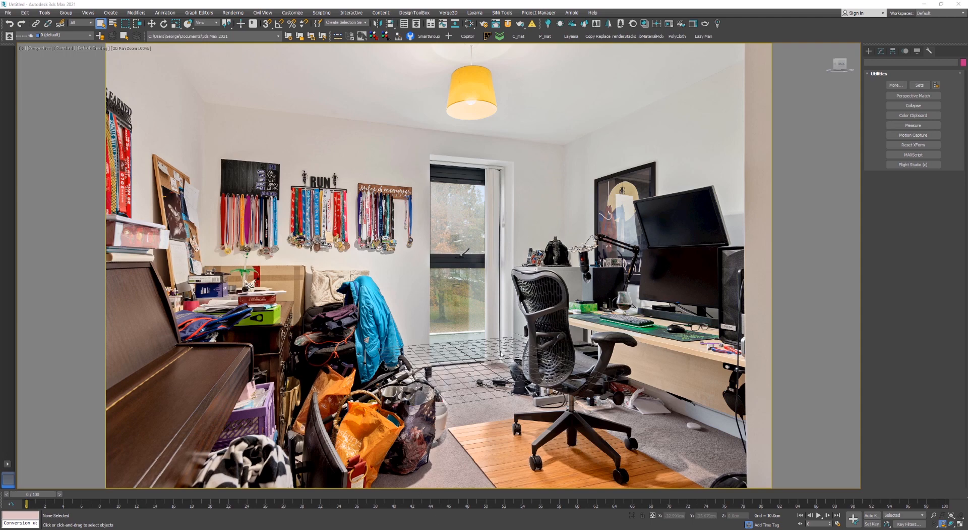
Start Perspective Match on the room photo and show its XYZ vanishing lines
{"action": "middle_click_drag", "start_coordinate": [504, 356], "coordinate": [554, 425]}
{"action": "key", "text": "Escape"}
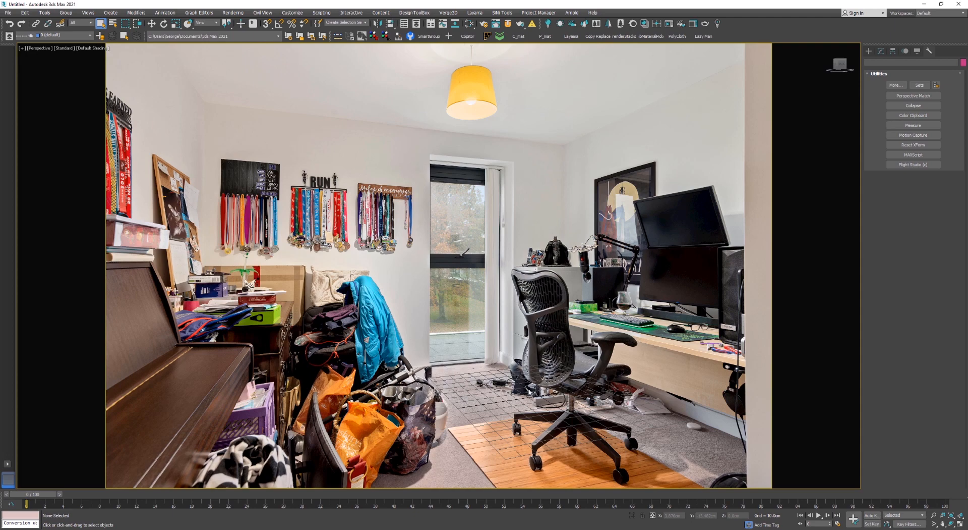
{"action": "left_click", "coordinate": [914, 96]}
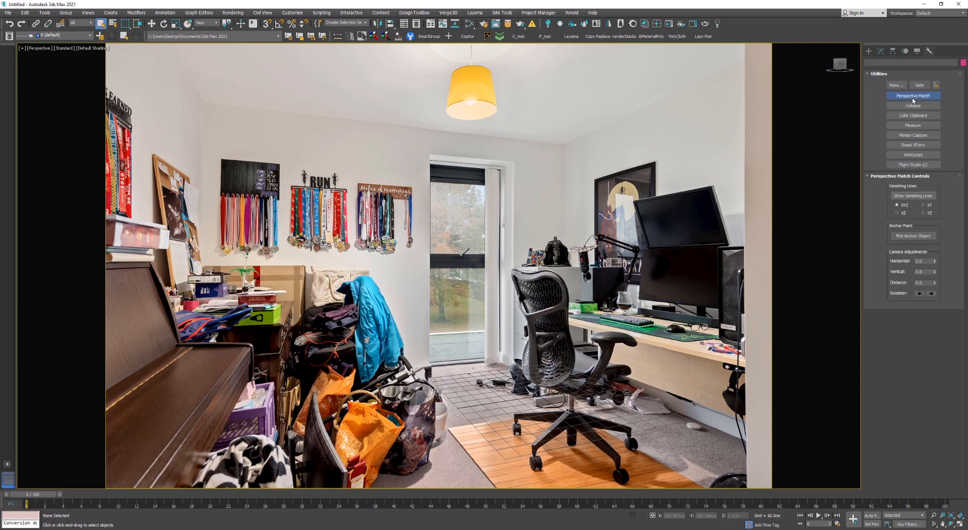
{"action": "left_click", "coordinate": [907, 196]}
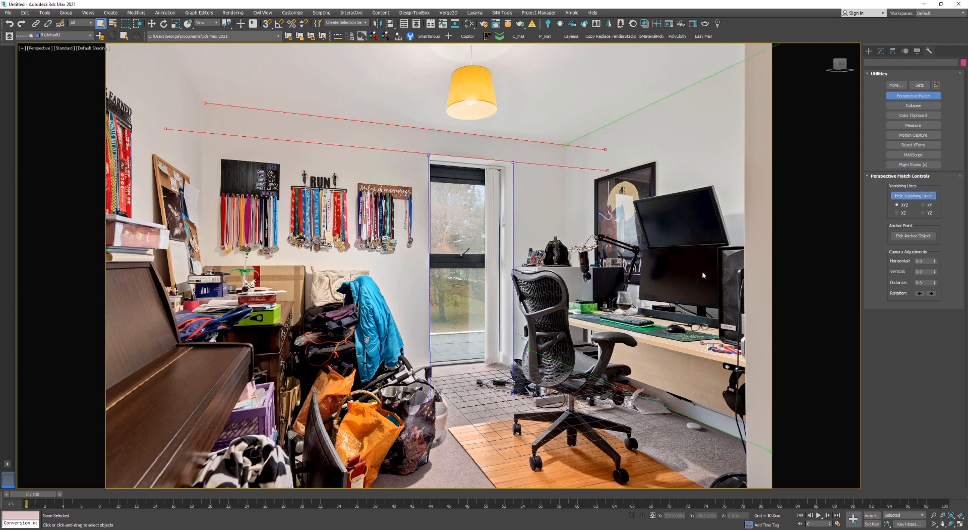
Align the upper end of the first blue vertical vanishing line with the near top corner of the window frame
{"action": "left_click", "coordinate": [921, 105]}
{"action": "scroll", "coordinate": [423, 163], "scroll_direction": "up", "scroll_amount": 10}
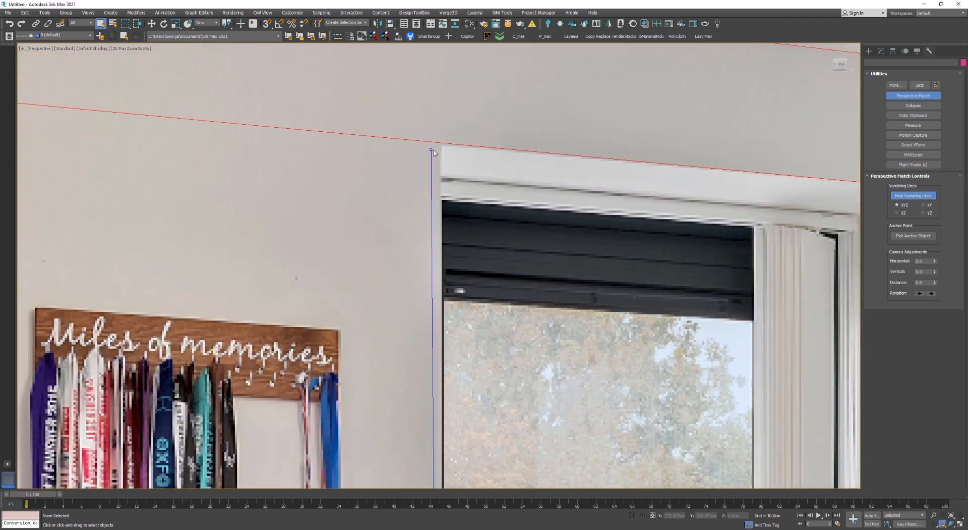
{"action": "left_click_drag", "start_coordinate": [441, 144], "coordinate": [441, 143]}
{"action": "scroll", "coordinate": [494, 164], "scroll_direction": "down", "scroll_amount": 10}
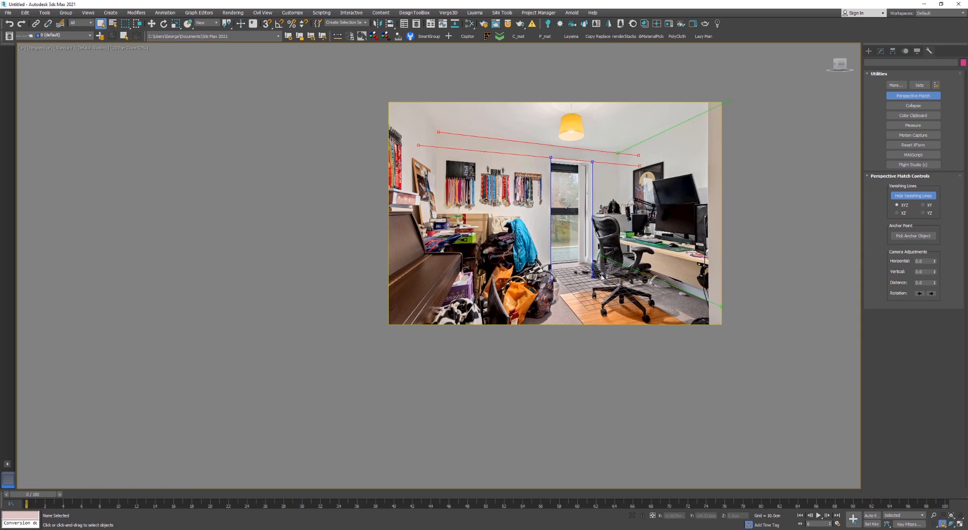
{"action": "scroll", "coordinate": [555, 301], "scroll_direction": "up", "scroll_amount": 1}
{"action": "scroll", "coordinate": [555, 301], "scroll_direction": "up", "scroll_amount": 1}
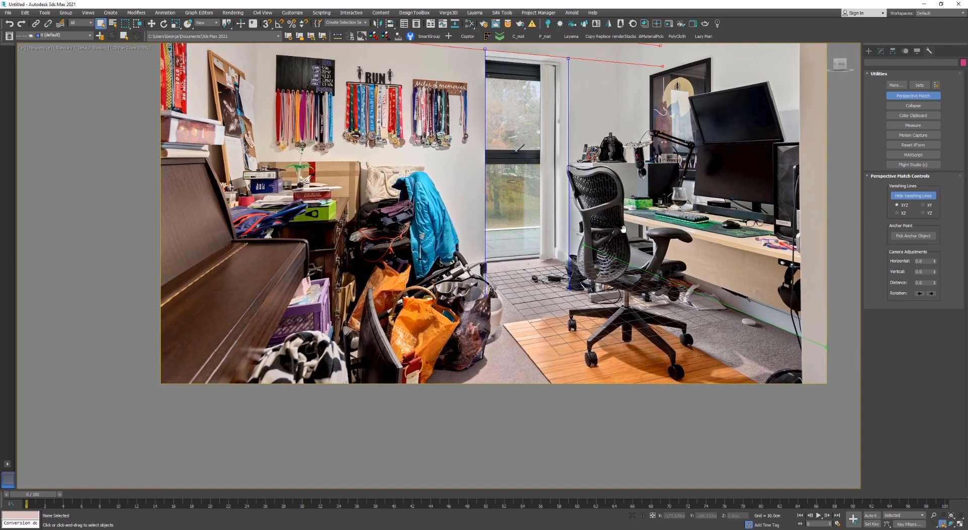
{"action": "middle_click_drag", "start_coordinate": [629, 106], "coordinate": [617, 227]}
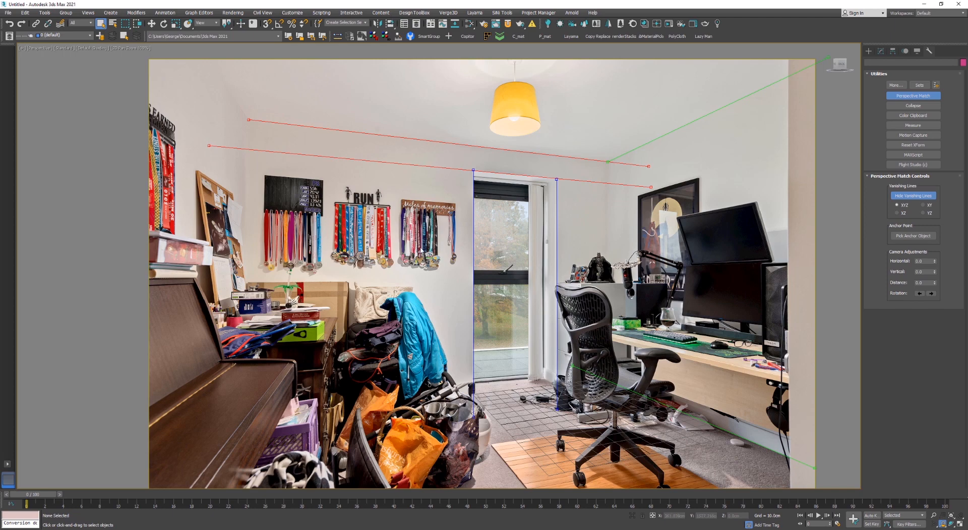
Open the ShareX annotation overlay and try a straight line along the ceiling edge of the desk wall
{"action": "key", "text": "ctrl+Print"}
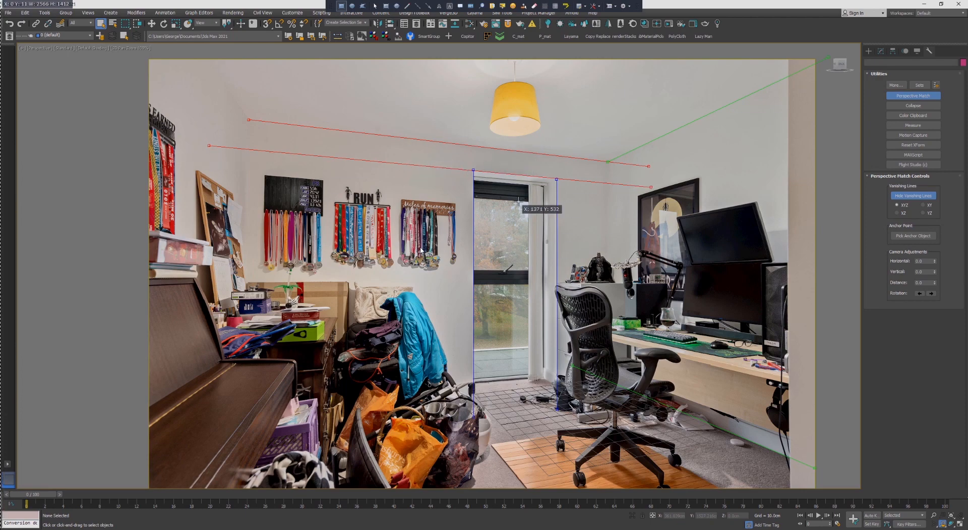
{"action": "left_click", "coordinate": [418, 6]}
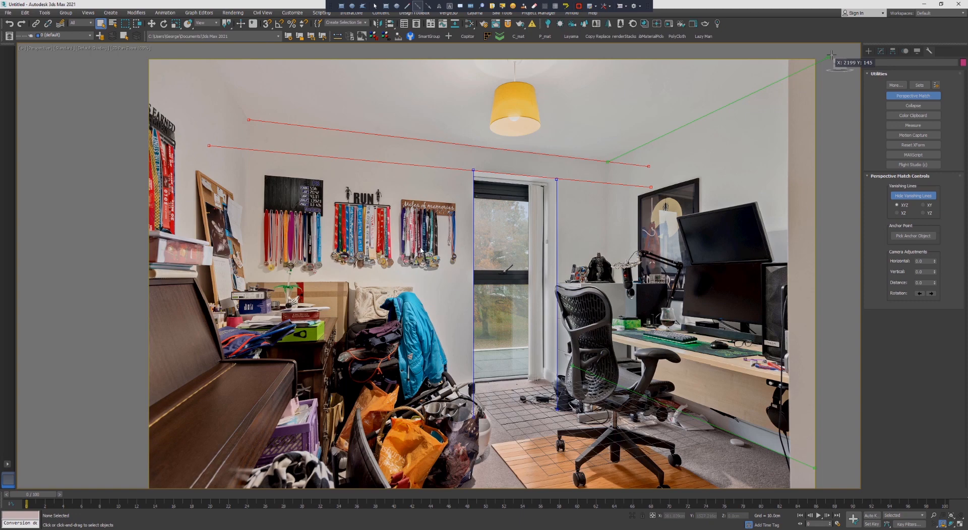
{"action": "left_click_drag", "start_coordinate": [832, 55], "coordinate": [608, 160]}
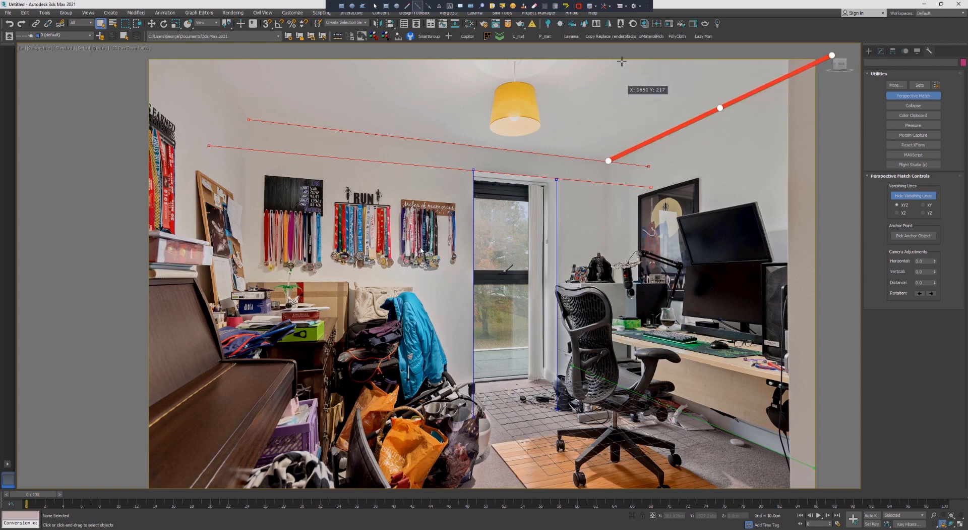
{"action": "key", "text": "ctrl+z"}
Set the annotation colour to lime green and draw straight lines over the ceiling and floor edges of the desk wall
{"action": "left_click", "coordinate": [579, 6]}
{"action": "left_click", "coordinate": [459, 278]}
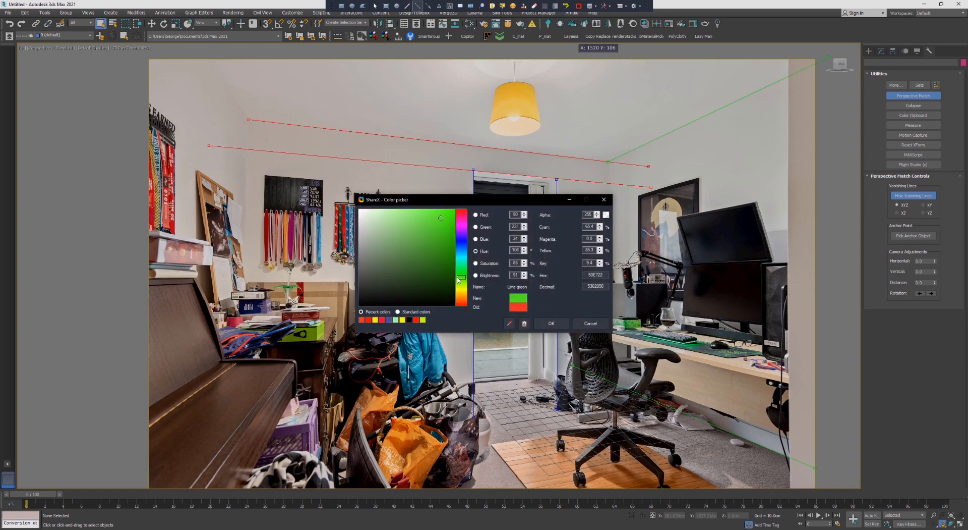
{"action": "left_click", "coordinate": [546, 327]}
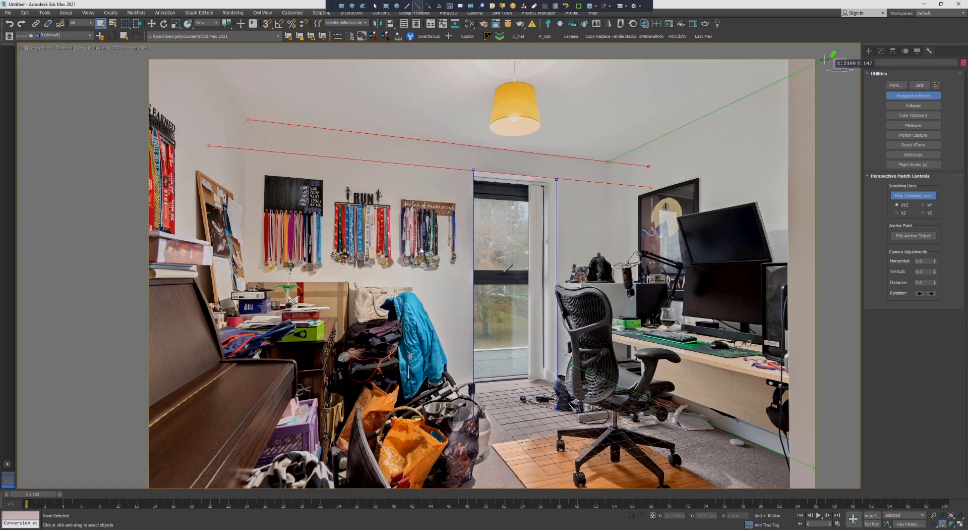
{"action": "left_click_drag", "start_coordinate": [825, 59], "coordinate": [553, 186]}
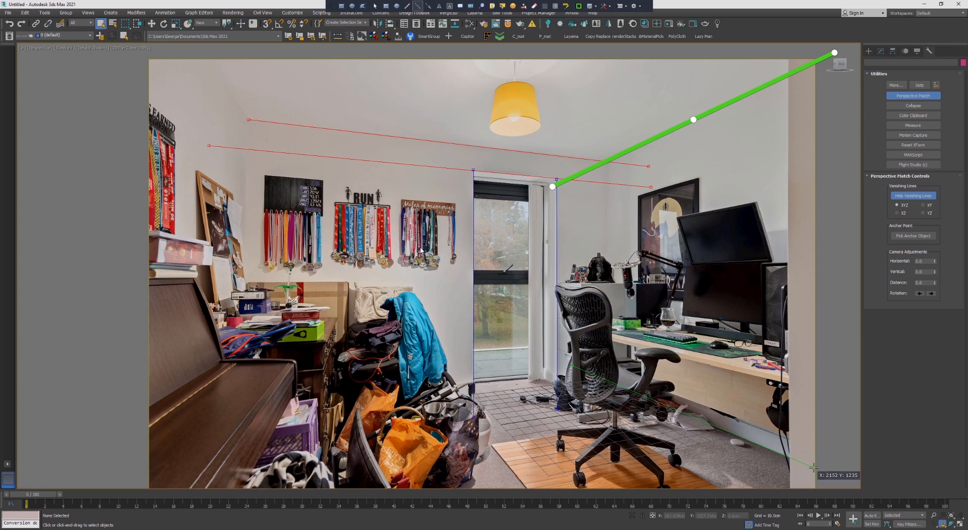
{"action": "mouse_move", "coordinate": [820, 469]}
{"action": "left_mouse_down"}
{"action": "mouse_move", "coordinate": [693, 424]}
{"action": "mouse_move", "coordinate": [517, 341]}
{"action": "left_mouse_up"}
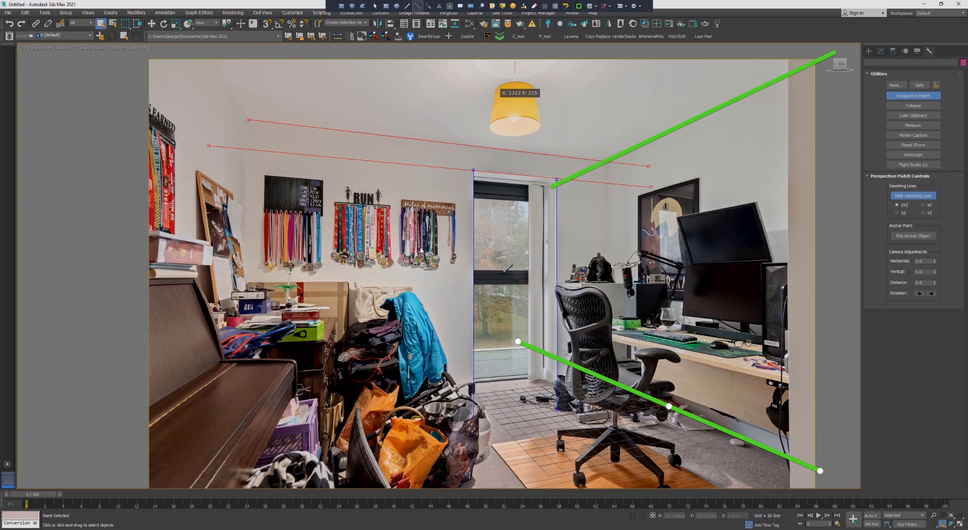
Try freehand strokes crossing the two green annotation lines on the desk wall
{"action": "left_click", "coordinate": [407, 6]}
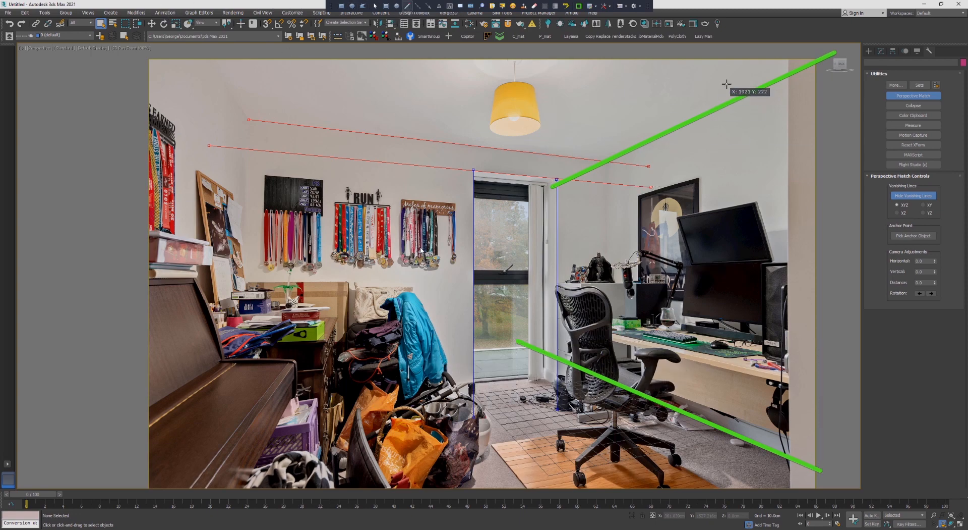
{"action": "left_click_drag", "start_coordinate": [726, 85], "coordinate": [730, 504]}
{"action": "left_click_drag", "start_coordinate": [722, 414], "coordinate": [744, 451]}
{"action": "left_click_drag", "start_coordinate": [722, 85], "coordinate": [745, 123]}
{"action": "key", "text": "ctrl+z"}
{"action": "key", "text": "ctrl+z"}
{"action": "key", "text": "ctrl+z"}
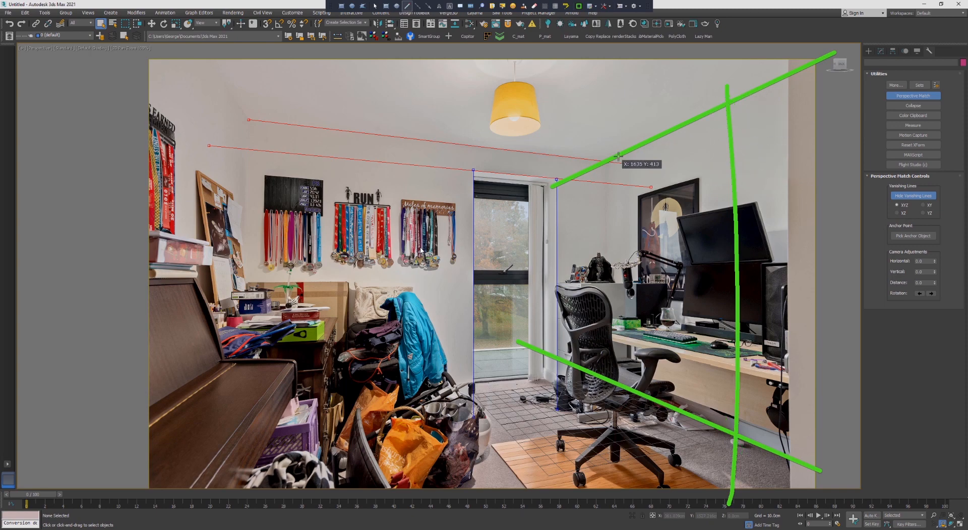
{"action": "left_click", "coordinate": [578, 6]}
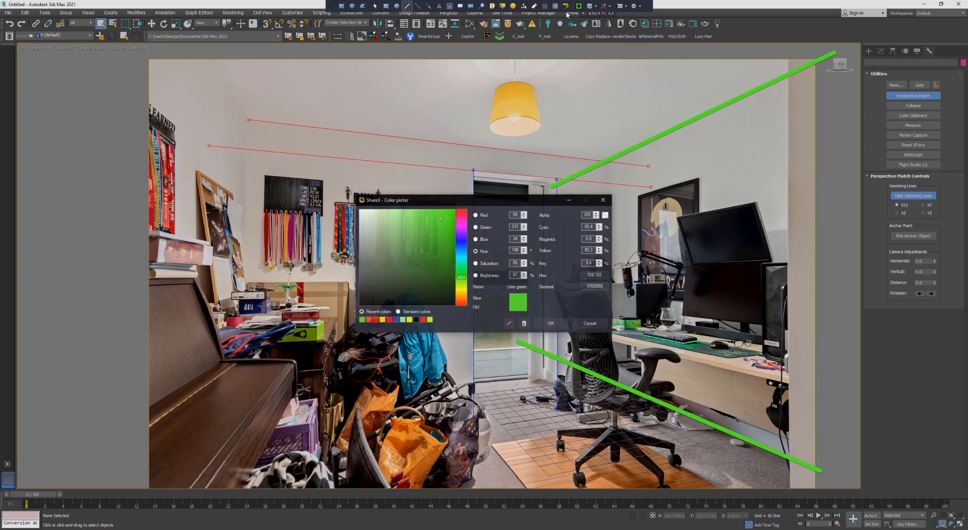
{"action": "left_click", "coordinate": [590, 324]}
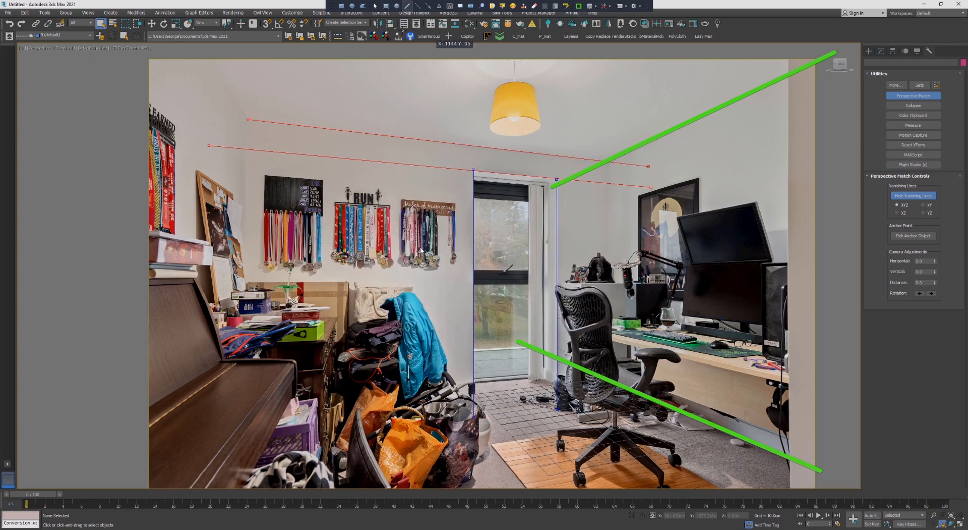
Draw a straight annotation line along the window wall's ceiling edge and recolour it crimson
{"action": "left_click", "coordinate": [417, 7]}
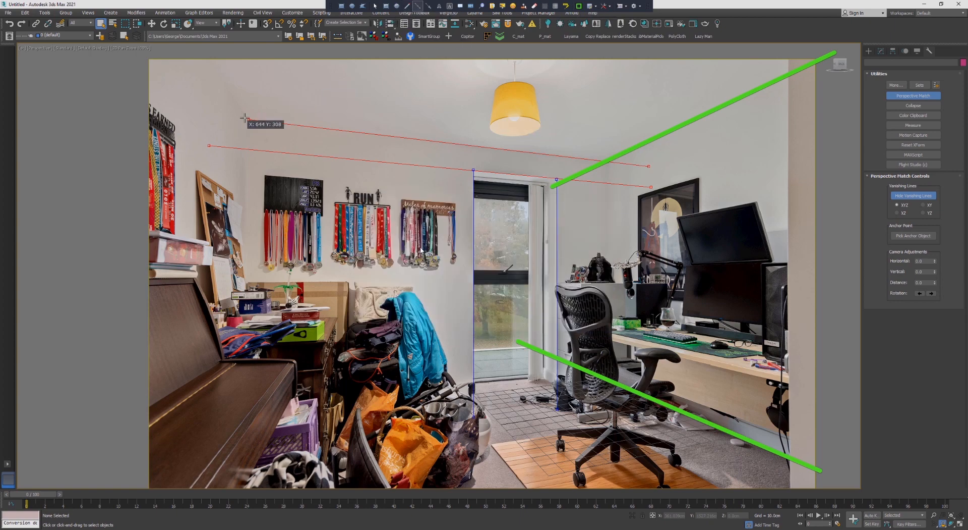
{"action": "mouse_move", "coordinate": [244, 118]}
{"action": "left_mouse_down"}
{"action": "mouse_move", "coordinate": [658, 181]}
{"action": "mouse_move", "coordinate": [713, 172]}
{"action": "left_mouse_up"}
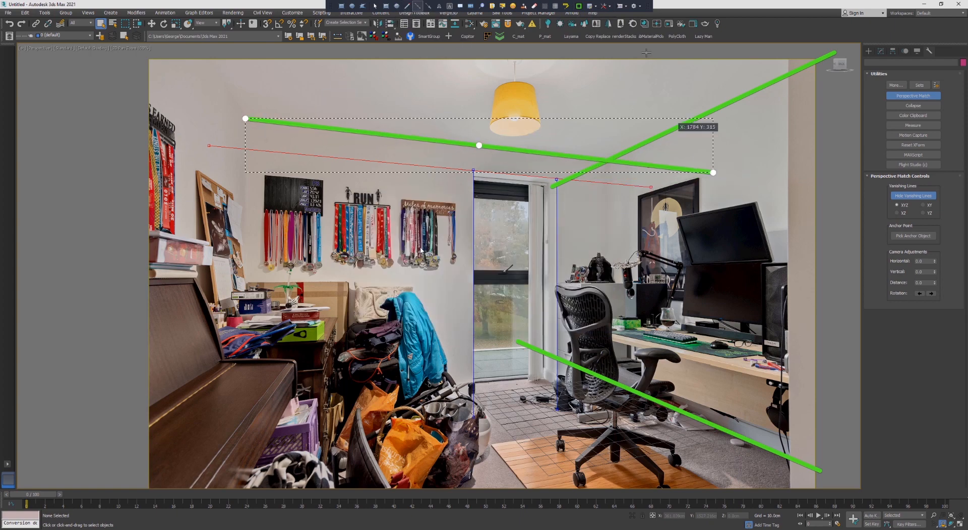
{"action": "left_click", "coordinate": [607, 7]}
{"action": "left_click", "coordinate": [605, 8]}
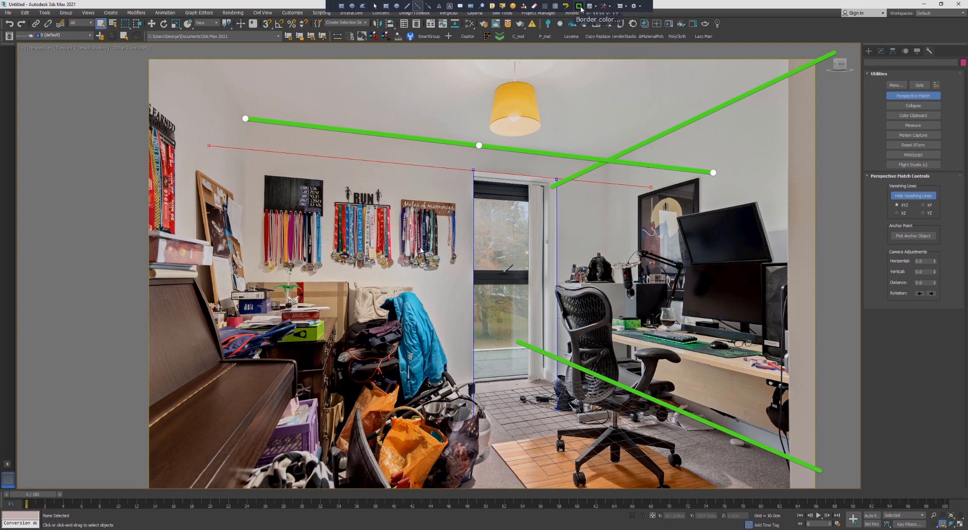
{"action": "left_click", "coordinate": [580, 7]}
{"action": "left_click", "coordinate": [461, 212]}
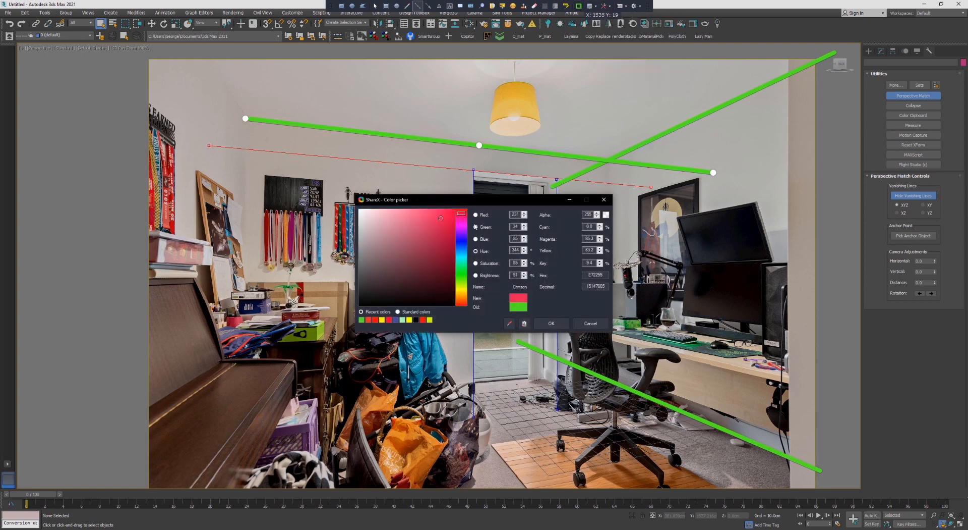
{"action": "left_click", "coordinate": [552, 324]}
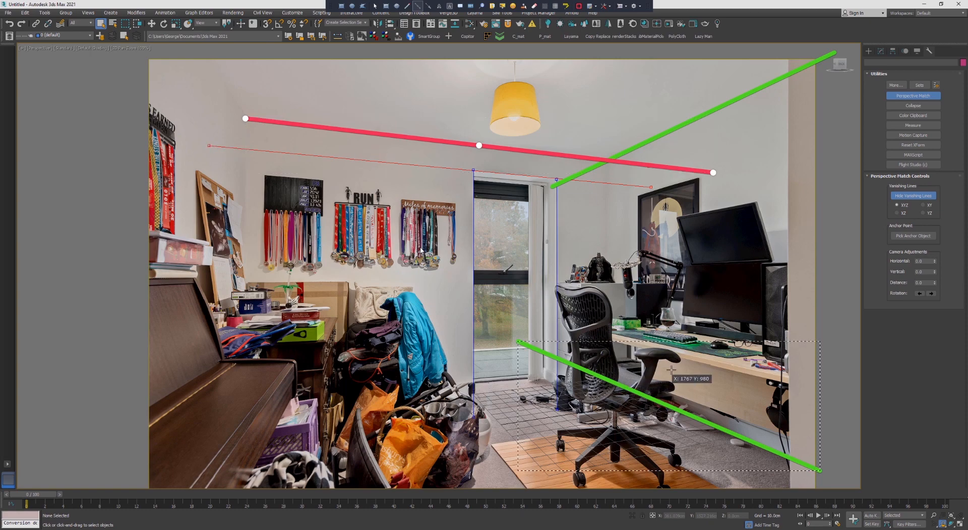
Shift the lower green annotation line along the floor edge and try another line across the room at floor level
{"action": "mouse_move", "coordinate": [662, 373]}
{"action": "left_mouse_down"}
{"action": "mouse_move", "coordinate": [545, 379]}
{"action": "mouse_move", "coordinate": [718, 384]}
{"action": "mouse_move", "coordinate": [732, 399]}
{"action": "left_mouse_up"}
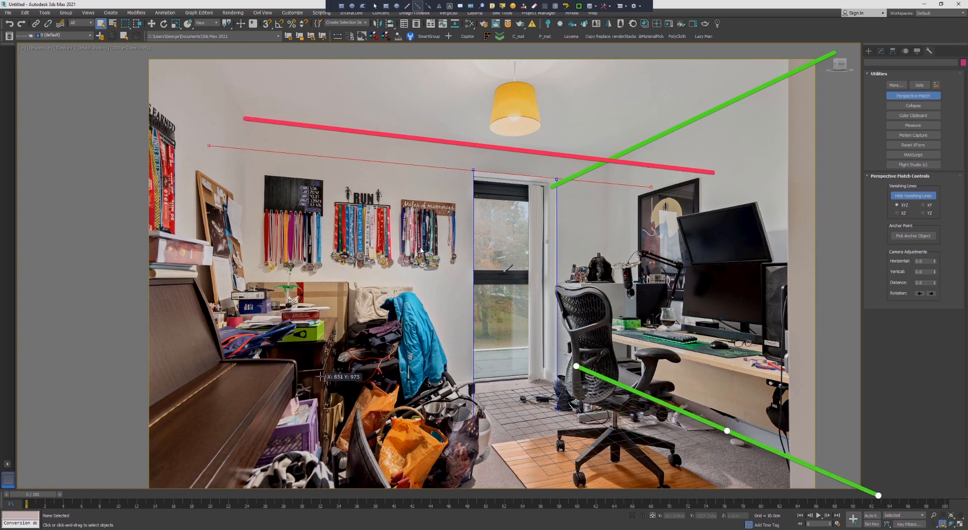
{"action": "left_click_drag", "start_coordinate": [258, 383], "coordinate": [677, 358]}
{"action": "key", "text": "ctrl+z"}
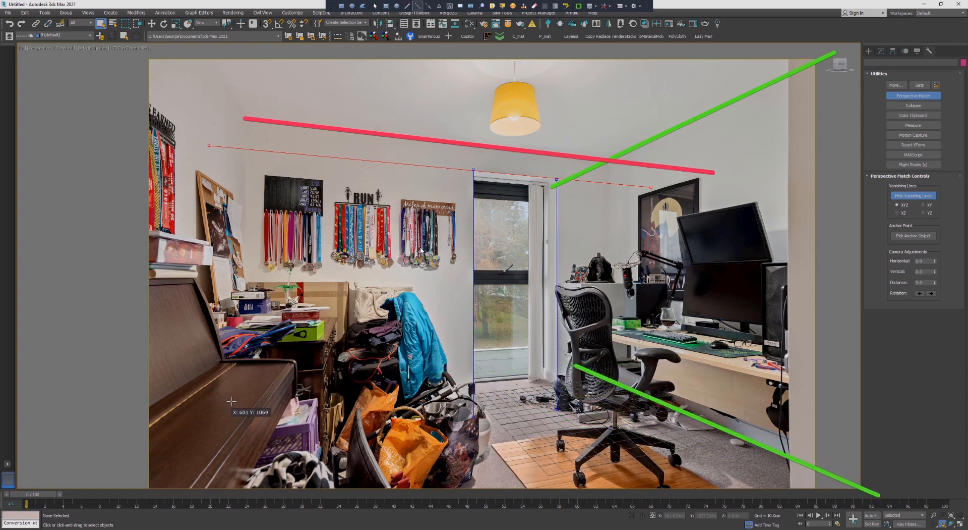
Set the annotation colour to red, draw a line across the base of the window wall and shift it slightly down
{"action": "left_click", "coordinate": [579, 6]}
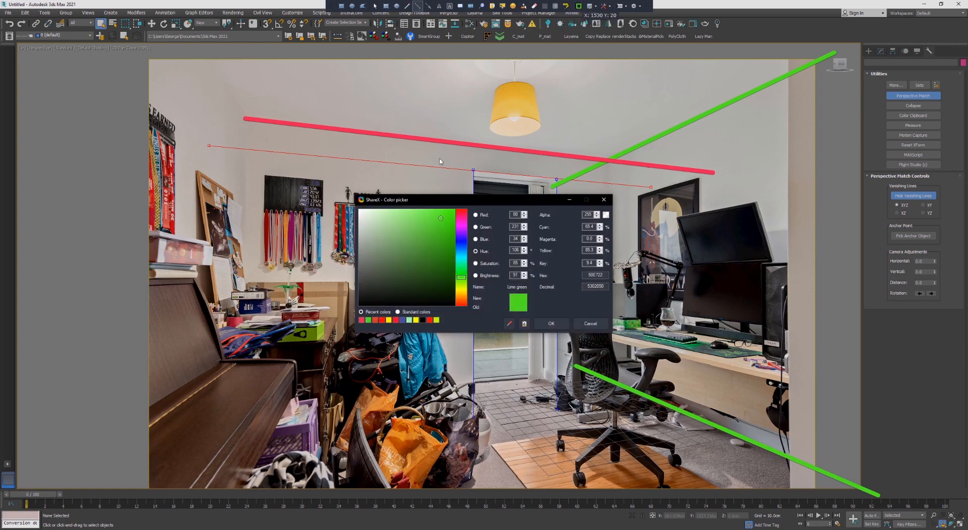
{"action": "left_click", "coordinate": [463, 218]}
{"action": "left_click", "coordinate": [552, 322]}
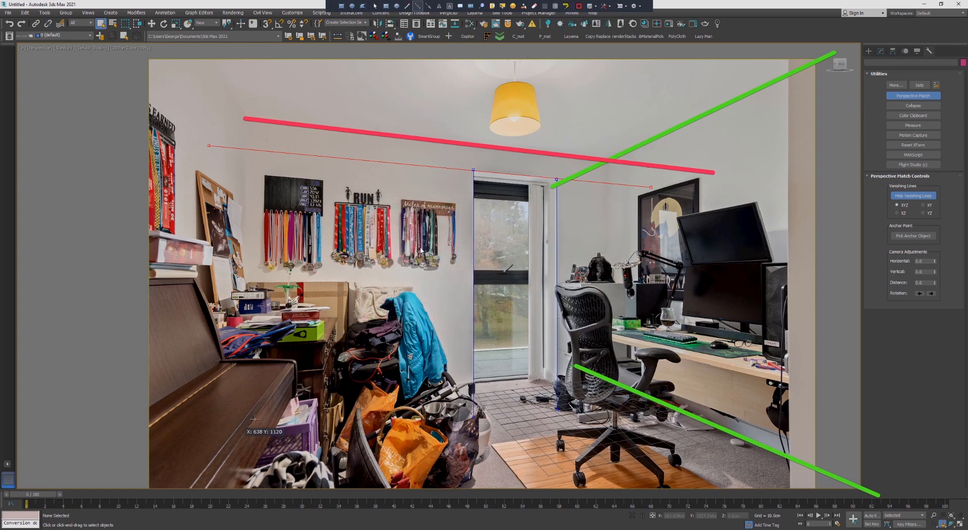
{"action": "left_click_drag", "start_coordinate": [248, 420], "coordinate": [741, 381]}
{"action": "key", "text": "ctrl+z"}
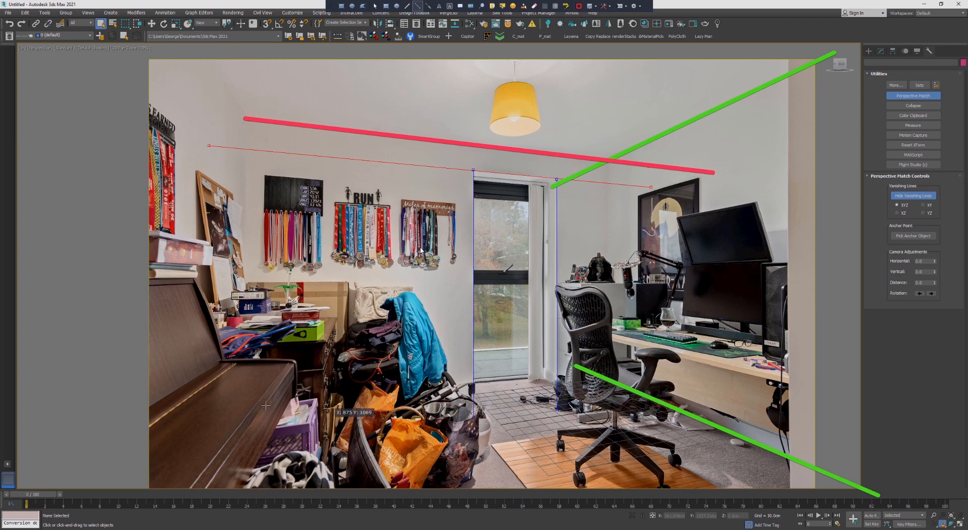
{"action": "left_click_drag", "start_coordinate": [230, 405], "coordinate": [557, 378]}
{"action": "left_click_drag", "start_coordinate": [695, 363], "coordinate": [732, 363]}
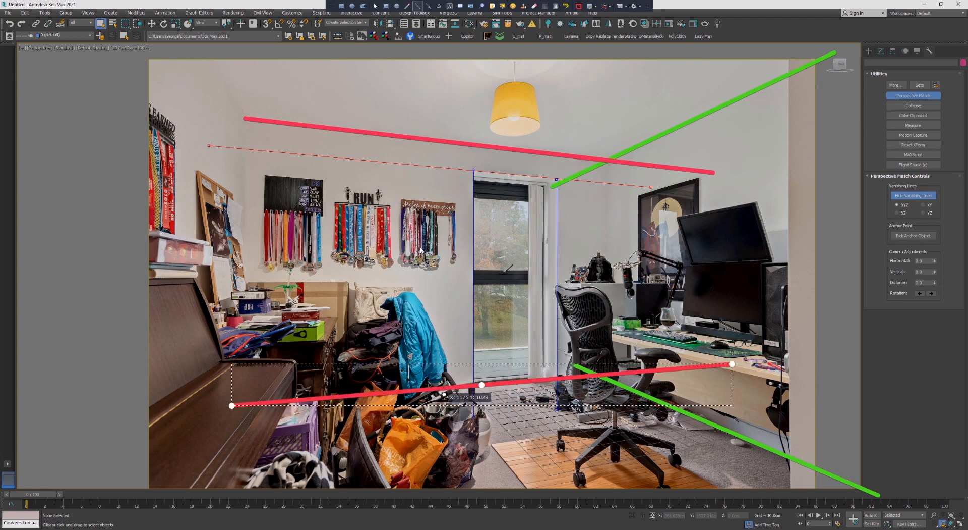
{"action": "mouse_move", "coordinate": [443, 390]}
{"action": "left_mouse_down"}
{"action": "mouse_move", "coordinate": [437, 414]}
{"action": "mouse_move", "coordinate": [438, 403]}
{"action": "left_mouse_up"}
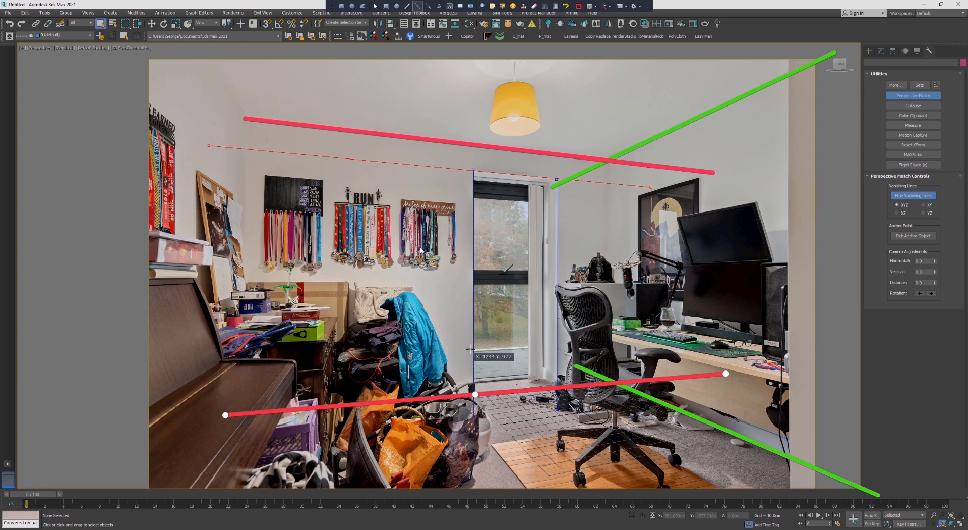
Try a short red line across the lower window, remove both lower red lines and close the annotation overlay
{"action": "left_click_drag", "start_coordinate": [453, 350], "coordinate": [590, 341]}
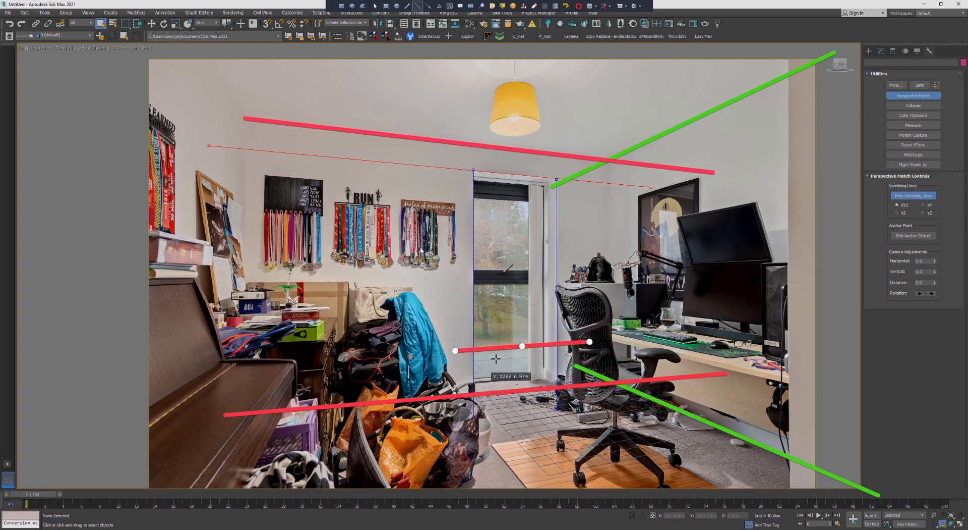
{"action": "key", "text": "ctrl+z"}
{"action": "key", "text": "ctrl+z"}
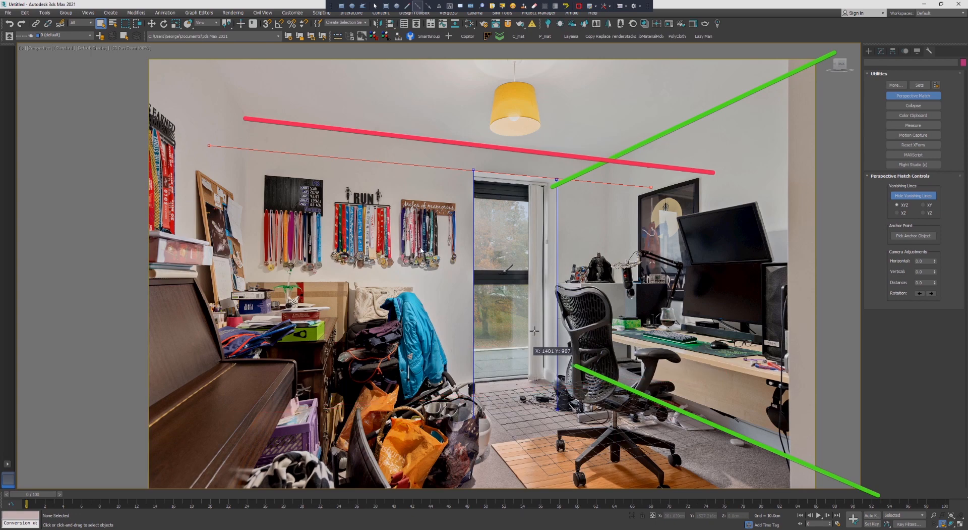
{"action": "key", "text": "Escape"}
Shift the lower red vanishing line down to the base of the window wall and fine-tune its end points against the floor edge
{"action": "left_click_drag", "start_coordinate": [362, 249], "coordinate": [356, 361]}
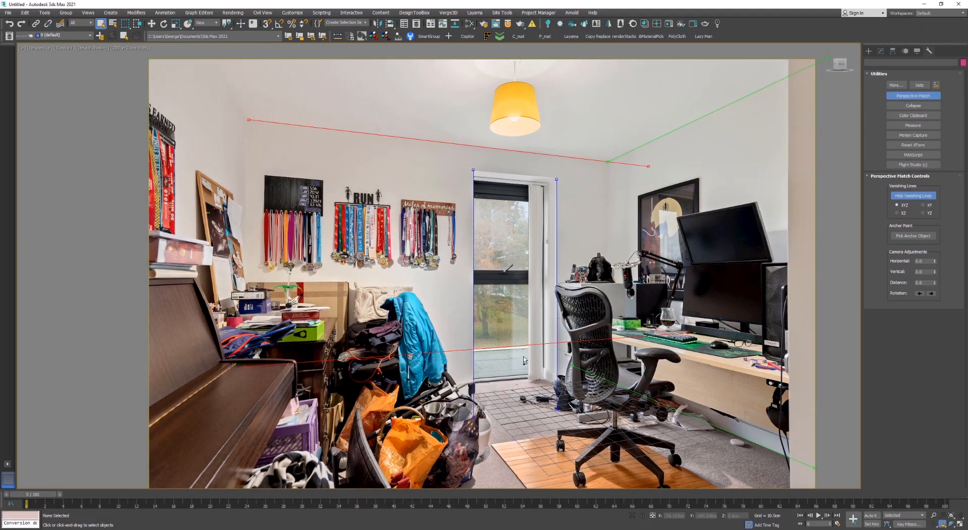
{"action": "scroll", "coordinate": [563, 374], "scroll_direction": "up", "scroll_amount": 4}
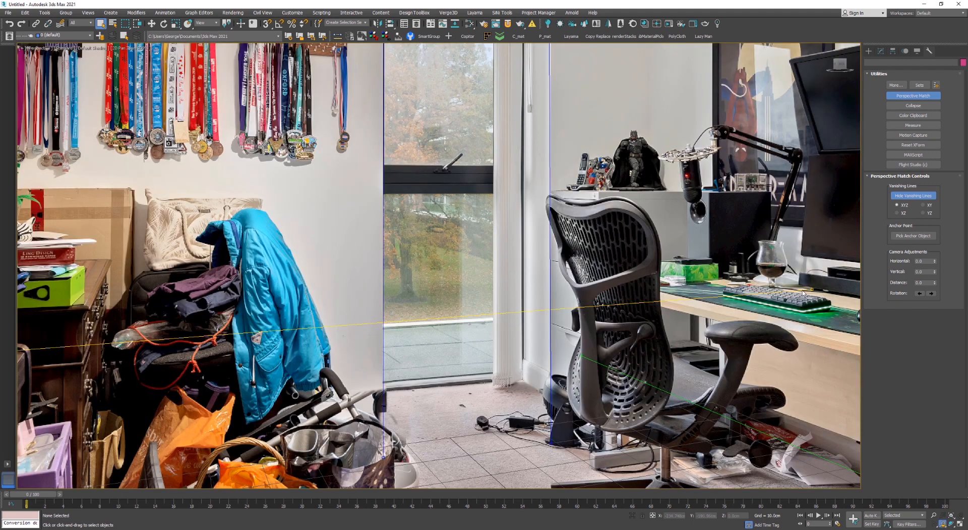
{"action": "left_click_drag", "start_coordinate": [813, 292], "coordinate": [814, 296]}
{"action": "middle_click_drag", "start_coordinate": [173, 334], "coordinate": [530, 270]}
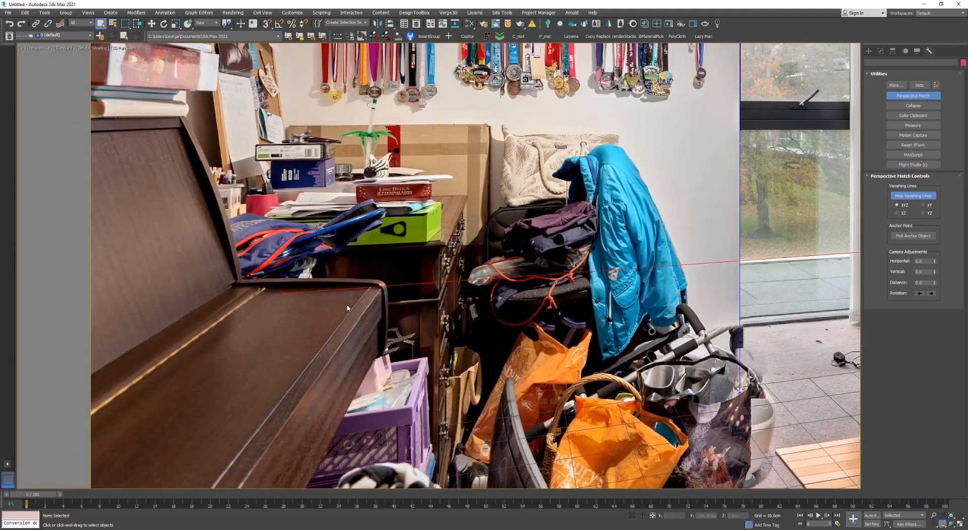
{"action": "left_click_drag", "start_coordinate": [284, 293], "coordinate": [288, 287]}
{"action": "middle_click_drag", "start_coordinate": [576, 259], "coordinate": [346, 262]}
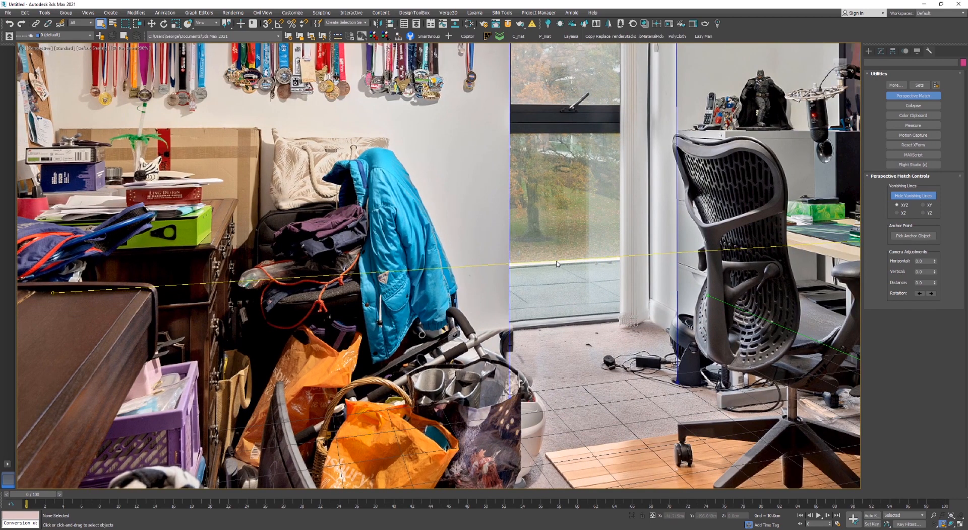
{"action": "scroll", "coordinate": [560, 262], "scroll_direction": "down", "scroll_amount": 5}
{"action": "middle_click_drag", "start_coordinate": [601, 272], "coordinate": [500, 207]}
{"action": "scroll", "coordinate": [501, 207], "scroll_direction": "down", "scroll_amount": 2}
{"action": "key", "text": "Escape"}
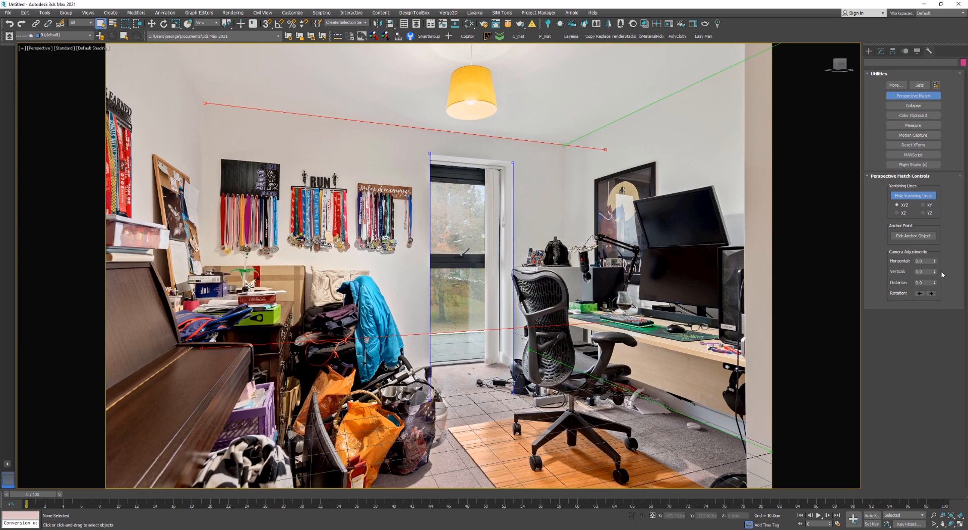
Adjust the Perspective Match camera's vertical, distance and horizontal offsets to position the grid on the photo's floor
{"action": "left_click_drag", "start_coordinate": [935, 273], "coordinate": [938, 252]}
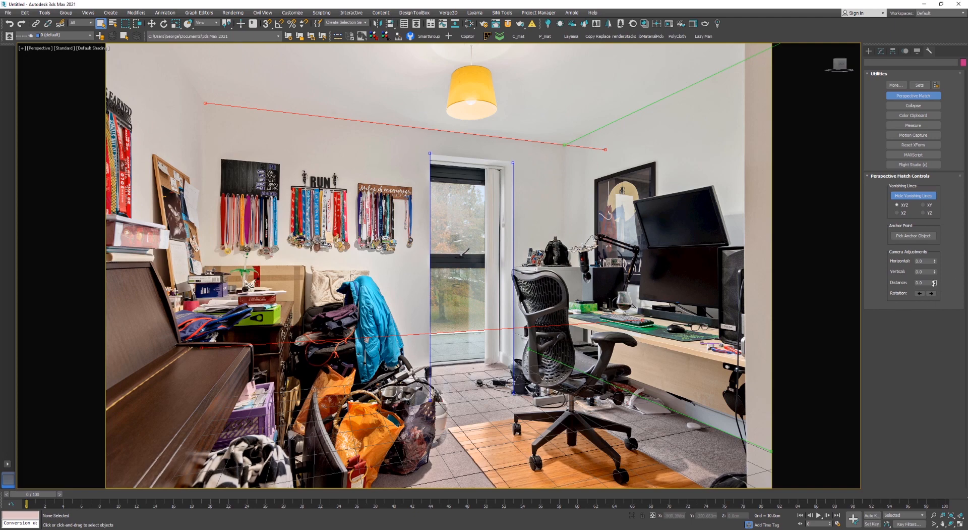
{"action": "left_click_drag", "start_coordinate": [934, 283], "coordinate": [922, 356]}
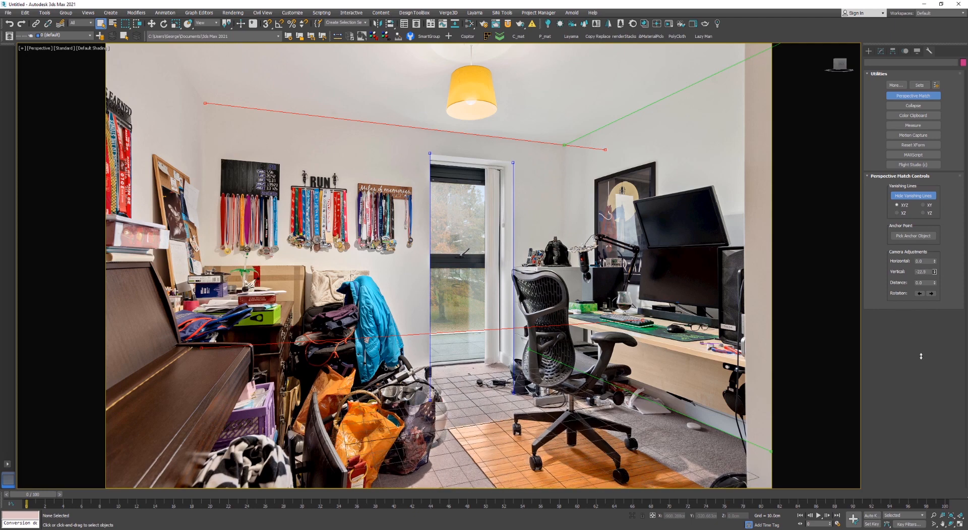
{"action": "left_click_drag", "start_coordinate": [935, 259], "coordinate": [928, 357]}
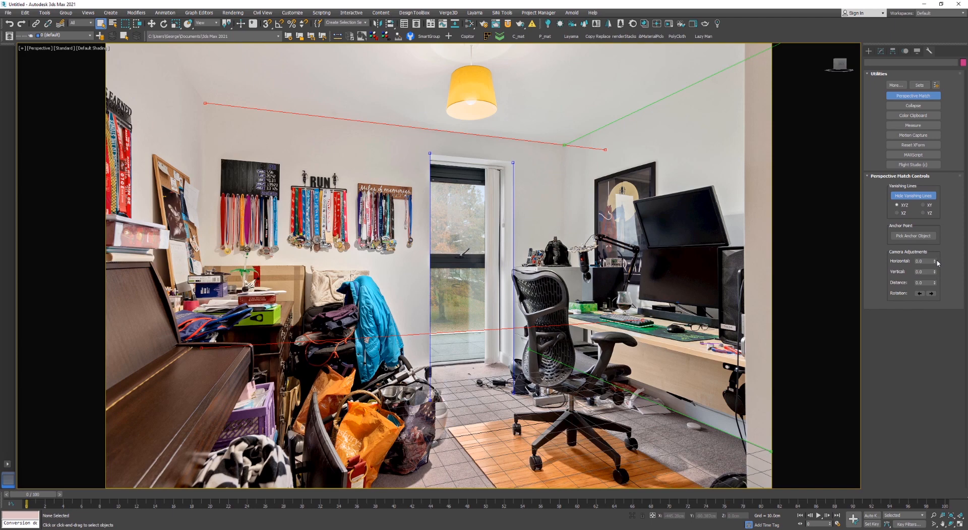
{"action": "left_click_drag", "start_coordinate": [937, 261], "coordinate": [936, 241]}
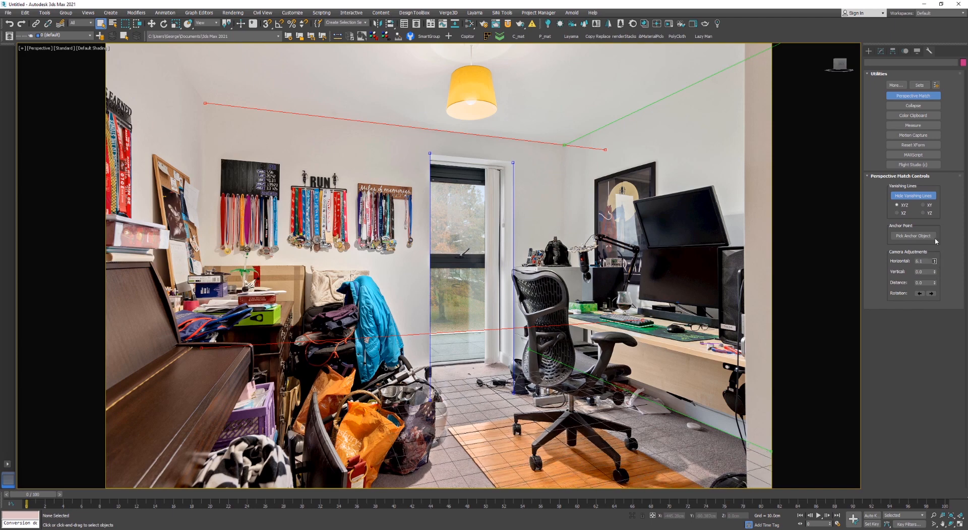
{"action": "left_click_drag", "start_coordinate": [935, 273], "coordinate": [935, 280]}
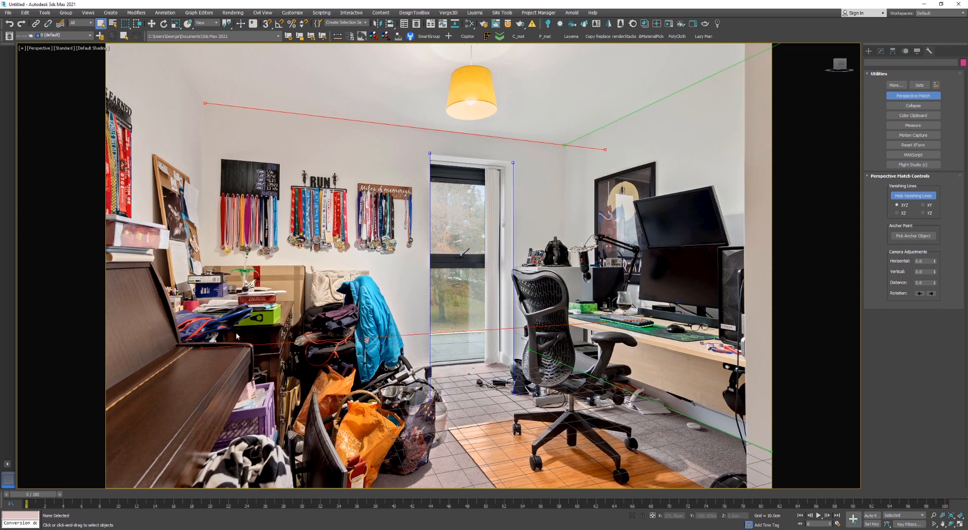
Close Perspective Match, create a standard camera from the matched view and show the camera's parameters
{"action": "left_click", "coordinate": [912, 96]}
{"action": "left_click", "coordinate": [119, 13]}
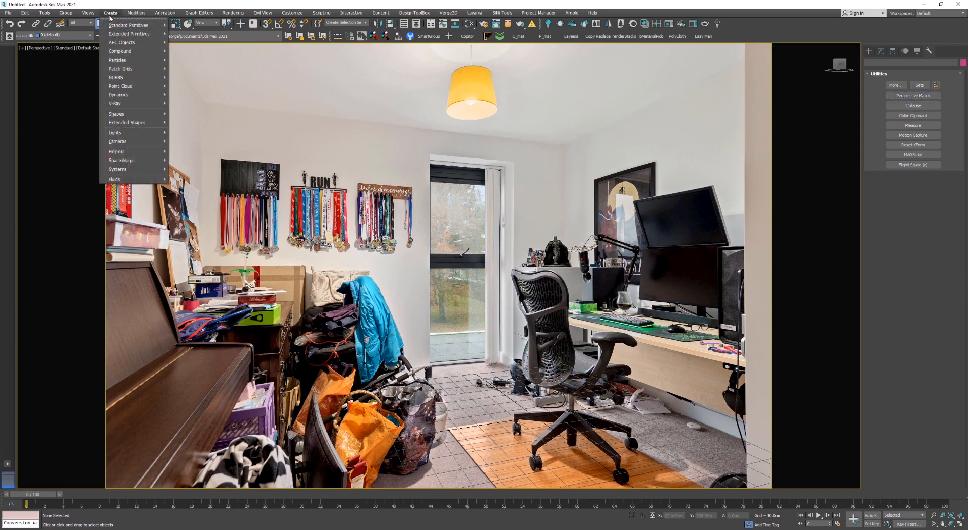
{"action": "mouse_move", "coordinate": [126, 141]}
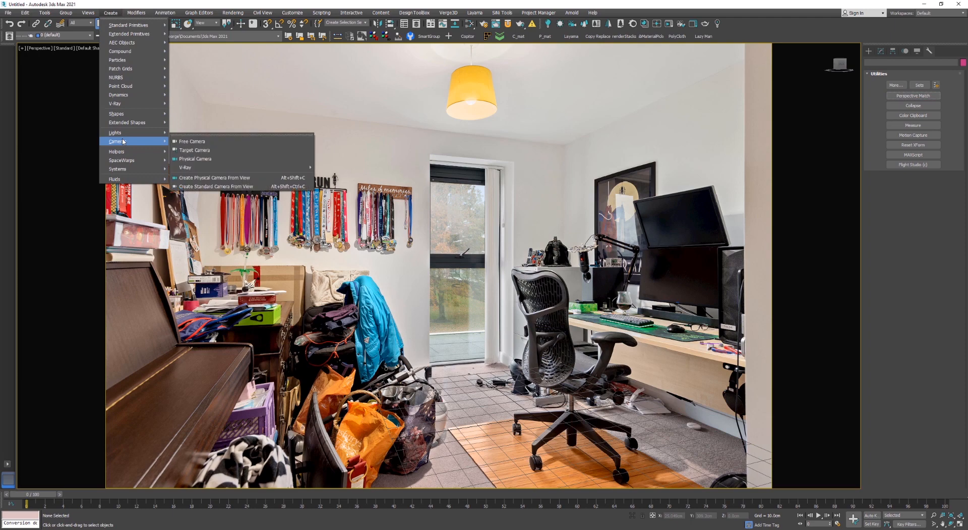
{"action": "left_click", "coordinate": [194, 187]}
{"action": "left_click", "coordinate": [880, 51]}
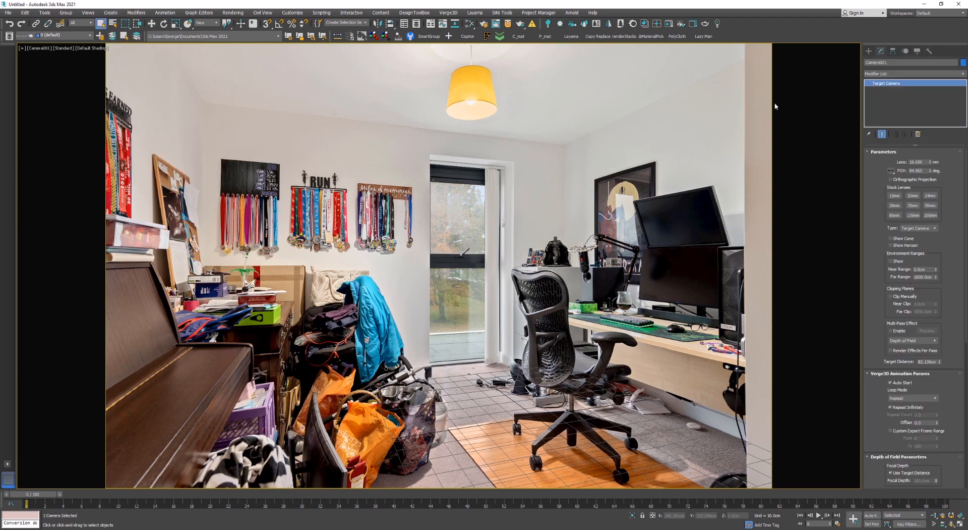
Lock the camera's movement on X, Y and Z and its rotation on Z
{"action": "left_click", "coordinate": [929, 53]}
{"action": "left_click", "coordinate": [893, 51]}
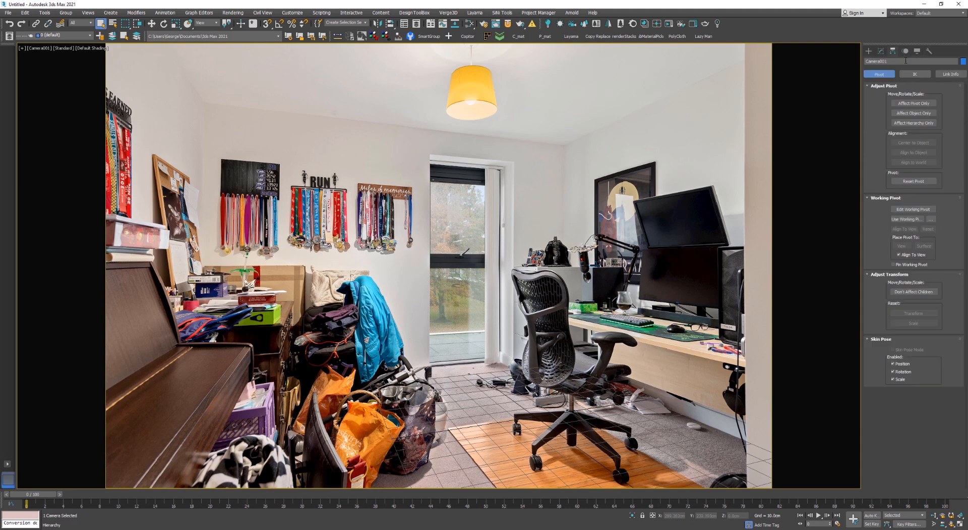
{"action": "left_click", "coordinate": [946, 76]}
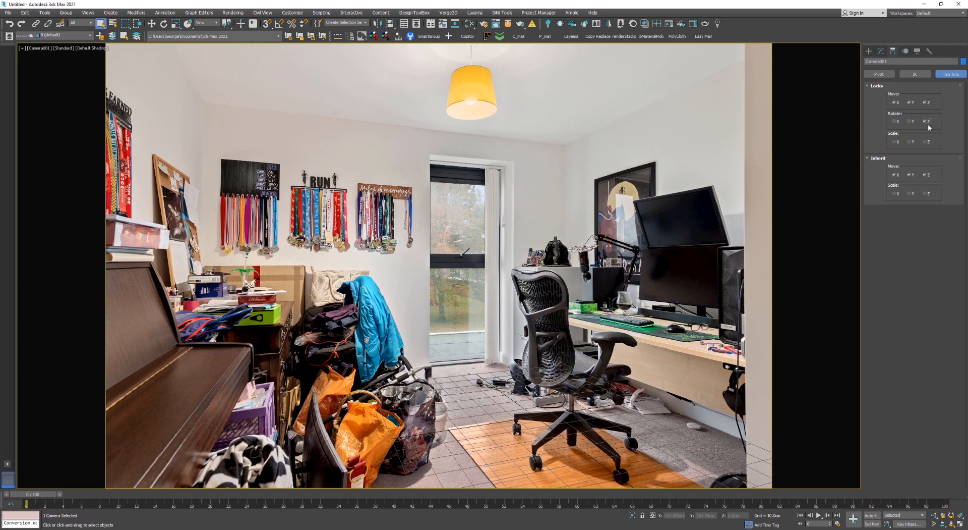
{"action": "left_click", "coordinate": [927, 122]}
{"action": "left_click", "coordinate": [895, 103]}
Draw a box about 42 cm long, 36 cm wide and 159 cm high at the office chair and display it in wireframe
{"action": "left_click", "coordinate": [869, 52]}
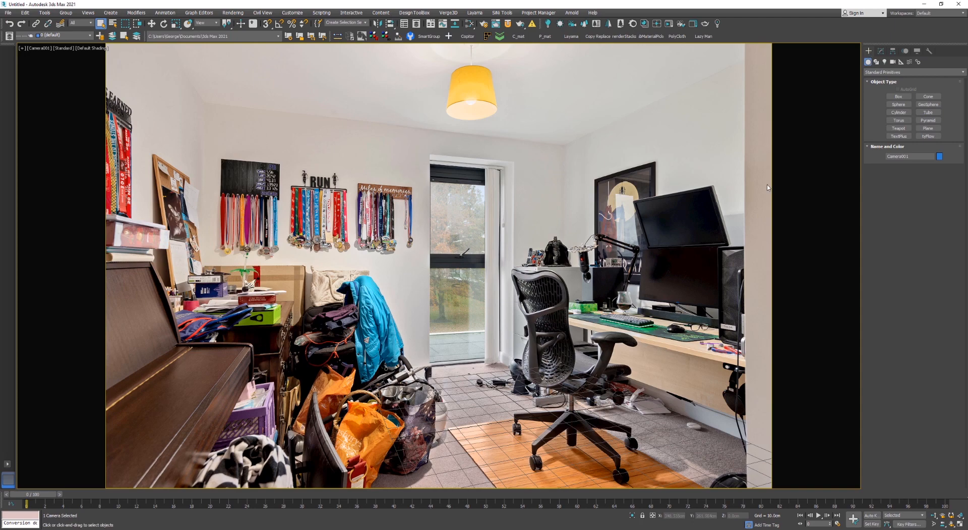
{"action": "left_click", "coordinate": [907, 95]}
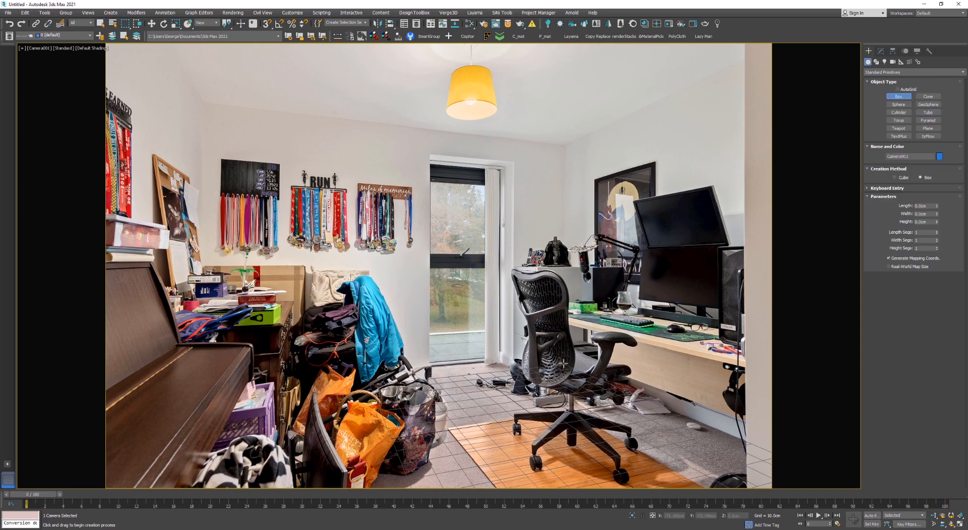
{"action": "left_click_drag", "start_coordinate": [563, 363], "coordinate": [558, 390]}
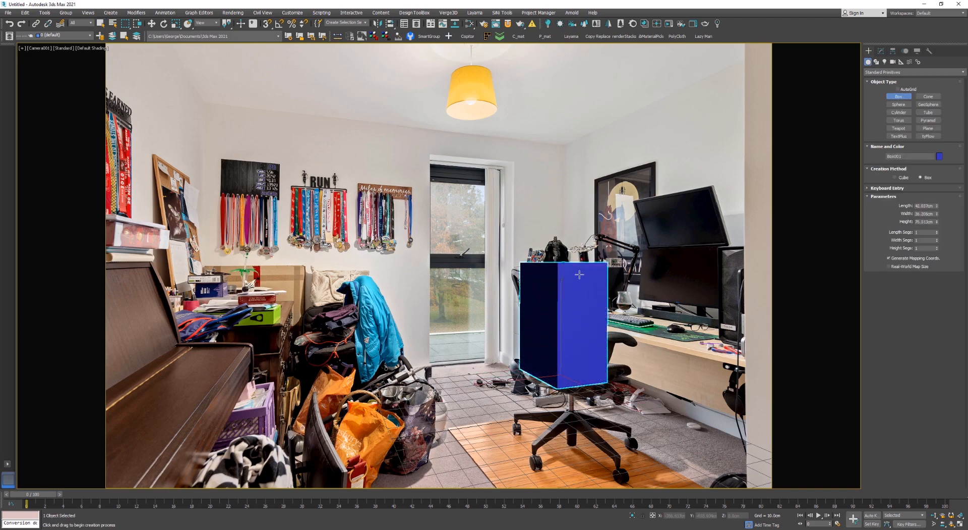
{"action": "key", "text": "F3"}
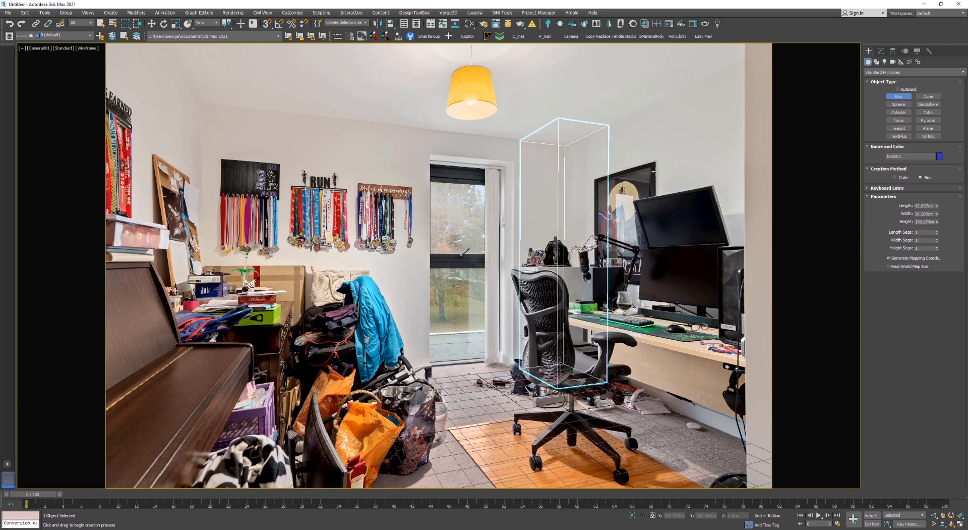
{"action": "key", "text": "F3"}
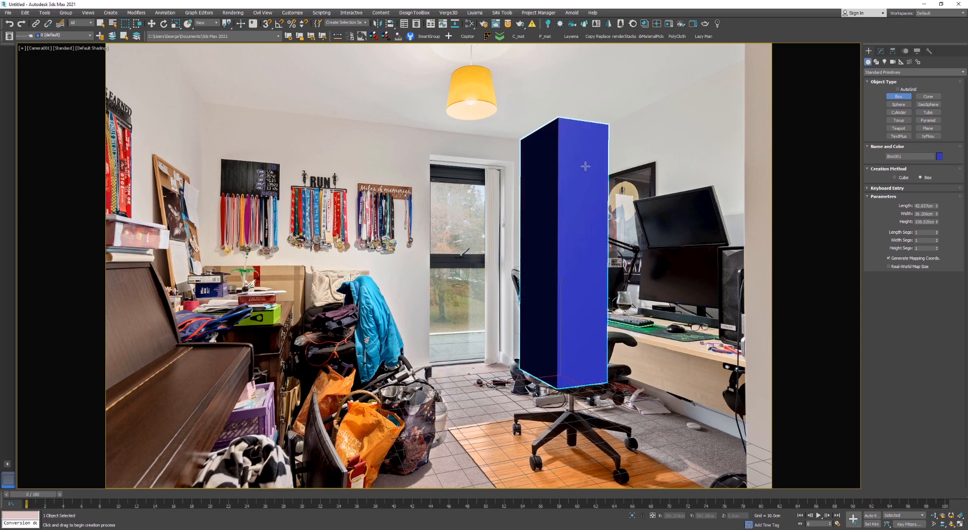
{"action": "key", "text": "F3"}
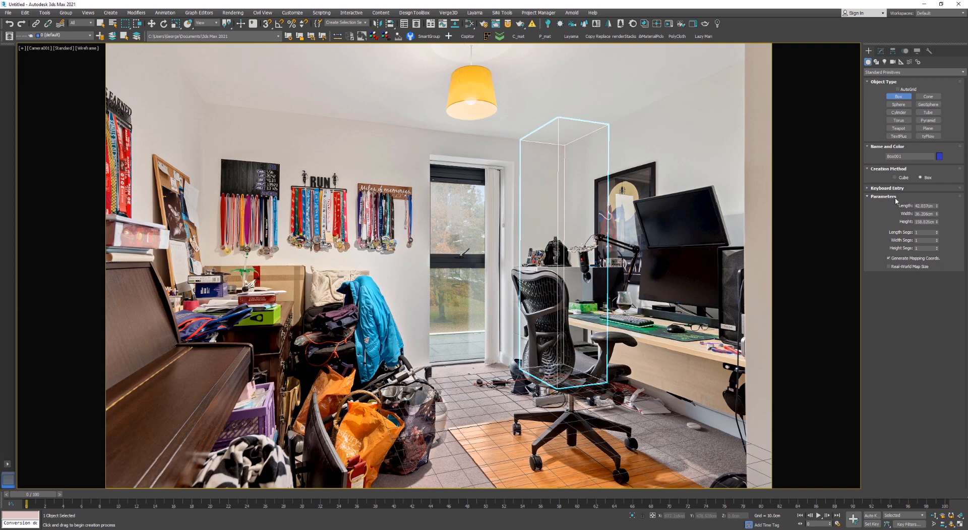
Set the box's height to 250 cm to represent the room height
{"action": "left_click_drag", "start_coordinate": [931, 222], "coordinate": [899, 221]}
{"action": "type", "text": "25cm"}
{"action": "key", "text": "Return"}
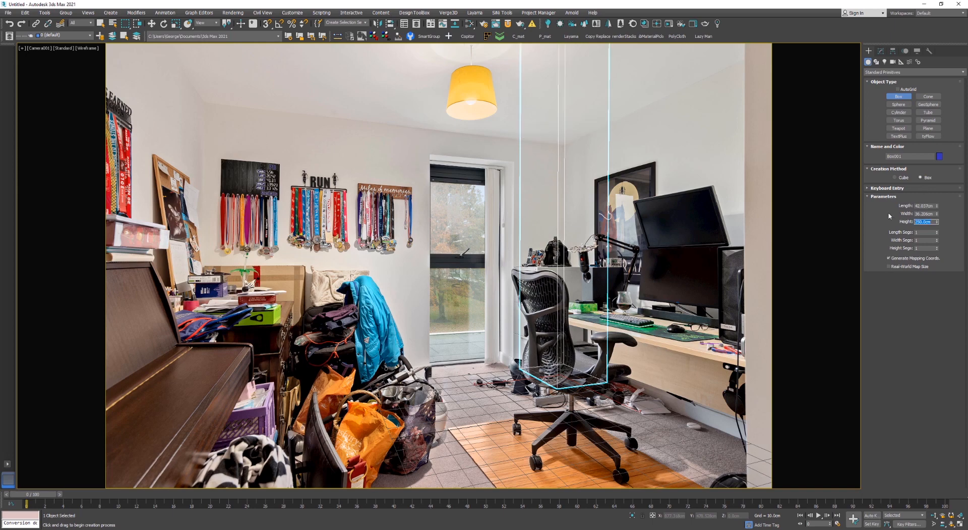
Reopen Perspective Match and adjust the camera's distance, vertical and horizontal offsets to fit the box between floor and ceiling at the far corner
{"action": "left_click", "coordinate": [930, 51]}
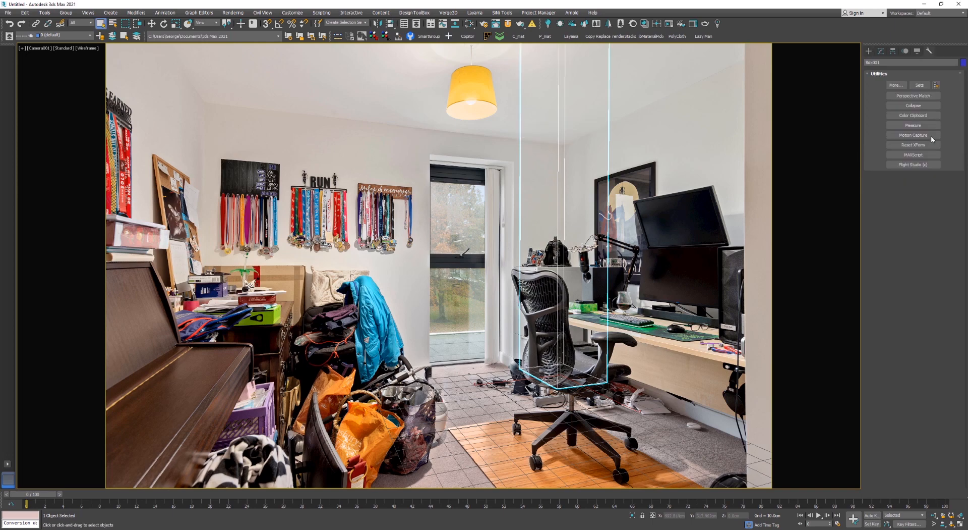
{"action": "left_click", "coordinate": [897, 85]}
{"action": "left_click", "coordinate": [528, 182]}
{"action": "left_click", "coordinate": [914, 95]}
{"action": "left_click_drag", "start_coordinate": [936, 281], "coordinate": [927, 330]}
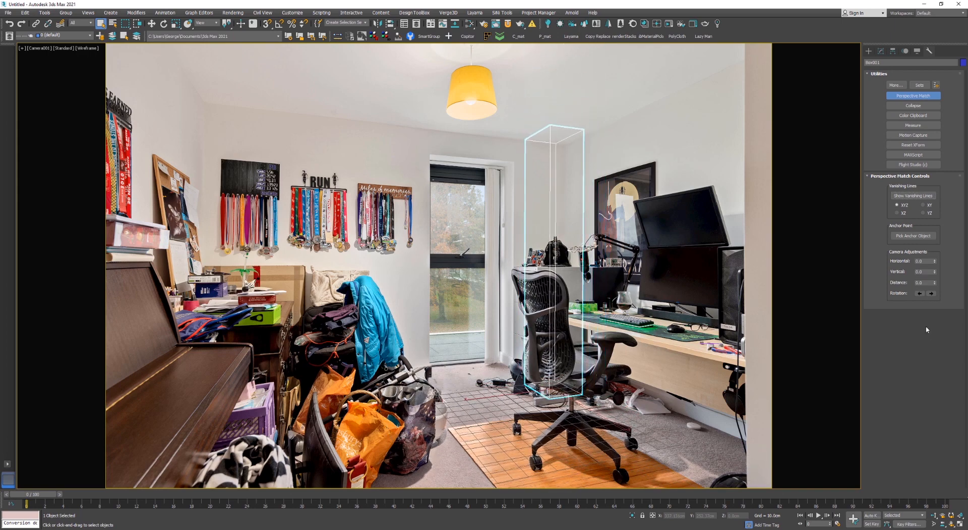
{"action": "left_click_drag", "start_coordinate": [934, 275], "coordinate": [941, 317]}
{"action": "mouse_move", "coordinate": [936, 261]}
{"action": "left_mouse_down"}
{"action": "mouse_move", "coordinate": [936, 285]}
{"action": "mouse_move", "coordinate": [932, 246]}
{"action": "left_mouse_up"}
Fine-tune the camera adjustment while comparing the box's top back corner with the photo's ceiling corner up close
{"action": "key", "text": "ctrl+p"}
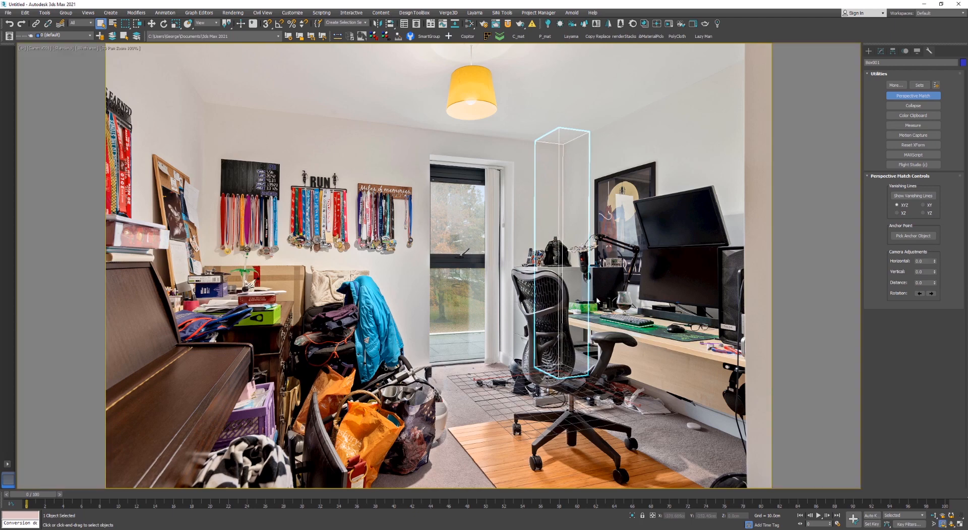
{"action": "scroll", "coordinate": [604, 255], "scroll_direction": "up", "scroll_amount": 4}
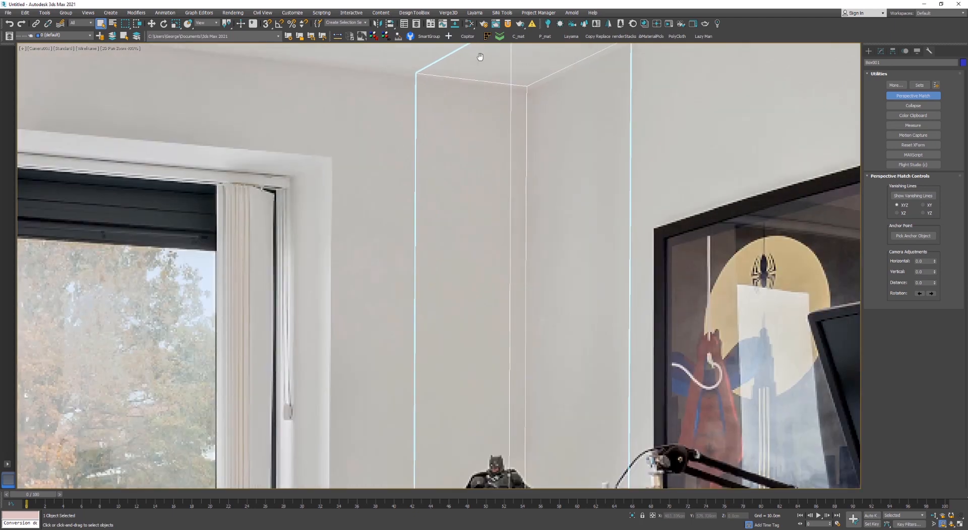
{"action": "middle_click_drag", "start_coordinate": [480, 57], "coordinate": [481, 60]}
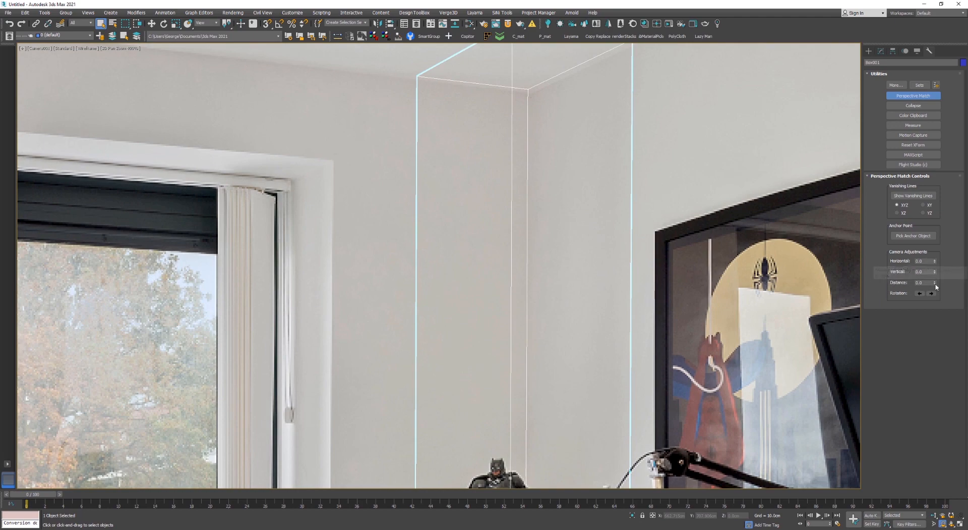
{"action": "left_click_drag", "start_coordinate": [936, 282], "coordinate": [939, 264]}
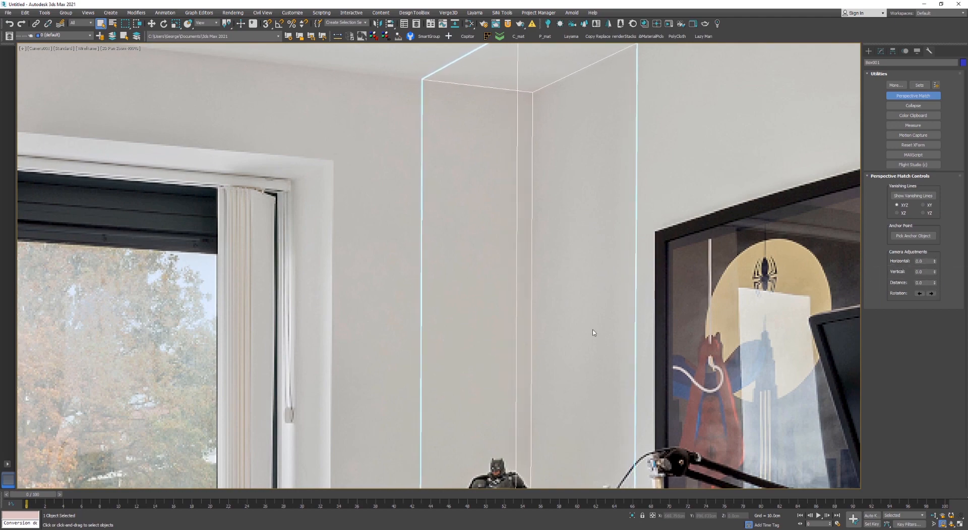
Examine the box and grid against the photo's floor, skirting under the desk and ceiling corner
{"action": "scroll", "coordinate": [630, 362], "scroll_direction": "down", "scroll_amount": 5}
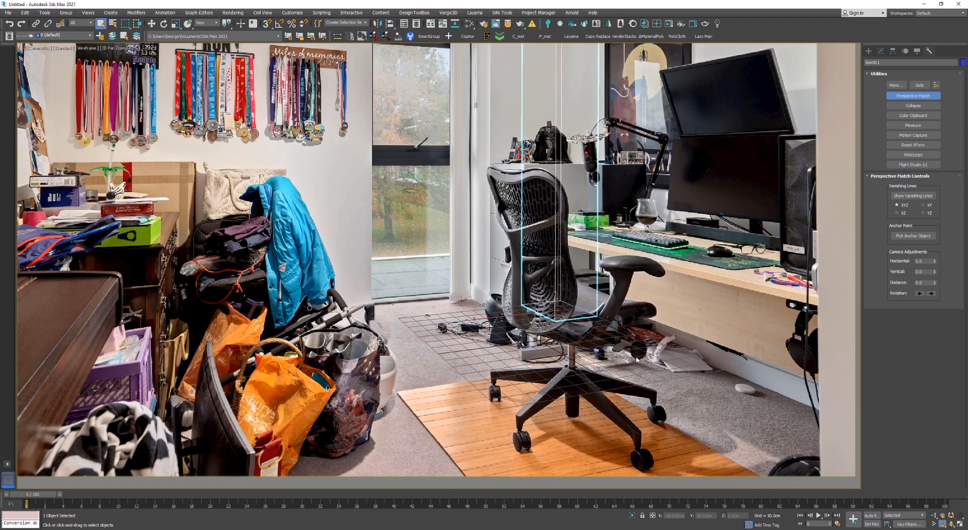
{"action": "scroll", "coordinate": [638, 348], "scroll_direction": "up", "scroll_amount": 3}
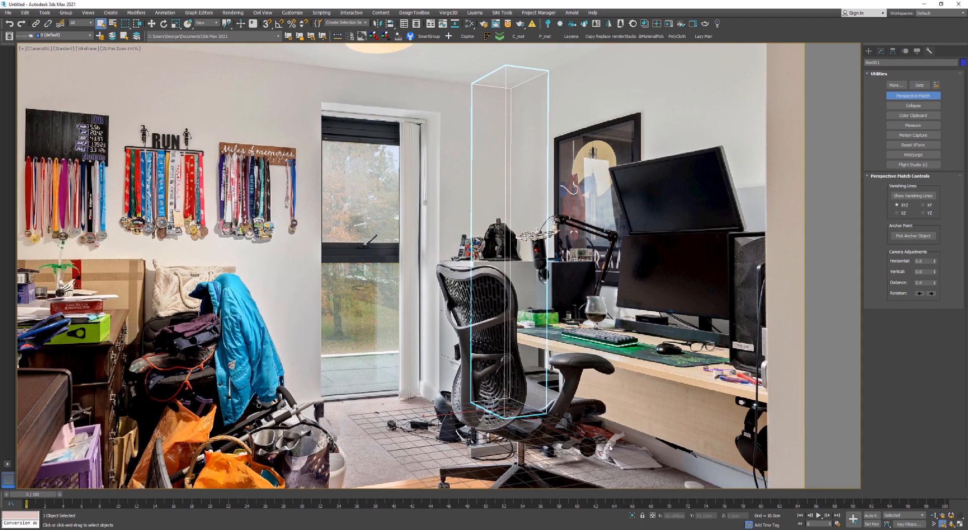
{"action": "scroll", "coordinate": [592, 437], "scroll_direction": "up", "scroll_amount": 2}
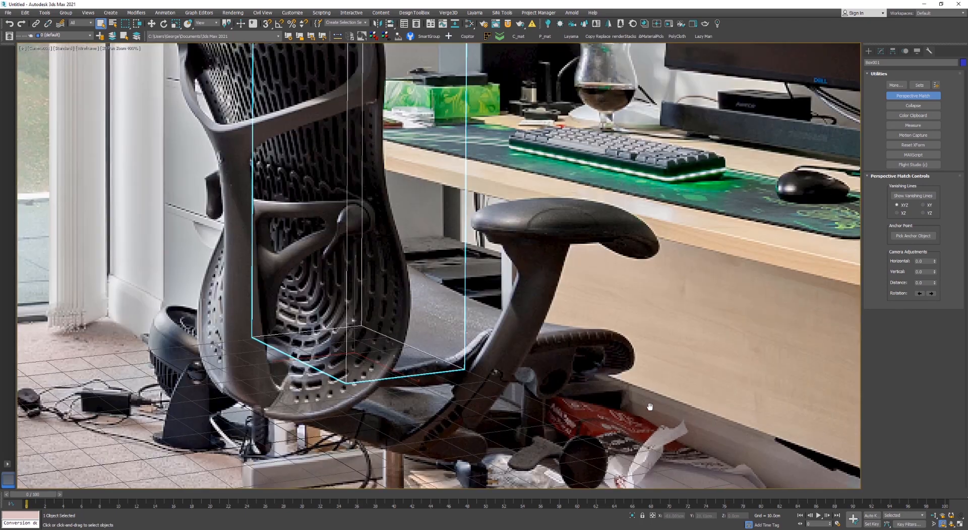
{"action": "scroll", "coordinate": [627, 283], "scroll_direction": "up", "scroll_amount": 2}
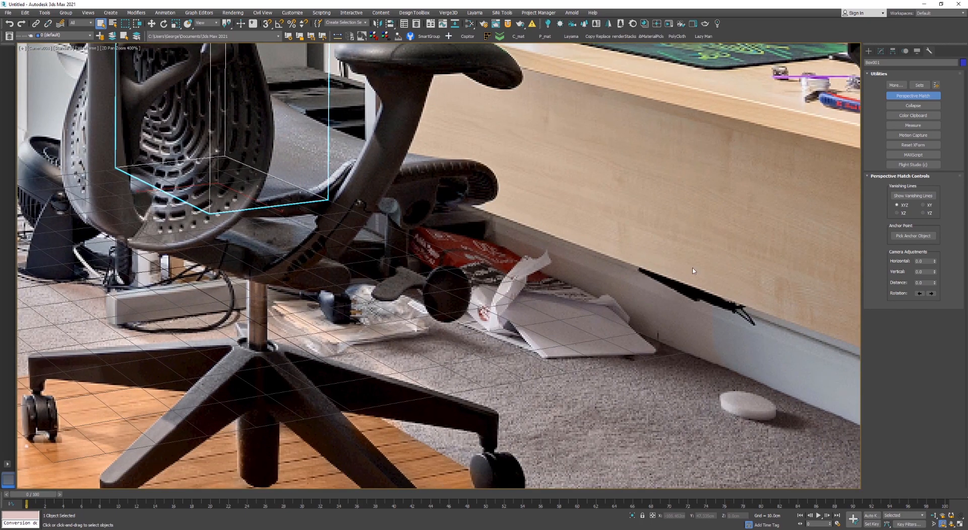
{"action": "scroll", "coordinate": [609, 277], "scroll_direction": "down", "scroll_amount": 3}
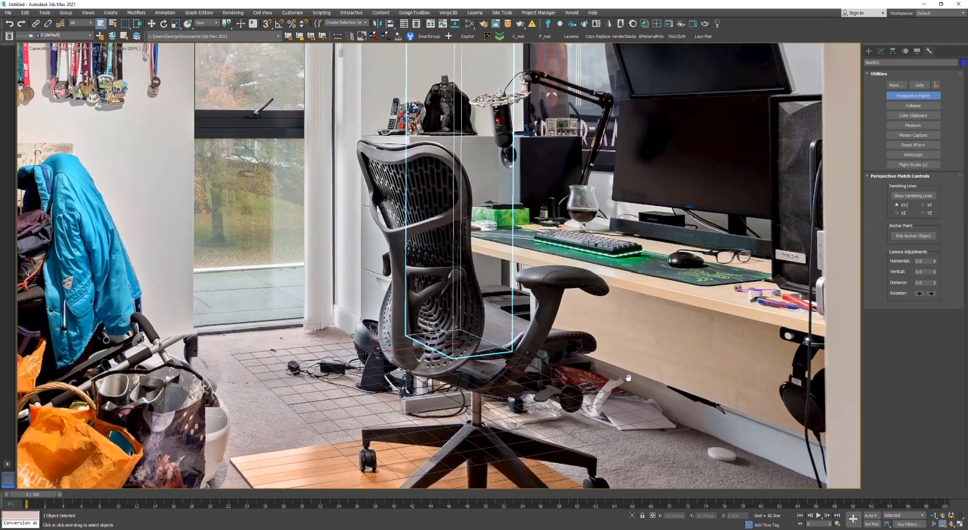
{"action": "middle_click_drag", "start_coordinate": [628, 376], "coordinate": [631, 383]}
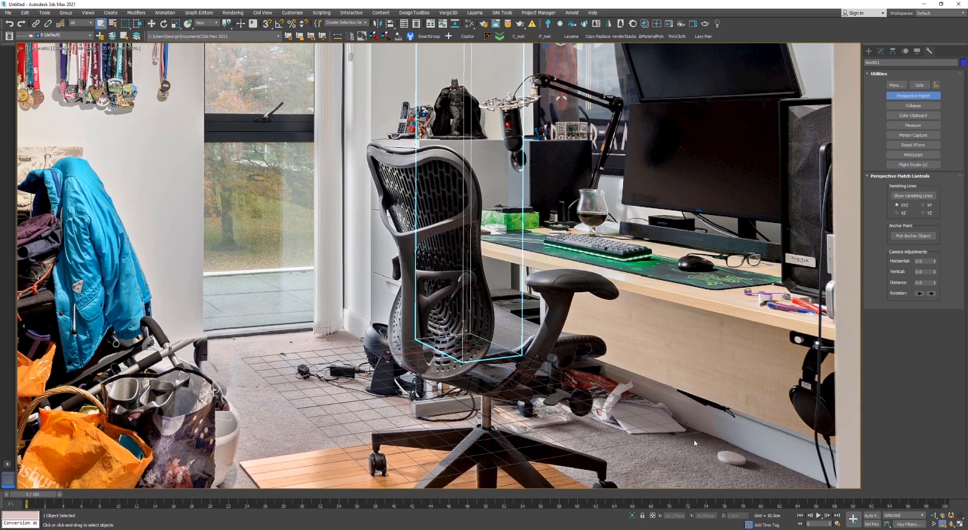
{"action": "middle_click_drag", "start_coordinate": [701, 430], "coordinate": [770, 71]}
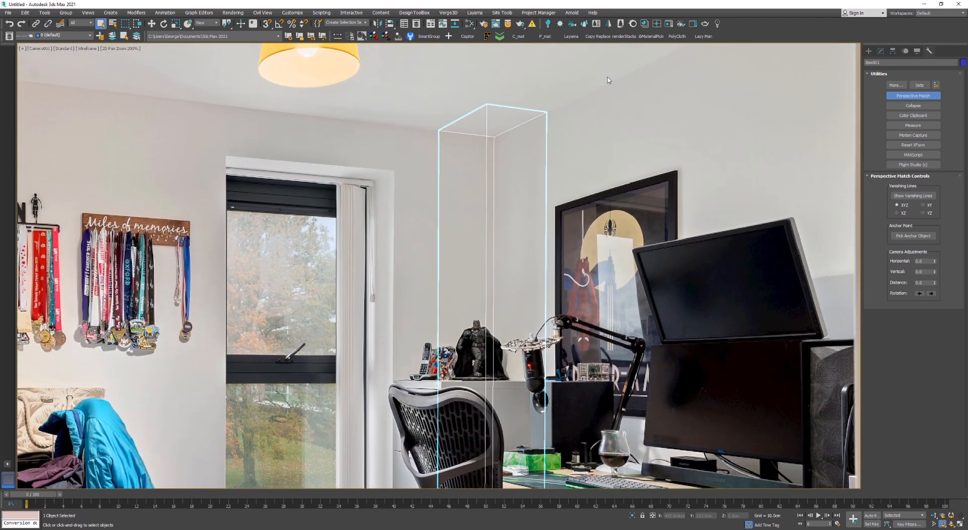
Examine the reference box's top and base against the room's ceiling corner and the floor behind the chair
{"action": "scroll", "coordinate": [658, 187], "scroll_direction": "down", "scroll_amount": 3}
{"action": "scroll", "coordinate": [592, 259], "scroll_direction": "up", "scroll_amount": 1}
{"action": "scroll", "coordinate": [592, 259], "scroll_direction": "up", "scroll_amount": 2}
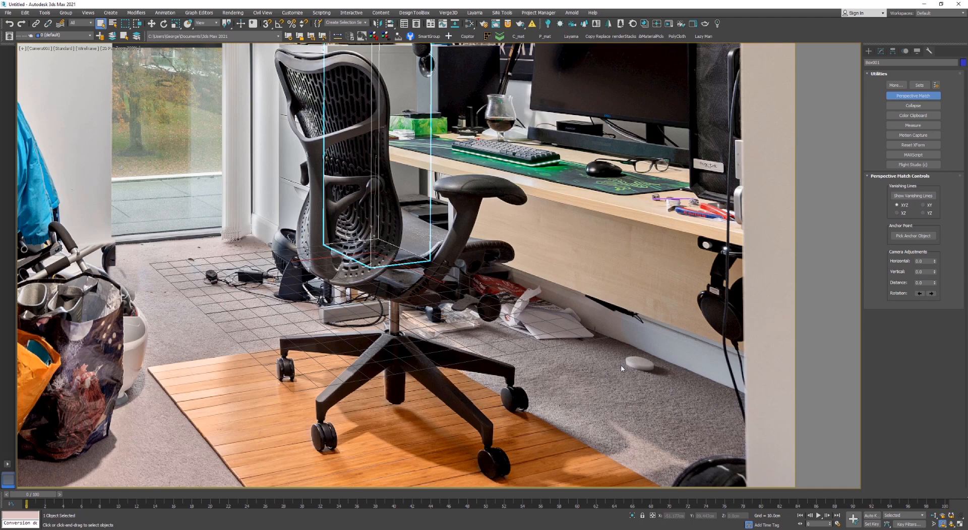
{"action": "middle_click_drag", "start_coordinate": [498, 78], "coordinate": [577, 445]}
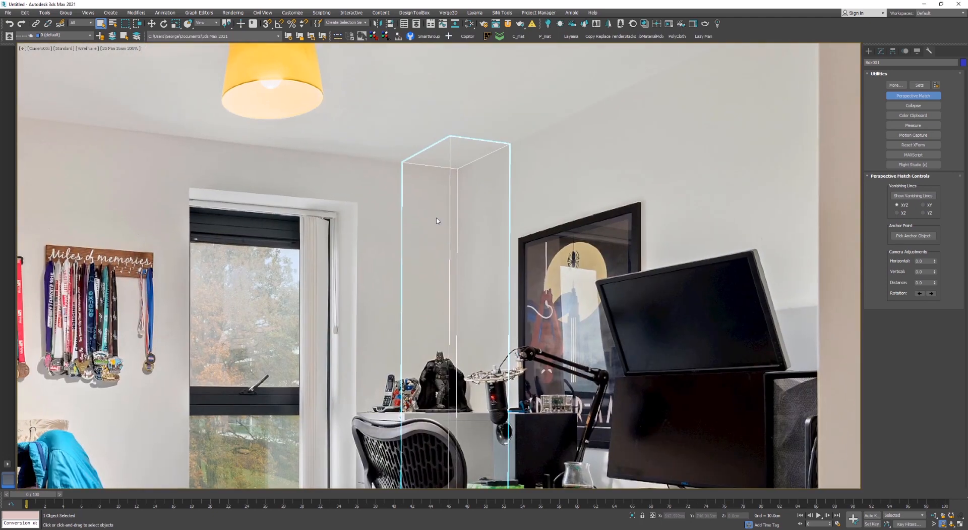
{"action": "scroll", "coordinate": [514, 317], "scroll_direction": "down", "scroll_amount": 5}
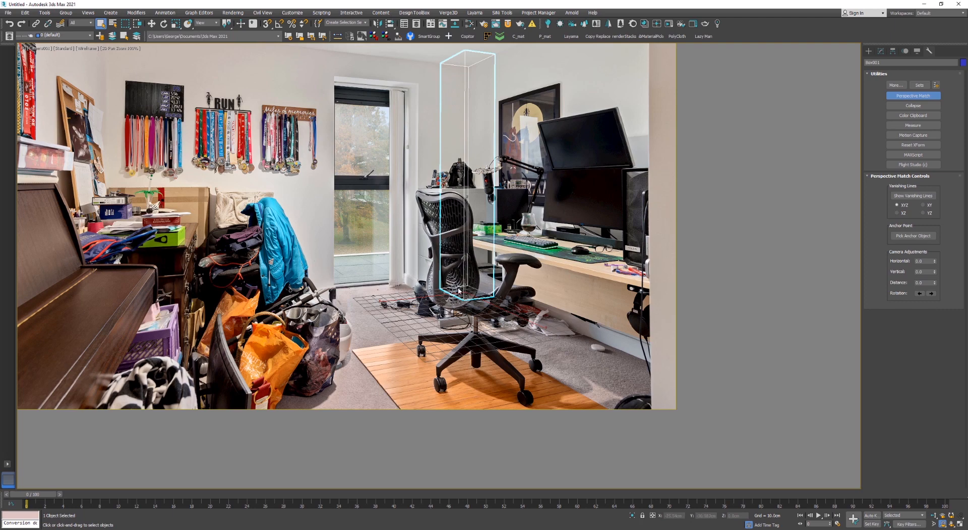
{"action": "scroll", "coordinate": [459, 290], "scroll_direction": "up", "scroll_amount": 2}
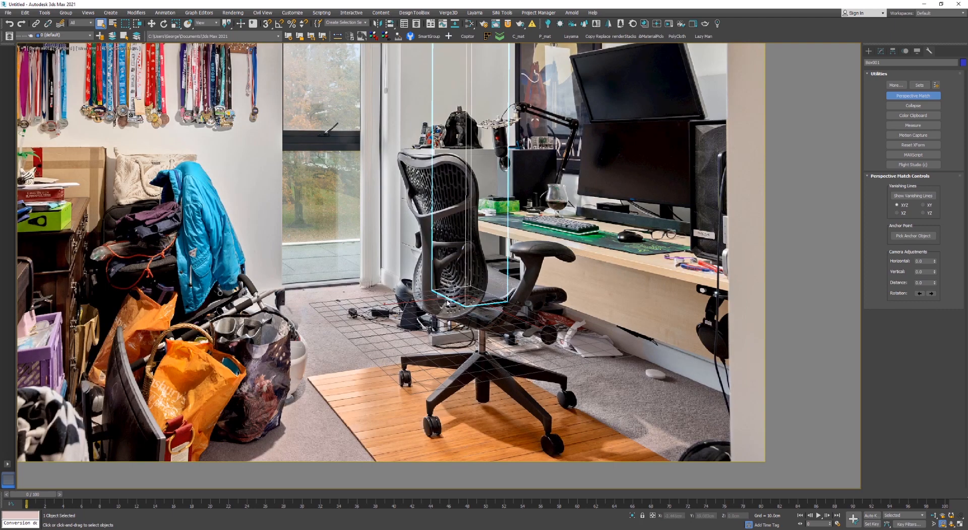
{"action": "scroll", "coordinate": [498, 253], "scroll_direction": "down", "scroll_amount": 2}
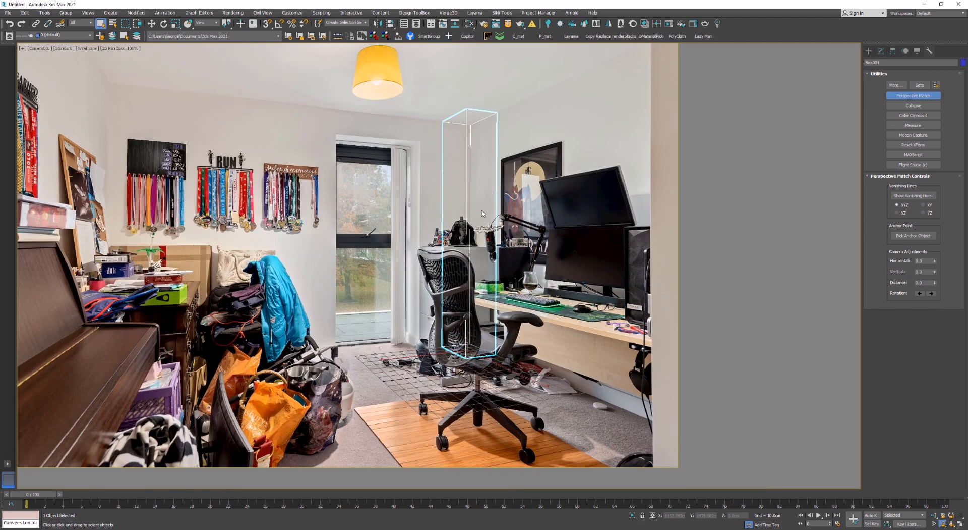
{"action": "middle_click_drag", "start_coordinate": [485, 213], "coordinate": [455, 241]}
Exit the Perspective Match utility and restore the full, unzoomed Camera001 view
{"action": "left_click", "coordinate": [906, 98]}
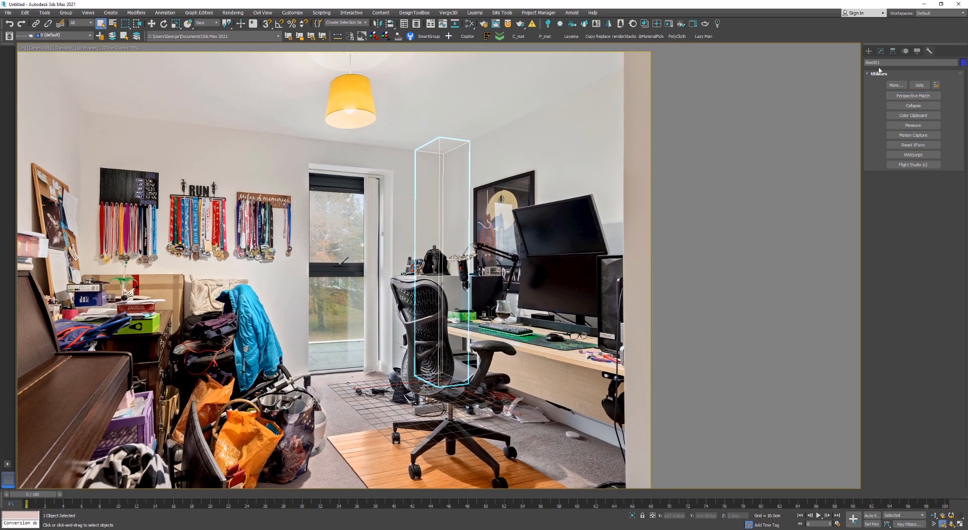
{"action": "left_click", "coordinate": [868, 51]}
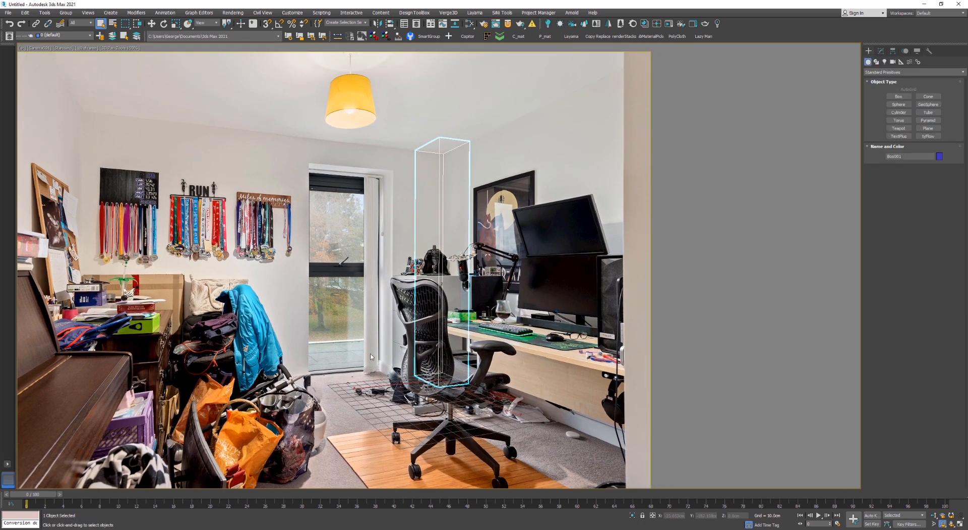
{"action": "scroll", "coordinate": [372, 356], "scroll_direction": "up", "scroll_amount": 2}
{"action": "middle_click_drag", "start_coordinate": [513, 202], "coordinate": [511, 236]}
{"action": "key", "text": "c"}
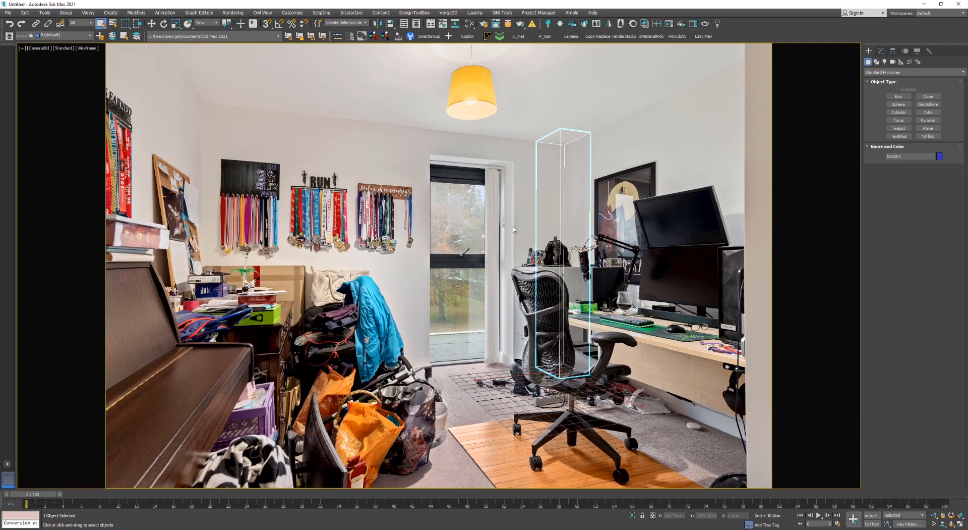
Lock the reference box's movement on the X, Y and Z axes
{"action": "left_click", "coordinate": [893, 51]}
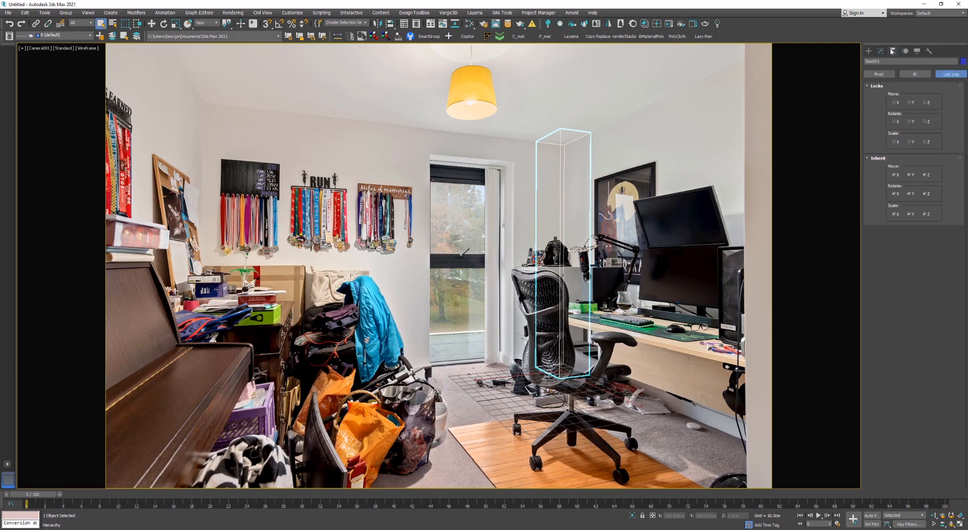
{"action": "left_click", "coordinate": [899, 103]}
{"action": "left_click", "coordinate": [912, 102]}
Open the SiNi Ignite main utility and lock all cameras in the scene
{"action": "left_click", "coordinate": [503, 13]}
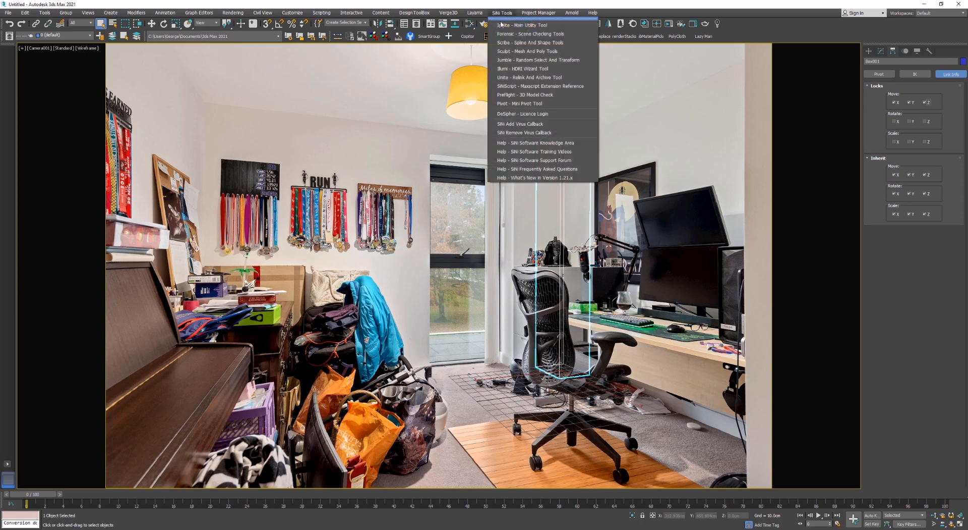
{"action": "left_click", "coordinate": [534, 26]}
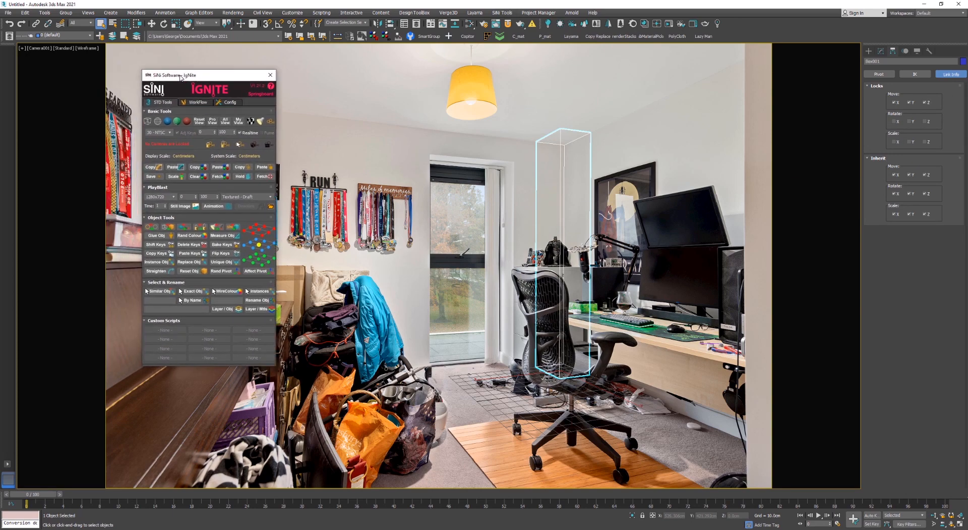
{"action": "left_click", "coordinate": [204, 142]}
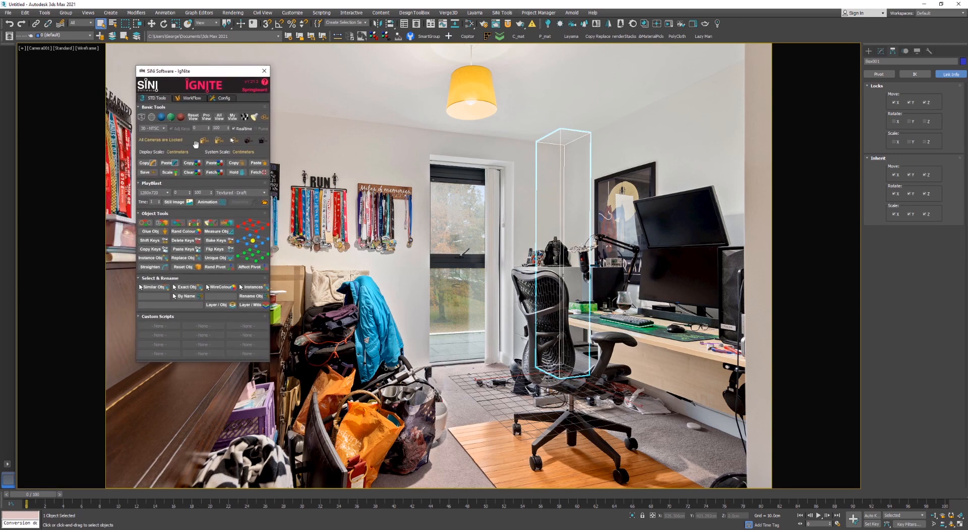
Select Camera001 through SiNi Ignite and inspect its move, rotate and scale locks, with the utility window out of the way
{"action": "left_click", "coordinate": [918, 75]}
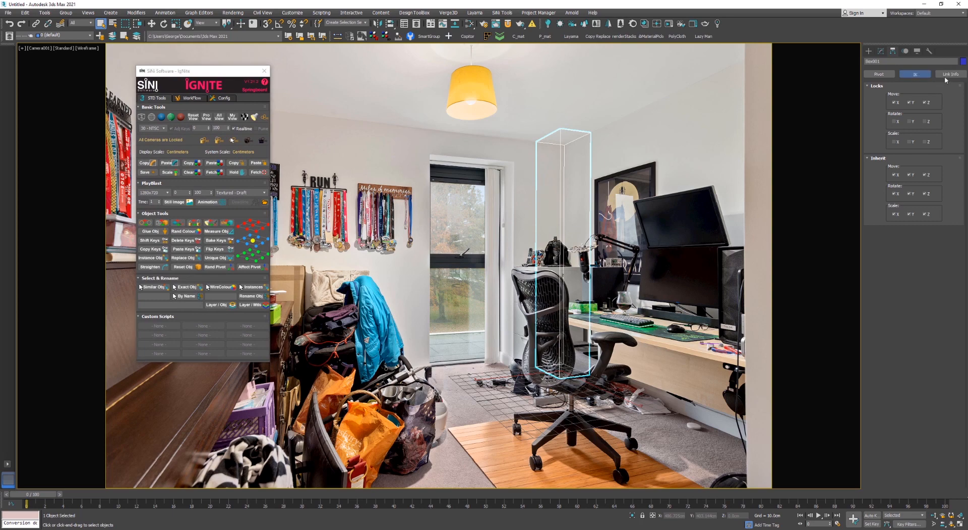
{"action": "left_click", "coordinate": [949, 75]}
{"action": "left_click", "coordinate": [706, 138]}
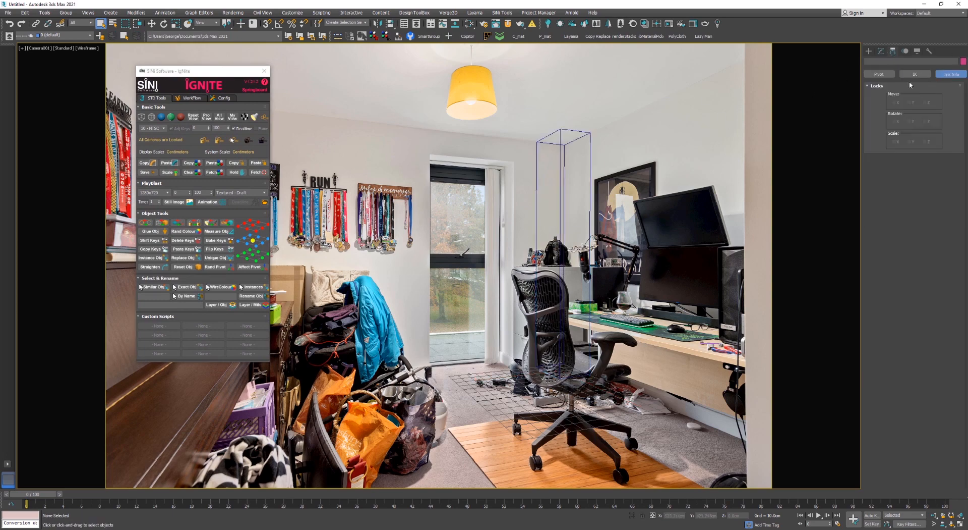
{"action": "left_click", "coordinate": [234, 141]}
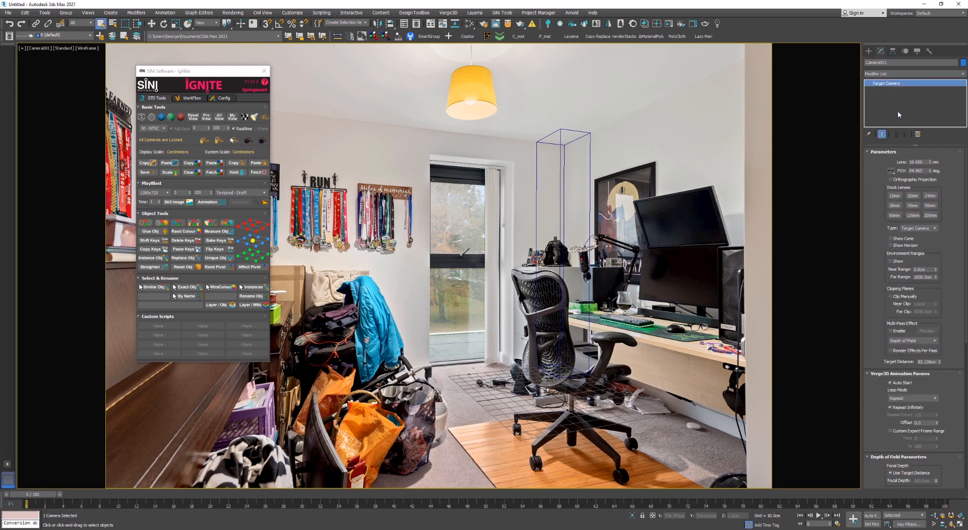
{"action": "left_click", "coordinate": [893, 51]}
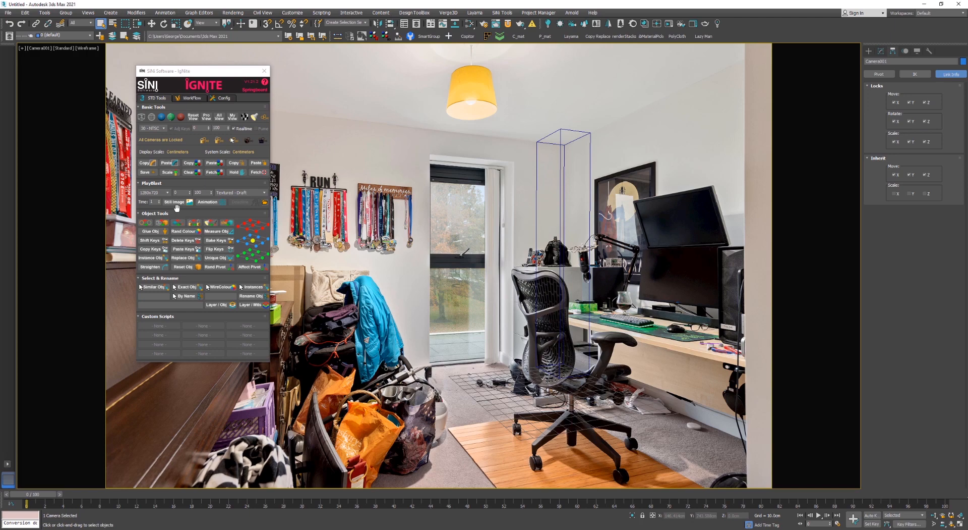
{"action": "left_click_drag", "start_coordinate": [222, 78], "coordinate": [967, 96]}
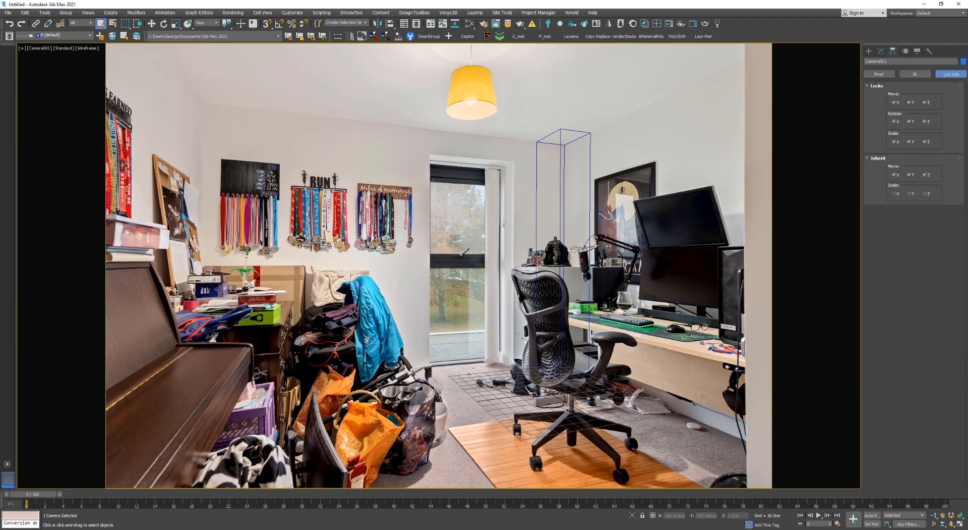
Select the 250 cm reference box and add an Edit Poly modifier to it
{"action": "left_click", "coordinate": [567, 277]}
{"action": "left_click", "coordinate": [885, 49]}
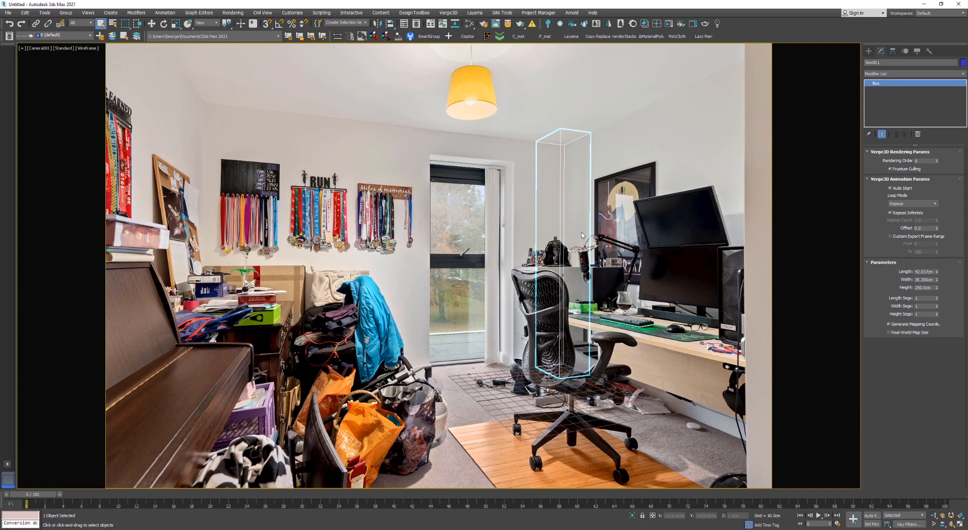
{"action": "key", "text": "ctrl+e"}
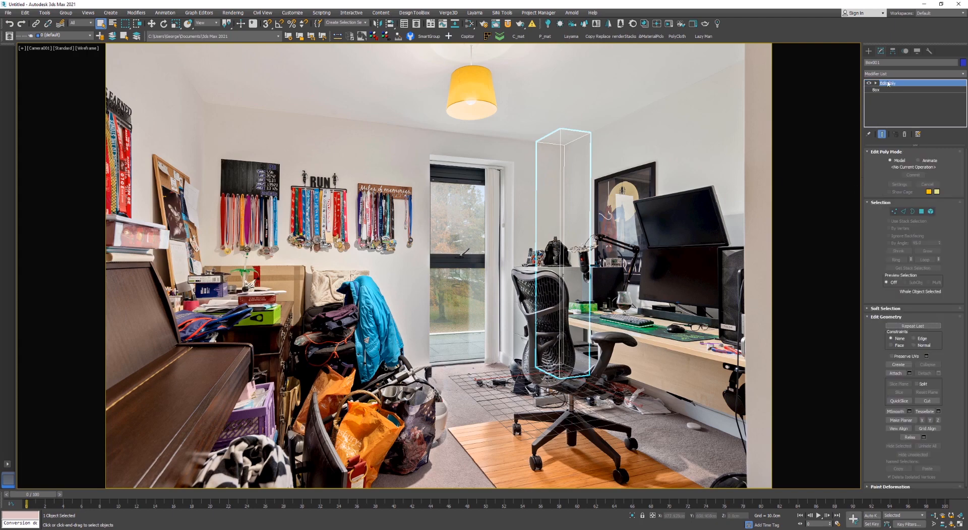
{"action": "left_click", "coordinate": [886, 76]}
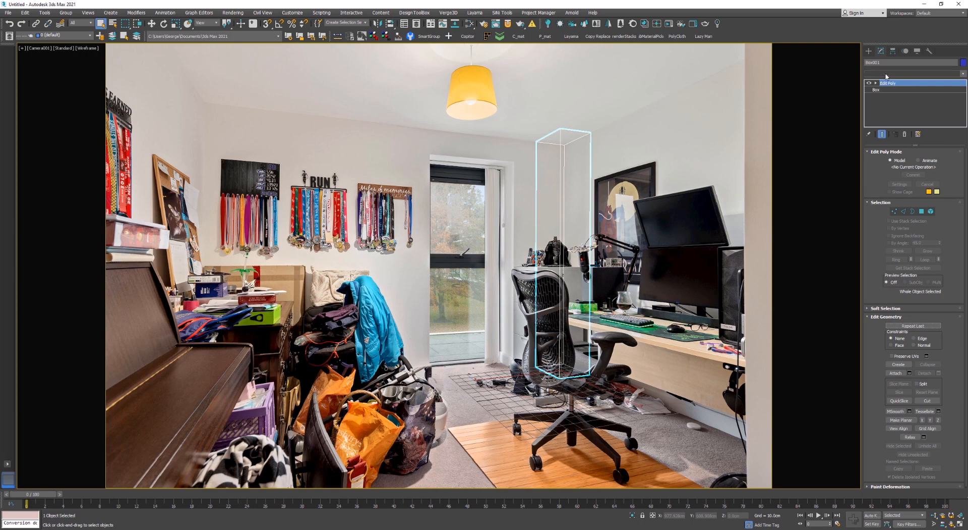
{"action": "left_click", "coordinate": [887, 76]}
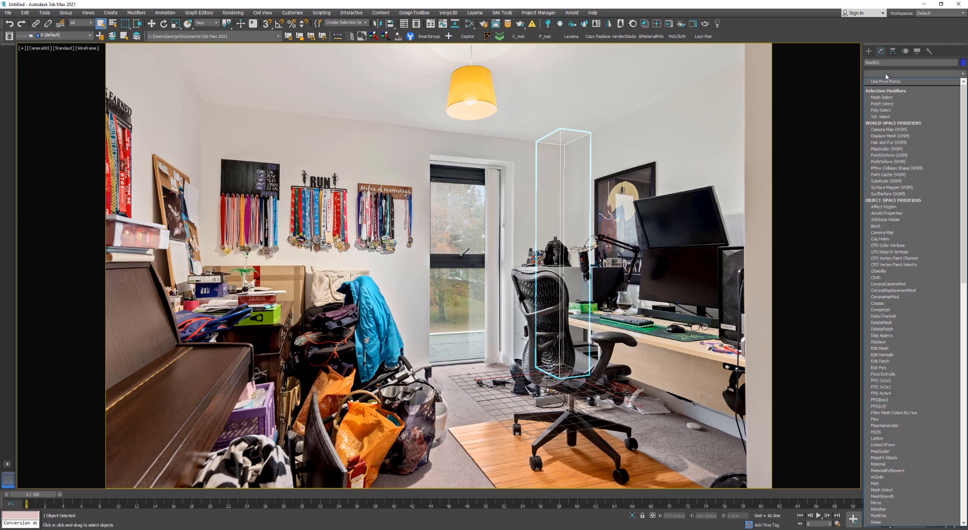
{"action": "key", "text": "e"}
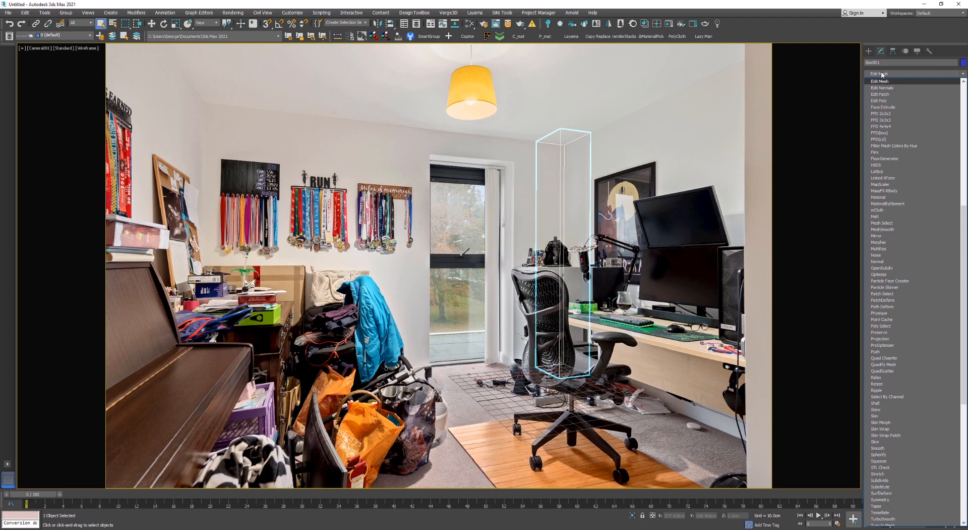
{"action": "left_click", "coordinate": [882, 75]}
{"action": "left_click", "coordinate": [883, 75]}
{"action": "key", "text": "e"}
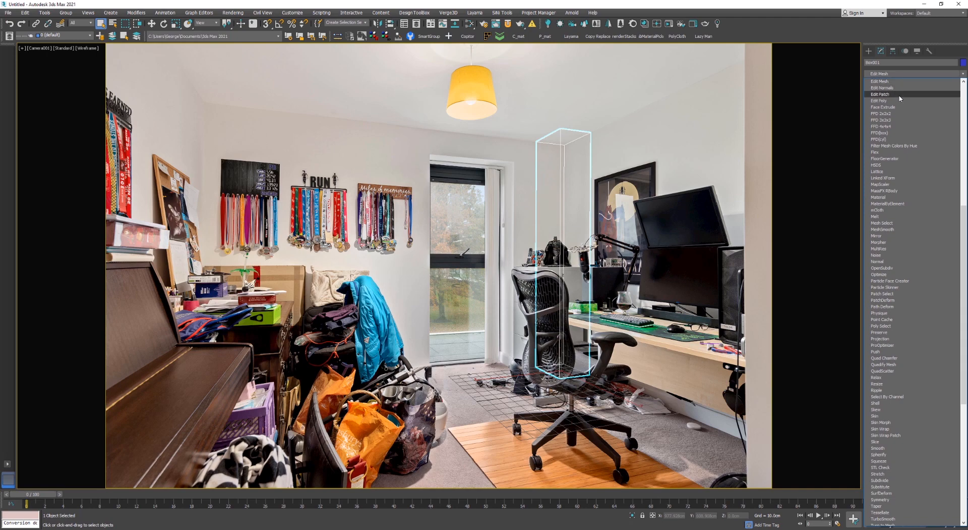
{"action": "left_click", "coordinate": [879, 101]}
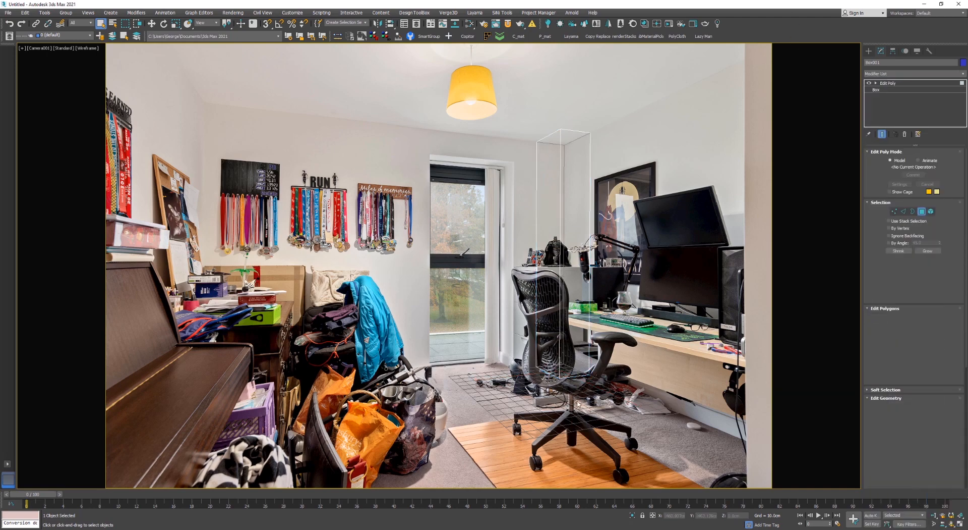
Delete the box's bottom, front and top polygons, keeping only the two wall faces that meet at the room's far corner
{"action": "left_click_drag", "start_coordinate": [545, 376], "coordinate": [568, 380]}
{"action": "key", "text": "Delete"}
{"action": "left_click", "coordinate": [556, 136]}
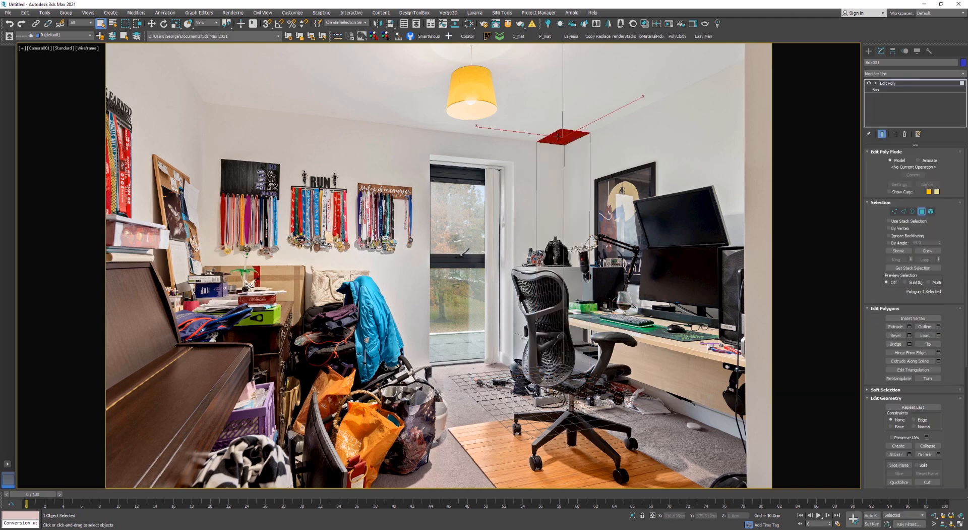
{"action": "key", "text": "Delete"}
Move the back wall's free vertical edge to the window recess and the desk-side wall's free edge out past the camera
{"action": "key", "text": "2"}
{"action": "left_click", "coordinate": [537, 206]}
{"action": "key", "text": "w"}
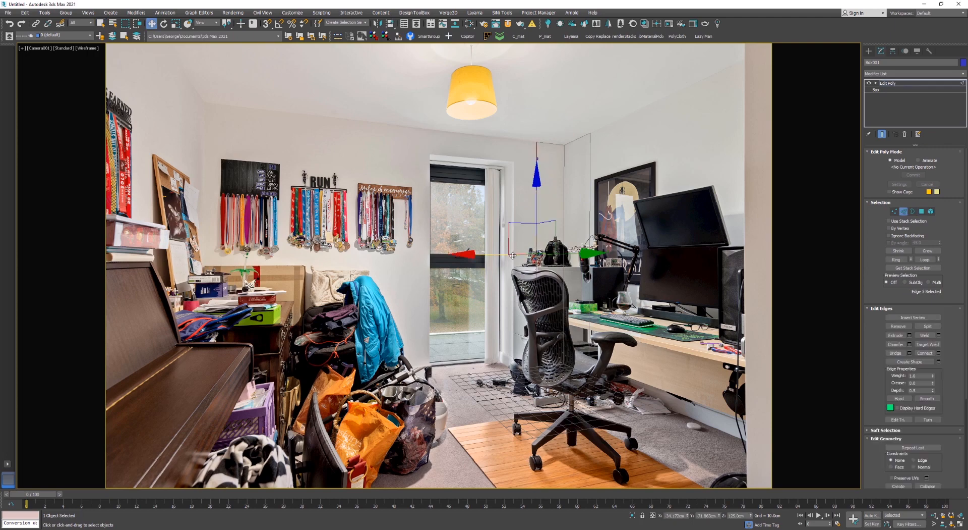
{"action": "left_click_drag", "start_coordinate": [484, 257], "coordinate": [469, 255]}
{"action": "left_click", "coordinate": [590, 217]}
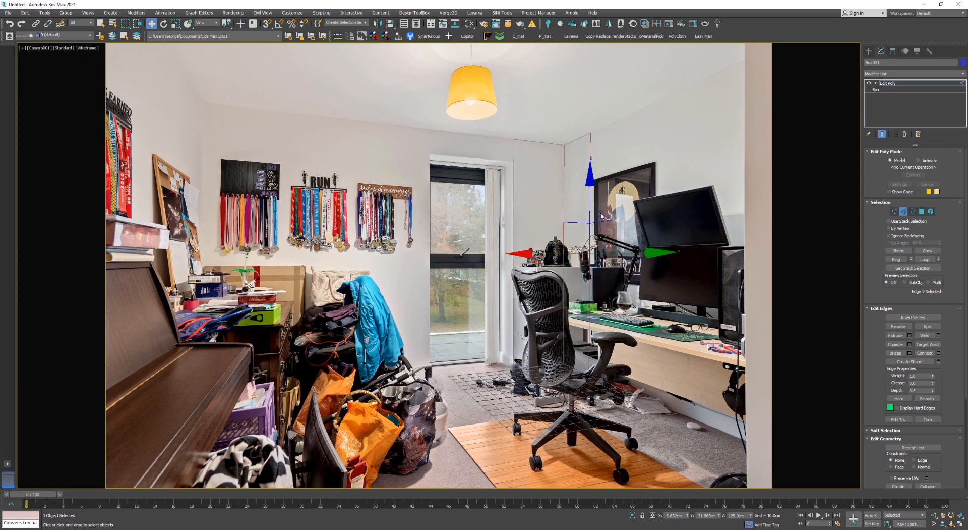
{"action": "left_click_drag", "start_coordinate": [640, 253], "coordinate": [836, 322]}
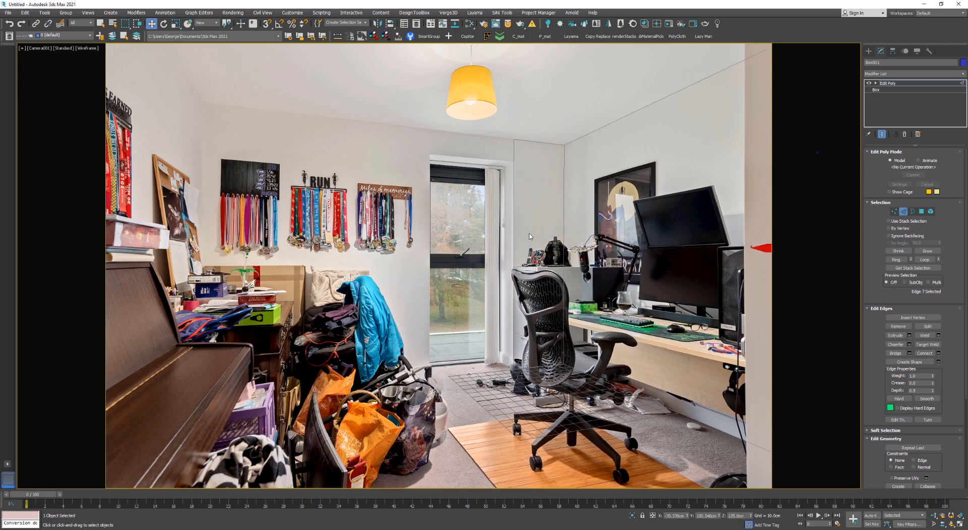
Extrude the back wall's free edge past the window to the piano-side corner, and from there extrude the piano-side wall towards the camera
{"action": "left_click", "coordinate": [514, 232]}
{"action": "mouse_move", "coordinate": [463, 254]}
{"action": "left_mouse_down"}
{"action": "mouse_move", "coordinate": [373, 263]}
{"action": "mouse_move", "coordinate": [145, 252]}
{"action": "left_mouse_up"}
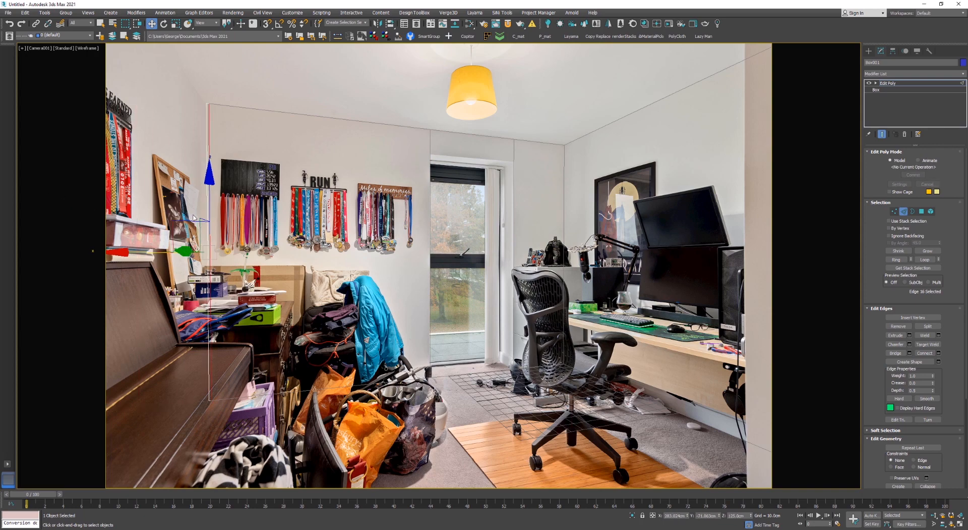
{"action": "key", "text": "ctrl+z"}
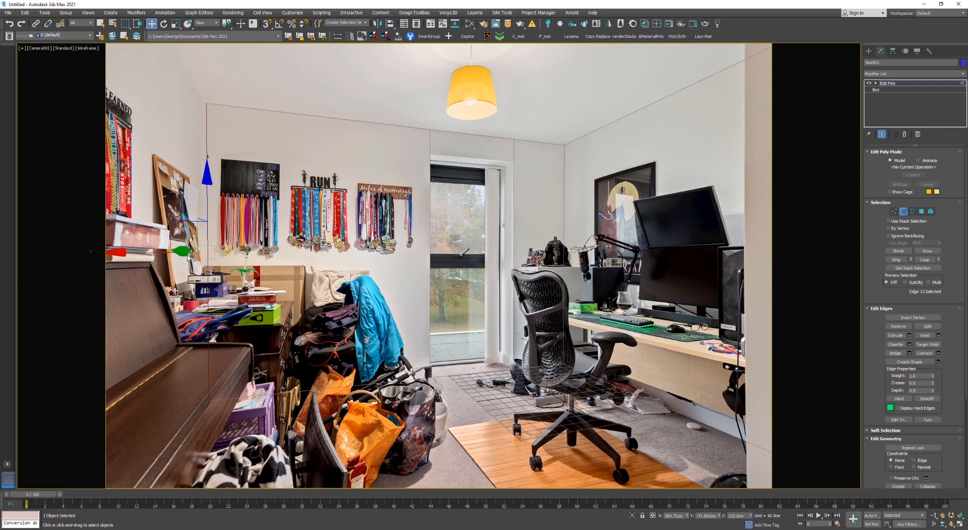
{"action": "left_click_drag", "start_coordinate": [186, 253], "coordinate": [3, 249], "text": "shift"}
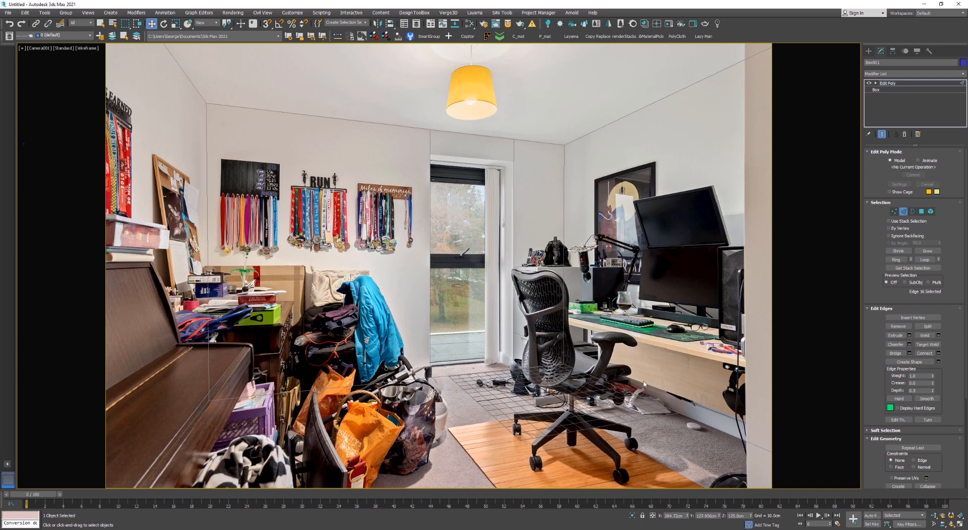
{"action": "key", "text": "F3"}
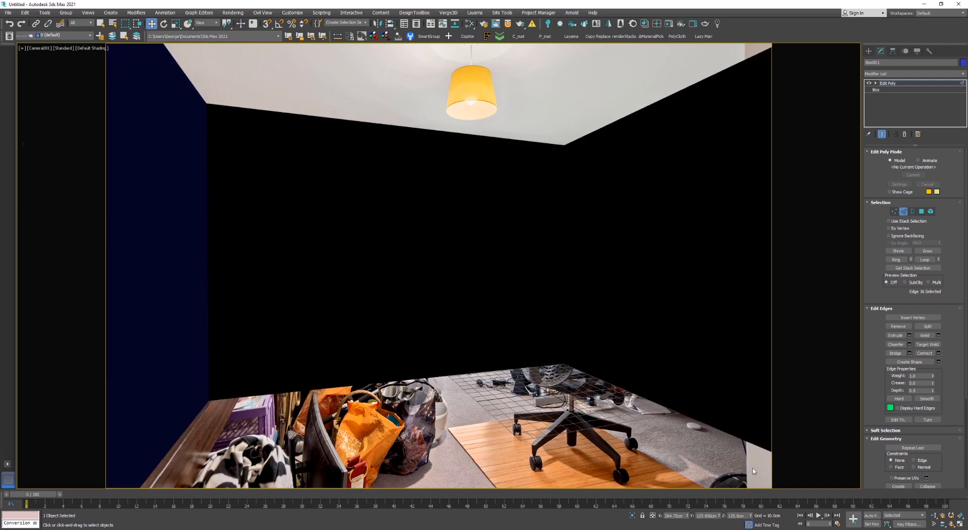
{"action": "key", "text": "F3"}
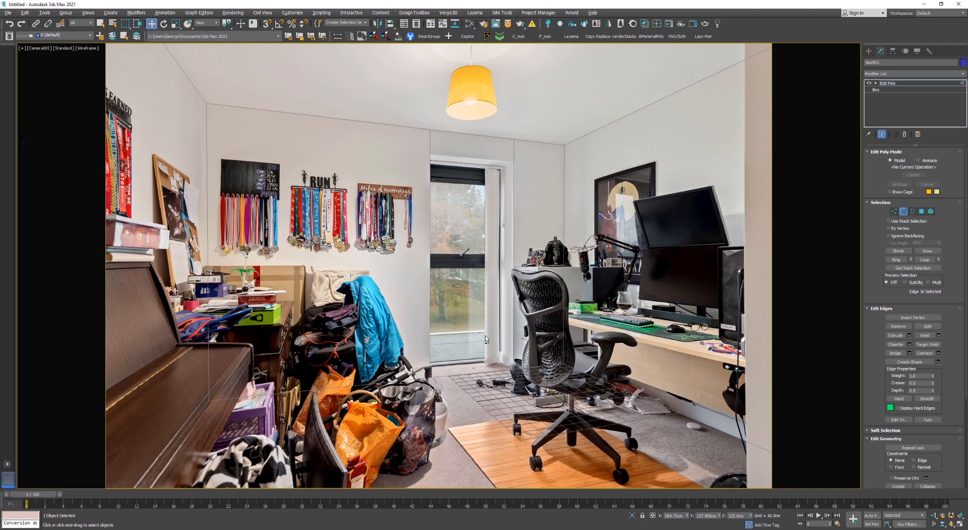
Extrude a return wall at a right angle from the desk-side wall's free edge, running sideways across the near end of the room
{"action": "key", "text": "alt+w"}
{"action": "middle_click", "coordinate": [388, 418]}
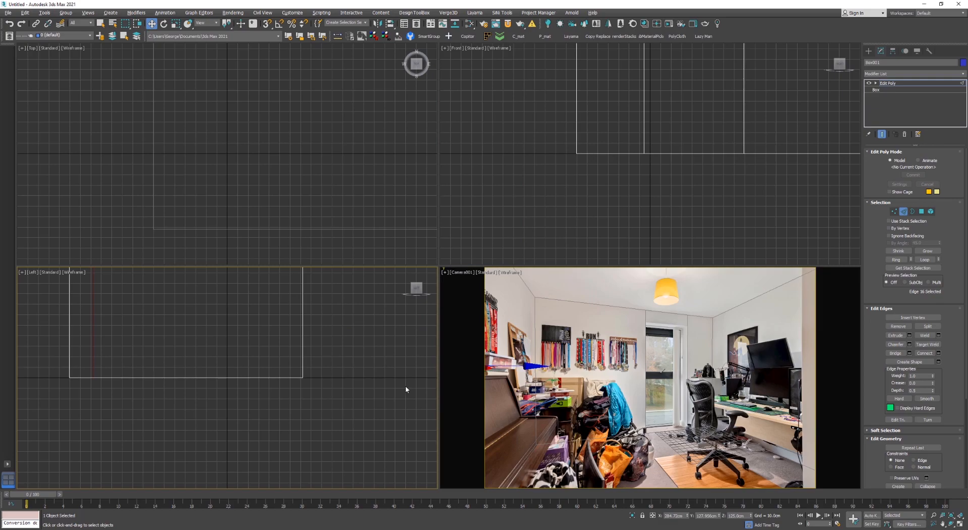
{"action": "scroll", "coordinate": [216, 369], "scroll_direction": "down", "scroll_amount": 4}
{"action": "middle_click_drag", "start_coordinate": [188, 355], "coordinate": [144, 319]}
{"action": "key", "text": "alt+w"}
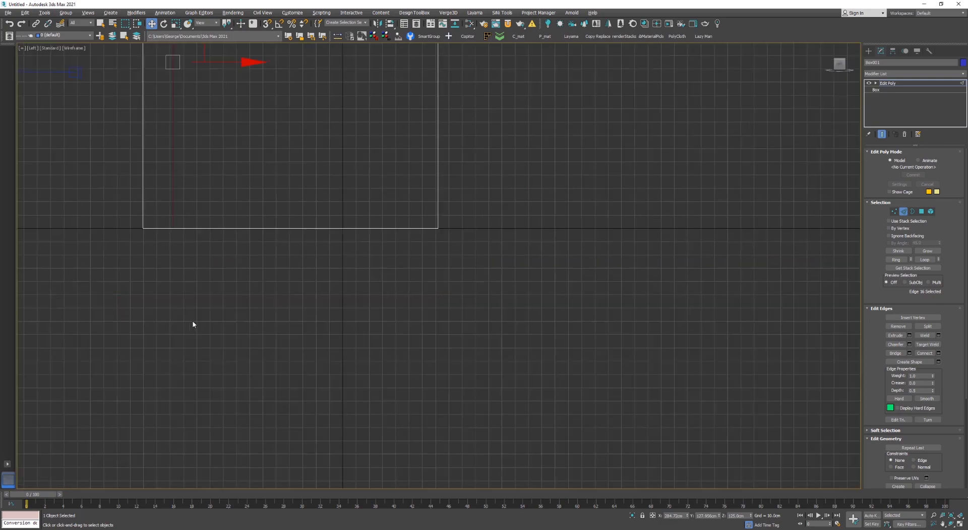
{"action": "scroll", "coordinate": [278, 308], "scroll_direction": "down", "scroll_amount": 4}
{"action": "middle_click_drag", "start_coordinate": [289, 298], "coordinate": [337, 365]}
{"action": "middle_click_drag", "start_coordinate": [337, 364], "coordinate": [483, 363], "text": "alt"}
{"action": "middle_click_drag", "start_coordinate": [512, 293], "coordinate": [513, 326], "text": "alt"}
{"action": "key", "text": "alt+w"}
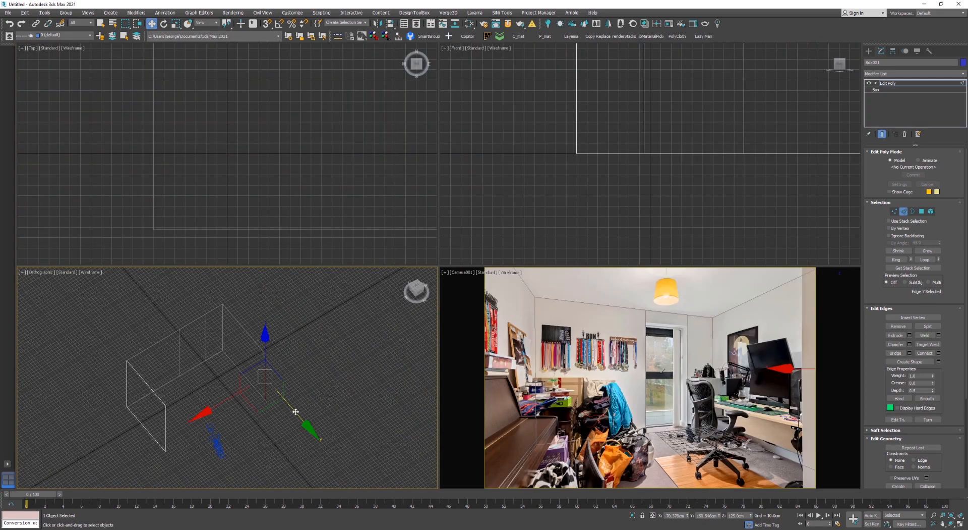
{"action": "mouse_move", "coordinate": [234, 396]}
{"action": "left_mouse_down", "text": "shift"}
{"action": "mouse_move", "coordinate": [178, 408]}
{"action": "mouse_move", "coordinate": [167, 440]}
{"action": "left_mouse_up", "text": "shift"}
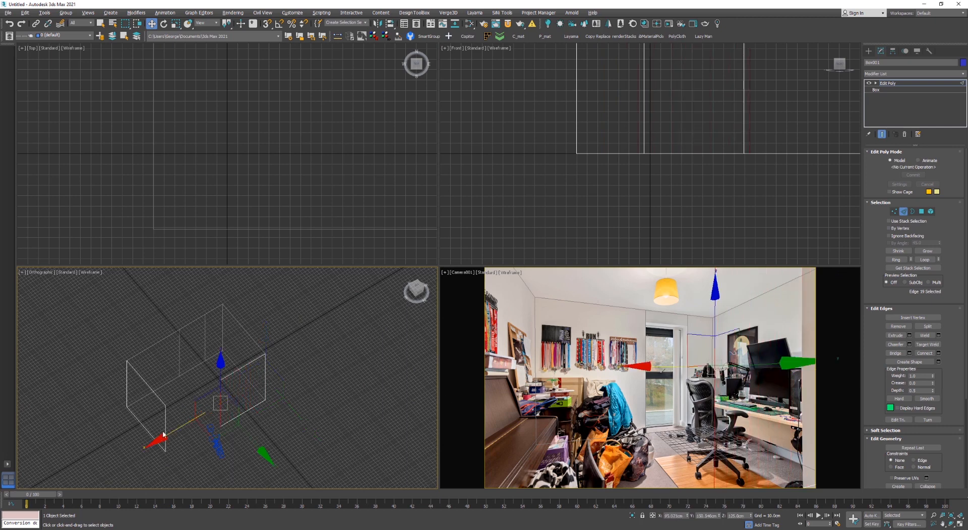
{"action": "left_click_drag", "start_coordinate": [673, 367], "coordinate": [753, 363], "text": "shift"}
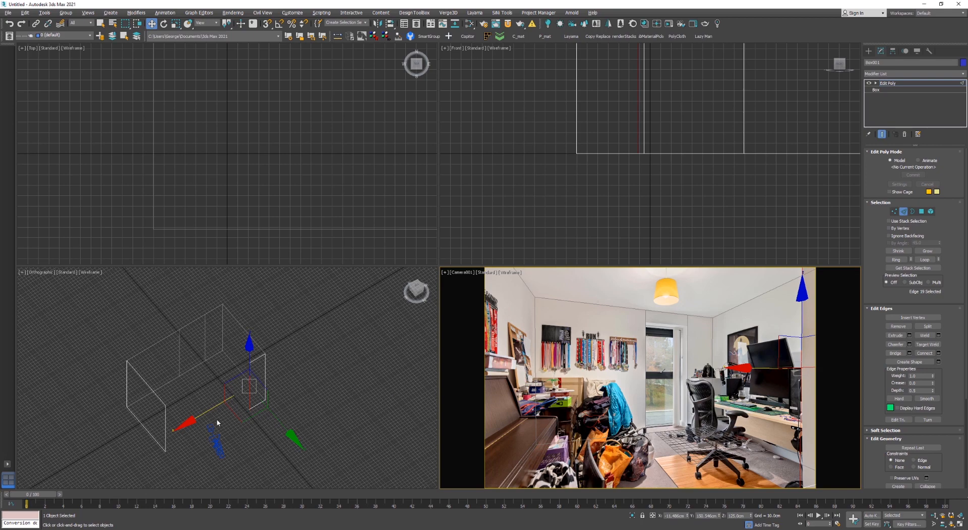
Lengthen the return wall by moving its free vertical edge farther along X towards the piano side
{"action": "scroll", "coordinate": [244, 404], "scroll_direction": "up", "scroll_amount": 3}
{"action": "key", "text": "alt+w"}
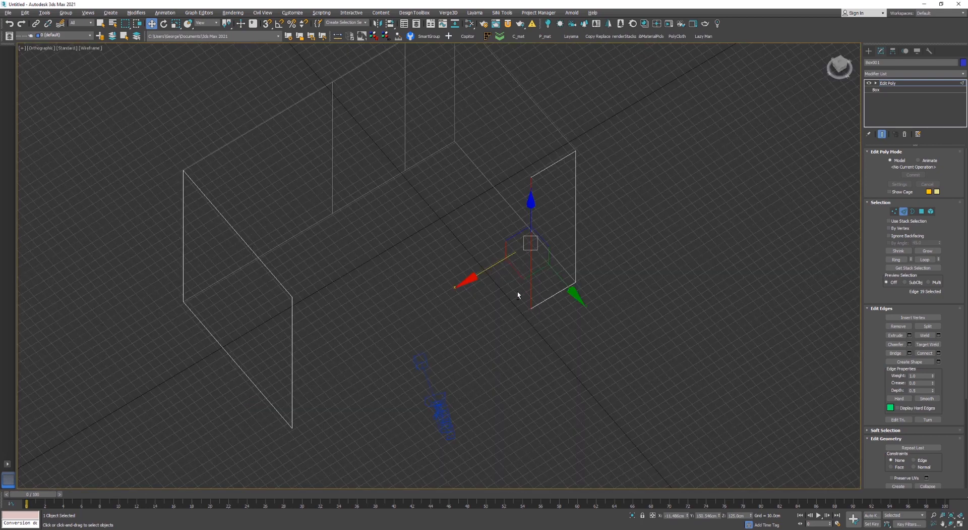
{"action": "middle_click_drag", "start_coordinate": [518, 295], "coordinate": [524, 260], "text": "alt"}
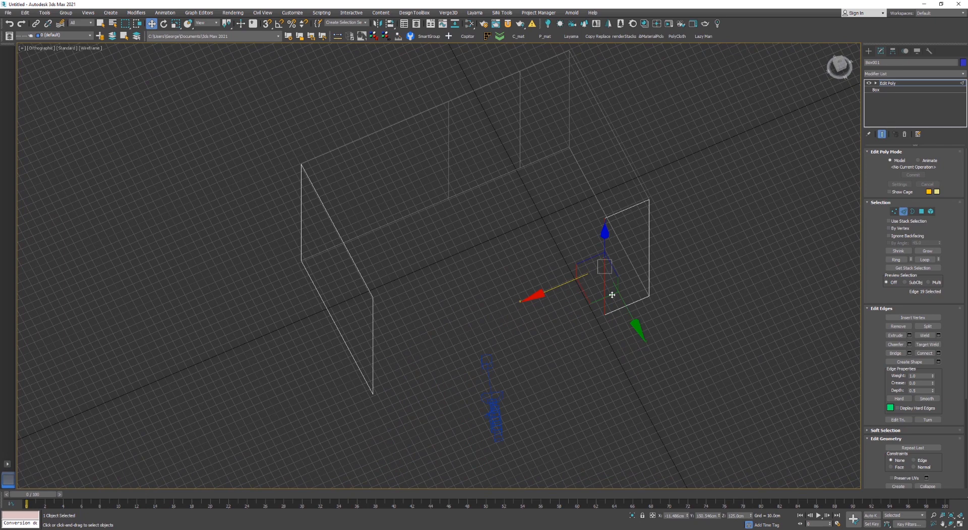
{"action": "left_click_drag", "start_coordinate": [546, 292], "coordinate": [475, 339]}
Align the piano-side wall's free vertical edge with the return wall in Y using vertex snapping
{"action": "middle_click_drag", "start_coordinate": [459, 349], "coordinate": [445, 368], "text": "alt"}
{"action": "left_click", "coordinate": [530, 379]}
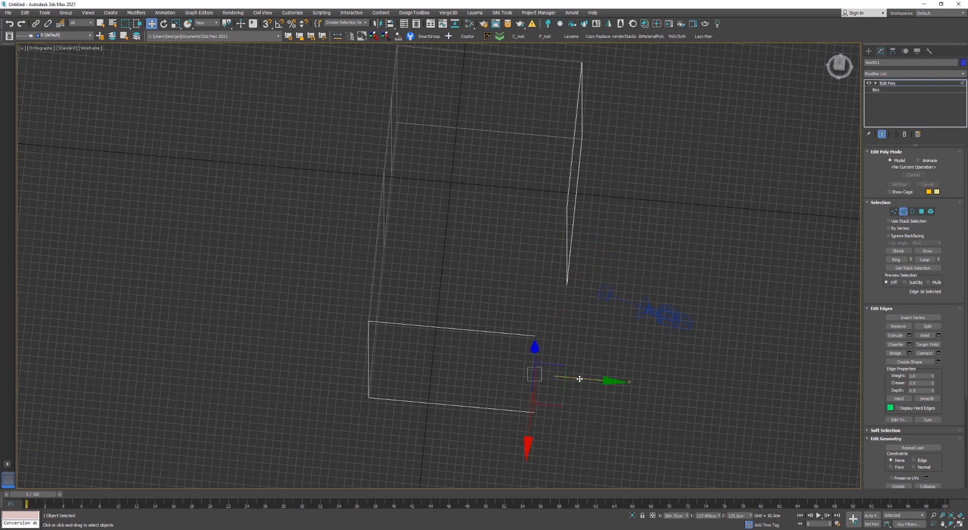
{"action": "key", "text": "s"}
{"action": "left_click_drag", "start_coordinate": [579, 378], "coordinate": [568, 208]}
Select the return wall's polygon and, with snapping off, move it along Y until its corner meets the wall end in the photo
{"action": "middle_click_drag", "start_coordinate": [646, 272], "coordinate": [475, 325], "text": "alt"}
{"action": "key", "text": "4"}
{"action": "left_click", "coordinate": [530, 312]}
{"action": "key", "text": "alt+w"}
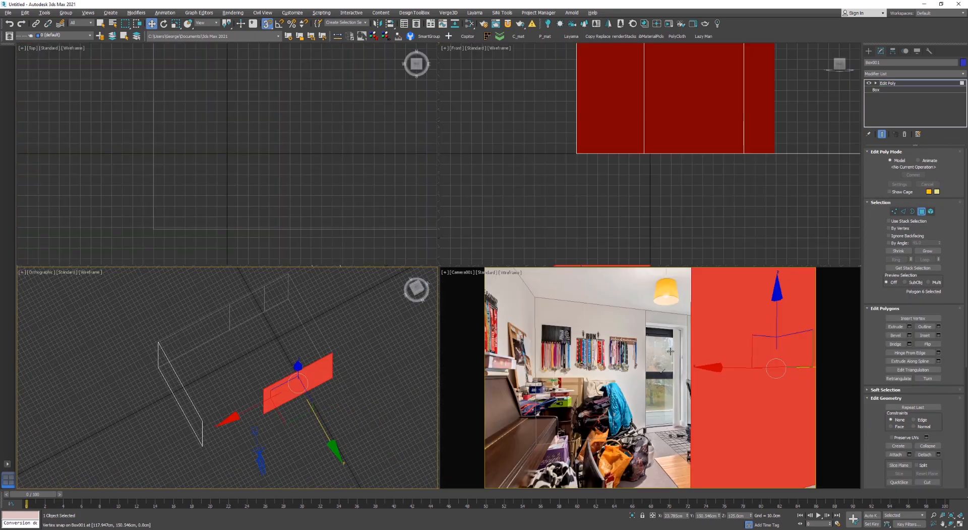
{"action": "key", "text": "alt+x"}
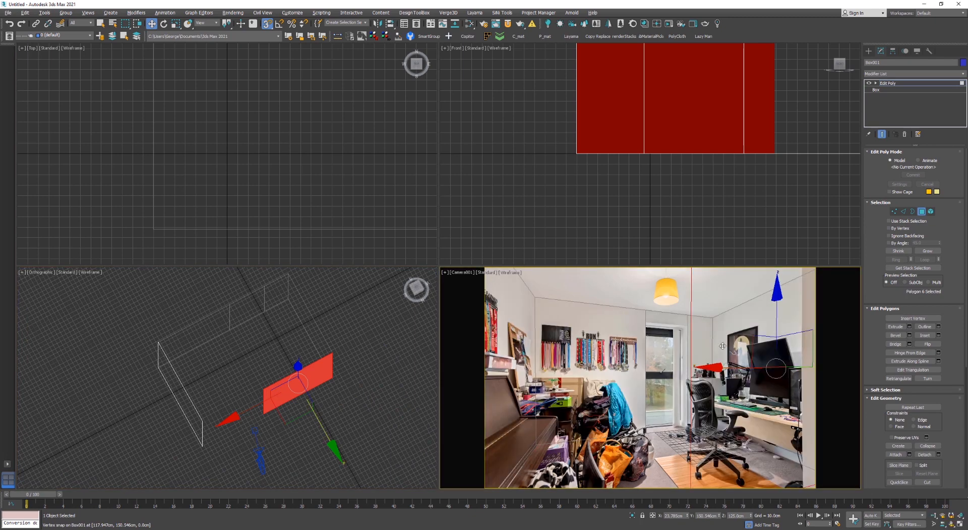
{"action": "right_click", "coordinate": [320, 428]}
{"action": "key", "text": "s"}
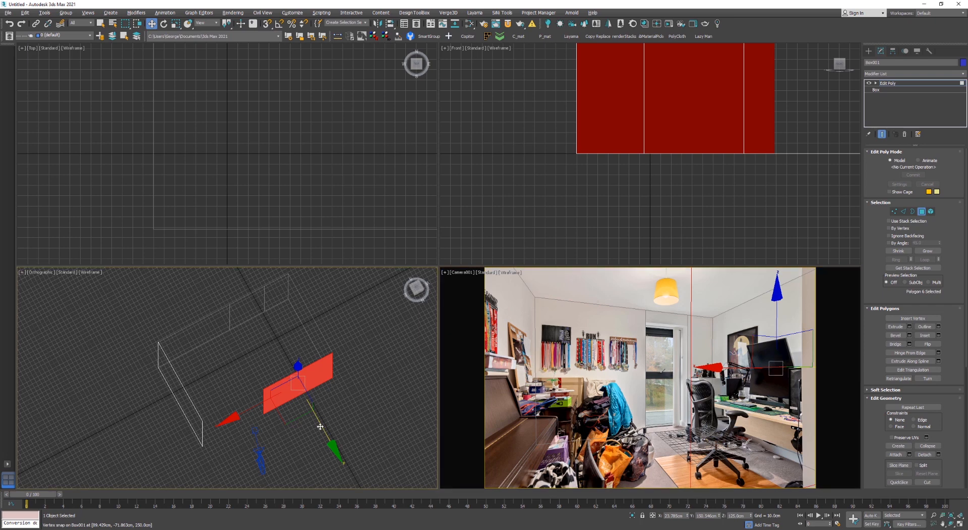
{"action": "left_click_drag", "start_coordinate": [321, 426], "coordinate": [345, 449]}
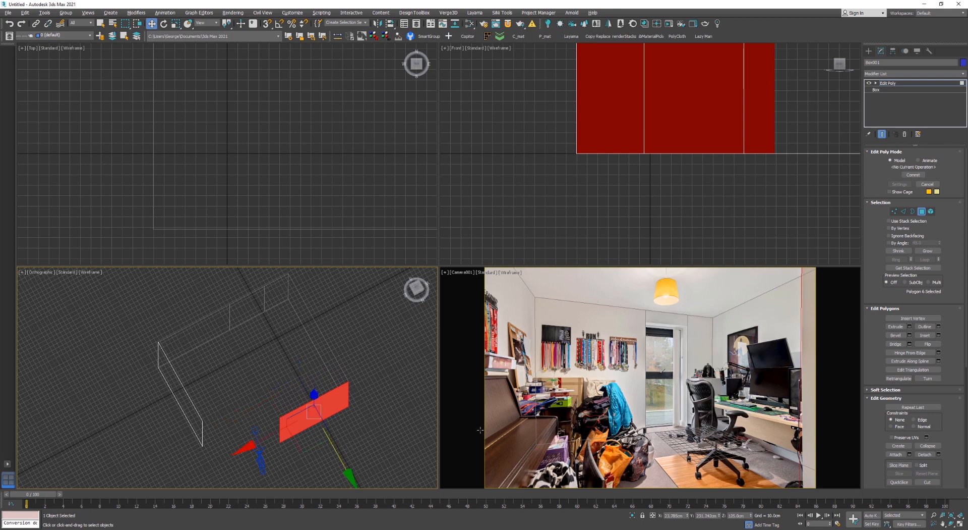
Show the walls shaded and see-through over the photo in the camera view, with the selected polygon only outlined
{"action": "right_click", "coordinate": [808, 386]}
{"action": "key", "text": "alt+w"}
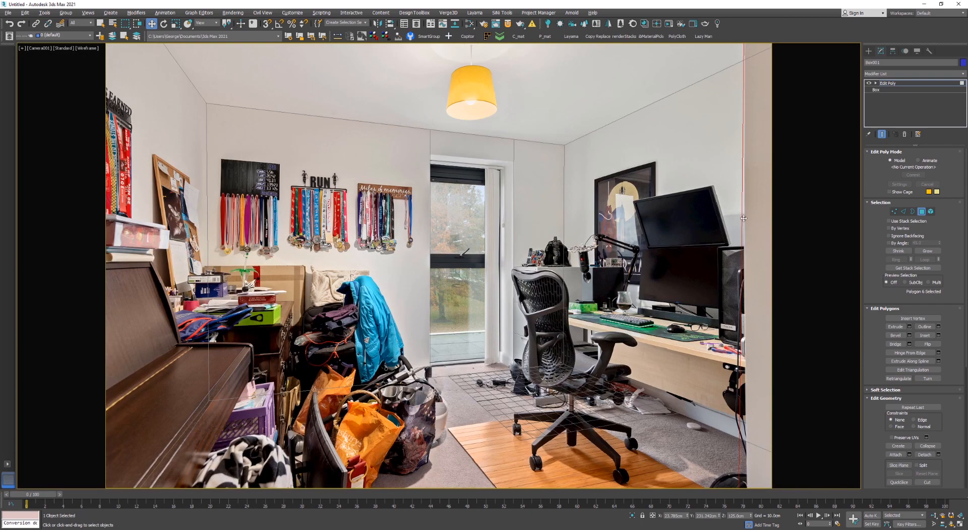
{"action": "key", "text": "F3"}
{"action": "key", "text": "F2"}
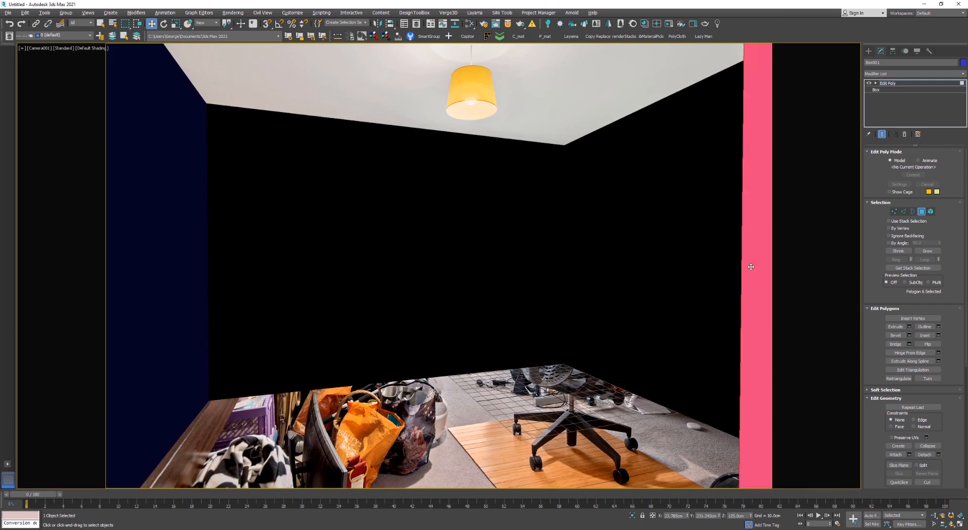
{"action": "key", "text": "alt+x"}
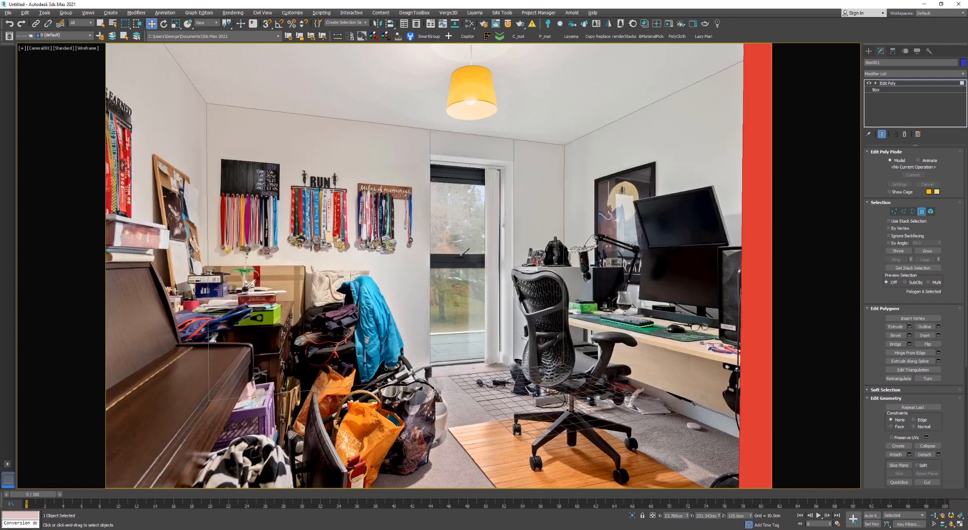
{"action": "key", "text": "F2"}
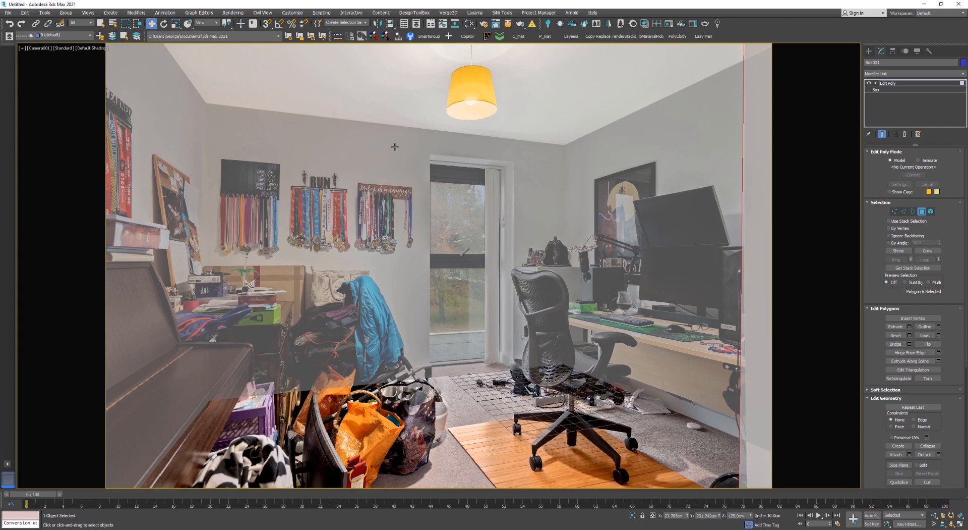
Fine-tune the return wall polygon with the Move Transform Type-In, setting its absolute Y to 231.345 cm
{"action": "right_click", "coordinate": [152, 24]}
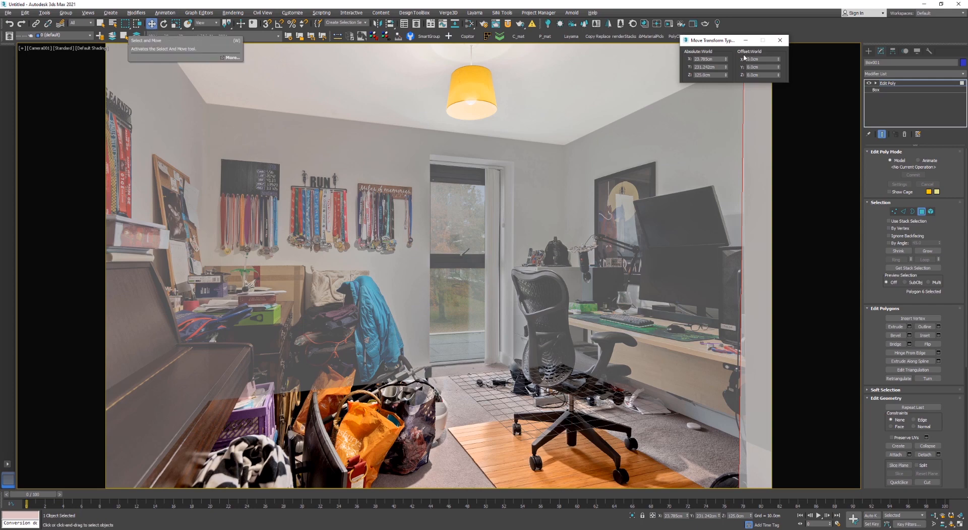
{"action": "left_click_drag", "start_coordinate": [723, 47], "coordinate": [639, 68]}
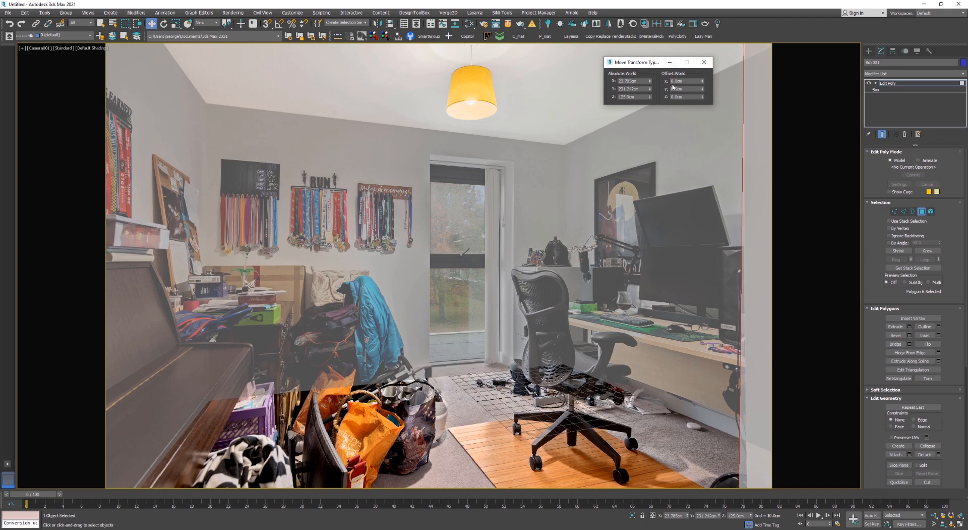
{"action": "left_click_drag", "start_coordinate": [650, 81], "coordinate": [648, 149]}
{"action": "right_click", "coordinate": [648, 146]}
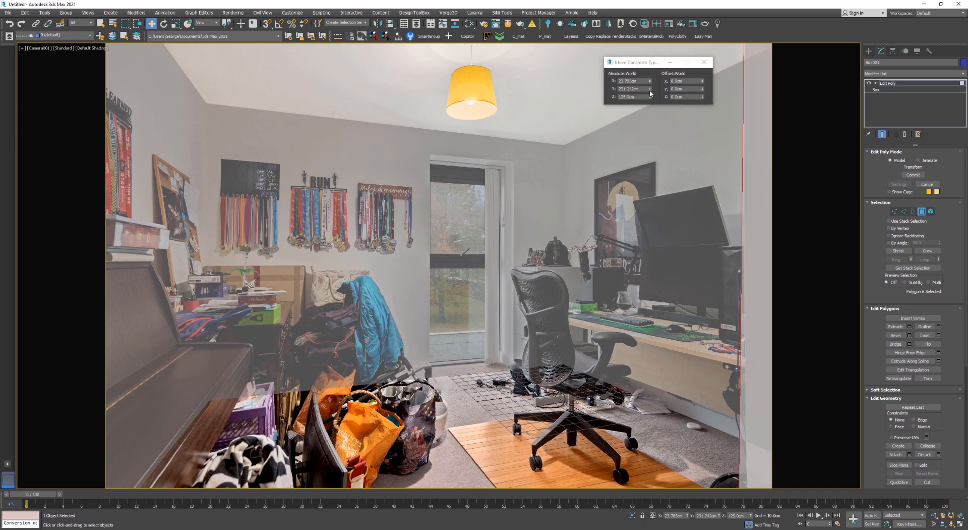
{"action": "left_click_drag", "start_coordinate": [650, 93], "coordinate": [656, 88]}
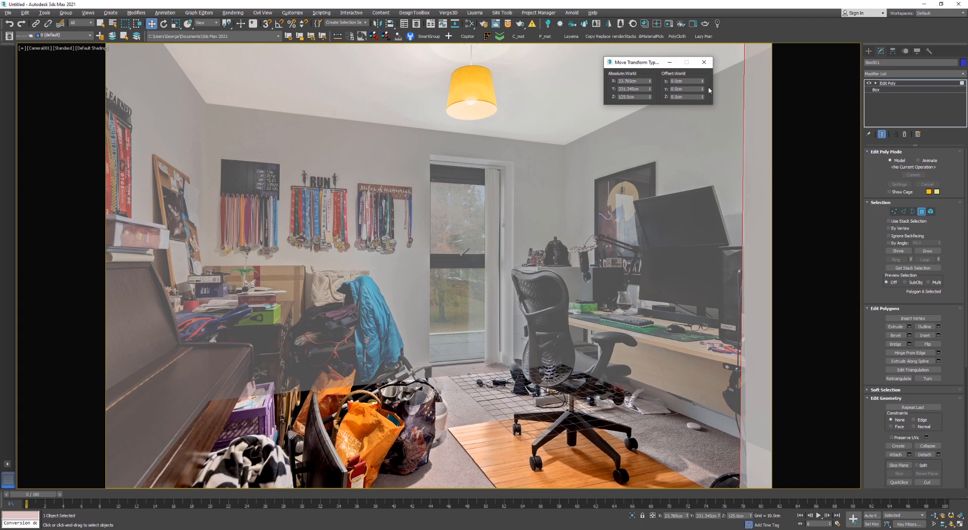
{"action": "left_click", "coordinate": [704, 62]}
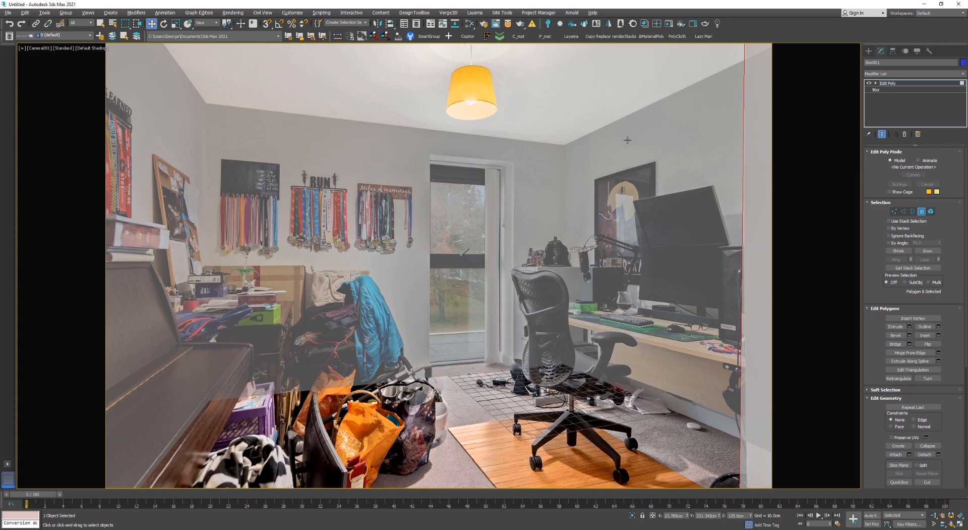
Select the floor-level vertex at the desk-side and return wall corner and set its absolute Y to about 233.5 cm
{"action": "key", "text": "p"}
{"action": "scroll", "coordinate": [631, 162], "scroll_direction": "down", "scroll_amount": 5}
{"action": "middle_click_drag", "start_coordinate": [631, 162], "coordinate": [616, 370], "text": "alt"}
{"action": "key", "text": "1"}
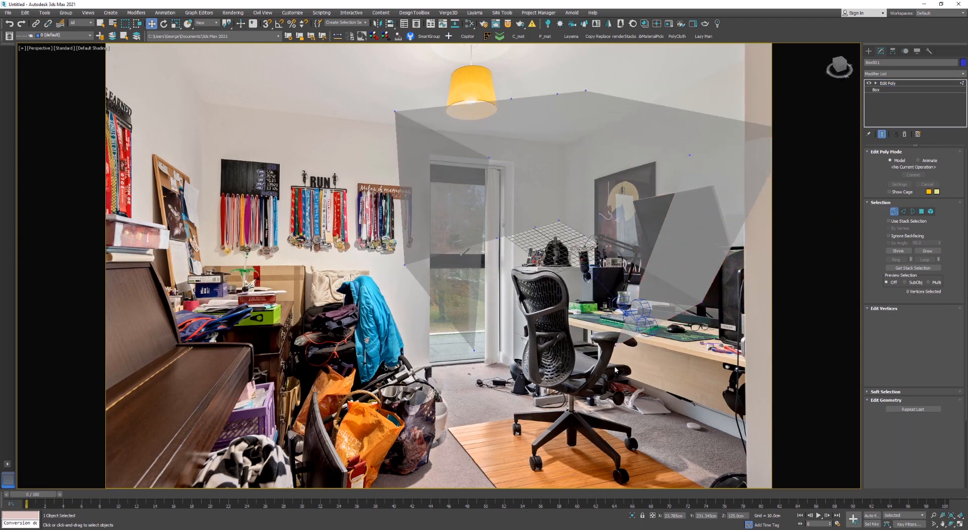
{"action": "key", "text": "c"}
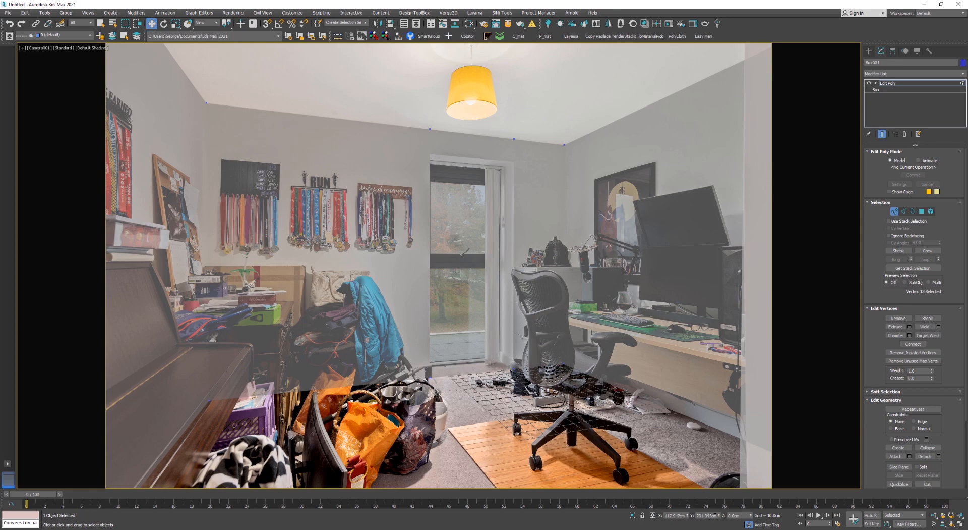
{"action": "right_click", "coordinate": [152, 23]}
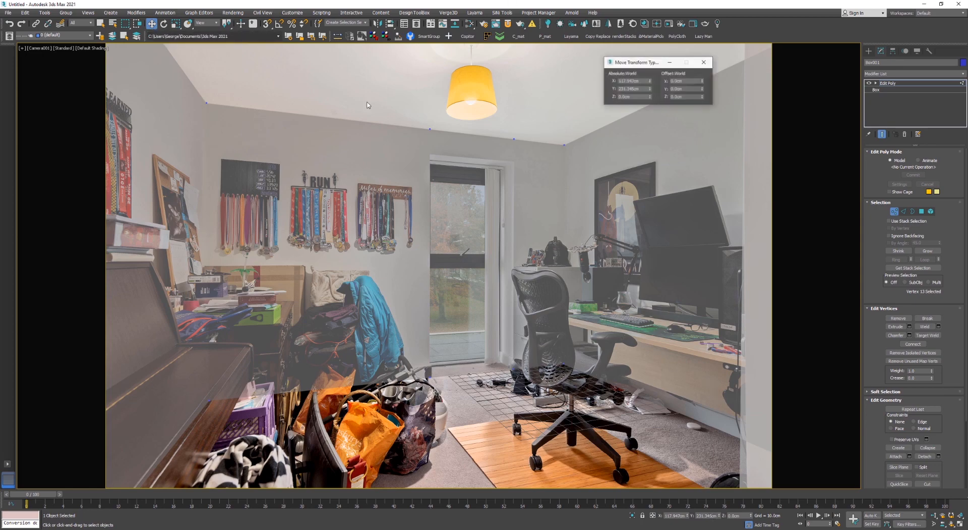
{"action": "left_click_drag", "start_coordinate": [650, 89], "coordinate": [652, 76]}
Select the ceiling-level vertex of the same corner and set its absolute Y to about 230.14 cm to follow the photo
{"action": "scroll", "coordinate": [652, 163], "scroll_direction": "down", "scroll_amount": 3}
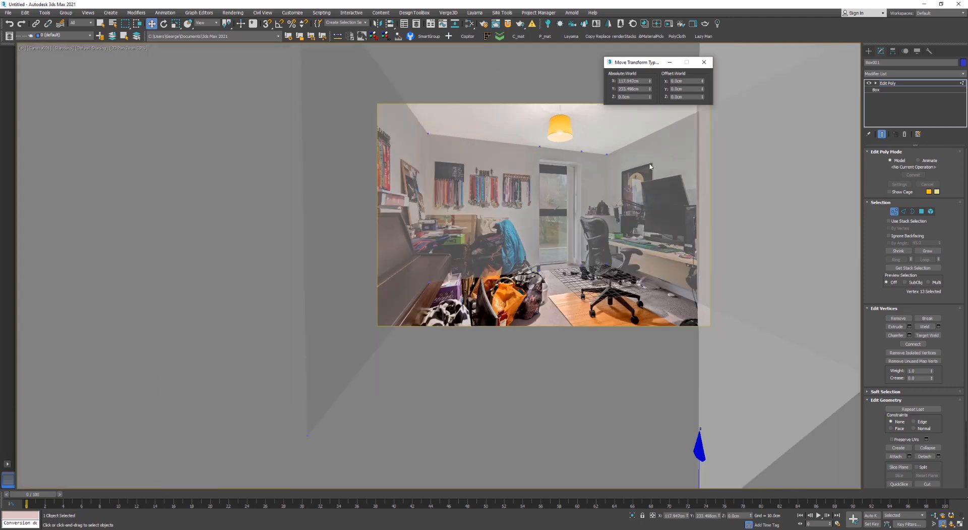
{"action": "middle_click_drag", "start_coordinate": [653, 164], "coordinate": [694, 305]}
{"action": "scroll", "coordinate": [748, 217], "scroll_direction": "down", "scroll_amount": 1}
{"action": "left_click", "coordinate": [744, 64]}
{"action": "scroll", "coordinate": [756, 103], "scroll_direction": "up", "scroll_amount": 2}
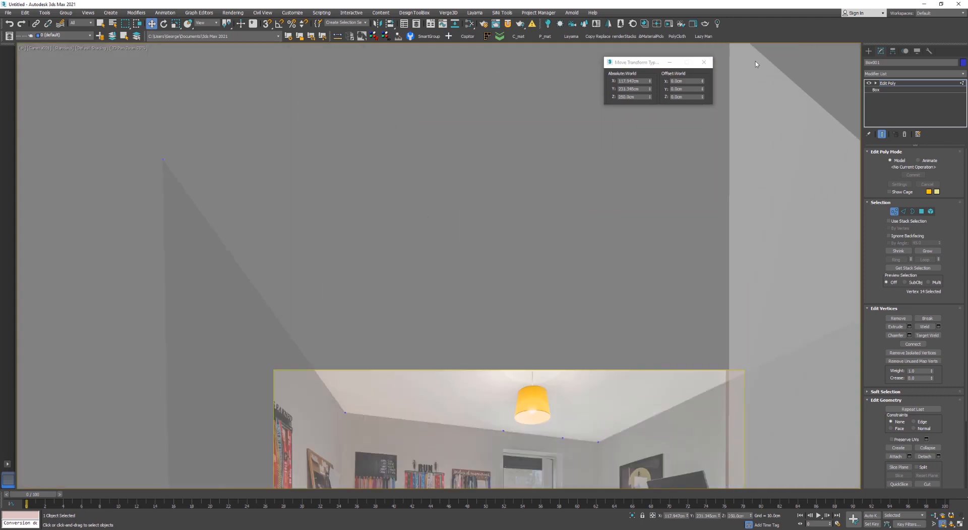
{"action": "middle_click_drag", "start_coordinate": [728, 417], "coordinate": [725, 275]}
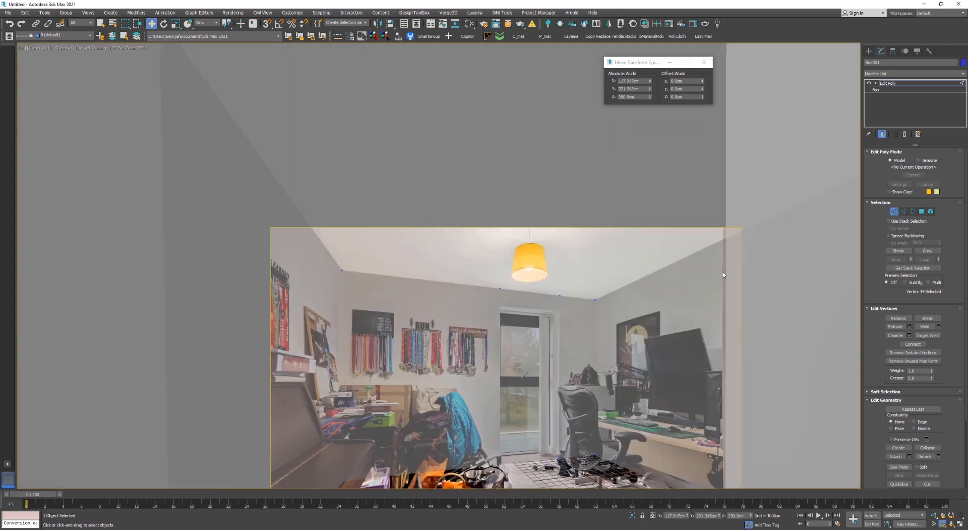
{"action": "scroll", "coordinate": [726, 267], "scroll_direction": "up", "scroll_amount": 3}
{"action": "left_click_drag", "start_coordinate": [651, 90], "coordinate": [653, 99]}
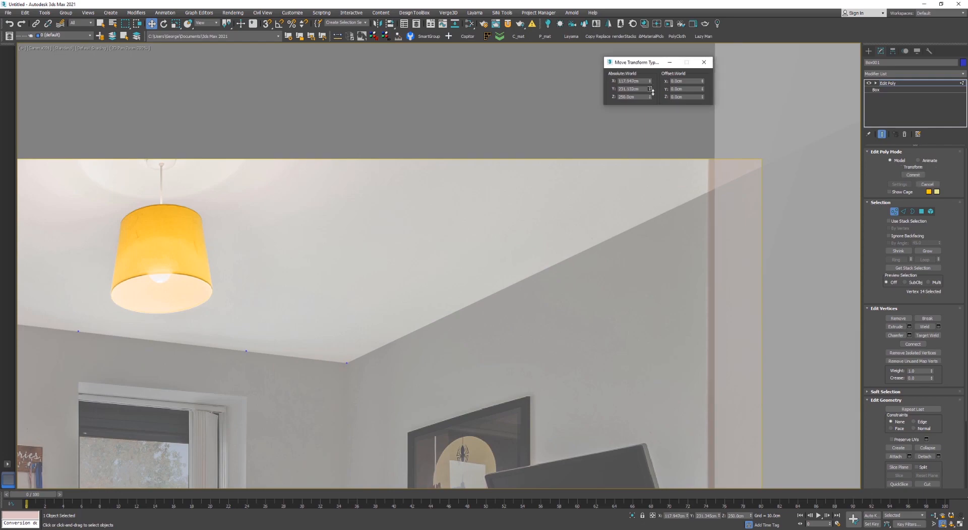
{"action": "scroll", "coordinate": [711, 320], "scroll_direction": "down", "scroll_amount": 2}
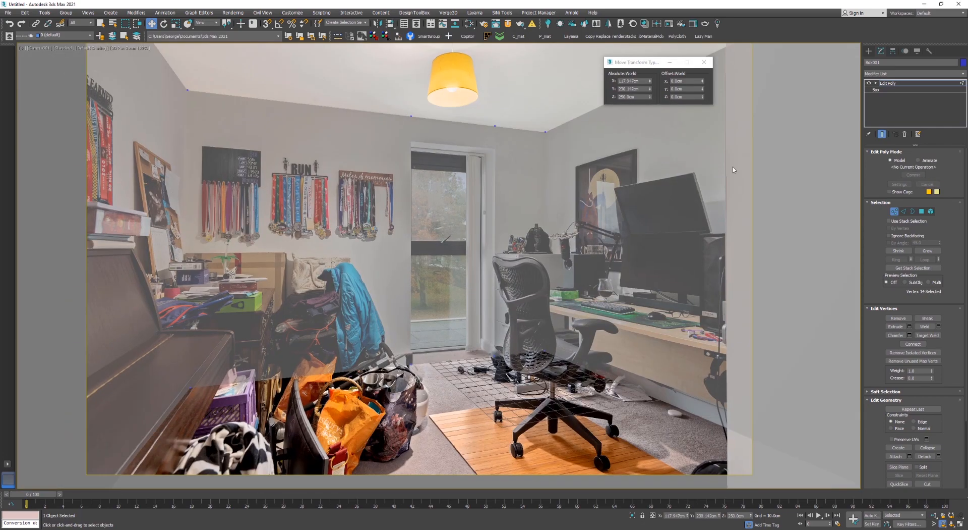
{"action": "scroll", "coordinate": [728, 418], "scroll_direction": "up", "scroll_amount": 2}
{"action": "scroll", "coordinate": [725, 161], "scroll_direction": "up", "scroll_amount": 2}
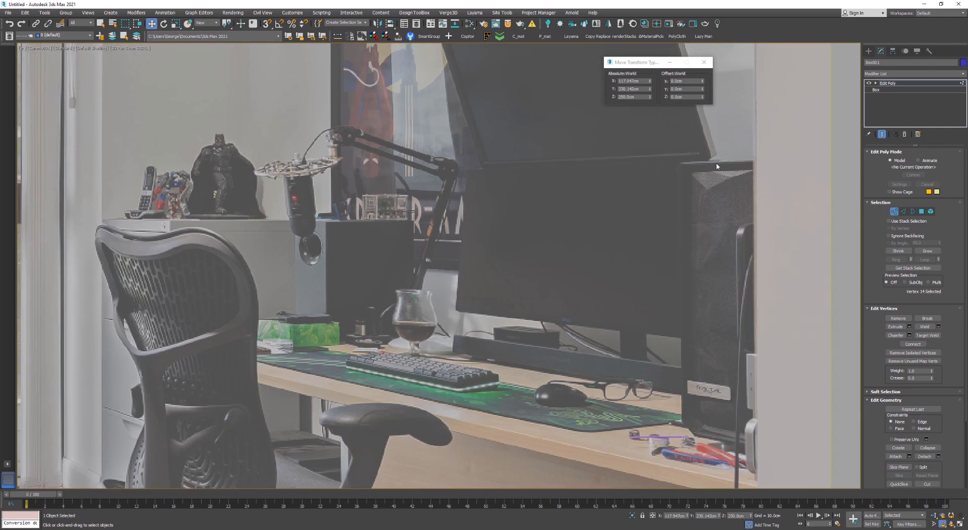
{"action": "scroll", "coordinate": [706, 161], "scroll_direction": "down", "scroll_amount": 4}
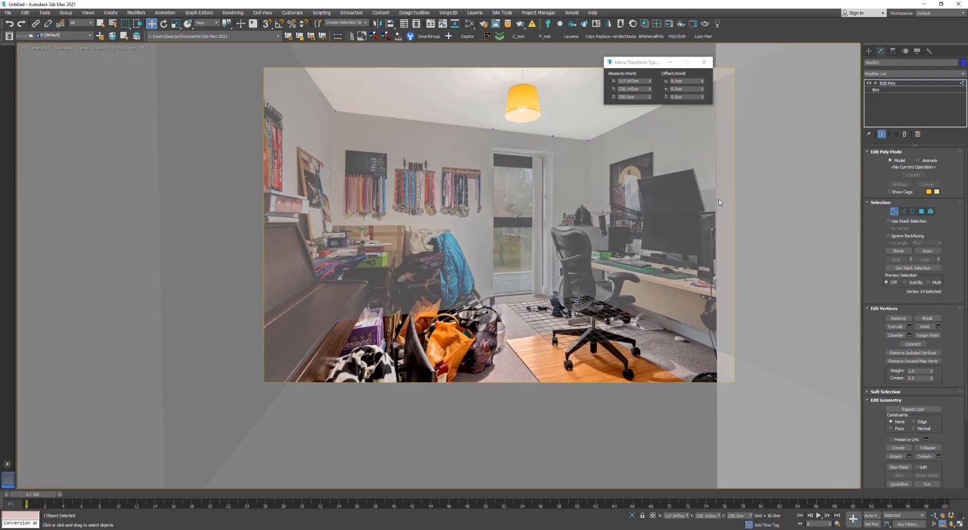
Connect the return wall's corner edge and neighbouring vertical edges with horizontal edges, and select the new vertices at the corner
{"action": "key", "text": "2"}
{"action": "middle_click_drag", "start_coordinate": [747, 218], "coordinate": [722, 219]}
{"action": "scroll", "coordinate": [727, 226], "scroll_direction": "down", "scroll_amount": 3}
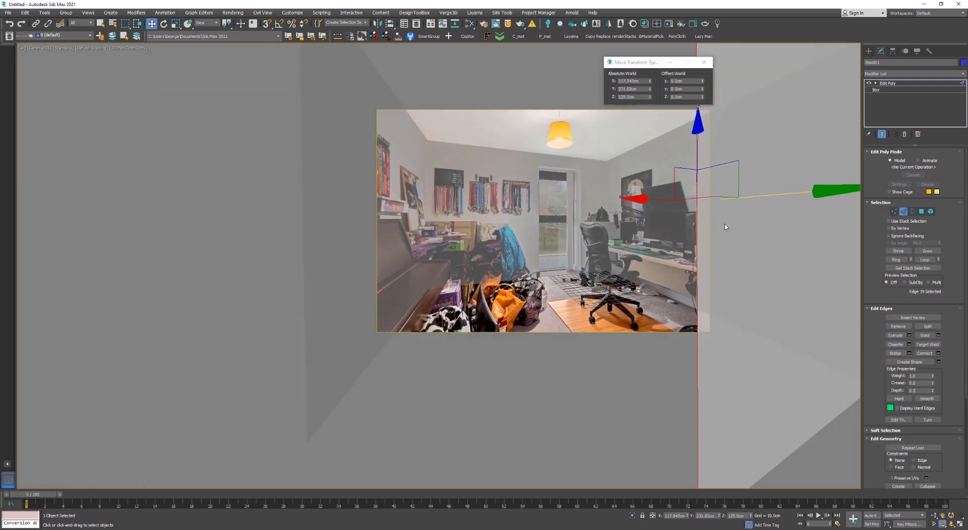
{"action": "left_click_drag", "start_coordinate": [832, 234], "coordinate": [792, 218], "text": "ctrl"}
{"action": "scroll", "coordinate": [741, 207], "scroll_direction": "up", "scroll_amount": 3}
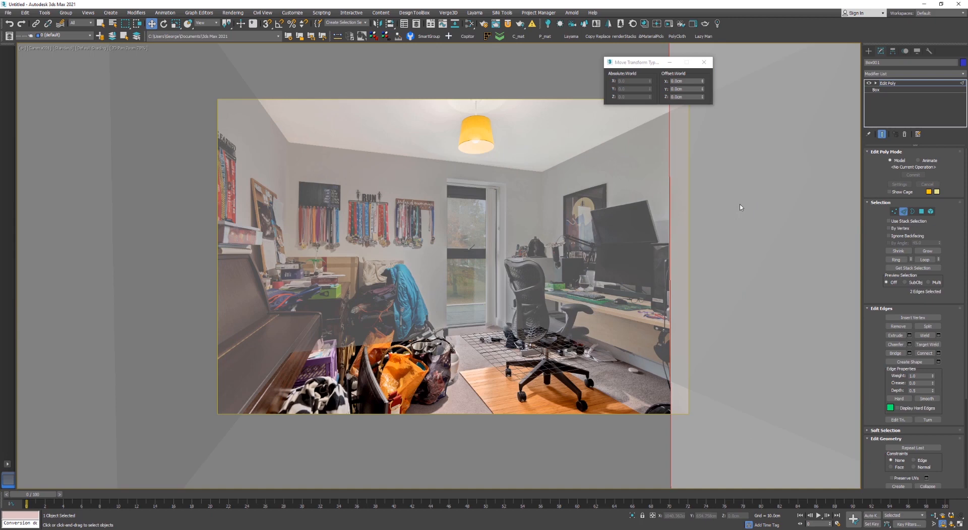
{"action": "right_click", "coordinate": [741, 207]}
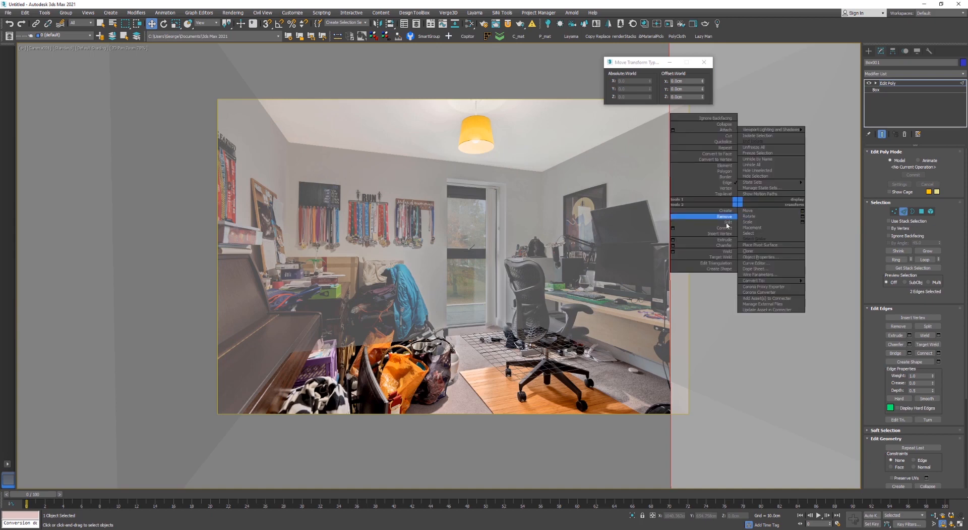
{"action": "left_click", "coordinate": [706, 222]}
{"action": "scroll", "coordinate": [744, 231], "scroll_direction": "up", "scroll_amount": 3}
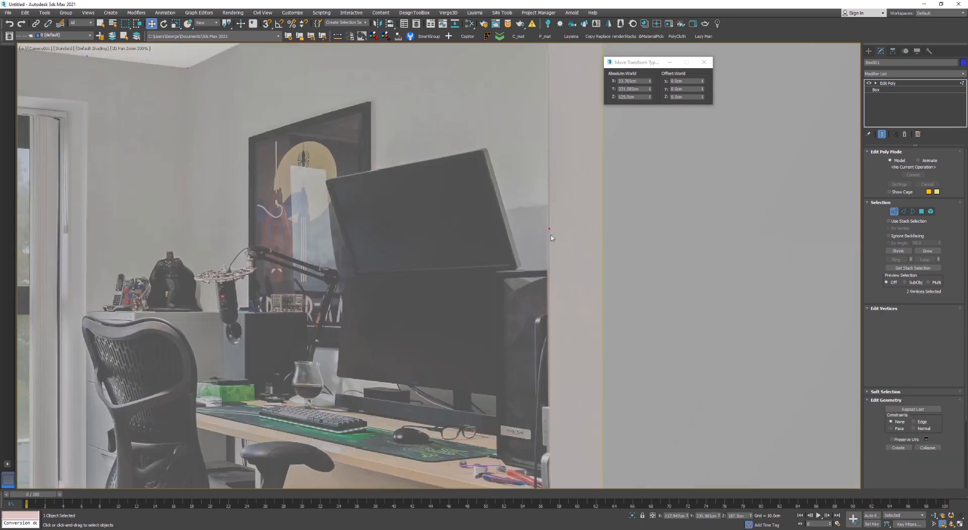
Select the mid-height vertex on the return wall's free edge and move it along X to about 118.197 cm to match the photo
{"action": "left_click", "coordinate": [550, 230]}
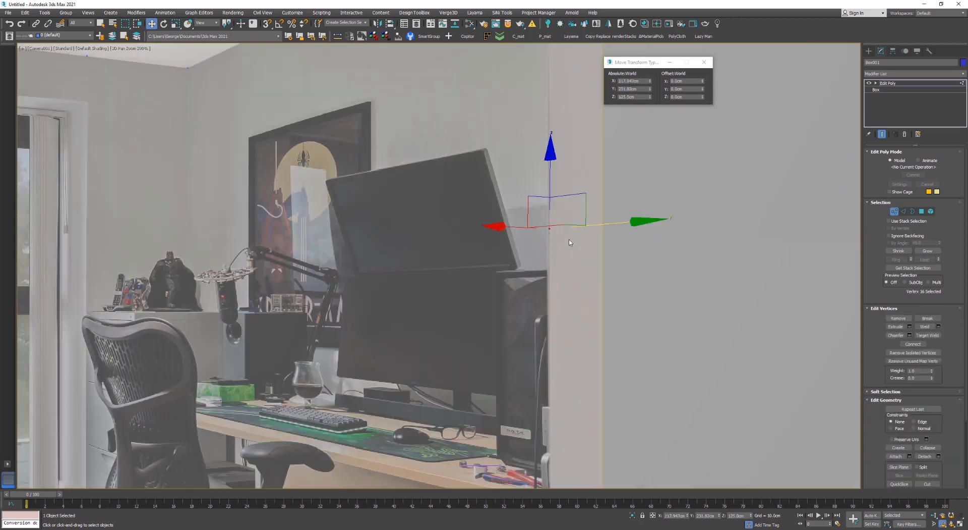
{"action": "scroll", "coordinate": [563, 230], "scroll_direction": "up", "scroll_amount": 3}
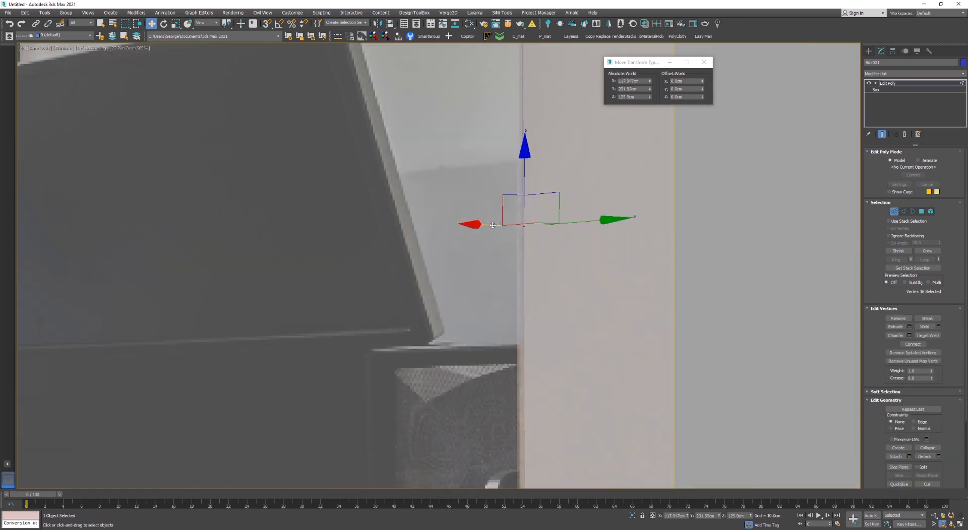
{"action": "left_click_drag", "start_coordinate": [493, 225], "coordinate": [494, 225]}
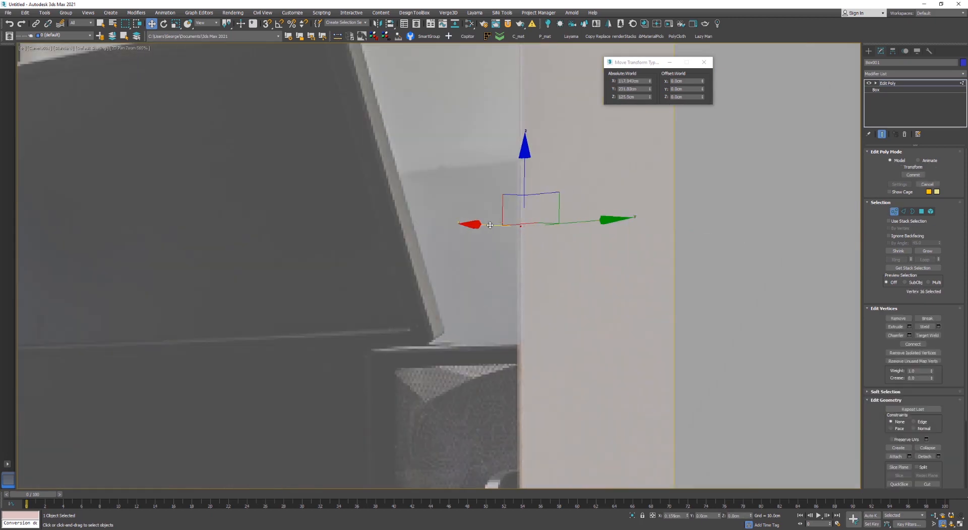
{"action": "scroll", "coordinate": [539, 311], "scroll_direction": "down", "scroll_amount": 4}
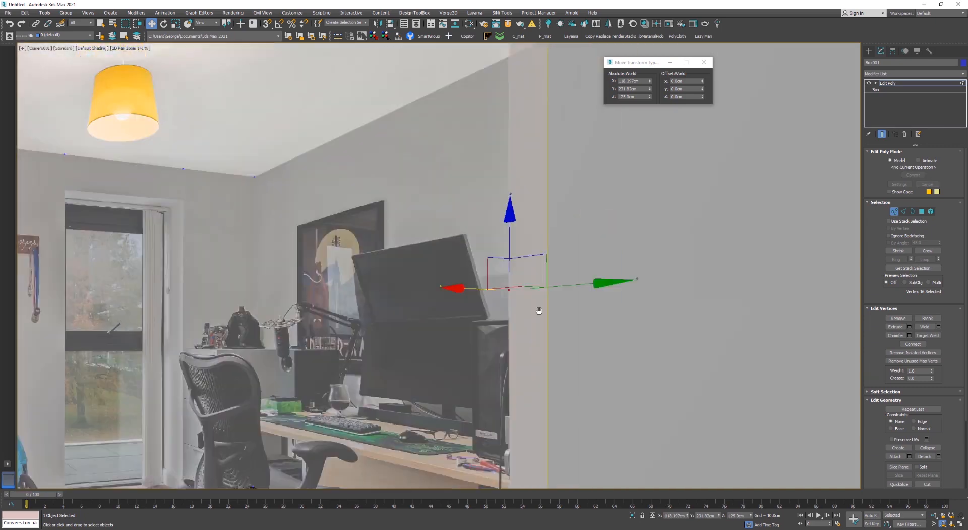
{"action": "scroll", "coordinate": [535, 172], "scroll_direction": "down", "scroll_amount": 5}
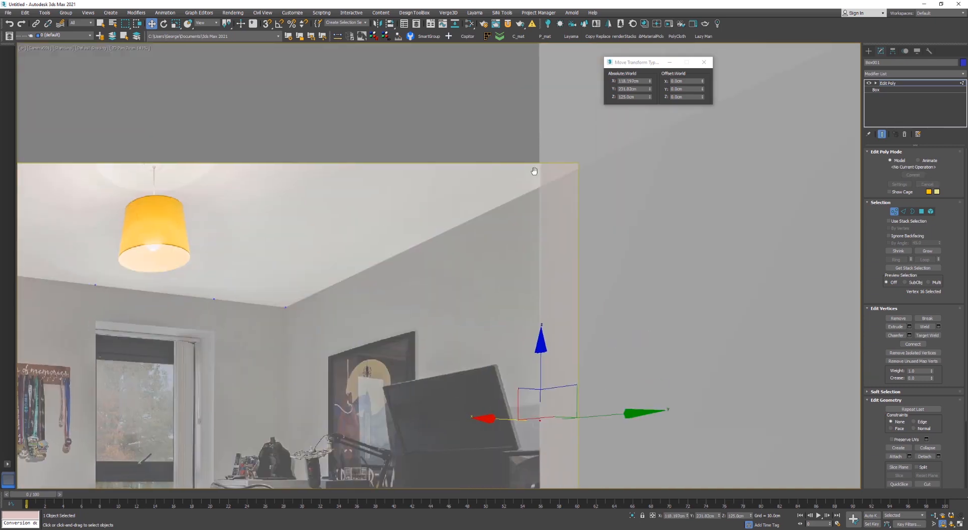
Select the ceiling-level vertex on the return wall's free edge and nudge it slightly along X to follow the photo
{"action": "key", "text": "1"}
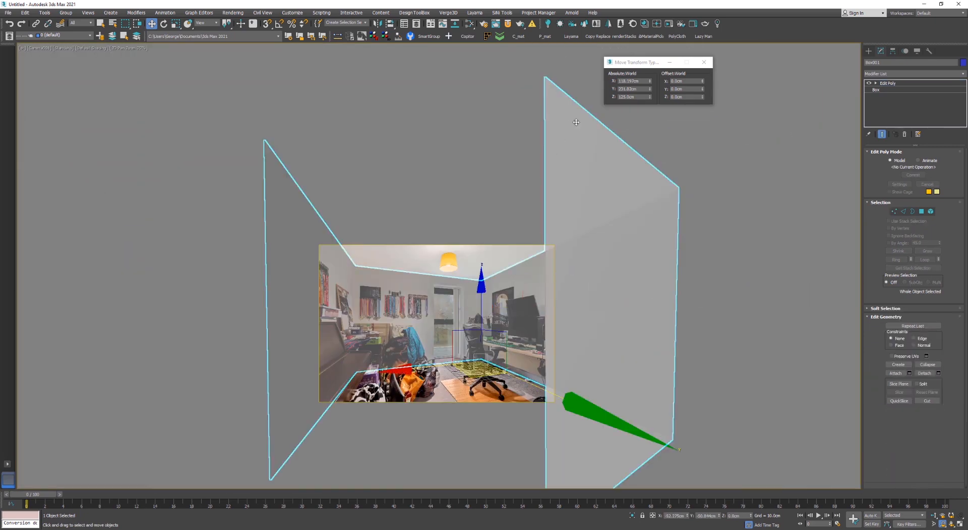
{"action": "key", "text": "1"}
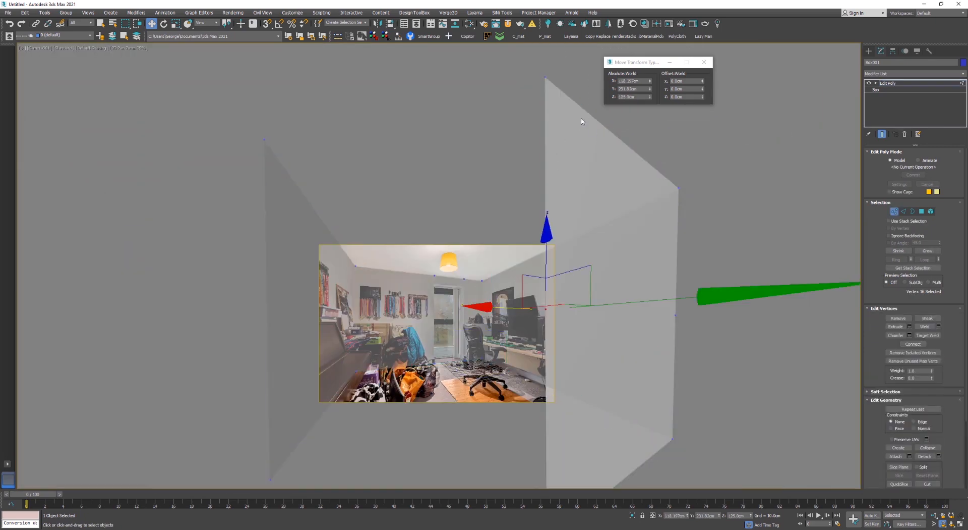
{"action": "left_click_drag", "start_coordinate": [528, 44], "coordinate": [555, 98]}
{"action": "scroll", "coordinate": [546, 100], "scroll_direction": "up", "scroll_amount": 1}
{"action": "middle_click_drag", "start_coordinate": [514, 67], "coordinate": [513, 91]}
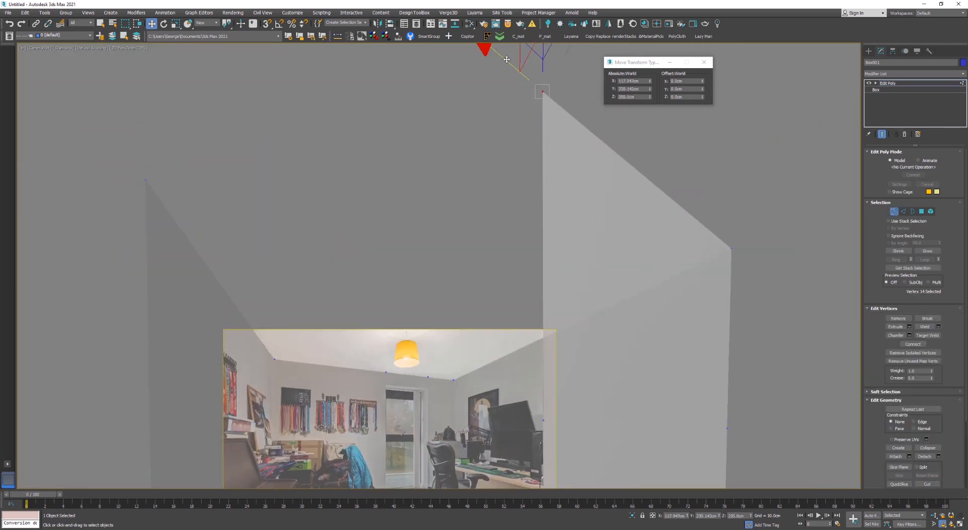
{"action": "left_click_drag", "start_coordinate": [507, 59], "coordinate": [507, 59]}
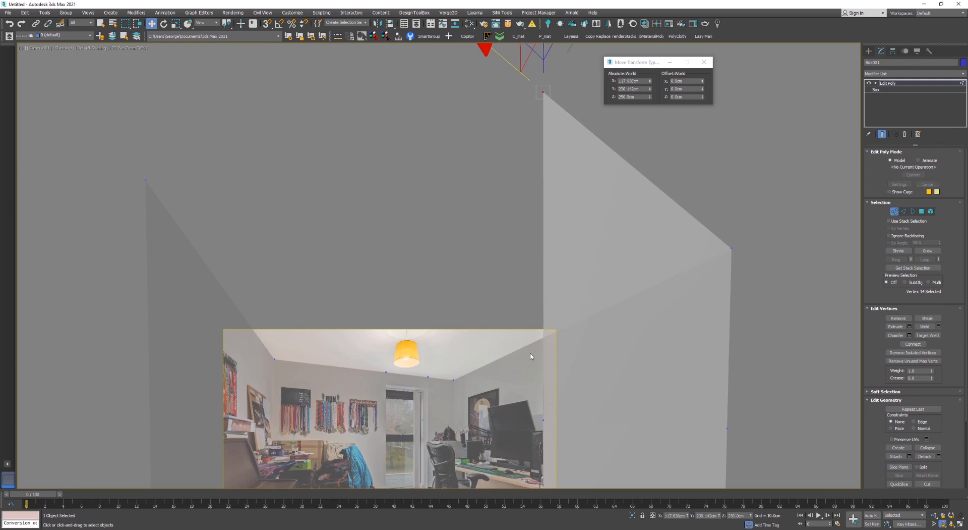
{"action": "scroll", "coordinate": [587, 263], "scroll_direction": "up", "scroll_amount": 4}
{"action": "scroll", "coordinate": [588, 273], "scroll_direction": "down", "scroll_amount": 6}
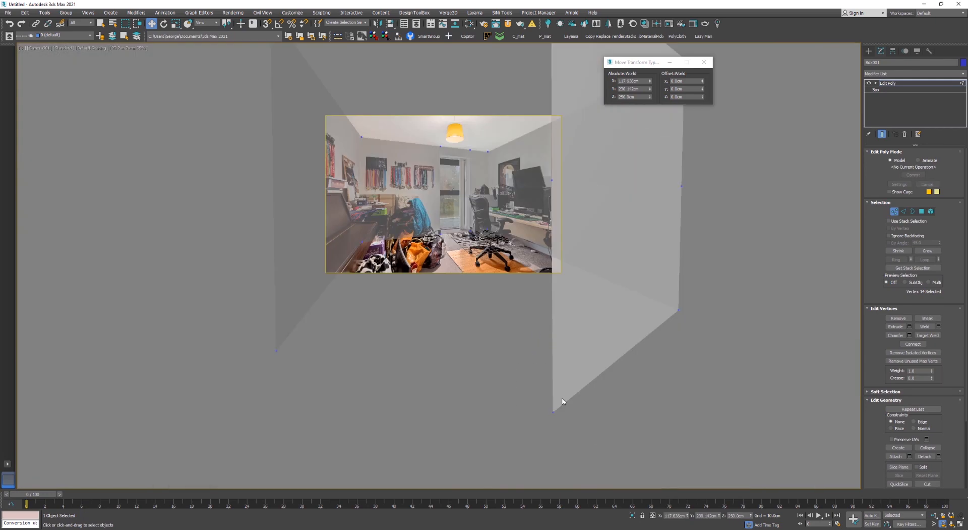
Move the floor-level vertex of the return wall's free edge along X to about 117.464 cm and leave vertex editing
{"action": "left_click", "coordinate": [554, 410]}
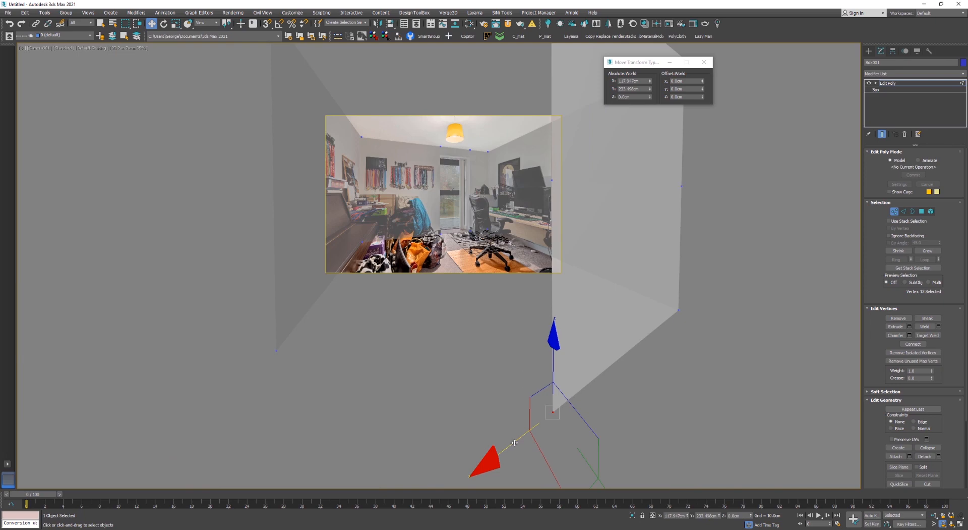
{"action": "left_click_drag", "start_coordinate": [516, 442], "coordinate": [517, 442]}
{"action": "key", "text": "1"}
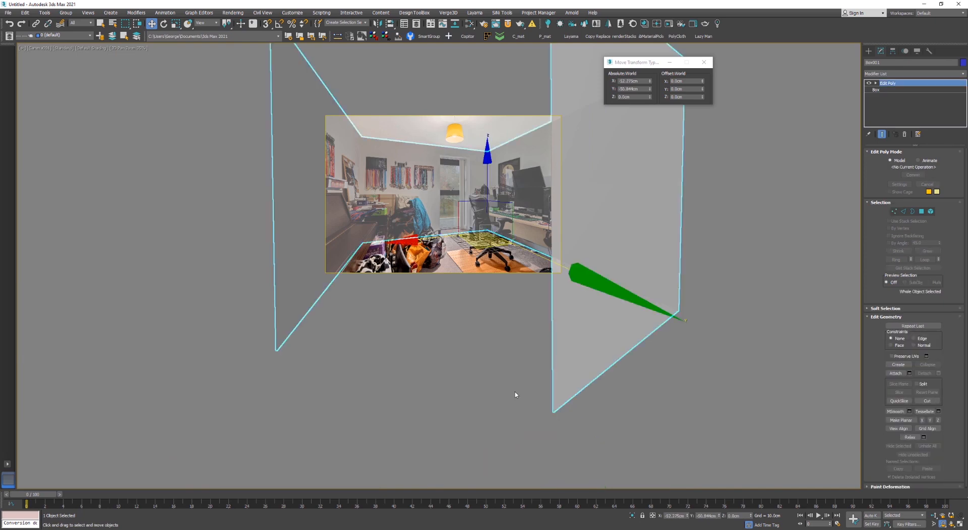
Turn the orthographic viewport into a shaded perspective view framing the room walls
{"action": "key", "text": "c"}
{"action": "key", "text": "alt+w"}
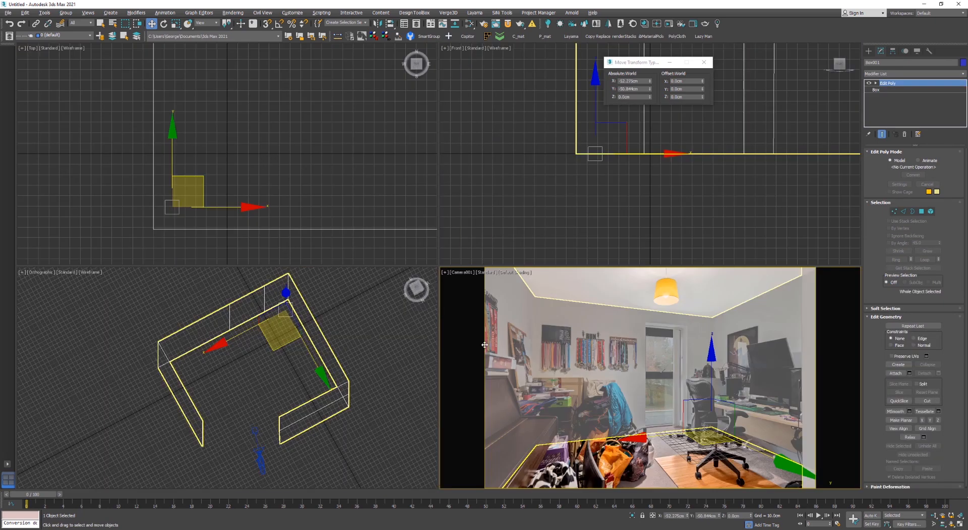
{"action": "left_click", "coordinate": [256, 425]}
{"action": "key", "text": "alt+w"}
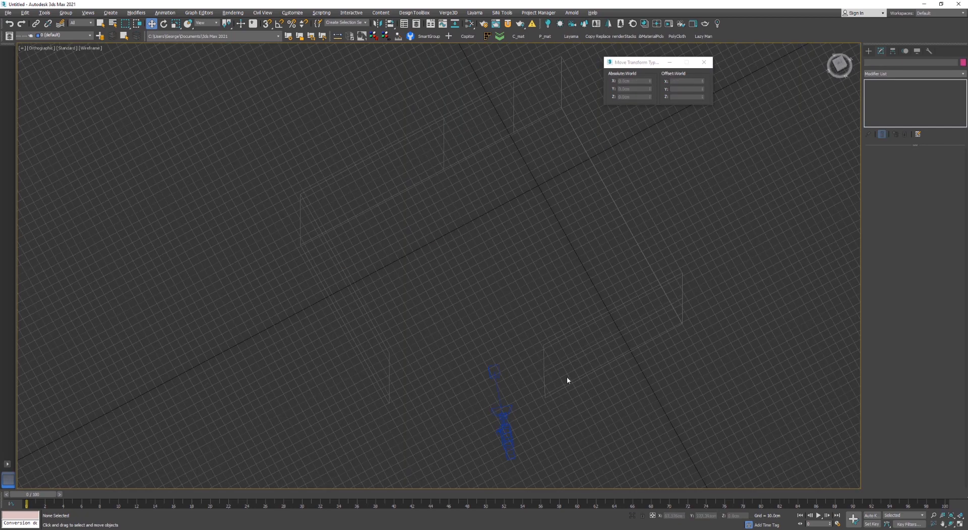
{"action": "key", "text": "F3"}
{"action": "key", "text": "p"}
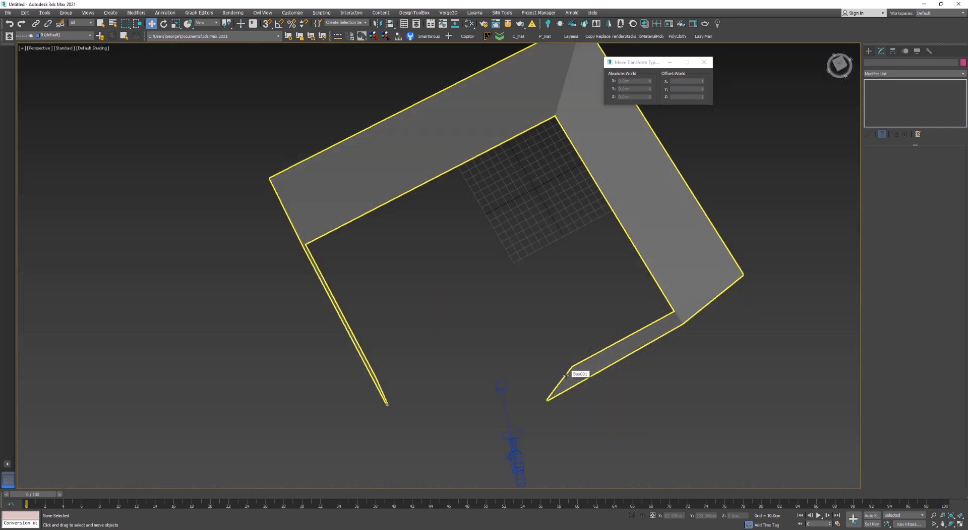
{"action": "key", "text": "z"}
{"action": "left_click", "coordinate": [520, 326]}
{"action": "mouse_move", "coordinate": [519, 328]}
{"action": "middle_mouse_down", "text": "alt"}
{"action": "mouse_move", "coordinate": [542, 324]}
{"action": "mouse_move", "coordinate": [533, 306]}
{"action": "mouse_move", "coordinate": [519, 308]}
{"action": "mouse_move", "coordinate": [524, 295]}
{"action": "mouse_move", "coordinate": [526, 325]}
{"action": "middle_mouse_up", "text": "alt"}
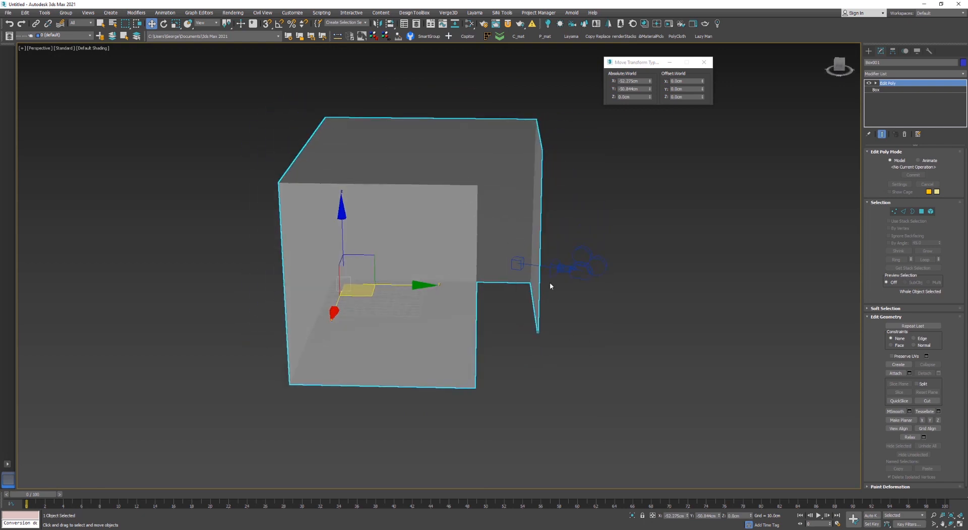
{"action": "middle_click_drag", "start_coordinate": [549, 285], "coordinate": [499, 341], "text": "alt"}
Using vertex snapping, align the piano-side wall's open vertical edge along Y with the return wall at 230.142 cm
{"action": "key", "text": "1"}
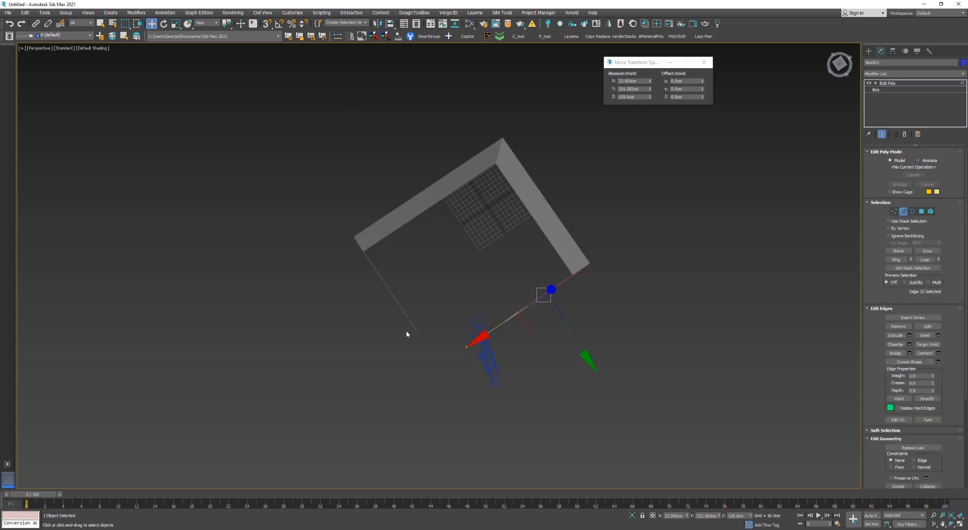
{"action": "left_click_drag", "start_coordinate": [407, 328], "coordinate": [446, 358]}
{"action": "middle_click_drag", "start_coordinate": [446, 358], "coordinate": [495, 331], "text": "alt"}
{"action": "key", "text": "s"}
{"action": "left_click_drag", "start_coordinate": [567, 332], "coordinate": [541, 292]}
{"action": "middle_click_drag", "start_coordinate": [573, 297], "coordinate": [516, 309], "text": "alt"}
{"action": "key", "text": "2"}
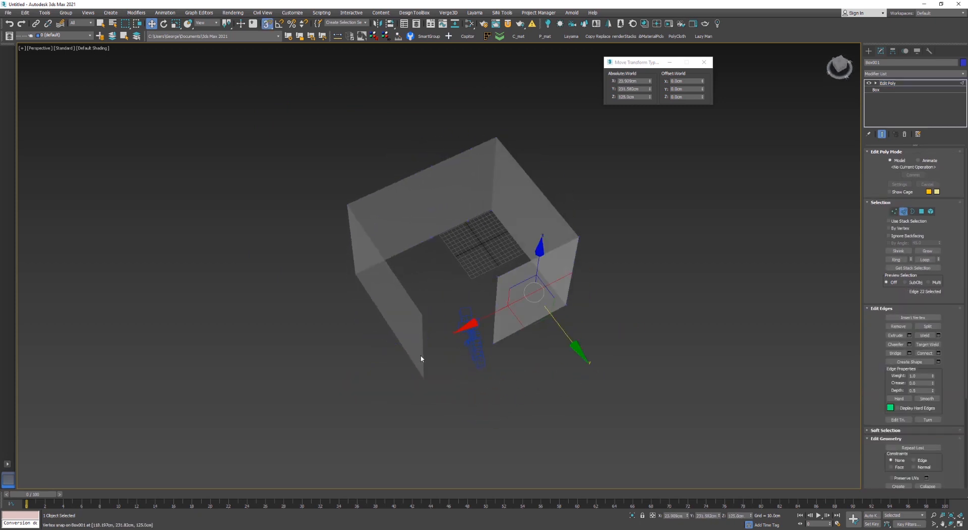
Create the floor by extruding the desk-side wall's bottom edge along X, snapping it to the piano-side wall at 284.73 cm
{"action": "key", "text": "alt+w"}
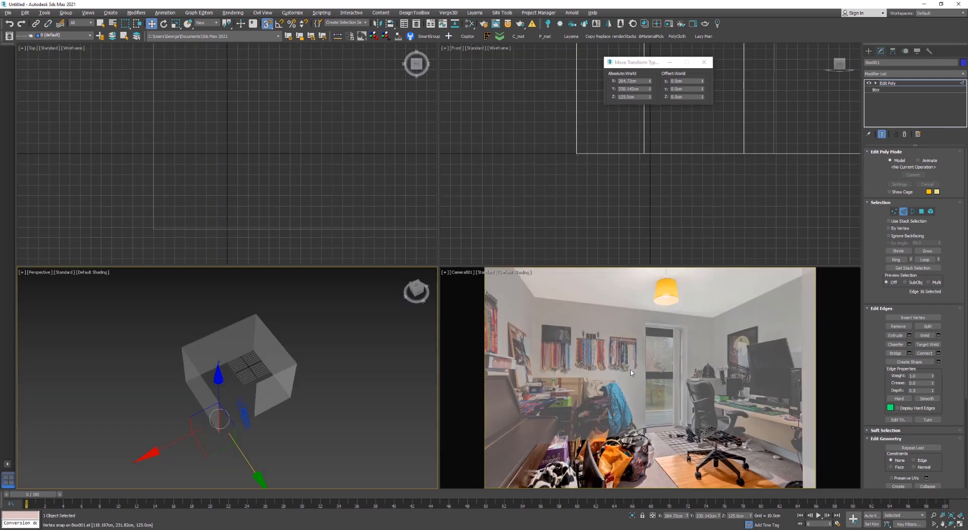
{"action": "key", "text": "F3"}
{"action": "left_click", "coordinate": [261, 360]}
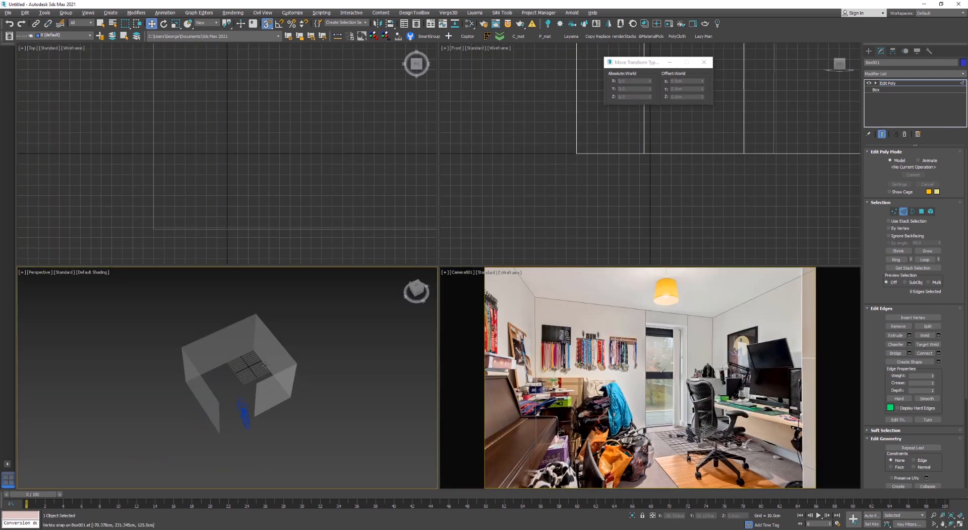
{"action": "left_click", "coordinate": [221, 392]}
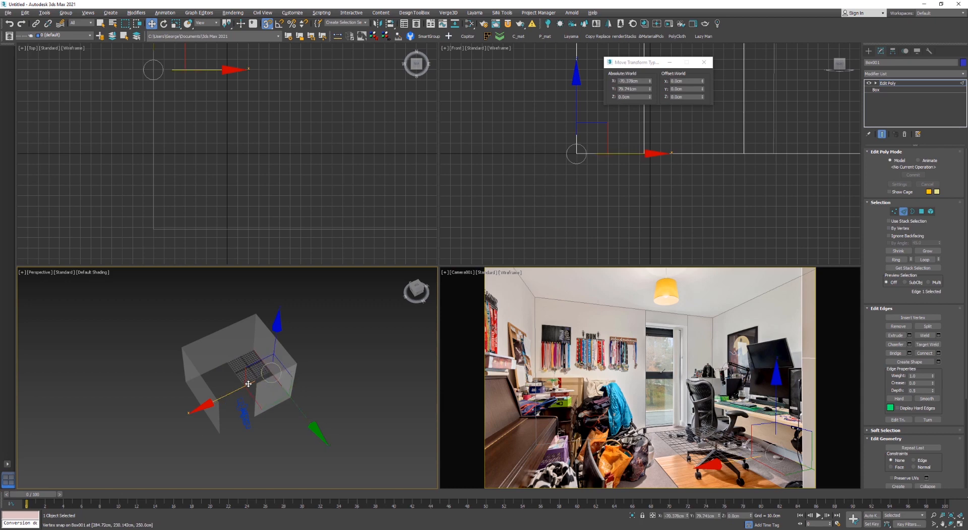
{"action": "key", "text": "alt+w"}
{"action": "scroll", "coordinate": [272, 368], "scroll_direction": "up", "scroll_amount": 3}
{"action": "key", "text": "s"}
{"action": "left_click_drag", "start_coordinate": [623, 217], "coordinate": [403, 224], "text": "shift"}
{"action": "key", "text": "s"}
{"action": "key", "text": "2"}
{"action": "left_click", "coordinate": [735, 402]}
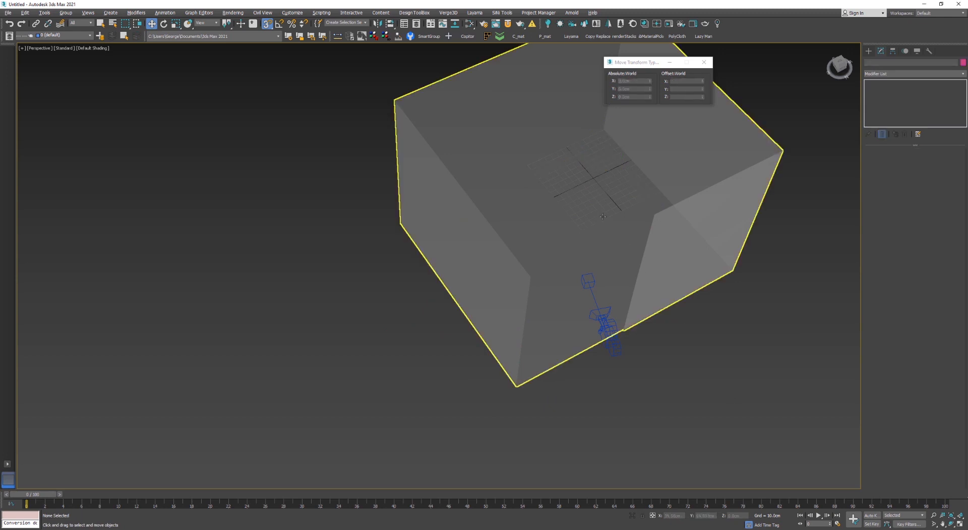
Select the floor polygon and inspect its open front edge against the return wall
{"action": "key", "text": "F3"}
{"action": "key", "text": "F3"}
{"action": "left_click", "coordinate": [600, 222]}
{"action": "key", "text": "4"}
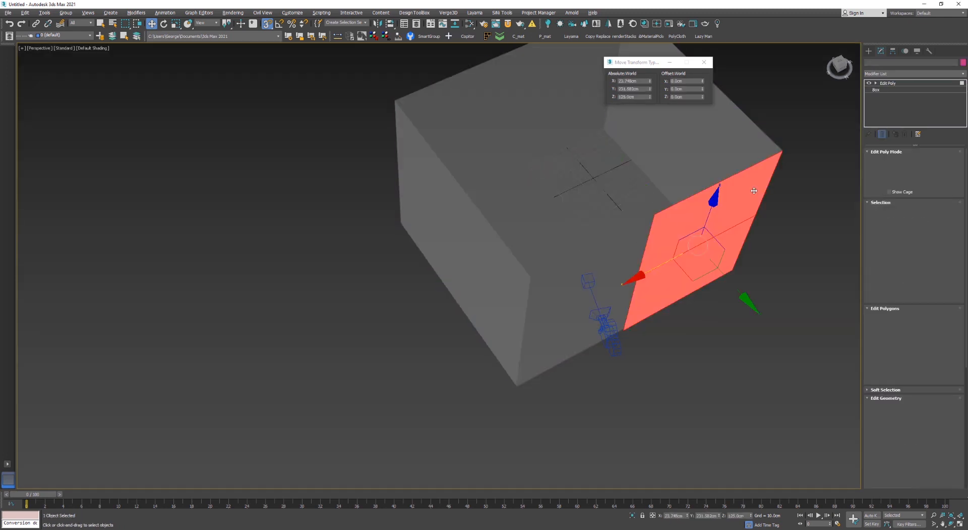
{"action": "left_click", "coordinate": [562, 293]}
{"action": "middle_click_drag", "start_coordinate": [620, 366], "coordinate": [563, 166], "text": "alt"}
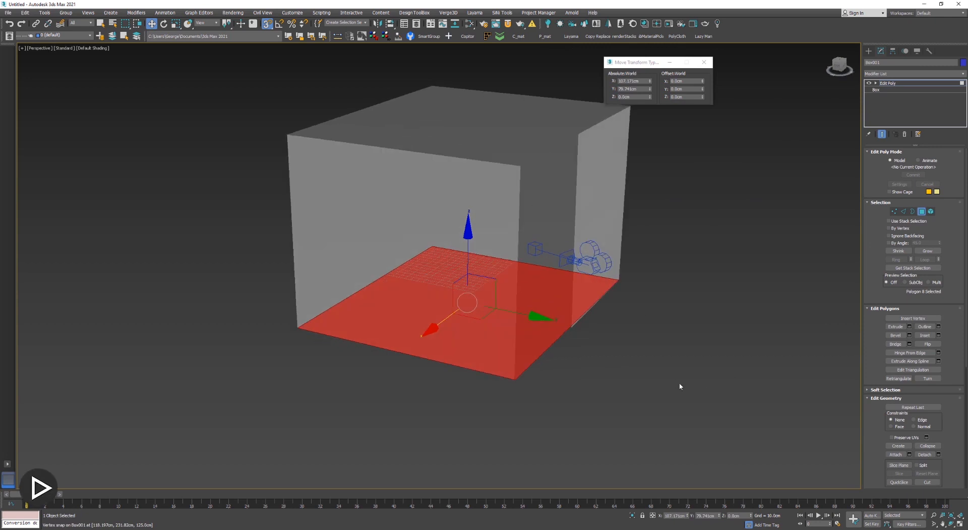
{"action": "scroll", "coordinate": [574, 329], "scroll_direction": "up", "scroll_amount": 3}
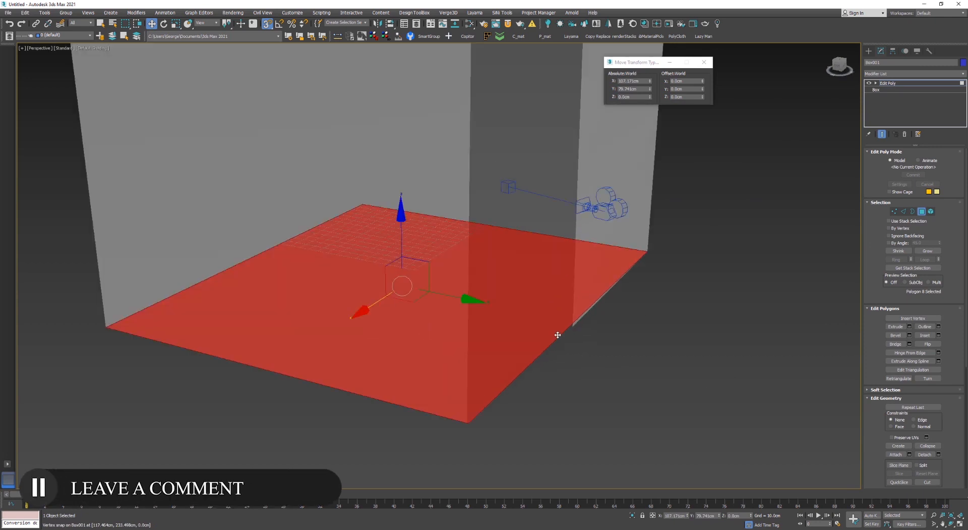
Extrude the floor's open front edge outward along Y to about 309.475 cm, beyond the return wall, and deselect the room
{"action": "middle_click_drag", "start_coordinate": [557, 348], "coordinate": [603, 311], "text": "alt"}
{"action": "left_click", "coordinate": [603, 310]}
{"action": "key", "text": "2"}
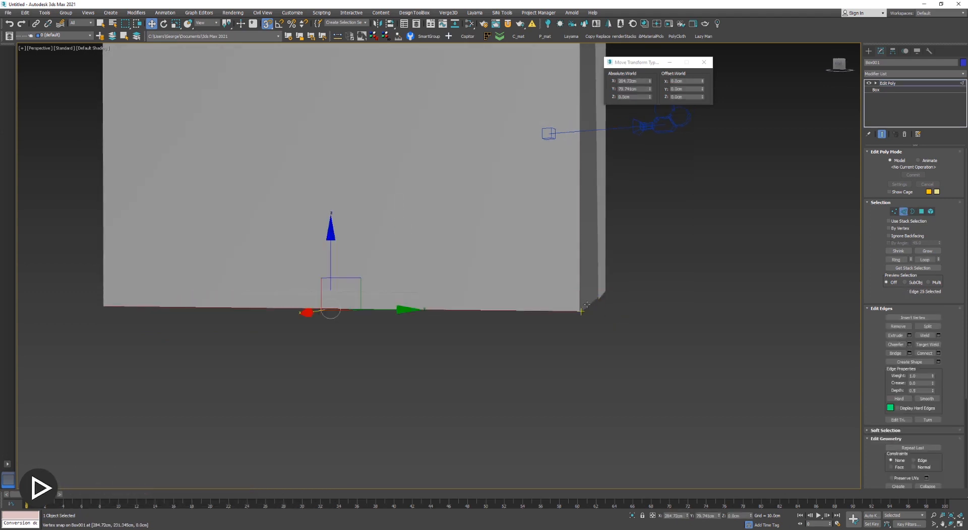
{"action": "left_click", "coordinate": [596, 300]}
{"action": "left_click_drag", "start_coordinate": [651, 299], "coordinate": [701, 313], "text": "shift"}
{"action": "scroll", "coordinate": [701, 313], "scroll_direction": "down", "scroll_amount": 3}
{"action": "key", "text": "2"}
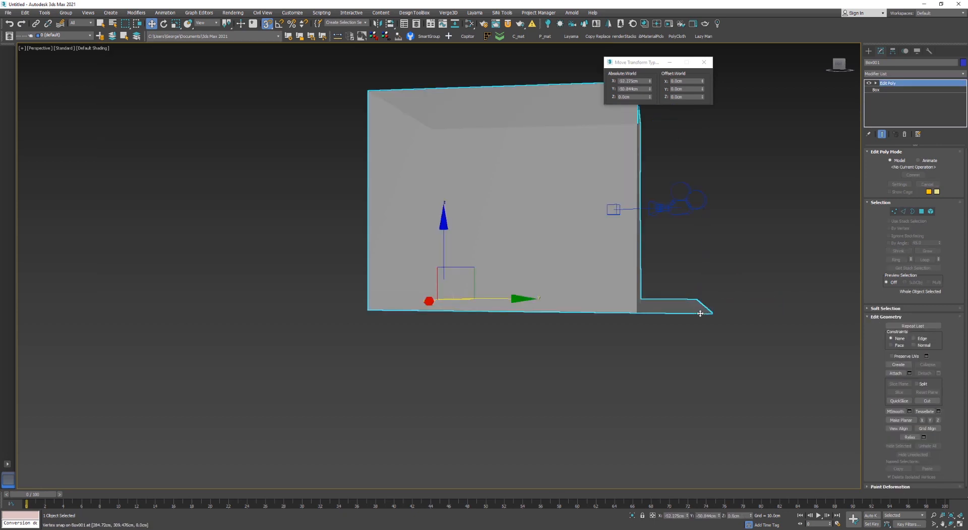
{"action": "middle_click_drag", "start_coordinate": [701, 313], "coordinate": [744, 257], "text": "alt"}
{"action": "left_click", "coordinate": [743, 256]}
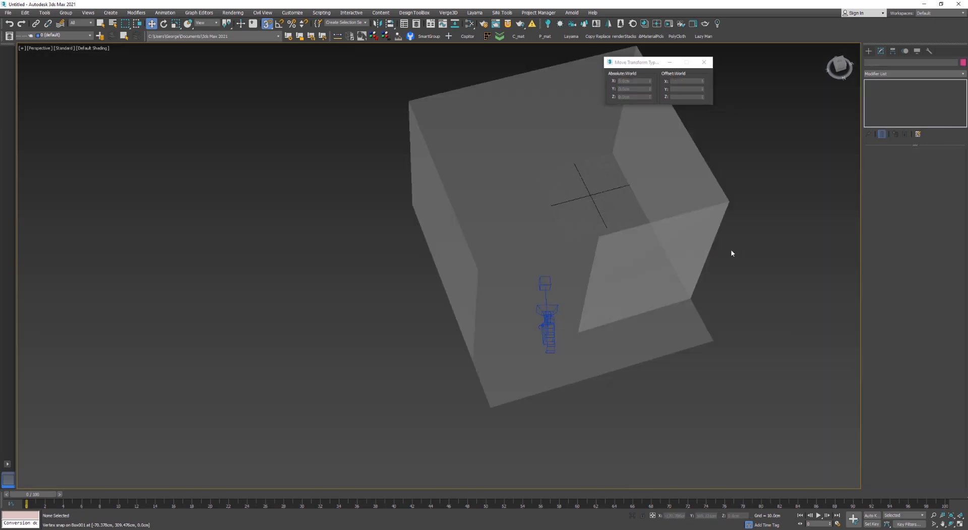
Maximize the camera view, turn off see-through display for the room object, and show it with default shading
{"action": "key", "text": "alt+w"}
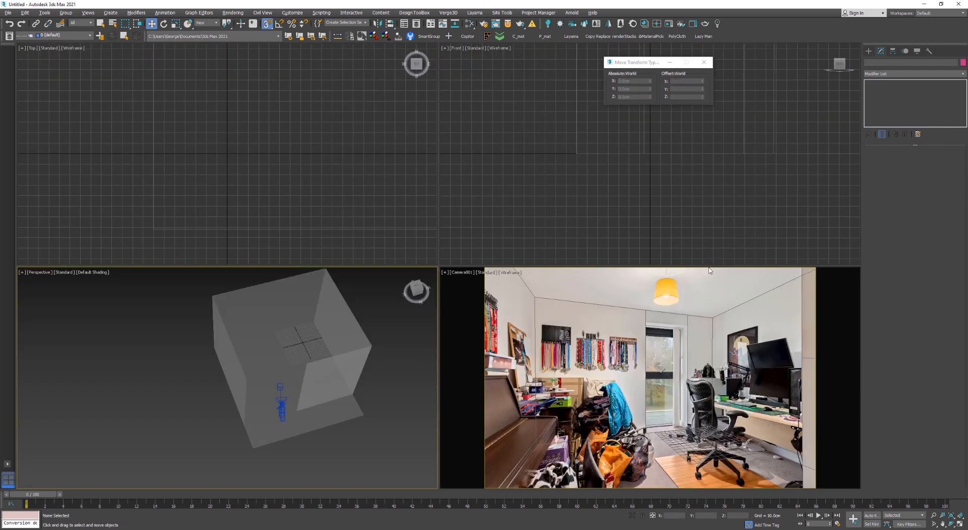
{"action": "key", "text": "alt+w"}
{"action": "key", "text": "F3"}
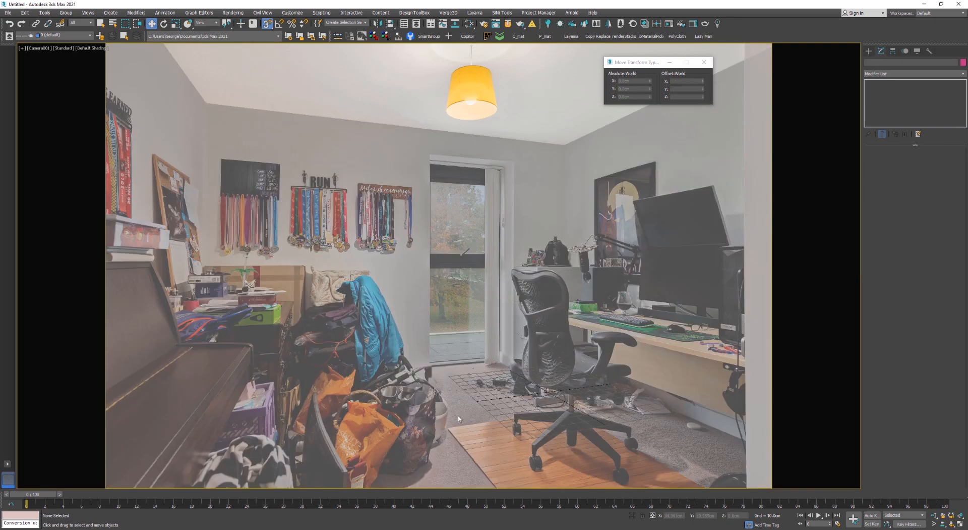
{"action": "key", "text": "F3"}
{"action": "left_click", "coordinate": [437, 366]}
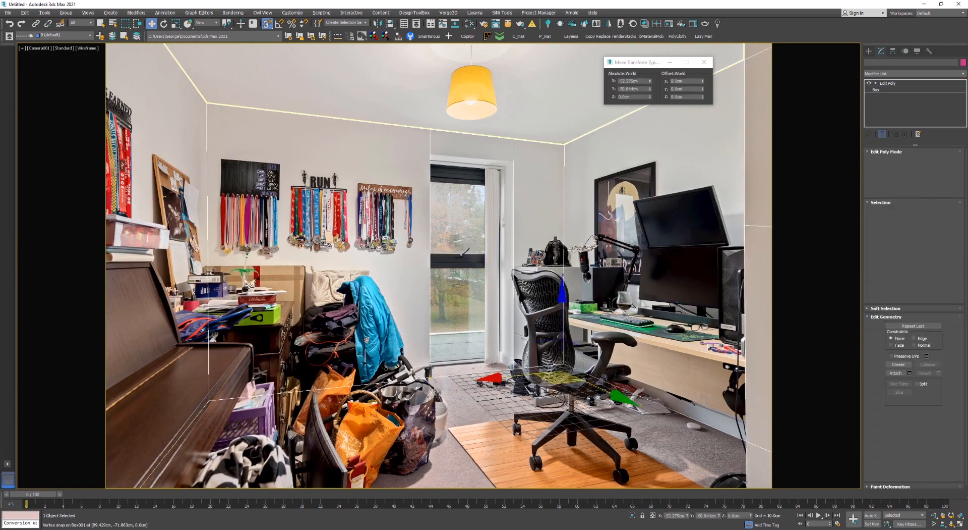
{"action": "key", "text": "alt+x"}
{"action": "key", "text": "F3"}
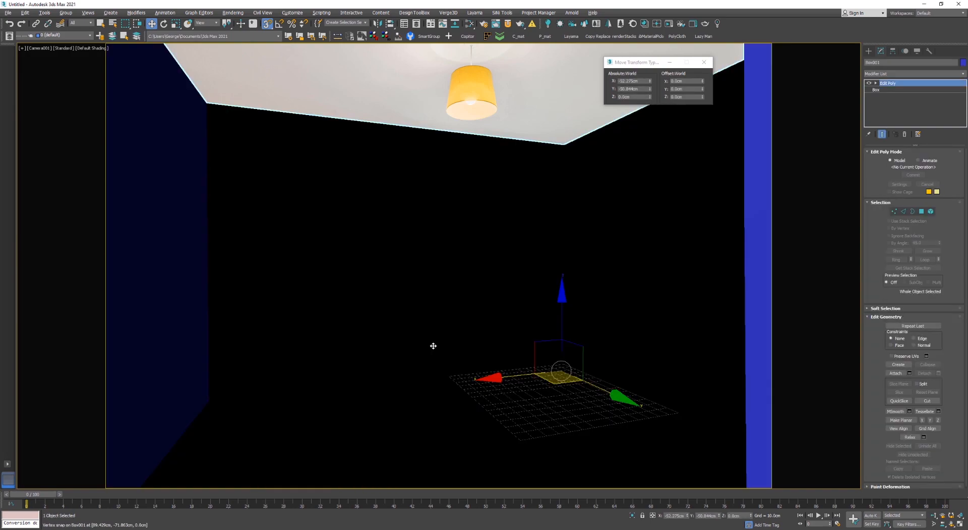
Set the camera viewport's illumination to 2 Default Lights and deselect the room
{"action": "left_click", "coordinate": [88, 13]}
{"action": "left_click", "coordinate": [111, 44]}
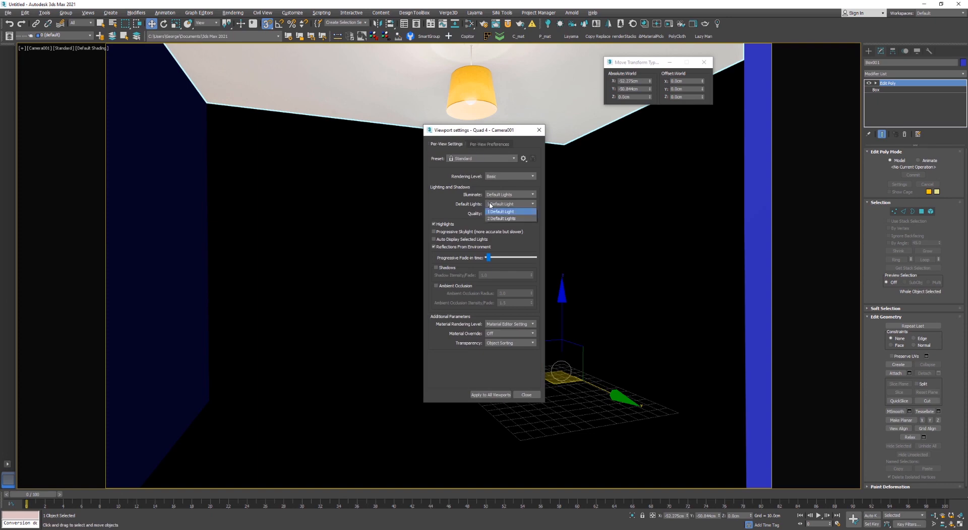
{"action": "left_click", "coordinate": [503, 233]}
{"action": "left_click", "coordinate": [526, 395]}
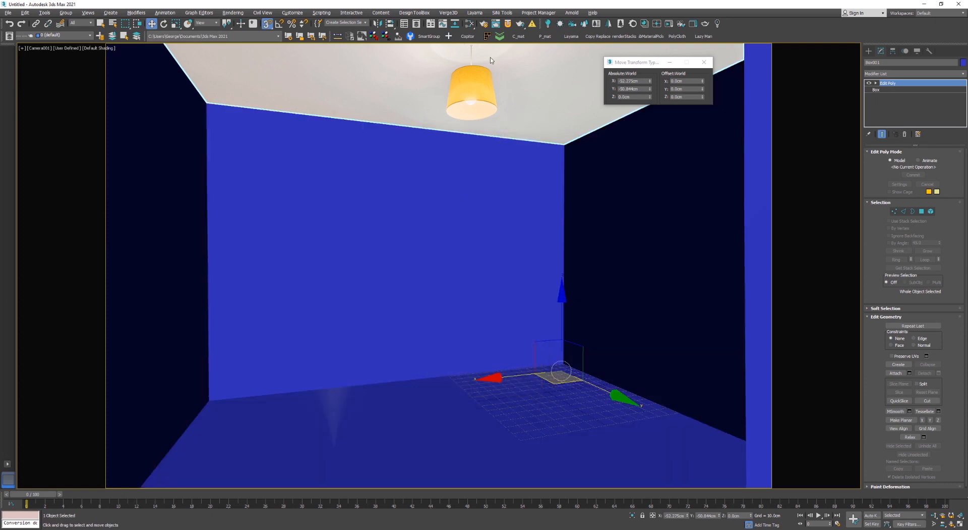
{"action": "left_click", "coordinate": [535, 163]}
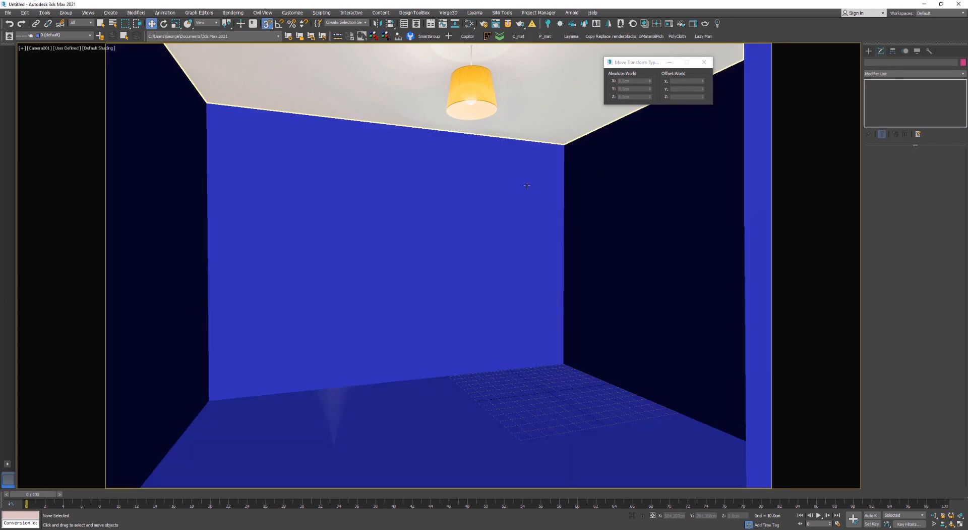
Connect the back wall's vertical edges with a horizontal edge and raise it to the window's head, at about 225.8 cm
{"action": "left_click", "coordinate": [527, 185]}
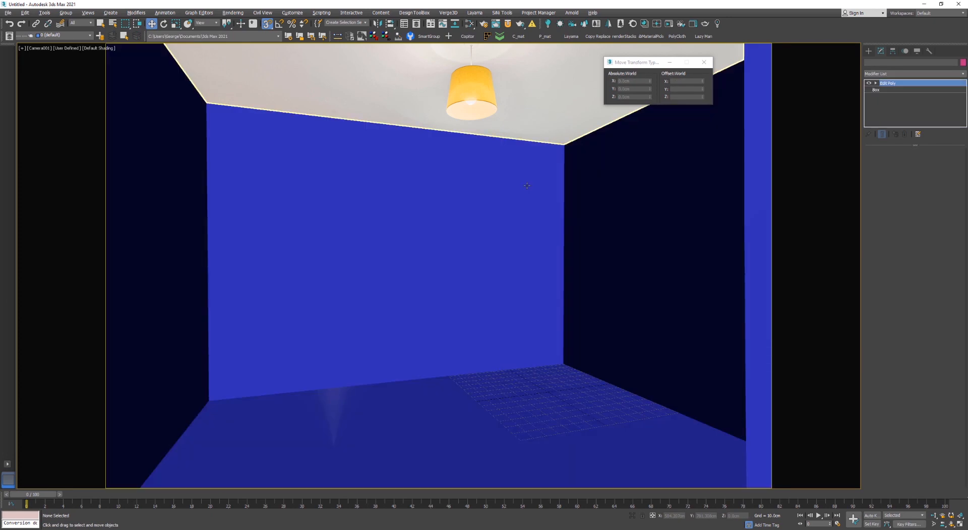
{"action": "key", "text": "F3"}
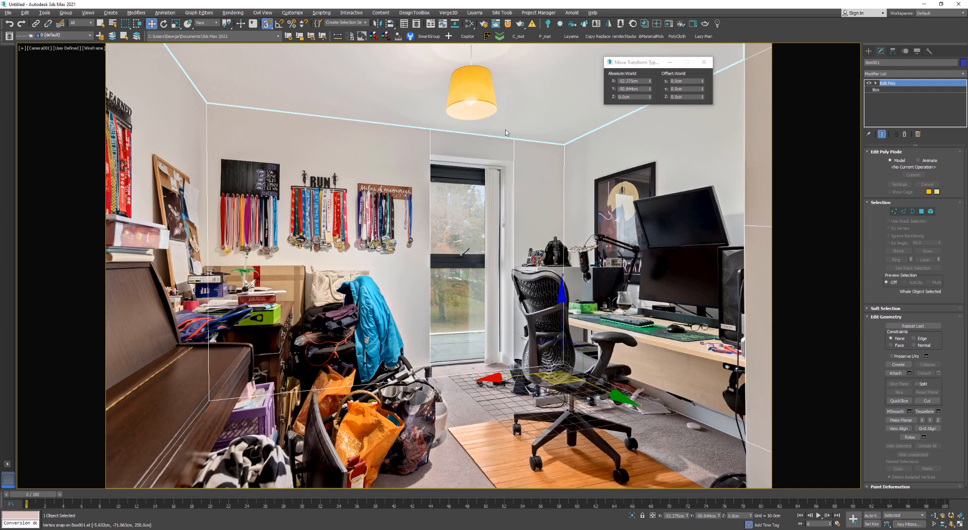
{"action": "key", "text": "2"}
{"action": "left_click_drag", "start_coordinate": [388, 200], "coordinate": [554, 222]}
{"action": "key", "text": "q"}
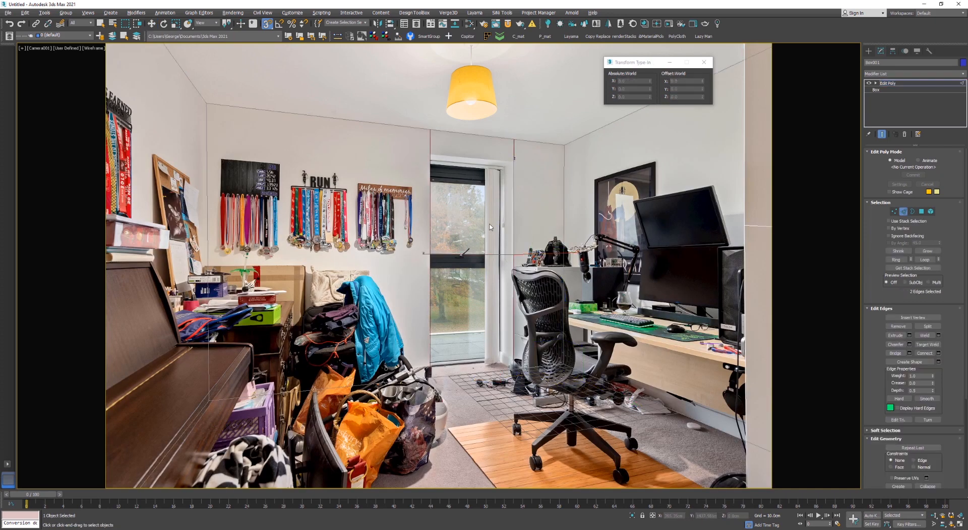
{"action": "left_click", "coordinate": [514, 214]}
{"action": "key", "text": "w"}
{"action": "left_click_drag", "start_coordinate": [180, 193], "coordinate": [698, 223]}
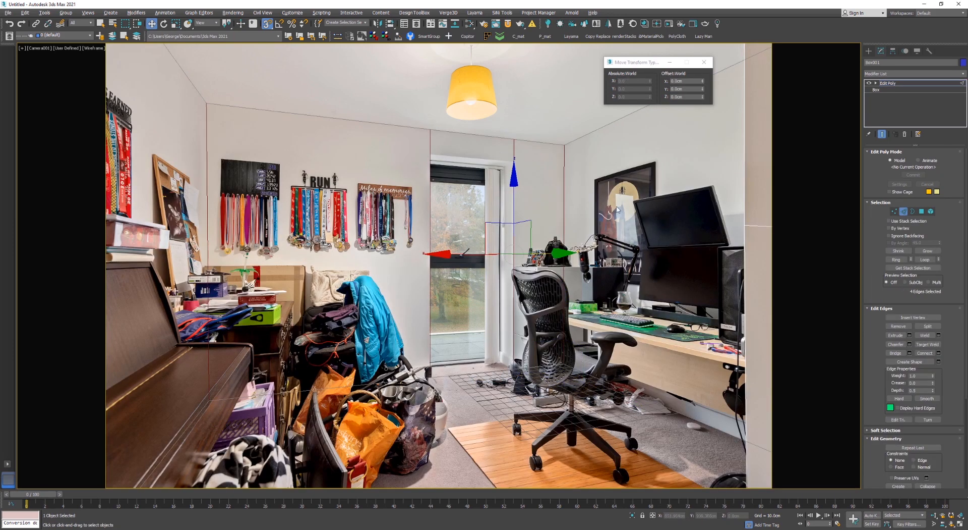
{"action": "right_click", "coordinate": [614, 203]}
{"action": "left_click", "coordinate": [602, 235]}
{"action": "left_click_drag", "start_coordinate": [453, 196], "coordinate": [463, 158]}
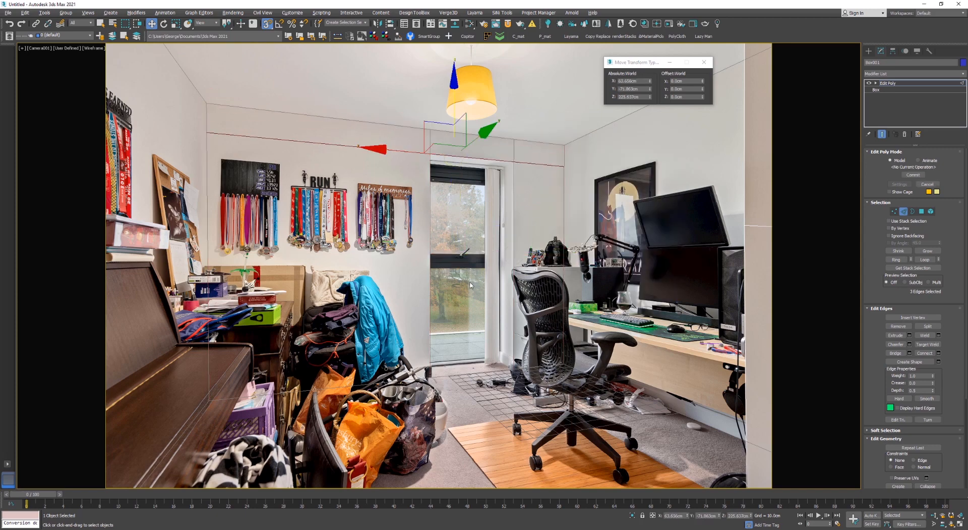
Extrude the window polygon outward to form the reveal, delete that polygon to open the window, and leave sub-object editing
{"action": "key", "text": "4"}
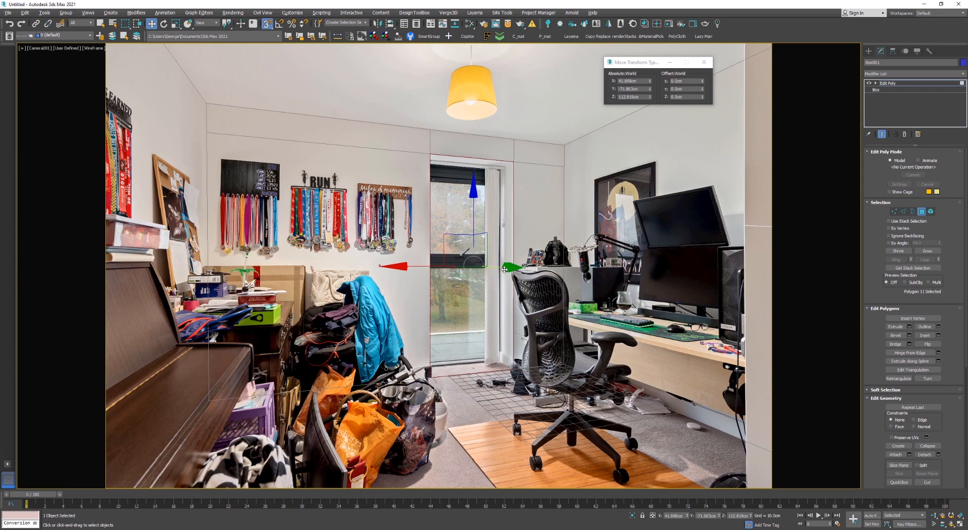
{"action": "left_click_drag", "start_coordinate": [505, 268], "coordinate": [391, 259]}
{"action": "key", "text": "Delete"}
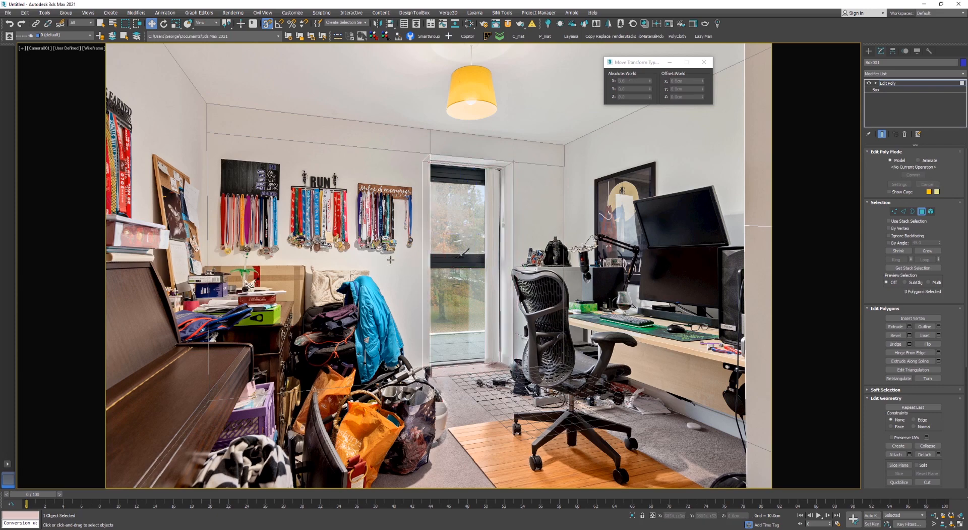
{"action": "key", "text": "F3"}
{"action": "key", "text": "3"}
{"action": "left_click", "coordinate": [456, 302]}
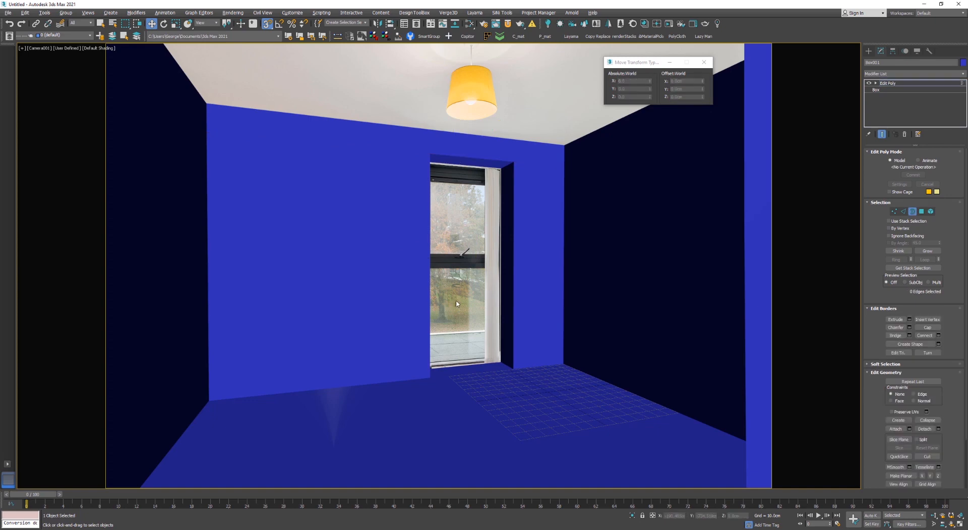
{"action": "key", "text": "F3"}
{"action": "key", "text": "F3"}
{"action": "key", "text": "3"}
{"action": "key", "text": "4"}
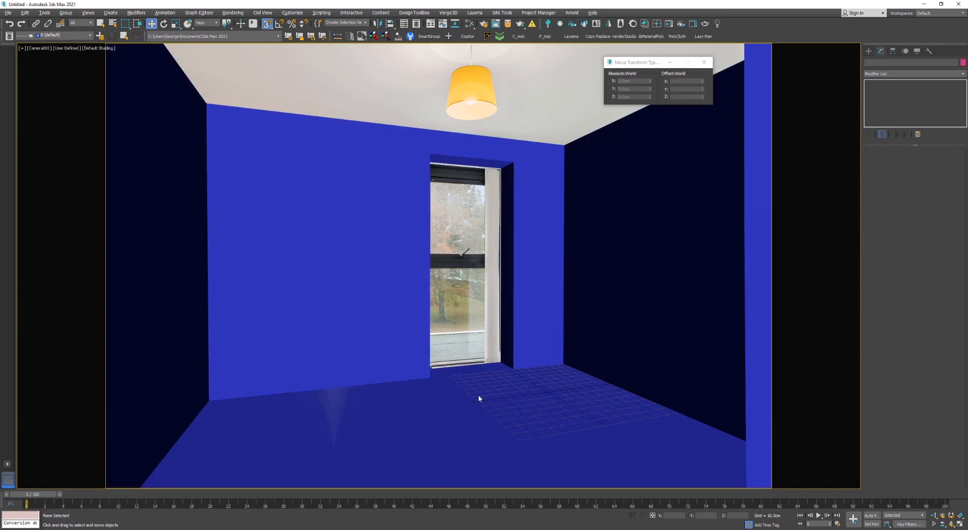
Detach the room's floor polygons, including the floor of the window recess, as a separate object and select it
{"action": "left_click", "coordinate": [474, 384]}
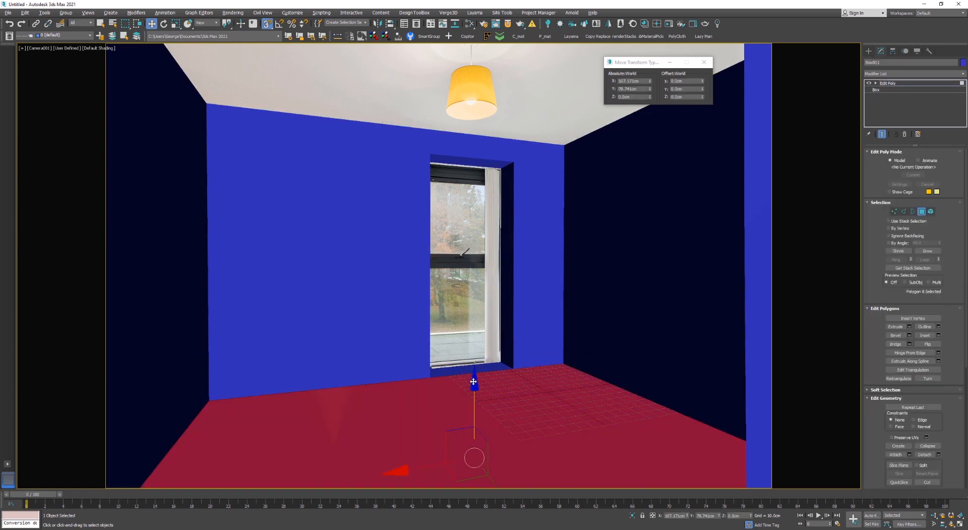
{"action": "key", "text": "F3"}
{"action": "key", "text": "F2"}
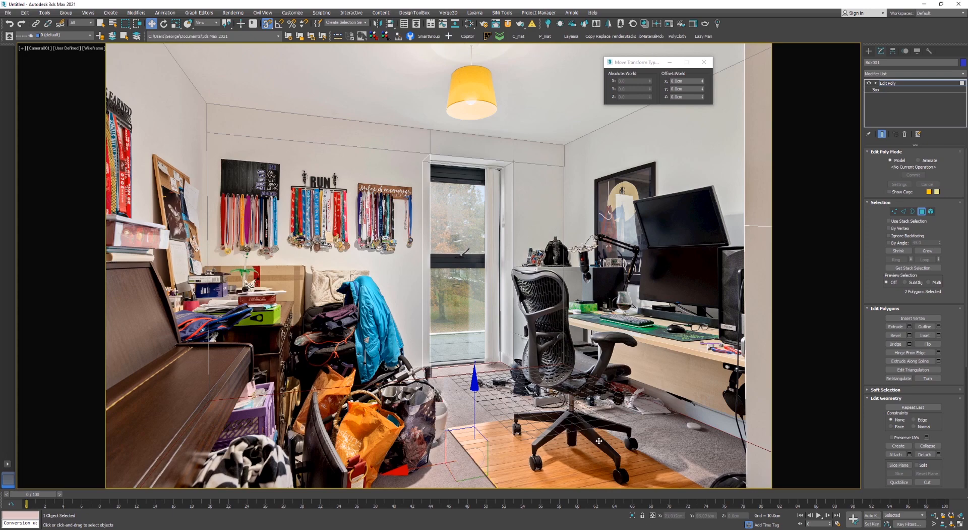
{"action": "key", "text": "Delete"}
{"action": "key", "text": "F3"}
{"action": "key", "text": "4"}
{"action": "left_click", "coordinate": [474, 360]}
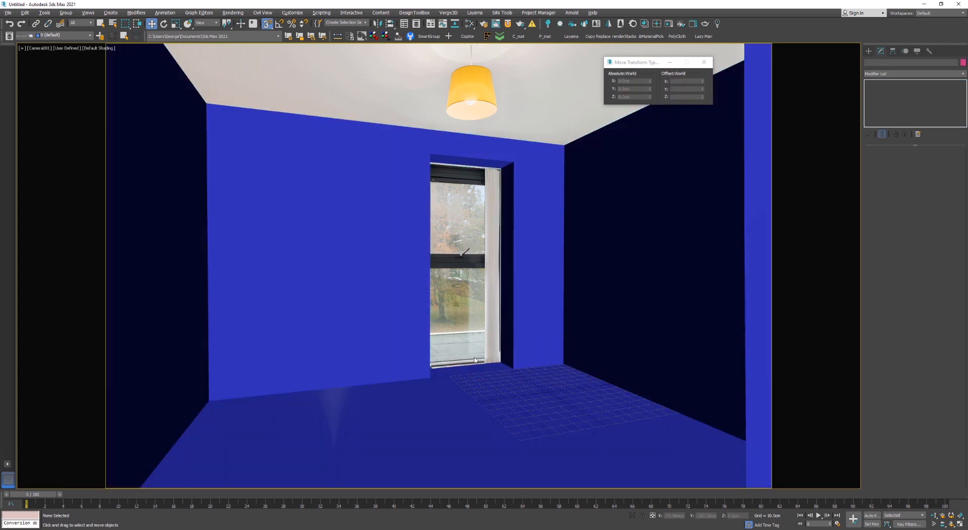
{"action": "left_click", "coordinate": [474, 360]}
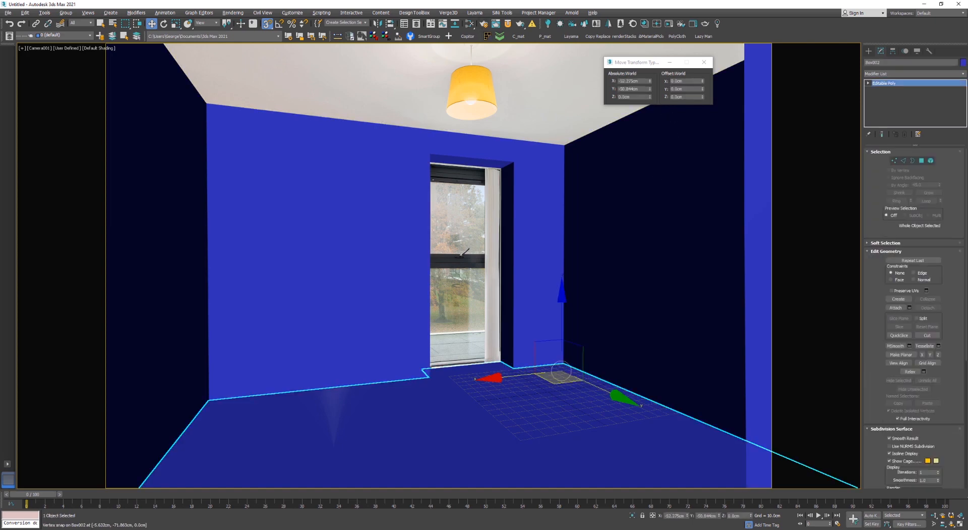
Deselect the floor object, turn off snapping, and return the camera view to wireframe
{"action": "left_click", "coordinate": [464, 283]}
{"action": "key", "text": "F3"}
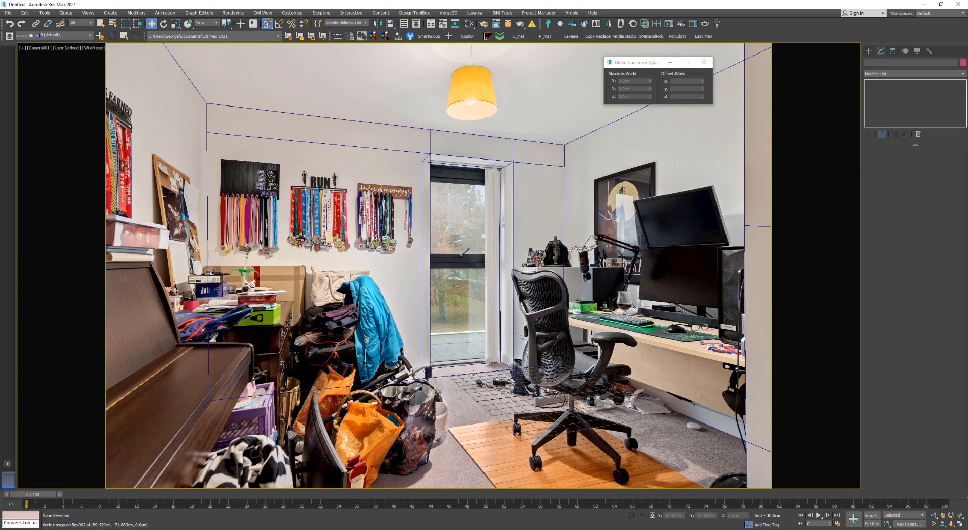
{"action": "key", "text": "F3"}
{"action": "left_click", "coordinate": [474, 373]}
{"action": "key", "text": "s"}
{"action": "left_click", "coordinate": [465, 342]}
{"action": "key", "text": "F3"}
Examine the carpet, the wooden mat and the floor outline near the window in the photo at close range
{"action": "scroll", "coordinate": [560, 419], "scroll_direction": "up", "scroll_amount": 8}
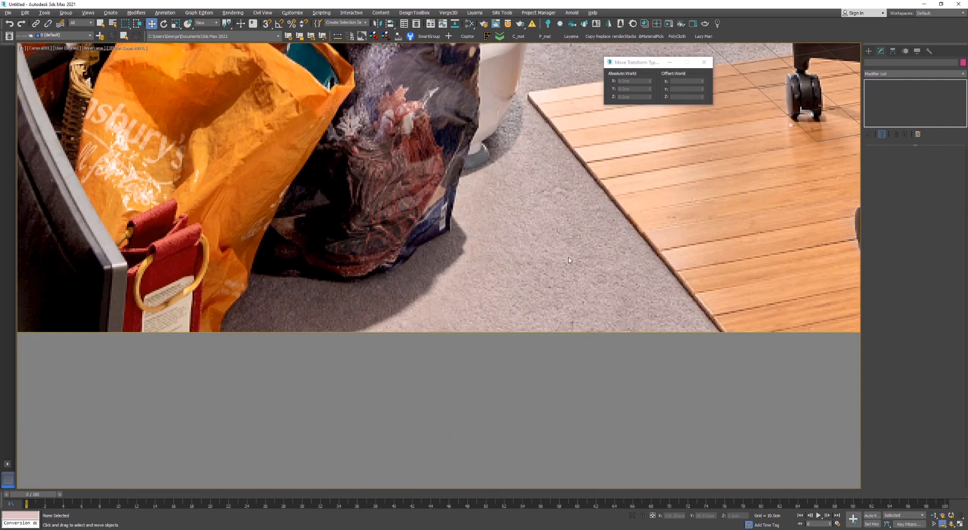
{"action": "scroll", "coordinate": [569, 261], "scroll_direction": "down", "scroll_amount": 4}
{"action": "scroll", "coordinate": [569, 260], "scroll_direction": "down", "scroll_amount": 5}
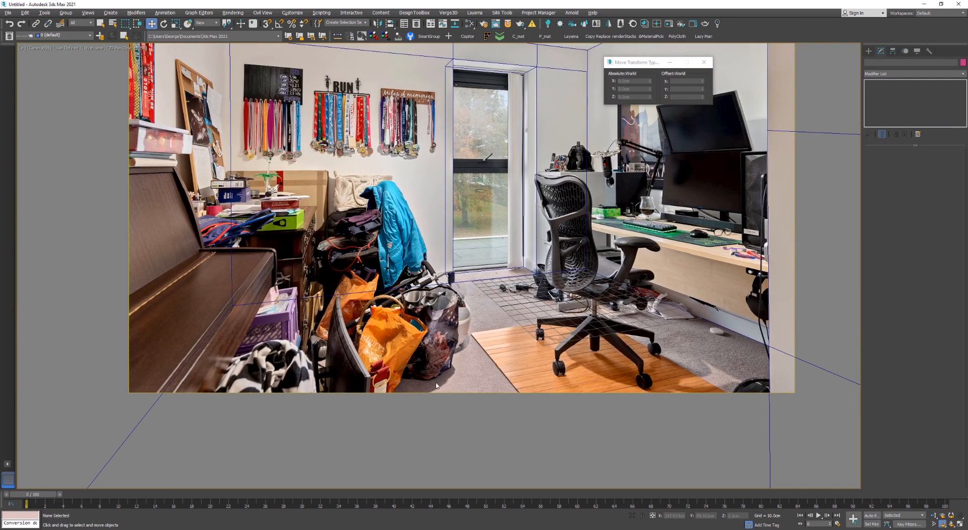
{"action": "middle_click_drag", "start_coordinate": [470, 279], "coordinate": [455, 338]}
{"action": "scroll", "coordinate": [455, 338], "scroll_direction": "down", "scroll_amount": 1}
{"action": "scroll", "coordinate": [477, 359], "scroll_direction": "up", "scroll_amount": 3}
{"action": "scroll", "coordinate": [474, 366], "scroll_direction": "down", "scroll_amount": 4}
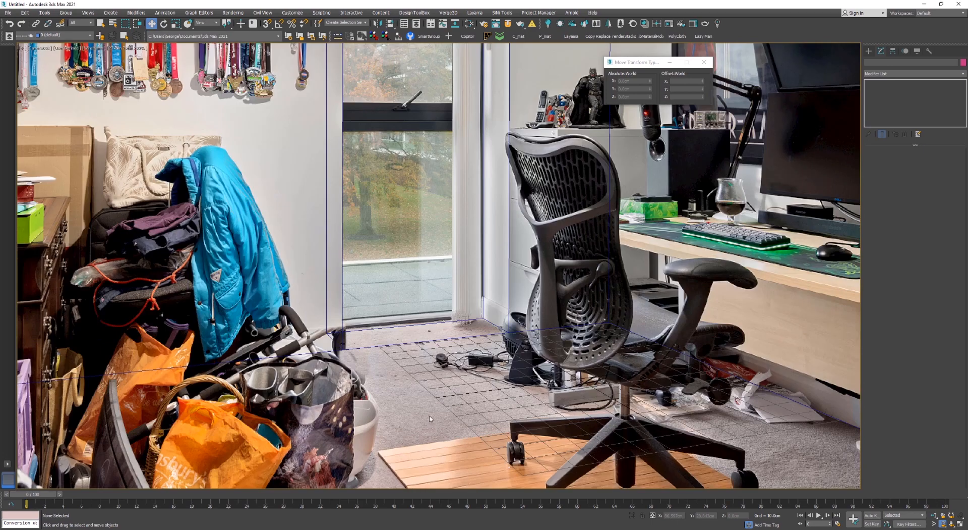
{"action": "scroll", "coordinate": [474, 411], "scroll_direction": "up", "scroll_amount": 7}
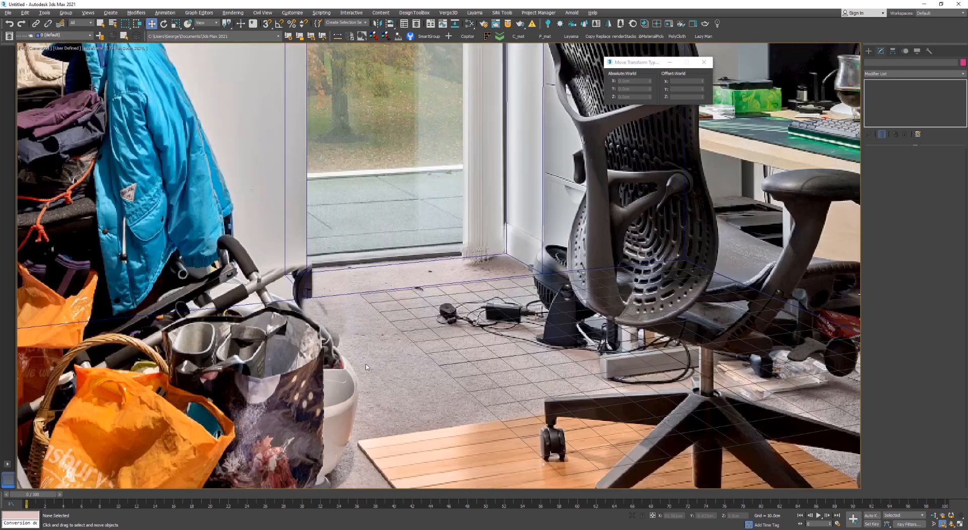
{"action": "scroll", "coordinate": [418, 267], "scroll_direction": "down", "scroll_amount": 7}
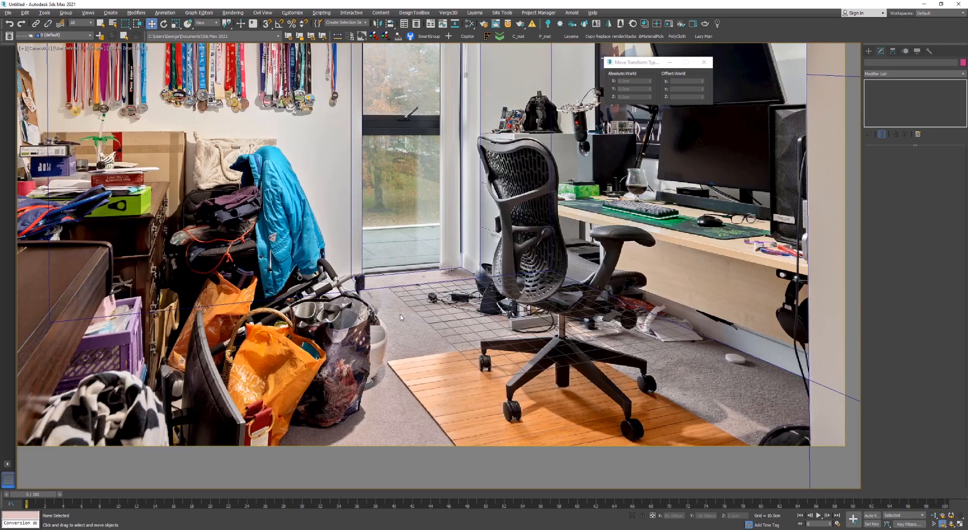
{"action": "scroll", "coordinate": [698, 377], "scroll_direction": "down", "scroll_amount": 5}
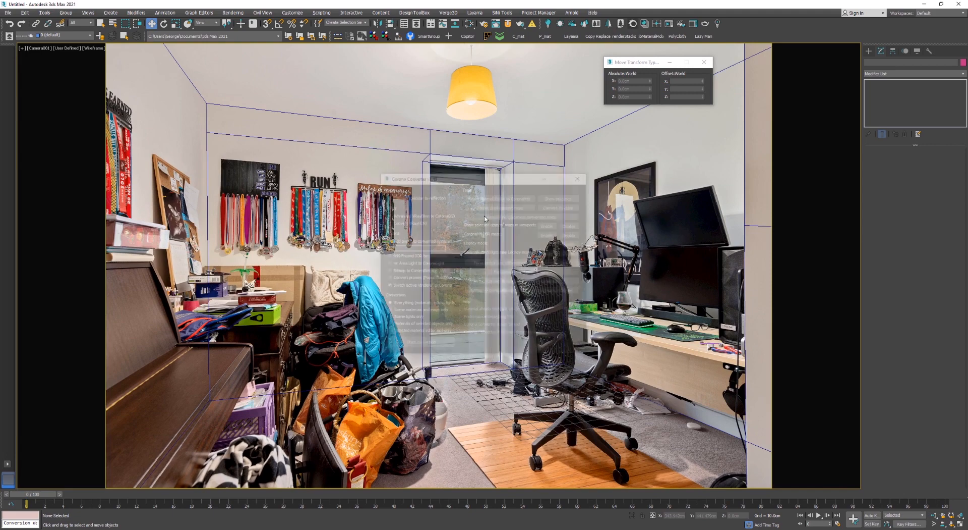
Close the Corona Converter and open the Slate Material Editor, placing it fully within the camera view
{"action": "left_click", "coordinate": [353, 320]}
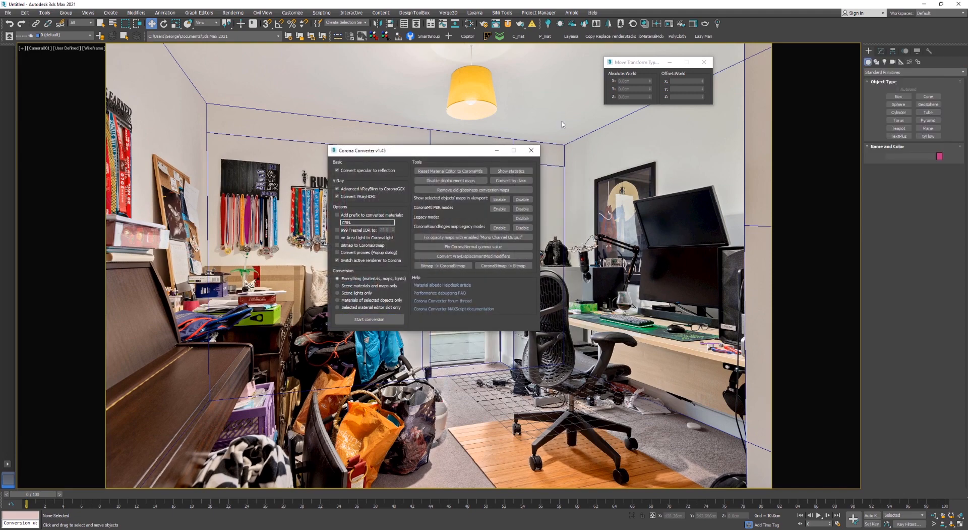
{"action": "left_click", "coordinate": [531, 149]}
{"action": "key", "text": "m"}
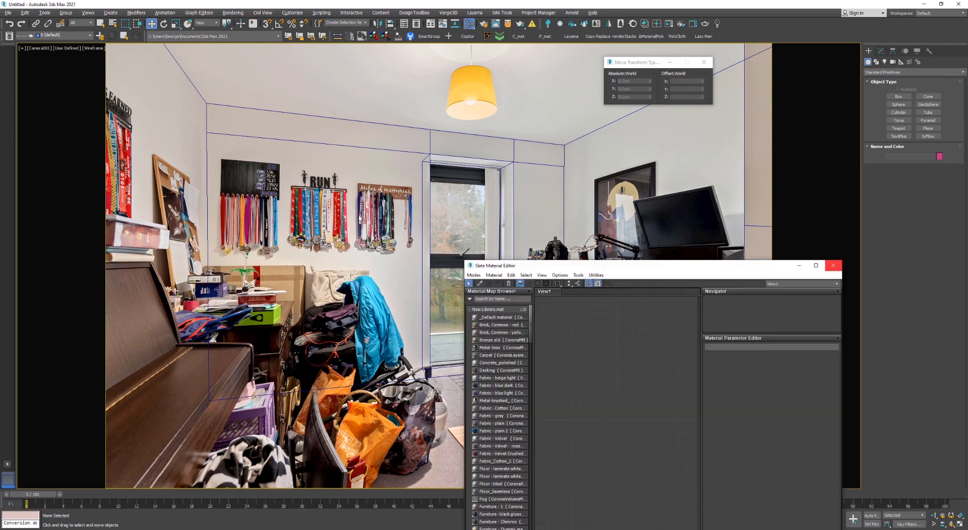
{"action": "left_click_drag", "start_coordinate": [506, 269], "coordinate": [206, 92]}
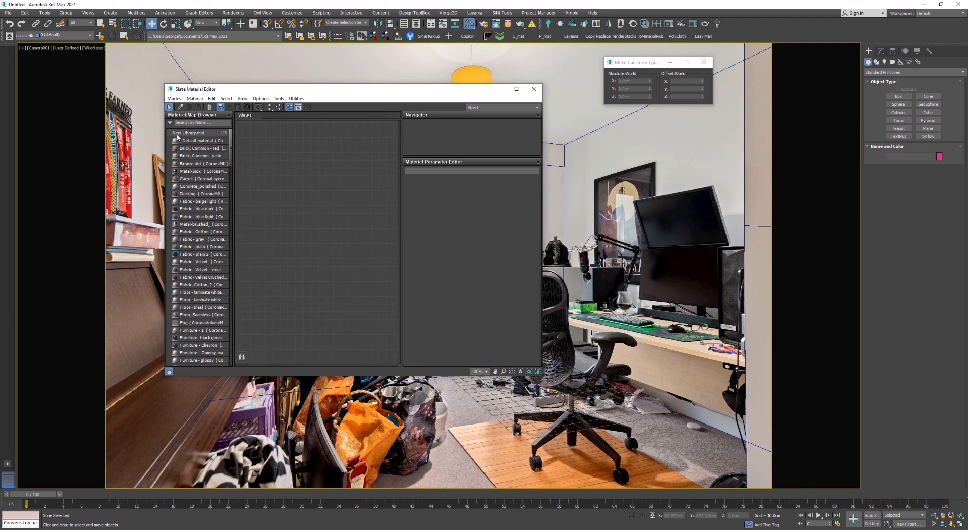
Search the material browser for "vs" and add the VS_SHADOW CATCHER and VS_carpet materials to the node view
{"action": "type", "text": "vs"}
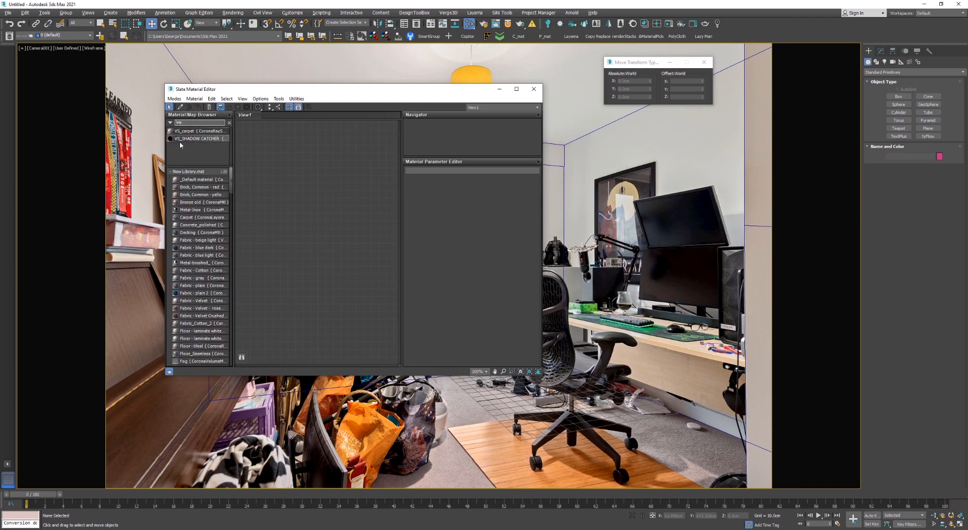
{"action": "double_click", "coordinate": [183, 140]}
{"action": "double_click", "coordinate": [188, 132]}
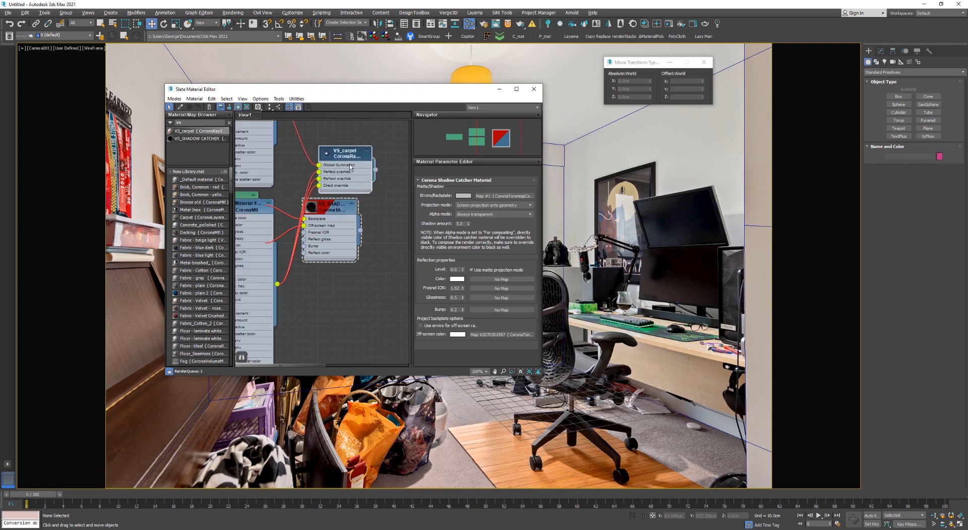
Separate the VS_carpet node tree from the VS_SHADOW CATCHER tree and hide the unused node slots
{"action": "left_click_drag", "start_coordinate": [336, 178], "coordinate": [388, 122]}
{"action": "middle_click_drag", "start_coordinate": [398, 124], "coordinate": [370, 172]}
{"action": "left_click_drag", "start_coordinate": [370, 172], "coordinate": [344, 134]}
{"action": "scroll", "coordinate": [319, 150], "scroll_direction": "down", "scroll_amount": 3}
{"action": "middle_click_drag", "start_coordinate": [318, 151], "coordinate": [344, 189]}
{"action": "left_click_drag", "start_coordinate": [361, 218], "coordinate": [246, 135]}
{"action": "left_click", "coordinate": [230, 107]}
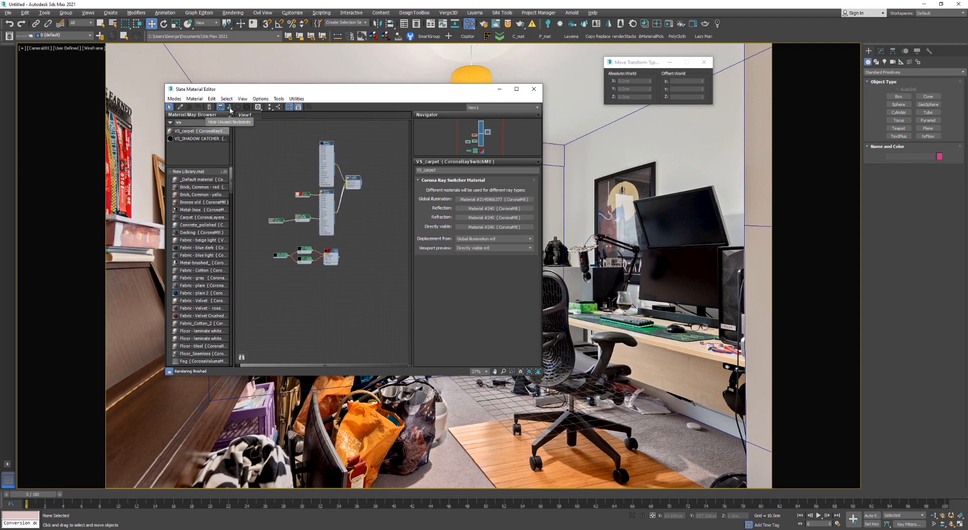
Arrange the two material node trees compactly, with the carpet tree above the shadow catcher tree
{"action": "left_click_drag", "start_coordinate": [351, 185], "coordinate": [340, 270]}
{"action": "scroll", "coordinate": [333, 252], "scroll_direction": "up", "scroll_amount": 6}
{"action": "scroll", "coordinate": [291, 277], "scroll_direction": "down", "scroll_amount": 1}
{"action": "middle_click_drag", "start_coordinate": [309, 270], "coordinate": [316, 221]}
{"action": "scroll", "coordinate": [292, 269], "scroll_direction": "down", "scroll_amount": 1}
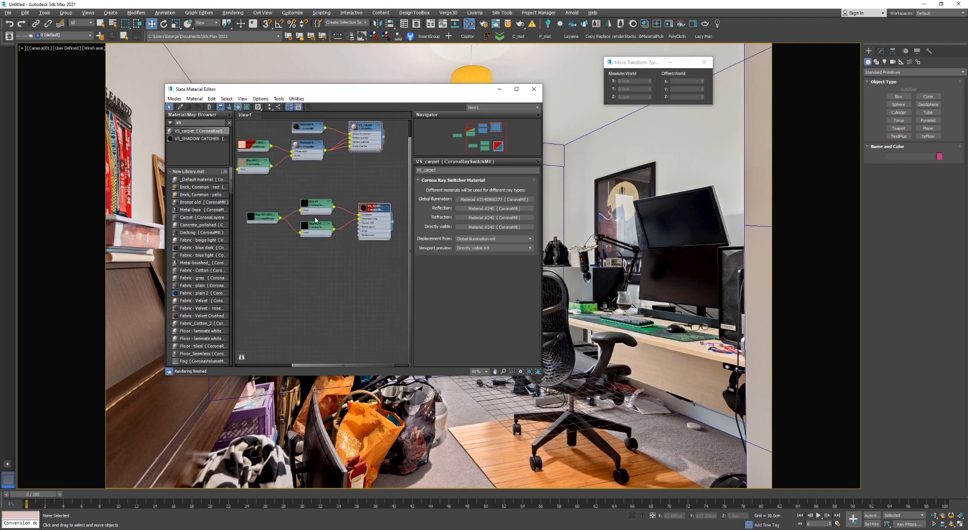
Show the VS_SHADOW CATCHER parameters, align its nodes beneath the carpet nodes, and enlarge the material editor window
{"action": "double_click", "coordinate": [367, 211]}
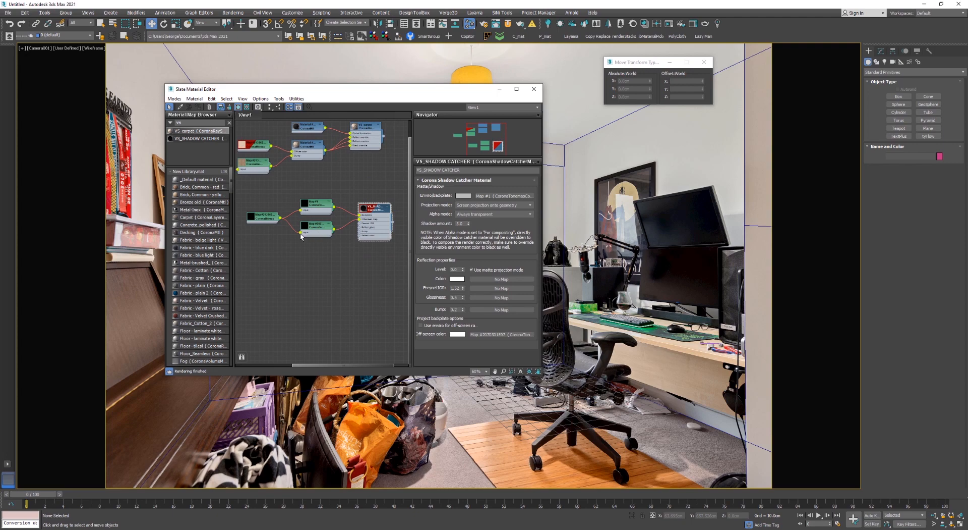
{"action": "left_click_drag", "start_coordinate": [379, 213], "coordinate": [366, 226]}
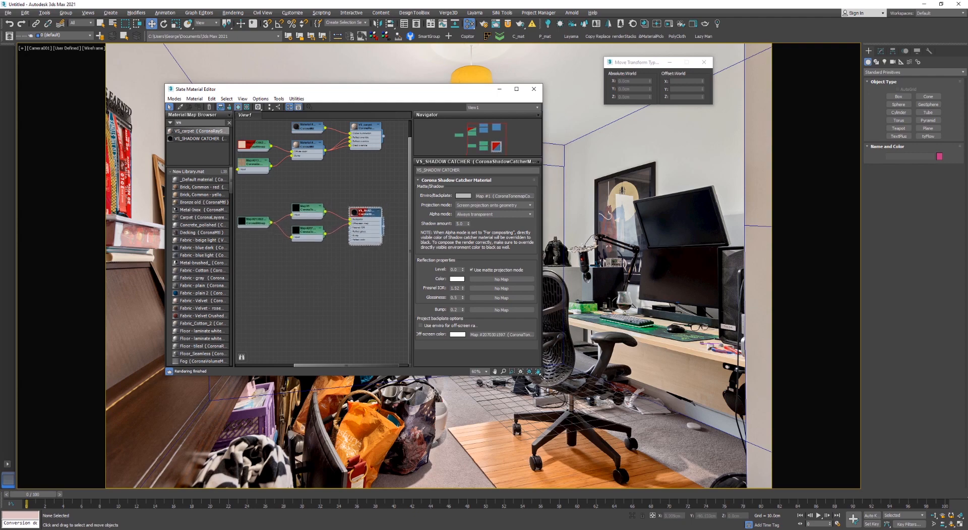
{"action": "left_click_drag", "start_coordinate": [542, 374], "coordinate": [644, 415]}
{"action": "middle_click_drag", "start_coordinate": [289, 233], "coordinate": [374, 303]}
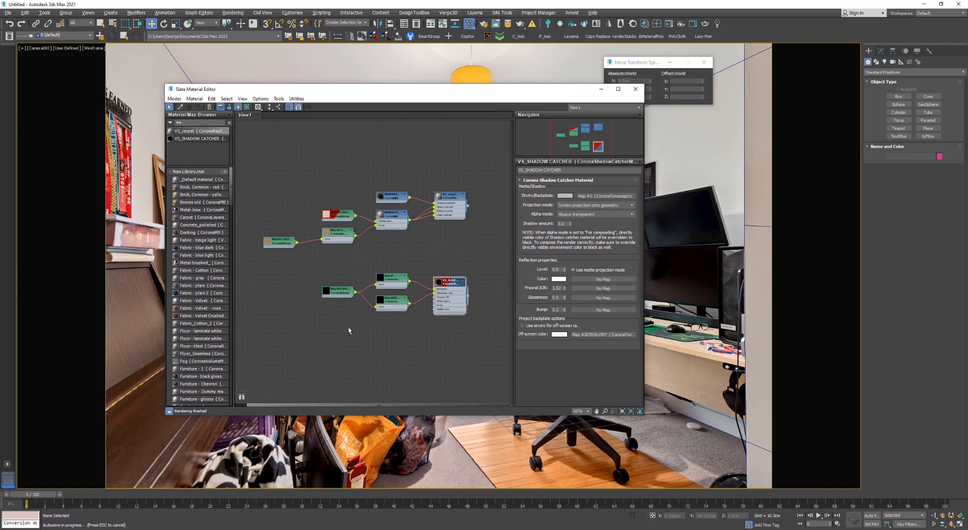
Load the room photo 201117-166-3.jpg into the shadow catcher's Corona Bitmap by replacing its file path
{"action": "double_click", "coordinate": [325, 294]}
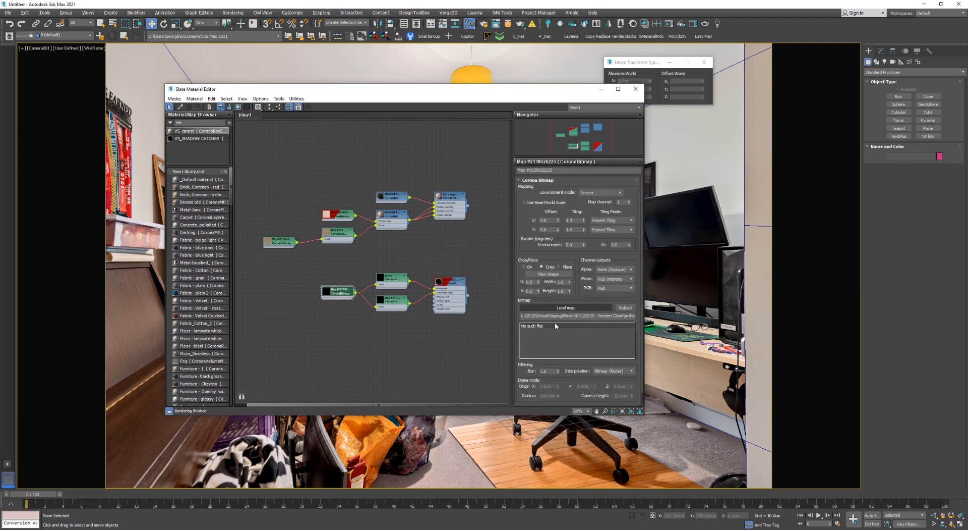
{"action": "double_click", "coordinate": [568, 316]}
{"action": "key", "text": "ctrl+v"}
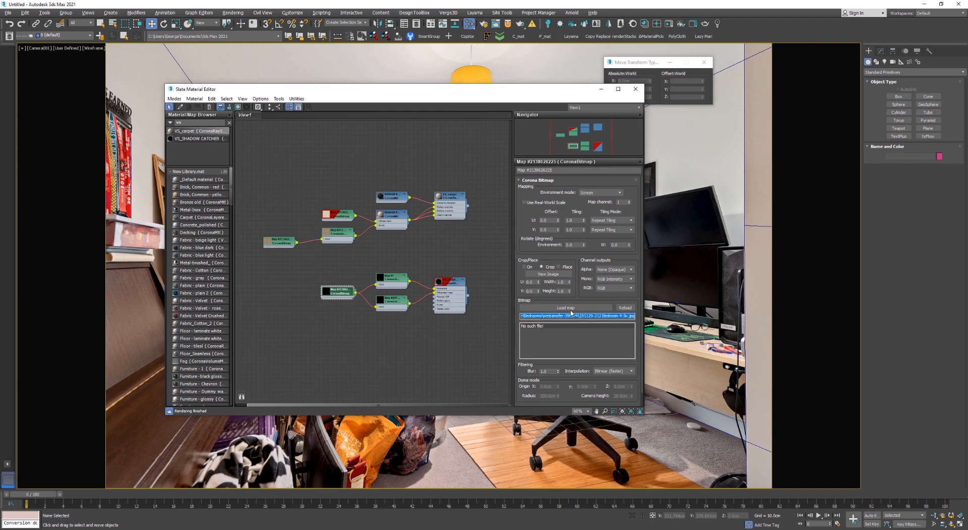
{"action": "key", "text": "Return"}
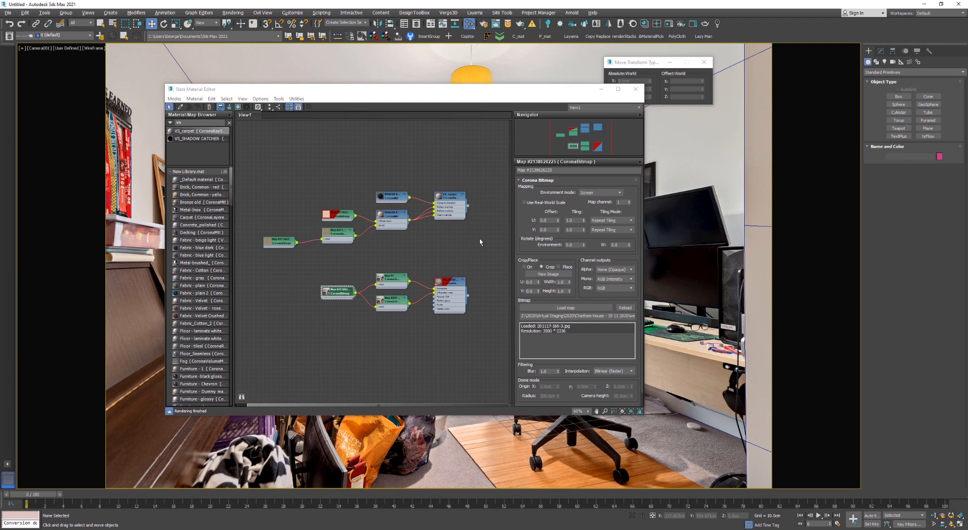
Assign the Map #1 CoronaTonemapControl output from the shadow catcher tree as an instance of the scene's environment map
{"action": "key", "text": "8"}
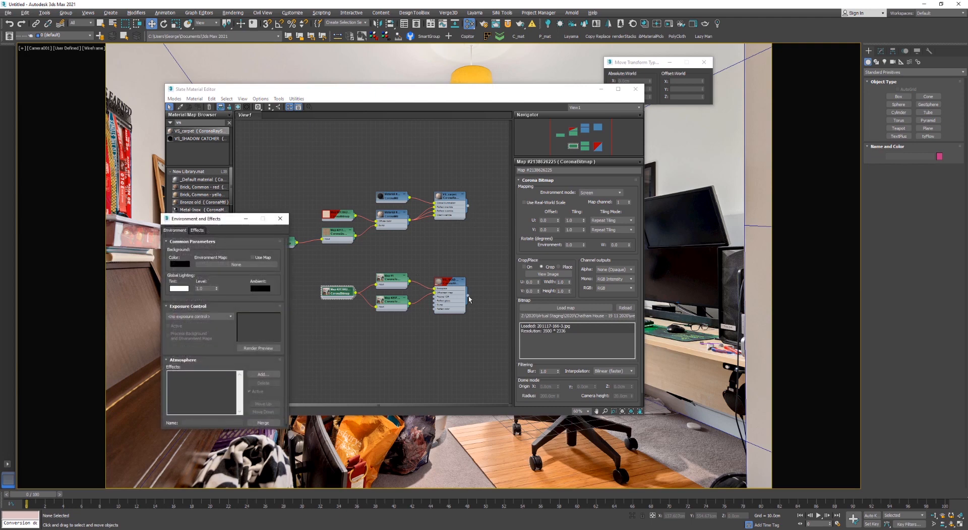
{"action": "key", "text": "8"}
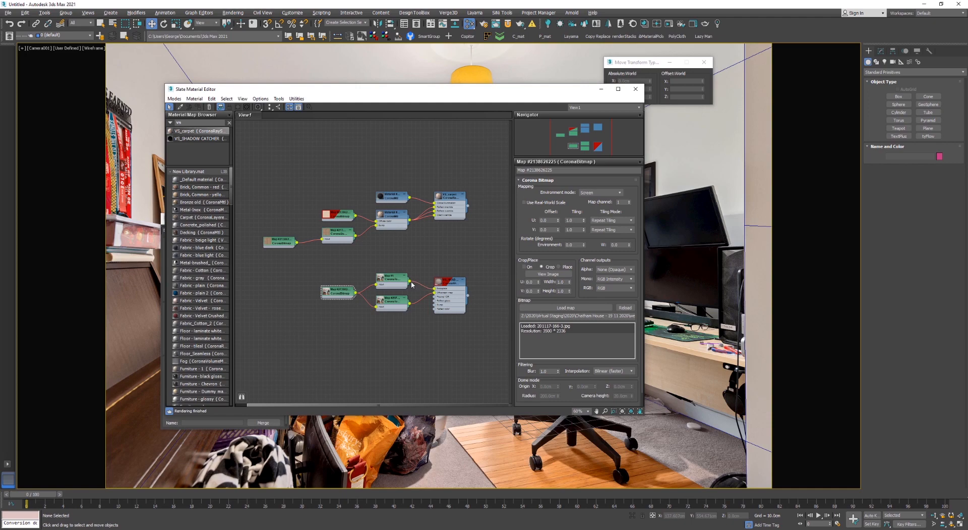
{"action": "left_click_drag", "start_coordinate": [410, 281], "coordinate": [302, 176]}
{"action": "left_click", "coordinate": [341, 96]}
{"action": "left_click_drag", "start_coordinate": [371, 91], "coordinate": [558, 90]}
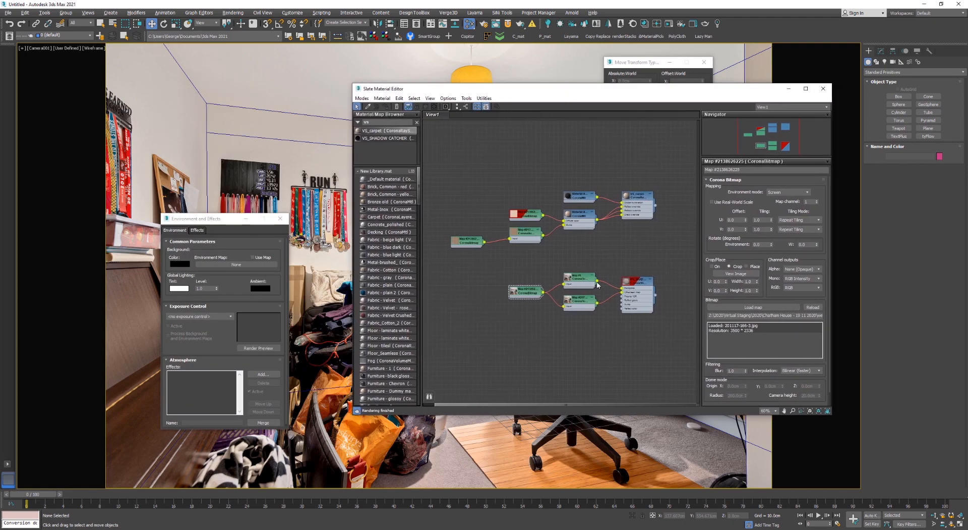
{"action": "left_click_drag", "start_coordinate": [596, 281], "coordinate": [245, 265]}
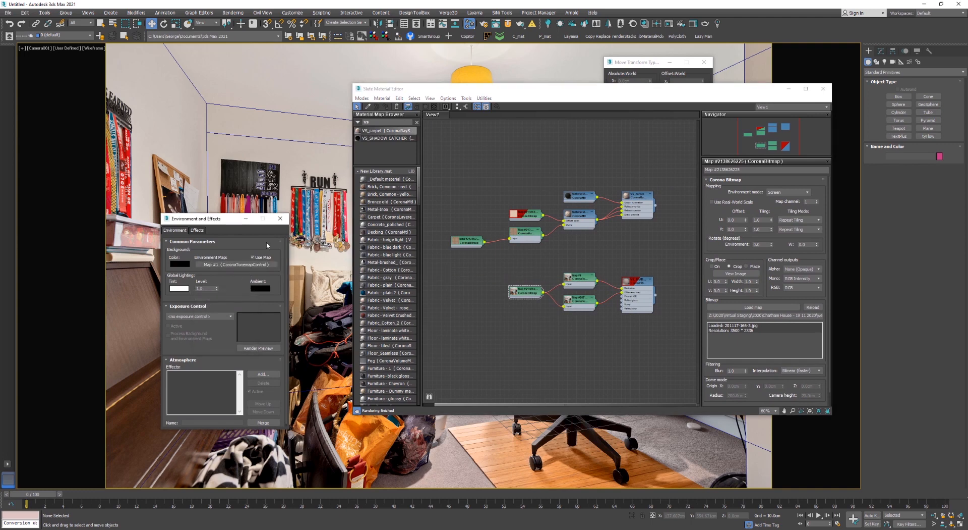
Start an interactive Corona render and compare the room photo bitmap's Spherical and Screen environment modes, keeping Screen
{"action": "scroll", "coordinate": [535, 290], "scroll_direction": "up", "scroll_amount": 5}
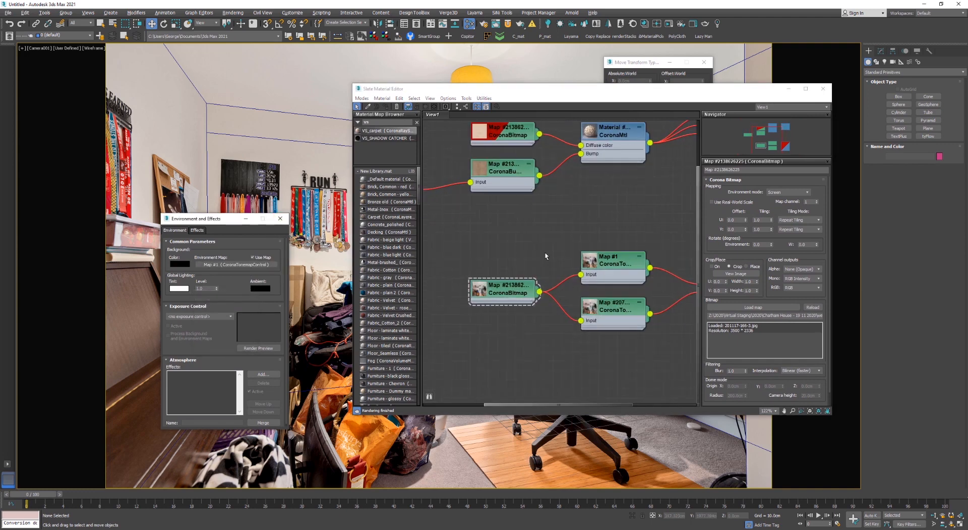
{"action": "left_click", "coordinate": [494, 299]}
{"action": "left_click", "coordinate": [633, 268]}
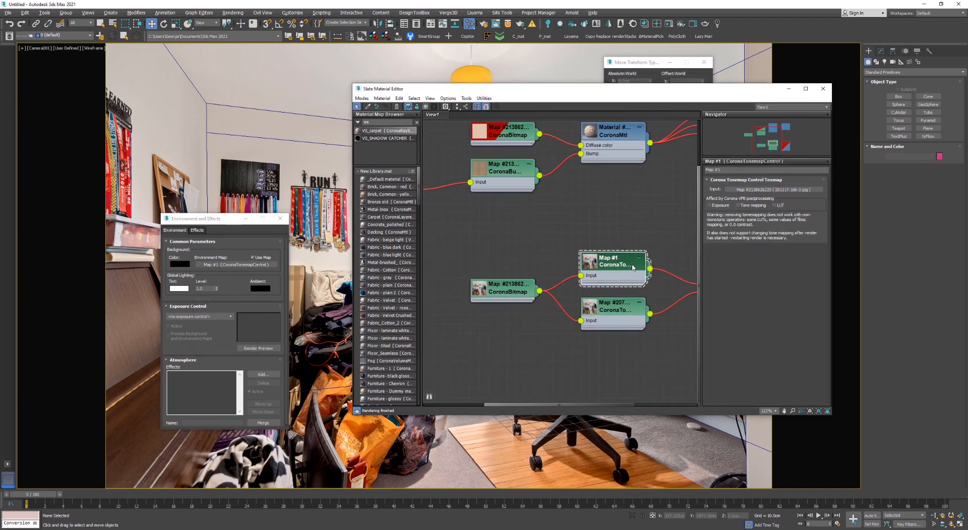
{"action": "left_click", "coordinate": [512, 293]}
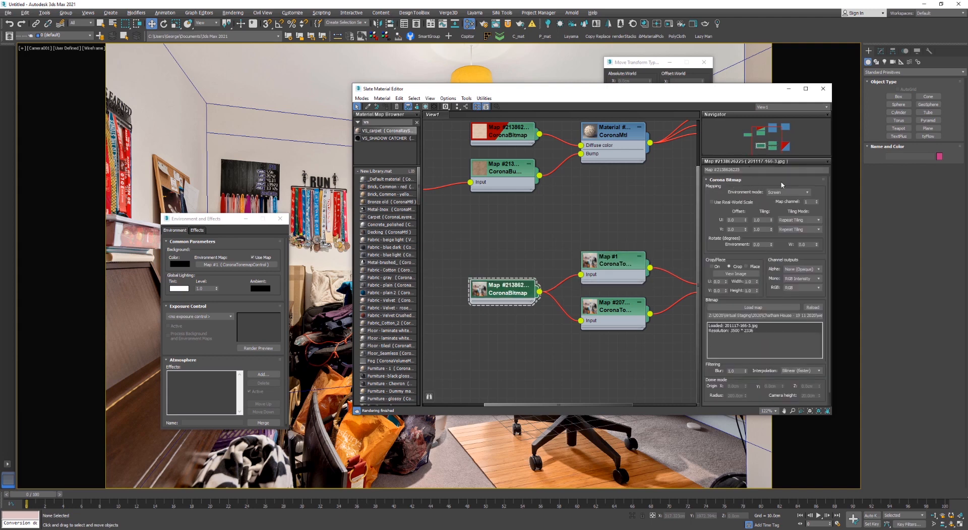
{"action": "left_click", "coordinate": [788, 192]}
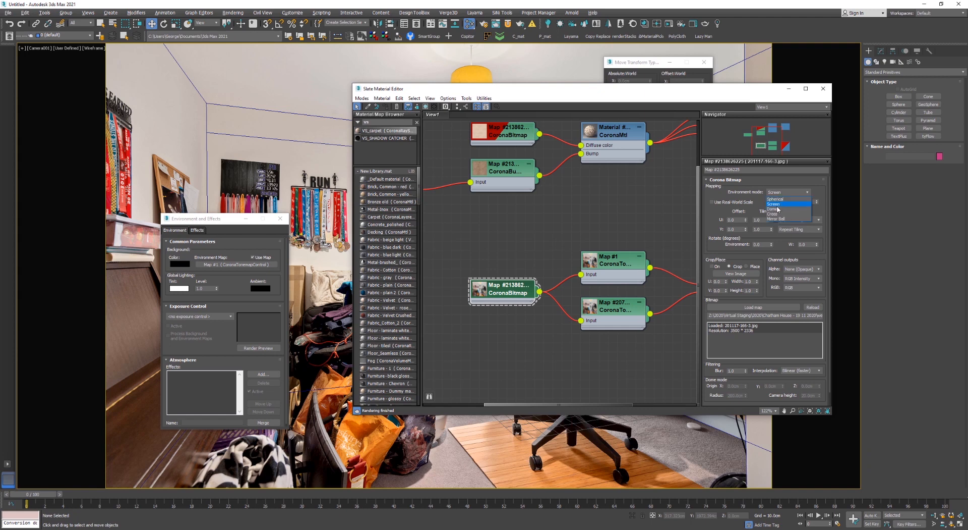
{"action": "left_click", "coordinate": [778, 200]}
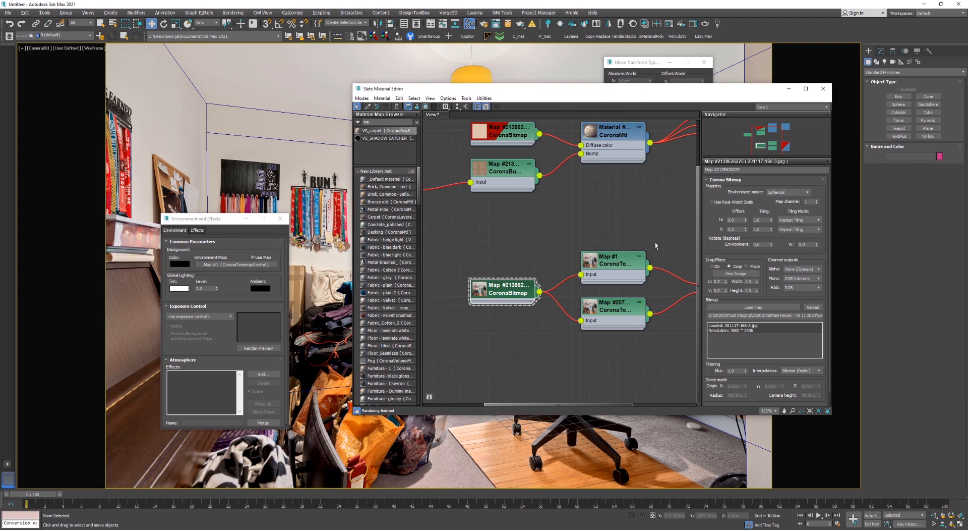
{"action": "left_click", "coordinate": [667, 25]}
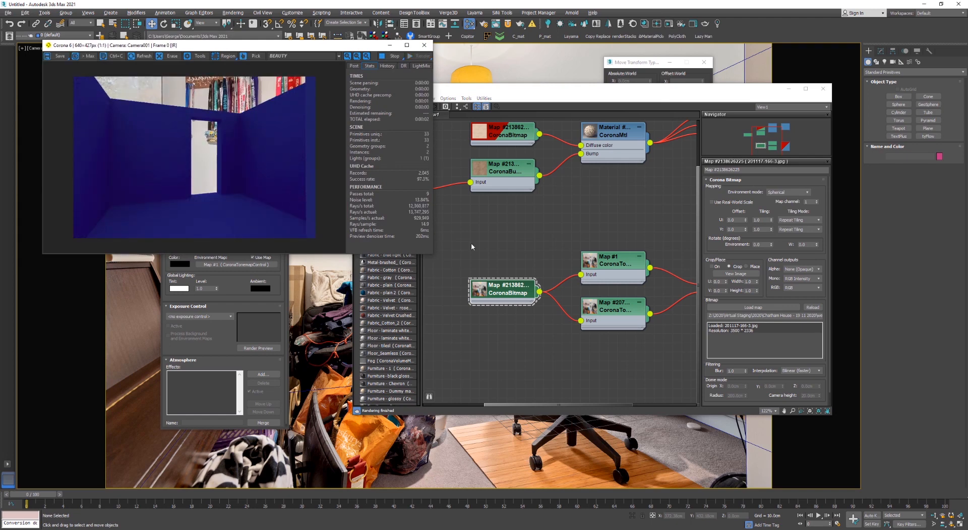
{"action": "left_click", "coordinate": [777, 193]}
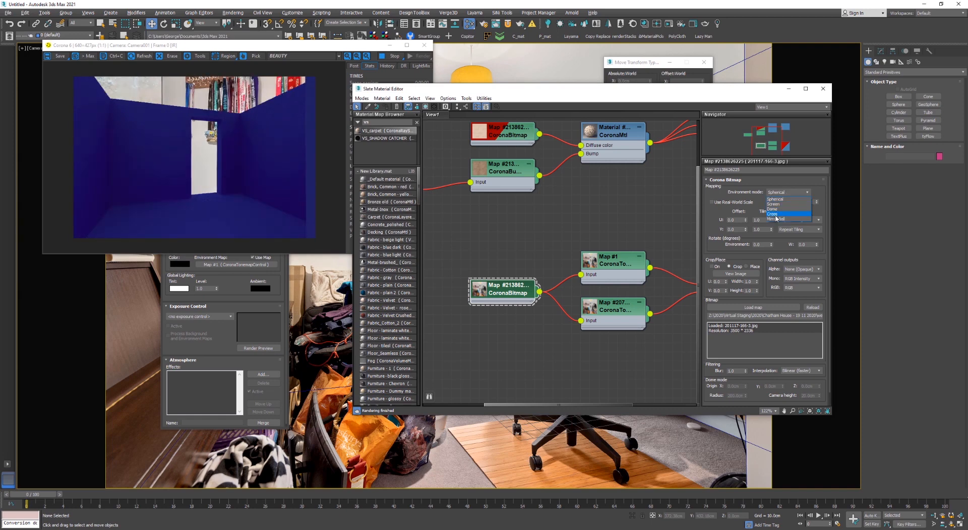
{"action": "left_click", "coordinate": [777, 204]}
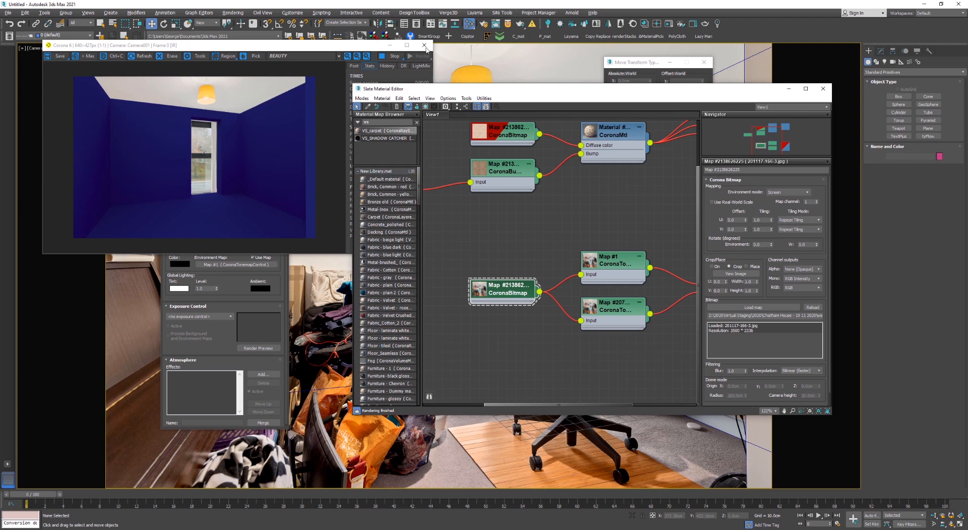
Assign the VS_SHADOW CATCHER material to the room shell object Box001 with the viewport shown shaded
{"action": "left_click", "coordinate": [137, 383]}
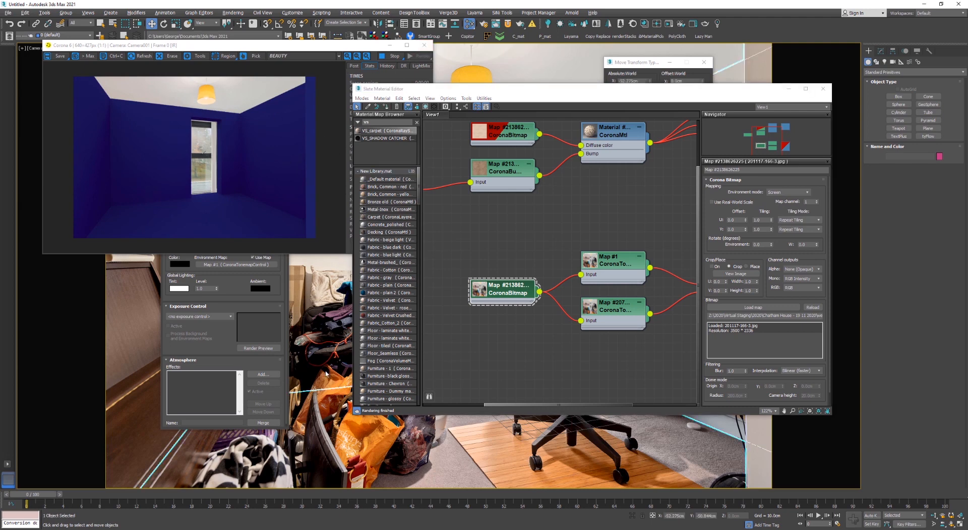
{"action": "key", "text": "F3"}
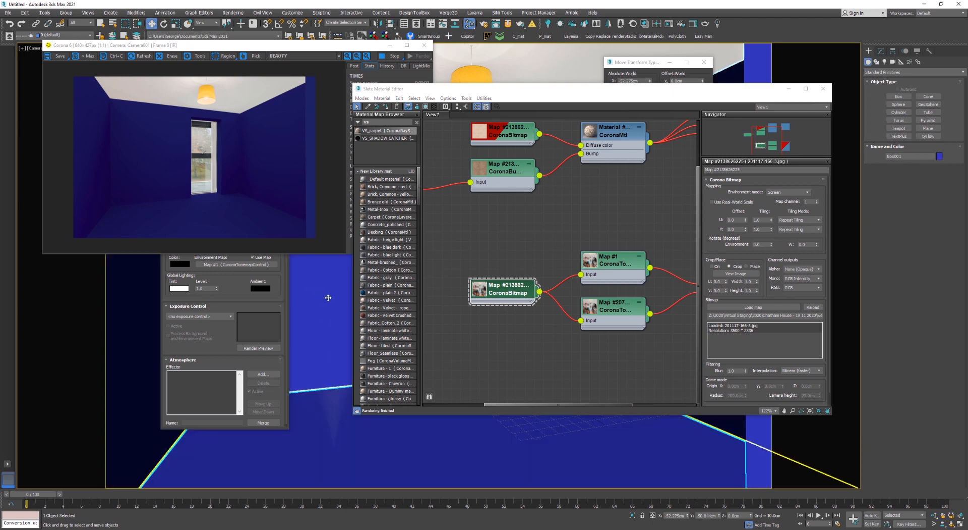
{"action": "middle_click_drag", "start_coordinate": [626, 264], "coordinate": [492, 247]}
{"action": "right_click", "coordinate": [594, 262]}
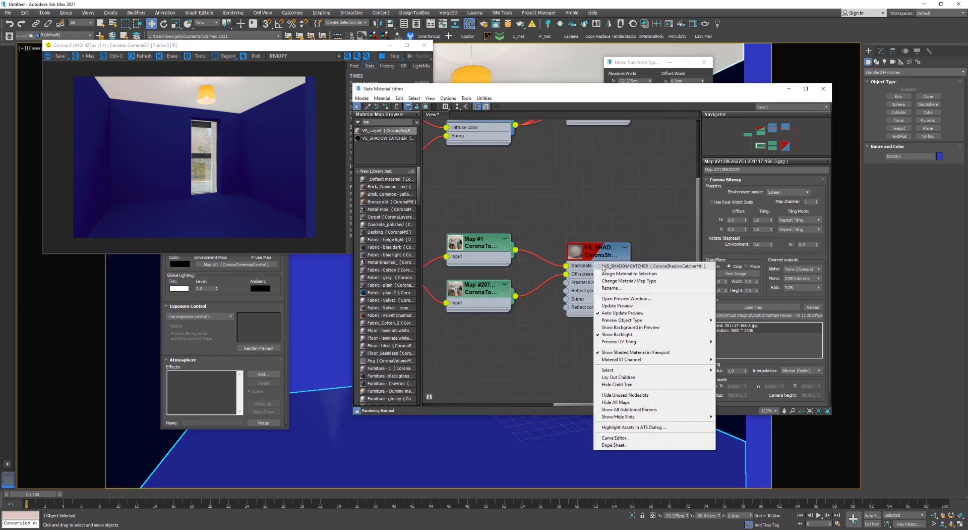
{"action": "left_click", "coordinate": [619, 276]}
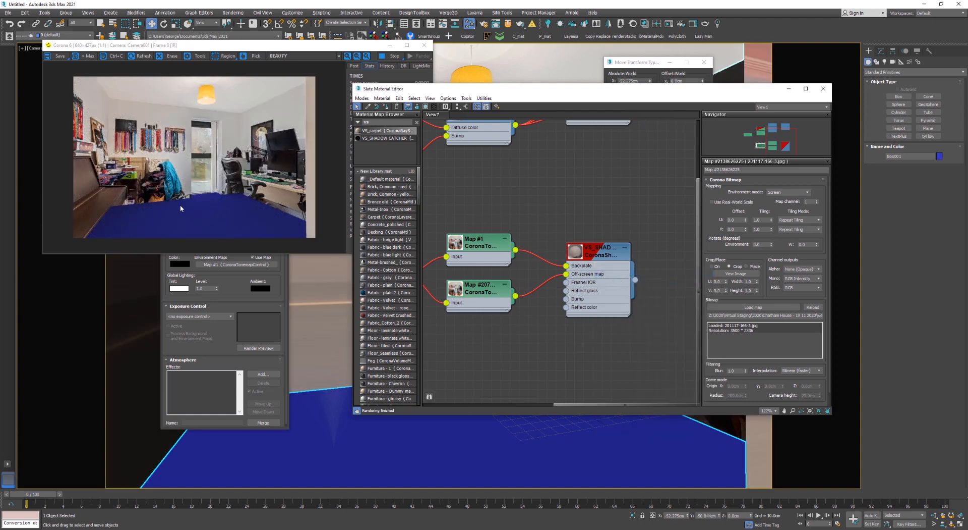
Set the render's highlight compression to 2 and contrast to 3 in tone mapping, and restart the interactive render
{"action": "left_click", "coordinate": [327, 47]}
{"action": "left_click", "coordinate": [355, 66]}
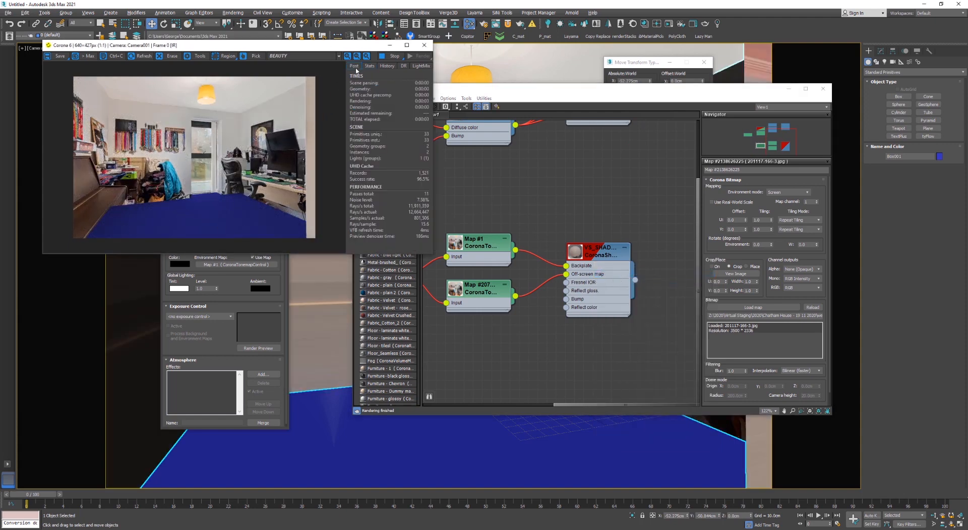
{"action": "key", "text": "Tab"}
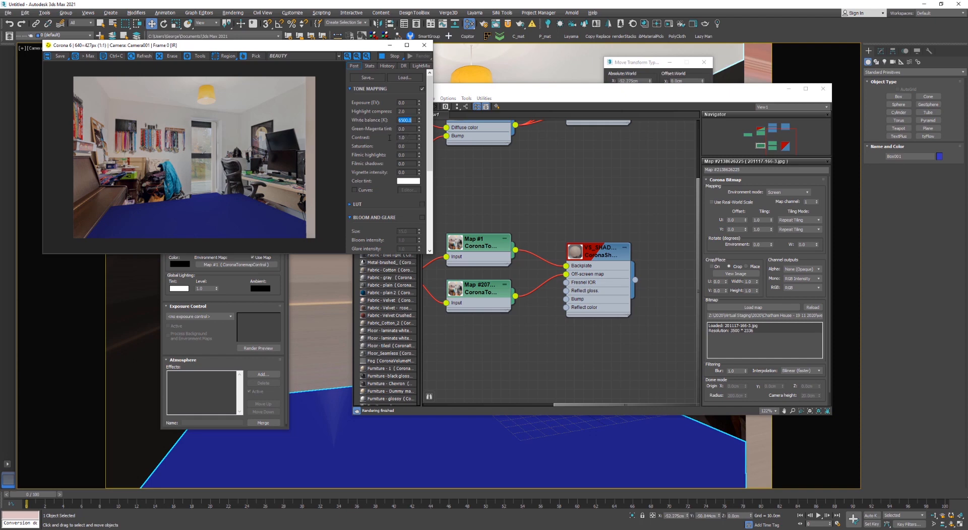
{"action": "left_click_drag", "start_coordinate": [406, 137], "coordinate": [390, 137]}
{"action": "type", "text": "3"}
{"action": "key", "text": "Tab"}
{"action": "left_click", "coordinate": [395, 57]}
{"action": "left_click", "coordinate": [426, 57]}
{"action": "left_click", "coordinate": [417, 69]}
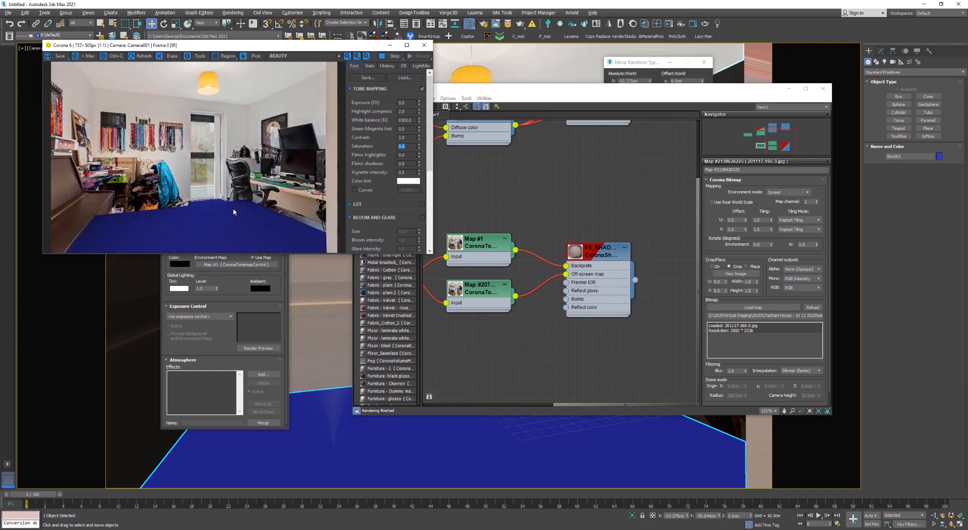
Examine the Map #1 tonemap control's post-processing options against the rendered photo, and close the render window
{"action": "left_click", "coordinate": [568, 191]}
{"action": "middle_click_drag", "start_coordinate": [541, 253], "coordinate": [626, 234]}
{"action": "scroll", "coordinate": [560, 258], "scroll_direction": "down", "scroll_amount": 1}
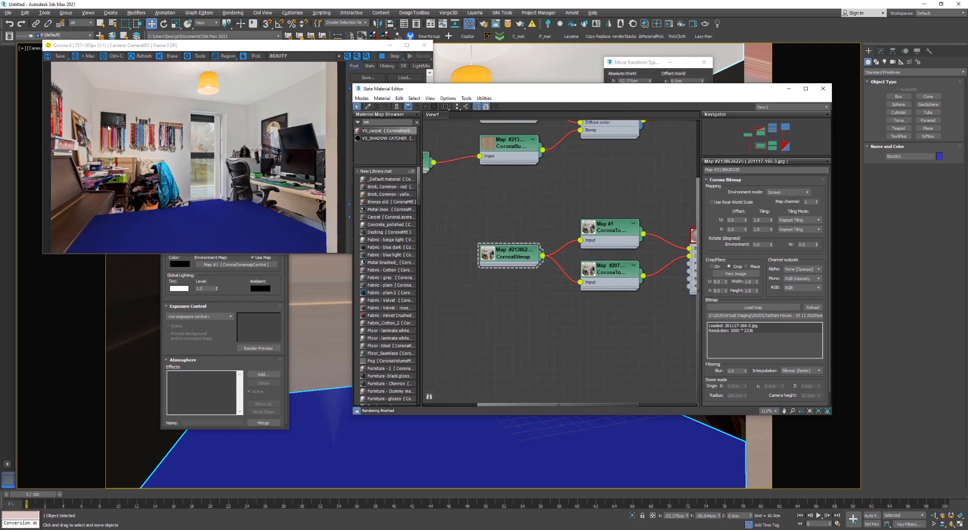
{"action": "scroll", "coordinate": [630, 237], "scroll_direction": "up", "scroll_amount": 2}
{"action": "left_click", "coordinate": [623, 233]}
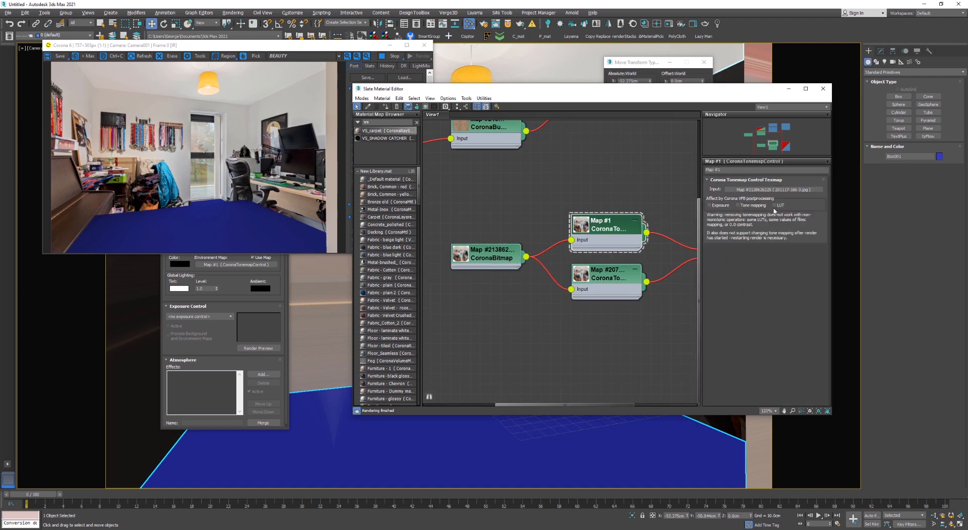
{"action": "left_click", "coordinate": [303, 223]}
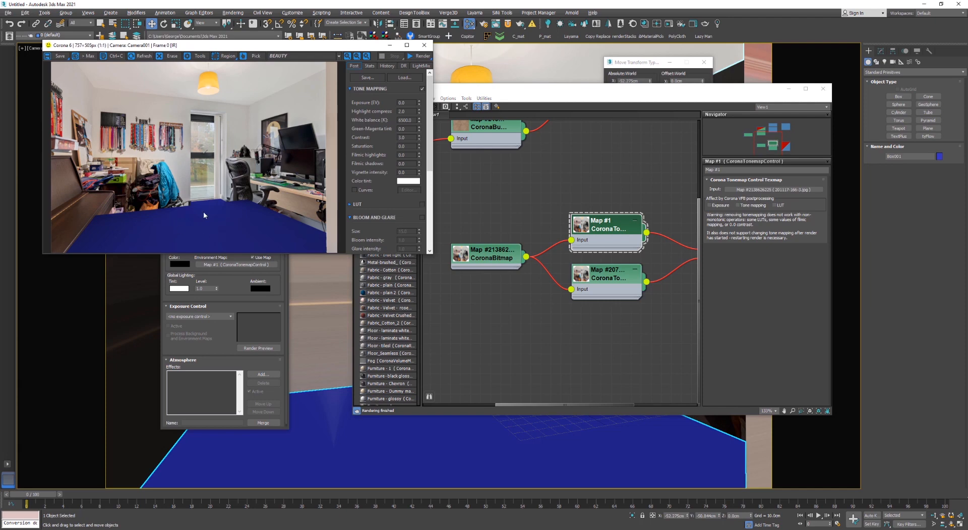
{"action": "left_click", "coordinate": [424, 45]}
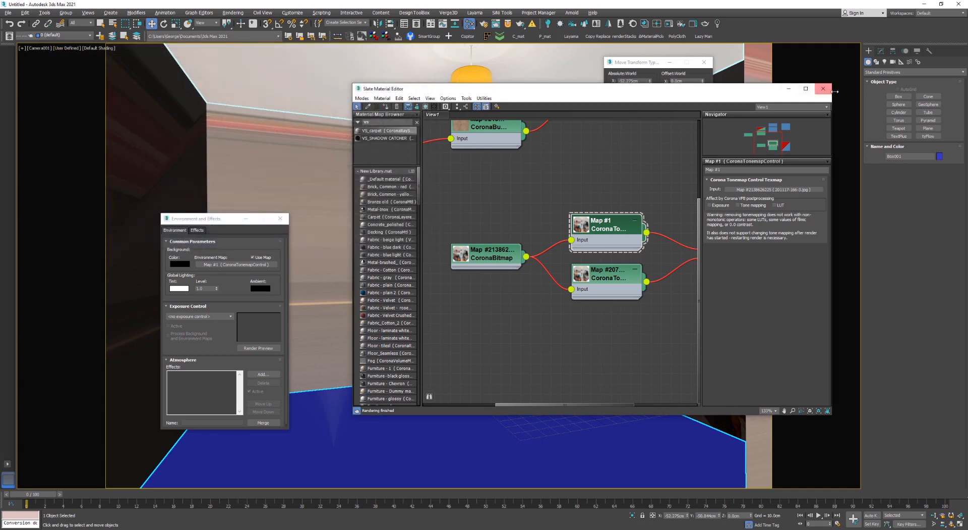
Apply the VS_carpet material to the room's floor object
{"action": "middle_click_drag", "start_coordinate": [514, 190], "coordinate": [447, 356]}
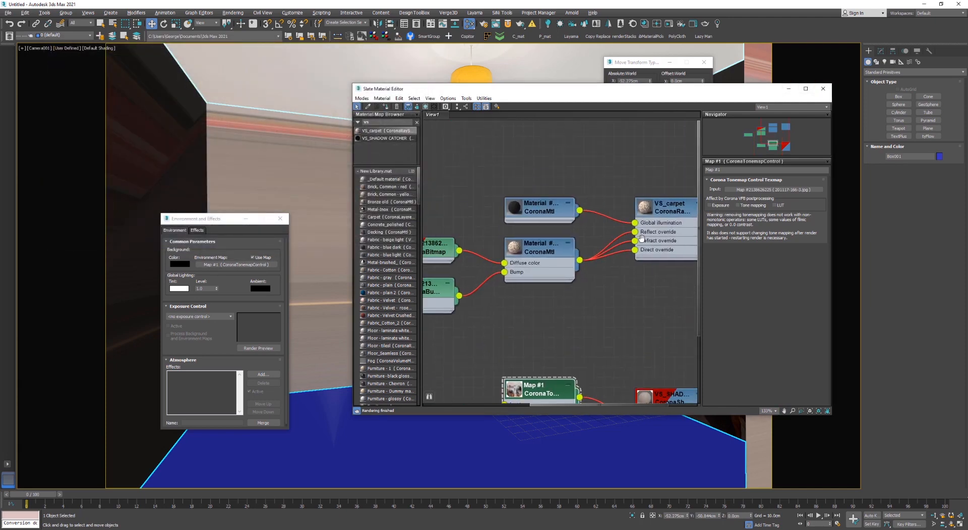
{"action": "middle_click_drag", "start_coordinate": [639, 236], "coordinate": [560, 224]}
{"action": "left_click_drag", "start_coordinate": [630, 219], "coordinate": [596, 460]}
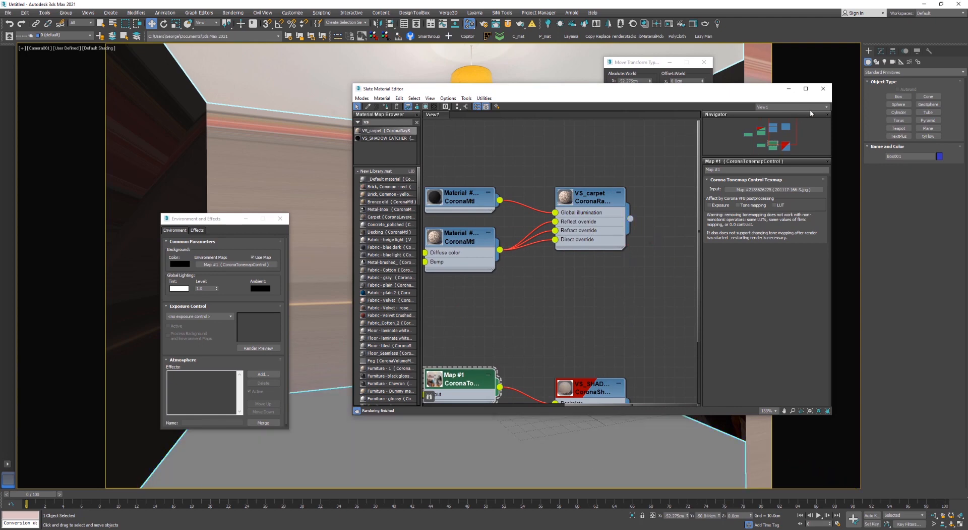
Display the carpet's woven_carpet_monotone.jpg bitmap in the shaded viewport and close the material editor
{"action": "left_click", "coordinate": [824, 90]}
{"action": "middle_click_drag", "start_coordinate": [482, 303], "coordinate": [662, 289]}
{"action": "middle_click_drag", "start_coordinate": [456, 275], "coordinate": [593, 265]}
{"action": "double_click", "coordinate": [520, 286]}
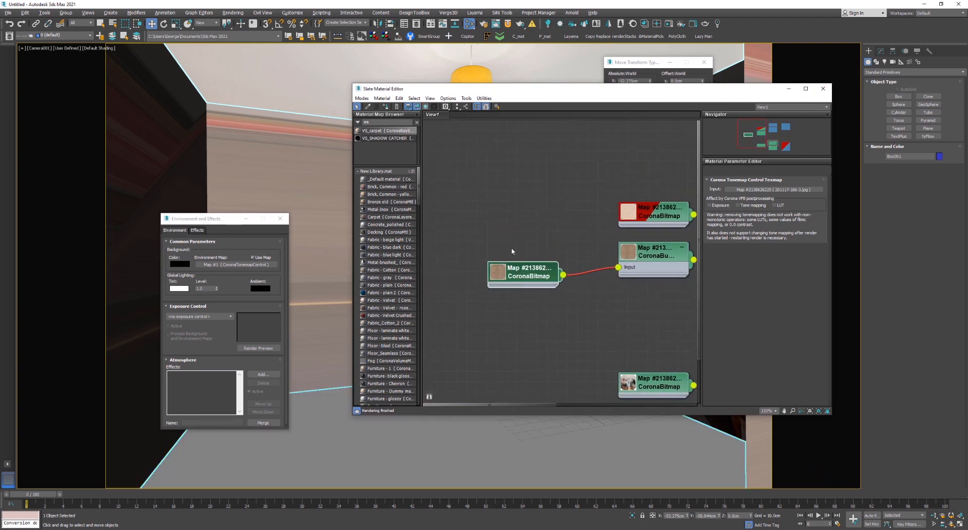
{"action": "left_click_drag", "start_coordinate": [425, 106], "coordinate": [432, 125]}
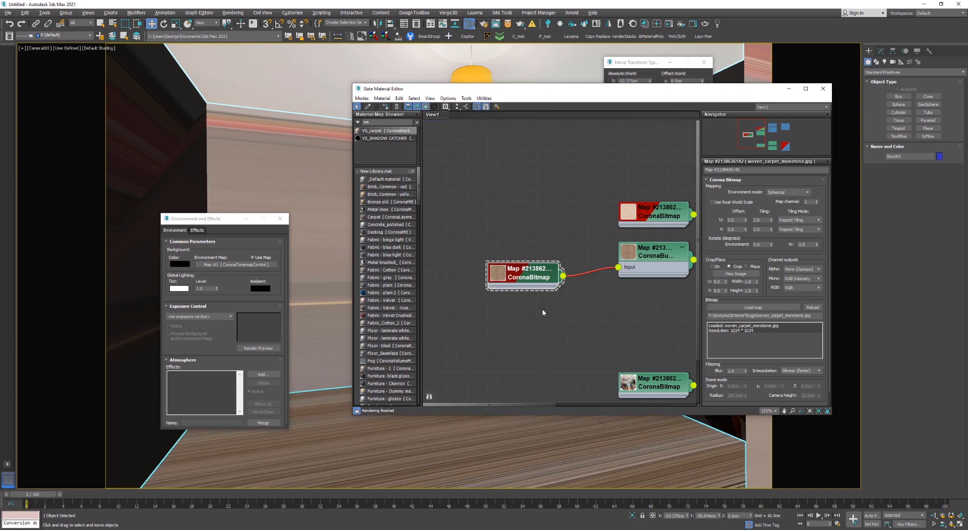
{"action": "left_click", "coordinate": [823, 88]}
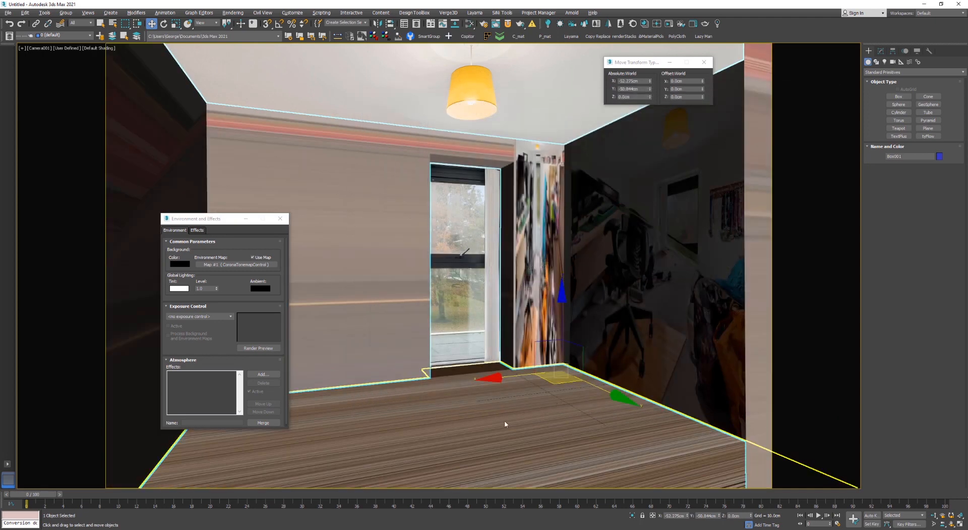
Add a UVW Map modifier to the floor object Box002
{"action": "key", "text": "F3"}
{"action": "left_click", "coordinate": [467, 369]}
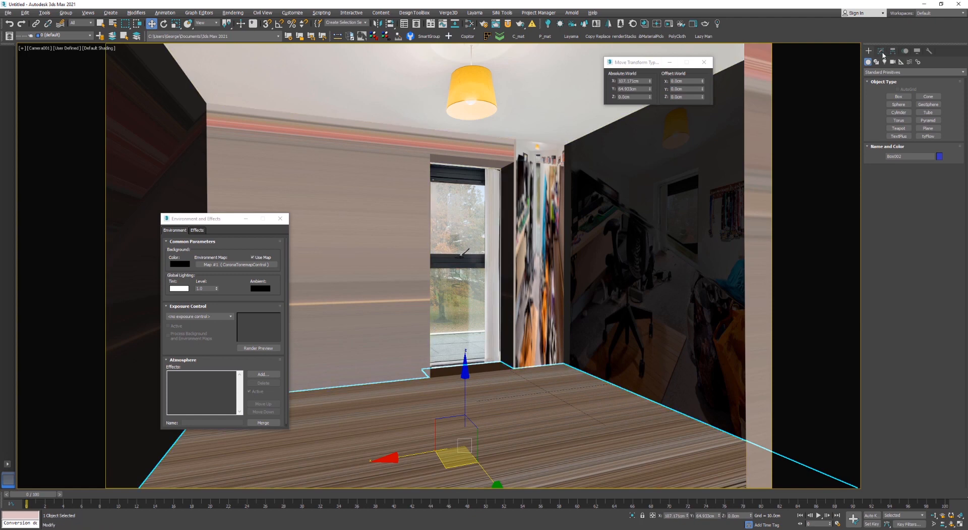
{"action": "left_click", "coordinate": [881, 52]}
{"action": "left_click", "coordinate": [885, 72]}
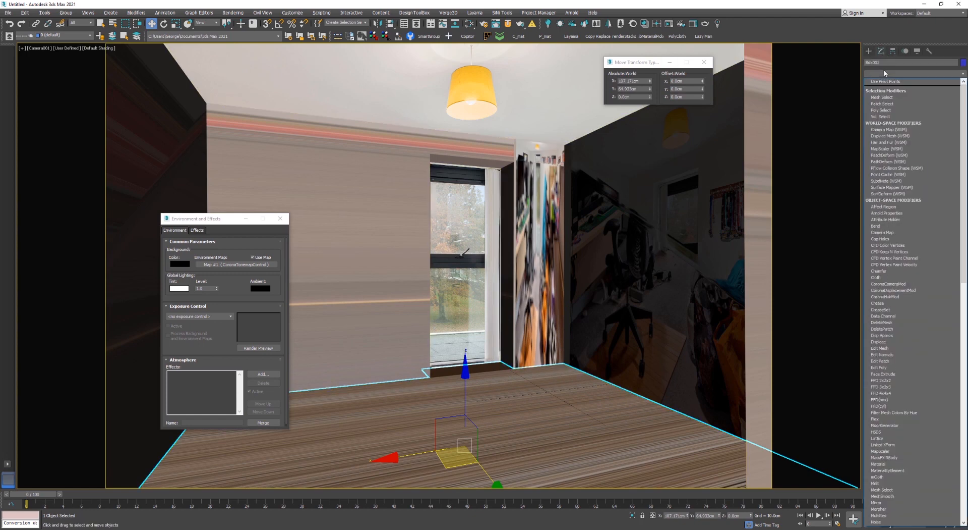
{"action": "key", "text": "u"}
{"action": "key", "text": "u"}
{"action": "key", "text": "u"}
{"action": "key", "text": "u"}
{"action": "key", "text": "u"}
{"action": "key", "text": "u"}
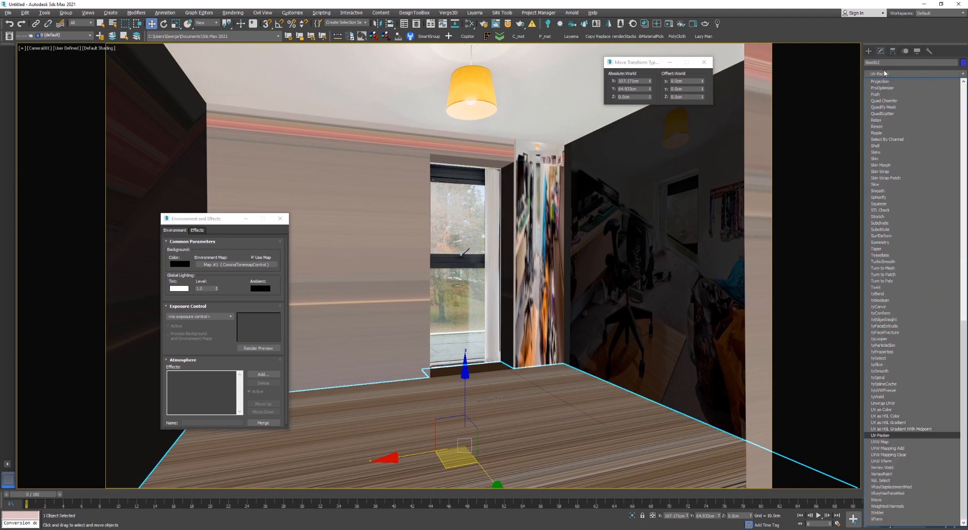
{"action": "key", "text": "u"}
{"action": "key", "text": "Return"}
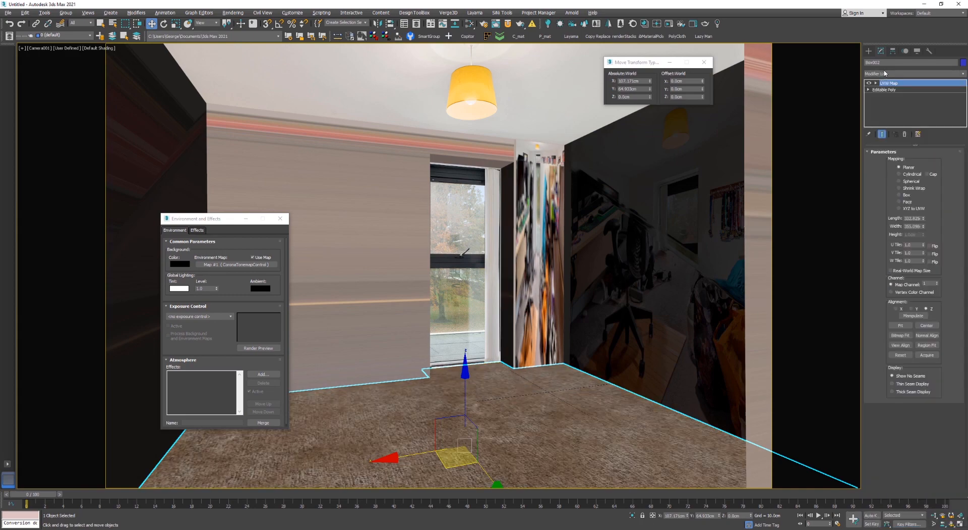
Scale the floor's UVW Map gizmo uniformly to adjust the carpet texture size, and check the floor against the room photo
{"action": "key", "text": "r"}
{"action": "left_click_drag", "start_coordinate": [487, 457], "coordinate": [496, 480]}
{"action": "left_click_drag", "start_coordinate": [457, 447], "coordinate": [457, 444]}
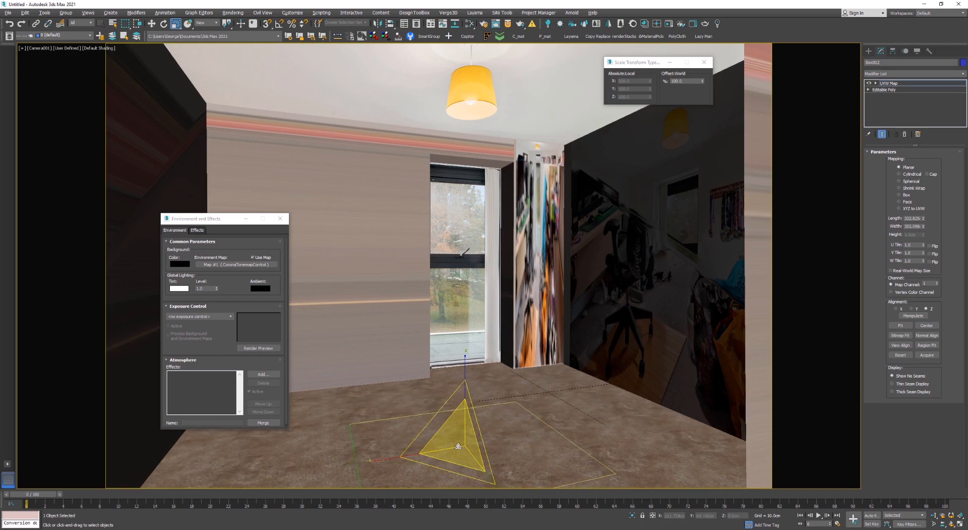
{"action": "key", "text": "F3"}
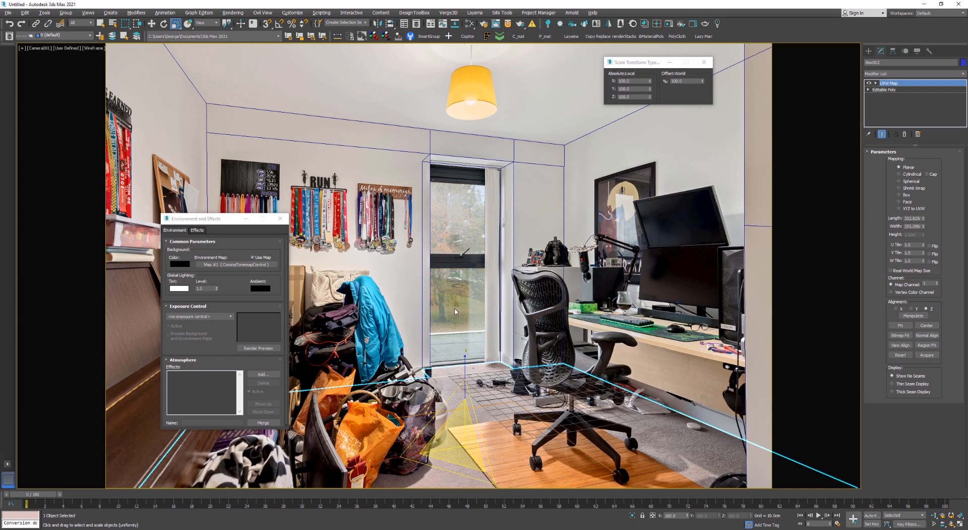
{"action": "left_click", "coordinate": [455, 312]}
{"action": "key", "text": "F3"}
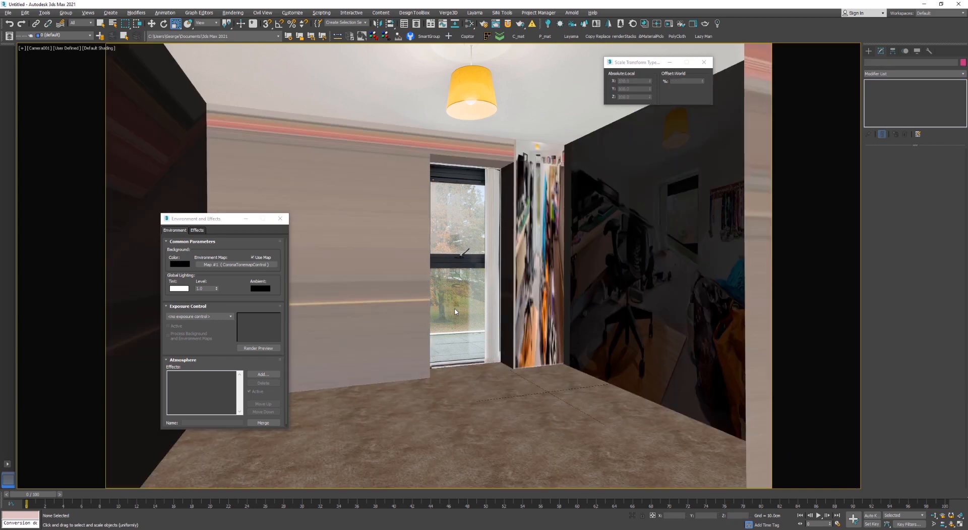
Check the carpet floor in a Corona interactive render, and close the frame buffer and the Environment and Effects window
{"action": "key", "text": "F3"}
{"action": "key", "text": "F3"}
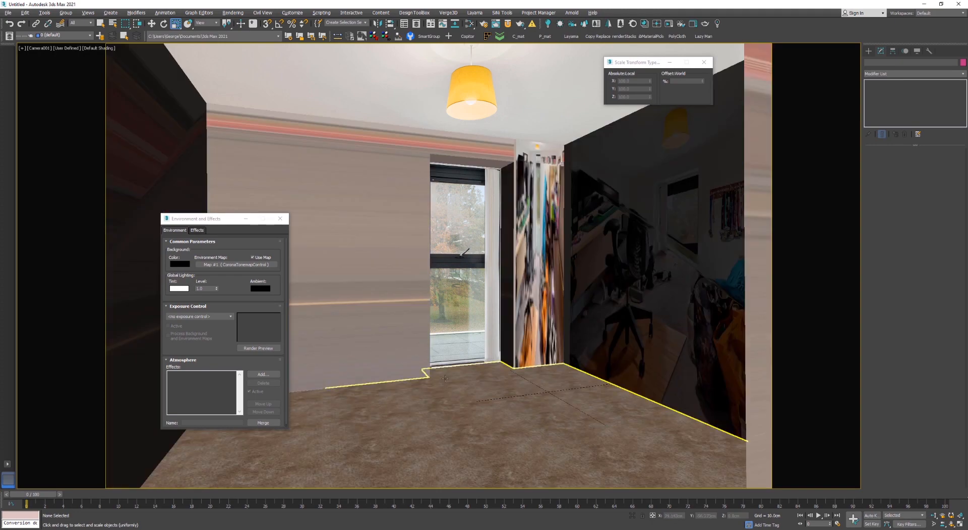
{"action": "left_click", "coordinate": [429, 258]}
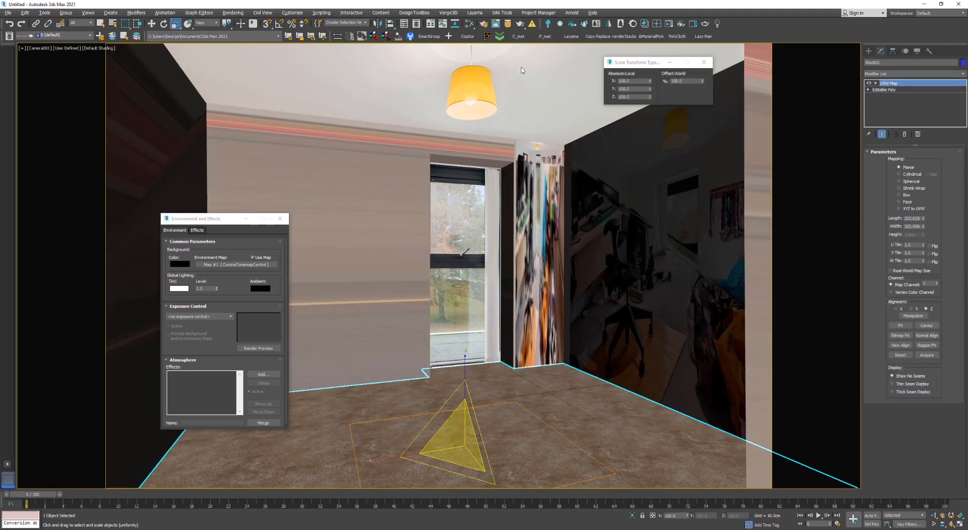
{"action": "key", "text": "w"}
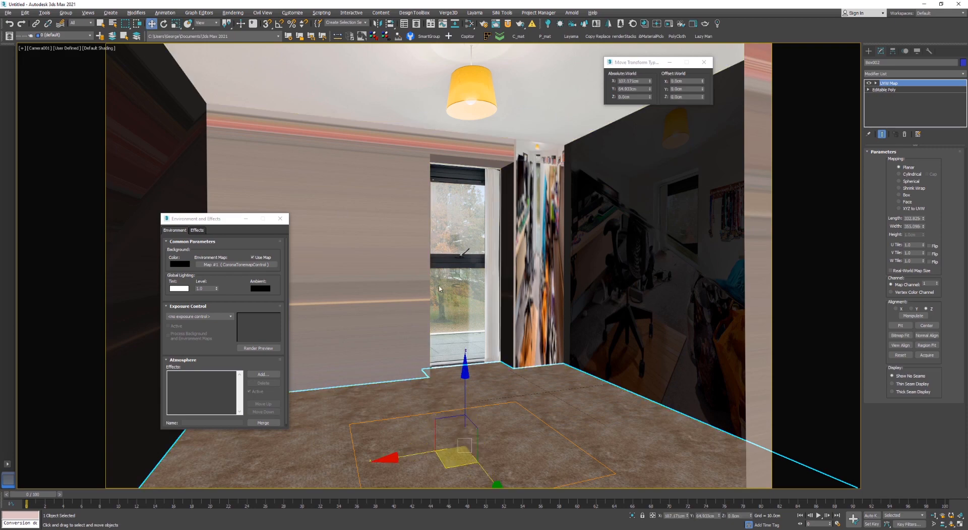
{"action": "left_click", "coordinate": [669, 24]}
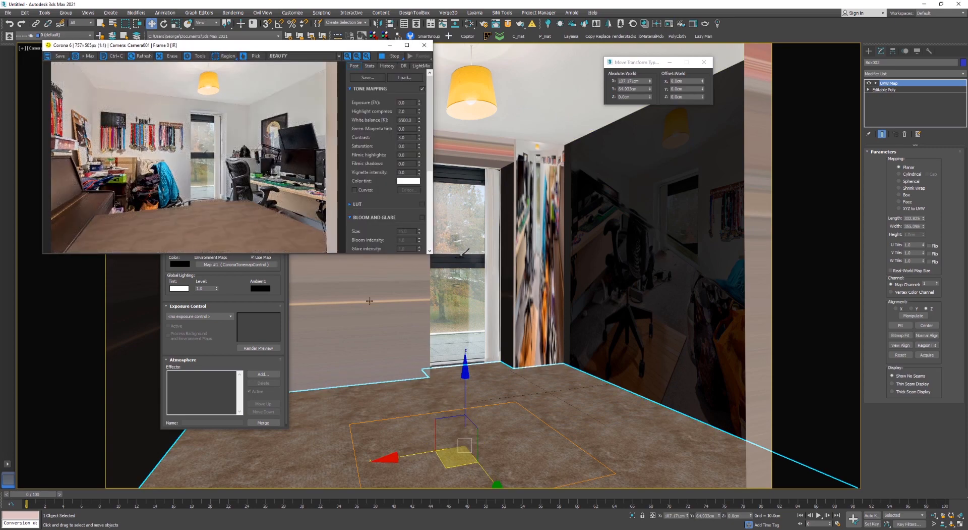
{"action": "scroll", "coordinate": [233, 233], "scroll_direction": "up", "scroll_amount": 2}
{"action": "scroll", "coordinate": [231, 221], "scroll_direction": "down", "scroll_amount": 2}
{"action": "scroll", "coordinate": [217, 230], "scroll_direction": "up", "scroll_amount": 2}
{"action": "scroll", "coordinate": [217, 230], "scroll_direction": "down", "scroll_amount": 2}
{"action": "left_click", "coordinate": [424, 44]}
{"action": "left_click", "coordinate": [279, 218]}
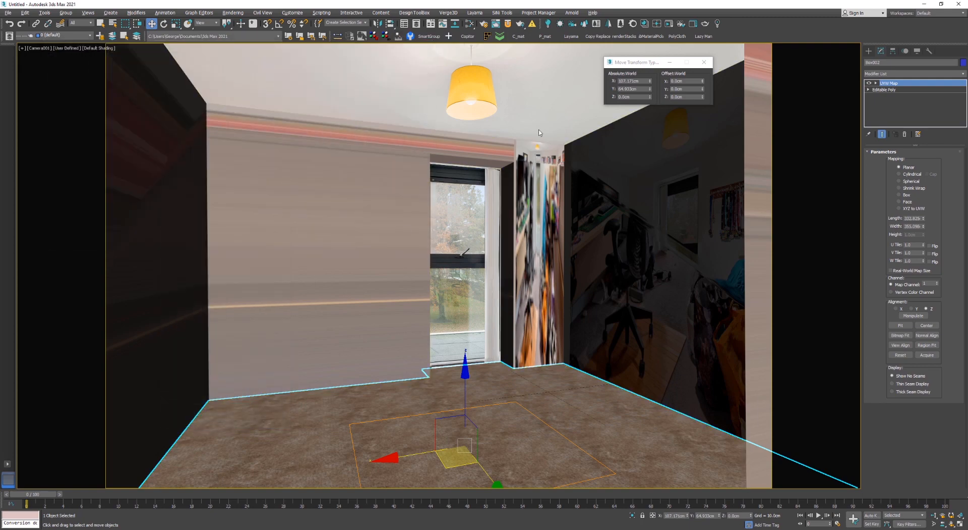
Select the room box Box001, show its Link Info settings and lock its movement on X, Y and Z
{"action": "left_click", "coordinate": [537, 111]}
{"action": "left_click", "coordinate": [485, 391]}
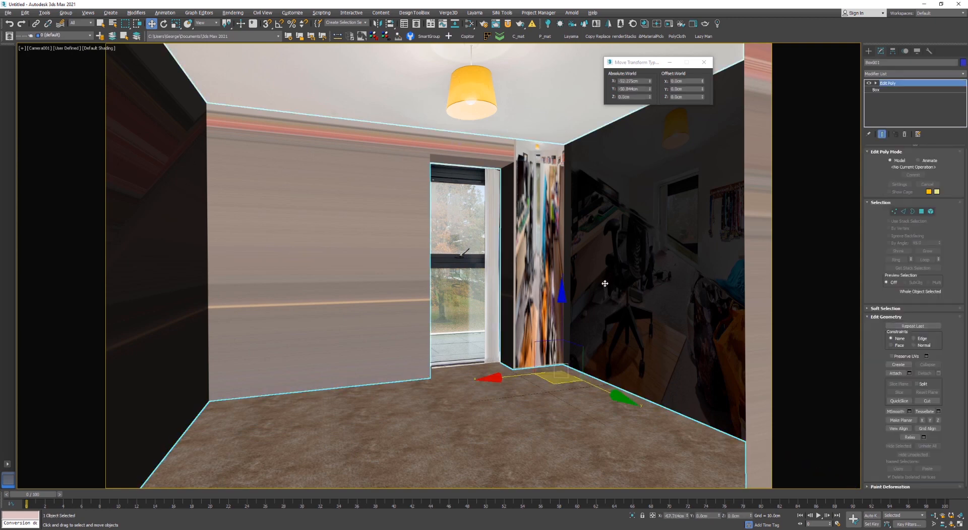
{"action": "left_click", "coordinate": [520, 218]}
{"action": "left_click", "coordinate": [512, 376]}
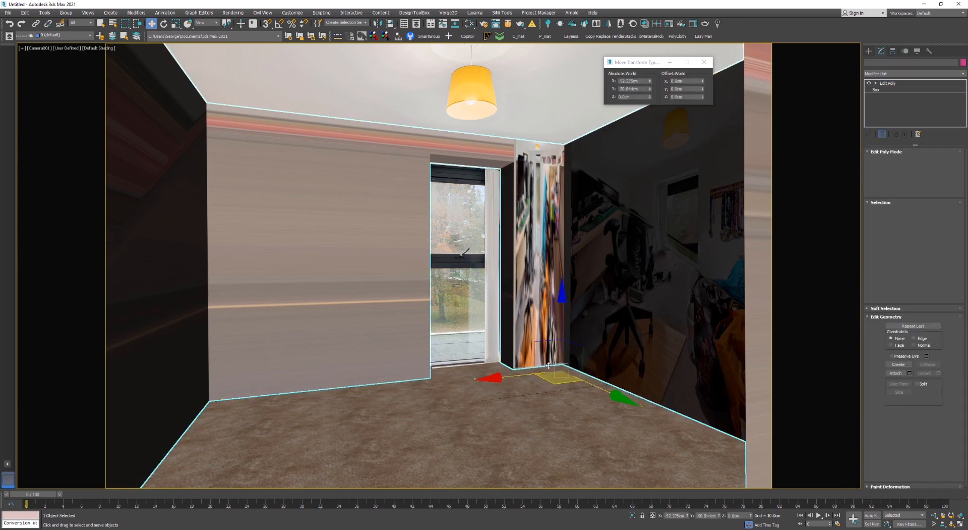
{"action": "left_click", "coordinate": [892, 51]}
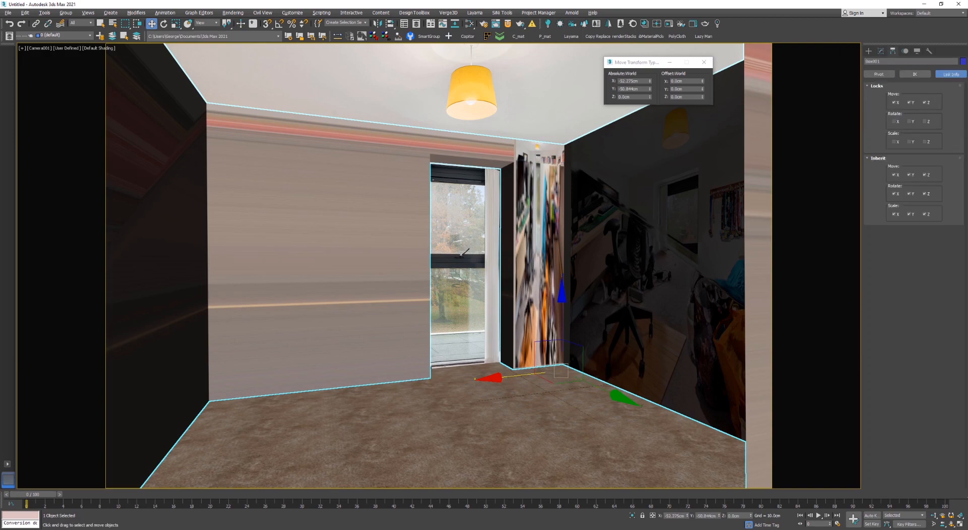
{"action": "left_click_drag", "start_coordinate": [967, 48], "coordinate": [734, 48]}
{"action": "key", "text": "e"}
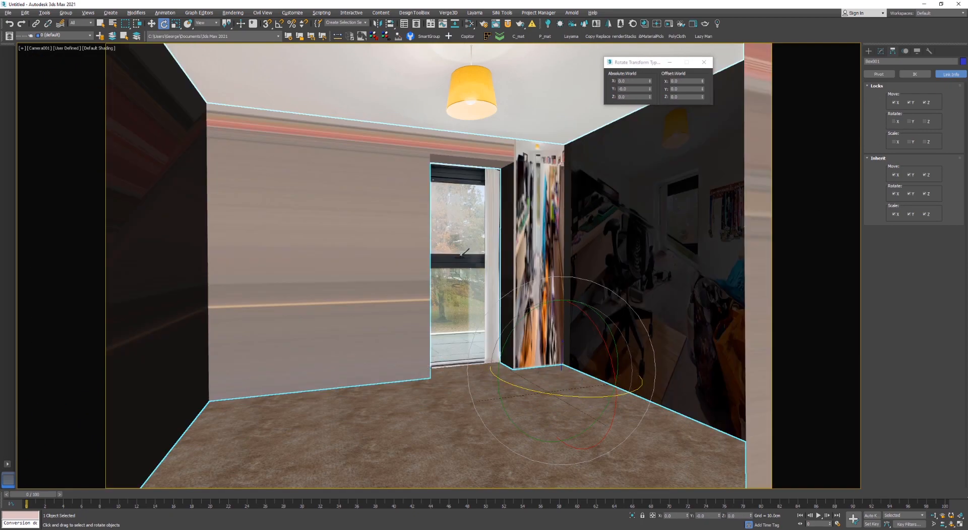
Lock the transforms of all scene objects with SiNi Ignite, test the lock by scaling the room box, and move the Ignite window aside
{"action": "key", "text": "ctrl+a"}
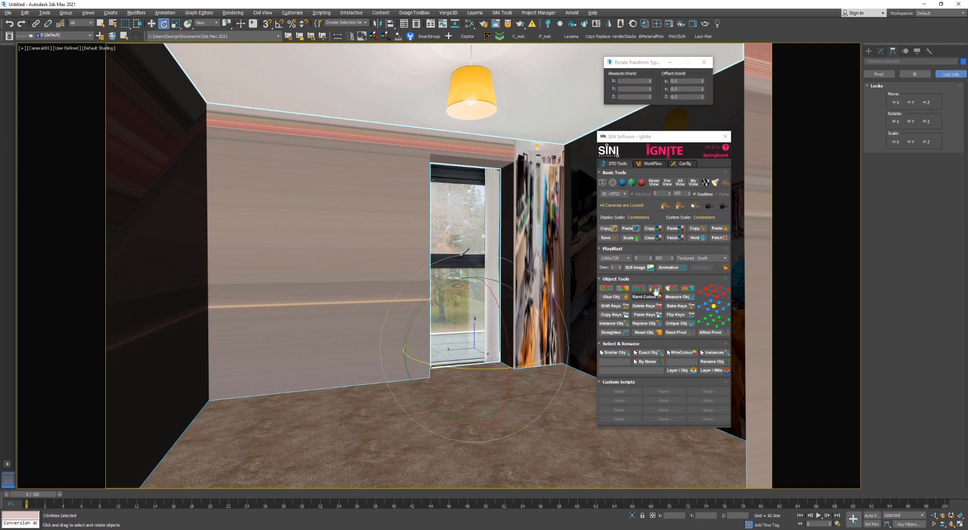
{"action": "left_click", "coordinate": [909, 83]}
{"action": "left_click", "coordinate": [513, 147]}
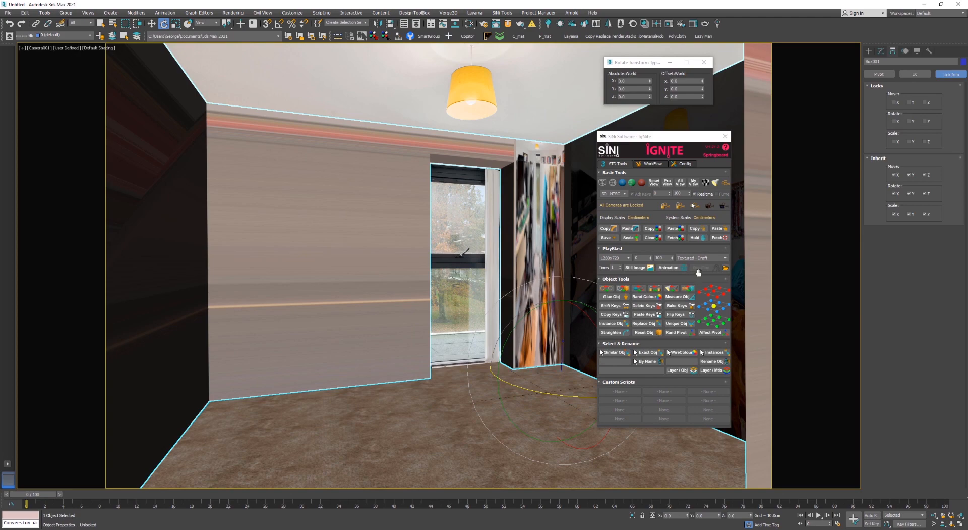
{"action": "left_click", "coordinate": [492, 271]}
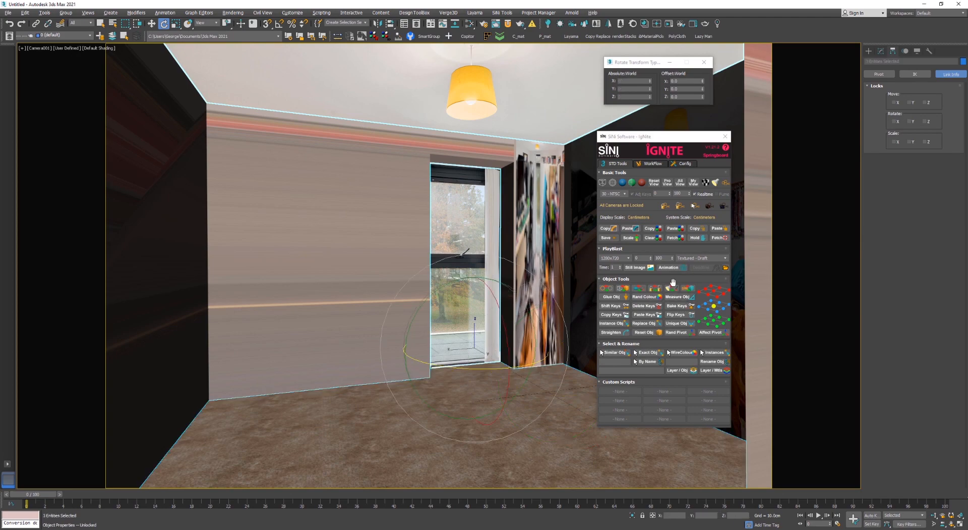
{"action": "key", "text": "w"}
{"action": "left_click", "coordinate": [514, 132]}
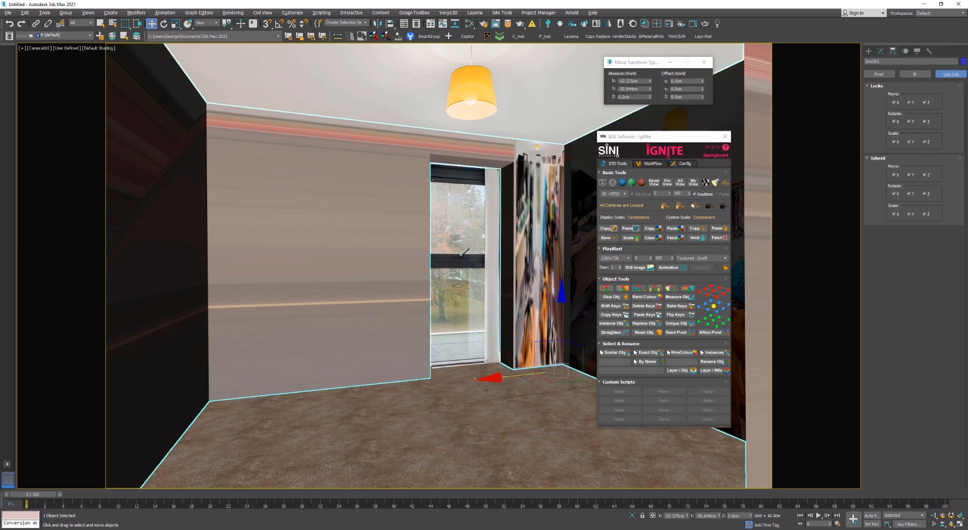
{"action": "key", "text": "r"}
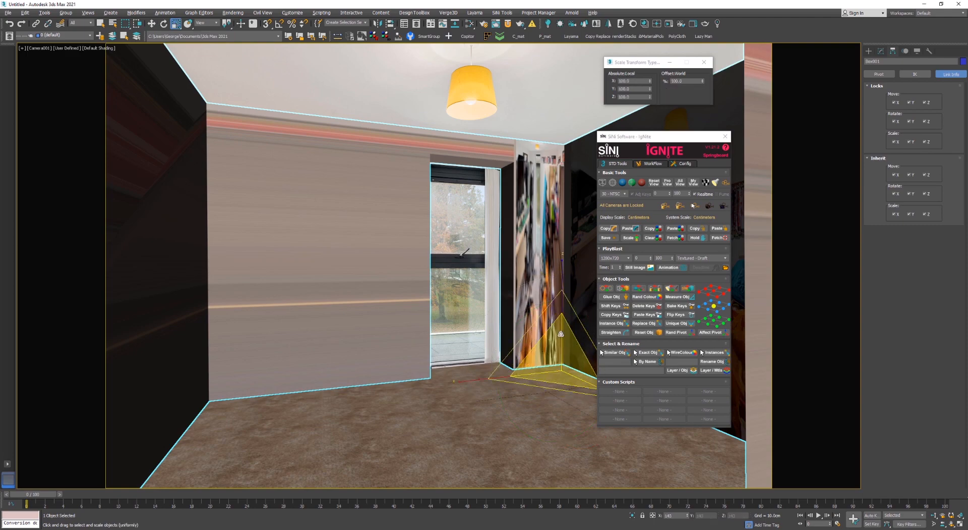
{"action": "left_click_drag", "start_coordinate": [560, 333], "coordinate": [561, 338]}
{"action": "left_click_drag", "start_coordinate": [650, 137], "coordinate": [967, 147]}
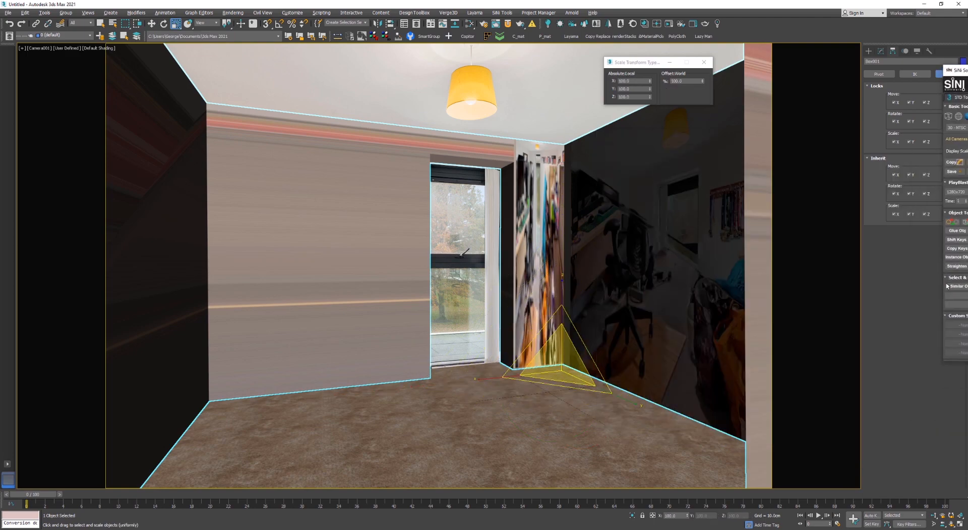
Create a Rectangle-shaped CoronaLight with AutoGrid and vertex snapping across the window opening from corner to corner, and return to the camera view
{"action": "left_click", "coordinate": [474, 204]}
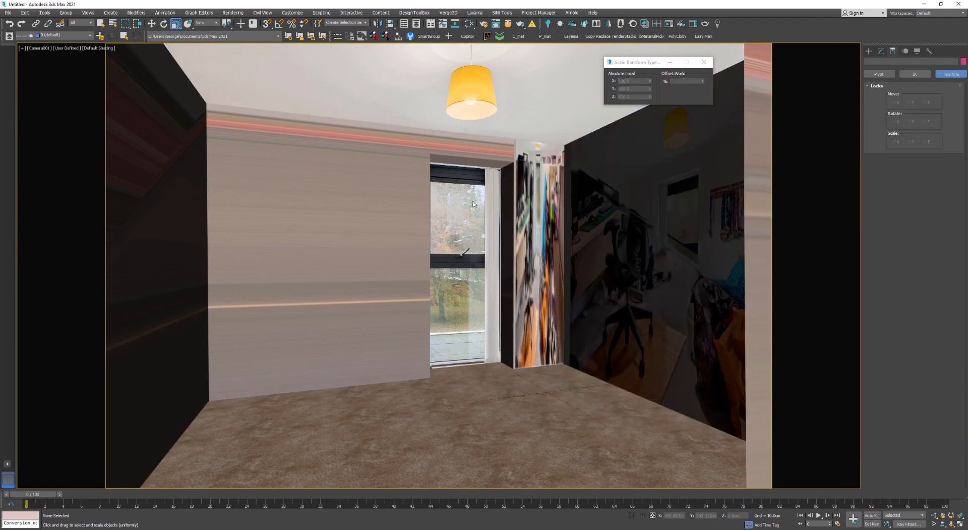
{"action": "key", "text": "p"}
{"action": "scroll", "coordinate": [433, 267], "scroll_direction": "down", "scroll_amount": 3}
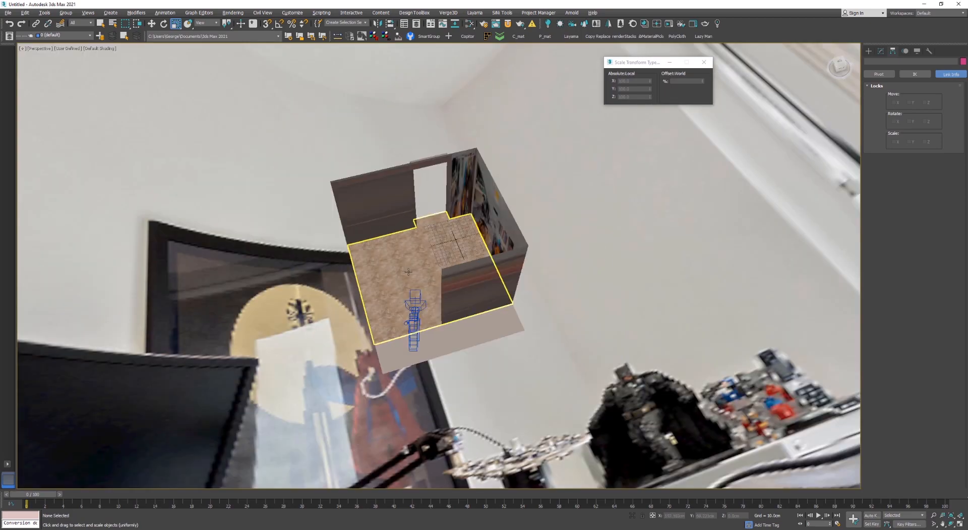
{"action": "middle_click_drag", "start_coordinate": [426, 267], "coordinate": [456, 272]}
{"action": "scroll", "coordinate": [440, 272], "scroll_direction": "up", "scroll_amount": 5}
{"action": "scroll", "coordinate": [474, 275], "scroll_direction": "down", "scroll_amount": 1}
{"action": "left_click", "coordinate": [548, 23]}
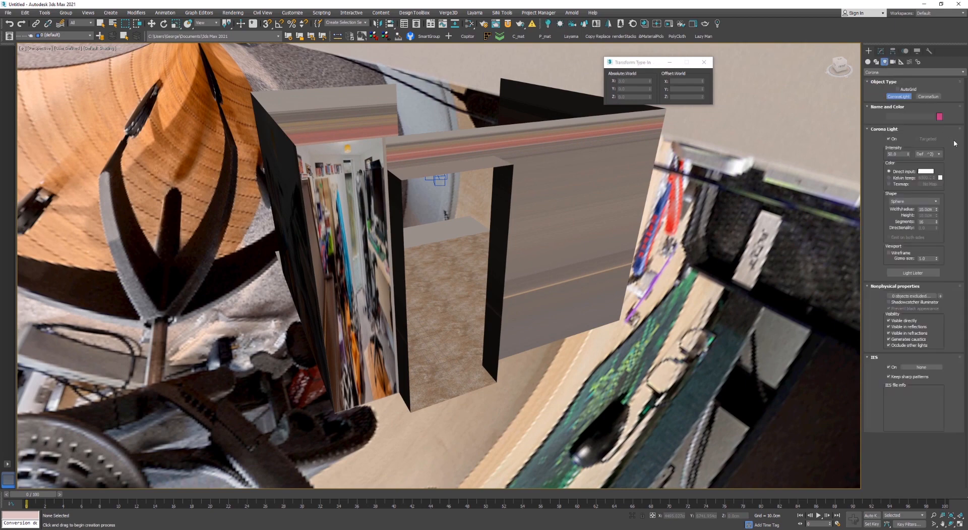
{"action": "left_click", "coordinate": [897, 202]}
{"action": "left_click", "coordinate": [905, 216]}
{"action": "key", "text": "s"}
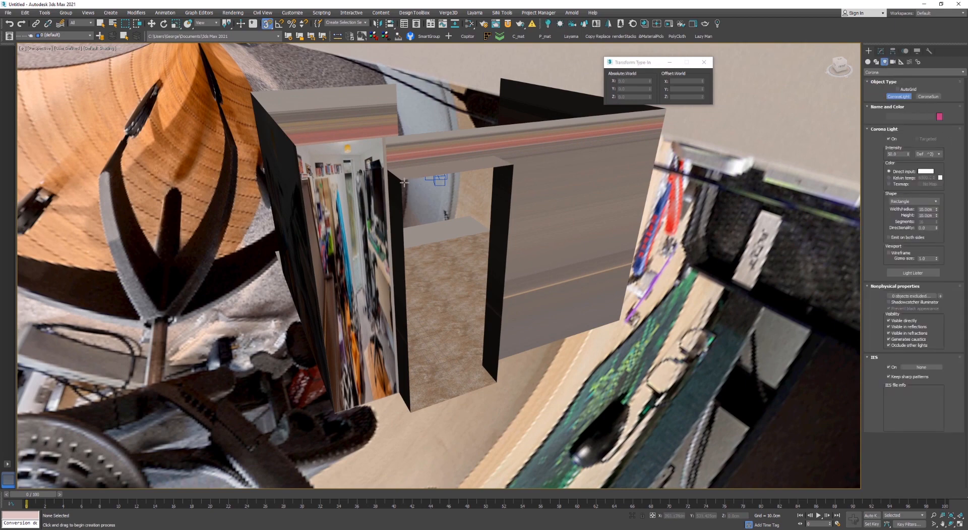
{"action": "left_click", "coordinate": [906, 90]}
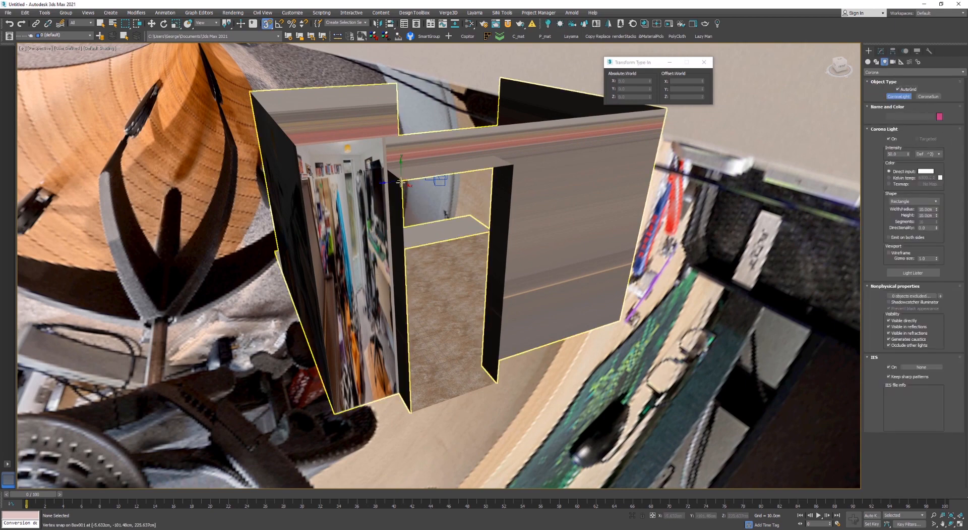
{"action": "left_click_drag", "start_coordinate": [401, 177], "coordinate": [498, 383]}
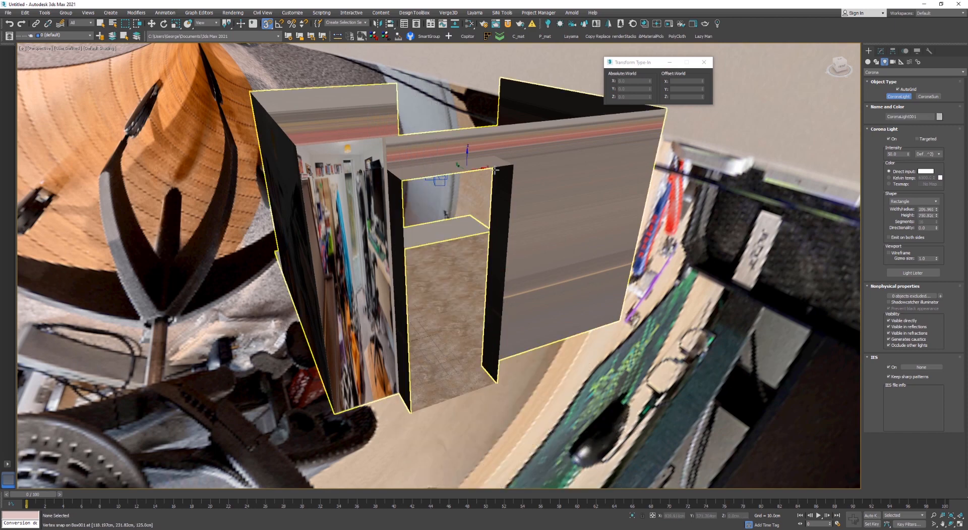
{"action": "left_click_drag", "start_coordinate": [514, 165], "coordinate": [415, 398]}
{"action": "key", "text": "r"}
{"action": "key", "text": "c"}
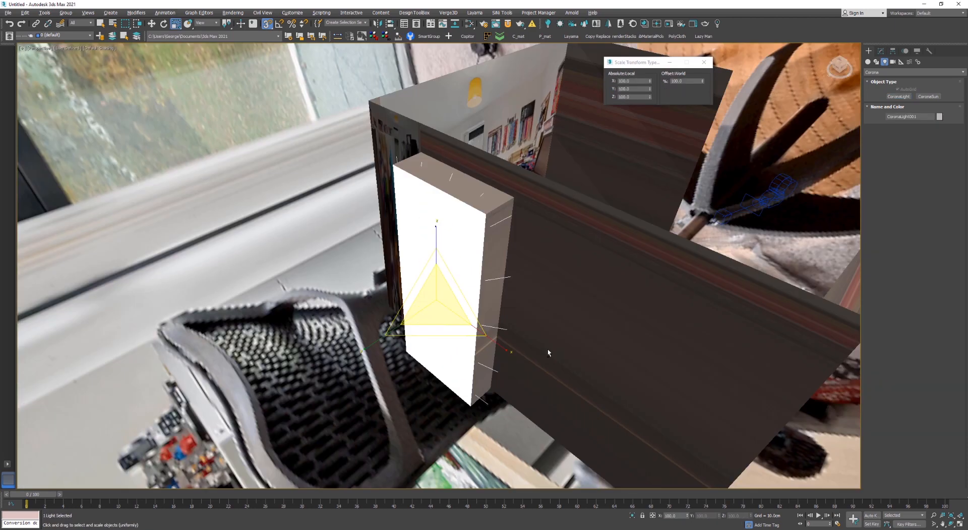
Try the Disk shape on the window light, compare it with the room photo in wireframe, and restore the Rectangle shape
{"action": "key", "text": "F3"}
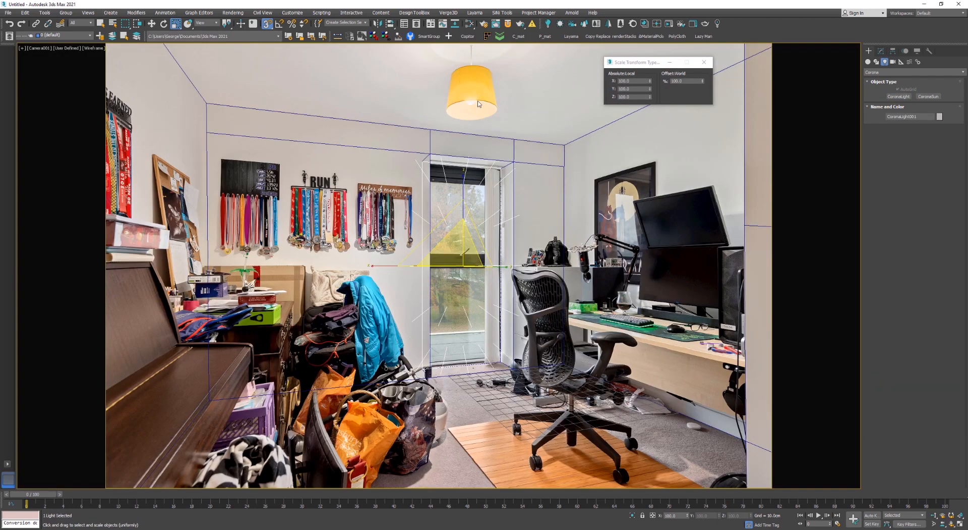
{"action": "key", "text": "F3"}
{"action": "left_click", "coordinate": [881, 51]}
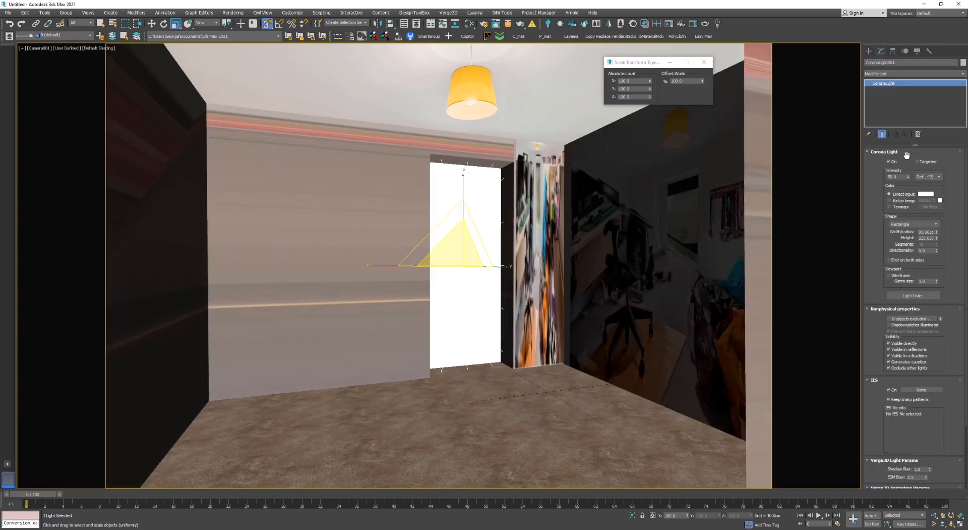
{"action": "left_click", "coordinate": [913, 223]}
{"action": "left_click", "coordinate": [900, 234]}
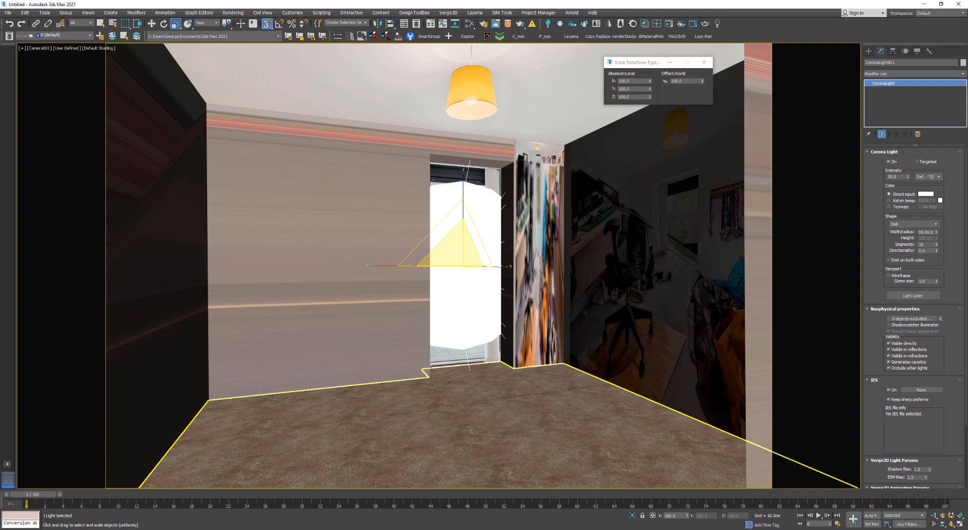
{"action": "key", "text": "F3"}
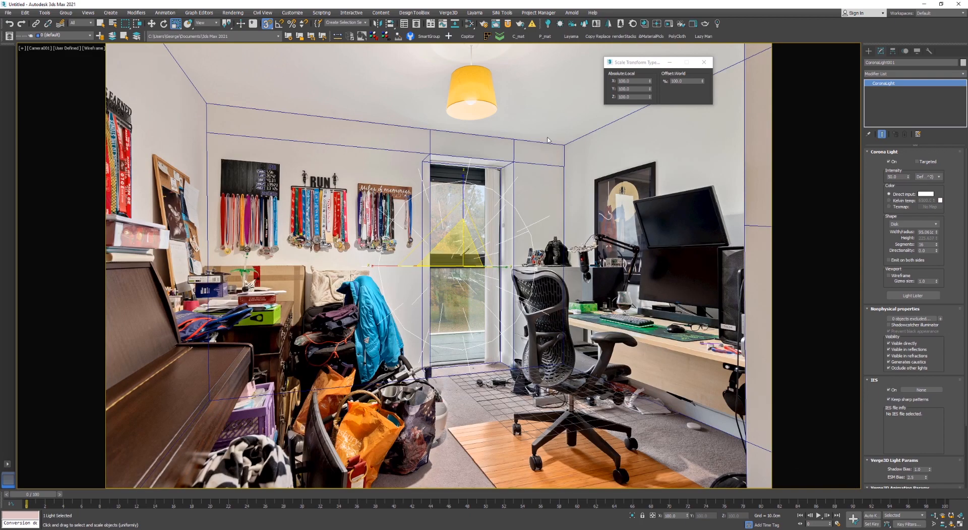
{"action": "left_click", "coordinate": [913, 224]}
{"action": "left_click", "coordinate": [900, 229]}
{"action": "left_click", "coordinate": [582, 99]}
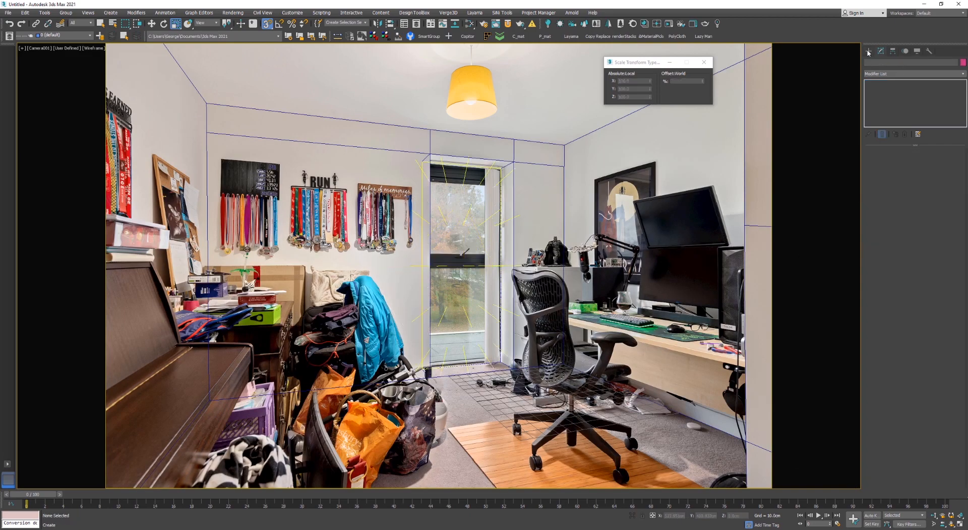
Create a small Disk-shaped CoronaLight on the floor and raise it to ceiling height by snapping to the room box's upper corner
{"action": "left_click", "coordinate": [868, 51]}
{"action": "left_click", "coordinate": [898, 96]}
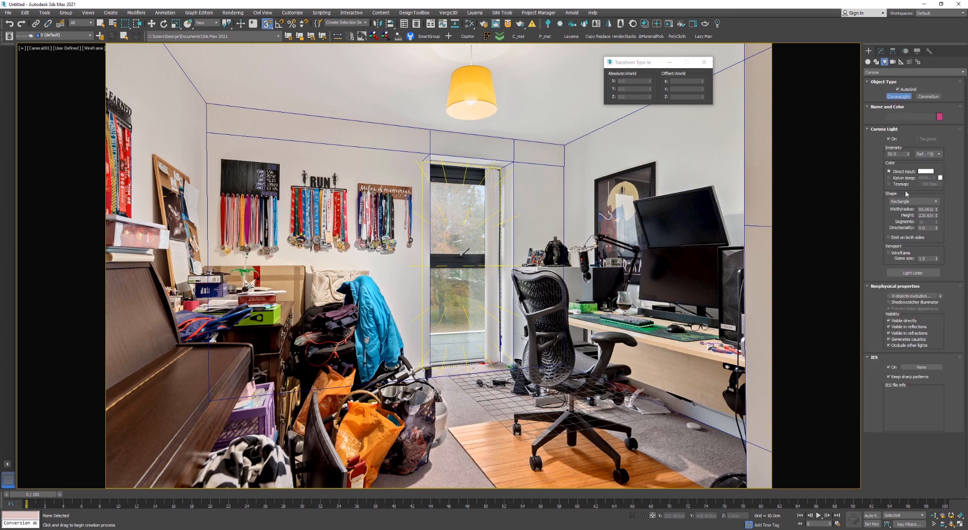
{"action": "left_click", "coordinate": [913, 201]}
{"action": "left_click", "coordinate": [902, 219]}
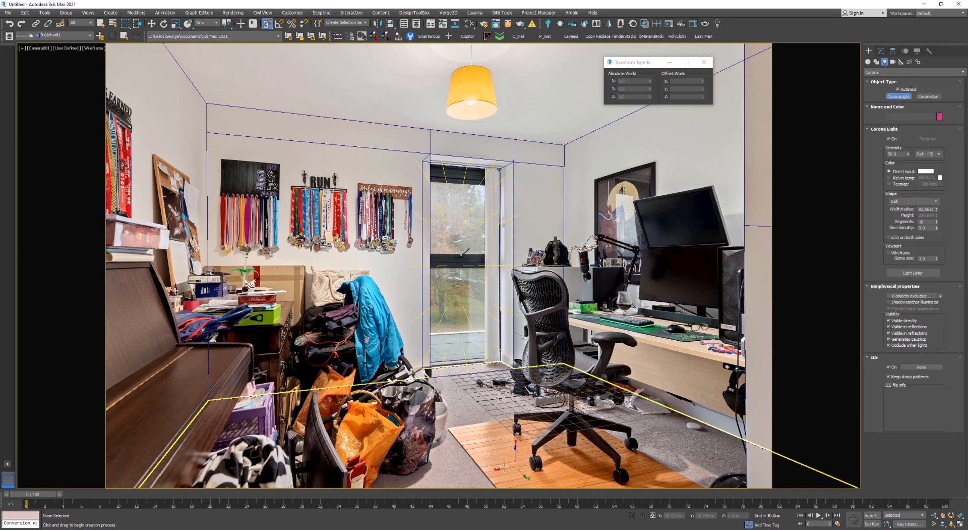
{"action": "left_click_drag", "start_coordinate": [473, 470], "coordinate": [490, 478]}
{"action": "key", "text": "r"}
{"action": "key", "text": "w"}
{"action": "left_click_drag", "start_coordinate": [473, 426], "coordinate": [564, 145]}
{"action": "key", "text": "s"}
{"action": "key", "text": "u"}
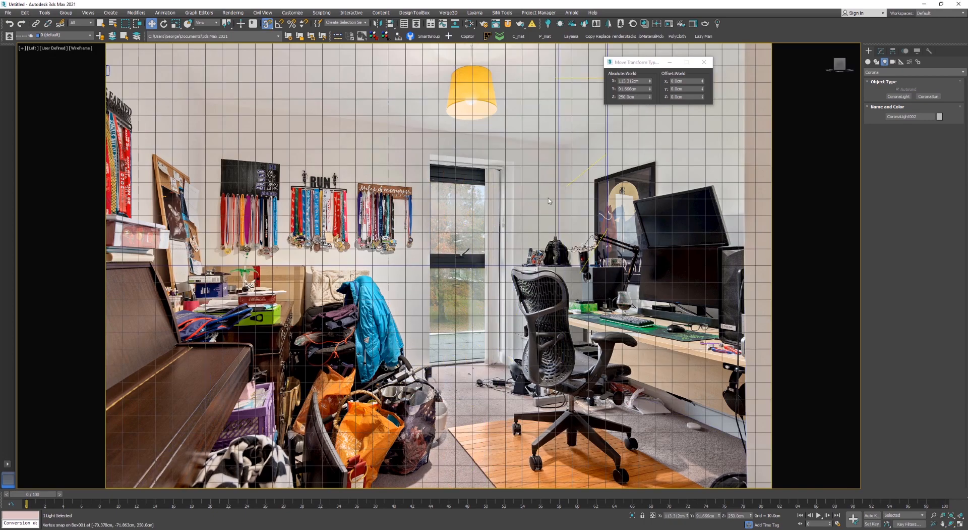
{"action": "scroll", "coordinate": [485, 162], "scroll_direction": "up", "scroll_amount": 4}
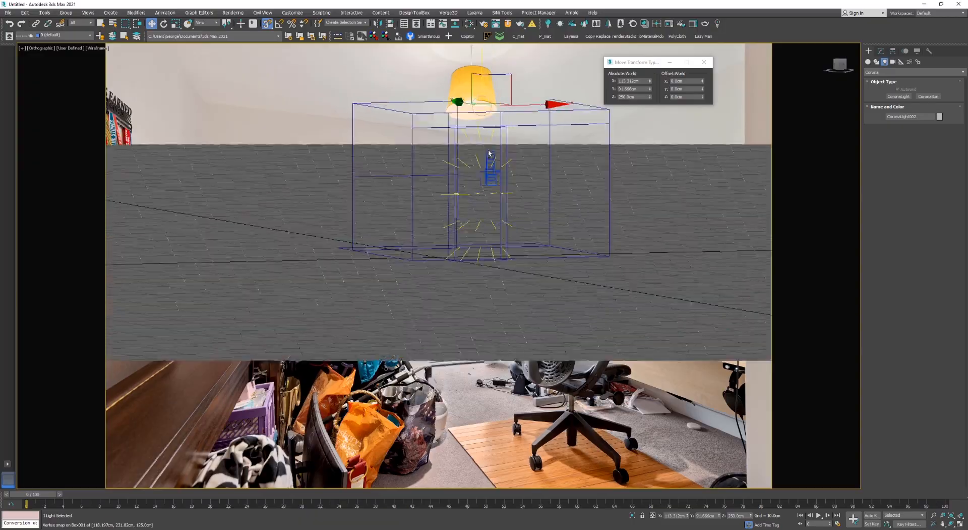
{"action": "middle_click_drag", "start_coordinate": [488, 153], "coordinate": [474, 187], "text": "alt"}
{"action": "scroll", "coordinate": [474, 187], "scroll_direction": "down", "scroll_amount": 4}
{"action": "middle_click_drag", "start_coordinate": [495, 137], "coordinate": [498, 144], "text": "alt"}
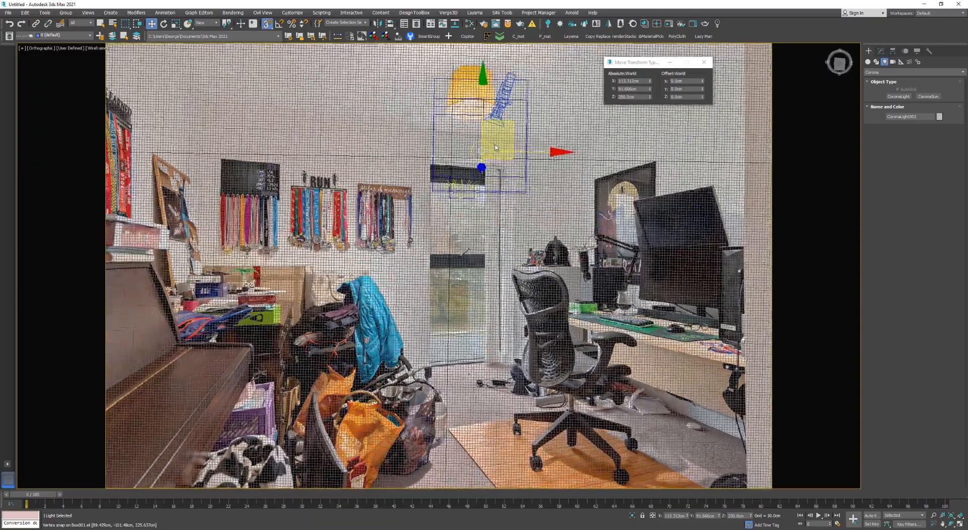
{"action": "key", "text": "t"}
{"action": "key", "text": "z"}
{"action": "key", "text": "c"}
{"action": "key", "text": "F3"}
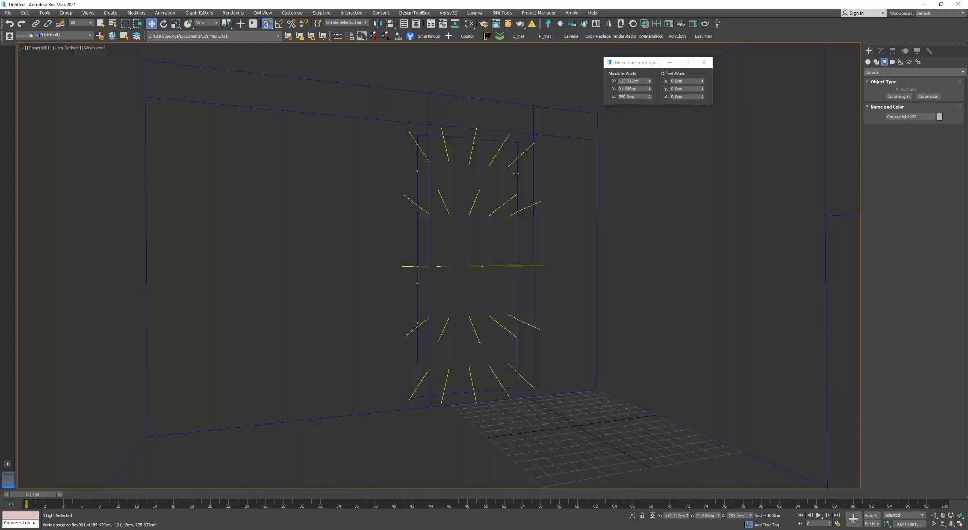
Switch to the four-viewport layout and set the orthographic viewport to the Camera001 view
{"action": "key", "text": "alt+w"}
{"action": "key", "text": "shift+f"}
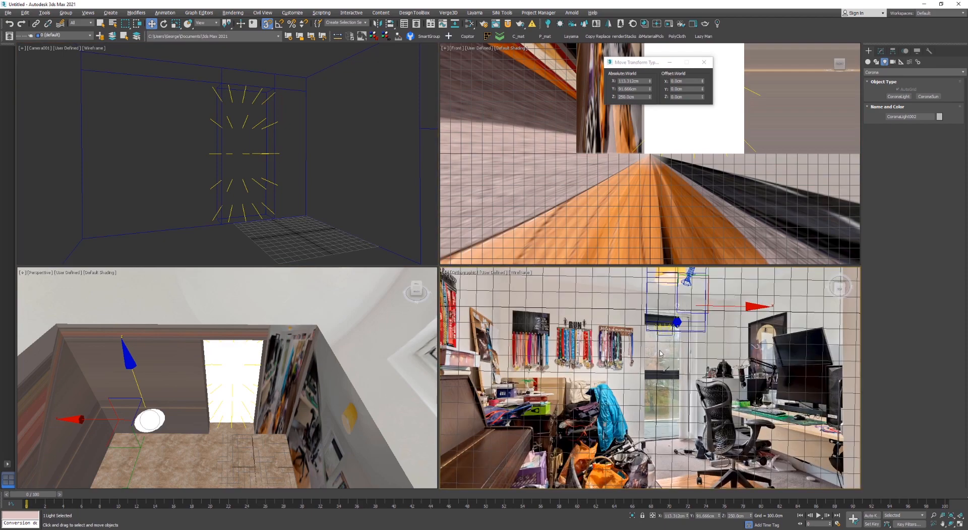
{"action": "key", "text": "shift+f"}
{"action": "key", "text": "alt+w"}
{"action": "key", "text": "alt+w"}
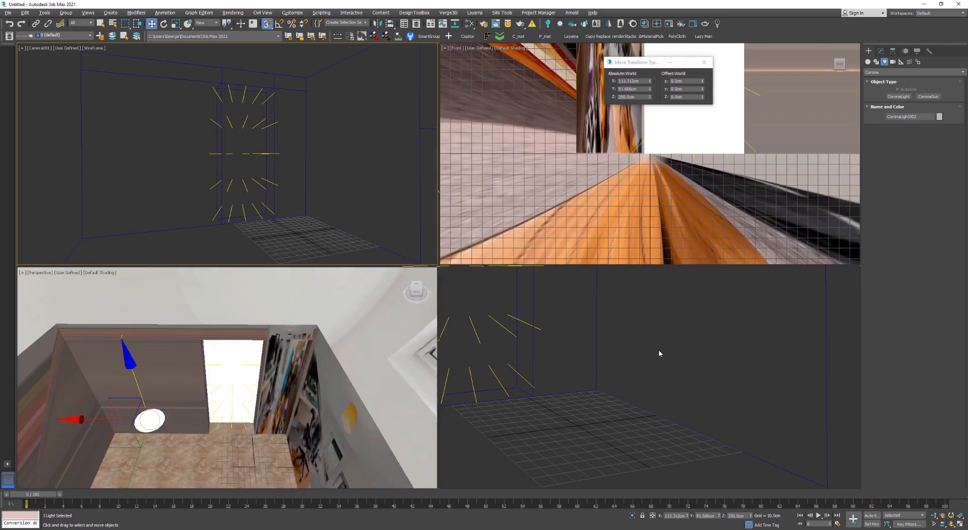
{"action": "left_click", "coordinate": [660, 353]}
{"action": "key", "text": "c"}
{"action": "key", "text": "alt+w"}
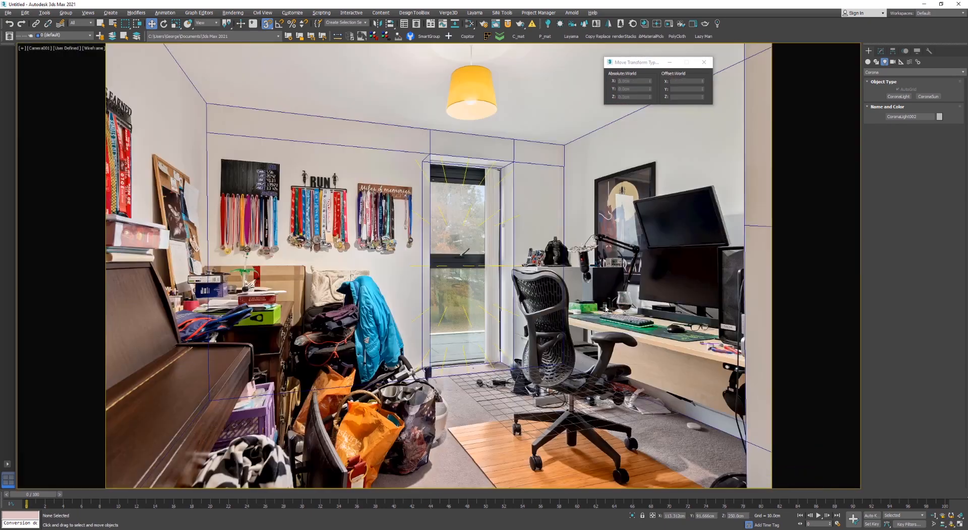
{"action": "key", "text": "alt+w"}
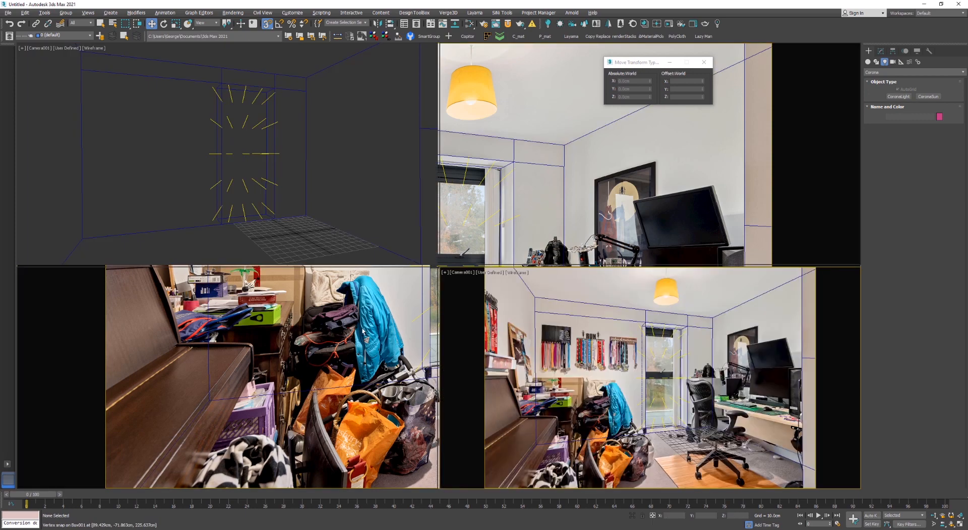
Show a wireframe top view in the perspective viewport and move the disk light to about X 90 cm, Y 39 cm
{"action": "scroll", "coordinate": [300, 354], "scroll_direction": "down", "scroll_amount": 6}
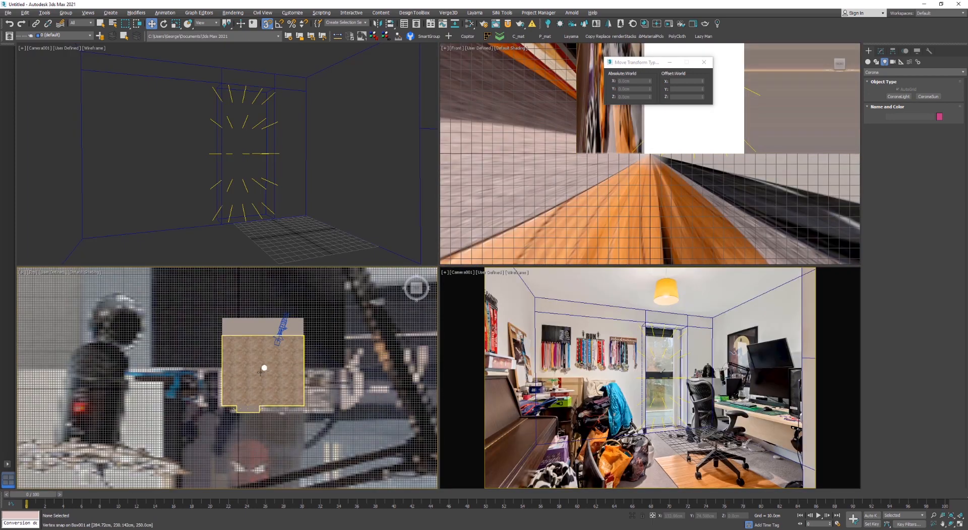
{"action": "key", "text": "F3"}
{"action": "left_click", "coordinate": [264, 367]}
{"action": "mouse_move", "coordinate": [292, 337]}
{"action": "left_mouse_down"}
{"action": "mouse_move", "coordinate": [323, 327]}
{"action": "mouse_move", "coordinate": [257, 375]}
{"action": "mouse_move", "coordinate": [285, 349]}
{"action": "left_mouse_up"}
Lower the disk light below the ceiling in the front view to a height of about 189 cm
{"action": "key", "text": "f"}
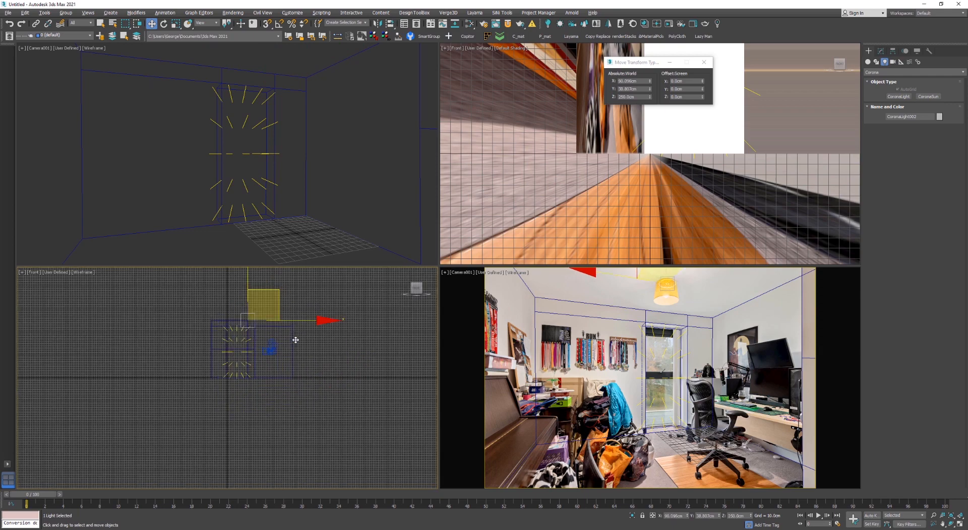
{"action": "key", "text": "alt+w"}
{"action": "scroll", "coordinate": [318, 255], "scroll_direction": "down", "scroll_amount": 5}
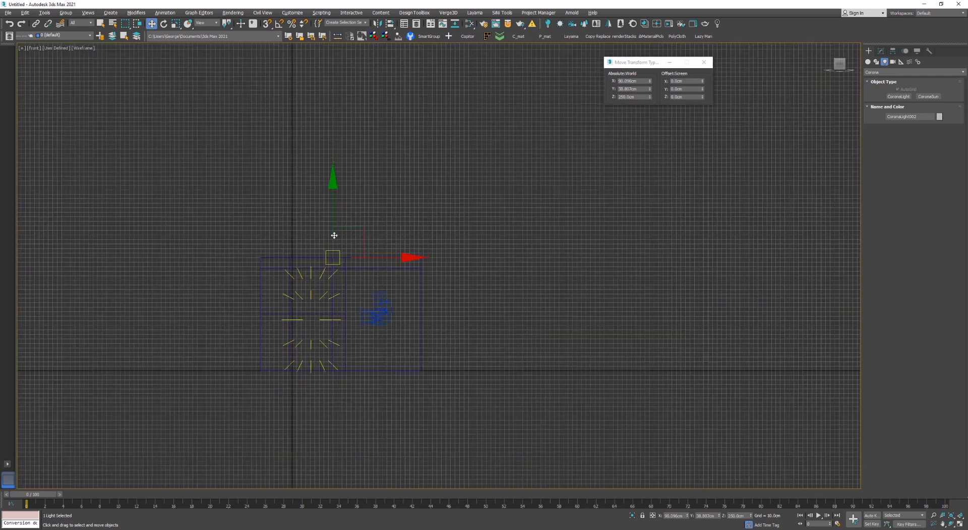
{"action": "left_click_drag", "start_coordinate": [336, 194], "coordinate": [338, 209]}
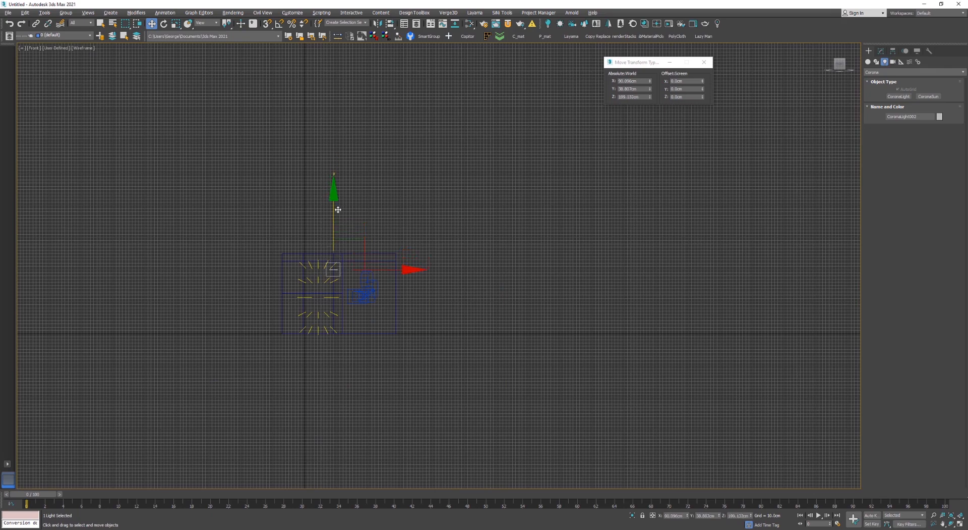
{"action": "key", "text": "alt+w"}
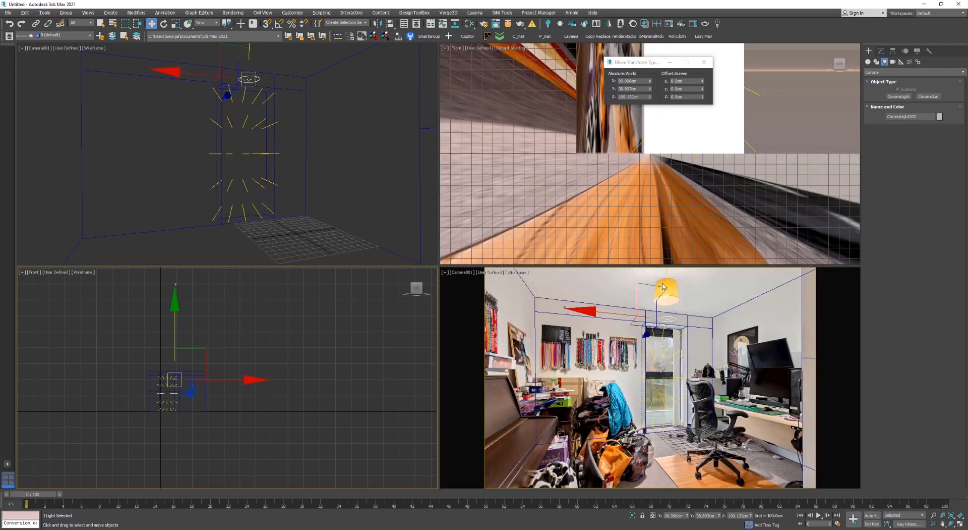
Raise the disk light using the camera and front views to a height of about 220 cm
{"action": "right_click", "coordinate": [664, 286]}
{"action": "left_click_drag", "start_coordinate": [670, 271], "coordinate": [672, 253]}
{"action": "scroll", "coordinate": [170, 377], "scroll_direction": "up", "scroll_amount": 3}
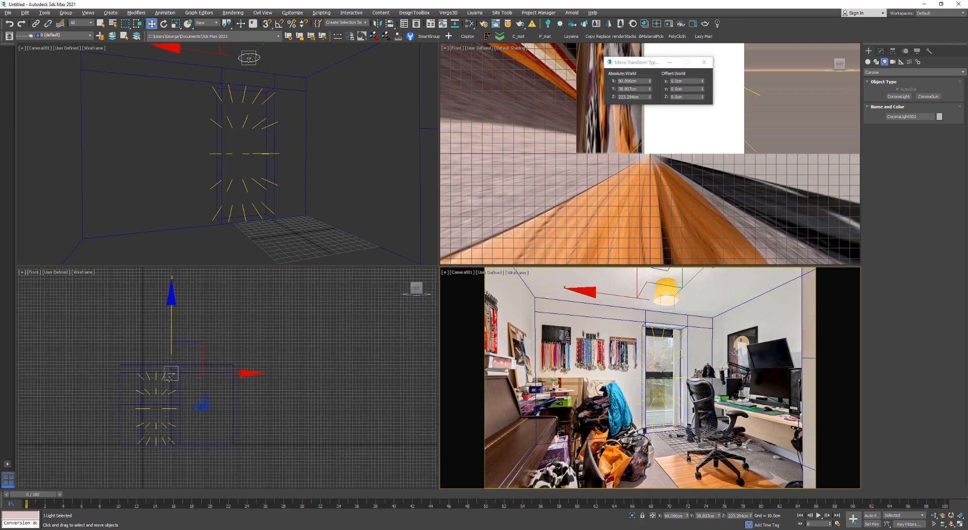
{"action": "scroll", "coordinate": [170, 377], "scroll_direction": "up", "scroll_amount": 6}
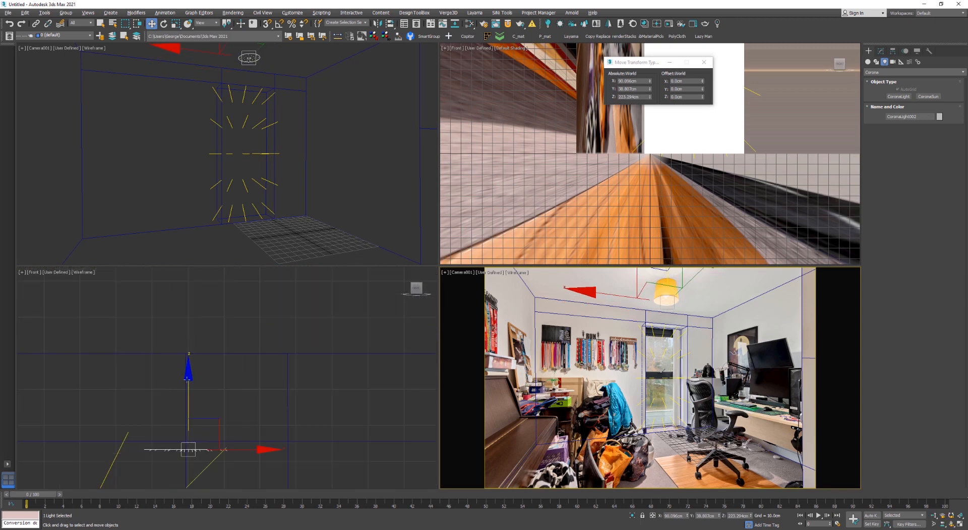
{"action": "right_click", "coordinate": [190, 392]}
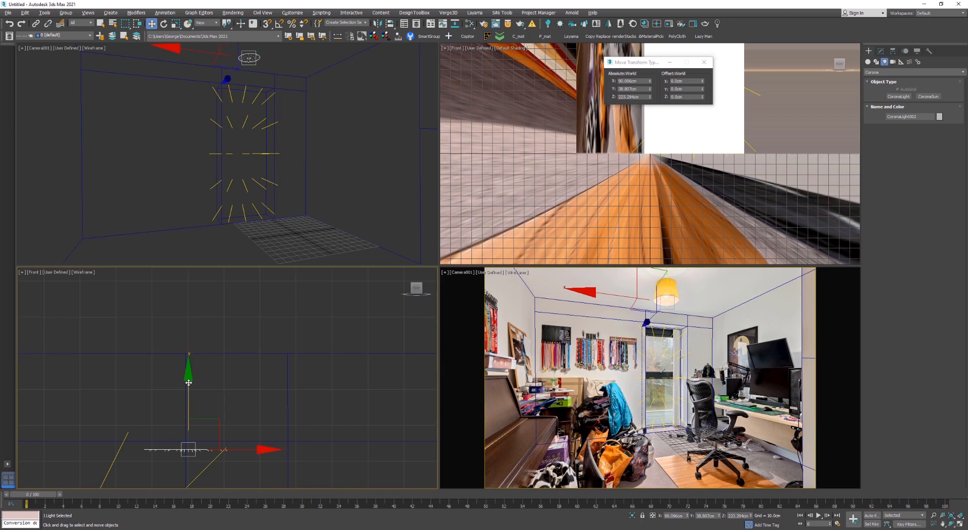
{"action": "left_click_drag", "start_coordinate": [188, 388], "coordinate": [188, 399]}
Move the disk light across the room in the top view to line it up with the lampshade in the photo
{"action": "key", "text": "t"}
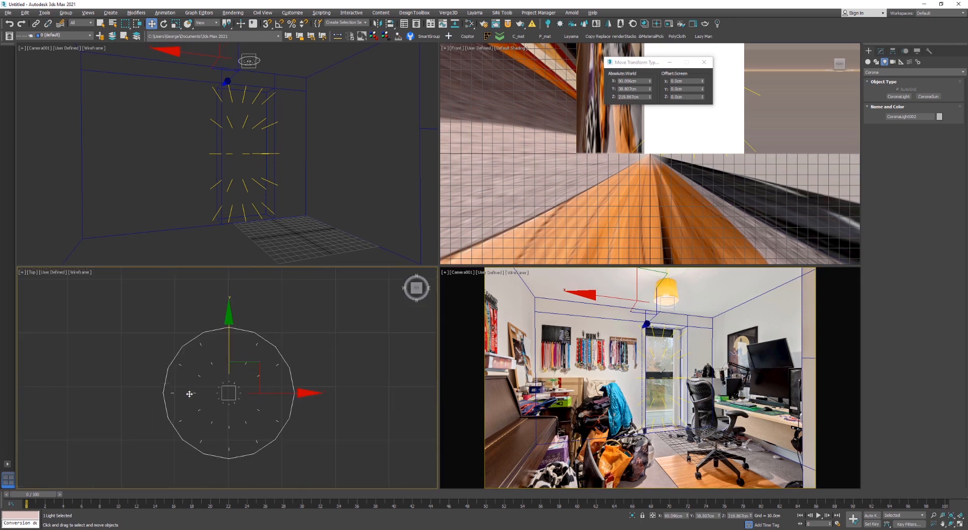
{"action": "scroll", "coordinate": [229, 390], "scroll_direction": "up", "scroll_amount": 3}
{"action": "scroll", "coordinate": [229, 389], "scroll_direction": "up", "scroll_amount": 2}
{"action": "scroll", "coordinate": [268, 383], "scroll_direction": "down", "scroll_amount": 2}
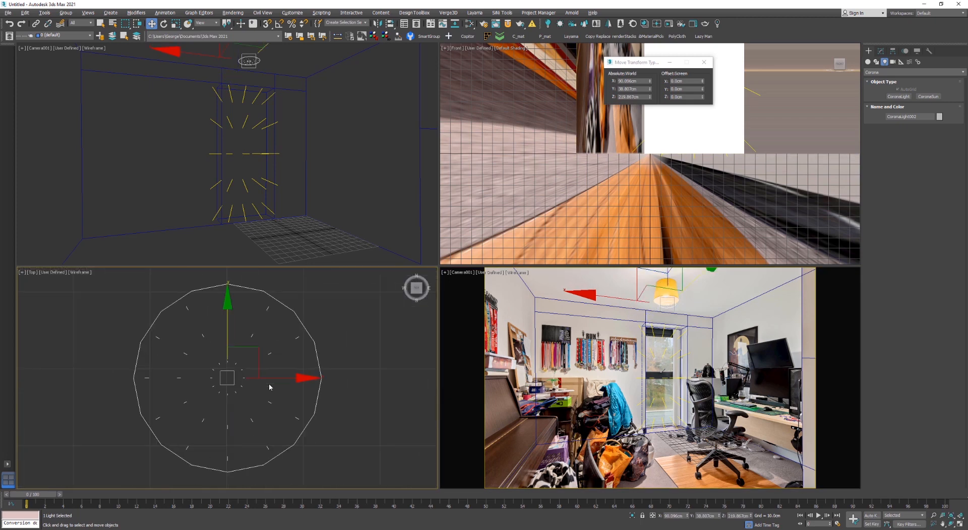
{"action": "key", "text": "alt+w"}
{"action": "scroll", "coordinate": [269, 383], "scroll_direction": "down", "scroll_amount": 8}
{"action": "middle_click_drag", "start_coordinate": [269, 383], "coordinate": [351, 313]}
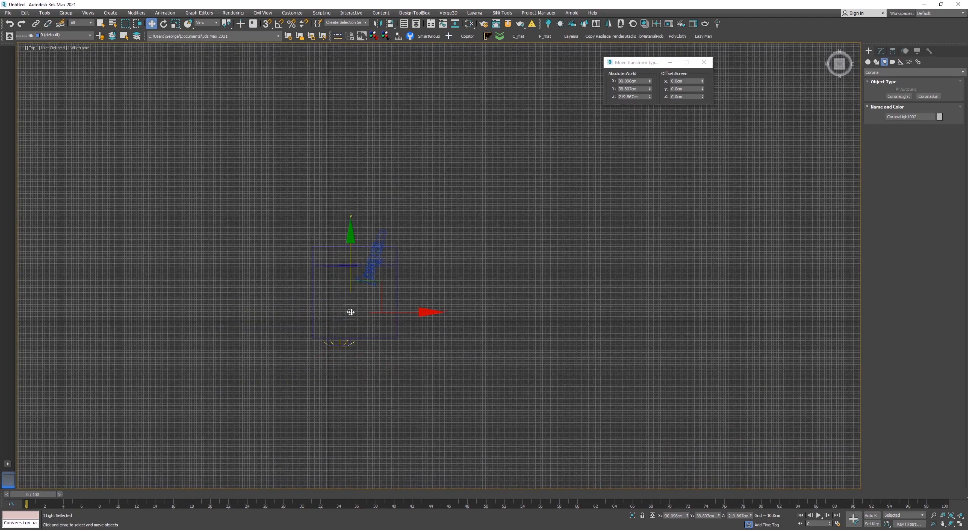
{"action": "left_click_drag", "start_coordinate": [380, 284], "coordinate": [394, 253]}
Lower the disk light to about 204.5 cm in the camera view, shift it along X into the lampshade, and display the room shaded
{"action": "key", "text": "c"}
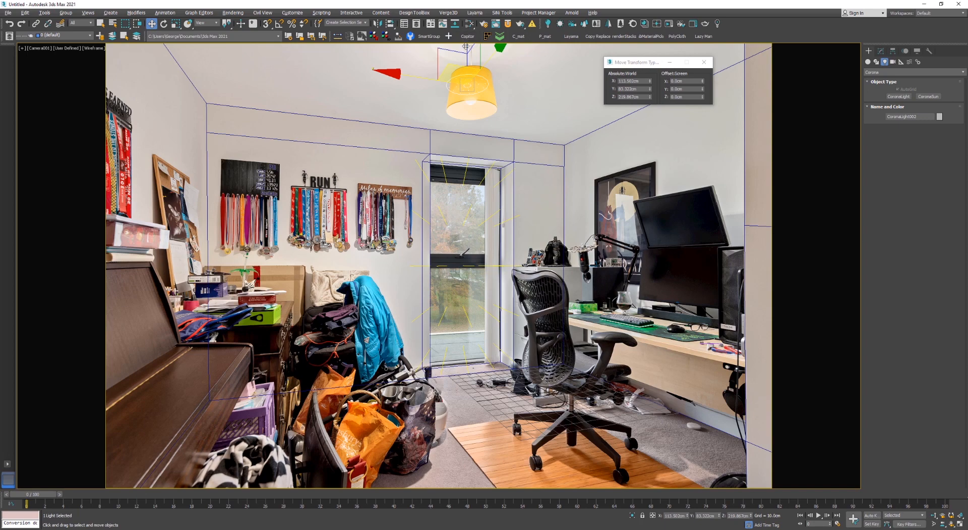
{"action": "left_click_drag", "start_coordinate": [467, 46], "coordinate": [467, 75]}
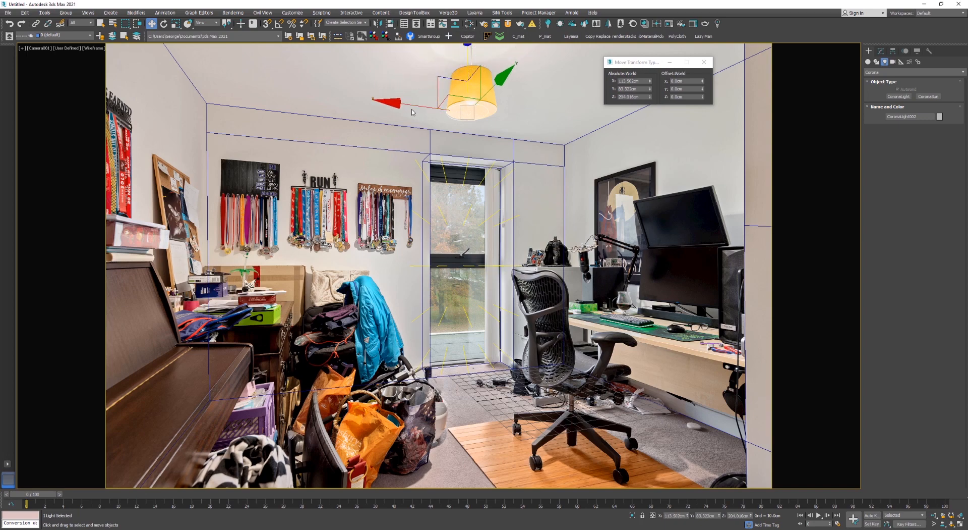
{"action": "left_click_drag", "start_coordinate": [417, 105], "coordinate": [462, 94]}
{"action": "left_click", "coordinate": [561, 102]}
{"action": "key", "text": "F3"}
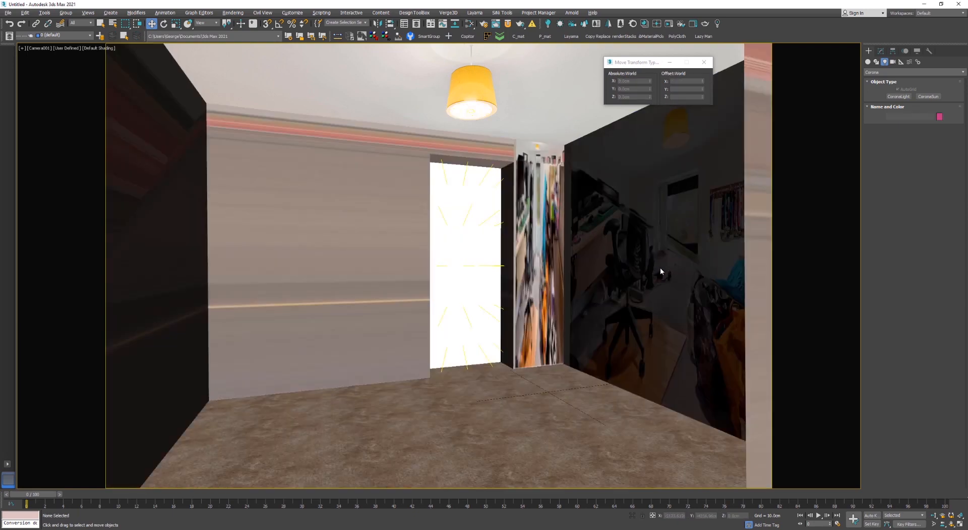
Review the settings of both CoronaLights in the Corona Lister and close it
{"action": "left_click", "coordinate": [595, 24]}
{"action": "left_click_drag", "start_coordinate": [587, 47], "coordinate": [525, 58]}
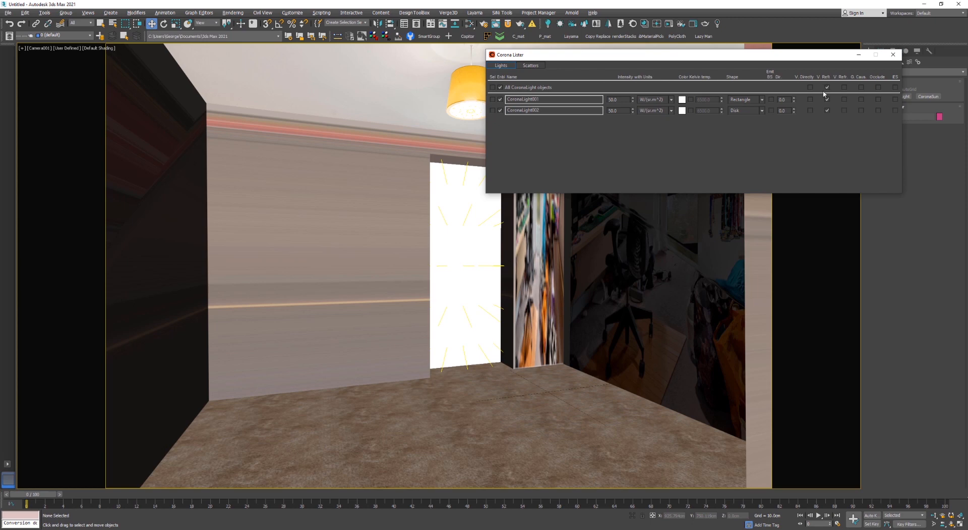
{"action": "left_click", "coordinate": [893, 55]}
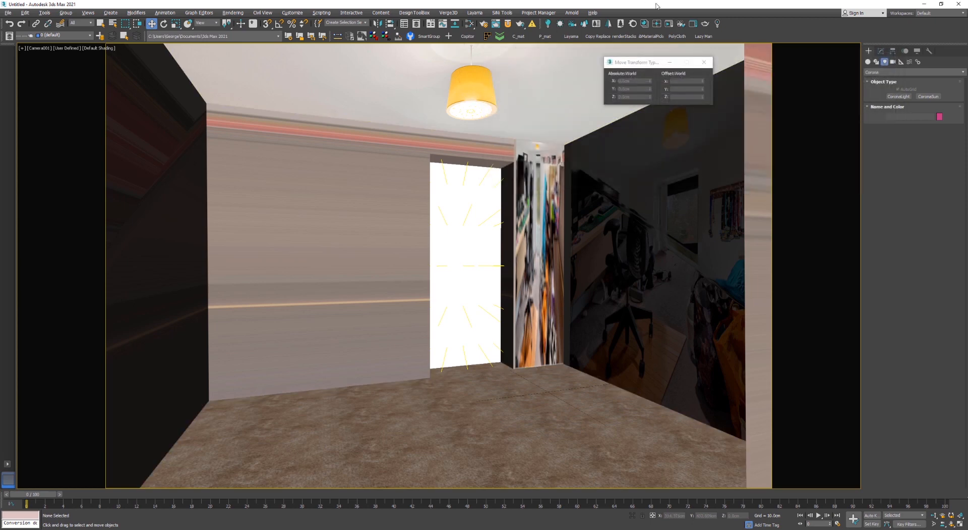
Start the Corona interactive render and reduce the window light's intensity, trying 25 before settling on 10
{"action": "left_click", "coordinate": [668, 25]}
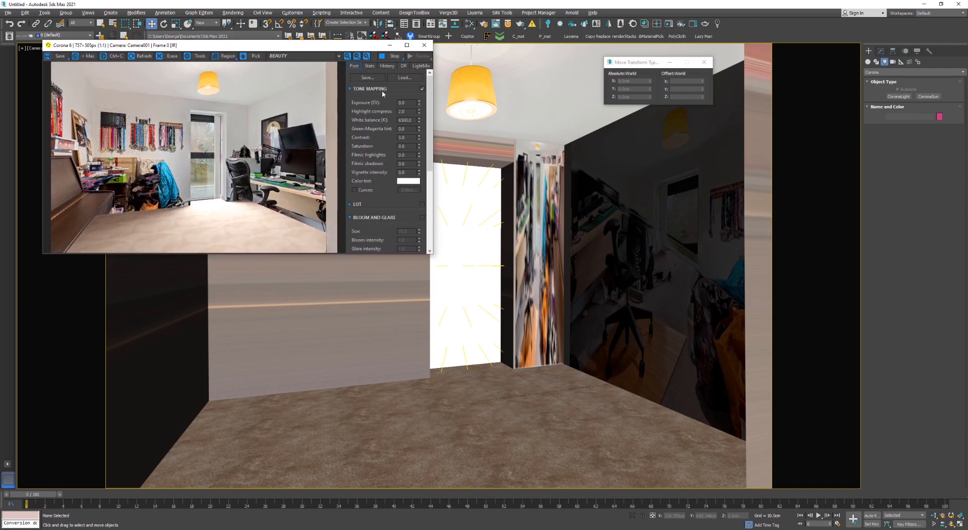
{"action": "left_click", "coordinate": [482, 201]}
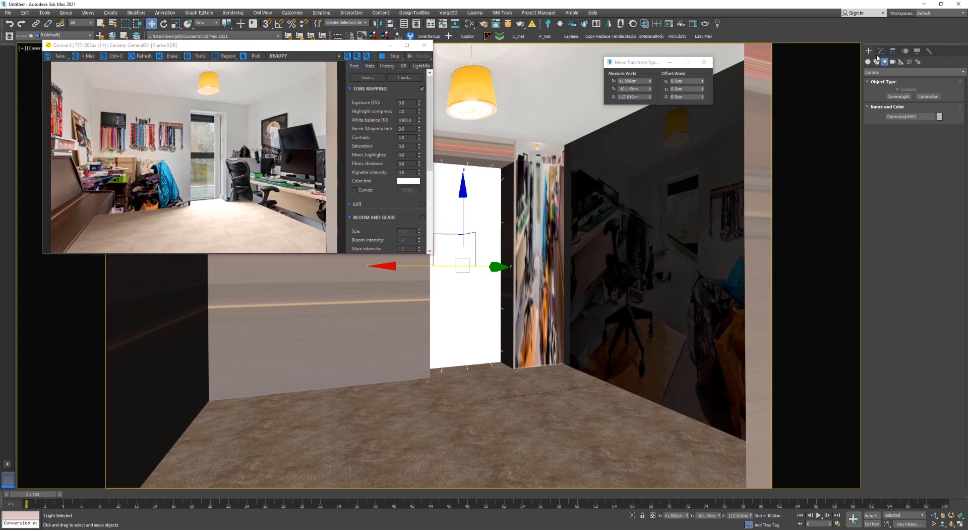
{"action": "left_click", "coordinate": [881, 51]}
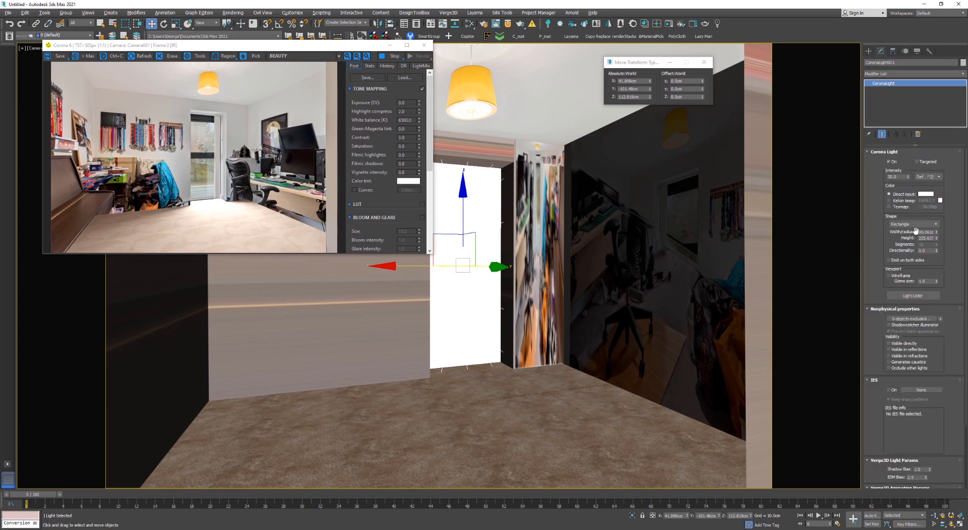
{"action": "double_click", "coordinate": [897, 176]}
{"action": "type", "text": "25"}
{"action": "key", "text": "Return"}
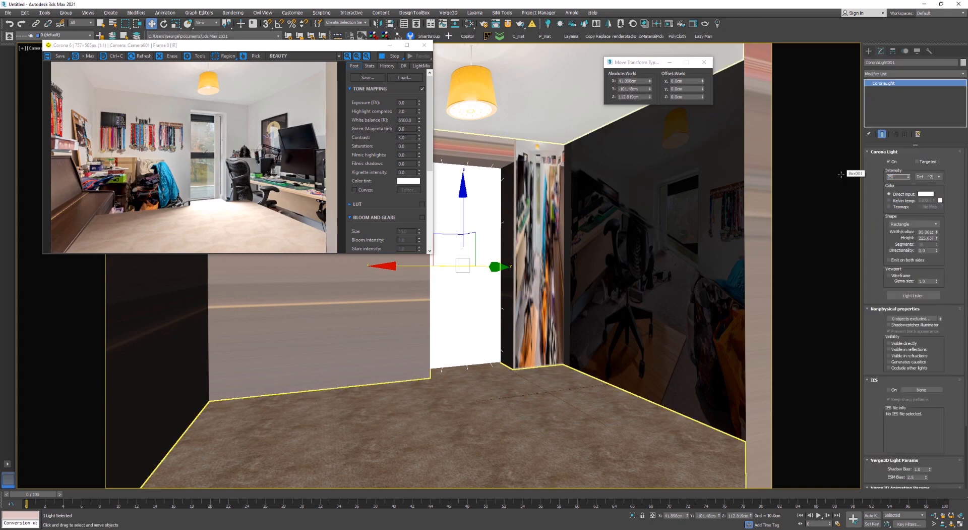
{"action": "type", "text": "10"}
{"action": "key", "text": "Return"}
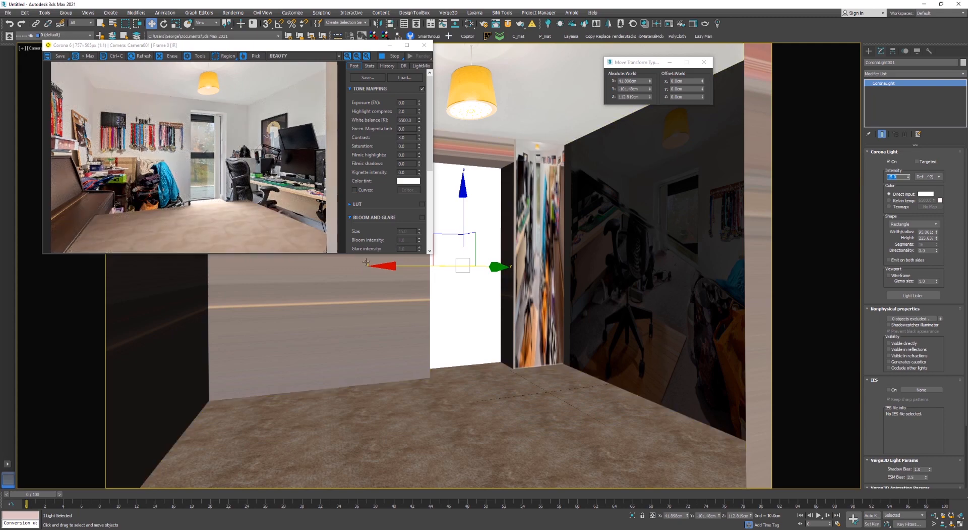
Return the camera view to wireframe, deselect the light, and open the carpet material's diffuse bitmap in the Slate Material Editor
{"action": "left_click", "coordinate": [462, 313]}
{"action": "key", "text": "F3"}
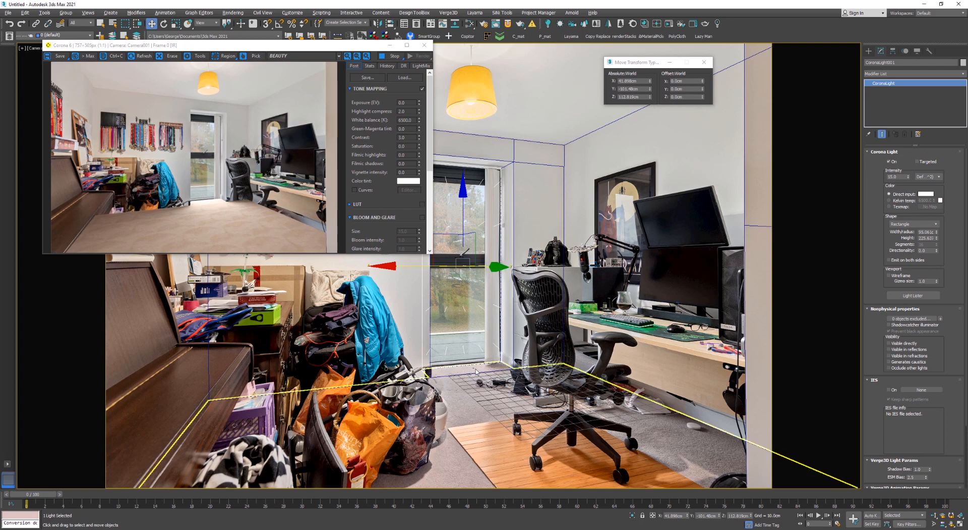
{"action": "left_click", "coordinate": [571, 97]}
{"action": "key", "text": "m"}
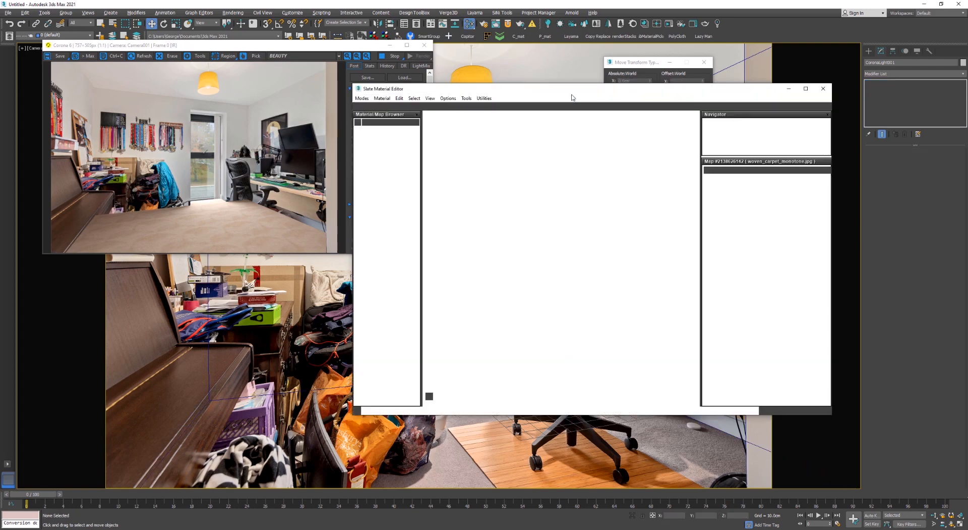
{"action": "middle_click_drag", "start_coordinate": [513, 249], "coordinate": [447, 251]}
{"action": "scroll", "coordinate": [575, 228], "scroll_direction": "up", "scroll_amount": 1}
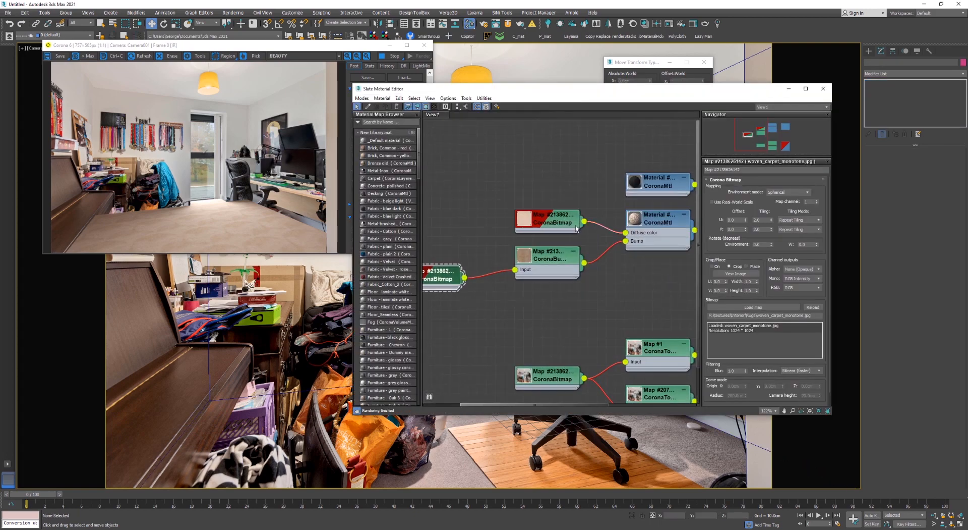
{"action": "double_click", "coordinate": [555, 222]}
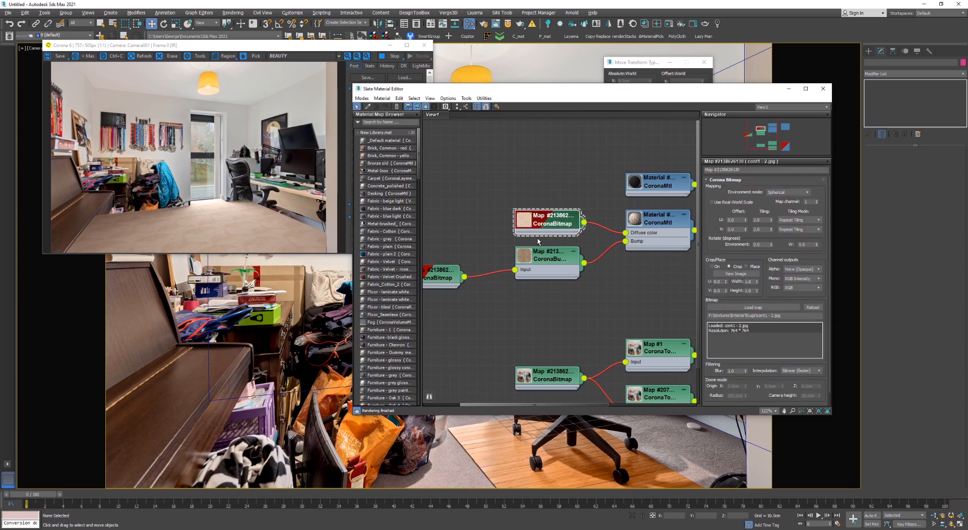
Insert a CoronaMix map between the carpet's diffuse bitmap and its material, with the bitmap feeding the Bottom input
{"action": "middle_click_drag", "start_coordinate": [538, 241], "coordinate": [646, 258]}
{"action": "left_click_drag", "start_coordinate": [659, 236], "coordinate": [502, 218]}
{"action": "right_click", "coordinate": [519, 162]}
{"action": "mouse_move", "coordinate": [550, 185]}
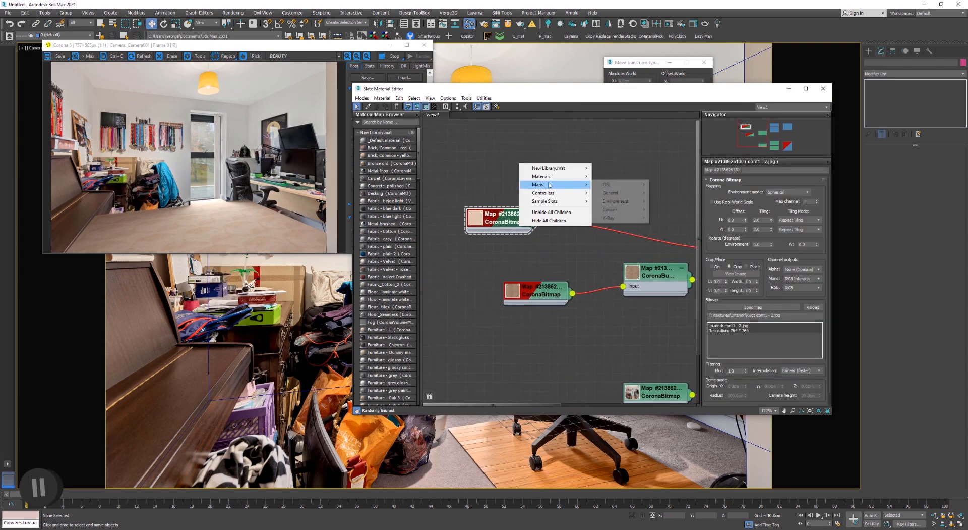
{"action": "mouse_move", "coordinate": [623, 209]}
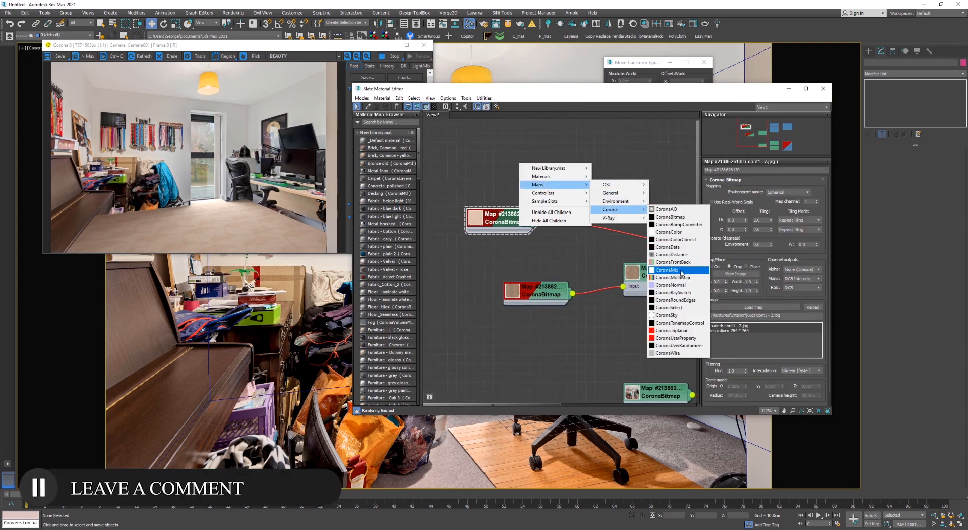
{"action": "left_click", "coordinate": [682, 271]}
{"action": "left_click_drag", "start_coordinate": [554, 177], "coordinate": [598, 226]}
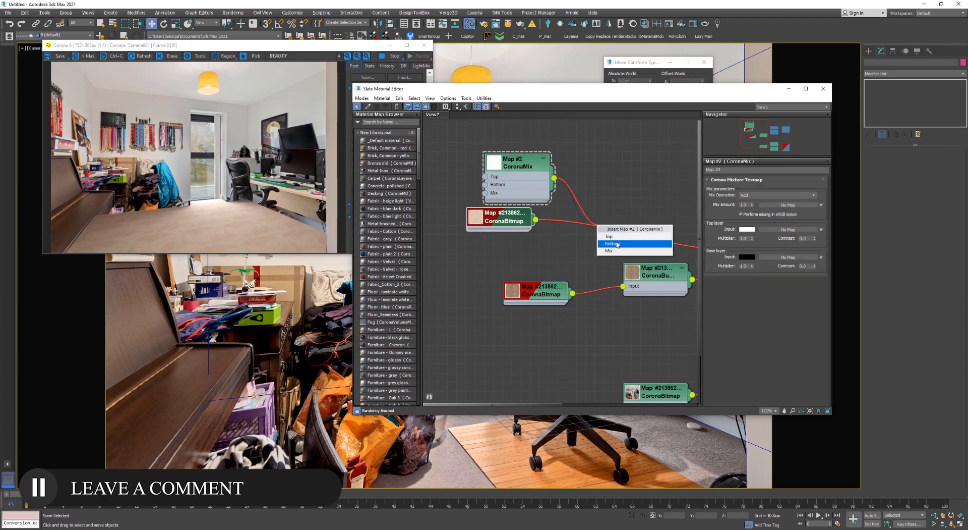
{"action": "left_click", "coordinate": [618, 244]}
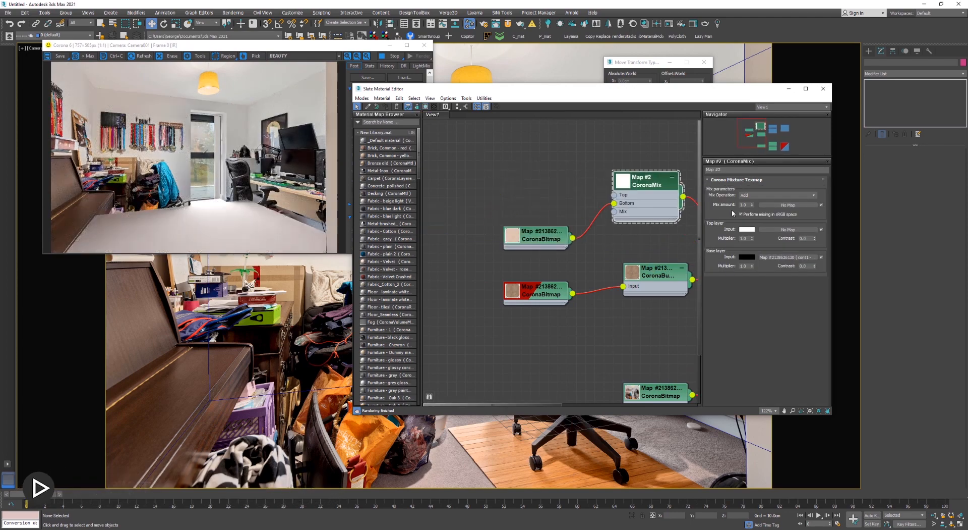
Set the CoronaMix top layer color by sampling the photo's greyish-pink carpet with the color picker
{"action": "left_click", "coordinate": [747, 229]}
{"action": "left_click", "coordinate": [160, 115]}
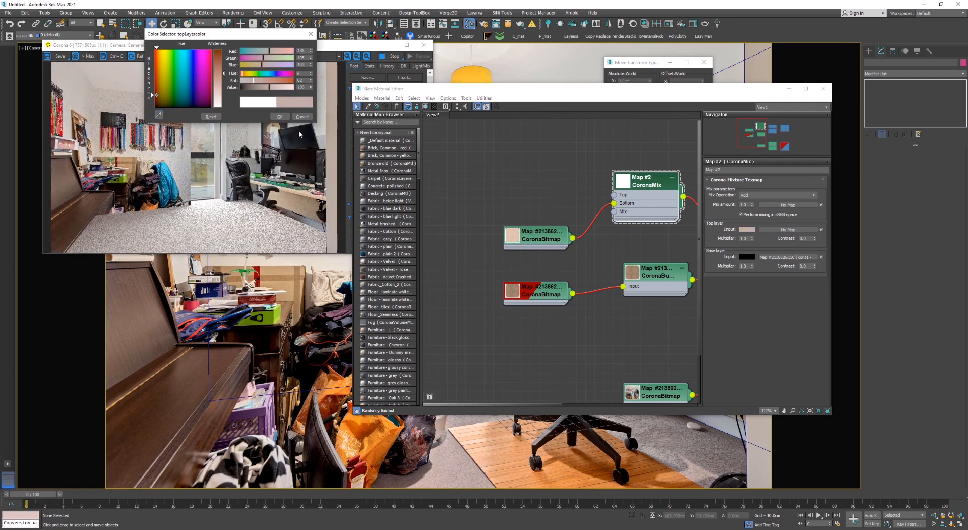
{"action": "left_click", "coordinate": [280, 116]}
Try the Screen and Mix operations on the CoronaMix map and align the carpet bitmap node beside it
{"action": "left_click", "coordinate": [777, 195]}
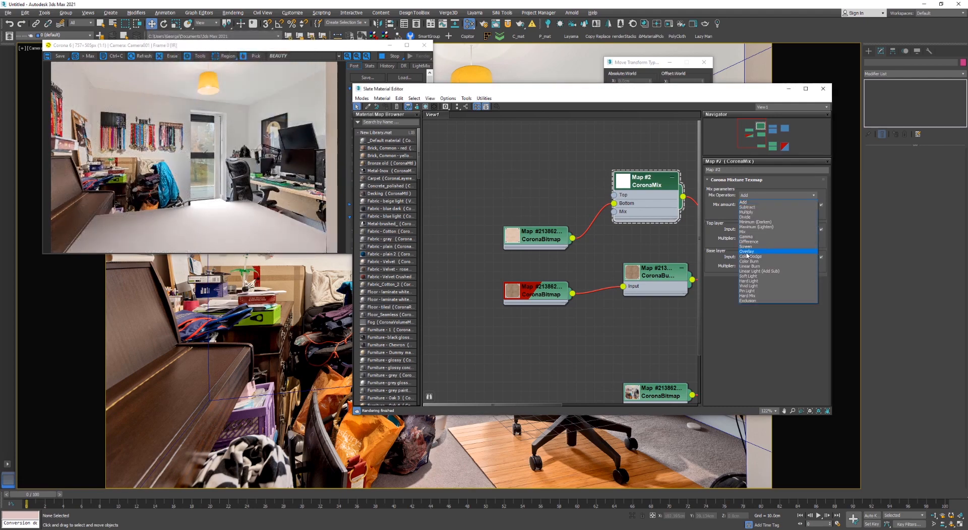
{"action": "left_click", "coordinate": [747, 246]}
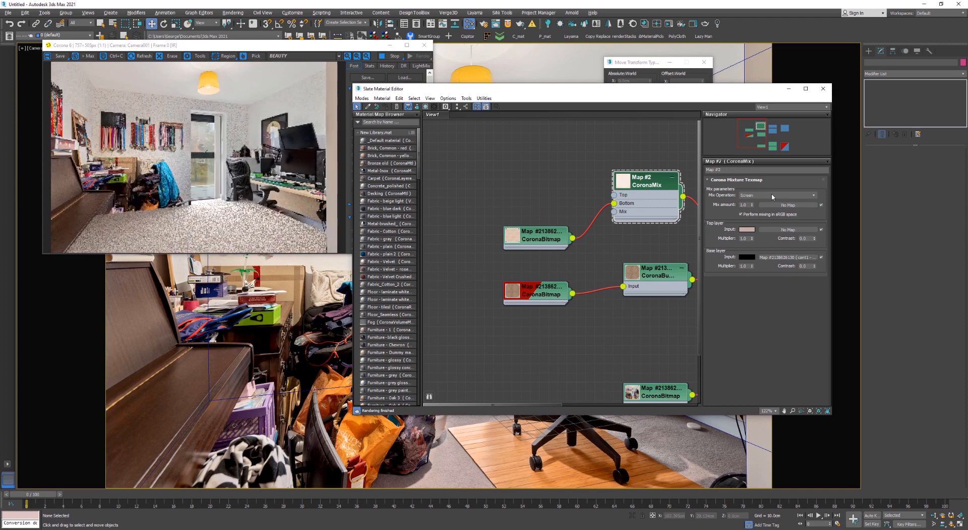
{"action": "scroll", "coordinate": [772, 197], "scroll_direction": "up", "scroll_amount": 3}
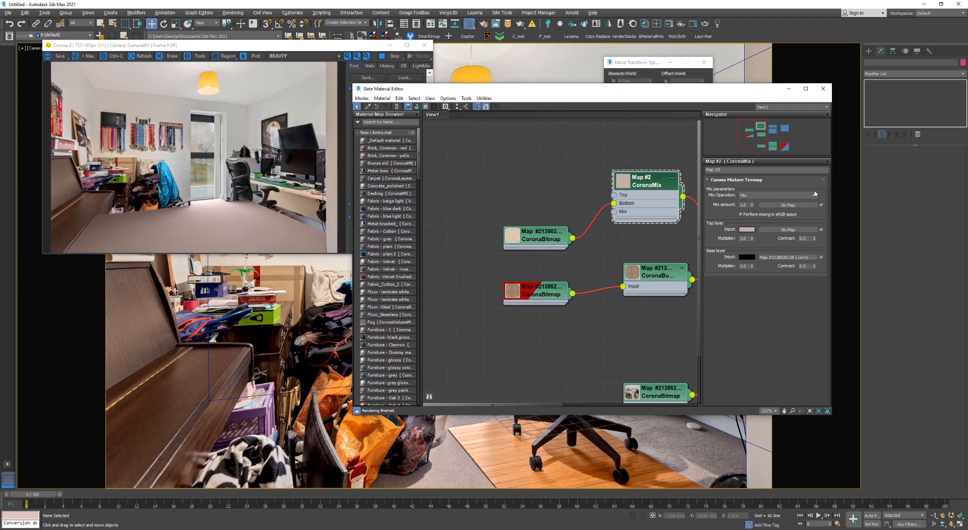
{"action": "middle_click_drag", "start_coordinate": [618, 232], "coordinate": [582, 234]}
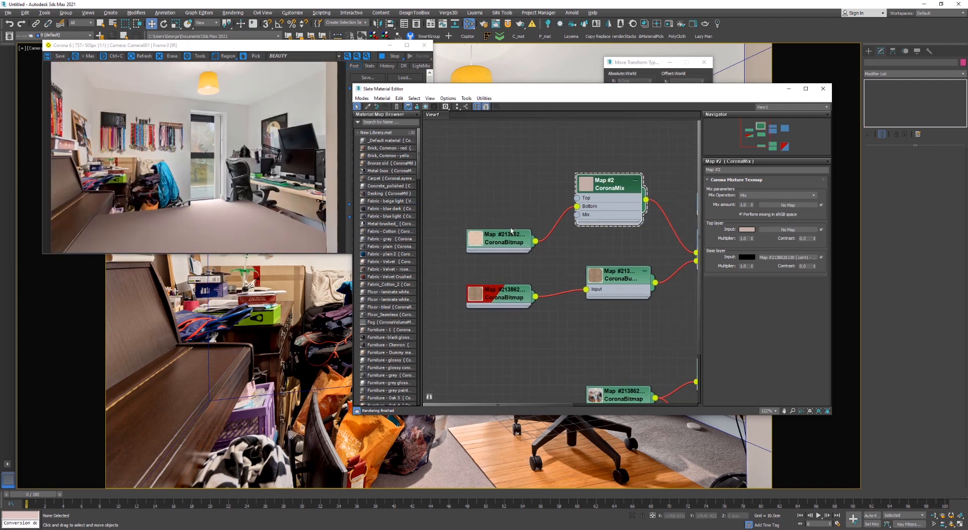
{"action": "scroll", "coordinate": [511, 229], "scroll_direction": "up", "scroll_amount": 1}
{"action": "left_click_drag", "start_coordinate": [507, 233], "coordinate": [506, 214]}
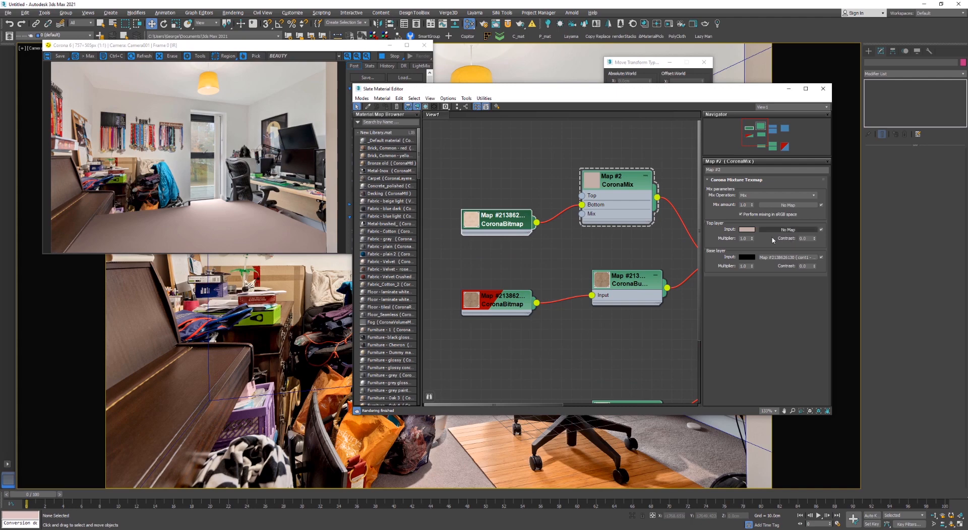
Try Minimum (Darken) and Multiply as the mix operation, compare the carpet with the photo up close, and return to Minimum (Darken)
{"action": "scroll", "coordinate": [765, 195], "scroll_direction": "down", "scroll_amount": 5}
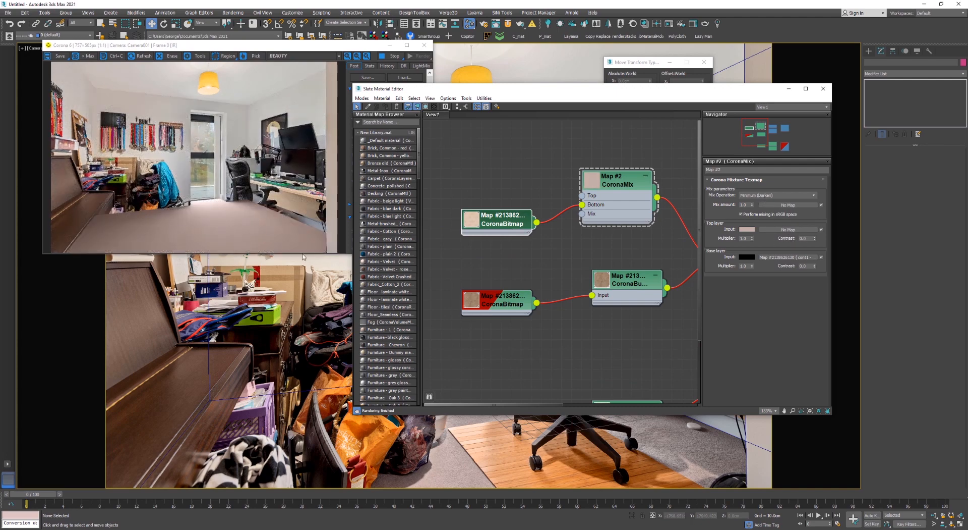
{"action": "scroll", "coordinate": [487, 447], "scroll_direction": "up", "scroll_amount": 10}
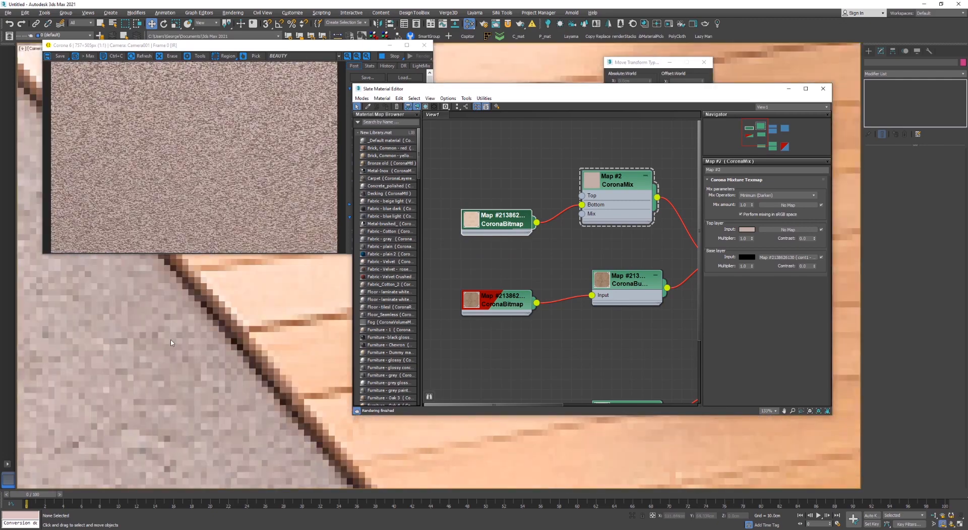
{"action": "scroll", "coordinate": [150, 345], "scroll_direction": "down", "scroll_amount": 10}
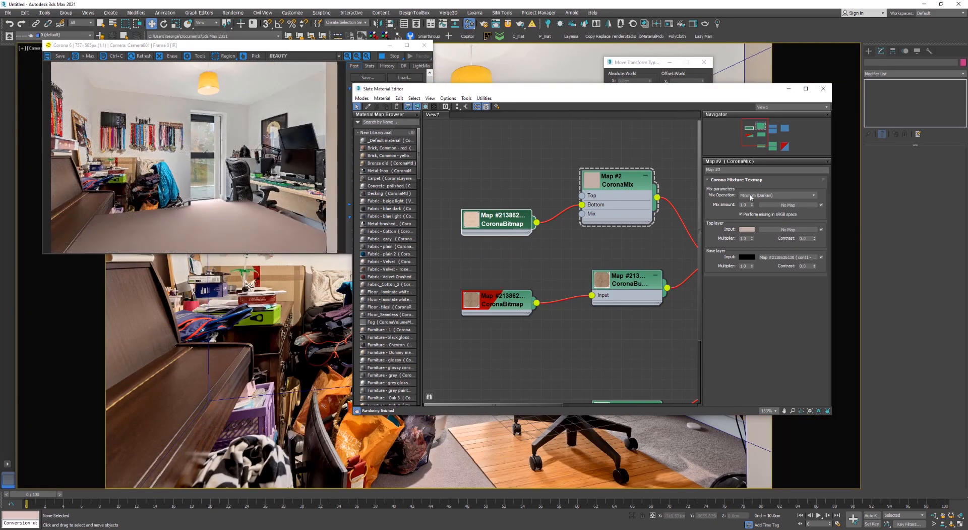
{"action": "left_click", "coordinate": [753, 196]}
{"action": "left_click", "coordinate": [747, 207]}
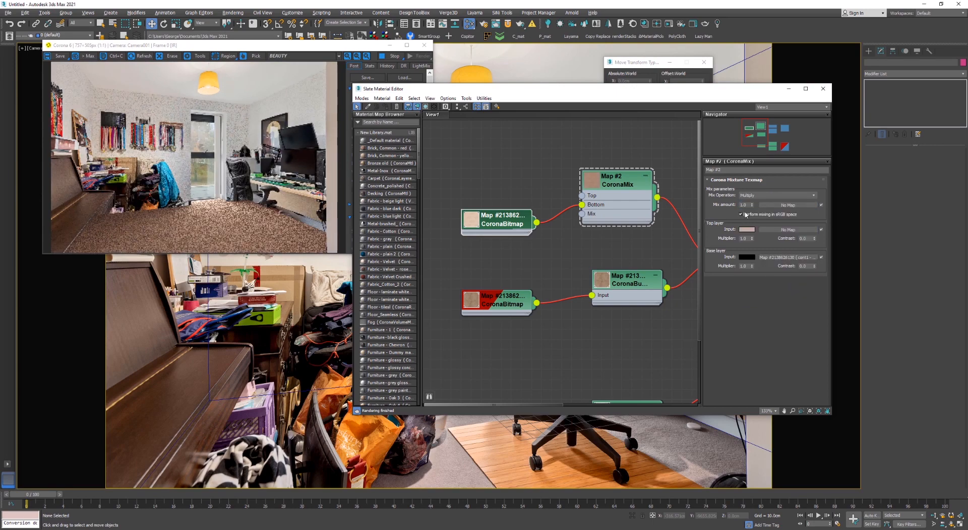
{"action": "scroll", "coordinate": [749, 198], "scroll_direction": "down", "scroll_amount": 3}
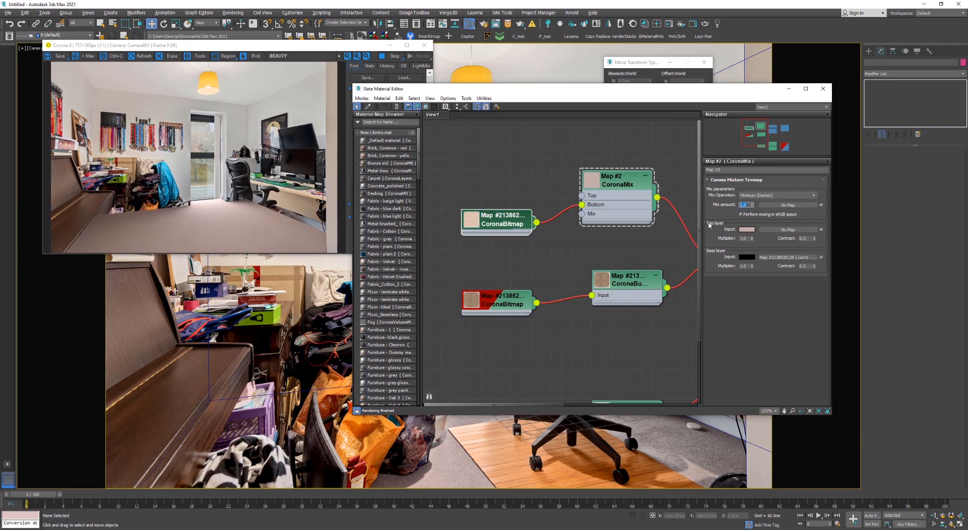
Set the CoronaMix map's mix amount to 0.7
{"action": "key", "text": "Return"}
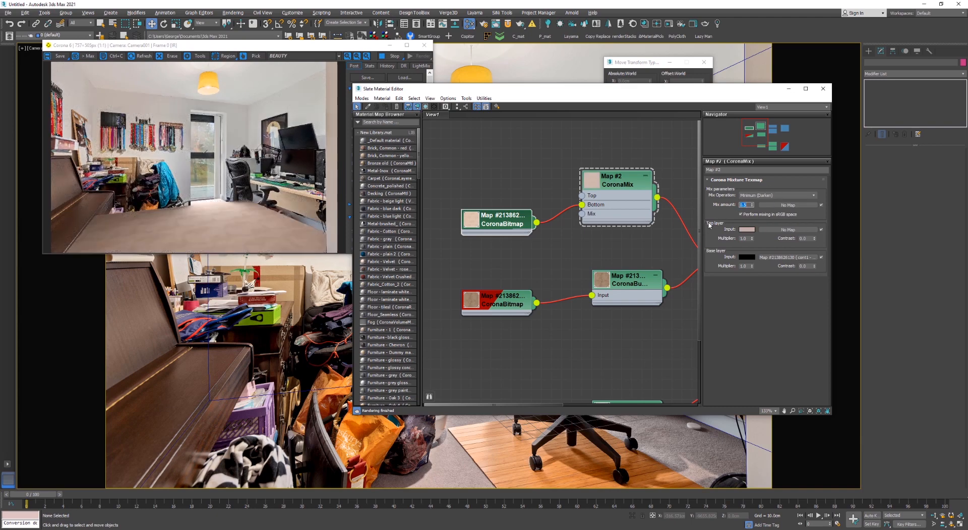
{"action": "type", "text": ".7"}
{"action": "key", "text": "Return"}
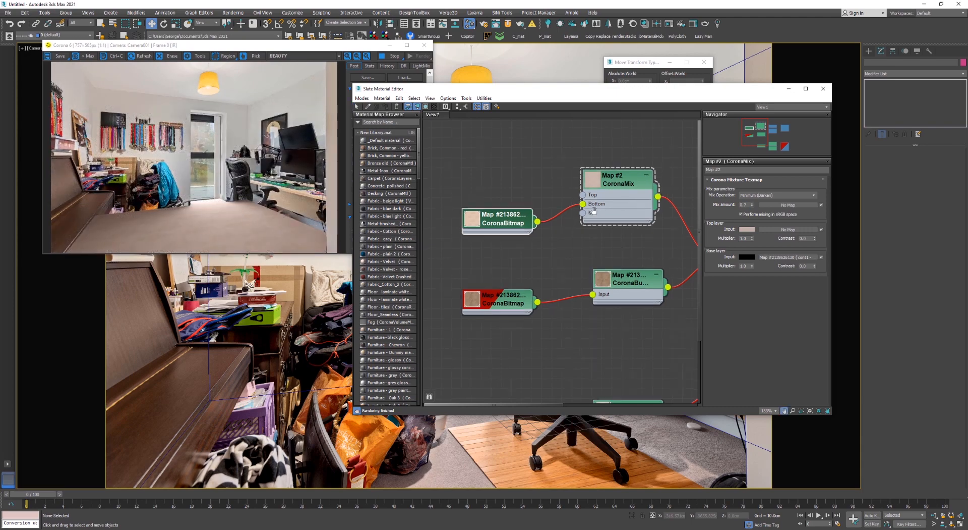
Insert a CoronaColorCorrect map between the carpet bitmap and the CoronaMix Bottom input, and arrange the two nodes close together
{"action": "middle_click_drag", "start_coordinate": [564, 215], "coordinate": [643, 245]}
{"action": "left_click_drag", "start_coordinate": [590, 255], "coordinate": [478, 245]}
{"action": "right_click", "coordinate": [497, 146]}
{"action": "mouse_move", "coordinate": [516, 167]}
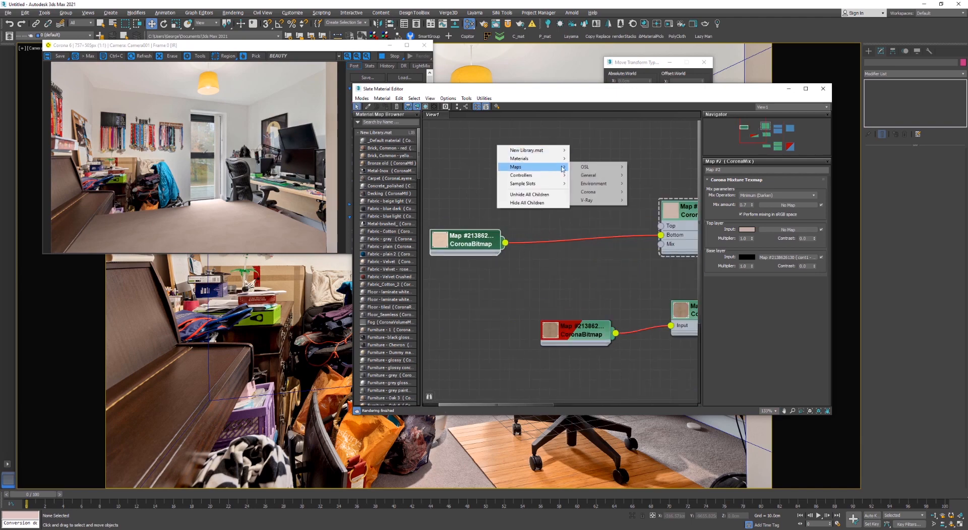
{"action": "mouse_move", "coordinate": [600, 194]}
{"action": "left_click_drag", "start_coordinate": [657, 221], "coordinate": [661, 222]}
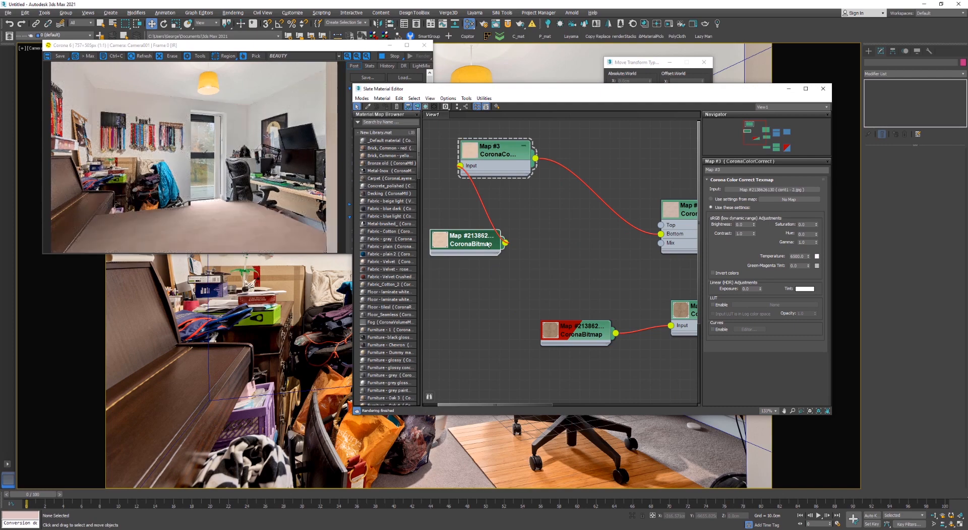
{"action": "left_click_drag", "start_coordinate": [453, 236], "coordinate": [474, 196]}
{"action": "left_click_drag", "start_coordinate": [492, 149], "coordinate": [552, 209]}
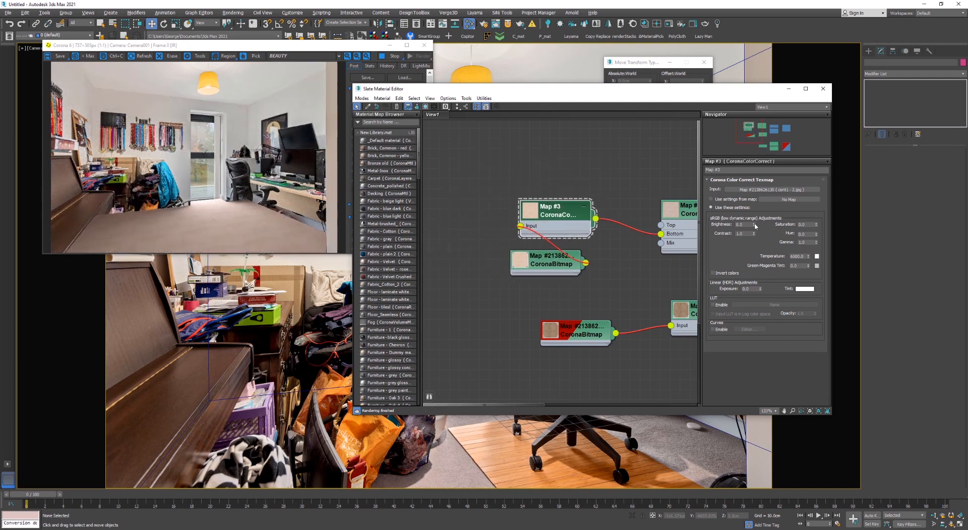
Lower the CoronaColorCorrect brightness slightly below zero and check the carpet up close in the interactive render
{"action": "left_click", "coordinate": [755, 225]}
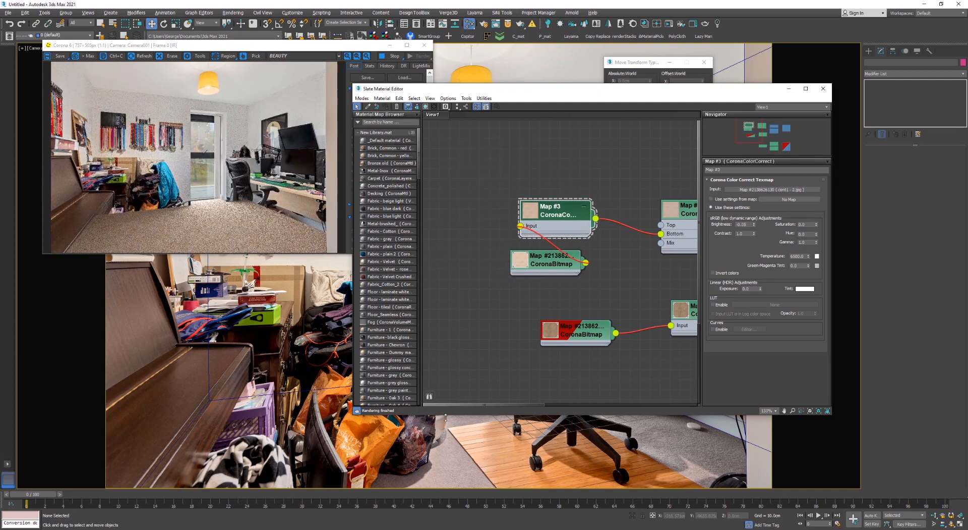
{"action": "middle_click_drag", "start_coordinate": [593, 245], "coordinate": [492, 250]}
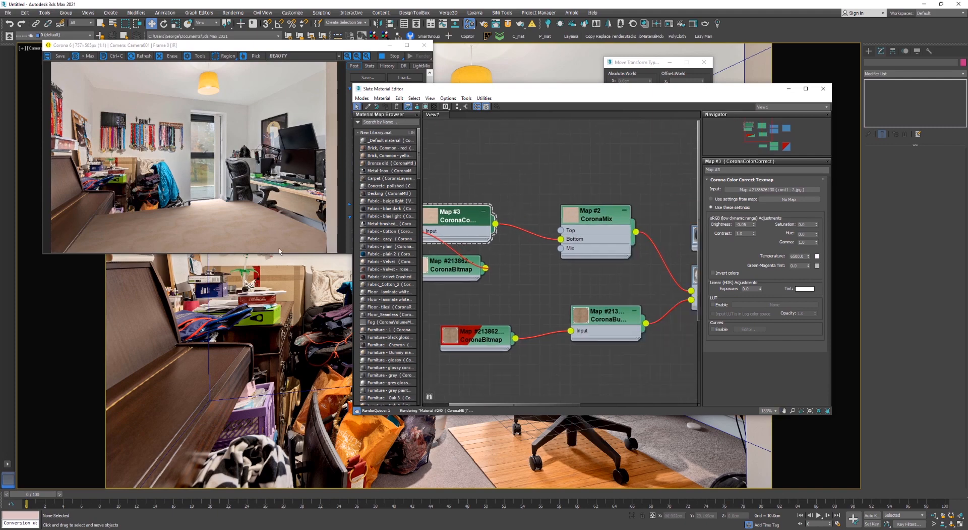
{"action": "scroll", "coordinate": [209, 220], "scroll_direction": "up", "scroll_amount": 1}
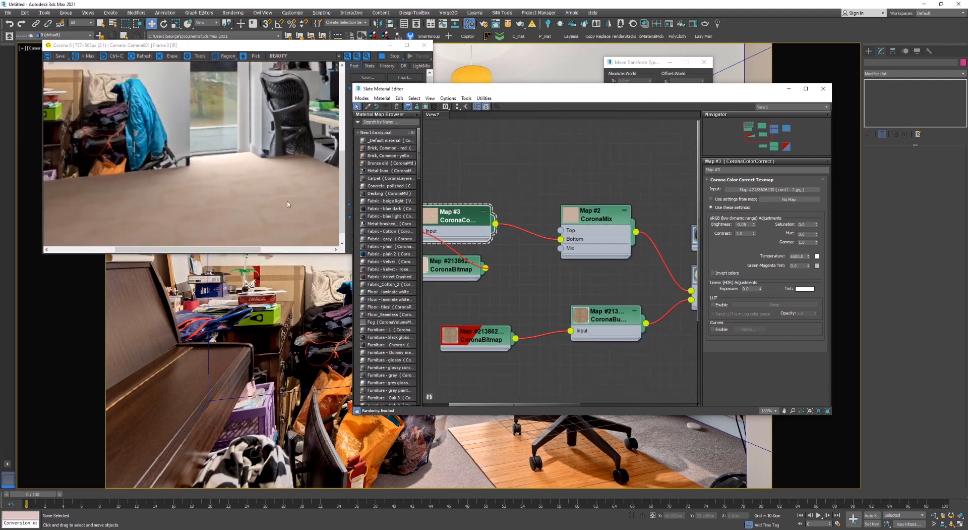
Reopen the CoronaMix map's settings and raise its mix amount to 1.0
{"action": "double_click", "coordinate": [604, 223]}
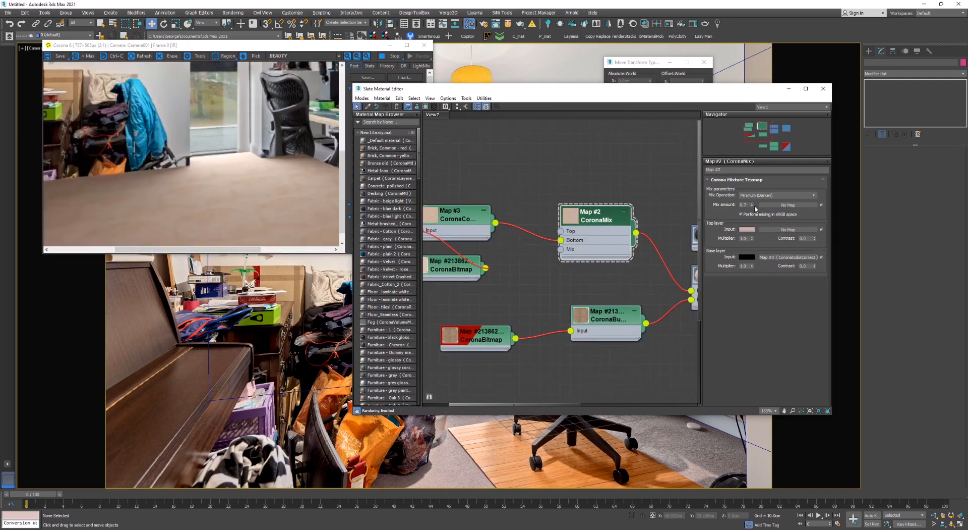
{"action": "right_click", "coordinate": [755, 203]}
{"action": "left_click", "coordinate": [754, 204]}
{"action": "right_click", "coordinate": [752, 204]}
{"action": "scroll", "coordinate": [265, 235], "scroll_direction": "down", "scroll_amount": 1}
{"action": "middle_click_drag", "start_coordinate": [492, 255], "coordinate": [574, 266]}
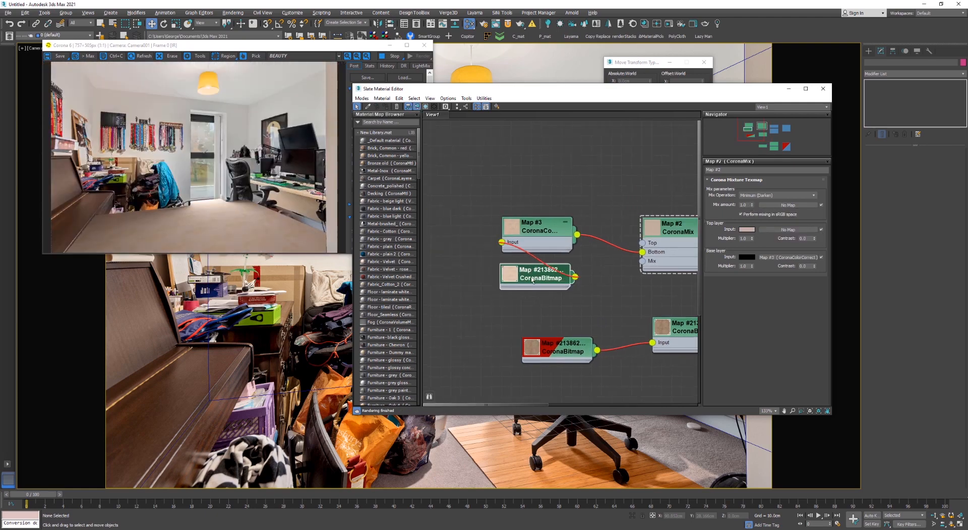
Switch the CoronaMix operation to Mix and compare the rendered carpet with the photo's carpet up close
{"action": "scroll", "coordinate": [761, 197], "scroll_direction": "up", "scroll_amount": 1}
{"action": "scroll", "coordinate": [761, 197], "scroll_direction": "down", "scroll_amount": 4}
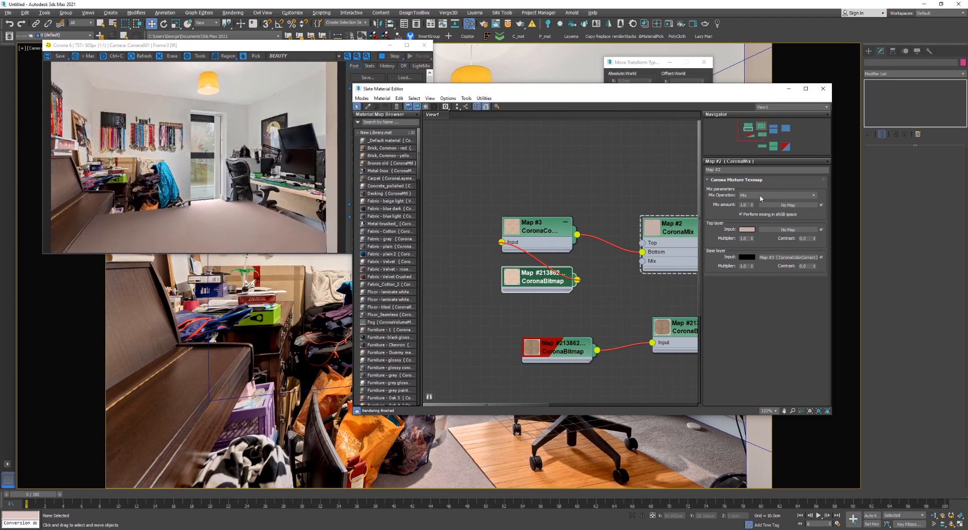
{"action": "scroll", "coordinate": [481, 440], "scroll_direction": "up", "scroll_amount": 10}
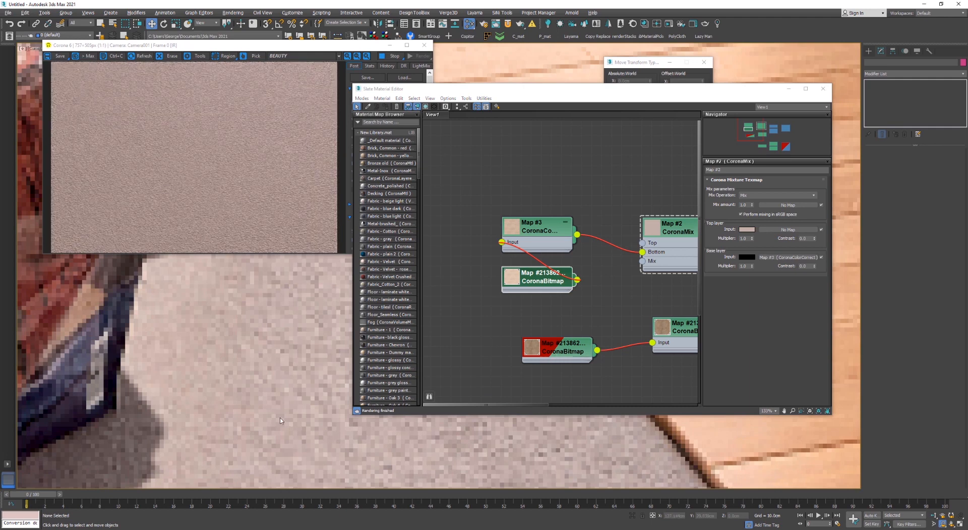
{"action": "scroll", "coordinate": [620, 267], "scroll_direction": "down", "scroll_amount": 3}
Try the Color Dodge, Color Burn, Exclusion, Hard Mix and Pin Light operations on the CoronaMix map
{"action": "middle_click_drag", "start_coordinate": [608, 284], "coordinate": [494, 309]}
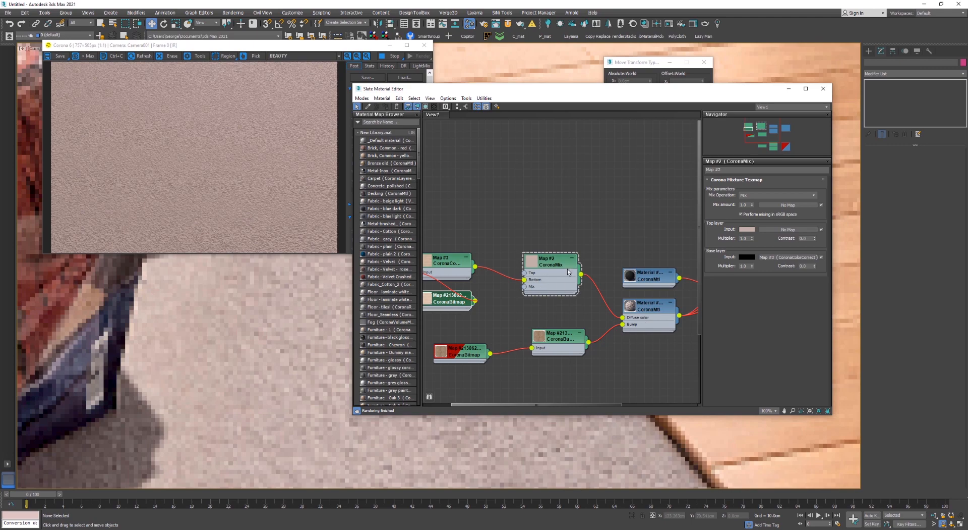
{"action": "scroll", "coordinate": [745, 197], "scroll_direction": "down", "scroll_amount": 2}
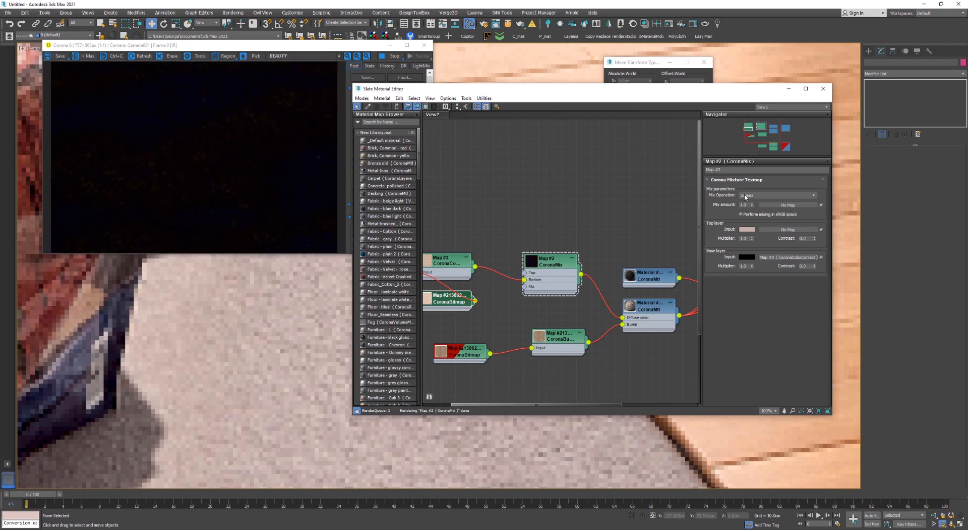
{"action": "scroll", "coordinate": [745, 196], "scroll_direction": "down", "scroll_amount": 2}
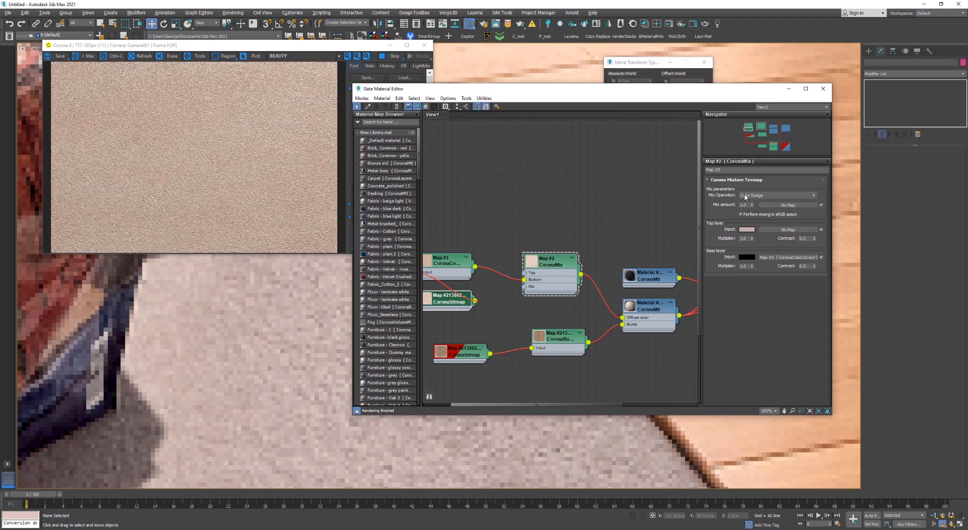
{"action": "scroll", "coordinate": [745, 196], "scroll_direction": "down", "scroll_amount": 1}
{"action": "left_click", "coordinate": [747, 196]}
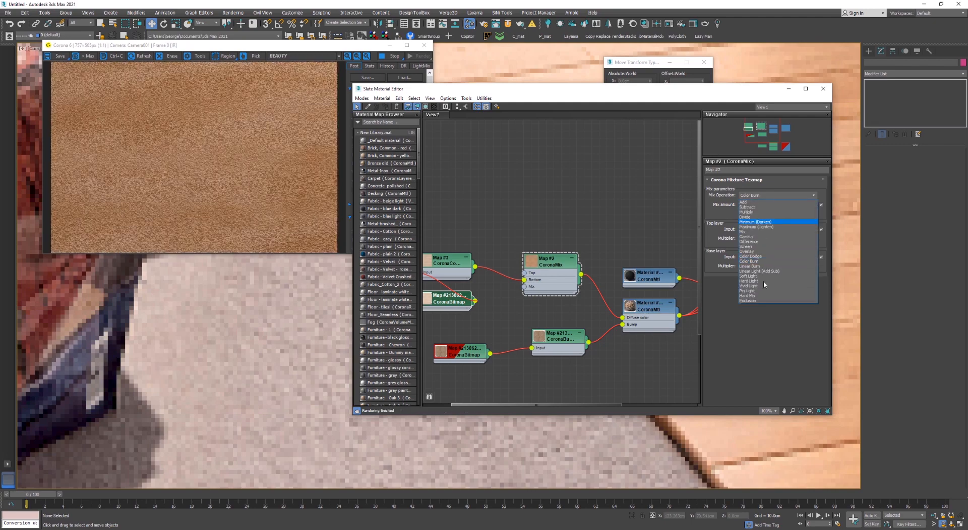
{"action": "left_click", "coordinate": [745, 301]}
{"action": "scroll", "coordinate": [749, 195], "scroll_direction": "down", "scroll_amount": 3}
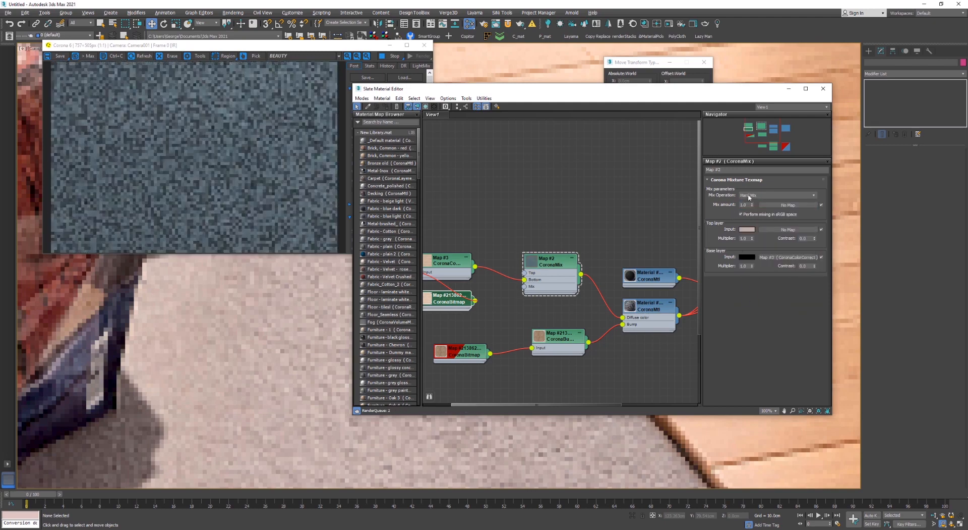
Try Vivid Light on the CoronaMix map and change the mix operation to Soft Light
{"action": "left_click", "coordinate": [749, 196]}
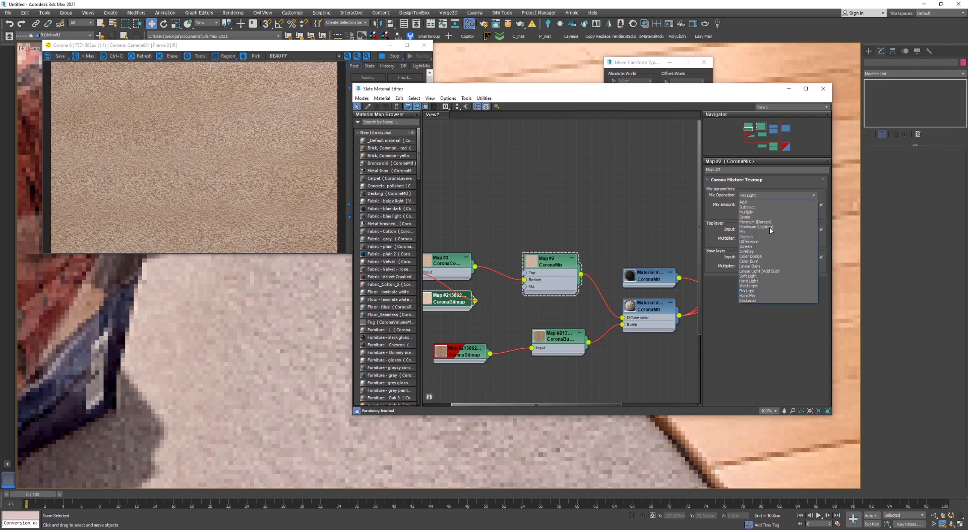
{"action": "left_click", "coordinate": [750, 285]}
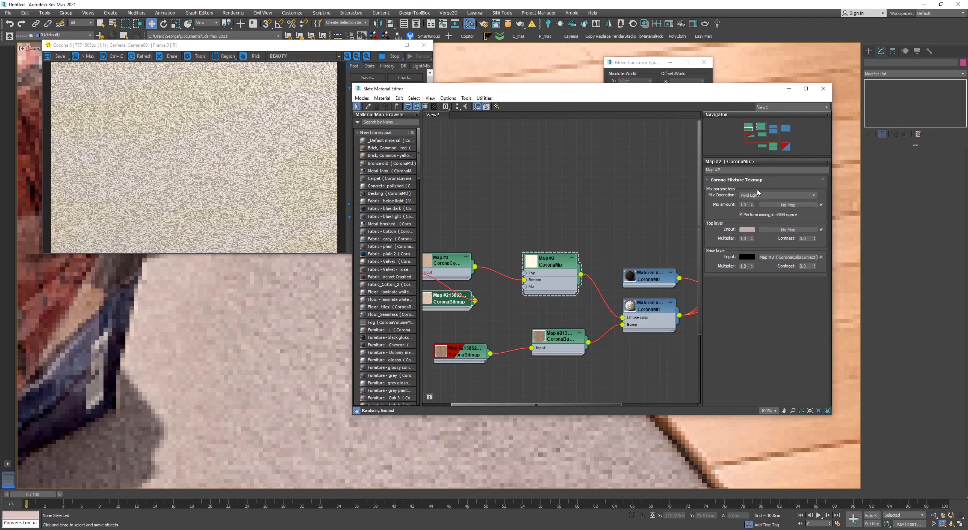
{"action": "left_click", "coordinate": [759, 195]}
{"action": "left_click", "coordinate": [755, 276]}
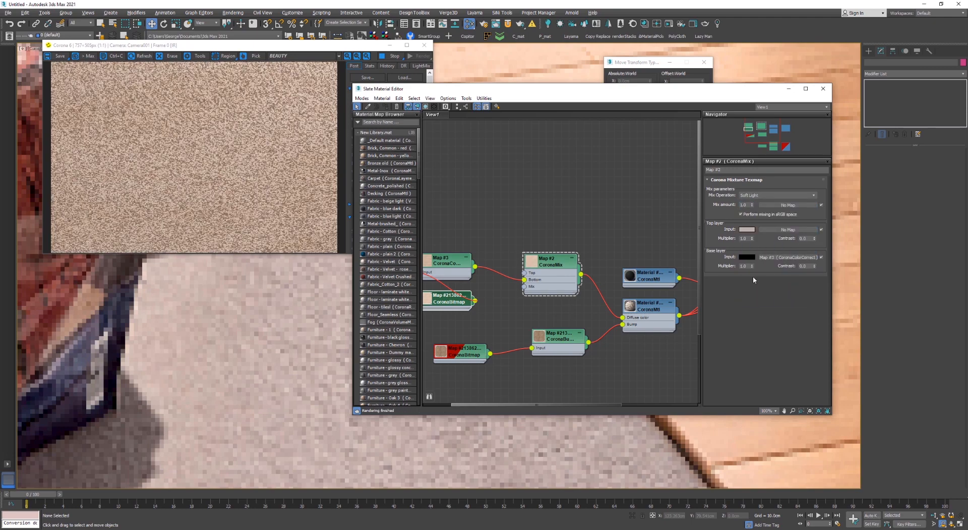
Open the settings of Map #3 CoronaColorCorrect and adjust its temperature for a less warm carpet color
{"action": "scroll", "coordinate": [254, 332], "scroll_direction": "down", "scroll_amount": 10}
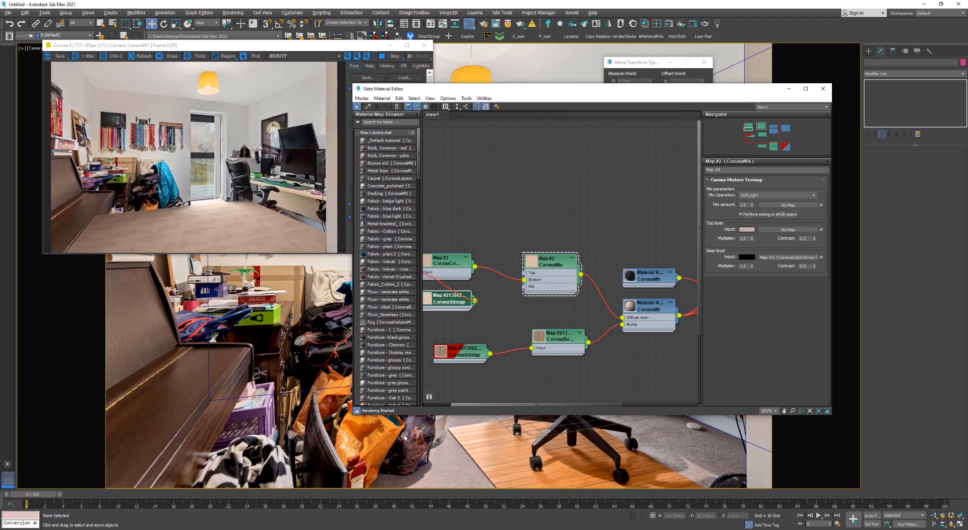
{"action": "middle_click_drag", "start_coordinate": [484, 301], "coordinate": [621, 290]}
{"action": "scroll", "coordinate": [622, 290], "scroll_direction": "up", "scroll_amount": 3}
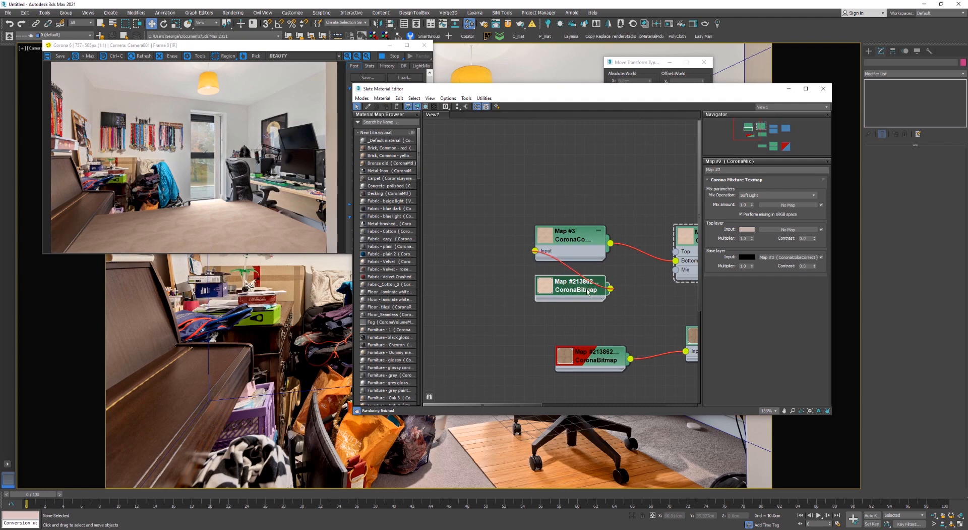
{"action": "left_click", "coordinate": [572, 270]}
{"action": "double_click", "coordinate": [587, 292]}
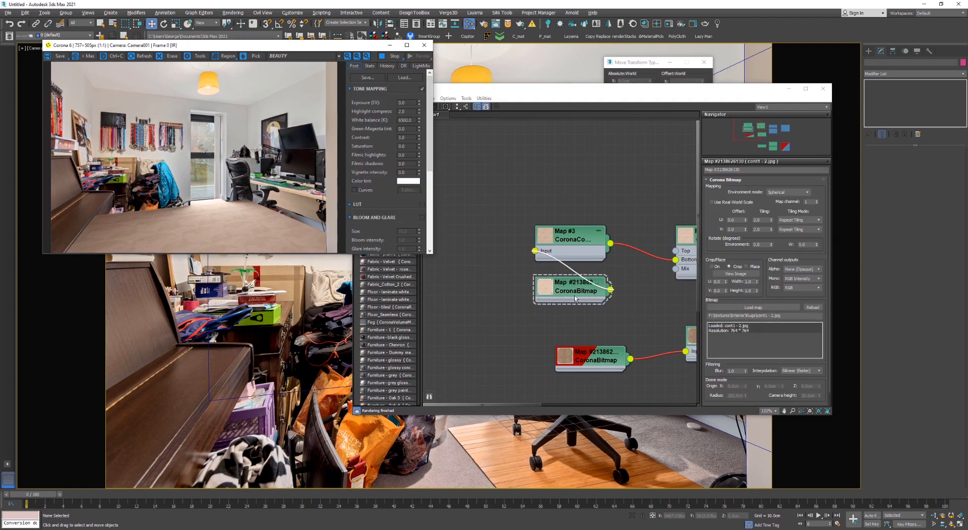
{"action": "double_click", "coordinate": [569, 235]}
{"action": "left_click_drag", "start_coordinate": [810, 256], "coordinate": [806, 265]}
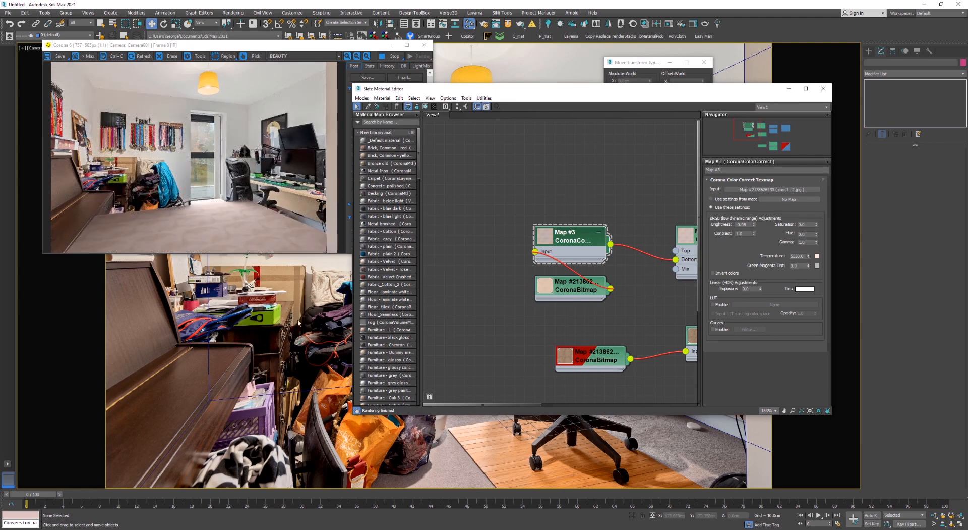
Rearrange the bump converter and Map #2 CoronaMix nodes to free space before the carpet material
{"action": "middle_click_drag", "start_coordinate": [608, 228], "coordinate": [504, 217]}
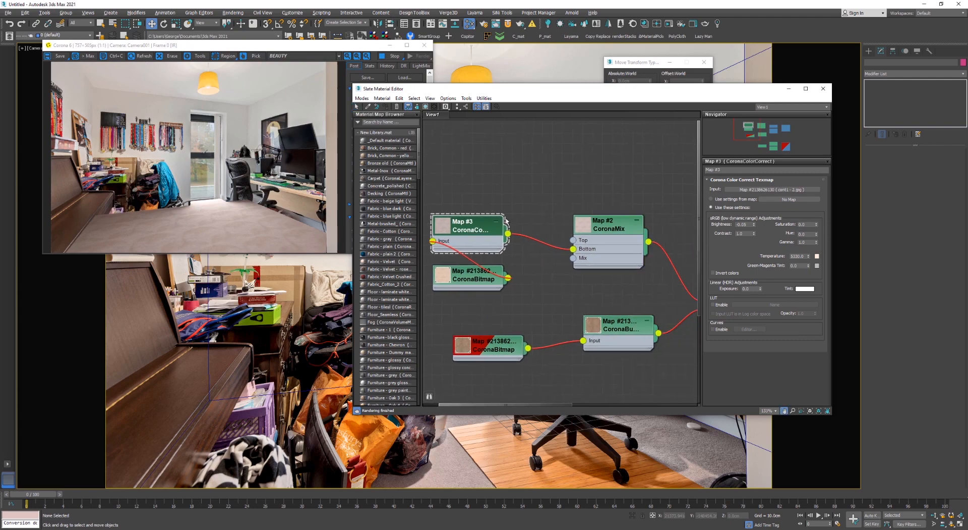
{"action": "left_click", "coordinate": [616, 232]}
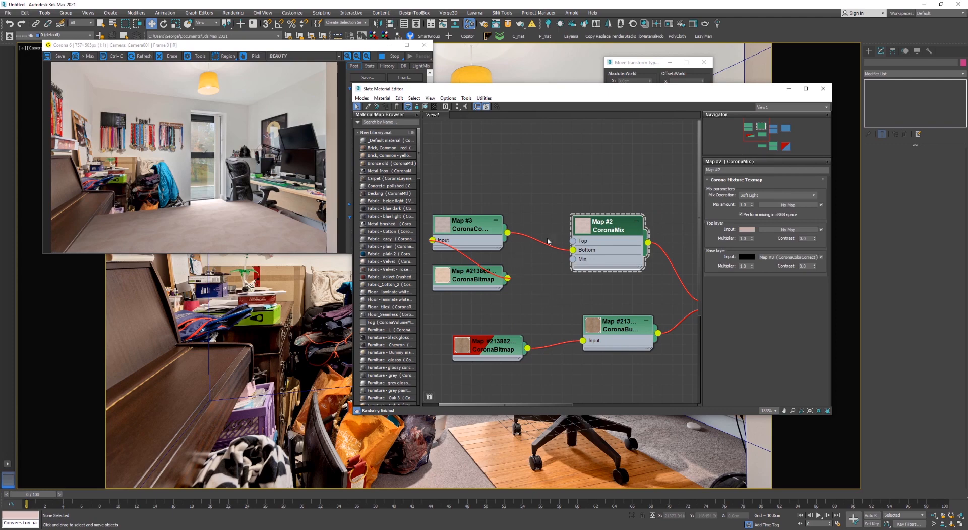
{"action": "middle_click_drag", "start_coordinate": [551, 288], "coordinate": [497, 255]}
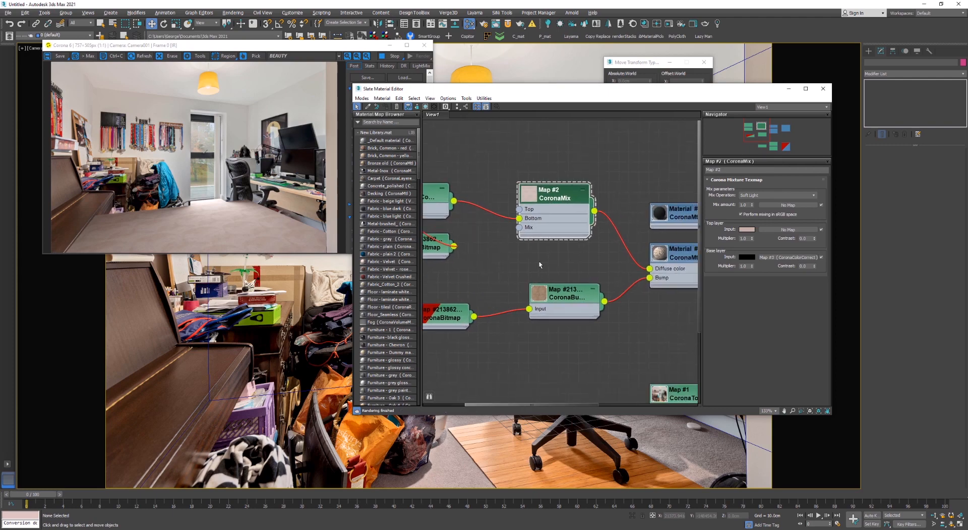
{"action": "scroll", "coordinate": [540, 264], "scroll_direction": "down", "scroll_amount": 1}
{"action": "left_click_drag", "start_coordinate": [569, 302], "coordinate": [559, 330]}
{"action": "left_click_drag", "start_coordinate": [556, 213], "coordinate": [464, 212]}
Add a second CoronaMix map and connect the Map #2 CoronaMix output to its Bottom input
{"action": "right_click", "coordinate": [485, 127]}
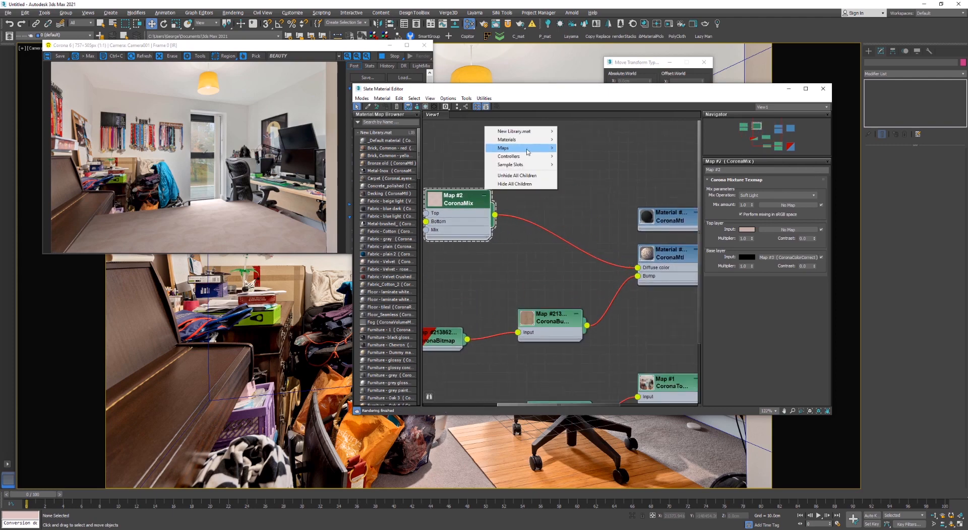
{"action": "mouse_move", "coordinate": [539, 151]}
{"action": "mouse_move", "coordinate": [580, 173]}
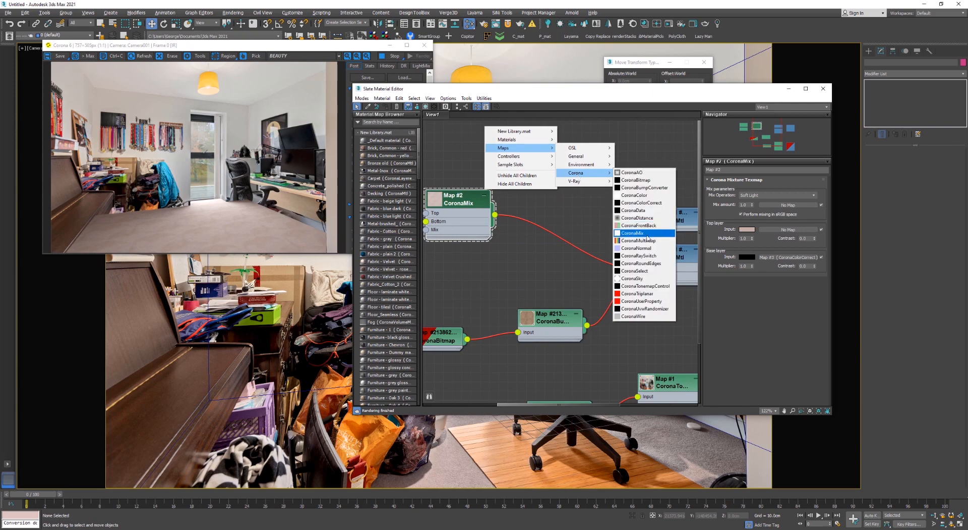
{"action": "left_click", "coordinate": [648, 237]}
{"action": "left_click_drag", "start_coordinate": [497, 132], "coordinate": [572, 170]}
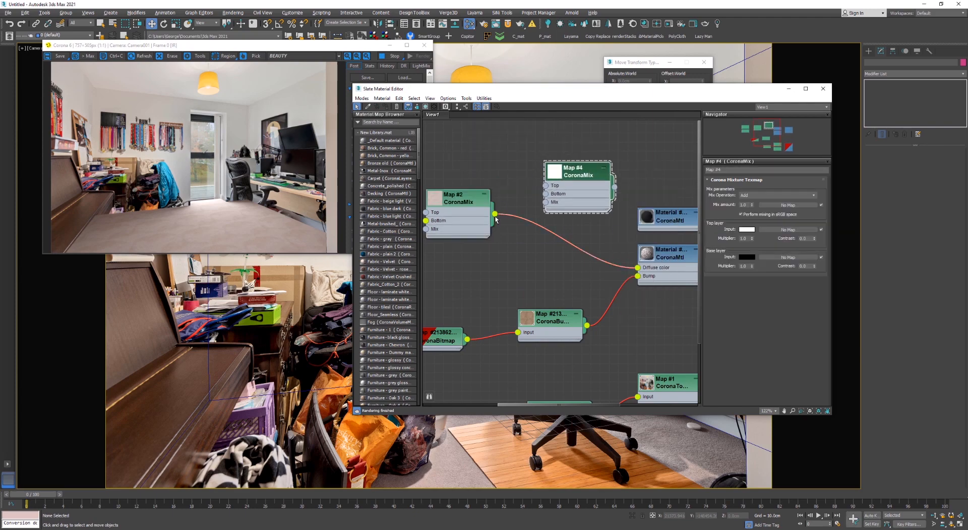
{"action": "left_click_drag", "start_coordinate": [537, 204], "coordinate": [593, 192]}
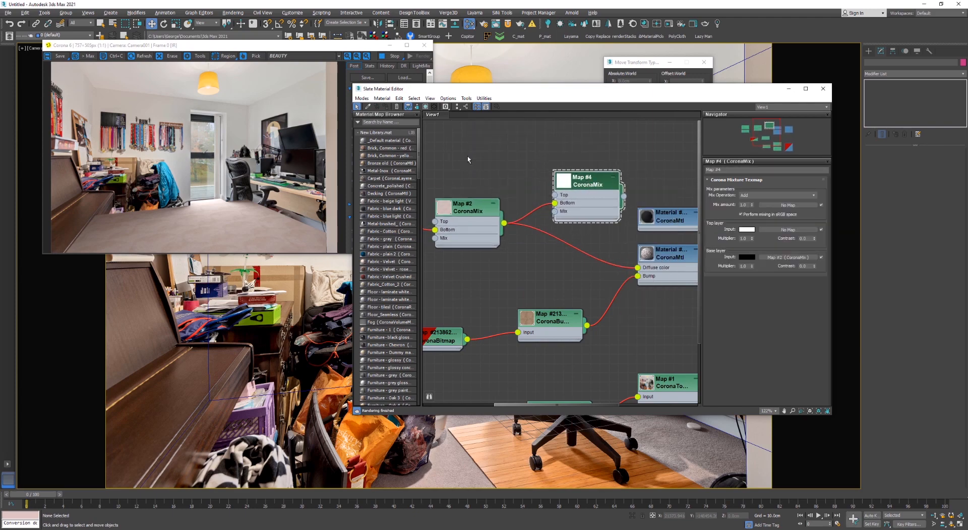
Add a Noise map and connect it to the Top input of the new CoronaMix map
{"action": "right_click", "coordinate": [470, 158]}
{"action": "mouse_move", "coordinate": [525, 177]}
{"action": "mouse_move", "coordinate": [565, 187]}
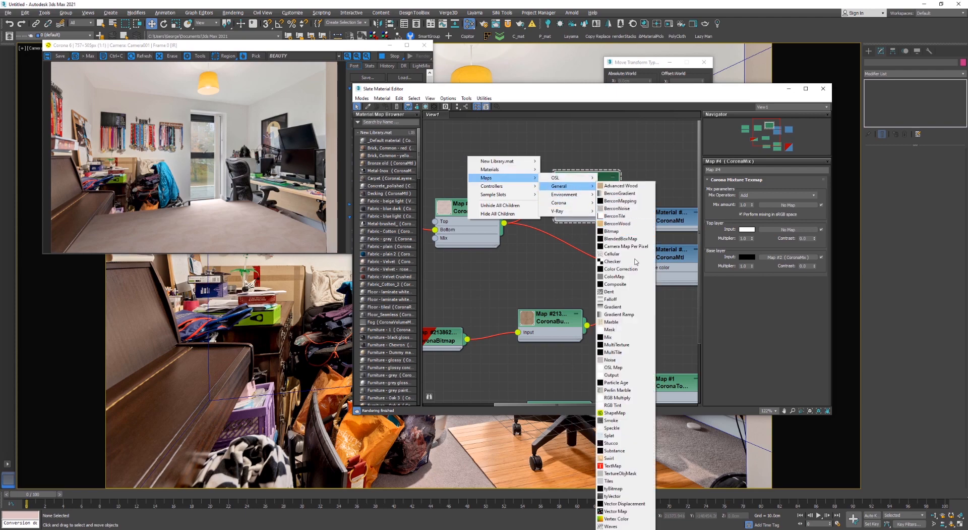
{"action": "left_click", "coordinate": [611, 359]}
{"action": "left_click_drag", "start_coordinate": [504, 164], "coordinate": [556, 194]}
{"action": "scroll", "coordinate": [522, 232], "scroll_direction": "down", "scroll_amount": 3}
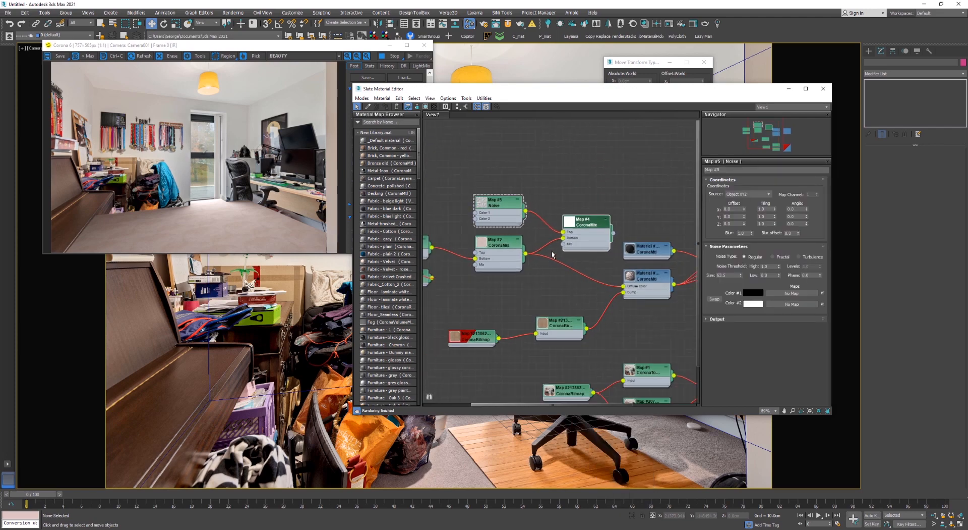
Move the new mix nodes aside and add a CoronaUvwRandomizer map above them
{"action": "left_click_drag", "start_coordinate": [591, 234], "coordinate": [538, 274]}
{"action": "right_click", "coordinate": [495, 192]}
{"action": "mouse_move", "coordinate": [535, 212]}
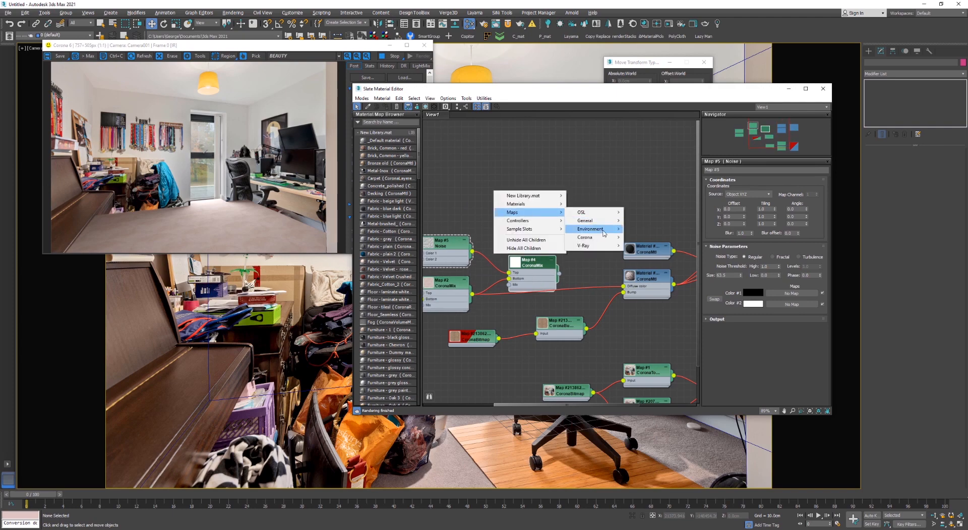
{"action": "mouse_move", "coordinate": [595, 237]}
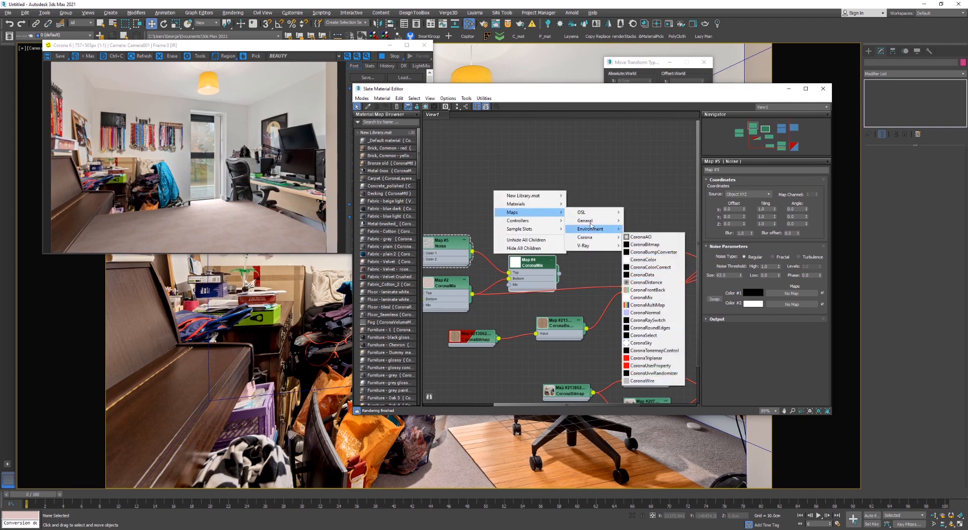
{"action": "mouse_move", "coordinate": [592, 220]}
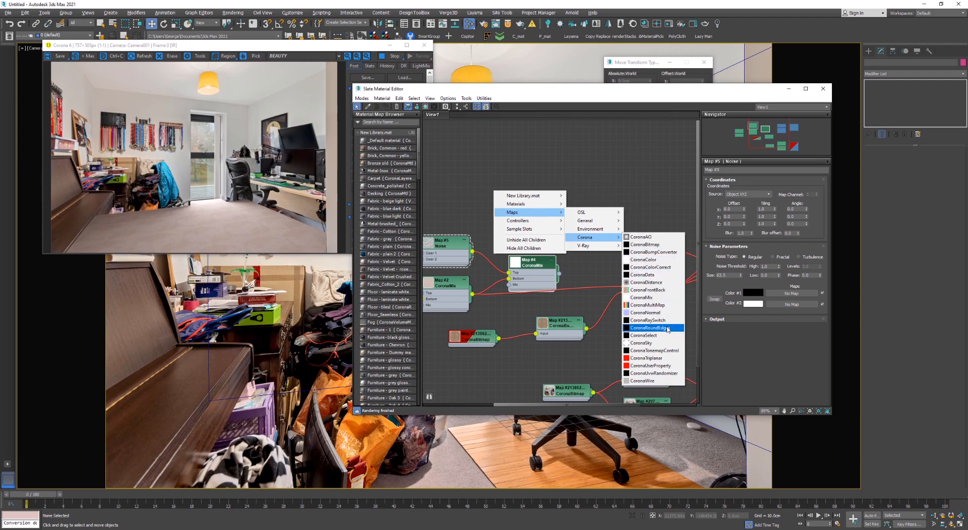
{"action": "left_click", "coordinate": [655, 373]}
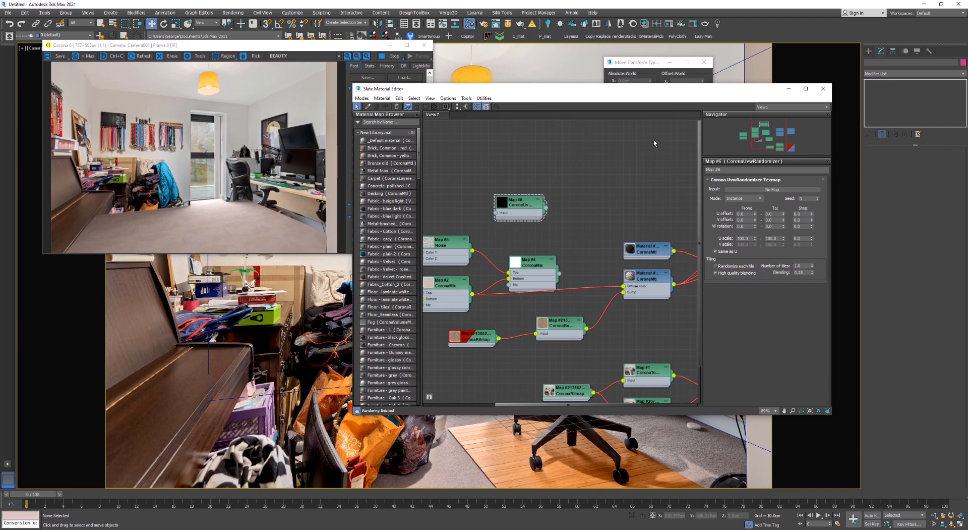
Feed the Map #2 CoronaMix into the CoronaUvwRandomizer and connect the randomizer to the carpet material's Diffuse color
{"action": "scroll", "coordinate": [525, 205], "scroll_direction": "up", "scroll_amount": 3}
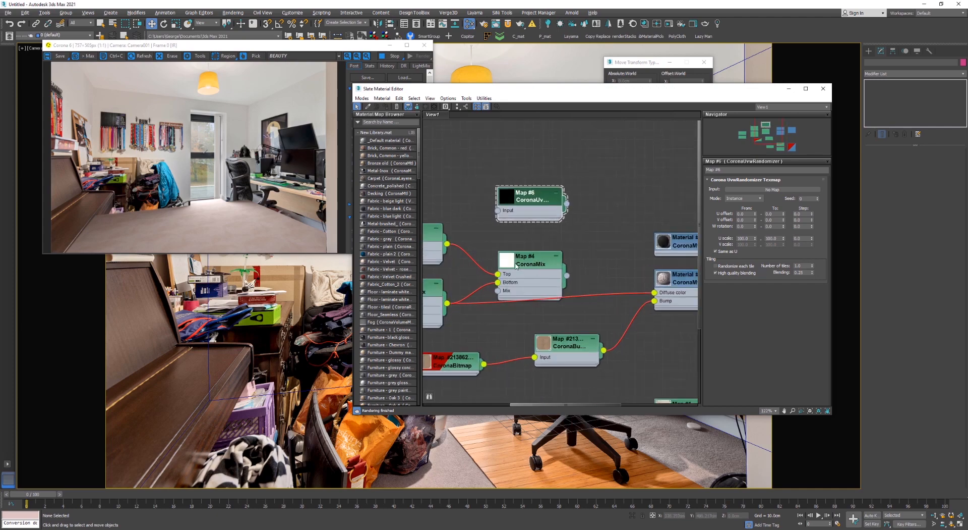
{"action": "middle_click_drag", "start_coordinate": [527, 214], "coordinate": [609, 212]}
{"action": "left_click_drag", "start_coordinate": [608, 209], "coordinate": [608, 210]}
{"action": "middle_click_drag", "start_coordinate": [640, 222], "coordinate": [492, 189]}
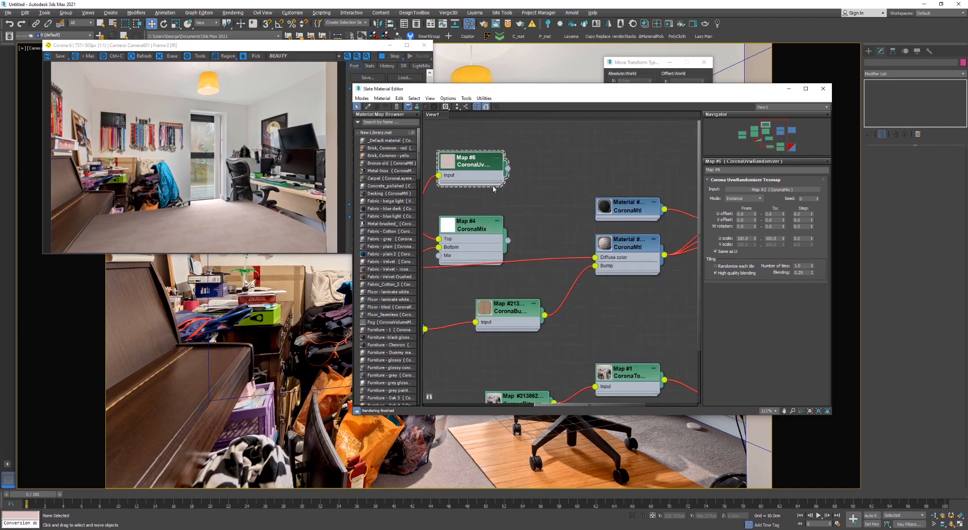
{"action": "left_click_drag", "start_coordinate": [508, 169], "coordinate": [621, 243]}
{"action": "left_click", "coordinate": [636, 256]}
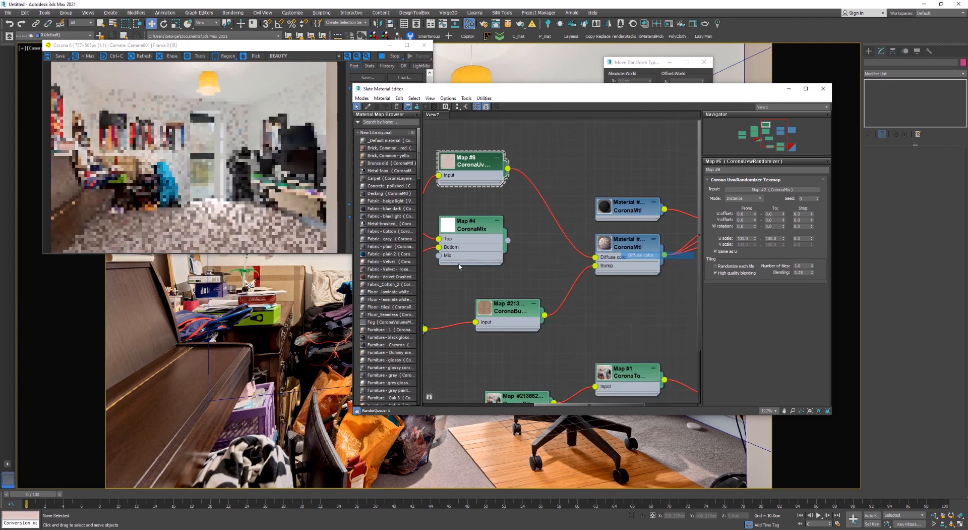
{"action": "scroll", "coordinate": [206, 237], "scroll_direction": "up", "scroll_amount": 1}
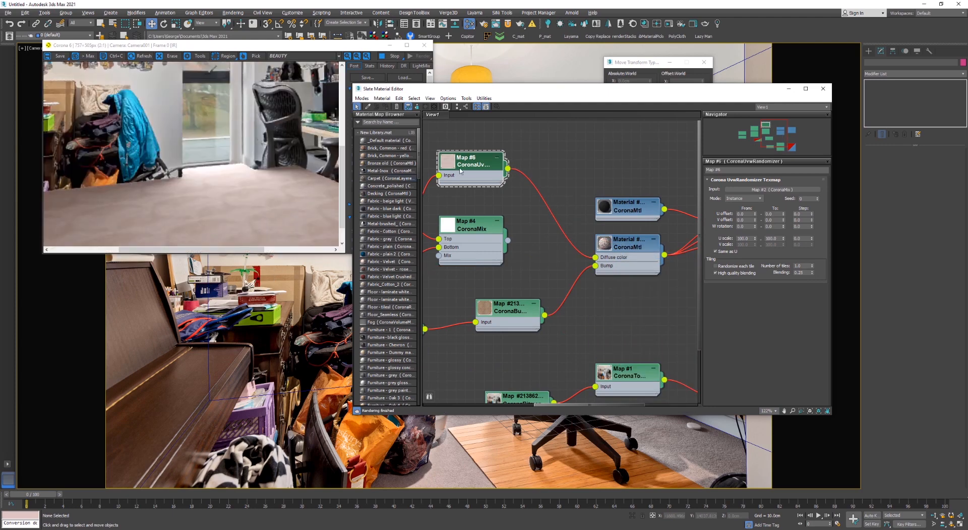
Set the CoronaUvwRandomizer mode to Primitive and try randomizing each tile
{"action": "left_click", "coordinate": [744, 198]}
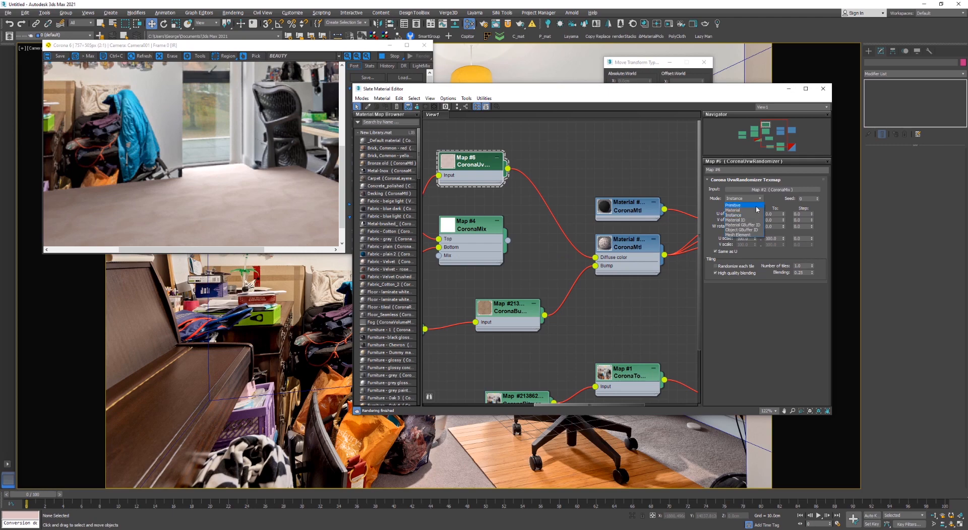
{"action": "left_click", "coordinate": [741, 209]}
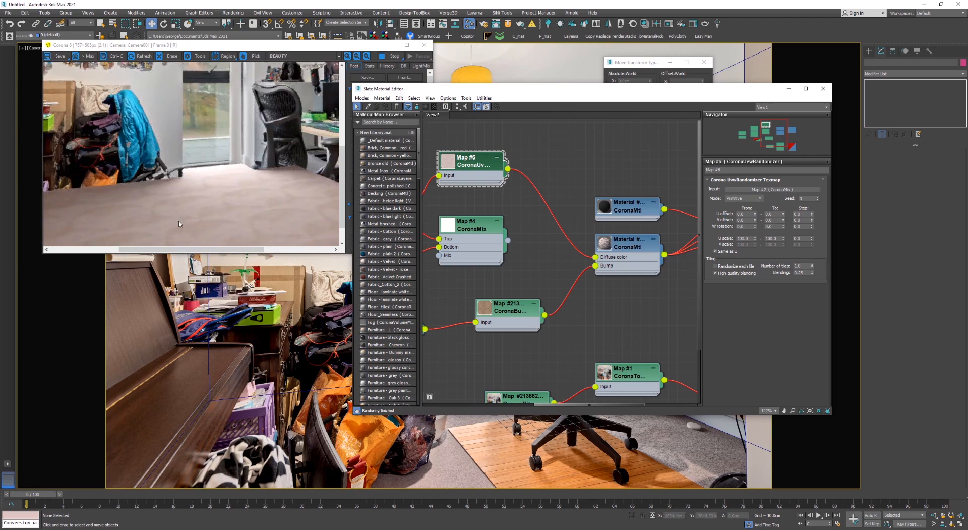
{"action": "left_click", "coordinate": [735, 269]}
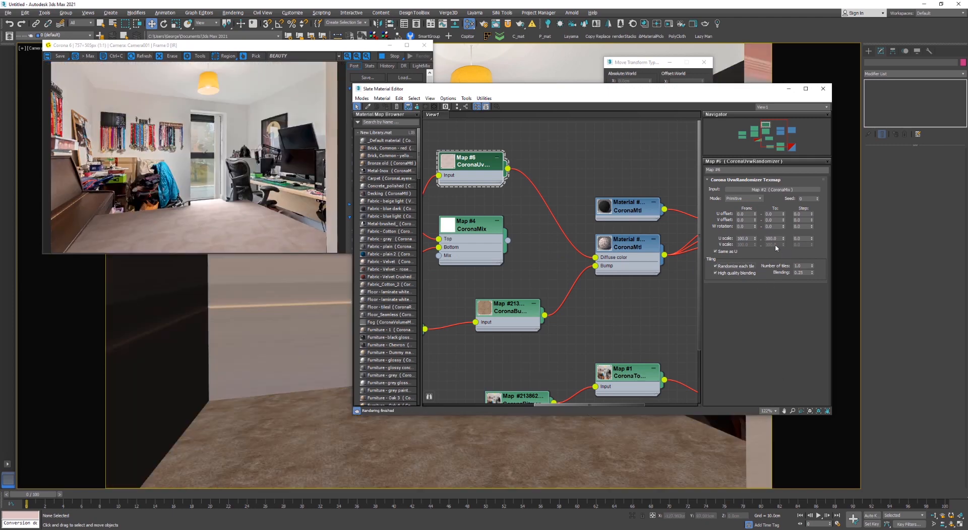
{"action": "left_click", "coordinate": [734, 268]}
Set the randomizer's U scale From, To and Step values to 50
{"action": "key", "text": "Tab"}
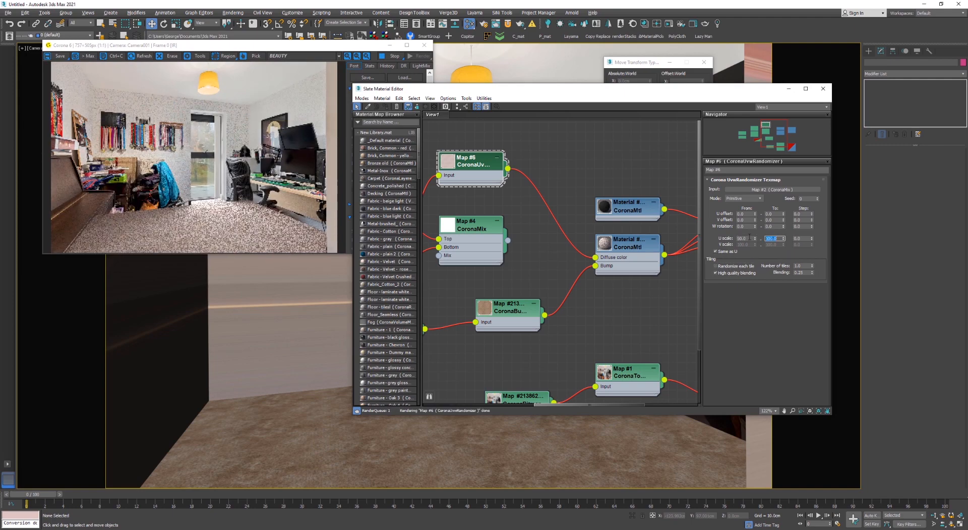
{"action": "type", "text": "50"}
{"action": "key", "text": "Tab"}
{"action": "type", "text": "50"}
{"action": "key", "text": "Return"}
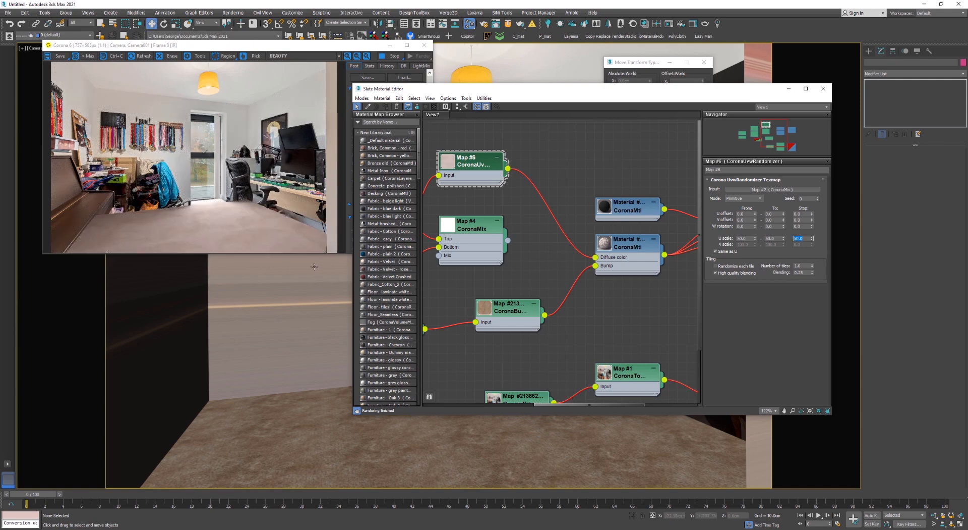
Examine the rescaled carpet texture up close in the render and the viewport, returning to the camera view
{"action": "scroll", "coordinate": [180, 239], "scroll_direction": "up", "scroll_amount": 1}
{"action": "scroll", "coordinate": [184, 240], "scroll_direction": "down", "scroll_amount": 1}
{"action": "scroll", "coordinate": [259, 242], "scroll_direction": "up", "scroll_amount": 1}
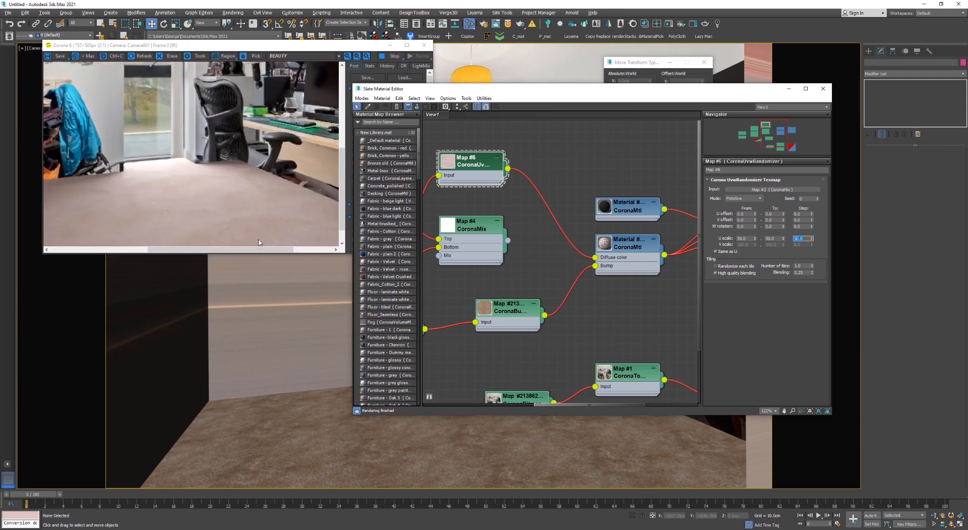
{"action": "scroll", "coordinate": [511, 451], "scroll_direction": "up", "scroll_amount": 3}
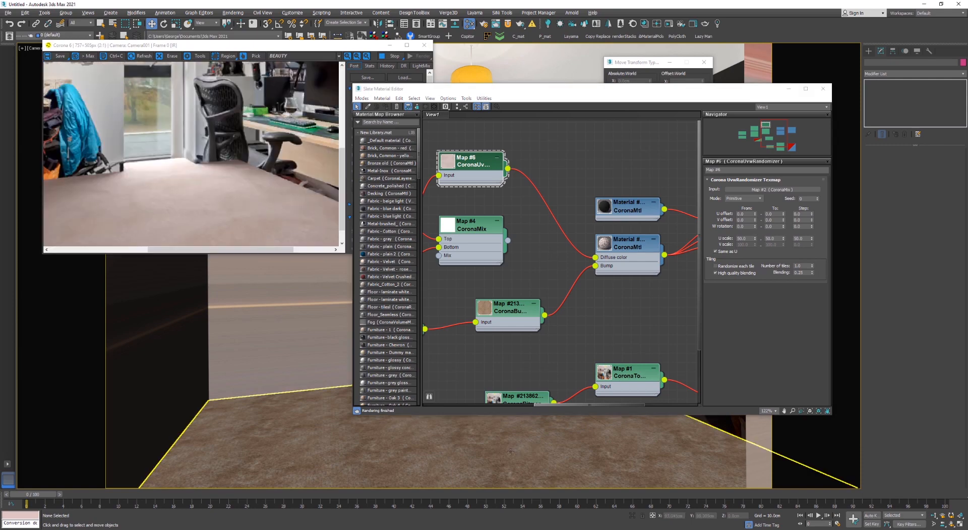
{"action": "scroll", "coordinate": [511, 452], "scroll_direction": "down", "scroll_amount": 3}
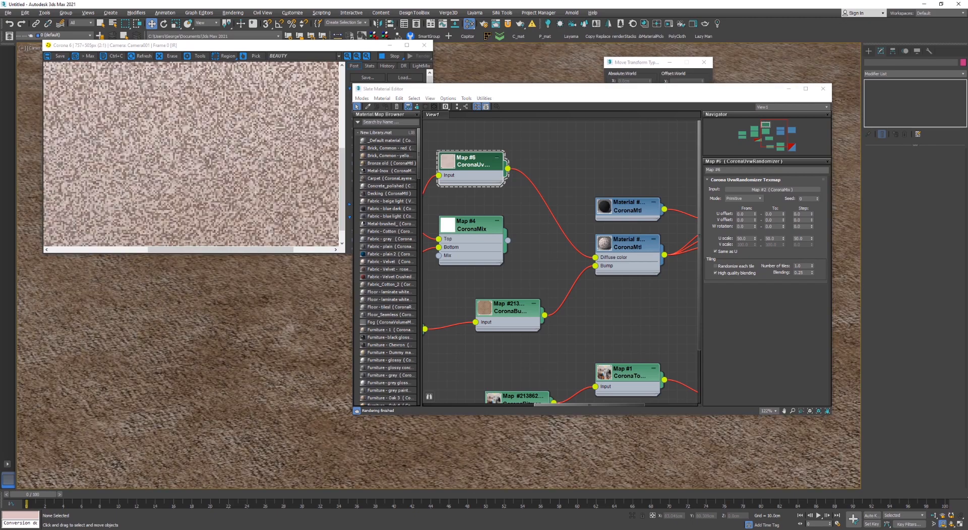
{"action": "scroll", "coordinate": [511, 452], "scroll_direction": "down", "scroll_amount": 2}
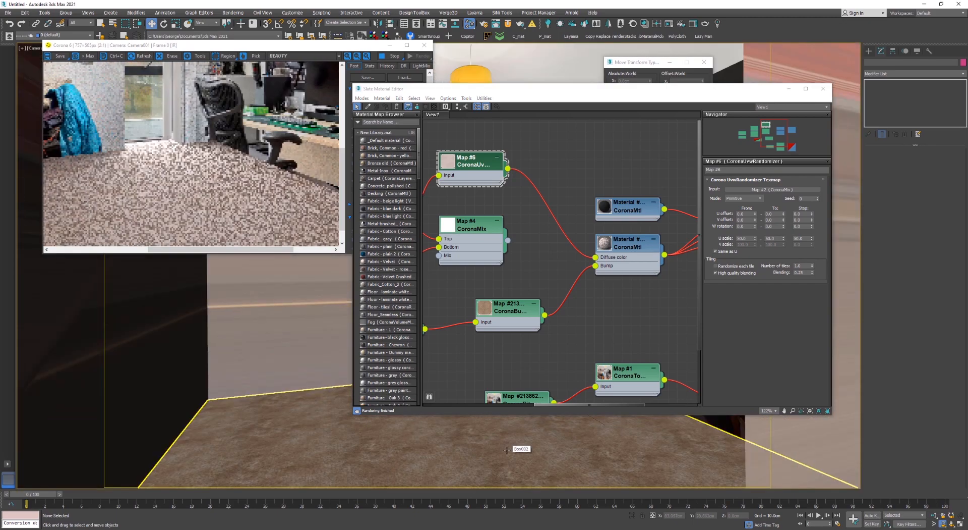
{"action": "scroll", "coordinate": [507, 449], "scroll_direction": "down", "scroll_amount": 1}
{"action": "key", "text": "c"}
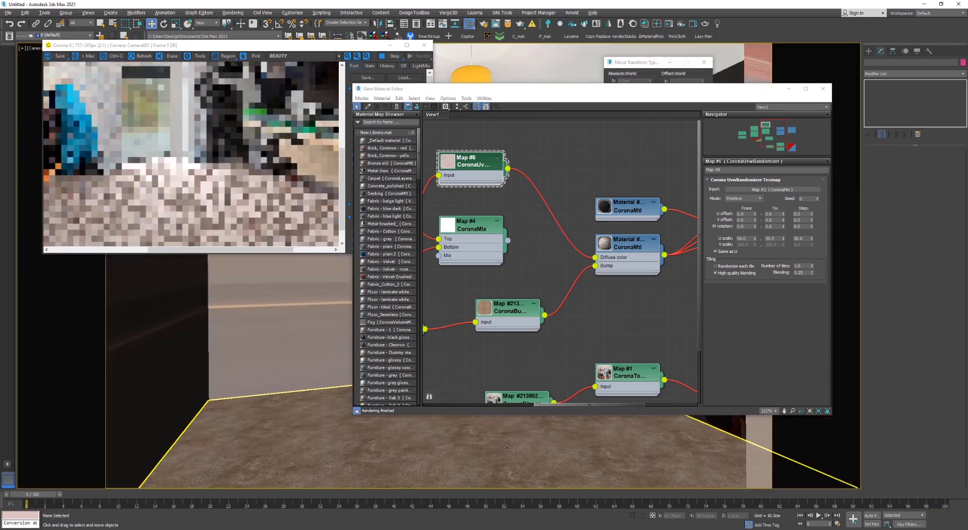
{"action": "scroll", "coordinate": [215, 210], "scroll_direction": "down", "scroll_amount": 1}
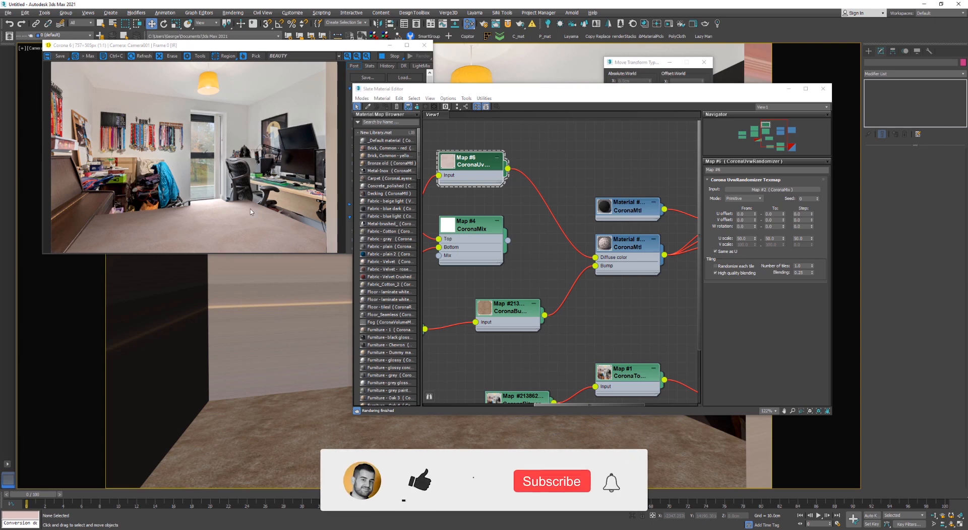
{"action": "scroll", "coordinate": [568, 245], "scroll_direction": "down", "scroll_amount": 3}
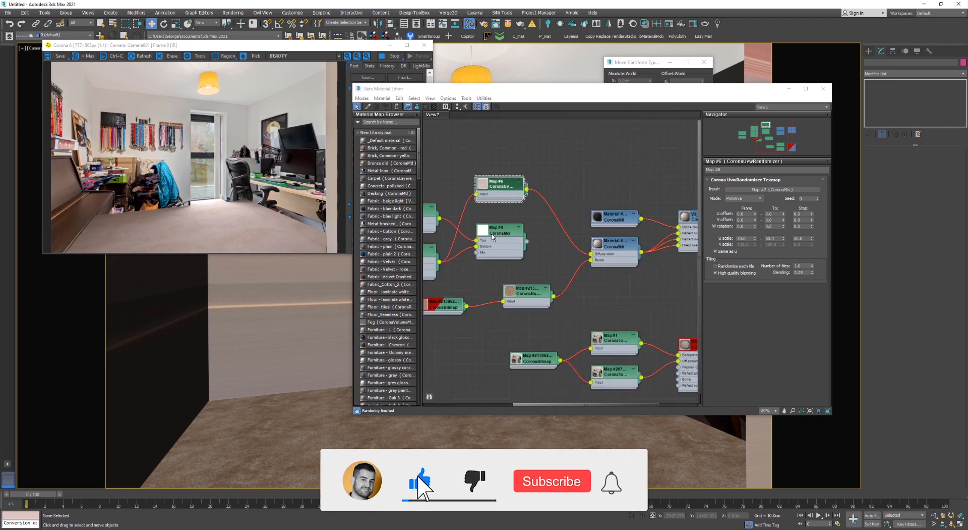
{"action": "middle_click_drag", "start_coordinate": [494, 242], "coordinate": [521, 242]}
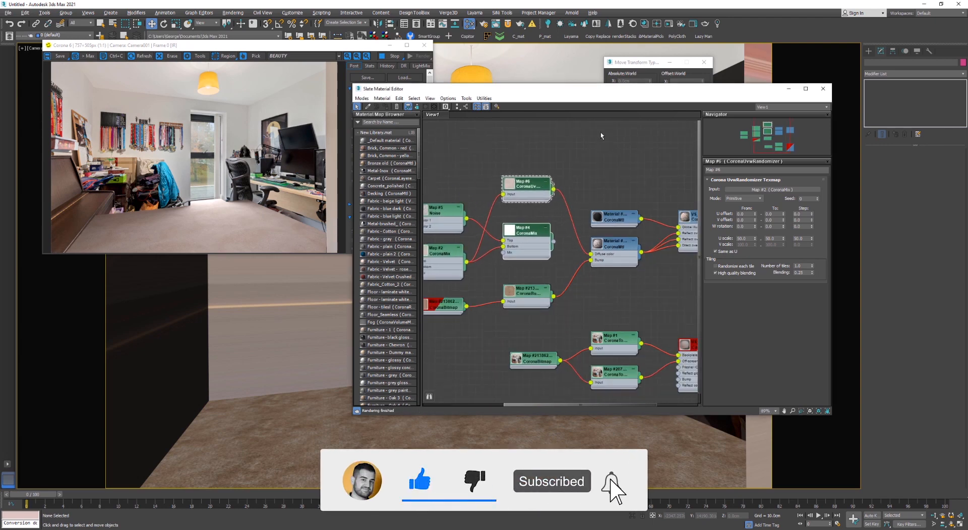
{"action": "left_click", "coordinate": [740, 199]}
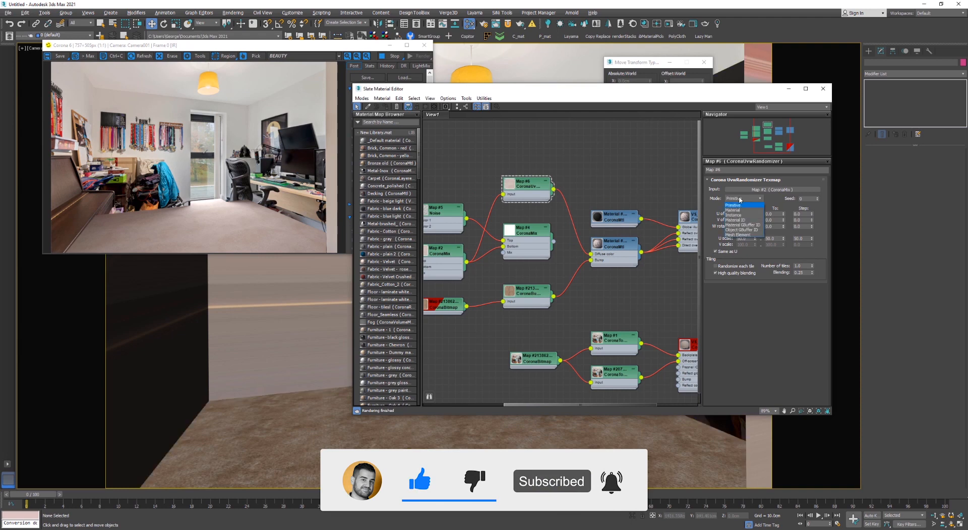
{"action": "left_click", "coordinate": [740, 199]}
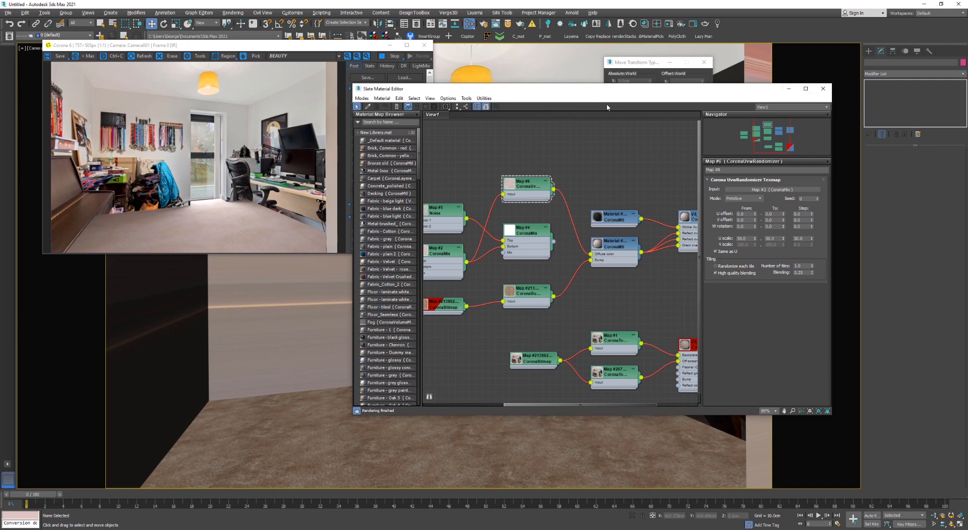
Close the Slate Material Editor and the Corona render window, and select the room box in the camera view
{"action": "left_click", "coordinate": [823, 89]}
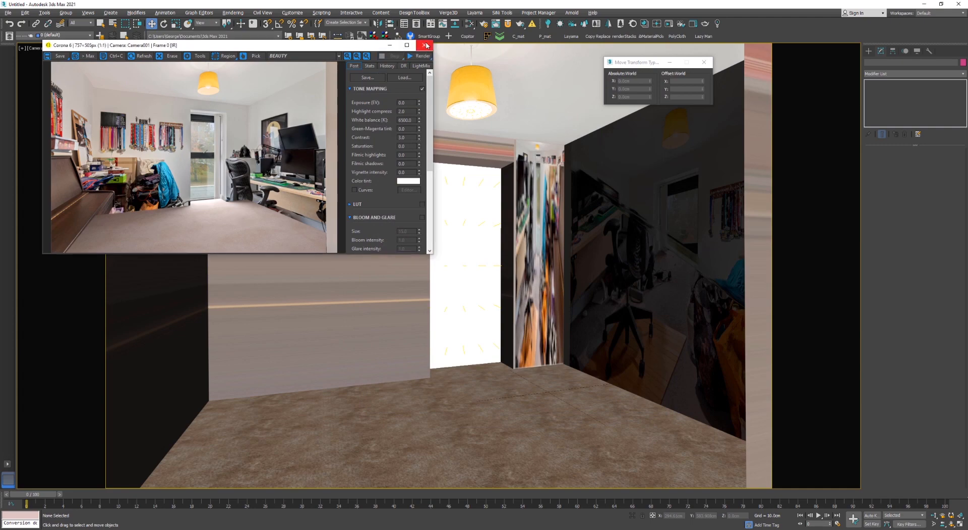
{"action": "left_click", "coordinate": [424, 45]}
{"action": "left_click", "coordinate": [560, 215]}
{"action": "key", "text": "F3"}
{"action": "key", "text": "F3"}
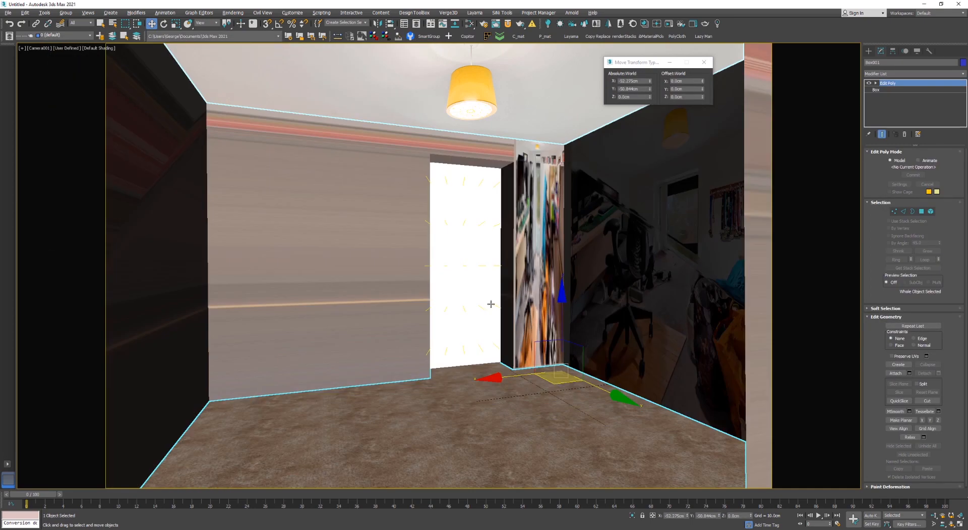
Select the room's floor-level edges along all visible walls, including the door reveals but not the door opening
{"action": "key", "text": "2"}
{"action": "key", "text": "F3"}
{"action": "left_click", "coordinate": [505, 364]}
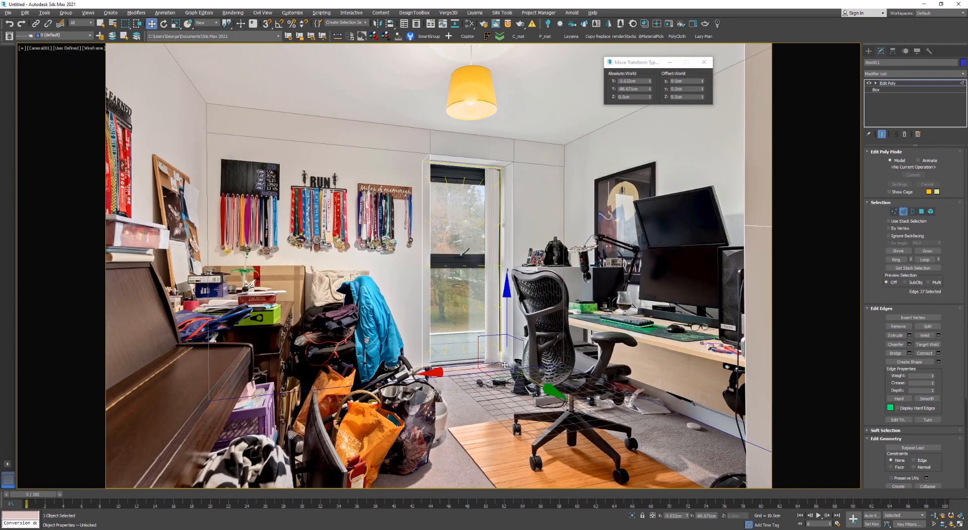
{"action": "left_click", "coordinate": [523, 367], "text": "ctrl"}
{"action": "key", "text": "F3"}
{"action": "left_click", "coordinate": [582, 408], "text": "ctrl"}
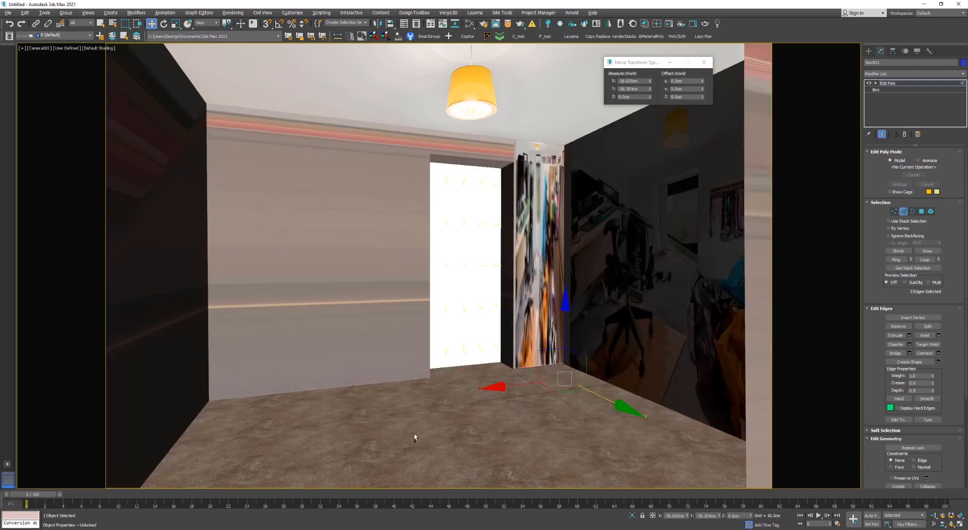
{"action": "key", "text": "F3"}
{"action": "left_click", "coordinate": [423, 380], "text": "ctrl"}
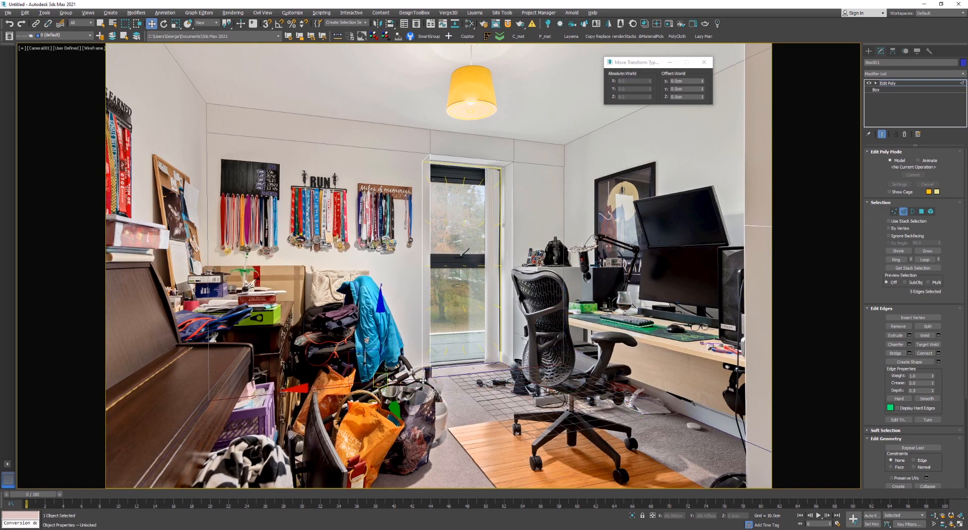
{"action": "left_click", "coordinate": [197, 415], "text": "ctrl"}
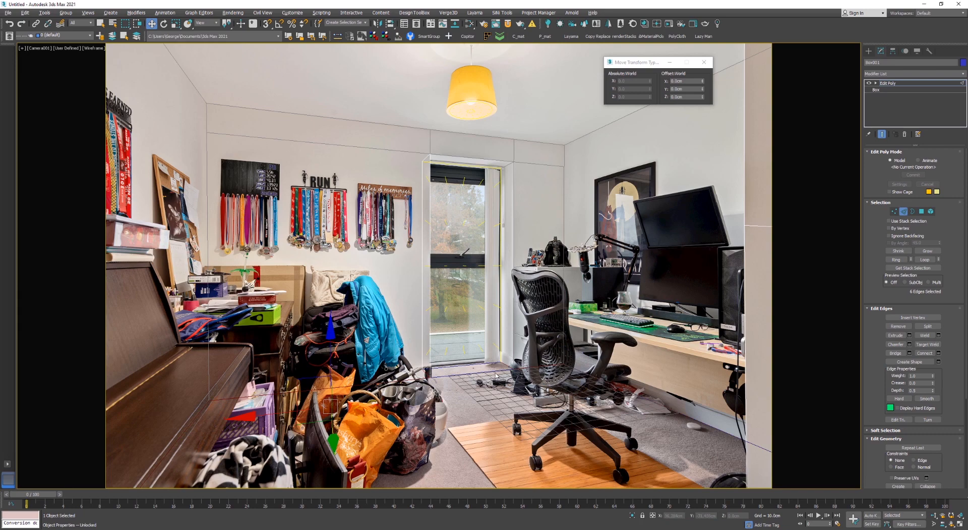
{"action": "key", "text": "F3"}
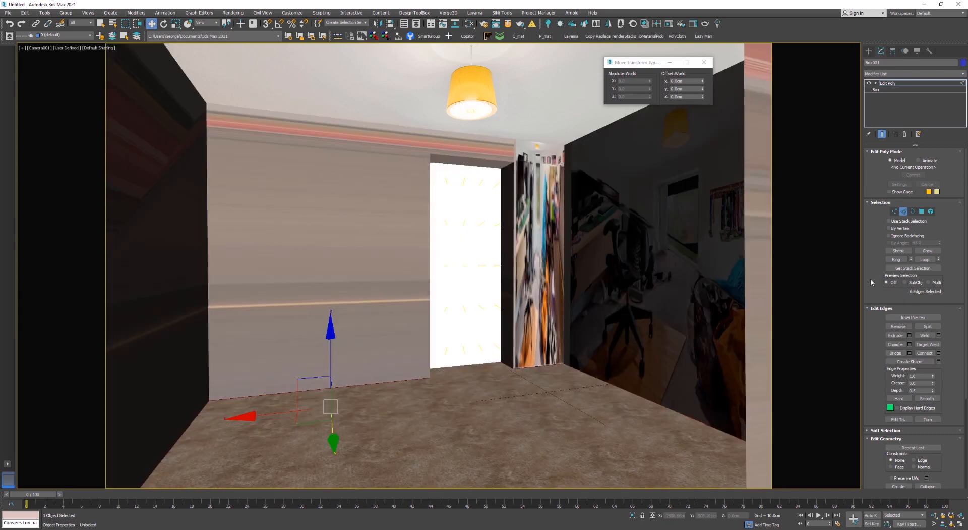
Create a Linear shape from the selected floor edges, keeping the name Shape001, and leave edge editing
{"action": "scroll", "coordinate": [871, 282], "scroll_direction": "down", "scroll_amount": 2}
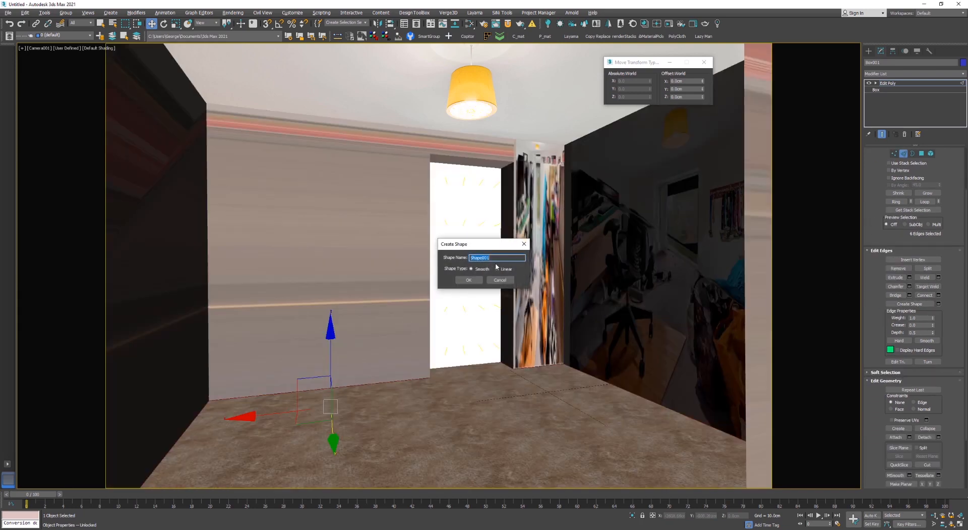
{"action": "left_click", "coordinate": [499, 267]}
{"action": "left_click", "coordinate": [470, 280]}
{"action": "key", "text": "2"}
{"action": "key", "text": "F3"}
Select the new spline that follows the floor edges and display all four viewports
{"action": "left_click", "coordinate": [530, 334]}
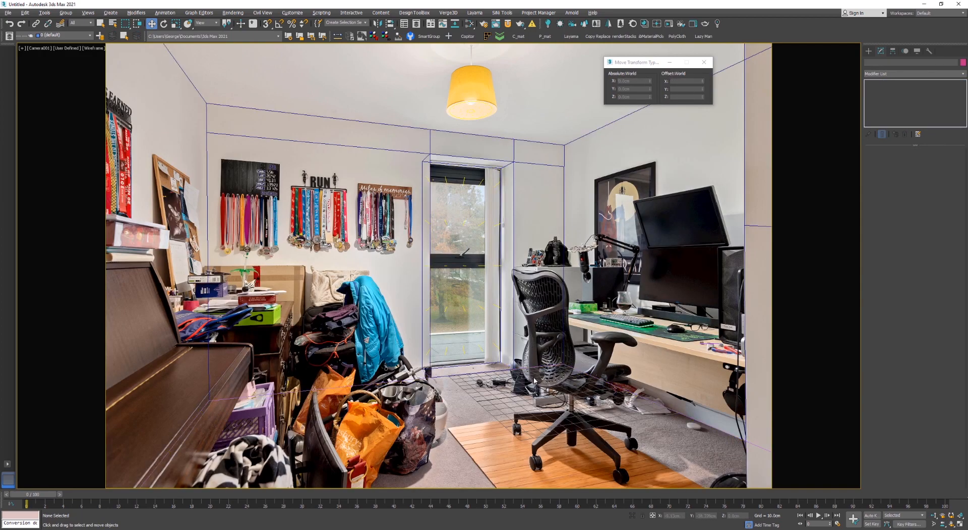
{"action": "left_click", "coordinate": [534, 373]}
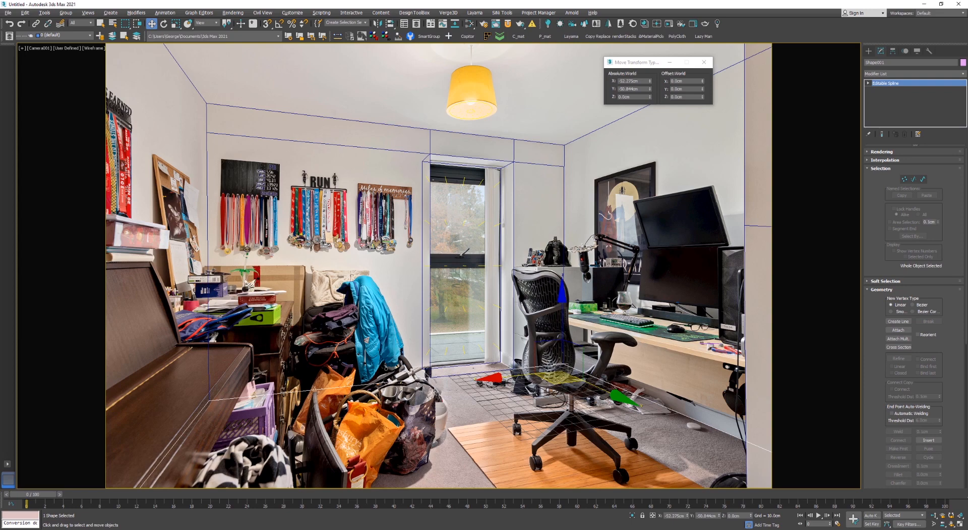
{"action": "key", "text": "alt+w"}
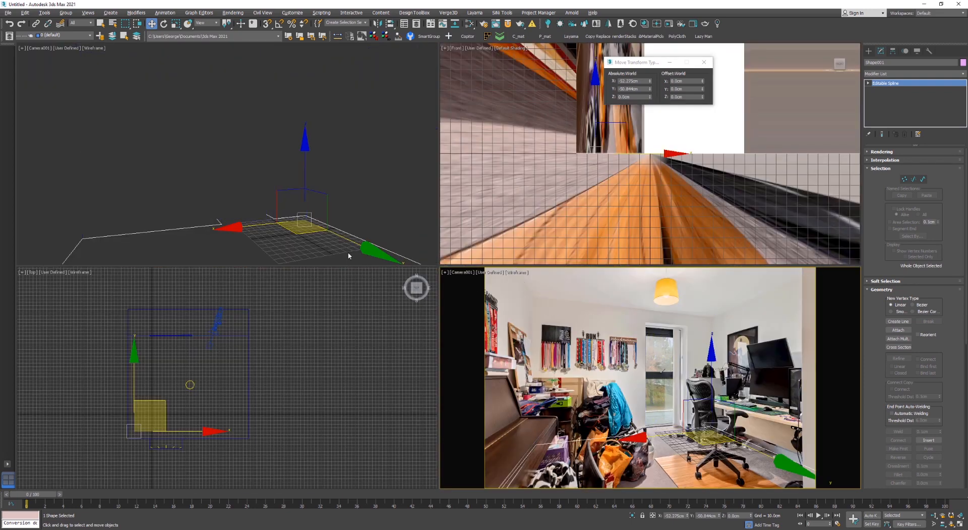
Exit isolation to bring back the whole room and show it full-size through the camera
{"action": "right_click", "coordinate": [304, 196]}
{"action": "right_click", "coordinate": [289, 380]}
{"action": "key", "text": "f"}
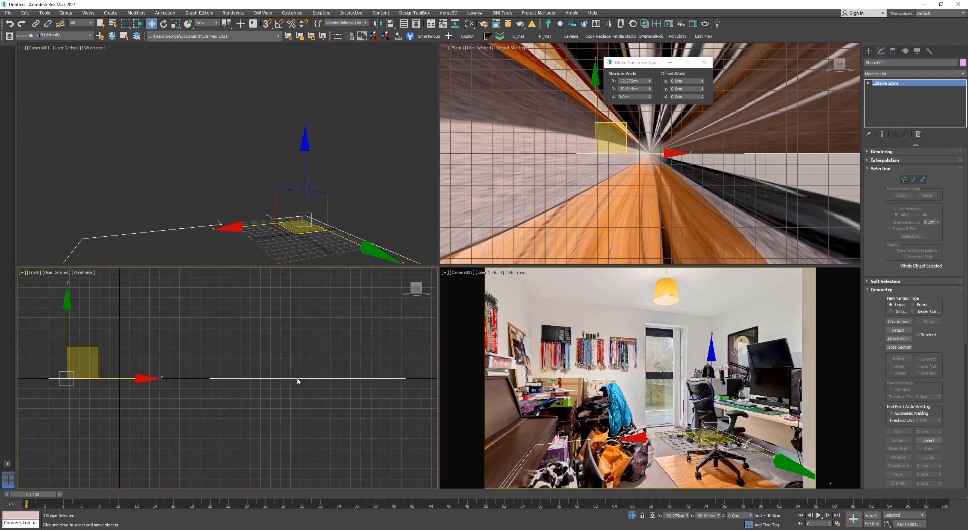
{"action": "key", "text": "alt+w"}
{"action": "middle_click_drag", "start_coordinate": [397, 393], "coordinate": [450, 332], "text": "alt"}
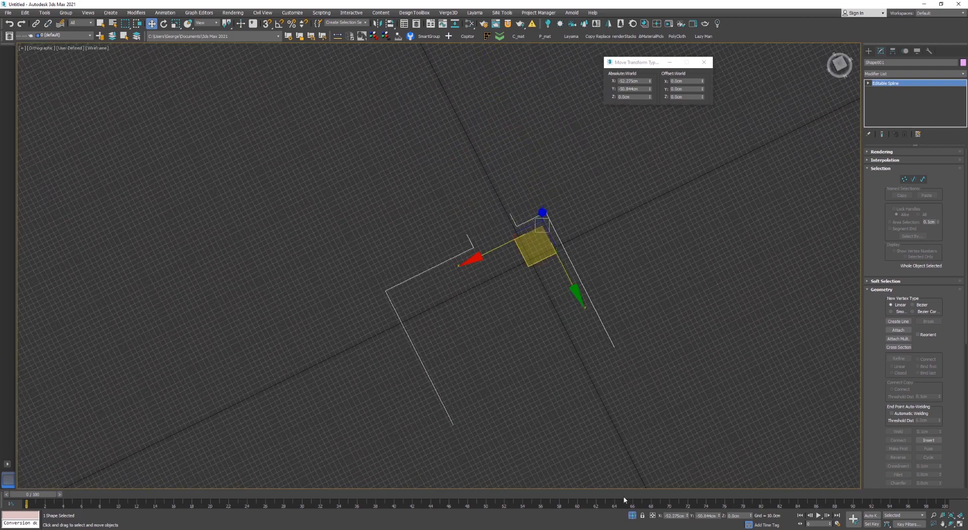
{"action": "left_click", "coordinate": [633, 515]}
{"action": "key", "text": "F3"}
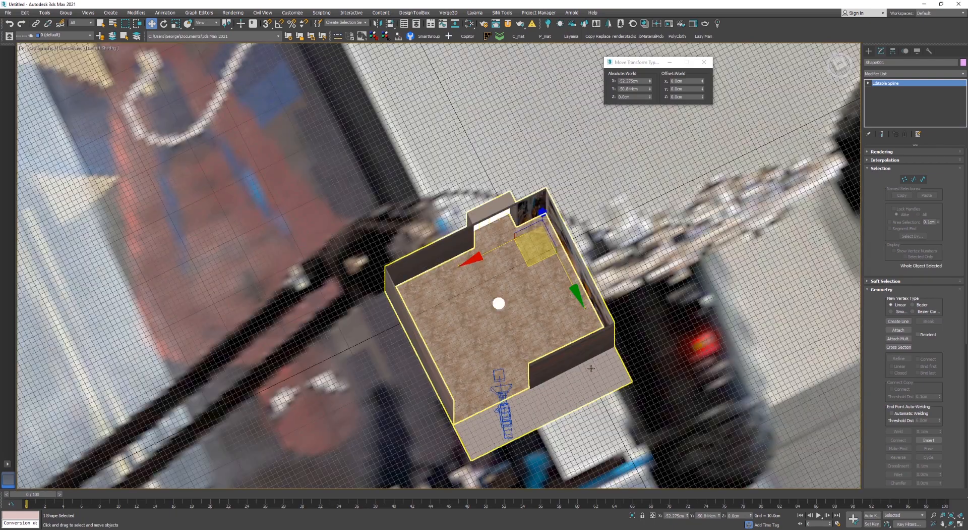
{"action": "key", "text": "c"}
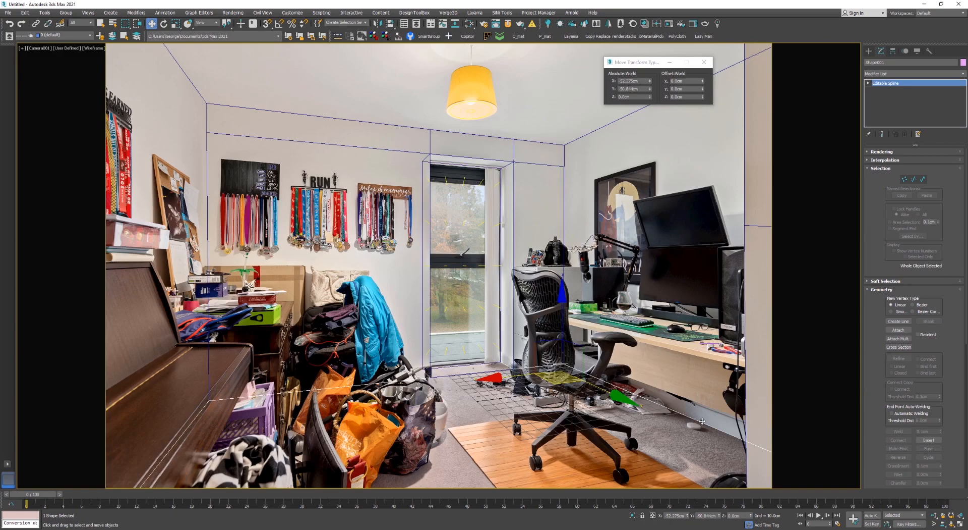
Draw a rectangle about 12 by 3 cm on the floor beside the skirting board in the window recess
{"action": "scroll", "coordinate": [454, 371], "scroll_direction": "up", "scroll_amount": 12}
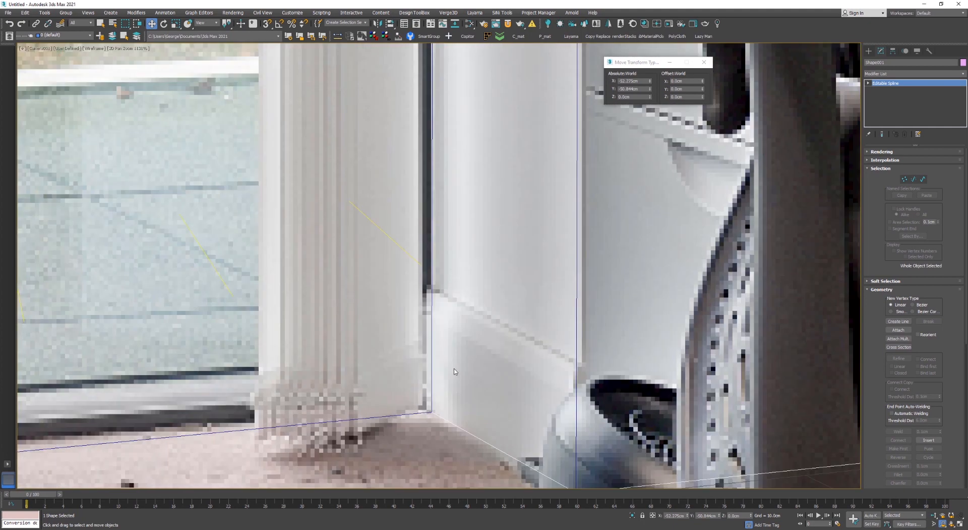
{"action": "scroll", "coordinate": [454, 371], "scroll_direction": "down", "scroll_amount": 5}
{"action": "left_click", "coordinate": [868, 51]}
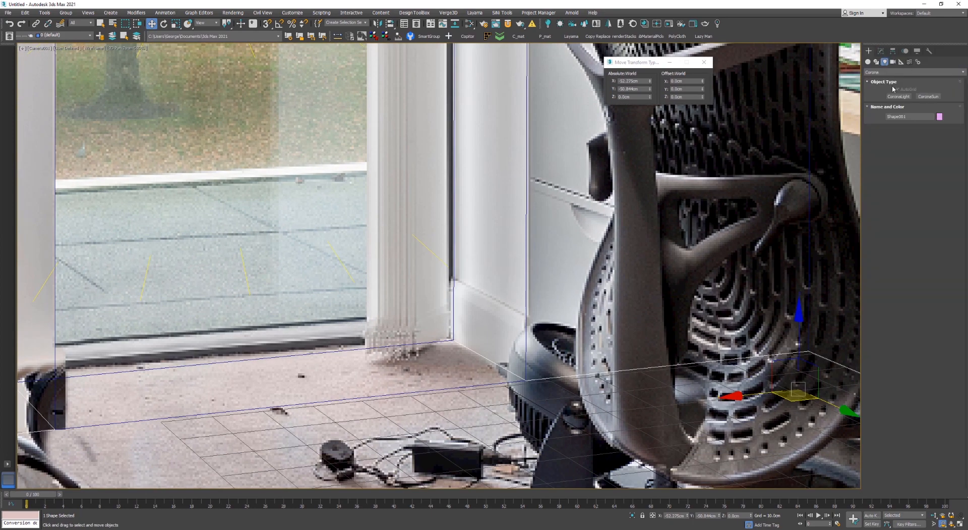
{"action": "left_click", "coordinate": [876, 61]}
{"action": "left_click", "coordinate": [928, 102]}
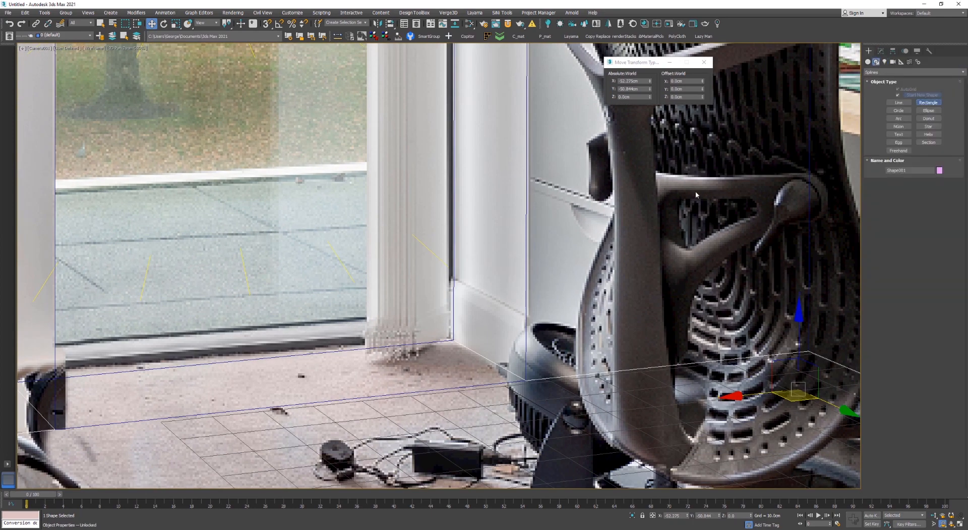
{"action": "scroll", "coordinate": [444, 371], "scroll_direction": "up", "scroll_amount": 5}
{"action": "left_click_drag", "start_coordinate": [446, 372], "coordinate": [351, 390]}
Rotate the rectangle 90° about the Y axis with angle snapping so it stands upright
{"action": "key", "text": "e"}
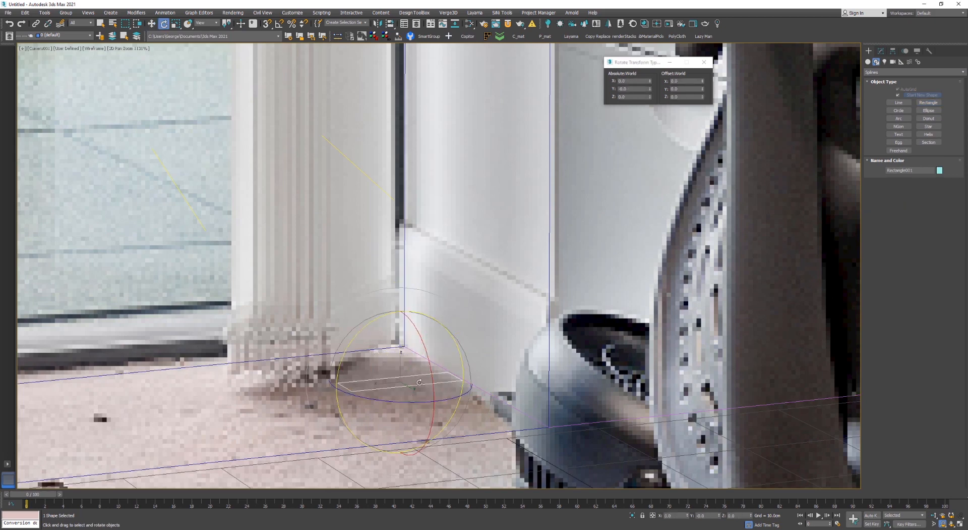
{"action": "key", "text": "w"}
{"action": "key", "text": "e"}
{"action": "left_click_drag", "start_coordinate": [388, 314], "coordinate": [494, 323]}
{"action": "key", "text": "a"}
{"action": "key", "text": "w"}
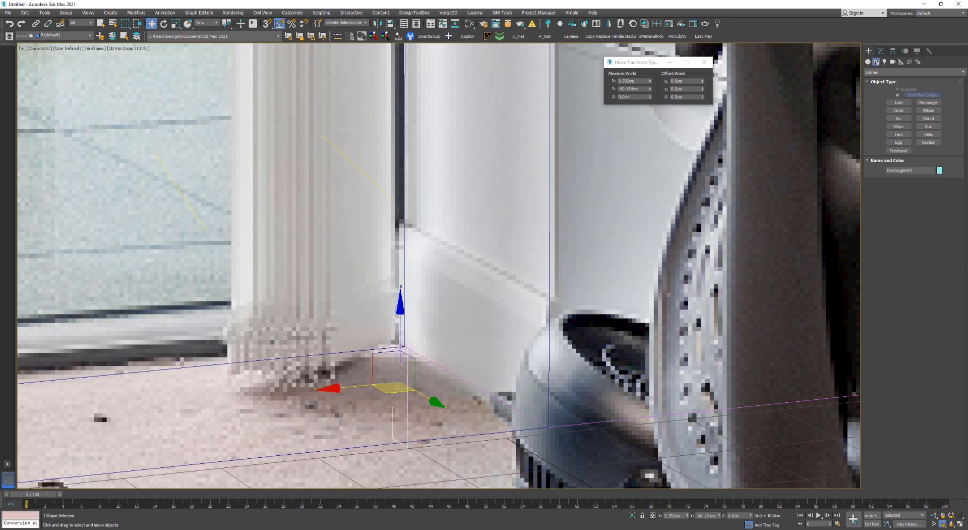
Move only the rectangle's pivot to its bottom edge, using snapping
{"action": "left_click", "coordinate": [893, 51]}
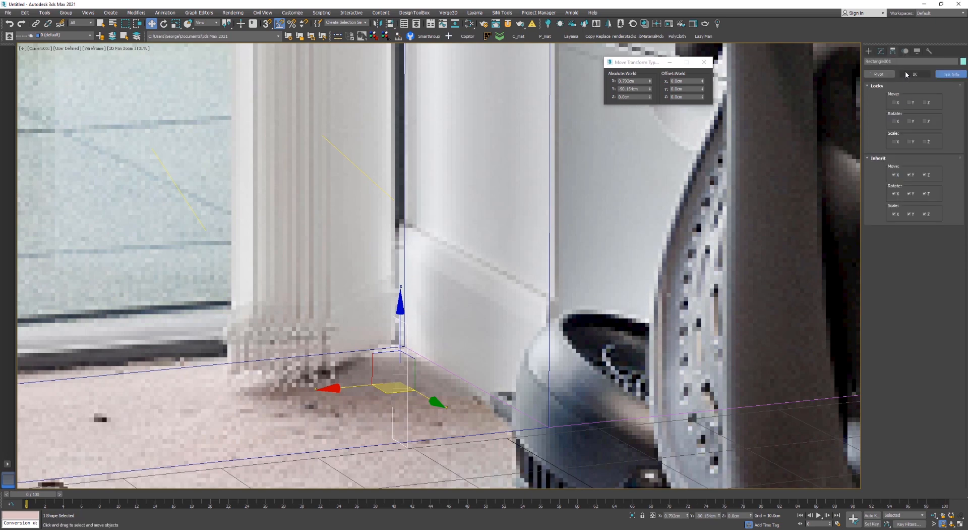
{"action": "left_click", "coordinate": [879, 74]}
{"action": "left_click", "coordinate": [914, 103]}
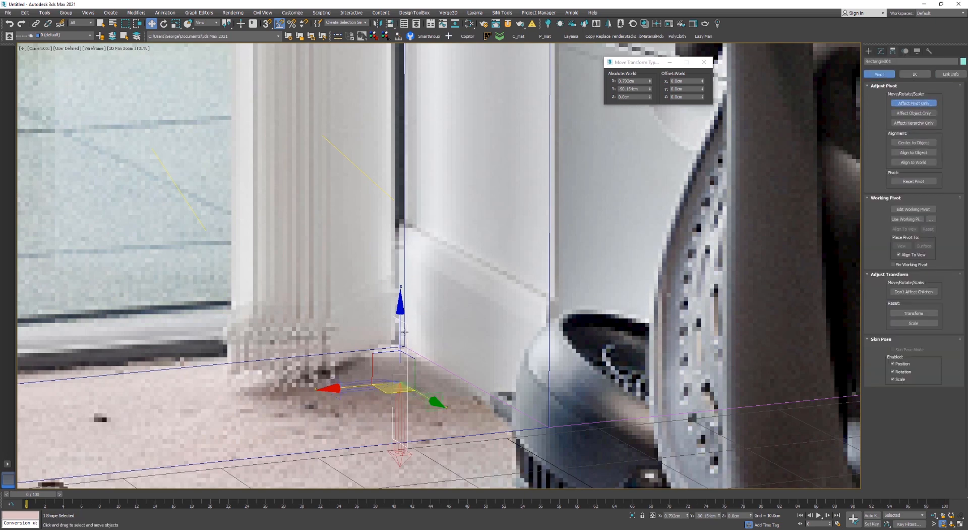
{"action": "key", "text": "s"}
{"action": "left_click_drag", "start_coordinate": [405, 332], "coordinate": [405, 447]}
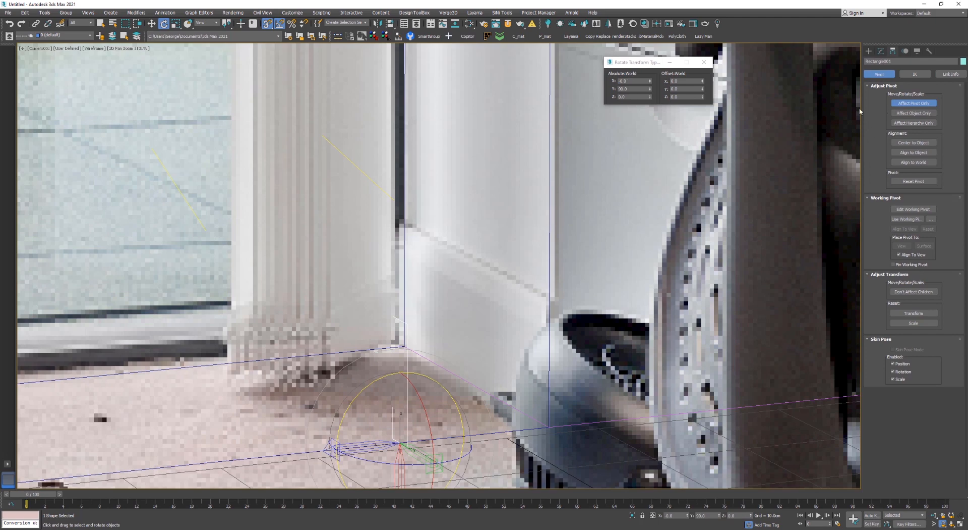
{"action": "key", "text": "r"}
{"action": "left_click", "coordinate": [909, 102]}
Place the rectangle at the foot of the recess's side wall and rotate it 90° about the vertical axis
{"action": "key", "text": "e"}
{"action": "key", "text": "w"}
{"action": "left_click_drag", "start_coordinate": [402, 381], "coordinate": [446, 403]}
{"action": "key", "text": "e"}
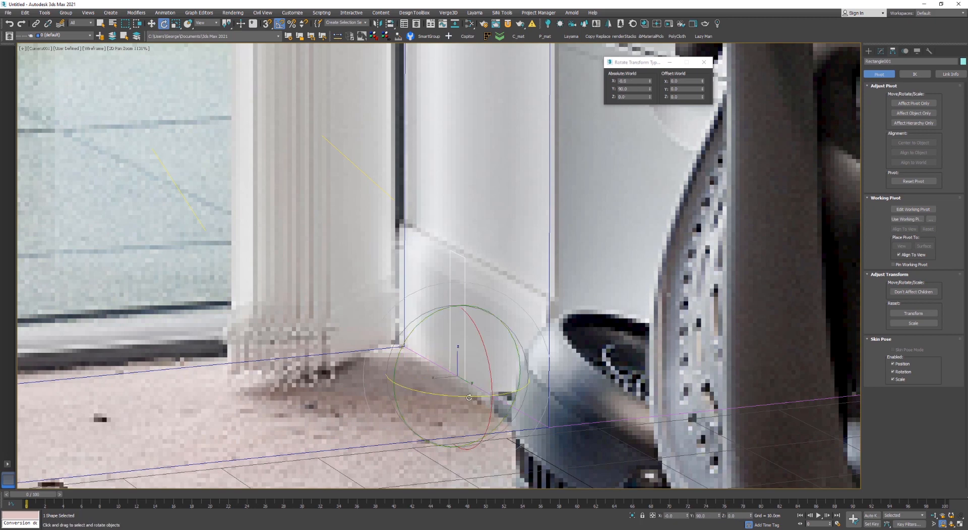
{"action": "left_click_drag", "start_coordinate": [472, 396], "coordinate": [506, 392]}
Convert the rectangle to an editable spline
{"action": "key", "text": "1"}
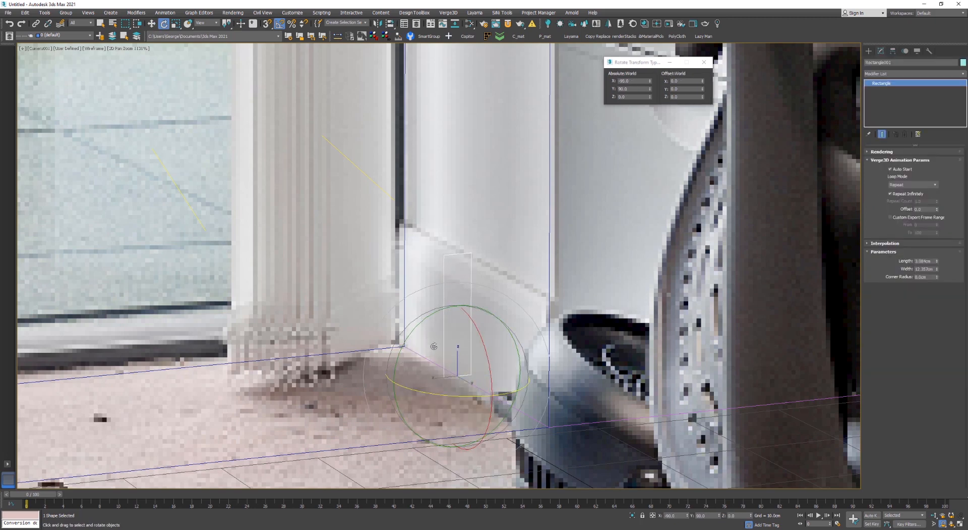
{"action": "right_click", "coordinate": [446, 341]}
{"action": "mouse_move", "coordinate": [484, 409]}
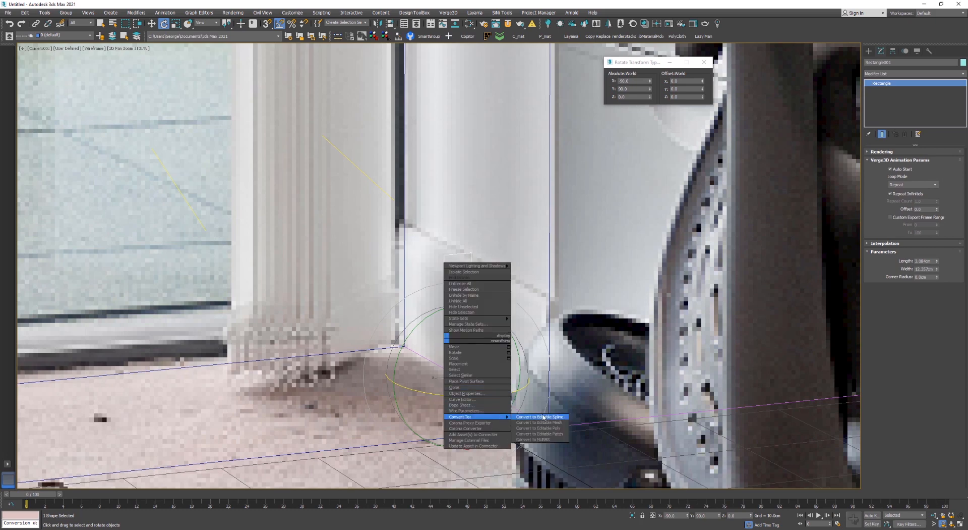
{"action": "left_click", "coordinate": [545, 417]}
Move the profile's outer vertical segment slightly toward the wall side to make the skirting profile thinner
{"action": "key", "text": "2"}
{"action": "left_click", "coordinate": [444, 350]}
{"action": "key", "text": "w"}
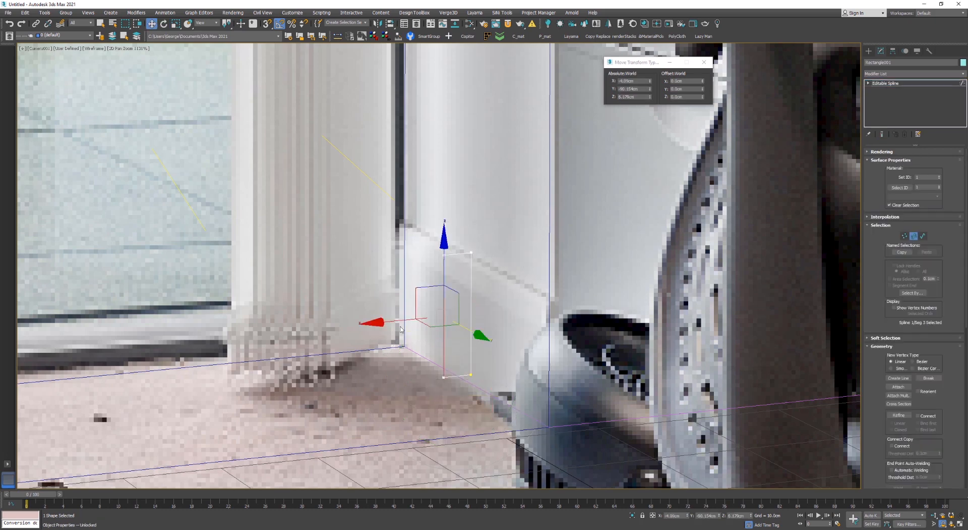
{"action": "left_click_drag", "start_coordinate": [398, 321], "coordinate": [400, 322]}
{"action": "key", "text": "1"}
{"action": "key", "text": "2"}
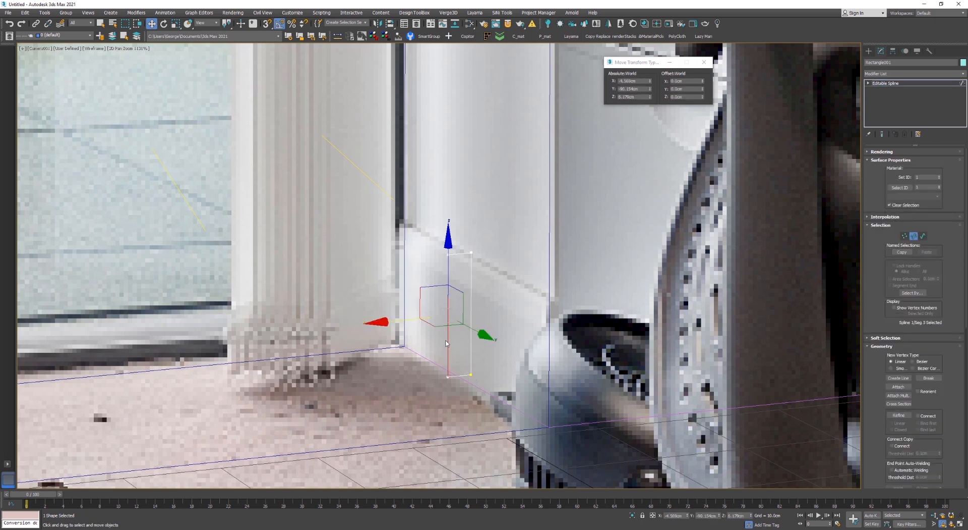
{"action": "key", "text": "2"}
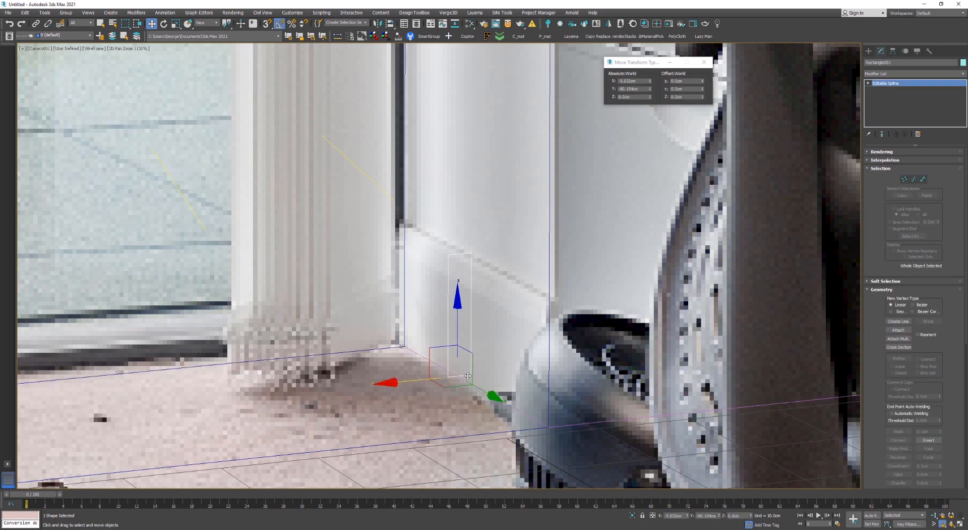
Set the skirting profile's pivot to its bottom corner on the wall side with the SiNi Ignite pivot presets
{"action": "left_click_drag", "start_coordinate": [967, 56], "coordinate": [700, 91]}
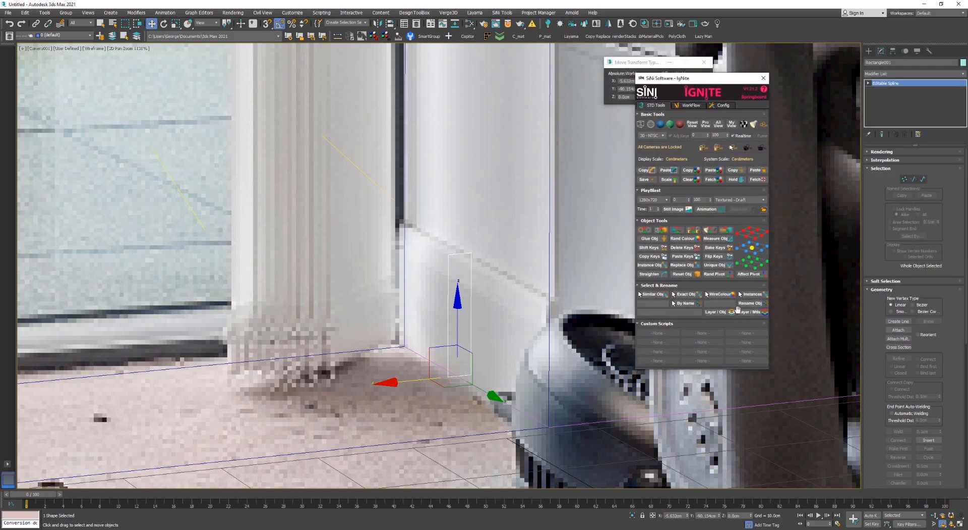
{"action": "left_click_drag", "start_coordinate": [692, 84], "coordinate": [701, 127]}
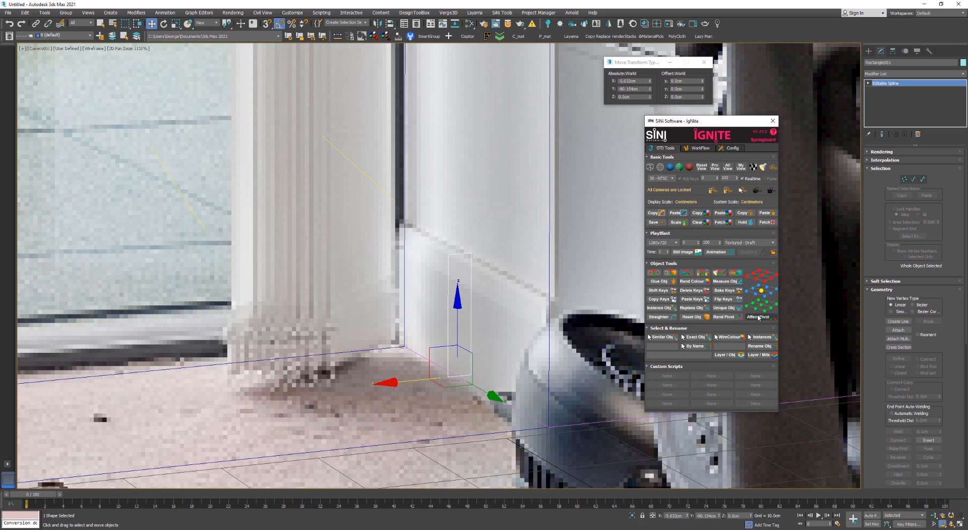
{"action": "left_click", "coordinate": [894, 50]}
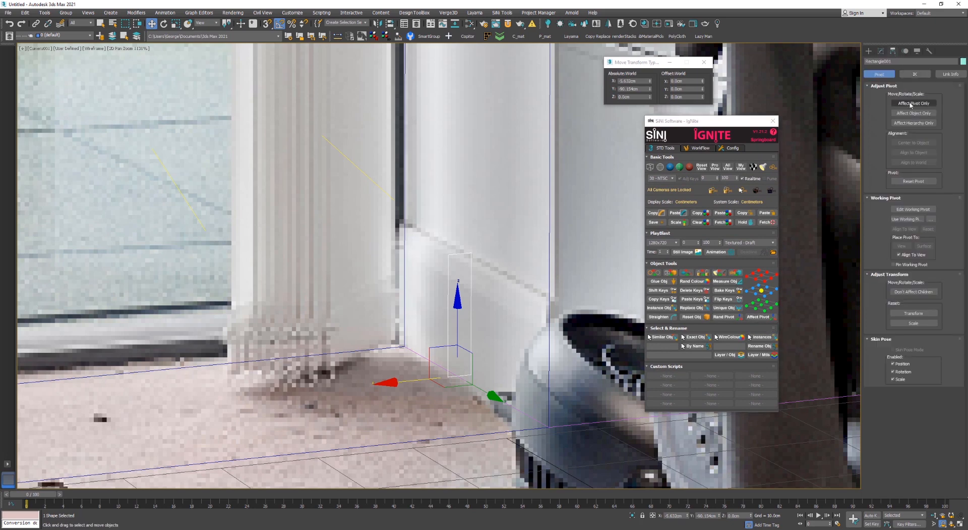
{"action": "left_click", "coordinate": [913, 103]}
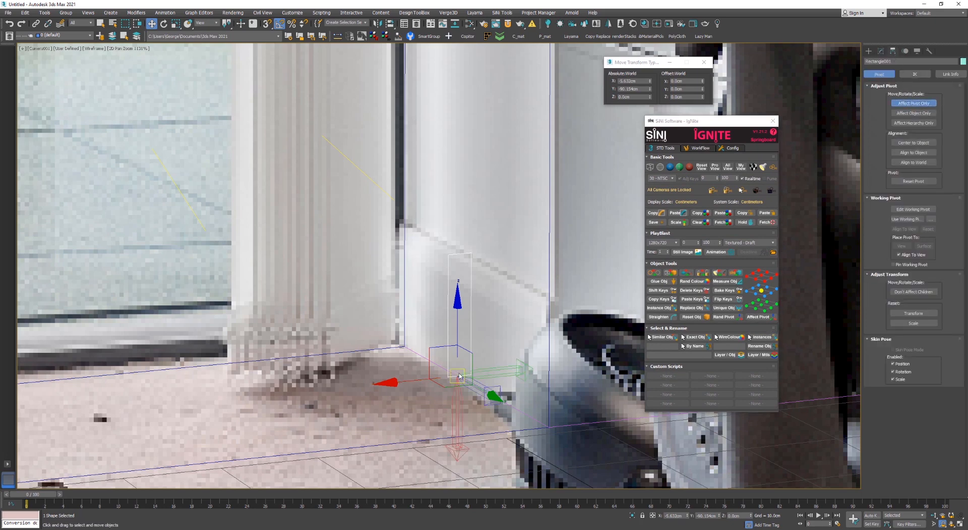
{"action": "left_click_drag", "start_coordinate": [406, 382], "coordinate": [429, 382]}
{"action": "key", "text": "ctrl+z"}
{"action": "left_click", "coordinate": [769, 305]}
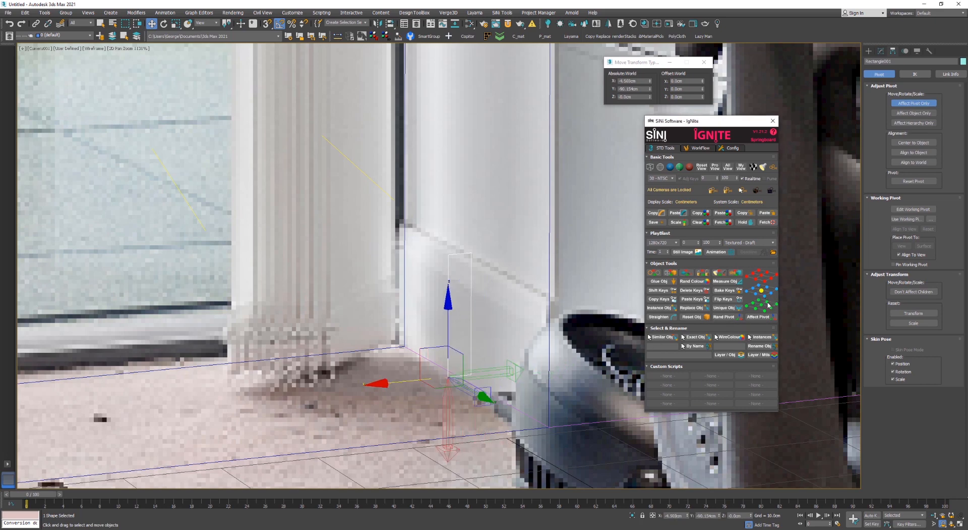
{"action": "left_click", "coordinate": [758, 311]}
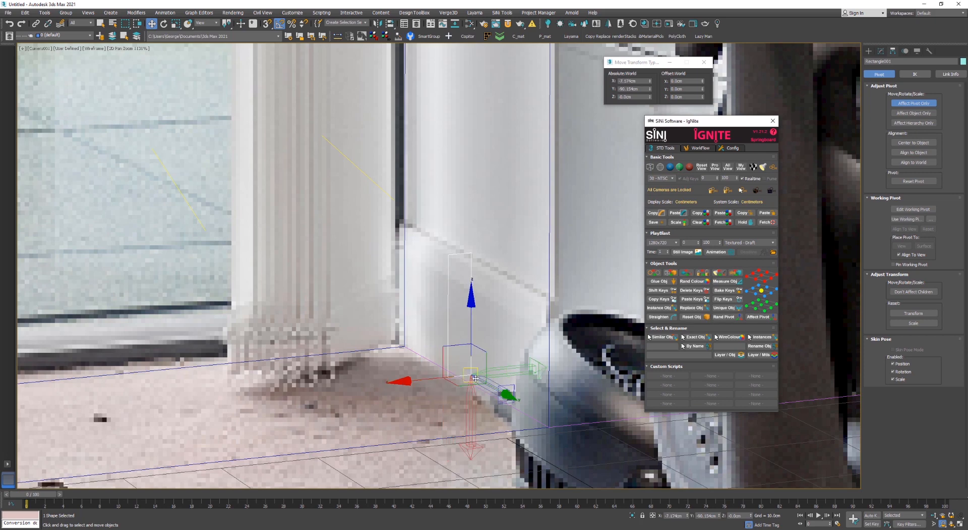
{"action": "left_click", "coordinate": [914, 103]}
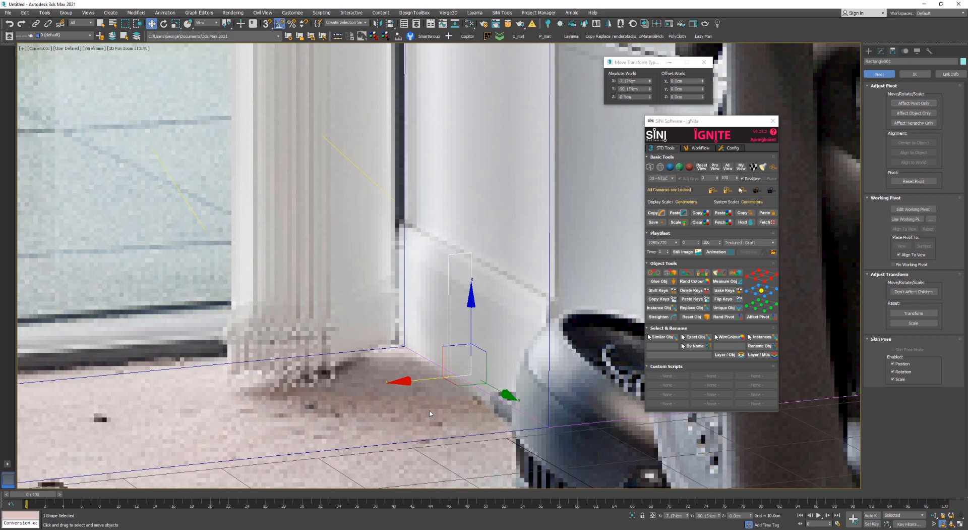
Snap the profile's pivot corner onto the wall's floor line and raise its top slightly toward the skirting's upper edge
{"action": "key", "text": "s"}
{"action": "mouse_move", "coordinate": [433, 377]}
{"action": "left_mouse_down"}
{"action": "mouse_move", "coordinate": [387, 378]}
{"action": "mouse_move", "coordinate": [418, 378]}
{"action": "left_mouse_up"}
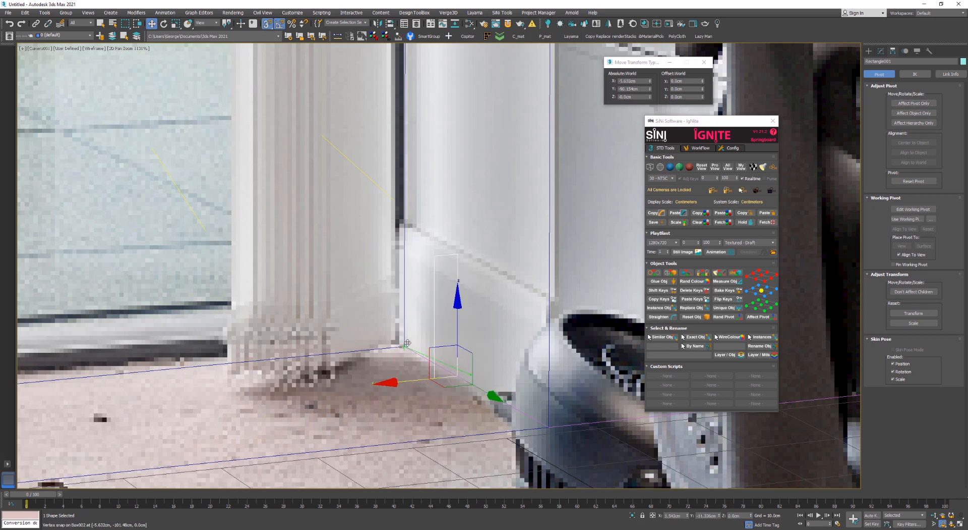
{"action": "key", "text": "1"}
{"action": "left_click_drag", "start_coordinate": [481, 289], "coordinate": [499, 188]}
{"action": "key", "text": "s"}
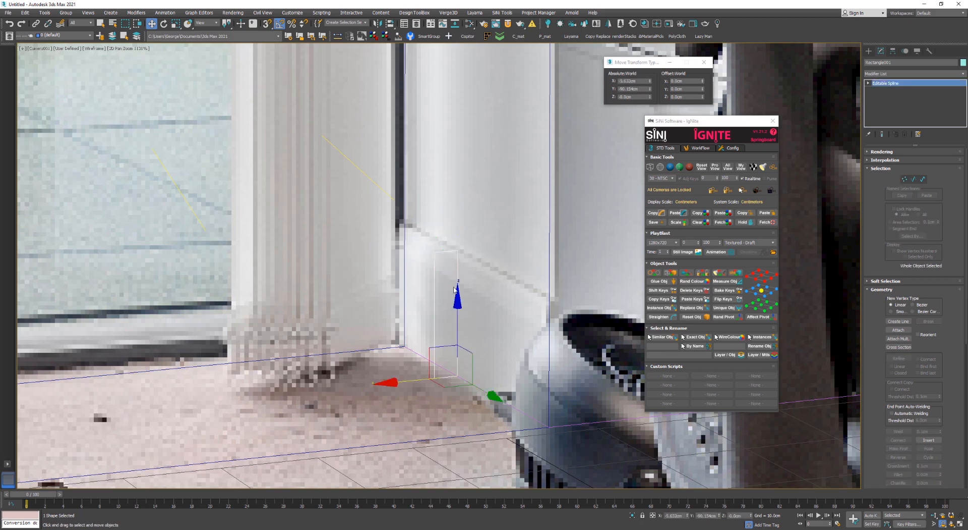
Convert all four vertices of the profile to the Corner type
{"action": "left_click", "coordinate": [416, 298]}
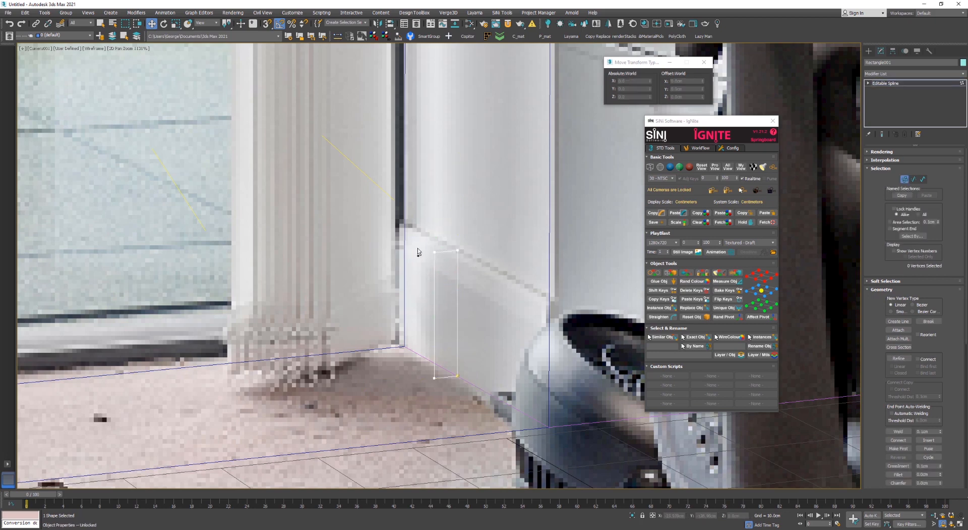
{"action": "key", "text": "ctrl+a"}
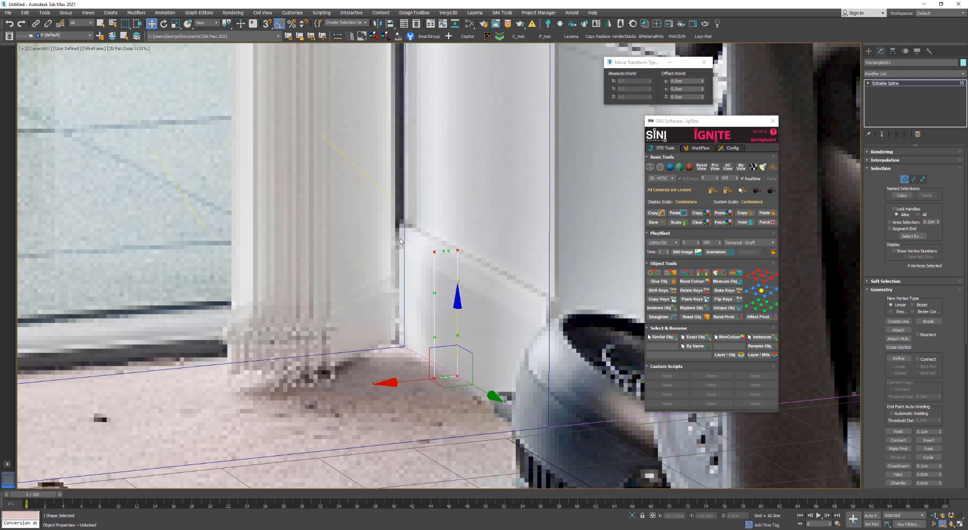
{"action": "right_click", "coordinate": [400, 241]}
{"action": "left_click", "coordinate": [385, 197]}
{"action": "left_click", "coordinate": [529, 311]}
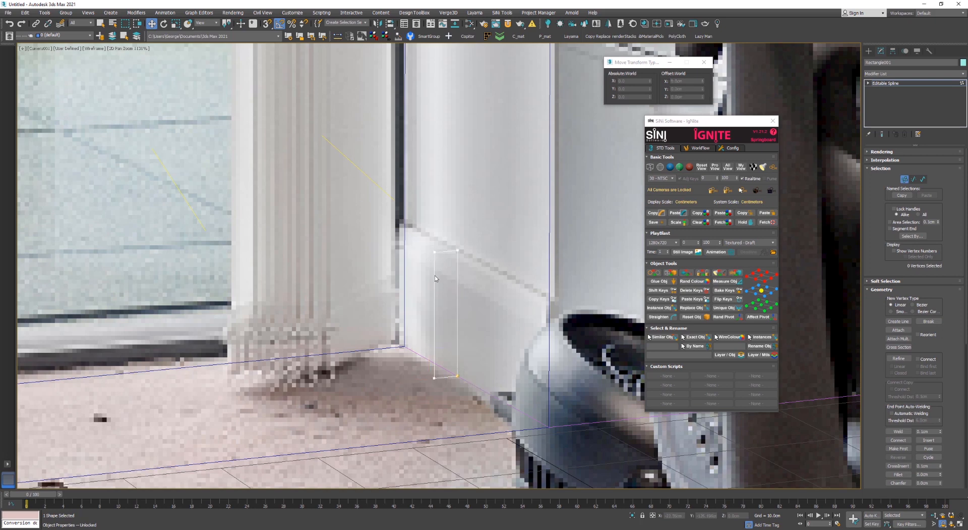
Insert a vertex with Refine on the profile's outer vertical edge, a short distance below its top corner
{"action": "key", "text": "alt+c"}
{"action": "right_click", "coordinate": [520, 280]}
{"action": "key", "text": "alt+c"}
{"action": "left_click", "coordinate": [897, 358]}
{"action": "left_click", "coordinate": [897, 358]}
{"action": "left_click", "coordinate": [434, 276]}
{"action": "right_click", "coordinate": [525, 285]}
{"action": "left_click", "coordinate": [435, 276]}
{"action": "left_click_drag", "start_coordinate": [408, 252], "coordinate": [403, 232]}
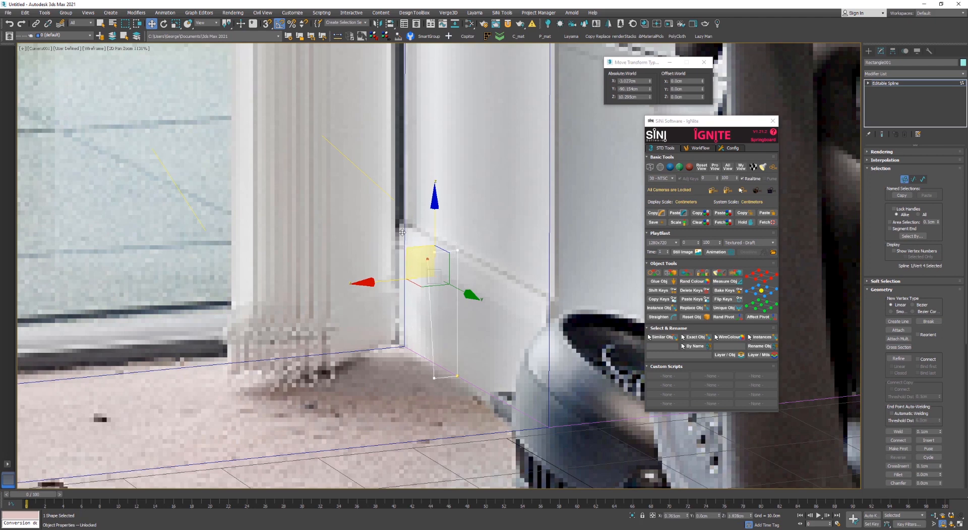
{"action": "right_click", "coordinate": [403, 232]}
{"action": "left_click", "coordinate": [518, 266]}
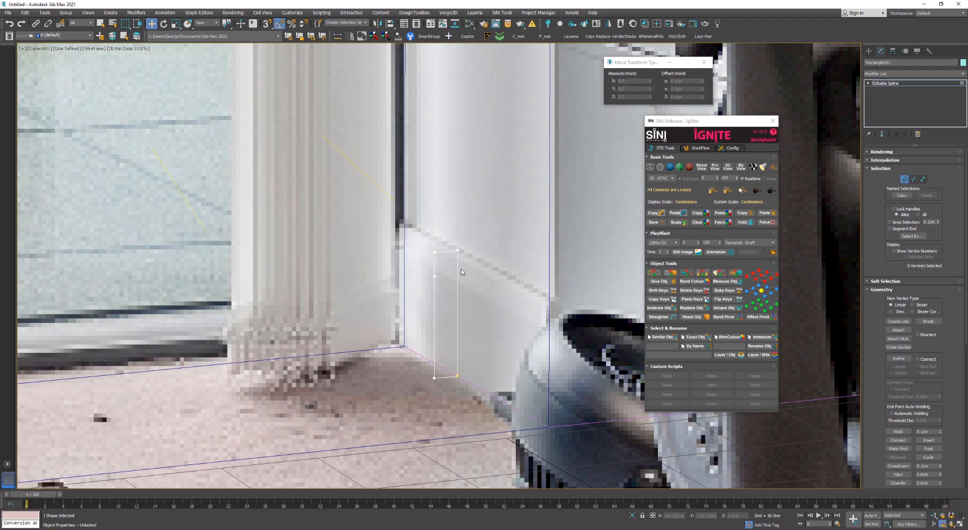
Move the profile's top outer vertex toward the wall, and nudge the two outer vertices below it slightly the same way
{"action": "left_click", "coordinate": [434, 252]}
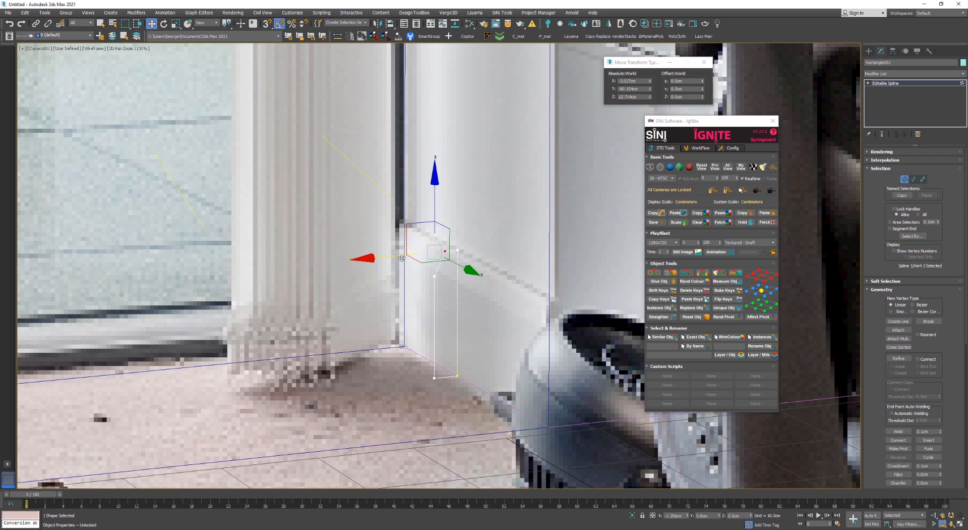
{"action": "left_click_drag", "start_coordinate": [401, 259], "coordinate": [413, 283]}
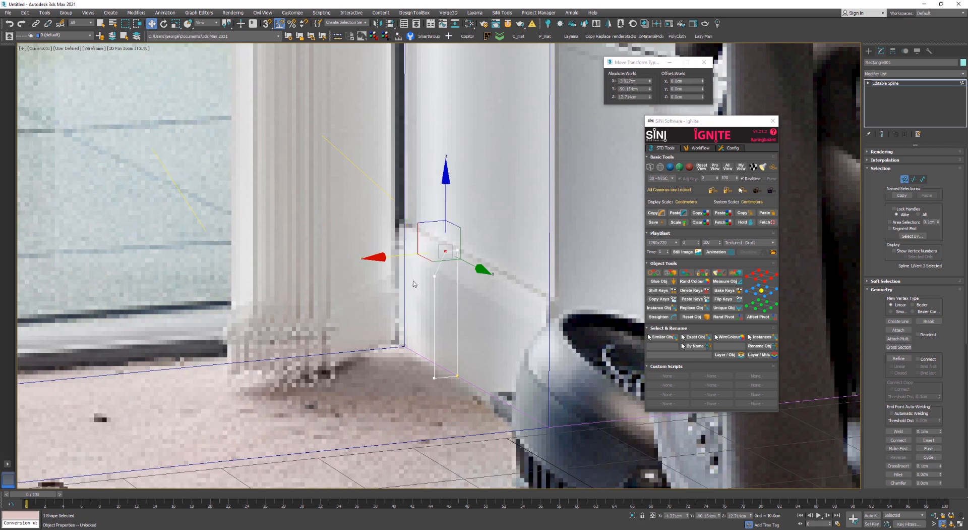
{"action": "left_click_drag", "start_coordinate": [437, 429], "coordinate": [438, 432]}
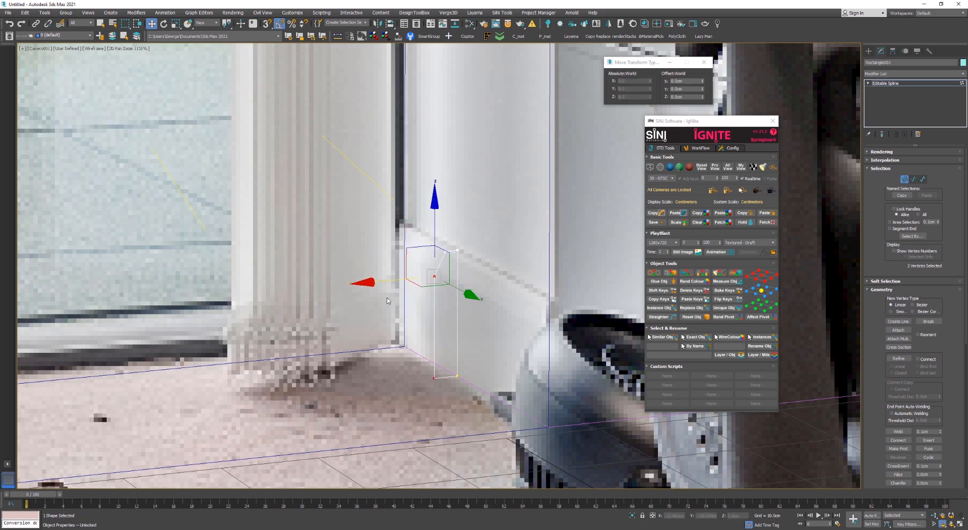
{"action": "left_click_drag", "start_coordinate": [386, 279], "coordinate": [389, 280]}
Fillet the profile's top outer vertex by about 1 cm to round the skirting's upper edge
{"action": "scroll", "coordinate": [439, 250], "scroll_direction": "up", "scroll_amount": 8}
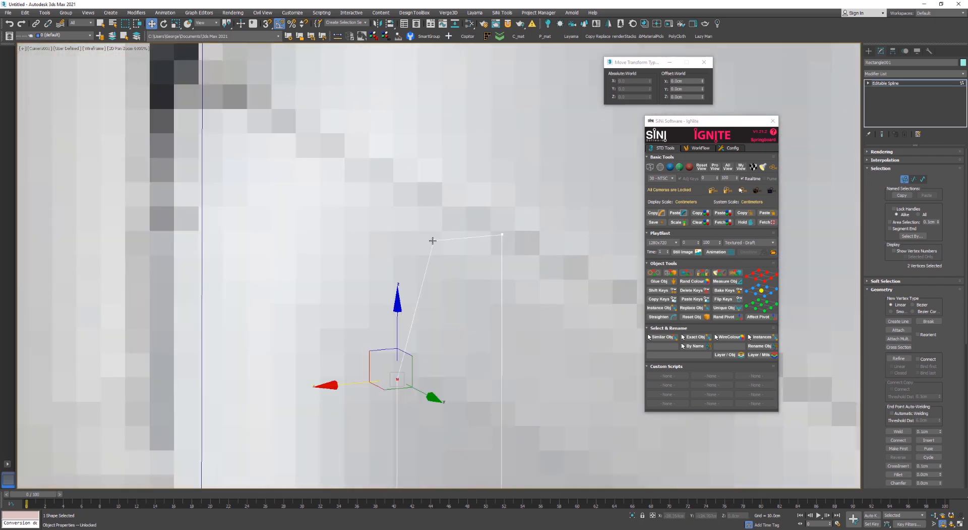
{"action": "left_click", "coordinate": [432, 240]}
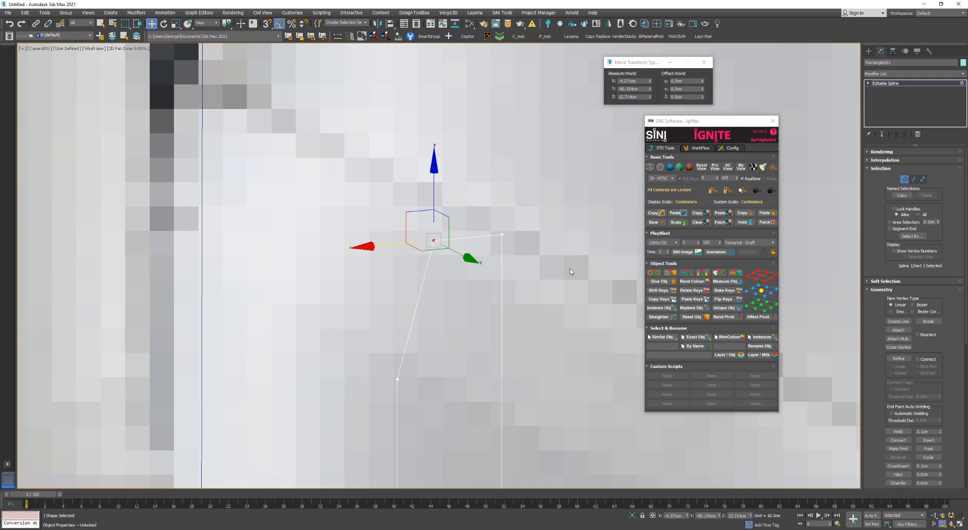
{"action": "scroll", "coordinate": [951, 348], "scroll_direction": "down", "scroll_amount": 2}
{"action": "left_click", "coordinate": [436, 252]}
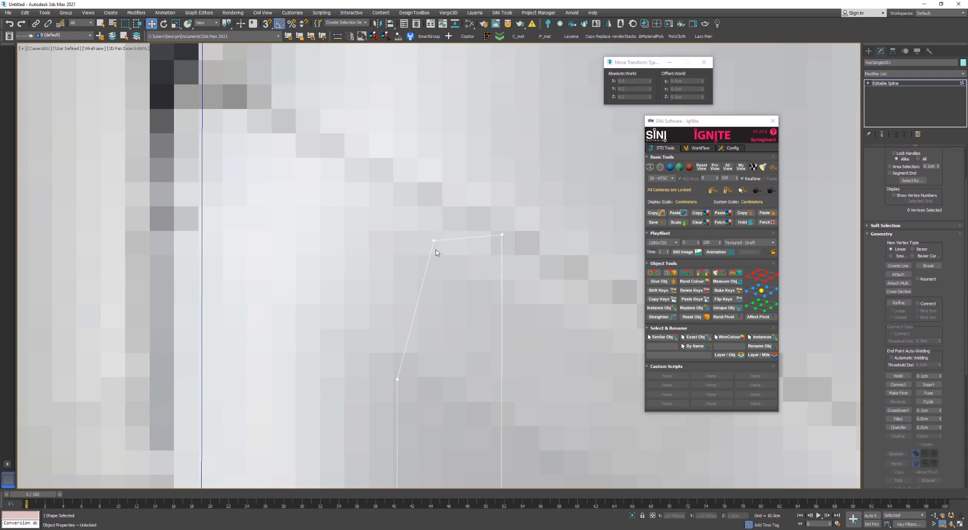
{"action": "scroll", "coordinate": [868, 160], "scroll_direction": "up", "scroll_amount": 2}
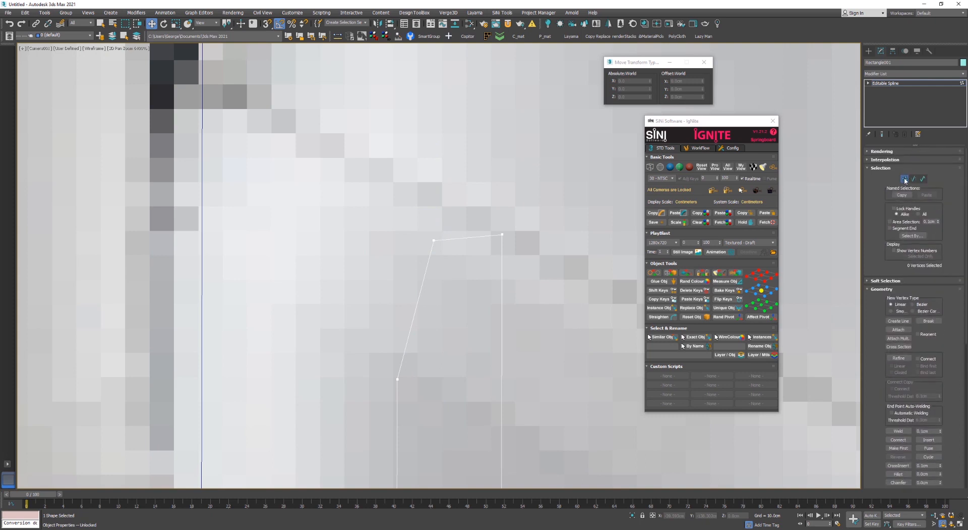
{"action": "left_click", "coordinate": [434, 240]}
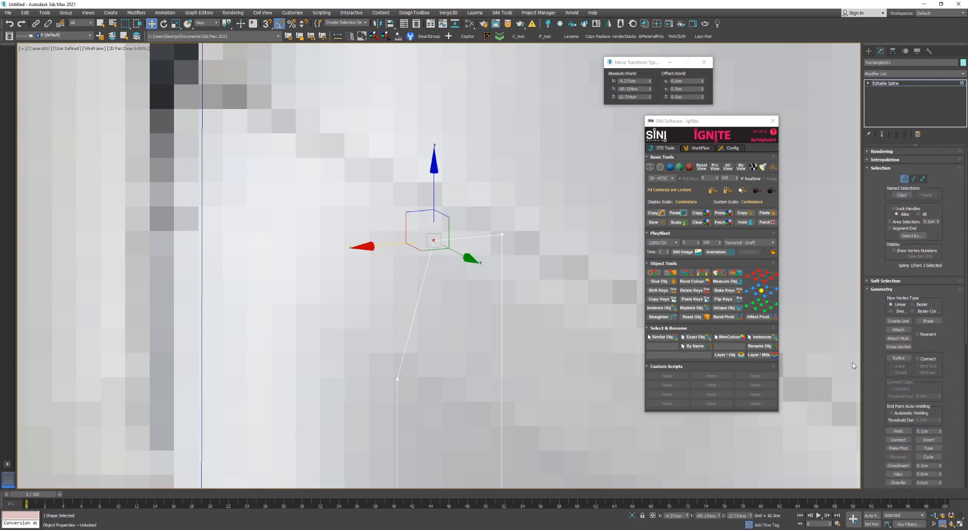
{"action": "scroll", "coordinate": [885, 401], "scroll_direction": "down", "scroll_amount": 4}
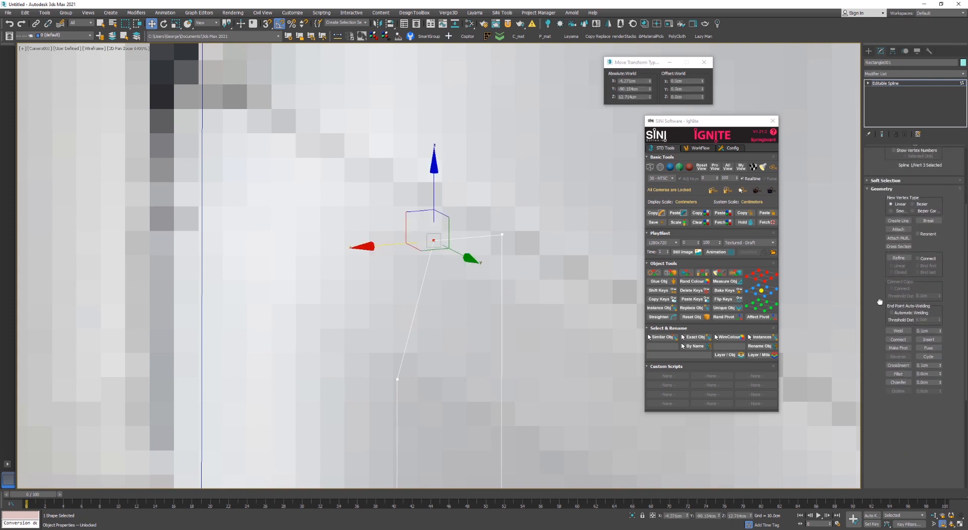
{"action": "left_click", "coordinate": [897, 374]}
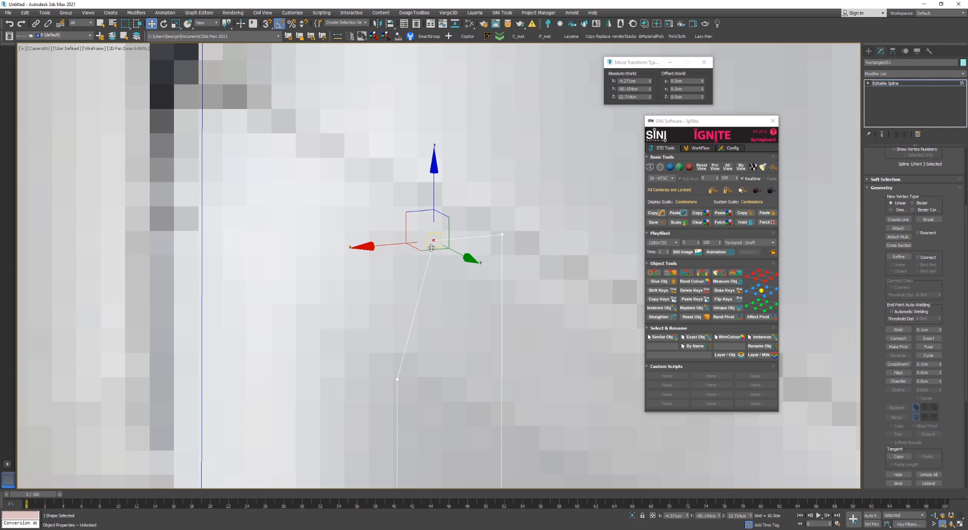
{"action": "left_click_drag", "start_coordinate": [435, 238], "coordinate": [448, 184]}
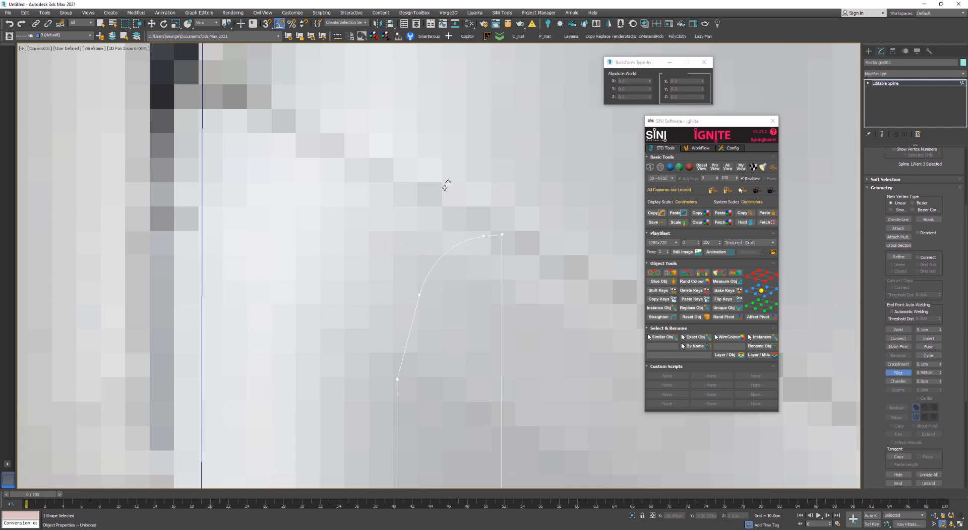
{"action": "scroll", "coordinate": [434, 219], "scroll_direction": "down", "scroll_amount": 2}
{"action": "key", "text": "w"}
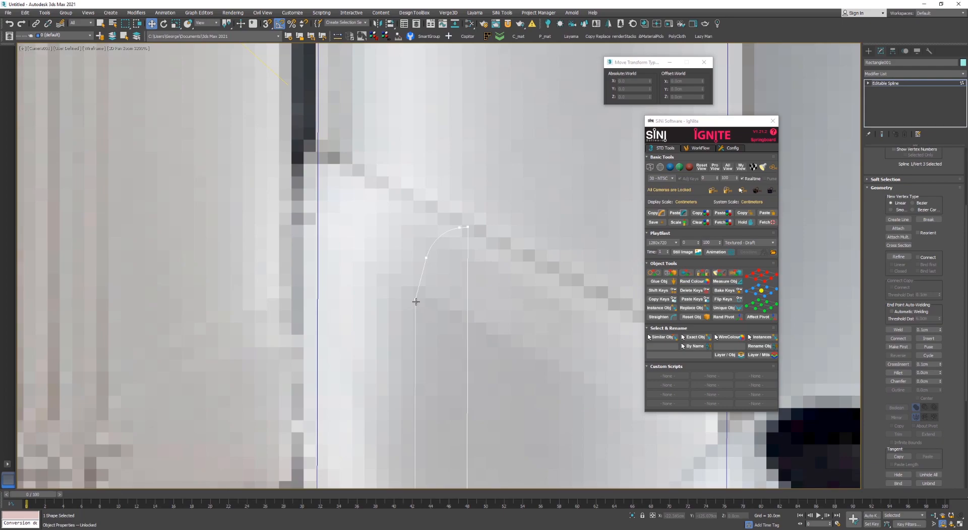
Leave vertex editing and examine the rounded profile against the skirting and wall corner in both wireframe and shaded display
{"action": "scroll", "coordinate": [422, 298], "scroll_direction": "down", "scroll_amount": 5}
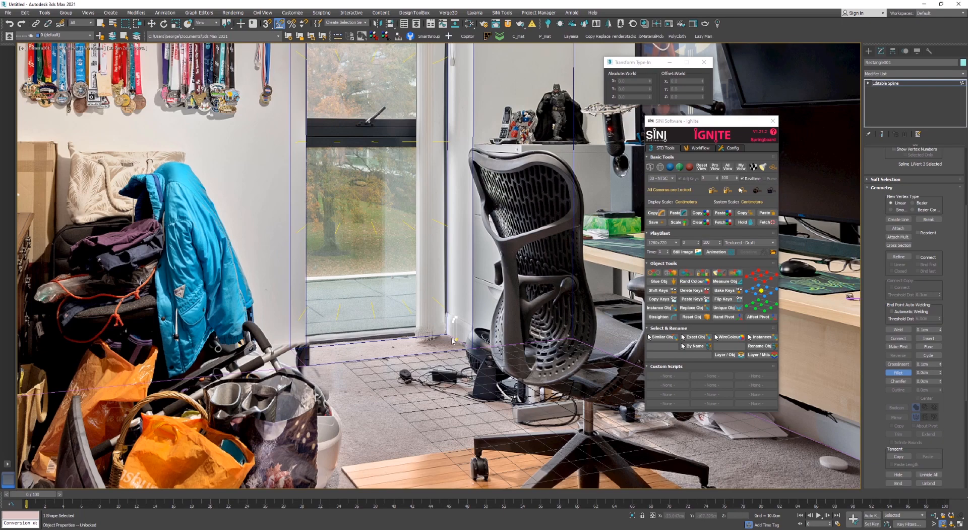
{"action": "middle_click_drag", "start_coordinate": [322, 355], "coordinate": [21, 267]}
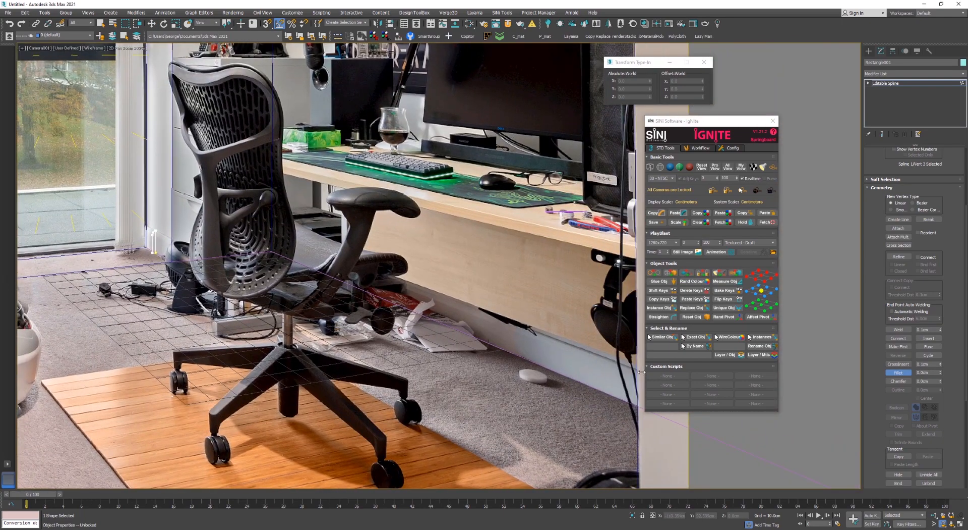
{"action": "scroll", "coordinate": [526, 329], "scroll_direction": "up", "scroll_amount": 2}
{"action": "scroll", "coordinate": [484, 328], "scroll_direction": "down", "scroll_amount": 2}
{"action": "middle_click_drag", "start_coordinate": [202, 242], "coordinate": [473, 287]}
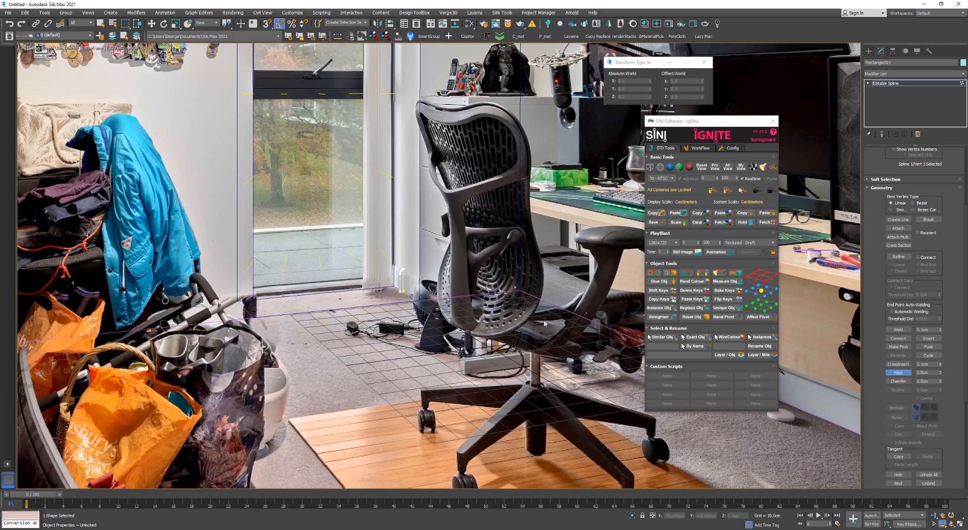
{"action": "scroll", "coordinate": [396, 265], "scroll_direction": "up", "scroll_amount": 4}
{"action": "scroll", "coordinate": [440, 267], "scroll_direction": "down", "scroll_amount": 3}
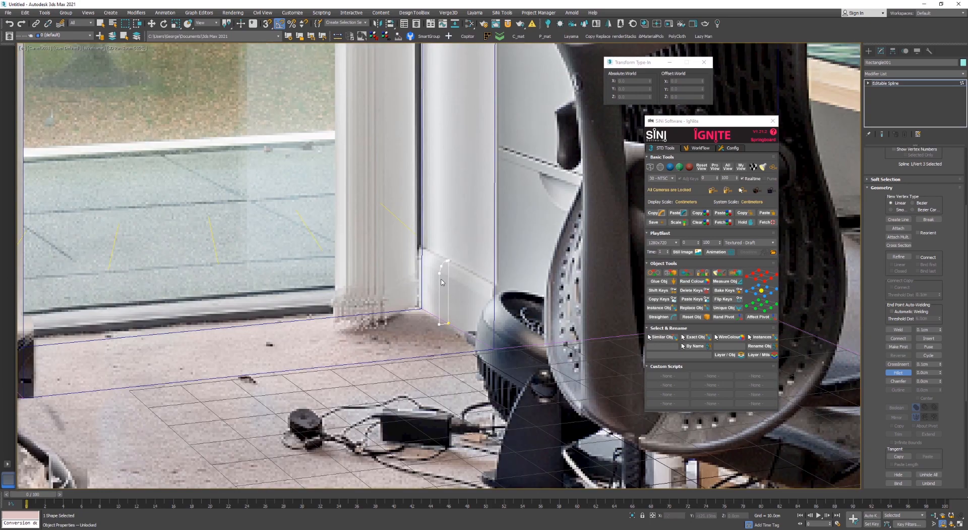
{"action": "scroll", "coordinate": [441, 284], "scroll_direction": "up", "scroll_amount": 4}
{"action": "scroll", "coordinate": [442, 283], "scroll_direction": "down", "scroll_amount": 5}
{"action": "mouse_move", "coordinate": [525, 309]}
{"action": "middle_mouse_down"}
{"action": "mouse_move", "coordinate": [223, 195]}
{"action": "mouse_move", "coordinate": [515, 335]}
{"action": "middle_mouse_up"}
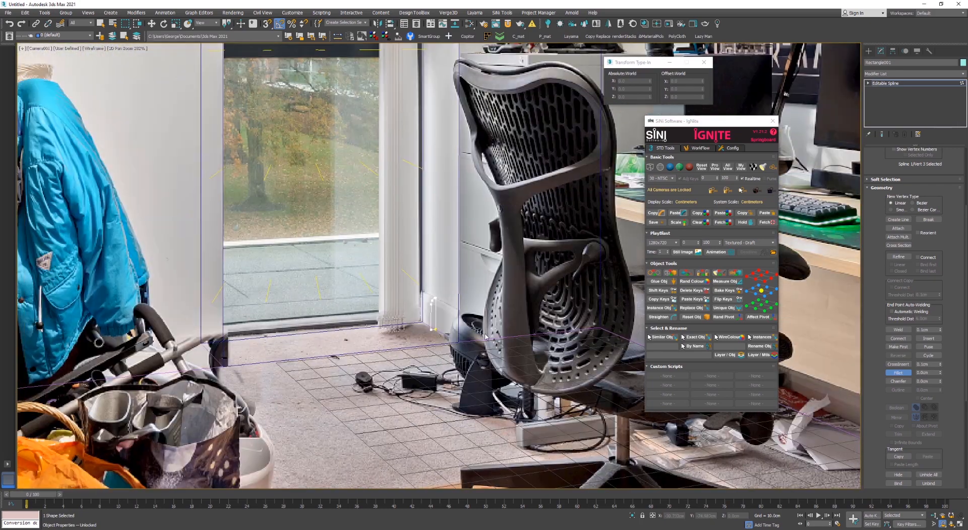
{"action": "key", "text": "1"}
{"action": "key", "text": "F3"}
{"action": "scroll", "coordinate": [438, 332], "scroll_direction": "up", "scroll_amount": 2}
{"action": "scroll", "coordinate": [477, 299], "scroll_direction": "down", "scroll_amount": 3}
{"action": "scroll", "coordinate": [476, 299], "scroll_direction": "up", "scroll_amount": 3}
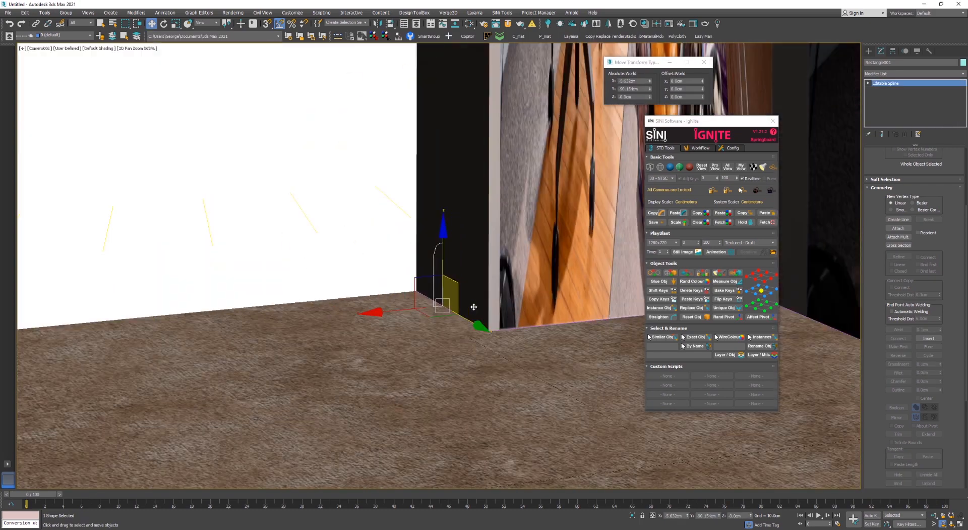
{"action": "key", "text": "F3"}
{"action": "scroll", "coordinate": [442, 317], "scroll_direction": "up", "scroll_amount": 2}
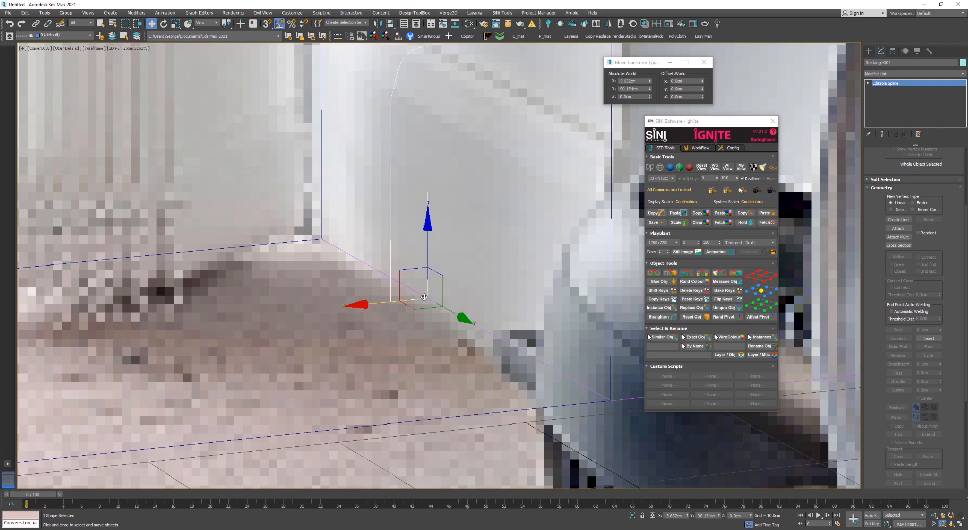
{"action": "scroll", "coordinate": [449, 335], "scroll_direction": "down", "scroll_amount": 4}
{"action": "scroll", "coordinate": [454, 347], "scroll_direction": "up", "scroll_amount": 2}
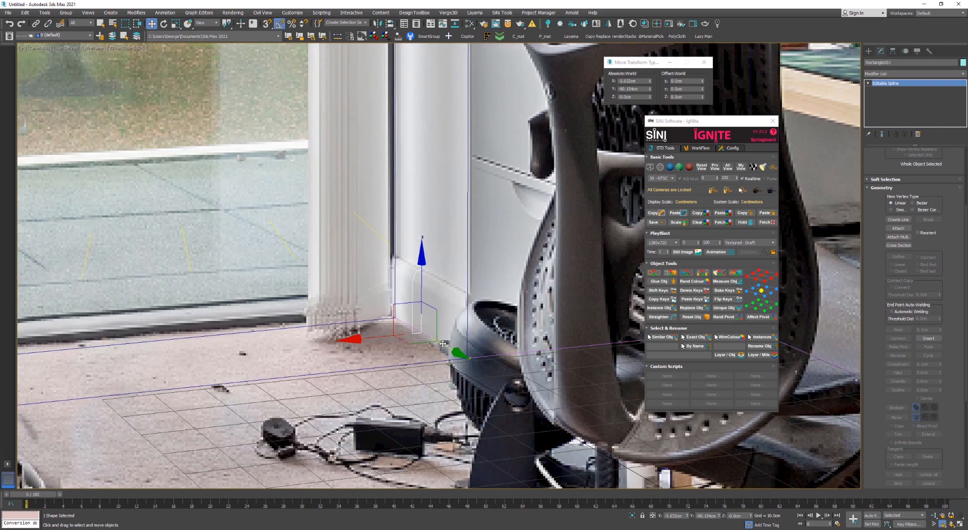
{"action": "left_click", "coordinate": [479, 356]}
{"action": "left_click", "coordinate": [421, 238]}
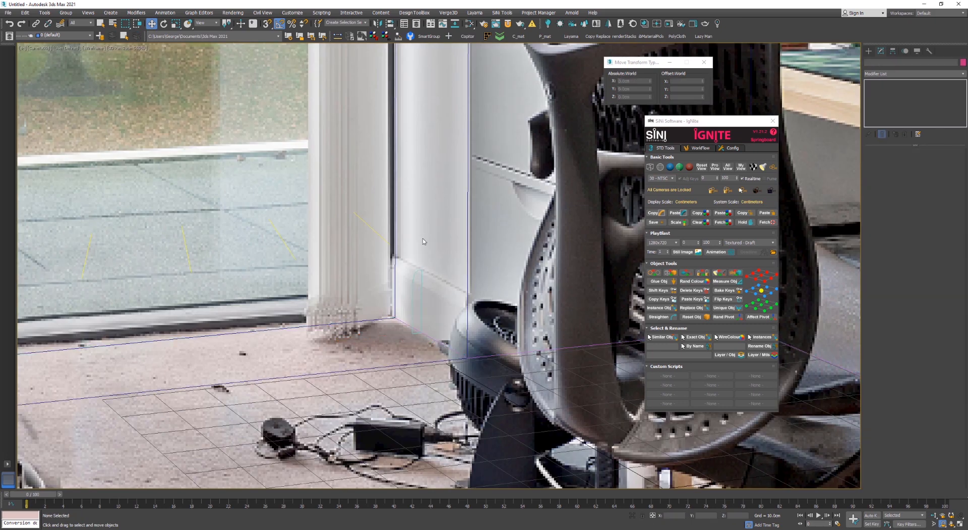
{"action": "type", "text": "x"}
{"action": "type", "text": "sw"}
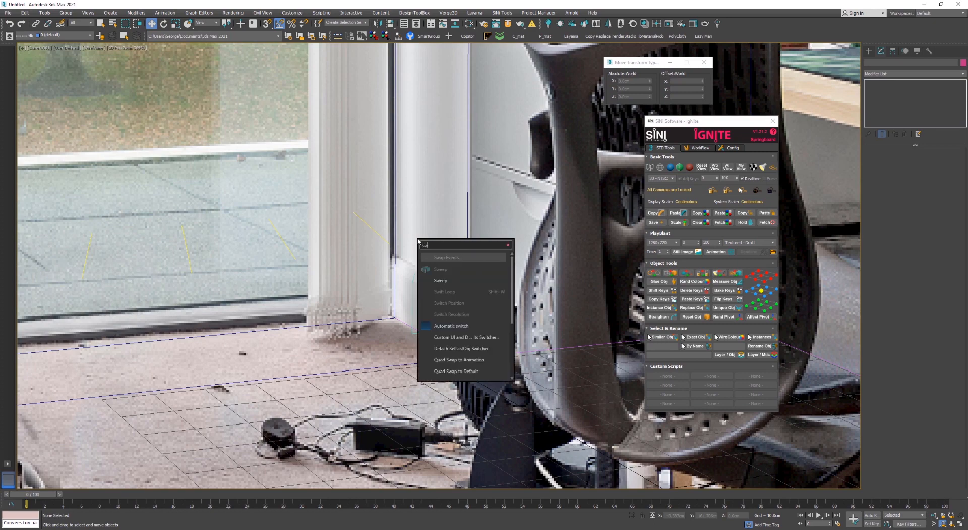
{"action": "key", "text": "Down"}
{"action": "key", "text": "Down"}
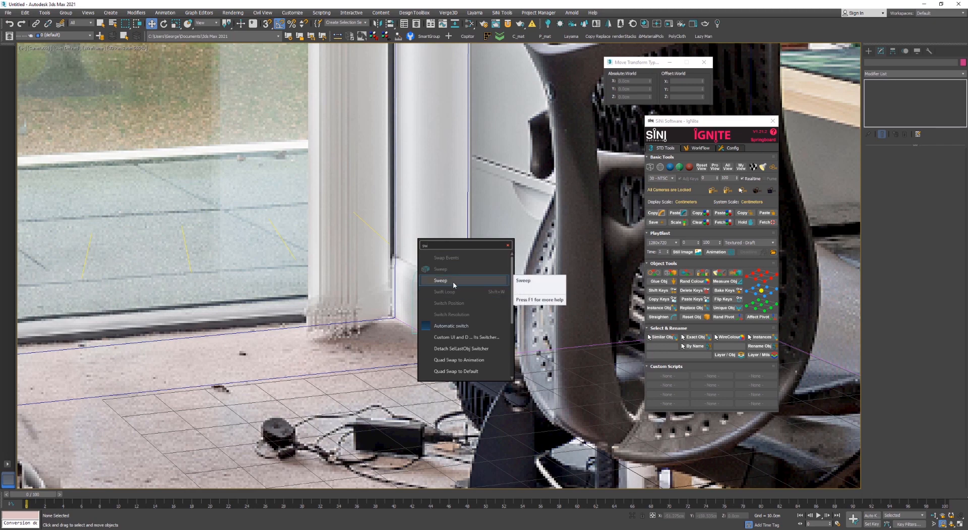
{"action": "left_click", "coordinate": [542, 187]}
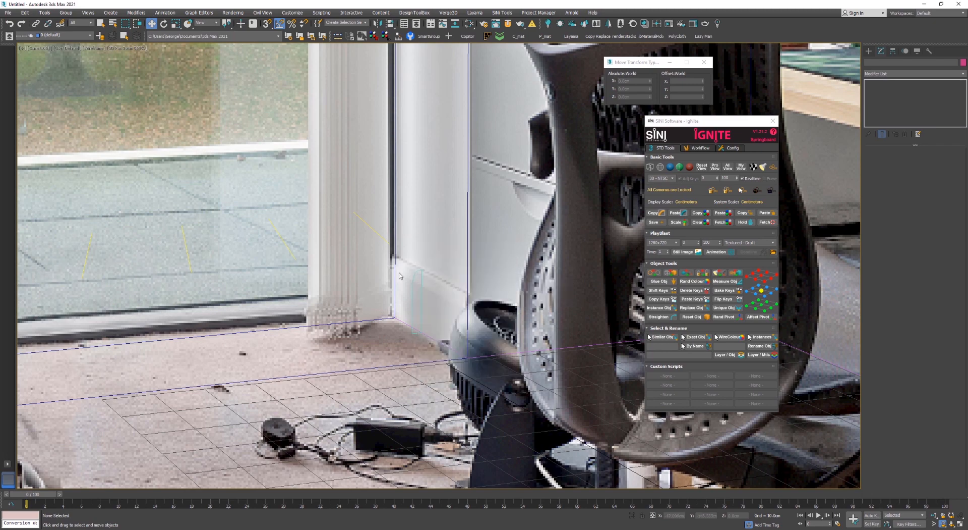
Select only the path spline running along the walls' floor line, leaving out the floor object, and return to wireframe display
{"action": "left_click", "coordinate": [466, 356]}
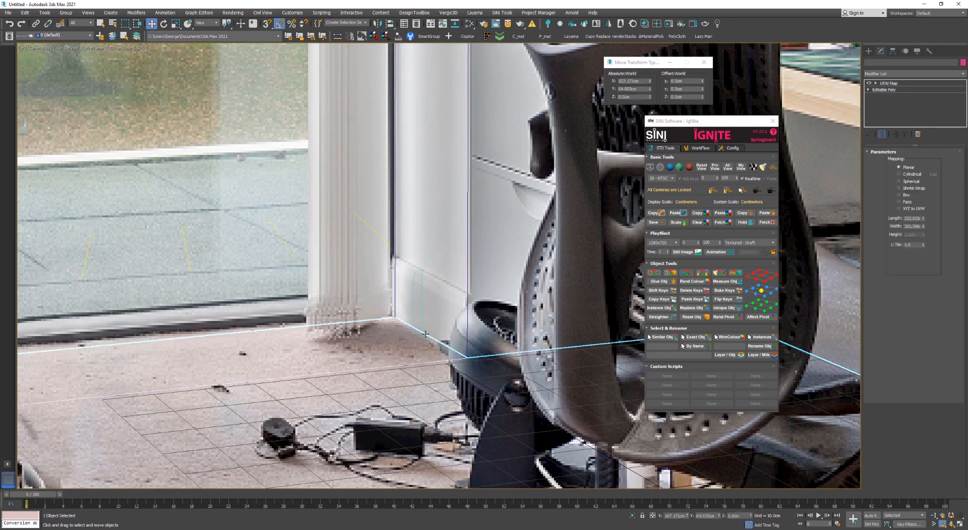
{"action": "key", "text": "ctrl+z"}
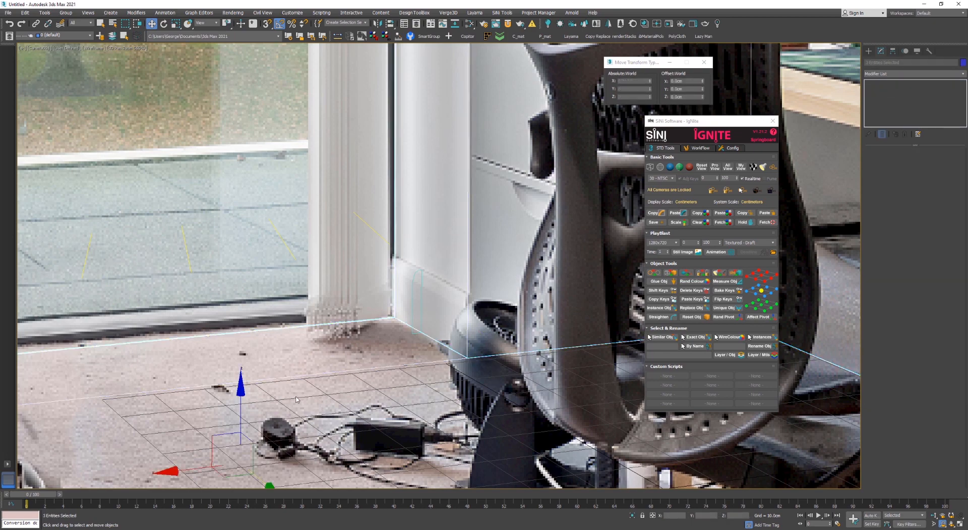
{"action": "key", "text": "F3"}
{"action": "left_click", "coordinate": [393, 385], "text": "alt"}
{"action": "key", "text": "F3"}
{"action": "key", "text": "F3"}
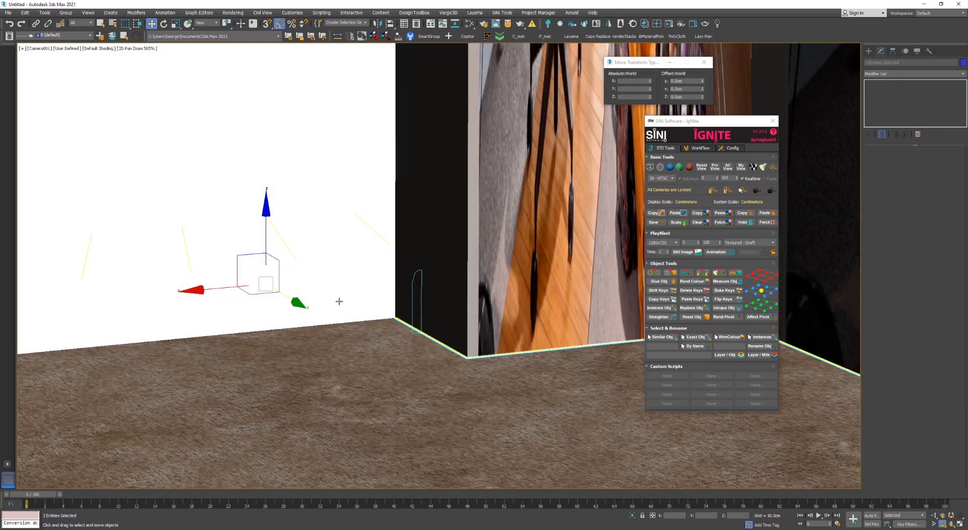
{"action": "left_click_drag", "start_coordinate": [367, 171], "coordinate": [476, 182]}
{"action": "left_click", "coordinate": [893, 51]}
{"action": "key", "text": "F3"}
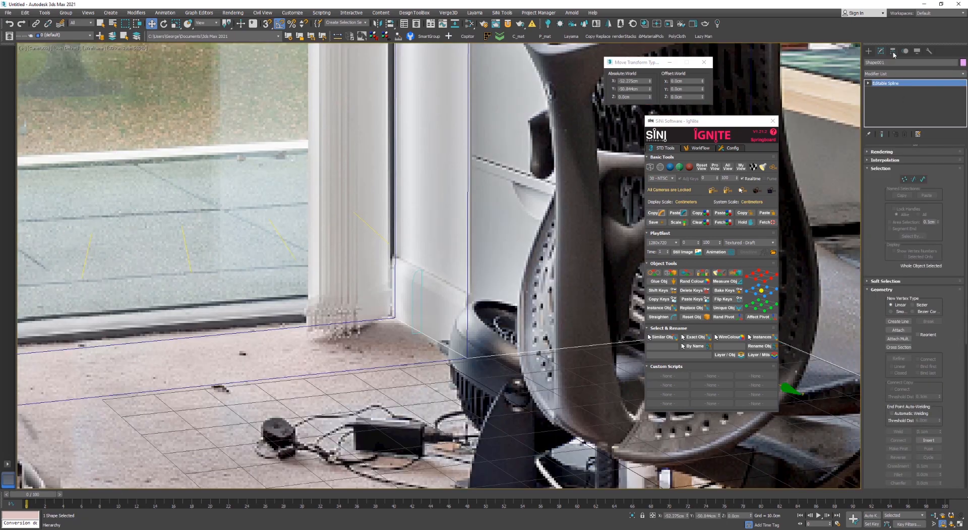
{"action": "left_click", "coordinate": [881, 52]}
{"action": "left_click", "coordinate": [868, 51]}
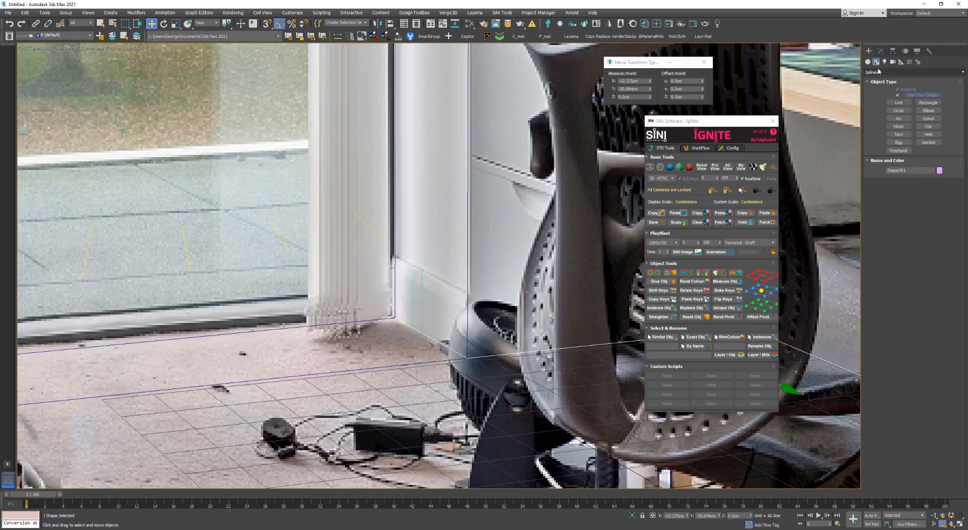
{"action": "left_click", "coordinate": [868, 64]}
{"action": "left_click", "coordinate": [877, 63]}
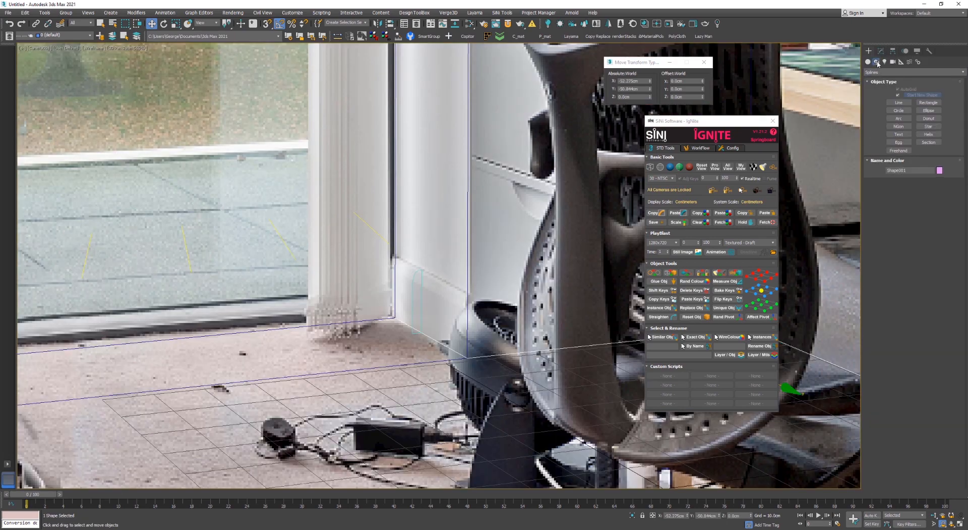
{"action": "left_click", "coordinate": [879, 73]}
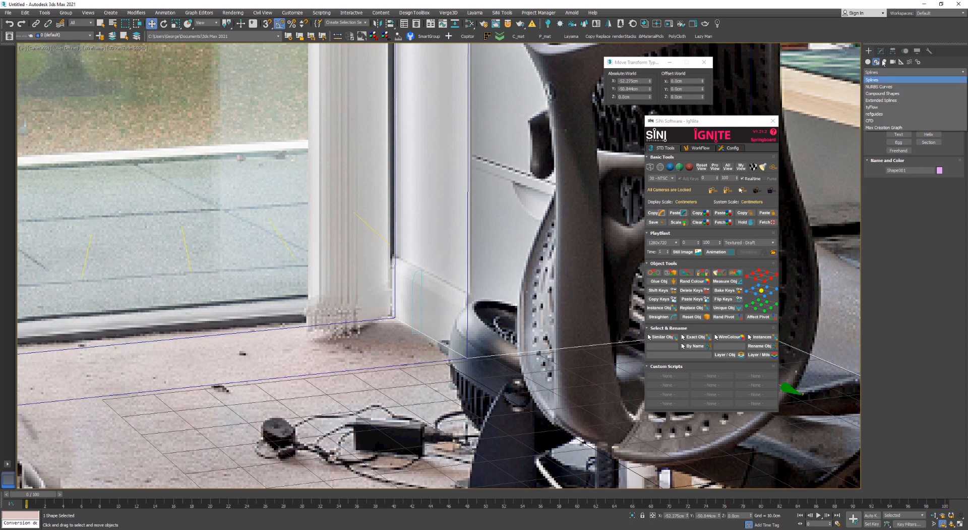
{"action": "left_click", "coordinate": [913, 271]}
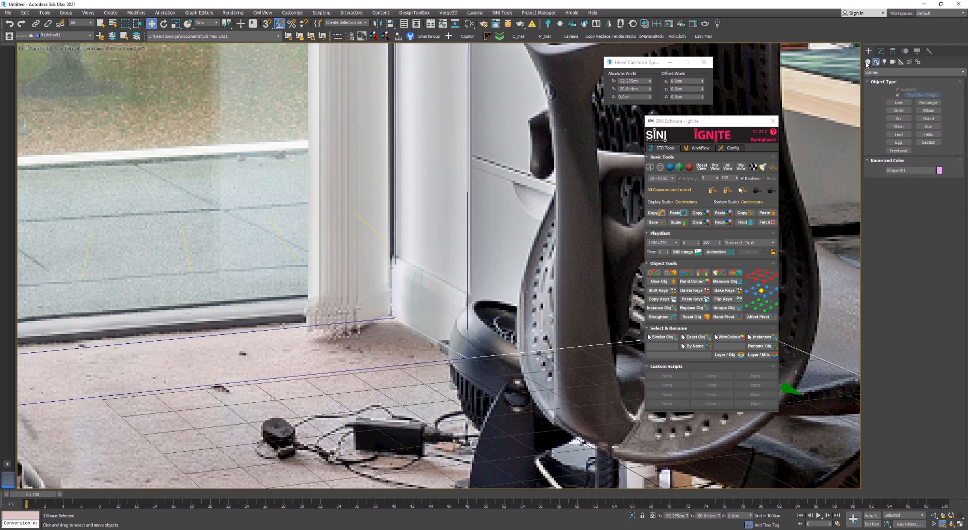
Apply a Sweep modifier to the floor-line path spline
{"action": "left_click", "coordinate": [882, 52]}
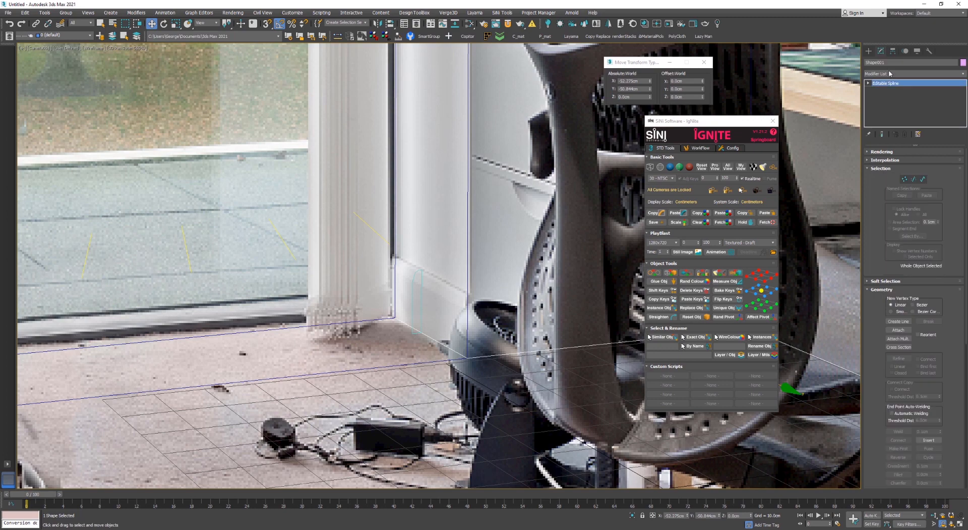
{"action": "left_click", "coordinate": [889, 74]}
{"action": "type", "text": "sw"}
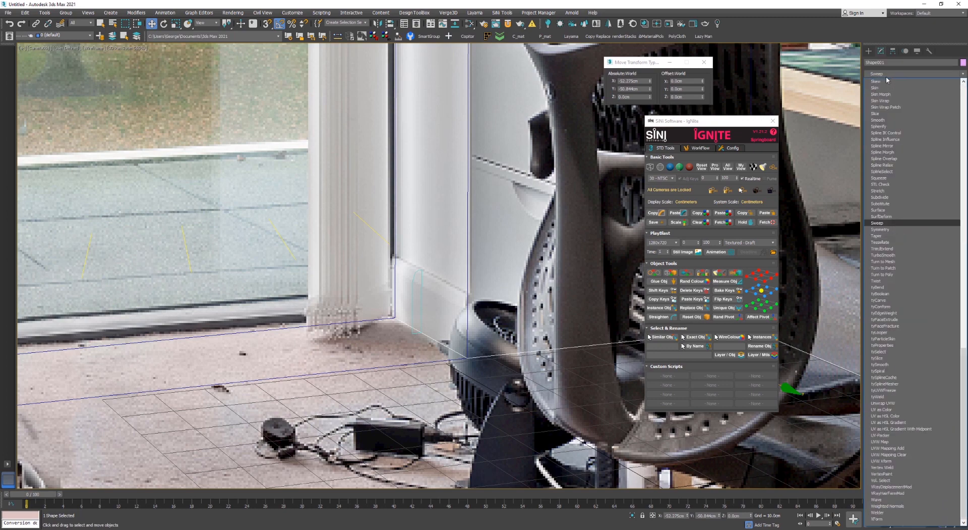
{"action": "key", "text": "Return"}
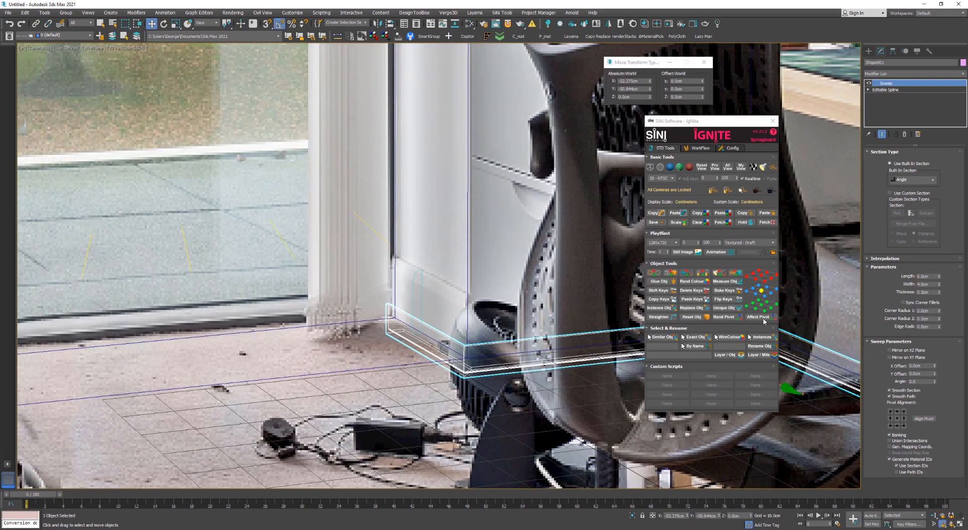
Move the swept skirting's pivot to its bottom centre and raise the object with snapping so its base sits at Z 0 cm
{"action": "left_click", "coordinate": [762, 307]}
{"action": "scroll", "coordinate": [383, 260], "scroll_direction": "down", "scroll_amount": 4}
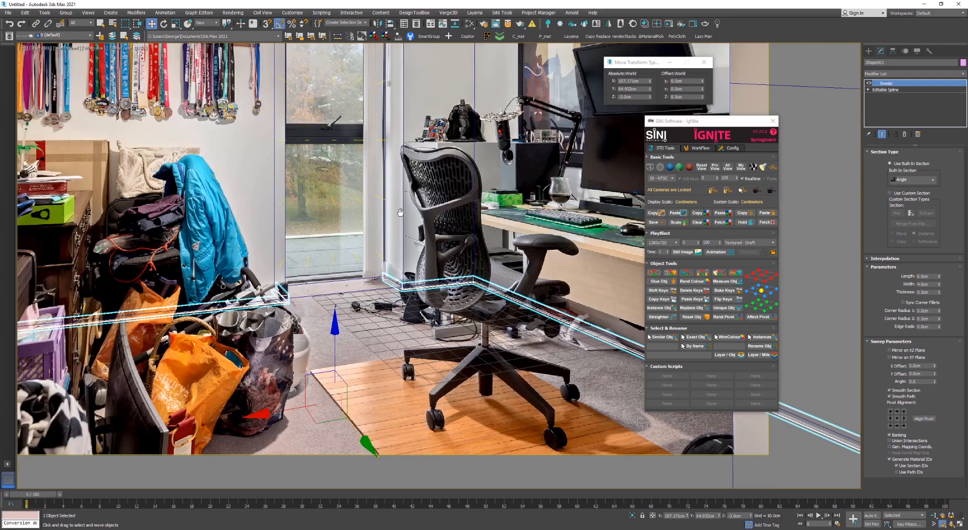
{"action": "middle_click_drag", "start_coordinate": [383, 260], "coordinate": [331, 185]}
{"action": "scroll", "coordinate": [267, 259], "scroll_direction": "up", "scroll_amount": 2}
{"action": "left_click_drag", "start_coordinate": [297, 328], "coordinate": [396, 137]}
{"action": "key", "text": "s"}
{"action": "scroll", "coordinate": [405, 131], "scroll_direction": "up", "scroll_amount": 3}
{"action": "key", "text": "F3"}
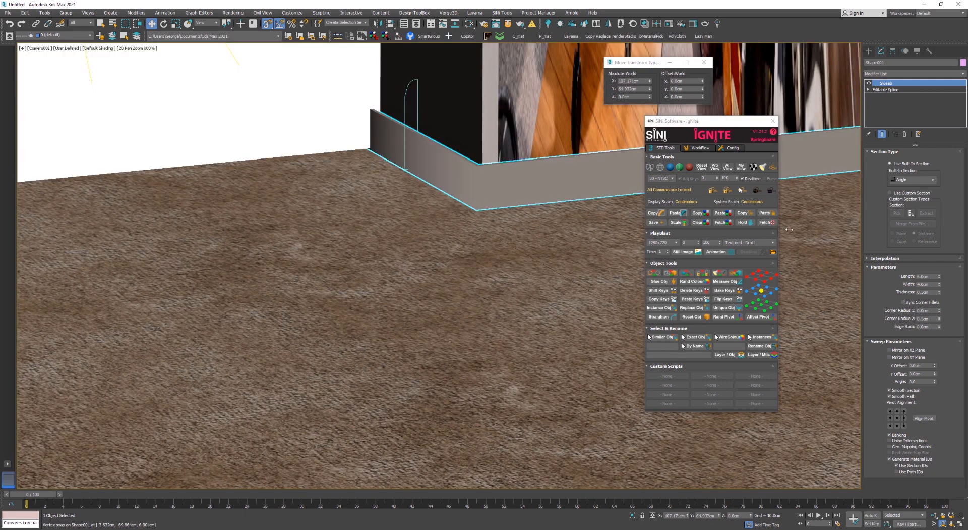
Mirror the sweep on the XZ plane and use the rounded skirting profile spline, Rectangle001, as its custom section
{"action": "left_click", "coordinate": [890, 351]}
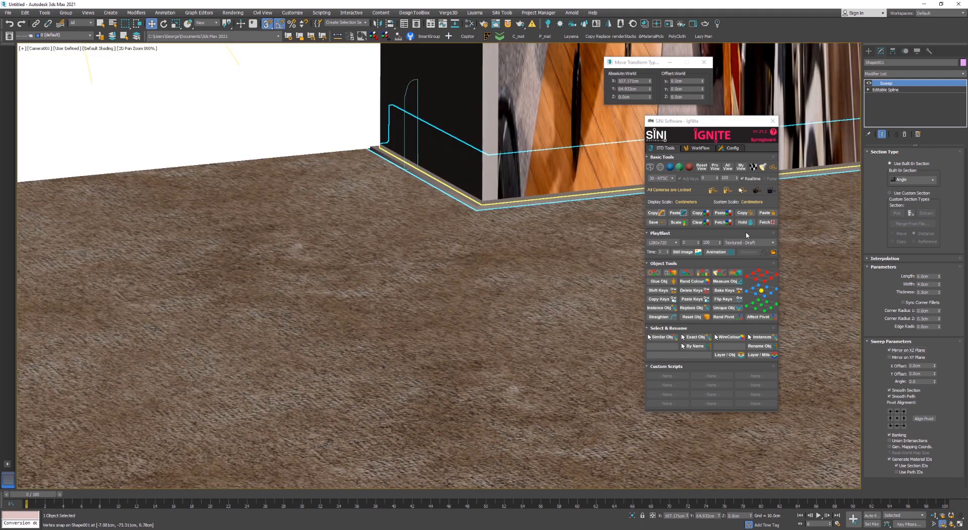
{"action": "left_click", "coordinate": [893, 193]}
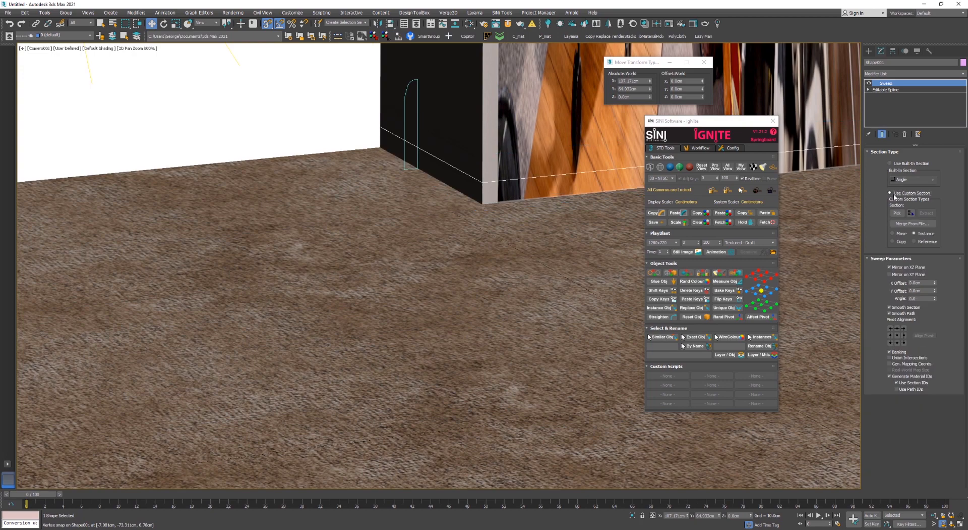
{"action": "scroll", "coordinate": [358, 138], "scroll_direction": "up", "scroll_amount": 5}
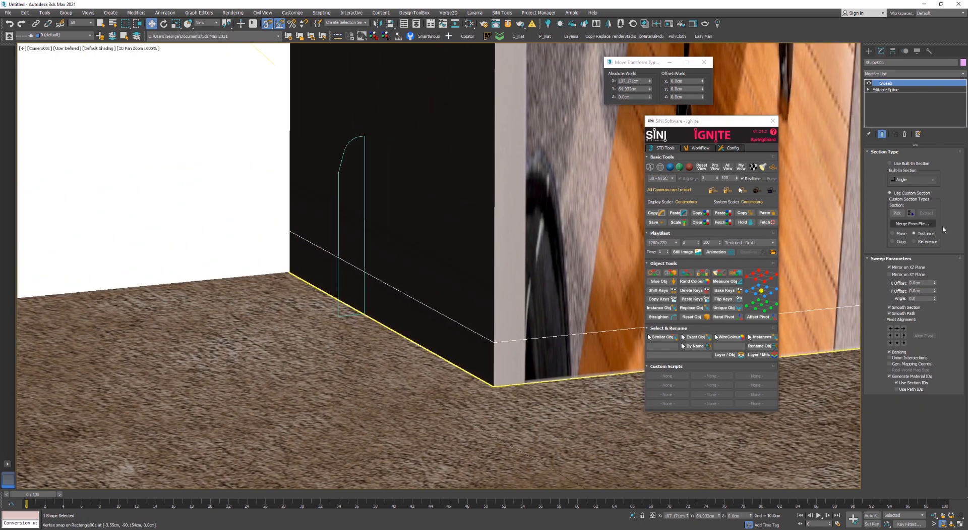
{"action": "left_click", "coordinate": [897, 214]}
{"action": "key", "text": "F3"}
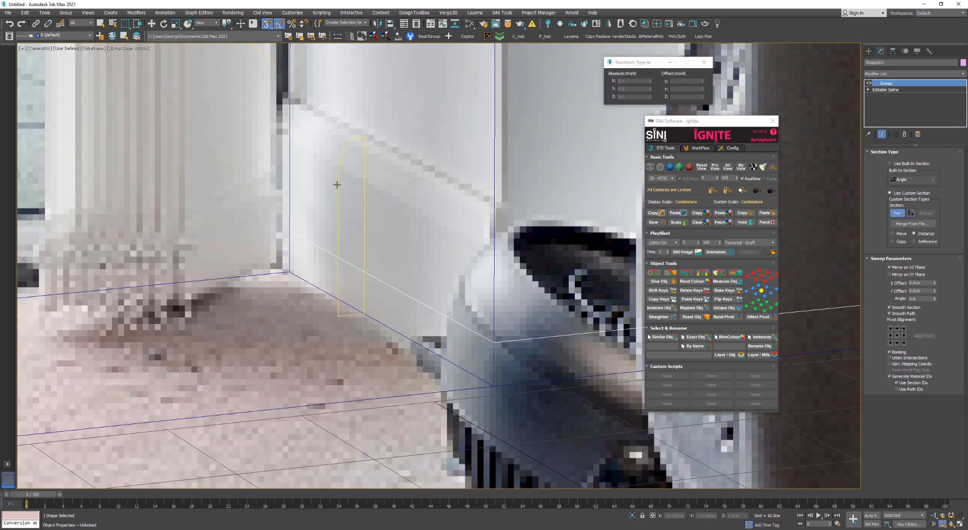
{"action": "left_click", "coordinate": [336, 185]}
{"action": "key", "text": "F3"}
{"action": "scroll", "coordinate": [338, 194], "scroll_direction": "down", "scroll_amount": 2}
{"action": "key", "text": "F3"}
{"action": "scroll", "coordinate": [337, 207], "scroll_direction": "up", "scroll_amount": 2}
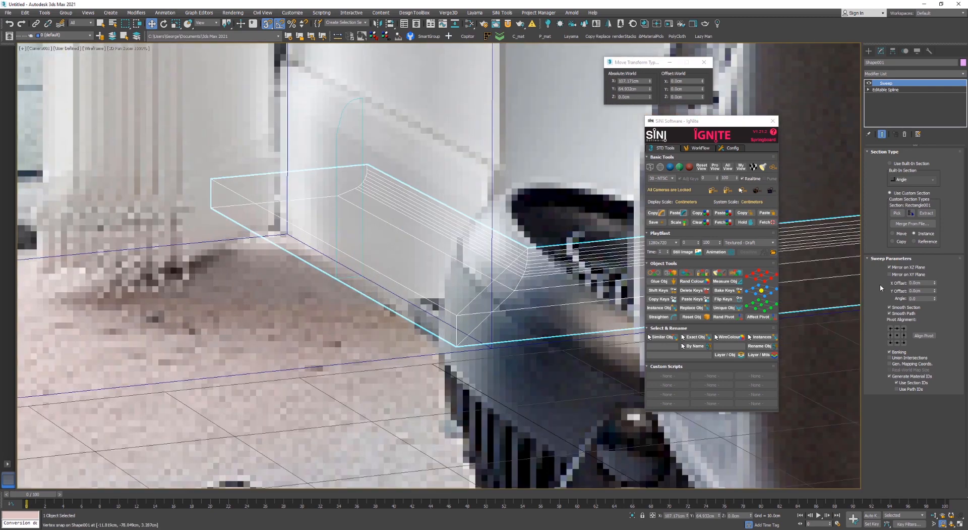
Set the sweep section's angle to 90 and mirror it on both the XZ and XY planes so the profile stands upright
{"action": "left_click", "coordinate": [897, 267]}
{"action": "left_click", "coordinate": [890, 274]}
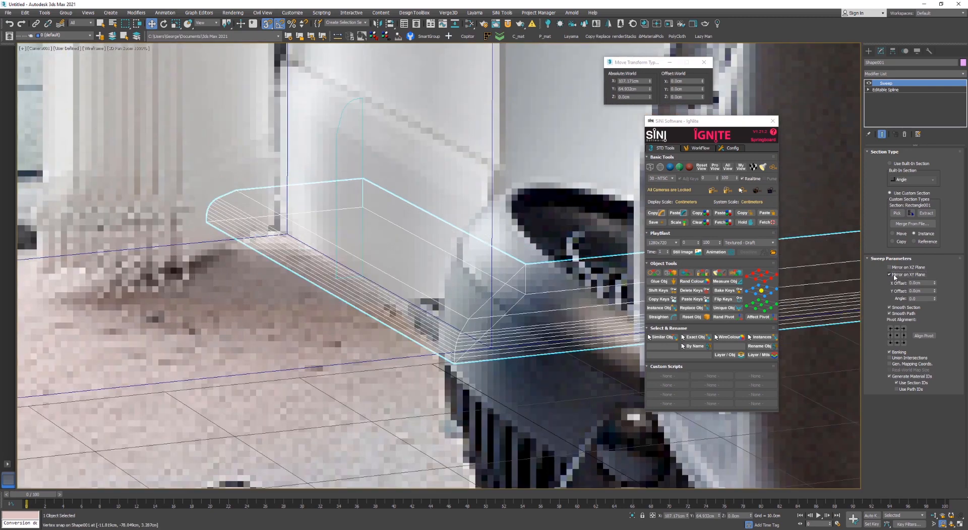
{"action": "left_click_drag", "start_coordinate": [927, 298], "coordinate": [837, 299]}
{"action": "type", "text": "90"}
{"action": "key", "text": "Return"}
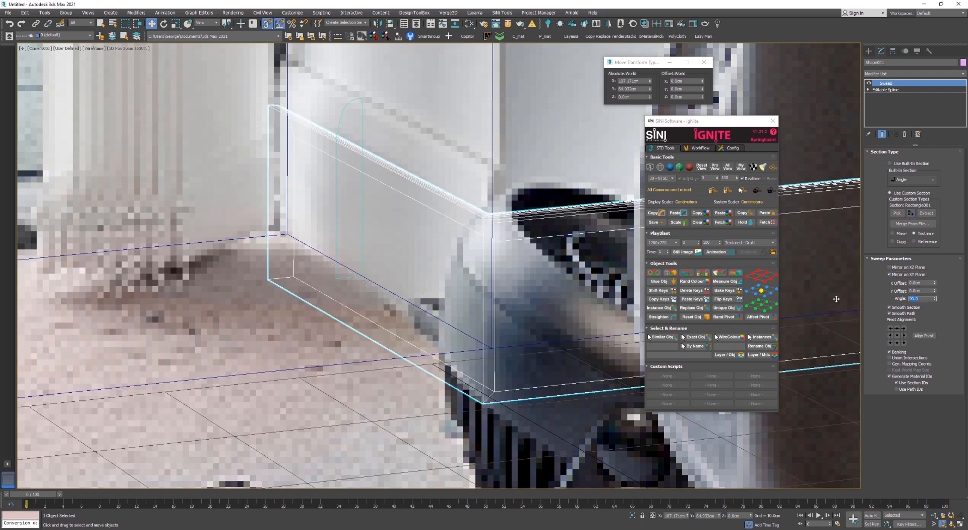
{"action": "left_click", "coordinate": [901, 275]}
{"action": "left_click", "coordinate": [902, 275]}
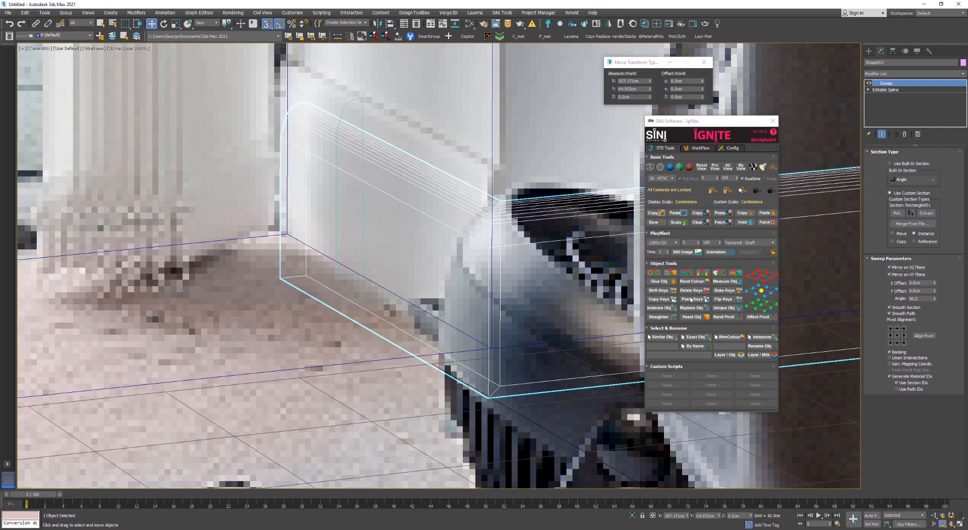
Adjust the sweep's X and Y offsets until the skirting sits against the walls and rests on the floor
{"action": "scroll", "coordinate": [376, 284], "scroll_direction": "down", "scroll_amount": 3}
{"action": "key", "text": "F3"}
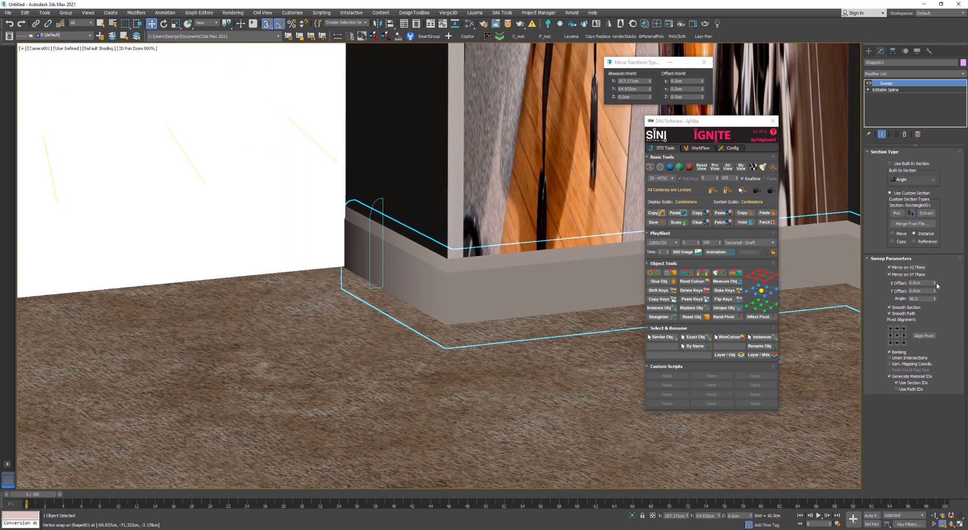
{"action": "left_click_drag", "start_coordinate": [934, 284], "coordinate": [933, 290]}
{"action": "left_click_drag", "start_coordinate": [935, 291], "coordinate": [931, 175]}
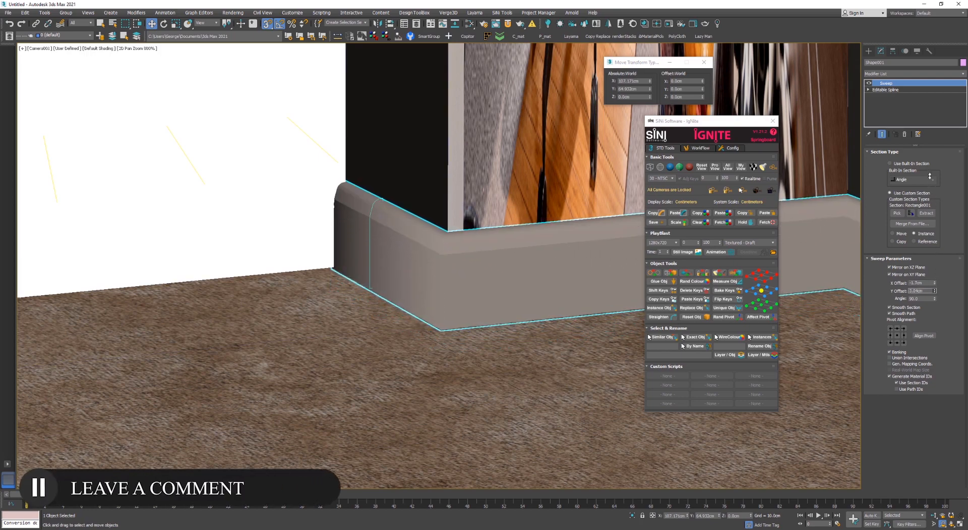
Examine the swept skirting around the room against the photo, comparing its ends, corners and height in shaded and wireframe display
{"action": "key", "text": "F3"}
{"action": "key", "text": "F3"}
{"action": "scroll", "coordinate": [499, 283], "scroll_direction": "down", "scroll_amount": 3}
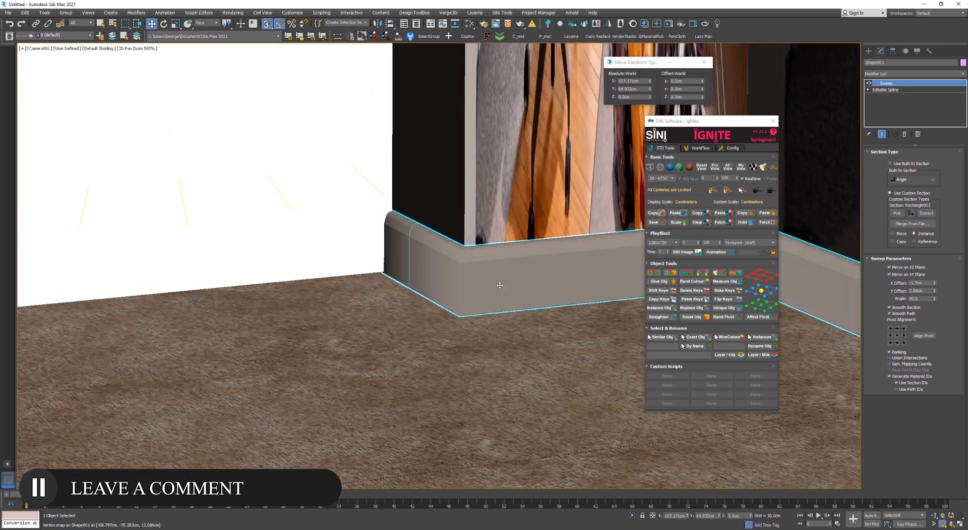
{"action": "middle_click_drag", "start_coordinate": [499, 283], "coordinate": [272, 202]}
{"action": "scroll", "coordinate": [285, 237], "scroll_direction": "down", "scroll_amount": 3}
{"action": "middle_click_drag", "start_coordinate": [344, 288], "coordinate": [623, 308]}
{"action": "scroll", "coordinate": [400, 253], "scroll_direction": "up", "scroll_amount": 5}
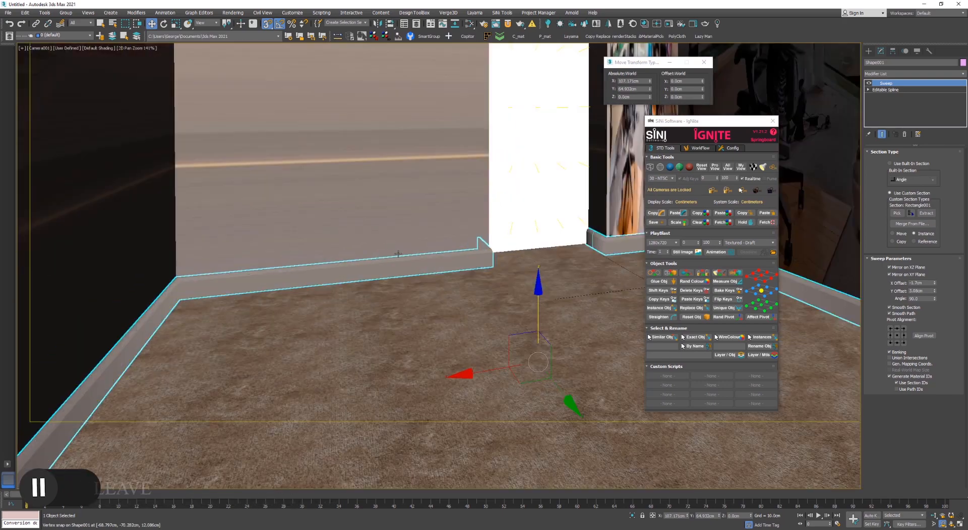
{"action": "middle_click_drag", "start_coordinate": [494, 246], "coordinate": [101, 247]}
{"action": "scroll", "coordinate": [379, 212], "scroll_direction": "up", "scroll_amount": 5}
{"action": "key", "text": "F3"}
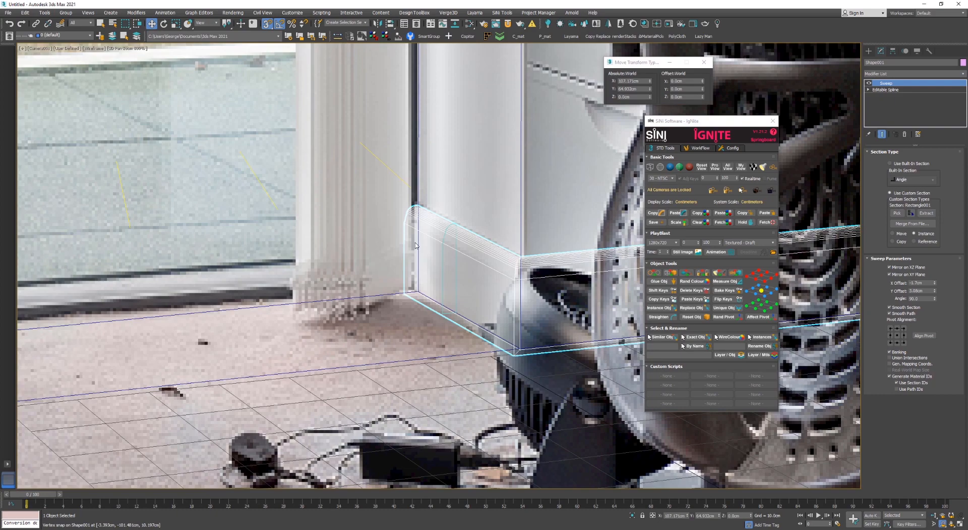
{"action": "key", "text": "F3"}
{"action": "scroll", "coordinate": [415, 245], "scroll_direction": "up", "scroll_amount": 5}
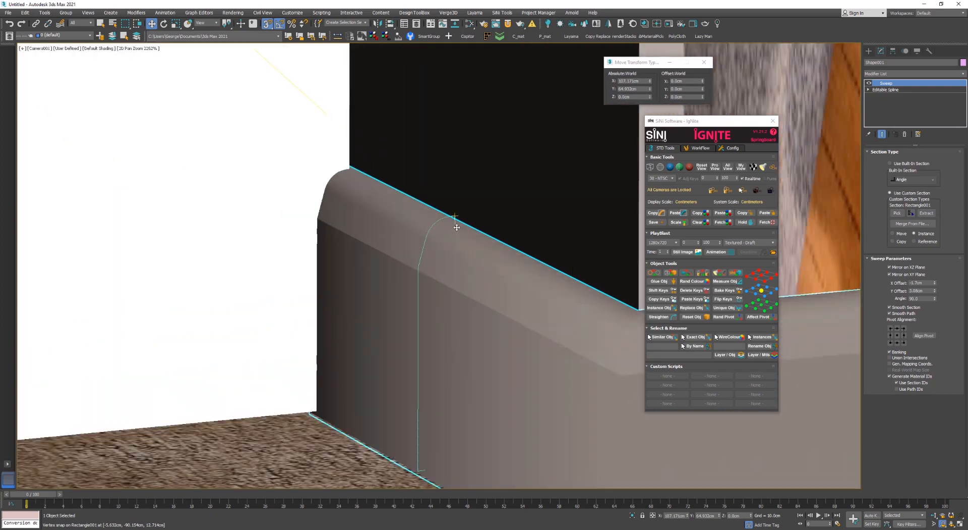
{"action": "scroll", "coordinate": [459, 238], "scroll_direction": "down", "scroll_amount": 7}
{"action": "key", "text": "F3"}
{"action": "scroll", "coordinate": [428, 251], "scroll_direction": "up", "scroll_amount": 4}
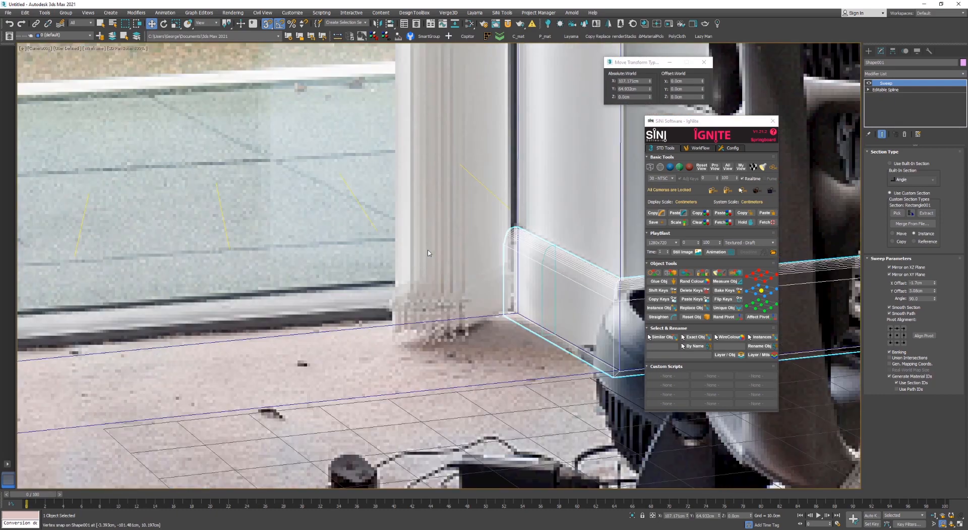
{"action": "scroll", "coordinate": [427, 252], "scroll_direction": "down", "scroll_amount": 5}
{"action": "scroll", "coordinate": [428, 253], "scroll_direction": "down", "scroll_amount": 3}
{"action": "scroll", "coordinate": [528, 68], "scroll_direction": "up", "scroll_amount": 2}
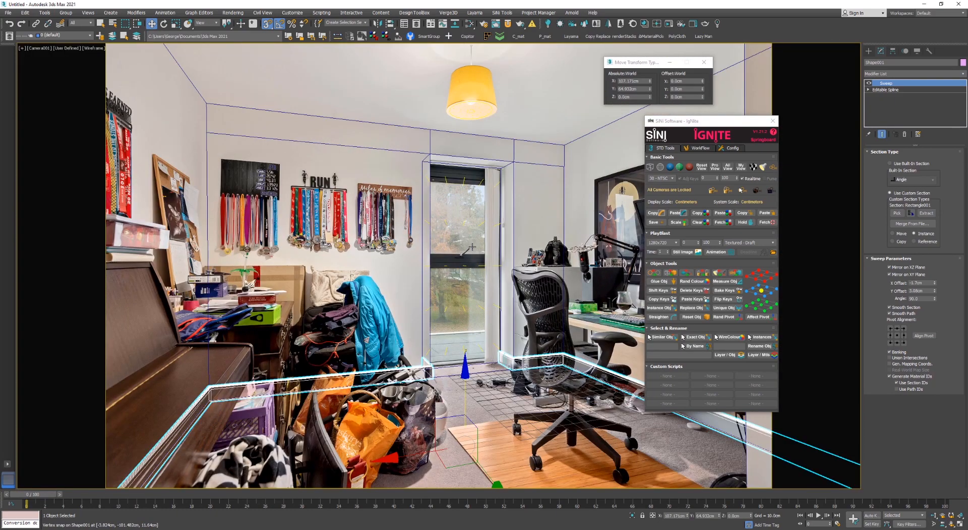
Return to shaded display, deselect the skirting, and create a new CoronaMtl in an empty area of the Slate Material Editor
{"action": "key", "text": "F3"}
{"action": "left_click", "coordinate": [528, 68]}
{"action": "key", "text": "m"}
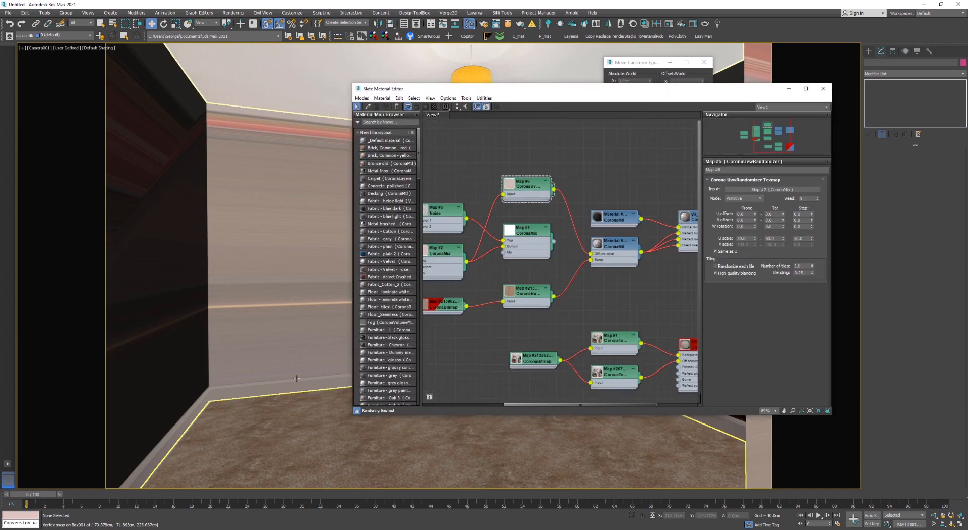
{"action": "middle_click_drag", "start_coordinate": [445, 183], "coordinate": [412, 339]}
{"action": "scroll", "coordinate": [412, 339], "scroll_direction": "down", "scroll_amount": 1}
{"action": "middle_click_drag", "start_coordinate": [589, 176], "coordinate": [509, 260]}
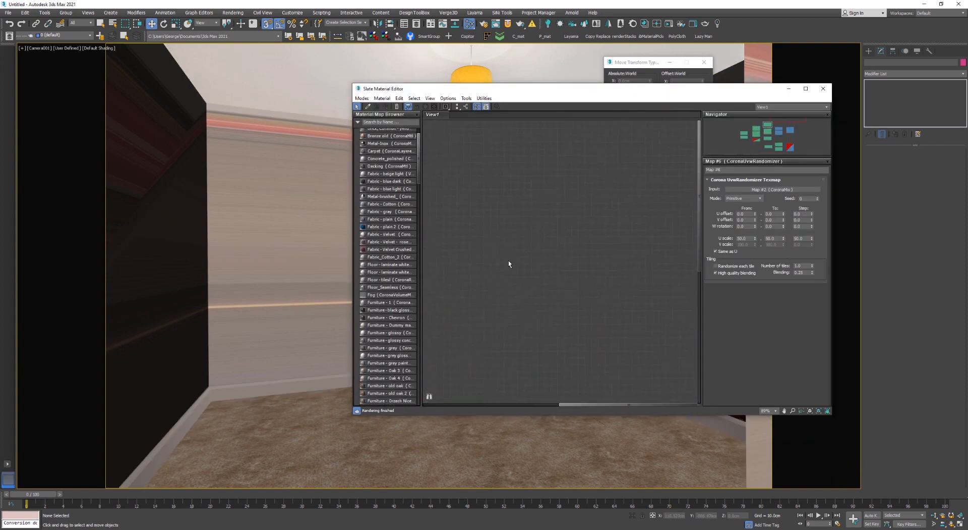
{"action": "right_click", "coordinate": [537, 214]}
{"action": "mouse_move", "coordinate": [558, 225]}
{"action": "mouse_move", "coordinate": [627, 242]}
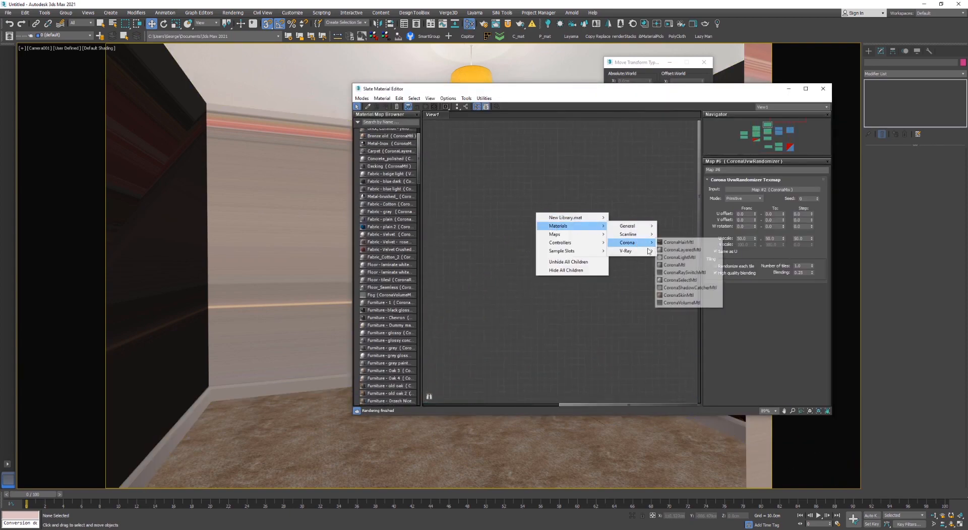
{"action": "left_click", "coordinate": [668, 265]}
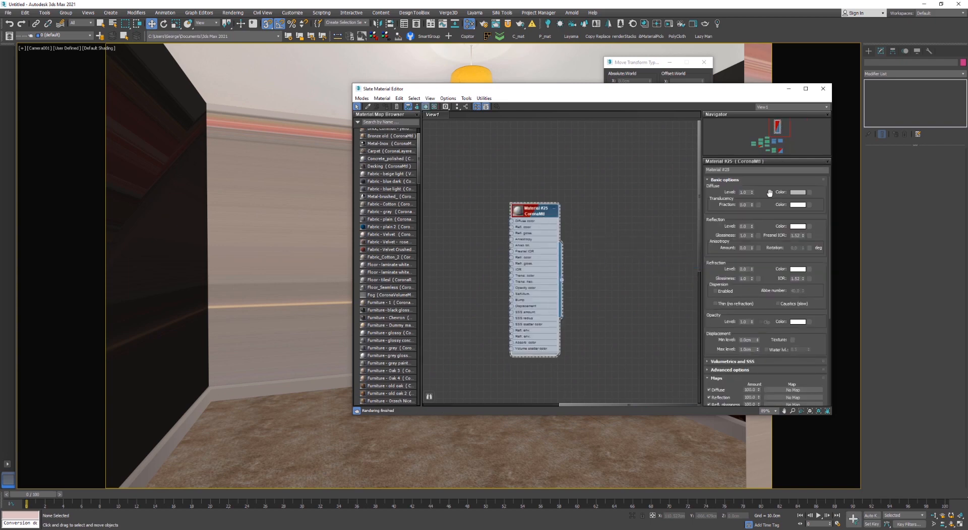
Connect a CoronaAO map to the new material's diffuse colour and set the map's unoccluded colour to a slightly darker white
{"action": "right_click", "coordinate": [523, 194]}
{"action": "mouse_move", "coordinate": [555, 214]}
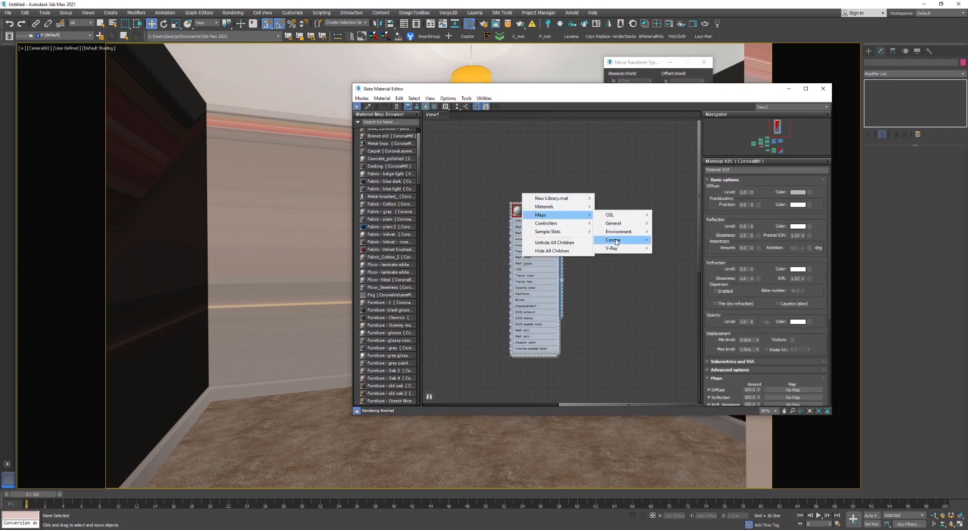
{"action": "mouse_move", "coordinate": [618, 240]}
{"action": "left_click", "coordinate": [674, 240]}
{"action": "left_click_drag", "start_coordinate": [522, 201], "coordinate": [511, 220]}
{"action": "left_click", "coordinate": [749, 199]}
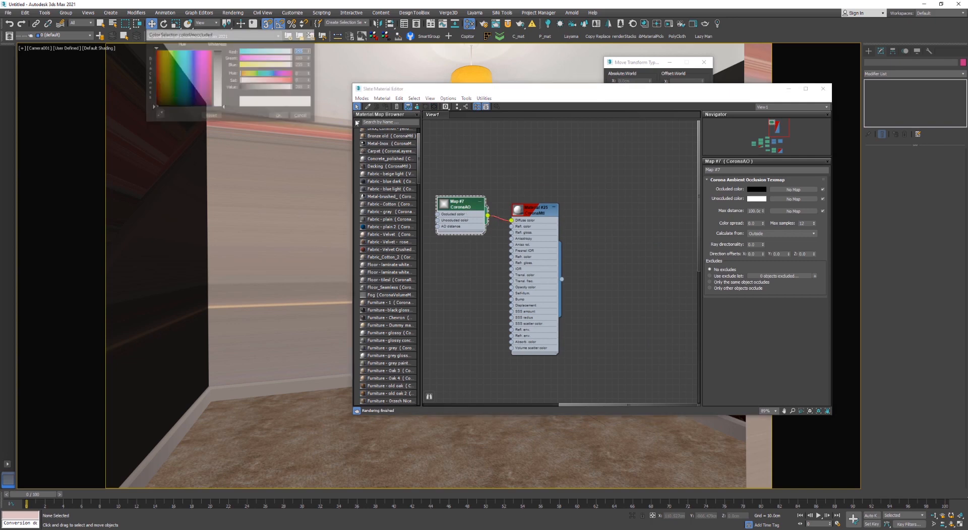
{"action": "left_click", "coordinate": [283, 88]}
{"action": "left_click", "coordinate": [281, 117]}
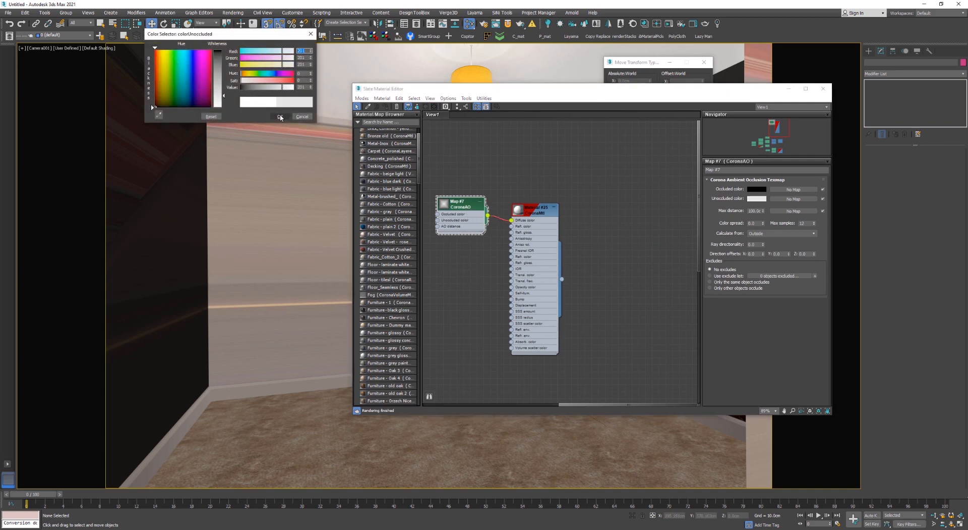
Set the new Corona material's reflection level to 1 and its reflection glossiness to 0.7
{"action": "double_click", "coordinate": [546, 215]}
{"action": "double_click", "coordinate": [743, 226]}
{"action": "type", "text": "1"}
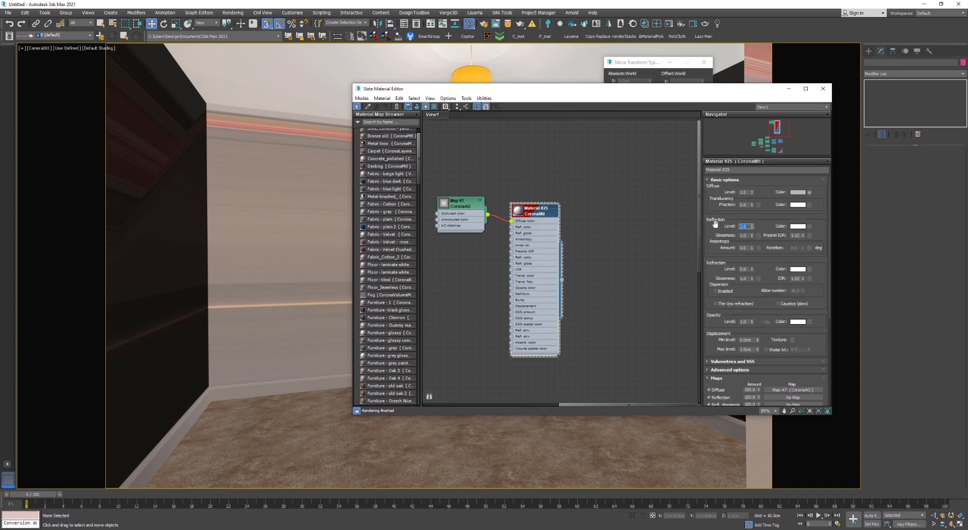
{"action": "key", "text": "Tab"}
Select the skirting, assign the new Corona material to it, and close the material editor
{"action": "right_click", "coordinate": [535, 214]}
{"action": "left_click", "coordinate": [266, 393]}
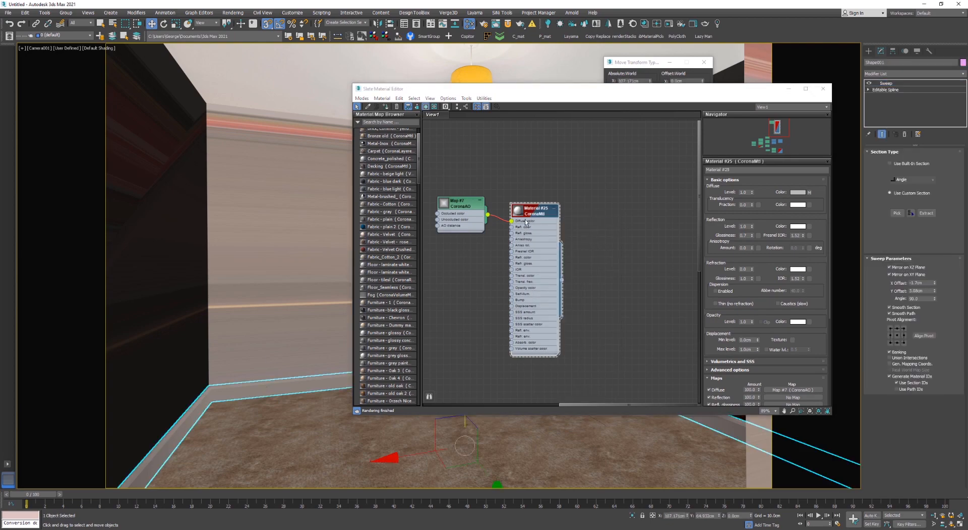
{"action": "right_click", "coordinate": [539, 212]}
{"action": "left_click", "coordinate": [549, 223]}
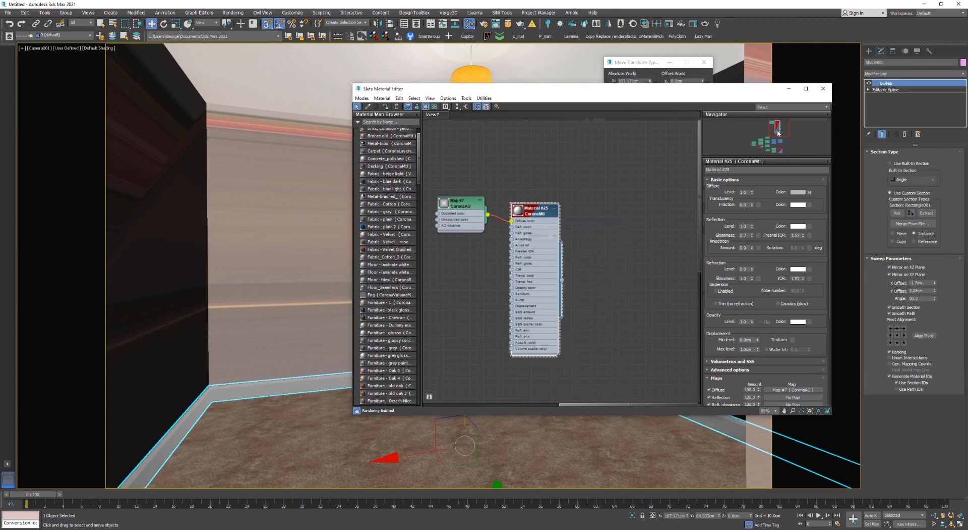
{"action": "left_click", "coordinate": [823, 88]}
Start a Corona interactive render of the camera view and inspect the skirting up close and across the whole room
{"action": "left_click", "coordinate": [682, 23]}
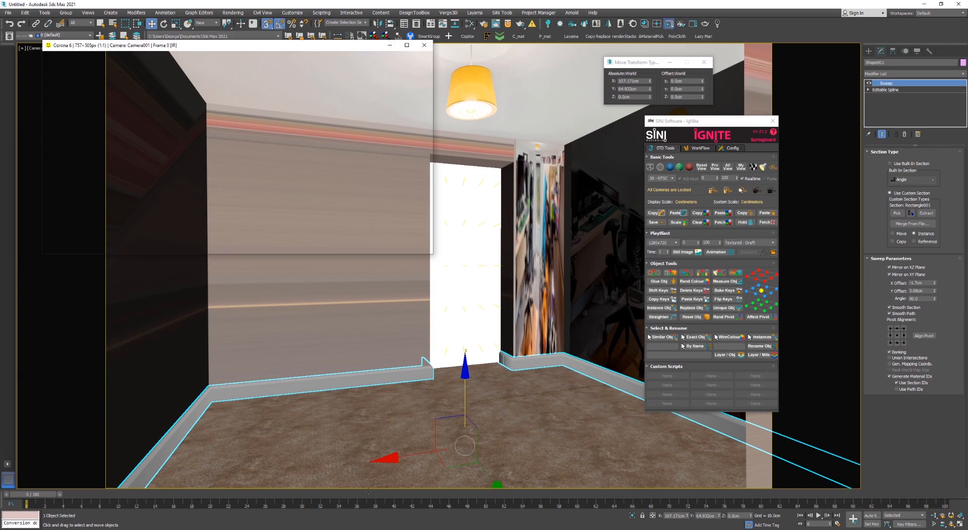
{"action": "scroll", "coordinate": [238, 207], "scroll_direction": "up", "scroll_amount": 1}
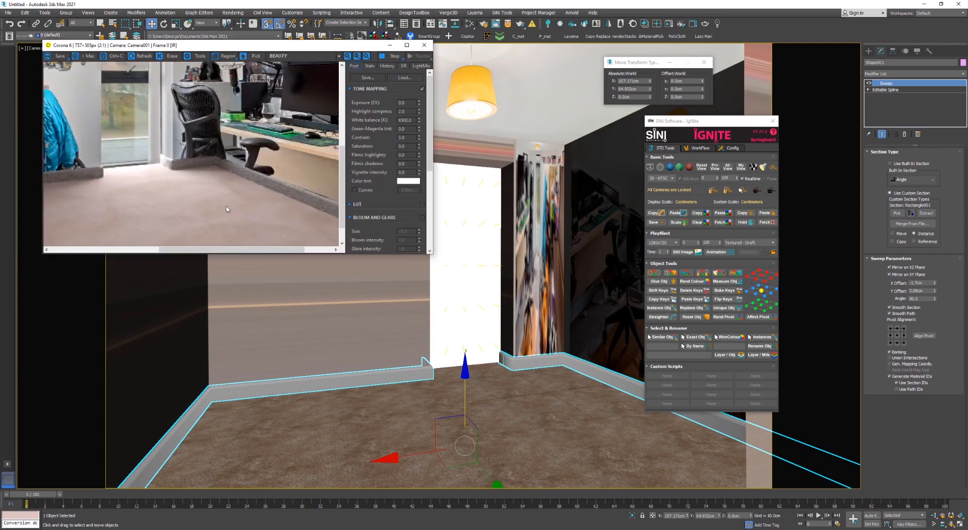
{"action": "key", "text": "F3"}
{"action": "key", "text": "8"}
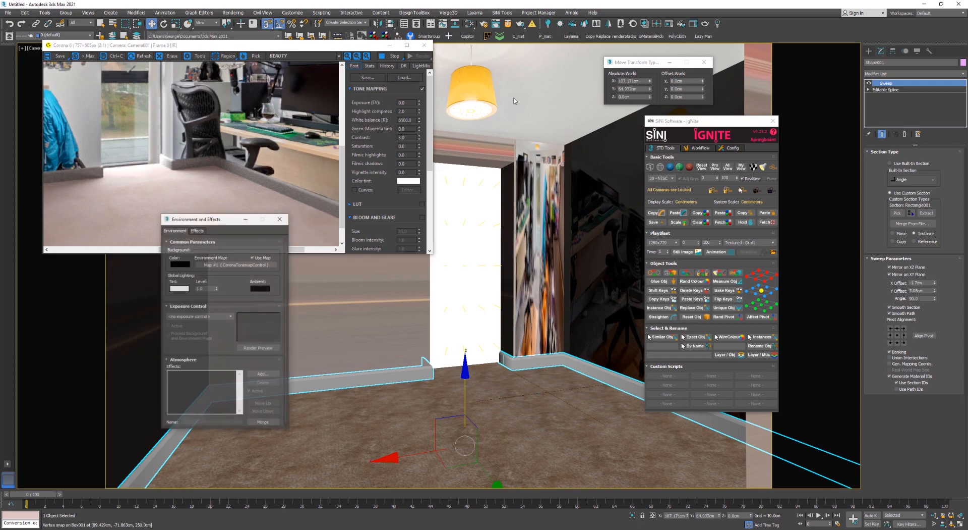
{"action": "left_click", "coordinate": [280, 223]}
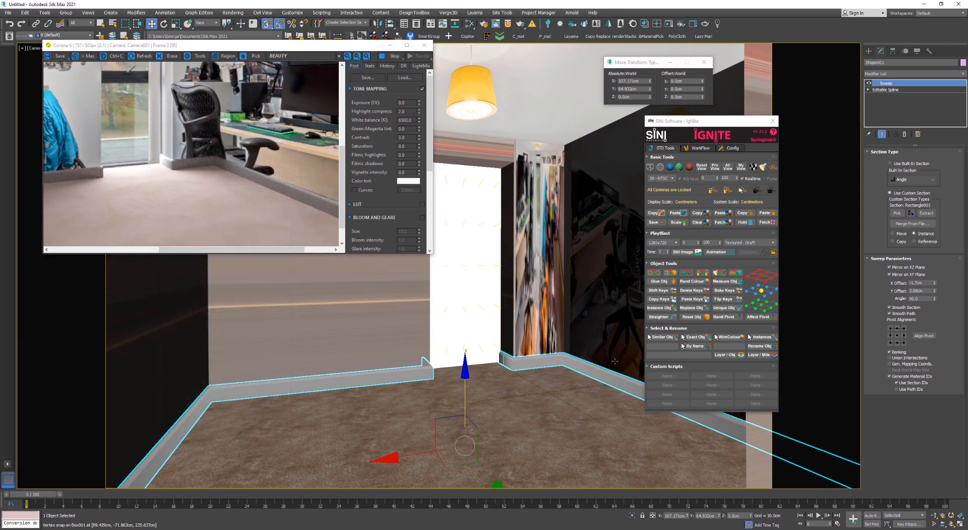
{"action": "scroll", "coordinate": [142, 163], "scroll_direction": "down", "scroll_amount": 1}
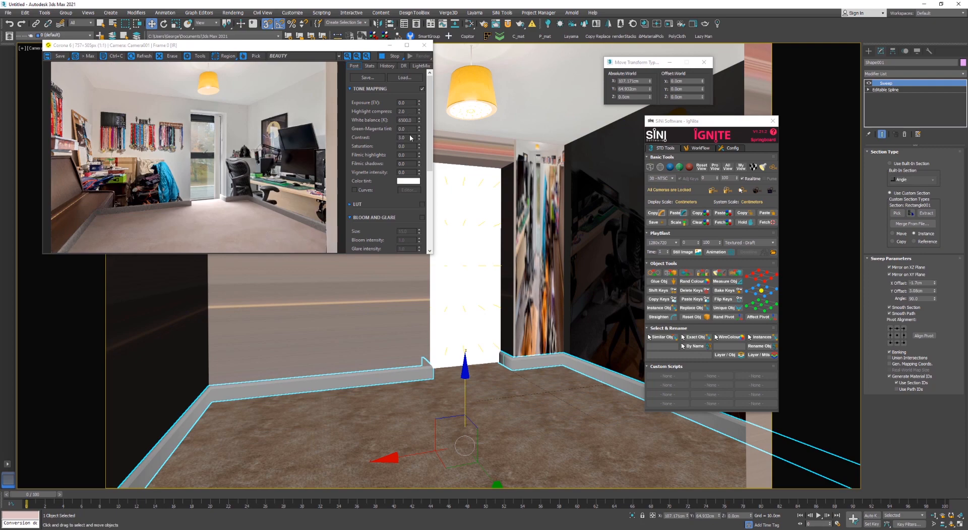
{"action": "left_click_drag", "start_coordinate": [419, 103], "coordinate": [374, 384]}
{"action": "right_click", "coordinate": [374, 384]}
Open the CoronaAO map of the skirting material and set its max distance to 0.2 cm, after trying 1 cm
{"action": "key", "text": "F3"}
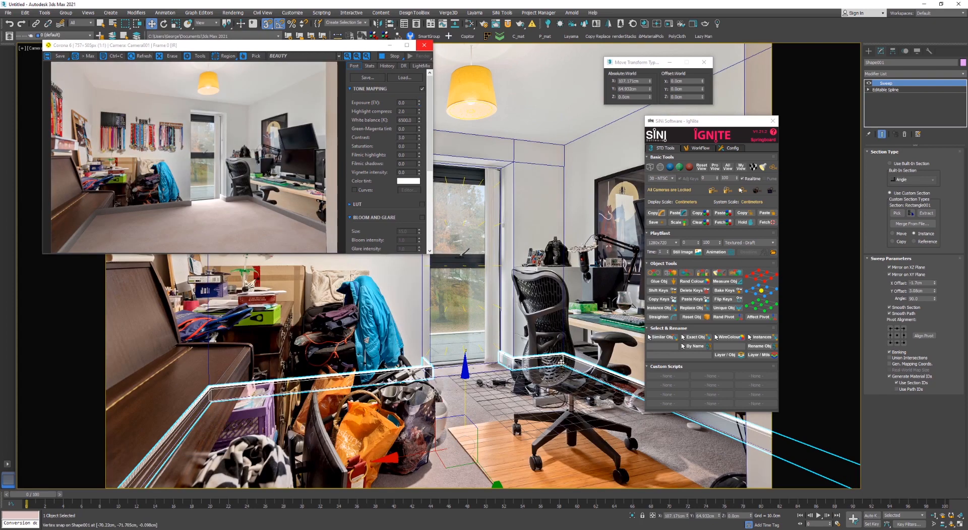
{"action": "key", "text": "m"}
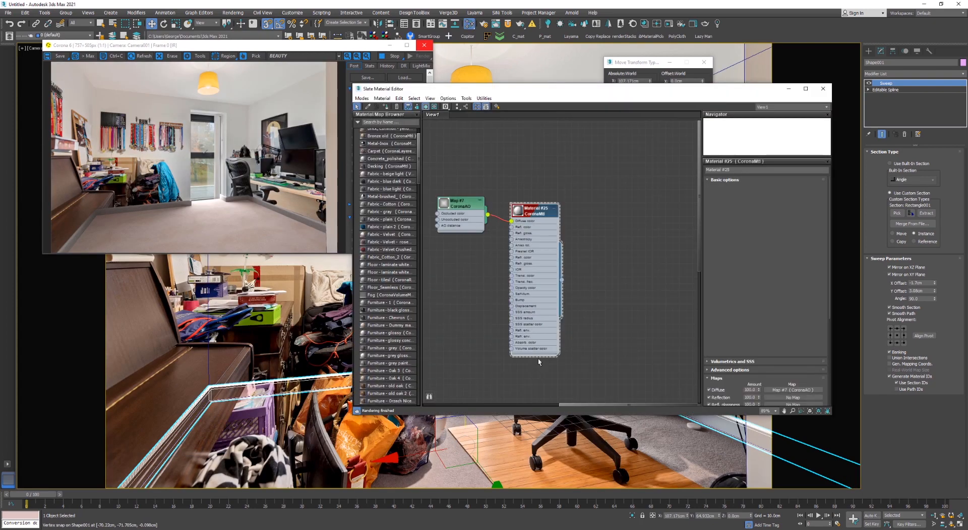
{"action": "middle_click_drag", "start_coordinate": [489, 267], "coordinate": [563, 269]}
{"action": "left_click_drag", "start_coordinate": [531, 215], "coordinate": [532, 222]}
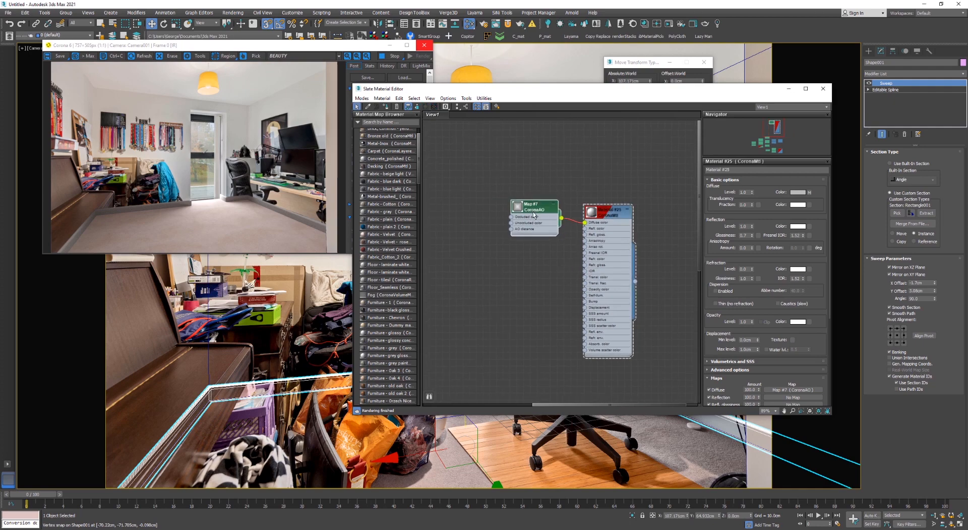
{"action": "double_click", "coordinate": [536, 228]}
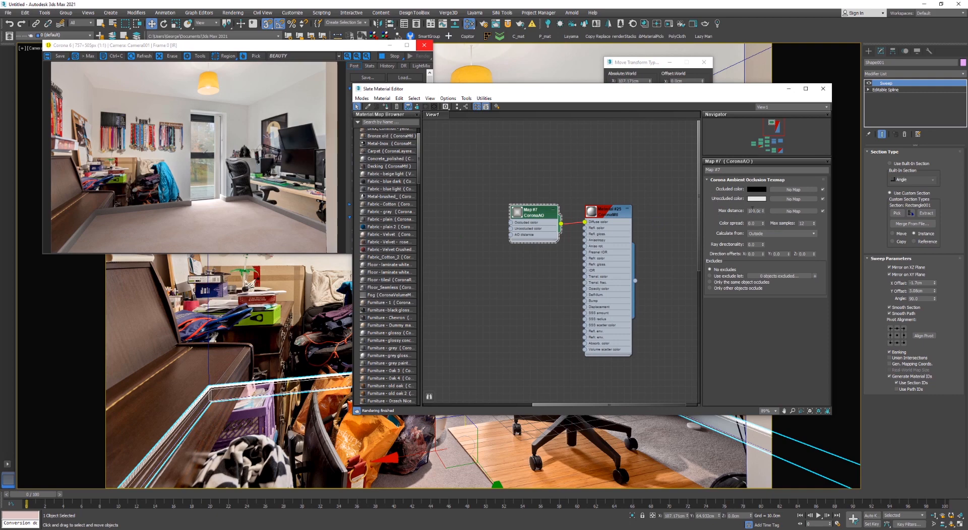
{"action": "double_click", "coordinate": [754, 210]}
{"action": "type", "text": "1"}
{"action": "key", "text": "Return"}
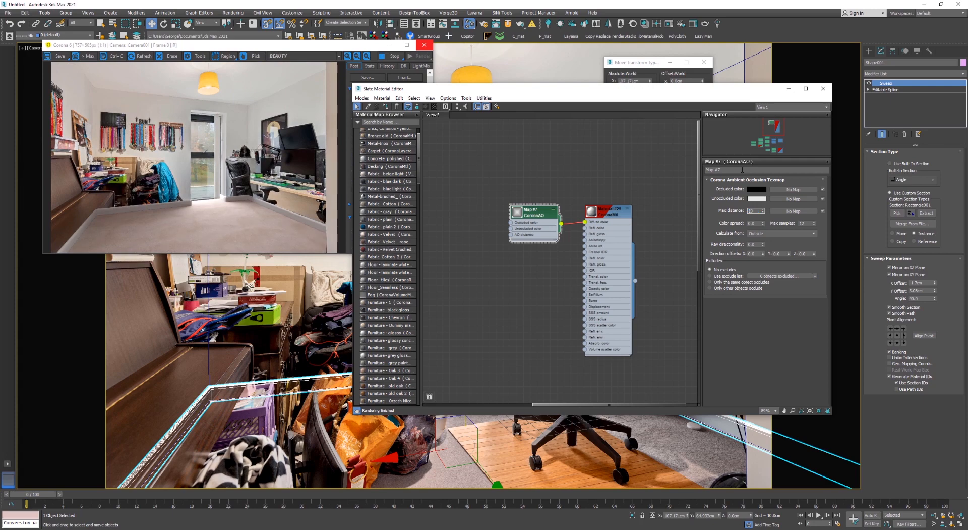
{"action": "key", "text": "Return"}
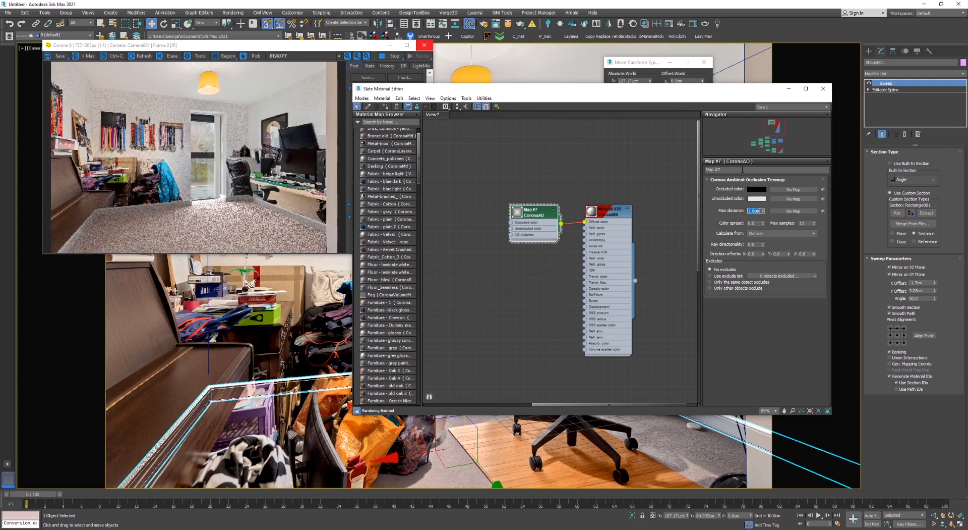
{"action": "type", "text": "0.2"}
{"action": "key", "text": "Return"}
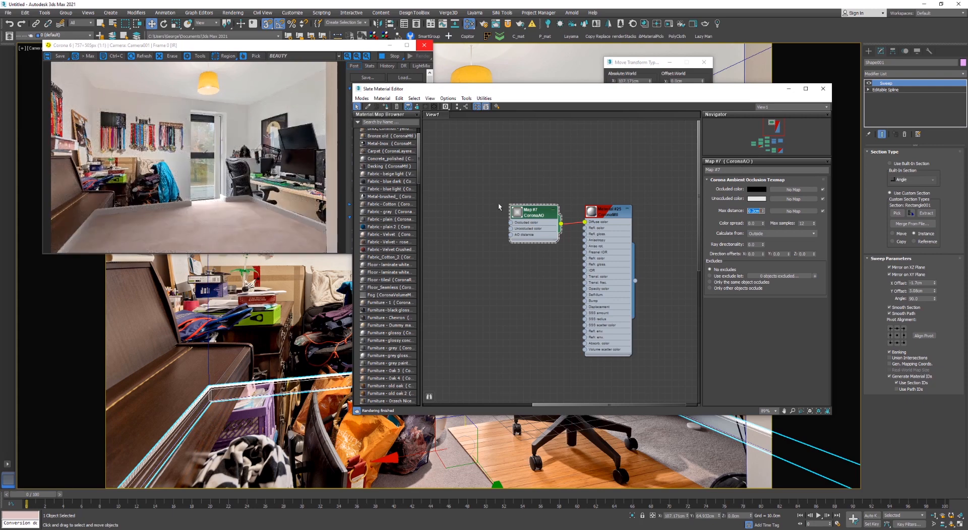
Examine the skirting's edges and corners close up in the interactive render, and space out the CoronaAO and material nodes
{"action": "scroll", "coordinate": [269, 221], "scroll_direction": "up", "scroll_amount": 2}
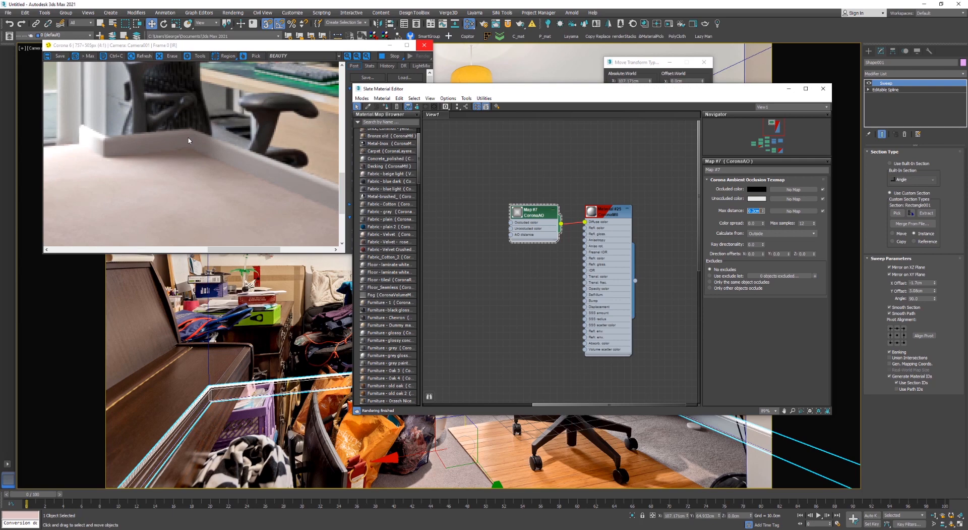
{"action": "scroll", "coordinate": [190, 137], "scroll_direction": "down", "scroll_amount": 2}
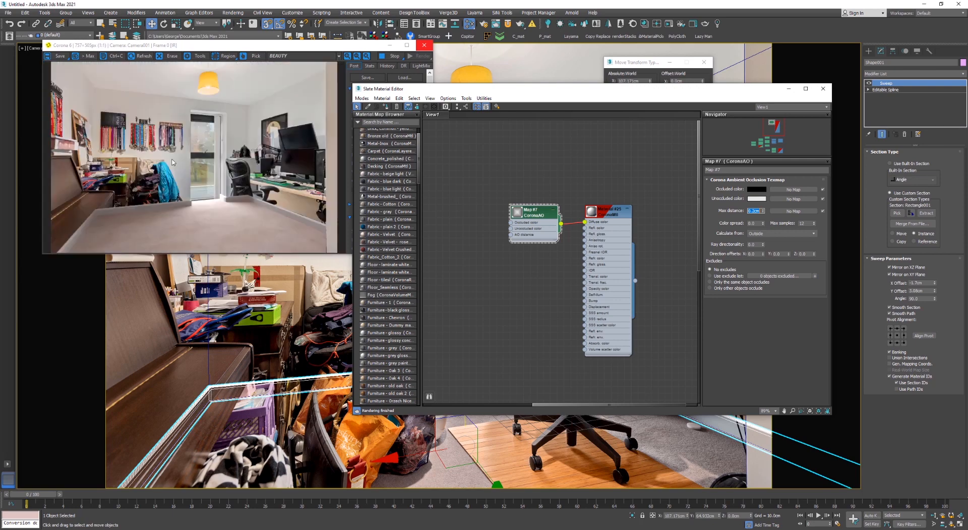
{"action": "scroll", "coordinate": [224, 242], "scroll_direction": "up", "scroll_amount": 1}
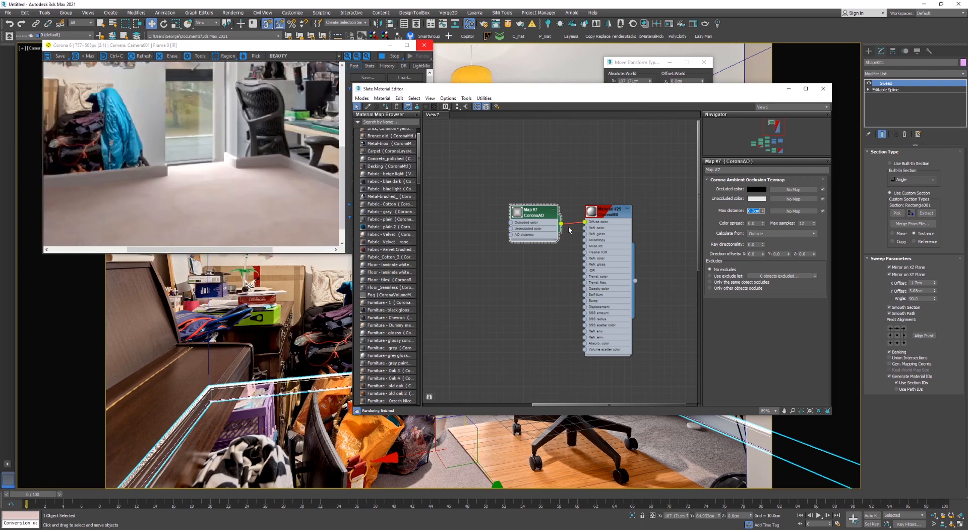
{"action": "scroll", "coordinate": [542, 237], "scroll_direction": "down", "scroll_amount": 1}
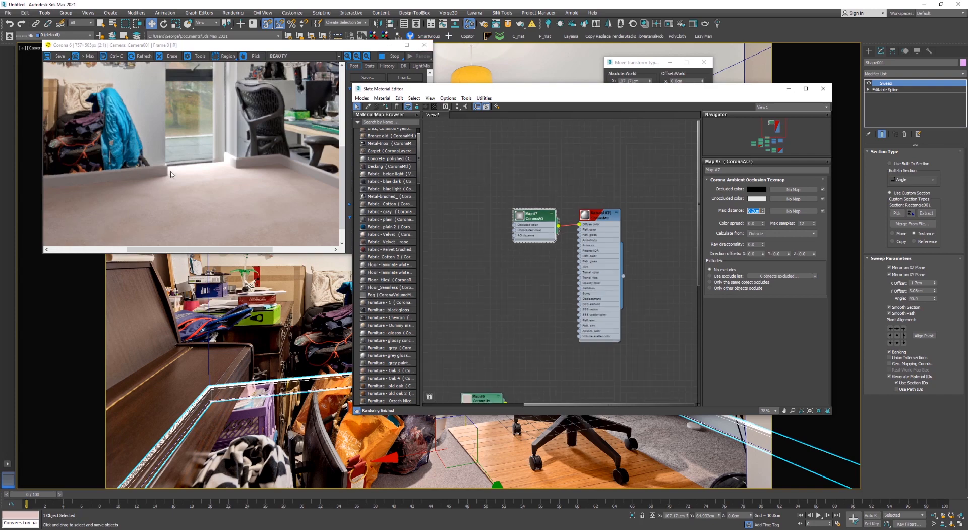
{"action": "scroll", "coordinate": [146, 157], "scroll_direction": "up", "scroll_amount": 4}
{"action": "scroll", "coordinate": [146, 157], "scroll_direction": "down", "scroll_amount": 2}
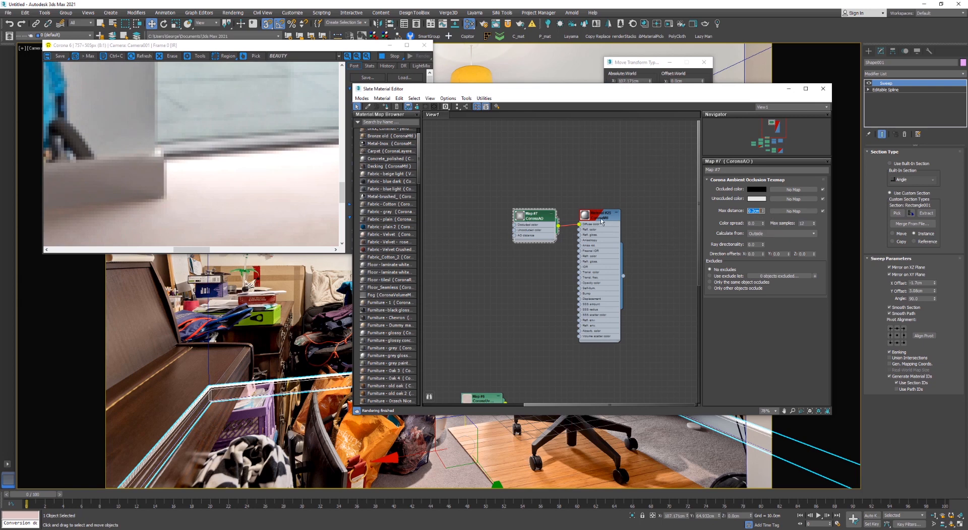
{"action": "left_click_drag", "start_coordinate": [605, 221], "coordinate": [635, 220]}
{"action": "left_click_drag", "start_coordinate": [560, 223], "coordinate": [542, 216]}
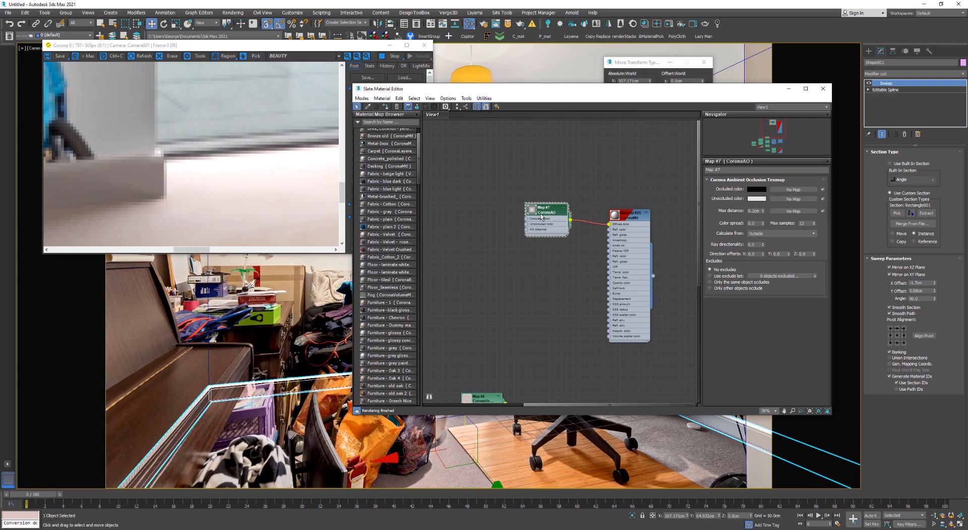
Enlarge the camera view around the skirting beside the window and arrange the render and material editor windows so both can be seen
{"action": "scroll", "coordinate": [283, 384], "scroll_direction": "up", "scroll_amount": 4}
{"action": "middle_click_drag", "start_coordinate": [242, 303], "coordinate": [131, 240]}
{"action": "middle_click_drag", "start_coordinate": [313, 353], "coordinate": [177, 348]}
{"action": "scroll", "coordinate": [237, 144], "scroll_direction": "down", "scroll_amount": 1}
{"action": "scroll", "coordinate": [238, 145], "scroll_direction": "down", "scroll_amount": 2}
{"action": "scroll", "coordinate": [227, 180], "scroll_direction": "up", "scroll_amount": 2}
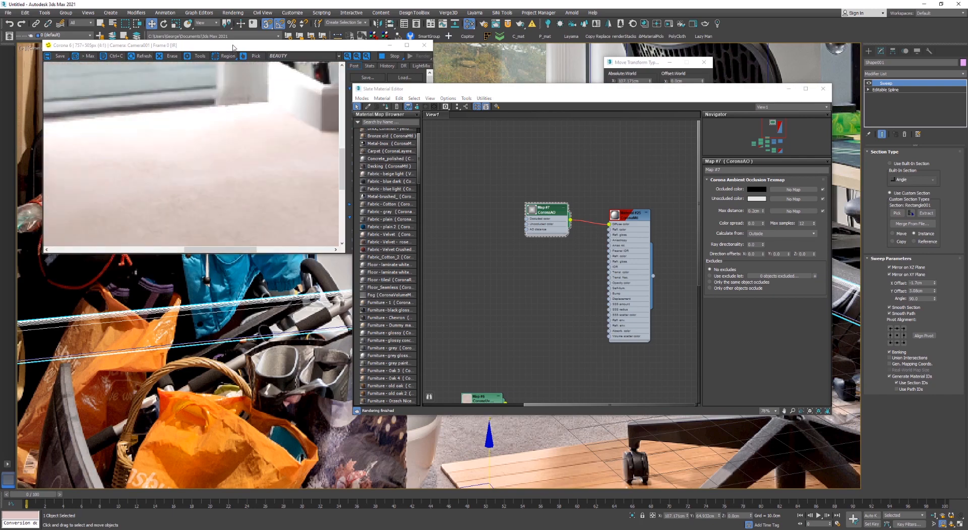
{"action": "left_click_drag", "start_coordinate": [171, 45], "coordinate": [661, 52]}
{"action": "scroll", "coordinate": [677, 149], "scroll_direction": "down", "scroll_amount": 2}
{"action": "scroll", "coordinate": [325, 306], "scroll_direction": "up", "scroll_amount": 2}
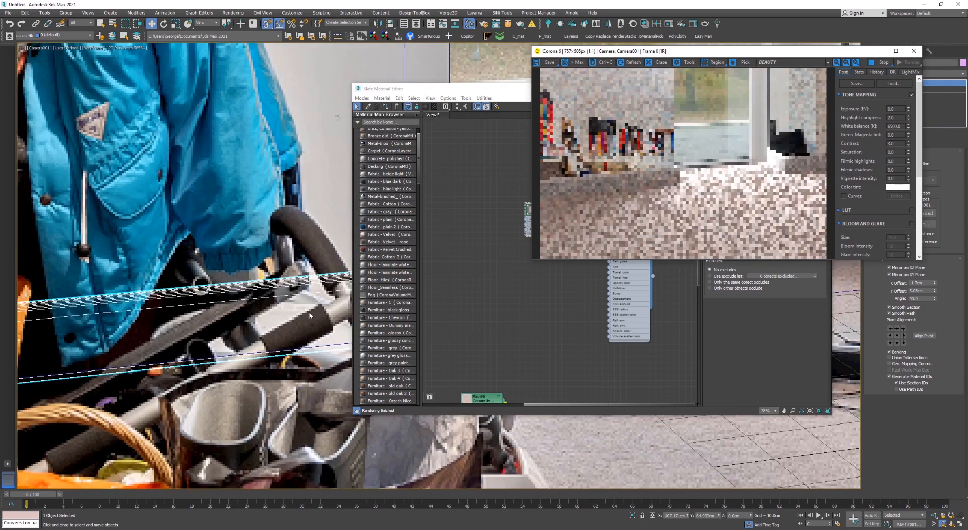
{"action": "middle_click_drag", "start_coordinate": [338, 278], "coordinate": [82, 298]}
{"action": "left_click_drag", "start_coordinate": [444, 89], "coordinate": [236, 146]}
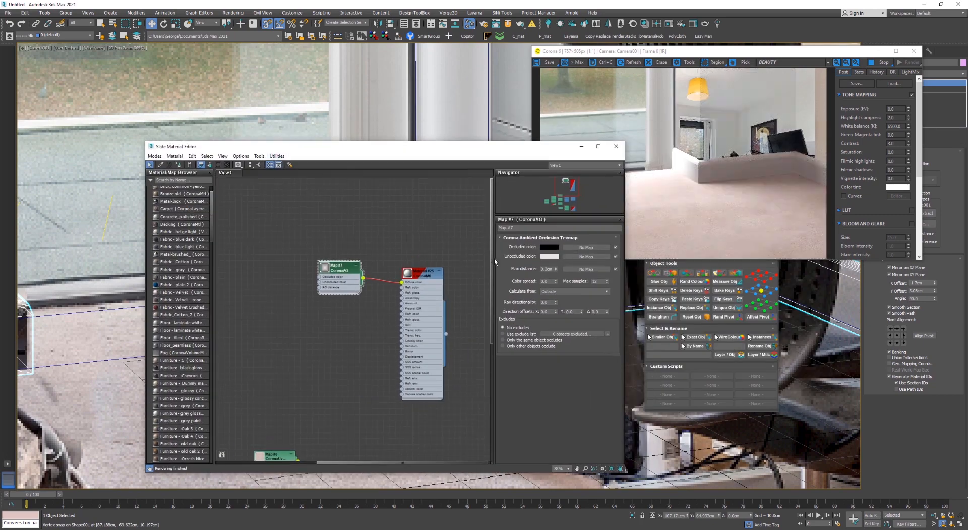
Set the CoronaAO map's occluded colour to pure red and its max distance to 5 cm, and check the effect on the skirting
{"action": "left_click", "coordinate": [546, 249]}
{"action": "left_click_drag", "start_coordinate": [287, 51], "coordinate": [295, 53]}
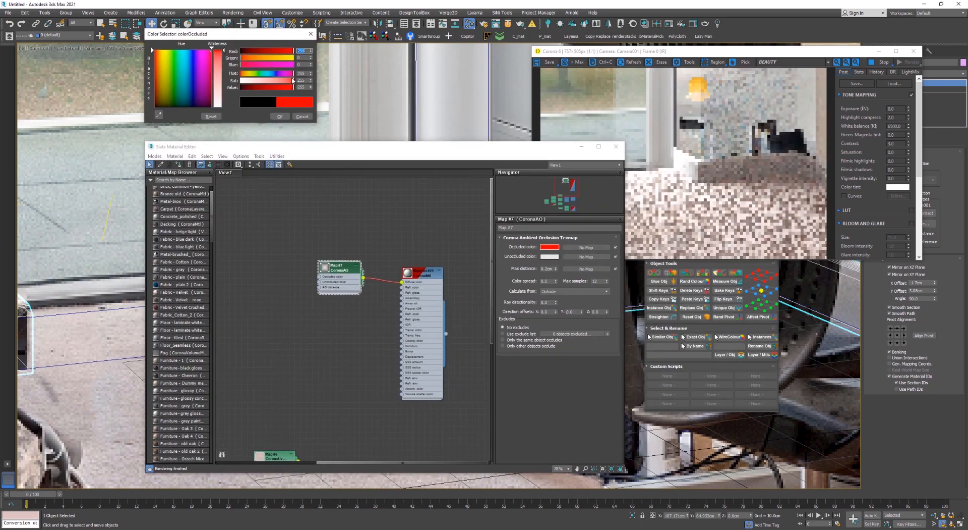
{"action": "left_click", "coordinate": [281, 117]}
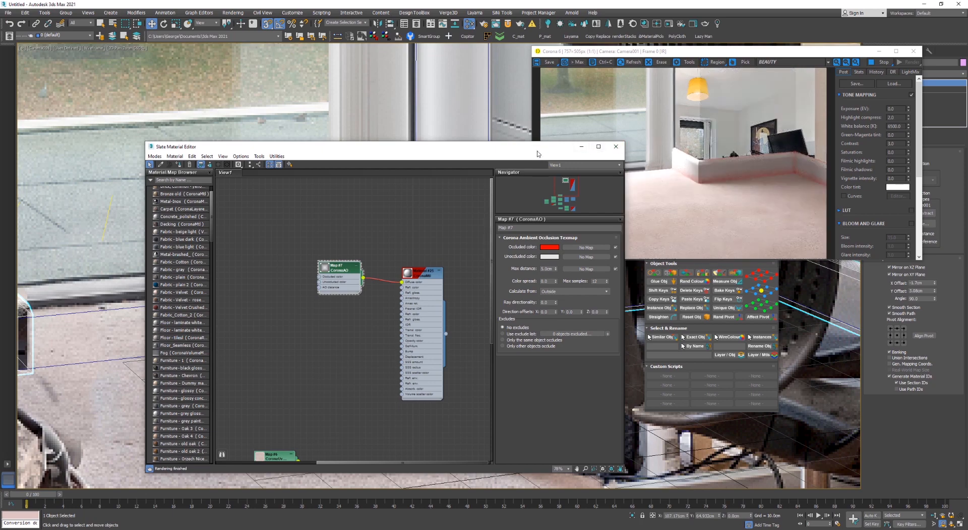
{"action": "left_click_drag", "start_coordinate": [538, 149], "coordinate": [366, 352]}
{"action": "scroll", "coordinate": [497, 290], "scroll_direction": "up", "scroll_amount": 2}
{"action": "middle_click_drag", "start_coordinate": [501, 289], "coordinate": [418, 289]}
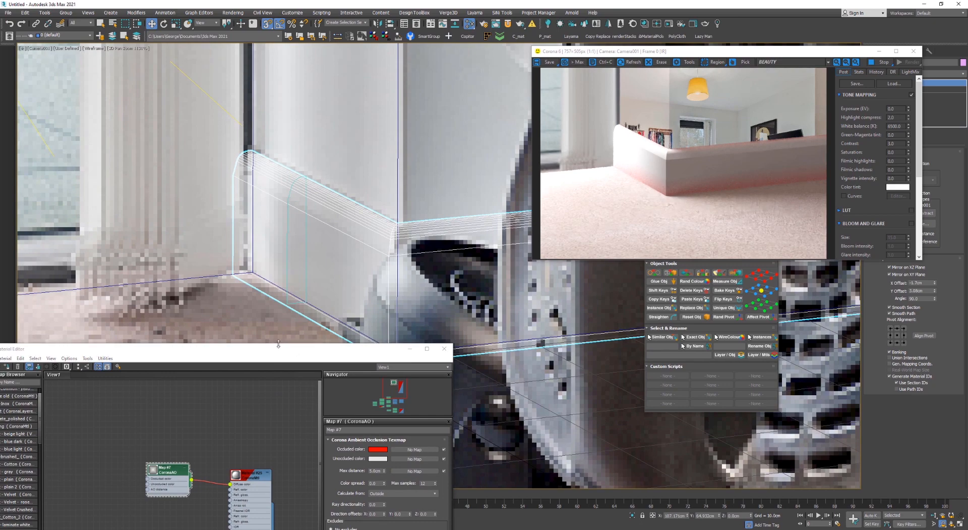
Set the CoronaAO map's occluded colour to black
{"action": "left_click_drag", "start_coordinate": [278, 349], "coordinate": [273, 151]}
{"action": "left_click", "coordinate": [372, 251]}
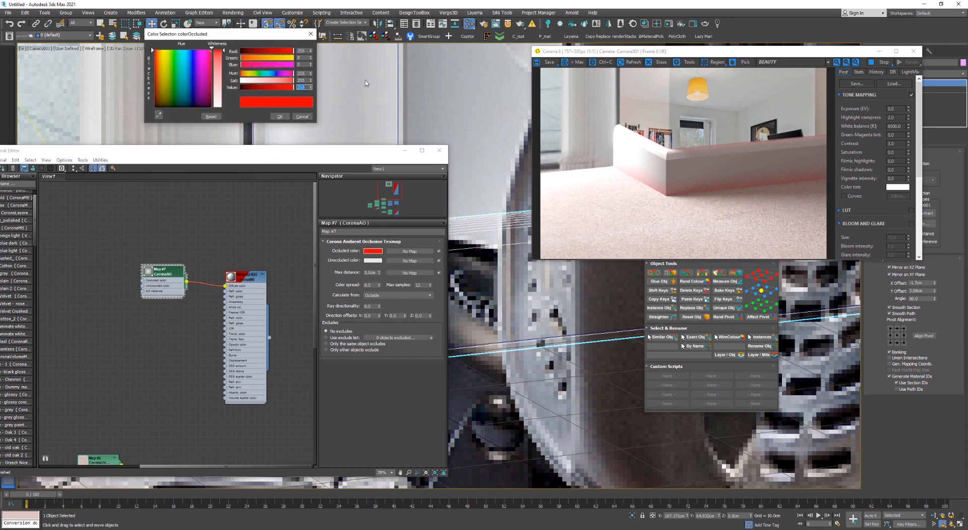
{"action": "left_click_drag", "start_coordinate": [153, 50], "coordinate": [168, 123]}
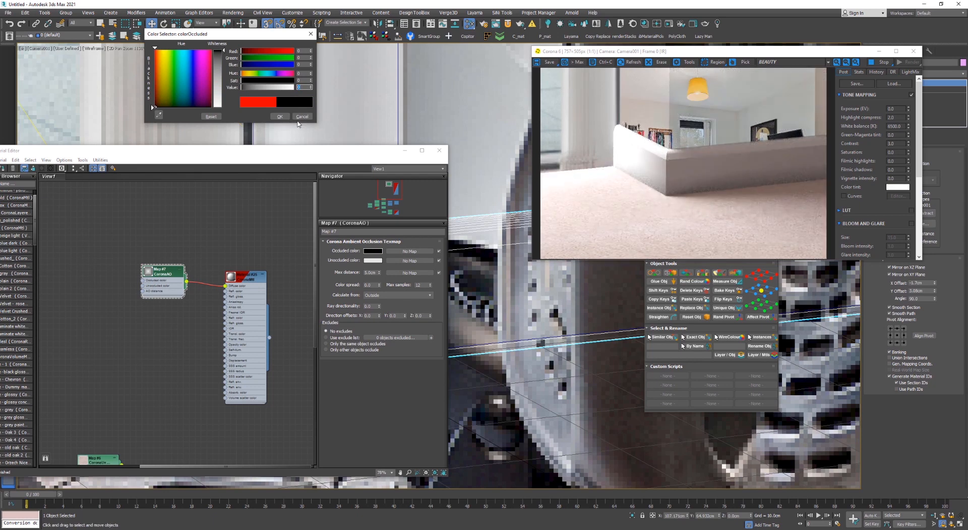
{"action": "left_click", "coordinate": [280, 117]}
Try a max distance of 0.3 cm for the CoronaAO map and settle on 0.2 cm
{"action": "double_click", "coordinate": [372, 272]}
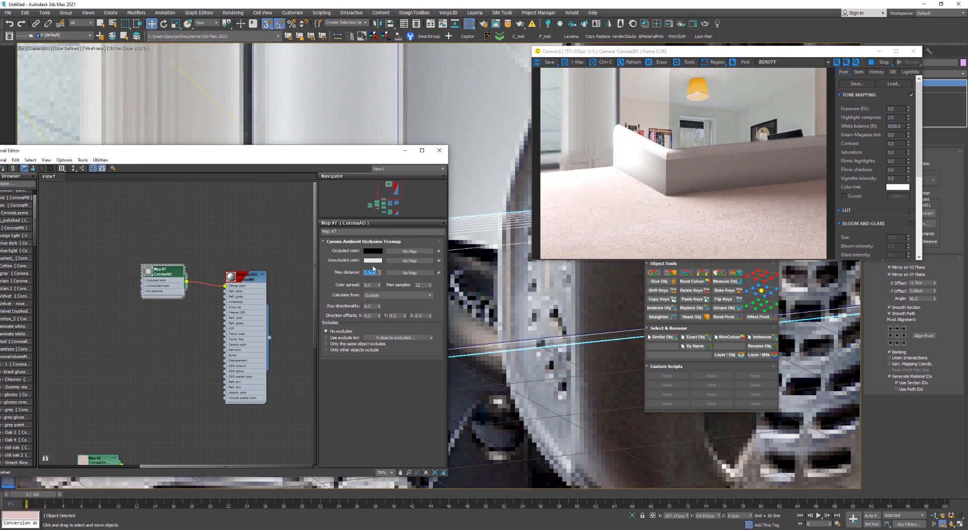
{"action": "type", "text": "0.3"}
{"action": "key", "text": "Return"}
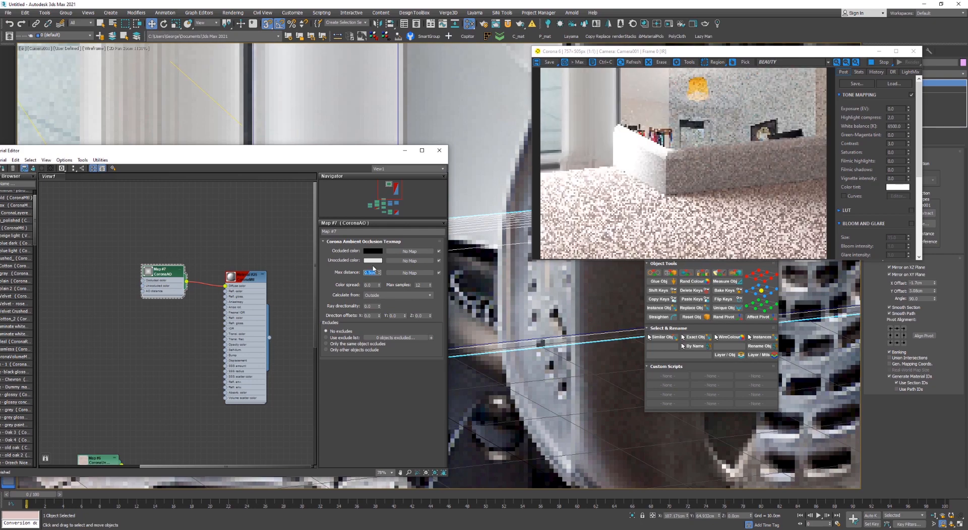
{"action": "type", "text": "0.2"}
{"action": "key", "text": "Return"}
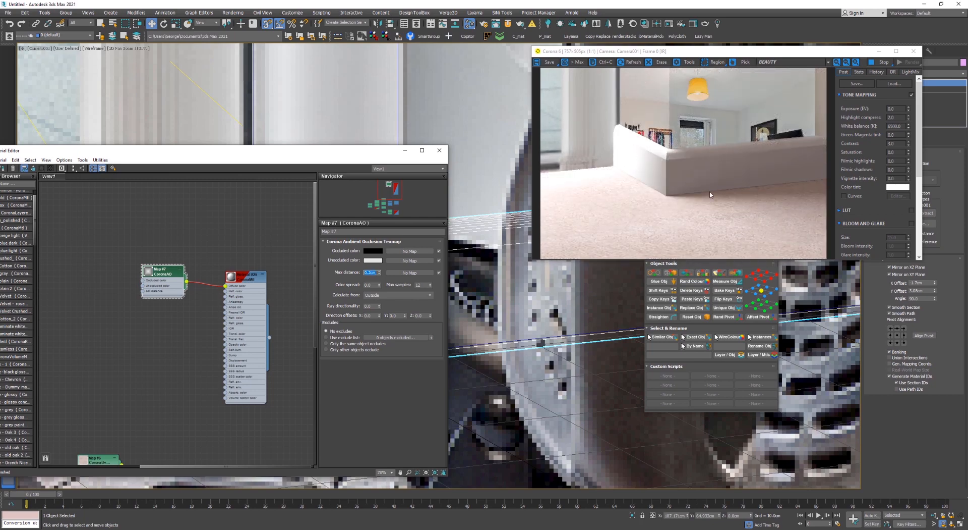
Restore the full camera view, close the material editor and interactive render, and move the remaining floating windows out of the way
{"action": "left_click", "coordinate": [439, 151]}
{"action": "left_click", "coordinate": [942, 524]}
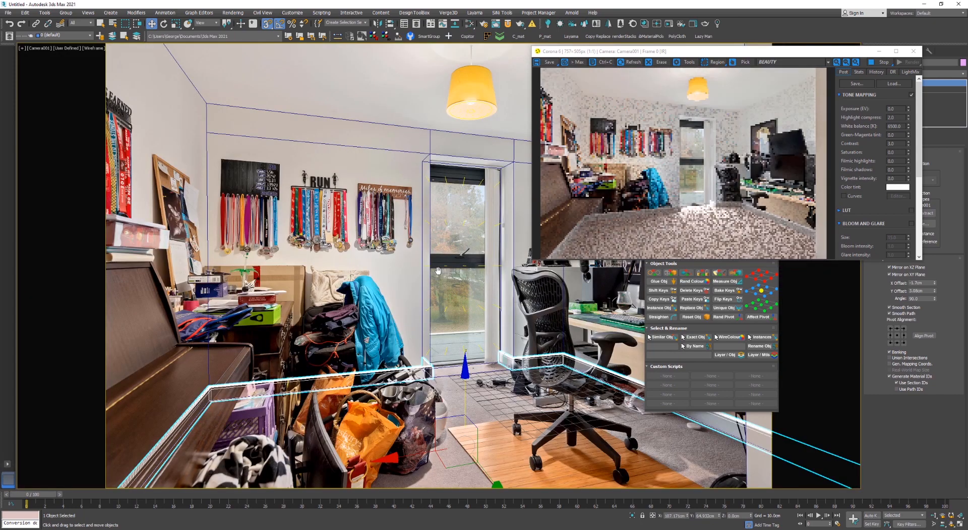
{"action": "left_click_drag", "start_coordinate": [847, 55], "coordinate": [576, 134]}
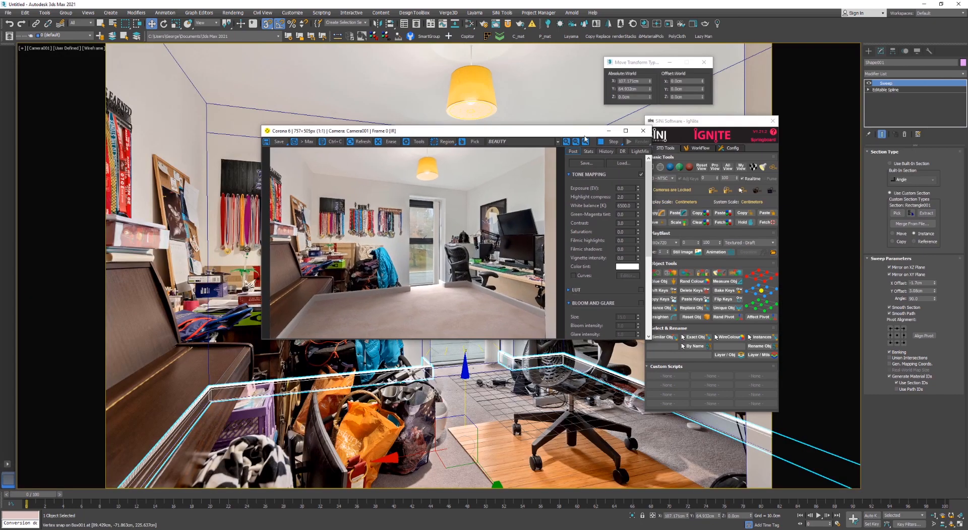
{"action": "left_click", "coordinate": [643, 131]}
{"action": "left_click", "coordinate": [399, 114]}
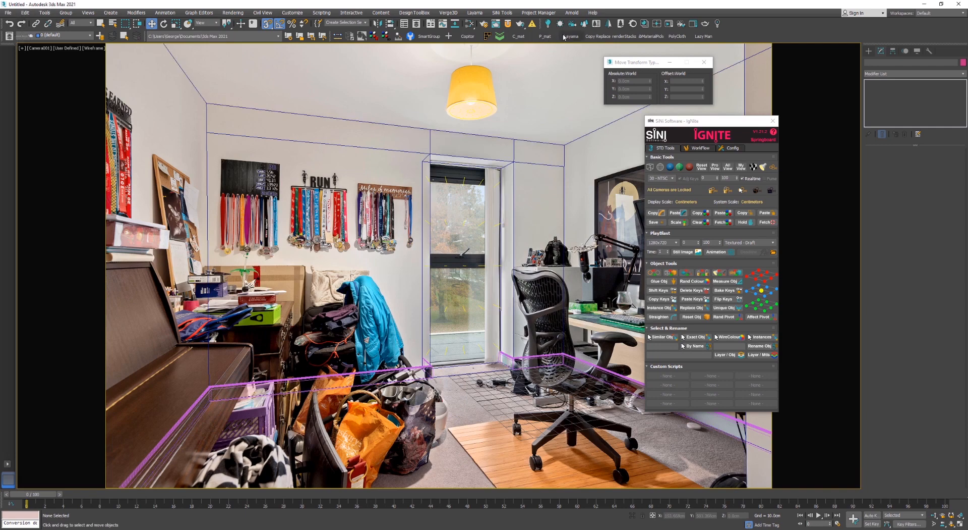
{"action": "left_click_drag", "start_coordinate": [637, 65], "coordinate": [689, 70]}
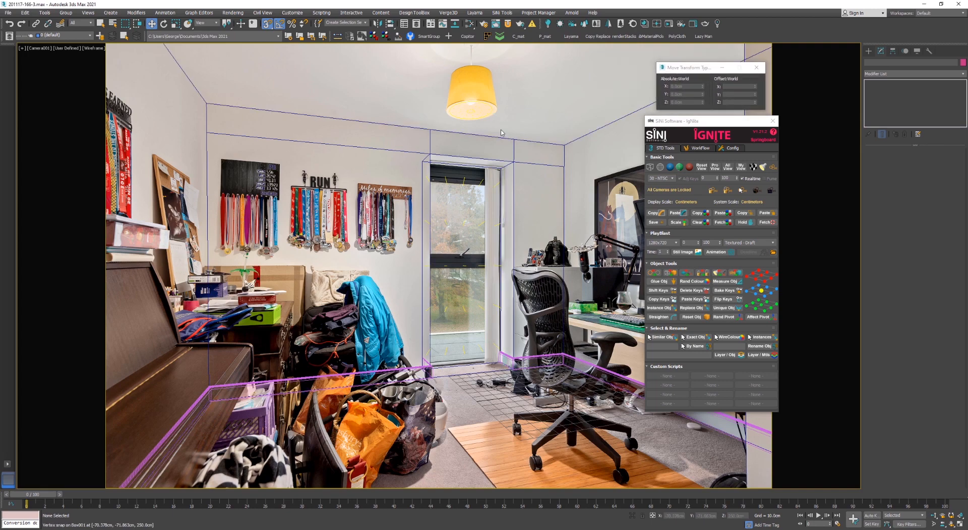
{"action": "left_click_drag", "start_coordinate": [738, 121], "coordinate": [967, 108]}
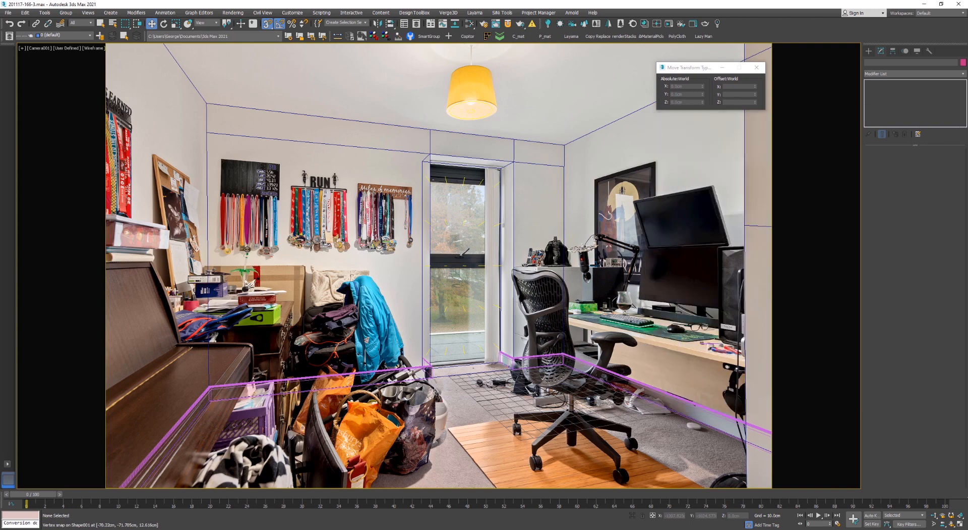
Select the room box and convert it to an Editable Poly, collapsing its Edit Poly modifier
{"action": "key", "text": "F3"}
{"action": "left_click", "coordinate": [639, 187]}
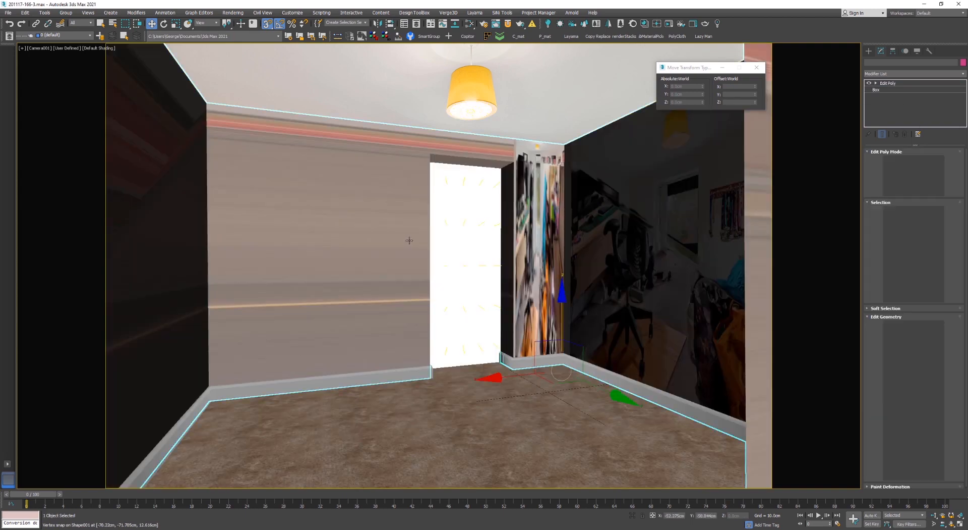
{"action": "key", "text": "F3"}
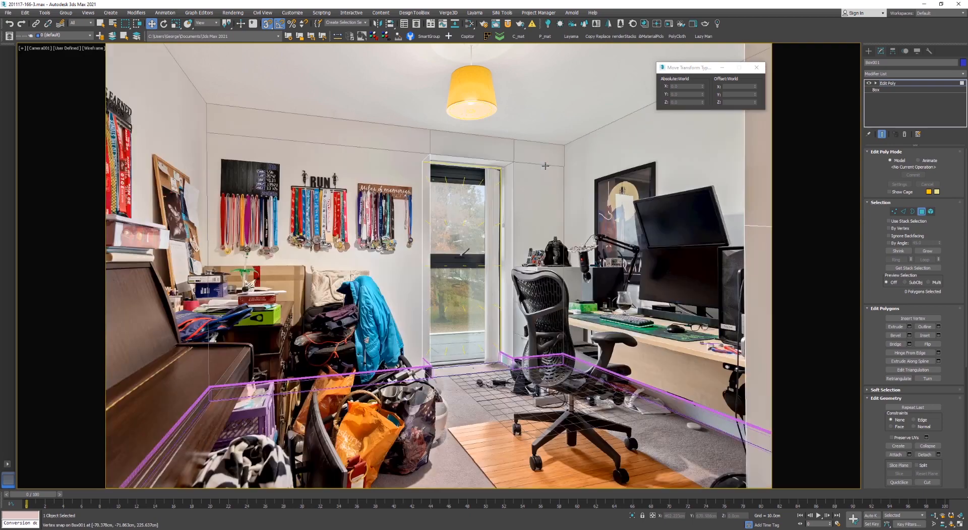
{"action": "key", "text": "4"}
{"action": "right_click", "coordinate": [545, 165]}
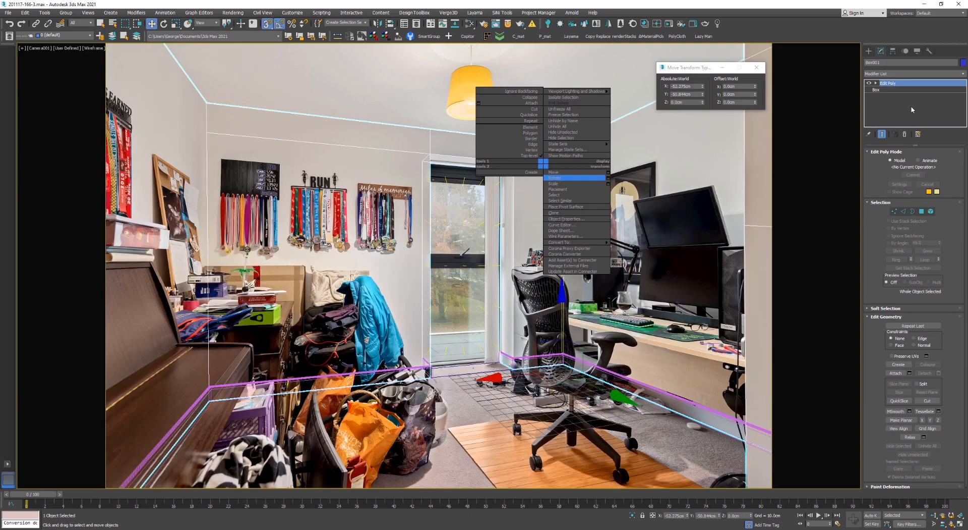
{"action": "mouse_move", "coordinate": [575, 242]}
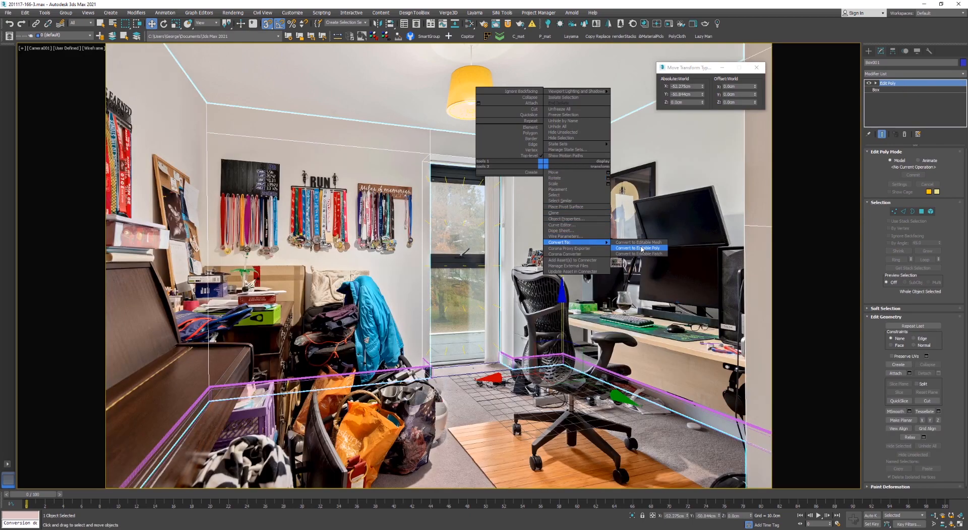
{"action": "left_click", "coordinate": [642, 249]}
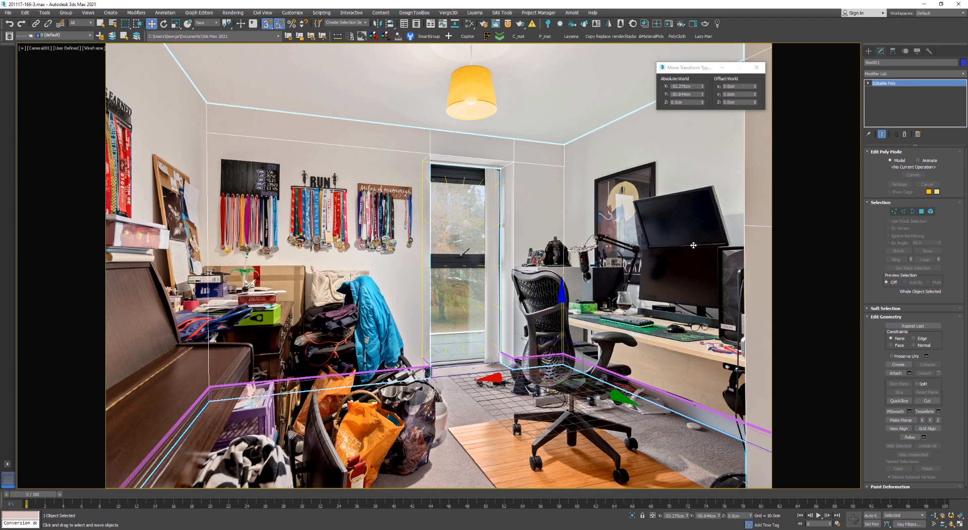
{"action": "right_click", "coordinate": [520, 231]}
{"action": "mouse_move", "coordinate": [571, 311]}
{"action": "left_click", "coordinate": [609, 317]}
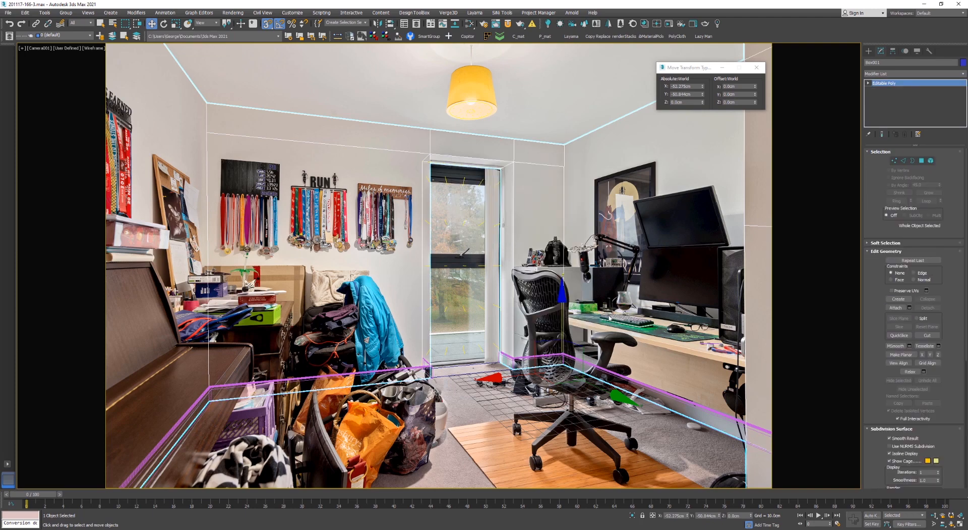
Select the three polygons lining the sides and top of the window recess on the room box
{"action": "key", "text": "F3"}
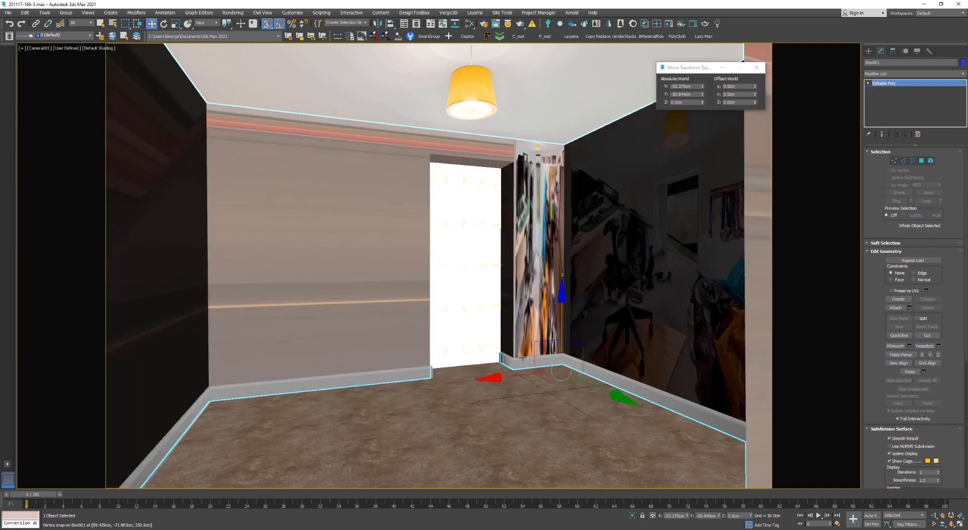
{"action": "key", "text": "F3"}
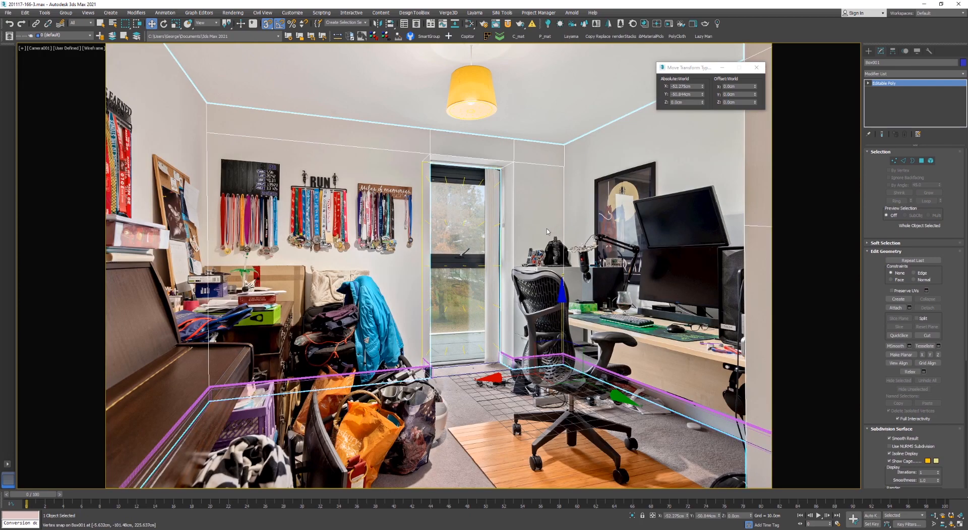
{"action": "key", "text": "4"}
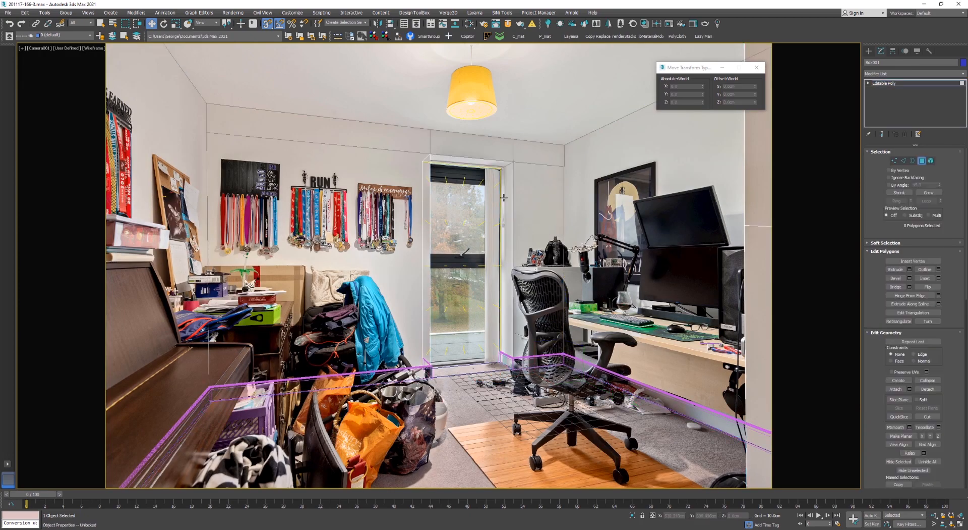
{"action": "left_click", "coordinate": [504, 197]}
{"action": "left_click", "coordinate": [454, 170], "text": "ctrl"}
{"action": "left_click", "coordinate": [399, 202], "text": "ctrl"}
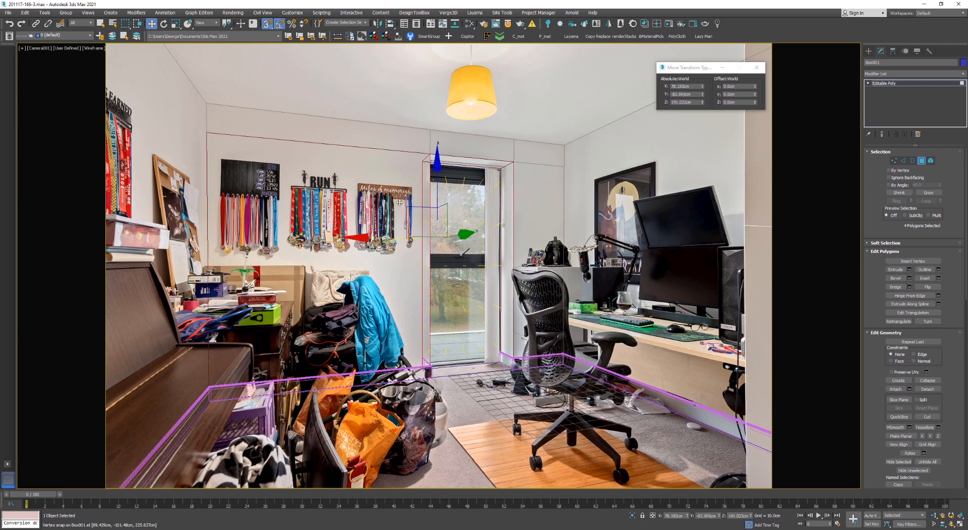
{"action": "left_click", "coordinate": [349, 170], "text": "alt"}
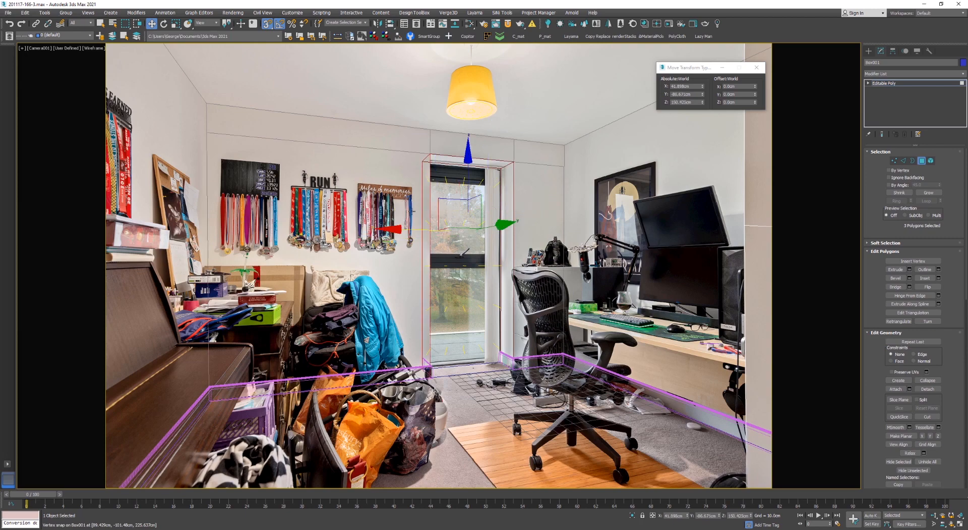
Examine how the window recess polygons line up with the background photo, and leave polygon editing
{"action": "key", "text": "F3"}
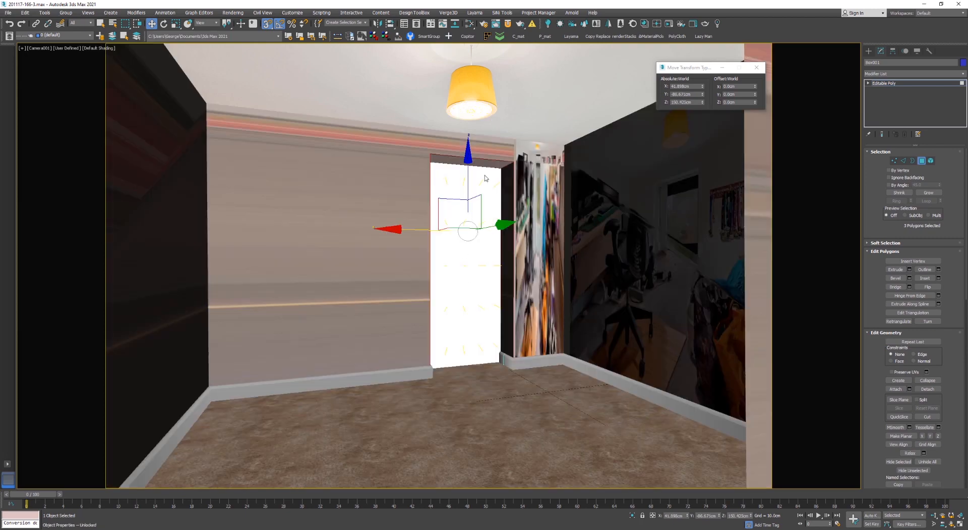
{"action": "key", "text": "F3"}
{"action": "scroll", "coordinate": [483, 189], "scroll_direction": "up", "scroll_amount": 5}
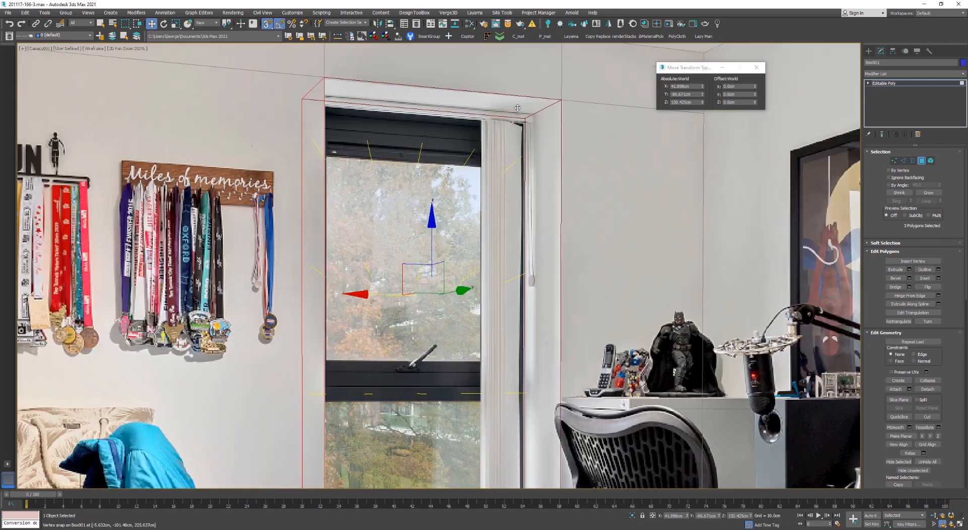
{"action": "scroll", "coordinate": [527, 276], "scroll_direction": "down", "scroll_amount": 5}
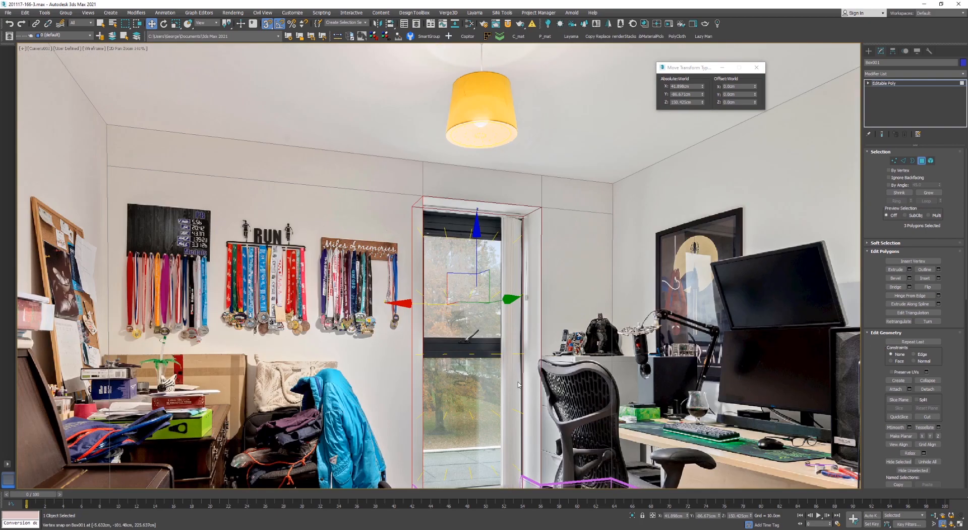
{"action": "scroll", "coordinate": [504, 304], "scroll_direction": "up", "scroll_amount": 5}
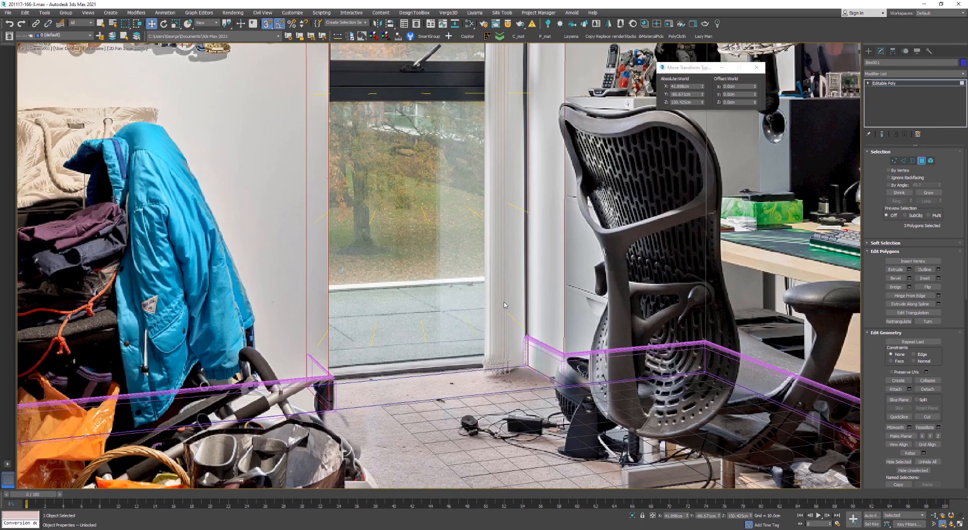
{"action": "key", "text": "F3"}
{"action": "key", "text": "F3"}
{"action": "scroll", "coordinate": [509, 310], "scroll_direction": "up", "scroll_amount": 5}
{"action": "scroll", "coordinate": [517, 316], "scroll_direction": "down", "scroll_amount": 5}
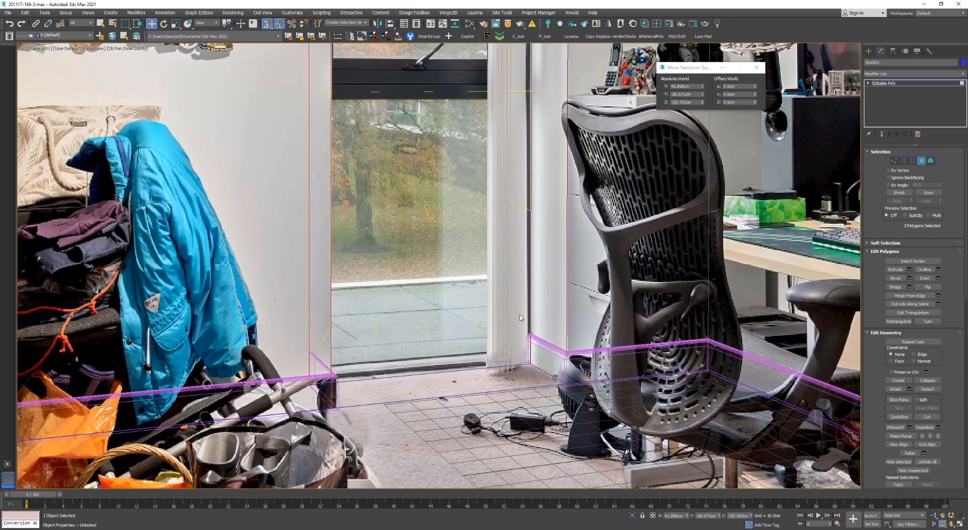
{"action": "key", "text": "F3"}
{"action": "key", "text": "4"}
{"action": "key", "text": "F3"}
{"action": "scroll", "coordinate": [522, 318], "scroll_direction": "down", "scroll_amount": 5}
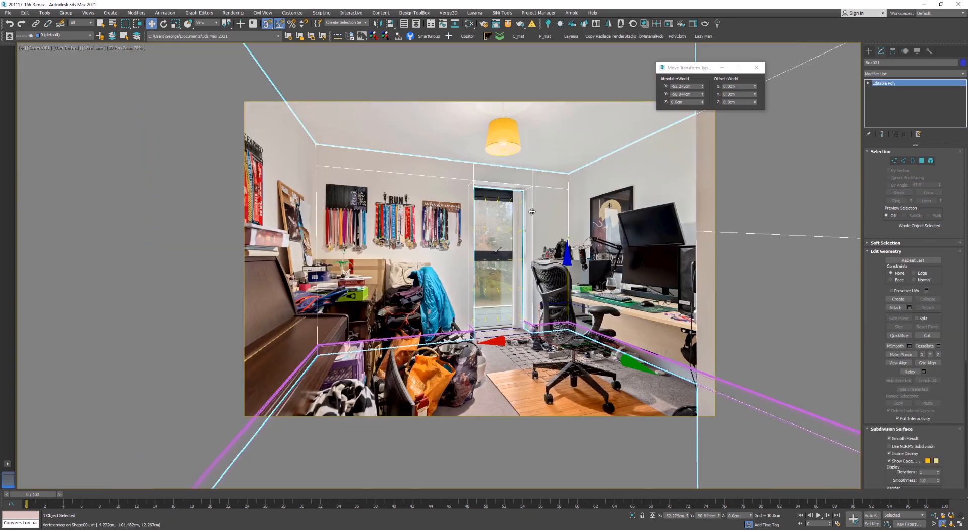
{"action": "key", "text": "c"}
Search the material library for "pla" and add the Plaster_Stucco White Corona material to the node view
{"action": "key", "text": "m"}
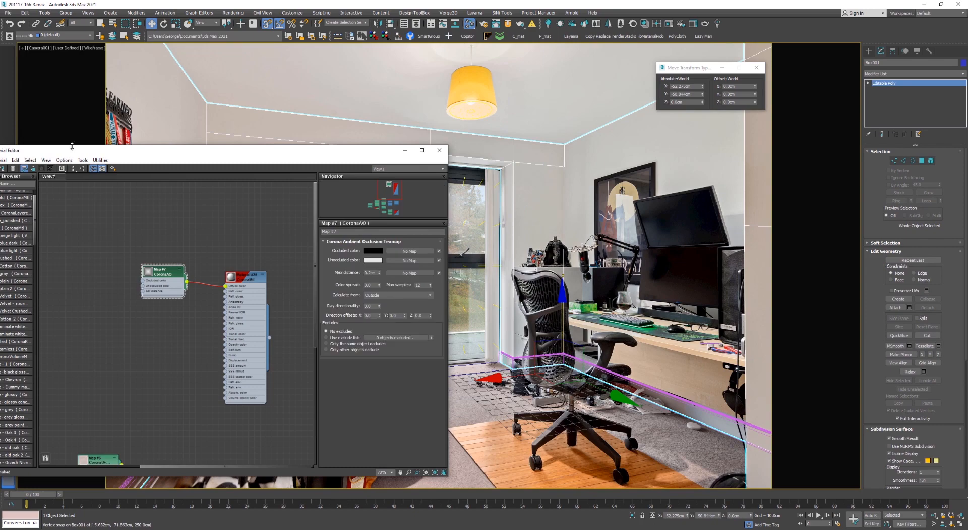
{"action": "left_click_drag", "start_coordinate": [76, 152], "coordinate": [274, 108]}
{"action": "left_click", "coordinate": [197, 138]}
{"action": "type", "text": "vs"}
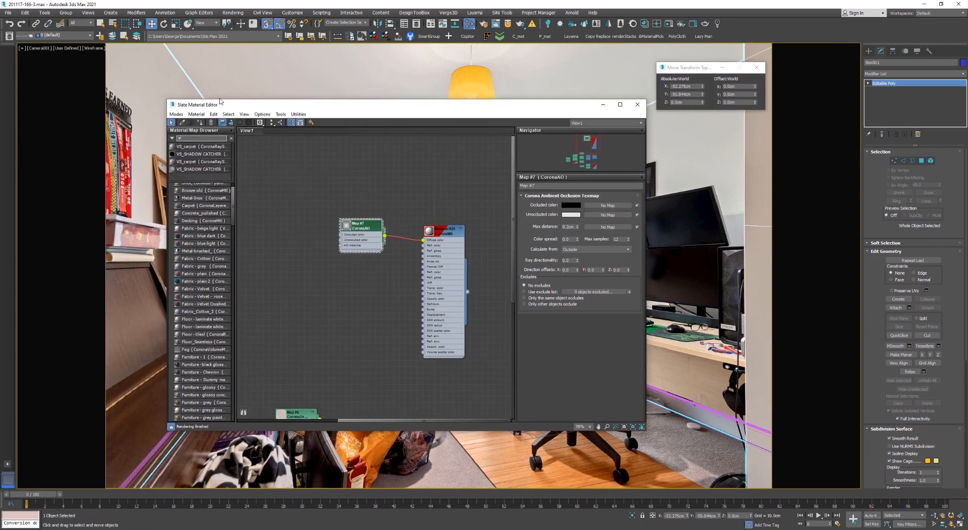
{"action": "key", "text": "BackSpace"}
{"action": "key", "text": "BackSpace"}
{"action": "type", "text": "pla"}
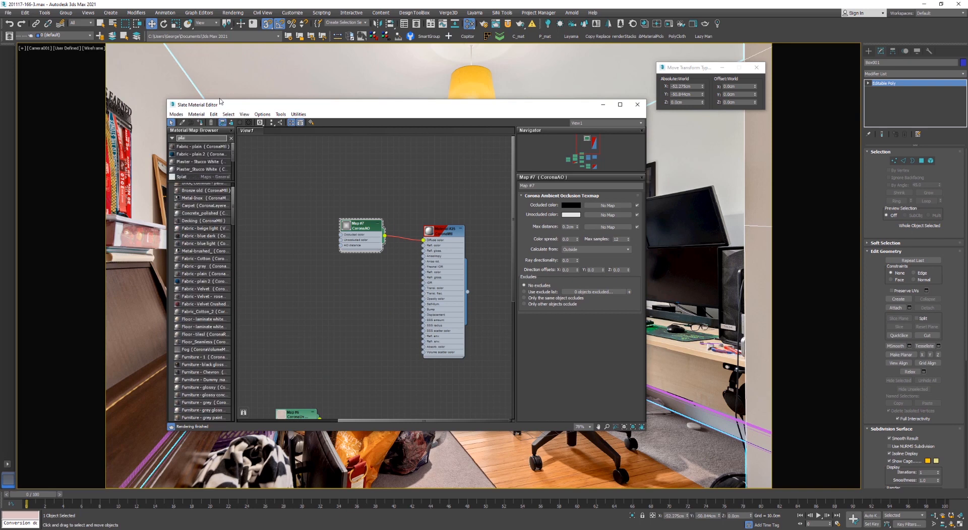
{"action": "left_click_drag", "start_coordinate": [196, 169], "coordinate": [283, 188]}
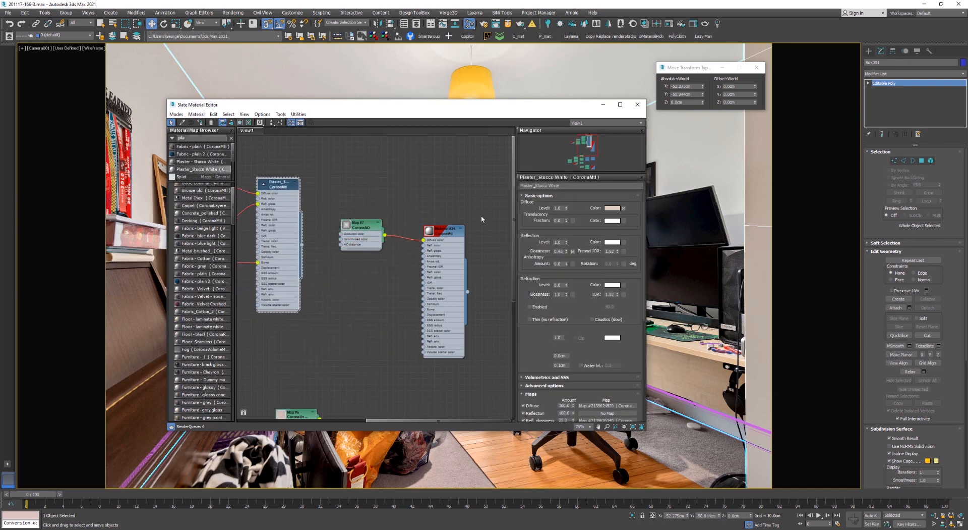
Assign the Plaster_Stucco White material to the room box and display the walls shaded in the camera view
{"action": "left_click_drag", "start_coordinate": [464, 105], "coordinate": [610, 168]}
{"action": "left_click_drag", "start_coordinate": [551, 246], "coordinate": [526, 160]}
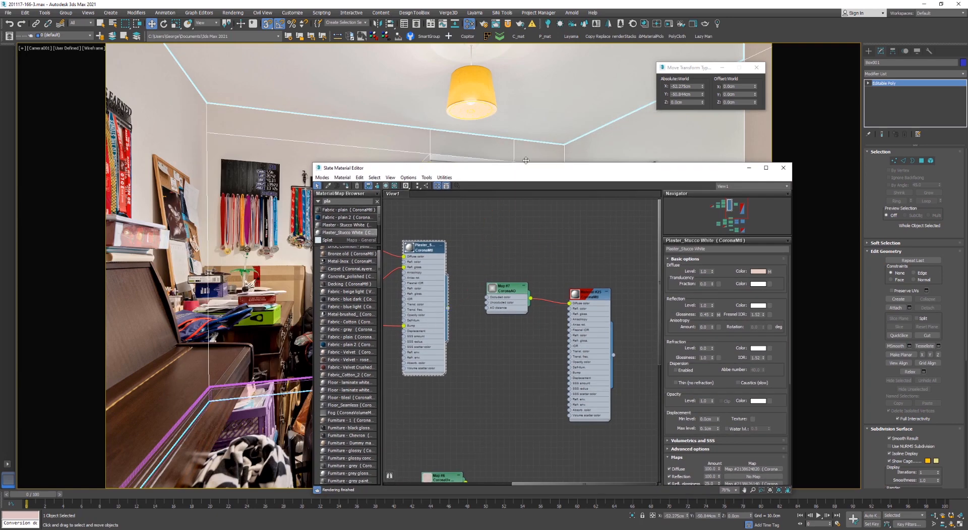
{"action": "left_click", "coordinate": [784, 168]}
{"action": "key", "text": "F3"}
Show the plaster material's bluish normal bitmap on the walls in the viewport and close the material editor
{"action": "key", "text": "m"}
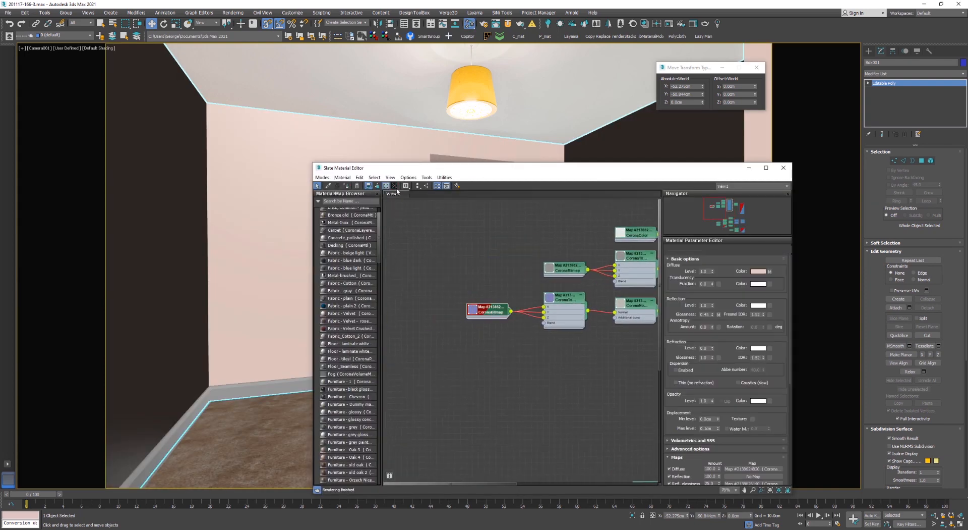
{"action": "left_click", "coordinate": [387, 186]}
{"action": "left_click", "coordinate": [387, 186]}
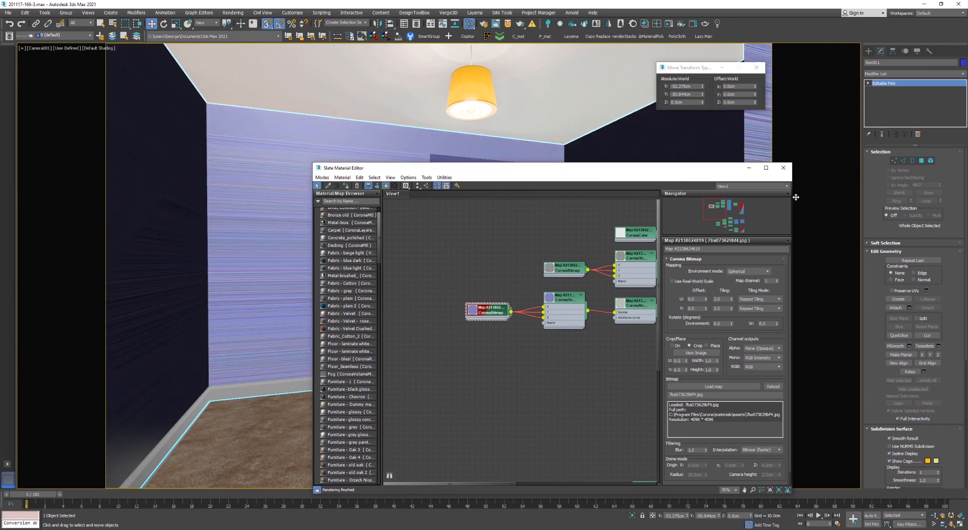
{"action": "left_click", "coordinate": [783, 167]}
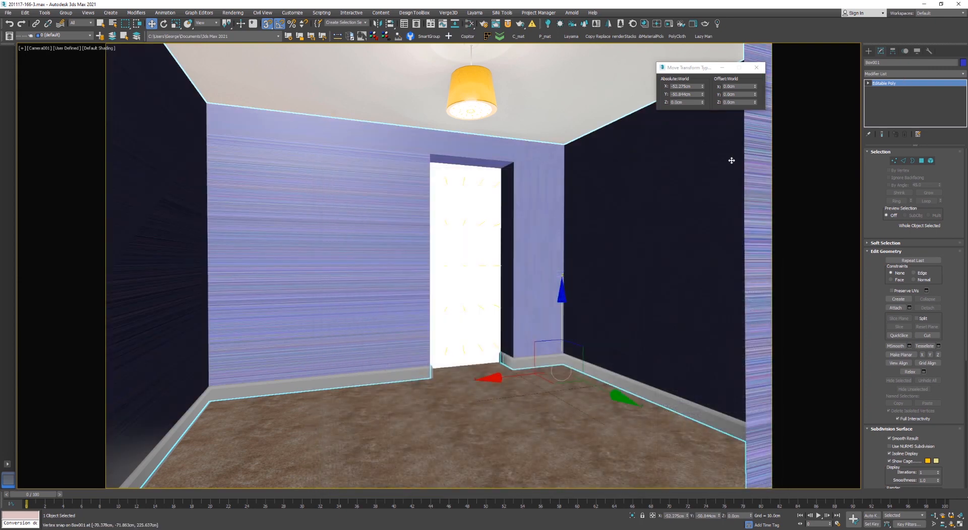
Add a UVW Map modifier to the room box and set its mapping to Box
{"action": "left_click", "coordinate": [910, 74]}
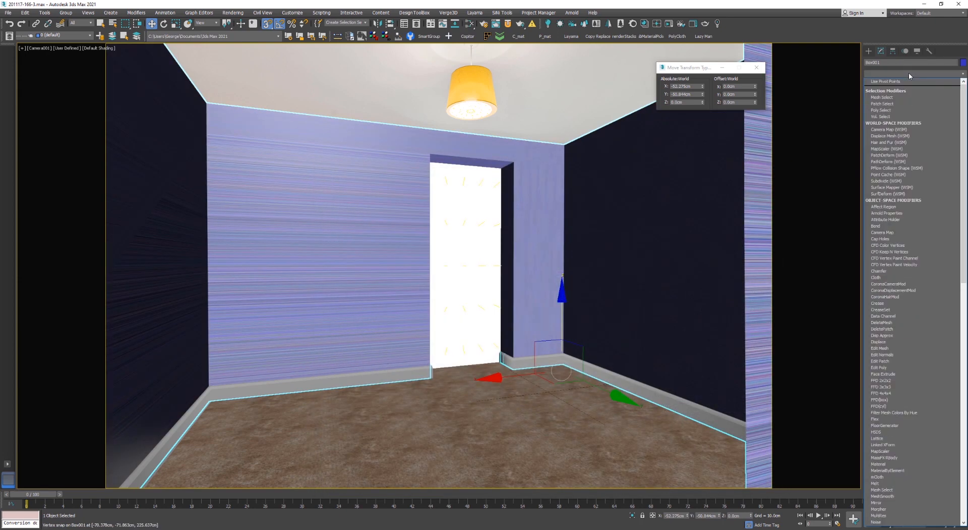
{"action": "key", "text": "u"}
{"action": "key", "text": "Down"}
{"action": "key", "text": "Down"}
{"action": "key", "text": "Down"}
{"action": "key", "text": "Down"}
{"action": "key", "text": "Down"}
{"action": "key", "text": "Down"}
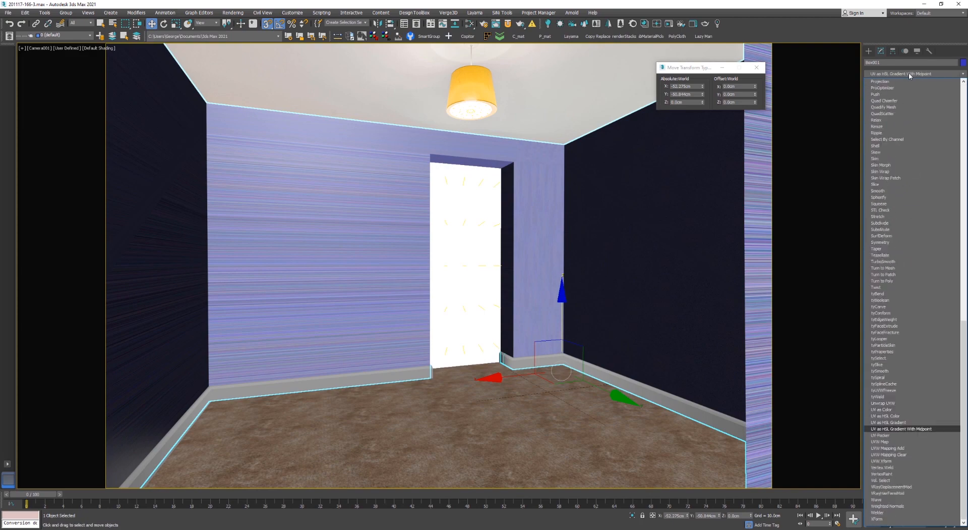
{"action": "key", "text": "Return"}
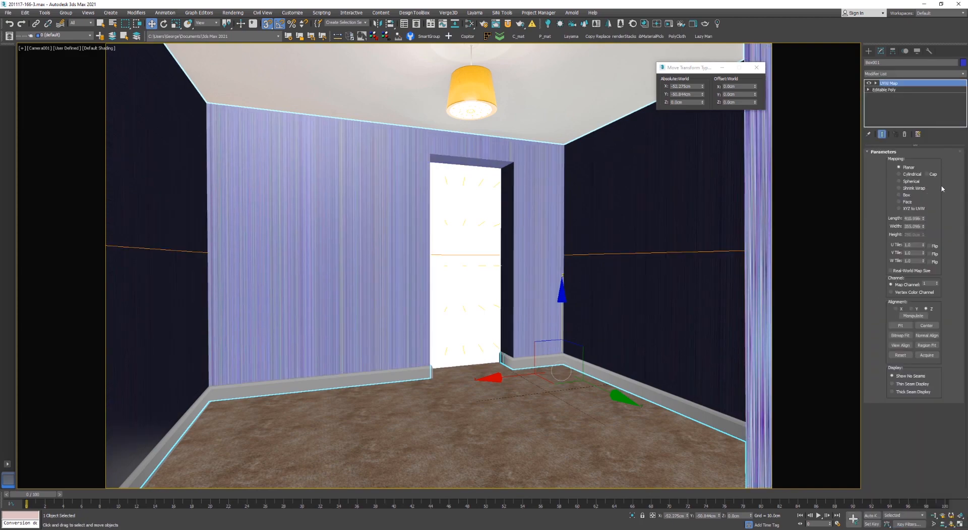
{"action": "left_click", "coordinate": [902, 195]}
Scale the UVW Map gizmo down slightly on all axes, deselect the room box and compare its walls with the photo
{"action": "key", "text": "1"}
{"action": "key", "text": "r"}
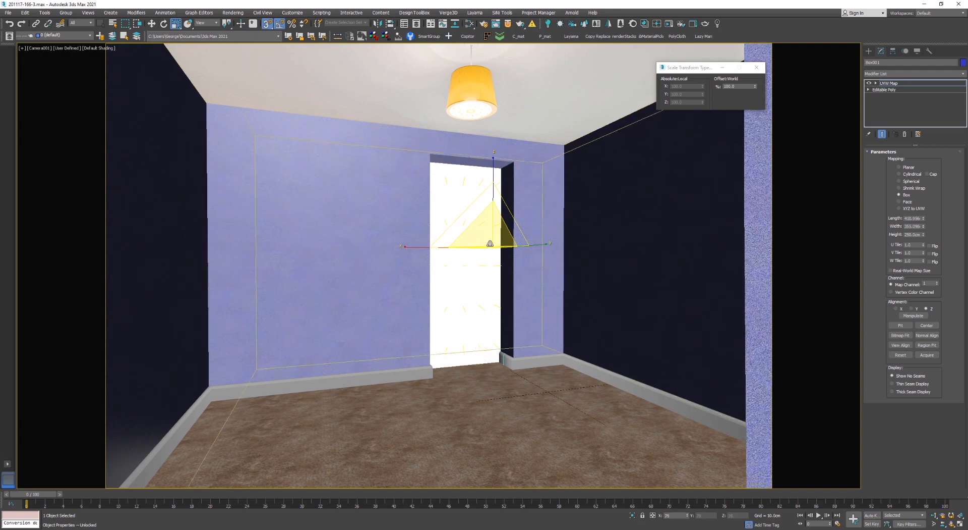
{"action": "left_click_drag", "start_coordinate": [490, 244], "coordinate": [489, 255]}
{"action": "key", "text": "1"}
{"action": "key", "text": "w"}
{"action": "left_click", "coordinate": [546, 66]}
{"action": "key", "text": "F3"}
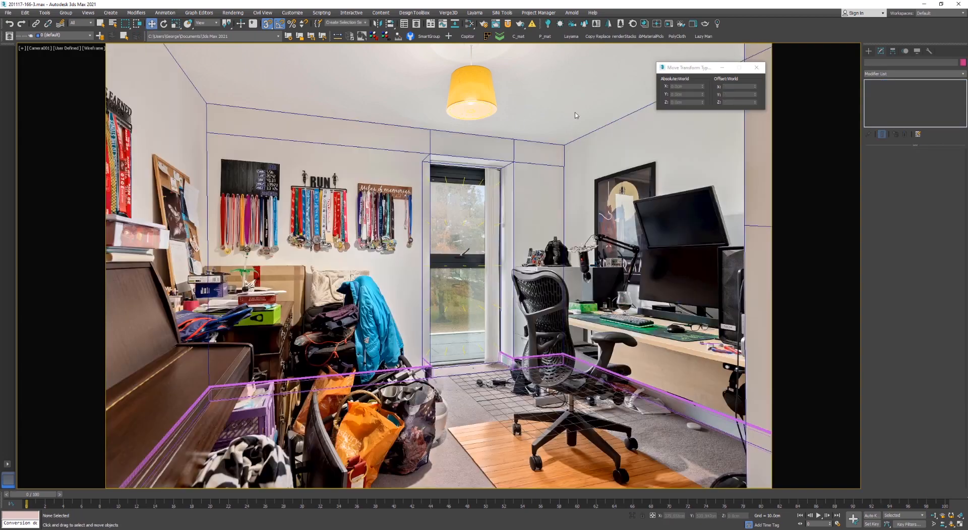
{"action": "key", "text": "F3"}
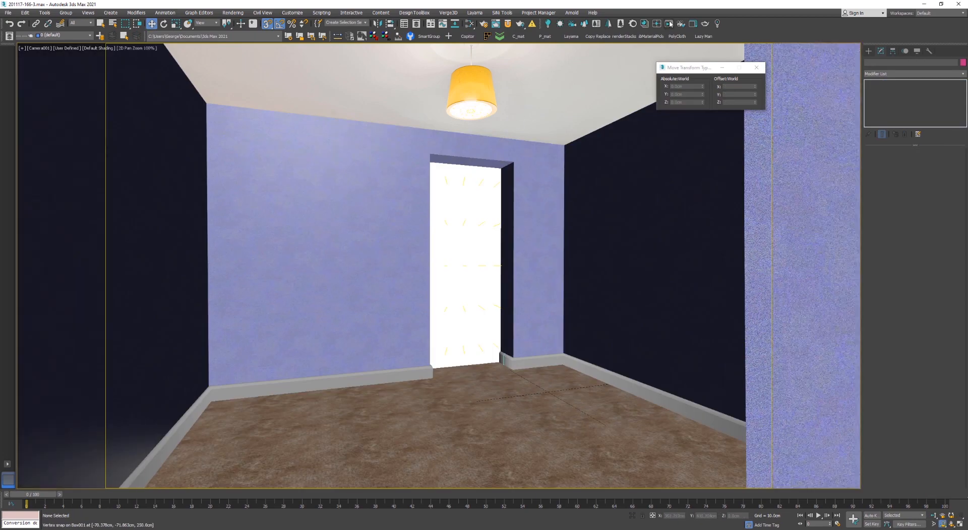
Run a Corona interactive render, examine the plaster walls and window recess against the background photo, and close the render
{"action": "left_click", "coordinate": [669, 24]}
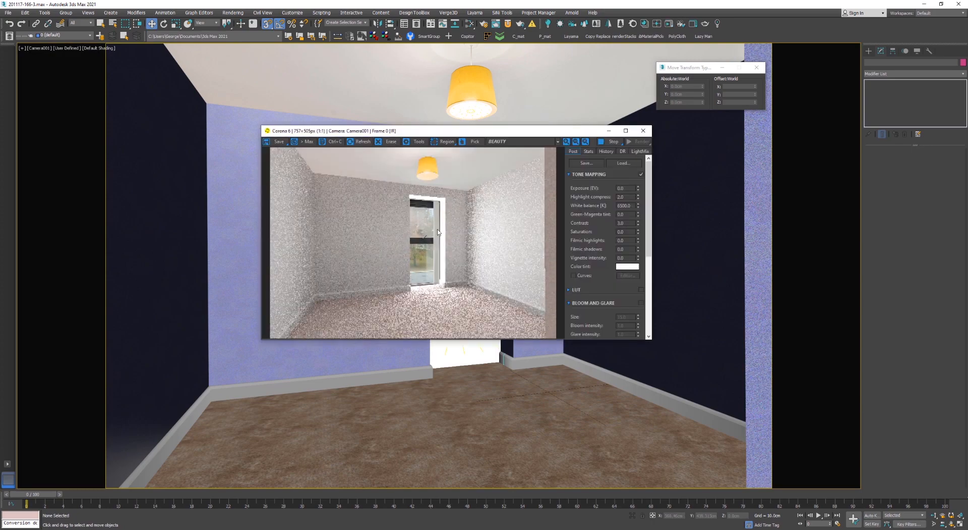
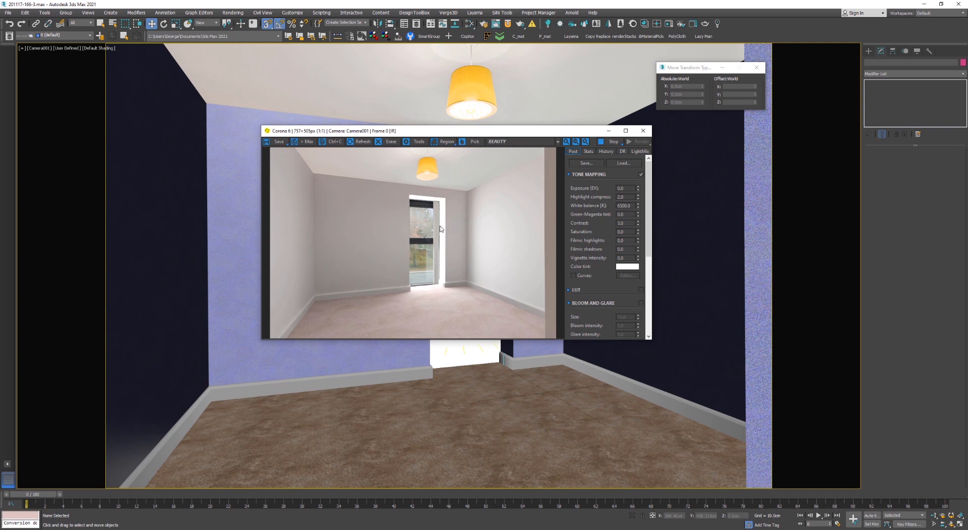
{"action": "scroll", "coordinate": [440, 228], "scroll_direction": "up", "scroll_amount": 1}
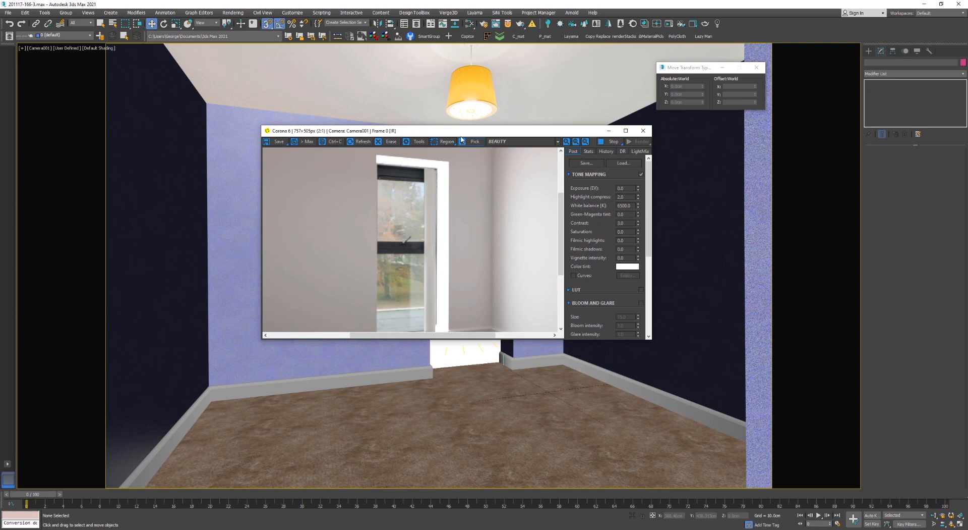
{"action": "left_click_drag", "start_coordinate": [464, 132], "coordinate": [550, 340]}
{"action": "key", "text": "F3"}
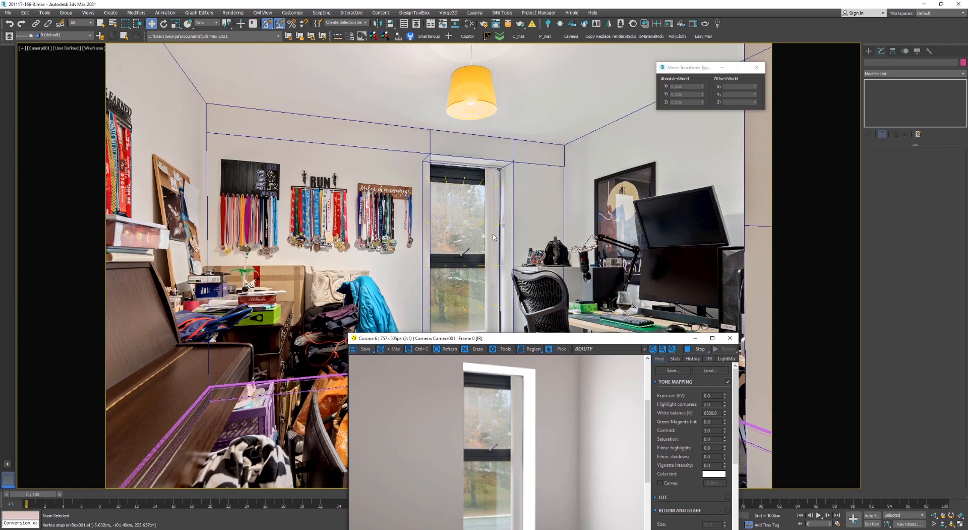
{"action": "left_click_drag", "start_coordinate": [503, 341], "coordinate": [675, 178]}
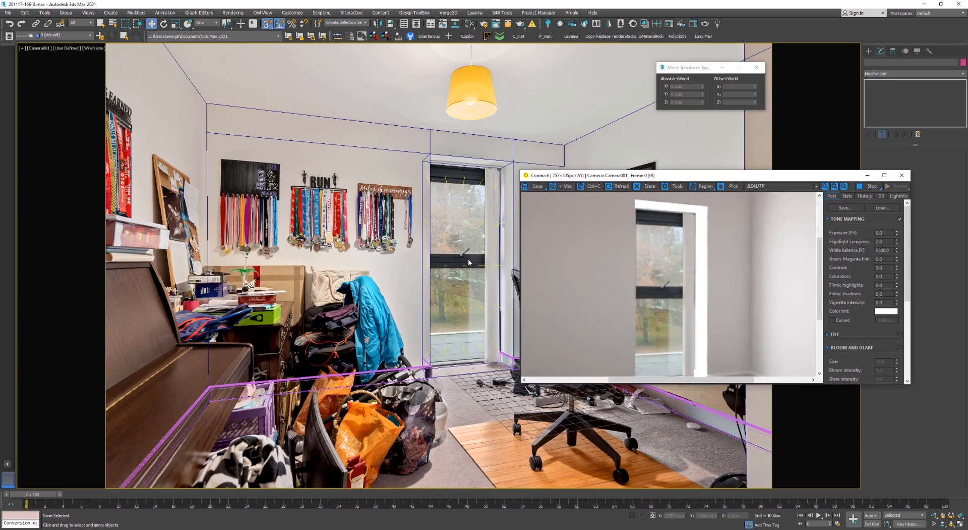
{"action": "left_click", "coordinate": [902, 175]}
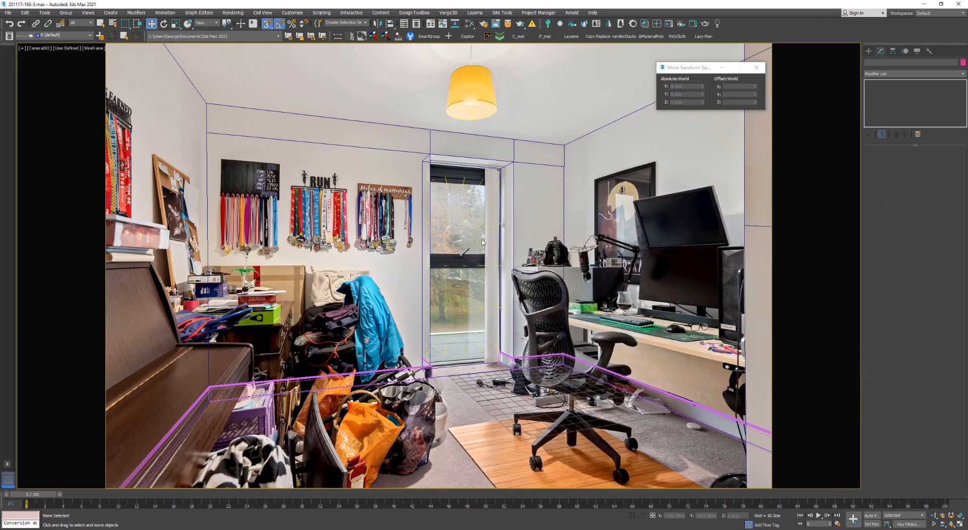
Draw a box across the top of the window opening, about 95 cm wide with a height of -20 cm
{"action": "left_click", "coordinate": [868, 51]}
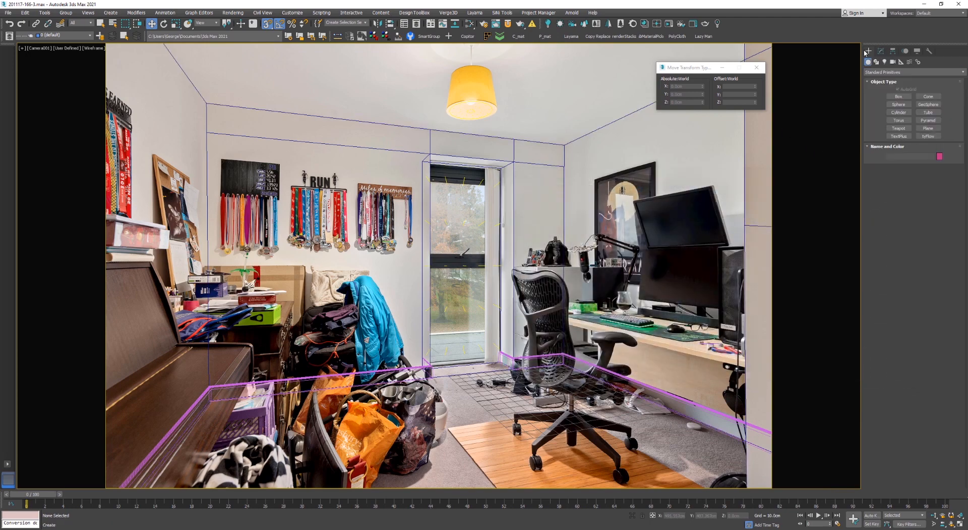
{"action": "left_click", "coordinate": [898, 96]}
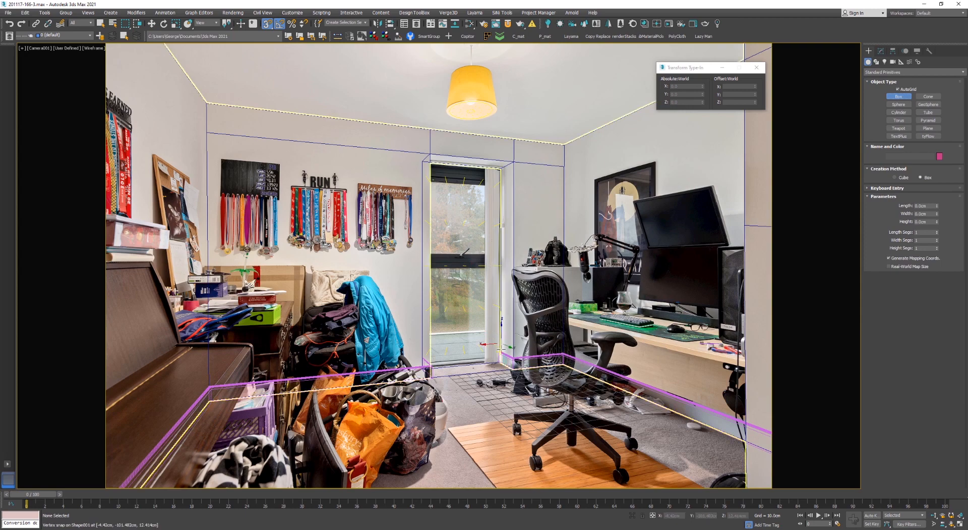
{"action": "left_click_drag", "start_coordinate": [501, 163], "coordinate": [421, 163]}
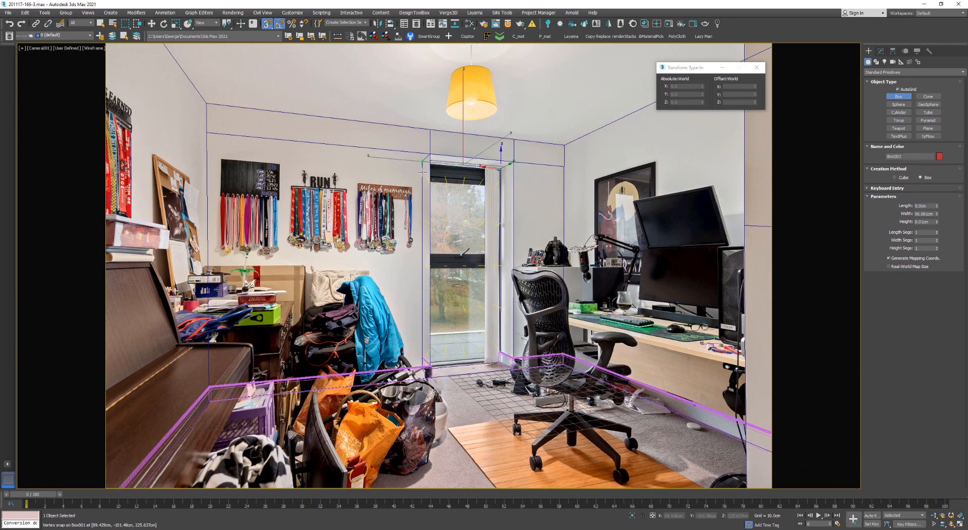
{"action": "left_click", "coordinate": [422, 177]}
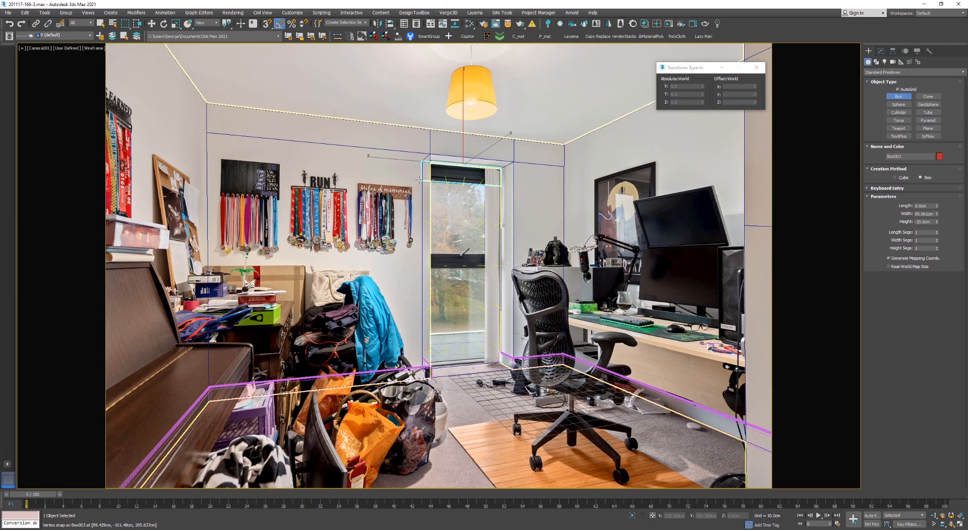
Set the length of the box across the window's top to 3.2 cm
{"action": "key", "text": "w"}
{"action": "key", "text": "F3"}
{"action": "key", "text": "F3"}
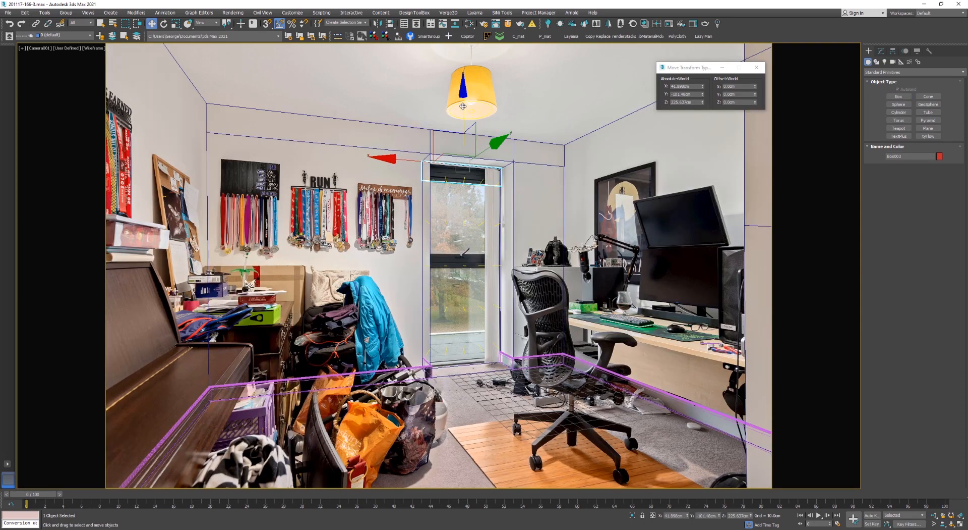
{"action": "left_click", "coordinate": [881, 51]}
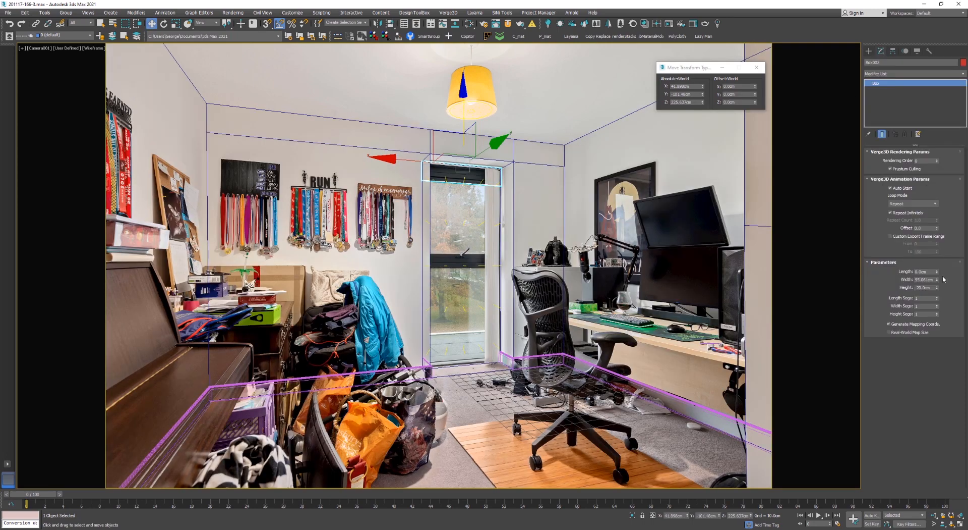
{"action": "left_click_drag", "start_coordinate": [938, 271], "coordinate": [934, 255]}
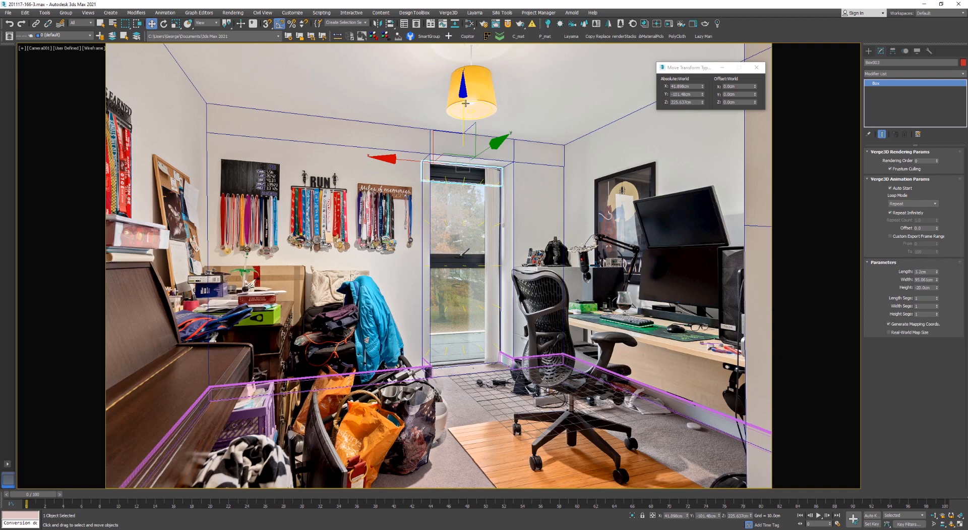
Copy the top window box straight down onto the dark middle bar of the window in the photo
{"action": "left_click_drag", "start_coordinate": [466, 103], "coordinate": [462, 188], "text": "shift"}
{"action": "key", "text": "r"}
{"action": "key", "text": "w"}
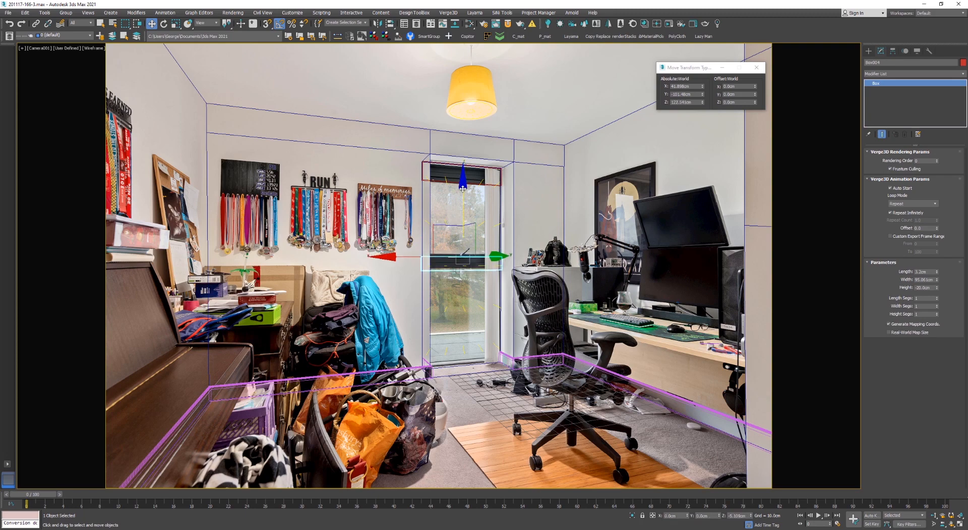
Make a copy of the middle bar box rotated to stand upright
{"action": "key", "text": "e"}
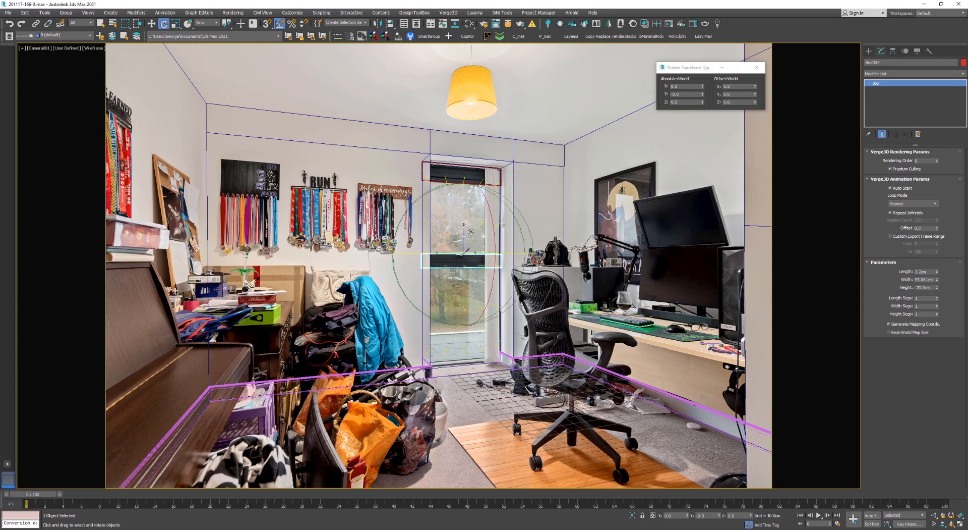
{"action": "left_click_drag", "start_coordinate": [422, 190], "coordinate": [455, 177], "text": "shift"}
{"action": "key", "text": "Return"}
{"action": "key", "text": "w"}
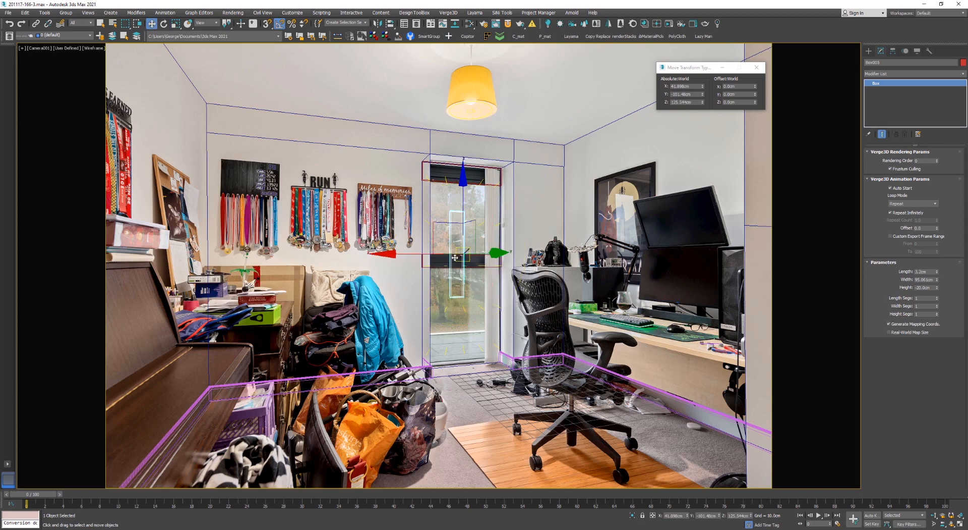
Move the upright box sideways along X to the right side of the window opening
{"action": "scroll", "coordinate": [438, 254], "scroll_direction": "up", "scroll_amount": 10}
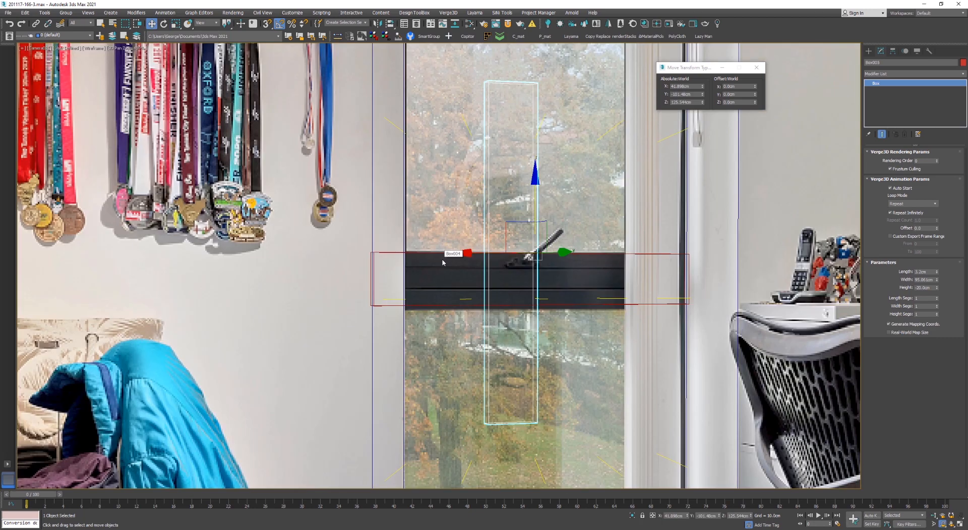
{"action": "key", "text": "F3"}
{"action": "left_click_drag", "start_coordinate": [578, 258], "coordinate": [625, 256]}
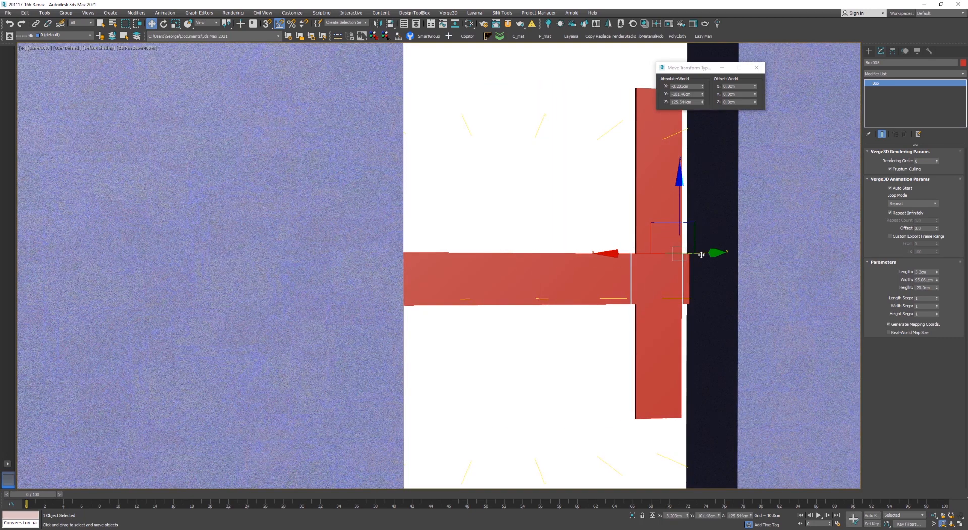
{"action": "key", "text": "F3"}
{"action": "key", "text": "r"}
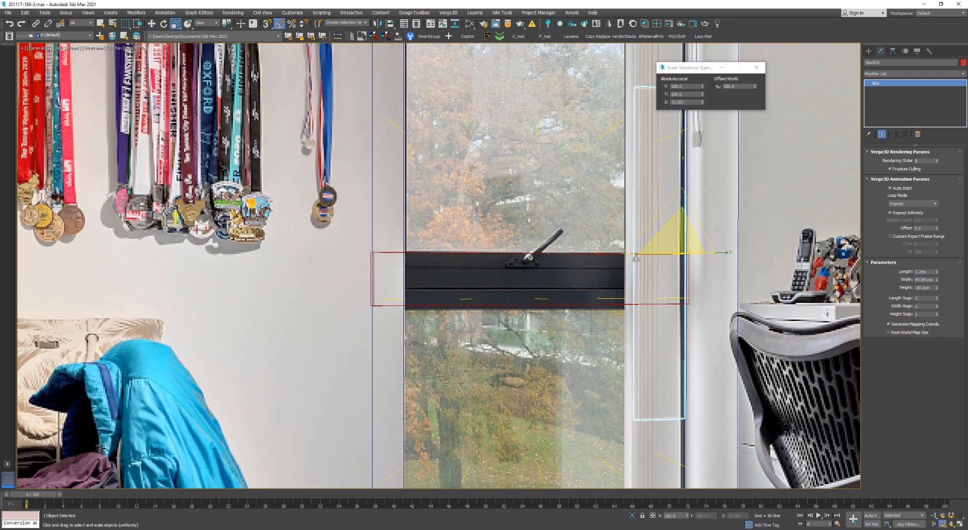
{"action": "scroll", "coordinate": [561, 251], "scroll_direction": "down", "scroll_amount": 3}
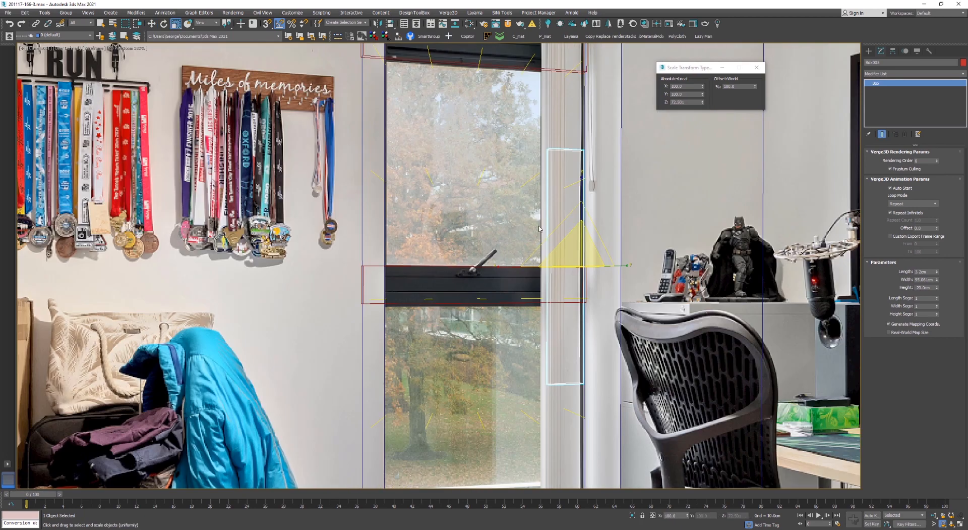
Add an Edit Poly modifier to the upright box and move its left edges out to the edge of the glass
{"action": "key", "text": "shift+e"}
{"action": "key", "text": "2"}
{"action": "left_click_drag", "start_coordinate": [533, 233], "coordinate": [566, 225]}
{"action": "key", "text": "w"}
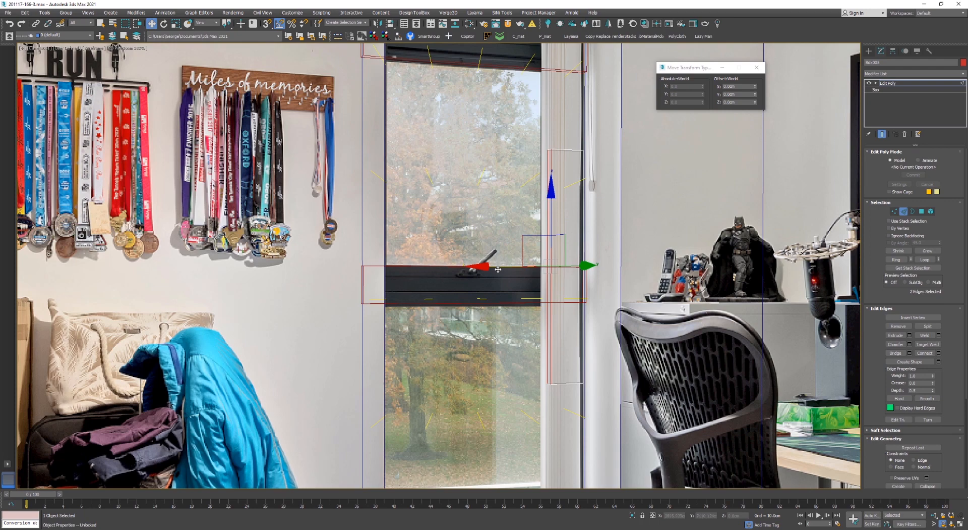
{"action": "left_click_drag", "start_coordinate": [494, 267], "coordinate": [486, 267]}
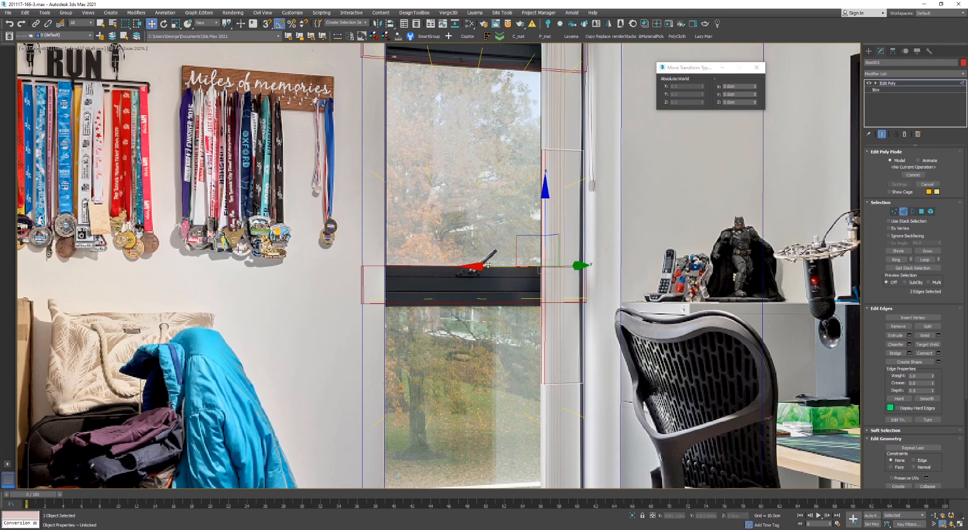
Move the upright box's end vertices so it spans from the top of the window opening down to the floor
{"action": "scroll", "coordinate": [488, 268], "scroll_direction": "down", "scroll_amount": 2}
{"action": "middle_click_drag", "start_coordinate": [489, 268], "coordinate": [499, 344]}
{"action": "key", "text": "1"}
{"action": "left_click_drag", "start_coordinate": [611, 281], "coordinate": [569, 99]}
{"action": "scroll", "coordinate": [544, 230], "scroll_direction": "up", "scroll_amount": 2}
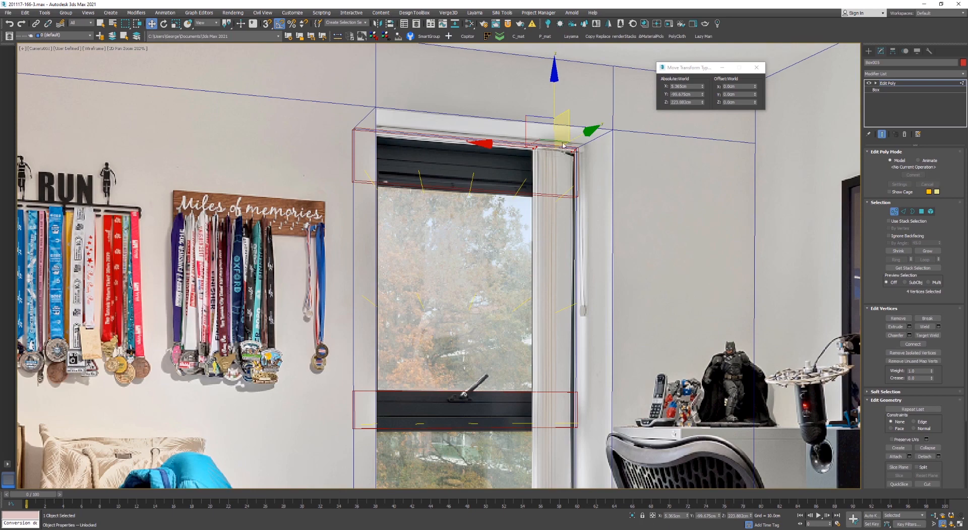
{"action": "scroll", "coordinate": [562, 134], "scroll_direction": "down", "scroll_amount": 3}
{"action": "scroll", "coordinate": [555, 251], "scroll_direction": "up", "scroll_amount": 2}
{"action": "left_click_drag", "start_coordinate": [585, 278], "coordinate": [517, 334]}
{"action": "key", "text": "F3"}
{"action": "scroll", "coordinate": [519, 317], "scroll_direction": "up", "scroll_amount": 4}
{"action": "scroll", "coordinate": [519, 333], "scroll_direction": "down", "scroll_amount": 4}
{"action": "key", "text": "1"}
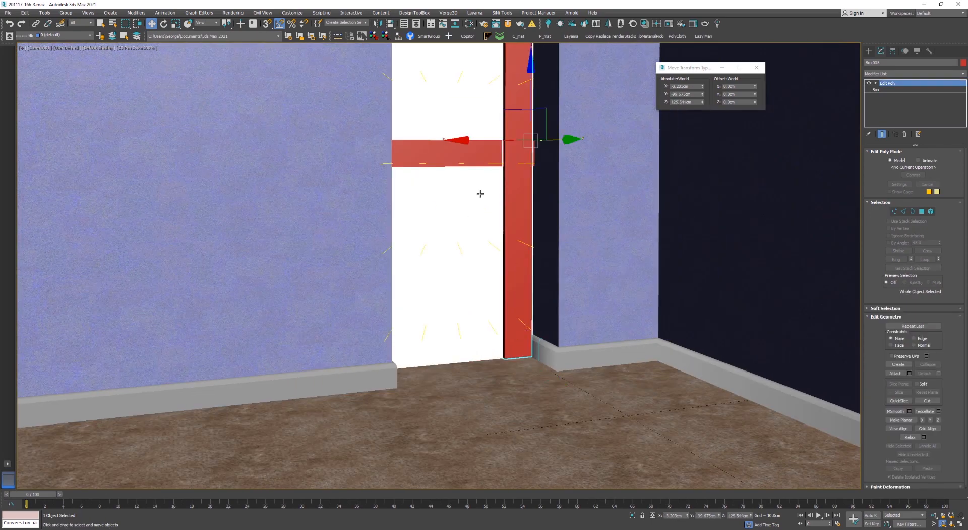
Select the three window boxes and assign the VS_SHADOW CATCHER material to them
{"action": "key", "text": "F3"}
{"action": "key", "text": "c"}
{"action": "key", "text": "F3"}
{"action": "left_click", "coordinate": [470, 260], "text": "ctrl"}
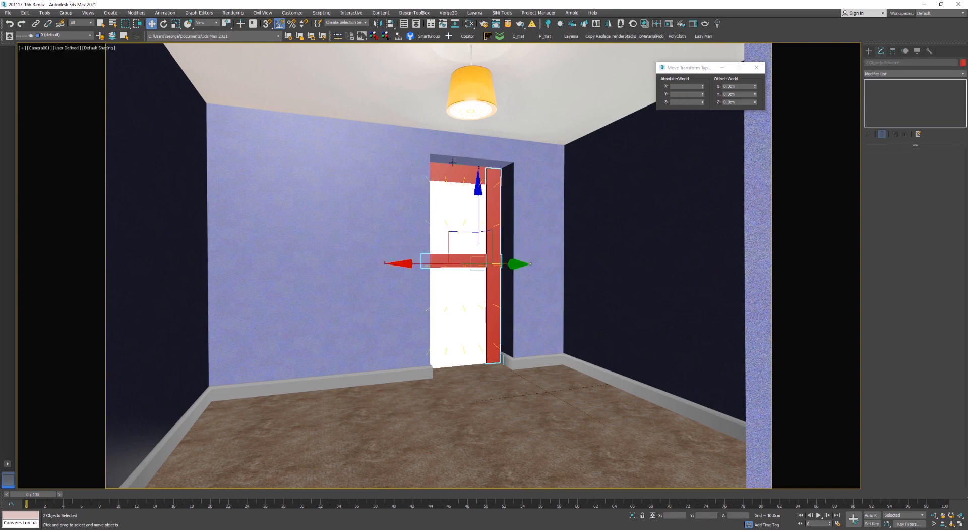
{"action": "left_click", "coordinate": [454, 167], "text": "ctrl"}
{"action": "key", "text": "m"}
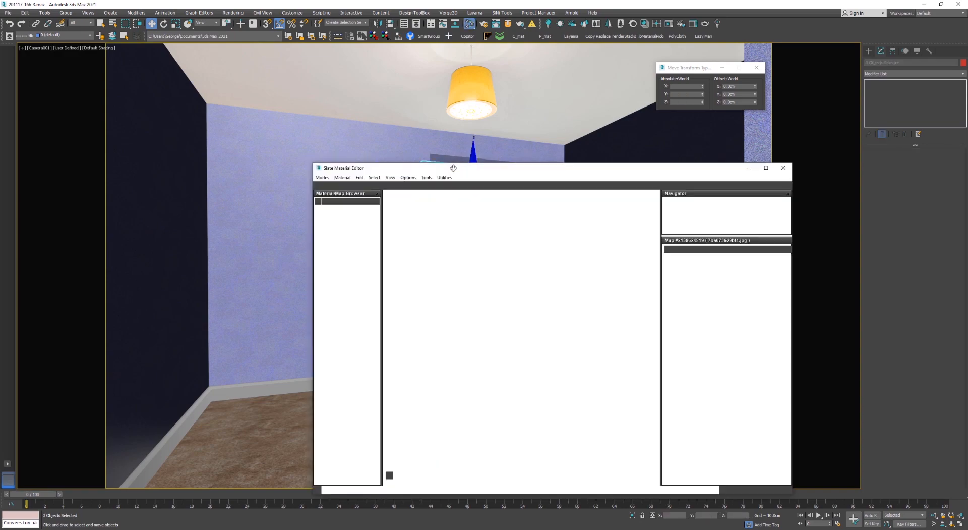
{"action": "left_click_drag", "start_coordinate": [577, 175], "coordinate": [320, 125]}
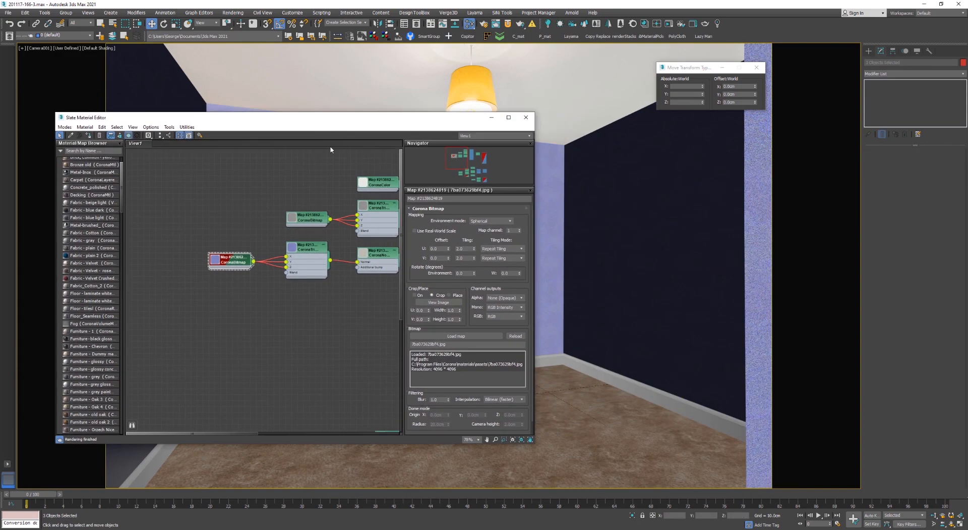
{"action": "middle_click_drag", "start_coordinate": [341, 193], "coordinate": [260, 236]}
{"action": "scroll", "coordinate": [263, 235], "scroll_direction": "down", "scroll_amount": 2}
{"action": "middle_click_drag", "start_coordinate": [320, 239], "coordinate": [220, 230]}
{"action": "middle_click_drag", "start_coordinate": [346, 355], "coordinate": [293, 172]}
{"action": "scroll", "coordinate": [296, 272], "scroll_direction": "up", "scroll_amount": 3}
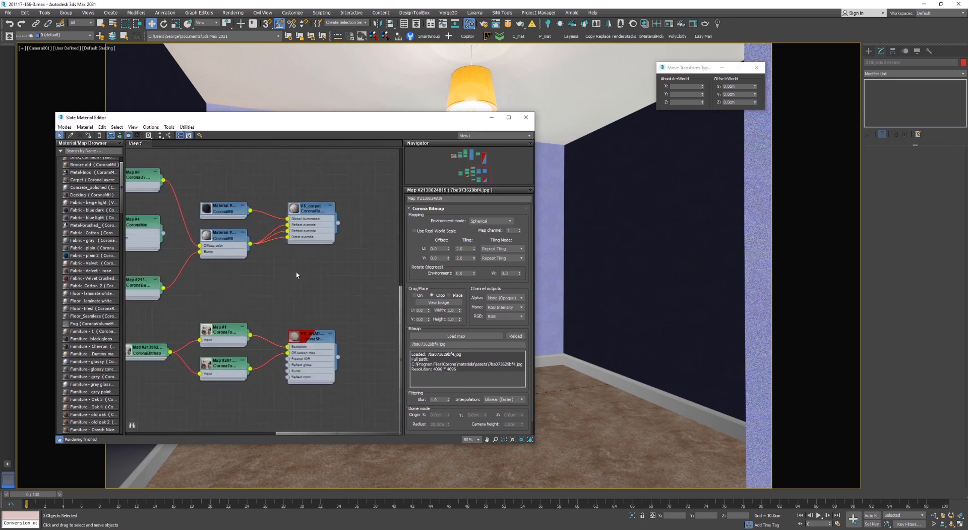
{"action": "right_click", "coordinate": [311, 342]}
{"action": "left_click", "coordinate": [424, 124]}
{"action": "left_click_drag", "start_coordinate": [382, 118], "coordinate": [378, 216]}
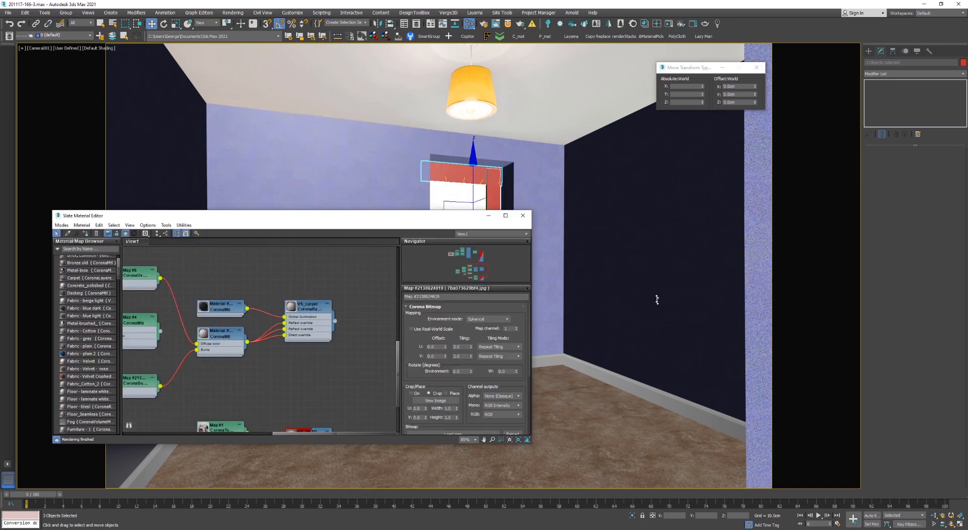
{"action": "left_click_drag", "start_coordinate": [658, 300], "coordinate": [473, 305]}
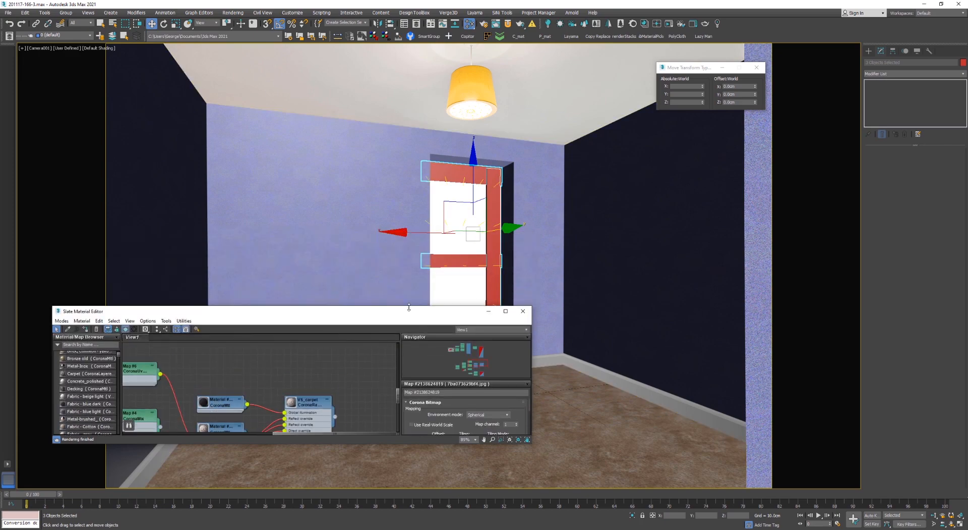
{"action": "left_click_drag", "start_coordinate": [409, 308], "coordinate": [418, 150]}
{"action": "middle_click_drag", "start_coordinate": [331, 364], "coordinate": [352, 253]}
{"action": "right_click", "coordinate": [323, 262]}
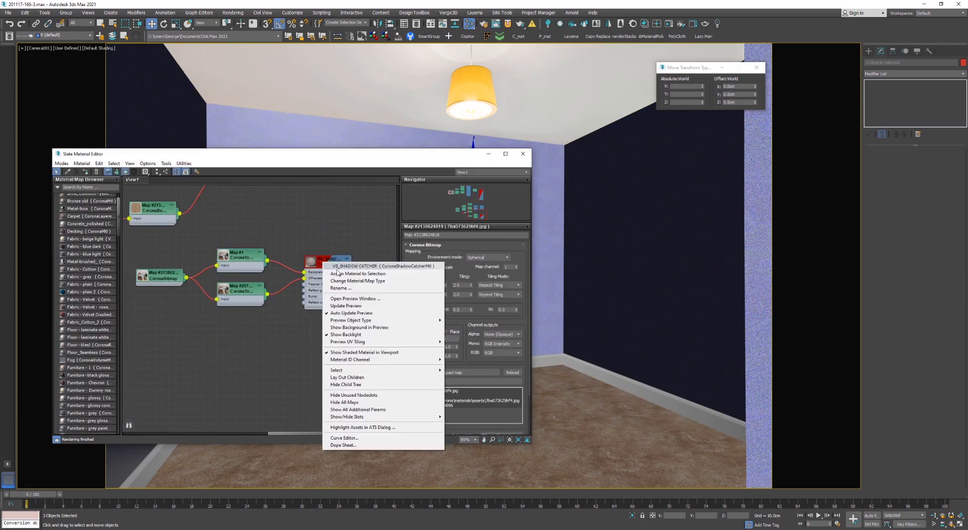
{"action": "left_click", "coordinate": [337, 272]}
{"action": "left_click", "coordinate": [523, 153]}
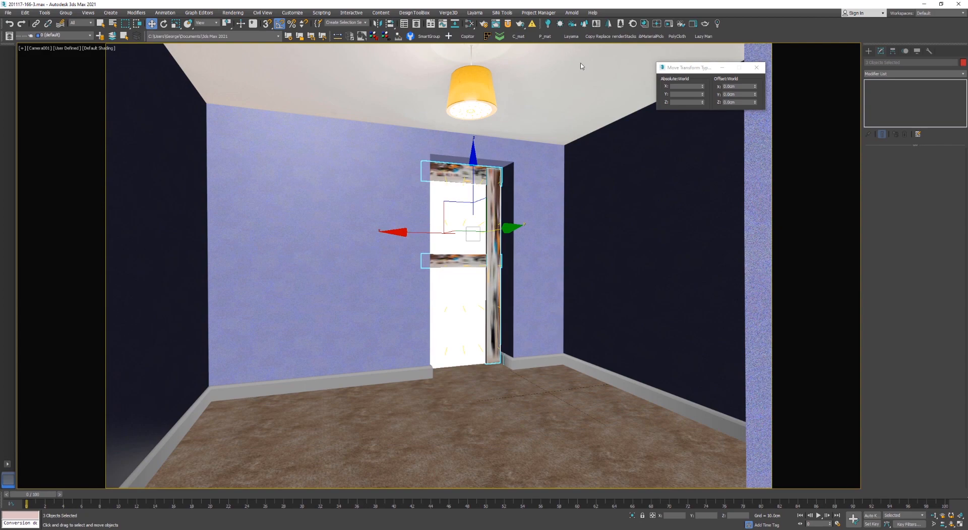
Run a Corona interactive render and examine the window frame and recess up close
{"action": "left_click", "coordinate": [668, 24]}
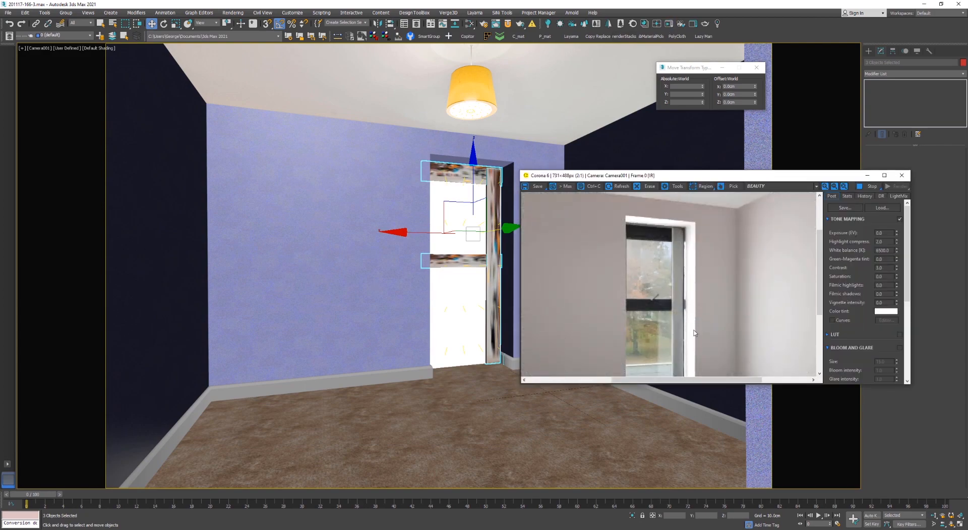
{"action": "scroll", "coordinate": [479, 255], "scroll_direction": "up", "scroll_amount": 8}
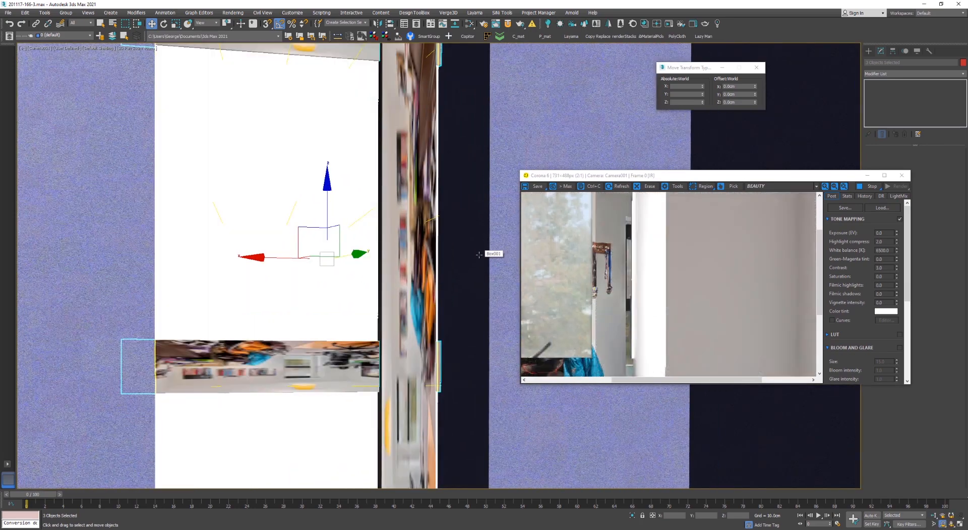
{"action": "scroll", "coordinate": [479, 255], "scroll_direction": "down", "scroll_amount": 8}
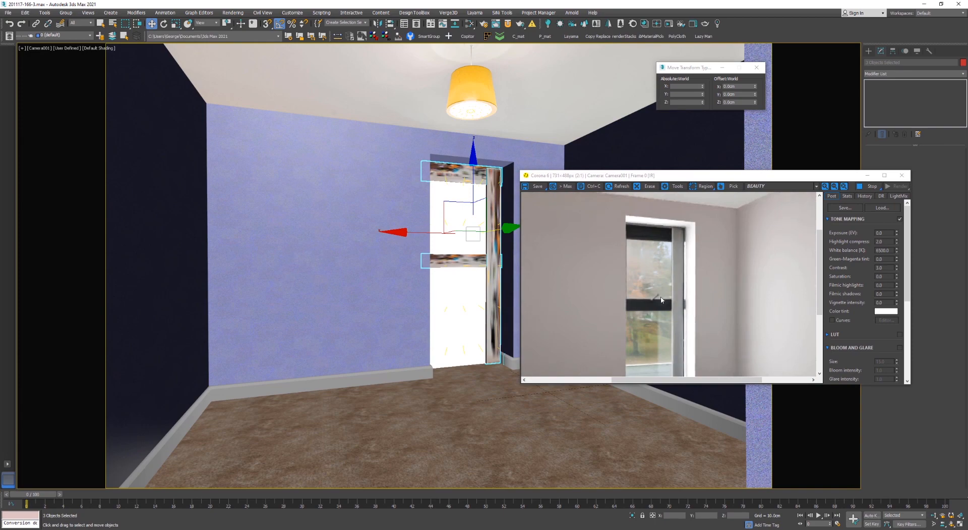
{"action": "scroll", "coordinate": [661, 299], "scroll_direction": "down", "scroll_amount": 1}
Convert the room box to an editable poly and detach the window recess faces as a separate object
{"action": "left_click", "coordinate": [481, 205]}
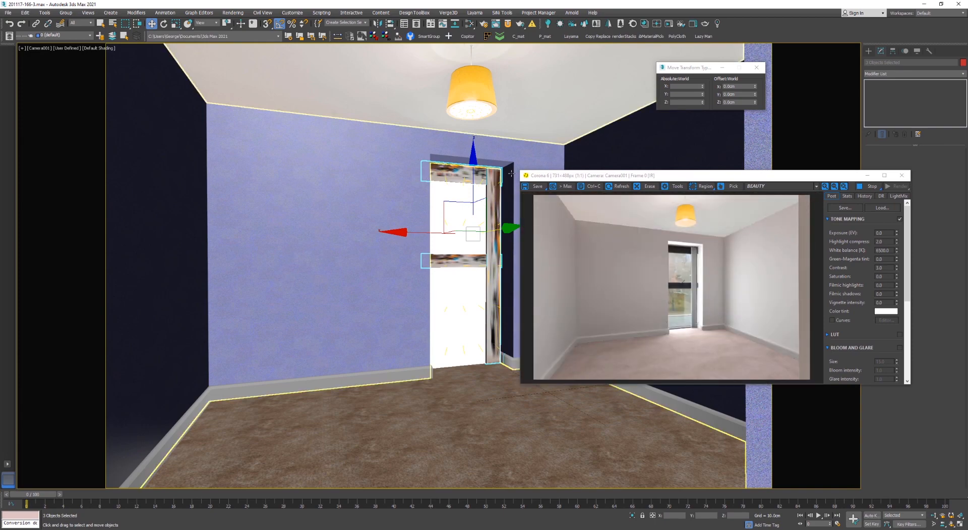
{"action": "right_click", "coordinate": [511, 173]}
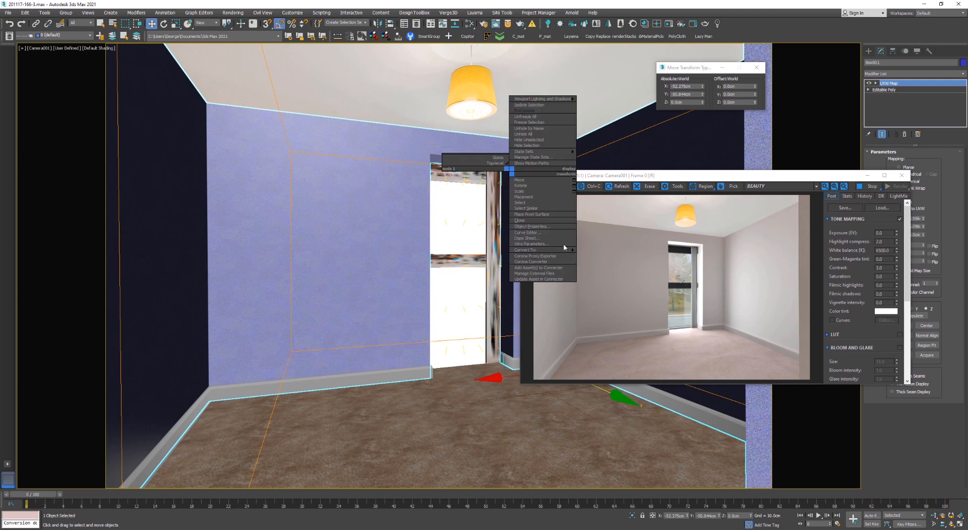
{"action": "left_click", "coordinate": [603, 254]}
{"action": "key", "text": "4"}
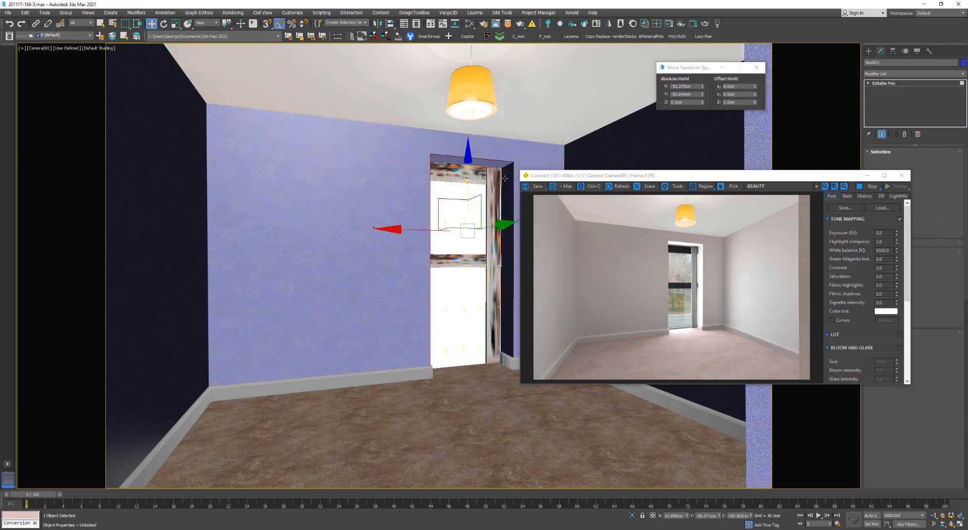
{"action": "left_click", "coordinate": [506, 178]}
{"action": "left_click", "coordinate": [493, 162], "text": "ctrl"}
{"action": "left_click", "coordinate": [405, 234], "text": "ctrl"}
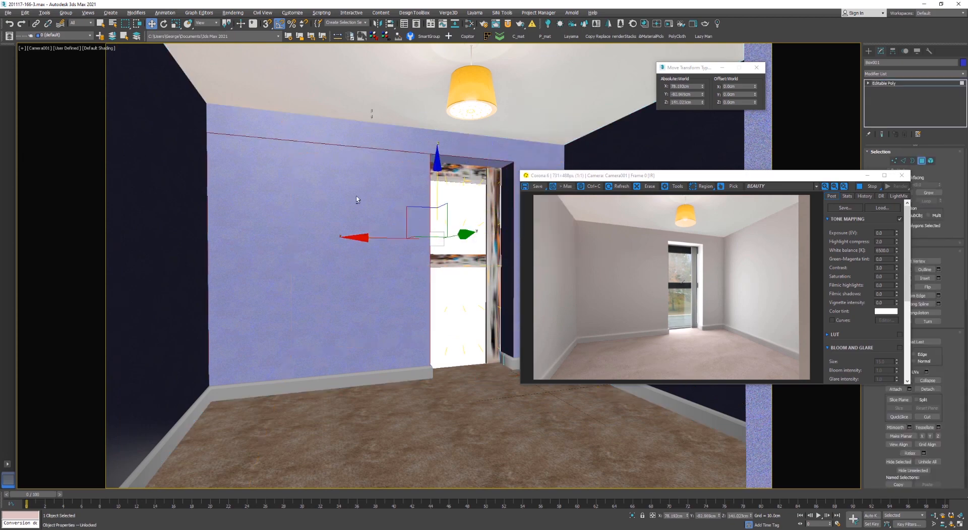
{"action": "key", "text": "4"}
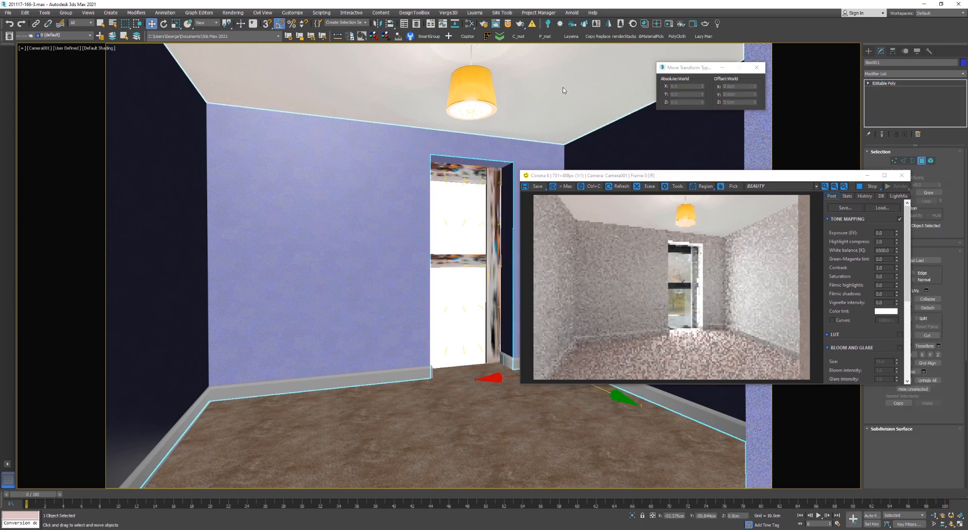
Select the detached window recess and assign the VS_SHADOW CATCHER material to it
{"action": "left_click", "coordinate": [564, 91]}
{"action": "left_click", "coordinate": [506, 174]}
{"action": "key", "text": "m"}
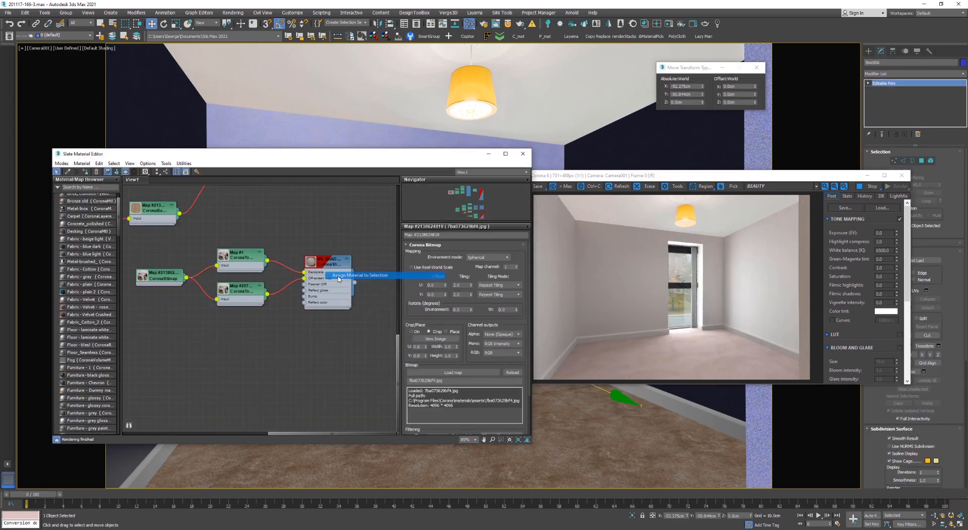
Examine the window recess in the interactive render, deselect it and compare the render with the background photo
{"action": "scroll", "coordinate": [708, 277], "scroll_direction": "up", "scroll_amount": 1}
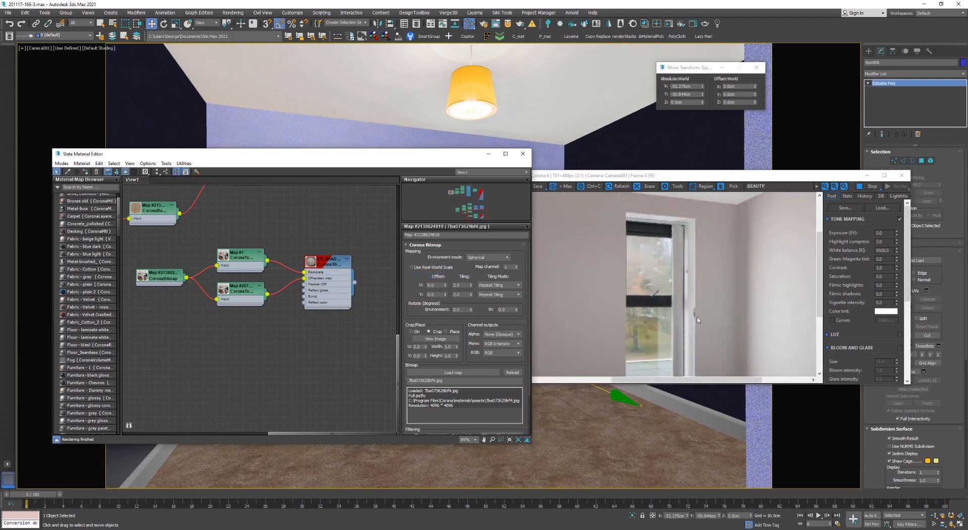
{"action": "scroll", "coordinate": [697, 317], "scroll_direction": "down", "scroll_amount": 1}
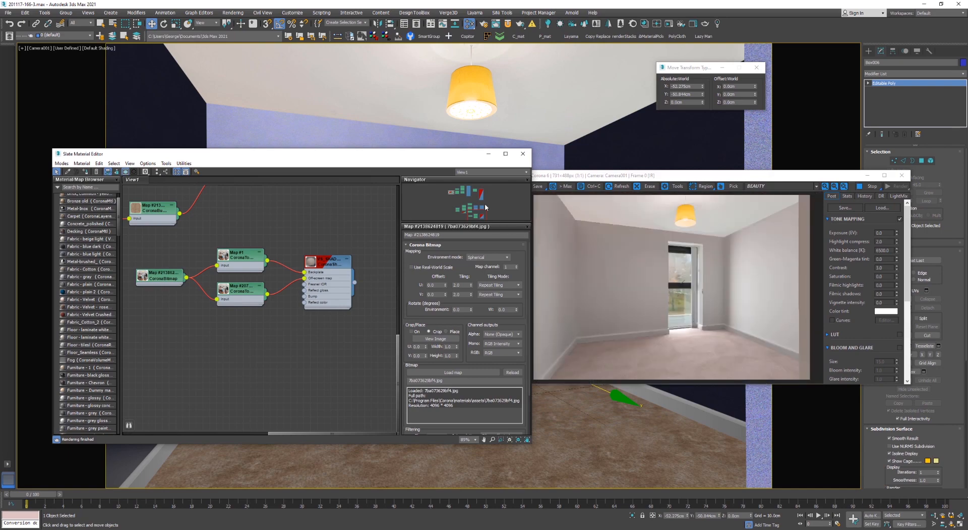
{"action": "left_click", "coordinate": [523, 153]}
{"action": "key", "text": "F3"}
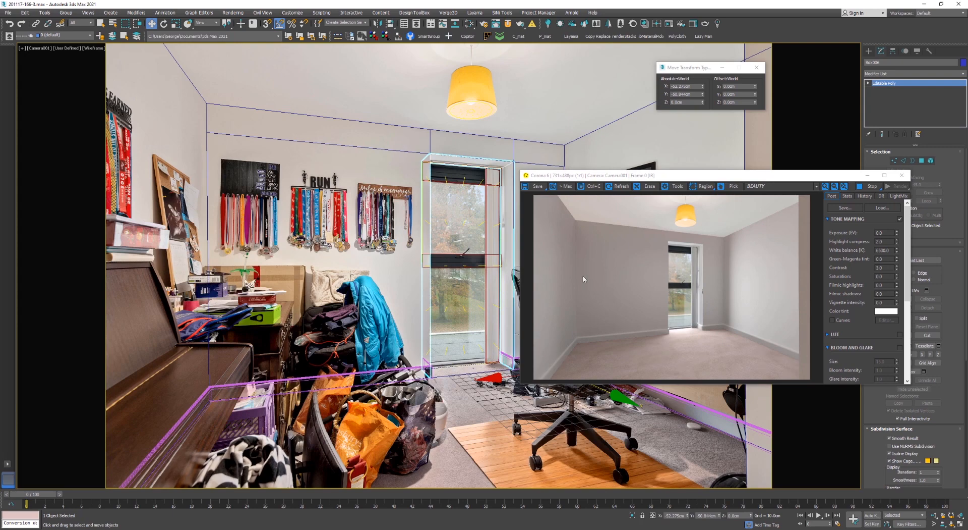
{"action": "left_click", "coordinate": [563, 74]}
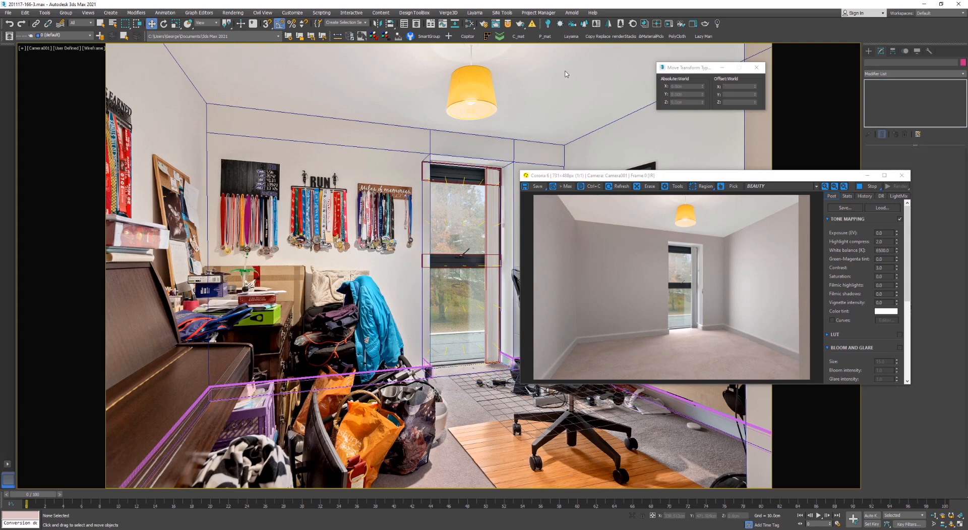
In the Slate Material Editor, find the white plaster wall material and open its diffuse CoronaColor map
{"action": "key", "text": "m"}
{"action": "left_click_drag", "start_coordinate": [719, 183], "coordinate": [713, 213]}
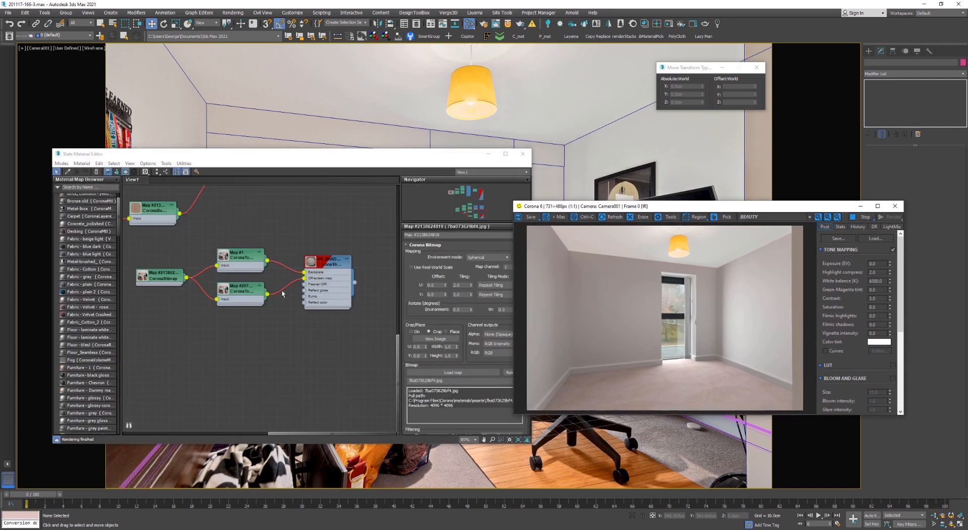
{"action": "middle_click_drag", "start_coordinate": [295, 249], "coordinate": [303, 386]}
{"action": "scroll", "coordinate": [298, 302], "scroll_direction": "down", "scroll_amount": 3}
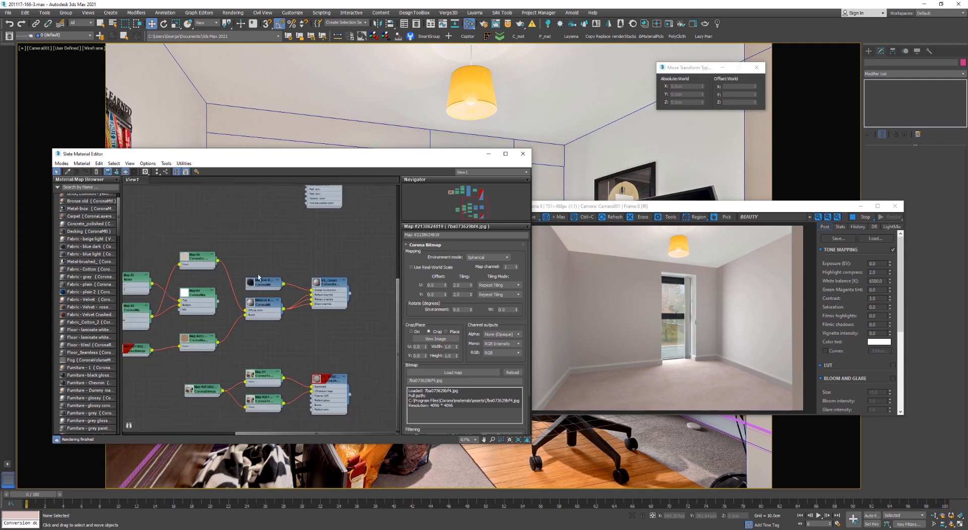
{"action": "left_click_drag", "start_coordinate": [330, 285], "coordinate": [351, 285]}
{"action": "left_click_drag", "start_coordinate": [202, 296], "coordinate": [241, 290]}
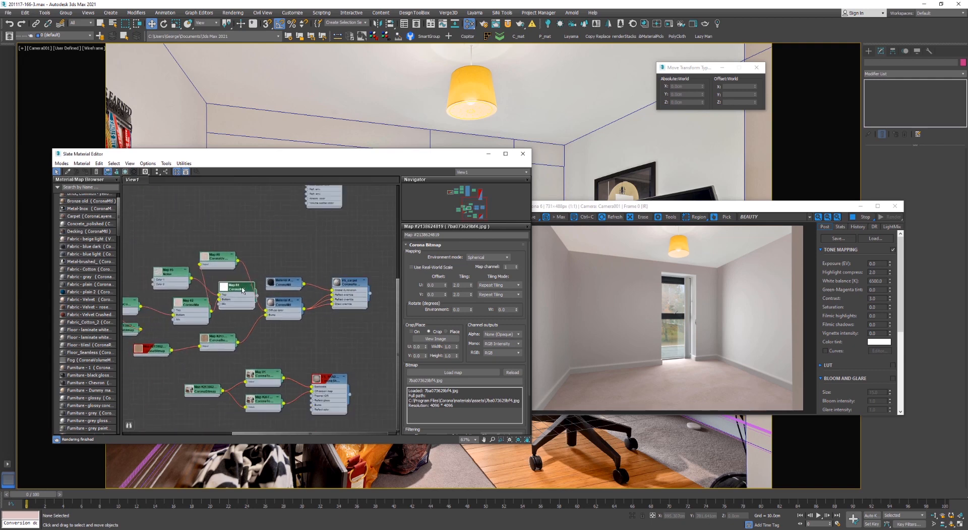
{"action": "middle_click_drag", "start_coordinate": [270, 216], "coordinate": [336, 391]}
{"action": "scroll", "coordinate": [321, 307], "scroll_direction": "up", "scroll_amount": 1}
{"action": "scroll", "coordinate": [321, 307], "scroll_direction": "up", "scroll_amount": 1}
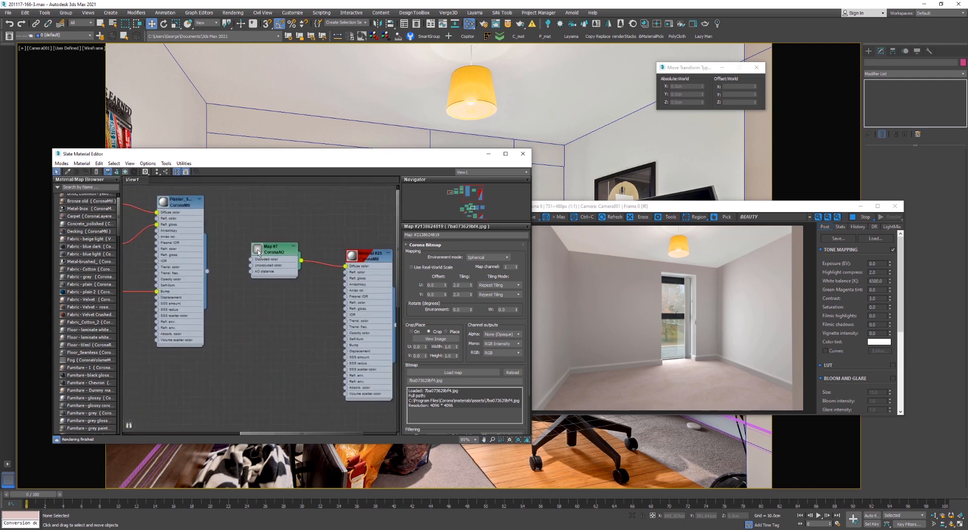
{"action": "middle_click_drag", "start_coordinate": [180, 264], "coordinate": [426, 316]}
{"action": "scroll", "coordinate": [349, 264], "scroll_direction": "up", "scroll_amount": 2}
{"action": "middle_click_drag", "start_coordinate": [349, 263], "coordinate": [172, 250]}
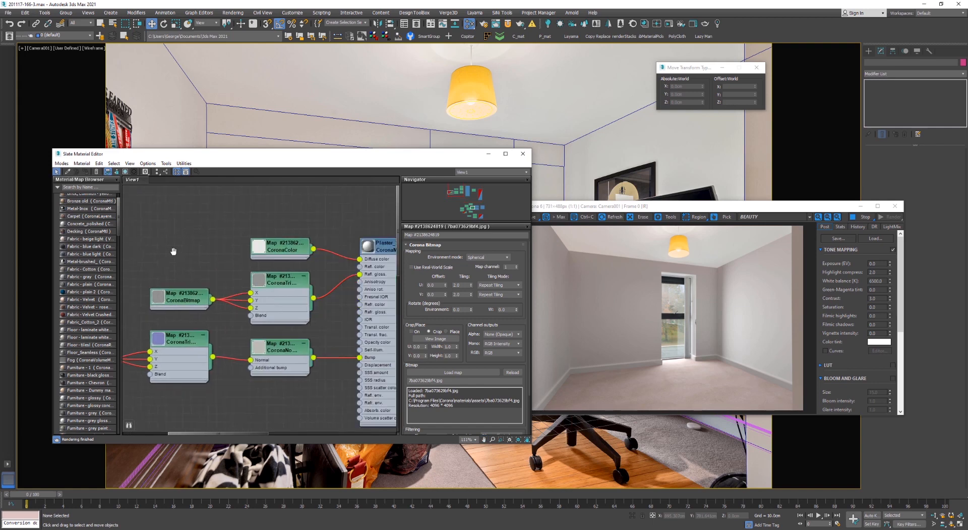
{"action": "double_click", "coordinate": [289, 252]}
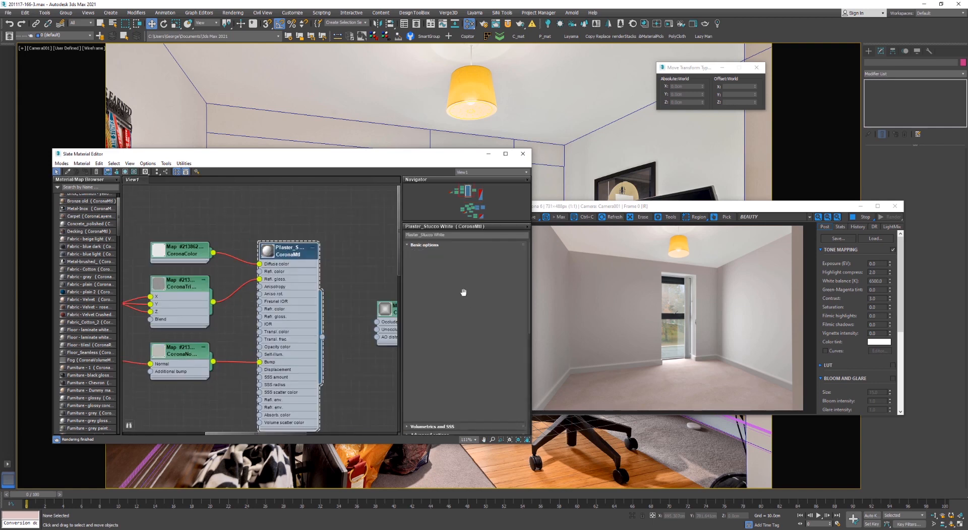
{"action": "scroll", "coordinate": [466, 365], "scroll_direction": "down", "scroll_amount": 3}
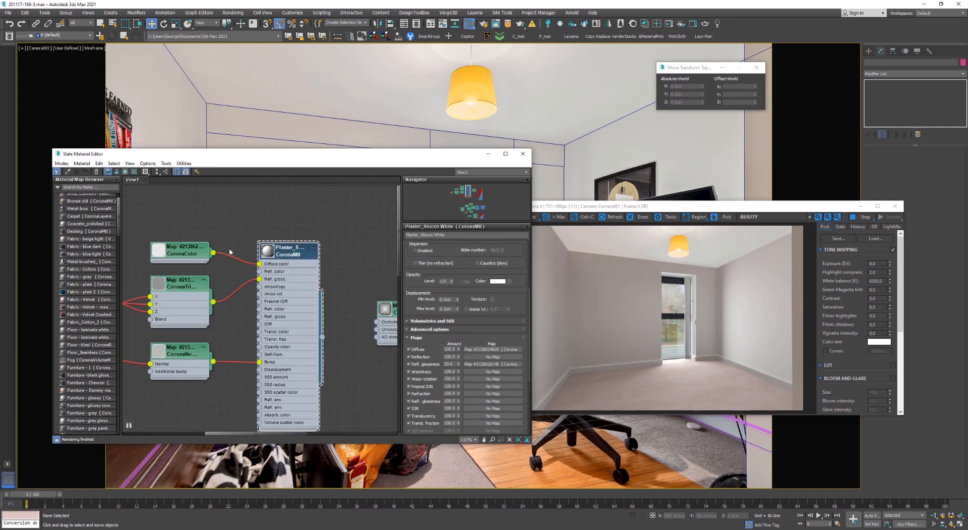
{"action": "left_click", "coordinate": [490, 349]}
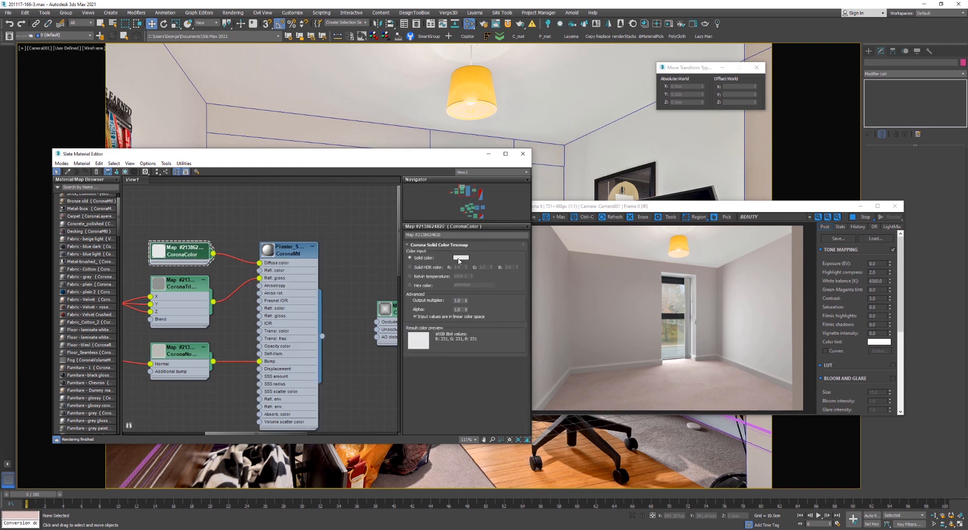
Try sampling the wall colour from the background photo as the plaster's solid colour
{"action": "left_click", "coordinate": [458, 259]}
{"action": "left_click", "coordinate": [159, 115]}
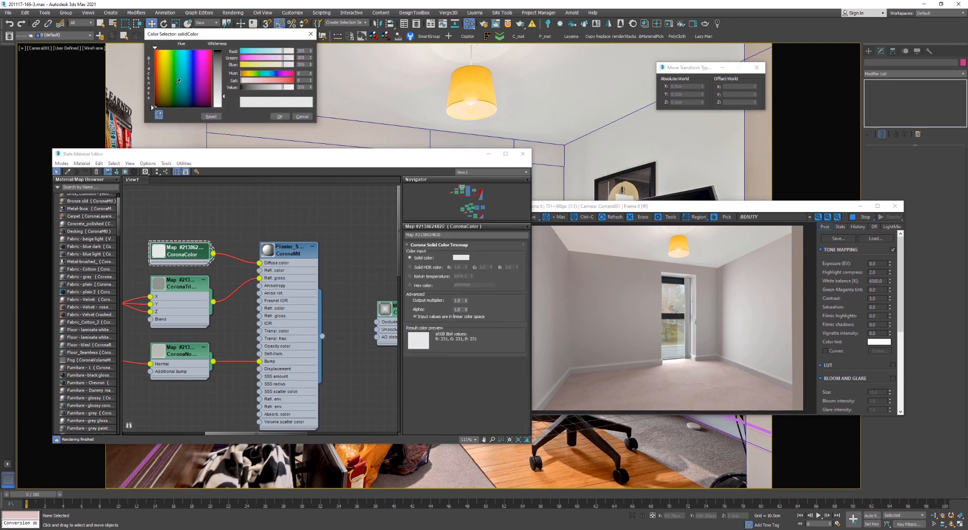
{"action": "left_click", "coordinate": [703, 128]}
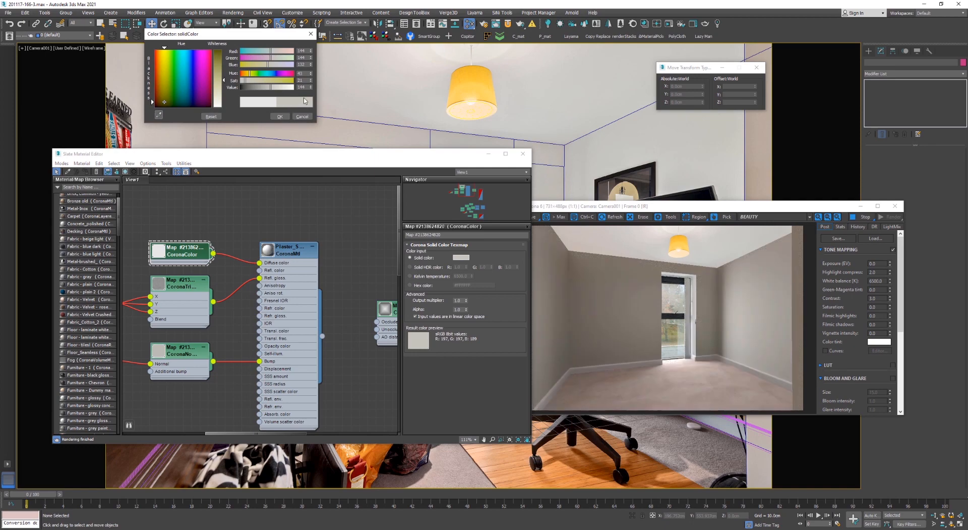
{"action": "left_click", "coordinate": [301, 117]}
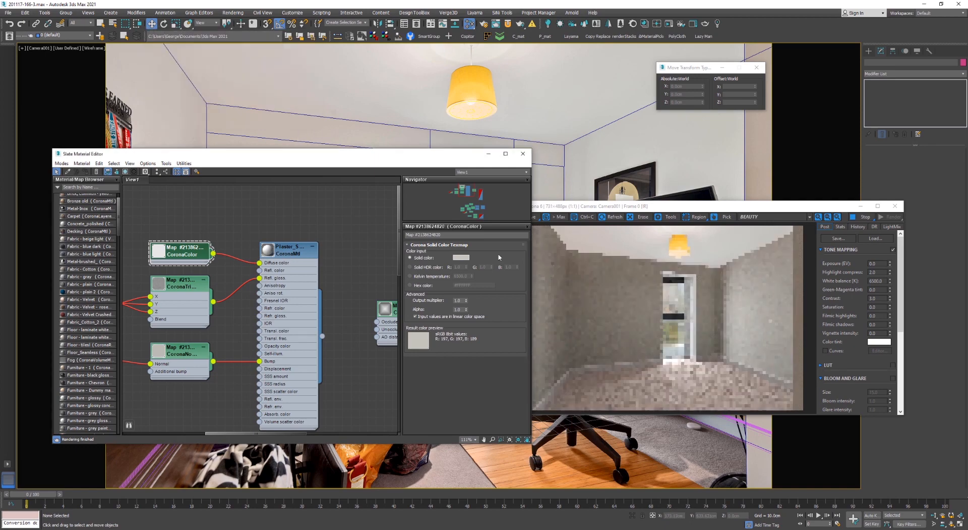
Lighten the plaster map's solid colour slightly and reduce its red a little for a cooler white
{"action": "left_click", "coordinate": [461, 257]}
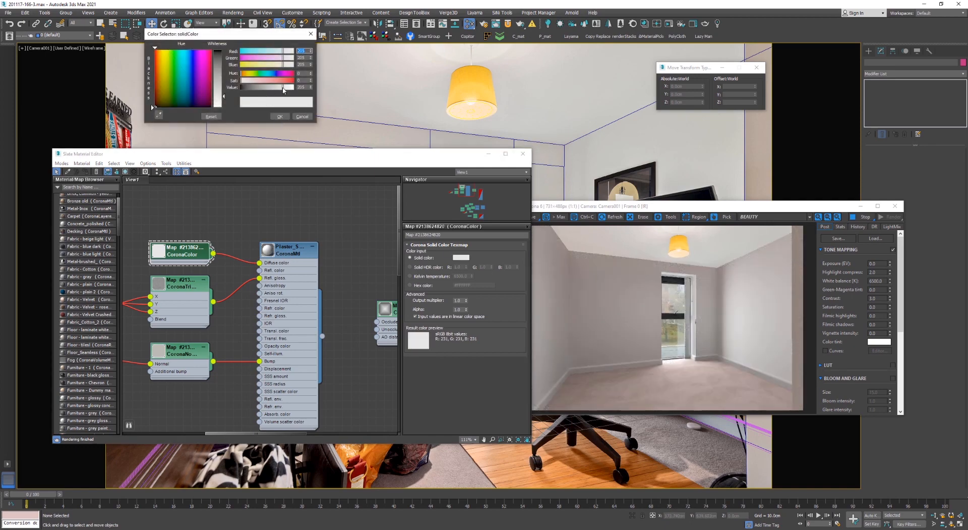
{"action": "left_click_drag", "start_coordinate": [283, 90], "coordinate": [286, 90]}
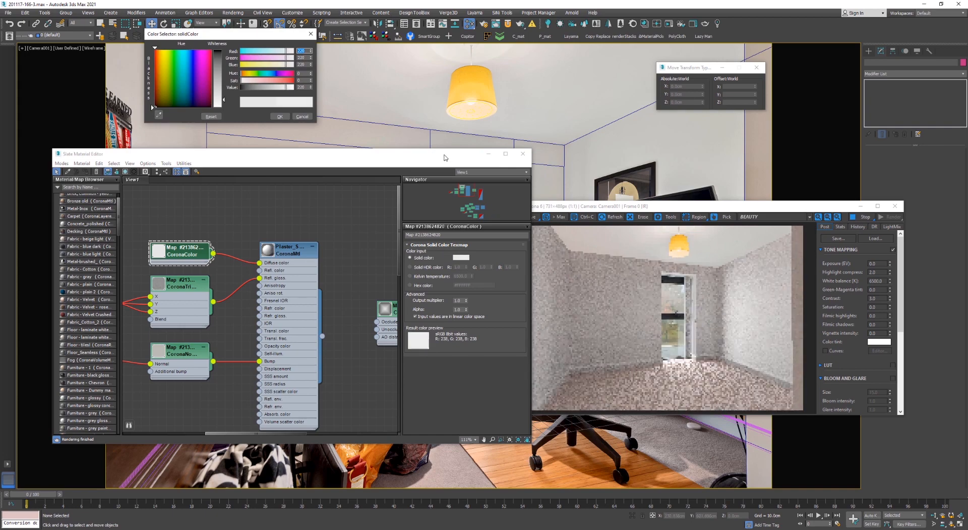
{"action": "left_click_drag", "start_coordinate": [444, 155], "coordinate": [405, 233]}
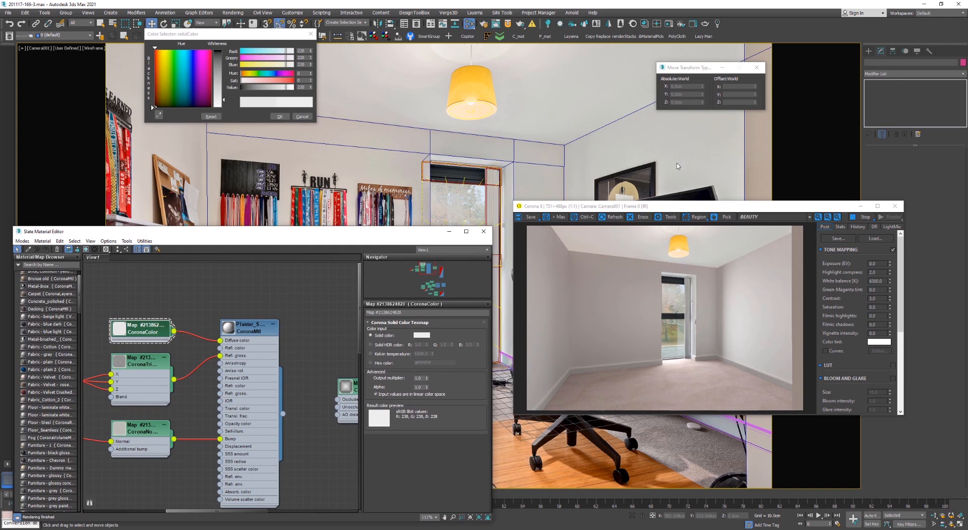
{"action": "left_click", "coordinate": [285, 51]}
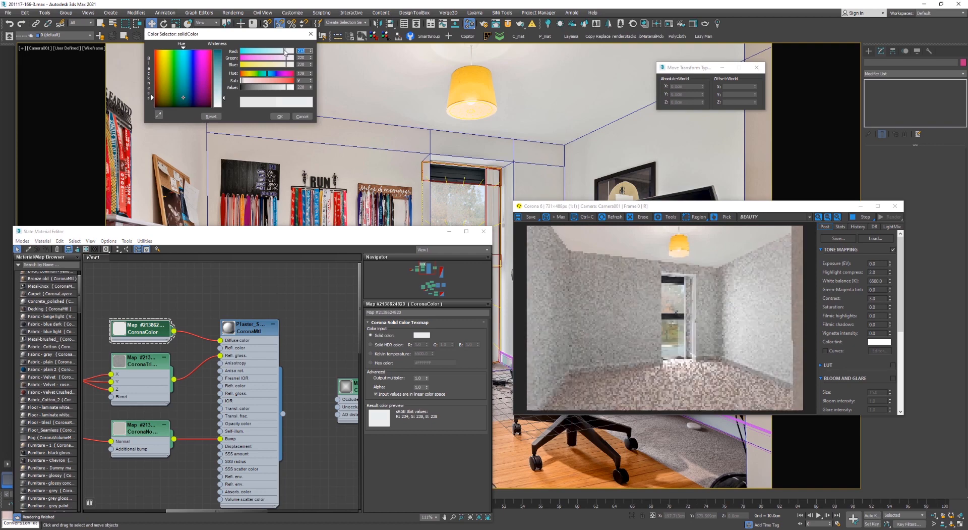
{"action": "left_click_drag", "start_coordinate": [285, 51], "coordinate": [285, 51]}
Set the plaster colour's value to 225, accept the colour and close the material editor
{"action": "left_click", "coordinate": [293, 87]}
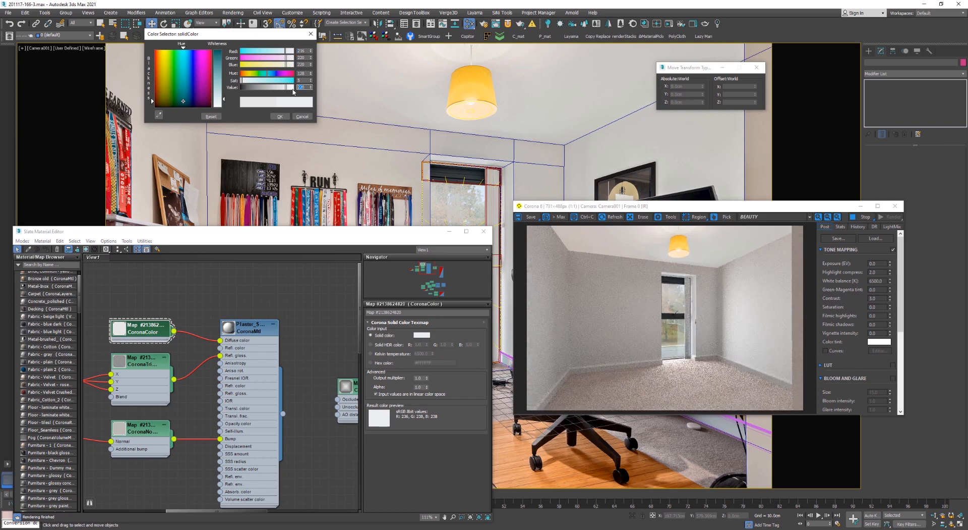
{"action": "type", "text": "225"}
{"action": "key", "text": "Return"}
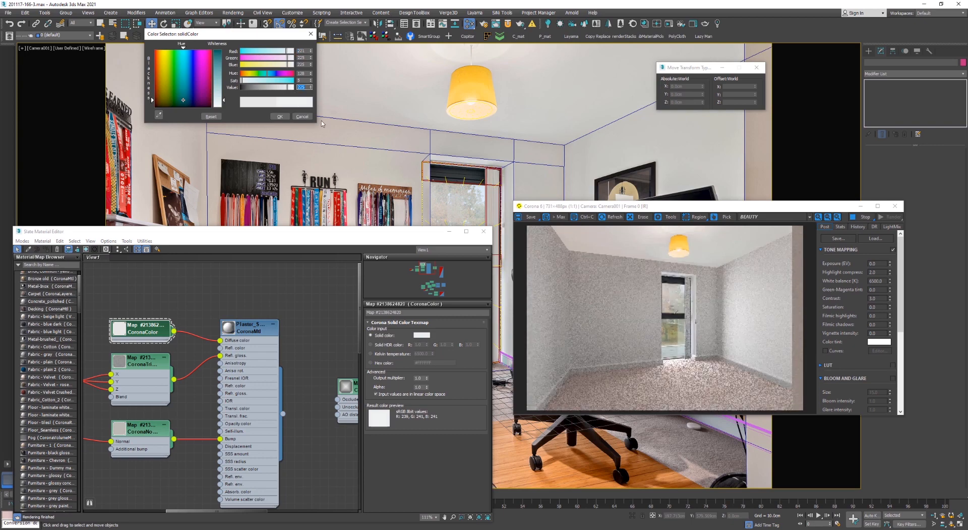
{"action": "left_click", "coordinate": [276, 117]}
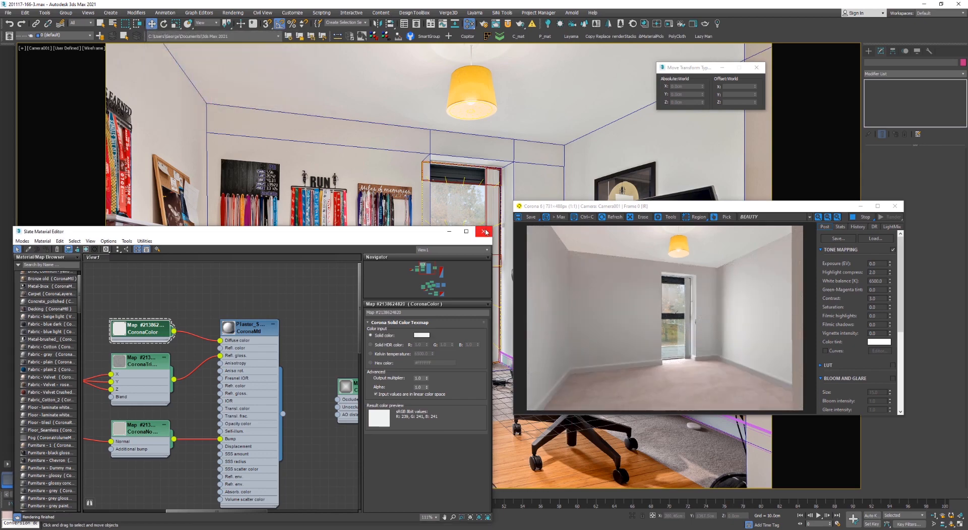
{"action": "left_click", "coordinate": [483, 231]}
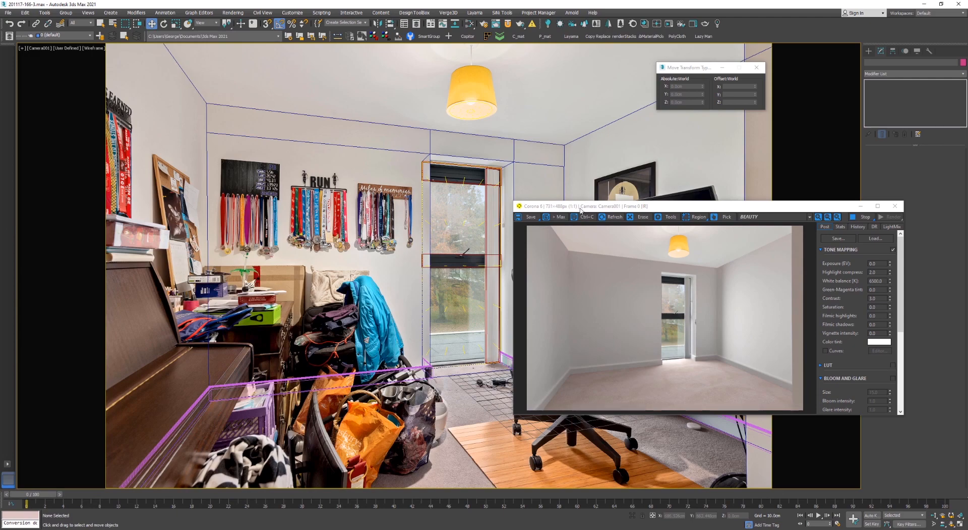
Examine the window recess edges and upper corner up close in the render and in wireframe and shaded views
{"action": "left_click_drag", "start_coordinate": [581, 205], "coordinate": [674, 195]}
{"action": "scroll", "coordinate": [488, 360], "scroll_direction": "up", "scroll_amount": 10}
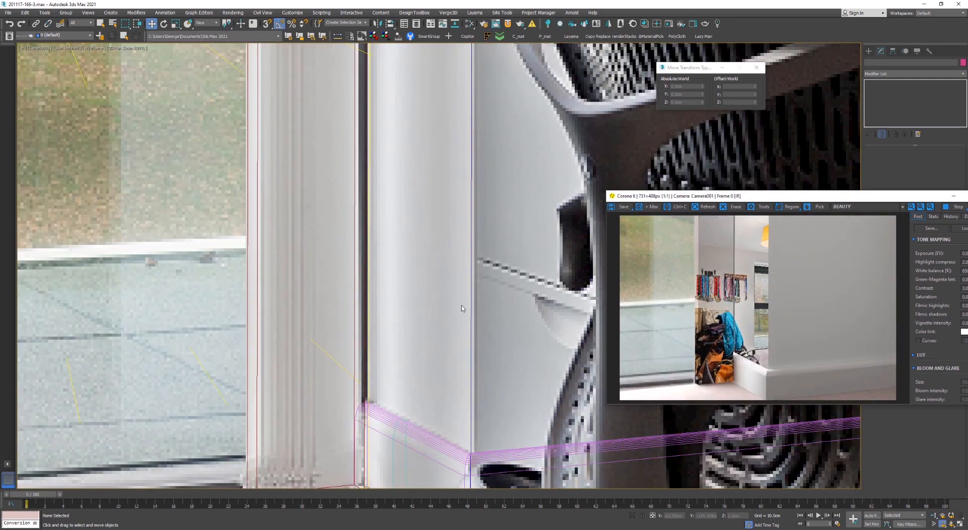
{"action": "scroll", "coordinate": [464, 303], "scroll_direction": "down", "scroll_amount": 8}
{"action": "middle_click_drag", "start_coordinate": [450, 65], "coordinate": [467, 390]}
{"action": "middle_click_drag", "start_coordinate": [481, 133], "coordinate": [477, 358]}
{"action": "key", "text": "F3"}
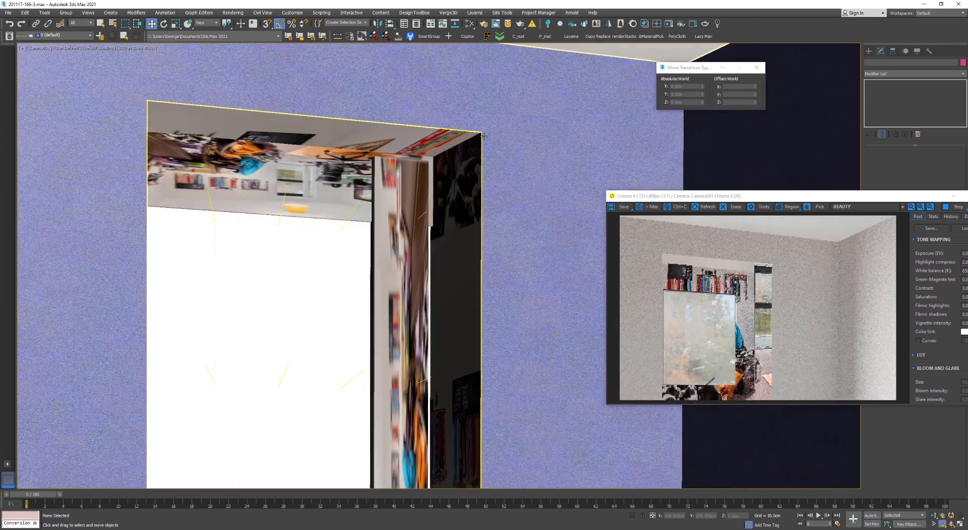
{"action": "key", "text": "F3"}
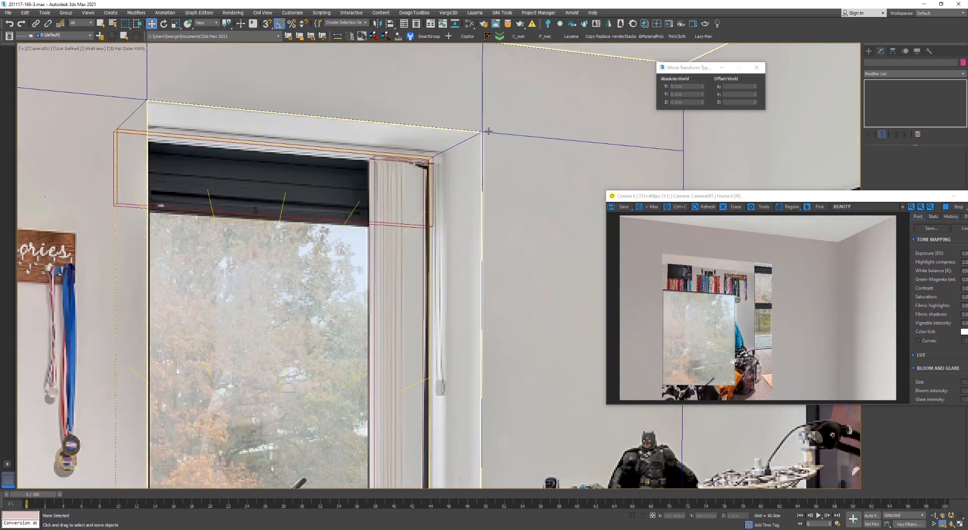
Select the room box, show it shaded and close the Corona frame buffer
{"action": "left_click", "coordinate": [760, 157]}
{"action": "scroll", "coordinate": [787, 175], "scroll_direction": "down", "scroll_amount": 2}
{"action": "left_click_drag", "start_coordinate": [731, 196], "coordinate": [163, 166]}
{"action": "key", "text": "F3"}
{"action": "scroll", "coordinate": [778, 276], "scroll_direction": "down", "scroll_amount": 2}
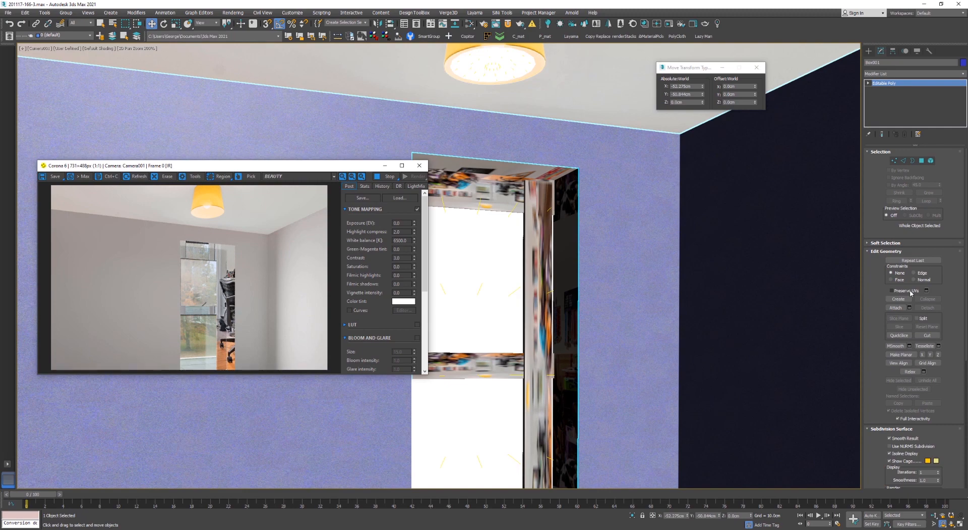
{"action": "left_click", "coordinate": [384, 166]}
{"action": "left_click", "coordinate": [14, 524]}
{"action": "left_click", "coordinate": [419, 165]}
Select three room box vertices along the wall edge beside the window opening
{"action": "key", "text": "1"}
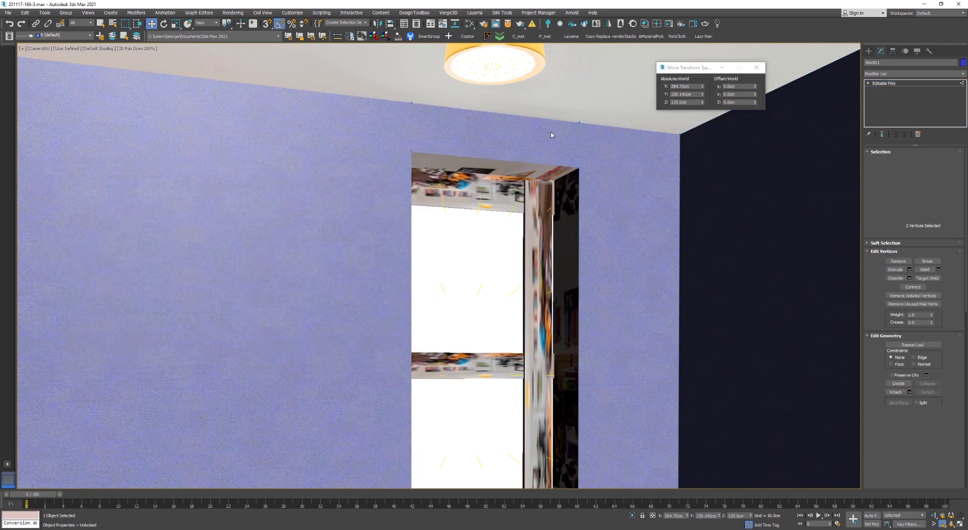
{"action": "scroll", "coordinate": [577, 235], "scroll_direction": "down", "scroll_amount": 2}
{"action": "left_click", "coordinate": [578, 320], "text": "ctrl"}
{"action": "scroll", "coordinate": [585, 293], "scroll_direction": "up", "scroll_amount": 2}
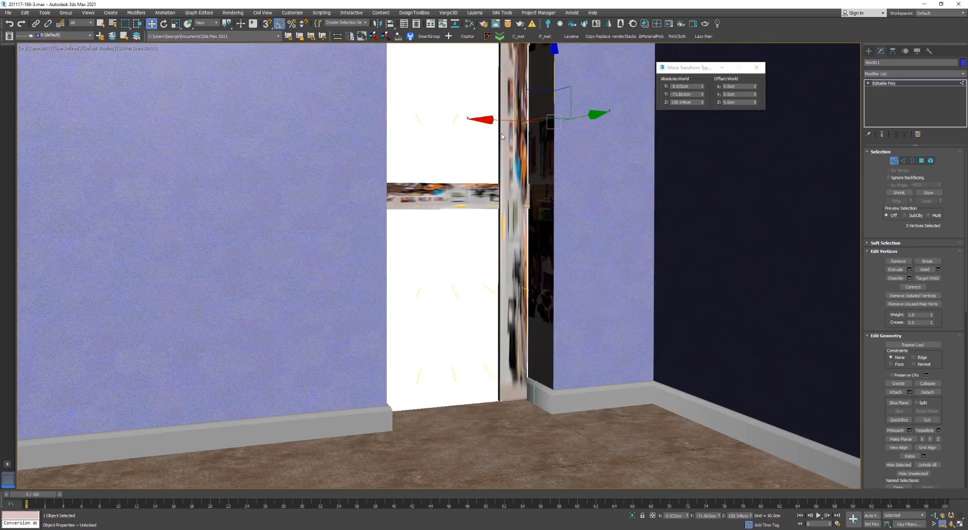
Try moving the selected wall edge vertices along the X axis and undo both moves
{"action": "left_click_drag", "start_coordinate": [504, 120], "coordinate": [552, 128]}
{"action": "scroll", "coordinate": [616, 172], "scroll_direction": "up", "scroll_amount": 3}
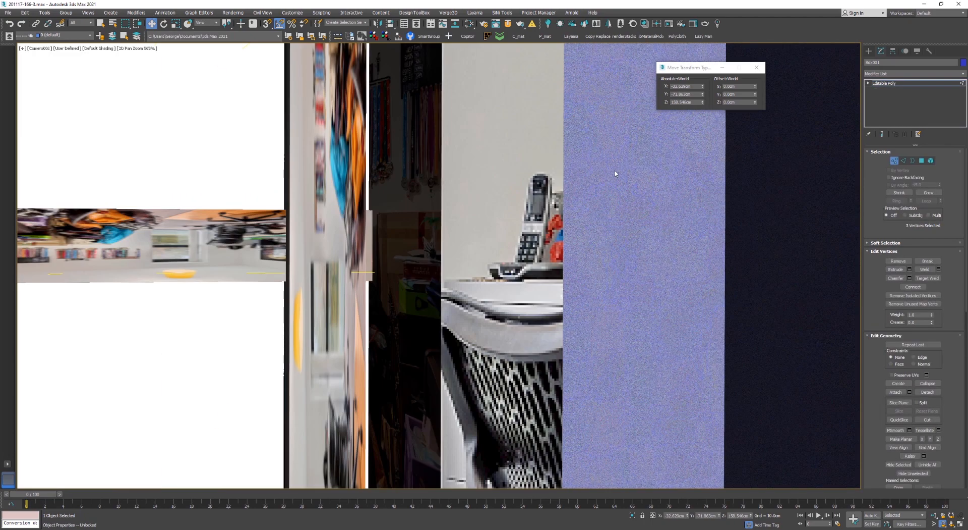
{"action": "scroll", "coordinate": [535, 93], "scroll_direction": "down", "scroll_amount": 1}
{"action": "scroll", "coordinate": [536, 93], "scroll_direction": "down", "scroll_amount": 1}
{"action": "middle_click_drag", "start_coordinate": [535, 93], "coordinate": [503, 173]}
{"action": "scroll", "coordinate": [477, 143], "scroll_direction": "up", "scroll_amount": 2}
{"action": "left_click_drag", "start_coordinate": [483, 144], "coordinate": [553, 171]}
{"action": "key", "text": "ctrl+z"}
{"action": "key", "text": "ctrl+z"}
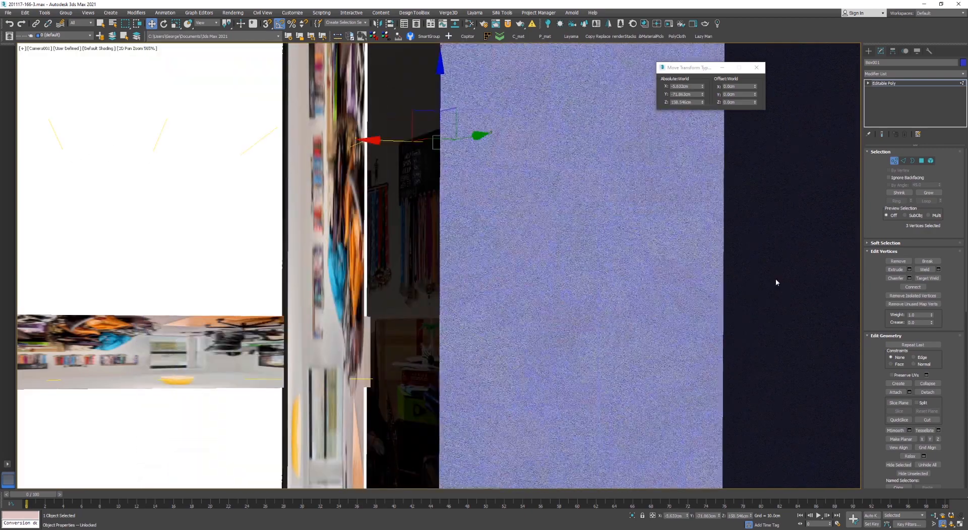
Enable Preserve UVs and nudge the selected wall edge vertices along X to about -6.24 cm
{"action": "scroll", "coordinate": [605, 325], "scroll_direction": "down", "scroll_amount": 2}
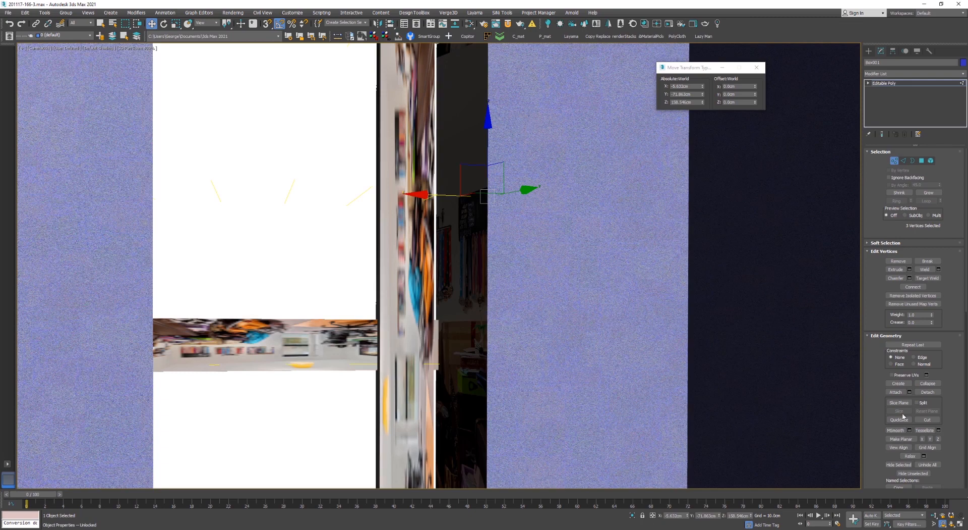
{"action": "left_click", "coordinate": [906, 375]}
{"action": "scroll", "coordinate": [532, 212], "scroll_direction": "up", "scroll_amount": 2}
{"action": "middle_click_drag", "start_coordinate": [460, 216], "coordinate": [386, 270]}
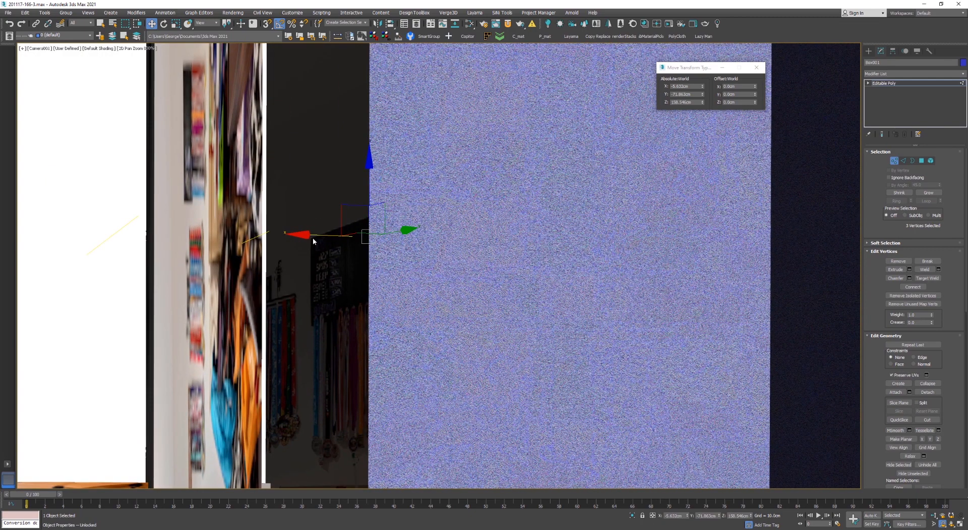
{"action": "mouse_move", "coordinate": [316, 236]}
{"action": "left_mouse_down"}
{"action": "mouse_move", "coordinate": [515, 246]}
{"action": "mouse_move", "coordinate": [321, 237]}
{"action": "left_mouse_up"}
Inspect the moved wall edge against the background photo, from the window down to the skirting corner
{"action": "key", "text": "F3"}
{"action": "scroll", "coordinate": [400, 444], "scroll_direction": "down", "scroll_amount": 1}
{"action": "middle_click_drag", "start_coordinate": [400, 444], "coordinate": [494, 60]}
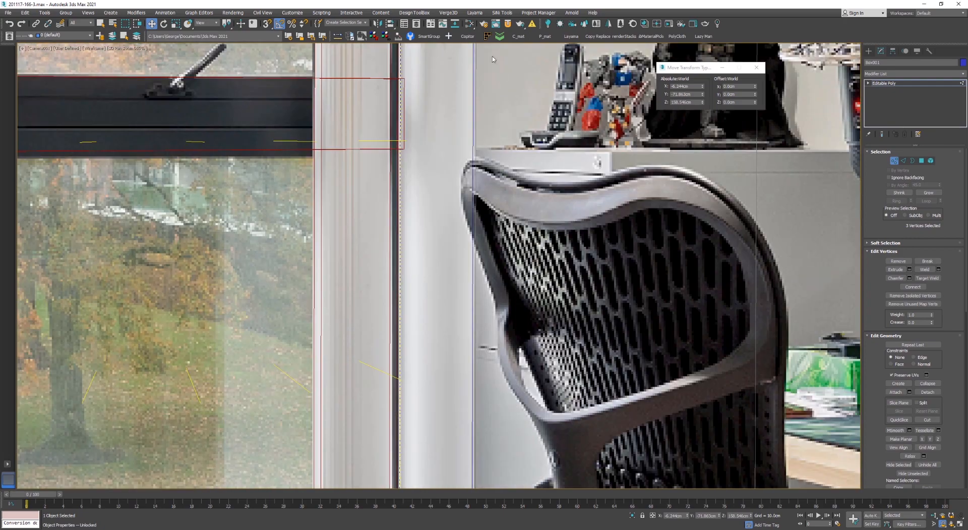
{"action": "scroll", "coordinate": [517, 319], "scroll_direction": "up", "scroll_amount": 1}
{"action": "mouse_move", "coordinate": [517, 319]}
{"action": "middle_mouse_down"}
{"action": "mouse_move", "coordinate": [534, 277]}
{"action": "mouse_move", "coordinate": [531, 114]}
{"action": "middle_mouse_up"}
{"action": "middle_click_drag", "start_coordinate": [488, 456], "coordinate": [480, 255]}
{"action": "scroll", "coordinate": [480, 255], "scroll_direction": "up", "scroll_amount": 1}
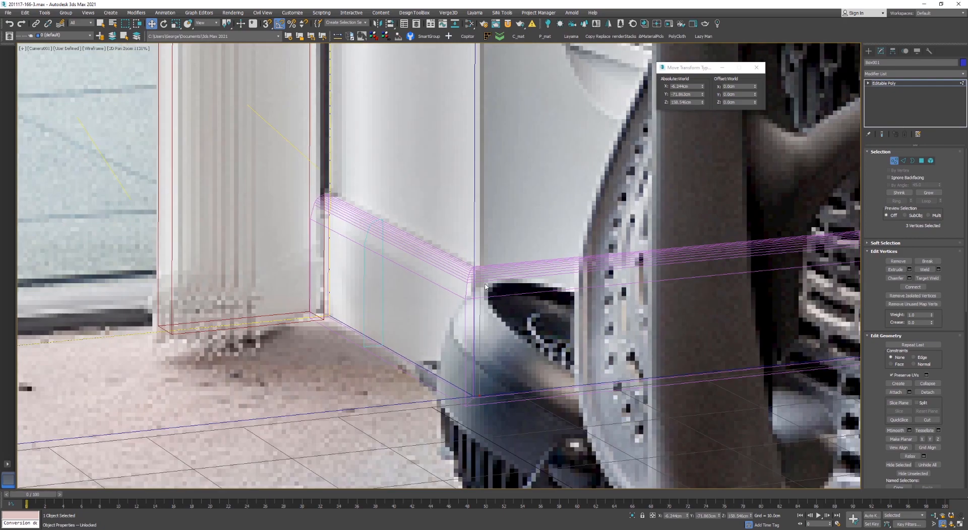
{"action": "key", "text": "F3"}
{"action": "scroll", "coordinate": [477, 254], "scroll_direction": "up", "scroll_amount": 1}
{"action": "scroll", "coordinate": [476, 254], "scroll_direction": "up", "scroll_amount": 1}
{"action": "key", "text": "F3"}
{"action": "scroll", "coordinate": [494, 298], "scroll_direction": "down", "scroll_amount": 5}
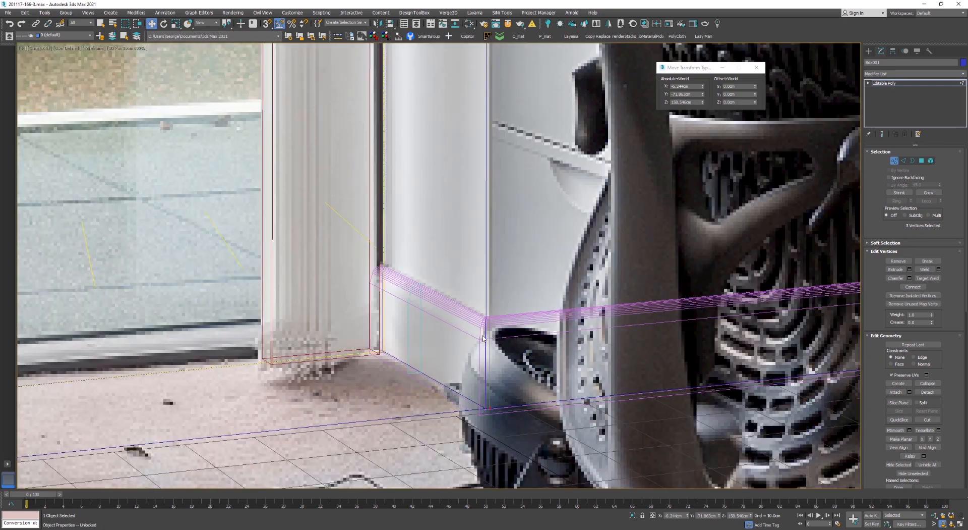
{"action": "scroll", "coordinate": [497, 370], "scroll_direction": "up", "scroll_amount": 2}
{"action": "scroll", "coordinate": [480, 346], "scroll_direction": "down", "scroll_amount": 4}
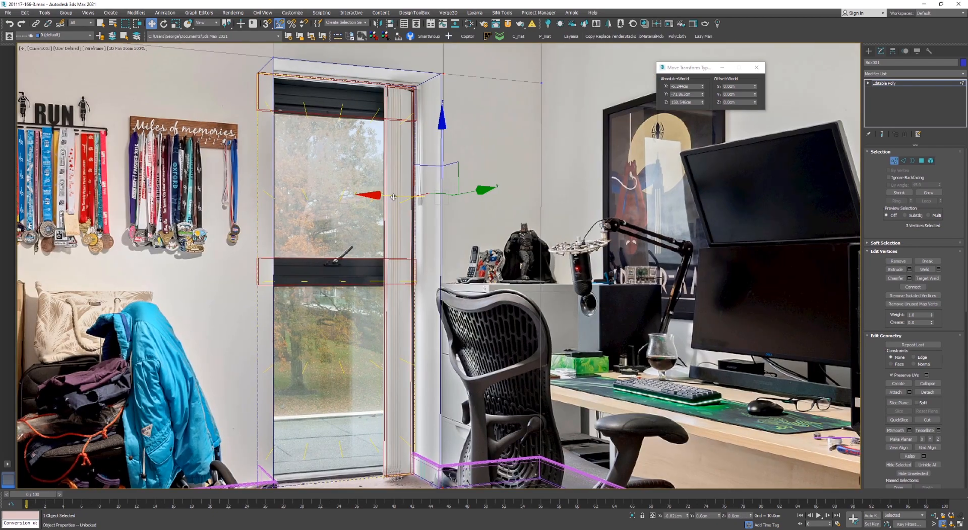
Leave sub-object editing of the room box and select the detached window recess at its upper corner
{"action": "scroll", "coordinate": [431, 157], "scroll_direction": "up", "scroll_amount": 2}
{"action": "middle_click_drag", "start_coordinate": [446, 46], "coordinate": [470, 192]}
{"action": "key", "text": "2"}
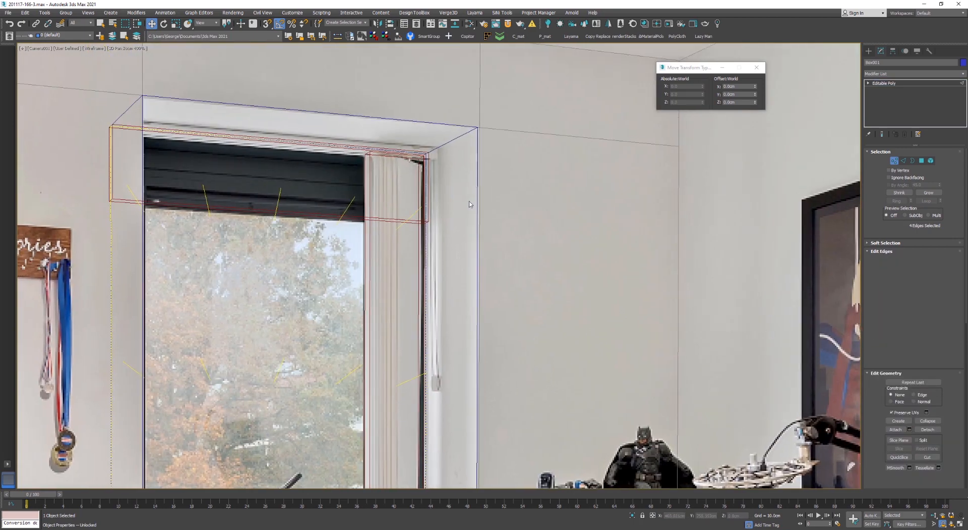
{"action": "key", "text": "F3"}
{"action": "key", "text": "2"}
{"action": "left_click", "coordinate": [478, 151]}
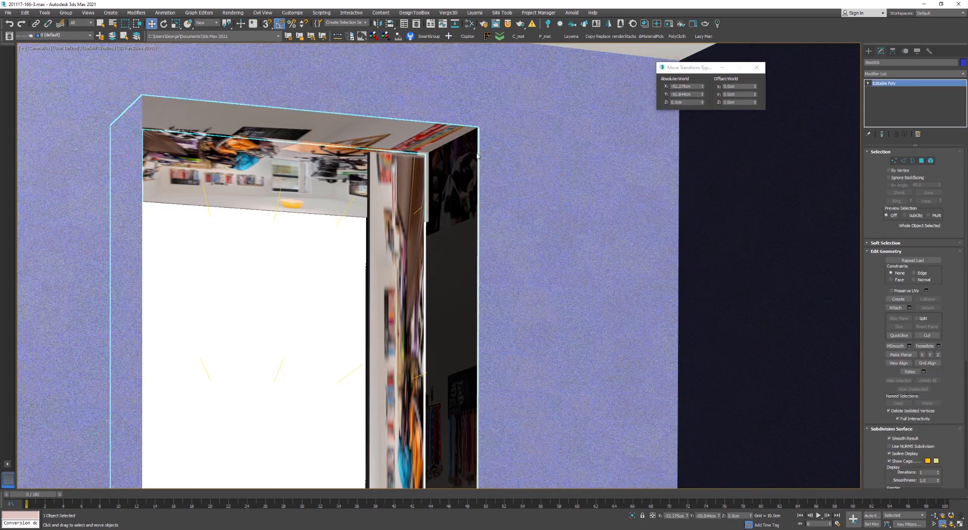
Nudge the window recess's outer vertical edge along Y to meet the wall edge, check it down to the skirting, and leave edge editing
{"action": "key", "text": "2"}
{"action": "left_click", "coordinate": [478, 152]}
{"action": "scroll", "coordinate": [486, 226], "scroll_direction": "down", "scroll_amount": 1}
{"action": "middle_click_drag", "start_coordinate": [508, 356], "coordinate": [540, 145]}
{"action": "scroll", "coordinate": [531, 161], "scroll_direction": "up", "scroll_amount": 1}
{"action": "middle_click_drag", "start_coordinate": [511, 226], "coordinate": [533, 171]}
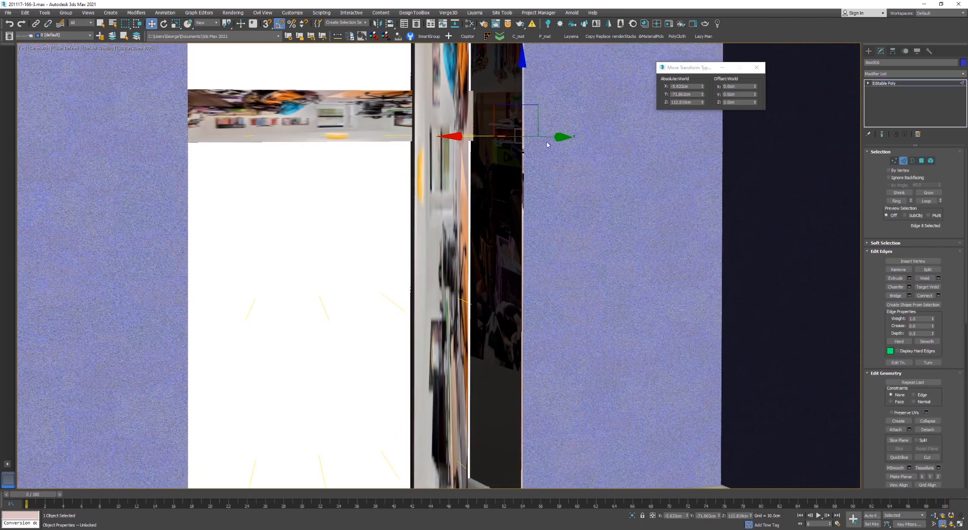
{"action": "scroll", "coordinate": [550, 138], "scroll_direction": "down", "scroll_amount": 8}
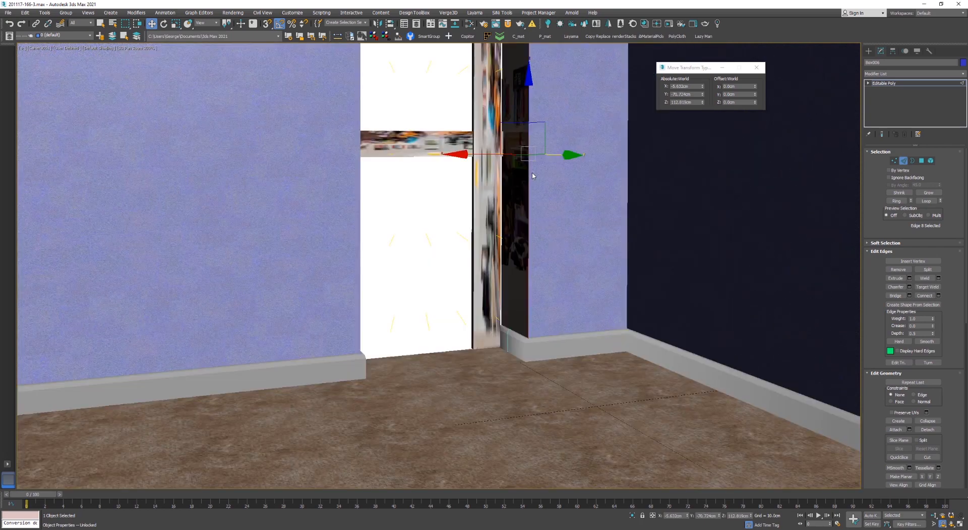
{"action": "key", "text": "2"}
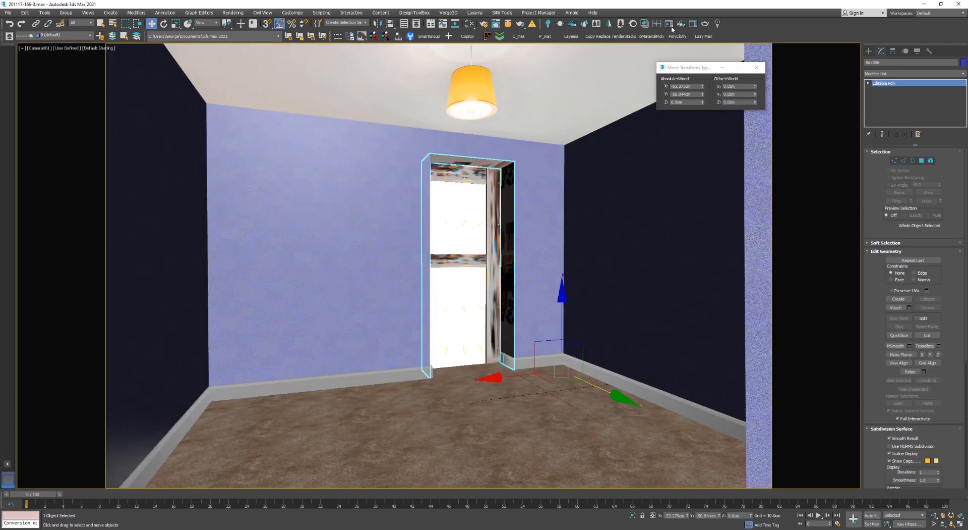
Run an interactive render of the camera view, examine the window recess down to the floor, and close the render and deselect
{"action": "left_click", "coordinate": [671, 27]}
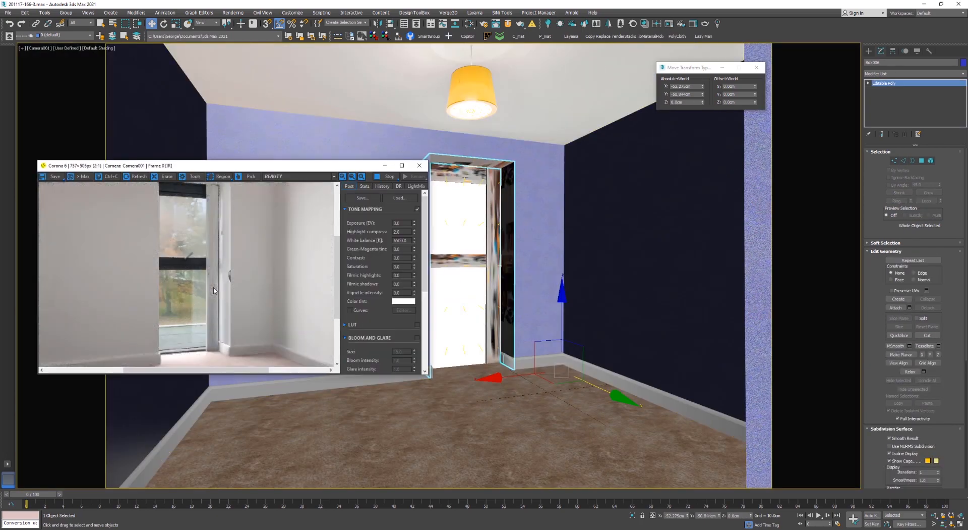
{"action": "left_click_drag", "start_coordinate": [215, 257], "coordinate": [212, 345]}
{"action": "scroll", "coordinate": [212, 344], "scroll_direction": "down", "scroll_amount": 2}
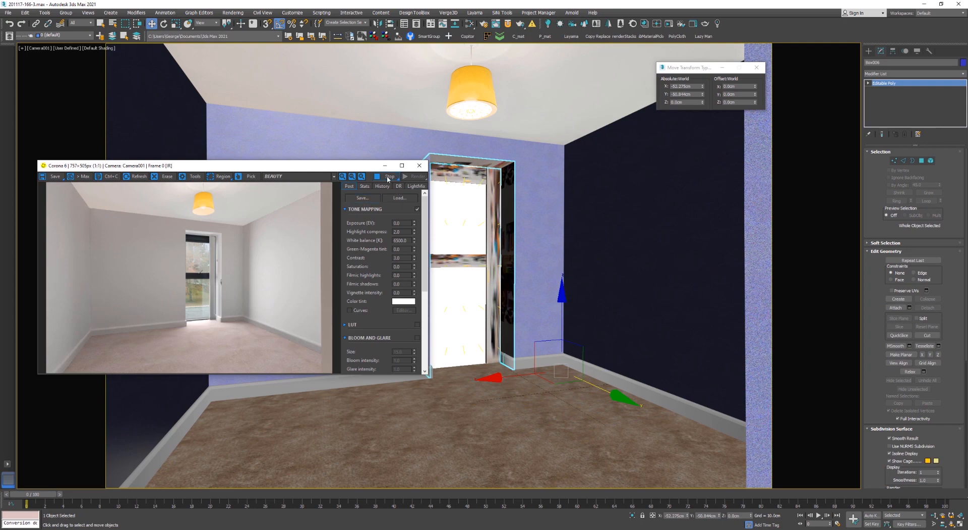
{"action": "left_click", "coordinate": [419, 165]}
{"action": "left_click", "coordinate": [546, 96]}
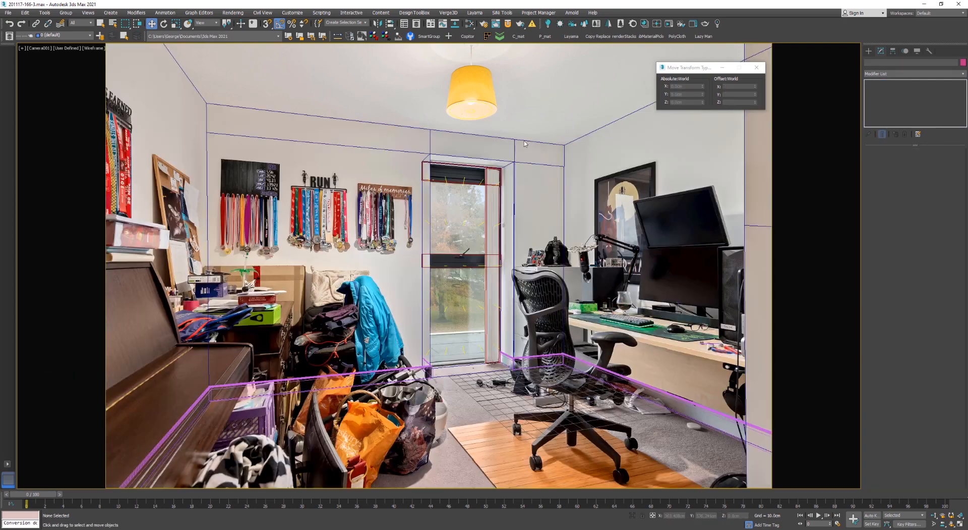
Reopen the last render beside the wireframe camera view to compare it with the background photo
{"action": "key", "text": "F3"}
{"action": "key", "text": "F3"}
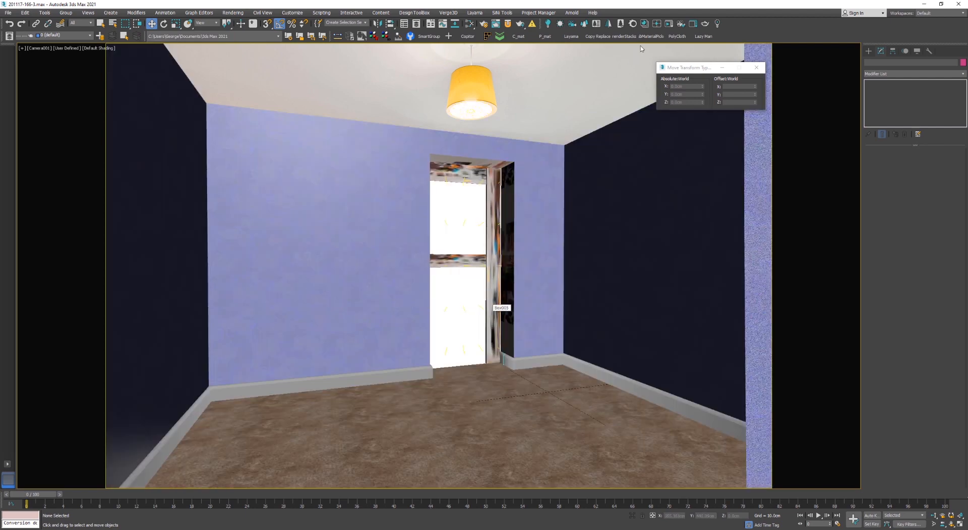
{"action": "left_click", "coordinate": [699, 23]}
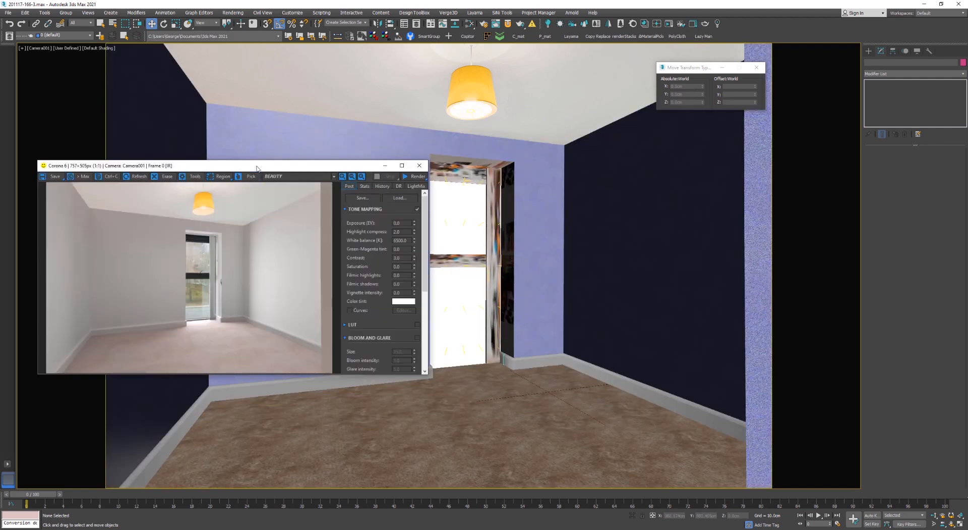
{"action": "left_click_drag", "start_coordinate": [257, 166], "coordinate": [592, 300]}
{"action": "key", "text": "F3"}
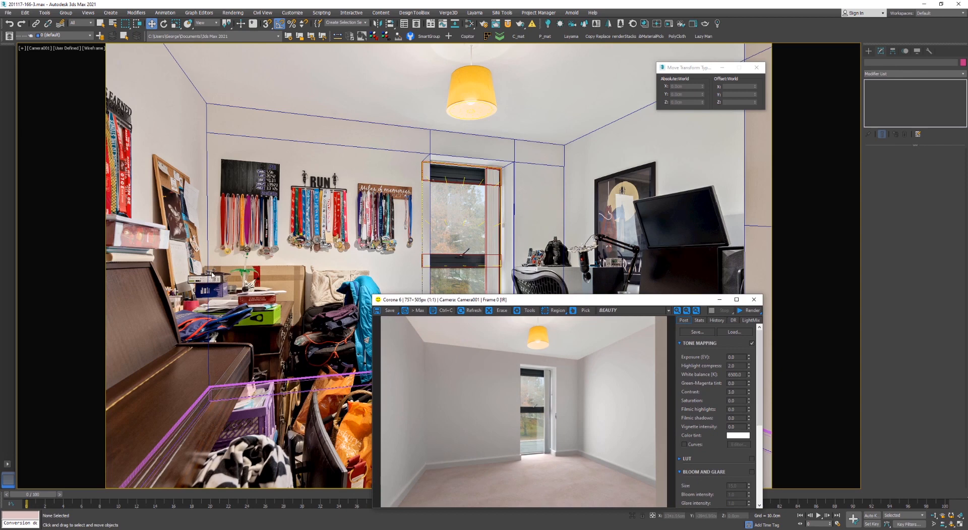
Select the room box's vertices along its back-left vertical corner and close the render window
{"action": "left_click", "coordinate": [209, 254]}
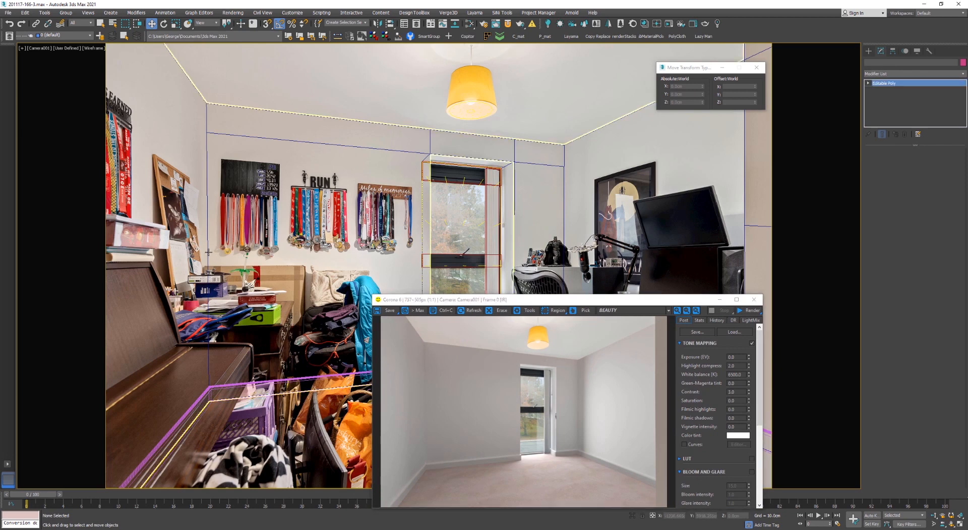
{"action": "key", "text": "1"}
{"action": "left_click_drag", "start_coordinate": [226, 86], "coordinate": [179, 502]}
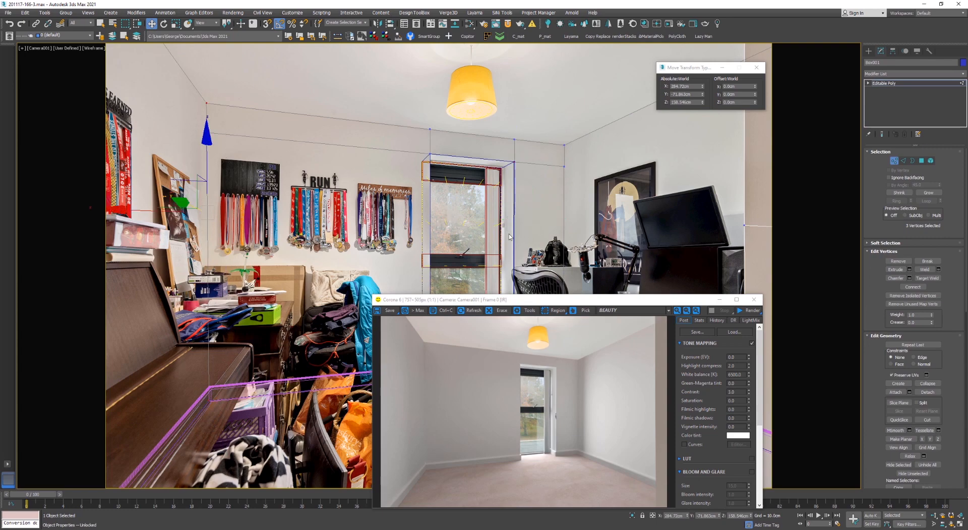
{"action": "left_click_drag", "start_coordinate": [544, 302], "coordinate": [447, 213]}
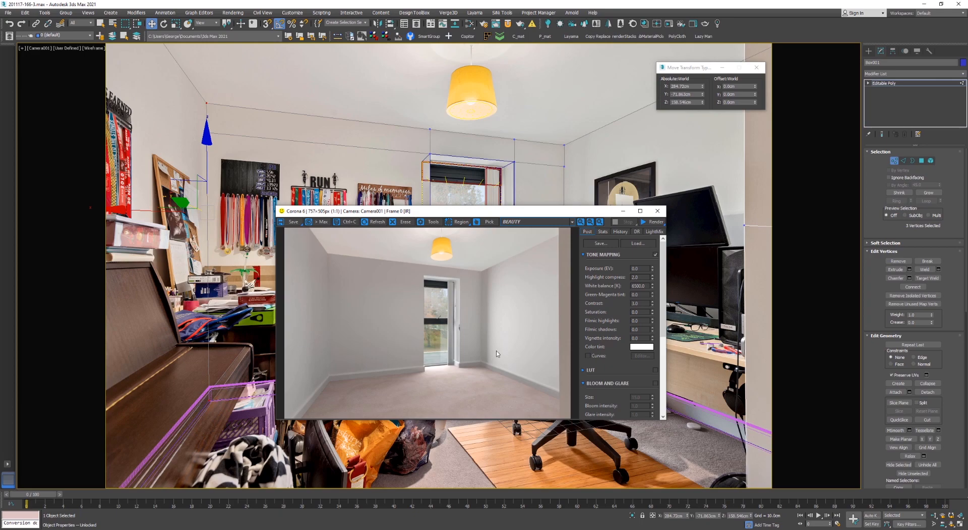
{"action": "left_click", "coordinate": [658, 211]}
Select the room box's left wall polygon and move it along X to about 286.7 cm to follow the photo's corner
{"action": "scroll", "coordinate": [210, 183], "scroll_direction": "up", "scroll_amount": 5}
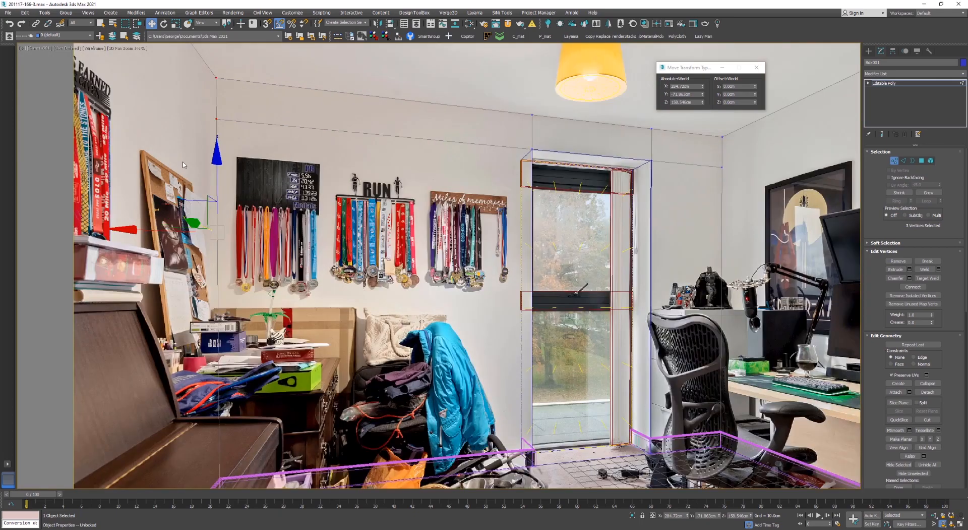
{"action": "scroll", "coordinate": [301, 129], "scroll_direction": "down", "scroll_amount": 5}
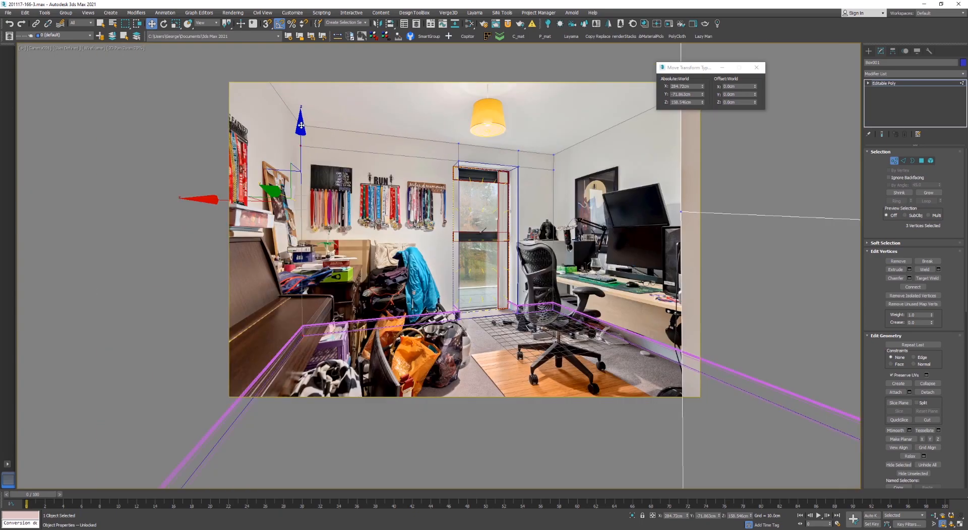
{"action": "scroll", "coordinate": [295, 156], "scroll_direction": "up", "scroll_amount": 3}
{"action": "scroll", "coordinate": [288, 186], "scroll_direction": "down", "scroll_amount": 3}
{"action": "key", "text": "4"}
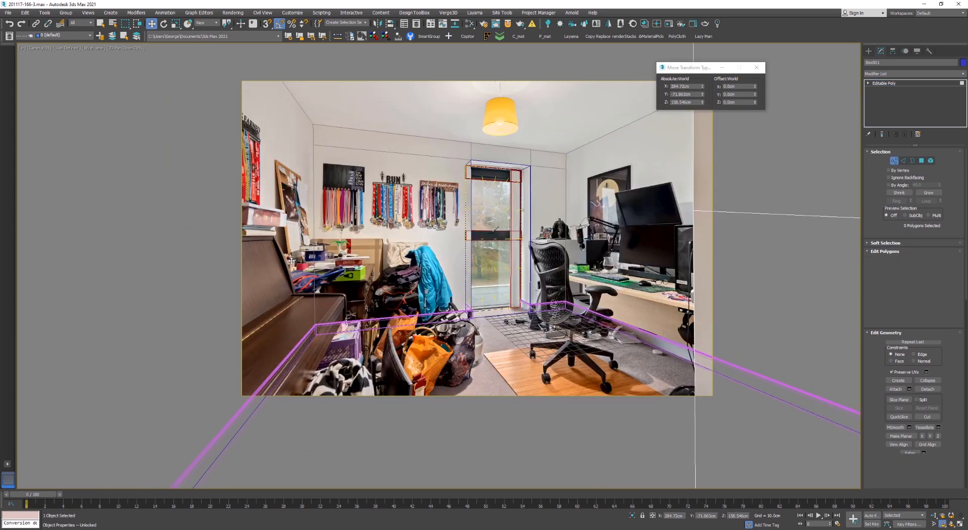
{"action": "scroll", "coordinate": [267, 181], "scroll_direction": "up", "scroll_amount": 6}
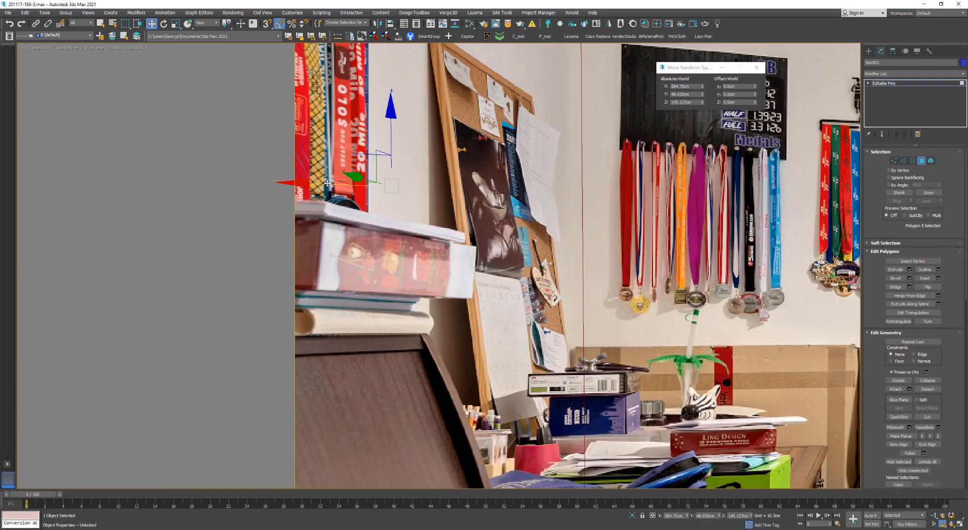
{"action": "left_click_drag", "start_coordinate": [327, 182], "coordinate": [318, 182]}
{"action": "left_click_drag", "start_coordinate": [314, 182], "coordinate": [313, 183]}
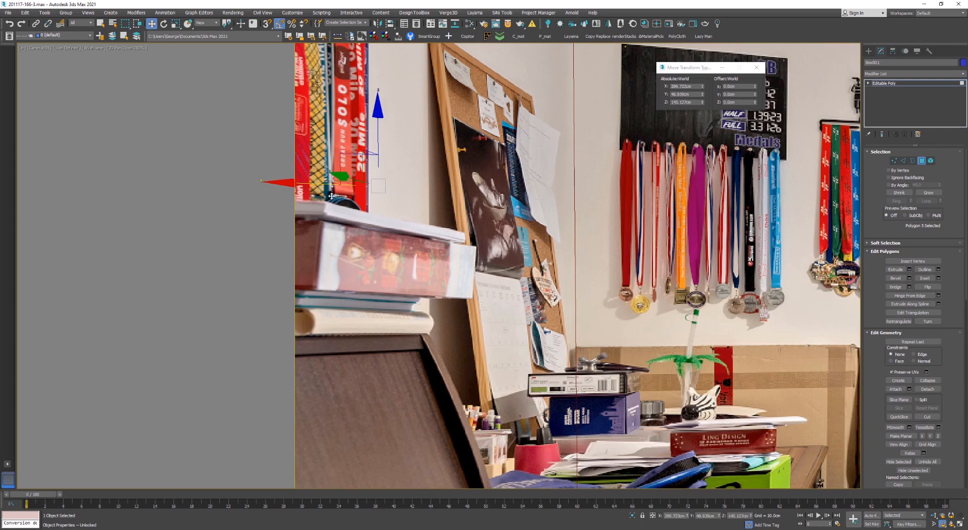
Fine-tune the left wall polygon along X to about 286.51 cm and check its ceiling corner against the photo
{"action": "scroll", "coordinate": [348, 169], "scroll_direction": "down", "scroll_amount": 2}
{"action": "middle_click_drag", "start_coordinate": [386, 114], "coordinate": [409, 227]}
{"action": "scroll", "coordinate": [409, 227], "scroll_direction": "up", "scroll_amount": 1}
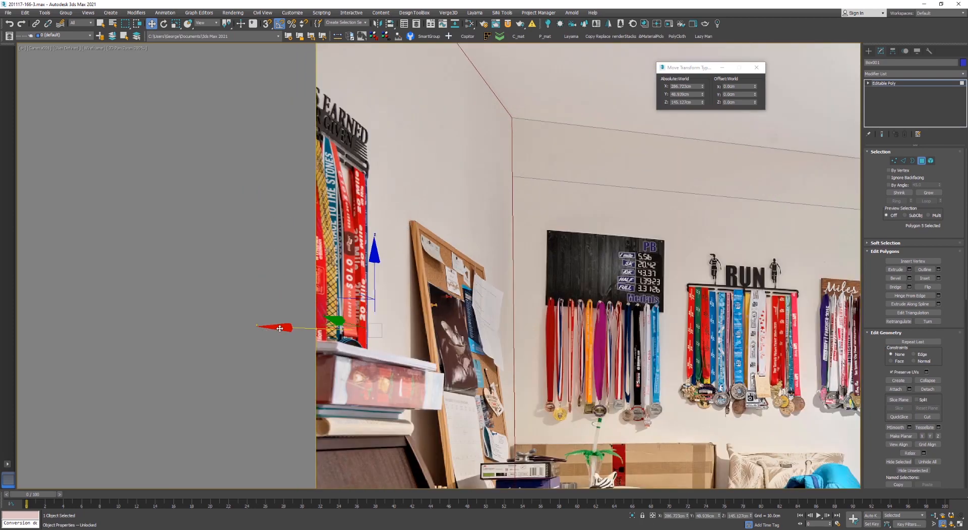
{"action": "left_click_drag", "start_coordinate": [280, 328], "coordinate": [282, 328]}
{"action": "scroll", "coordinate": [419, 224], "scroll_direction": "down", "scroll_amount": 3}
{"action": "scroll", "coordinate": [418, 224], "scroll_direction": "up", "scroll_amount": 3}
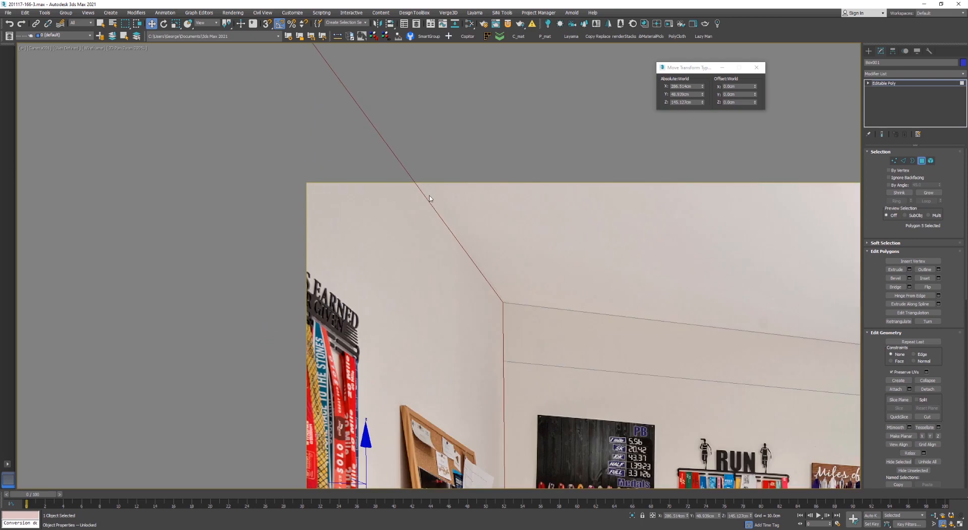
{"action": "scroll", "coordinate": [548, 236], "scroll_direction": "up", "scroll_amount": 2}
{"action": "scroll", "coordinate": [419, 315], "scroll_direction": "down", "scroll_amount": 4}
{"action": "scroll", "coordinate": [445, 336], "scroll_direction": "up", "scroll_amount": 4}
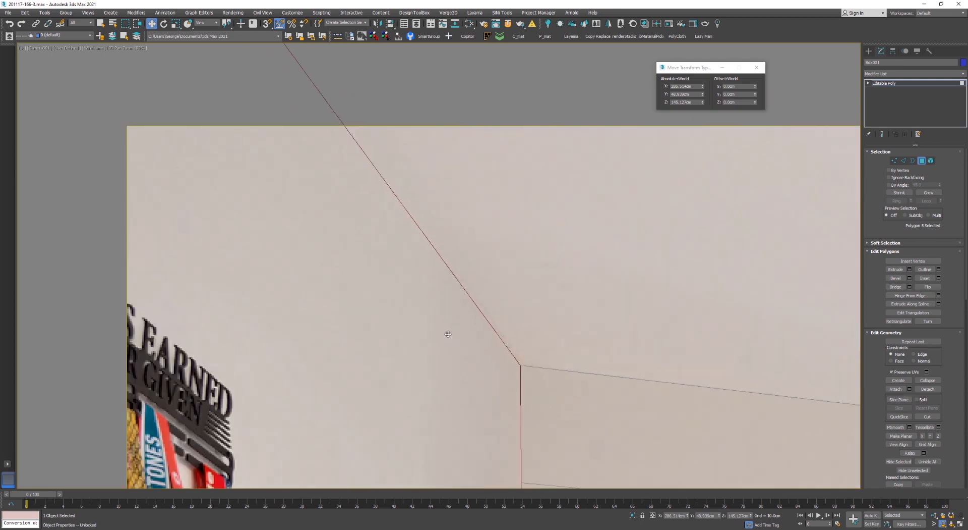
{"action": "scroll", "coordinate": [381, 218], "scroll_direction": "down", "scroll_amount": 4}
{"action": "scroll", "coordinate": [431, 290], "scroll_direction": "up", "scroll_amount": 4}
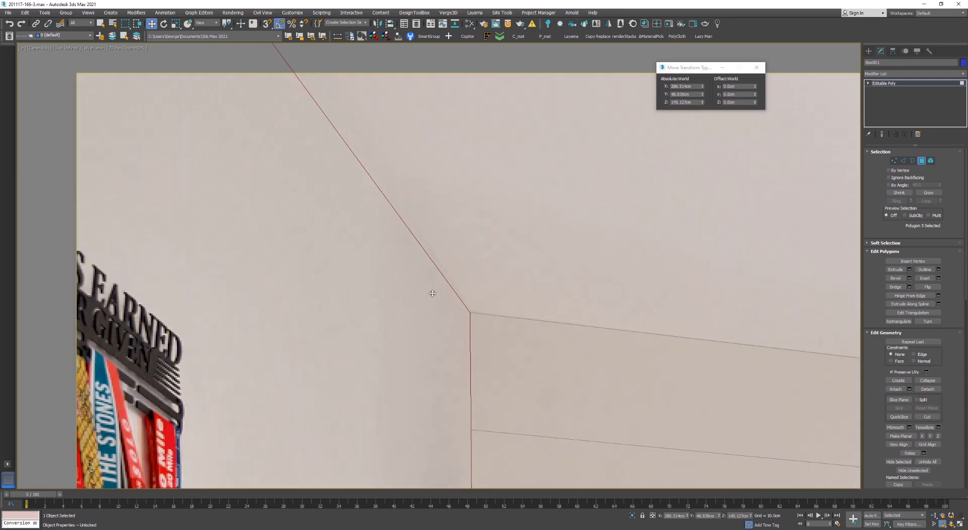
Move the left wall's ceiling edge along X to about 285.9 cm and check the wall down to the skirting
{"action": "key", "text": "2"}
{"action": "scroll", "coordinate": [418, 285], "scroll_direction": "down", "scroll_amount": 4}
{"action": "scroll", "coordinate": [353, 233], "scroll_direction": "up", "scroll_amount": 3}
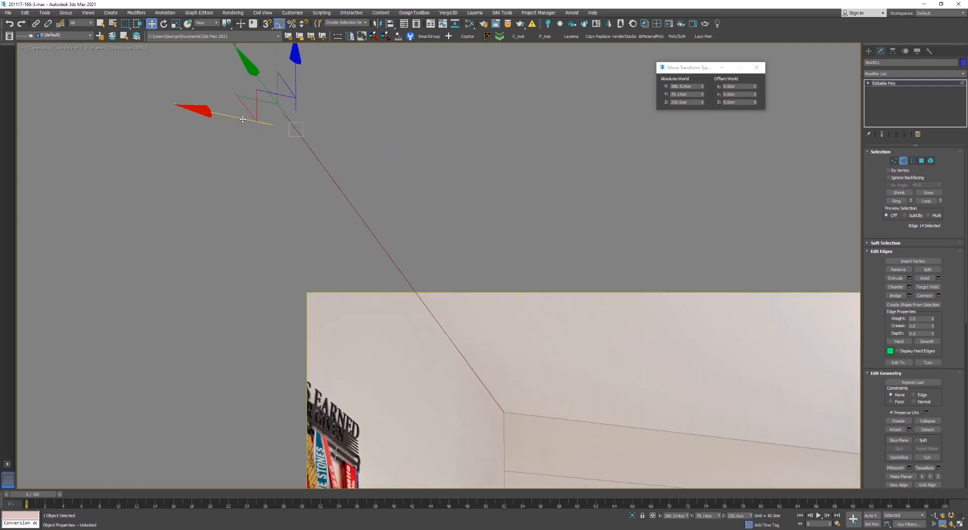
{"action": "left_click_drag", "start_coordinate": [242, 119], "coordinate": [245, 118]}
{"action": "scroll", "coordinate": [482, 197], "scroll_direction": "down", "scroll_amount": 4}
{"action": "scroll", "coordinate": [418, 276], "scroll_direction": "up", "scroll_amount": 3}
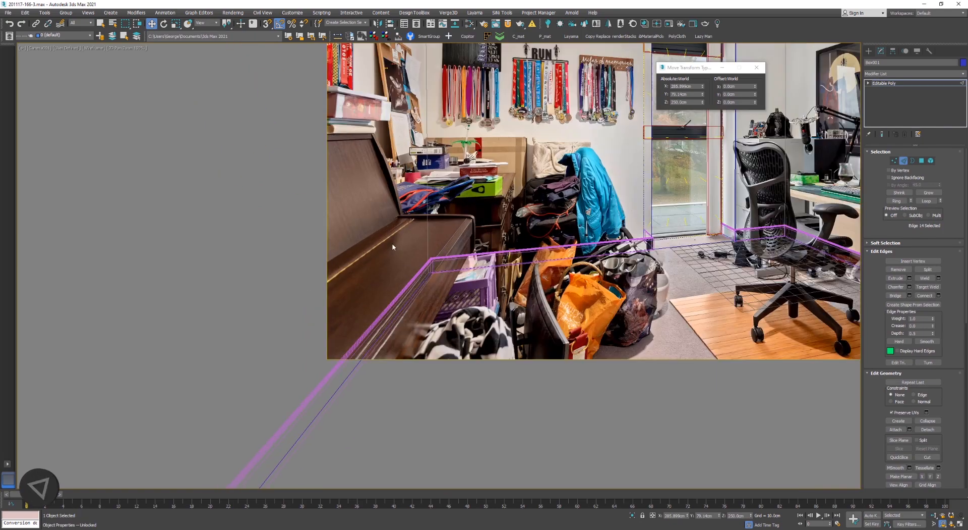
Select the skirting and edit its base spline's left wall segment with the Sweep end result shown
{"action": "scroll", "coordinate": [418, 277], "scroll_direction": "up", "scroll_amount": 2}
{"action": "scroll", "coordinate": [417, 267], "scroll_direction": "down", "scroll_amount": 2}
{"action": "scroll", "coordinate": [415, 249], "scroll_direction": "up", "scroll_amount": 4}
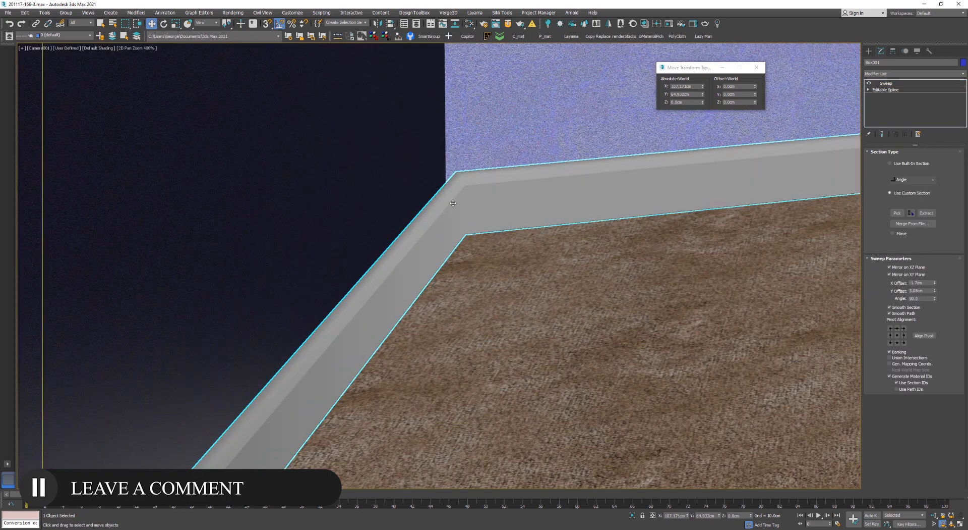
{"action": "left_click", "coordinate": [885, 89]}
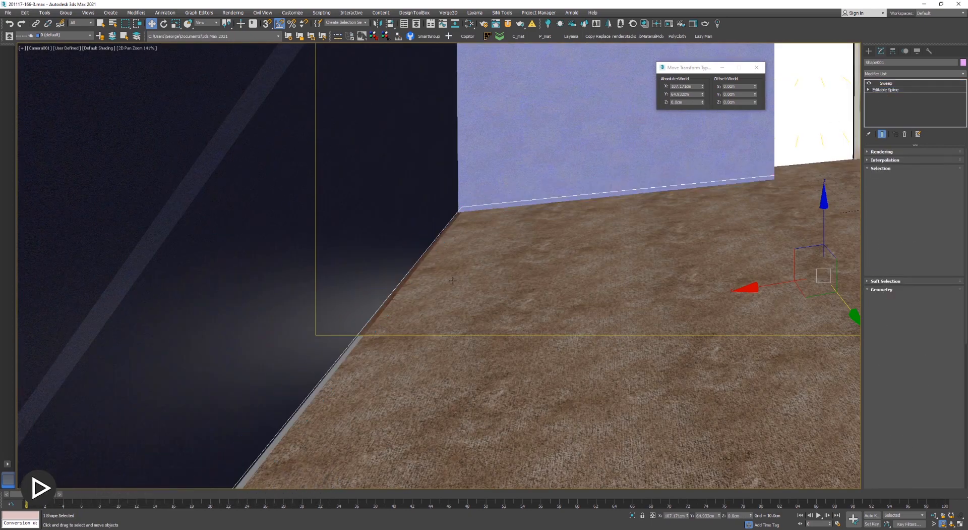
{"action": "left_click", "coordinate": [882, 134]}
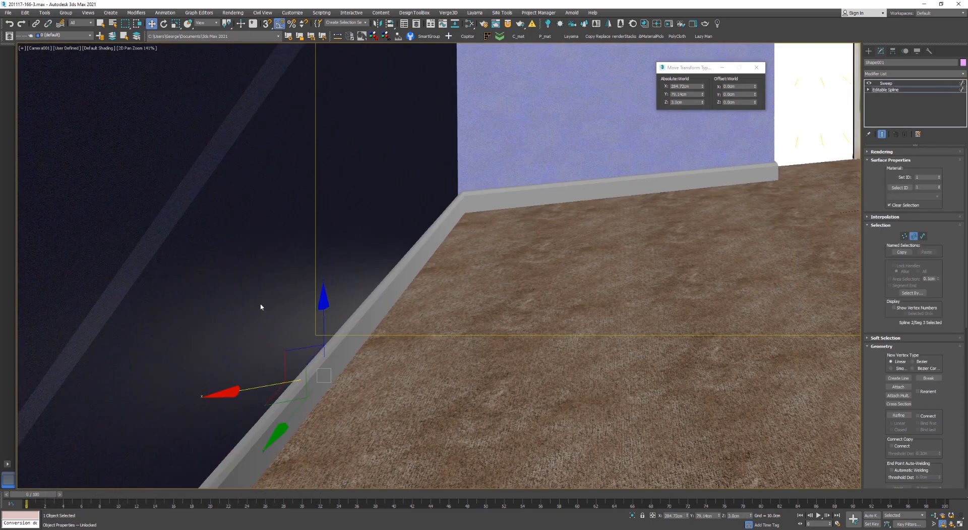
Move the skirting's left wall segment along X onto the wall, leave segment editing, and show edged faces in the camera view
{"action": "scroll", "coordinate": [269, 360], "scroll_direction": "up", "scroll_amount": 1}
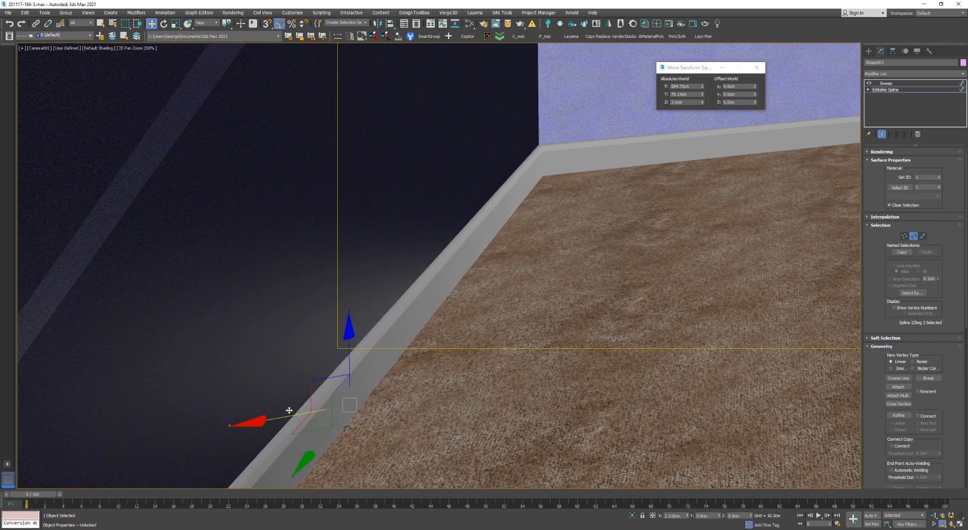
{"action": "key", "text": "F4"}
{"action": "key", "text": "p"}
{"action": "key", "text": "2"}
{"action": "key", "text": "c"}
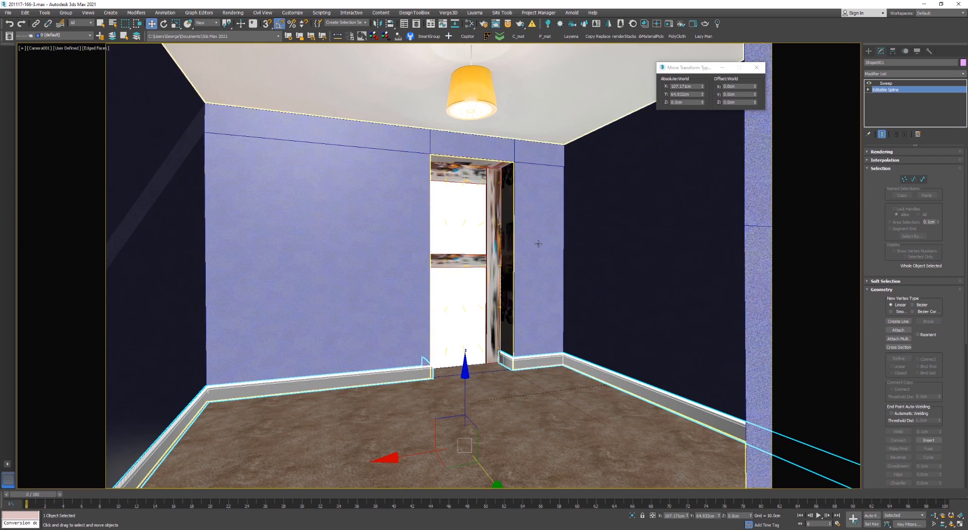
Deselect everything, run an interactive render in the camera viewport to check the walls and skirting, and stop it
{"action": "left_click", "coordinate": [807, 136]}
{"action": "left_click", "coordinate": [666, 24]}
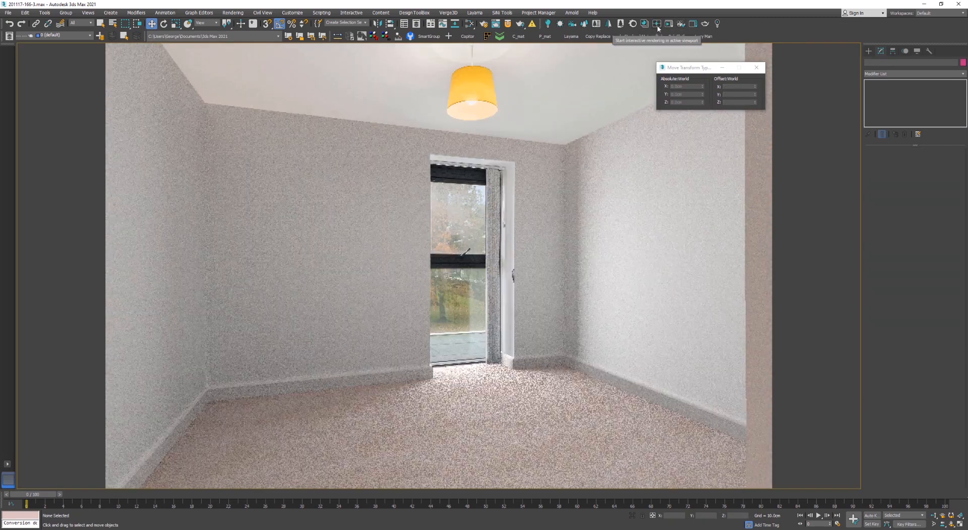
{"action": "right_click", "coordinate": [373, 299]}
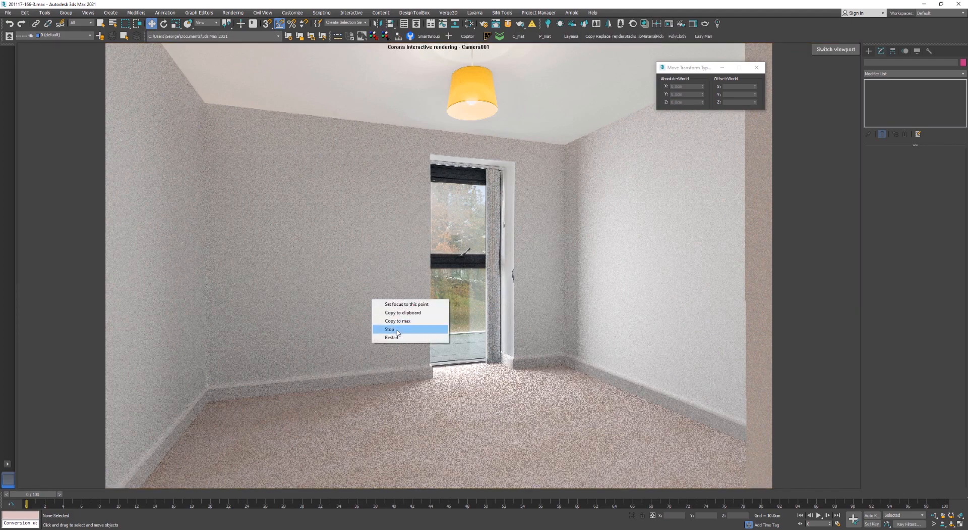
{"action": "left_click", "coordinate": [398, 332]}
Replace the interactive rendering viewport with the normal camera view and maximise it
{"action": "key", "text": "alt+w"}
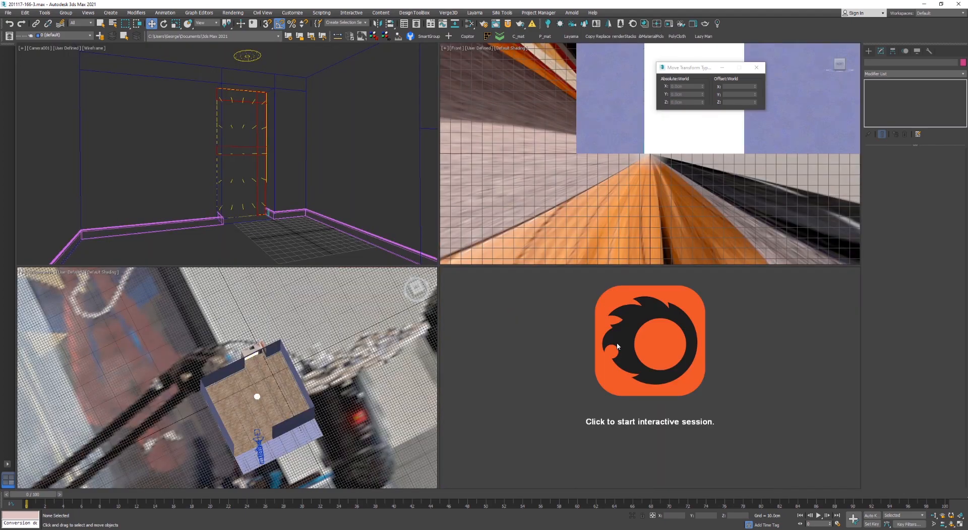
{"action": "right_click", "coordinate": [617, 344]}
{"action": "left_click", "coordinate": [633, 348]}
{"action": "key", "text": "alt+w"}
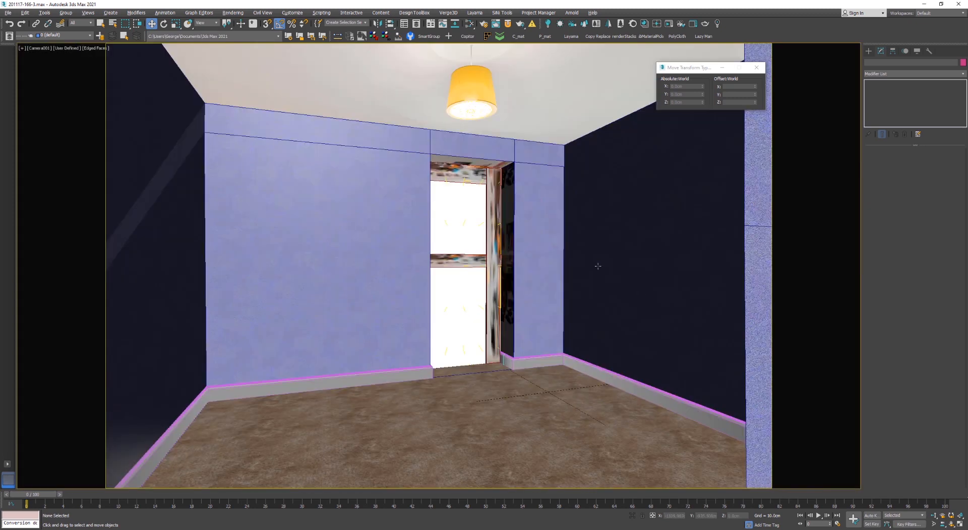
Show the camera view in wireframe over the photo, start a screen annotation, and outline the bed's floor area in red freehand
{"action": "key", "text": "F3"}
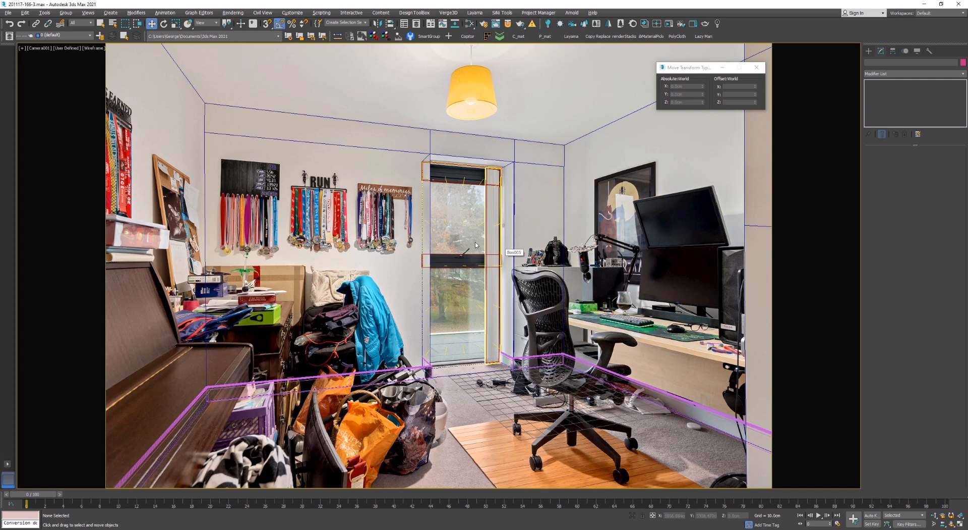
{"action": "key", "text": "ctrl+Print"}
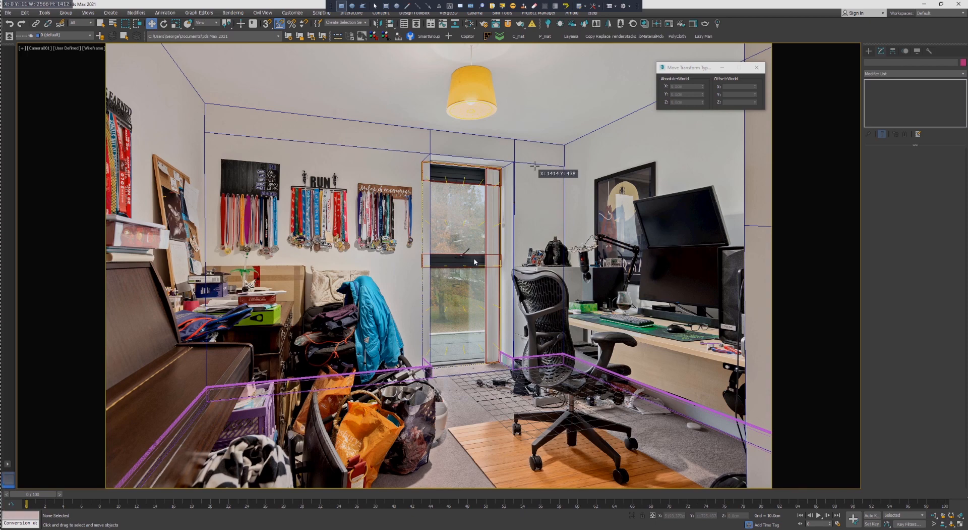
{"action": "left_click", "coordinate": [408, 6]}
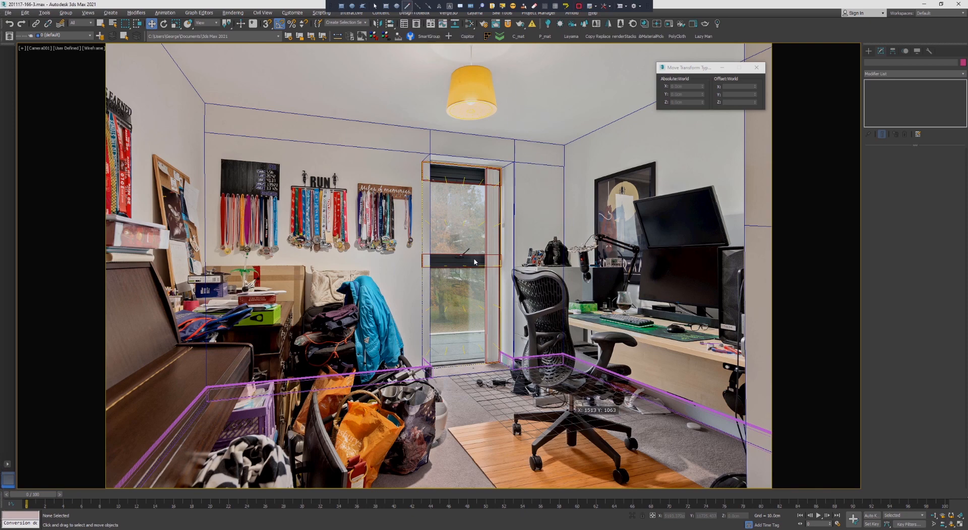
{"action": "mouse_move", "coordinate": [597, 376]}
{"action": "left_mouse_down"}
{"action": "mouse_move", "coordinate": [360, 416]}
{"action": "mouse_move", "coordinate": [378, 477]}
{"action": "mouse_move", "coordinate": [510, 504]}
{"action": "mouse_move", "coordinate": [717, 466]}
{"action": "mouse_move", "coordinate": [605, 374]}
{"action": "left_mouse_up"}
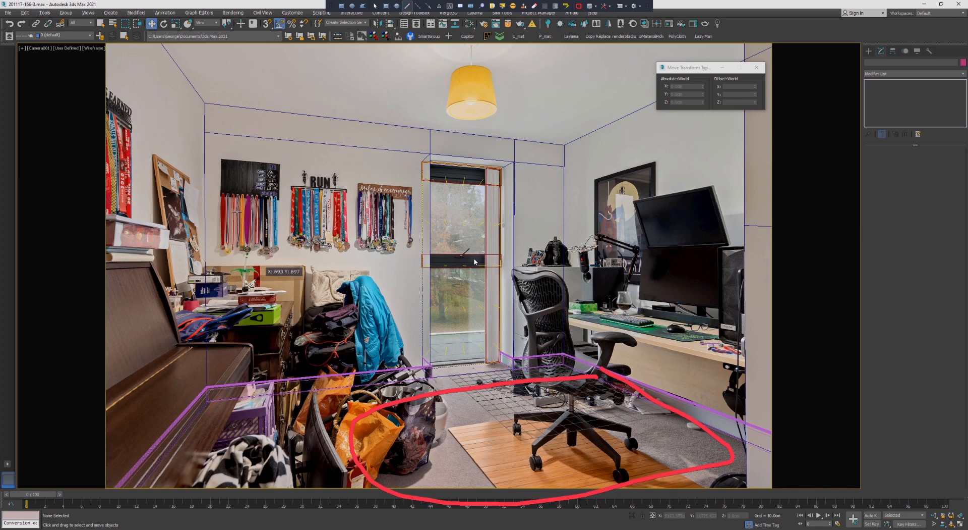
Mark in red freehand a furniture outline by the back wall, a picture frame on each wall, and an arrow to the left wall
{"action": "mouse_move", "coordinate": [237, 384]}
{"action": "left_mouse_down"}
{"action": "mouse_move", "coordinate": [232, 351]}
{"action": "mouse_move", "coordinate": [287, 303]}
{"action": "mouse_move", "coordinate": [388, 307]}
{"action": "mouse_move", "coordinate": [390, 372]}
{"action": "mouse_move", "coordinate": [233, 376]}
{"action": "left_mouse_up"}
{"action": "left_click_drag", "start_coordinate": [279, 172], "coordinate": [259, 272]}
{"action": "mouse_move", "coordinate": [328, 272]}
{"action": "left_mouse_down"}
{"action": "mouse_move", "coordinate": [373, 177]}
{"action": "mouse_move", "coordinate": [248, 172]}
{"action": "left_mouse_up"}
{"action": "mouse_move", "coordinate": [639, 155]}
{"action": "left_mouse_down"}
{"action": "mouse_move", "coordinate": [655, 228]}
{"action": "mouse_move", "coordinate": [737, 177]}
{"action": "mouse_move", "coordinate": [633, 149]}
{"action": "left_mouse_up"}
{"action": "left_click_drag", "start_coordinate": [315, 238], "coordinate": [116, 171]}
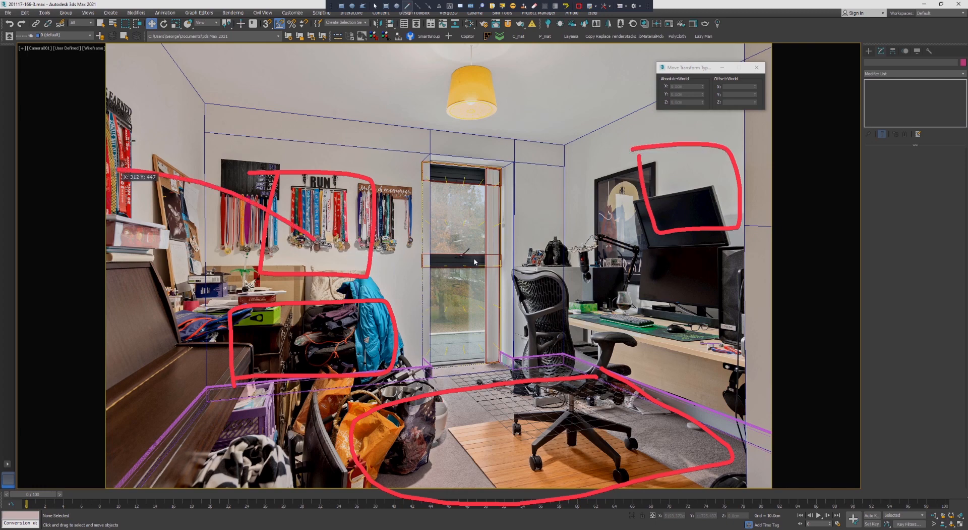
{"action": "left_click_drag", "start_coordinate": [137, 135], "coordinate": [142, 191]}
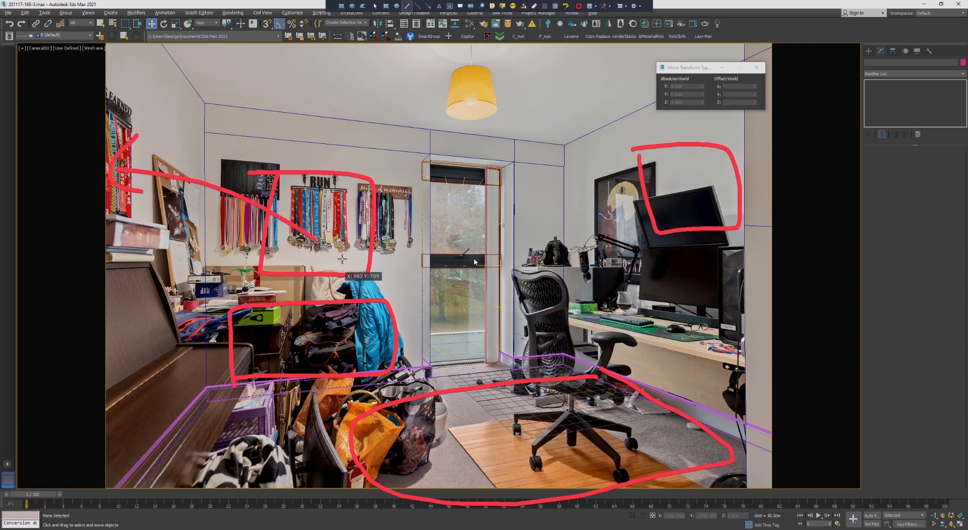
Change the annotation pen to green and sketch a plant and a flat tray on top of the outlined furniture
{"action": "left_click_drag", "start_coordinate": [363, 254], "coordinate": [359, 275]}
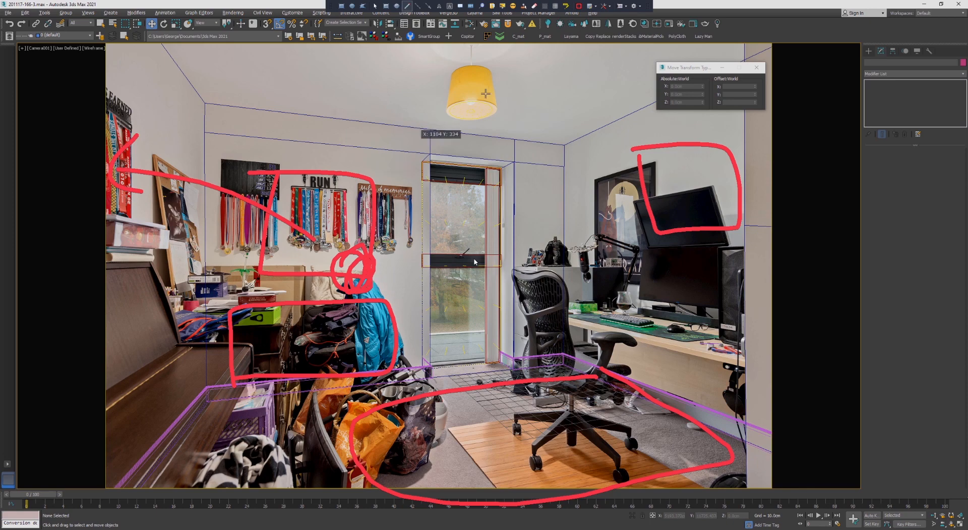
{"action": "left_click", "coordinate": [579, 6]}
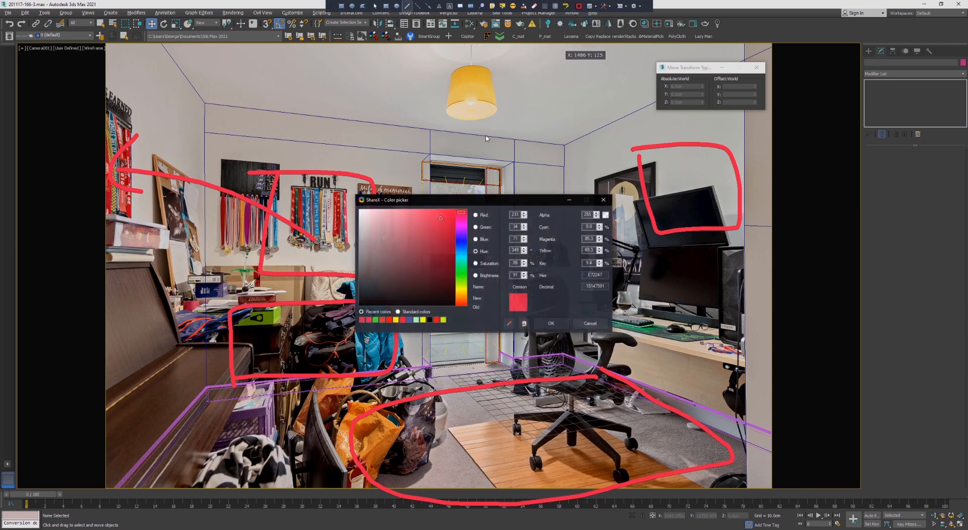
{"action": "left_click", "coordinate": [460, 279]}
{"action": "left_click", "coordinate": [541, 322]}
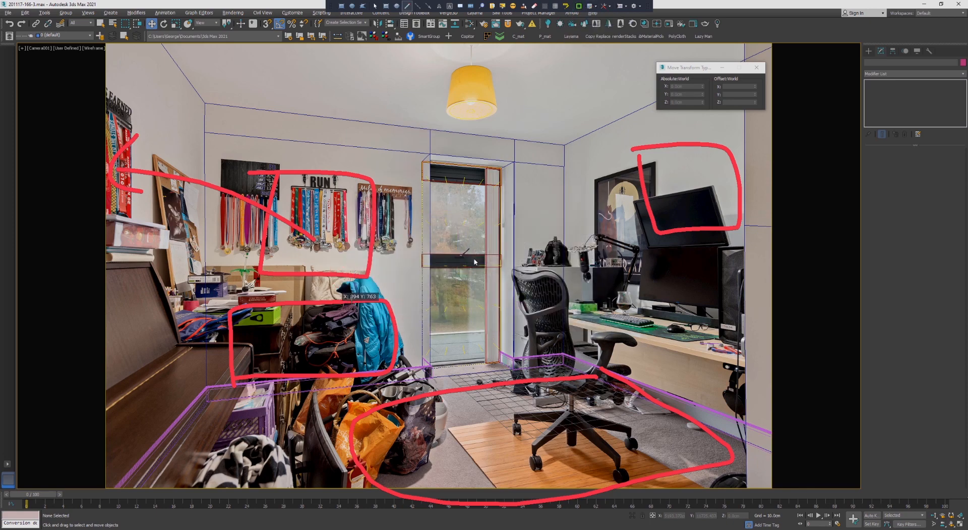
{"action": "mouse_move", "coordinate": [353, 301]}
{"action": "left_mouse_down"}
{"action": "mouse_move", "coordinate": [352, 277]}
{"action": "mouse_move", "coordinate": [332, 266]}
{"action": "mouse_move", "coordinate": [353, 247]}
{"action": "mouse_move", "coordinate": [376, 268]}
{"action": "mouse_move", "coordinate": [347, 298]}
{"action": "left_mouse_up"}
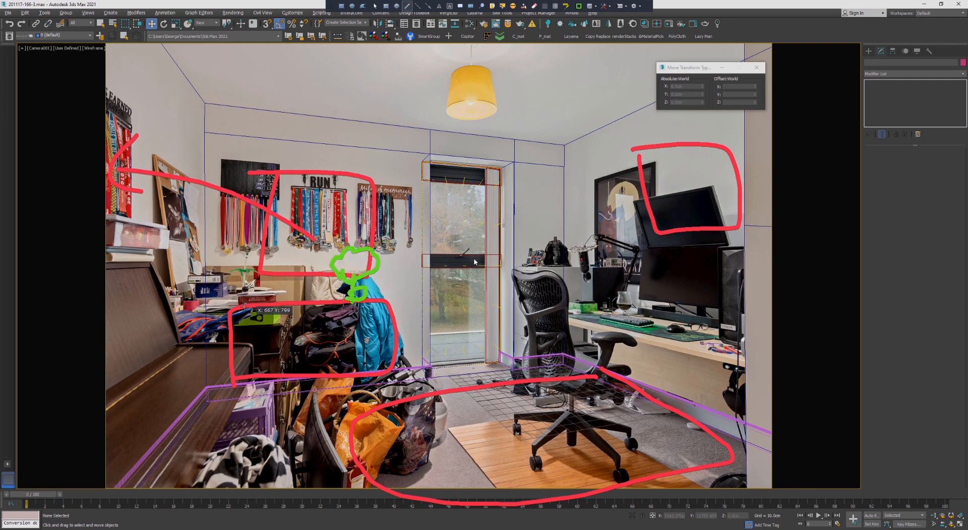
{"action": "mouse_move", "coordinate": [244, 306]}
{"action": "left_mouse_down"}
{"action": "mouse_move", "coordinate": [259, 286]}
{"action": "mouse_move", "coordinate": [251, 301]}
{"action": "left_mouse_up"}
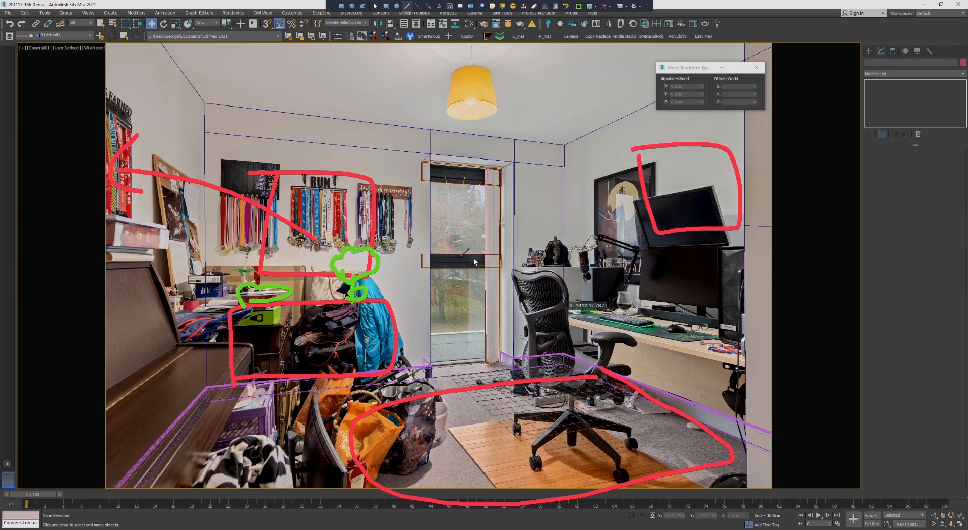
Mark in green a spot at the bed outline's far corner and a bracket shape at its near right corner
{"action": "mouse_move", "coordinate": [595, 371]}
{"action": "left_mouse_down"}
{"action": "mouse_move", "coordinate": [555, 356]}
{"action": "mouse_move", "coordinate": [564, 377]}
{"action": "mouse_move", "coordinate": [582, 375]}
{"action": "left_mouse_up"}
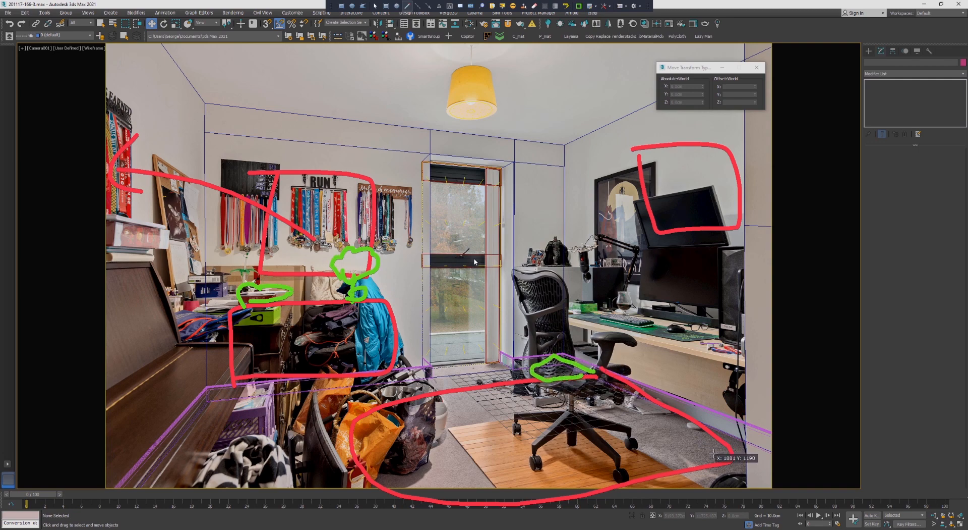
{"action": "mouse_move", "coordinate": [750, 460]}
{"action": "left_mouse_down"}
{"action": "mouse_move", "coordinate": [721, 468]}
{"action": "mouse_move", "coordinate": [755, 450]}
{"action": "left_mouse_up"}
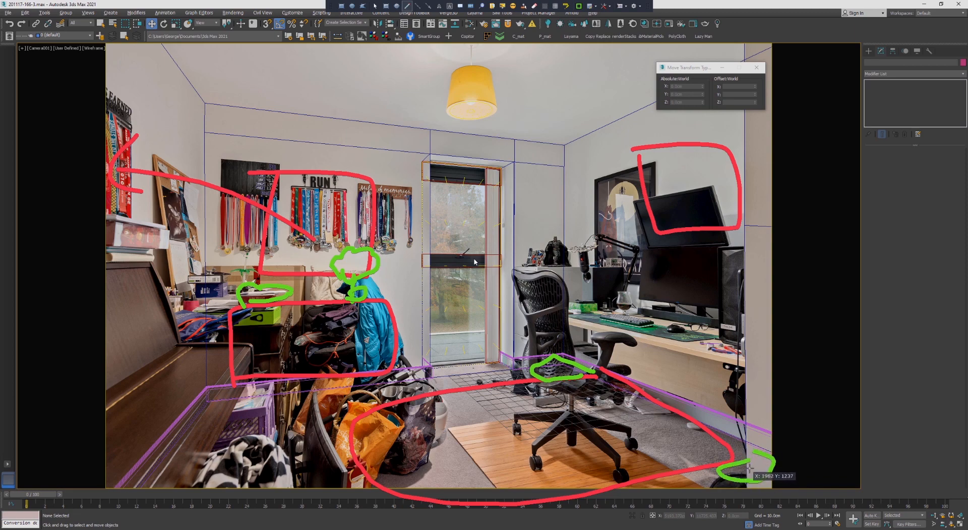
{"action": "key", "text": "ctrl+z"}
{"action": "mouse_move", "coordinate": [749, 466]}
{"action": "left_mouse_down"}
{"action": "mouse_move", "coordinate": [735, 466]}
{"action": "mouse_move", "coordinate": [751, 473]}
{"action": "mouse_move", "coordinate": [740, 454]}
{"action": "mouse_move", "coordinate": [769, 426]}
{"action": "left_mouse_up"}
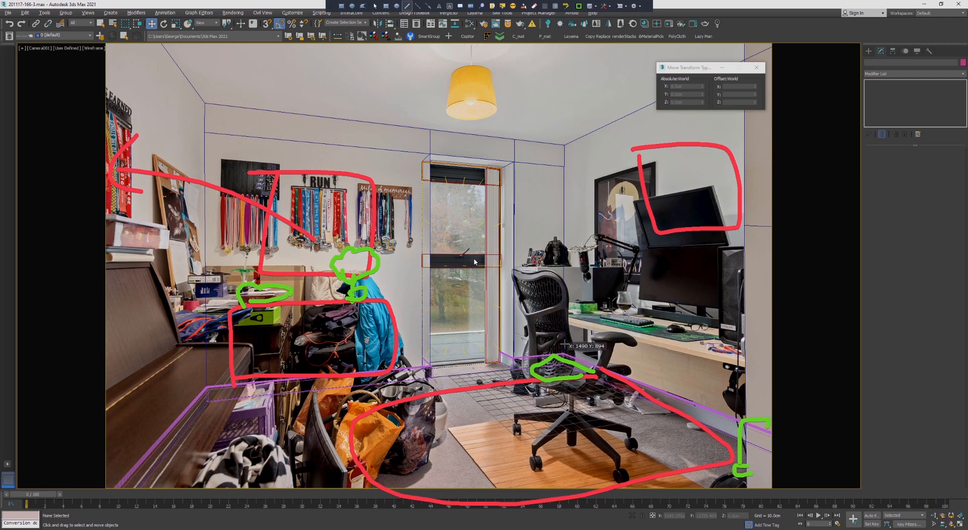
Sketch a green lamp above the far corner mark with an arrow to the ceiling lamp, and close the annotation
{"action": "left_click_drag", "start_coordinate": [561, 317], "coordinate": [561, 368]}
{"action": "left_click_drag", "start_coordinate": [538, 302], "coordinate": [557, 322]}
{"action": "left_click_drag", "start_coordinate": [555, 315], "coordinate": [555, 329]}
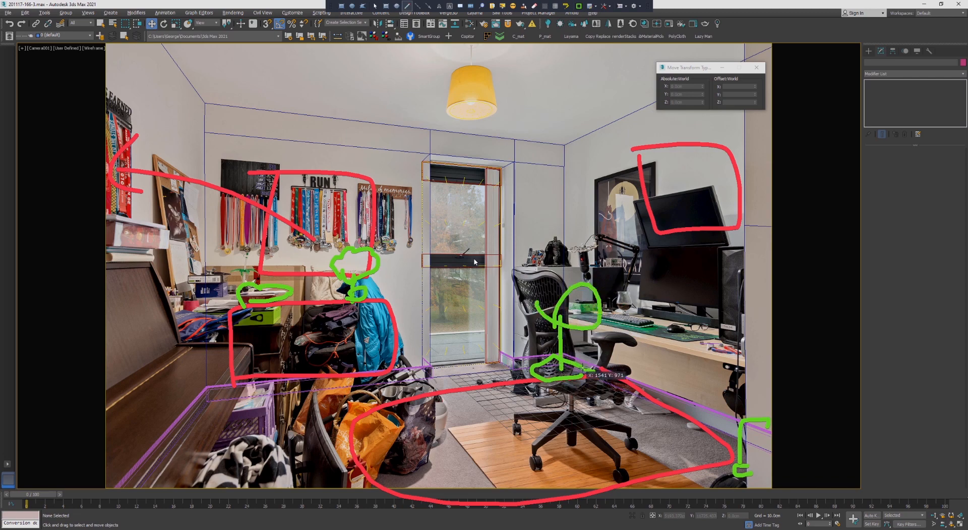
{"action": "mouse_move", "coordinate": [564, 280]}
{"action": "left_mouse_down"}
{"action": "mouse_move", "coordinate": [478, 125]}
{"action": "mouse_move", "coordinate": [495, 162]}
{"action": "left_mouse_up"}
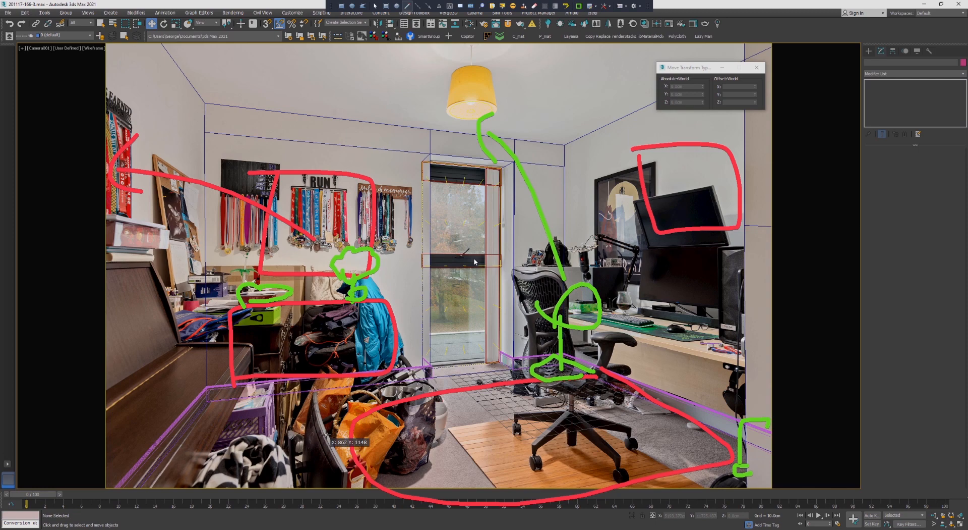
{"action": "key", "text": "Escape"}
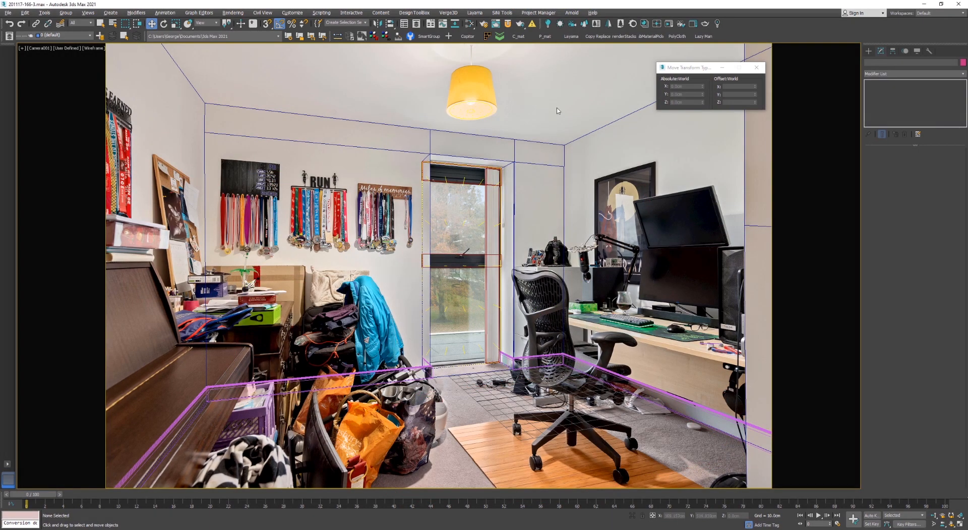
Run a Corona interactive render of the furnished room in the shaded camera view, shrink its window beside the viewport, and stop it
{"action": "key", "text": "F3"}
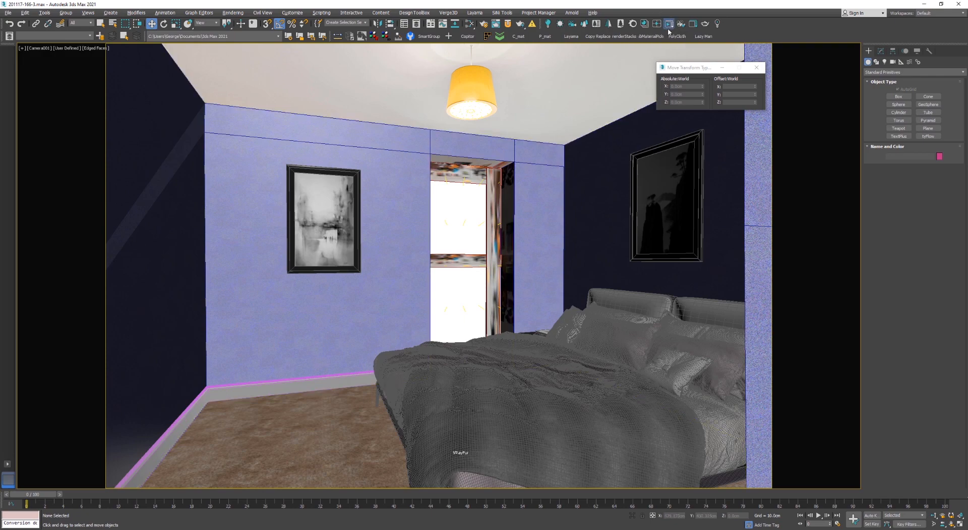
{"action": "left_click", "coordinate": [669, 29]}
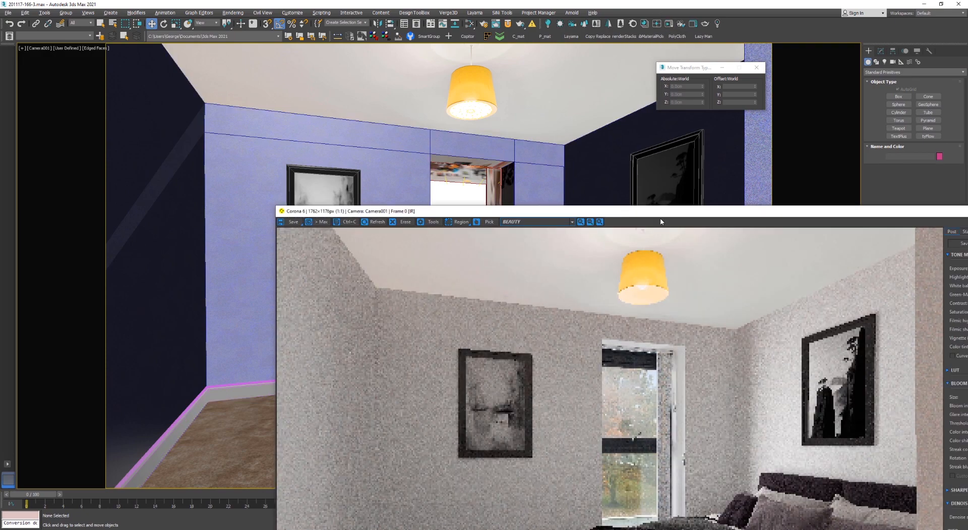
{"action": "left_click_drag", "start_coordinate": [672, 213], "coordinate": [512, 46]}
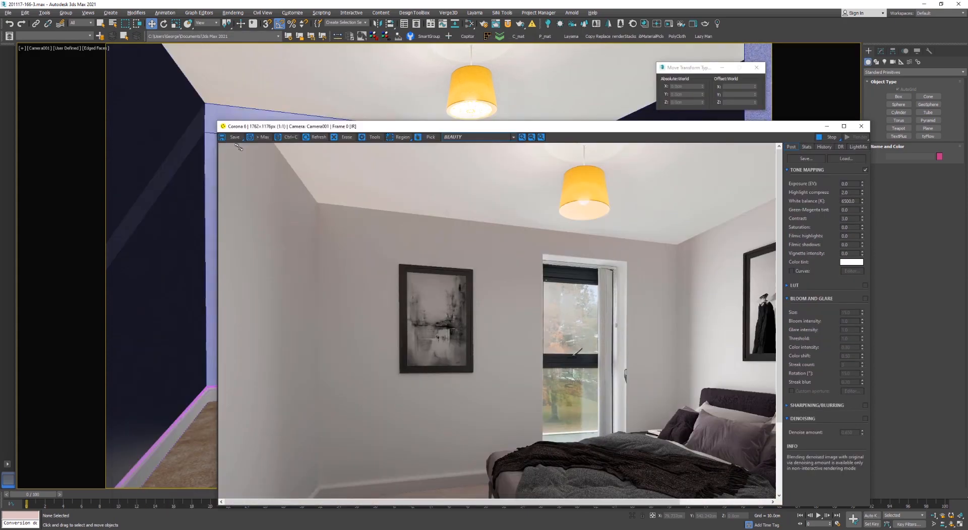
{"action": "left_click_drag", "start_coordinate": [518, 132], "coordinate": [348, 34]}
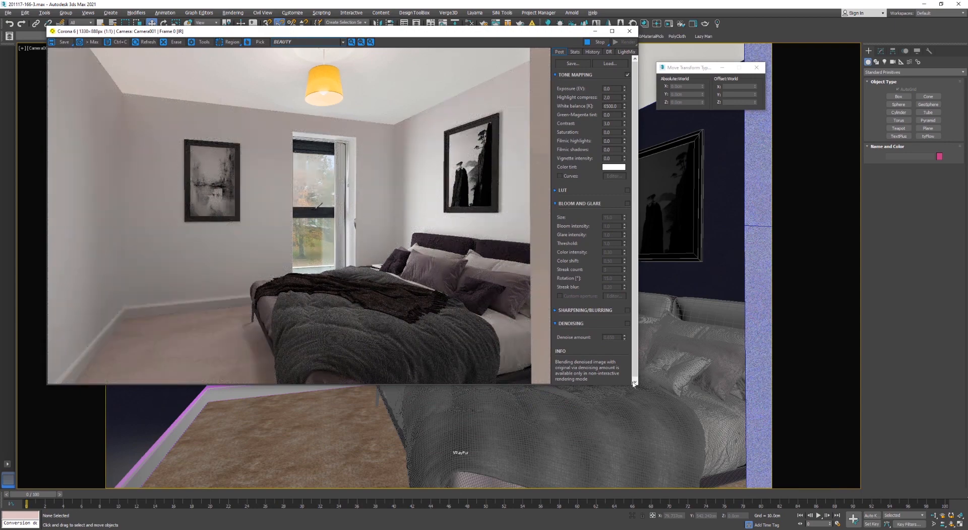
{"action": "left_click_drag", "start_coordinate": [607, 377], "coordinate": [495, 289]}
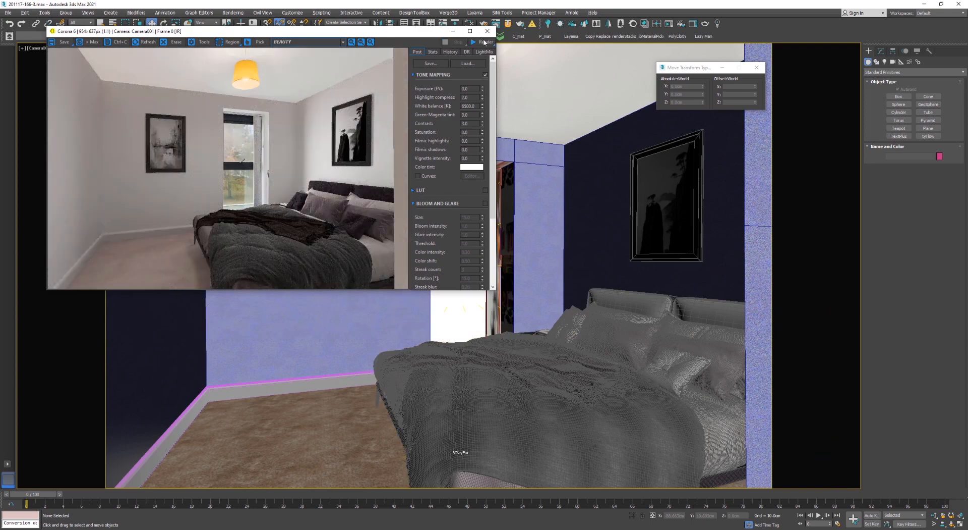
Move the framed picture on the right wall along Y above the headboard, deselect everything, and show the camera view without edged faces
{"action": "left_click", "coordinate": [647, 158]}
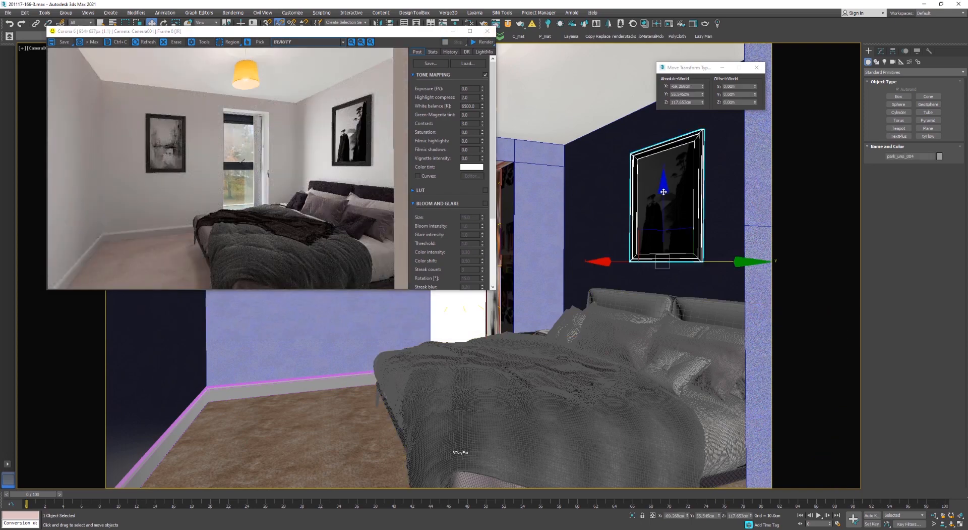
{"action": "left_click_drag", "start_coordinate": [717, 262], "coordinate": [731, 262]}
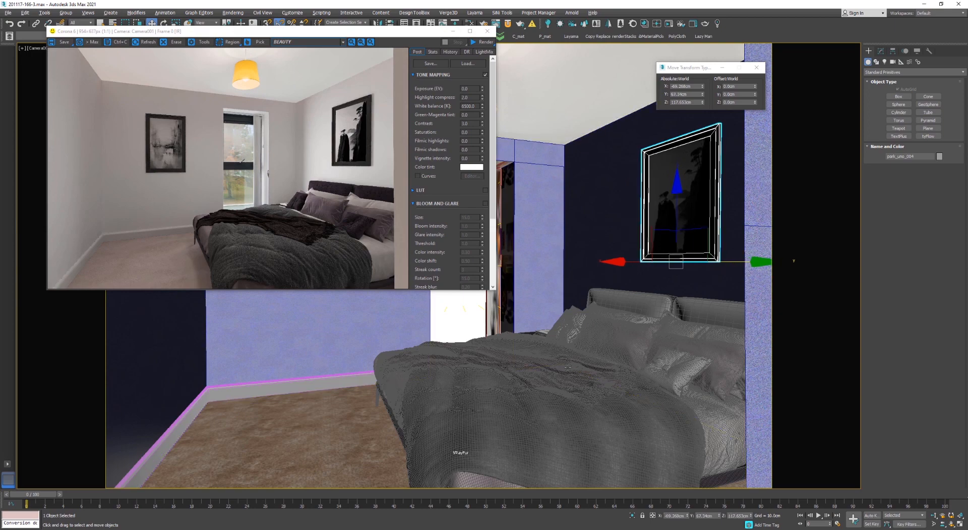
{"action": "left_click", "coordinate": [560, 372]}
{"action": "key", "text": "F3"}
{"action": "key", "text": "F3"}
{"action": "key", "text": "F3"}
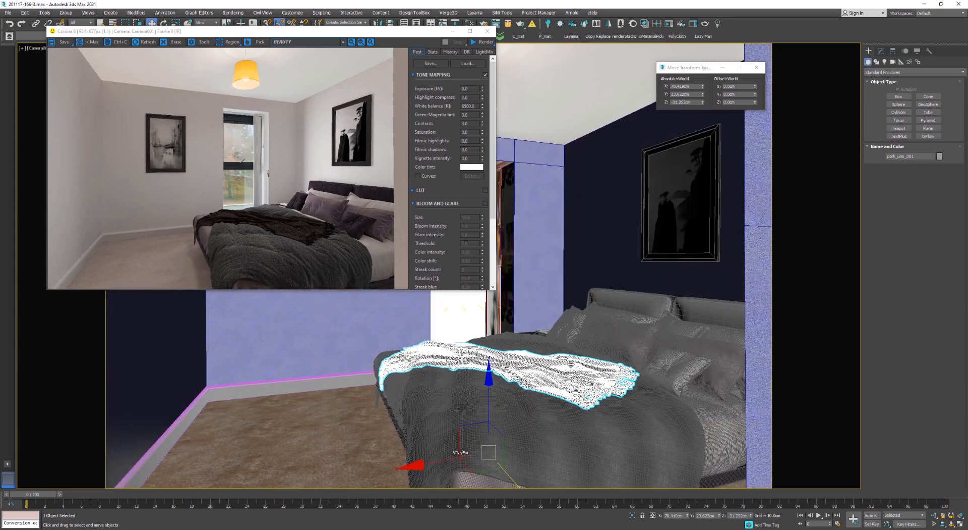
{"action": "left_click", "coordinate": [610, 192]}
{"action": "key", "text": "F3"}
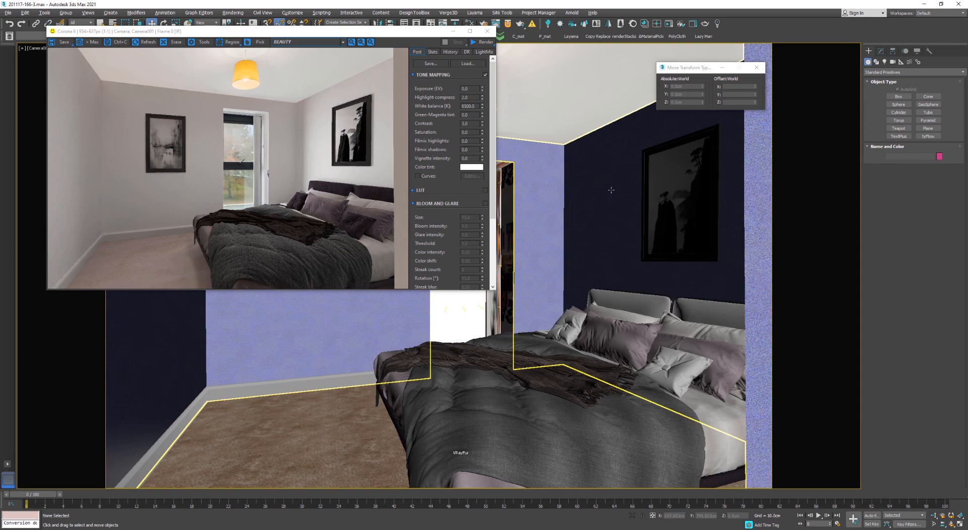
Open the Slate Material Editor and sample the bed's Multi/Sub-Object material into the node view
{"action": "key", "text": "m"}
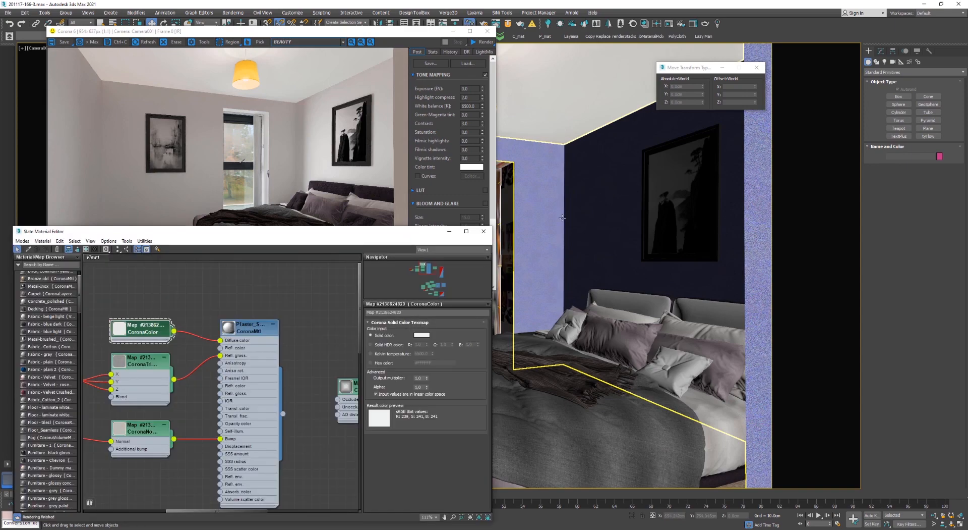
{"action": "left_click_drag", "start_coordinate": [303, 236], "coordinate": [340, 215]}
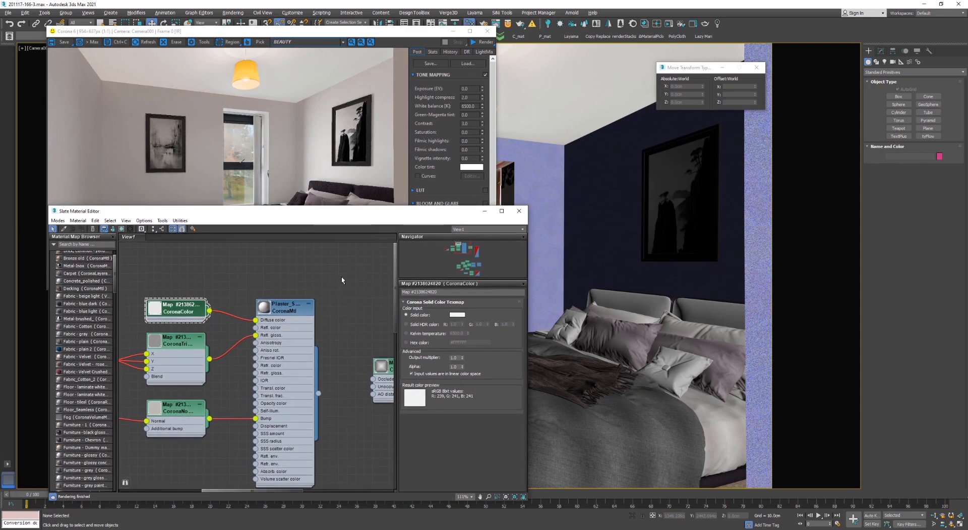
{"action": "middle_click_drag", "start_coordinate": [294, 270], "coordinate": [256, 301]}
{"action": "left_click", "coordinate": [63, 228]}
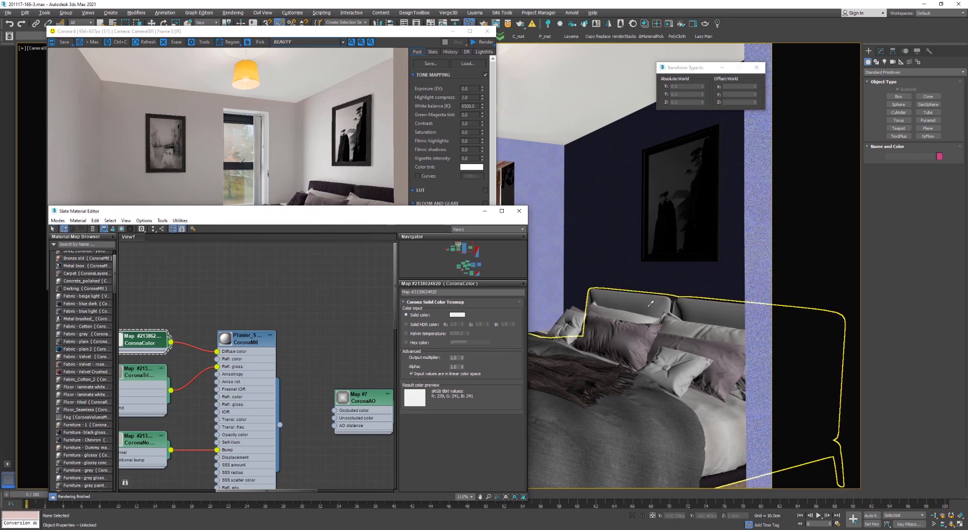
{"action": "left_click", "coordinate": [546, 313]}
{"action": "scroll", "coordinate": [265, 352], "scroll_direction": "down", "scroll_amount": 8}
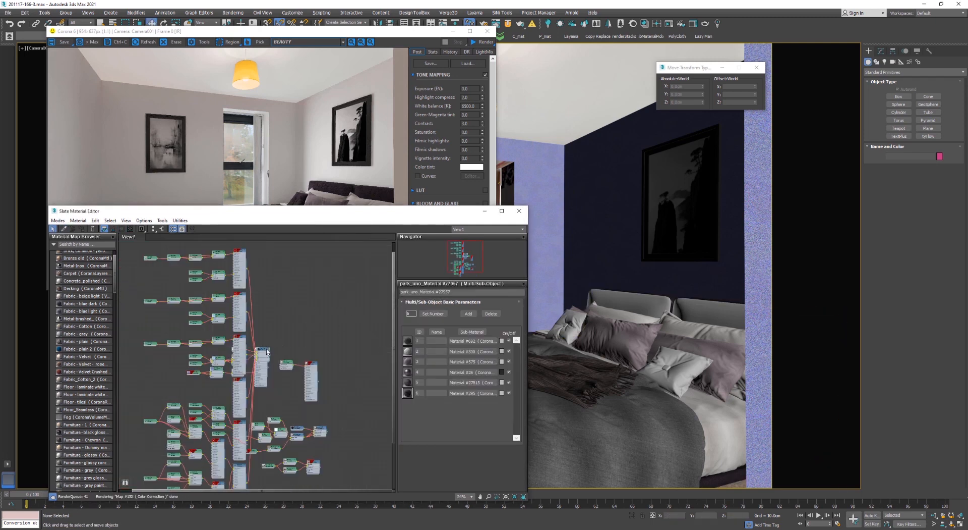
Move the bed's Multi/Sub-Object node clear of its sub-materials and box-select in the node view
{"action": "left_click_drag", "start_coordinate": [263, 351], "coordinate": [366, 304]}
{"action": "middle_click_drag", "start_coordinate": [367, 304], "coordinate": [168, 349]}
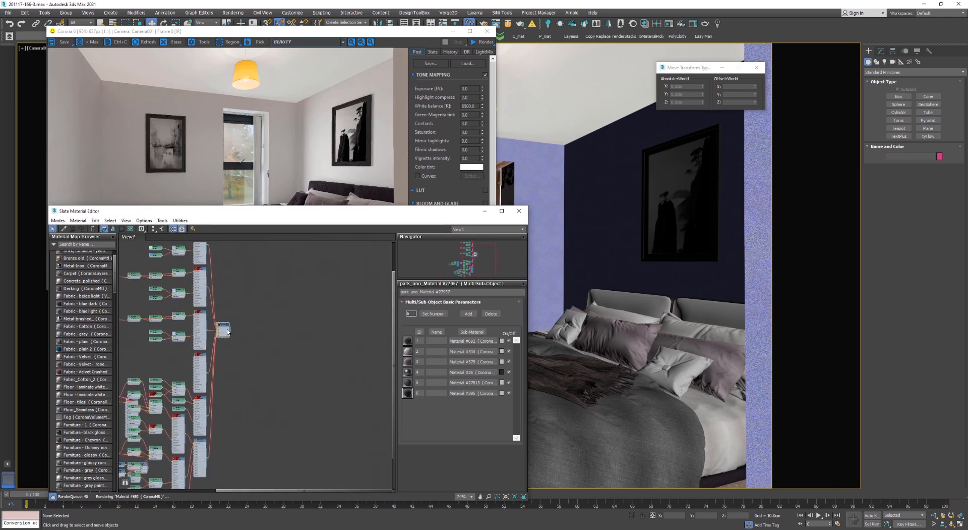
{"action": "left_click_drag", "start_coordinate": [228, 331], "coordinate": [373, 289]}
{"action": "scroll", "coordinate": [355, 319], "scroll_direction": "down", "scroll_amount": 5}
{"action": "middle_click_drag", "start_coordinate": [354, 319], "coordinate": [306, 329]}
{"action": "left_click_drag", "start_coordinate": [338, 378], "coordinate": [280, 293]}
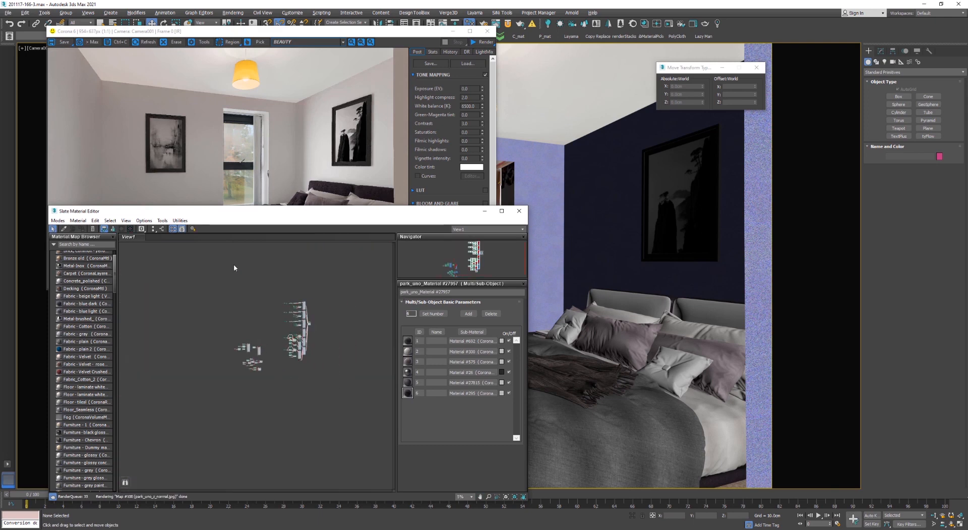
Hide the unused node slots and lay out the children of the bed's Multi/Sub-Object material
{"action": "left_click", "coordinate": [114, 231]}
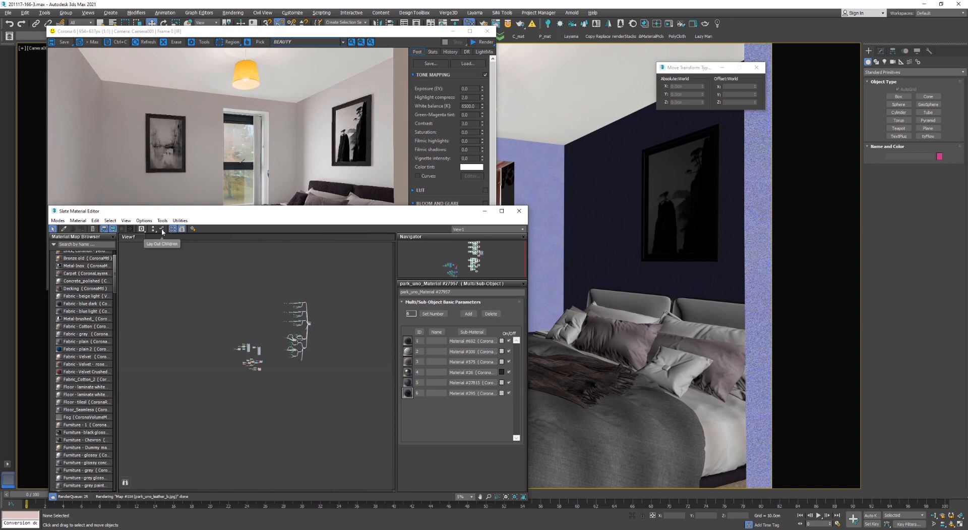
{"action": "left_click", "coordinate": [162, 231]}
{"action": "scroll", "coordinate": [307, 304], "scroll_direction": "up", "scroll_amount": 5}
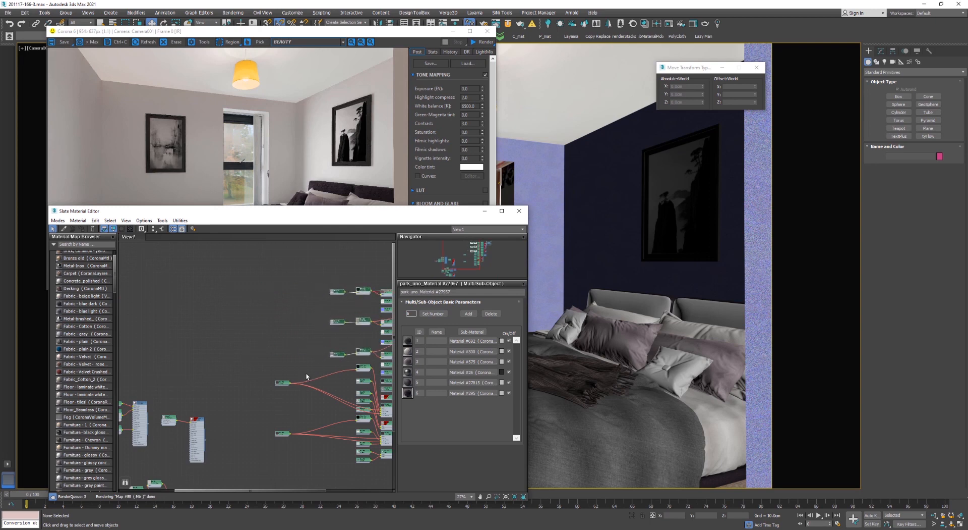
{"action": "left_click_drag", "start_coordinate": [253, 356], "coordinate": [253, 356]}
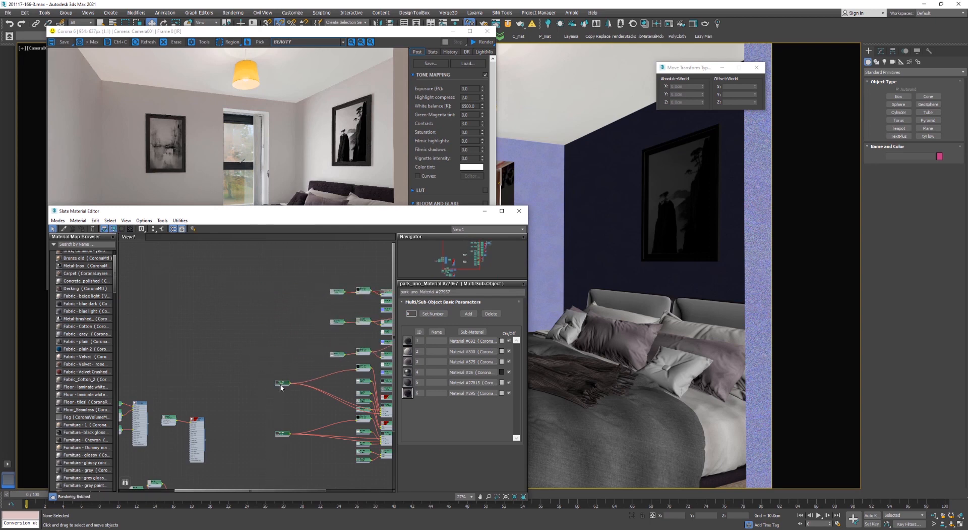
Move the two outlying map nodes closer to the rest of the bed's material tree
{"action": "left_click_drag", "start_coordinate": [283, 383], "coordinate": [335, 382]}
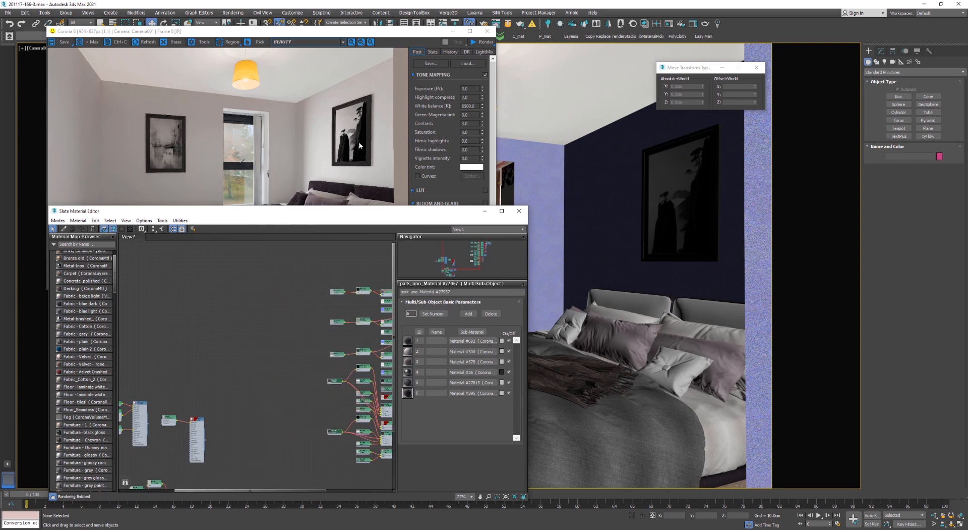
{"action": "middle_click", "coordinate": [570, 96]}
{"action": "key", "text": "m"}
{"action": "key", "text": "m"}
{"action": "middle_click_drag", "start_coordinate": [263, 339], "coordinate": [177, 328]}
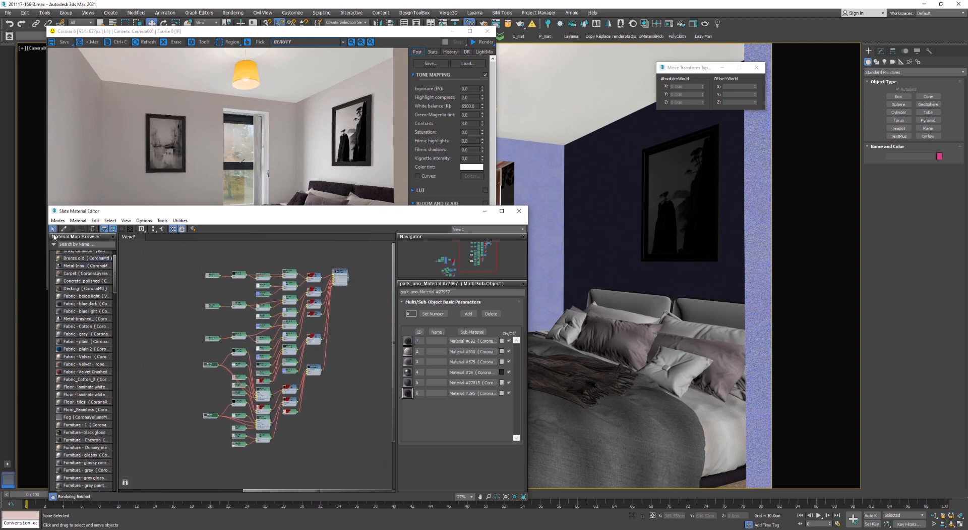
Sample the framed picture's Multi/Sub-Object material from the wall above the headboard and place its nodes clear of the bed's tree
{"action": "left_click", "coordinate": [65, 228]}
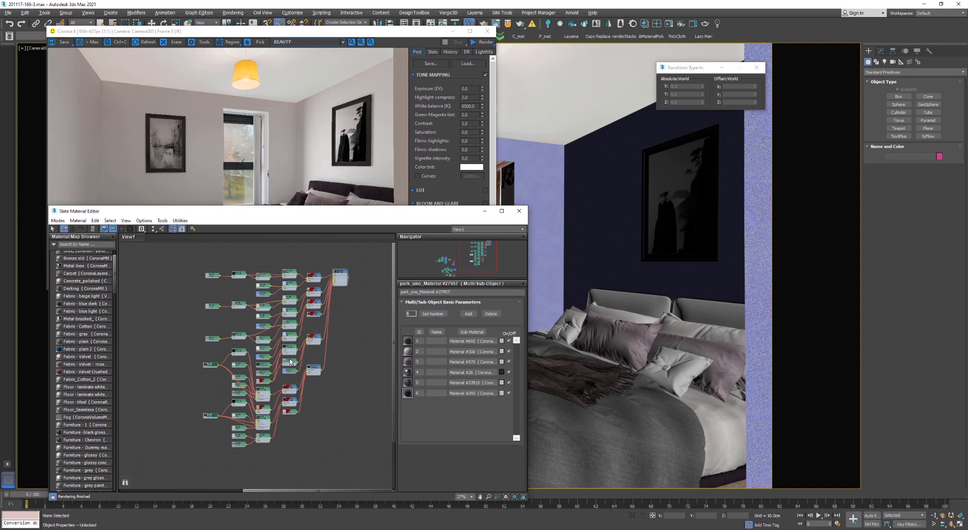
{"action": "left_click", "coordinate": [669, 252]}
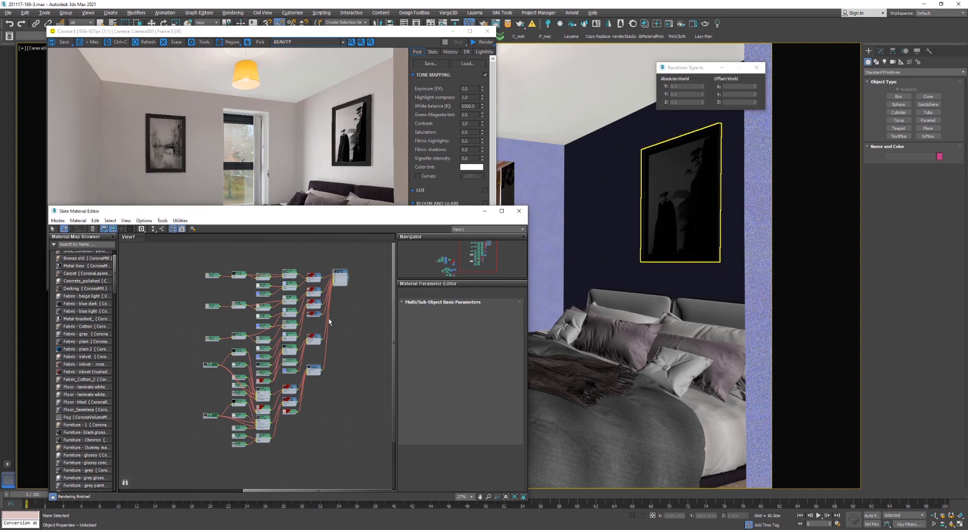
{"action": "left_click_drag", "start_coordinate": [254, 367], "coordinate": [179, 299]}
{"action": "middle_click_drag", "start_coordinate": [213, 304], "coordinate": [341, 367]}
{"action": "scroll", "coordinate": [314, 369], "scroll_direction": "up", "scroll_amount": 3}
{"action": "left_click_drag", "start_coordinate": [315, 404], "coordinate": [183, 267]}
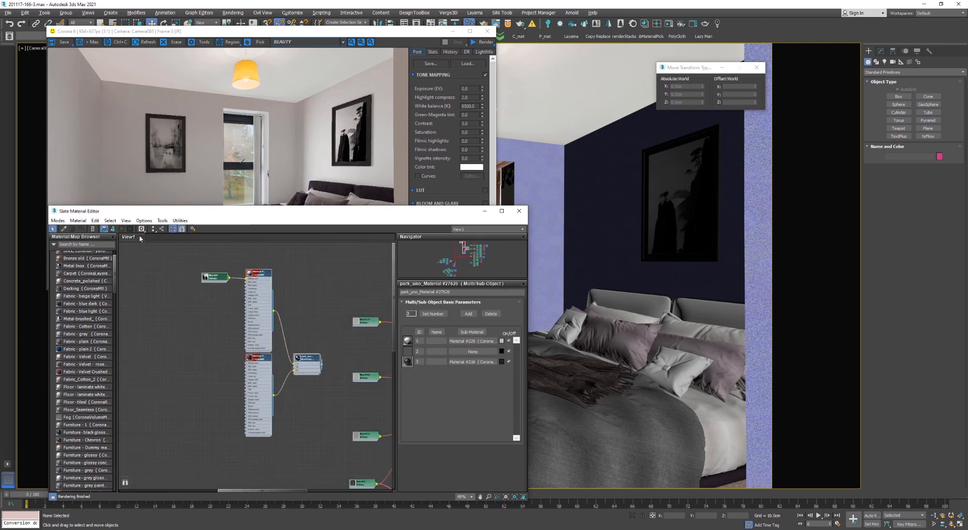
Hide the unused slots on the picture's material nodes and arrange its two CoronaMtl nodes compactly beside the Multi/Sub-Object node
{"action": "left_click", "coordinate": [114, 230]}
{"action": "scroll", "coordinate": [275, 291], "scroll_direction": "up", "scroll_amount": 1}
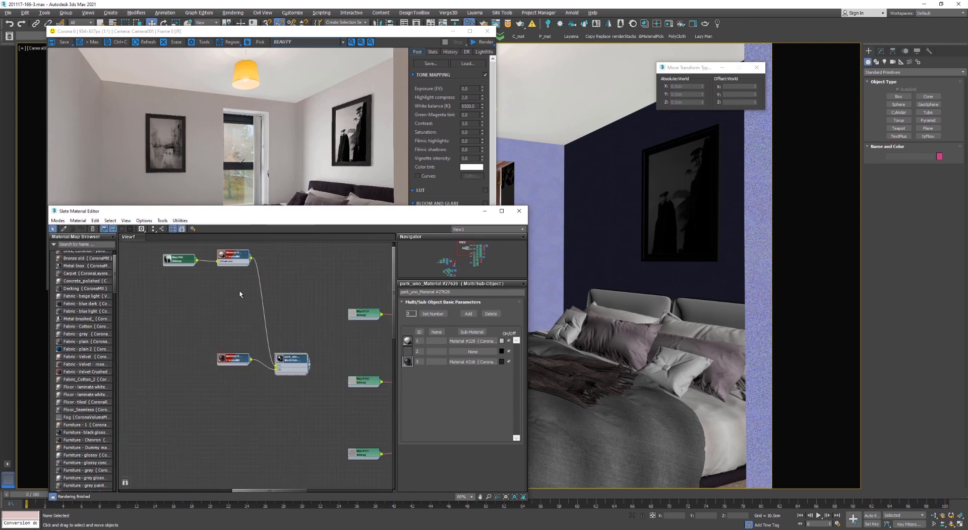
{"action": "left_click_drag", "start_coordinate": [228, 258], "coordinate": [253, 349]}
{"action": "scroll", "coordinate": [246, 359], "scroll_direction": "up", "scroll_amount": 2}
{"action": "left_click", "coordinate": [265, 328]}
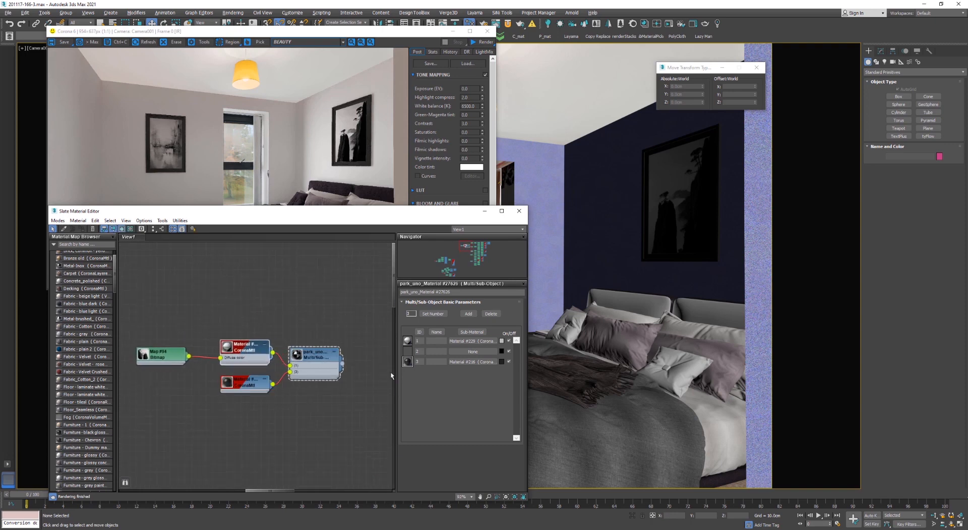
Set the diffuse colour of the frame's sub-material in slot 3 to a light tone picked from the rendered window frame
{"action": "left_click", "coordinate": [472, 361]}
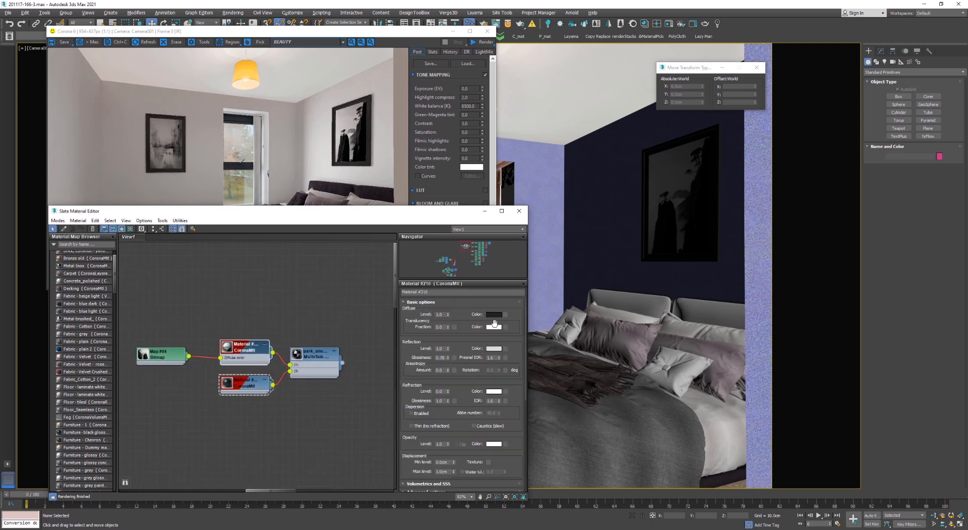
{"action": "left_click", "coordinate": [494, 315]}
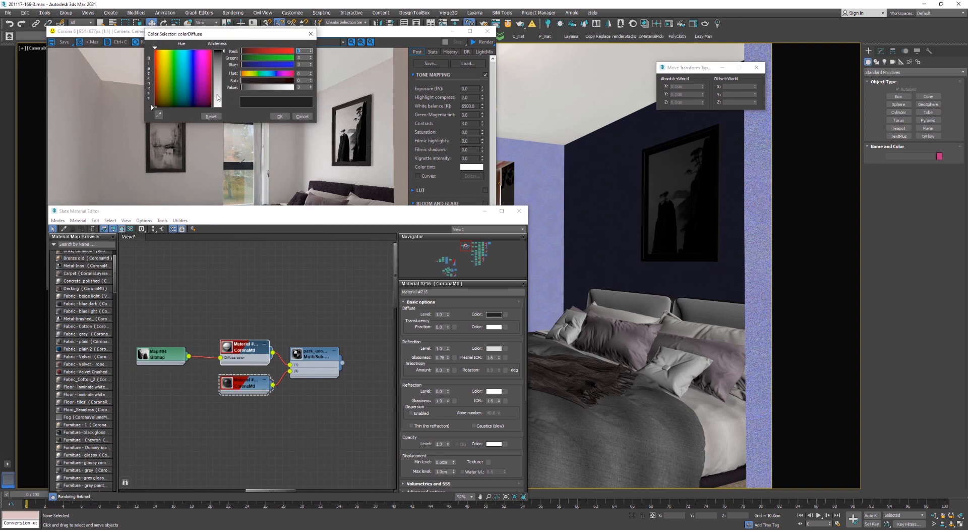
{"action": "left_click", "coordinate": [159, 116]}
{"action": "left_click", "coordinate": [264, 133]}
{"action": "left_click", "coordinate": [280, 117]}
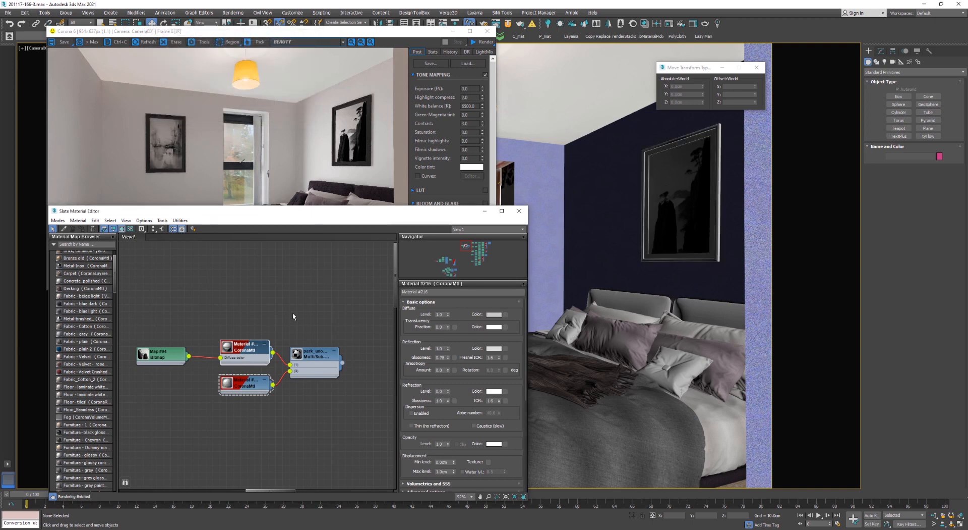
Start an interactive render and set the frame material's diffuse colour Value to 200
{"action": "scroll", "coordinate": [237, 396], "scroll_direction": "up", "scroll_amount": 4}
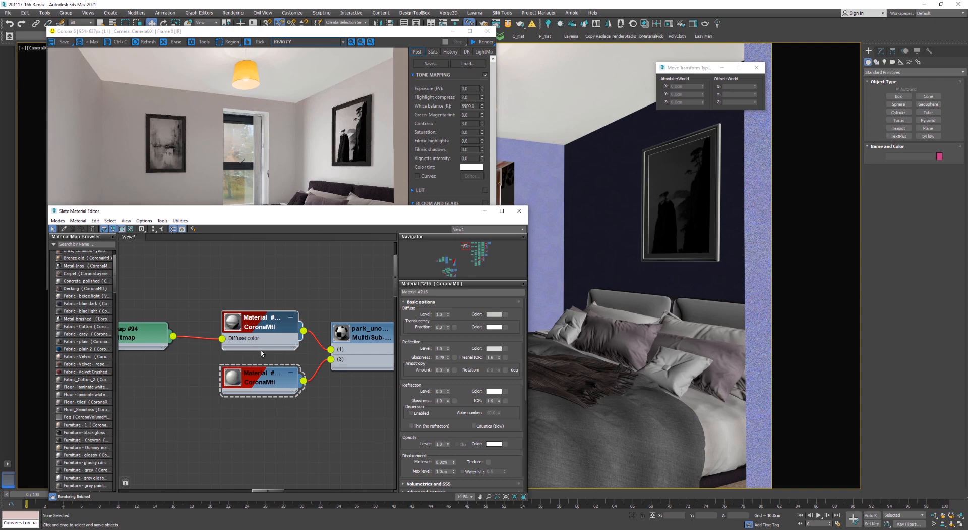
{"action": "left_click", "coordinate": [670, 24]}
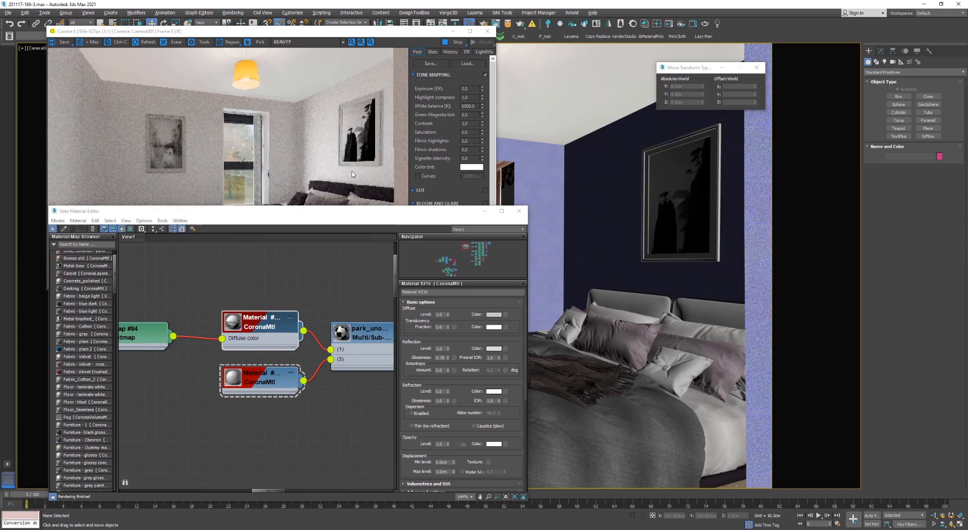
{"action": "left_click", "coordinate": [493, 314]}
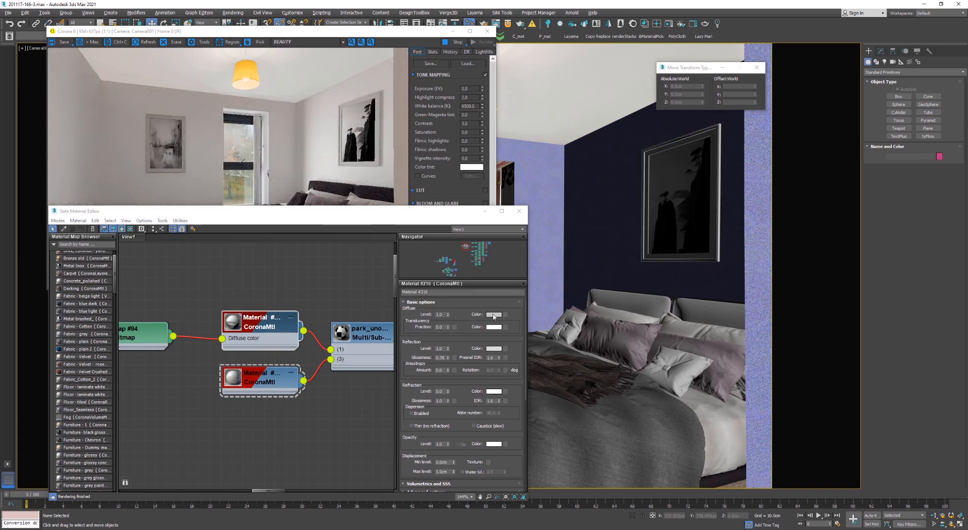
{"action": "left_click", "coordinate": [301, 87]}
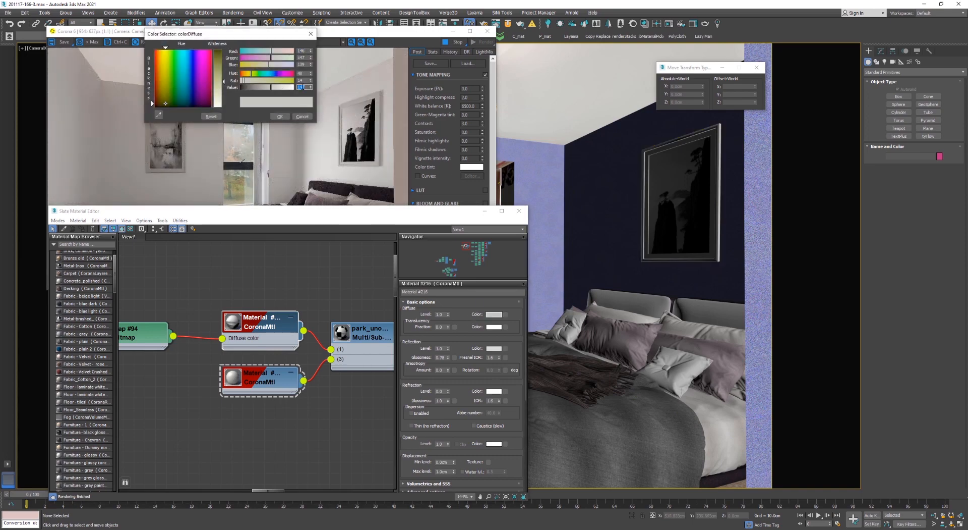
{"action": "type", "text": "200"}
{"action": "key", "text": "Return"}
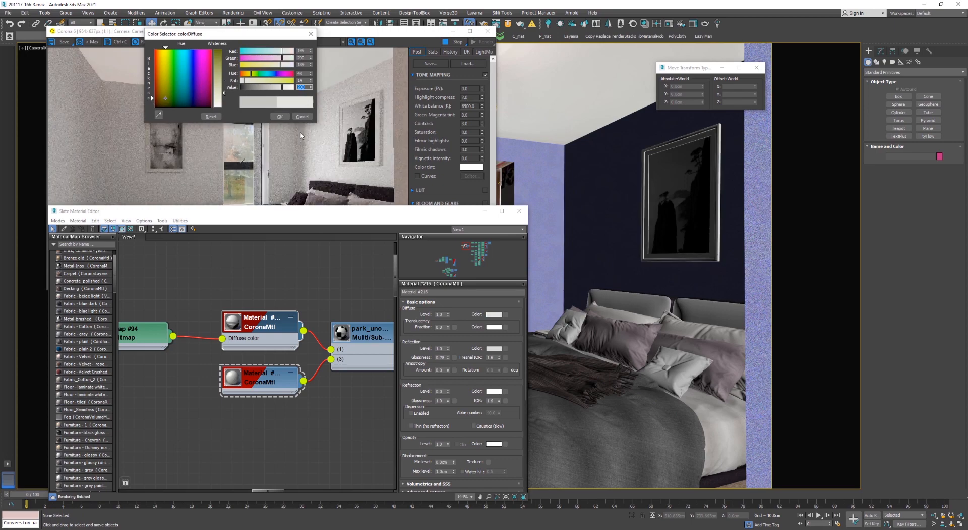
{"action": "left_click", "coordinate": [279, 117]}
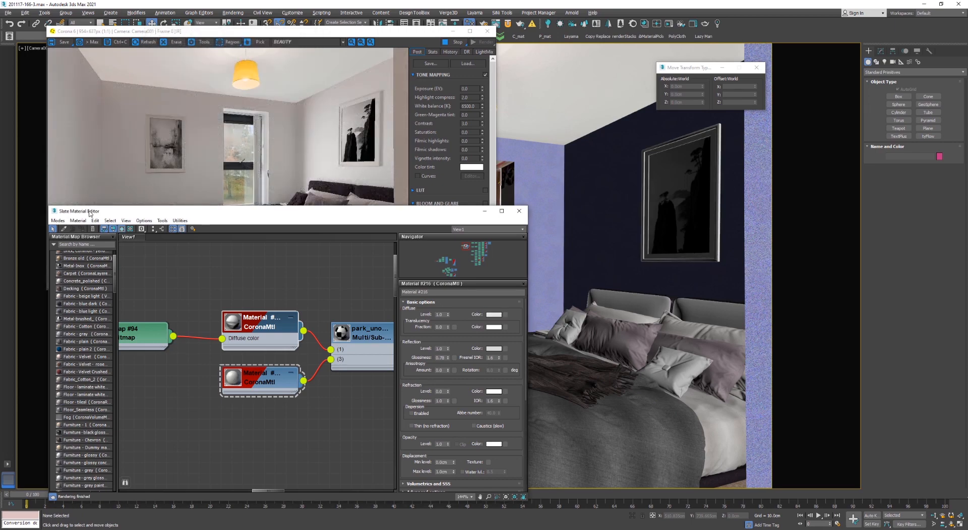
Uncover the render, resample the framed picture's material, and replace its bitmap with 1-2380.jpg from the paintings textures
{"action": "left_click_drag", "start_coordinate": [89, 212], "coordinate": [141, 188]}
{"action": "middle_click_drag", "start_coordinate": [255, 274], "coordinate": [332, 271]}
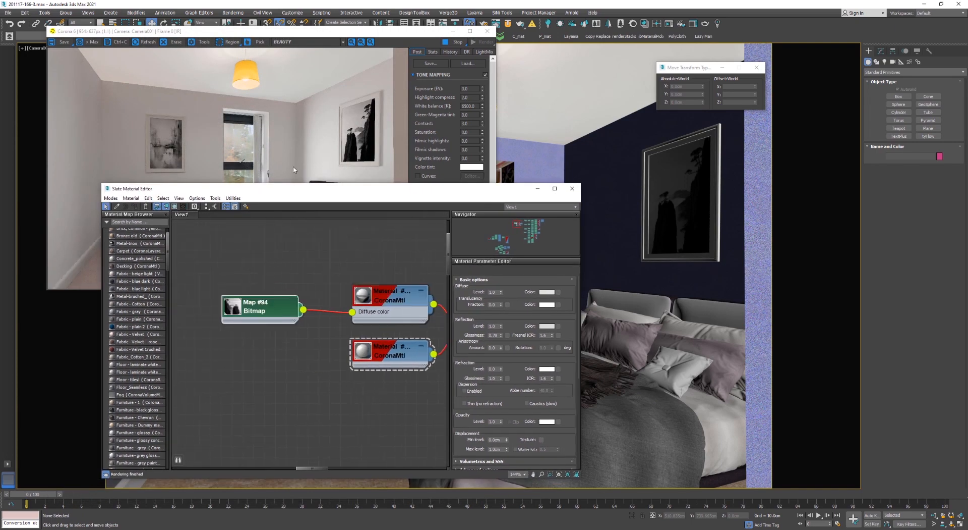
{"action": "left_click_drag", "start_coordinate": [314, 189], "coordinate": [303, 258]}
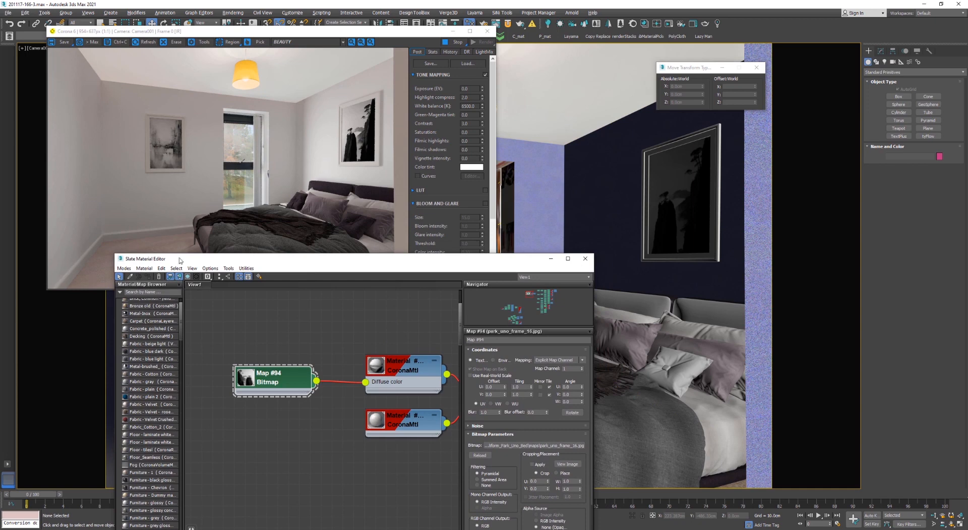
{"action": "left_click", "coordinate": [131, 276]}
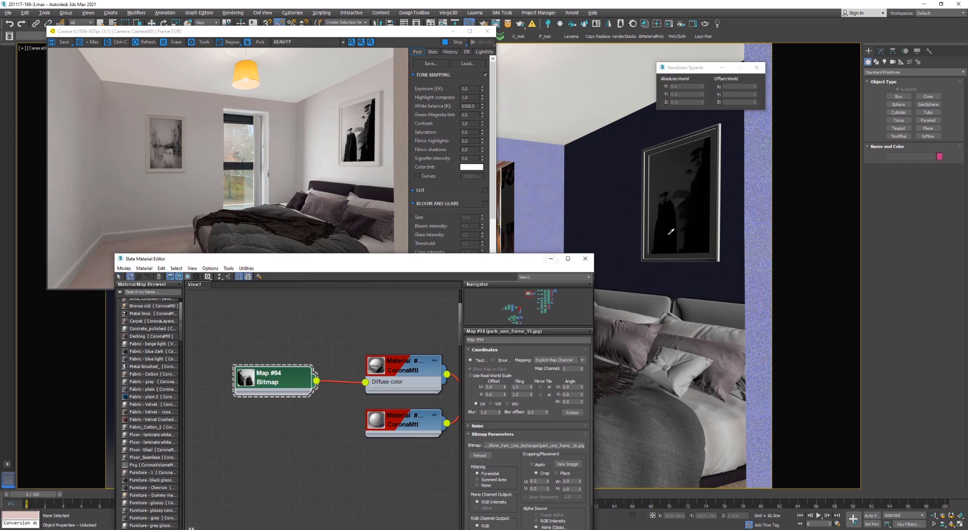
{"action": "left_click", "coordinate": [686, 195]}
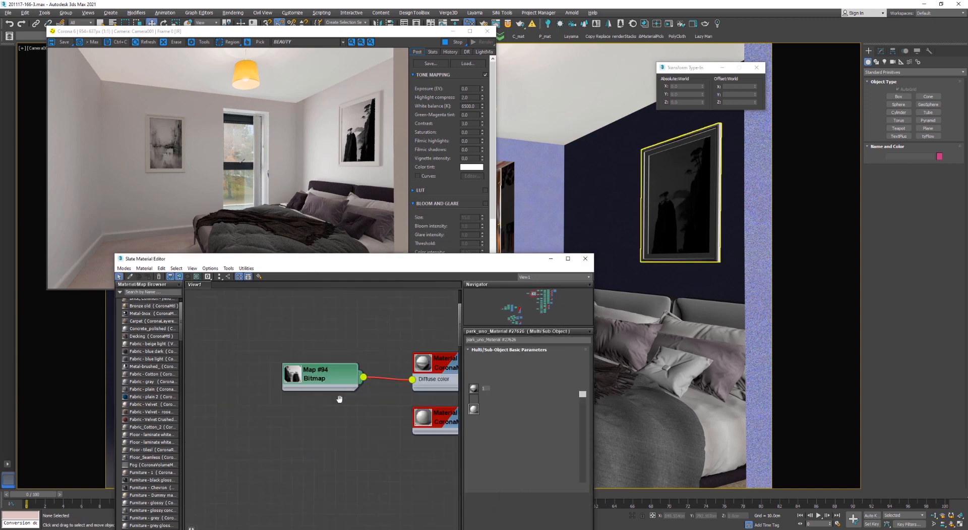
{"action": "left_click", "coordinate": [322, 378]}
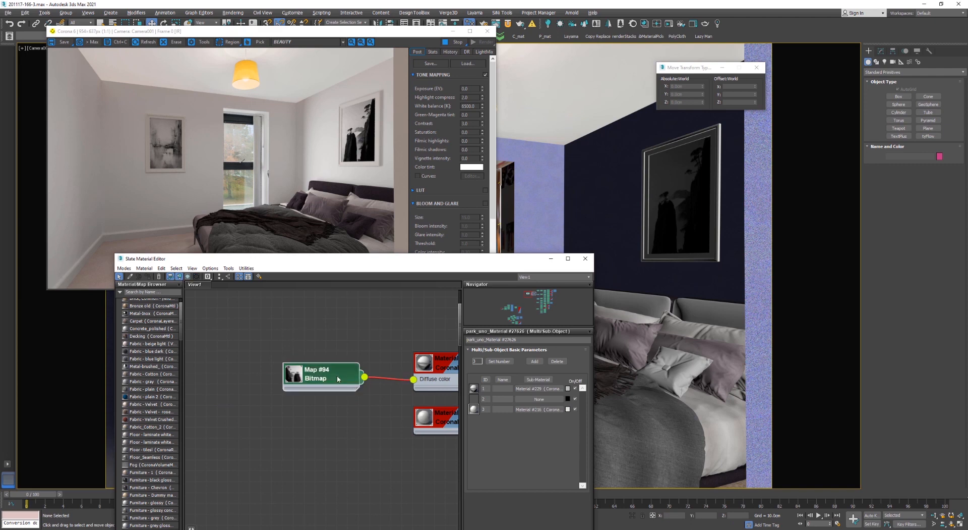
{"action": "double_click", "coordinate": [337, 376]}
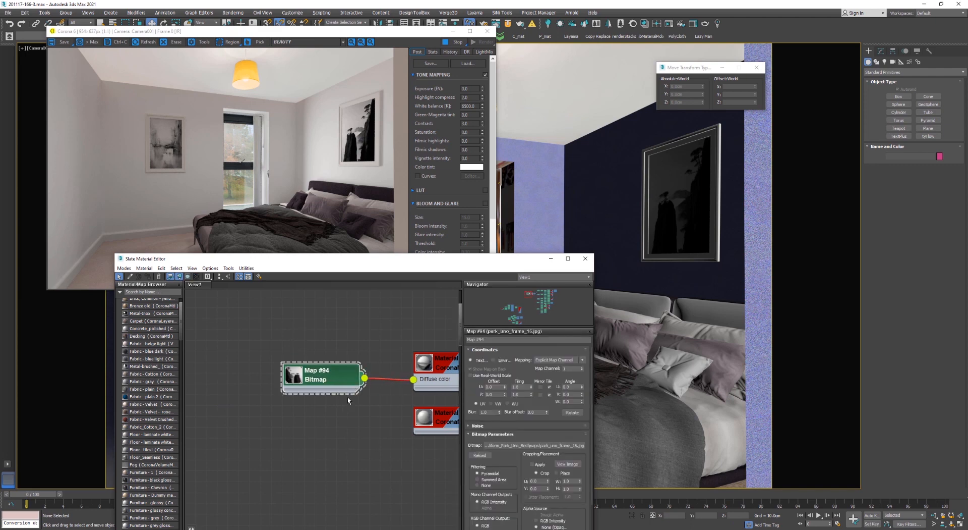
{"action": "left_click", "coordinate": [524, 446]}
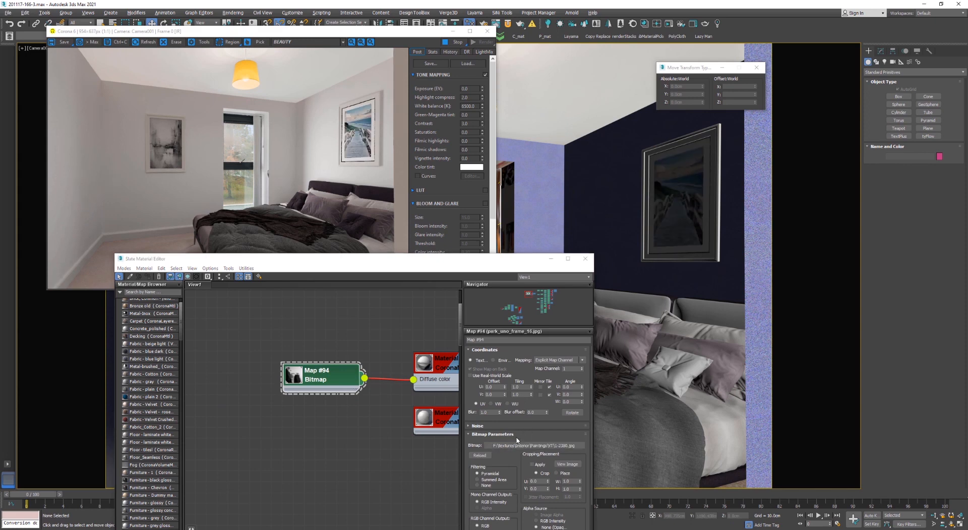
Reload the picture's bitmap and set its U and V tiling to 0.7
{"action": "left_click", "coordinate": [505, 394]}
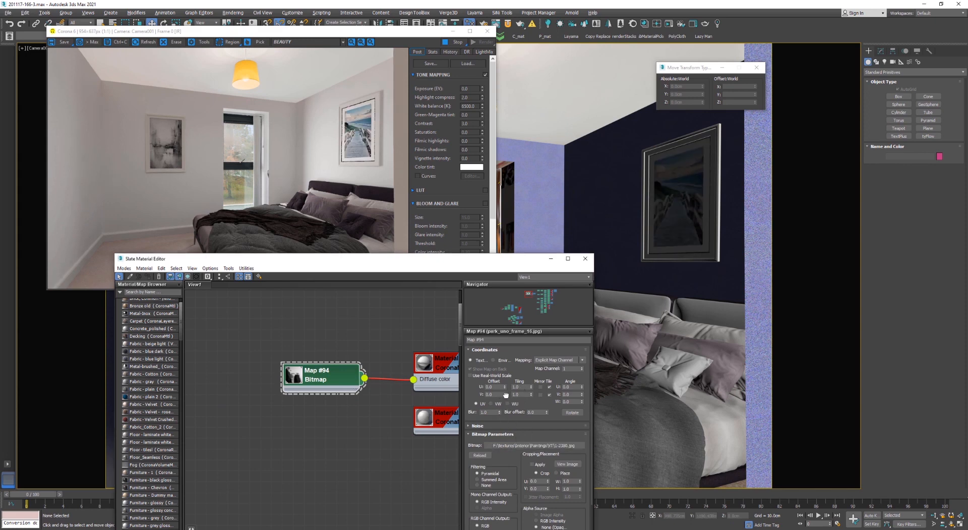
{"action": "double_click", "coordinate": [520, 386]}
{"action": "left_click", "coordinate": [378, 401]}
{"action": "left_click", "coordinate": [329, 382]}
{"action": "left_click", "coordinate": [481, 455]}
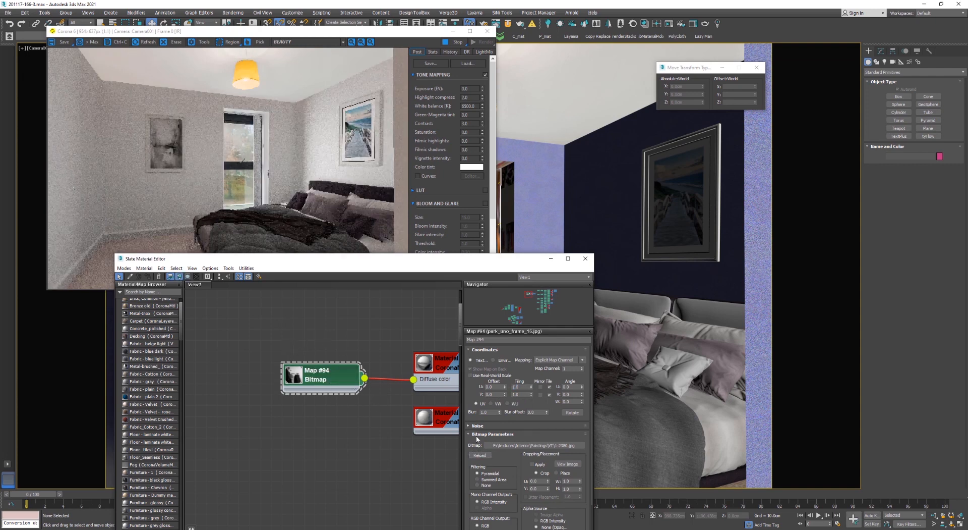
{"action": "double_click", "coordinate": [497, 386]}
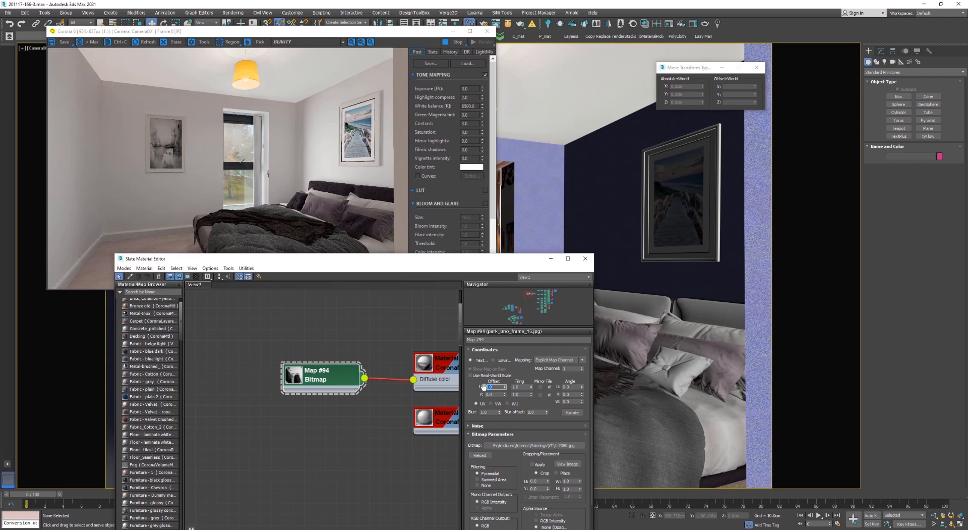
{"action": "key", "text": "Tab"}
{"action": "key", "text": "Tab"}
{"action": "type", "text": ".7"}
{"action": "key", "text": "Tab"}
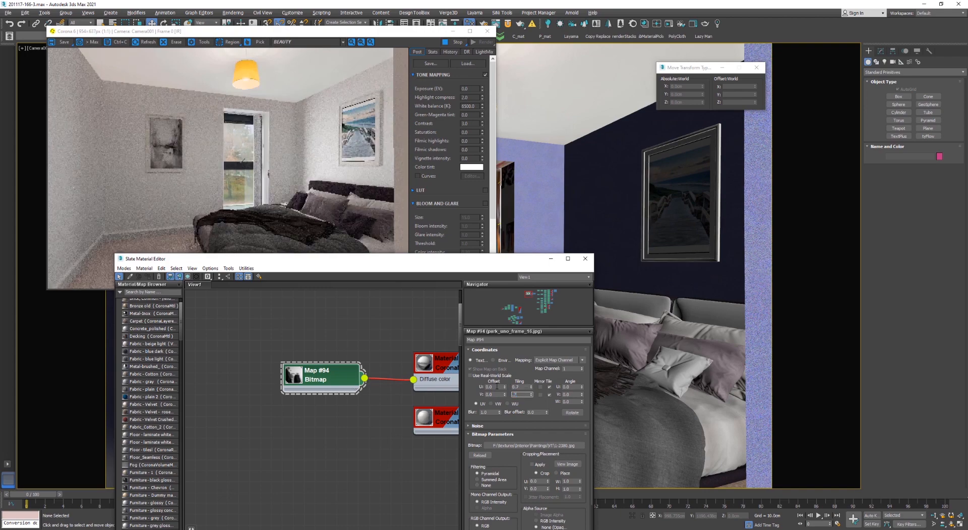
{"action": "key", "text": "Return"}
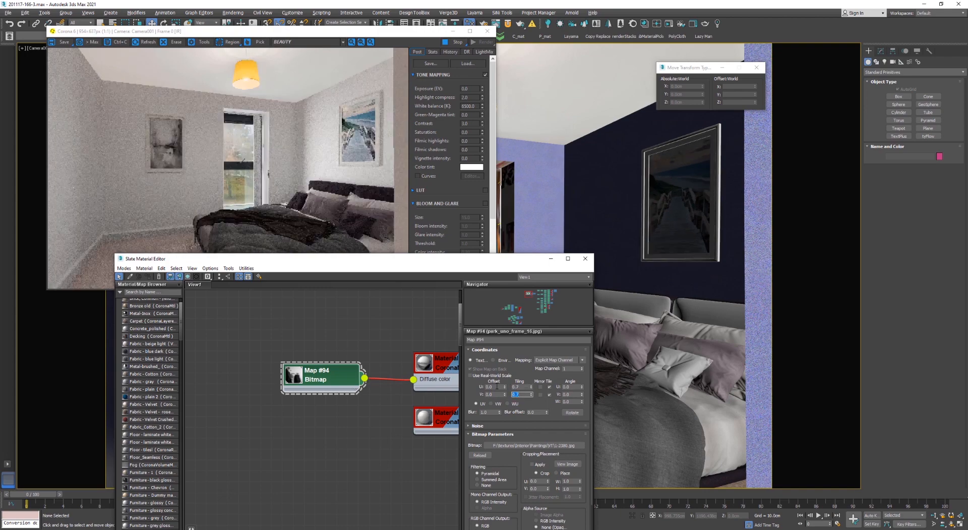
Set the picture material's reflection level to 1 and its reflection glossiness to 0.9
{"action": "middle_click_drag", "start_coordinate": [361, 431], "coordinate": [327, 427]}
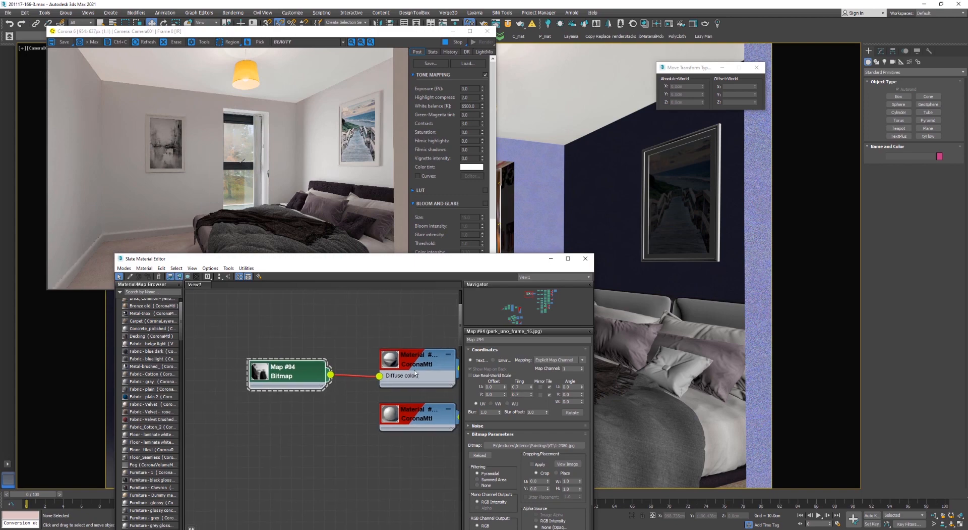
{"action": "left_click", "coordinate": [418, 359]}
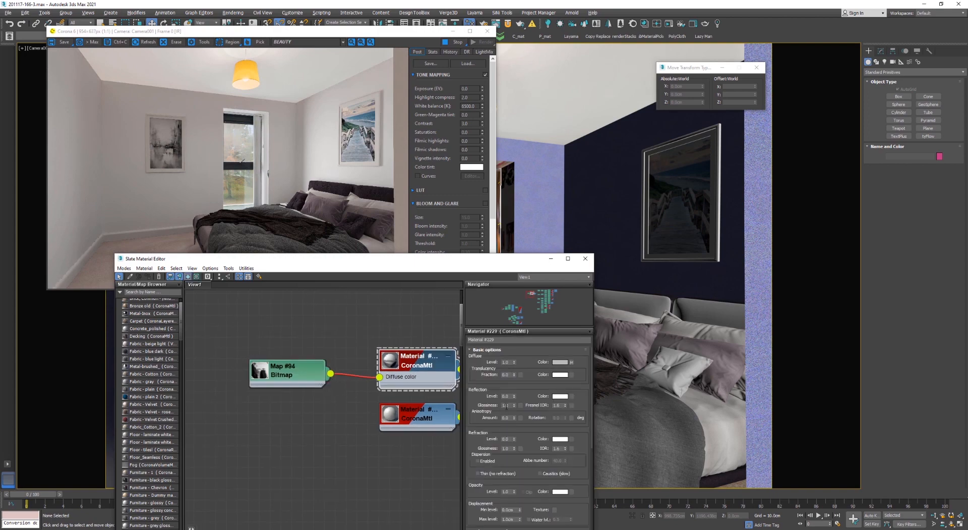
{"action": "left_click_drag", "start_coordinate": [510, 396], "coordinate": [485, 391]}
{"action": "type", "text": "1"}
{"action": "key", "text": "Return"}
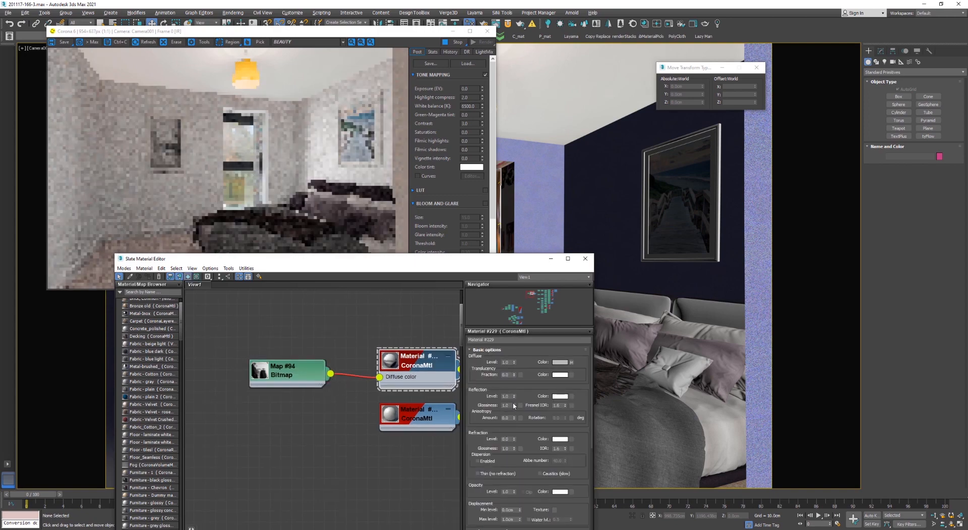
{"action": "left_click", "coordinate": [514, 406]}
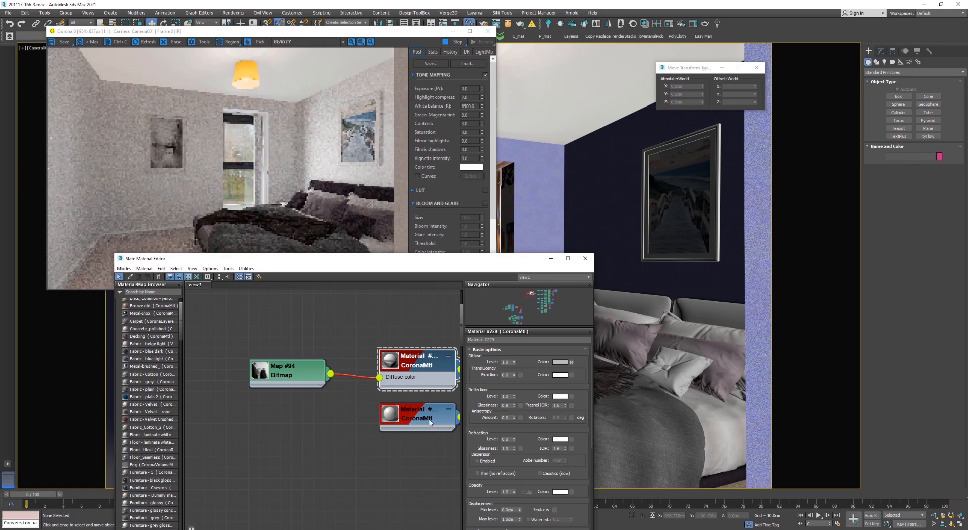
Expand and collapse the large preview of the picture's bitmap node, and stop the interactive render
{"action": "double_click", "coordinate": [261, 372]}
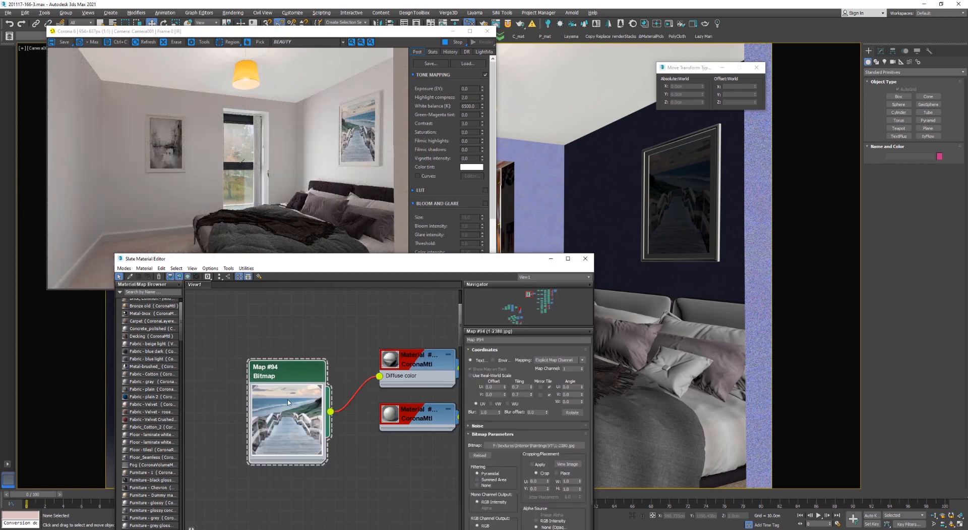
{"action": "double_click", "coordinate": [288, 402]}
{"action": "right_click", "coordinate": [380, 353]}
{"action": "left_click", "coordinate": [412, 212]}
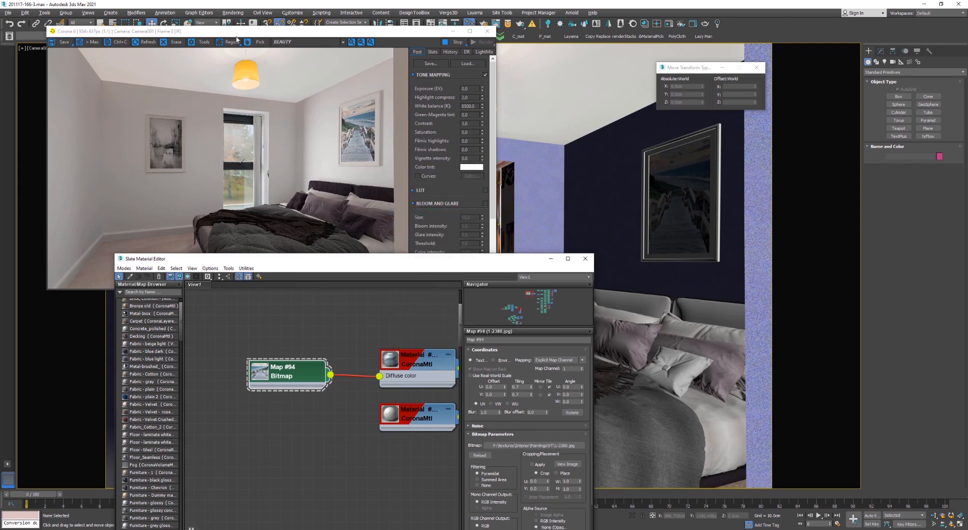
{"action": "left_click", "coordinate": [455, 42]}
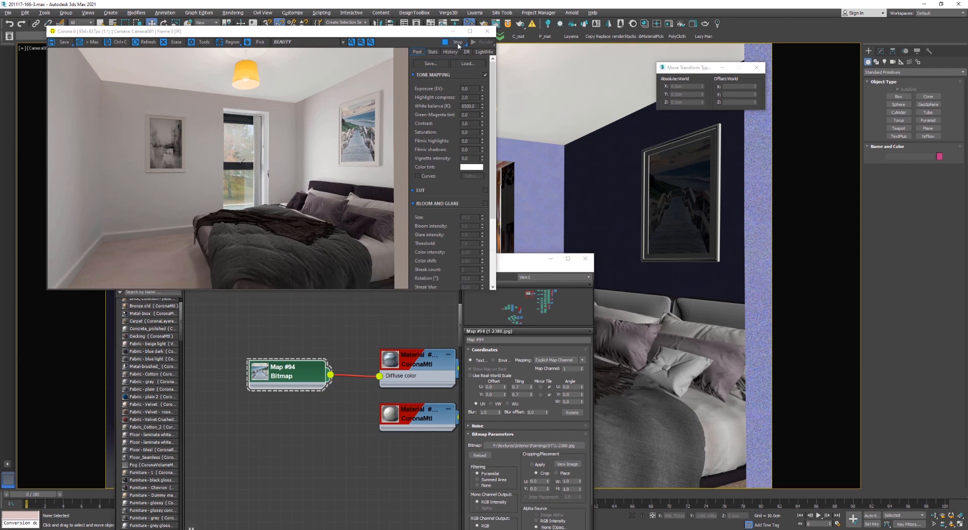
Add a CoronaAO map and connect it to the diffuse color of the white frame's CoronaMtl
{"action": "left_click", "coordinate": [325, 410]}
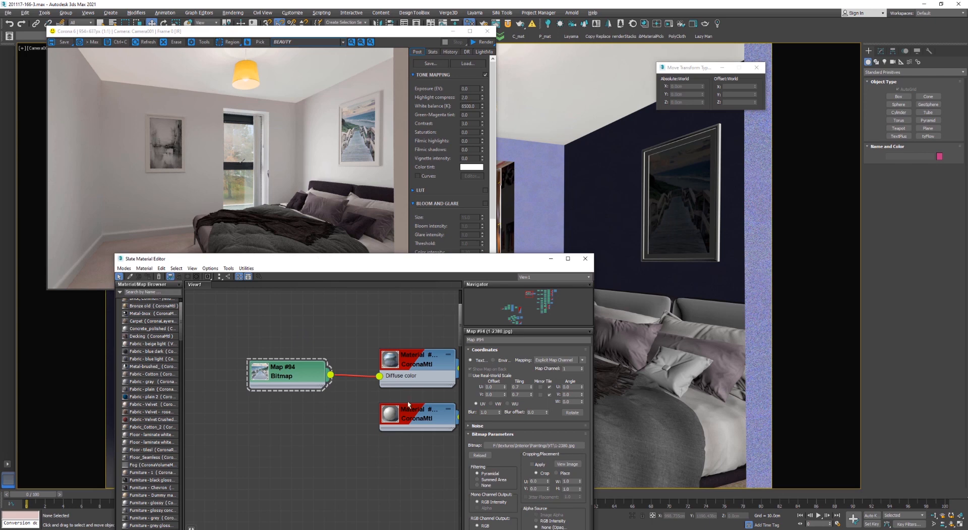
{"action": "middle_click_drag", "start_coordinate": [408, 403], "coordinate": [368, 356]}
{"action": "right_click", "coordinate": [296, 404]}
{"action": "mouse_move", "coordinate": [325, 425]}
{"action": "mouse_move", "coordinate": [389, 450]}
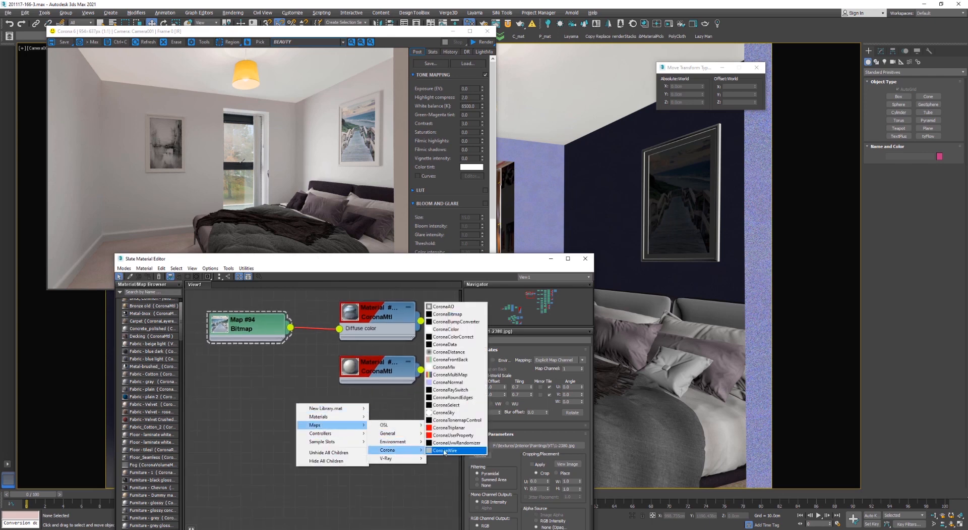
{"action": "left_click", "coordinate": [443, 307]}
{"action": "left_click_drag", "start_coordinate": [334, 418], "coordinate": [396, 375]}
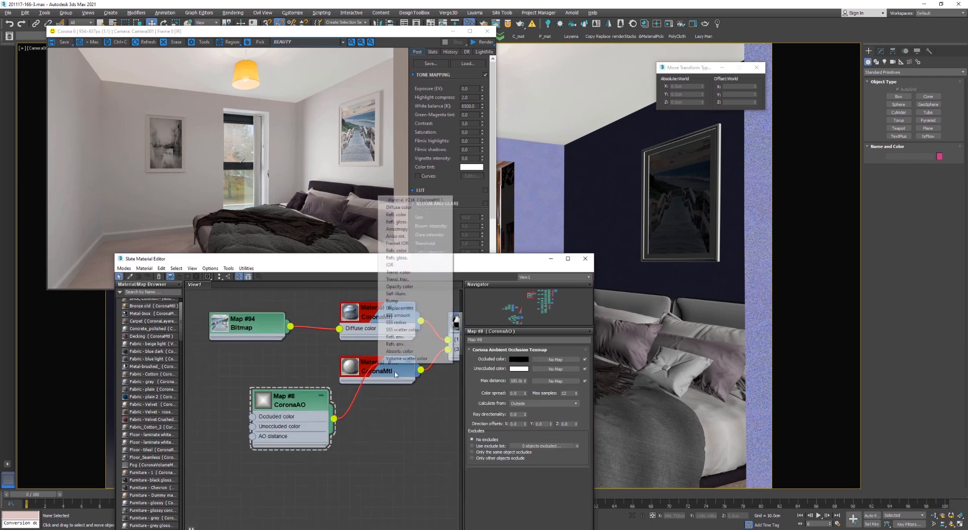
{"action": "left_click", "coordinate": [402, 208]}
{"action": "left_click_drag", "start_coordinate": [299, 406], "coordinate": [278, 395]}
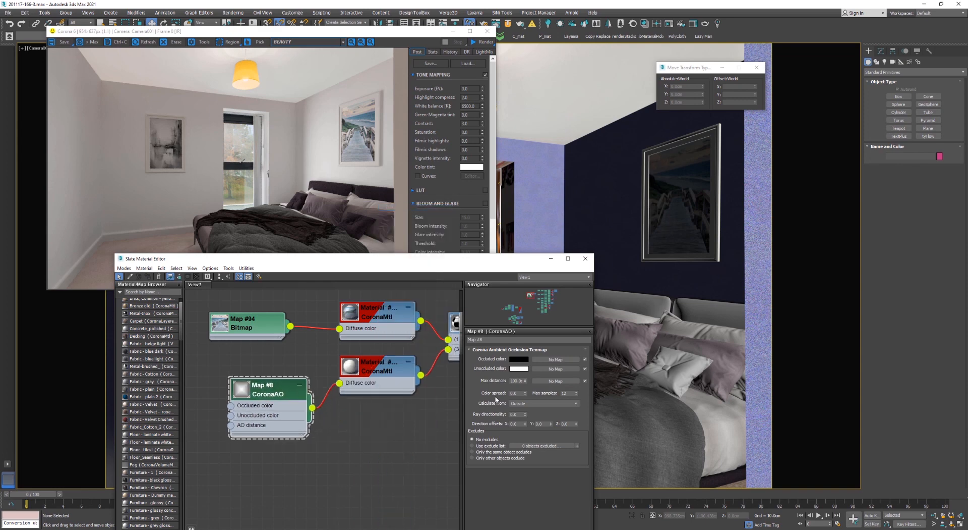
Set the CoronaAO max distance to 0.2 cm, start the interactive render, and inspect the boardwalk picture's frame
{"action": "left_click", "coordinate": [514, 381]}
{"action": "left_click", "coordinate": [382, 452]}
{"action": "left_click", "coordinate": [669, 24]}
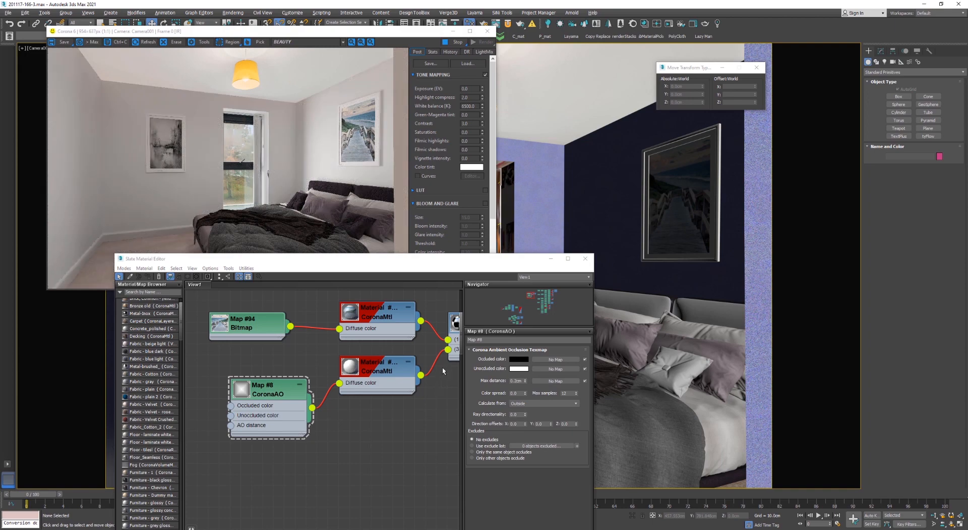
{"action": "scroll", "coordinate": [353, 116], "scroll_direction": "up", "scroll_amount": 1}
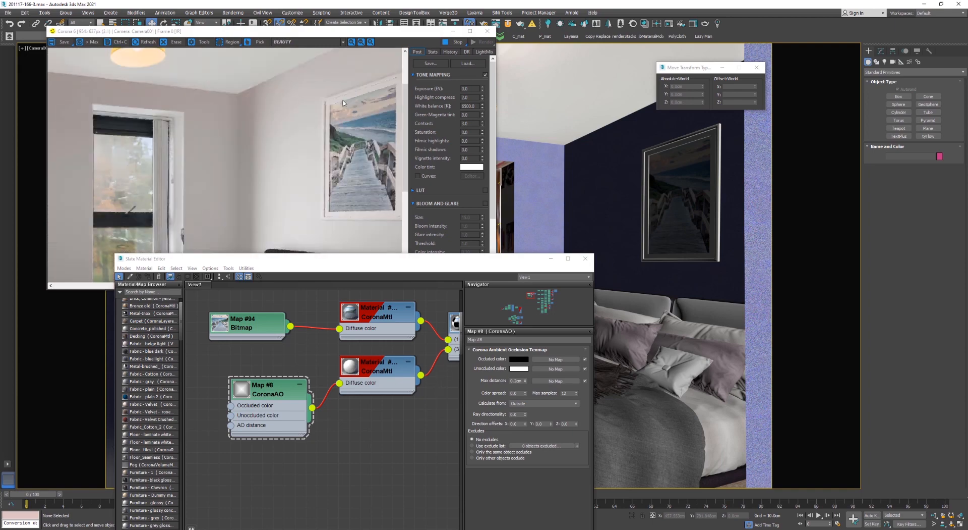
{"action": "left_click_drag", "start_coordinate": [362, 216], "coordinate": [287, 88]}
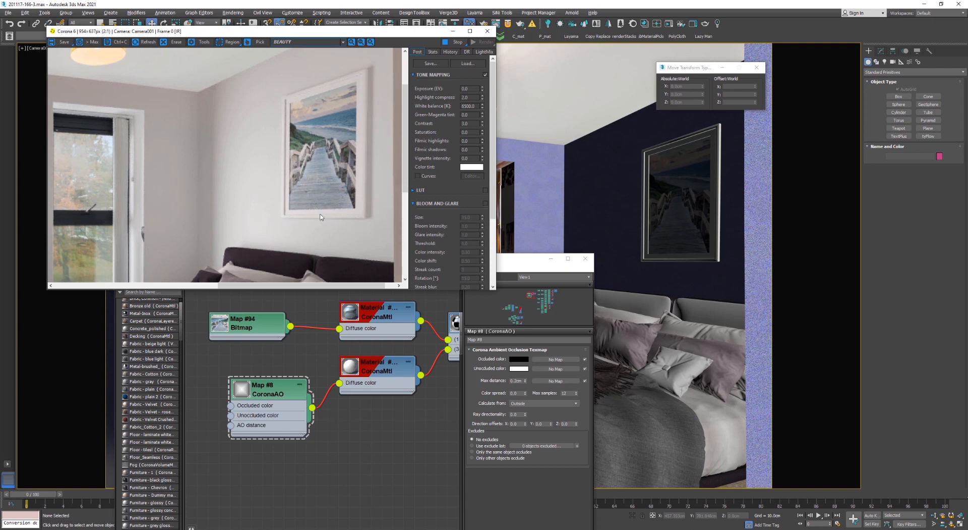
{"action": "scroll", "coordinate": [359, 147], "scroll_direction": "down", "scroll_amount": 2}
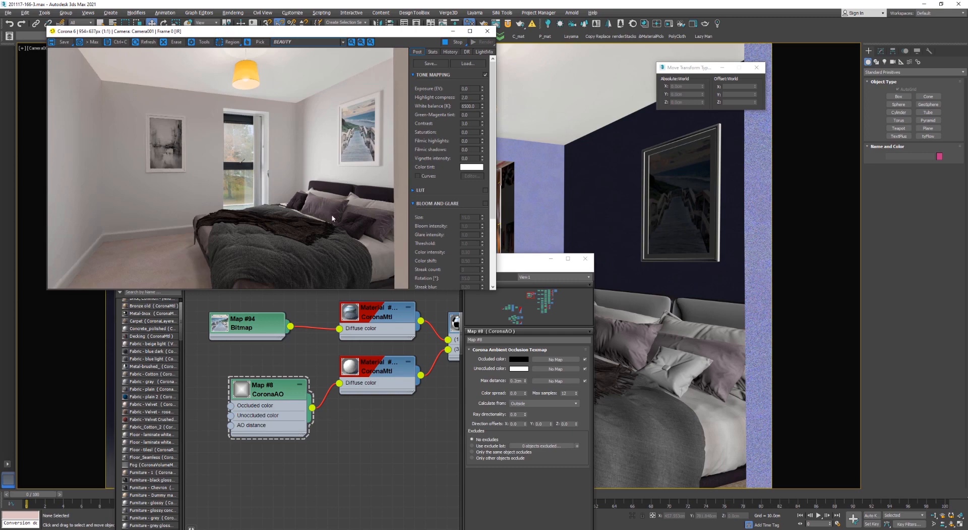
Move the material editor aside, close the render, and set the coastal town picture bitmap's U and V tiling to 0.7
{"action": "left_click", "coordinate": [322, 348]}
{"action": "left_click_drag", "start_coordinate": [206, 263], "coordinate": [549, 214]}
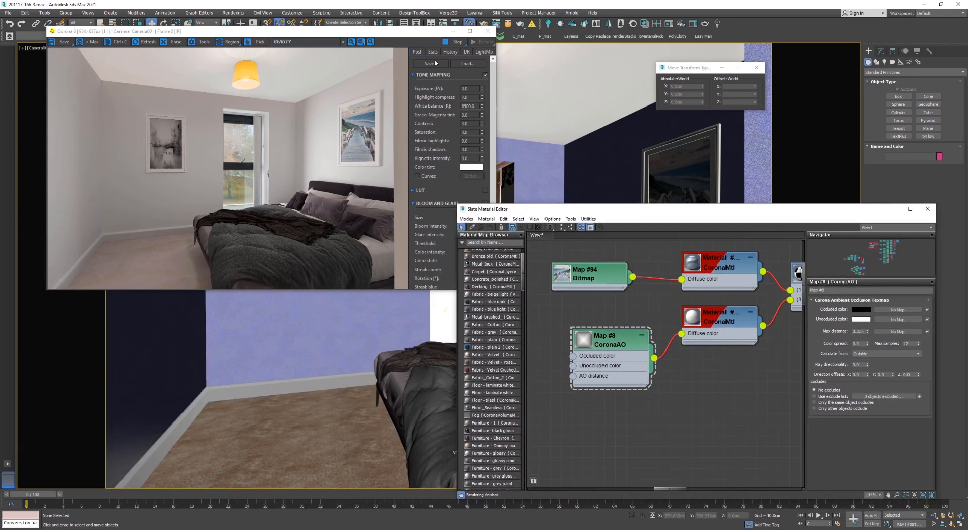
{"action": "left_click", "coordinate": [487, 31]}
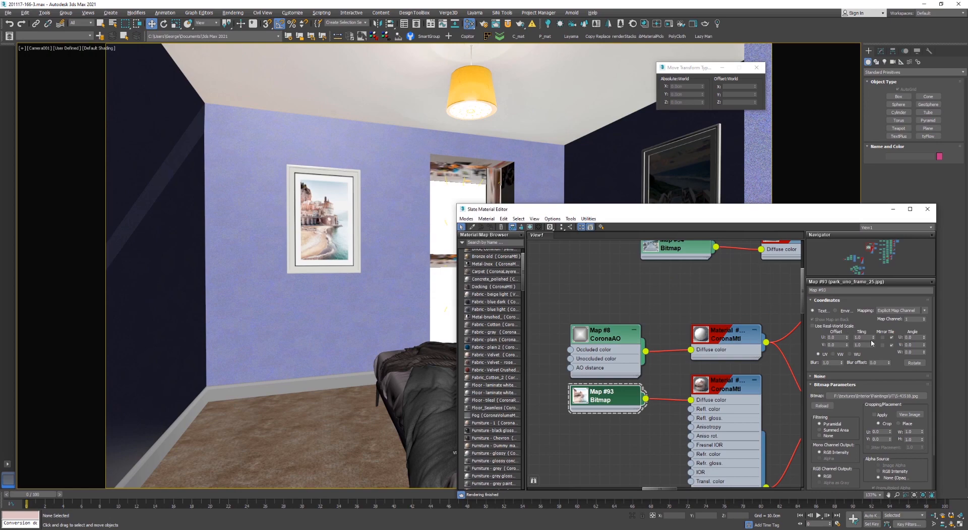
{"action": "left_click", "coordinate": [864, 337]}
{"action": "key", "text": "Tab"}
{"action": "type", "text": ".7"}
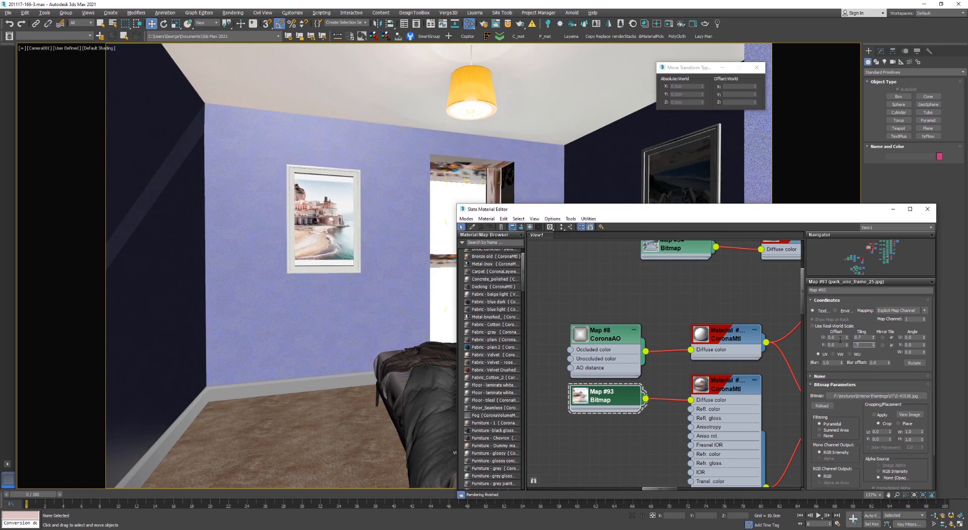
{"action": "key", "text": "Return"}
Set the reflection level of the coastal town picture's CoronaMtl to 1
{"action": "left_click", "coordinate": [708, 389]}
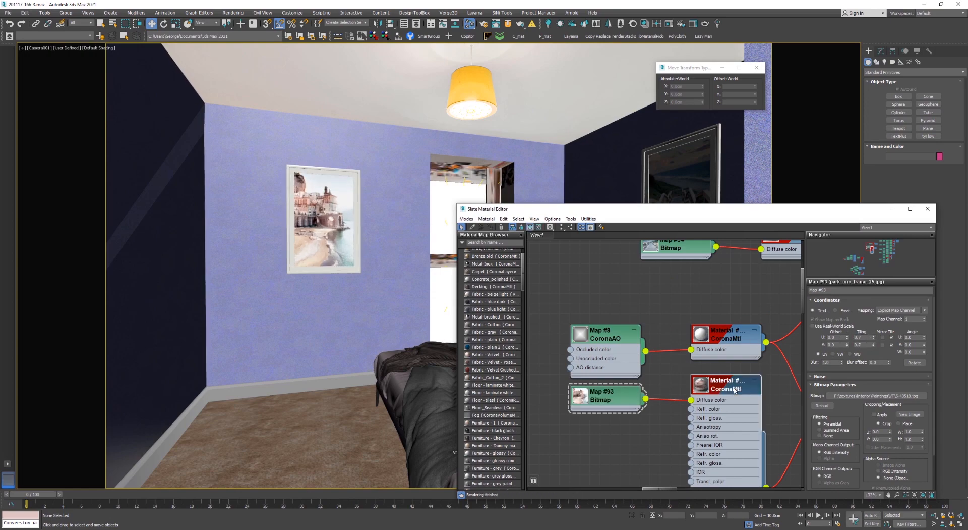
{"action": "left_click_drag", "start_coordinate": [851, 347], "coordinate": [824, 347]}
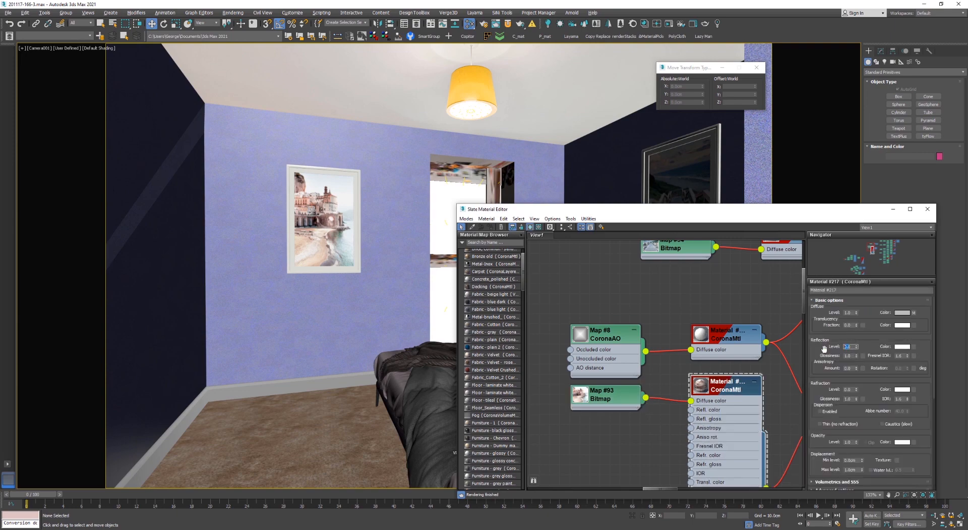
{"action": "type", "text": "1"}
{"action": "key", "text": "Tab"}
{"action": "scroll", "coordinate": [617, 310], "scroll_direction": "down", "scroll_amount": 2}
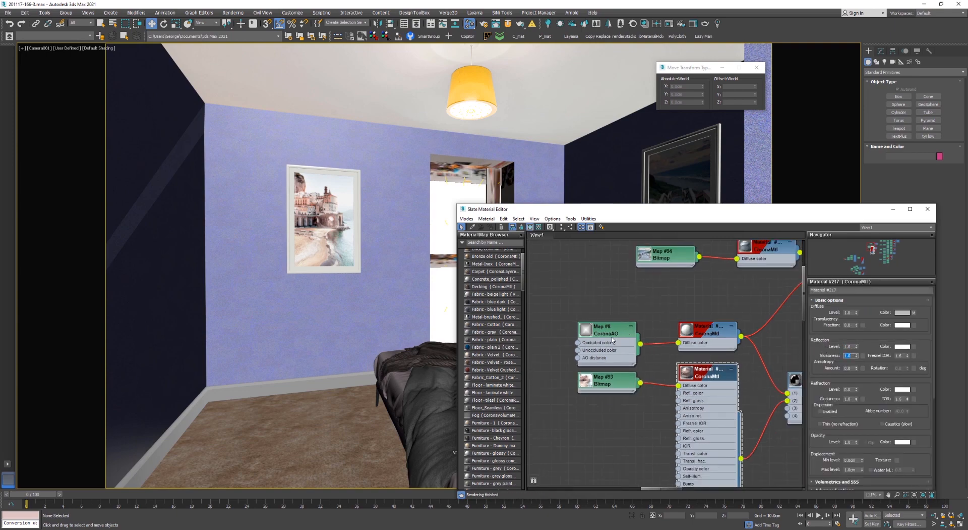
Rearrange the picture material nodes, and try duplicating the boardwalk picture's CoronaMtl node
{"action": "left_click_drag", "start_coordinate": [612, 335], "coordinate": [587, 318]}
{"action": "middle_click_drag", "start_coordinate": [638, 311], "coordinate": [612, 336]}
{"action": "scroll", "coordinate": [612, 335], "scroll_direction": "down", "scroll_amount": 1}
{"action": "scroll", "coordinate": [664, 356], "scroll_direction": "up", "scroll_amount": 2}
{"action": "scroll", "coordinate": [669, 356], "scroll_direction": "down", "scroll_amount": 2}
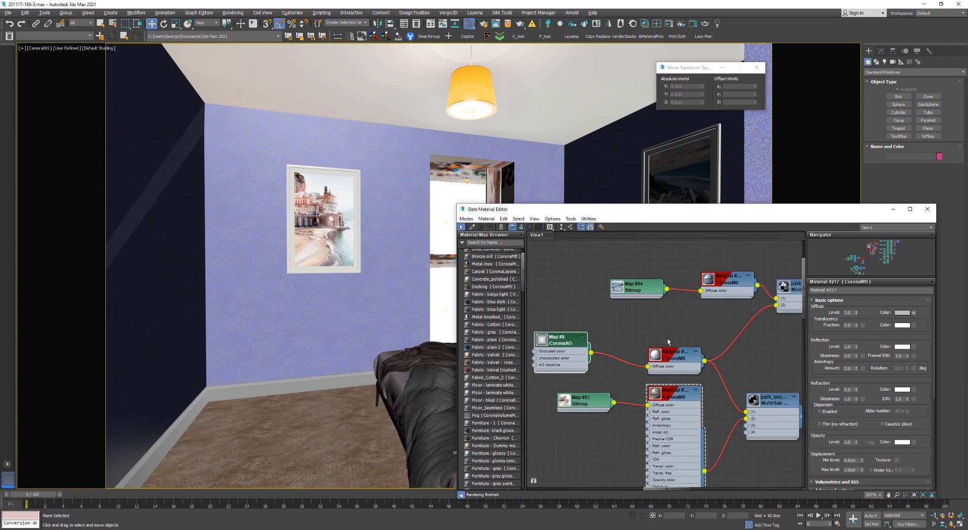
{"action": "mouse_move", "coordinate": [742, 276]}
{"action": "left_mouse_down", "text": "shift"}
{"action": "mouse_move", "coordinate": [665, 372]}
{"action": "mouse_move", "coordinate": [728, 318]}
{"action": "left_mouse_up", "text": "shift"}
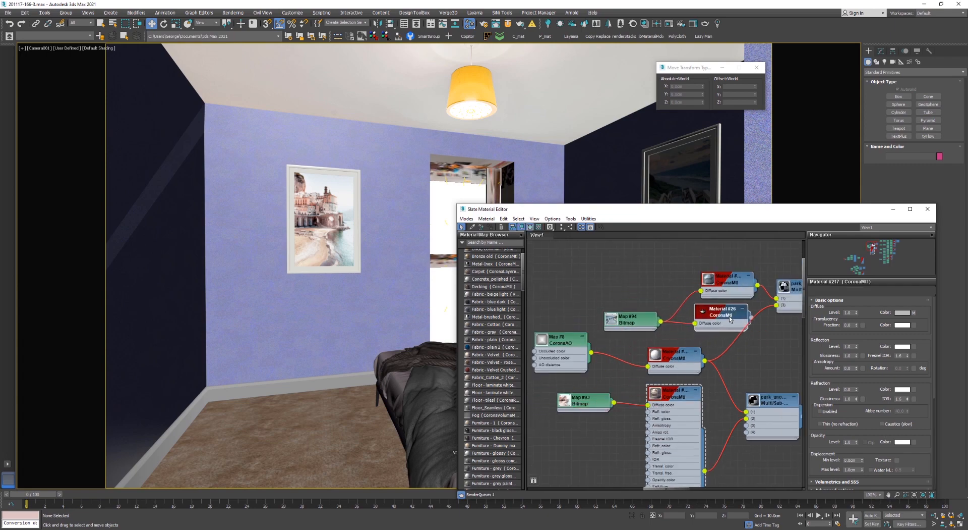
{"action": "key", "text": "ctrl+z"}
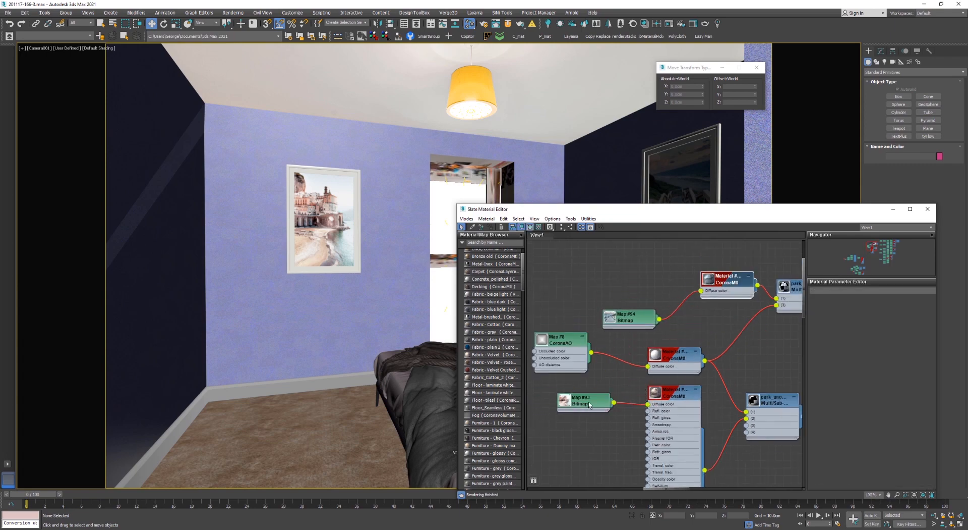
Start the interactive render beside the coastal town picture, and enlarge its frame by moving its side and upper vertices outward
{"action": "left_click", "coordinate": [668, 23]}
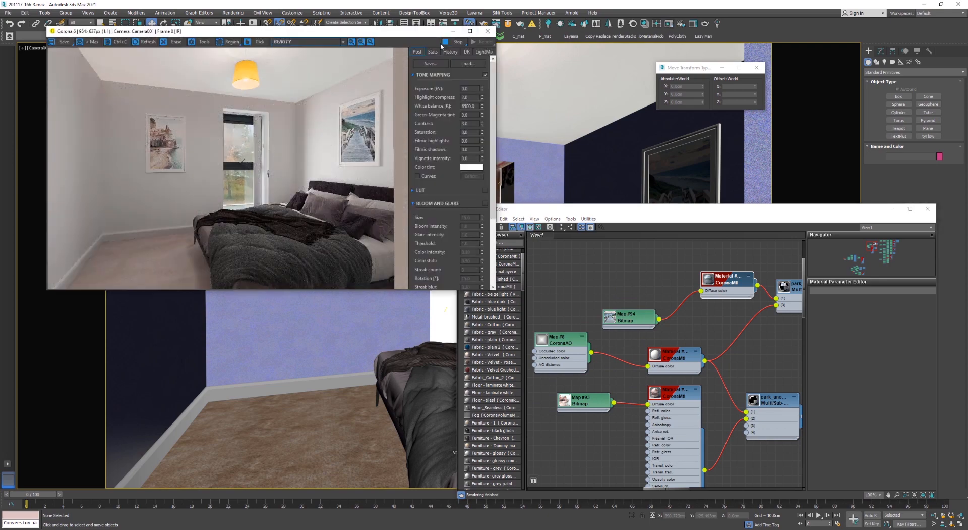
{"action": "left_click_drag", "start_coordinate": [408, 36], "coordinate": [843, 242]}
{"action": "left_click", "coordinate": [338, 223]}
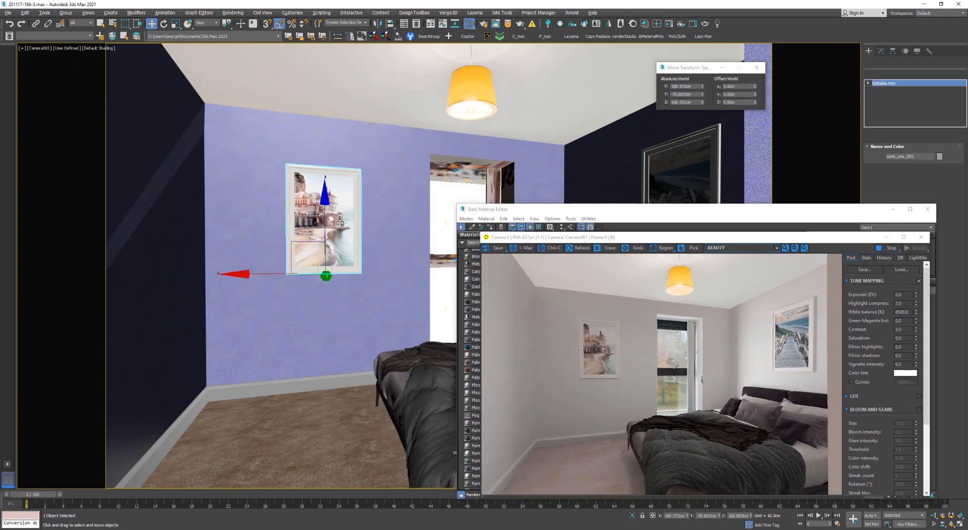
{"action": "left_click", "coordinate": [310, 214]}
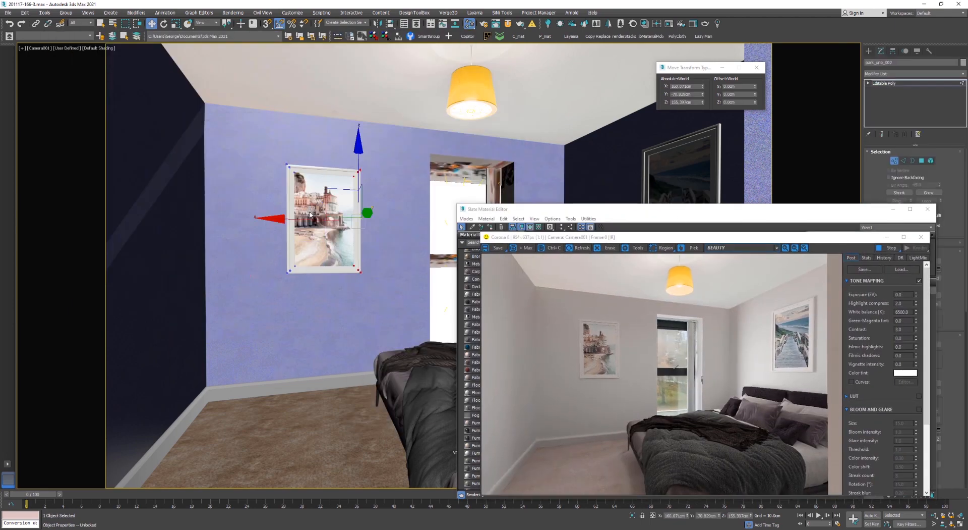
{"action": "left_click_drag", "start_coordinate": [301, 219], "coordinate": [312, 220]}
{"action": "left_click_drag", "start_coordinate": [392, 207], "coordinate": [259, 150]}
{"action": "left_click_drag", "start_coordinate": [329, 117], "coordinate": [333, 109]}
{"action": "left_click_drag", "start_coordinate": [229, 127], "coordinate": [323, 295]}
{"action": "left_click_drag", "start_coordinate": [247, 214], "coordinate": [240, 214]}
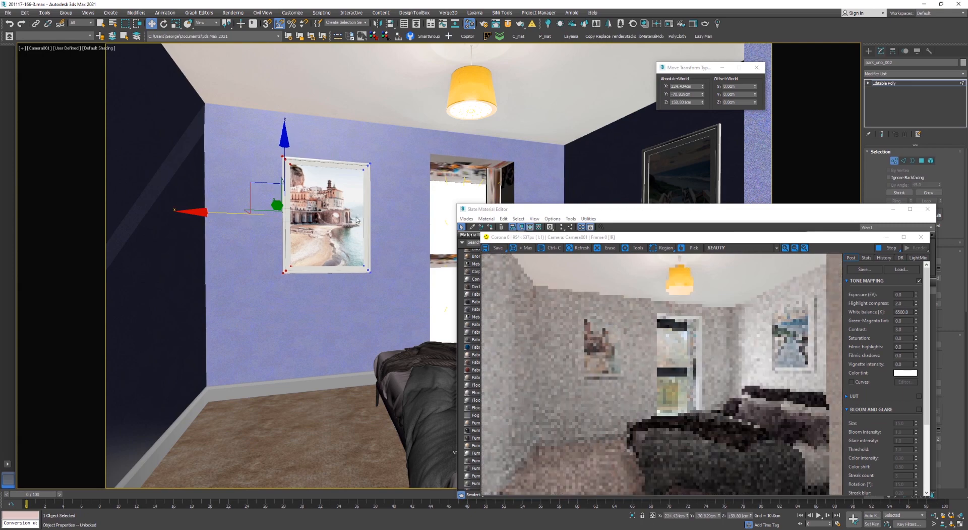
{"action": "key", "text": "1"}
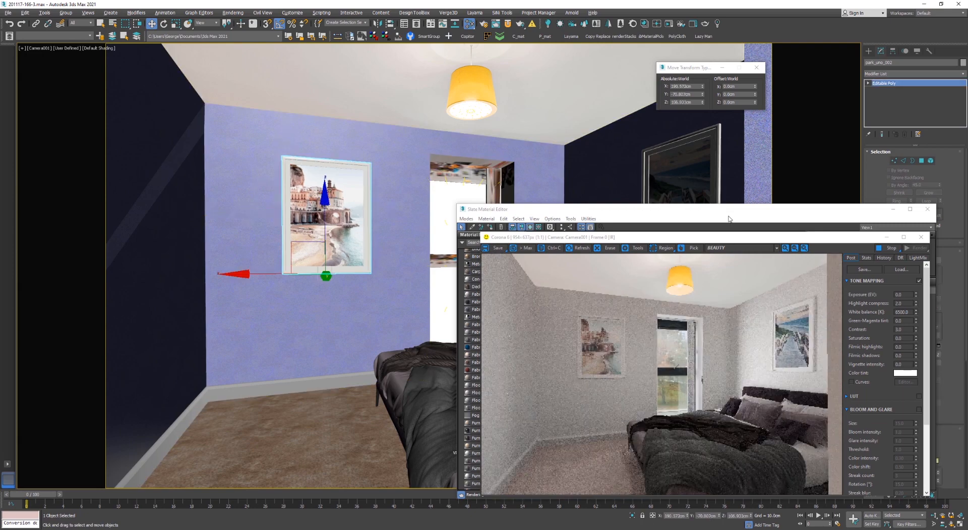
Close the material editor and the interactive render to uncover the camera view
{"action": "left_click", "coordinate": [728, 218]}
{"action": "left_click", "coordinate": [928, 209]}
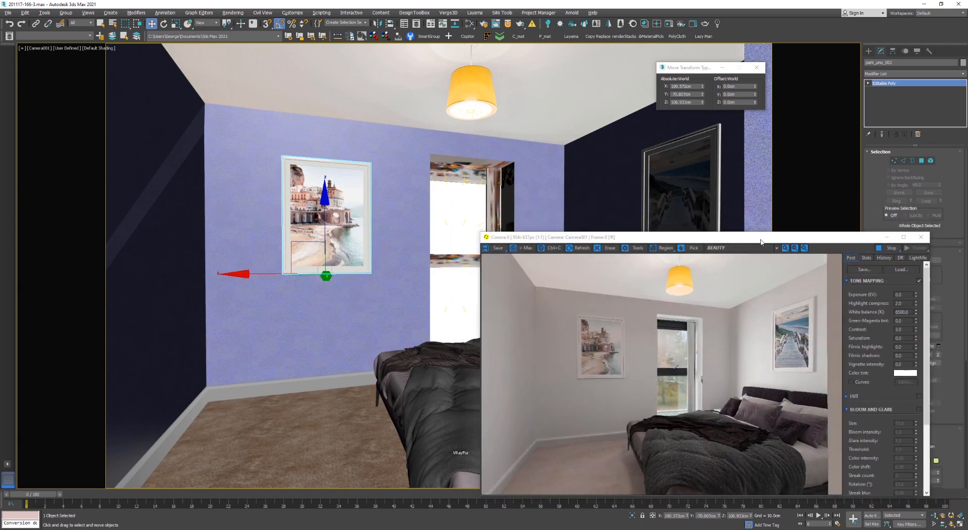
{"action": "left_click_drag", "start_coordinate": [761, 242], "coordinate": [437, 154]}
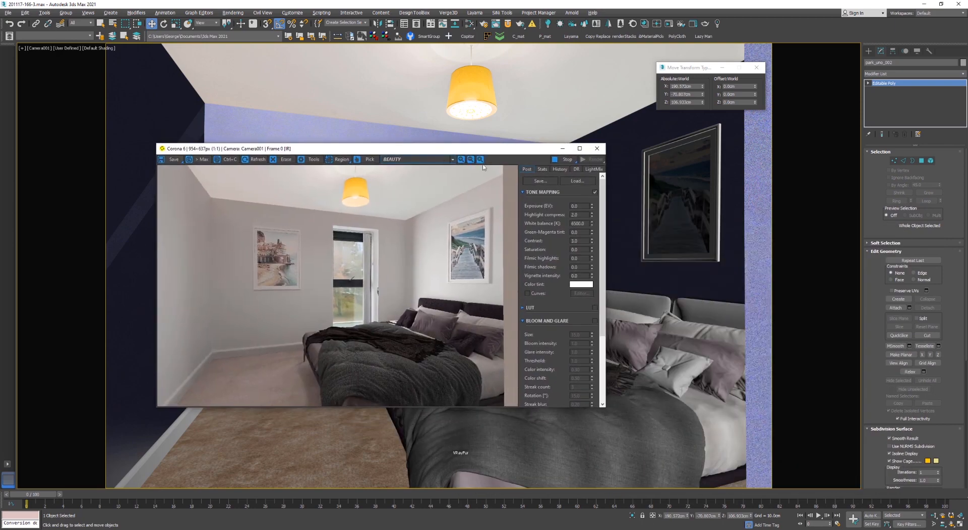
{"action": "left_click", "coordinate": [597, 148]}
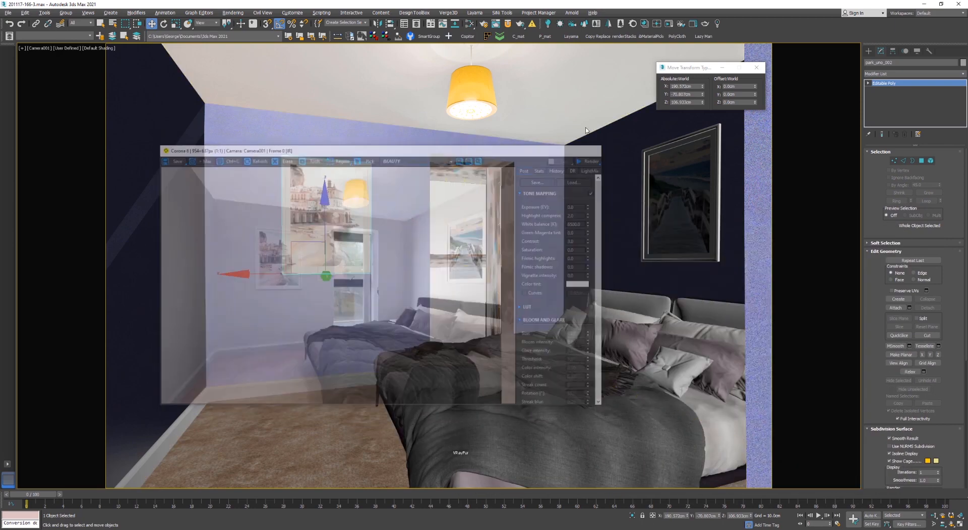
Compare the shaded and wireframe views, enable Visible in reflections for the window light, and leave the camera view in wireframe
{"action": "left_click", "coordinate": [346, 297]}
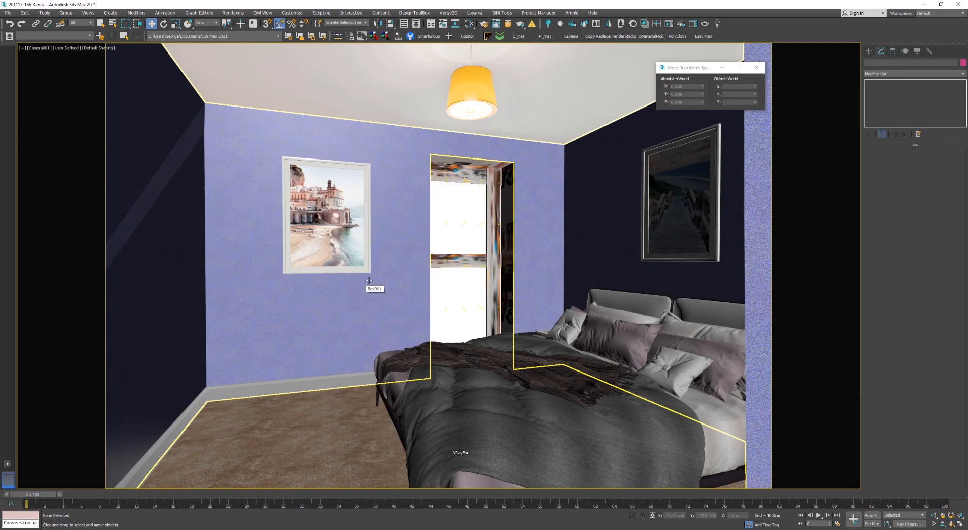
{"action": "key", "text": "F3"}
{"action": "key", "text": "F3"}
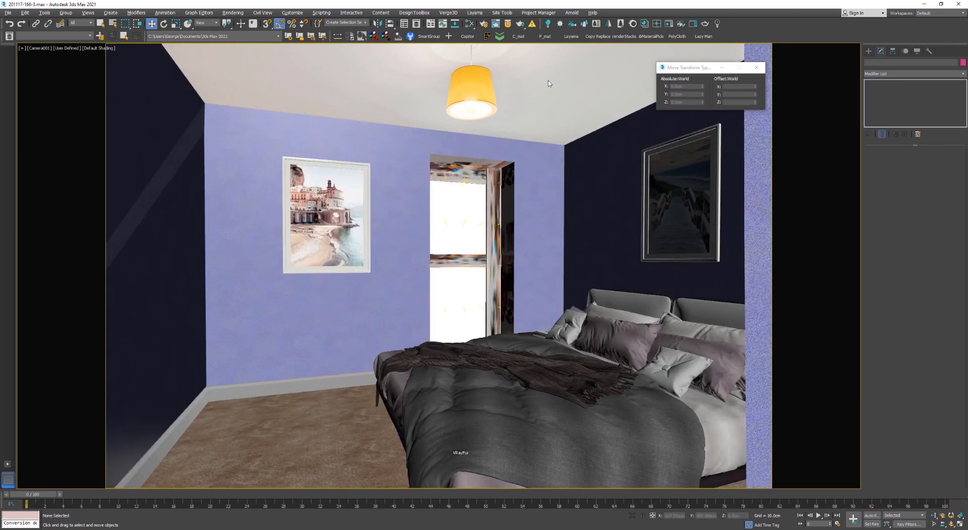
{"action": "key", "text": "F3"}
{"action": "key", "text": "F3"}
{"action": "left_click", "coordinate": [475, 199]}
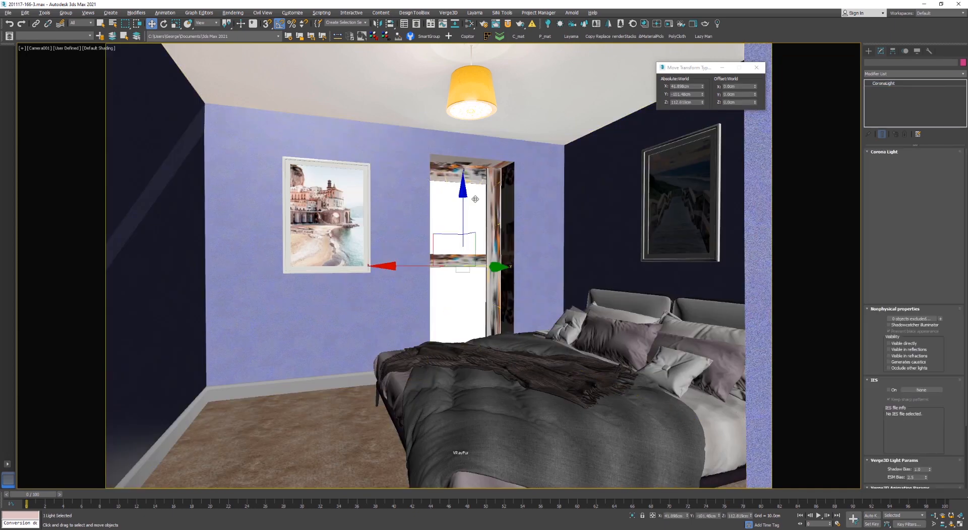
{"action": "left_click", "coordinate": [905, 351]}
{"action": "key", "text": "F3"}
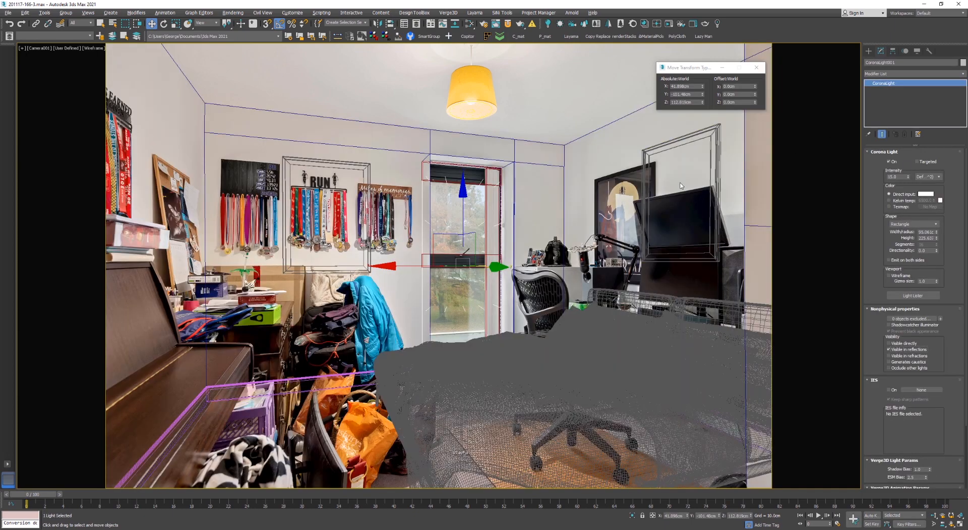
Reopen the last render and examine the boardwalk picture up close
{"action": "left_click", "coordinate": [698, 23]}
{"action": "scroll", "coordinate": [460, 270], "scroll_direction": "up", "scroll_amount": 1}
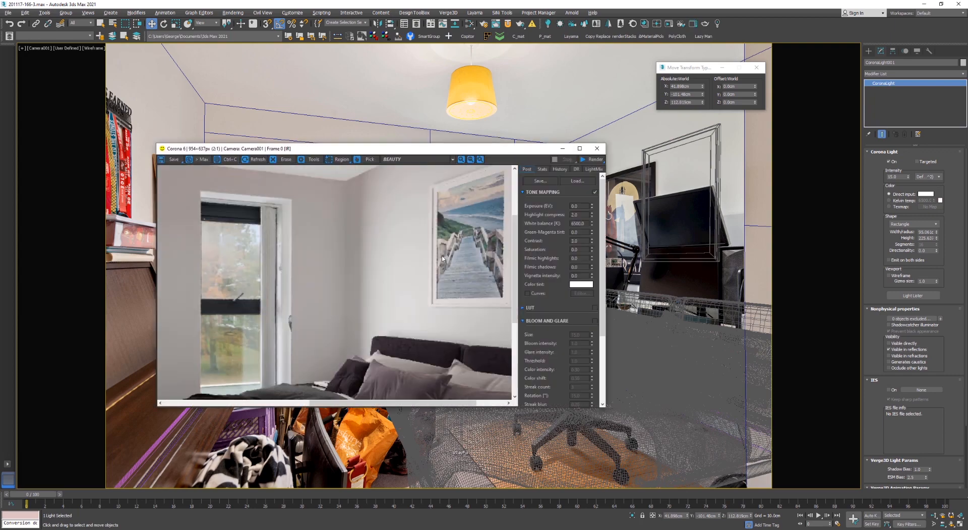
{"action": "middle_click_drag", "start_coordinate": [460, 270], "coordinate": [401, 288]}
{"action": "scroll", "coordinate": [404, 222], "scroll_direction": "up", "scroll_amount": 2}
{"action": "scroll", "coordinate": [322, 217], "scroll_direction": "down", "scroll_amount": 2}
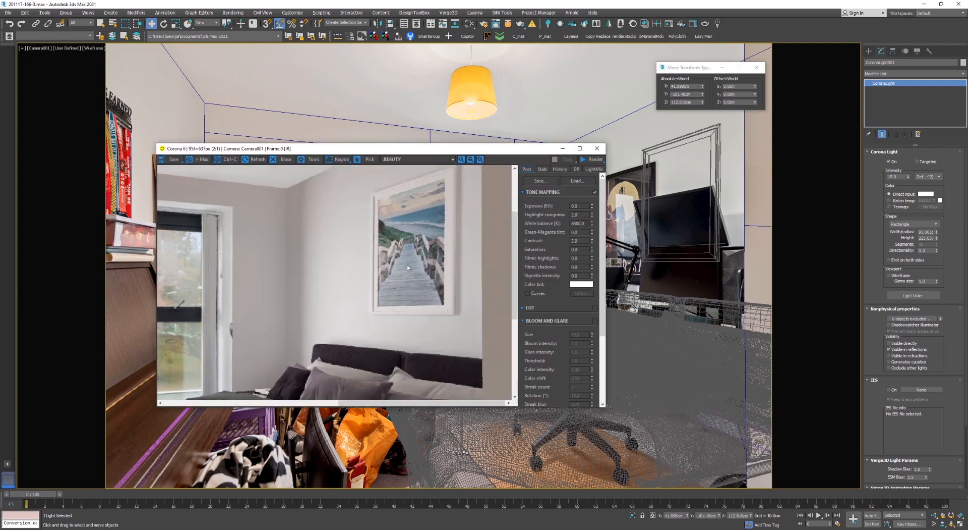
{"action": "scroll", "coordinate": [473, 259], "scroll_direction": "down", "scroll_amount": 1}
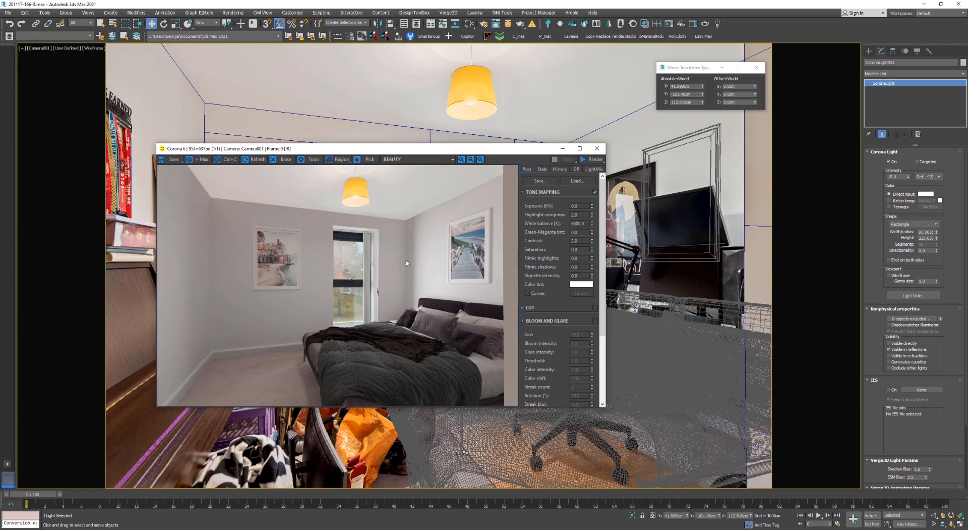
Restart the interactive render, select the ceiling lamp's light to view its settings, and recheck the boardwalk picture's reflections
{"action": "left_click", "coordinate": [668, 25]}
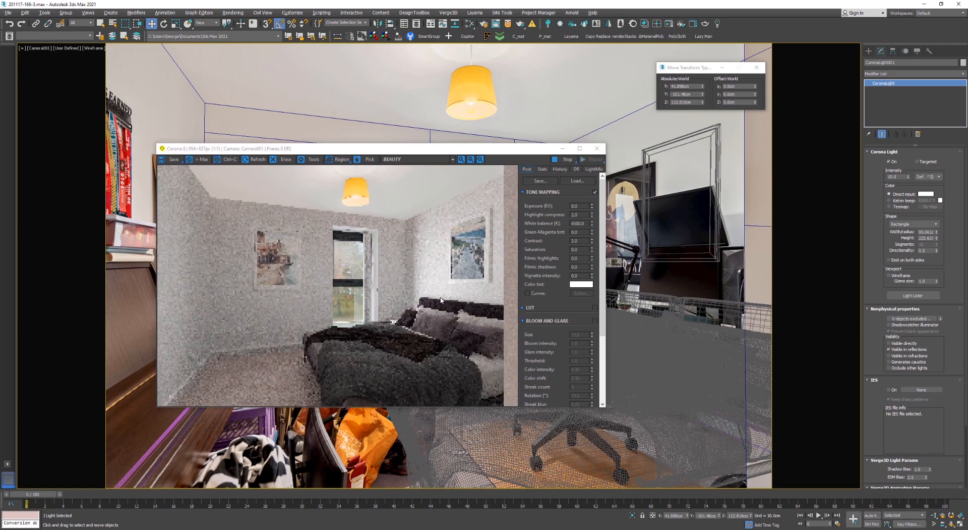
{"action": "scroll", "coordinate": [449, 294], "scroll_direction": "up", "scroll_amount": 1}
{"action": "scroll", "coordinate": [455, 278], "scroll_direction": "down", "scroll_amount": 1}
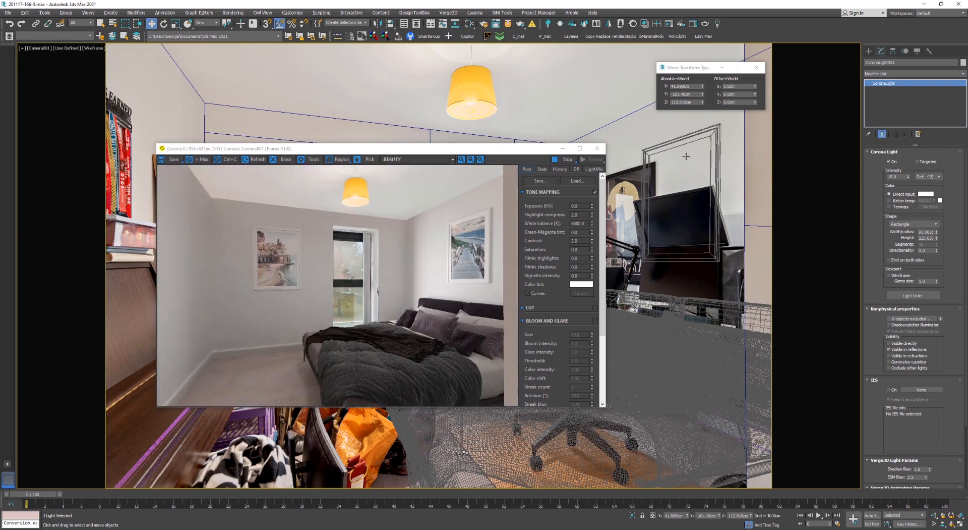
{"action": "left_click", "coordinate": [470, 107]}
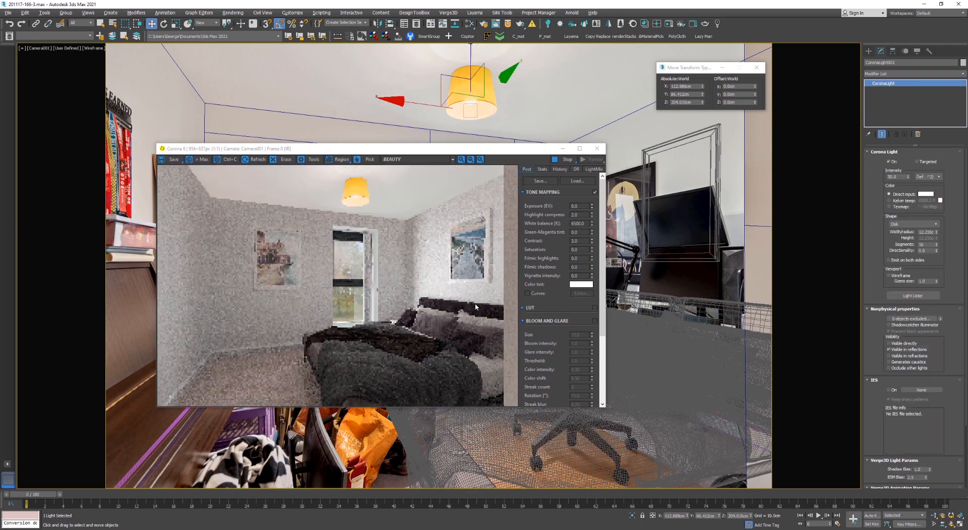
{"action": "scroll", "coordinate": [469, 279], "scroll_direction": "up", "scroll_amount": 1}
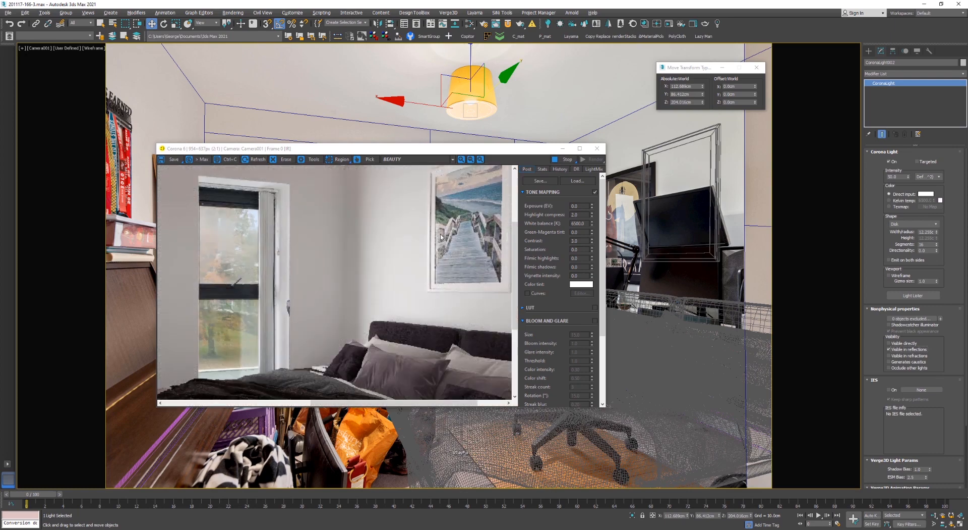
{"action": "scroll", "coordinate": [448, 235], "scroll_direction": "down", "scroll_amount": 1}
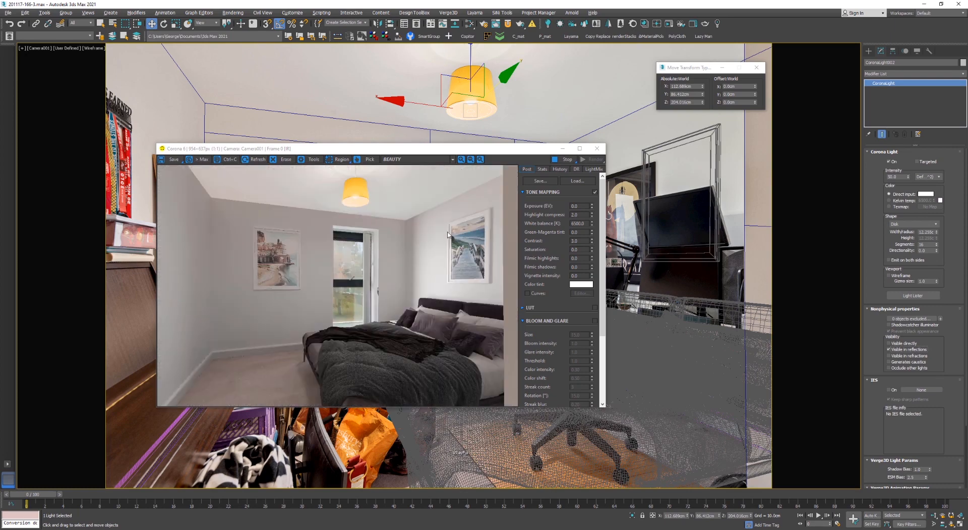
Open the boardwalk picture's CoronaMtl beside the render and change its reflection Fresnel IOR
{"action": "left_click", "coordinate": [554, 89]}
{"action": "key", "text": "m"}
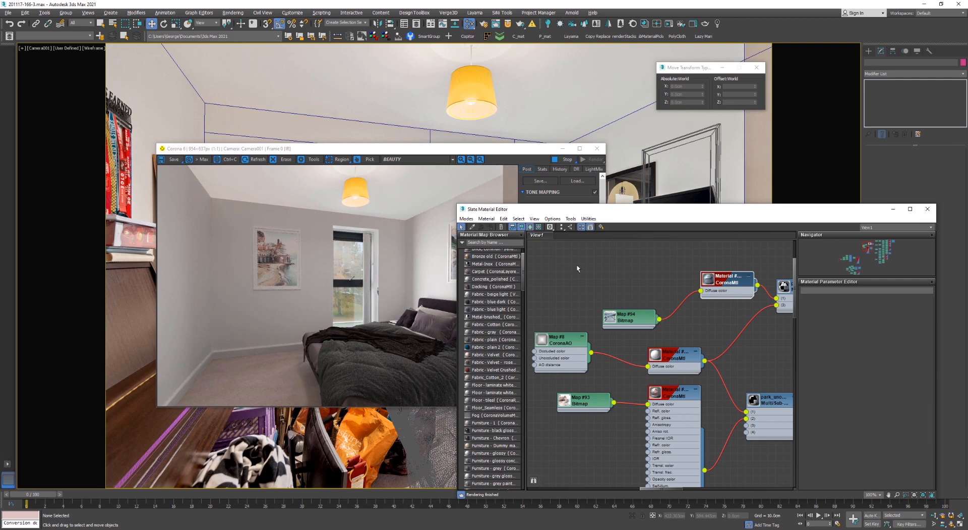
{"action": "left_click_drag", "start_coordinate": [498, 148], "coordinate": [449, 121]}
{"action": "double_click", "coordinate": [722, 279]}
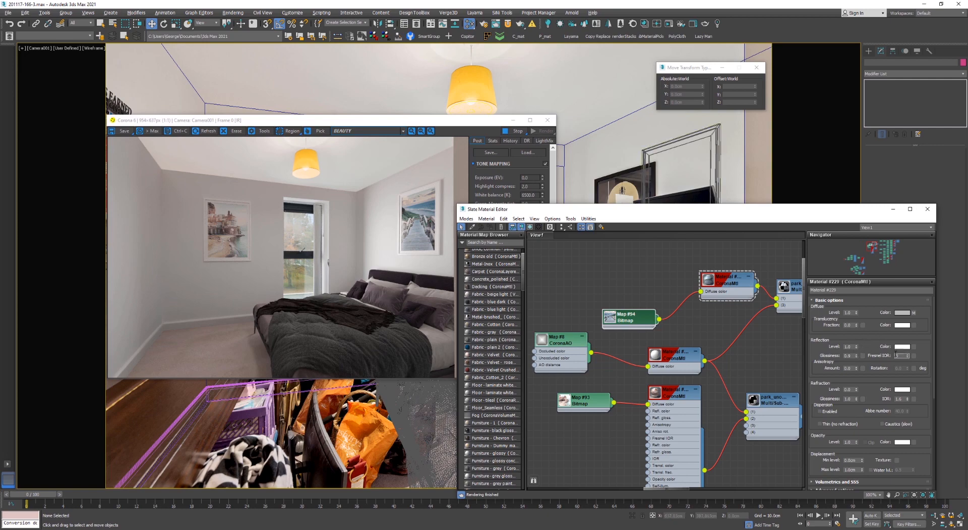
{"action": "key", "text": "Tab"}
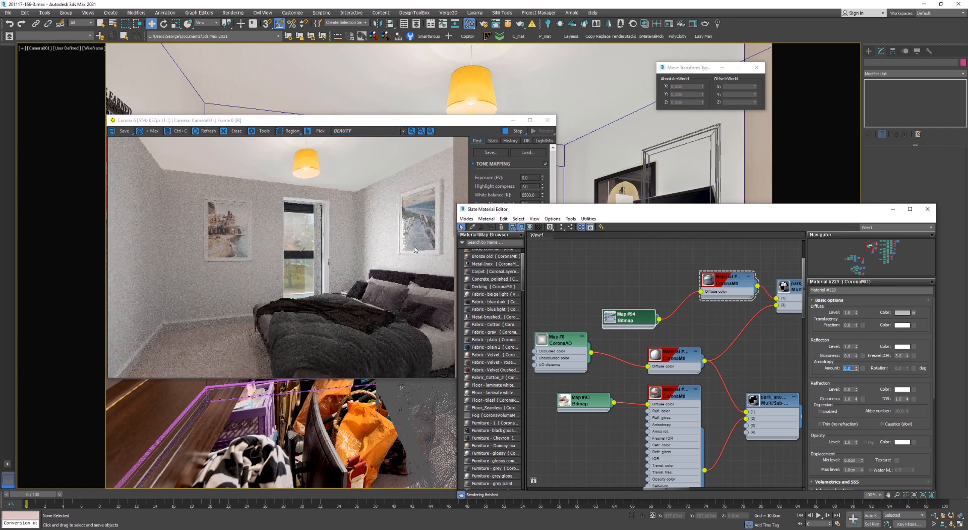
Try a Fresnel IOR of 2 on Material #229, the pier picture's material
{"action": "scroll", "coordinate": [415, 250], "scroll_direction": "up", "scroll_amount": 1}
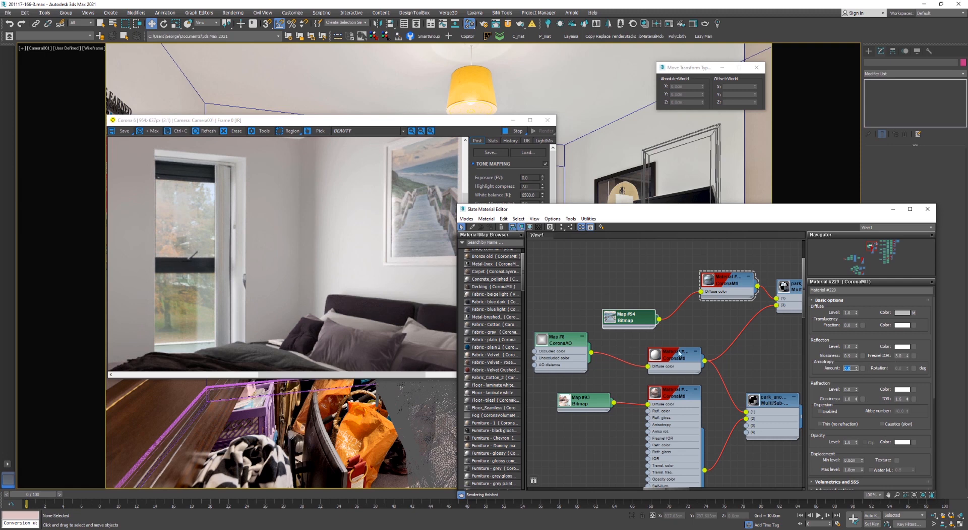
{"action": "scroll", "coordinate": [557, 310], "scroll_direction": "down", "scroll_amount": 1}
{"action": "middle_click_drag", "start_coordinate": [593, 307], "coordinate": [753, 316]}
{"action": "scroll", "coordinate": [382, 243], "scroll_direction": "down", "scroll_amount": 1}
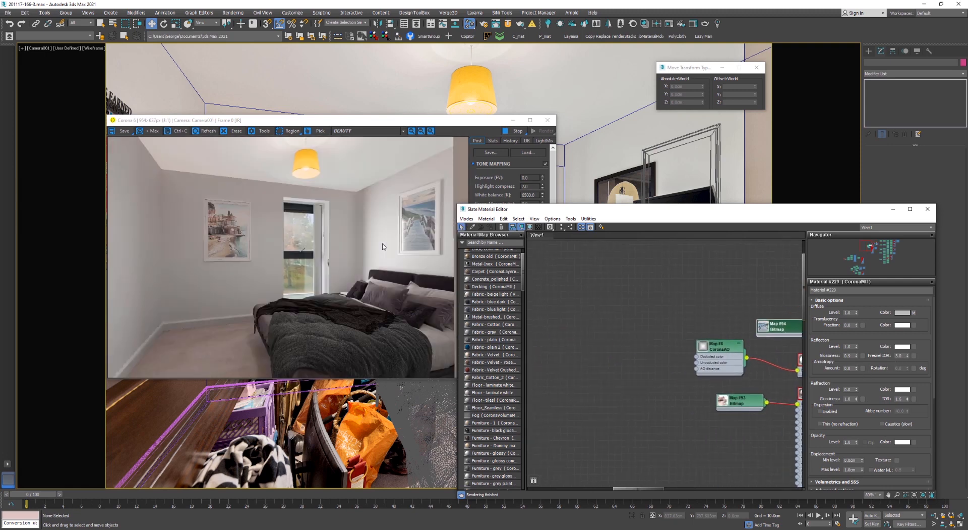
{"action": "scroll", "coordinate": [411, 235], "scroll_direction": "up", "scroll_amount": 2}
{"action": "scroll", "coordinate": [641, 296], "scroll_direction": "down", "scroll_amount": 3}
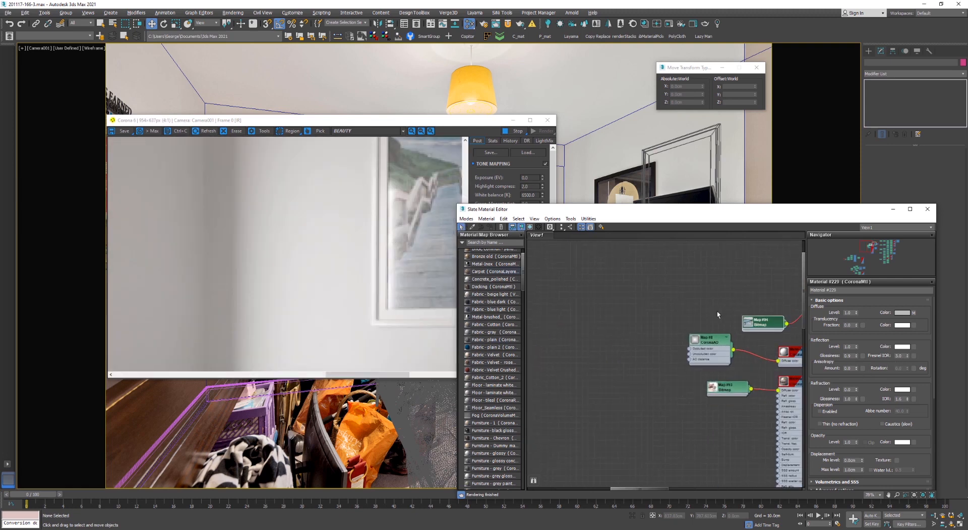
{"action": "double_click", "coordinate": [901, 356]}
{"action": "type", "text": "2"}
{"action": "key", "text": "Tab"}
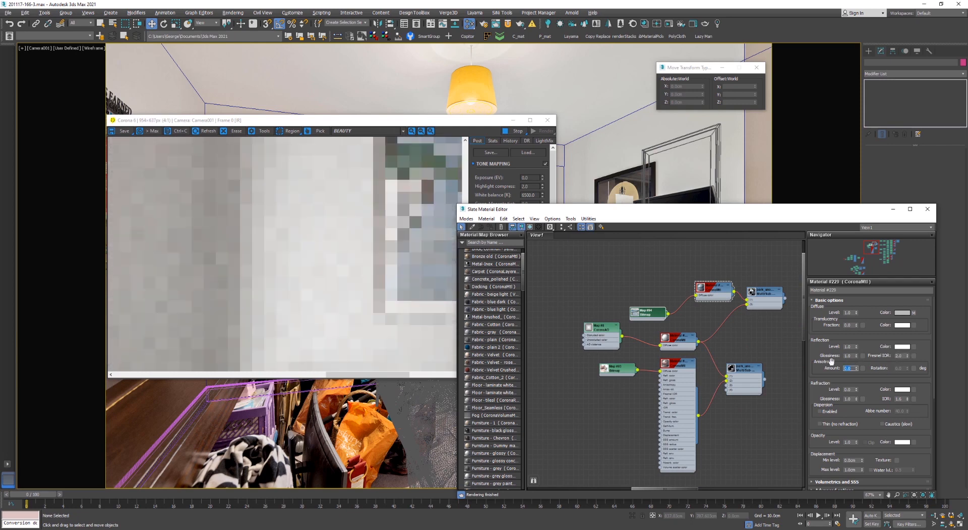
Set the Fresnel IOR of Material #229 to 3 and check the pier picture's reflections in the interactive render
{"action": "double_click", "coordinate": [900, 355]}
{"action": "type", "text": "3"}
{"action": "key", "text": "Tab"}
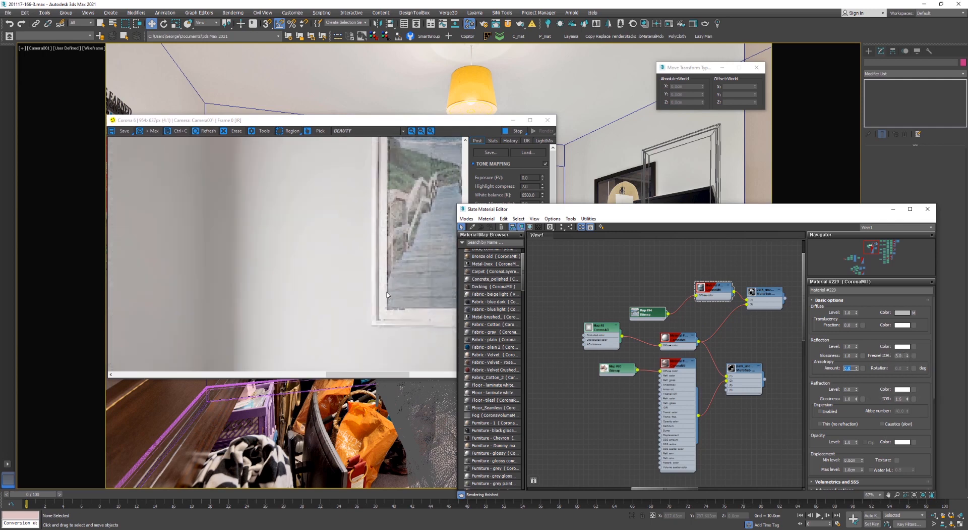
{"action": "left_click", "coordinate": [386, 295]}
{"action": "scroll", "coordinate": [408, 273], "scroll_direction": "down", "scroll_amount": 1}
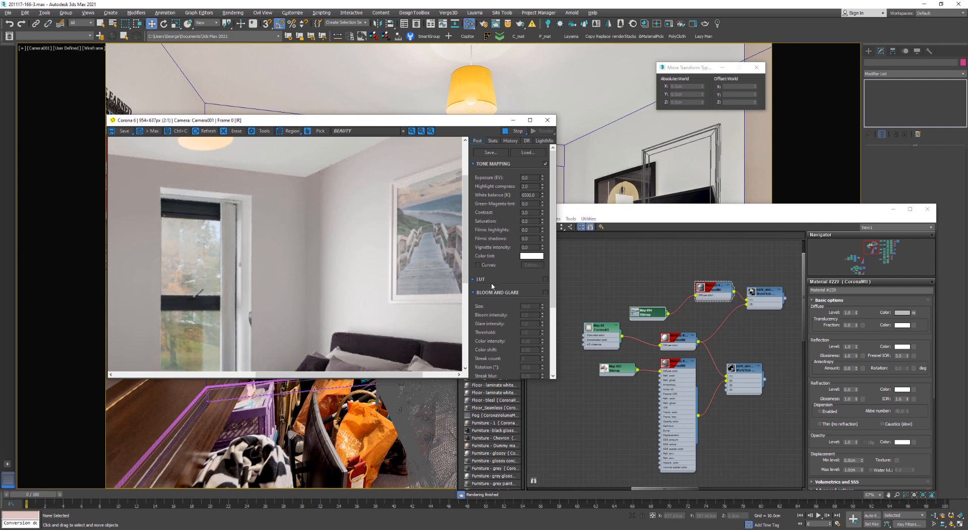
{"action": "scroll", "coordinate": [403, 232], "scroll_direction": "down", "scroll_amount": 1}
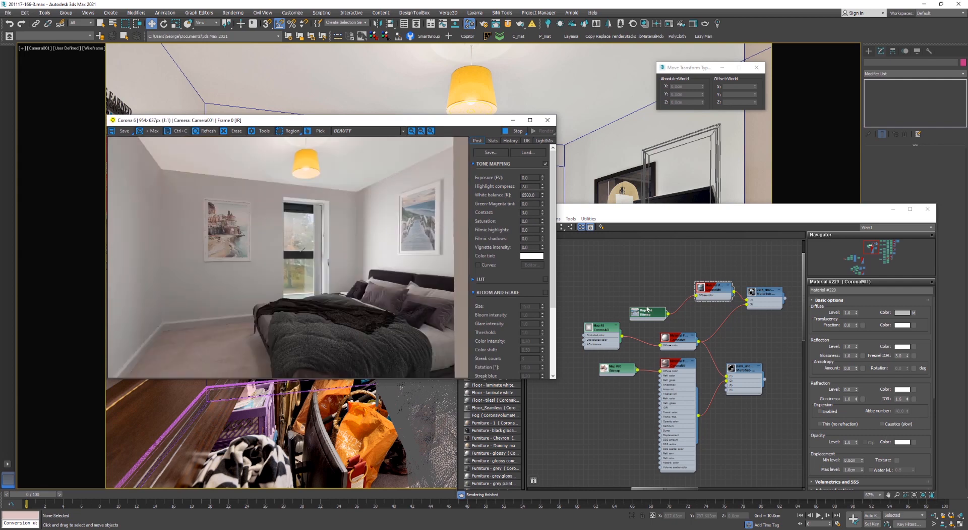
Set the Fresnel IOR of Material #217, the coastal town picture's material, to 5 and inspect that picture in the render
{"action": "left_click", "coordinate": [647, 285]}
{"action": "scroll", "coordinate": [624, 369], "scroll_direction": "up", "scroll_amount": 1}
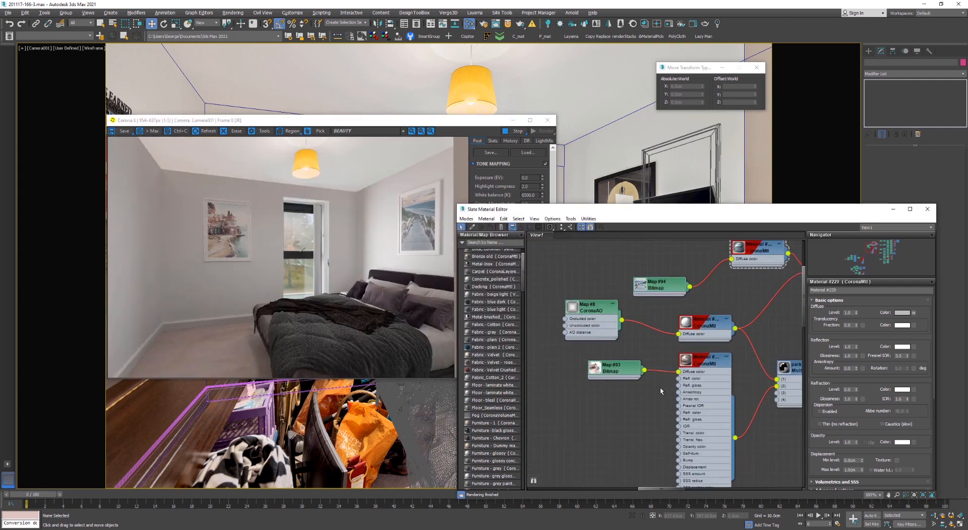
{"action": "left_click", "coordinate": [703, 370]}
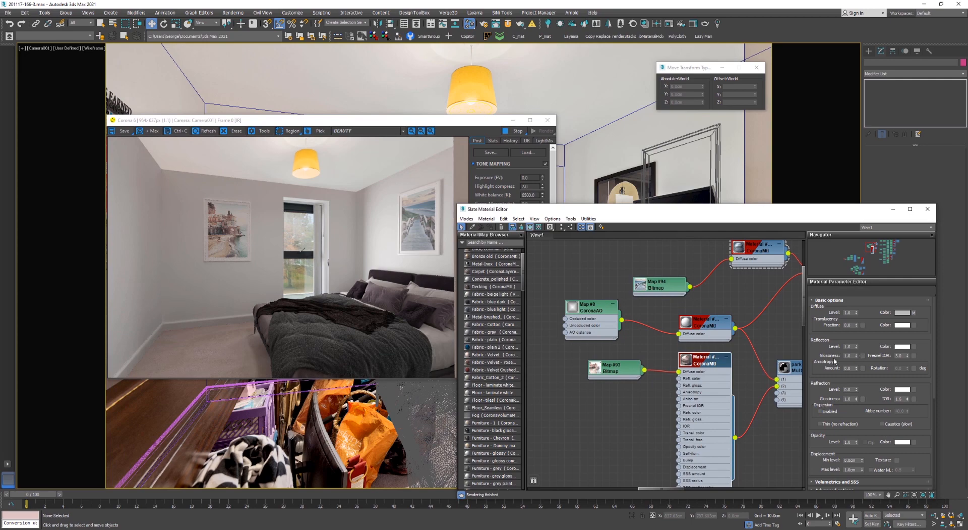
{"action": "type", "text": "5"}
{"action": "key", "text": "Tab"}
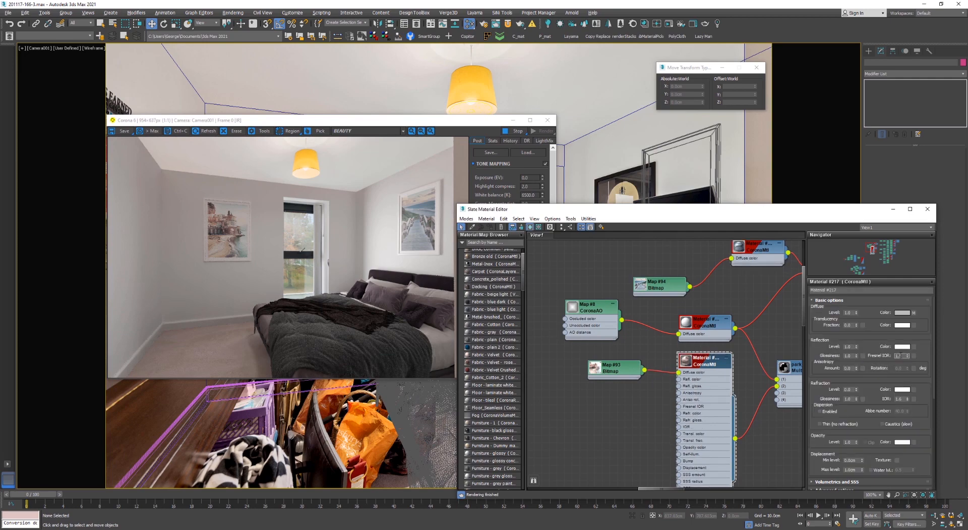
{"action": "scroll", "coordinate": [225, 223], "scroll_direction": "up", "scroll_amount": 1}
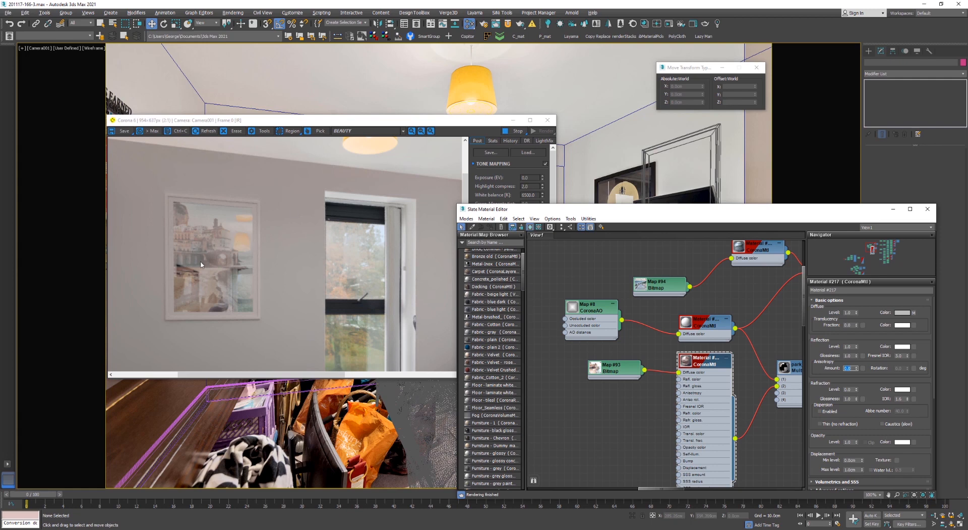
Show the camera view shaded and look through the material node graph for the shadow catcher material
{"action": "left_click", "coordinate": [596, 122]}
{"action": "key", "text": "F3"}
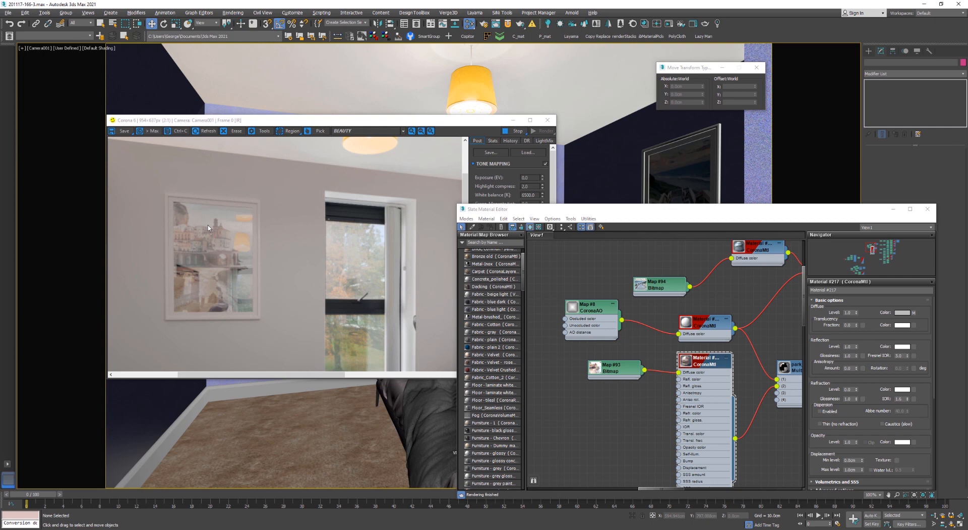
{"action": "scroll", "coordinate": [737, 334], "scroll_direction": "down", "scroll_amount": 5}
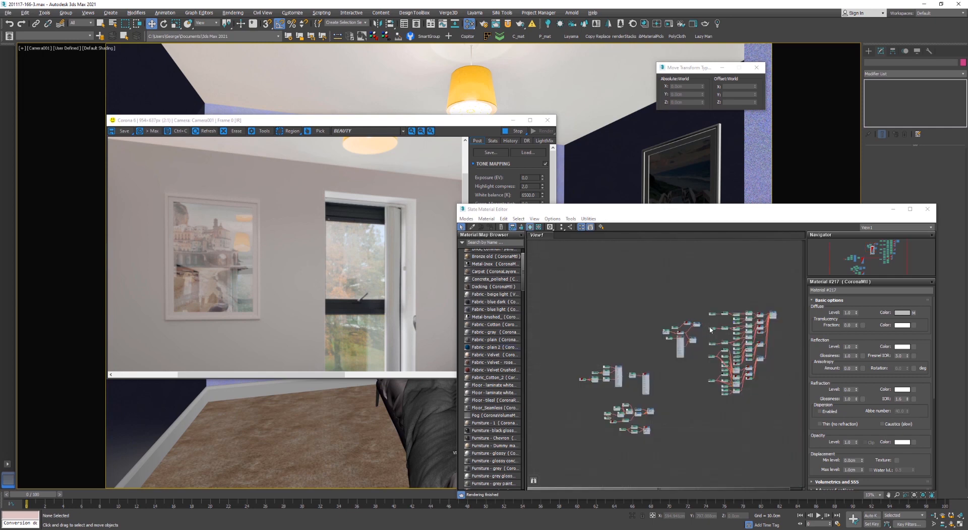
{"action": "scroll", "coordinate": [662, 365], "scroll_direction": "down", "scroll_amount": 5}
{"action": "scroll", "coordinate": [609, 414], "scroll_direction": "up", "scroll_amount": 7}
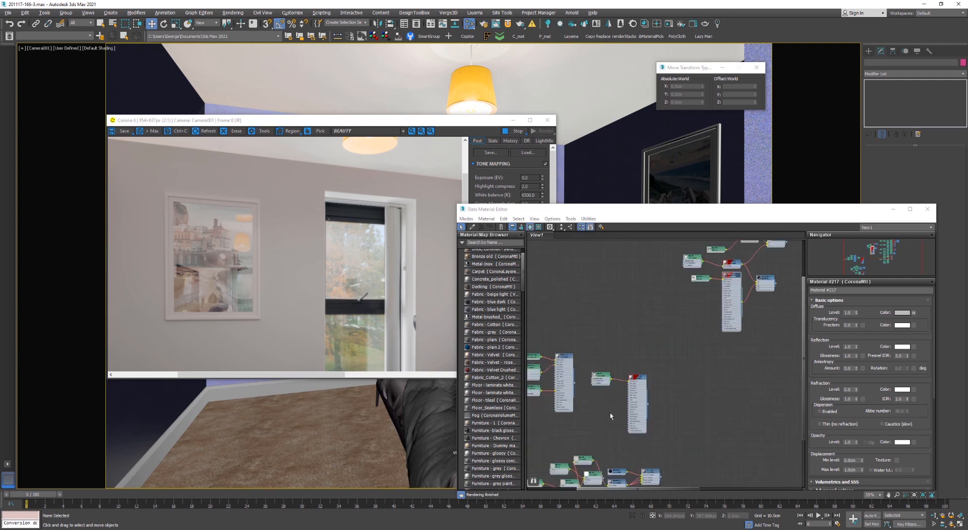
{"action": "middle_click_drag", "start_coordinate": [536, 358], "coordinate": [726, 367]}
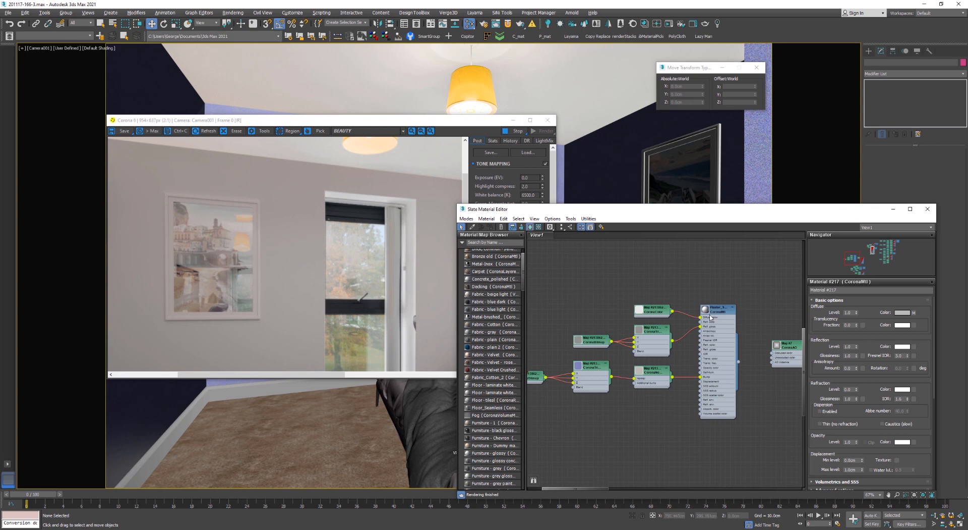
{"action": "scroll", "coordinate": [631, 333], "scroll_direction": "down", "scroll_amount": 3}
{"action": "scroll", "coordinate": [631, 332], "scroll_direction": "down", "scroll_amount": 1}
{"action": "scroll", "coordinate": [642, 346], "scroll_direction": "up", "scroll_amount": 5}
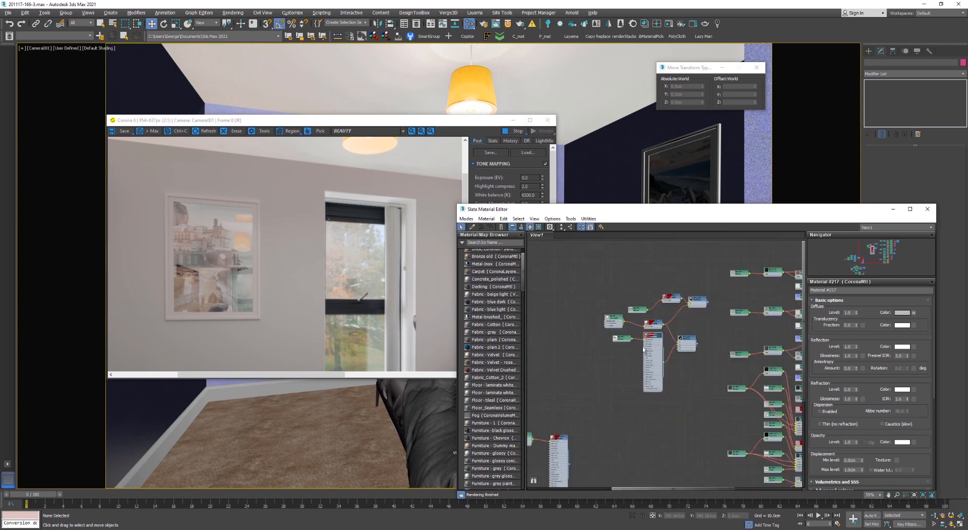
{"action": "scroll", "coordinate": [711, 339], "scroll_direction": "down", "scroll_amount": 4}
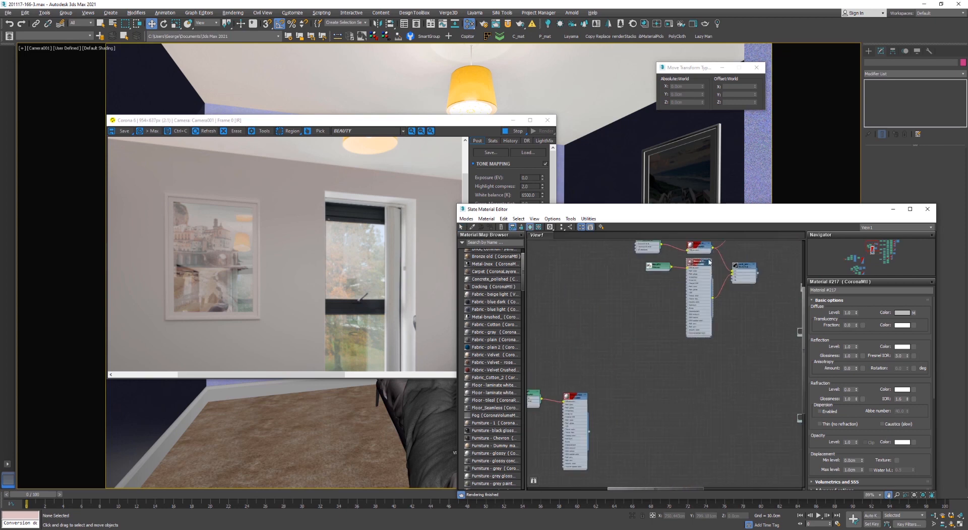
{"action": "middle_click_drag", "start_coordinate": [815, 242], "coordinate": [728, 298]}
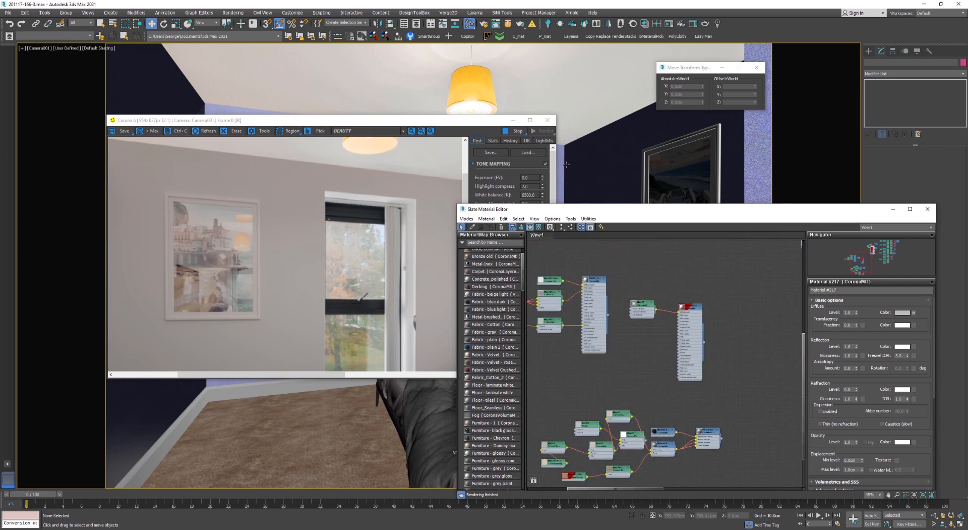
Load the VS_SHADOW CATCHER material into the node graph by sampling it from the room in the shaded camera view
{"action": "key", "text": "F3"}
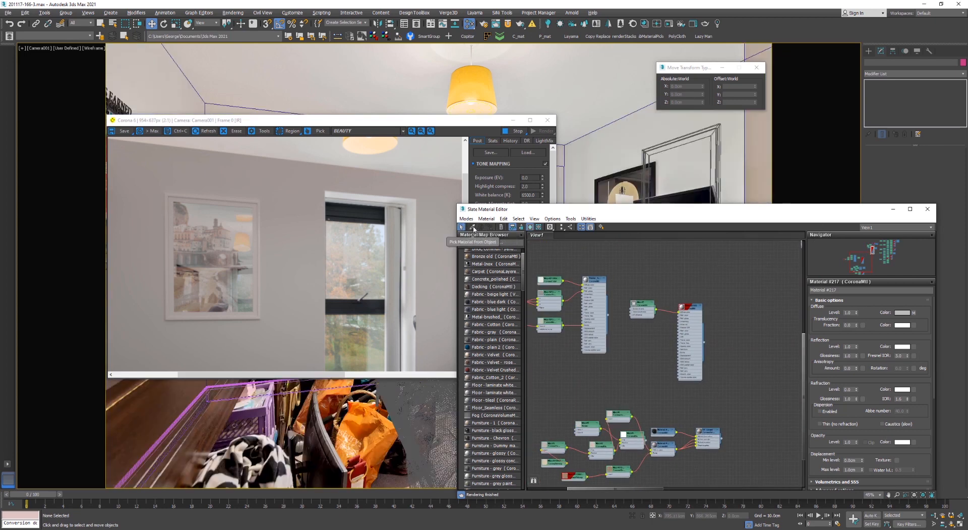
{"action": "left_click", "coordinate": [473, 226]}
{"action": "key", "text": "F3"}
{"action": "left_click_drag", "start_coordinate": [414, 120], "coordinate": [393, 281]}
{"action": "left_click", "coordinate": [469, 173]}
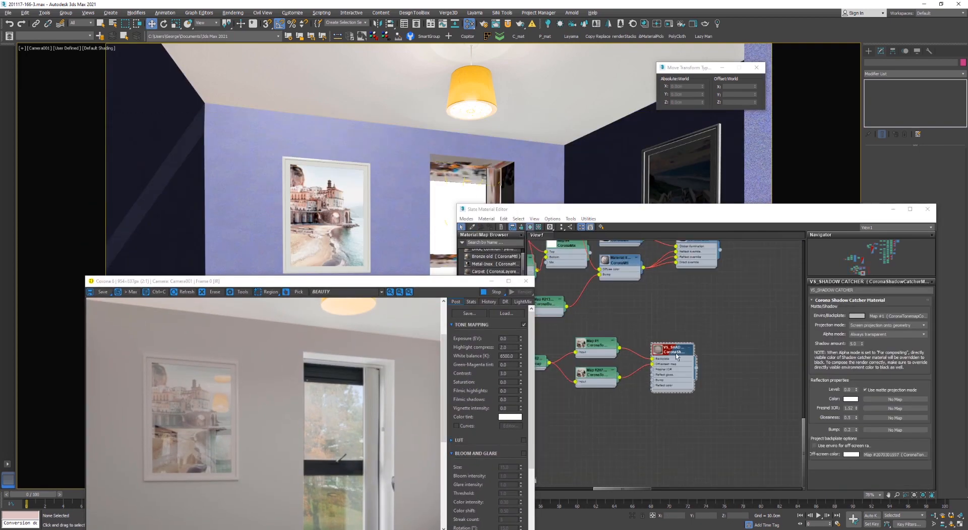
{"action": "left_click", "coordinate": [409, 281]}
{"action": "left_click_drag", "start_coordinate": [408, 281], "coordinate": [403, 82]}
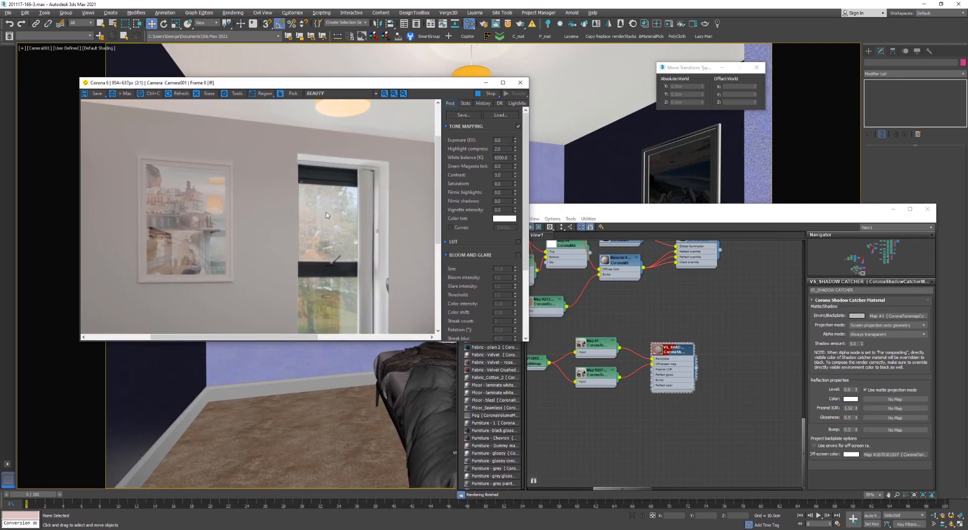
Examine the reflections in the render and the scene environment overrides in the Corona render settings
{"action": "scroll", "coordinate": [227, 210], "scroll_direction": "up", "scroll_amount": 1}
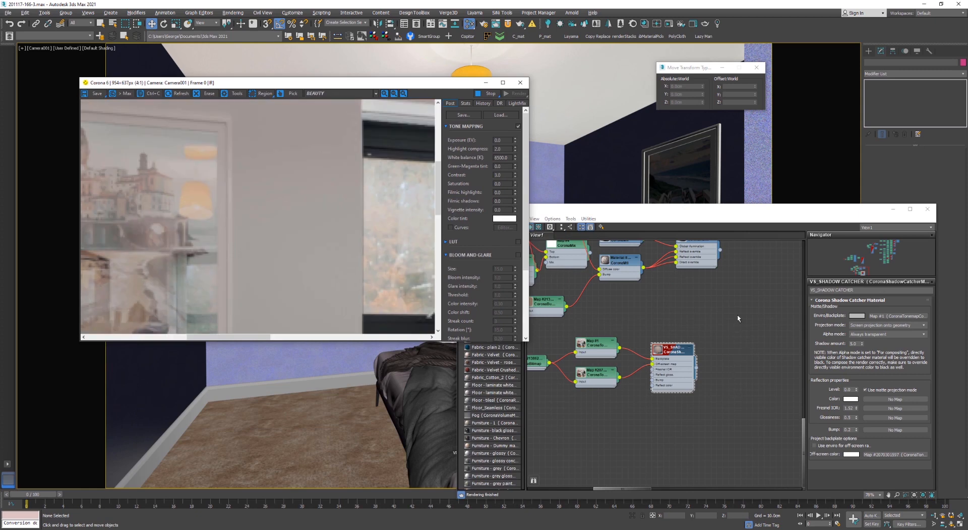
{"action": "left_click", "coordinate": [485, 25]}
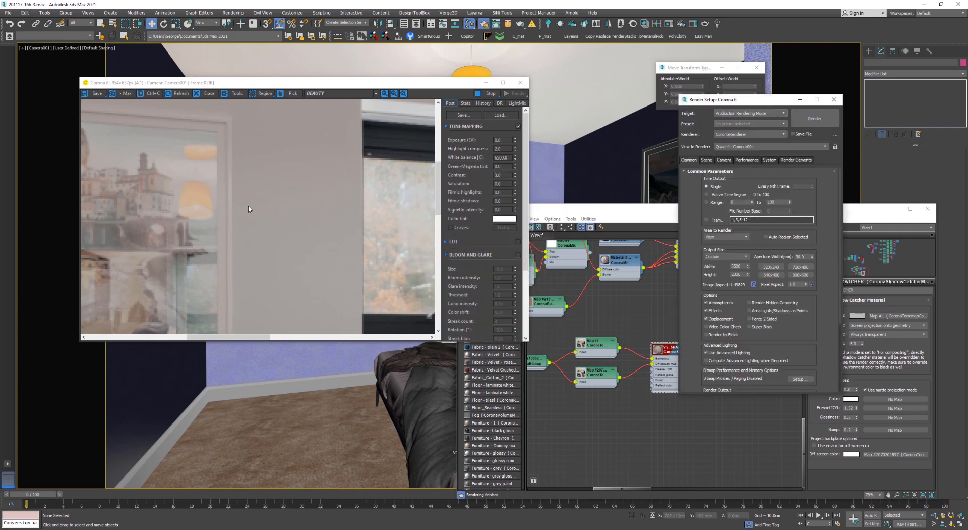
{"action": "left_click", "coordinate": [706, 159]}
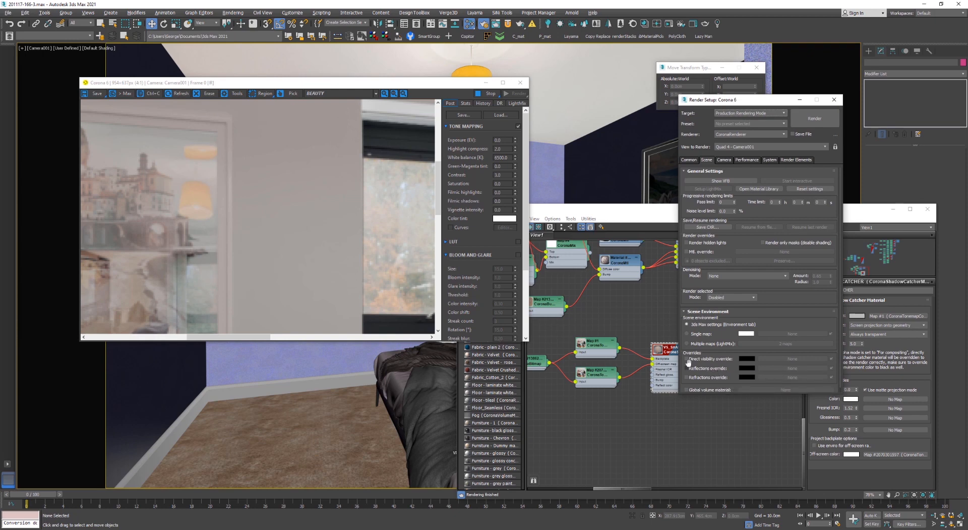
{"action": "scroll", "coordinate": [203, 275], "scroll_direction": "down", "scroll_amount": 1}
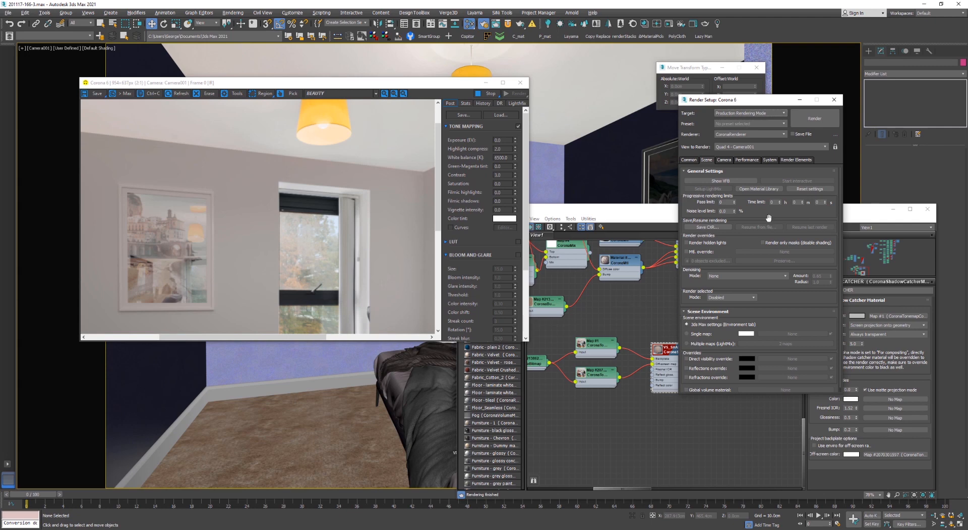
{"action": "left_click", "coordinate": [834, 99]}
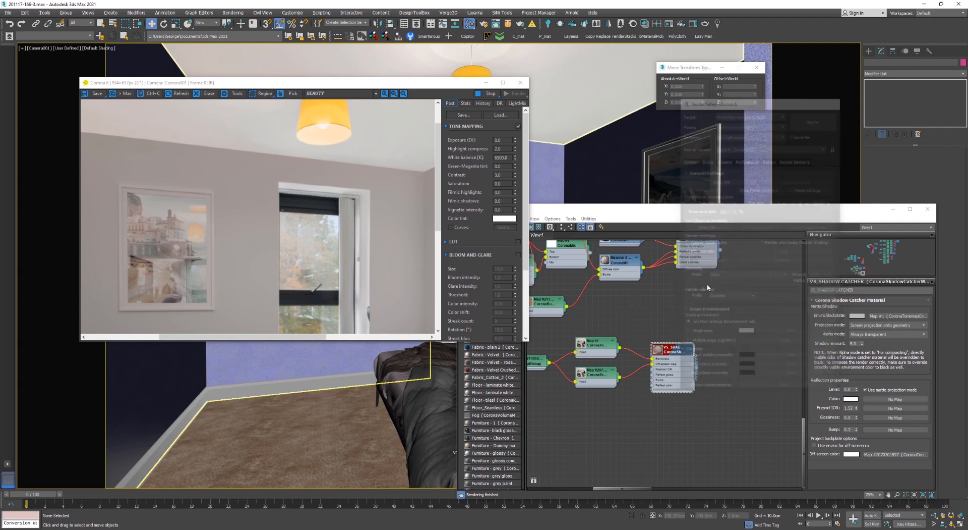
Enable the environment for off-screen rays on the VS_SHADOW CATCHER material and check the picture's reflection in the render
{"action": "scroll", "coordinate": [629, 382], "scroll_direction": "up", "scroll_amount": 3}
{"action": "middle_click_drag", "start_coordinate": [626, 368], "coordinate": [687, 367]}
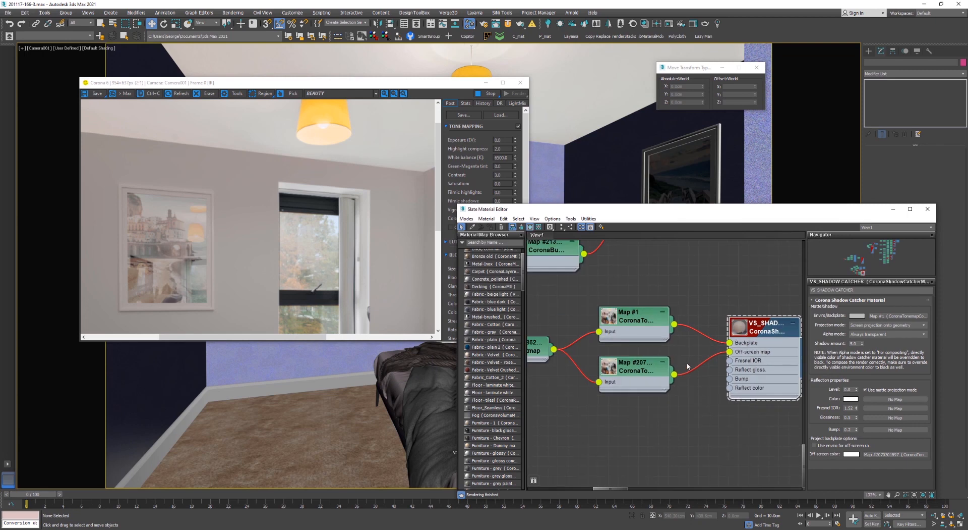
{"action": "scroll", "coordinate": [688, 366], "scroll_direction": "down", "scroll_amount": 2}
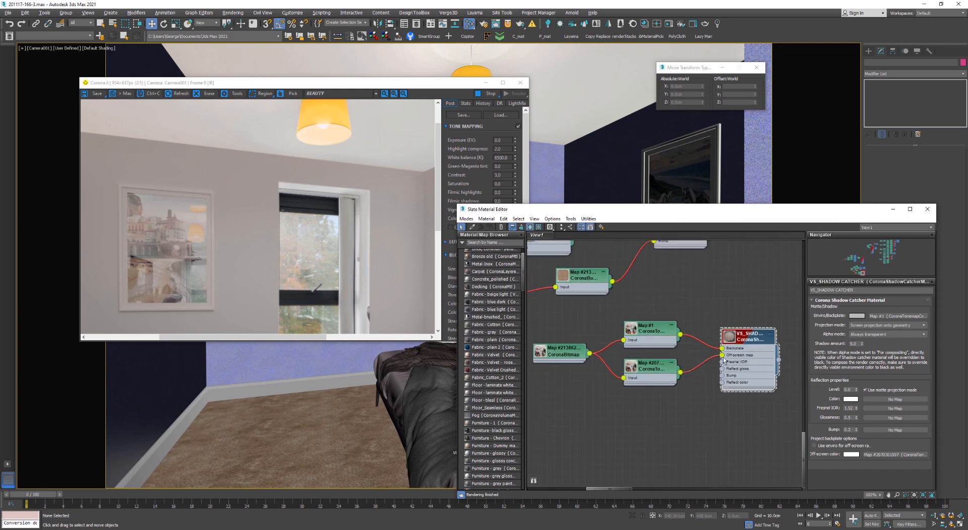
{"action": "left_click_drag", "start_coordinate": [723, 355], "coordinate": [750, 406]}
{"action": "left_click_drag", "start_coordinate": [711, 357], "coordinate": [723, 354]}
{"action": "left_click", "coordinate": [824, 445]}
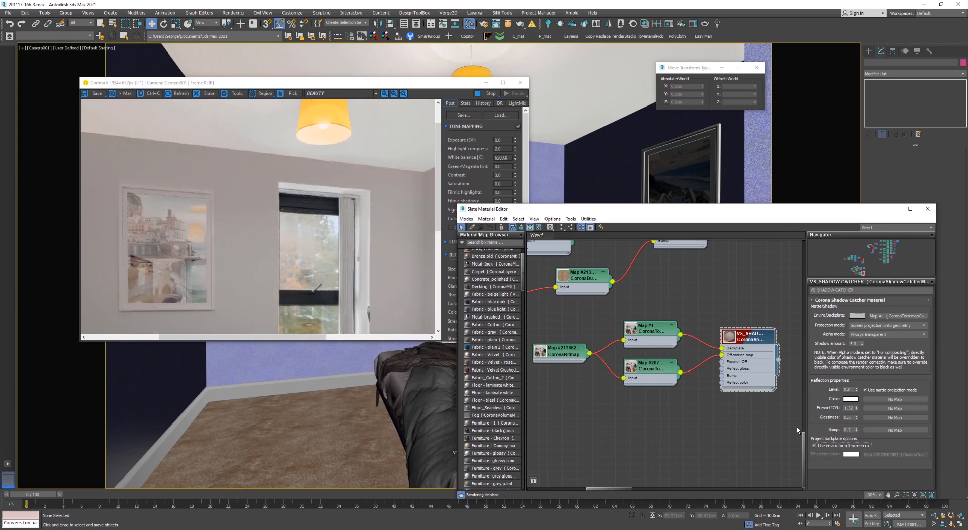
{"action": "left_click_drag", "start_coordinate": [722, 355], "coordinate": [722, 356]}
{"action": "left_click", "coordinate": [927, 209]}
{"action": "left_click_drag", "start_coordinate": [396, 84], "coordinate": [375, 97]}
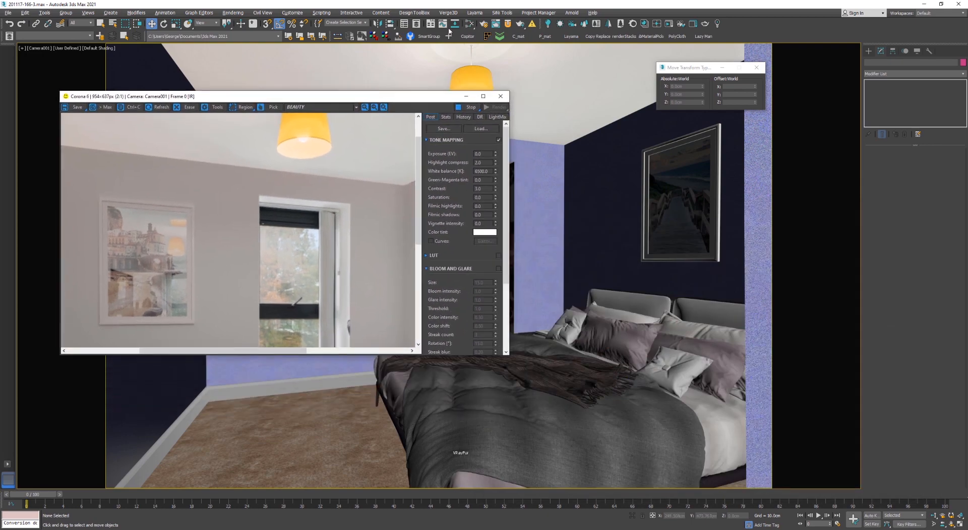
Sample the coastal town picture's multi-material from the viewport and open the parameters of its Material #217 sub-material
{"action": "left_click", "coordinate": [469, 24]}
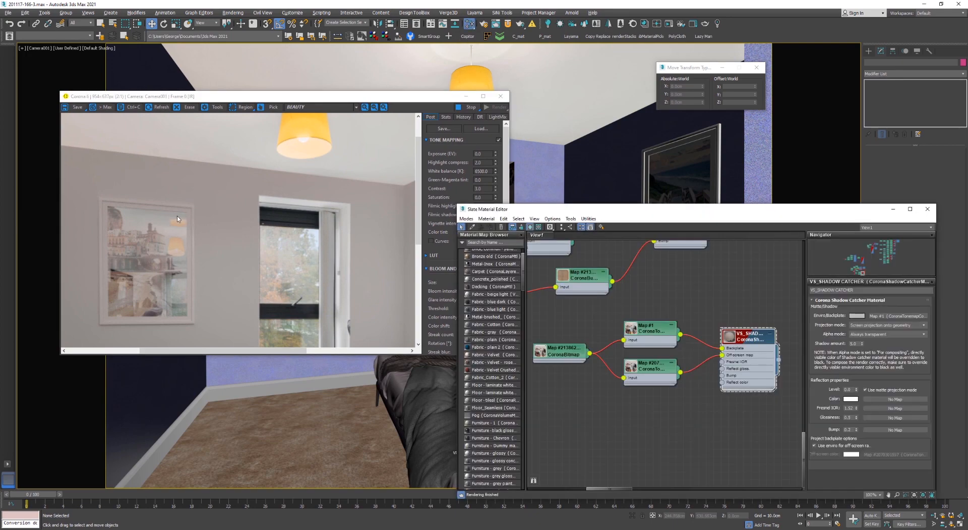
{"action": "middle_click_drag", "start_coordinate": [653, 300], "coordinate": [637, 441]}
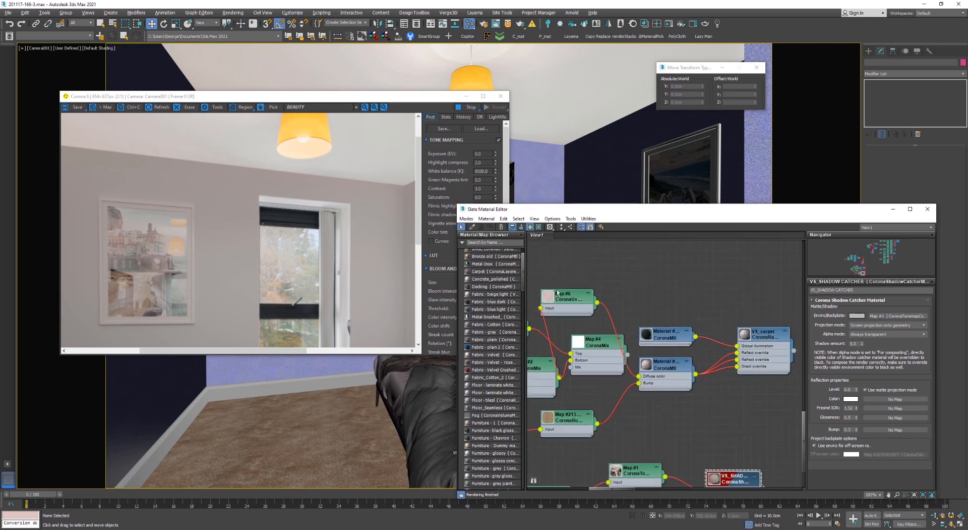
{"action": "left_click", "coordinate": [472, 227]}
{"action": "left_click_drag", "start_coordinate": [354, 96], "coordinate": [397, 267]}
{"action": "left_click", "coordinate": [345, 220]}
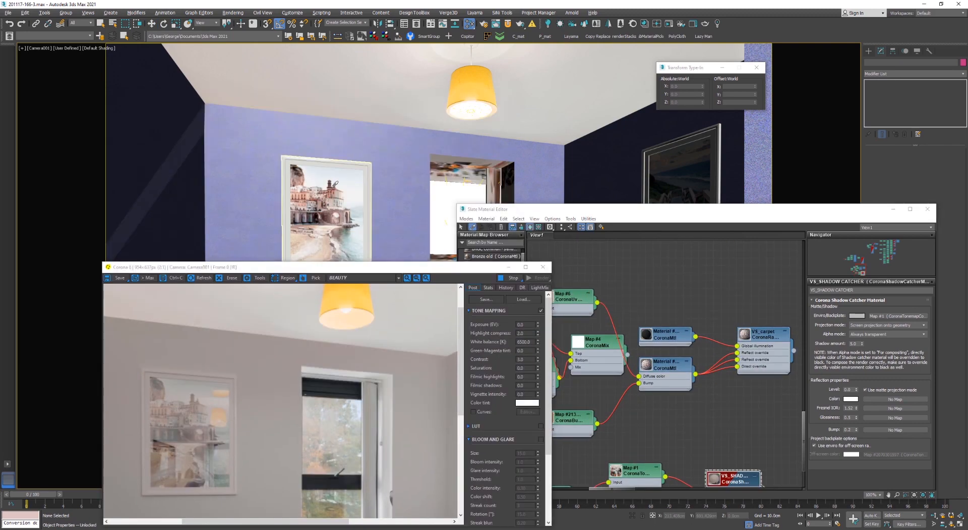
{"action": "double_click", "coordinate": [663, 355]}
{"action": "middle_click_drag", "start_coordinate": [663, 355], "coordinate": [785, 322]}
{"action": "double_click", "coordinate": [598, 317]}
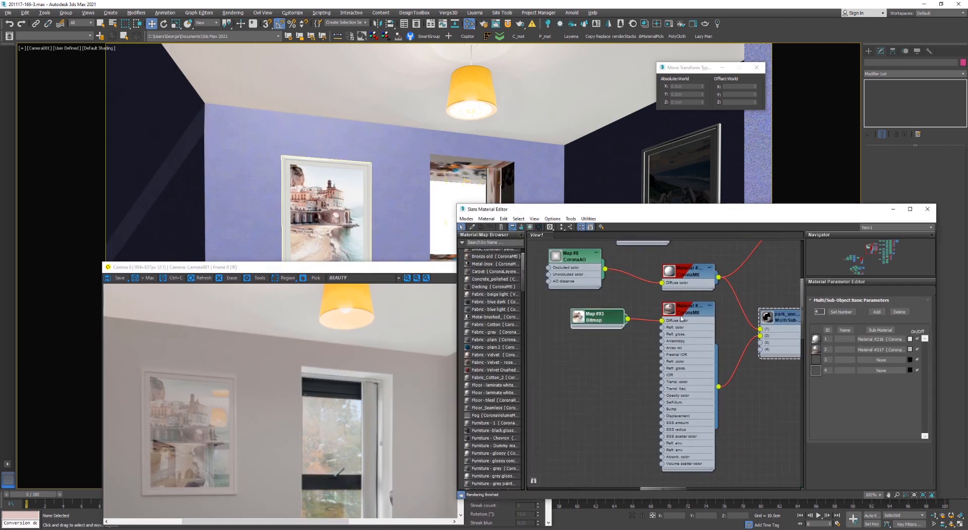
{"action": "double_click", "coordinate": [689, 310]}
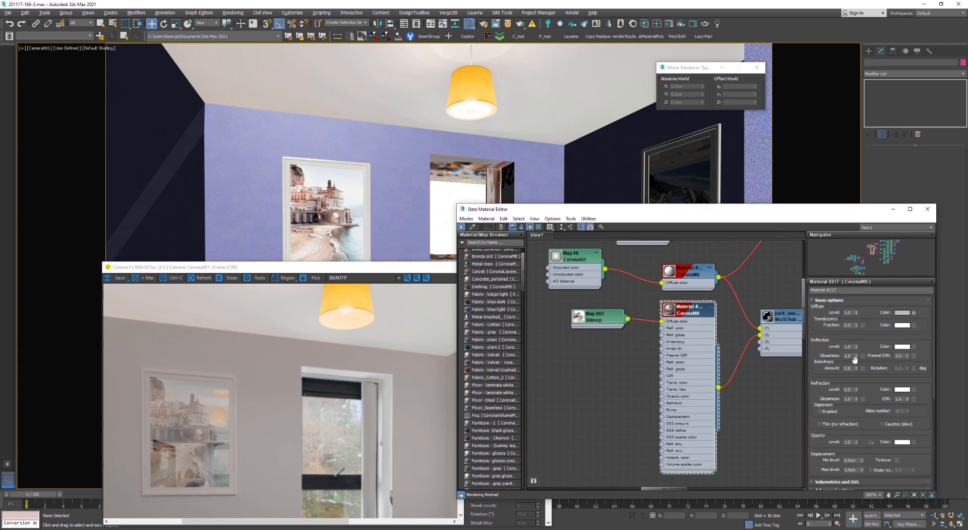
Try a Fresnel IOR of 2 on the picture's Material #217 and compare the reflection in the render
{"action": "type", "text": "2"}
{"action": "key", "text": "Tab"}
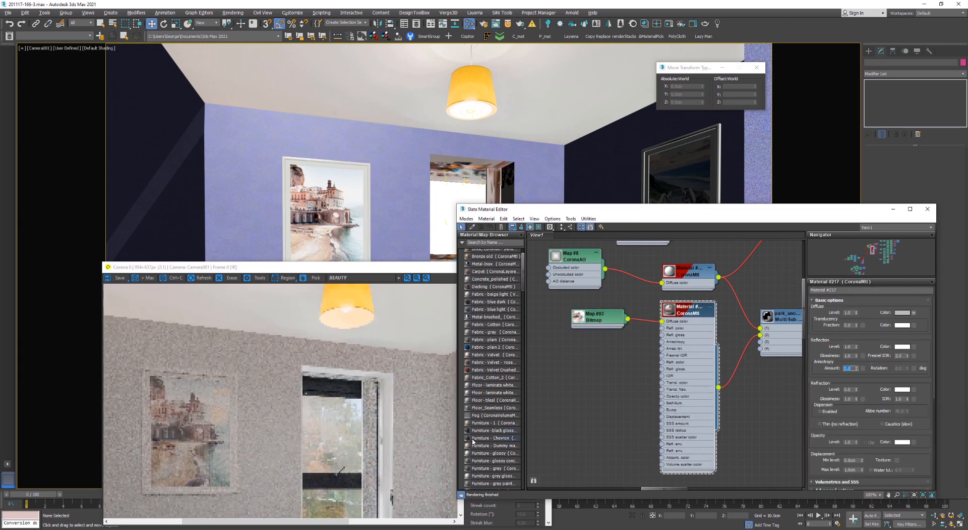
{"action": "right_click", "coordinate": [910, 354]}
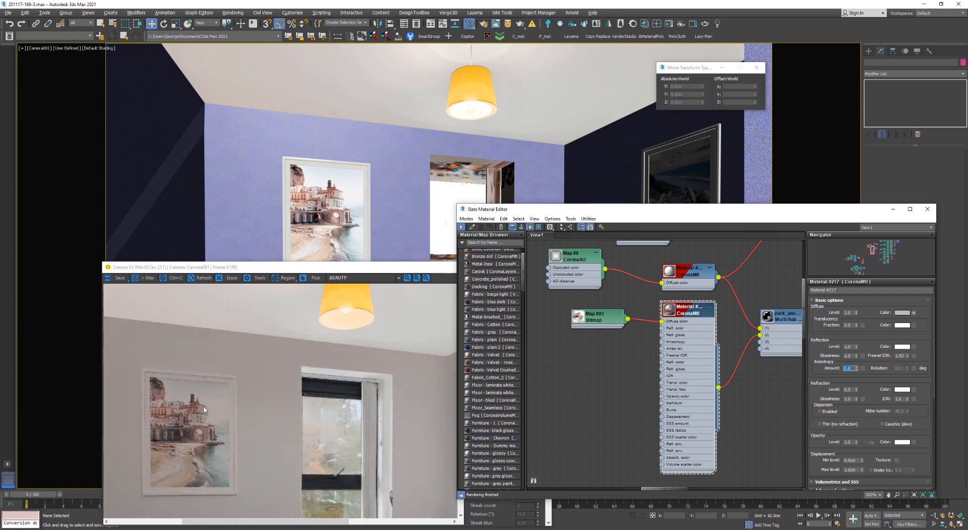
{"action": "left_click_drag", "start_coordinate": [244, 267], "coordinate": [244, 66]}
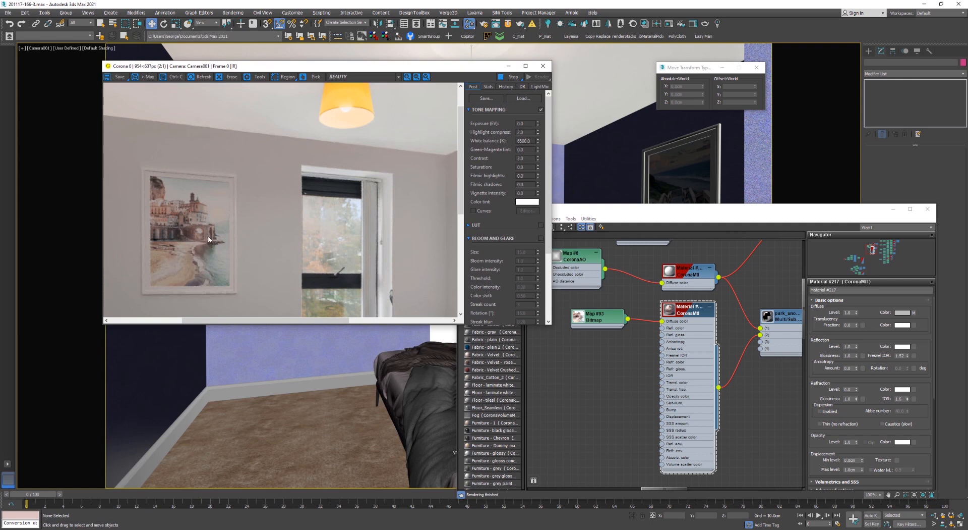
Try a Fresnel IOR of 3 on Material #217, inspect the picture's reflection in the render and restore the default IOR
{"action": "double_click", "coordinate": [901, 355]}
{"action": "type", "text": "3"}
{"action": "key", "text": "Tab"}
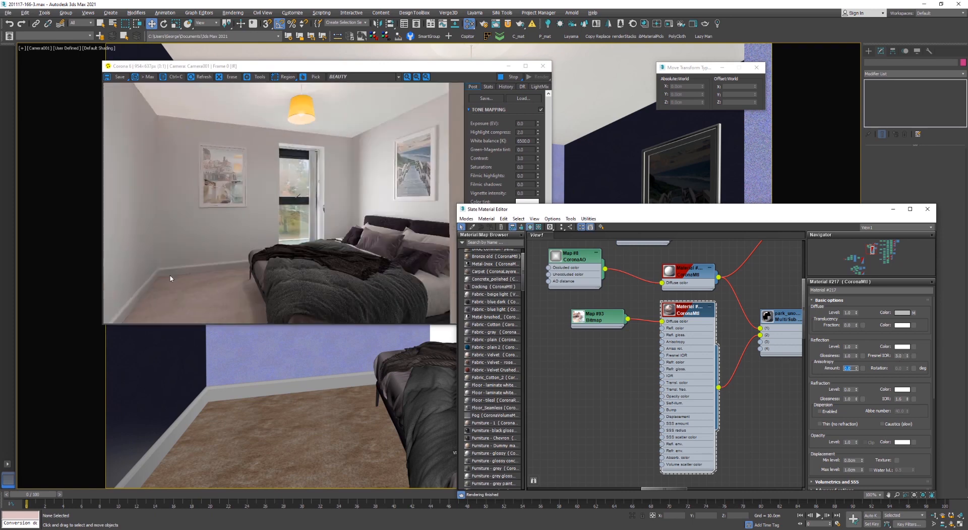
{"action": "scroll", "coordinate": [200, 222], "scroll_direction": "up", "scroll_amount": 1}
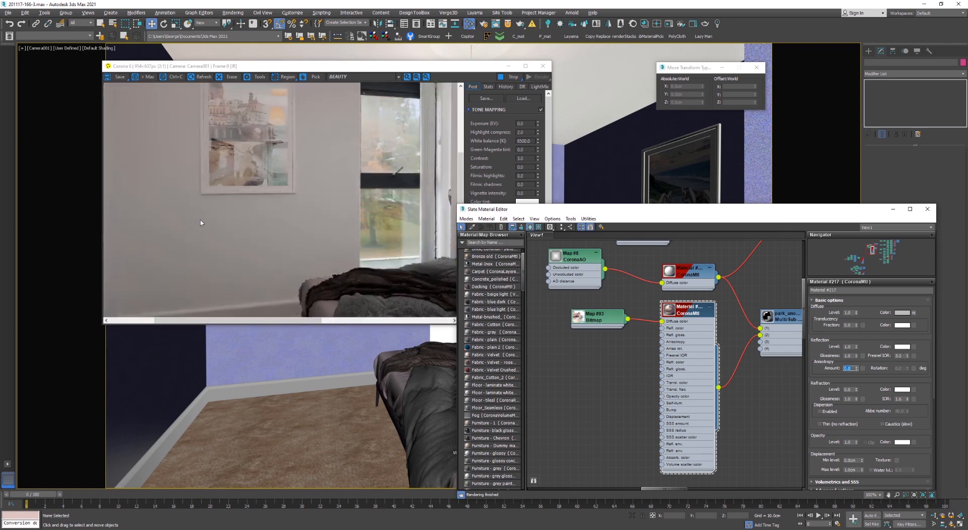
{"action": "left_click_drag", "start_coordinate": [257, 146], "coordinate": [226, 224]}
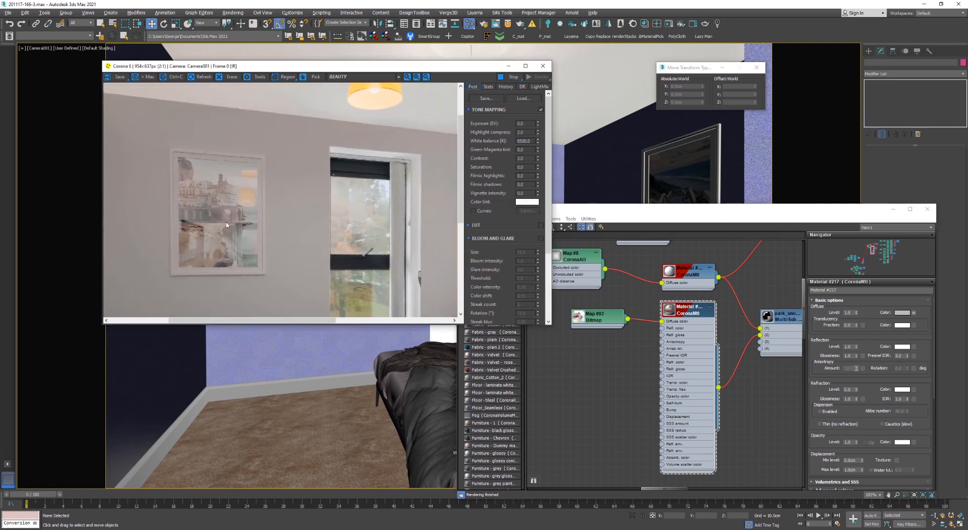
{"action": "right_click", "coordinate": [909, 359]}
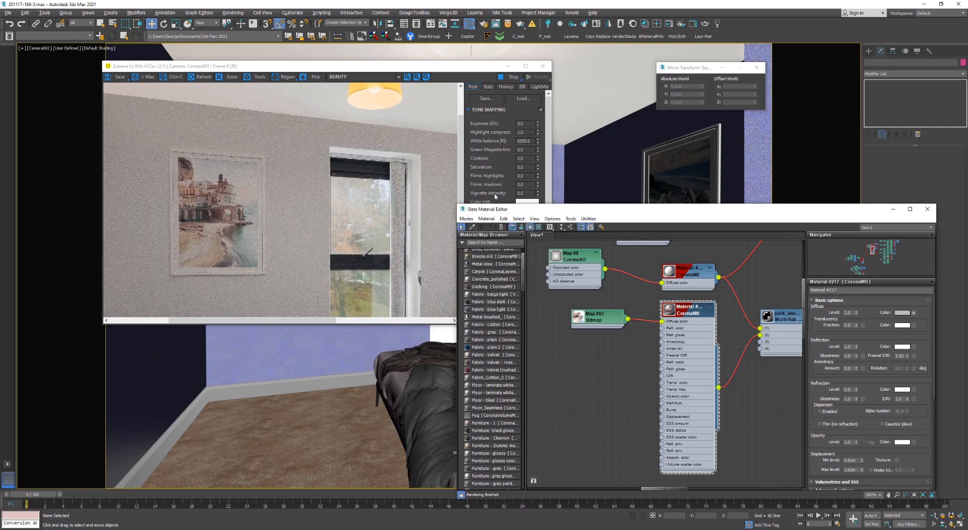
{"action": "left_click", "coordinate": [544, 67]}
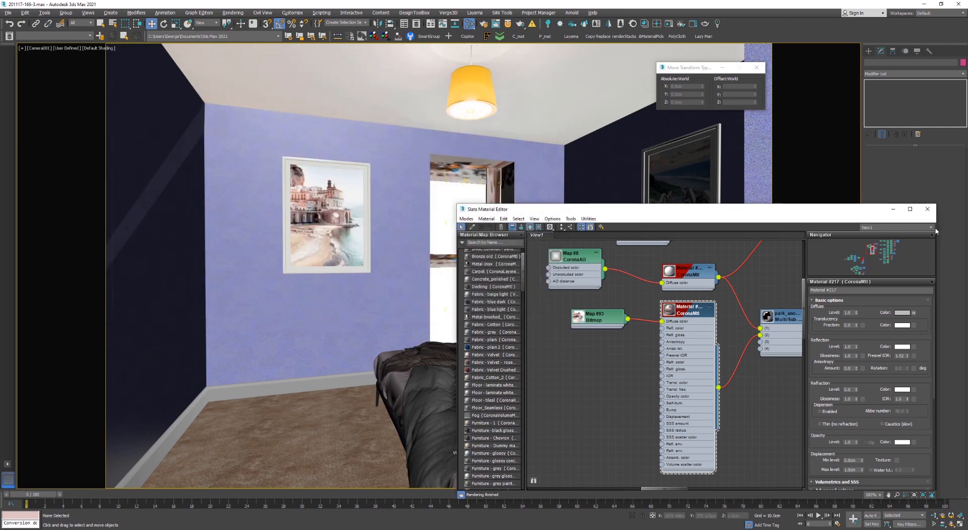
{"action": "left_click", "coordinate": [926, 212]}
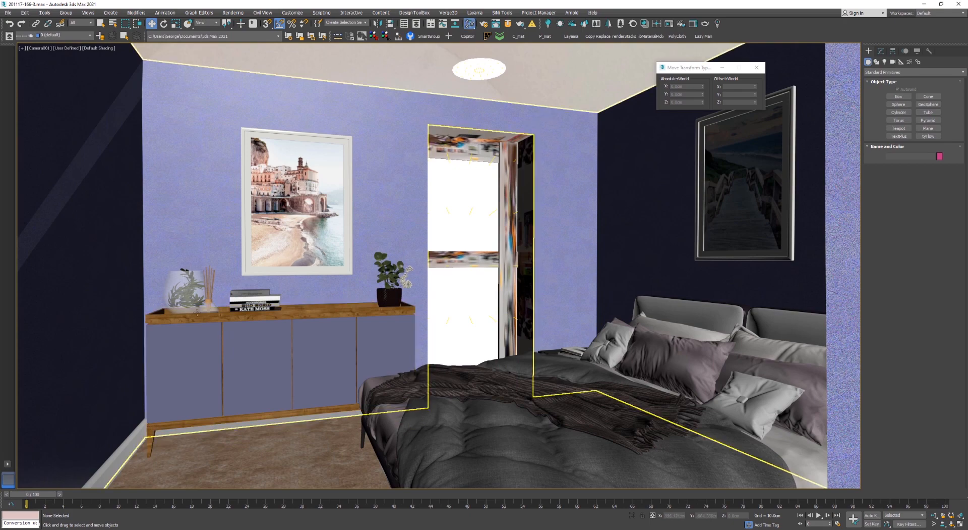
Sample the sideboard's Color I08 material into an empty area of the node graph and start interactive rendering with the viewport in wireframe
{"action": "key", "text": "m"}
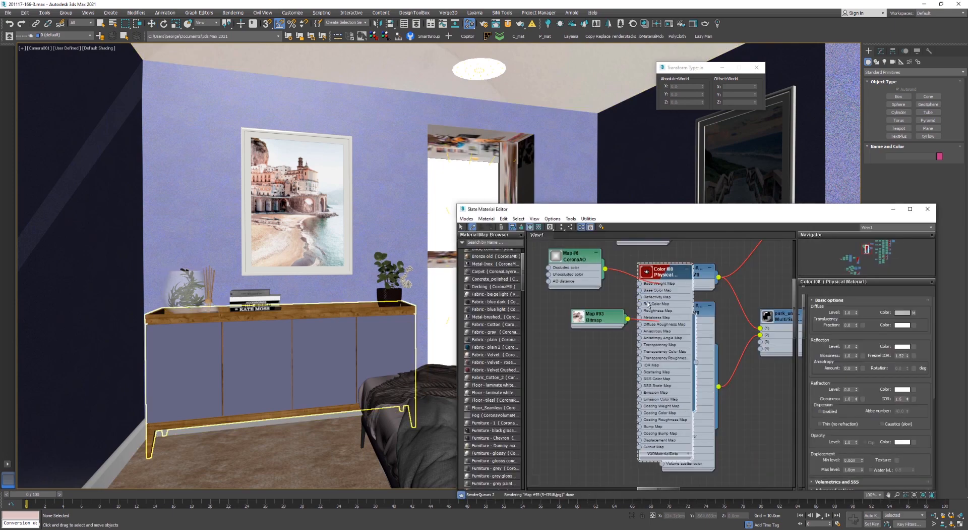
{"action": "left_click_drag", "start_coordinate": [707, 211], "coordinate": [659, 167]}
{"action": "key", "text": "F3"}
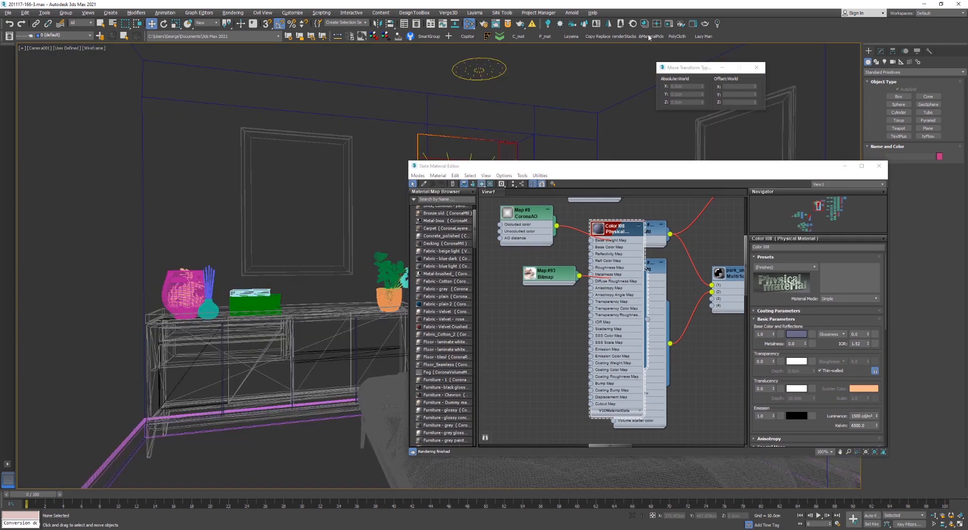
{"action": "left_click", "coordinate": [663, 26]}
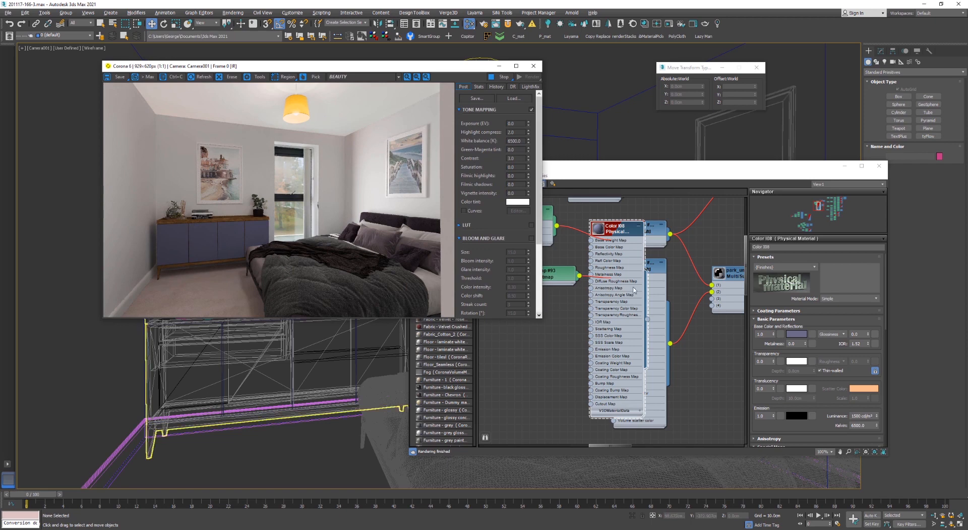
{"action": "left_click_drag", "start_coordinate": [617, 227], "coordinate": [542, 324]}
{"action": "middle_click_drag", "start_coordinate": [542, 325], "coordinate": [690, 259]}
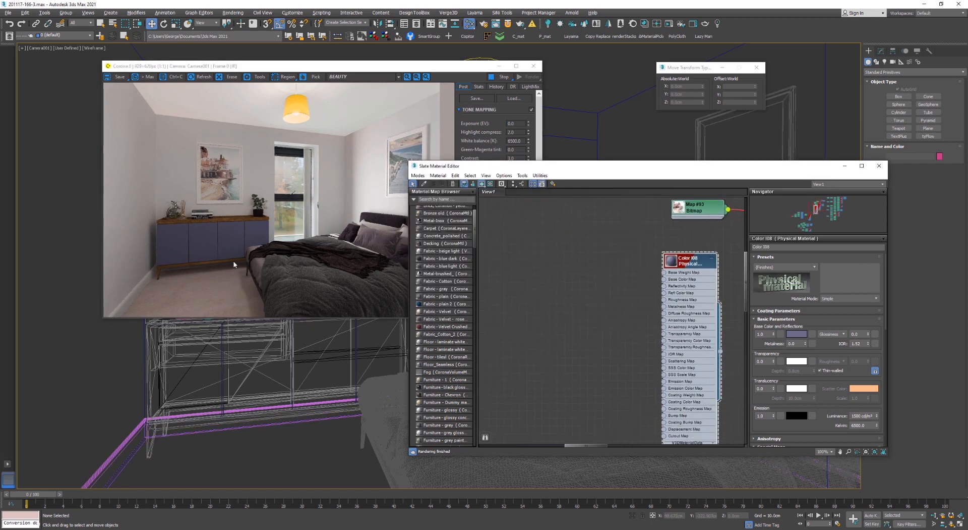
{"action": "scroll", "coordinate": [684, 280], "scroll_direction": "up", "scroll_amount": 2}
{"action": "right_click", "coordinate": [693, 258]}
{"action": "left_click", "coordinate": [643, 275]}
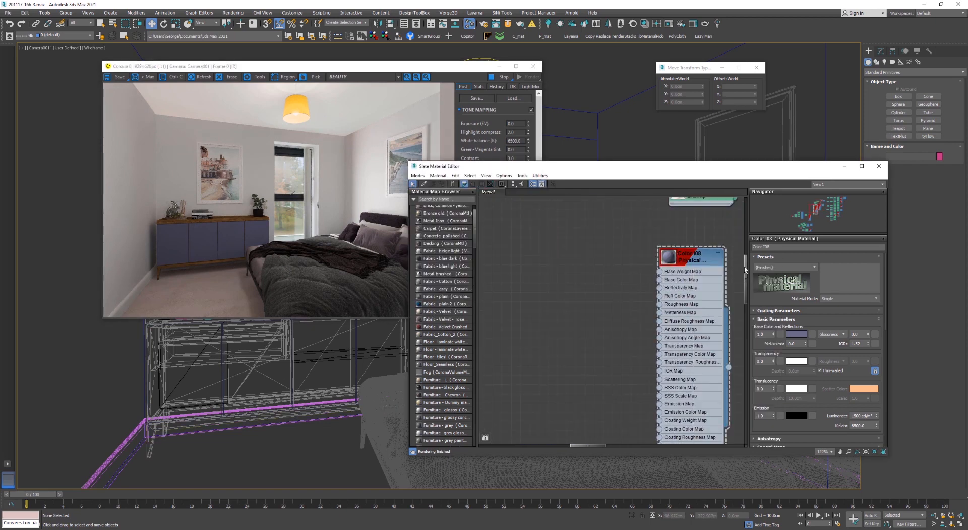
{"action": "right_click", "coordinate": [698, 256]}
{"action": "left_click", "coordinate": [734, 276]}
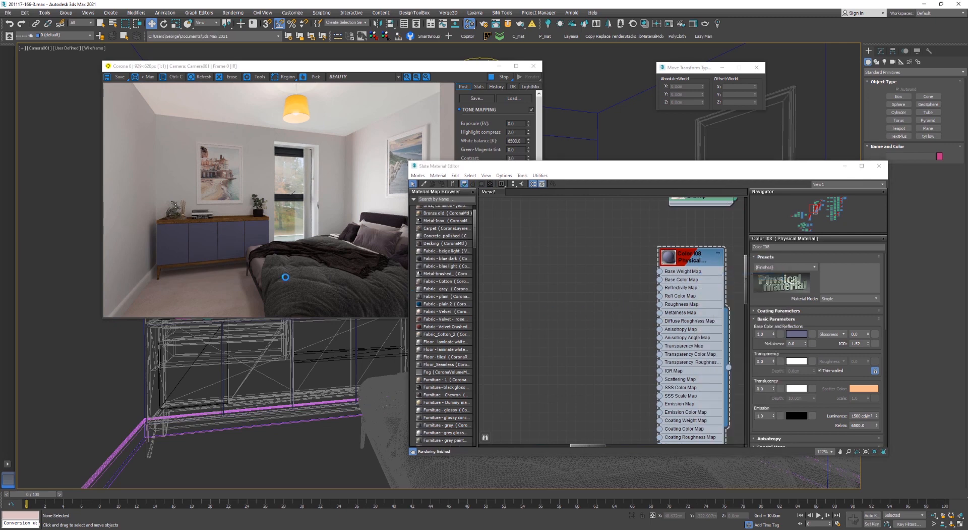
{"action": "left_click", "coordinate": [551, 378]}
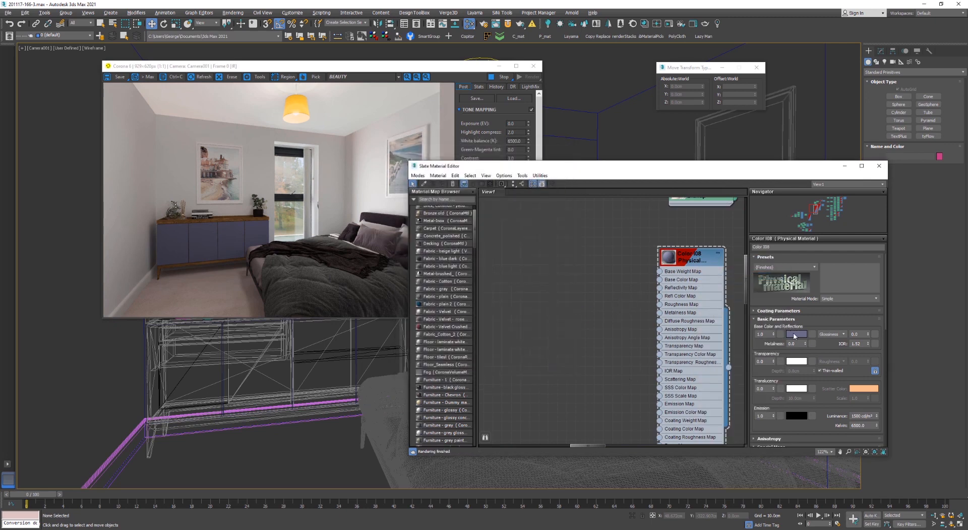
Copy the base colour of the Color I08 material and replace the material with the library's _Default material ray switcher
{"action": "right_click", "coordinate": [693, 270]}
{"action": "left_click", "coordinate": [734, 282]}
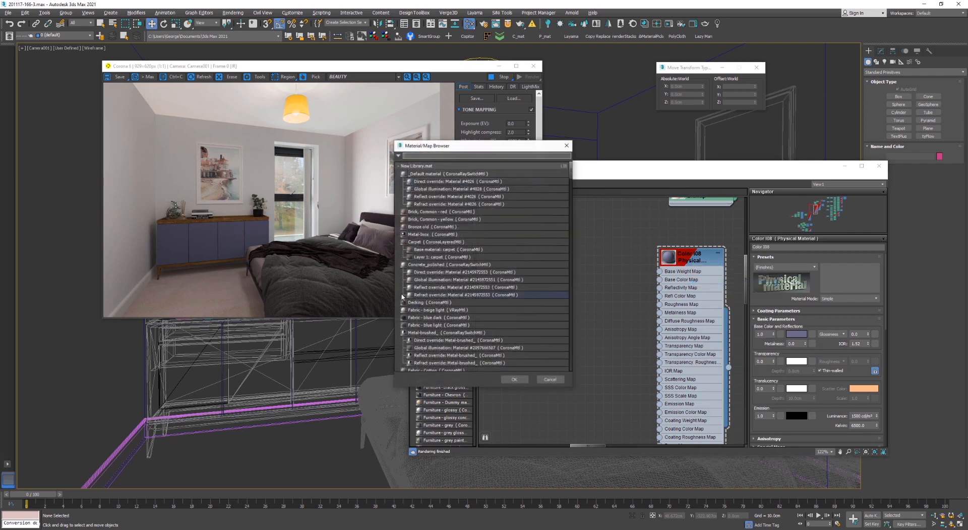
{"action": "double_click", "coordinate": [415, 174]}
{"action": "left_click", "coordinate": [464, 285]}
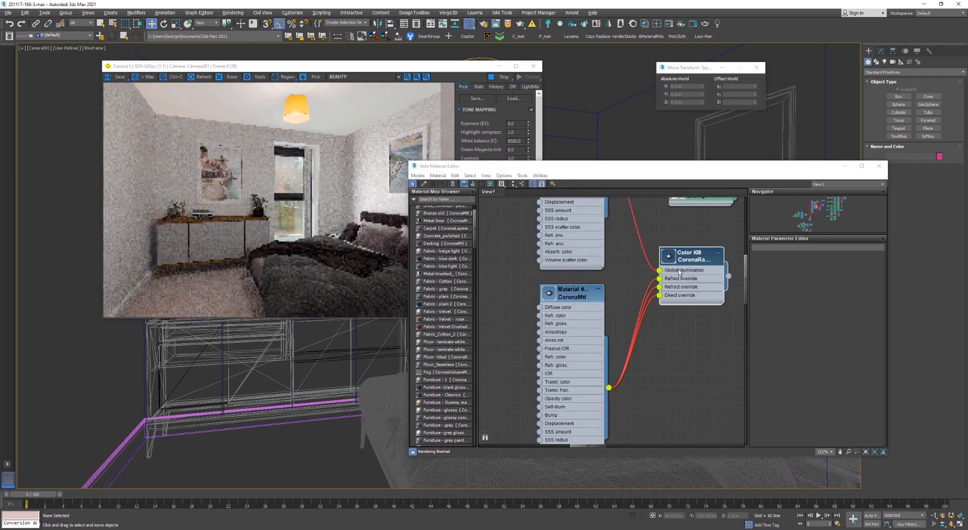
Reposition the Color I08 ray switcher node, hide the unused slots of its child materials and open its parameters
{"action": "scroll", "coordinate": [680, 272], "scroll_direction": "down", "scroll_amount": 3}
{"action": "left_click_drag", "start_coordinate": [680, 281], "coordinate": [627, 334]}
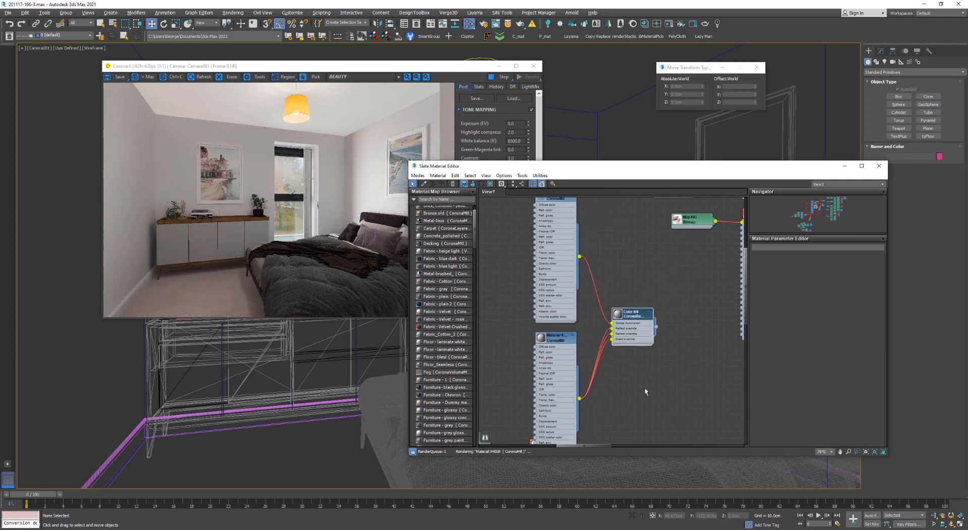
{"action": "left_click", "coordinate": [473, 183]}
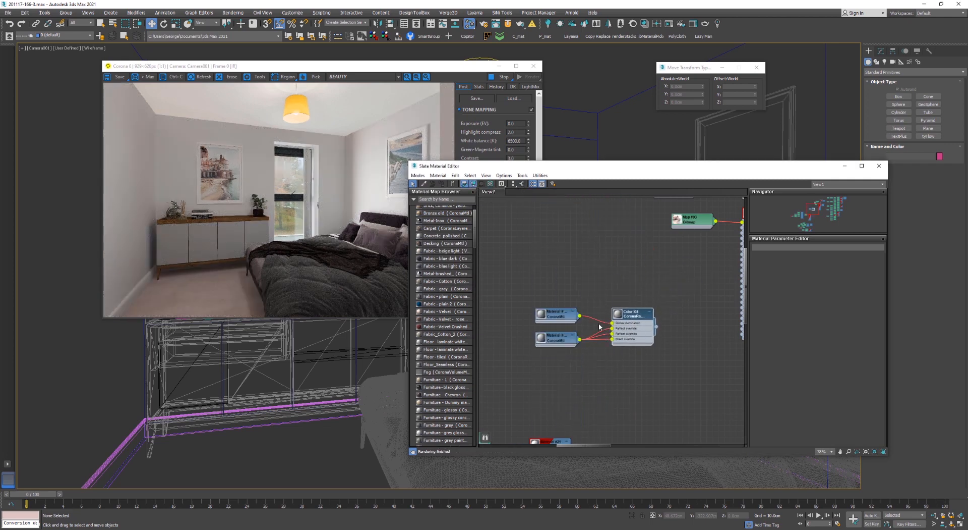
{"action": "scroll", "coordinate": [648, 317], "scroll_direction": "up", "scroll_amount": 4}
{"action": "double_click", "coordinate": [642, 317]}
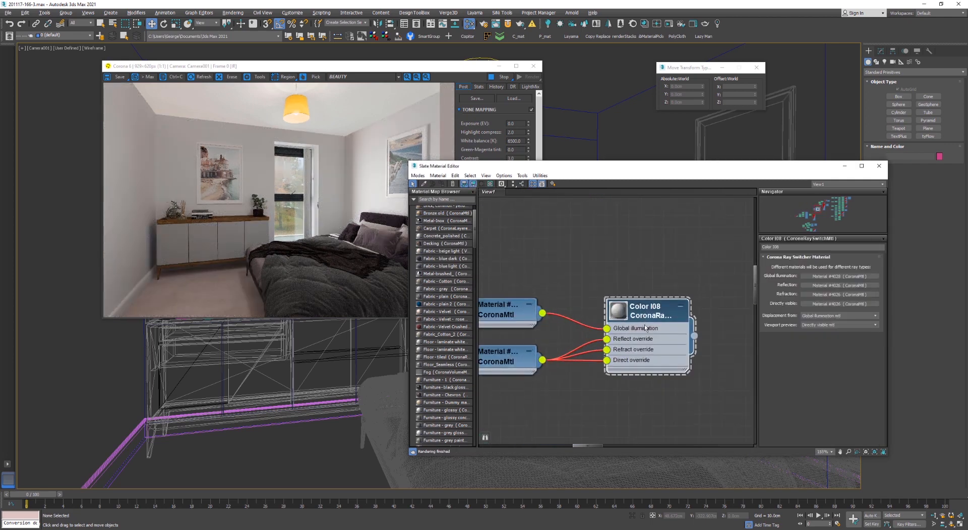
Examine which materials feed the global illumination, reflect, refract and direct overrides of Color I08
{"action": "scroll", "coordinate": [692, 306], "scroll_direction": "down", "scroll_amount": 3}
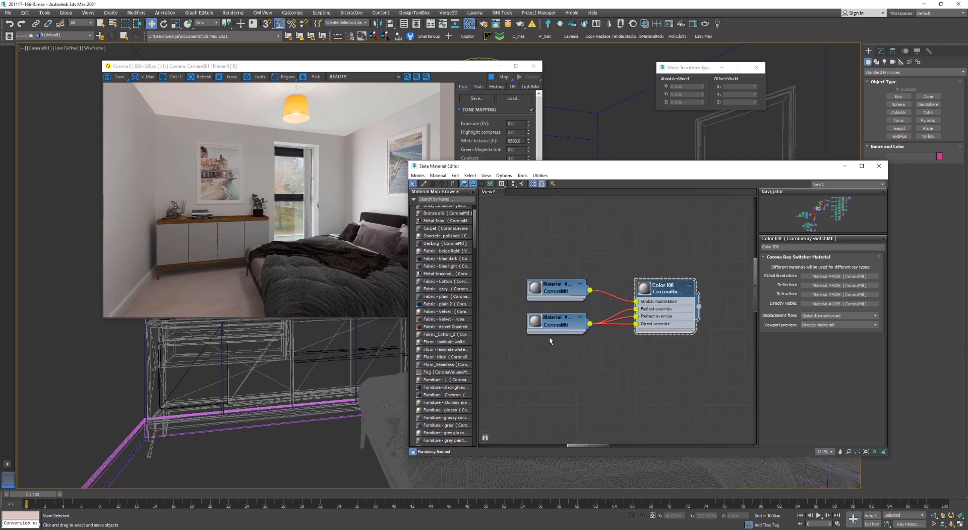
{"action": "scroll", "coordinate": [426, 214], "scroll_direction": "up", "scroll_amount": 2}
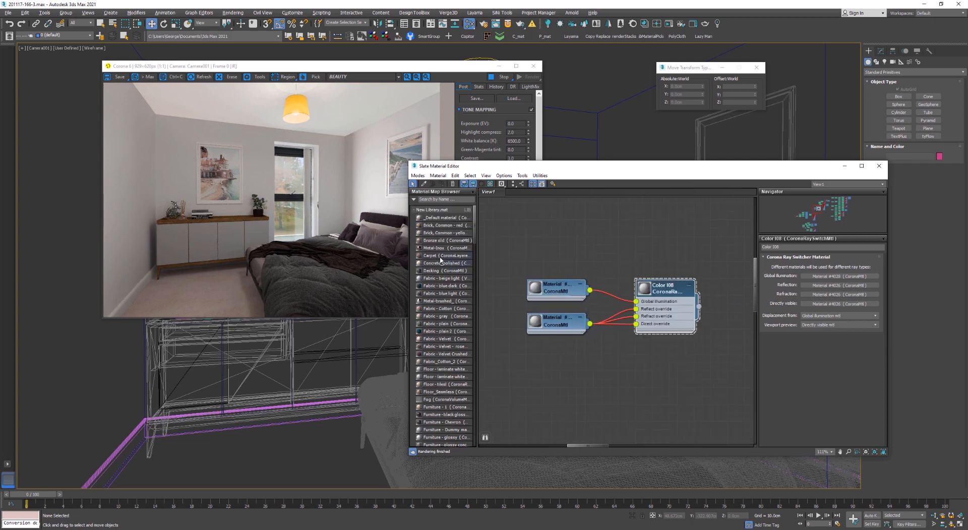
{"action": "scroll", "coordinate": [628, 291], "scroll_direction": "up", "scroll_amount": 4}
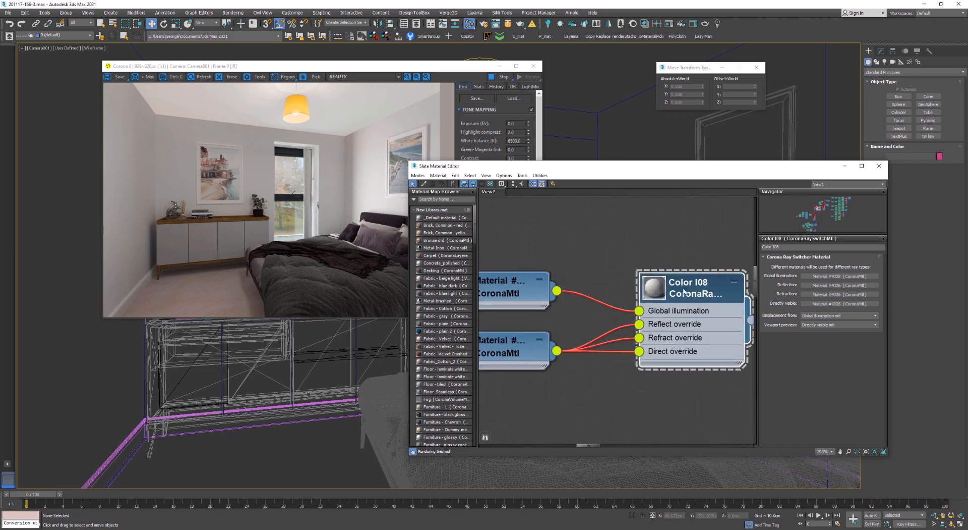
{"action": "middle_click_drag", "start_coordinate": [622, 306], "coordinate": [571, 320]}
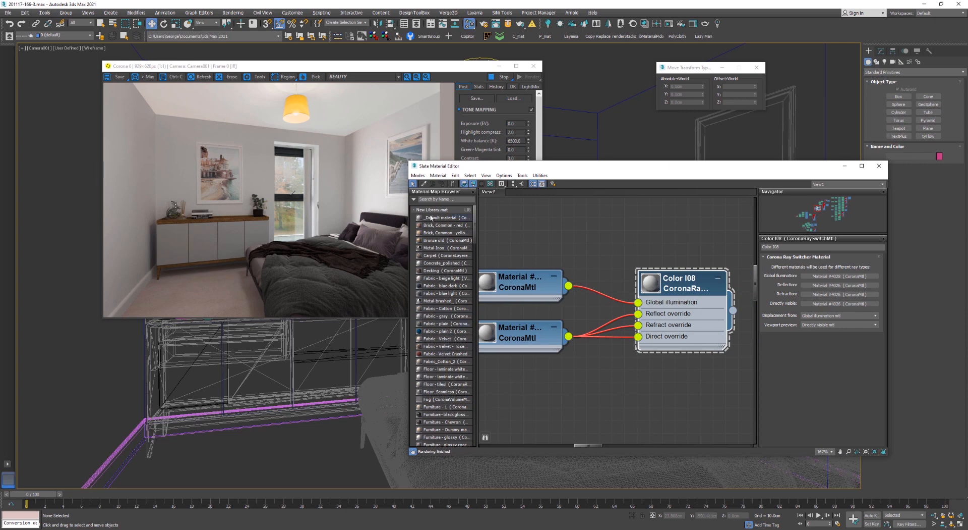
{"action": "middle_click_drag", "start_coordinate": [592, 353], "coordinate": [607, 340]}
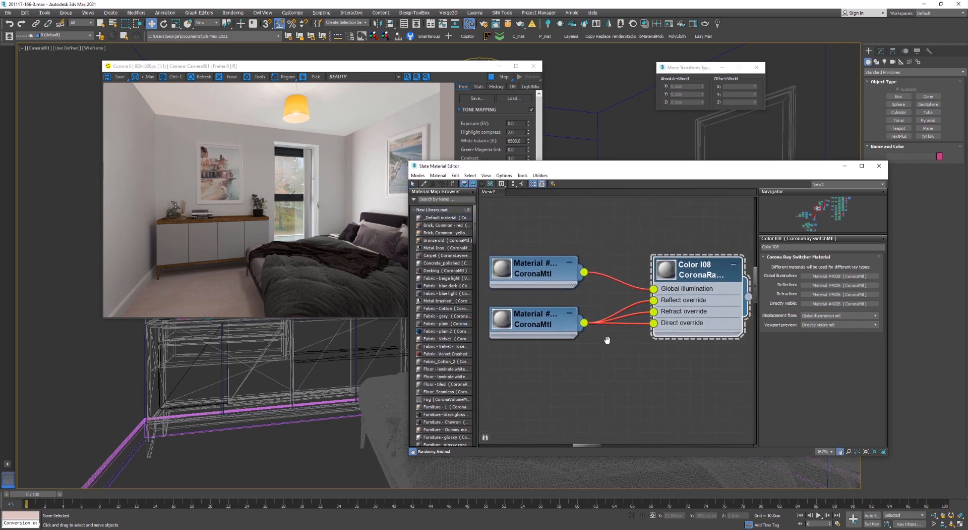
{"action": "scroll", "coordinate": [608, 340], "scroll_direction": "down", "scroll_amount": 2}
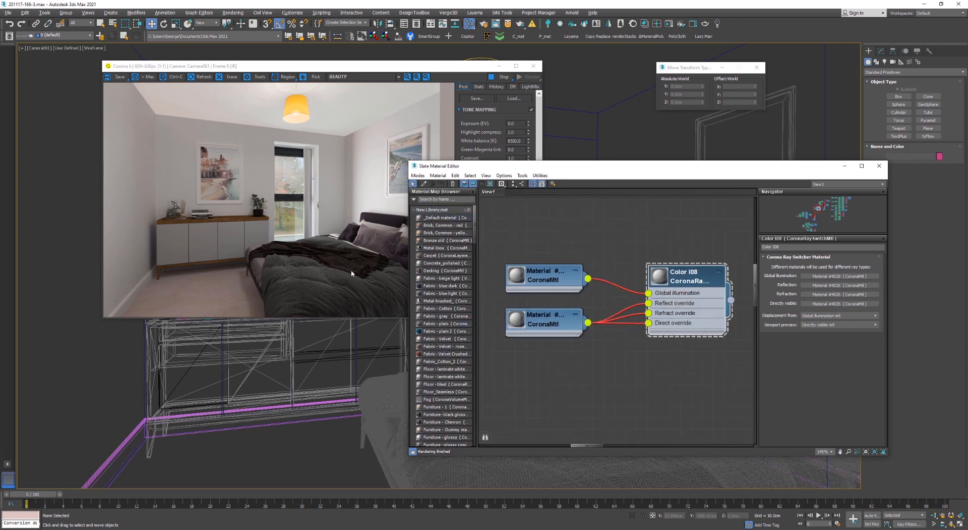
{"action": "scroll", "coordinate": [598, 341], "scroll_direction": "up", "scroll_amount": 3}
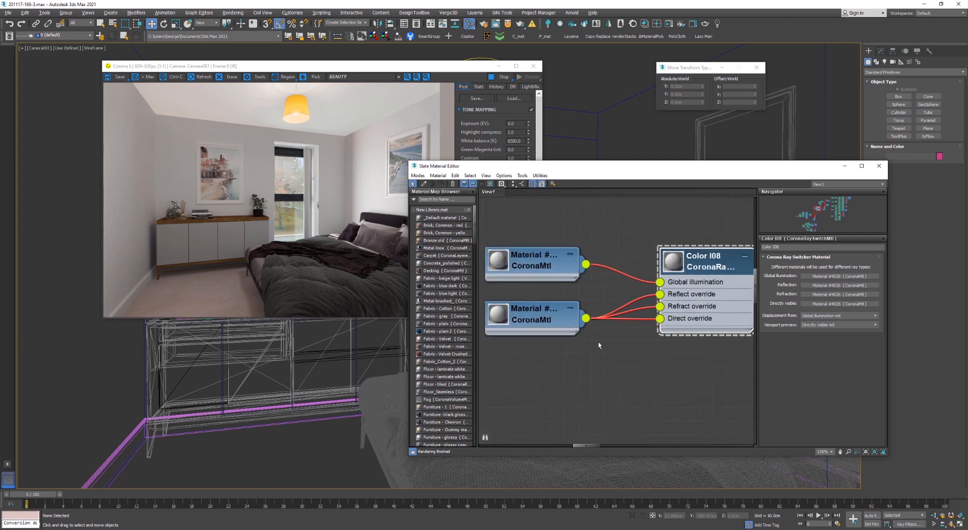
{"action": "scroll", "coordinate": [598, 341], "scroll_direction": "down", "scroll_amount": 4}
Paste the copied base colour into the diffuse colour of the CoronaMtl feeding the reflect, refract and direct overrides
{"action": "left_click", "coordinate": [552, 331]}
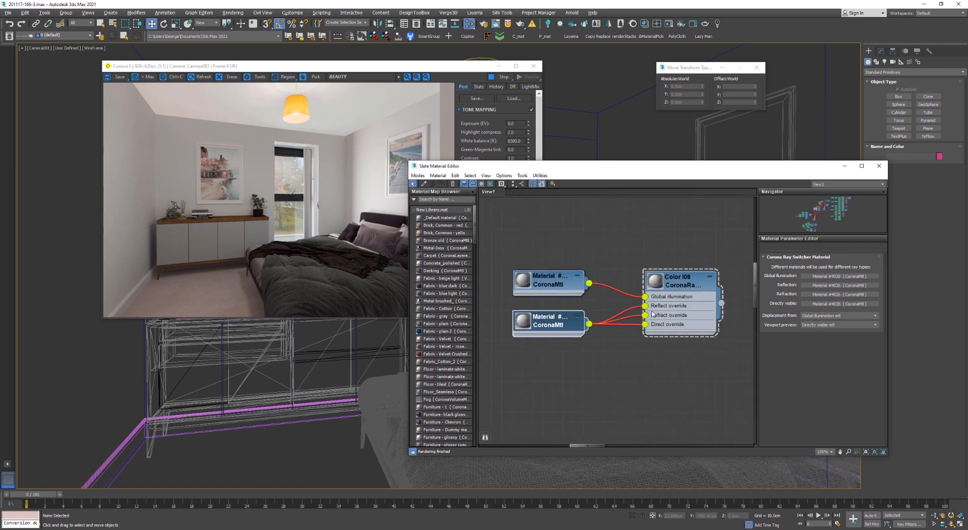
{"action": "right_click", "coordinate": [856, 271]}
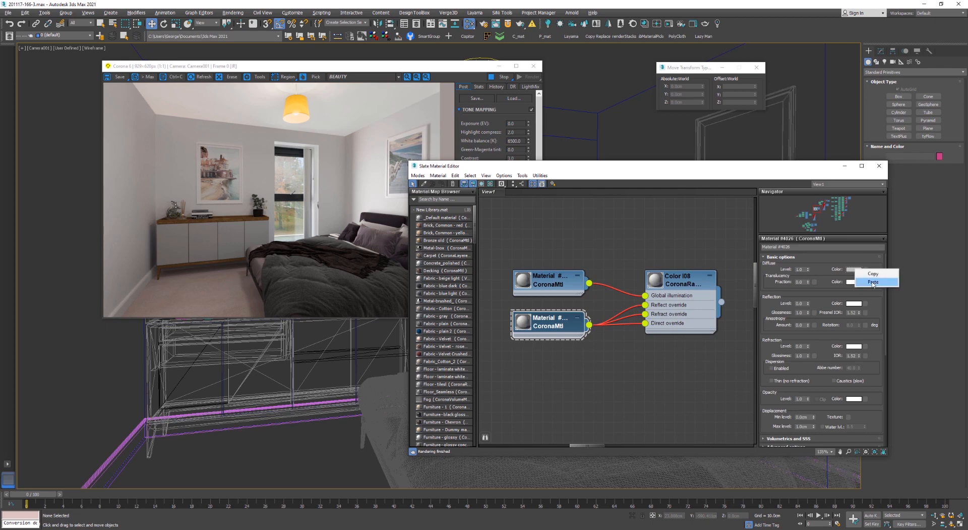
{"action": "left_click", "coordinate": [864, 283]}
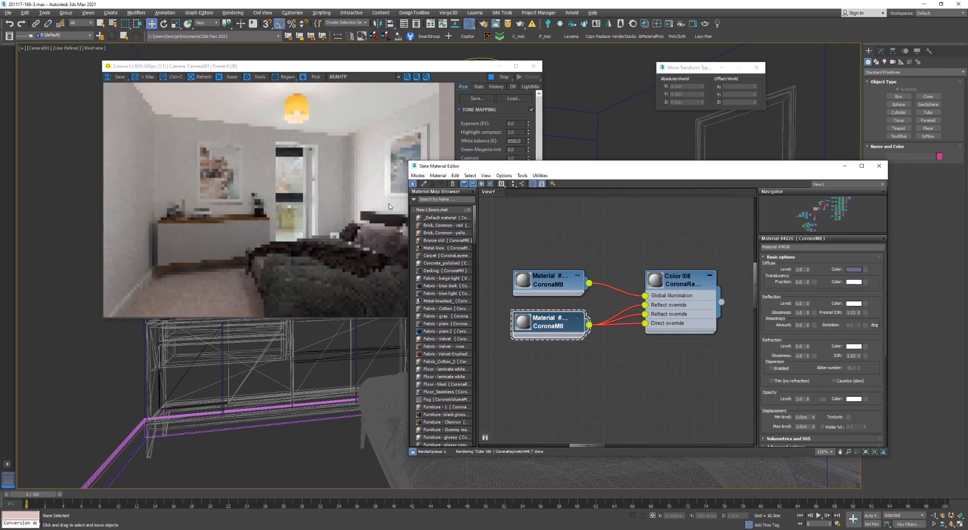
Sample a new diffuse colour for the override CoronaMtl of Color I08 from the picture above the sideboard in the render
{"action": "left_click", "coordinate": [855, 270]}
{"action": "left_click", "coordinate": [158, 114]}
{"action": "left_click", "coordinate": [360, 166]}
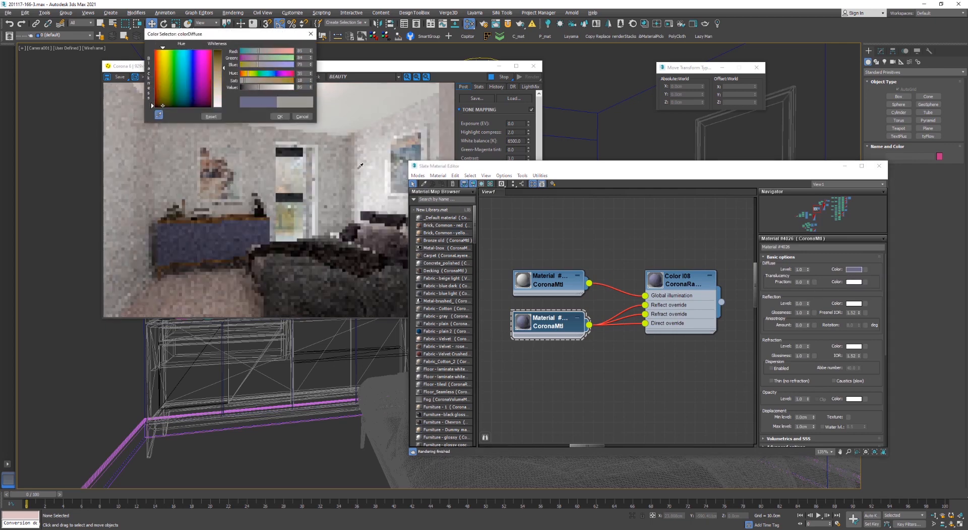
{"action": "left_click", "coordinate": [251, 186]}
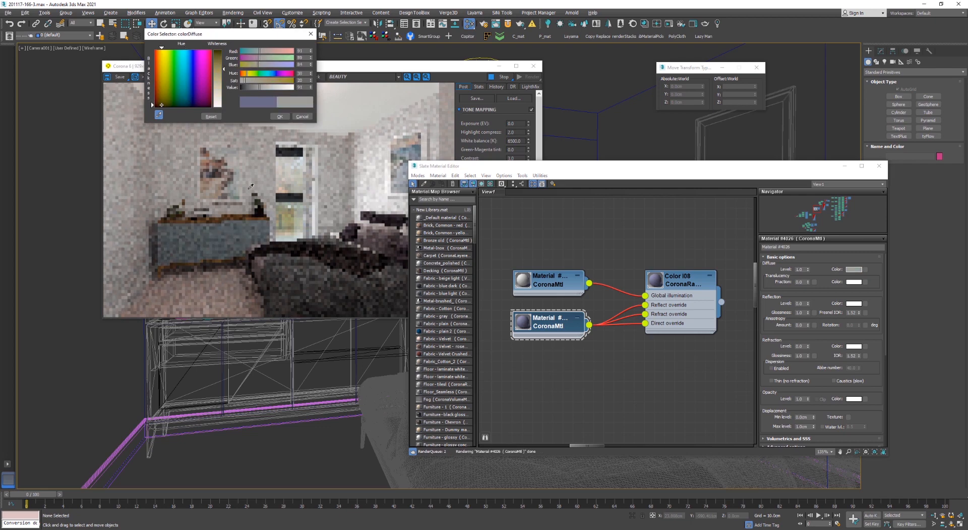
{"action": "left_click", "coordinate": [235, 192]}
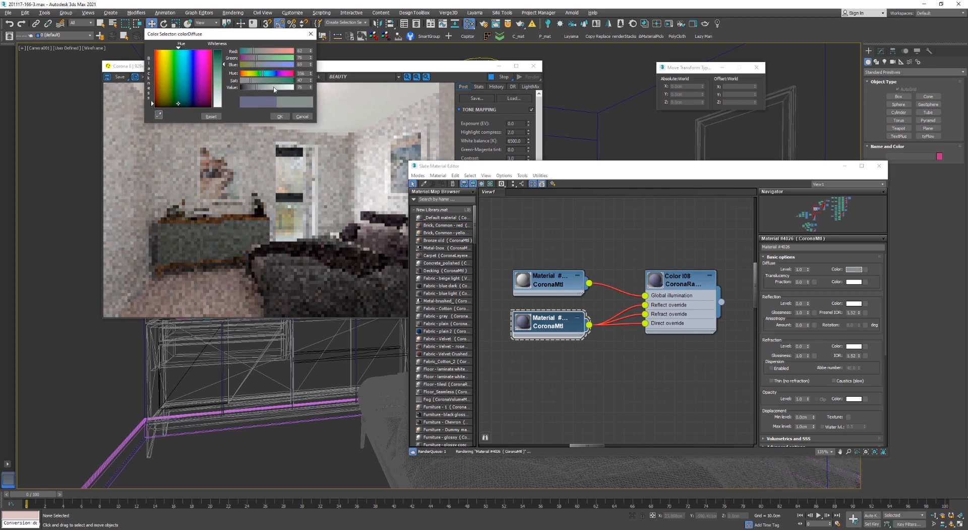
Adjust the sampled diffuse colour's brightness, saturation, hue and whiteness to a pale greyish blue and accept it
{"action": "left_click", "coordinate": [274, 87]}
{"action": "left_click", "coordinate": [258, 81]}
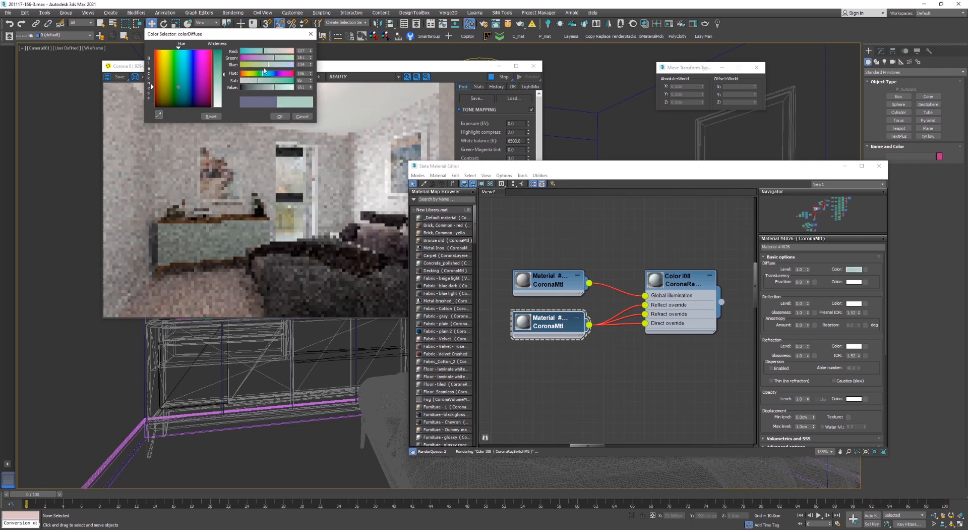
{"action": "left_click", "coordinate": [262, 51]}
{"action": "left_click", "coordinate": [281, 65]}
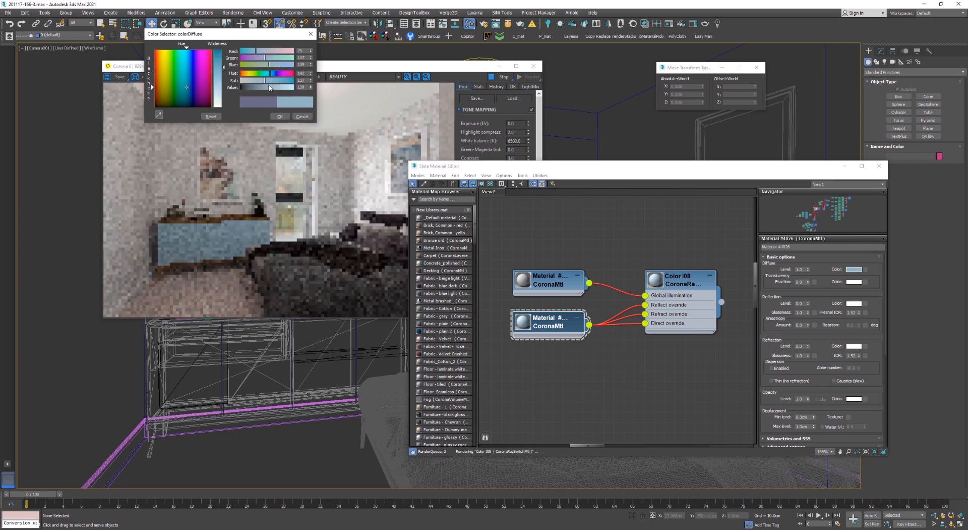
{"action": "left_click", "coordinate": [278, 87]}
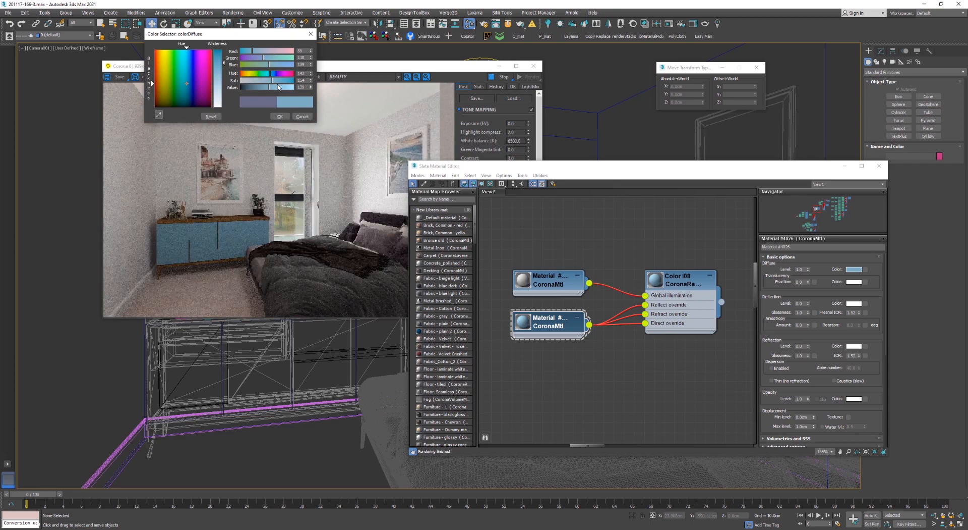
{"action": "left_click_drag", "start_coordinate": [220, 91], "coordinate": [221, 79]}
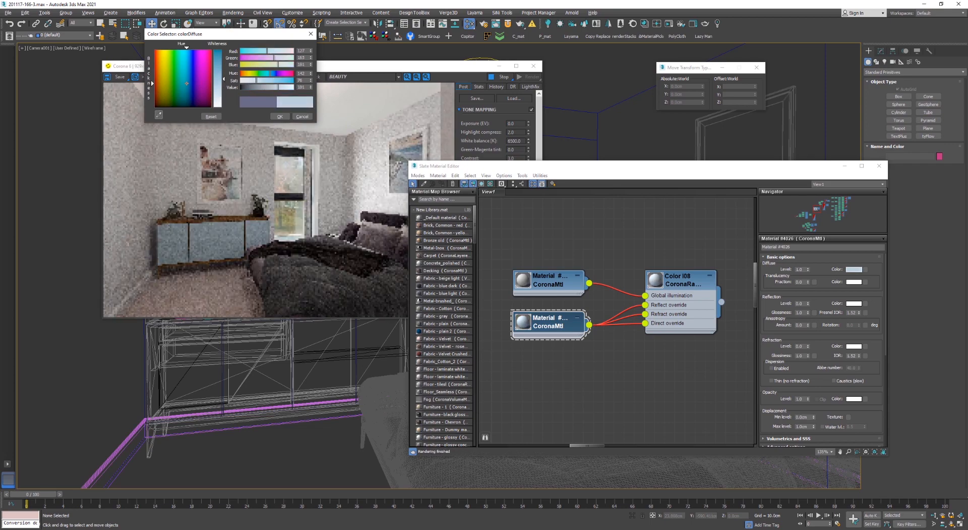
{"action": "left_click", "coordinate": [279, 116]}
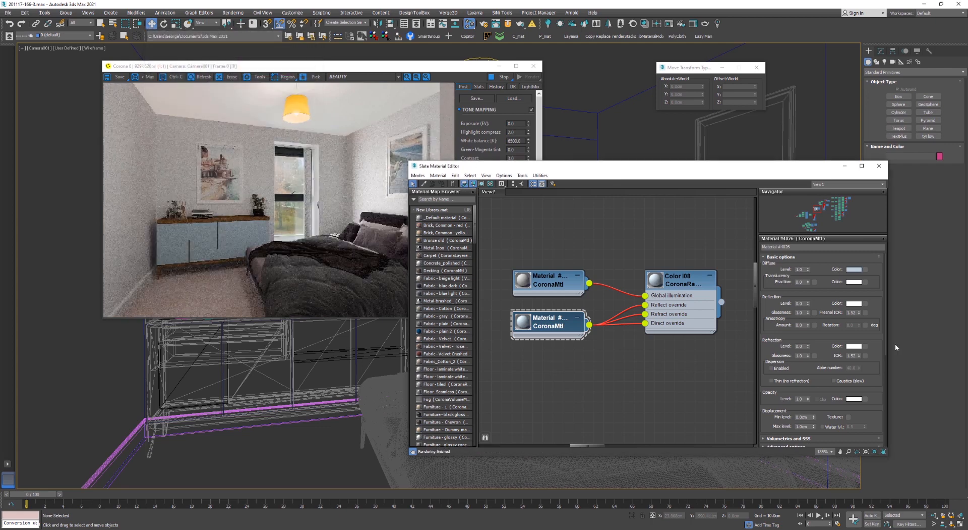
Set the override material's reflection level to 1 and Fresnel IOR to 2, checking the sideboard doors in the render
{"action": "left_click_drag", "start_coordinate": [804, 303], "coordinate": [780, 303]}
{"action": "type", "text": "1"}
{"action": "key", "text": "Tab"}
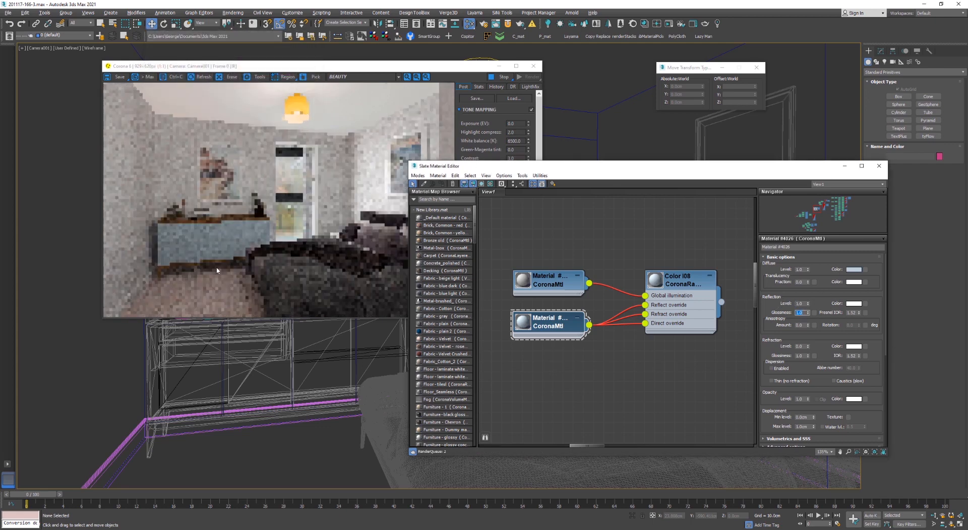
{"action": "scroll", "coordinate": [216, 241], "scroll_direction": "up", "scroll_amount": 1}
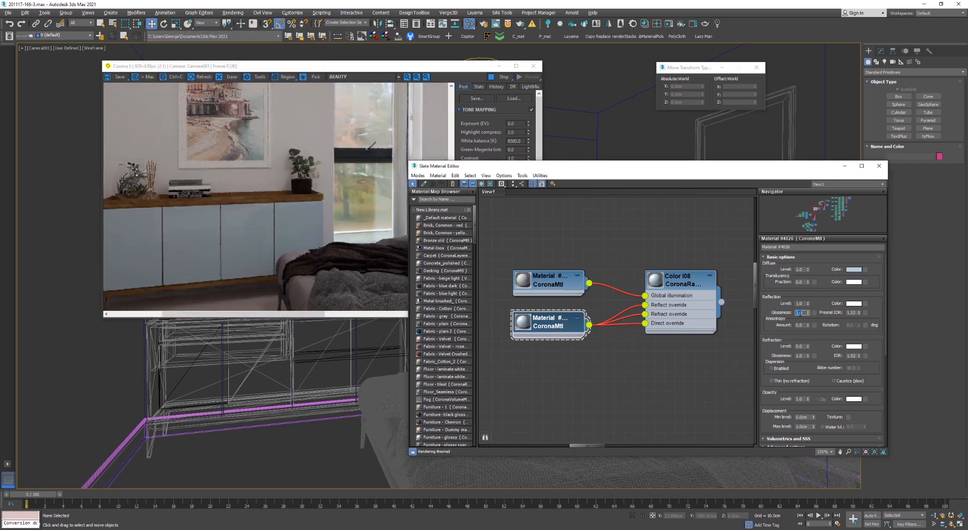
{"action": "key", "text": "Tab"}
{"action": "type", "text": "2"}
{"action": "key", "text": "Tab"}
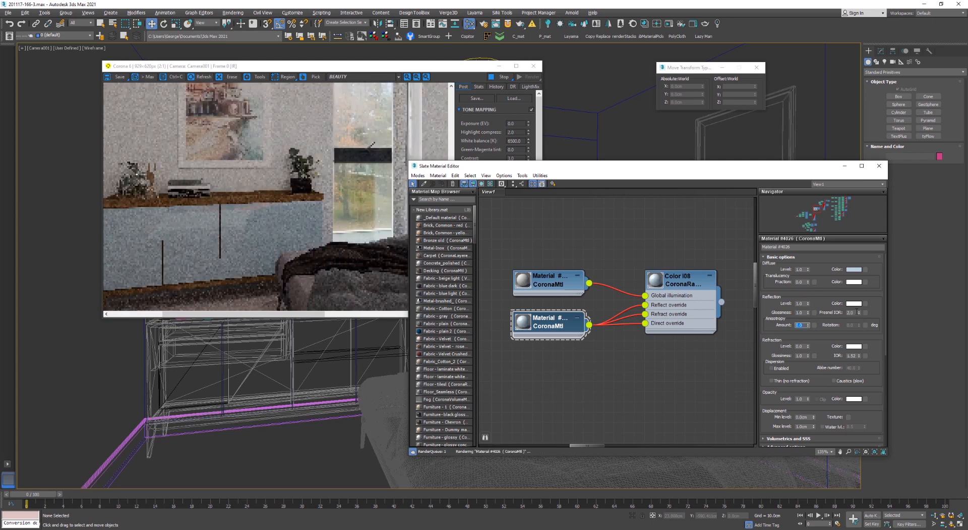
{"action": "scroll", "coordinate": [233, 250], "scroll_direction": "down", "scroll_amount": 1}
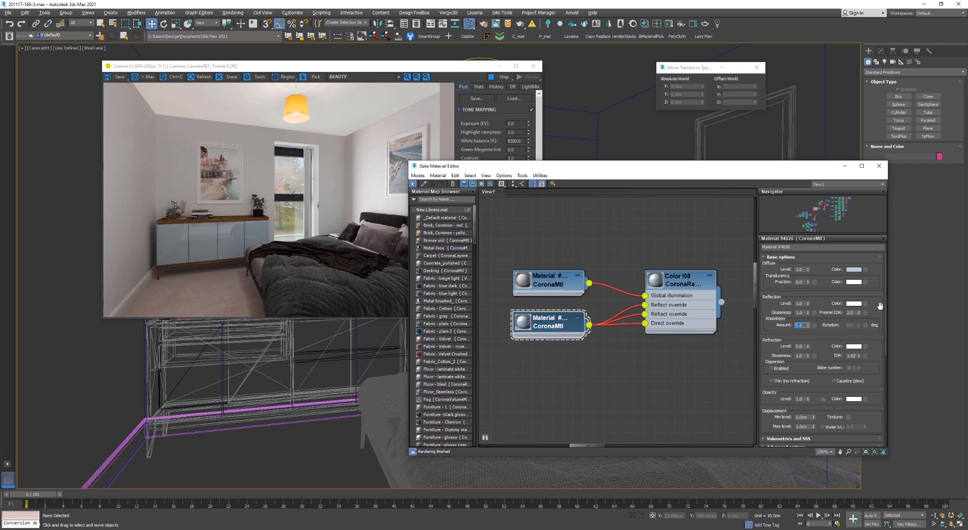
Set the override material's Fresnel IOR to 1.75
{"action": "left_click", "coordinate": [856, 312]}
{"action": "type", "text": "1.75"}
{"action": "key", "text": "Return"}
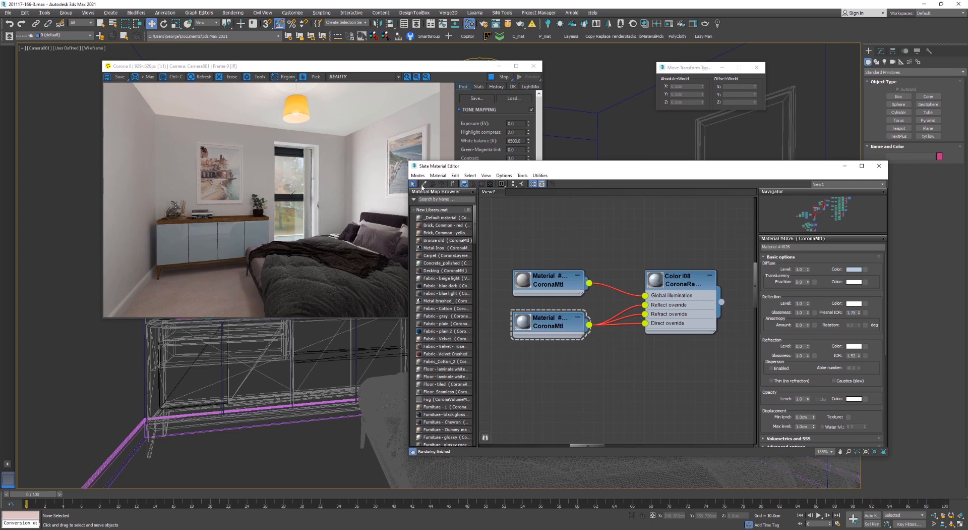
Shade the viewport, load the sideboard top's material into the material editor, and arrange the editor beside the render window
{"action": "left_click", "coordinate": [424, 184]}
{"action": "left_click_drag", "start_coordinate": [313, 66], "coordinate": [572, 79]}
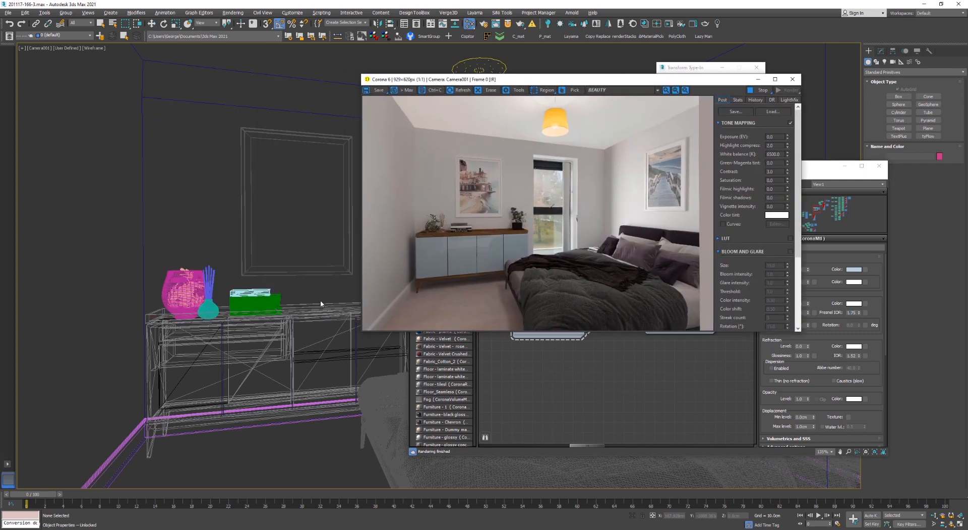
{"action": "key", "text": "F3"}
{"action": "left_click", "coordinate": [302, 300]}
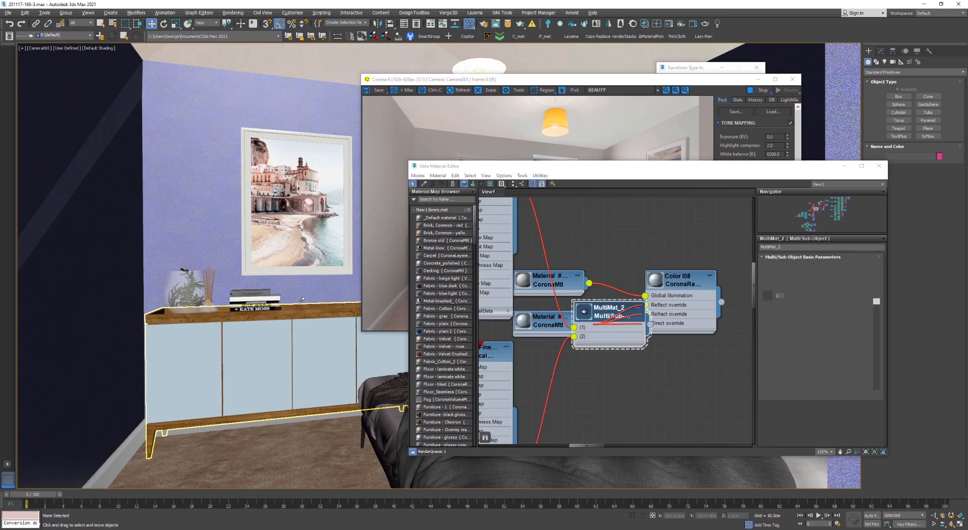
{"action": "left_click_drag", "start_coordinate": [642, 171], "coordinate": [185, 171]}
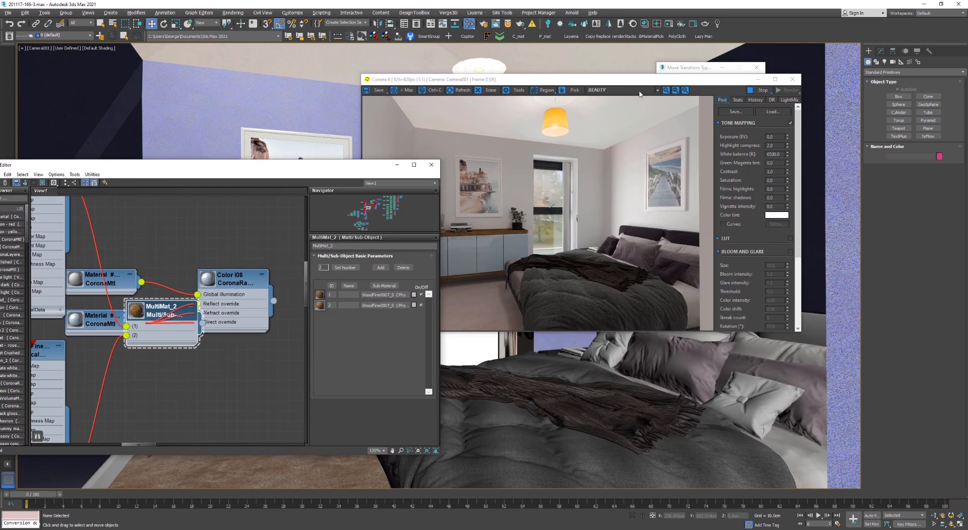
{"action": "left_click_drag", "start_coordinate": [409, 79], "coordinate": [527, 75]}
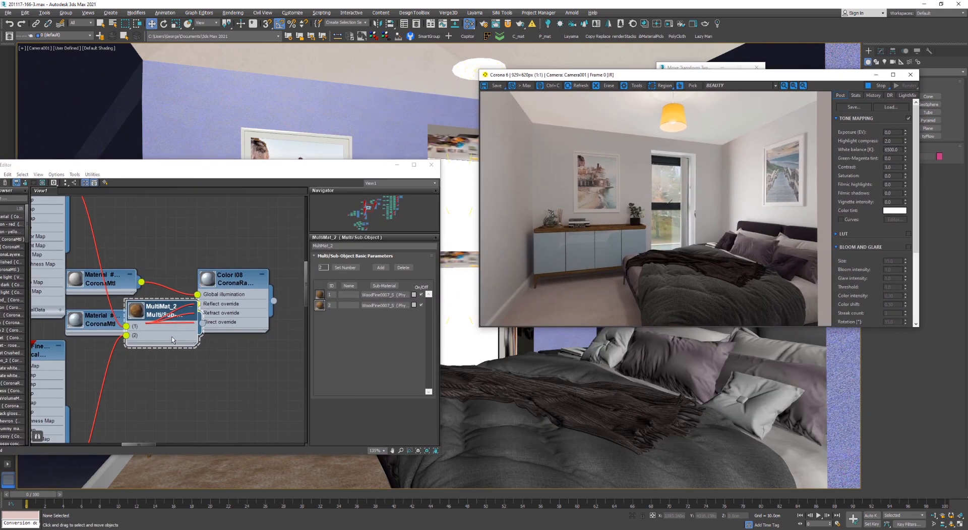
Move the MultiMat_2 node tree to an empty area, hide its unused slots and lay out its child nodes compactly
{"action": "scroll", "coordinate": [171, 339], "scroll_direction": "down", "scroll_amount": 6}
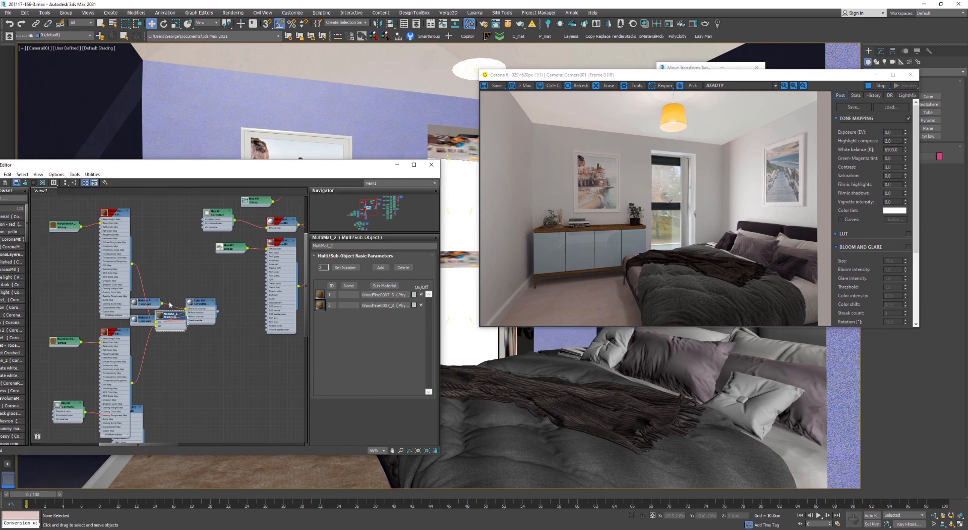
{"action": "left_click_drag", "start_coordinate": [166, 314], "coordinate": [116, 217]}
{"action": "middle_click_drag", "start_coordinate": [107, 256], "coordinate": [237, 345]}
{"action": "left_click_drag", "start_coordinate": [258, 357], "coordinate": [108, 228]}
{"action": "left_click", "coordinate": [28, 183]}
{"action": "left_click_drag", "start_coordinate": [30, 165], "coordinate": [123, 121]}
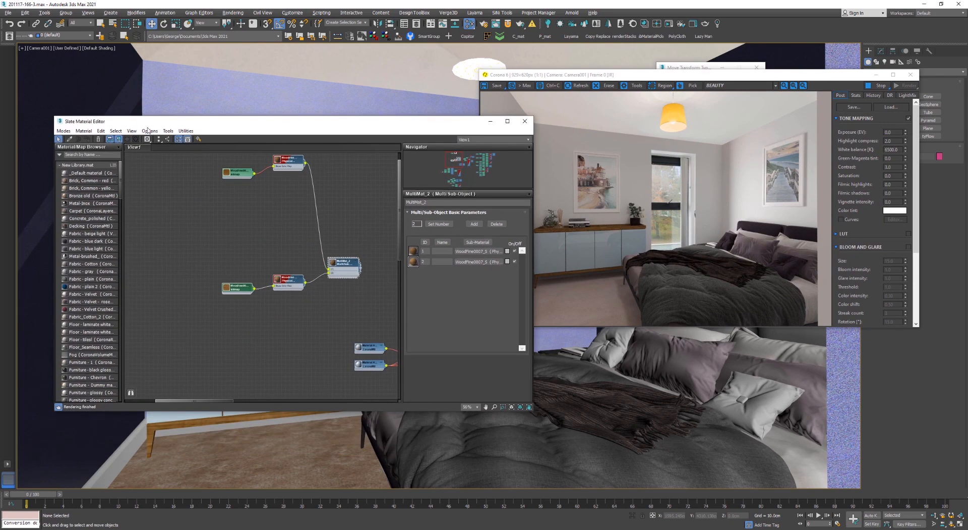
{"action": "left_click", "coordinate": [167, 140]}
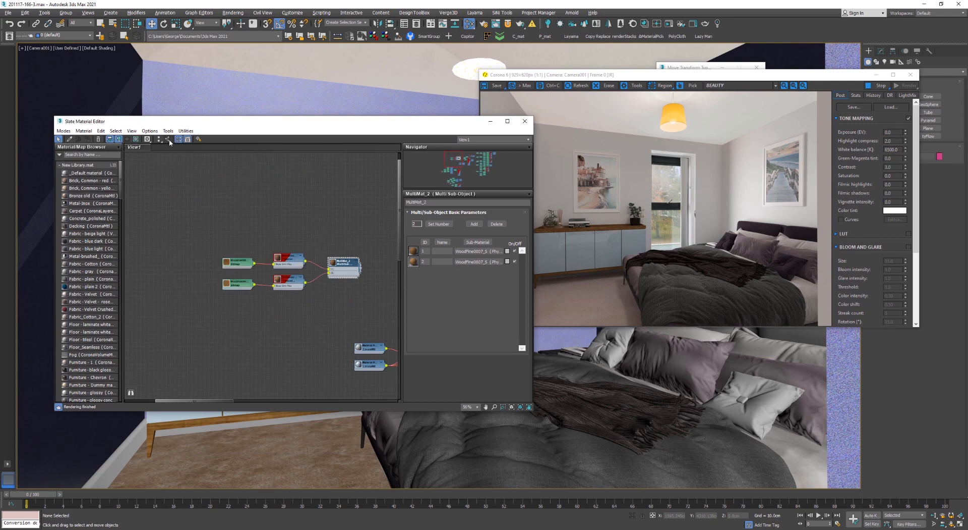
Set the glossiness of both WoodFine0007_S physical materials under MultiMat_2 to 1 and check the sideboard's wooden top in the render
{"action": "scroll", "coordinate": [301, 272], "scroll_direction": "up", "scroll_amount": 4}
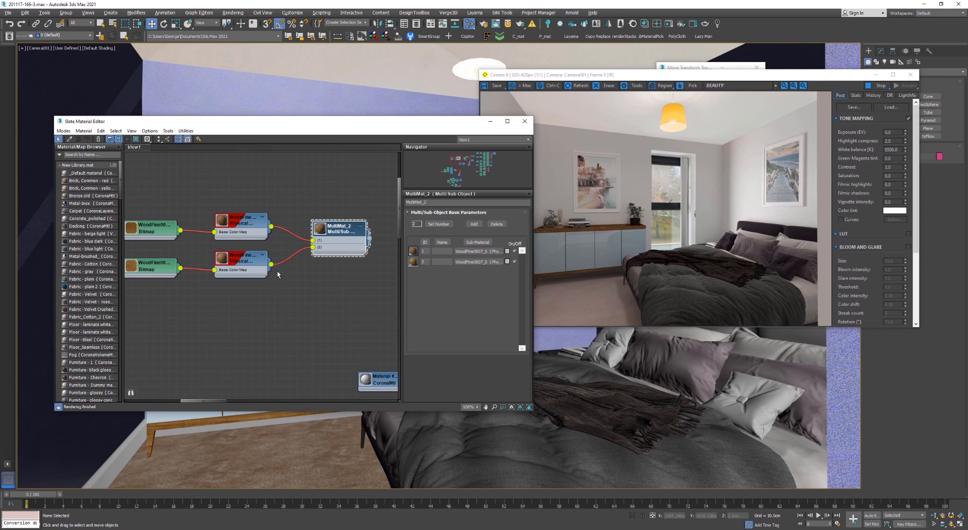
{"action": "middle_click_drag", "start_coordinate": [269, 280], "coordinate": [351, 292]}
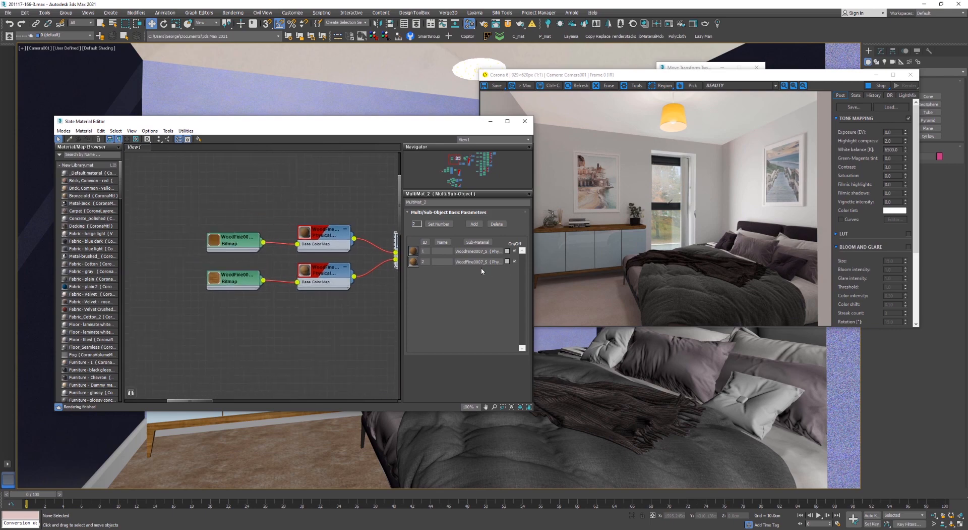
{"action": "scroll", "coordinate": [353, 265], "scroll_direction": "up", "scroll_amount": 2}
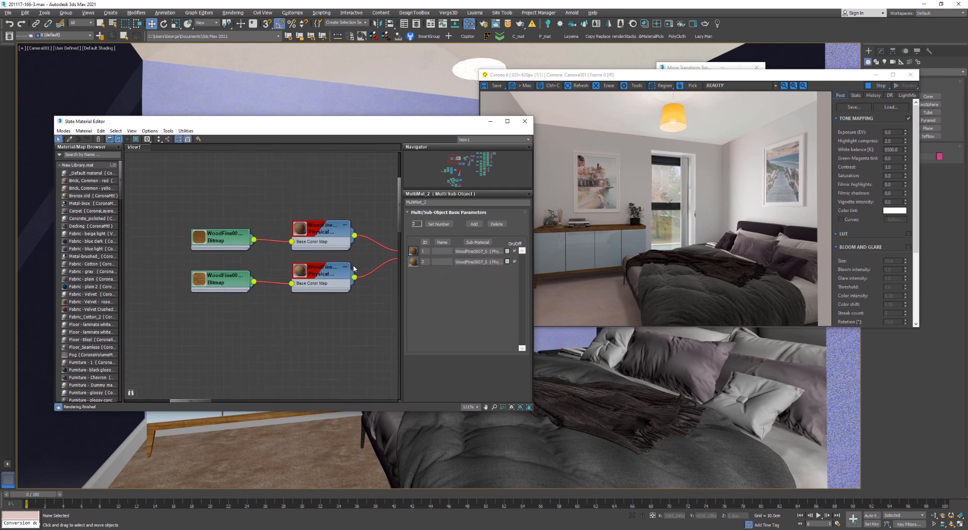
{"action": "double_click", "coordinate": [329, 234]}
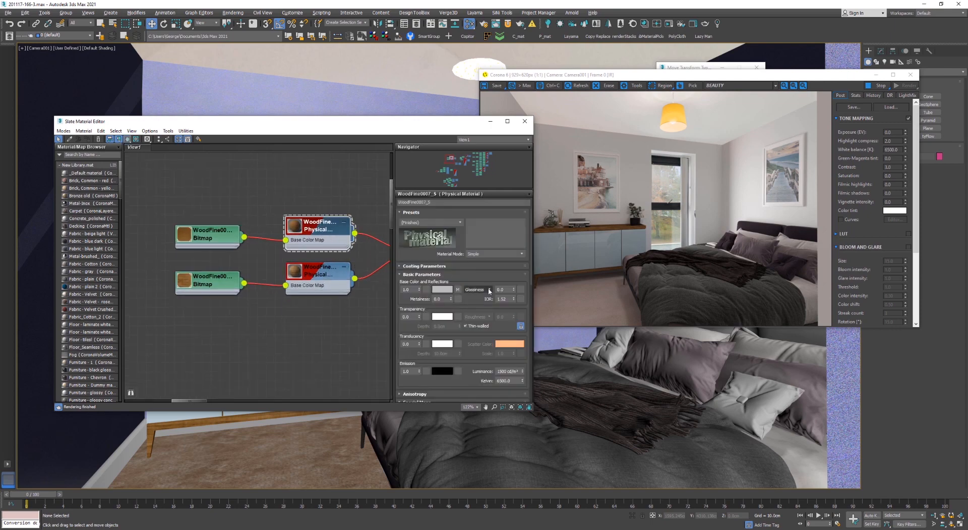
{"action": "type", "text": "1"}
{"action": "key", "text": "Return"}
{"action": "left_click_drag", "start_coordinate": [498, 289], "coordinate": [407, 292]}
{"action": "double_click", "coordinate": [323, 274]}
{"action": "type", "text": "1"}
{"action": "key", "text": "Return"}
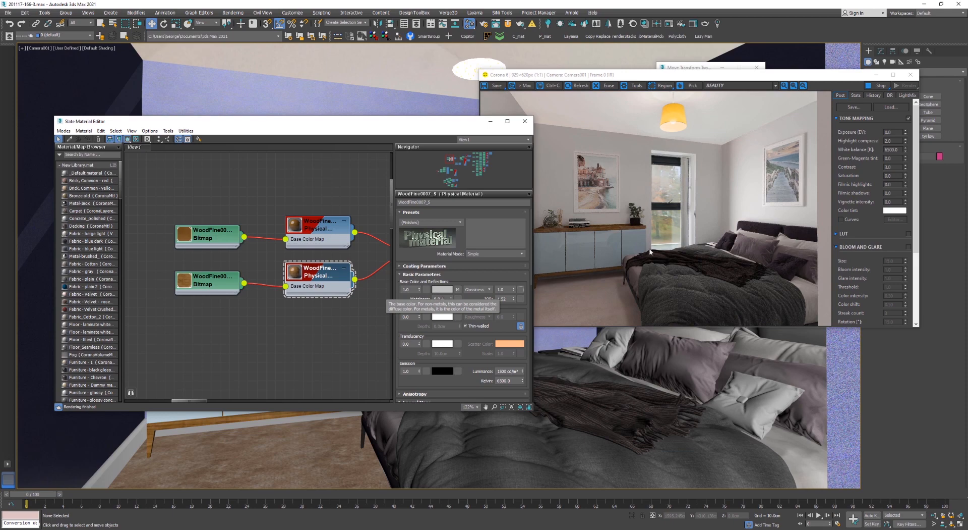
{"action": "scroll", "coordinate": [602, 232], "scroll_direction": "up", "scroll_amount": 2}
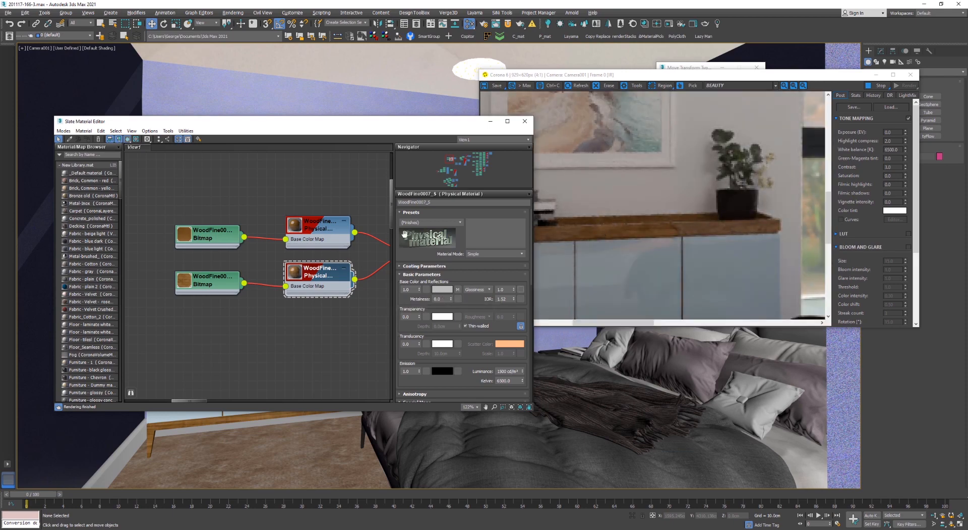
{"action": "middle_click_drag", "start_coordinate": [626, 247], "coordinate": [674, 202]}
{"action": "scroll", "coordinate": [682, 203], "scroll_direction": "down", "scroll_amount": 1}
{"action": "scroll", "coordinate": [726, 158], "scroll_direction": "up", "scroll_amount": 1}
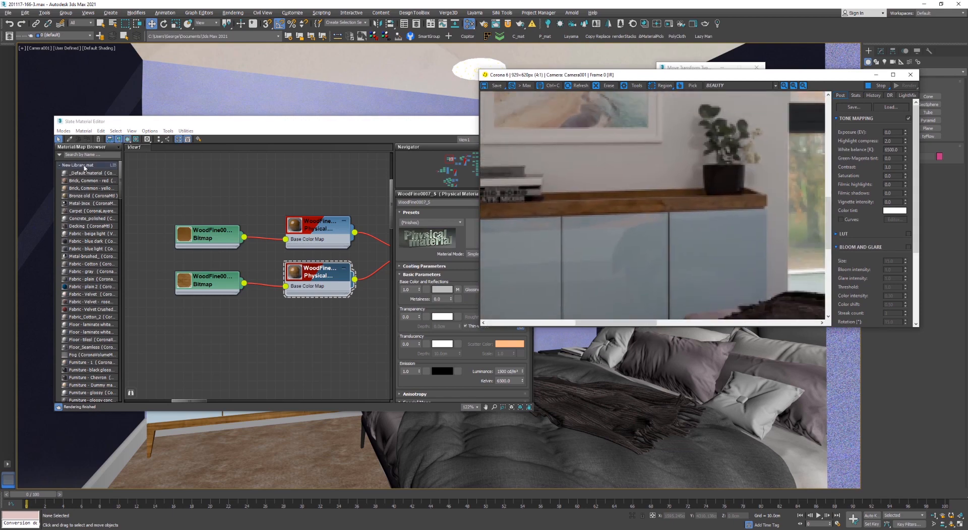
Load the material of the plant pot on the sideboard into the material editor and collapse its node
{"action": "left_click", "coordinate": [70, 140]}
{"action": "left_click_drag", "start_coordinate": [668, 76], "coordinate": [782, 200]}
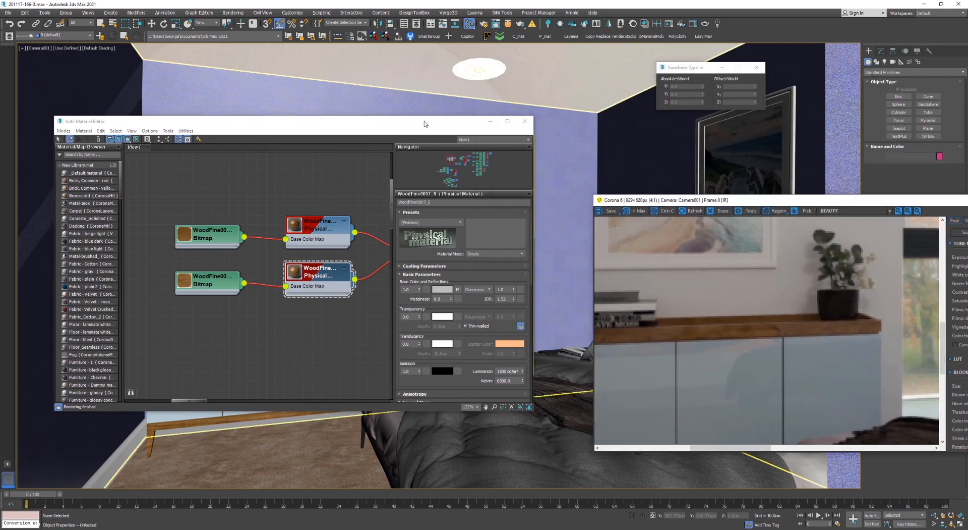
{"action": "left_click_drag", "start_coordinate": [303, 121], "coordinate": [153, 204]}
{"action": "left_click", "coordinate": [408, 287]}
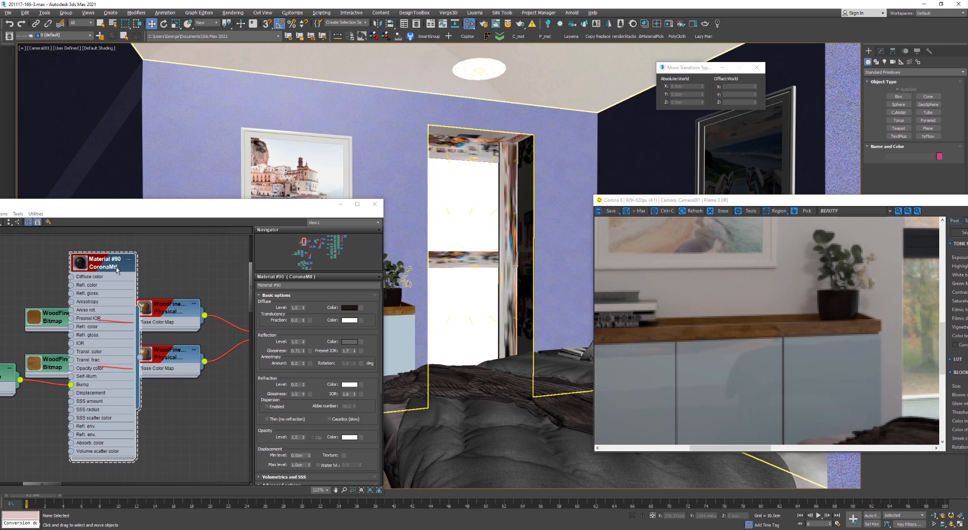
{"action": "left_click", "coordinate": [130, 258]}
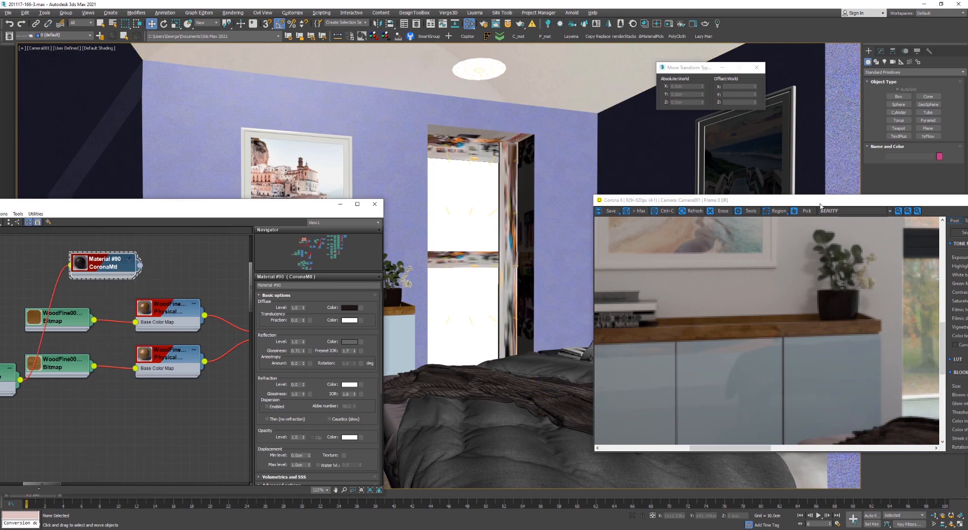
Set the plant pot material's diffuse colour to the yellow sampled from the rendered lampshade, with reduced saturation
{"action": "left_click_drag", "start_coordinate": [820, 204], "coordinate": [666, 167]}
{"action": "left_click", "coordinate": [219, 204]}
{"action": "scroll", "coordinate": [548, 261], "scroll_direction": "down", "scroll_amount": 1}
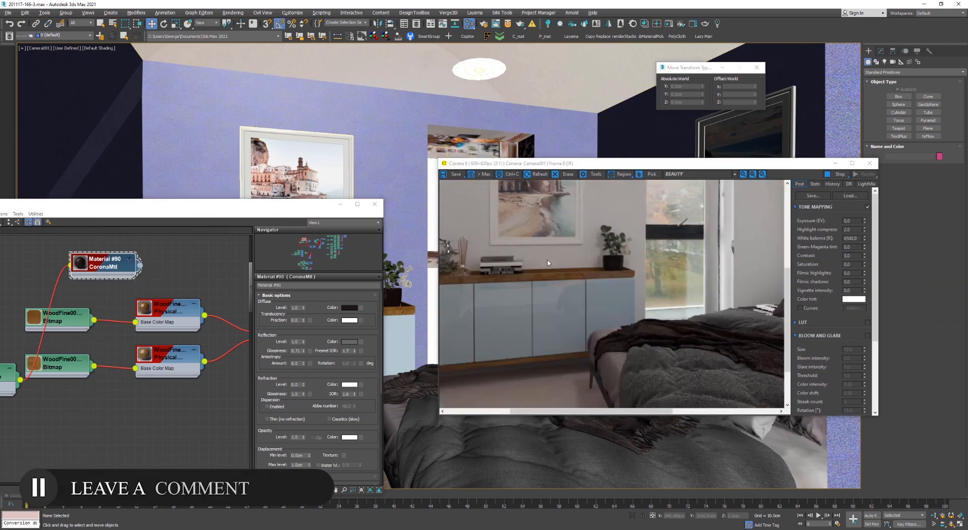
{"action": "scroll", "coordinate": [549, 261], "scroll_direction": "down", "scroll_amount": 1}
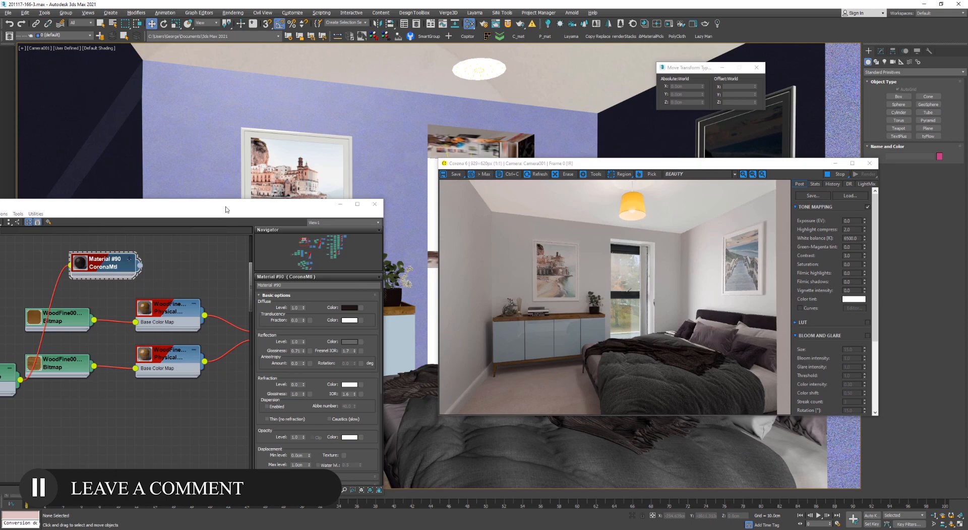
{"action": "left_click_drag", "start_coordinate": [226, 209], "coordinate": [323, 140]}
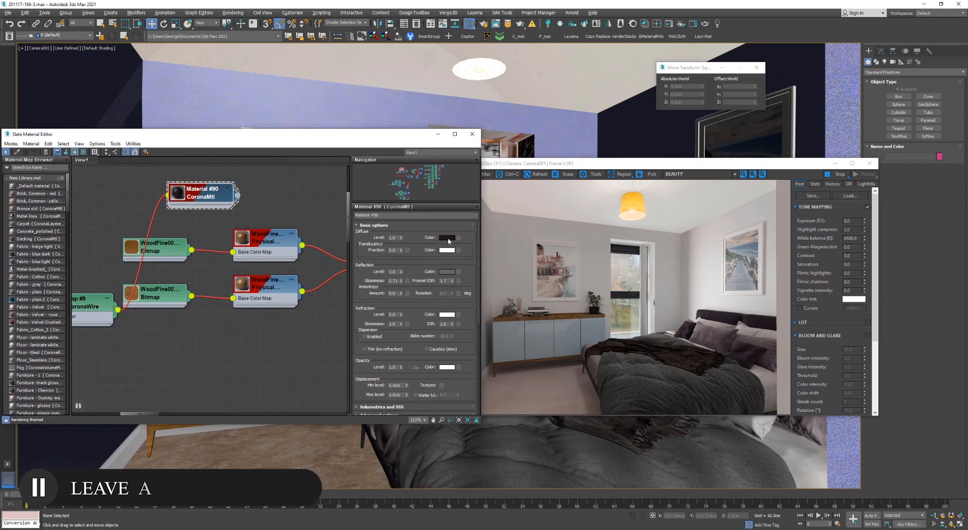
{"action": "left_click", "coordinate": [446, 238]}
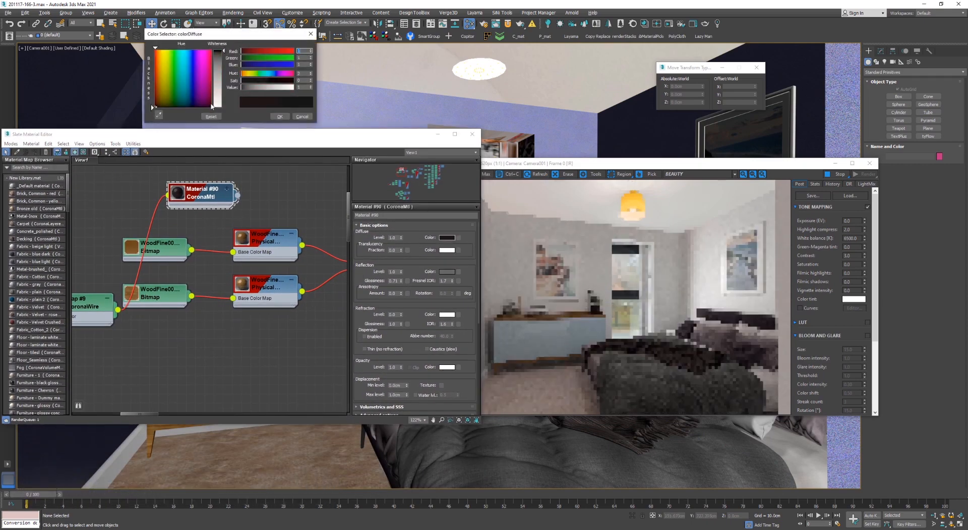
{"action": "left_click", "coordinate": [278, 87]}
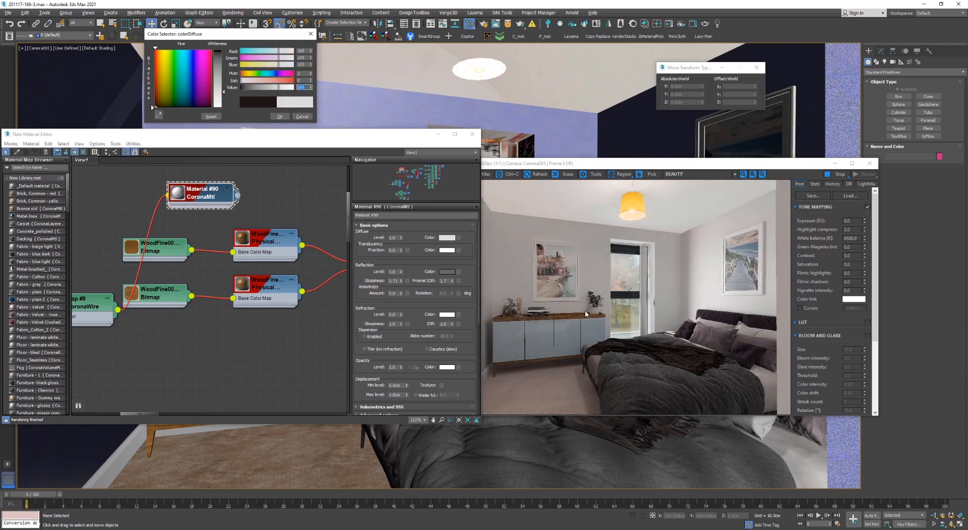
{"action": "left_click", "coordinate": [159, 115]}
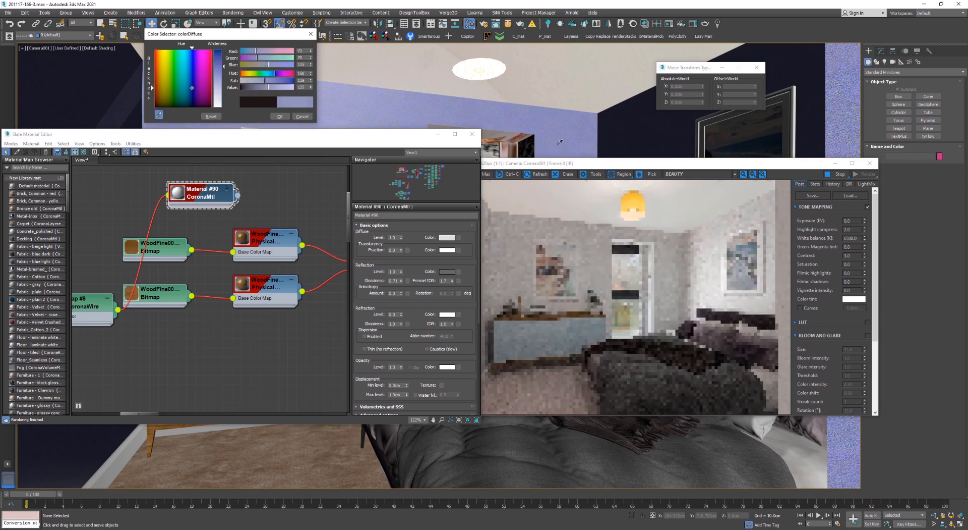
{"action": "left_click", "coordinate": [635, 202]}
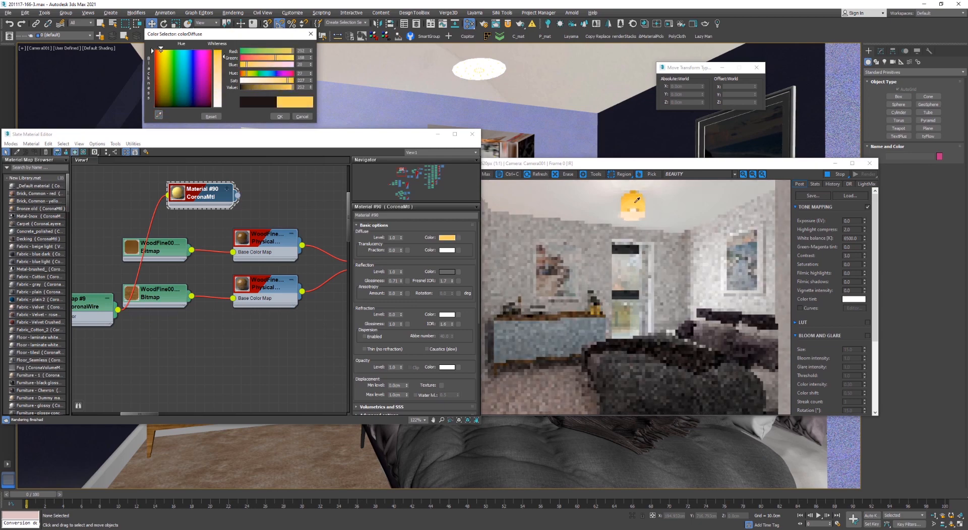
{"action": "left_click", "coordinate": [276, 80]}
{"action": "left_click", "coordinate": [283, 116]}
Set the pot material's reflection colour to white and check the pot and the sideboard decor in the render
{"action": "left_click_drag", "start_coordinate": [397, 272], "coordinate": [384, 272]}
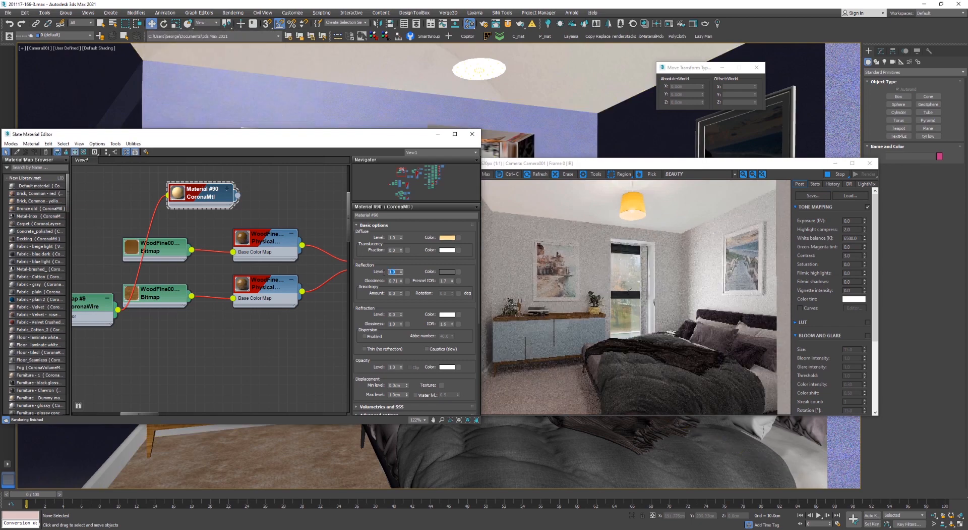
{"action": "key", "text": "Tab"}
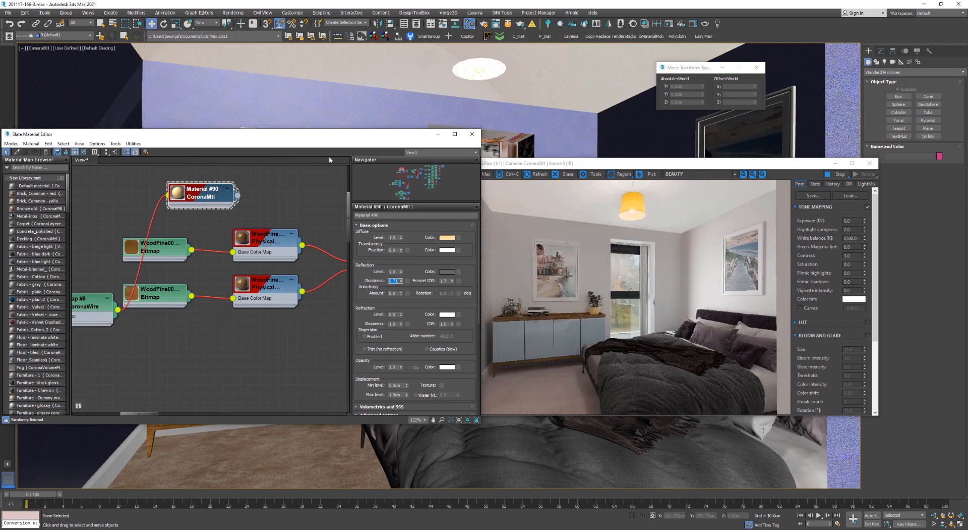
{"action": "left_click", "coordinate": [447, 271]}
{"action": "left_click", "coordinate": [279, 116]}
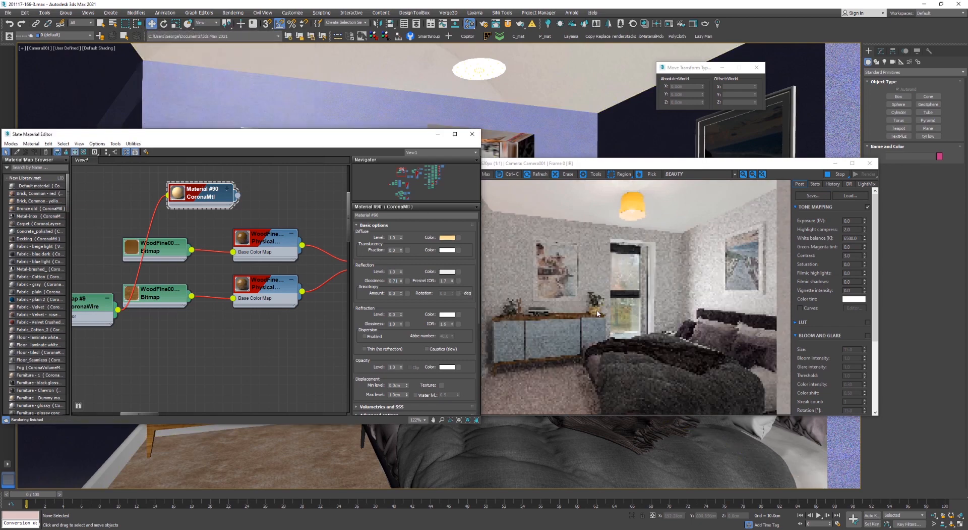
{"action": "scroll", "coordinate": [598, 315], "scroll_direction": "up", "scroll_amount": 2}
{"action": "scroll", "coordinate": [600, 320], "scroll_direction": "down", "scroll_amount": 2}
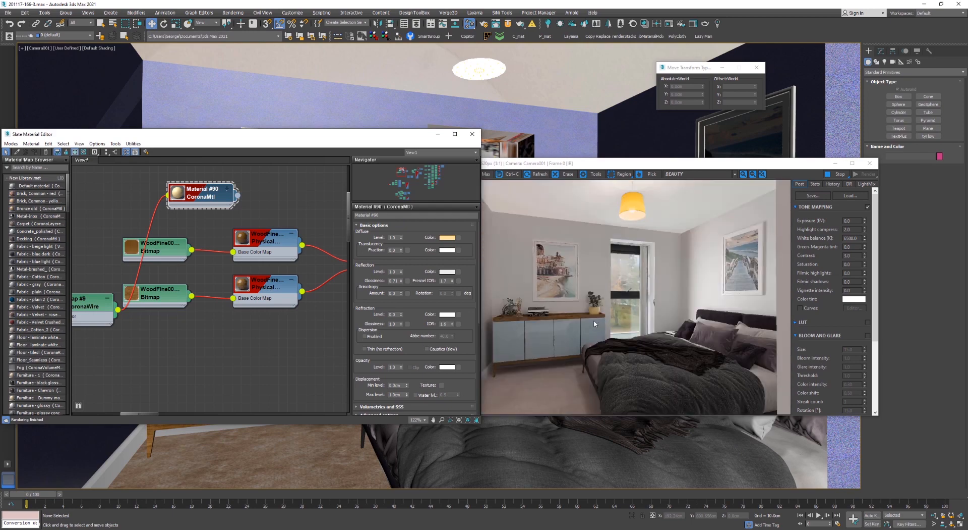
{"action": "scroll", "coordinate": [514, 300], "scroll_direction": "up", "scroll_amount": 4}
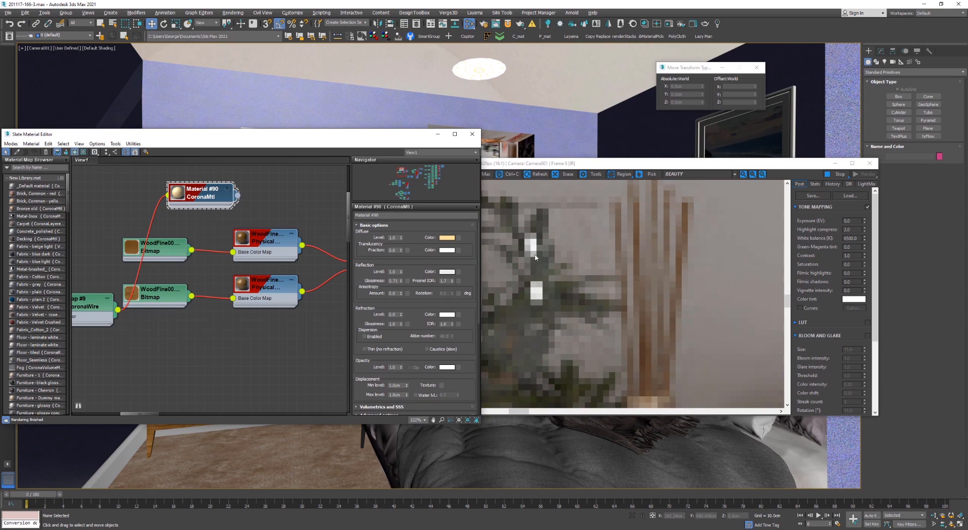
{"action": "scroll", "coordinate": [536, 278], "scroll_direction": "down", "scroll_amount": 4}
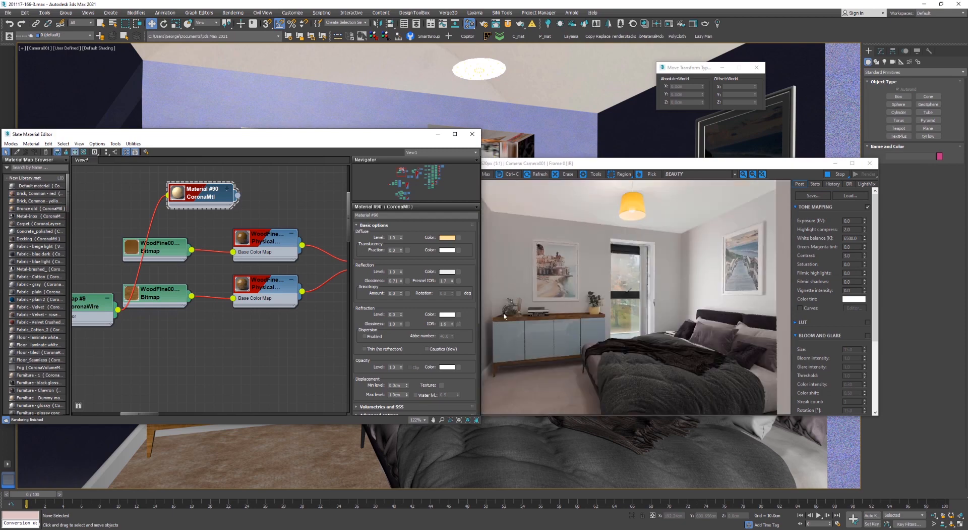
{"action": "scroll", "coordinate": [504, 316], "scroll_direction": "up", "scroll_amount": 2}
{"action": "scroll", "coordinate": [505, 314], "scroll_direction": "down", "scroll_amount": 1}
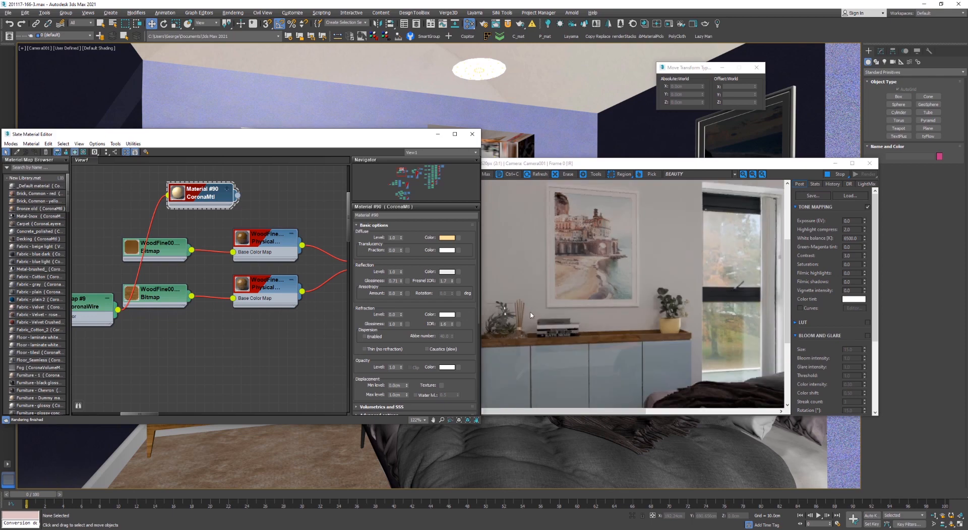
Move the CoronaWire node level with Material #90, bring the pot into close-up, and place the material editor beside the render window
{"action": "scroll", "coordinate": [242, 312], "scroll_direction": "down", "scroll_amount": 1}
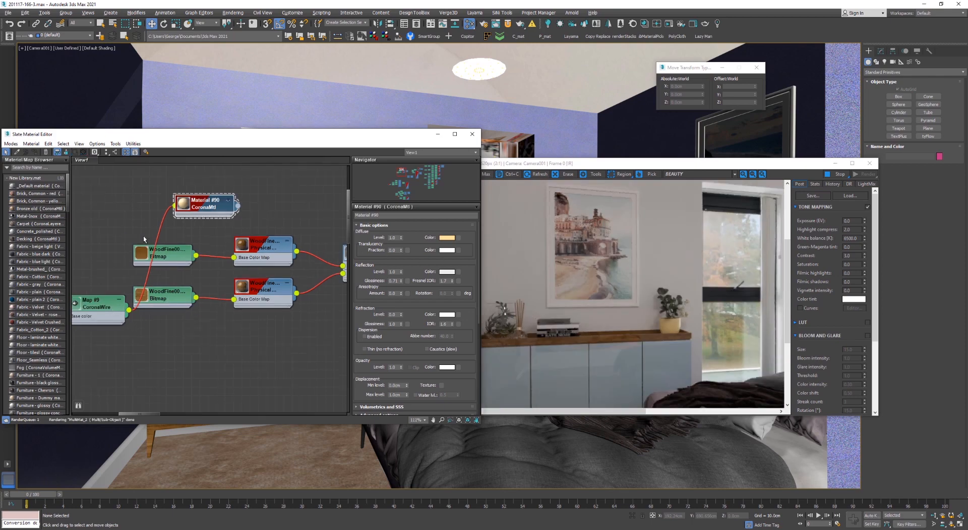
{"action": "left_click_drag", "start_coordinate": [91, 302], "coordinate": [65, 172]}
{"action": "scroll", "coordinate": [683, 330], "scroll_direction": "up", "scroll_amount": 1}
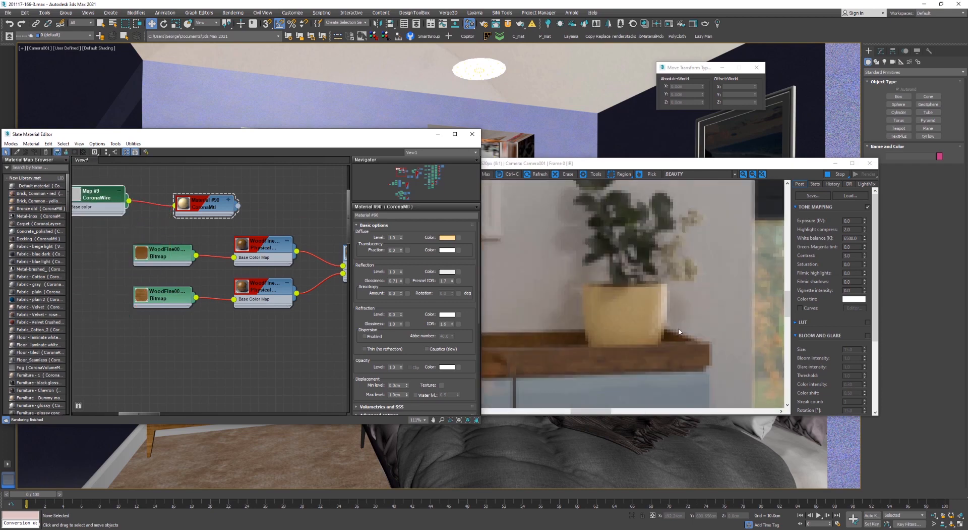
{"action": "left_click_drag", "start_coordinate": [335, 143], "coordinate": [945, 144]}
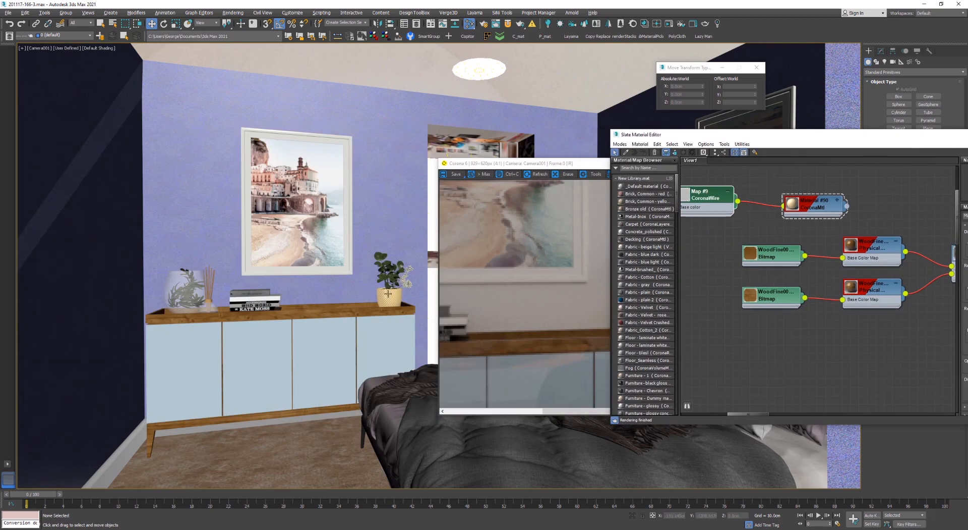
{"action": "scroll", "coordinate": [396, 287], "scroll_direction": "up", "scroll_amount": 4}
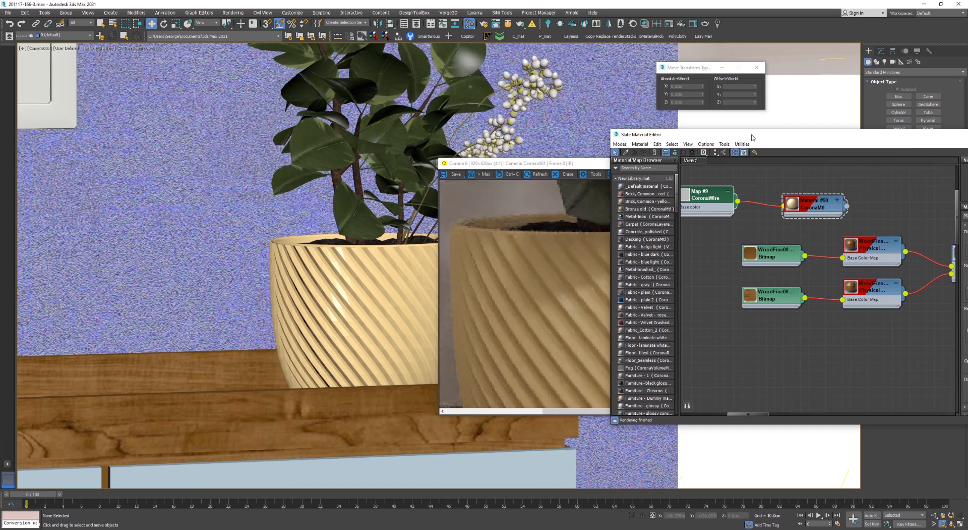
{"action": "left_click_drag", "start_coordinate": [749, 138], "coordinate": [82, 172]}
{"action": "left_click_drag", "start_coordinate": [576, 165], "coordinate": [656, 124]}
{"action": "scroll", "coordinate": [763, 260], "scroll_direction": "down", "scroll_amount": 2}
{"action": "left_click_drag", "start_coordinate": [221, 170], "coordinate": [405, 138]}
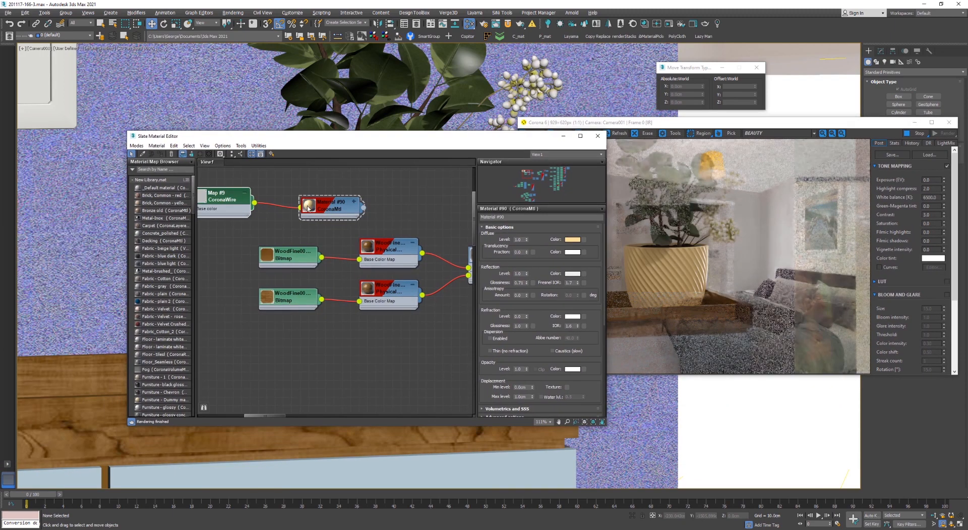
Rearrange the Material #90 and CoronaWire nodes, add a CoronaAO map and connect it to the pot material's diffuse colour
{"action": "middle_click_drag", "start_coordinate": [343, 207], "coordinate": [437, 234]}
{"action": "scroll", "coordinate": [436, 232], "scroll_direction": "up", "scroll_amount": 1}
{"action": "left_click_drag", "start_coordinate": [434, 230], "coordinate": [444, 212]}
{"action": "left_click_drag", "start_coordinate": [315, 204], "coordinate": [241, 259]}
{"action": "right_click", "coordinate": [251, 204]}
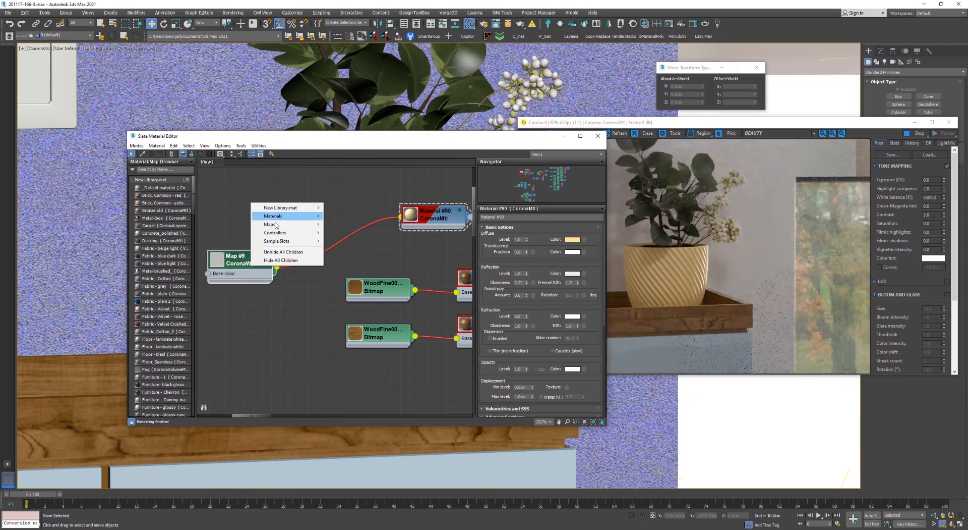
{"action": "mouse_move", "coordinate": [283, 224]}
{"action": "mouse_move", "coordinate": [353, 241]}
{"action": "left_click", "coordinate": [383, 247]}
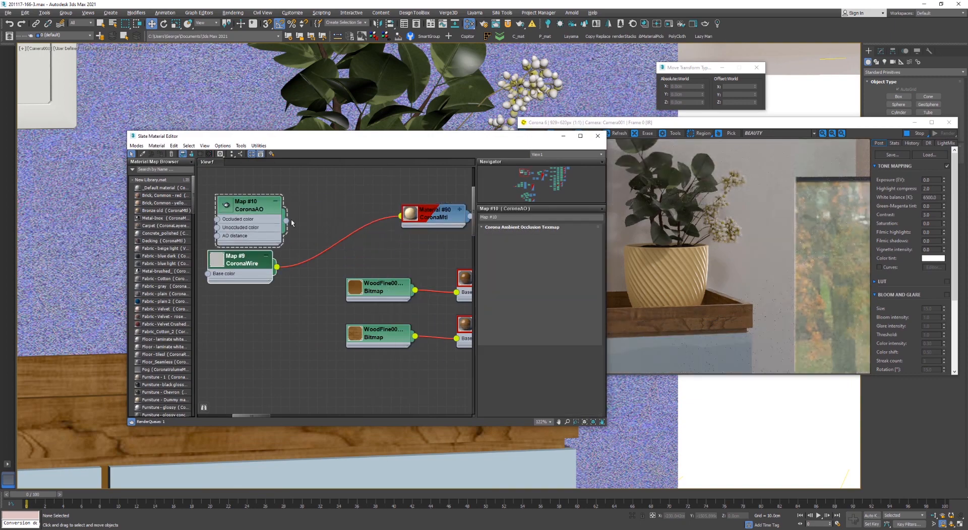
{"action": "left_click_drag", "start_coordinate": [286, 221], "coordinate": [426, 218]}
{"action": "left_click", "coordinate": [446, 227]}
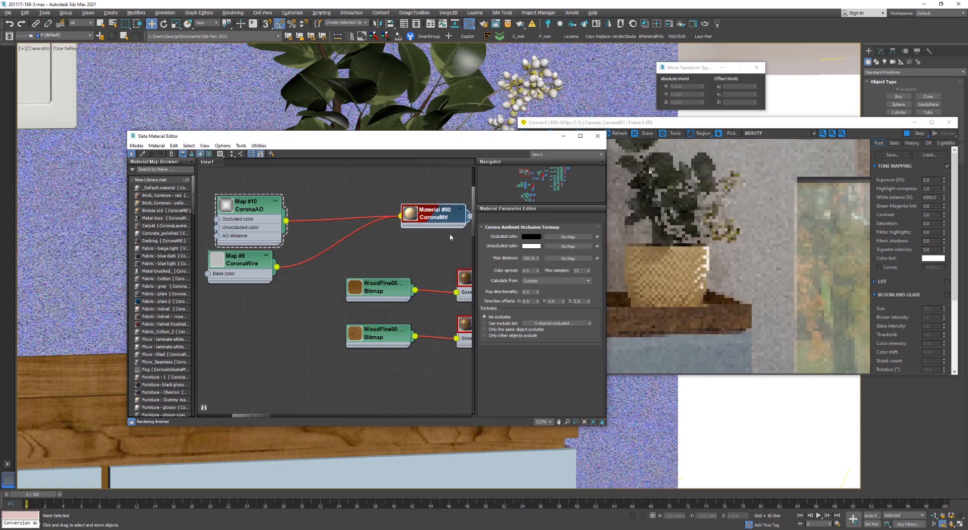
Copy the pale yellow diffuse colour of Material #90 into the CoronaAO map's unoccluded colour
{"action": "double_click", "coordinate": [435, 214]}
{"action": "right_click", "coordinate": [575, 239]}
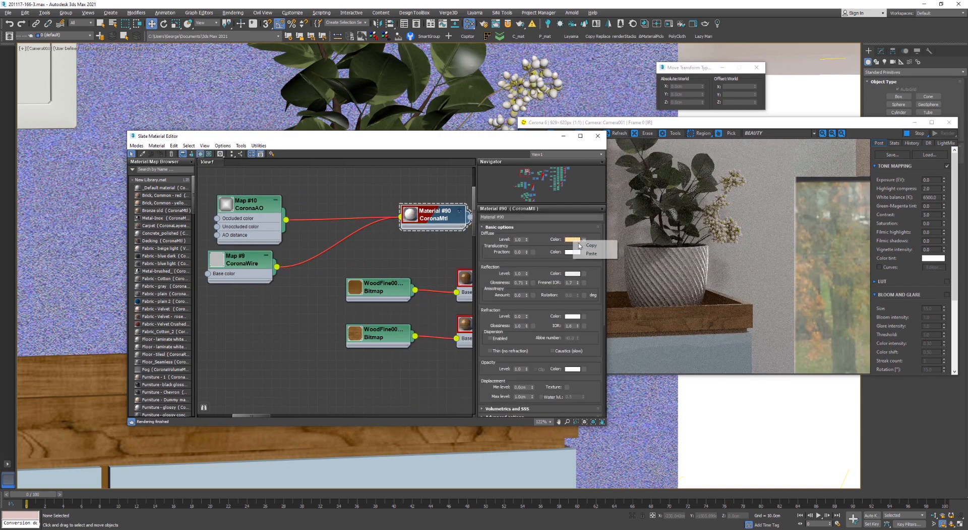
{"action": "left_click", "coordinate": [589, 246]}
{"action": "double_click", "coordinate": [229, 213]}
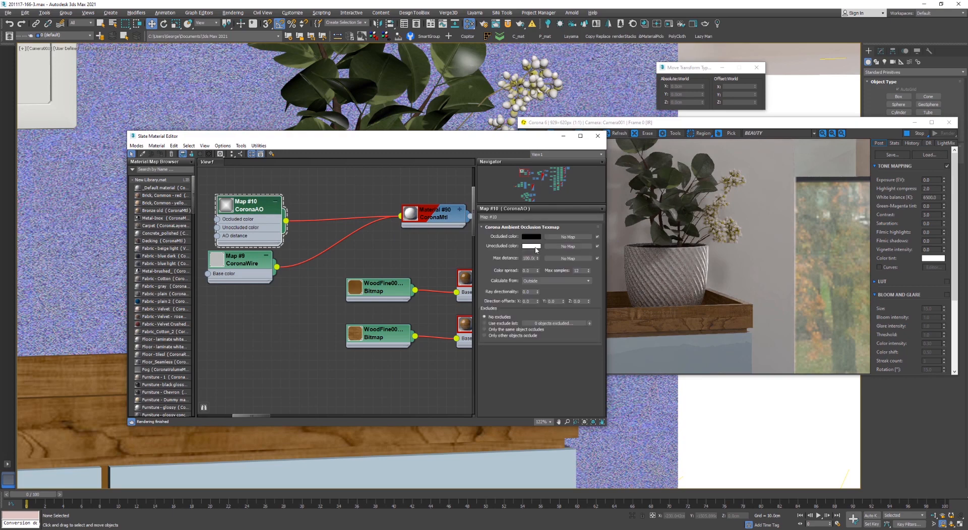
{"action": "right_click", "coordinate": [536, 249]}
{"action": "left_click", "coordinate": [547, 263]}
Set the CoronaAO map's max distance to 0.2 cm and check the pot's grooves in the render
{"action": "double_click", "coordinate": [525, 258]}
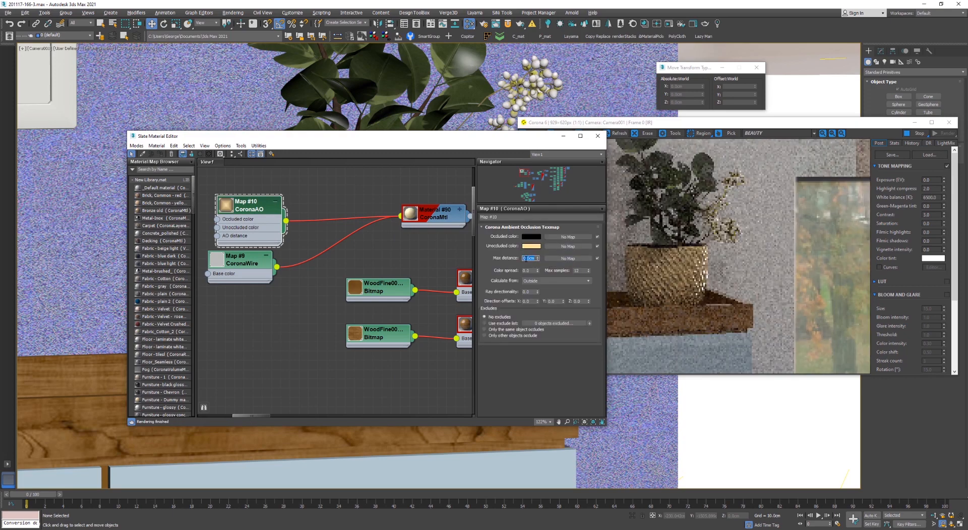
{"action": "type", "text": "0.2"}
{"action": "key", "text": "Return"}
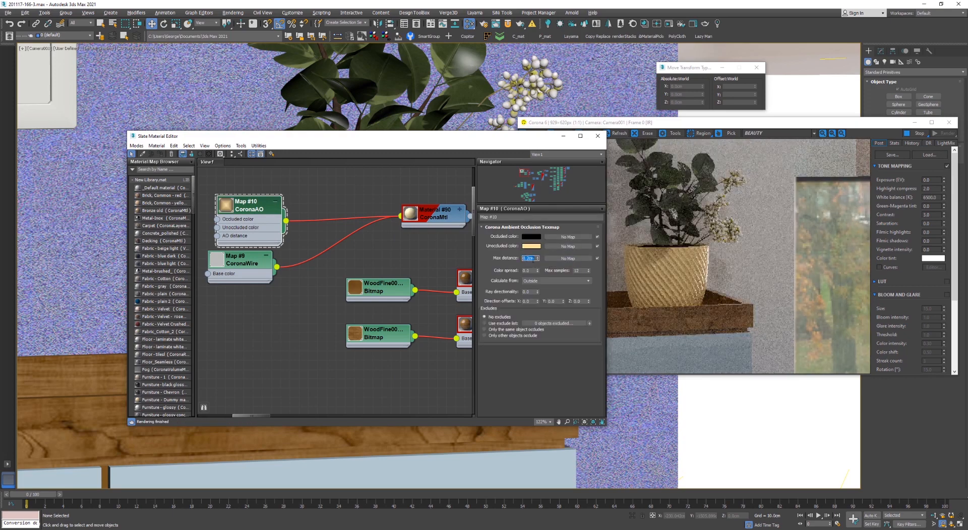
{"action": "scroll", "coordinate": [674, 279], "scroll_direction": "up", "scroll_amount": 1}
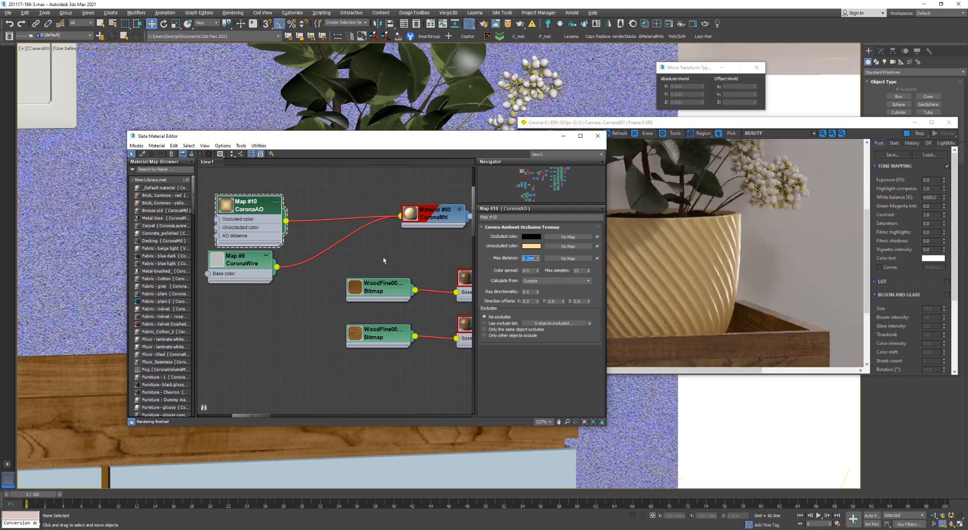
{"action": "scroll", "coordinate": [390, 261], "scroll_direction": "down", "scroll_amount": 1}
{"action": "scroll", "coordinate": [704, 248], "scroll_direction": "down", "scroll_amount": 1}
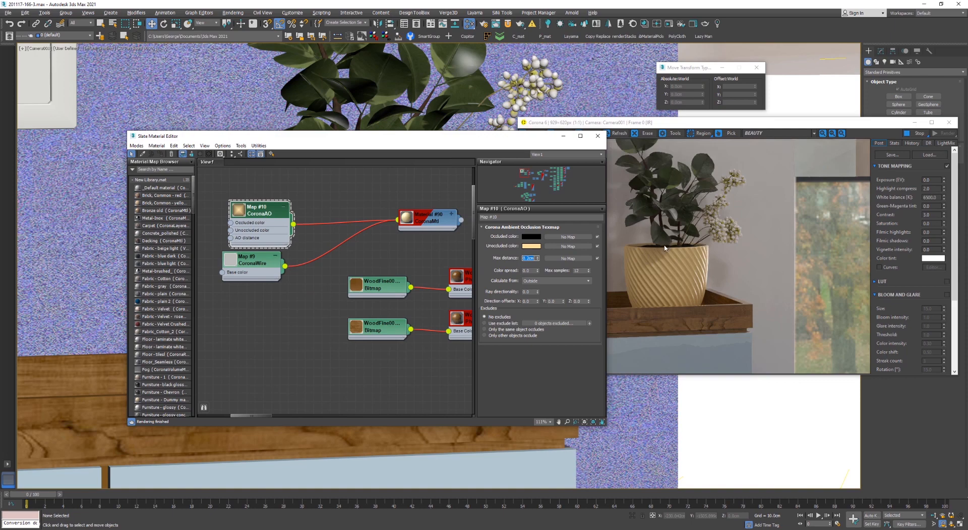
Align the CoronaWire node under CoronaAO, close the material editor, return to the full camera view and stop the interactive render
{"action": "left_click_drag", "start_coordinate": [254, 266], "coordinate": [261, 266]}
{"action": "left_click", "coordinate": [597, 137]}
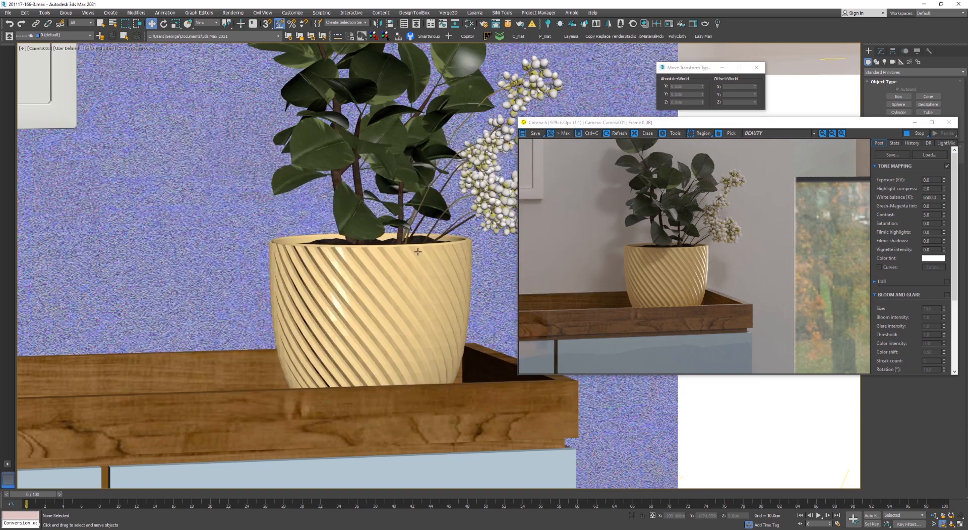
{"action": "scroll", "coordinate": [417, 257], "scroll_direction": "down", "scroll_amount": 10}
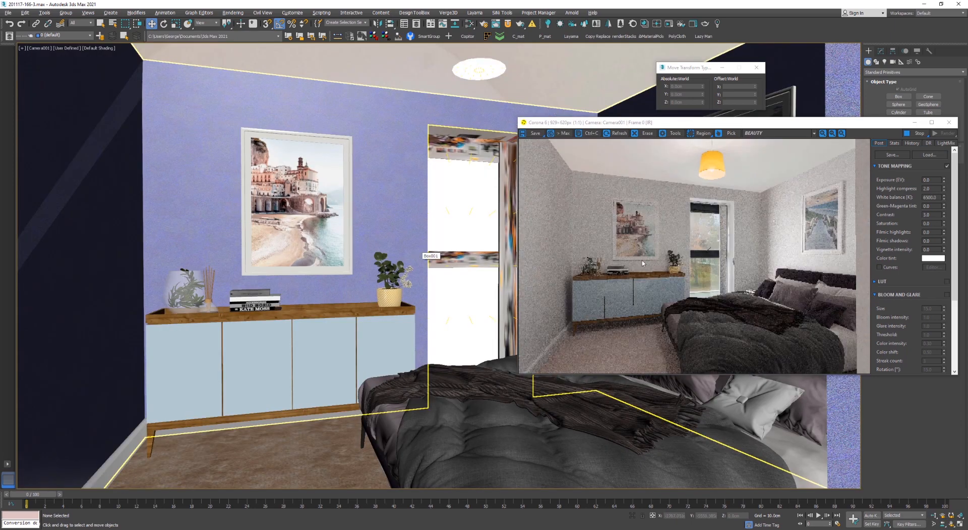
{"action": "left_click_drag", "start_coordinate": [719, 127], "coordinate": [396, 51]}
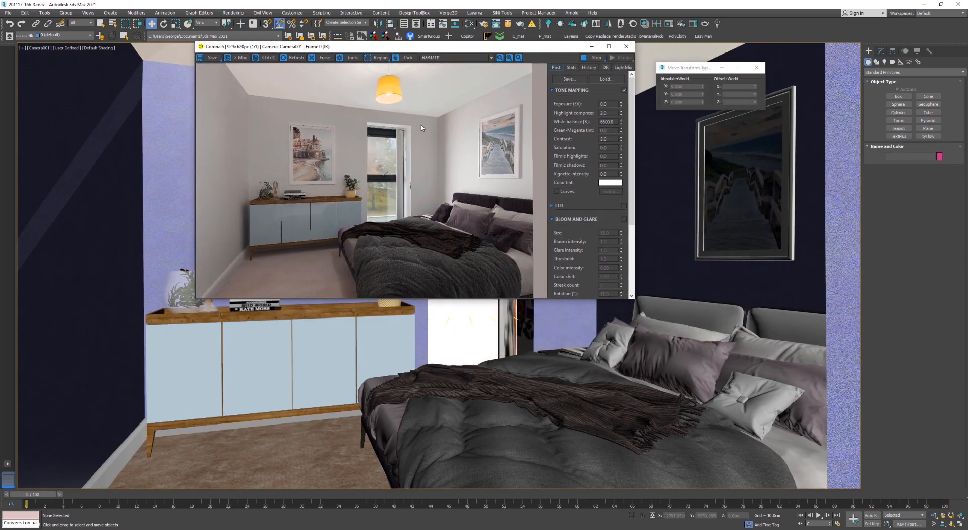
{"action": "left_click", "coordinate": [591, 58]}
{"action": "left_click_drag", "start_coordinate": [570, 47], "coordinate": [417, 81]}
Reopen the material editor beside the render window and load the bed's park_uno multi/sub-object material into it
{"action": "left_click", "coordinate": [467, 25]}
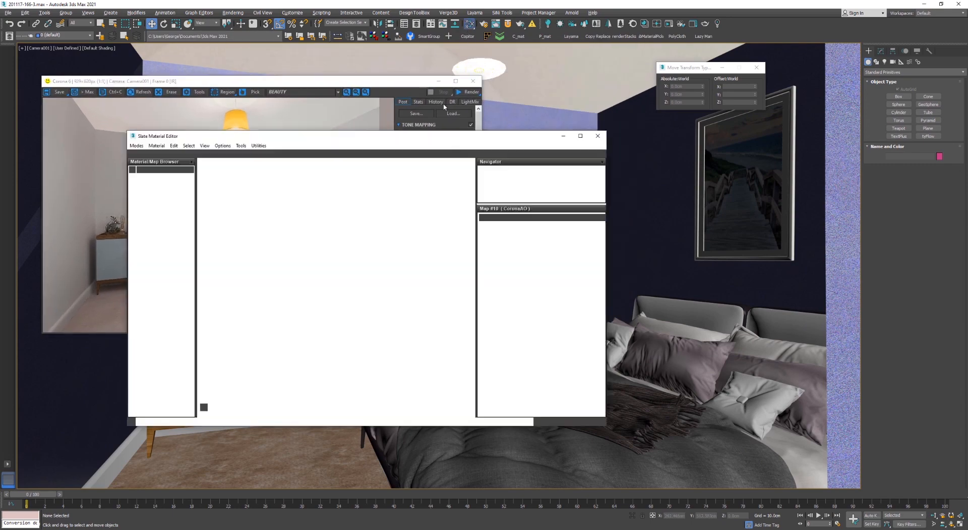
{"action": "left_click_drag", "start_coordinate": [261, 138], "coordinate": [539, 69]}
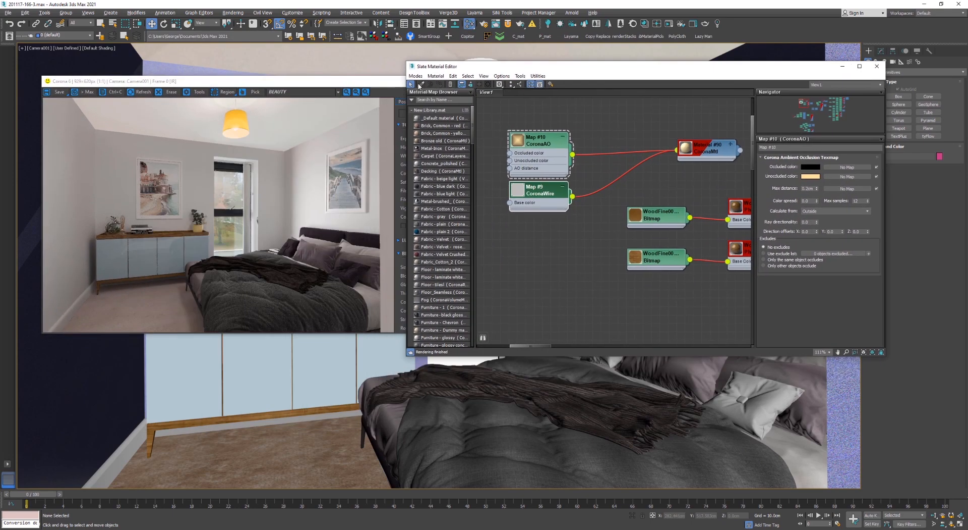
{"action": "left_click", "coordinate": [421, 85]}
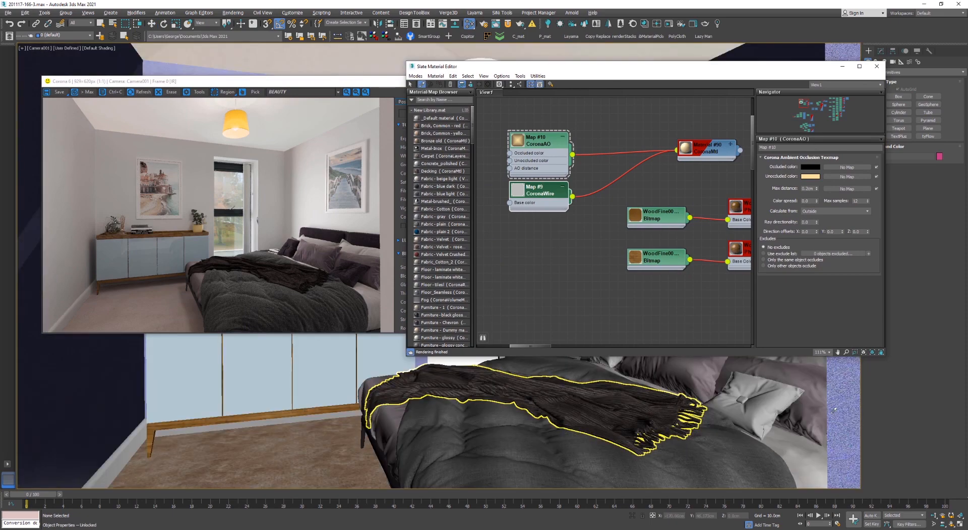
{"action": "left_click", "coordinate": [814, 359]}
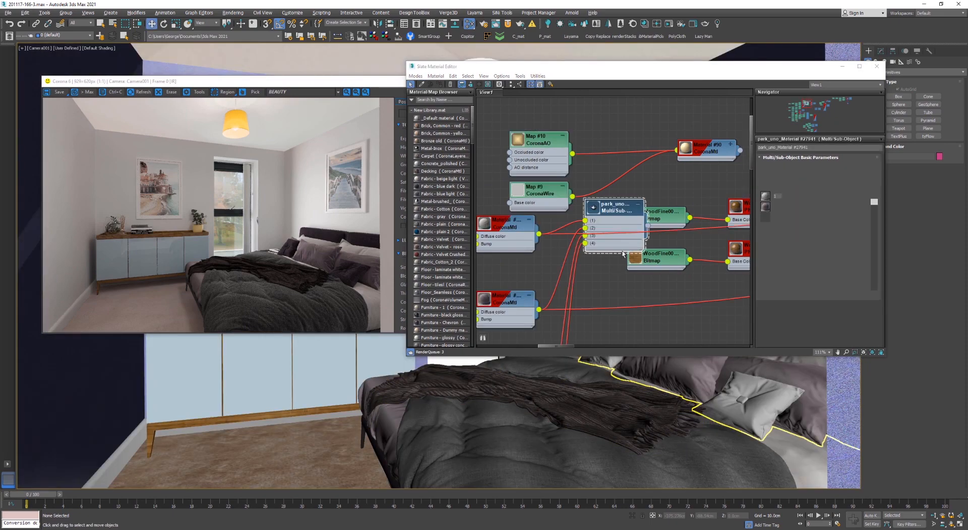
Rearrange the park_uno multi/sub-object node so it sits beside its four connected sub-materials in the node graph
{"action": "left_click_drag", "start_coordinate": [624, 218], "coordinate": [513, 117]}
{"action": "middle_click_drag", "start_coordinate": [528, 162], "coordinate": [709, 257]}
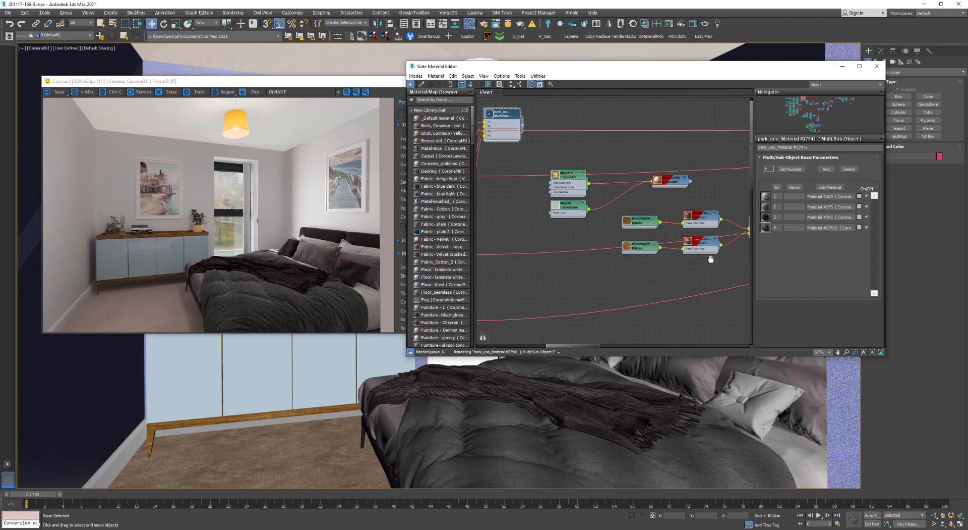
{"action": "scroll", "coordinate": [584, 241], "scroll_direction": "down", "scroll_amount": 3}
{"action": "left_click_drag", "start_coordinate": [581, 202], "coordinate": [596, 334]}
{"action": "middle_click_drag", "start_coordinate": [596, 333], "coordinate": [600, 274]}
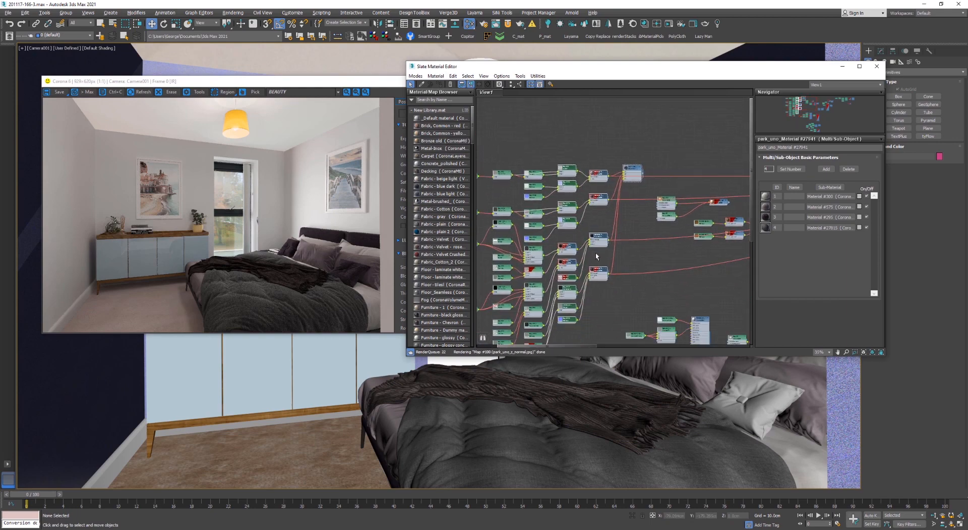
{"action": "left_click_drag", "start_coordinate": [601, 274], "coordinate": [606, 230]}
{"action": "scroll", "coordinate": [616, 175], "scroll_direction": "up", "scroll_amount": 5}
{"action": "middle_click_drag", "start_coordinate": [618, 171], "coordinate": [609, 209]}
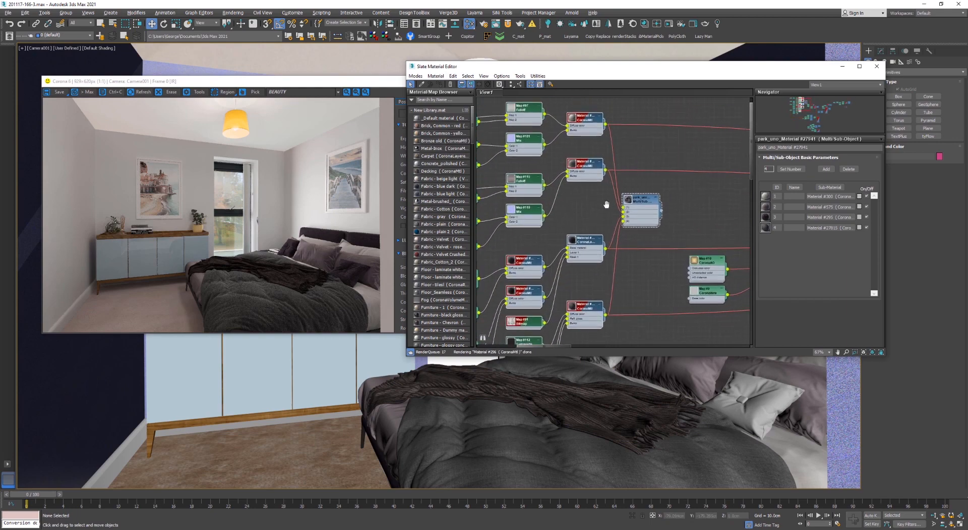
Open the headboard fabric's diffuse bitmap Map #82 and examine its source image, then close the preview
{"action": "left_click", "coordinate": [578, 222]}
{"action": "scroll", "coordinate": [537, 272], "scroll_direction": "up", "scroll_amount": 1}
{"action": "middle_click_drag", "start_coordinate": [537, 271], "coordinate": [690, 237]}
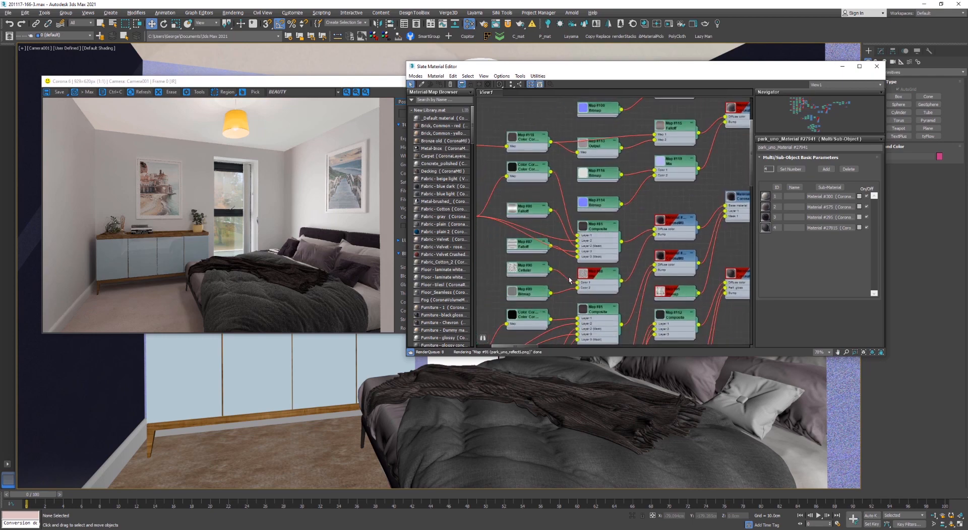
{"action": "middle_click_drag", "start_coordinate": [561, 273], "coordinate": [707, 306]}
{"action": "double_click", "coordinate": [597, 249]}
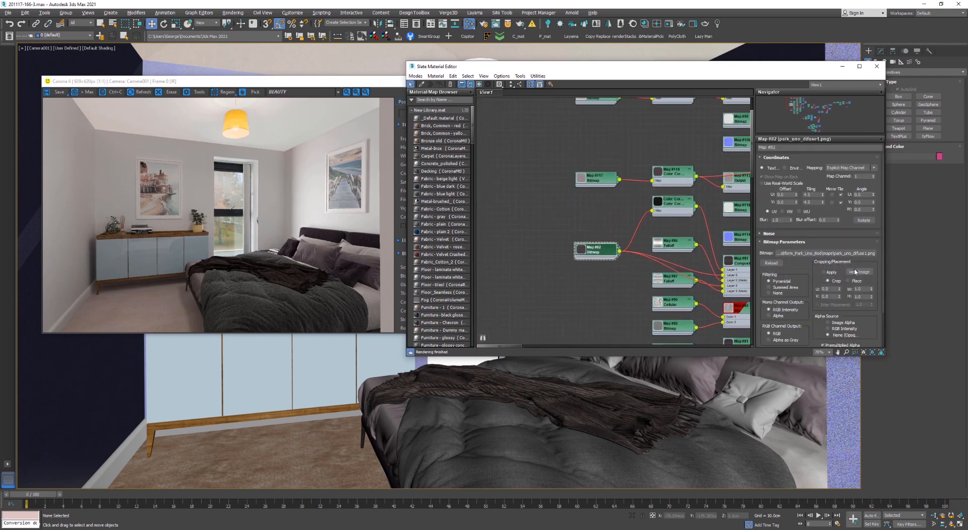
{"action": "left_click", "coordinate": [859, 272]}
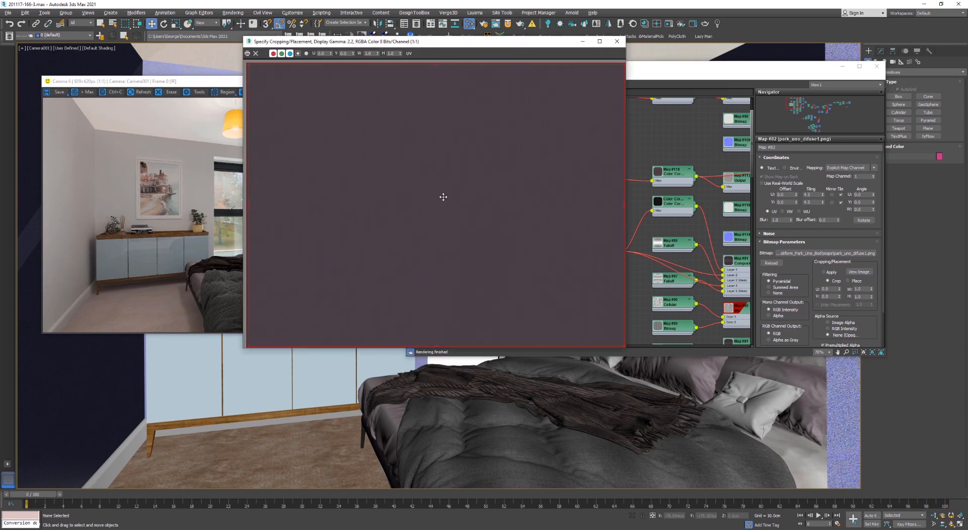
{"action": "left_click", "coordinate": [617, 42]}
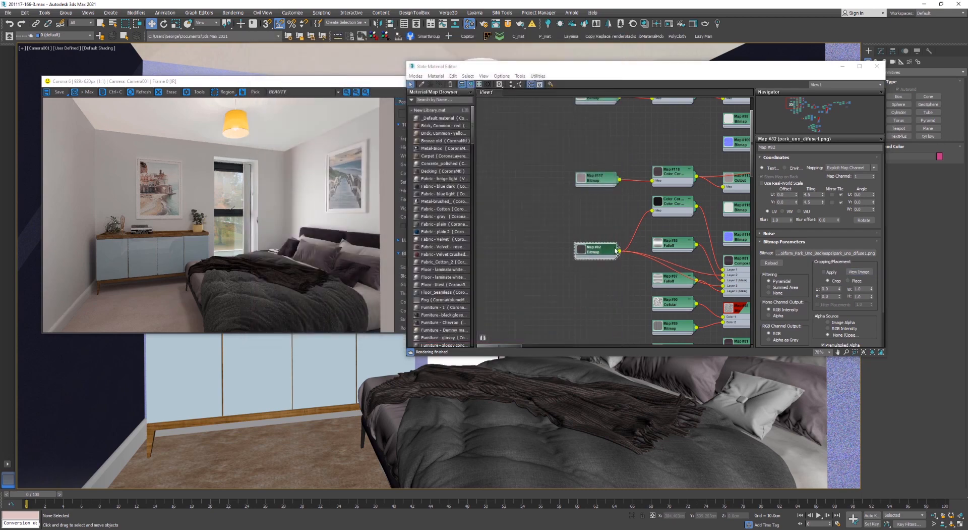
Replace Map #82's image with park_uno_fabric_05.jpg, start the interactive render and check the headboard up close
{"action": "left_click", "coordinate": [809, 254]}
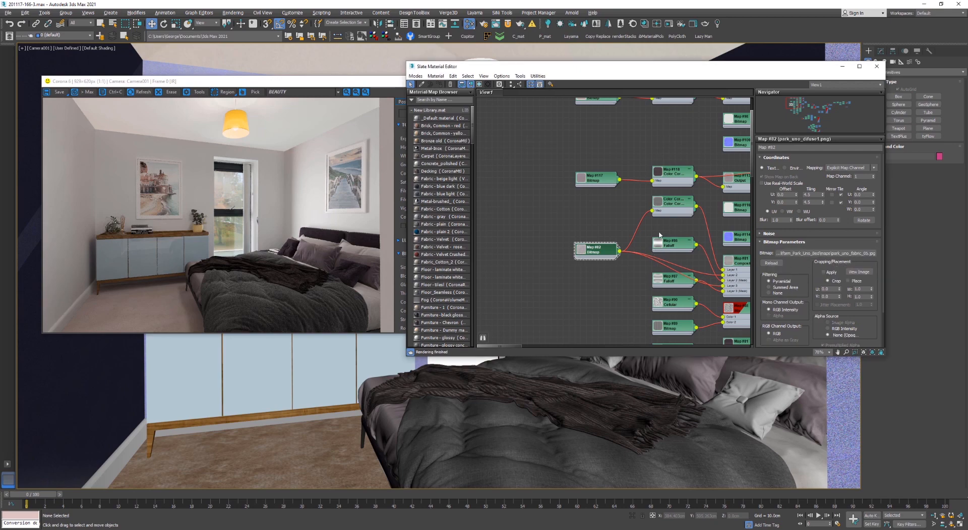
{"action": "left_click_drag", "start_coordinate": [362, 82], "coordinate": [364, 81]}
{"action": "left_click", "coordinate": [669, 25]}
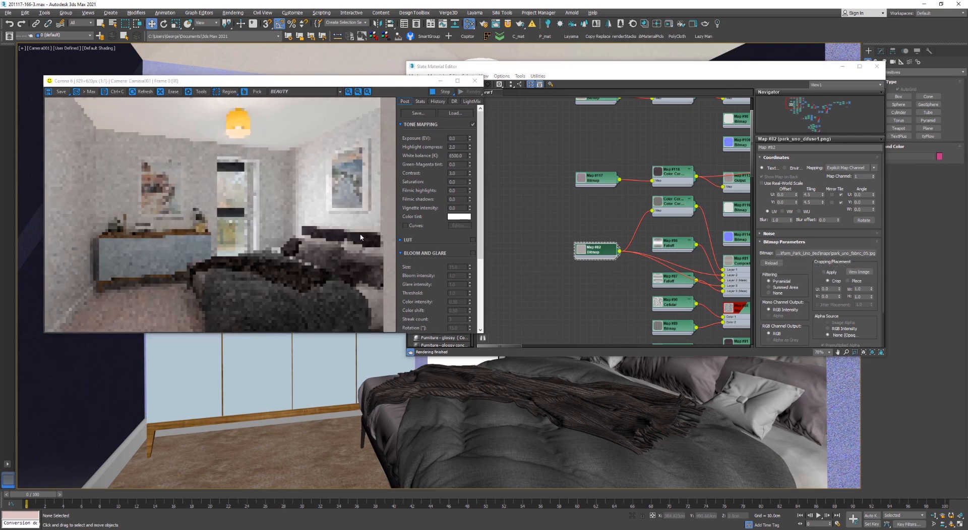
{"action": "scroll", "coordinate": [366, 241], "scroll_direction": "up", "scroll_amount": 2}
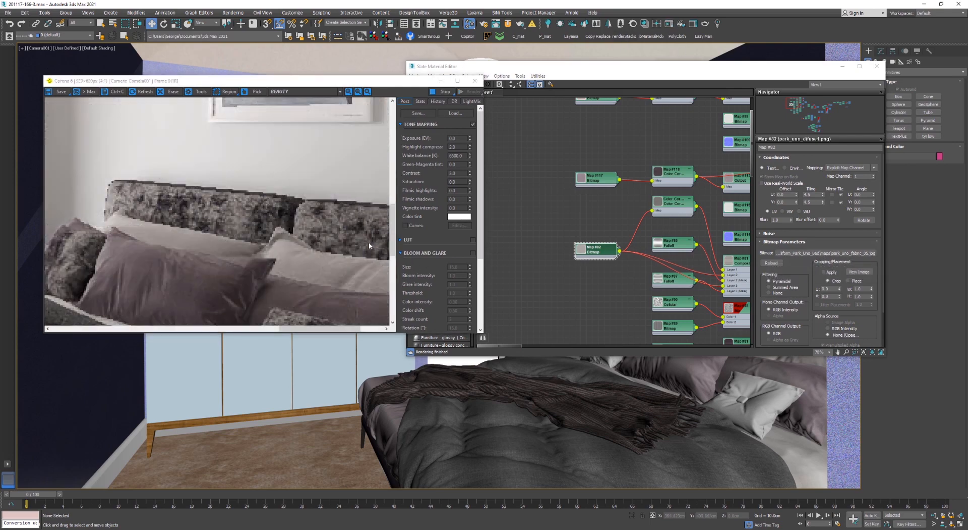
Find the second park_uno diffuse bitmap, Map #90, and replace its image with park_uno_fabric_05.jpg
{"action": "middle_click_drag", "start_coordinate": [692, 248], "coordinate": [541, 147]}
{"action": "scroll", "coordinate": [565, 233], "scroll_direction": "down", "scroll_amount": 1}
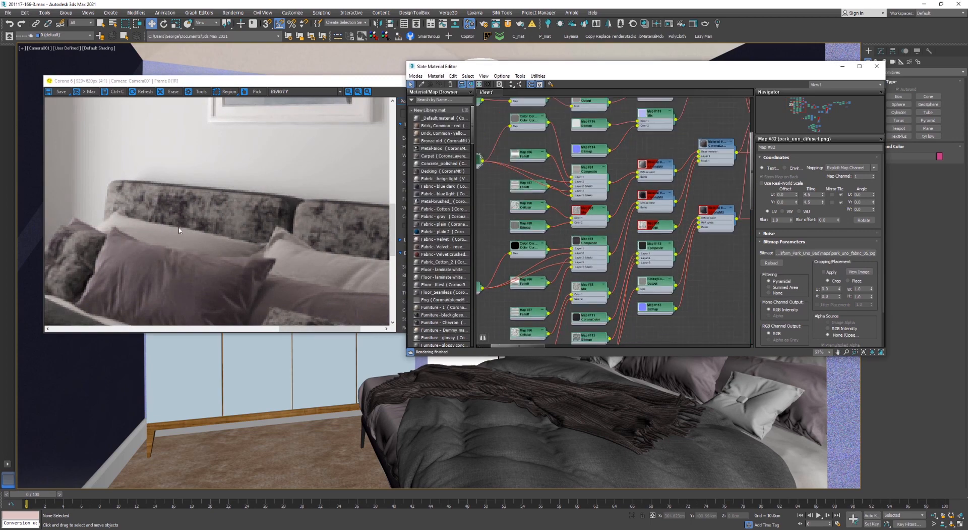
{"action": "middle_click_drag", "start_coordinate": [553, 263], "coordinate": [623, 246]}
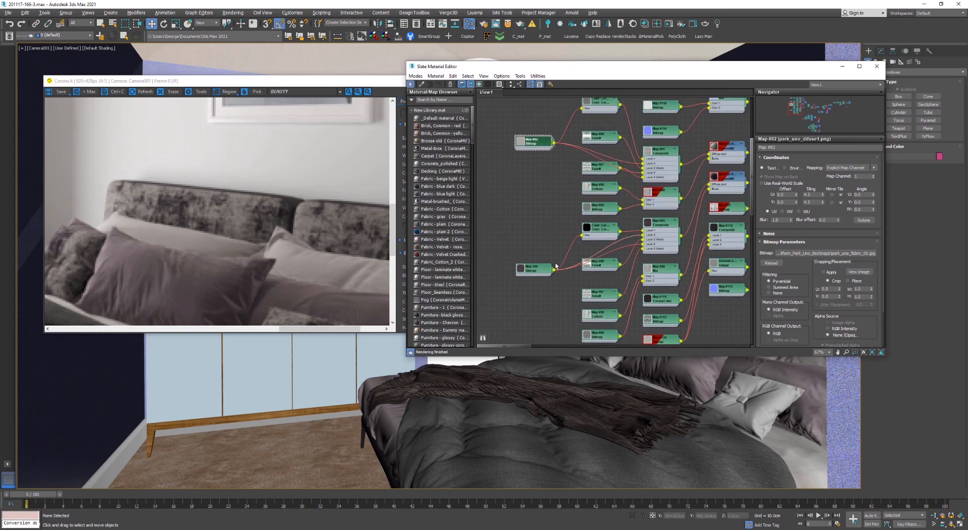
{"action": "double_click", "coordinate": [528, 272]}
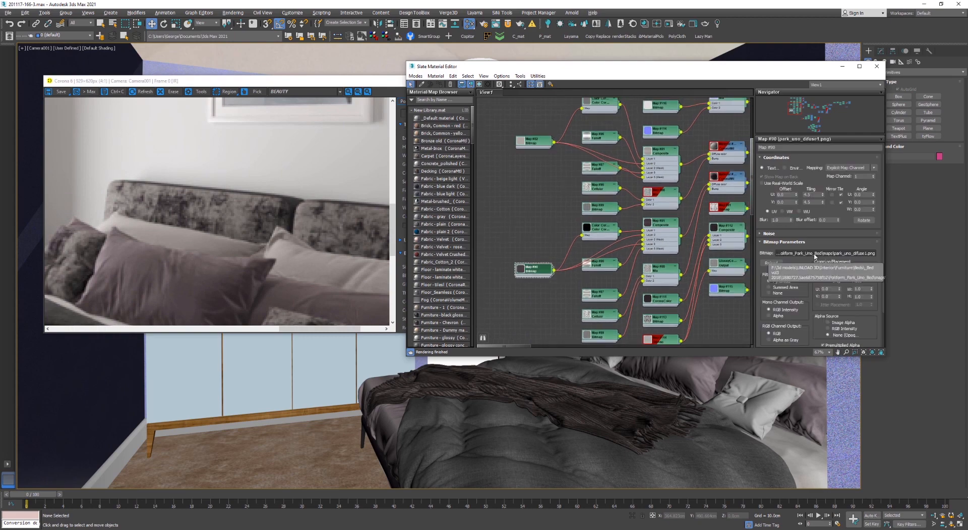
{"action": "middle_click_drag", "start_coordinate": [536, 268], "coordinate": [526, 296]}
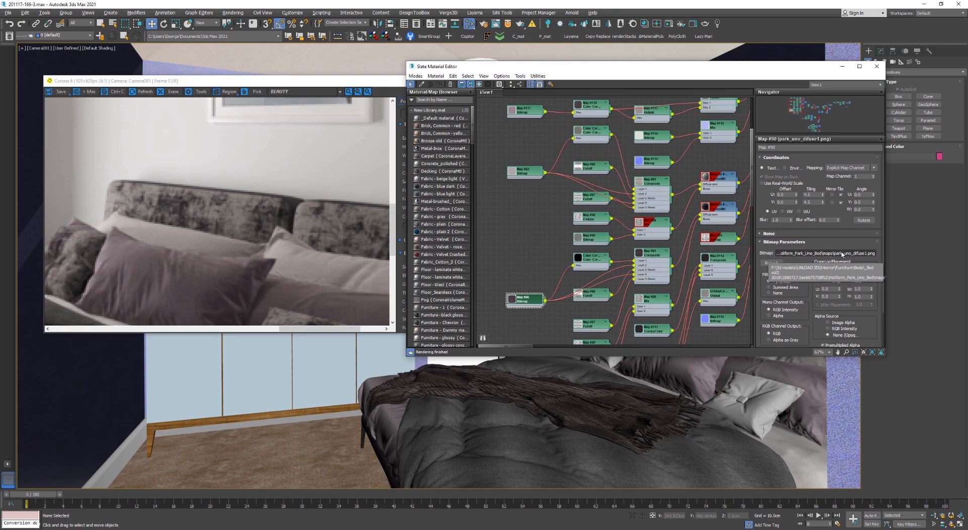
Set the solid colour of CoronaColor Map #111 to a grey-brown sampled from the rendered headboard, RGB 122, 117, 112
{"action": "scroll", "coordinate": [624, 271], "scroll_direction": "down", "scroll_amount": 5}
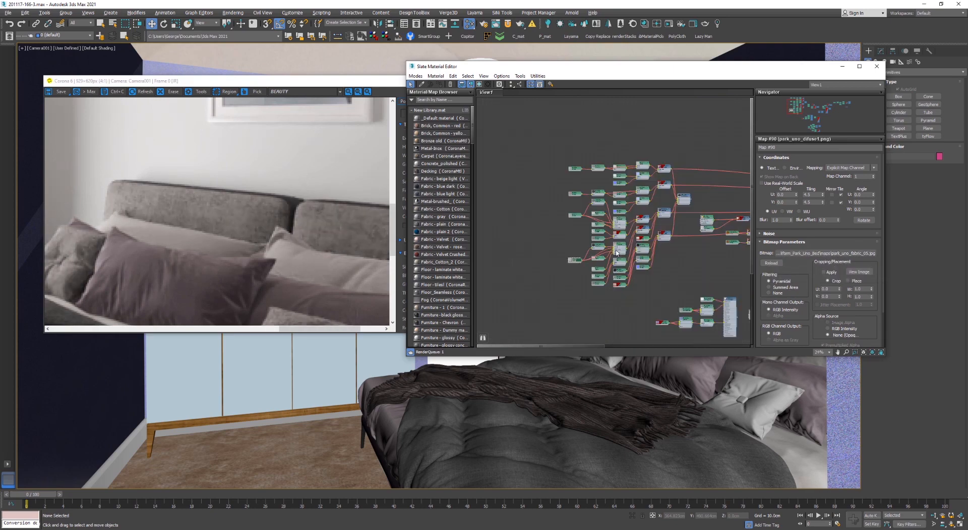
{"action": "scroll", "coordinate": [624, 271], "scroll_direction": "up", "scroll_amount": 5}
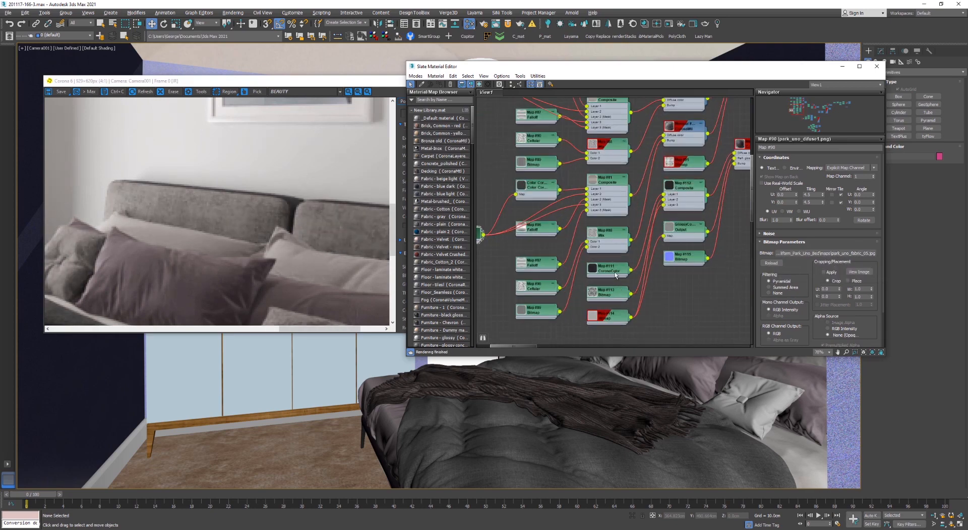
{"action": "double_click", "coordinate": [616, 274]}
{"action": "left_click", "coordinate": [815, 170]}
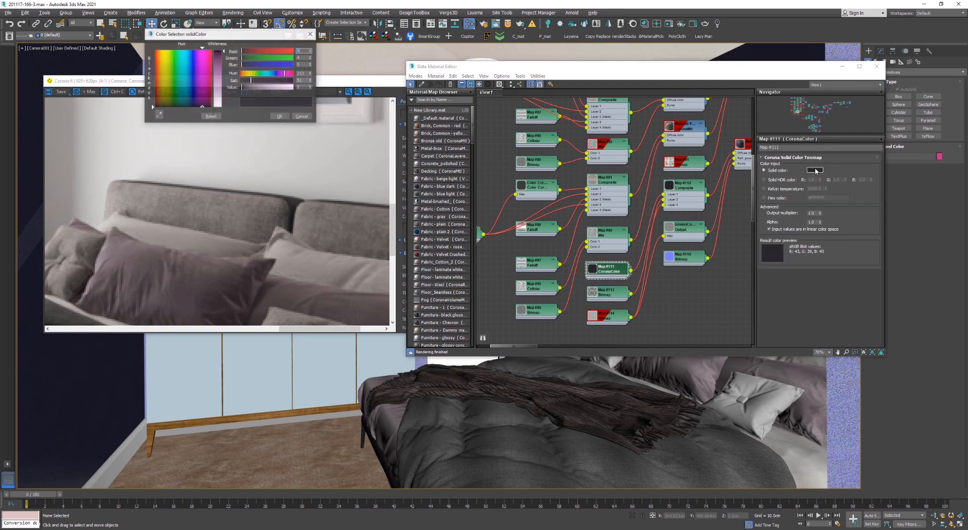
{"action": "left_click_drag", "start_coordinate": [251, 88], "coordinate": [260, 90]}
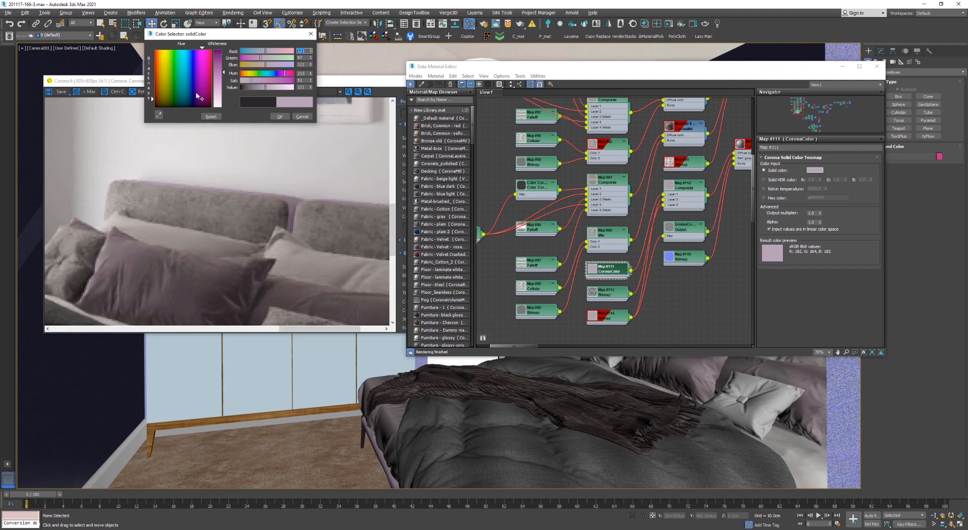
{"action": "left_click", "coordinate": [157, 114]}
{"action": "left_click", "coordinate": [270, 137]}
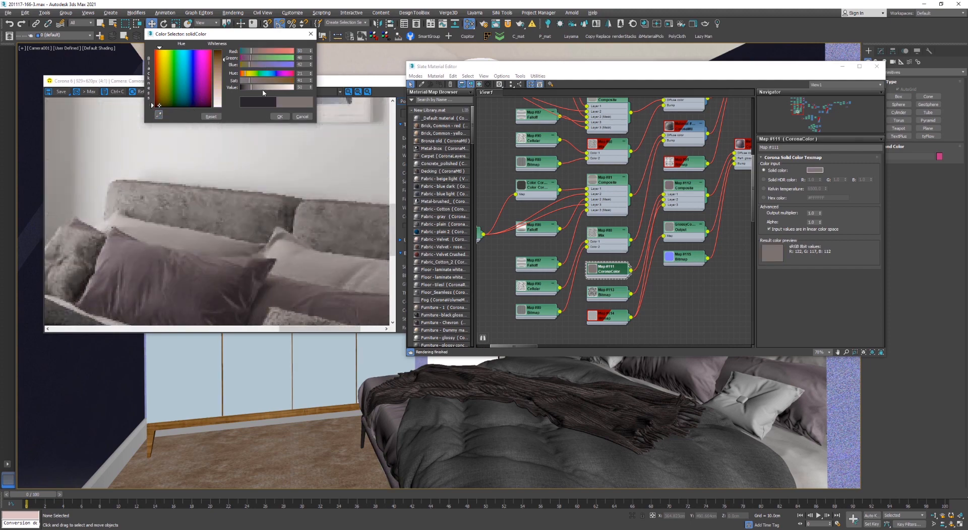
{"action": "left_click", "coordinate": [280, 116]}
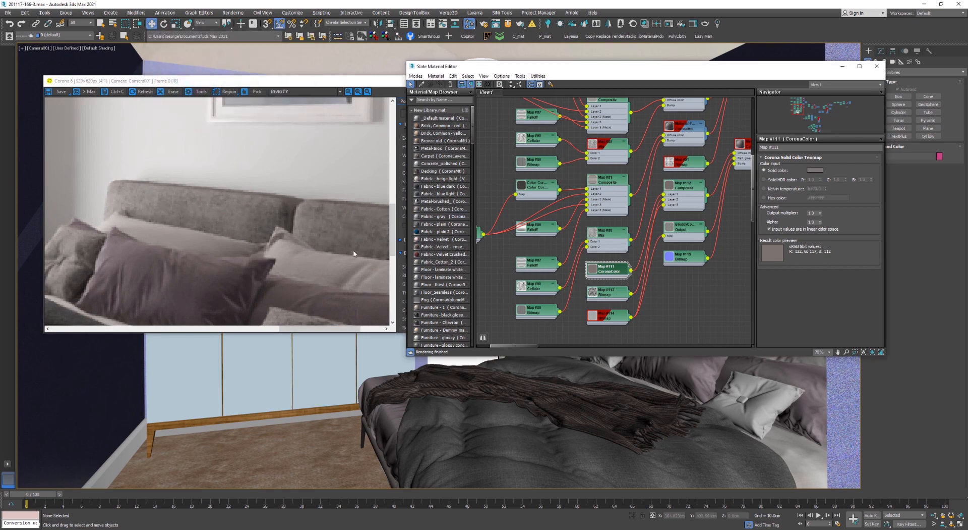
{"action": "scroll", "coordinate": [268, 242], "scroll_direction": "down", "scroll_amount": 2}
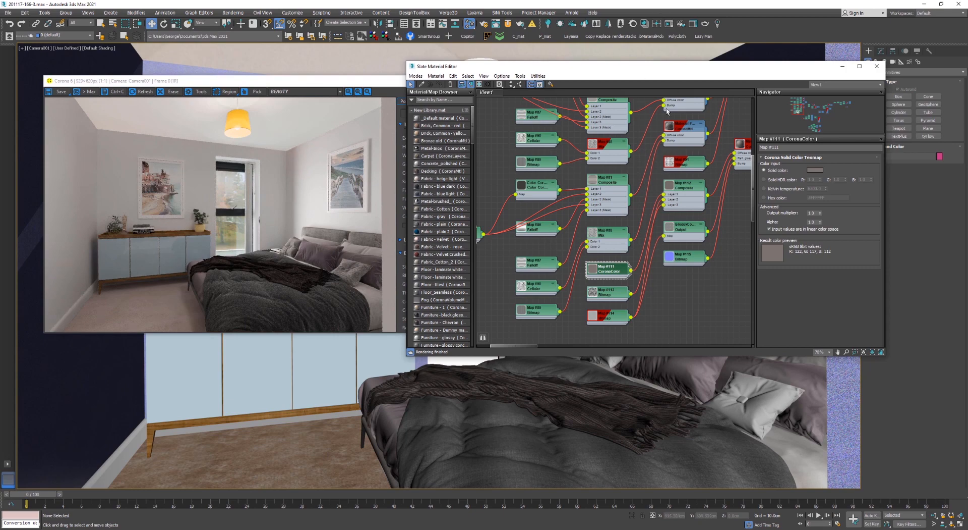
Replace the pillow fabric image in bitmap Map #117 with a lighter version and check the pillows in the render
{"action": "middle_click_drag", "start_coordinate": [666, 148], "coordinate": [663, 271]}
{"action": "middle_click_drag", "start_coordinate": [551, 172], "coordinate": [657, 250]}
{"action": "double_click", "coordinate": [554, 218]}
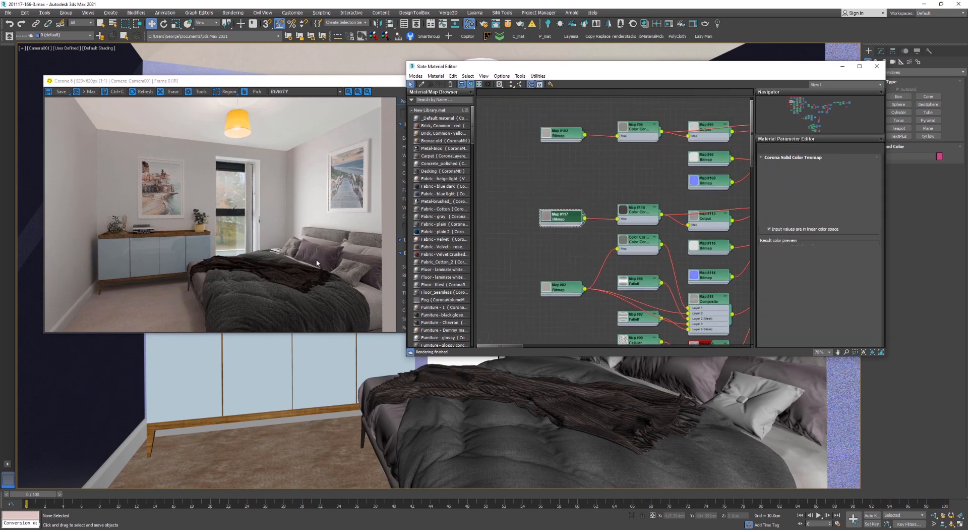
{"action": "left_click", "coordinate": [809, 253]}
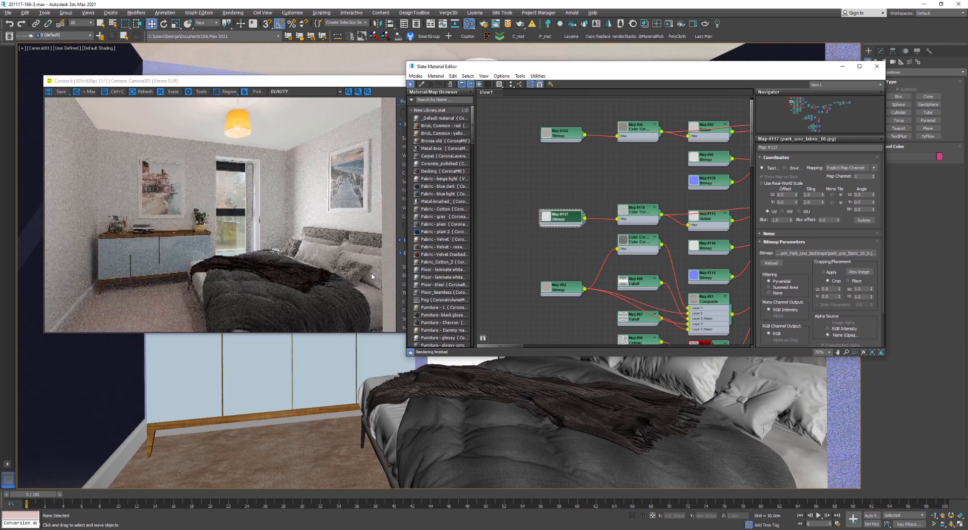
{"action": "scroll", "coordinate": [341, 274], "scroll_direction": "up", "scroll_amount": 2}
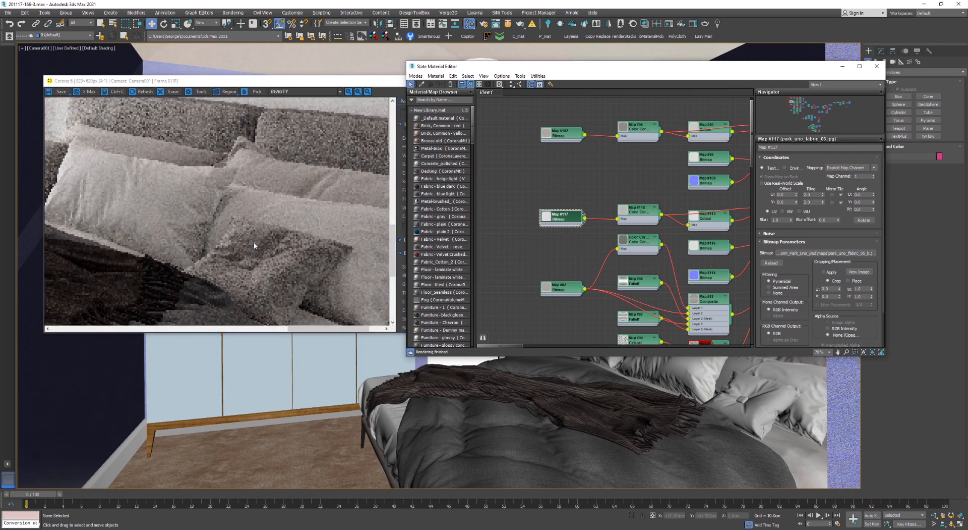
{"action": "scroll", "coordinate": [212, 238], "scroll_direction": "down", "scroll_amount": 1}
{"action": "left_click", "coordinate": [321, 254]}
{"action": "scroll", "coordinate": [320, 250], "scroll_direction": "down", "scroll_amount": 1}
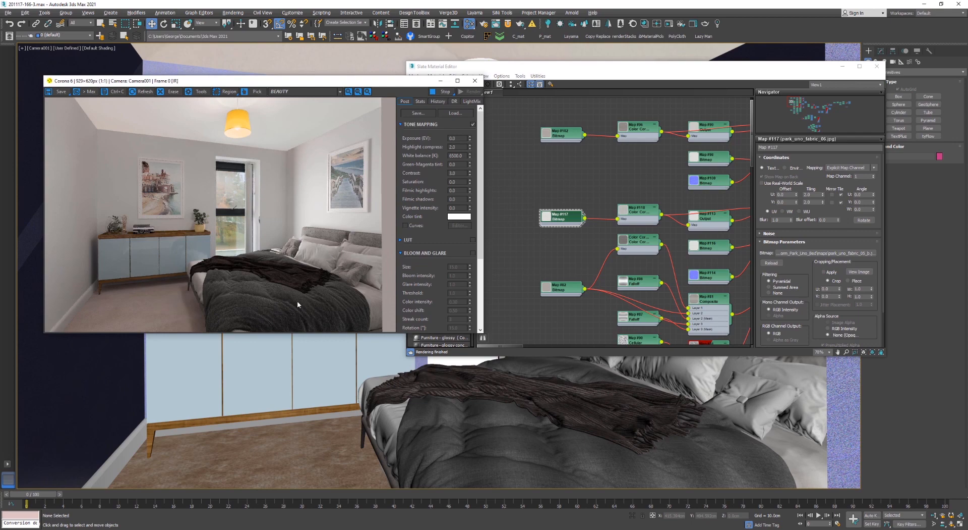
Pick the material of the throw on the bed into the node view and locate its source maps
{"action": "left_click", "coordinate": [523, 130]}
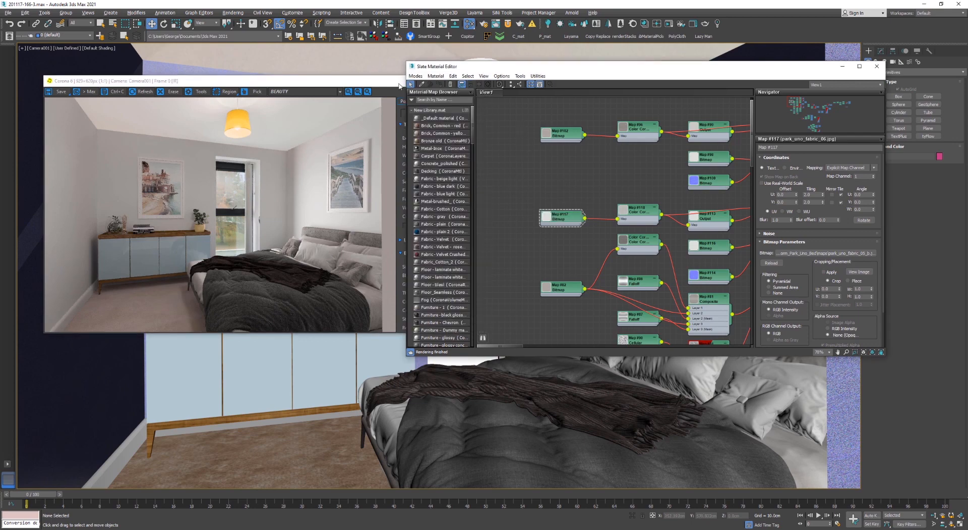
{"action": "left_click", "coordinate": [562, 384]}
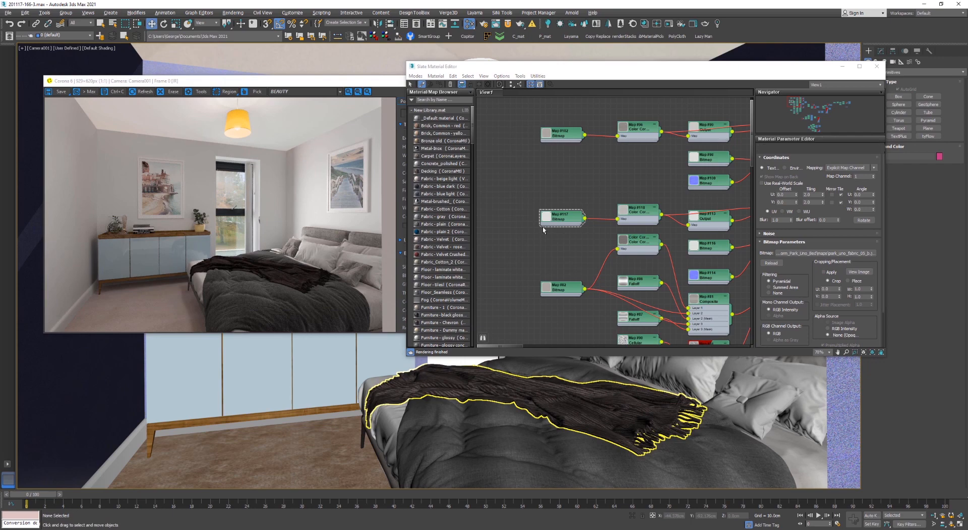
{"action": "left_click", "coordinate": [561, 383]}
{"action": "left_click_drag", "start_coordinate": [683, 212], "coordinate": [588, 190]}
{"action": "middle_click_drag", "start_coordinate": [521, 242], "coordinate": [676, 268]}
{"action": "scroll", "coordinate": [559, 237], "scroll_direction": "up", "scroll_amount": 4}
Open the throw's bitmap Map #107 and examine its knitted fabric image, then close the preview
{"action": "double_click", "coordinate": [563, 216]}
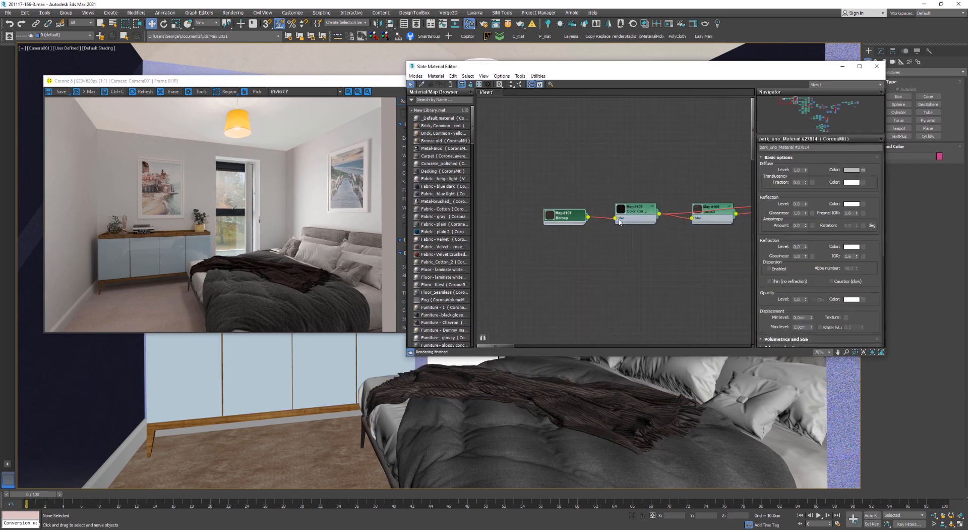
{"action": "left_click", "coordinate": [859, 272]}
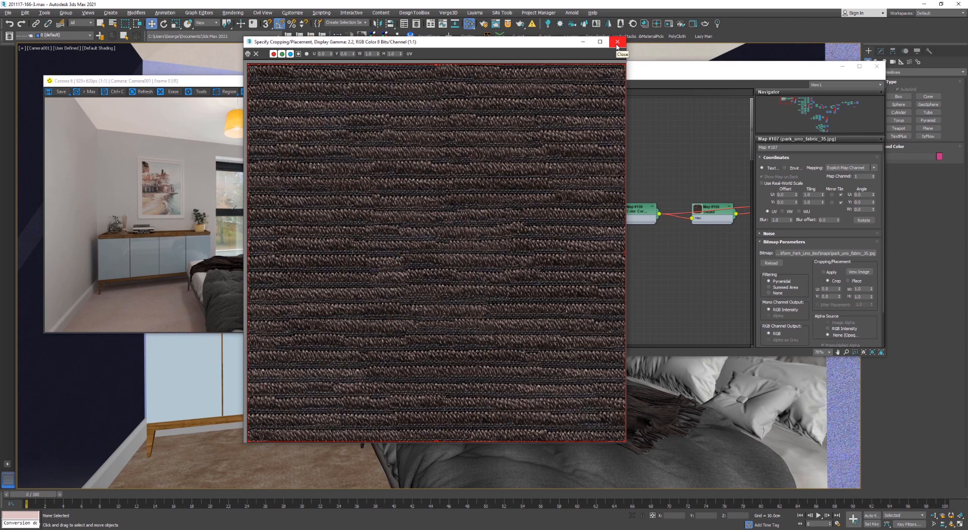
{"action": "left_click", "coordinate": [616, 42]}
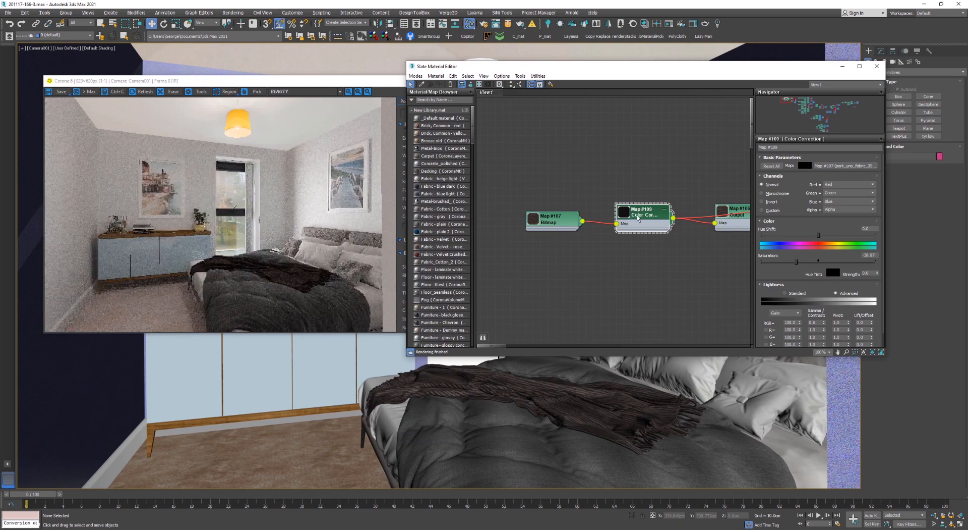
Replace the throw's Color Correction Map #109 with a CoronaColorCorrect map, discarding the old map, and reconnect bitmap Map #107 to its input
{"action": "scroll", "coordinate": [649, 212], "scroll_direction": "up", "scroll_amount": 1}
{"action": "middle_click_drag", "start_coordinate": [650, 212], "coordinate": [658, 212]}
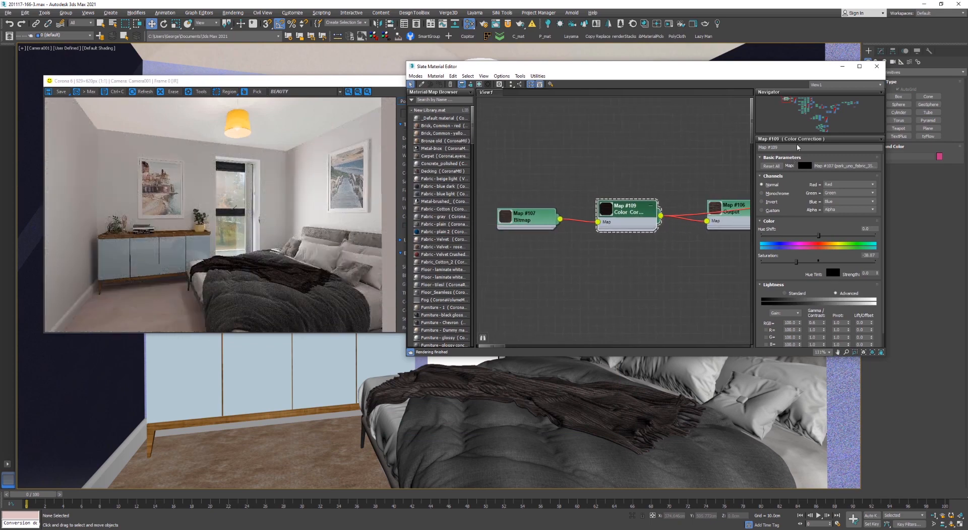
{"action": "left_click", "coordinate": [386, 154]}
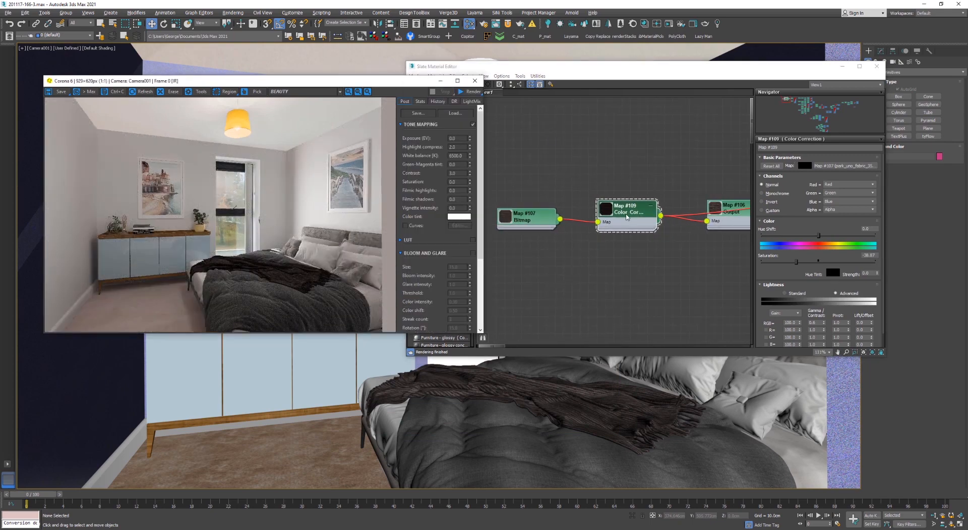
{"action": "left_click", "coordinate": [746, 283]}
{"action": "right_click", "coordinate": [627, 214]}
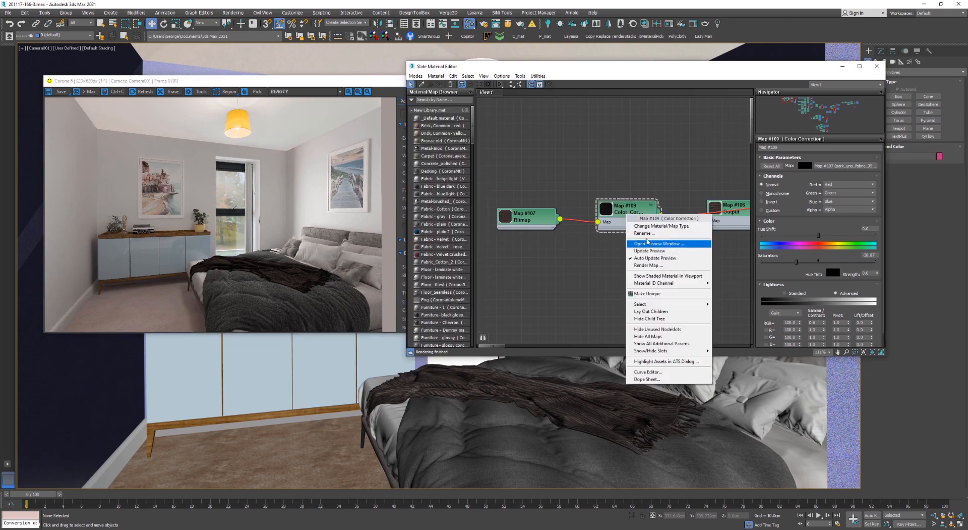
{"action": "left_click", "coordinate": [656, 225]}
{"action": "left_click", "coordinate": [407, 166]}
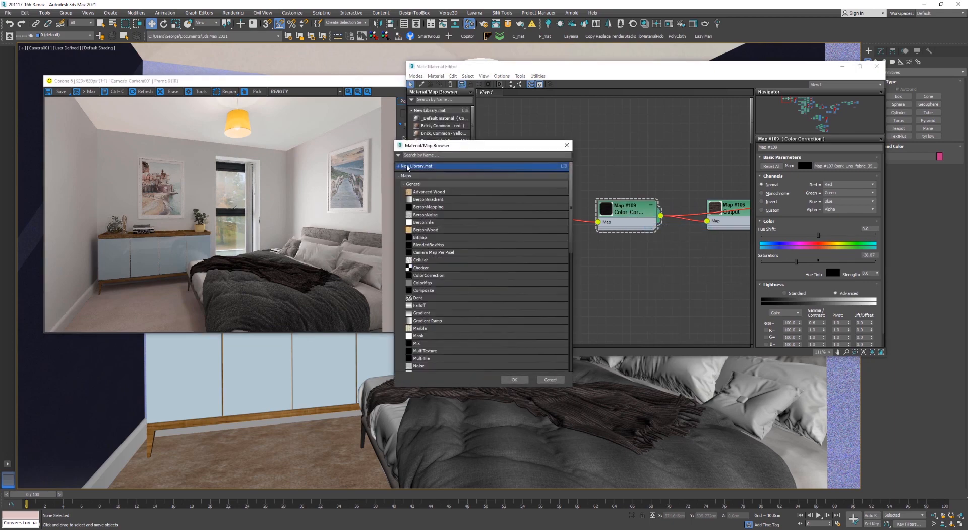
{"action": "scroll", "coordinate": [449, 253], "scroll_direction": "down", "scroll_amount": 10}
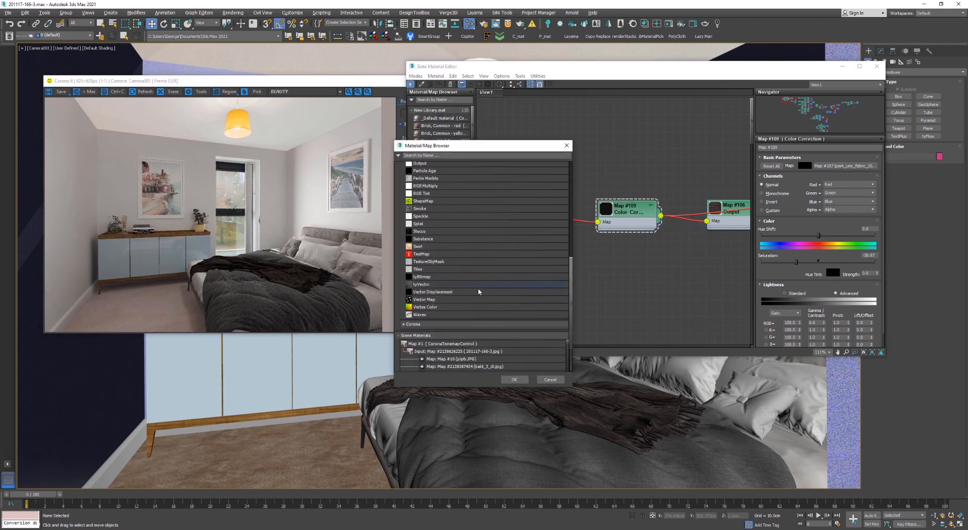
{"action": "scroll", "coordinate": [446, 295], "scroll_direction": "down", "scroll_amount": 3}
{"action": "left_click", "coordinate": [406, 278]}
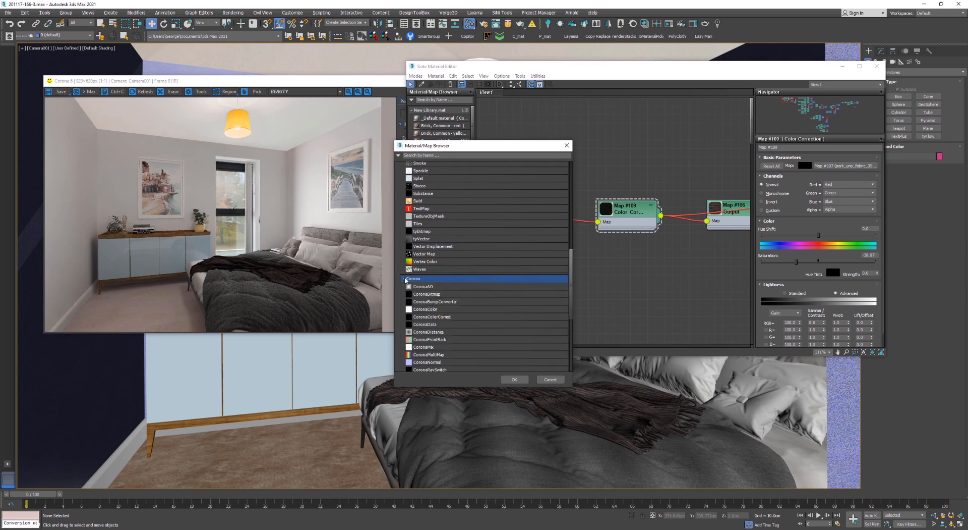
{"action": "double_click", "coordinate": [435, 317]}
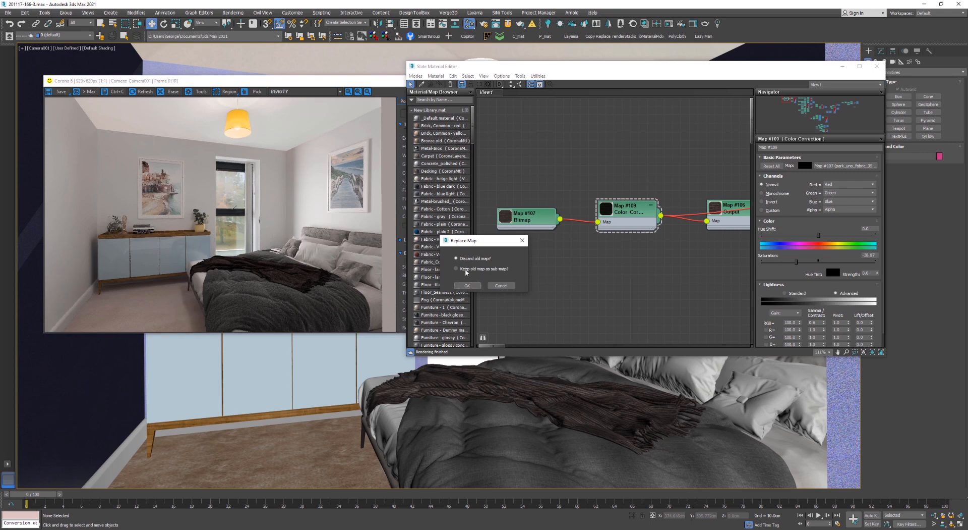
{"action": "left_click", "coordinate": [468, 286]}
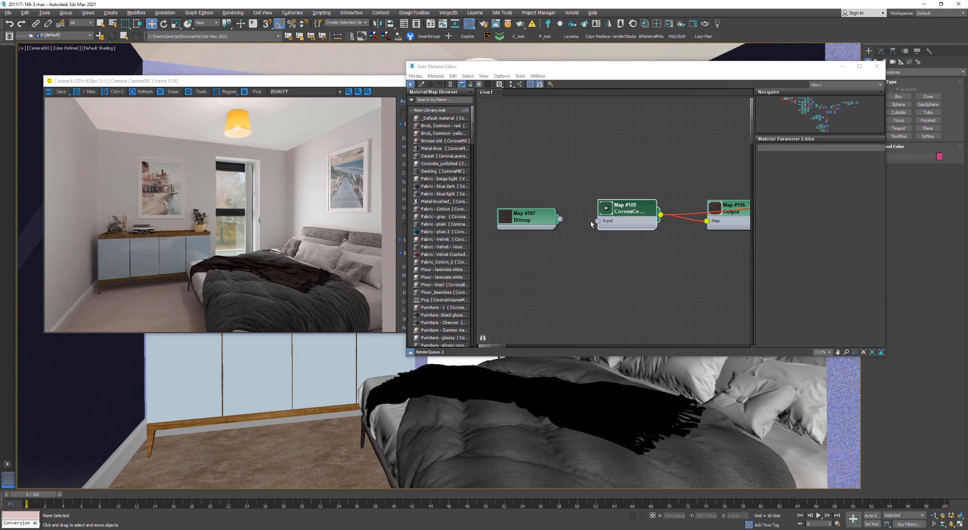
{"action": "left_click_drag", "start_coordinate": [560, 220], "coordinate": [598, 221]}
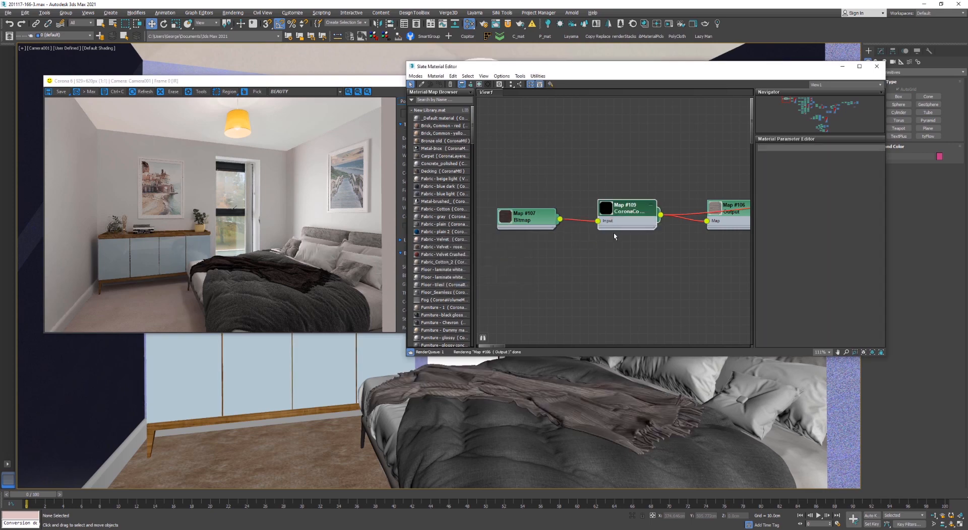
Brighten the throw and adjust its colour temperature in the CoronaColorCorrect Map #109, then check the throw in the render
{"action": "double_click", "coordinate": [630, 223]}
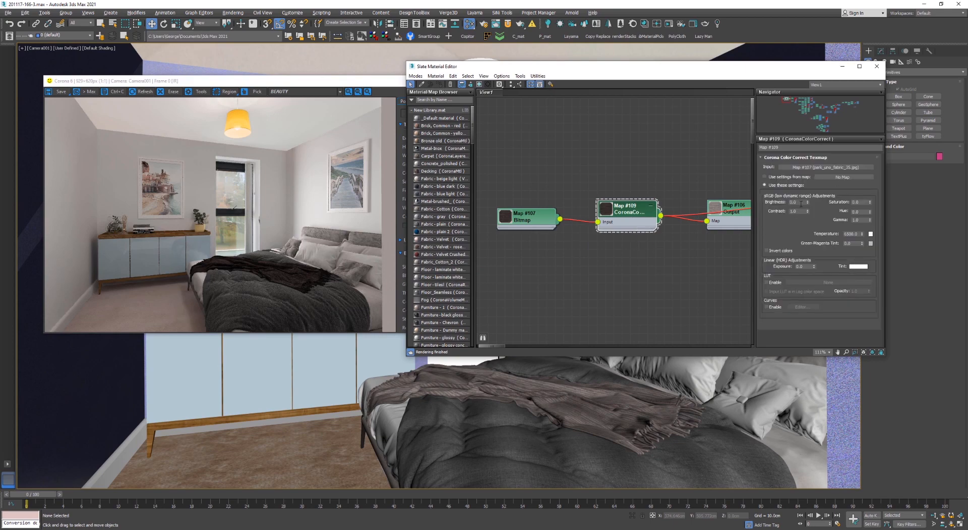
{"action": "double_click", "coordinate": [800, 202]}
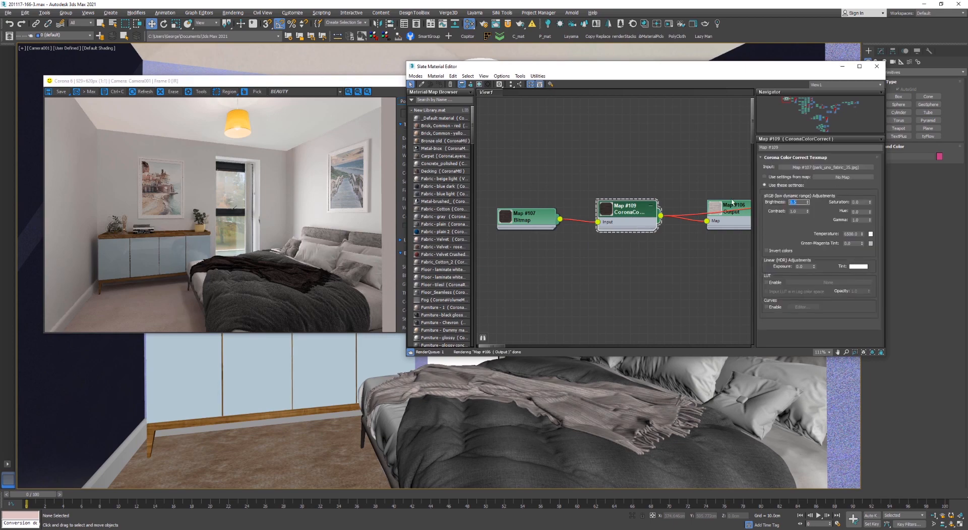
{"action": "left_click", "coordinate": [670, 25]}
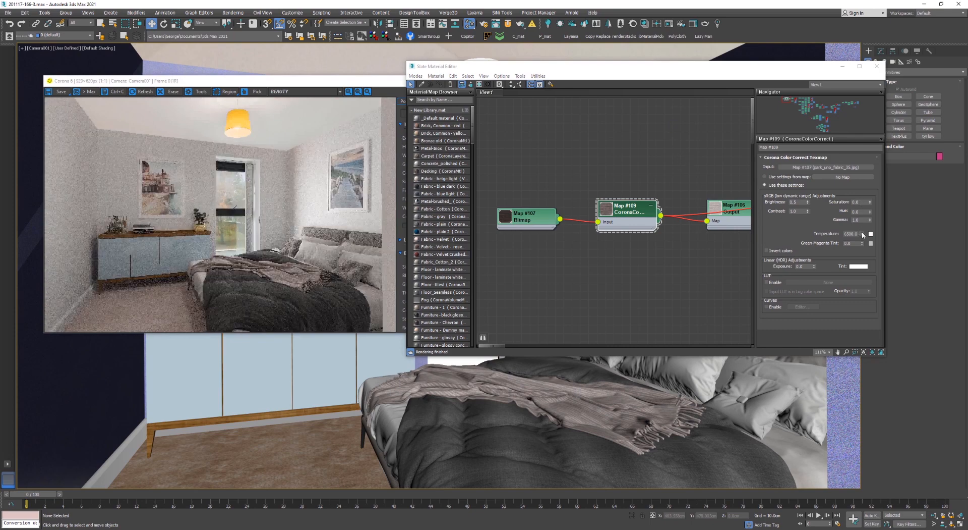
{"action": "left_click_drag", "start_coordinate": [864, 234], "coordinate": [869, 222]}
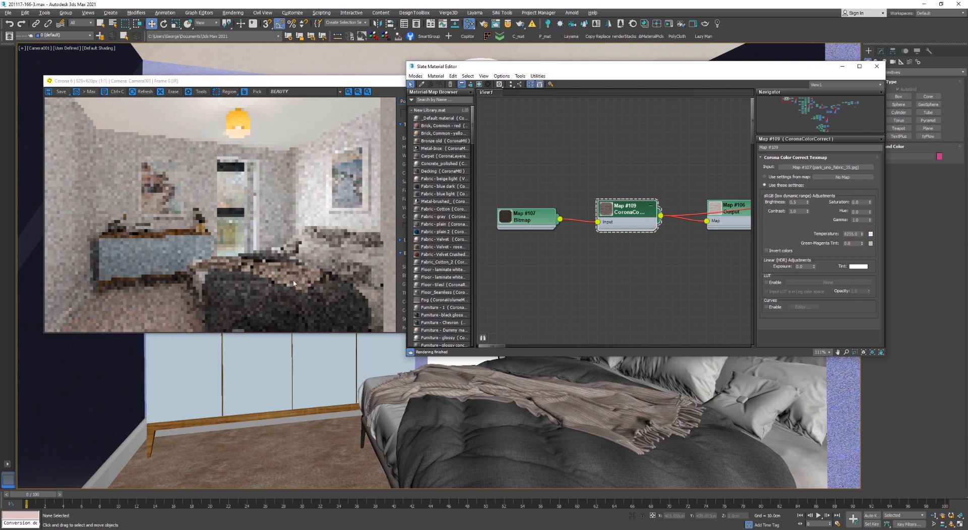
{"action": "scroll", "coordinate": [284, 290], "scroll_direction": "up", "scroll_amount": 2}
{"action": "scroll", "coordinate": [283, 291], "scroll_direction": "down", "scroll_amount": 2}
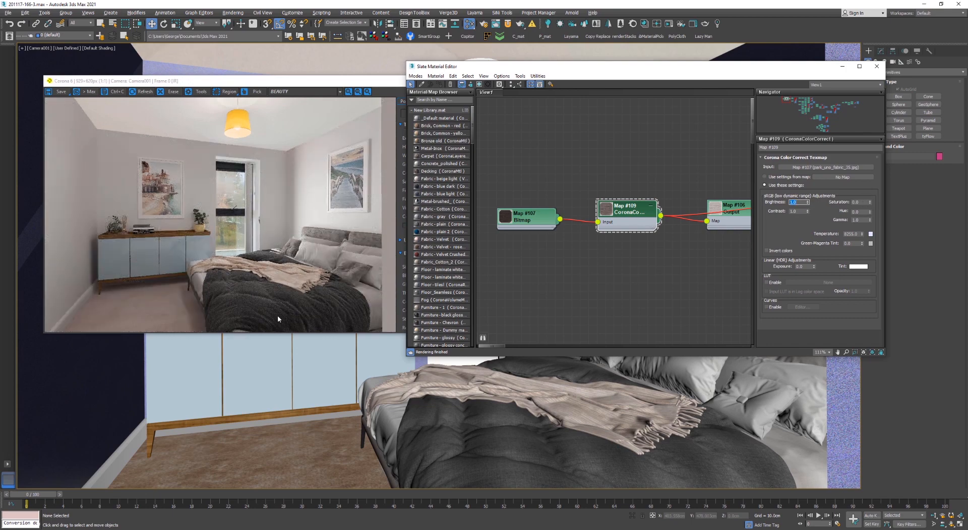
Pick the duvet's material from the bed into the node view and open the diffuse Falloff Map #126 of its first sub-material
{"action": "left_click", "coordinate": [422, 85]}
{"action": "left_click", "coordinate": [446, 428]}
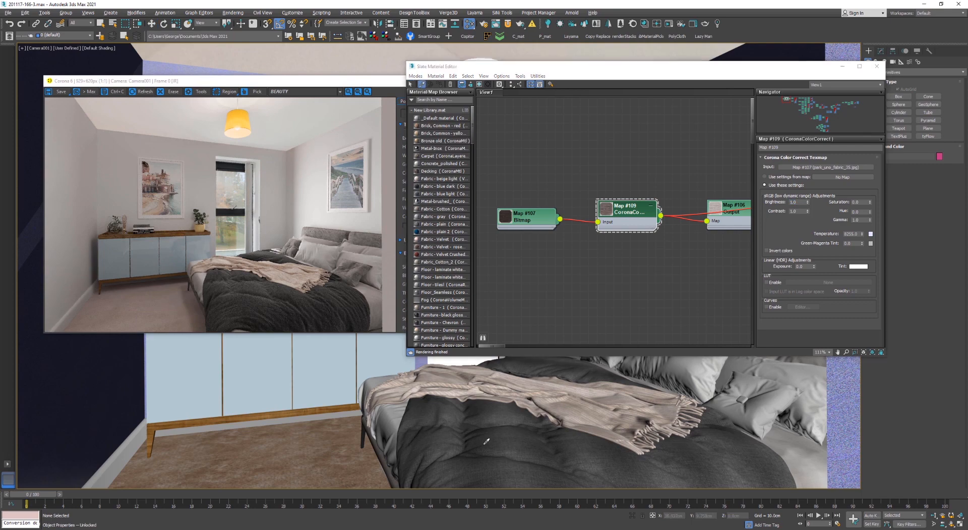
{"action": "scroll", "coordinate": [543, 254], "scroll_direction": "down", "scroll_amount": 1}
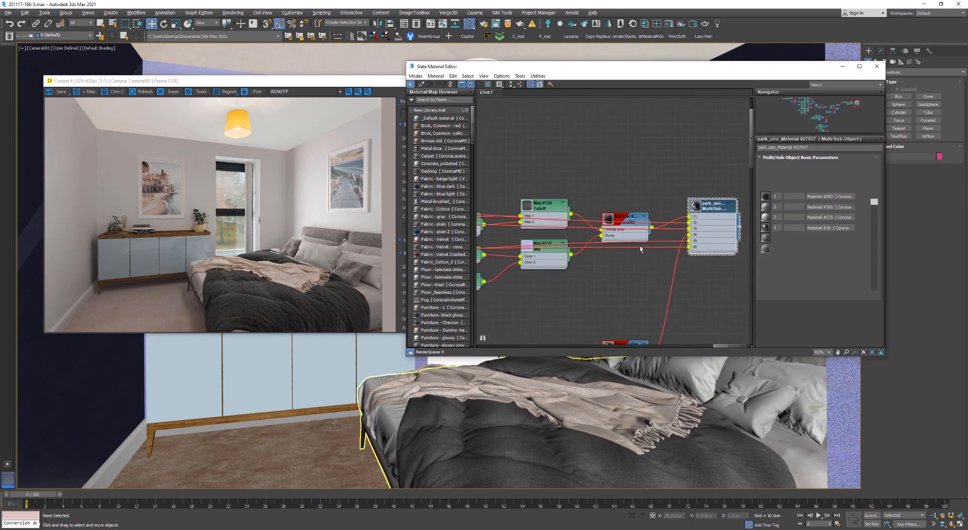
{"action": "double_click", "coordinate": [623, 221]}
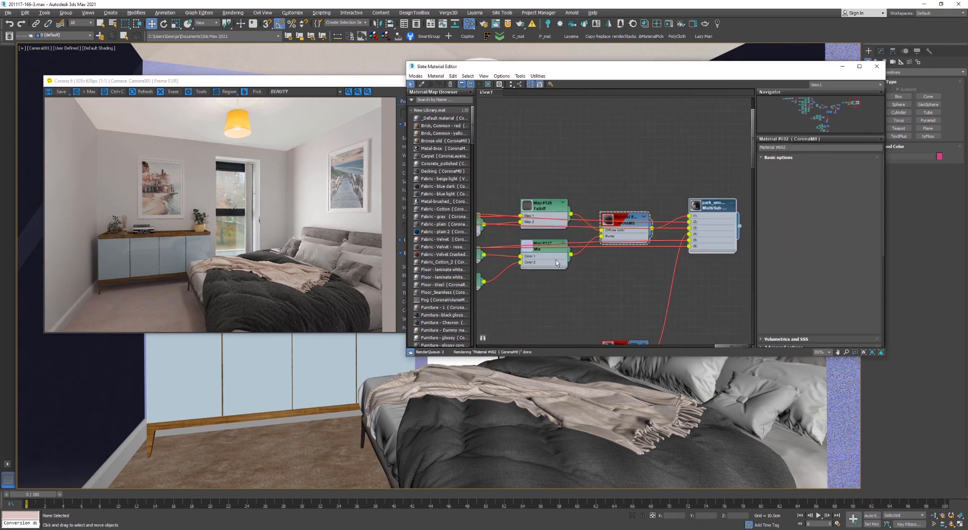
{"action": "middle_click_drag", "start_coordinate": [554, 237], "coordinate": [687, 258]}
{"action": "scroll", "coordinate": [563, 253], "scroll_direction": "down", "scroll_amount": 3}
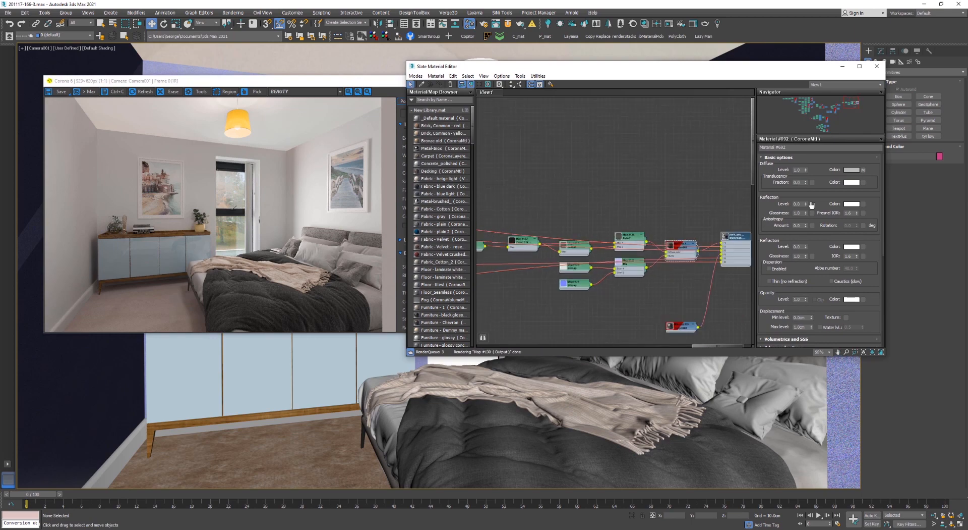
{"action": "double_click", "coordinate": [633, 237]}
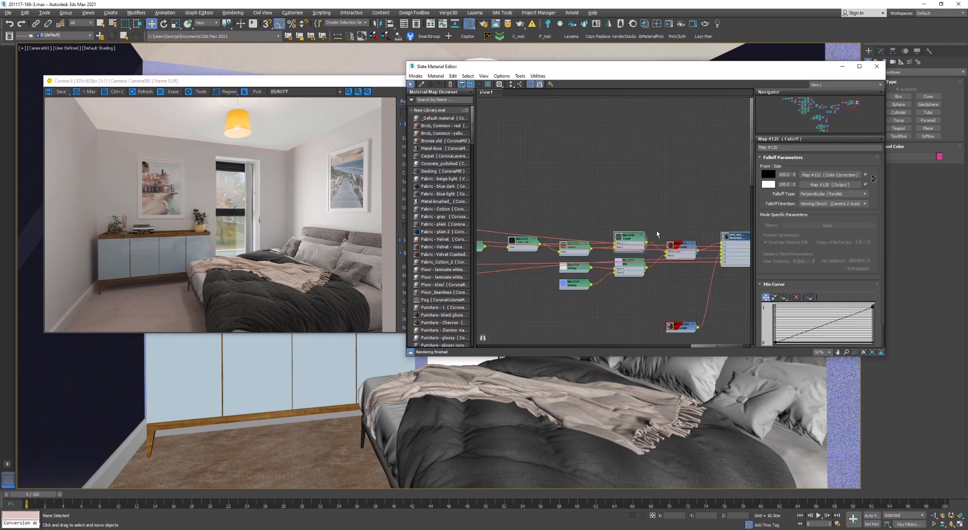
Switch from the Slate Material Editor to the Compact Material Editor
{"action": "left_click", "coordinate": [415, 76]}
{"action": "left_click", "coordinate": [424, 96]}
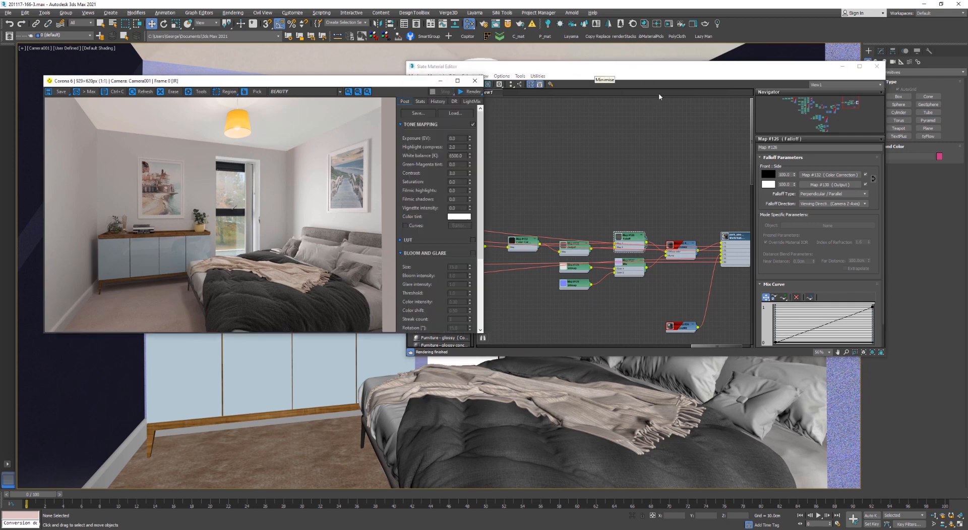
{"action": "left_click_drag", "start_coordinate": [576, 70], "coordinate": [714, 58]}
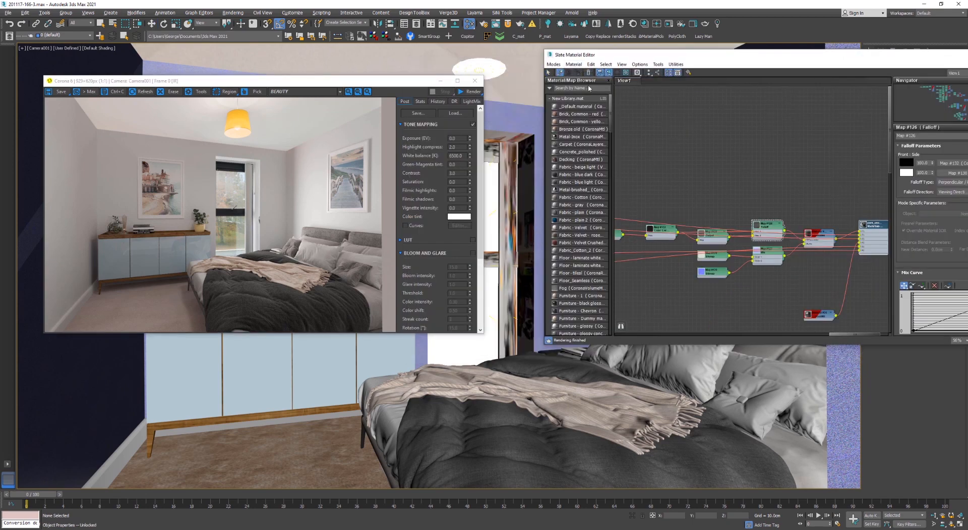
{"action": "left_click", "coordinate": [554, 64]}
{"action": "left_click", "coordinate": [566, 74]}
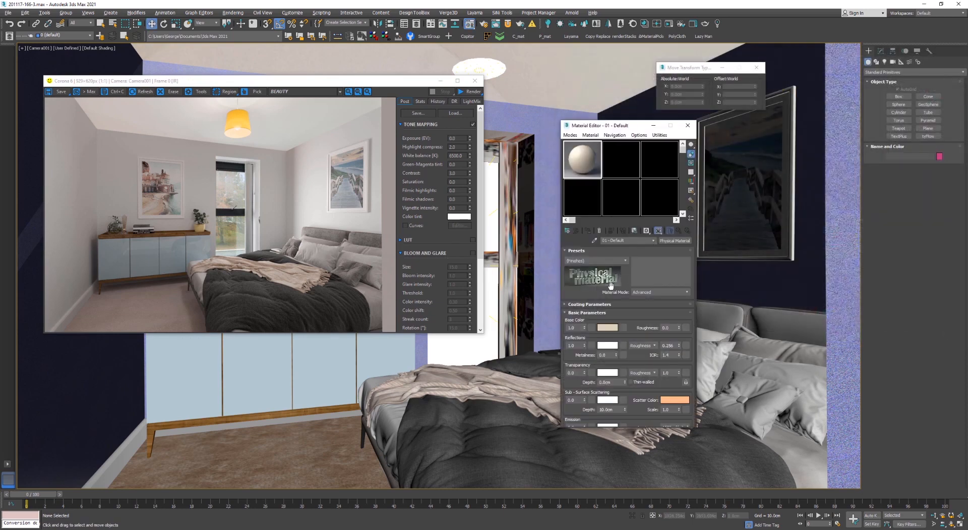
Examine the compact editor's mode options and the parameters of the default Physical Material
{"action": "left_click", "coordinate": [572, 138]}
{"action": "left_click", "coordinate": [589, 125]}
{"action": "left_click", "coordinate": [571, 137]}
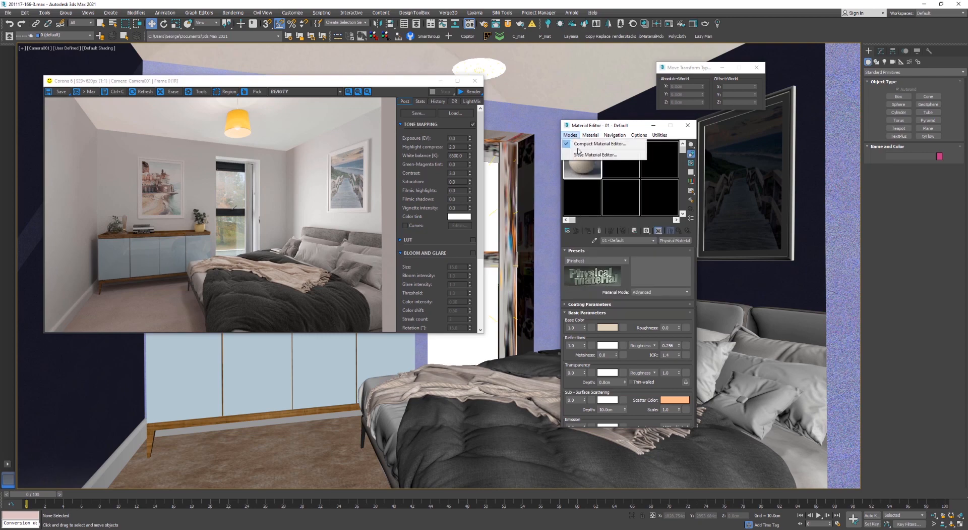
{"action": "left_click", "coordinate": [589, 125]}
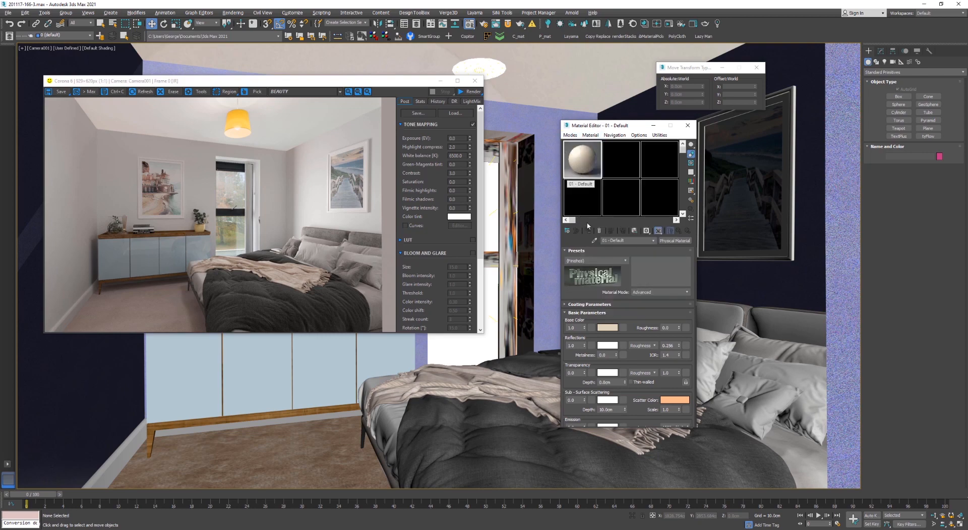
{"action": "left_click_drag", "start_coordinate": [630, 280], "coordinate": [636, 162]}
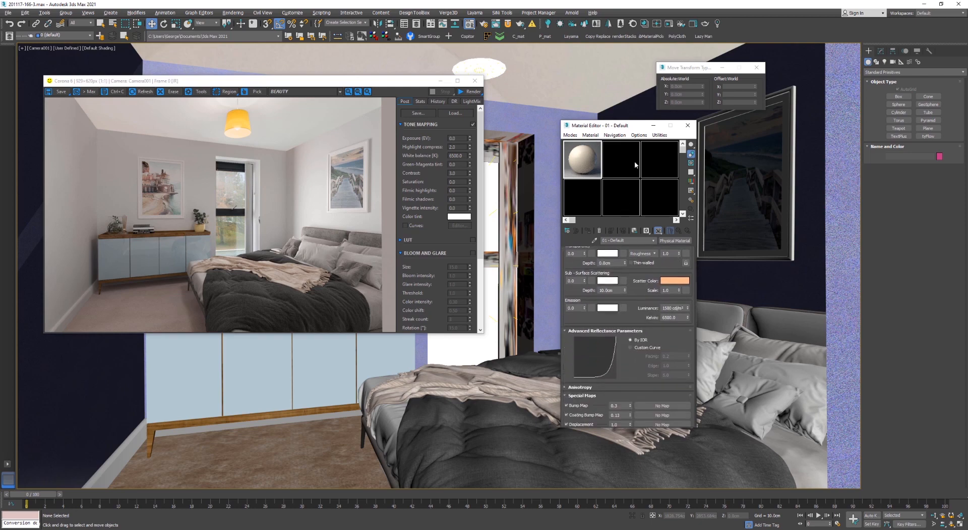
{"action": "left_click_drag", "start_coordinate": [638, 283], "coordinate": [631, 390]}
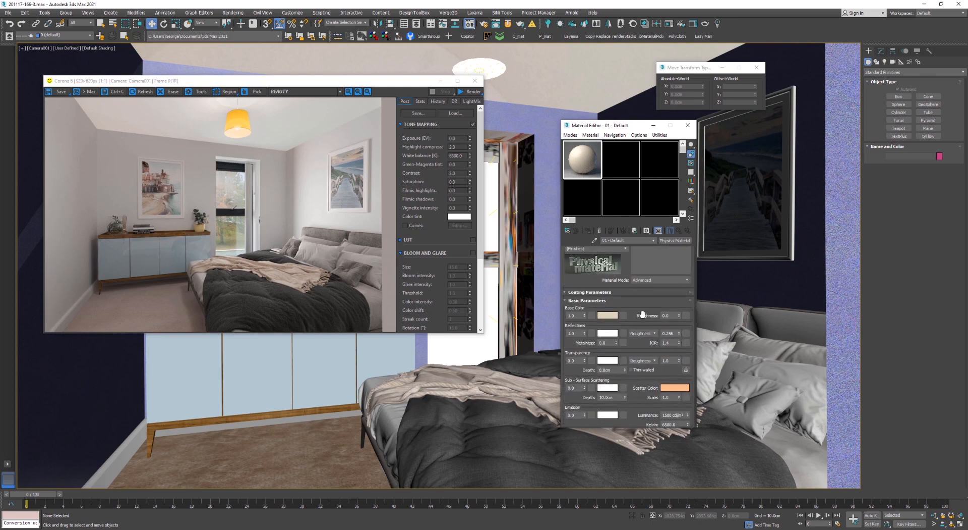
{"action": "left_click_drag", "start_coordinate": [643, 315], "coordinate": [643, 330]}
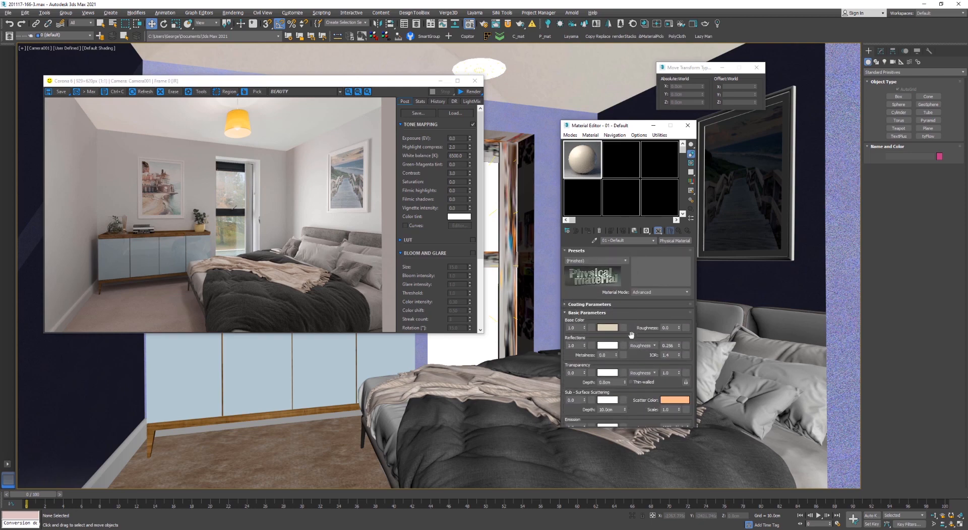
{"action": "scroll", "coordinate": [605, 317], "scroll_direction": "down", "scroll_amount": 3}
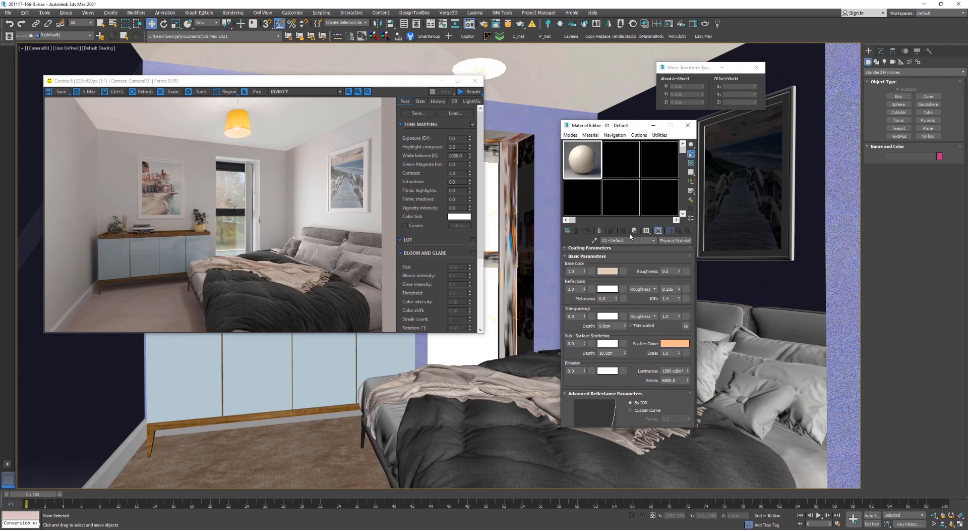
Switch back to the Slate Material Editor, reposition its window over the viewport and review the duvet material's node tree
{"action": "left_click", "coordinate": [570, 134]}
{"action": "left_click", "coordinate": [585, 154]}
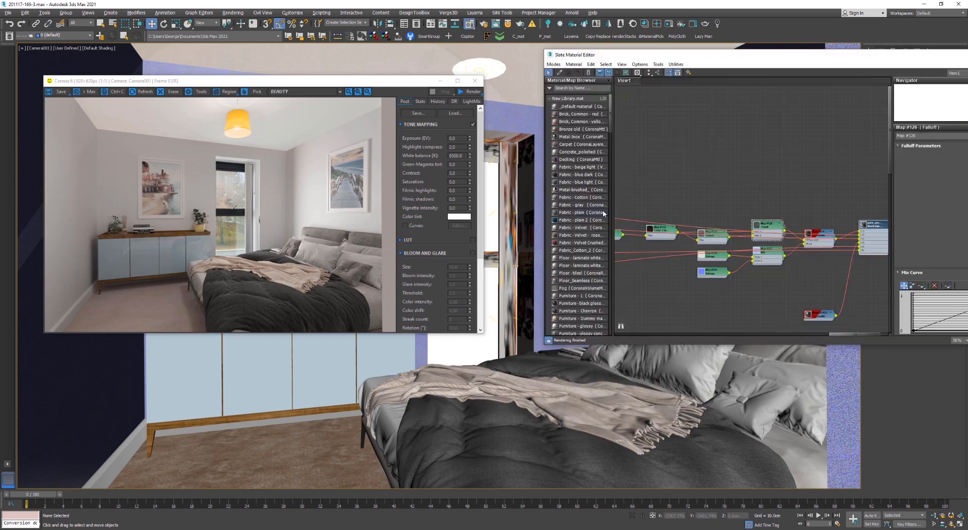
{"action": "left_click_drag", "start_coordinate": [737, 58], "coordinate": [585, 54]}
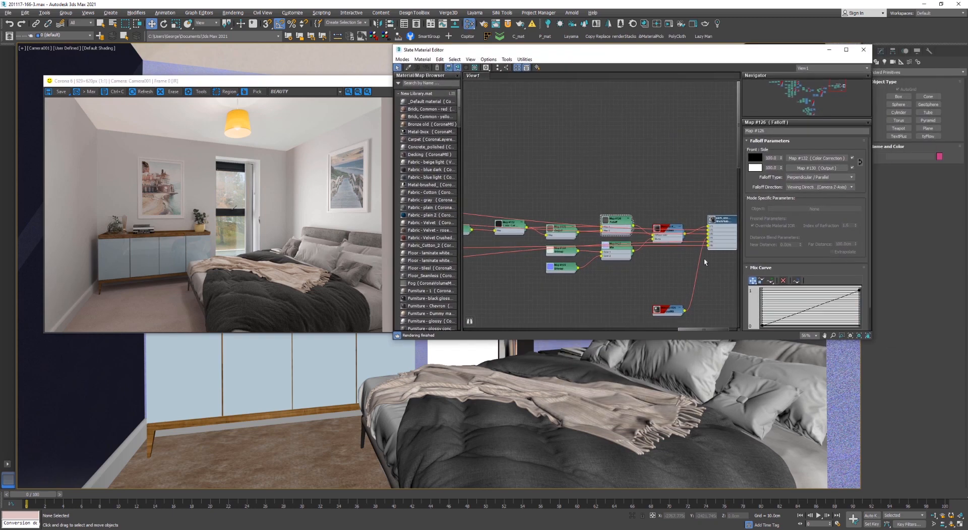
{"action": "scroll", "coordinate": [604, 241], "scroll_direction": "down", "scroll_amount": 3}
{"action": "middle_click_drag", "start_coordinate": [635, 244], "coordinate": [502, 234]}
{"action": "scroll", "coordinate": [500, 235], "scroll_direction": "up", "scroll_amount": 4}
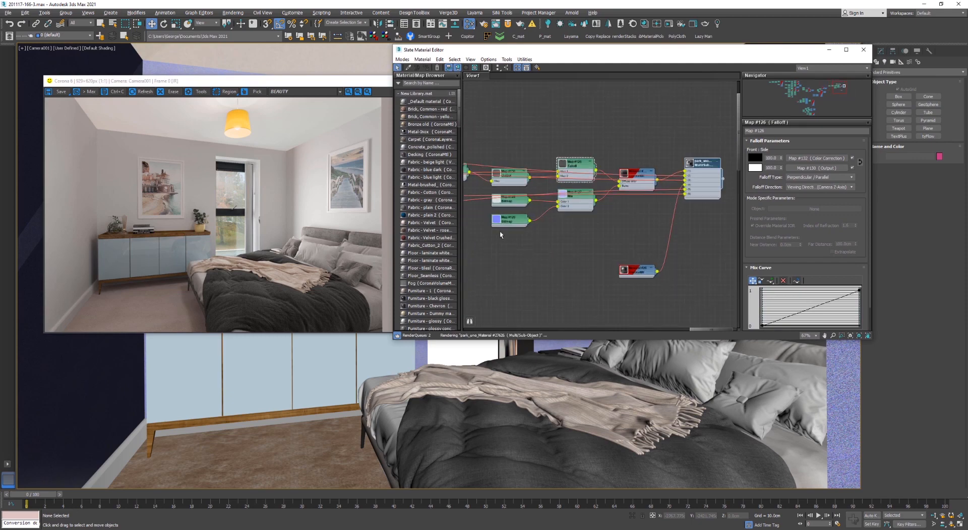
In the Compact Material Editor, pick the duvet's Multi/Sub-Object material from the bed and open sub-material 1's diffuse Falloff map
{"action": "left_click", "coordinate": [402, 59]}
{"action": "left_click", "coordinate": [426, 70]}
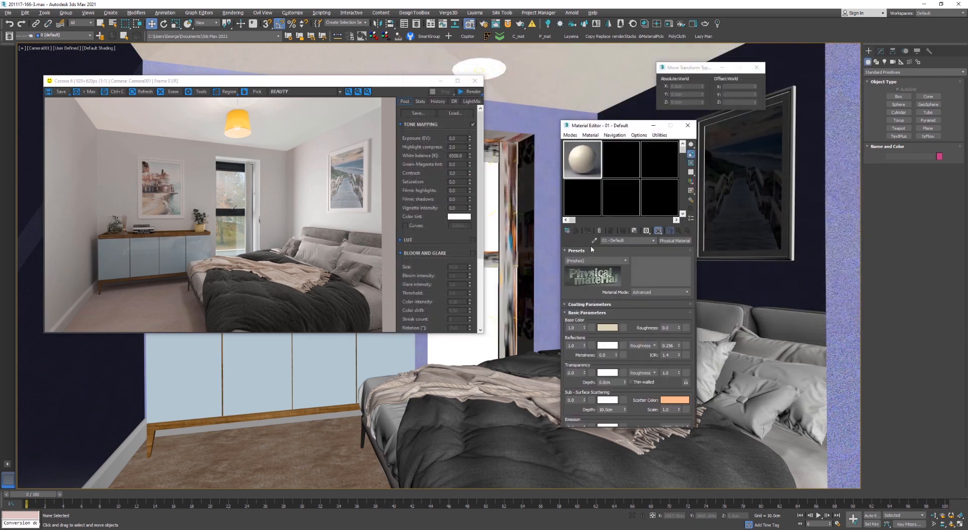
{"action": "left_click", "coordinate": [594, 240]}
{"action": "left_click", "coordinate": [414, 419]}
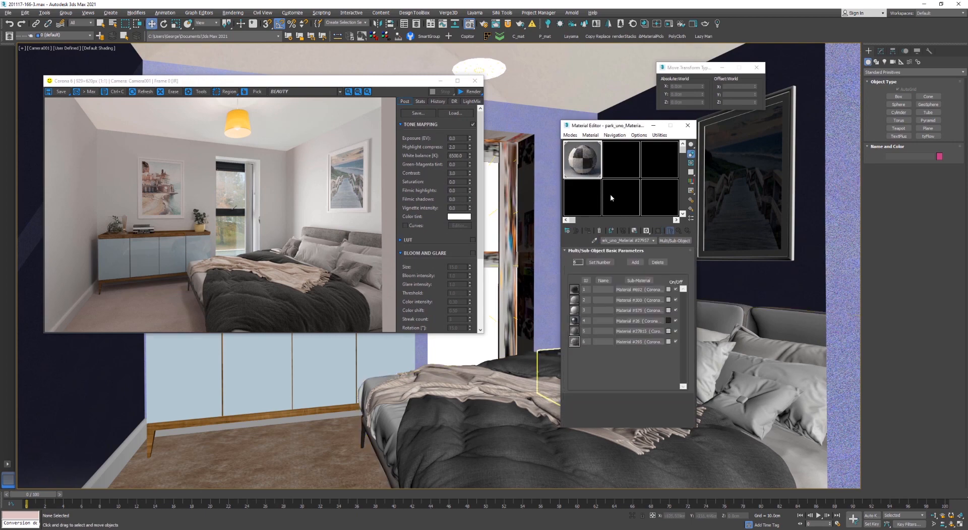
{"action": "left_click", "coordinate": [628, 289]}
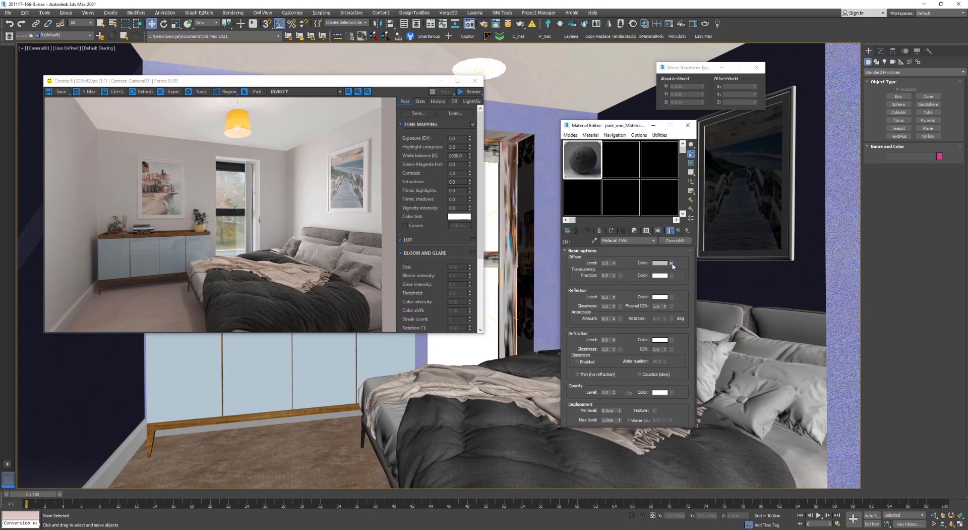
{"action": "left_click", "coordinate": [672, 263]}
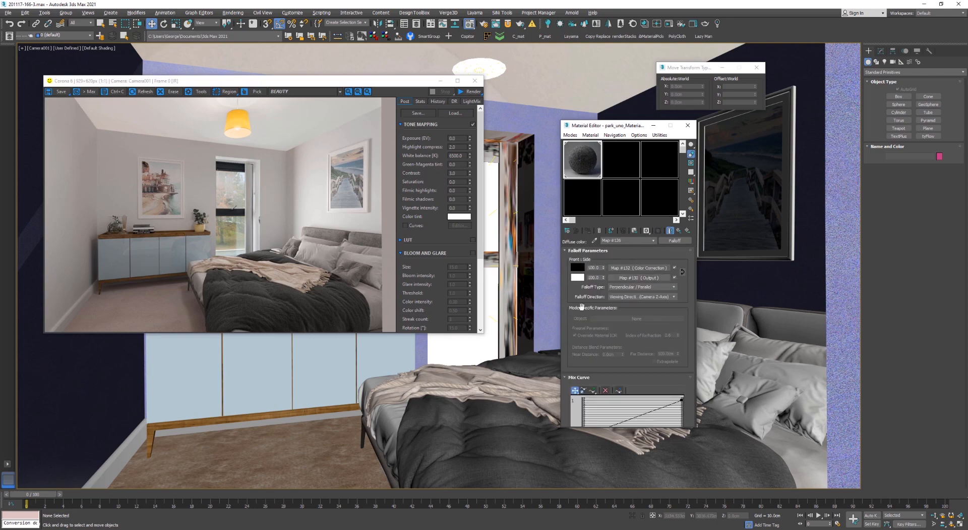
Inspect the Falloff's Color Correction map and its fabric bitmap, and return to the Slate Material Editor
{"action": "left_click", "coordinate": [630, 268]}
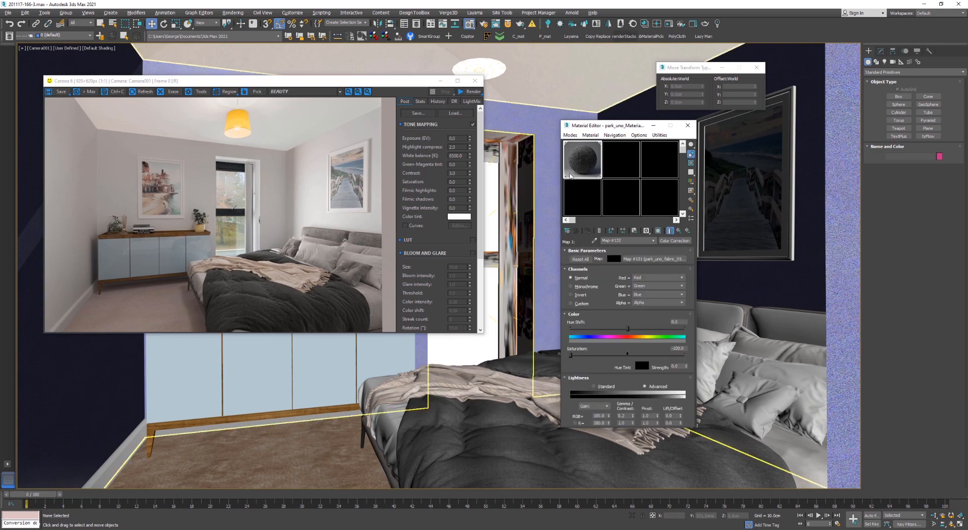
{"action": "left_click", "coordinate": [655, 258]}
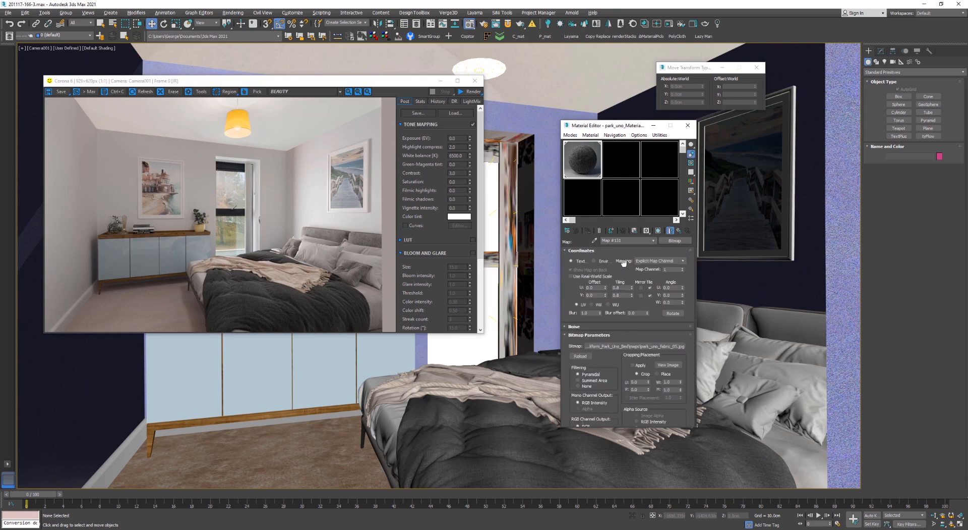
{"action": "left_click", "coordinate": [571, 134]}
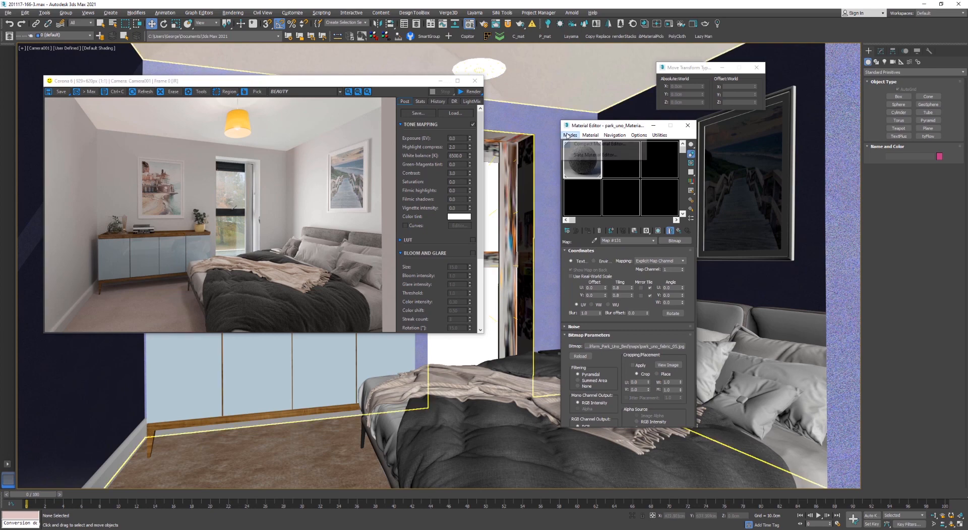
{"action": "left_click", "coordinate": [590, 154]}
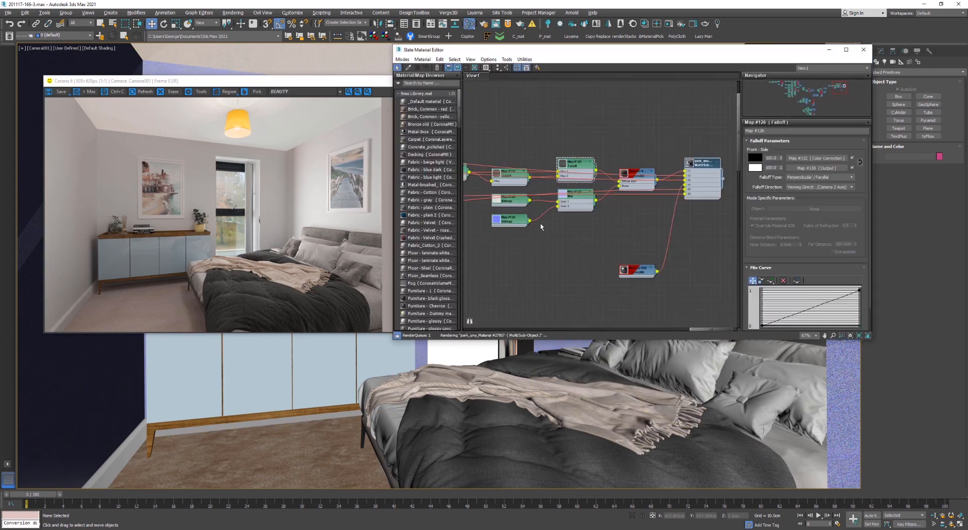
Pick the bed's Multi/Sub-Object material from the scene and trace sub-material 1's diffuse branch back to its fabric bitmap, separating the overlapping nodes
{"action": "left_click", "coordinate": [409, 67]}
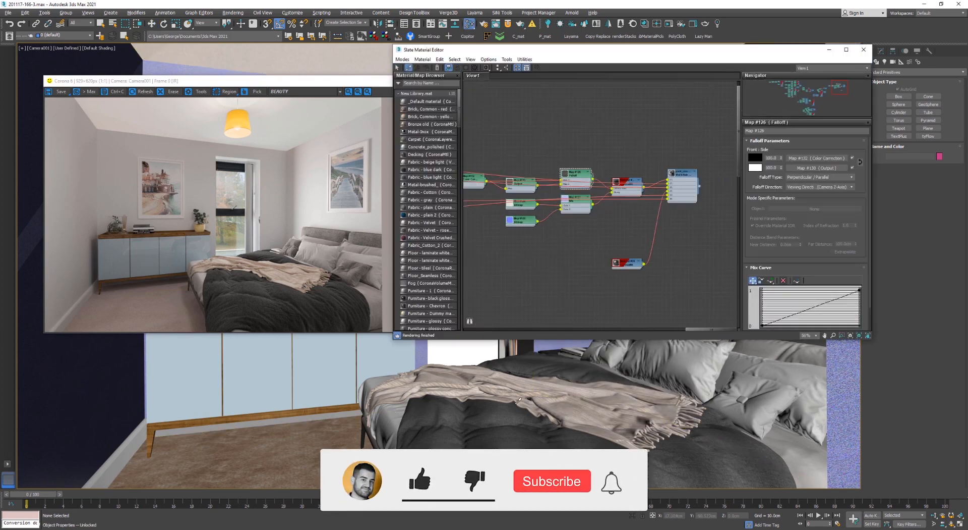
{"action": "left_click", "coordinate": [521, 429]}
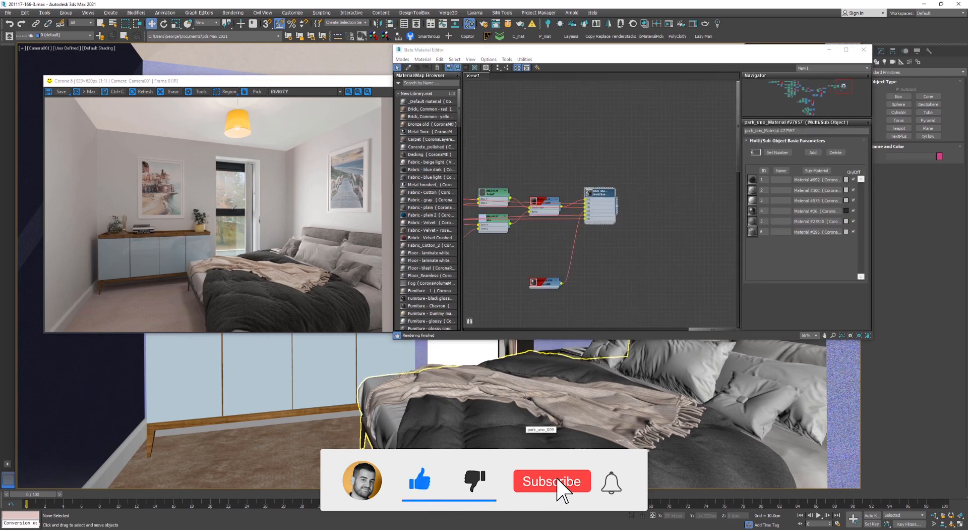
{"action": "scroll", "coordinate": [585, 200], "scroll_direction": "up", "scroll_amount": 5}
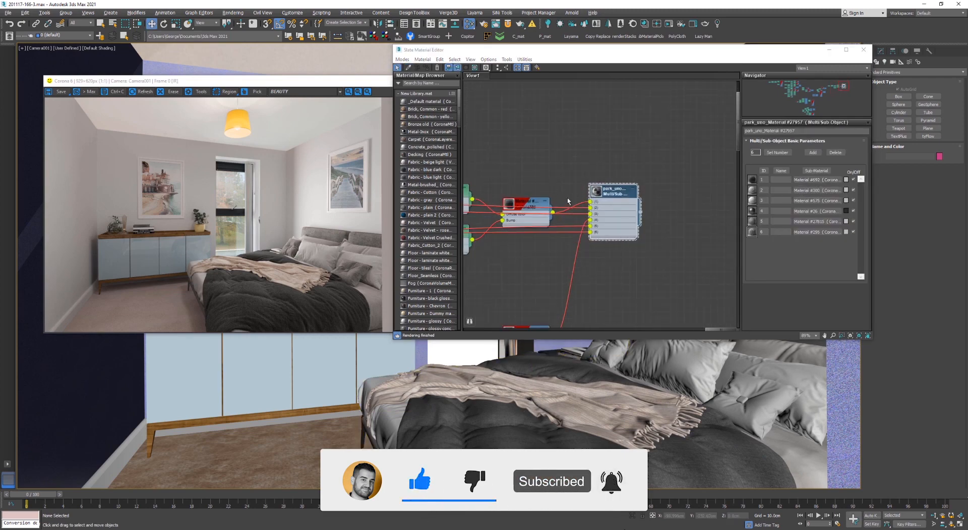
{"action": "left_click_drag", "start_coordinate": [528, 205], "coordinate": [527, 150]}
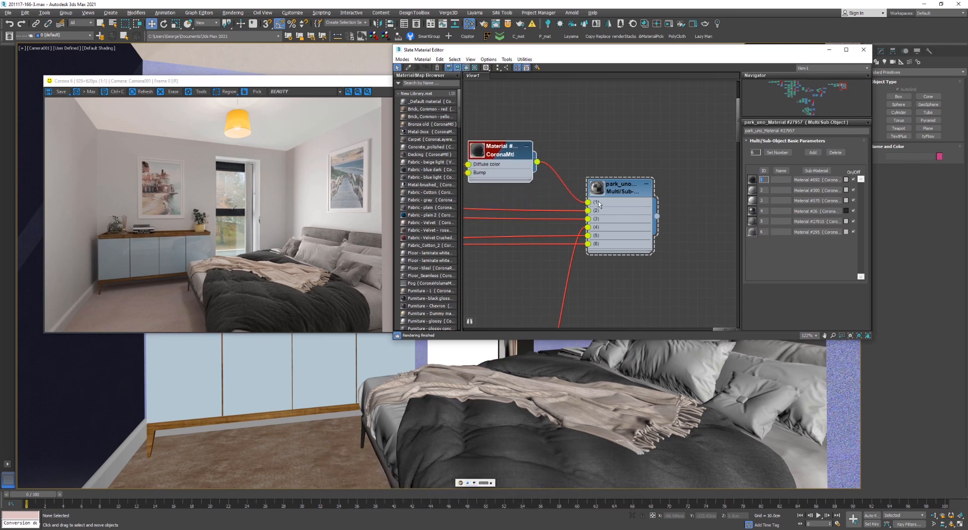
{"action": "middle_click_drag", "start_coordinate": [472, 171], "coordinate": [678, 188]}
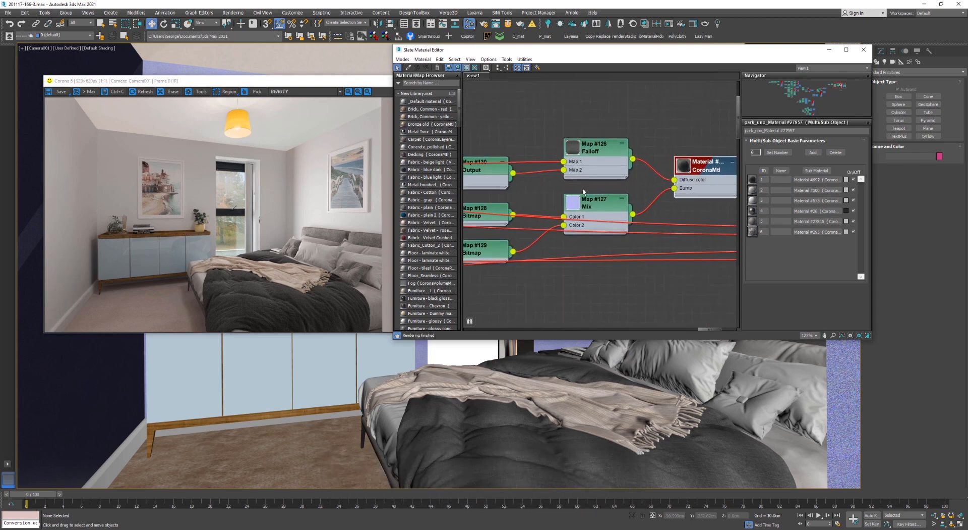
{"action": "scroll", "coordinate": [583, 188], "scroll_direction": "down", "scroll_amount": 2}
{"action": "left_click_drag", "start_coordinate": [672, 170], "coordinate": [690, 116]}
{"action": "scroll", "coordinate": [576, 162], "scroll_direction": "down", "scroll_amount": 1}
{"action": "middle_click_drag", "start_coordinate": [576, 162], "coordinate": [703, 188]}
{"action": "scroll", "coordinate": [615, 171], "scroll_direction": "up", "scroll_amount": 2}
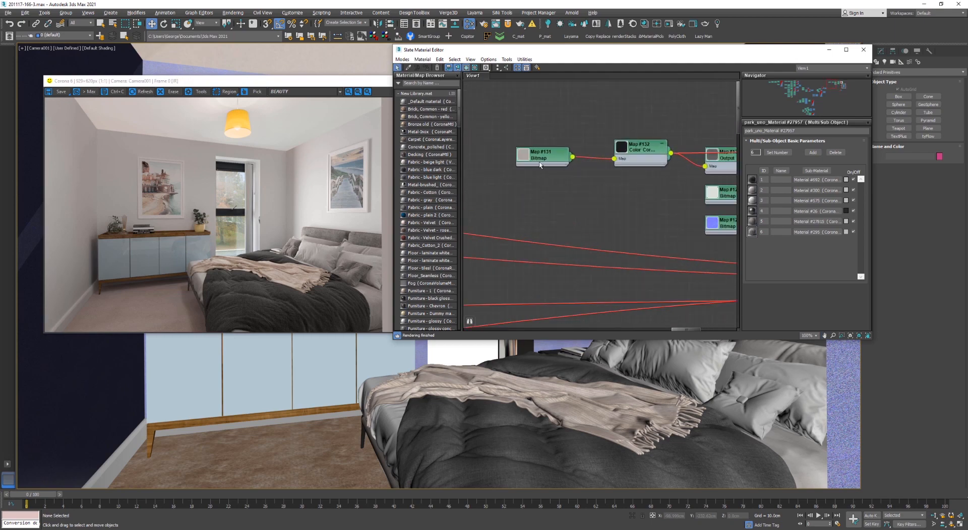
{"action": "double_click", "coordinate": [542, 155]}
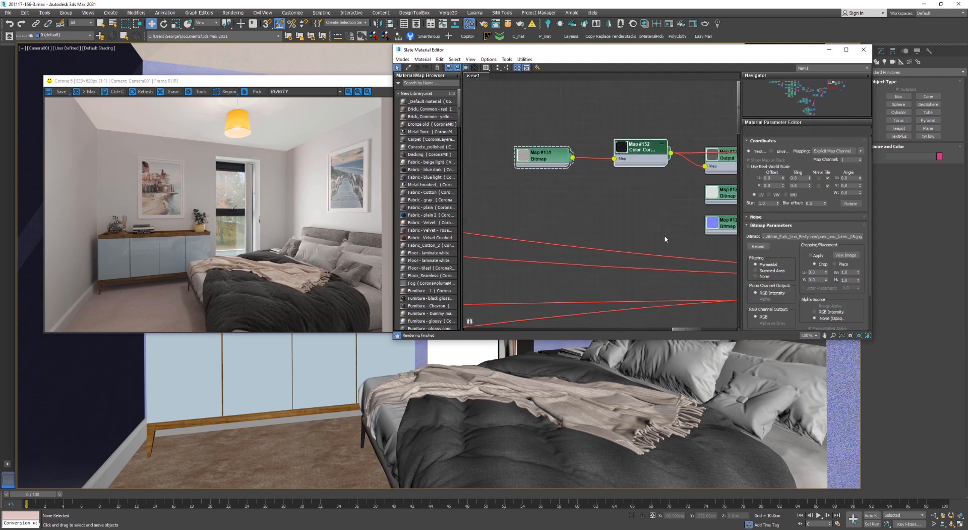
Replace the duvet's Color Correction map with a CoronaColorCorrect fed by the fabric bitmap, and start the interactive render
{"action": "double_click", "coordinate": [648, 155]}
{"action": "right_click", "coordinate": [647, 155]}
{"action": "left_click", "coordinate": [659, 166]}
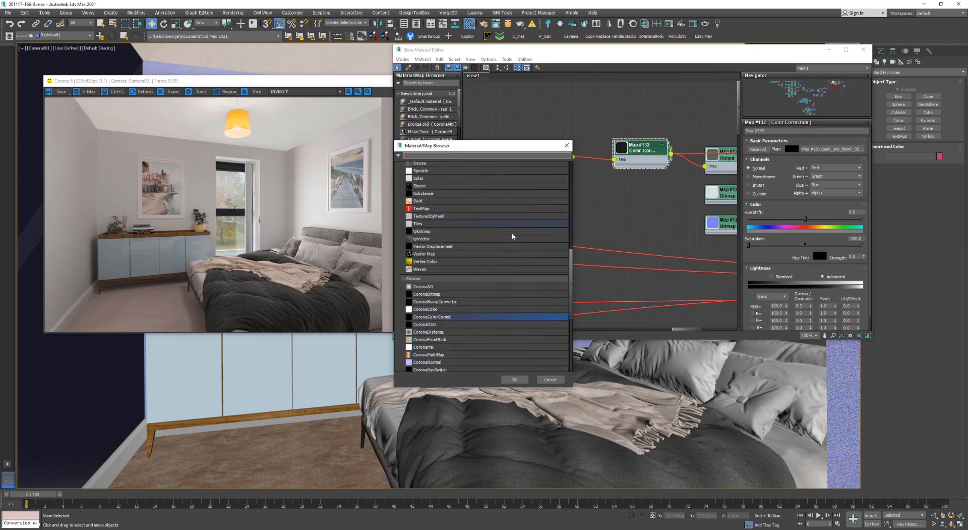
{"action": "double_click", "coordinate": [431, 318]}
{"action": "left_click", "coordinate": [465, 286]}
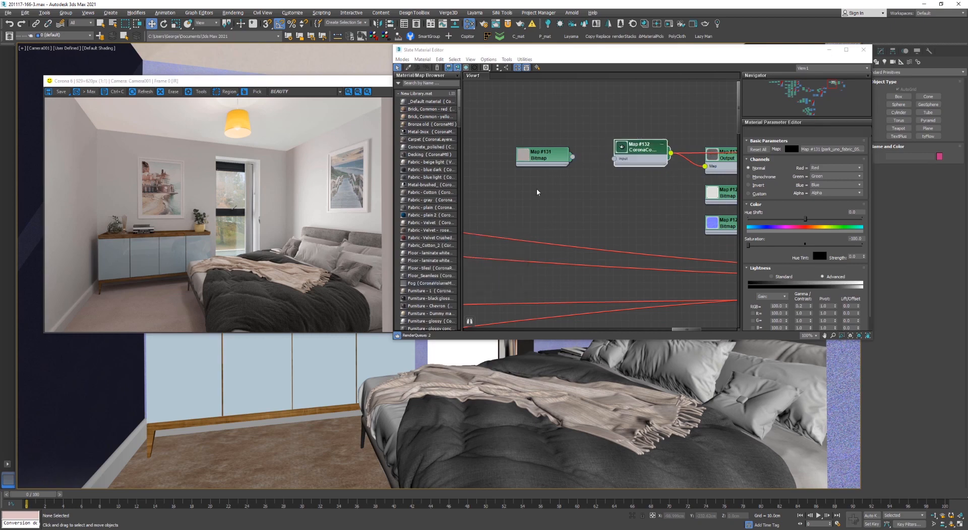
{"action": "left_click_drag", "start_coordinate": [573, 157], "coordinate": [614, 159]}
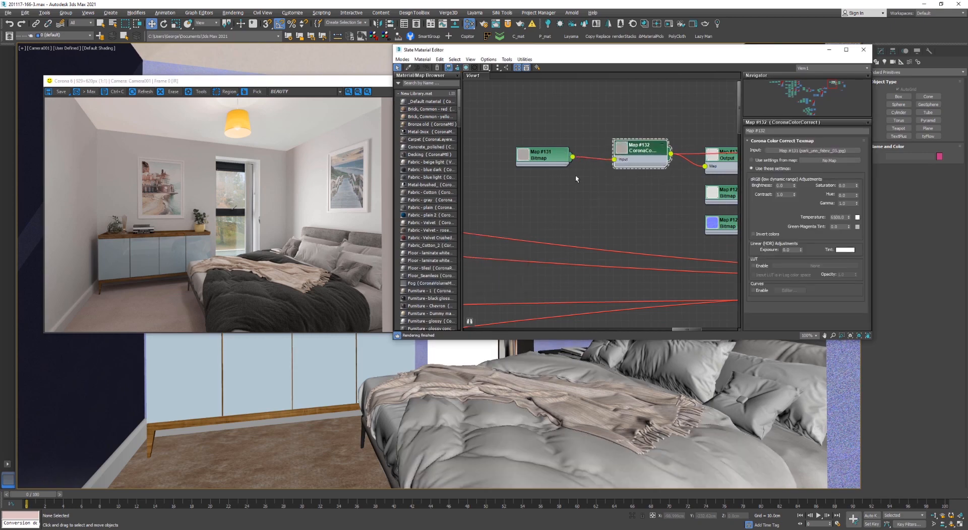
{"action": "left_click", "coordinate": [271, 209]}
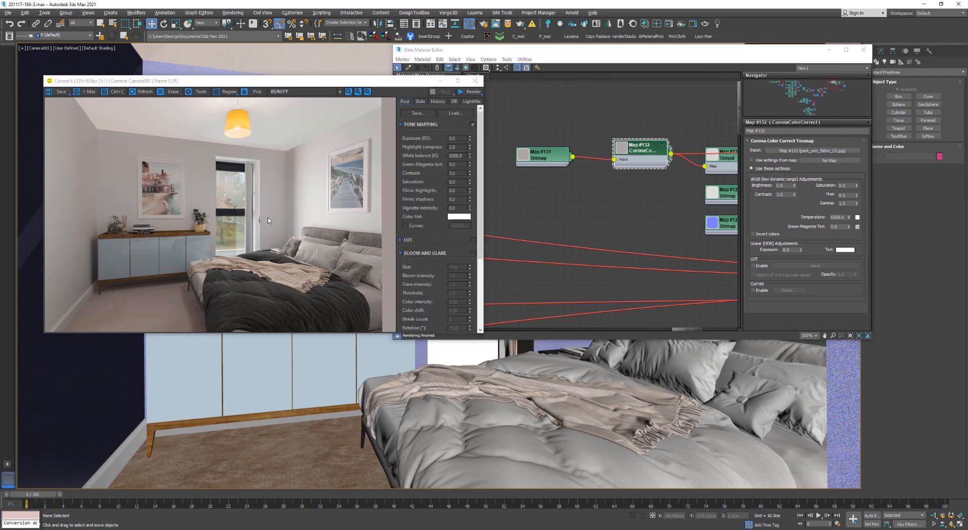
{"action": "left_click", "coordinate": [669, 26]}
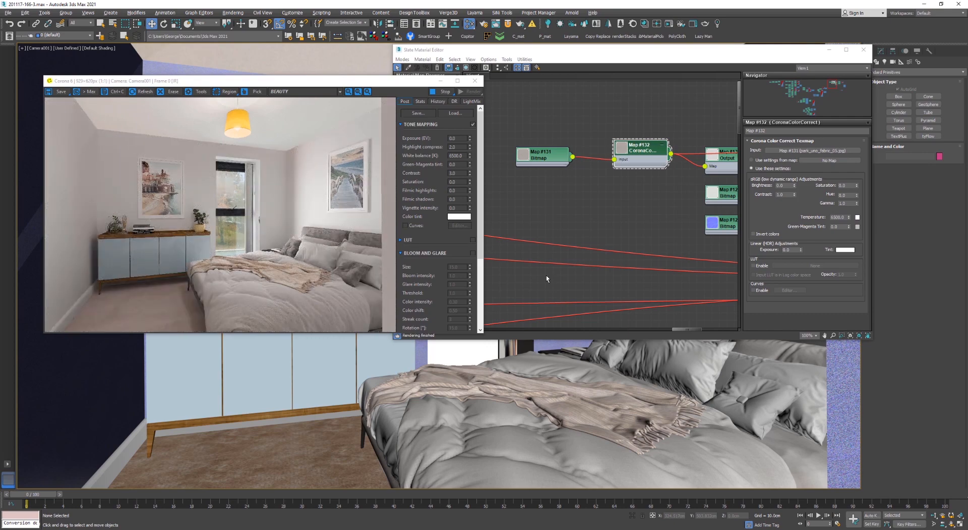
Switch to the Compact Material Editor and pick the sideboard's Corona Ray Switcher material into an empty sample slot
{"action": "left_click", "coordinate": [403, 59]}
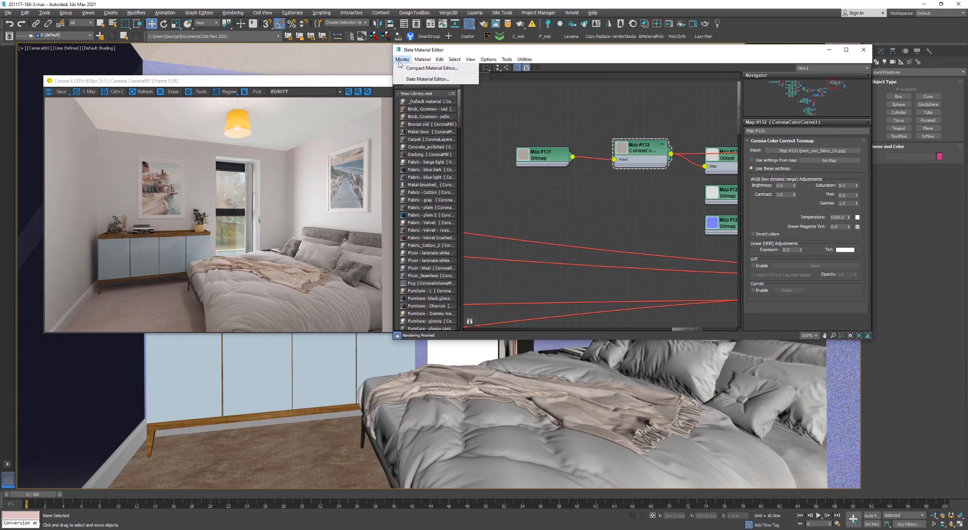
{"action": "left_click", "coordinate": [429, 68]}
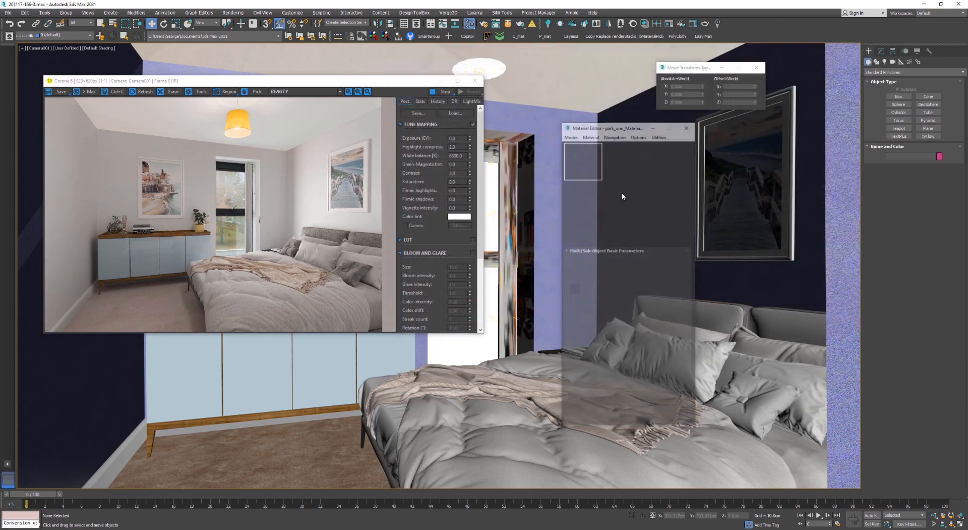
{"action": "left_click", "coordinate": [589, 213]}
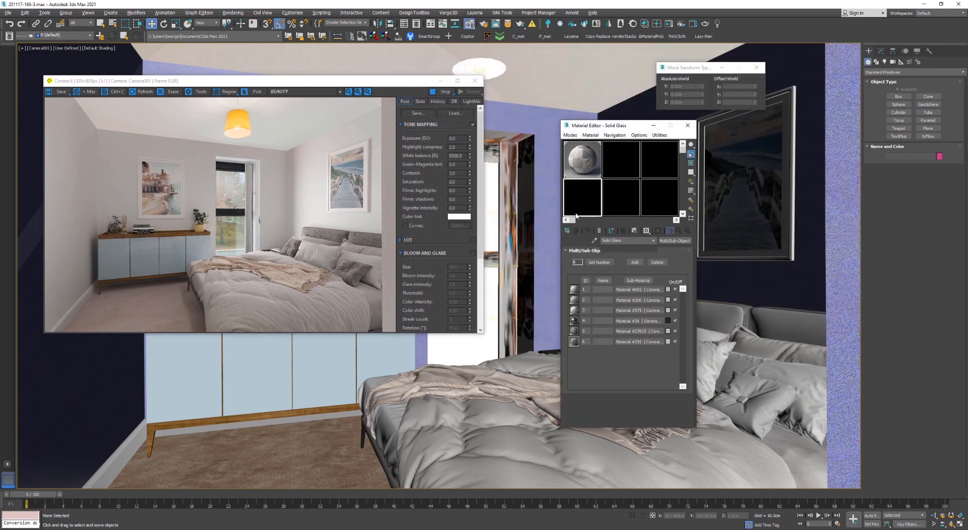
{"action": "left_click", "coordinate": [597, 241]}
{"action": "left_click", "coordinate": [339, 410]}
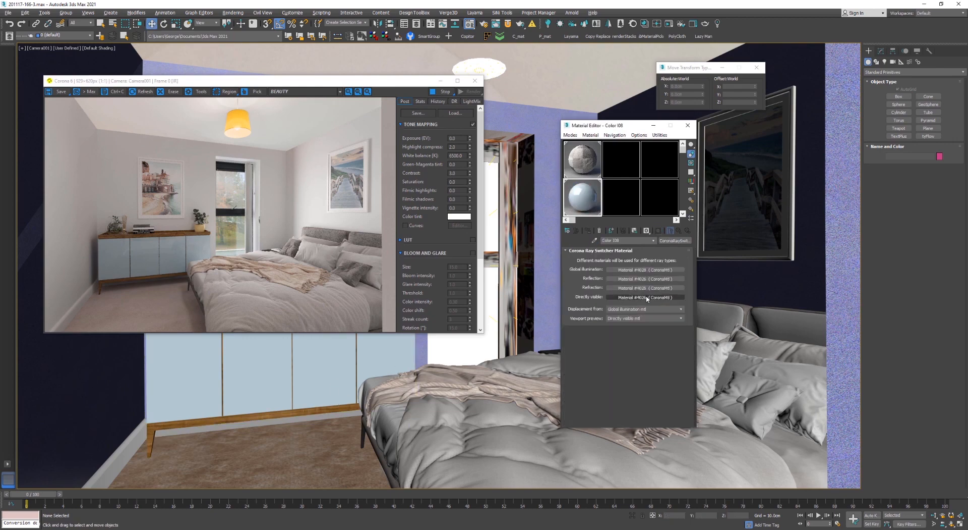
Examine the parameters of the sideboard's directly visible CoronaMtl and the compact editor's sample slots and command lists
{"action": "left_click", "coordinate": [637, 297]}
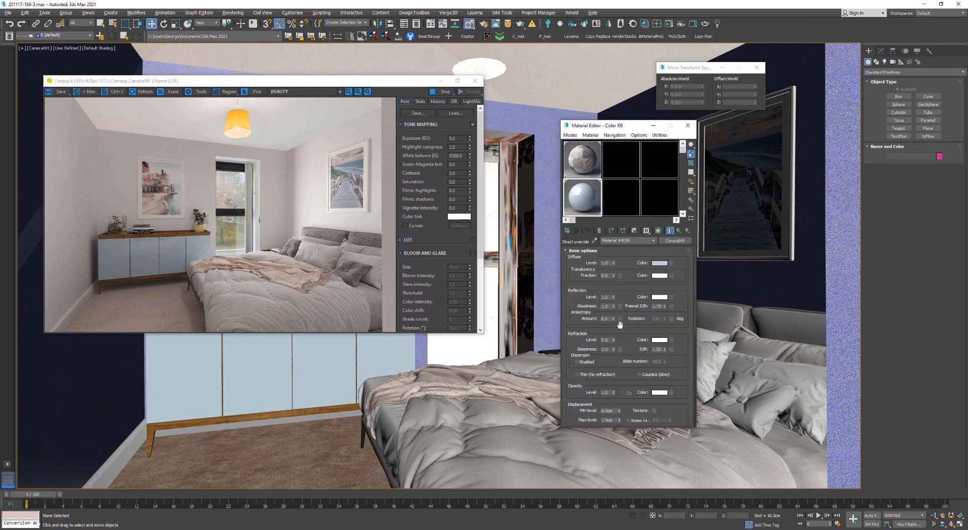
{"action": "scroll", "coordinate": [628, 304], "scroll_direction": "down", "scroll_amount": 3}
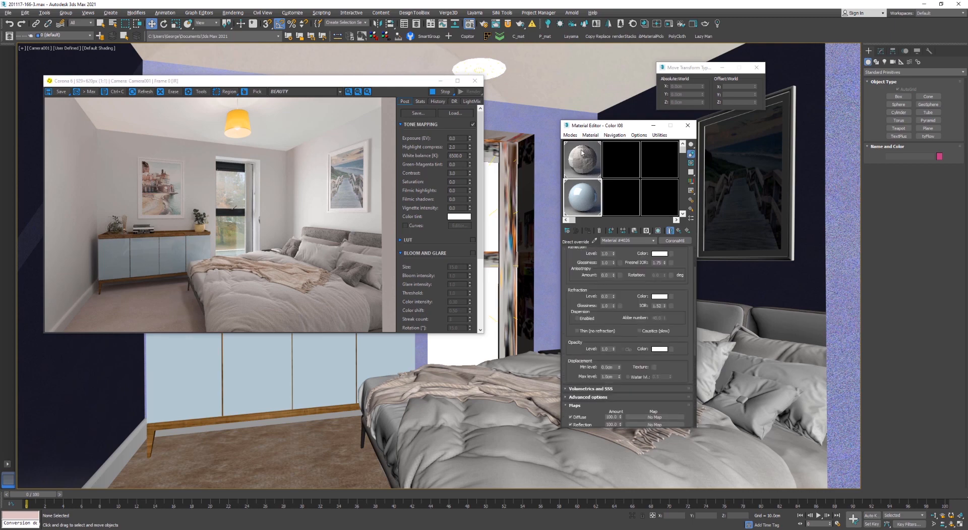
{"action": "left_click", "coordinate": [682, 213]}
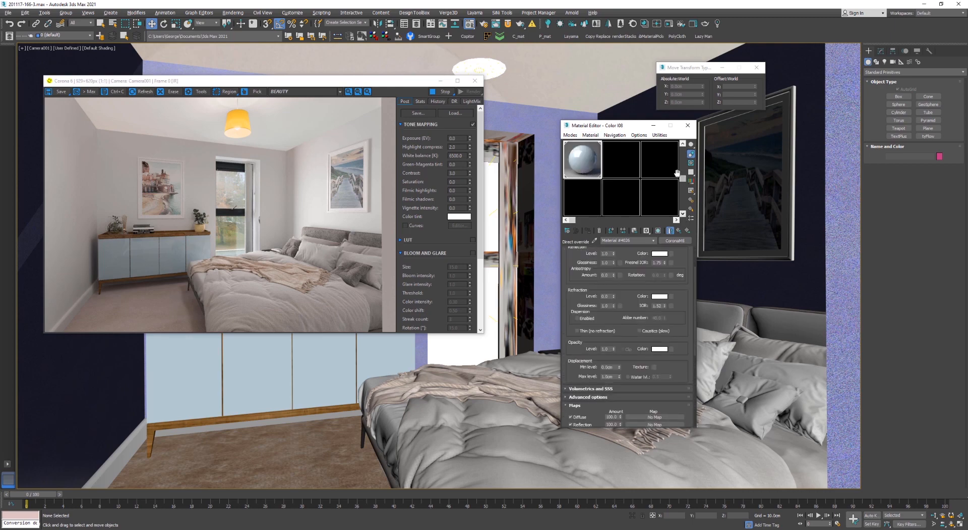
{"action": "left_click", "coordinate": [633, 135]}
{"action": "mouse_move", "coordinate": [594, 138]}
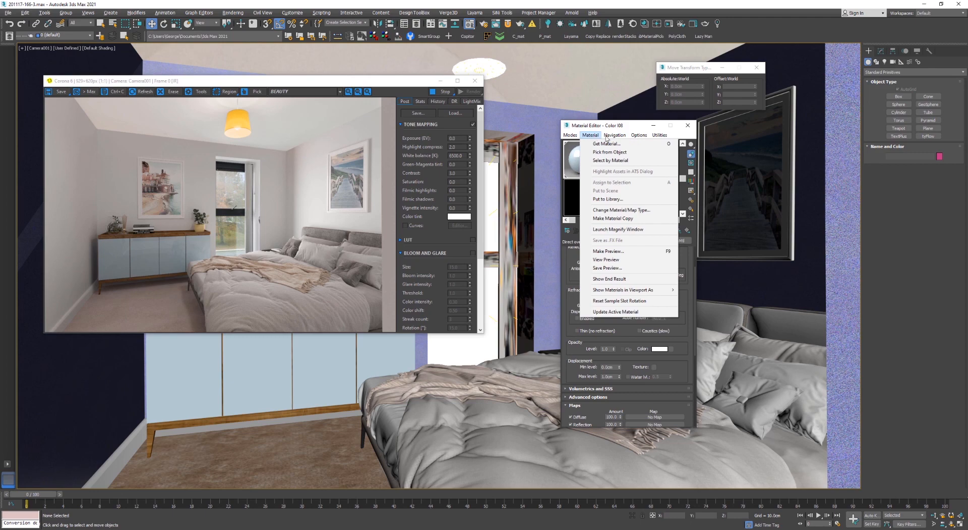
{"action": "left_click", "coordinate": [664, 140]}
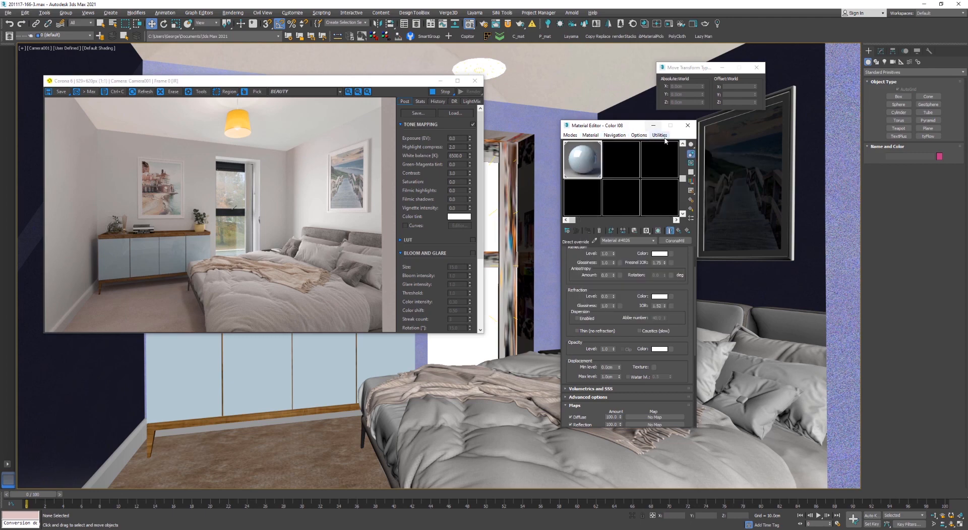
{"action": "left_click", "coordinate": [664, 137]}
{"action": "mouse_move", "coordinate": [582, 135]}
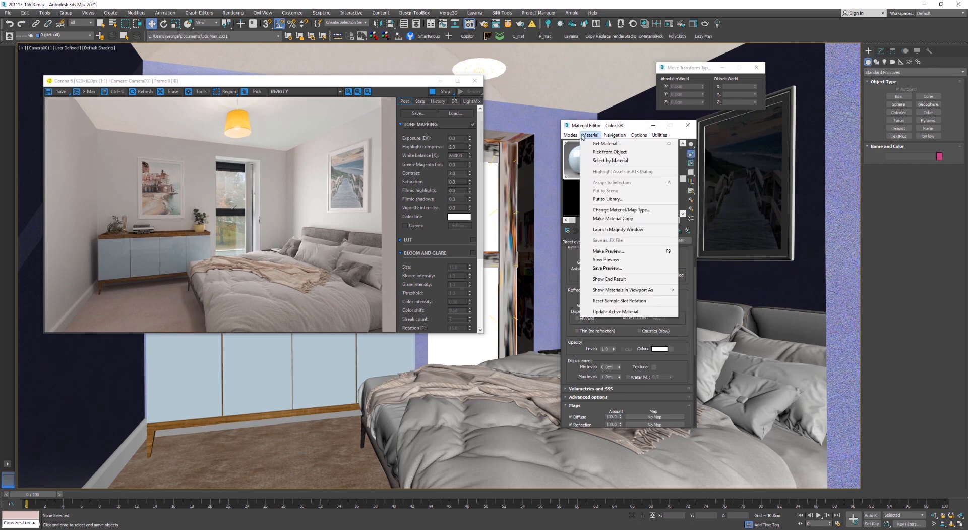
{"action": "left_click", "coordinate": [592, 129]}
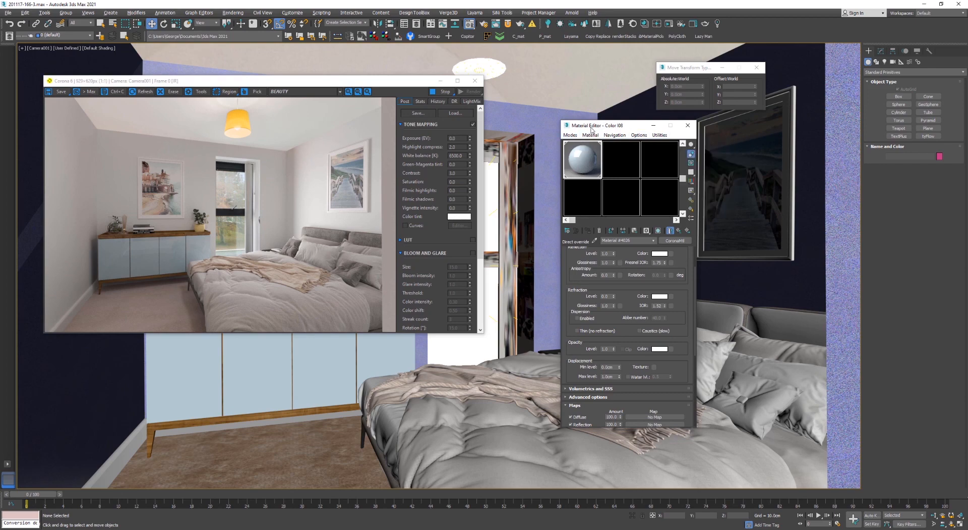
{"action": "left_click_drag", "start_coordinate": [591, 128], "coordinate": [634, 125]}
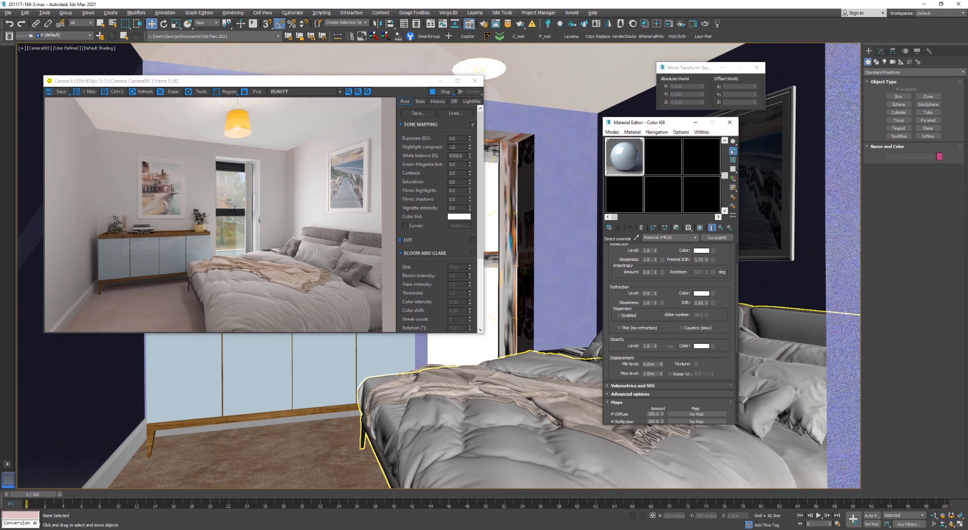
Stop the interactive render and close the Material Editor, leaving the camera view displayed with edged faces
{"action": "left_click", "coordinate": [445, 92]}
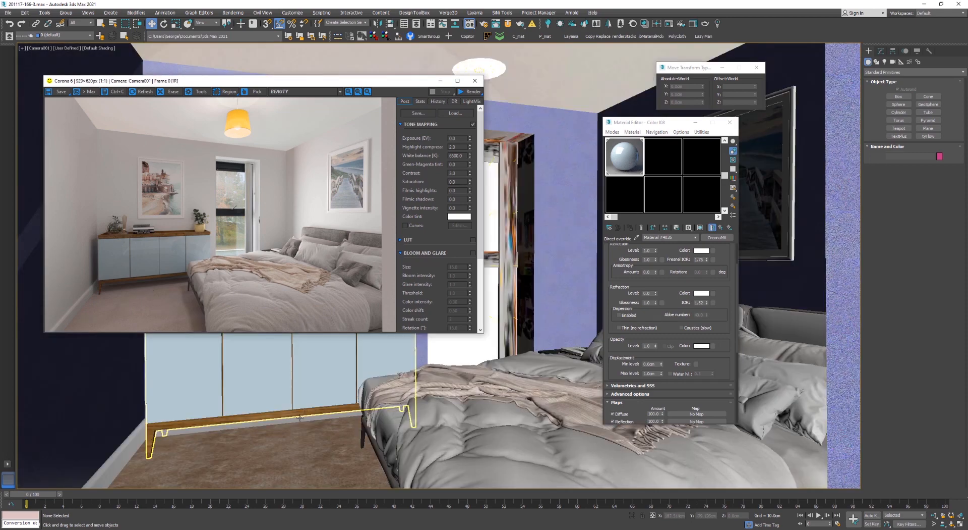
{"action": "key", "text": "F4"}
{"action": "left_click", "coordinate": [729, 122]}
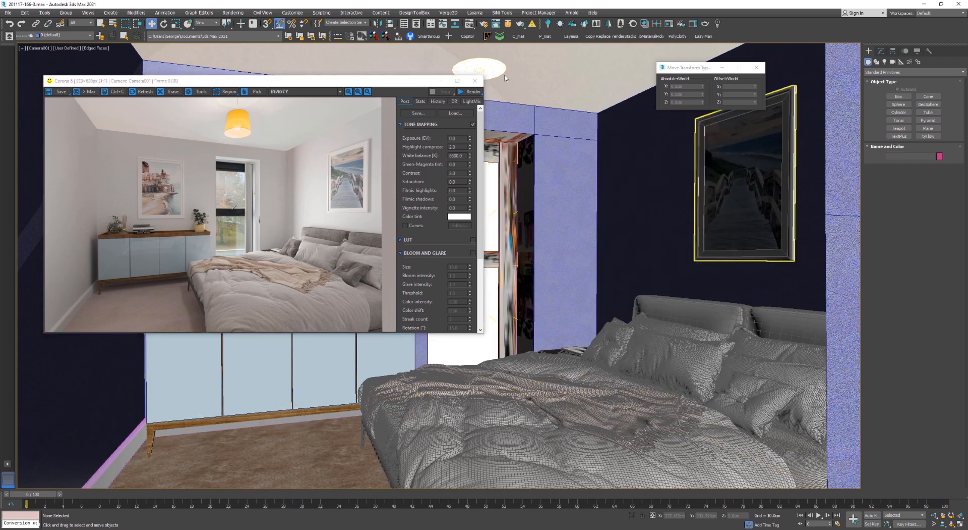
Select the round ceiling light in the camera view and reposition the Corona render window
{"action": "left_click", "coordinate": [479, 67]}
{"action": "left_click", "coordinate": [375, 118]}
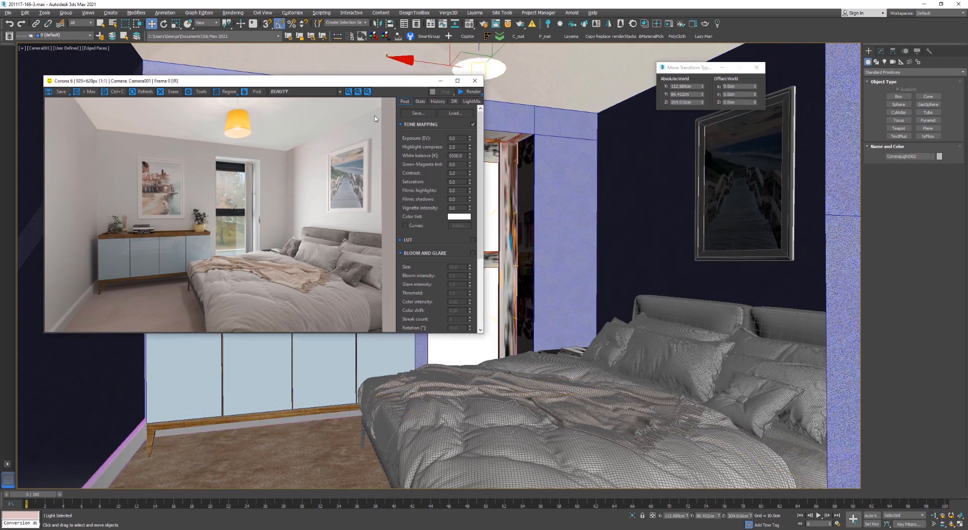
{"action": "left_click_drag", "start_coordinate": [364, 83], "coordinate": [376, 101]}
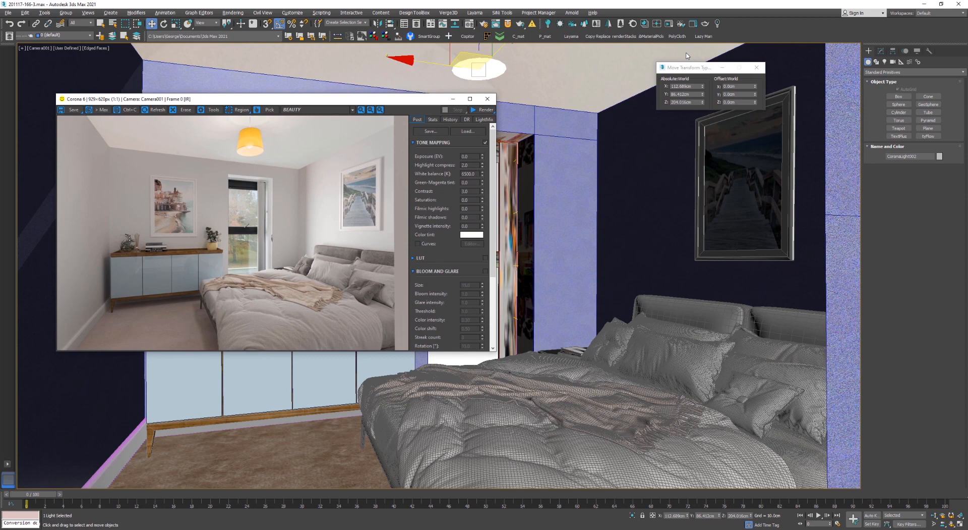
Reopen the Material Editor, switch it back to Slate mode and close it
{"action": "left_click", "coordinate": [469, 24]}
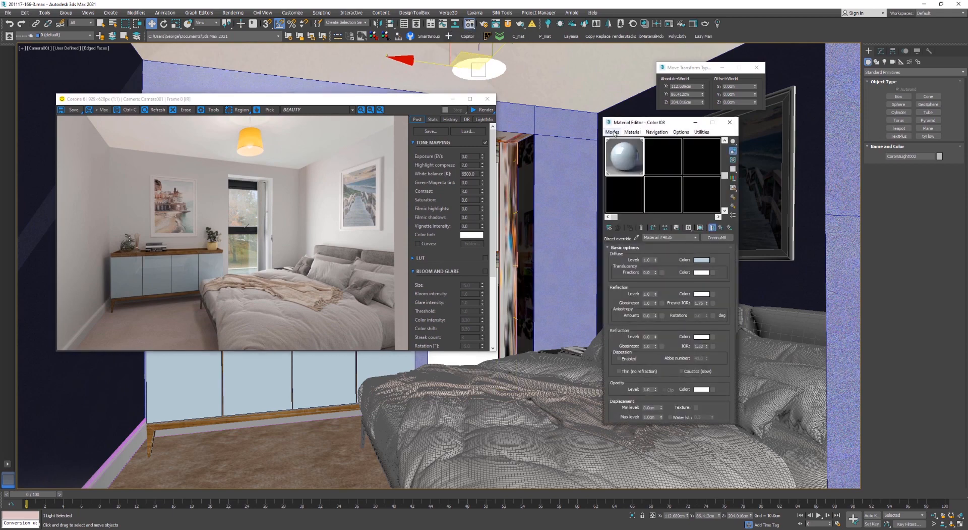
{"action": "left_click", "coordinate": [613, 133]}
{"action": "left_click", "coordinate": [623, 152]}
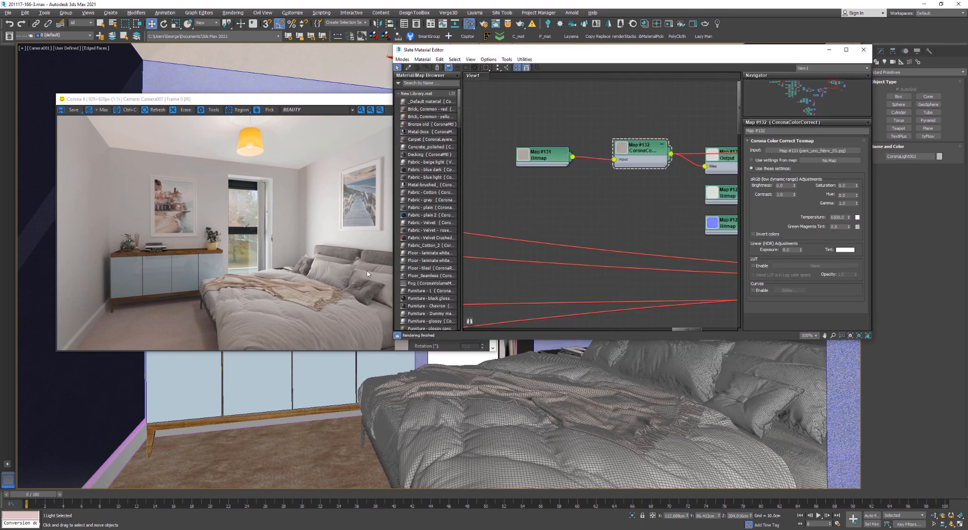
{"action": "left_click", "coordinate": [864, 49]}
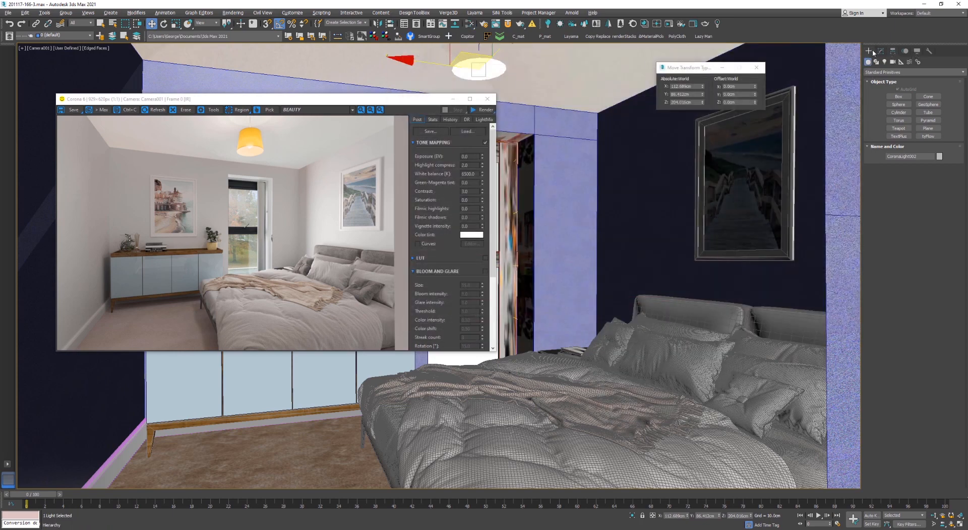
Set the selected ceiling light's directionality to 0.4 and start the interactive render
{"action": "left_click", "coordinate": [883, 52]}
{"action": "double_click", "coordinate": [924, 249]}
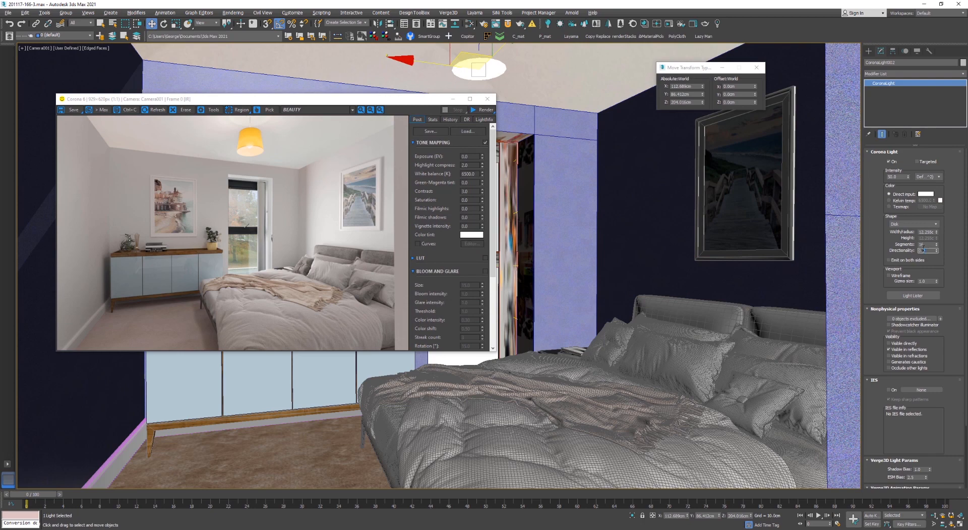
{"action": "key", "text": "Return"}
{"action": "left_click", "coordinate": [669, 26]}
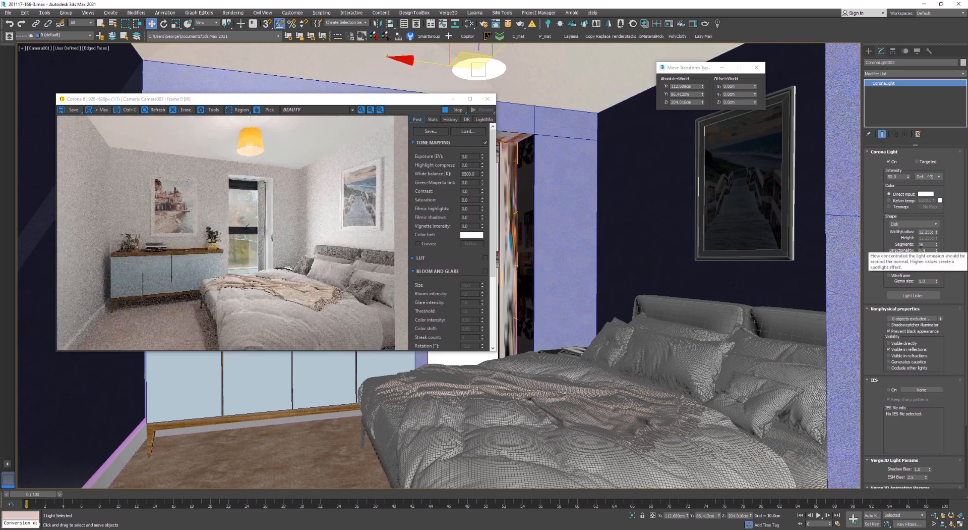
Try directionality values of 0 and 1 on the ceiling light, comparing the bed and floor lighting in the render
{"action": "left_click_drag", "start_coordinate": [929, 249], "coordinate": [901, 250]}
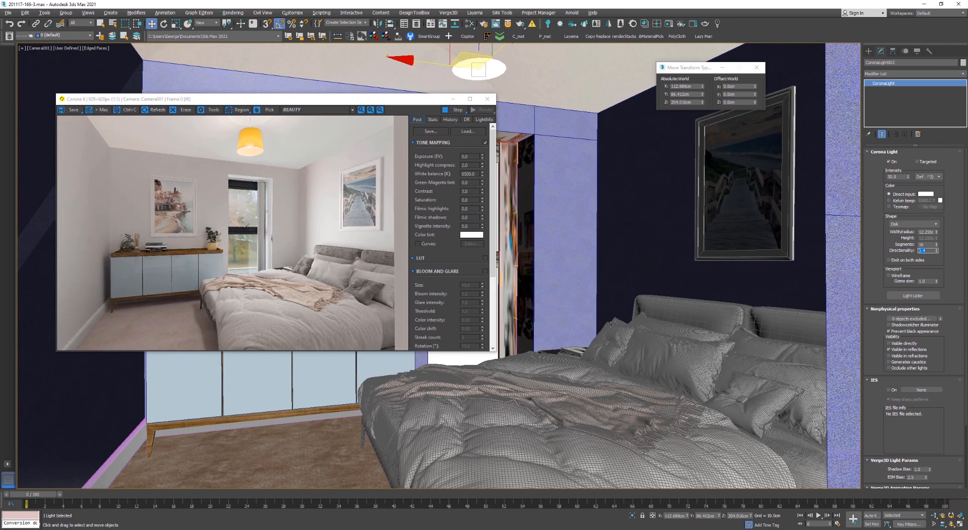
{"action": "type", "text": "0"}
{"action": "key", "text": "Return"}
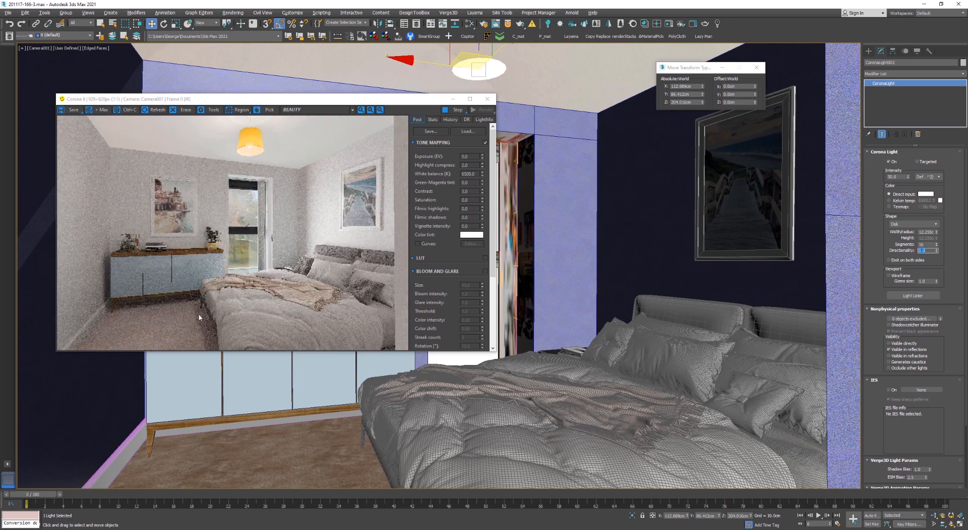
{"action": "scroll", "coordinate": [193, 332], "scroll_direction": "up", "scroll_amount": 2}
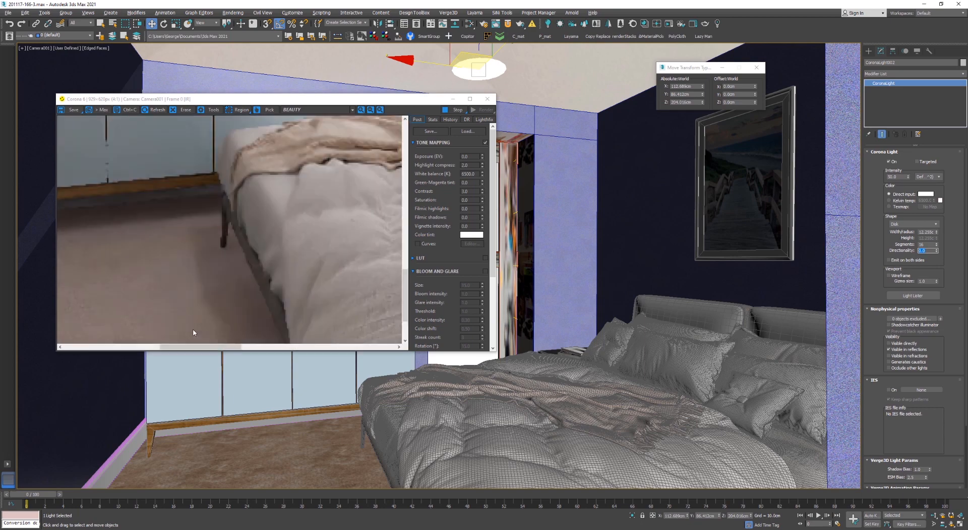
{"action": "type", "text": "1"}
{"action": "key", "text": "Return"}
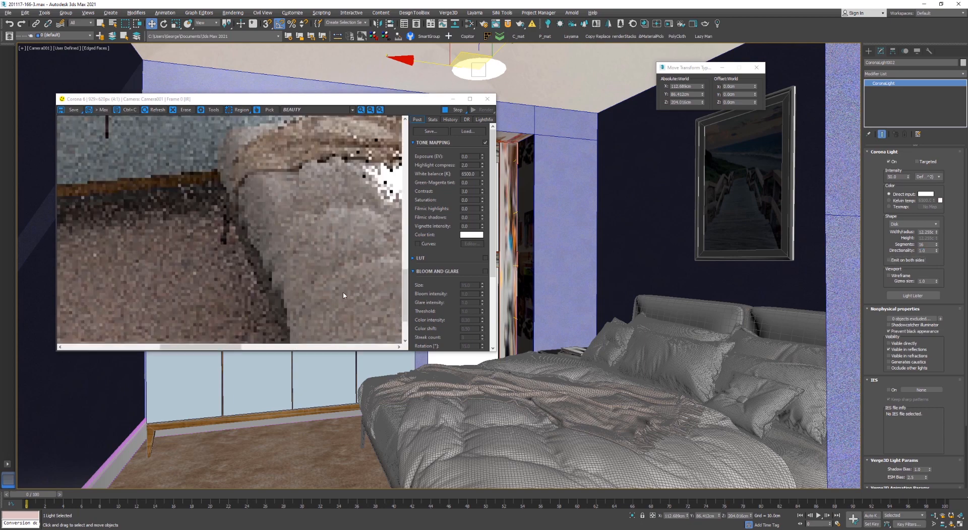
{"action": "scroll", "coordinate": [317, 291], "scroll_direction": "down", "scroll_amount": 2}
{"action": "scroll", "coordinate": [316, 290], "scroll_direction": "down", "scroll_amount": 1}
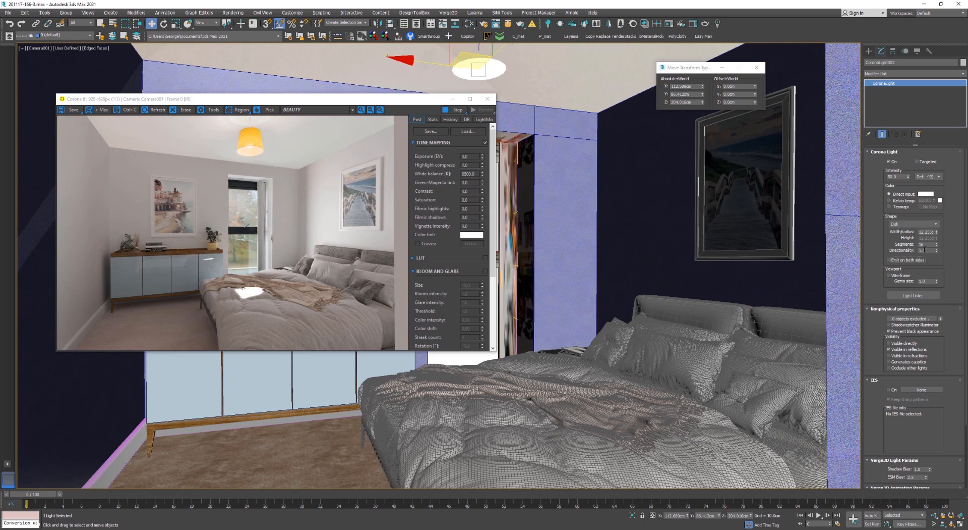
Try a directionality of 0.3 on the ceiling light, and settle on 0.4
{"action": "left_click_drag", "start_coordinate": [925, 250], "coordinate": [893, 264]}
{"action": "type", "text": "0.3"}
{"action": "key", "text": "Return"}
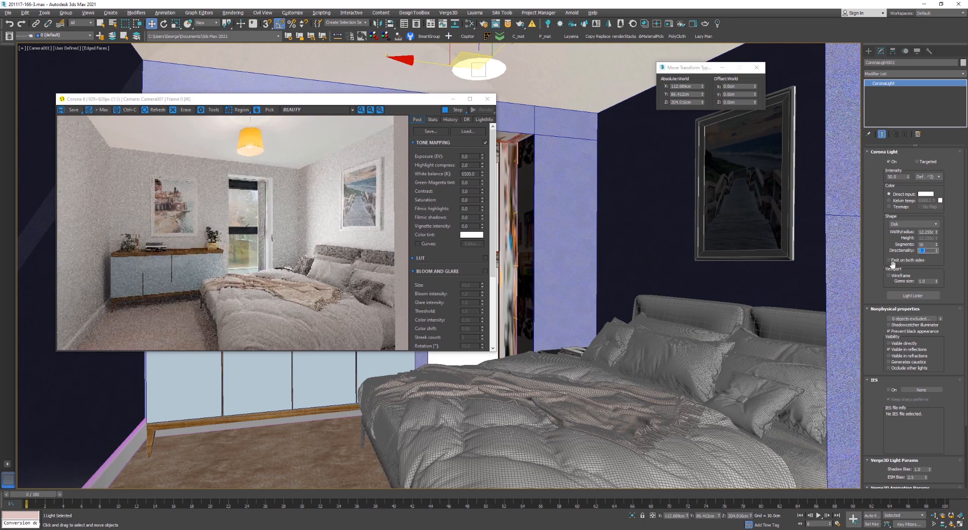
{"action": "type", "text": ".4"}
{"action": "key", "text": "Return"}
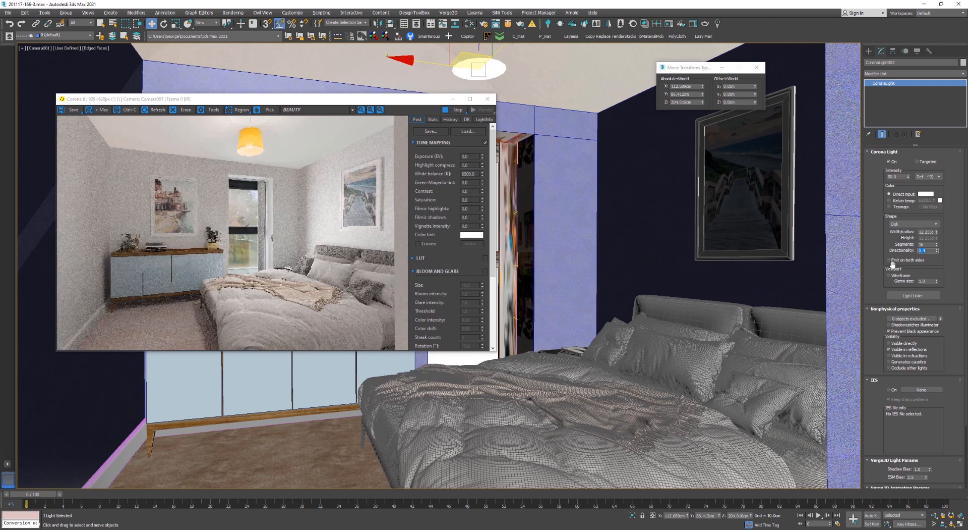
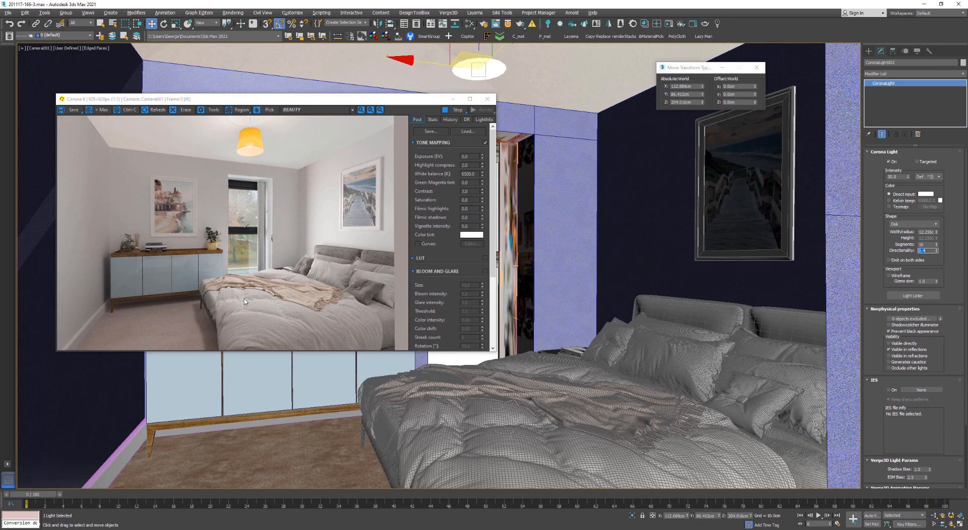
Switch the ceiling light's colour to Kelvin temperature and enter a warmer value
{"action": "left_click", "coordinate": [910, 200]}
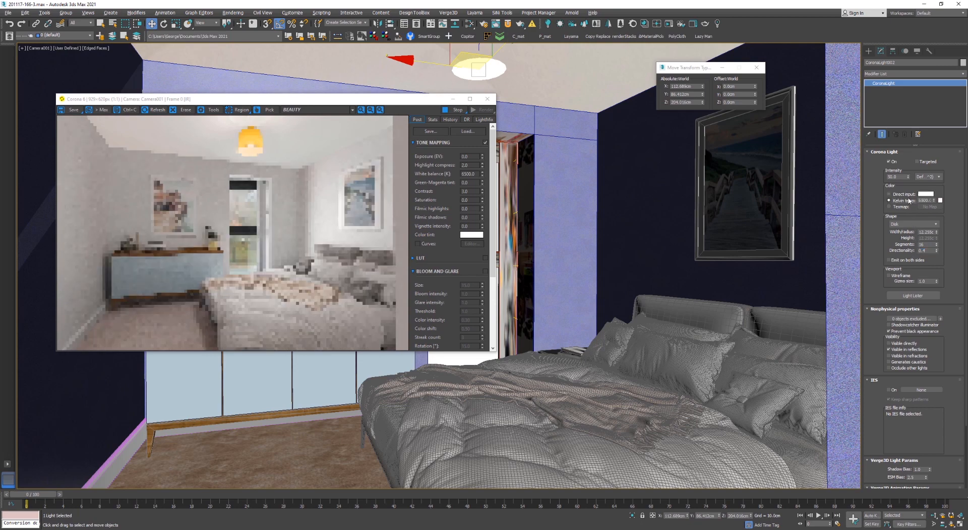
{"action": "left_click_drag", "start_coordinate": [930, 201], "coordinate": [914, 198]}
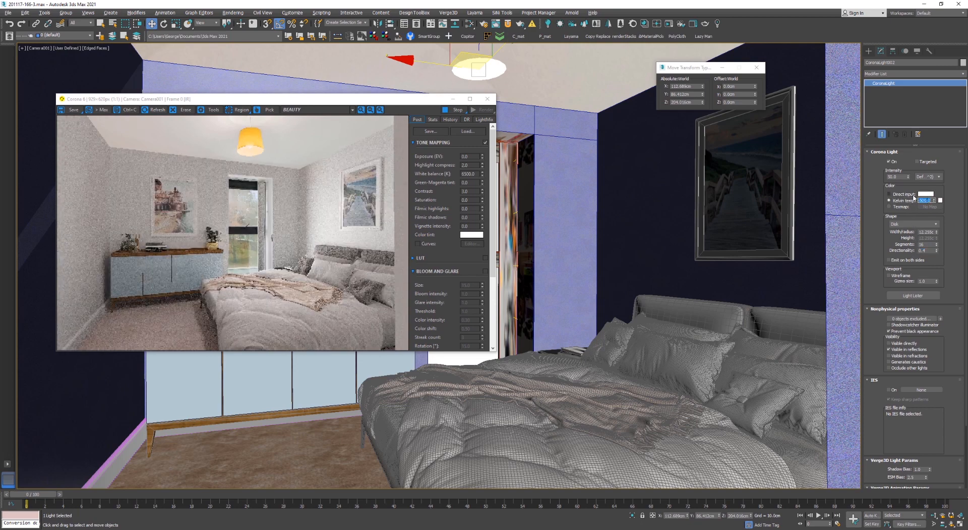
{"action": "type", "text": "4500"}
{"action": "key", "text": "Return"}
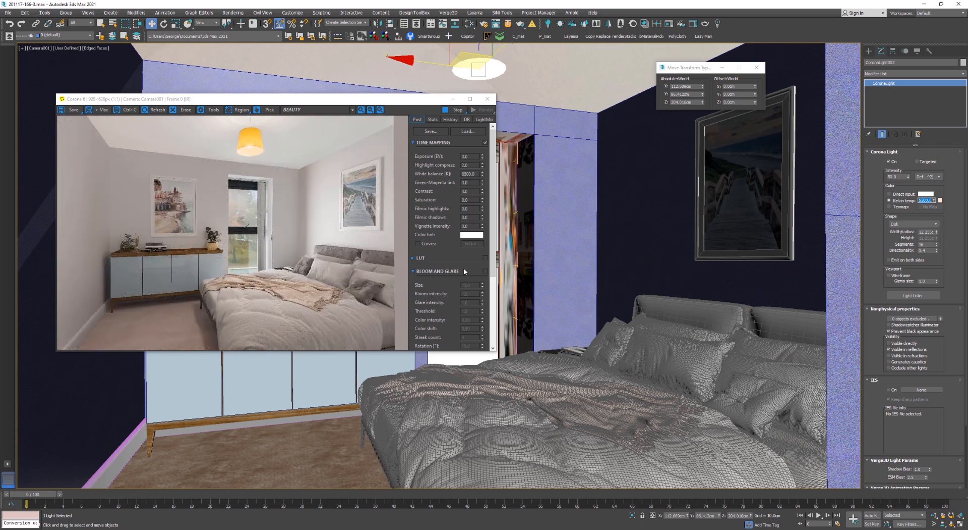
Set the ceiling light's radius to 20 cm and deselect the light
{"action": "left_click_drag", "start_coordinate": [898, 176], "coordinate": [870, 178]}
{"action": "double_click", "coordinate": [930, 232]}
{"action": "type", "text": "20"}
{"action": "key", "text": "Return"}
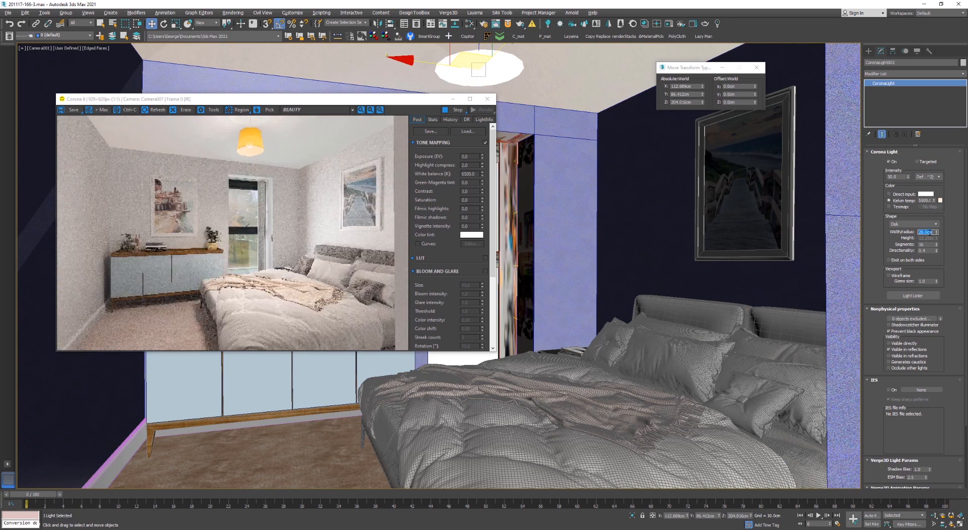
{"action": "left_click", "coordinate": [568, 103]}
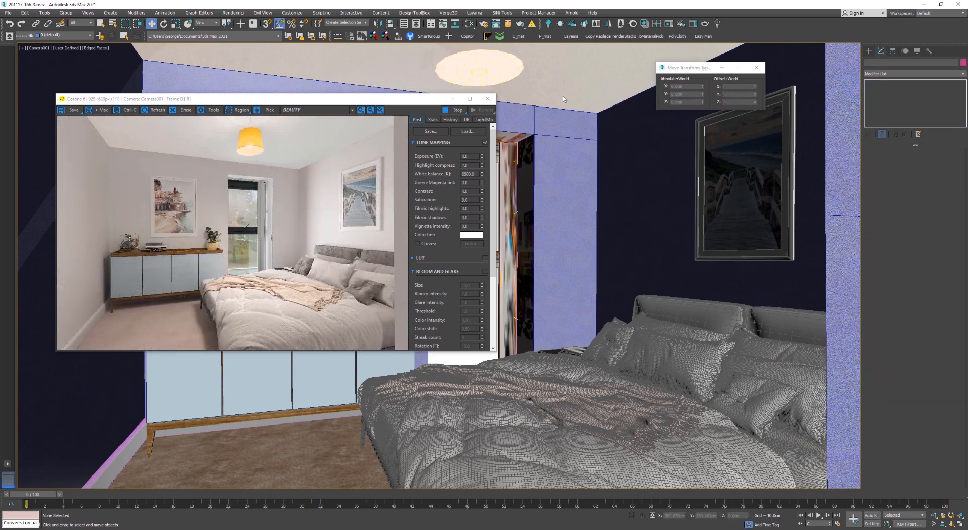
Show the maximised camera view in wireframe and select the ceiling light again
{"action": "key", "text": "F3"}
{"action": "key", "text": "F3"}
{"action": "key", "text": "alt+w"}
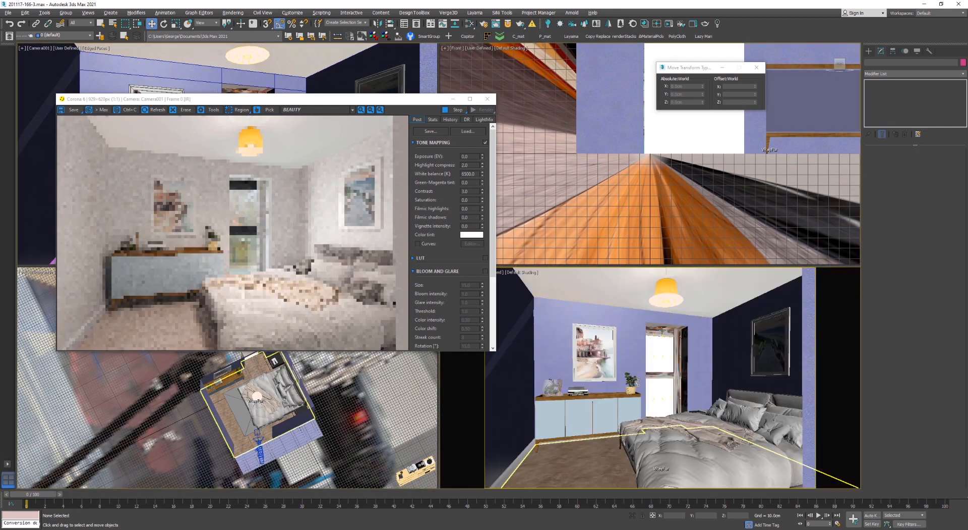
{"action": "key", "text": "alt+w"}
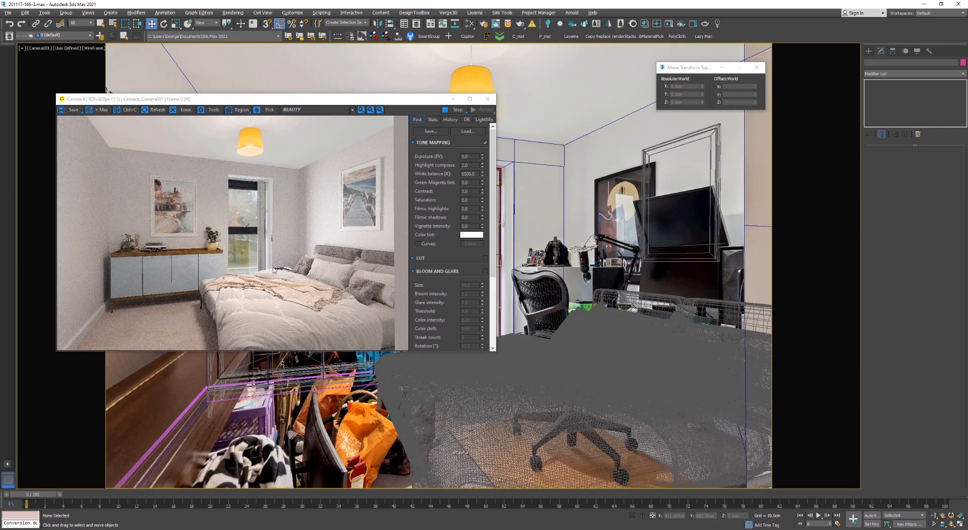
{"action": "left_click", "coordinate": [506, 108]}
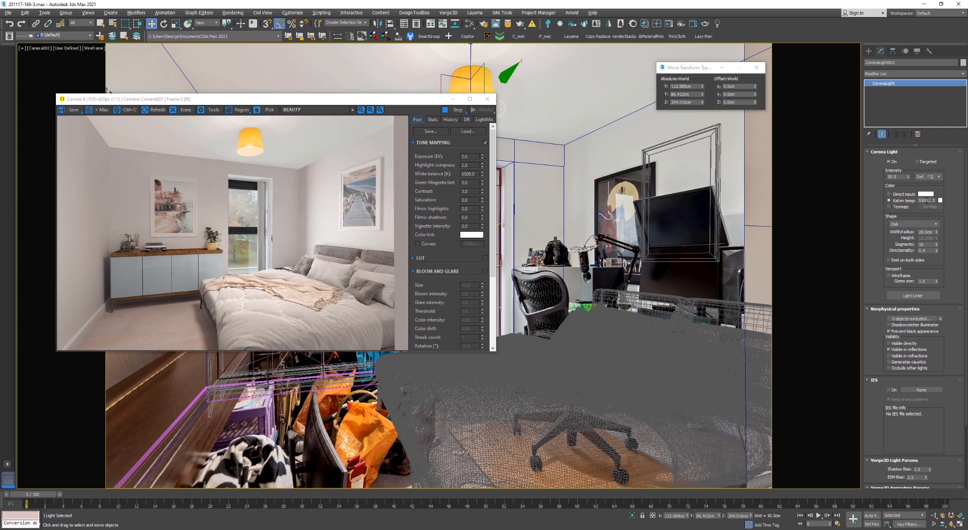
Set the ceiling light's intensity to 25 after trying 20, check the sideboard in the render and deselect the light
{"action": "left_click_drag", "start_coordinate": [901, 178], "coordinate": [883, 179]}
{"action": "type", "text": "25"}
{"action": "key", "text": "Return"}
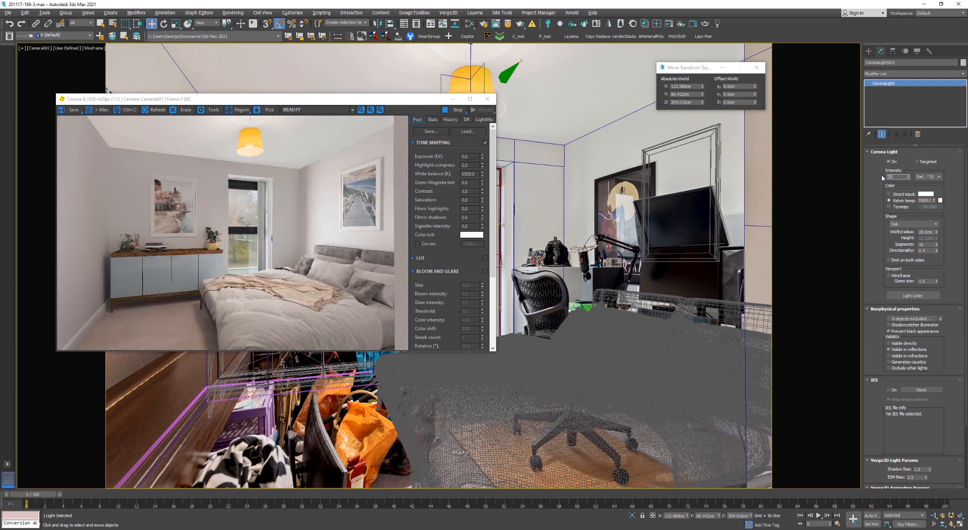
{"action": "type", "text": "20"}
{"action": "key", "text": "Return"}
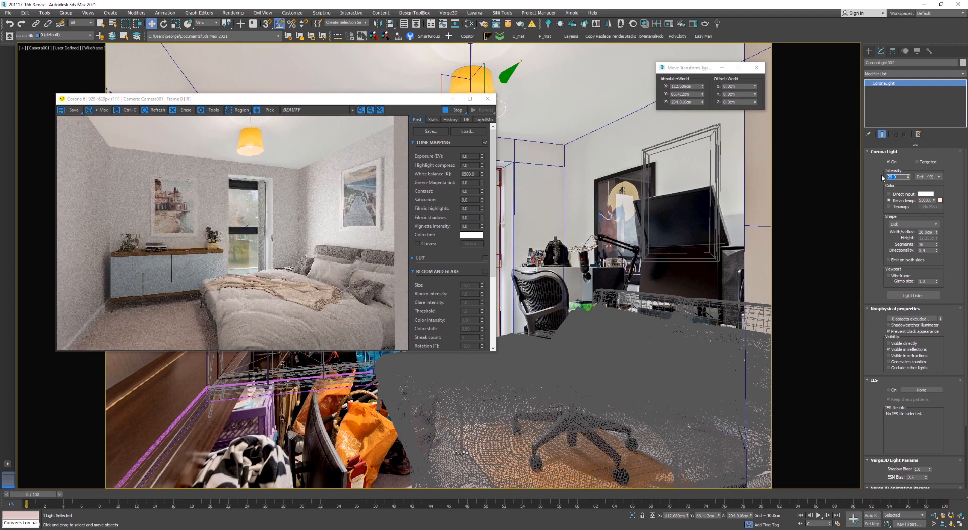
{"action": "type", "text": "25"}
{"action": "key", "text": "Return"}
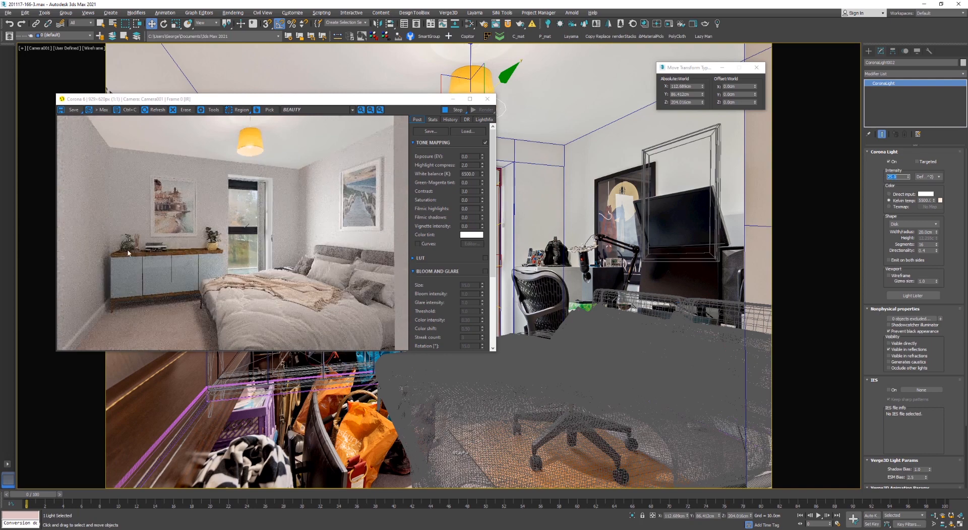
{"action": "scroll", "coordinate": [172, 224], "scroll_direction": "up", "scroll_amount": 3}
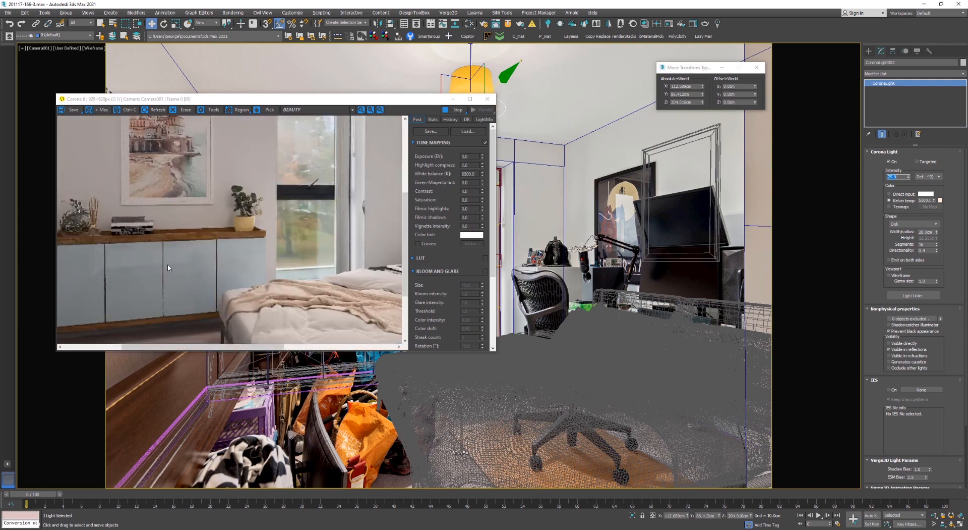
{"action": "scroll", "coordinate": [172, 222], "scroll_direction": "down", "scroll_amount": 3}
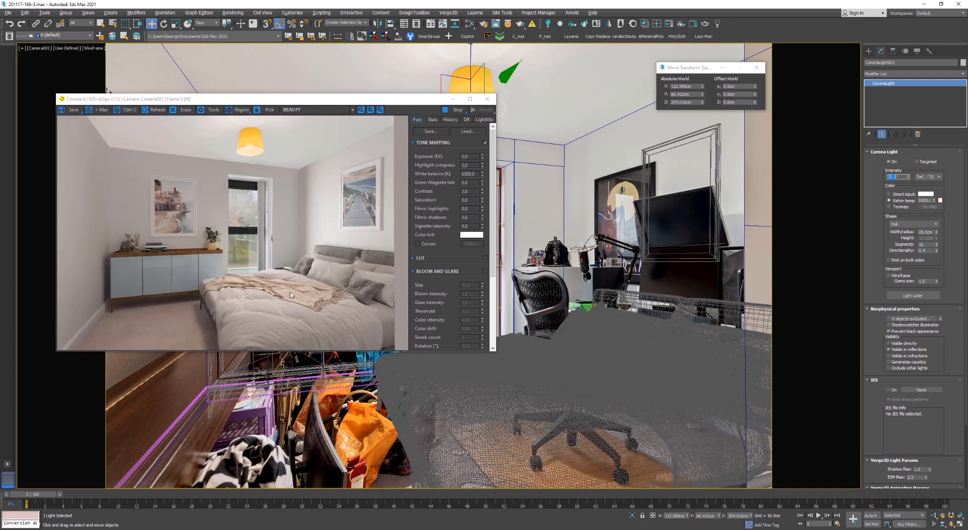
{"action": "left_click", "coordinate": [559, 65]}
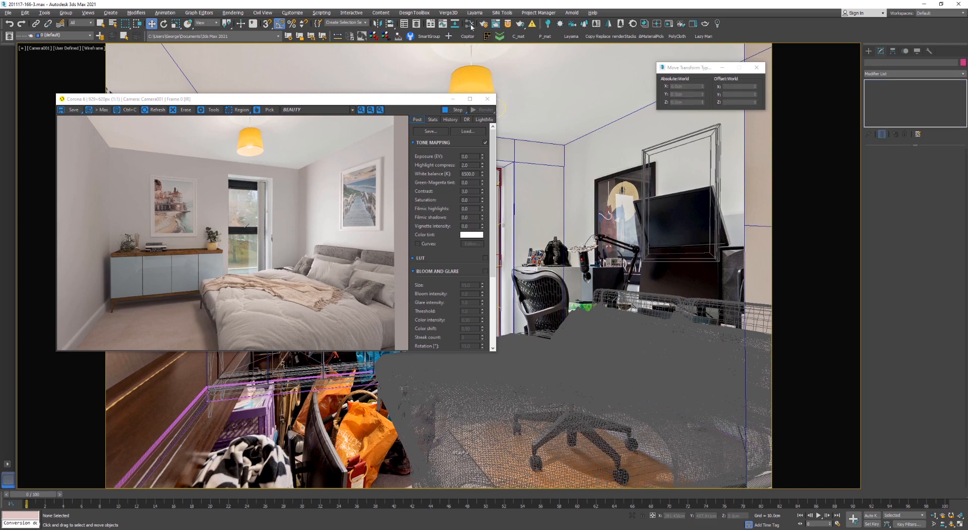
Open the Slate Material Editor, shade the camera view, pick the sideboard's wood material and place the editor beside the render
{"action": "key", "text": "m"}
{"action": "left_click_drag", "start_coordinate": [373, 99], "coordinate": [359, 185]}
{"action": "left_click", "coordinate": [418, 50]}
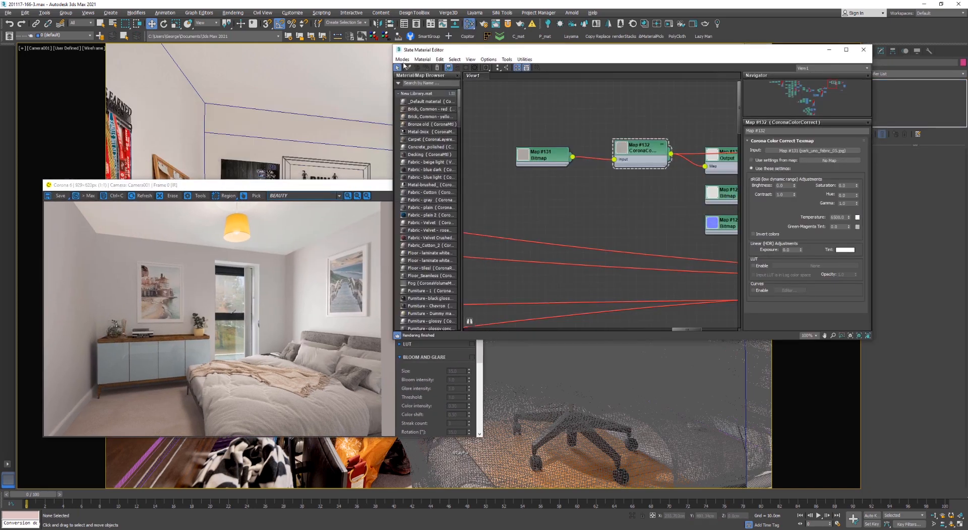
{"action": "left_click_drag", "start_coordinate": [417, 51], "coordinate": [570, 123]}
{"action": "left_click_drag", "start_coordinate": [363, 185], "coordinate": [345, 345]}
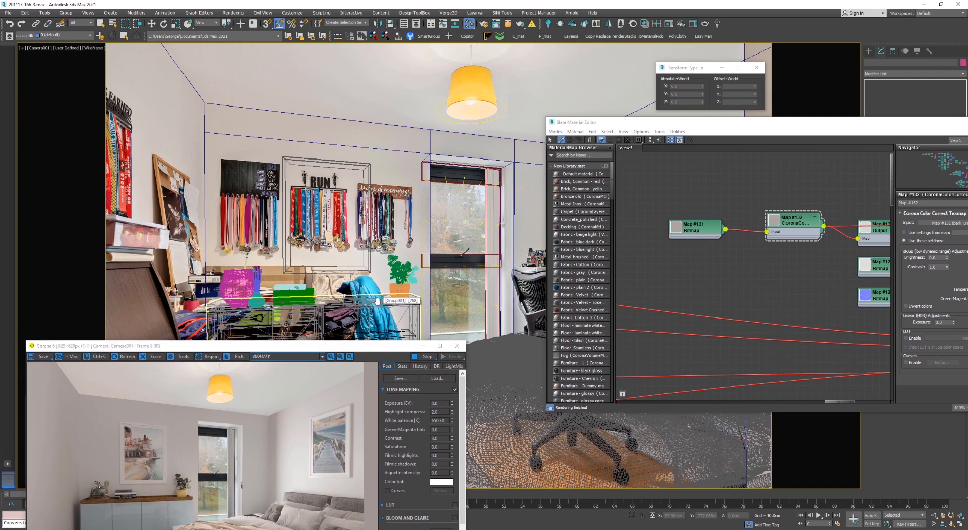
{"action": "key", "text": "F3"}
{"action": "left_click", "coordinate": [377, 308]}
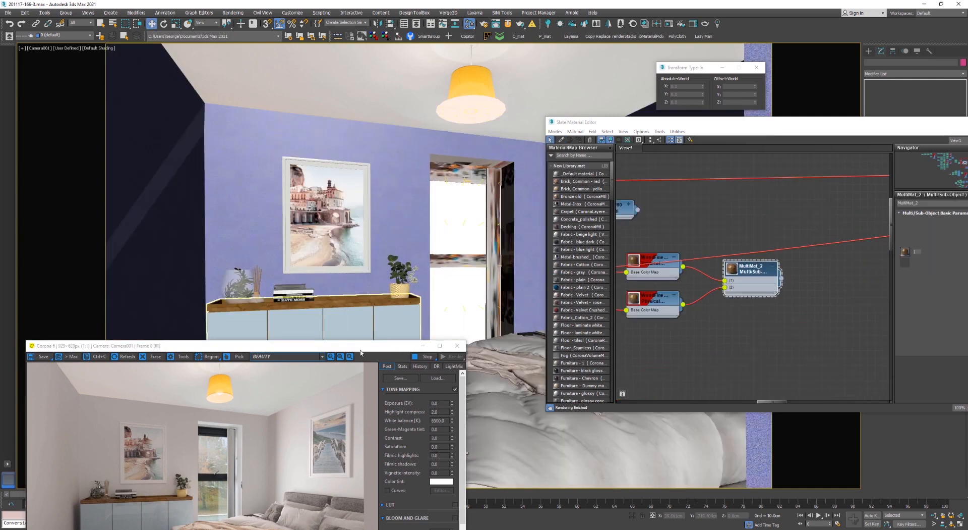
{"action": "left_click_drag", "start_coordinate": [361, 351], "coordinate": [421, 133]}
{"action": "left_click_drag", "start_coordinate": [630, 122], "coordinate": [528, 89]}
{"action": "scroll", "coordinate": [624, 220], "scroll_direction": "down", "scroll_amount": 3}
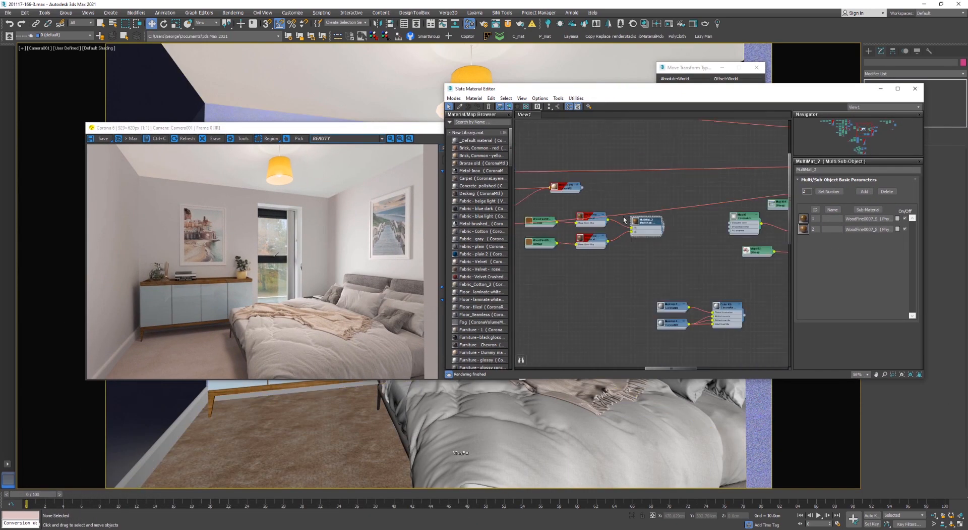
Replace the sideboard's upper wood bitmap with a lighter wood image and connect it to both wood materials' Base Color Map
{"action": "scroll", "coordinate": [624, 220], "scroll_direction": "up", "scroll_amount": 5}
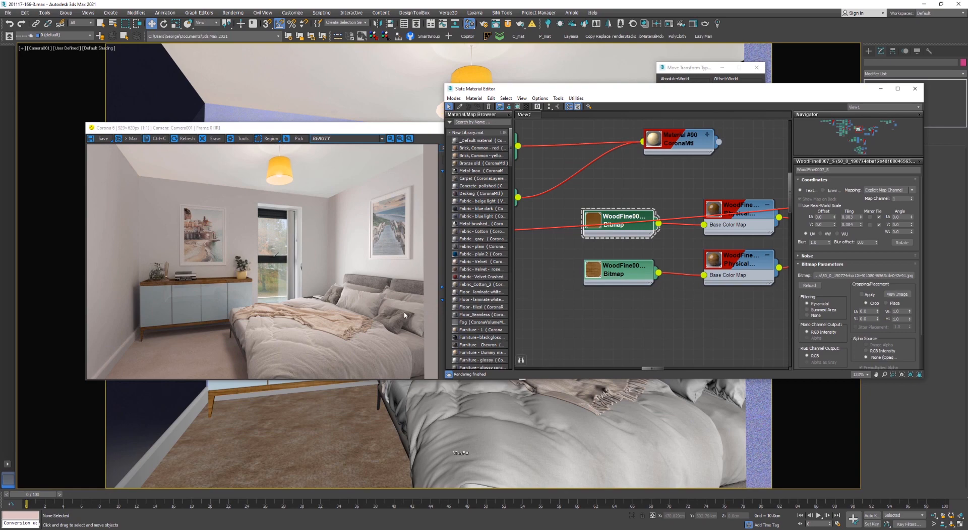
{"action": "left_click", "coordinate": [845, 278]}
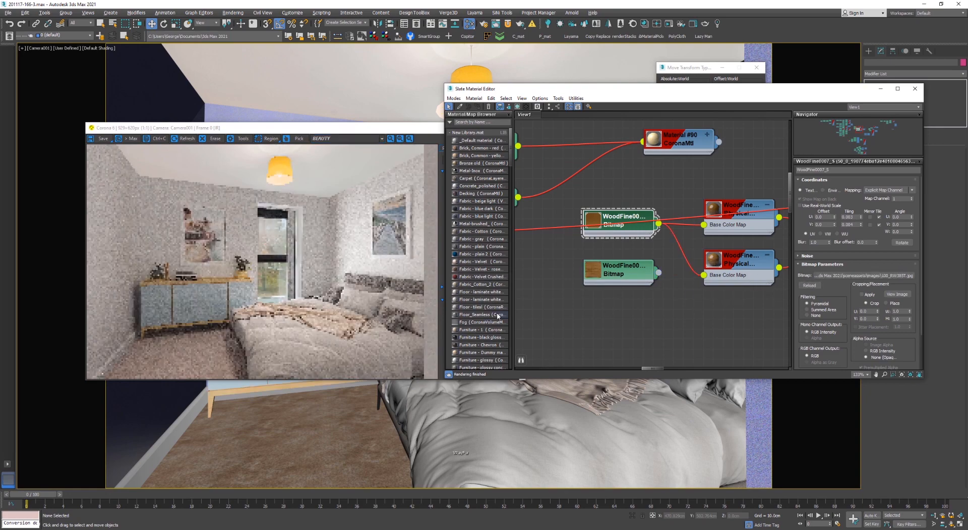
{"action": "left_click", "coordinate": [670, 323]}
{"action": "scroll", "coordinate": [201, 287], "scroll_direction": "up", "scroll_amount": 2}
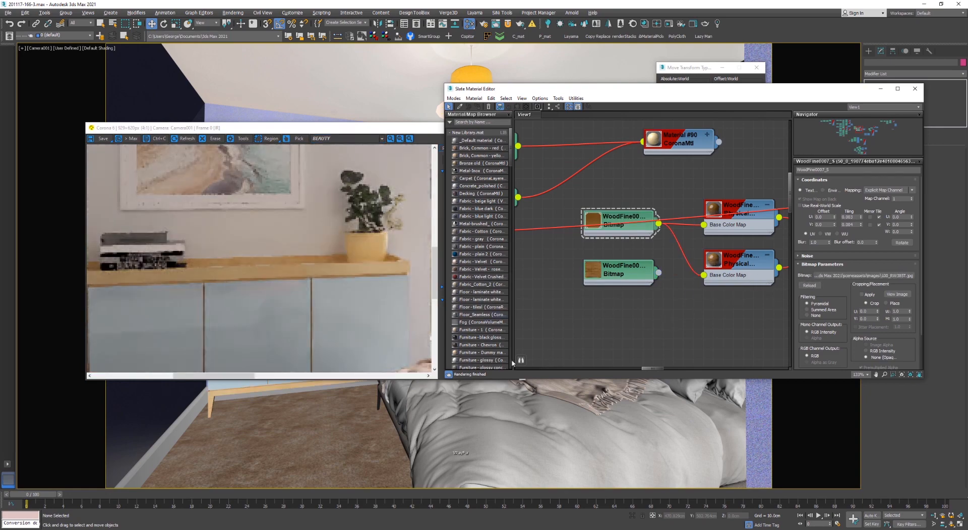
Set the new wood bitmap's U and V tiling to 1 and check the grain on the sideboard top
{"action": "left_click", "coordinate": [629, 218]}
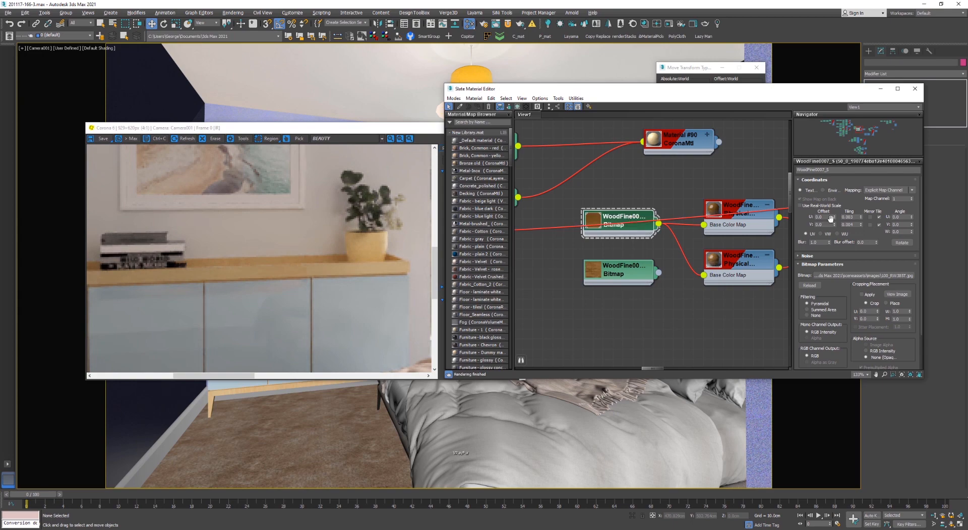
{"action": "left_click", "coordinate": [801, 205]}
{"action": "left_click", "coordinate": [800, 206]}
{"action": "double_click", "coordinate": [851, 217]}
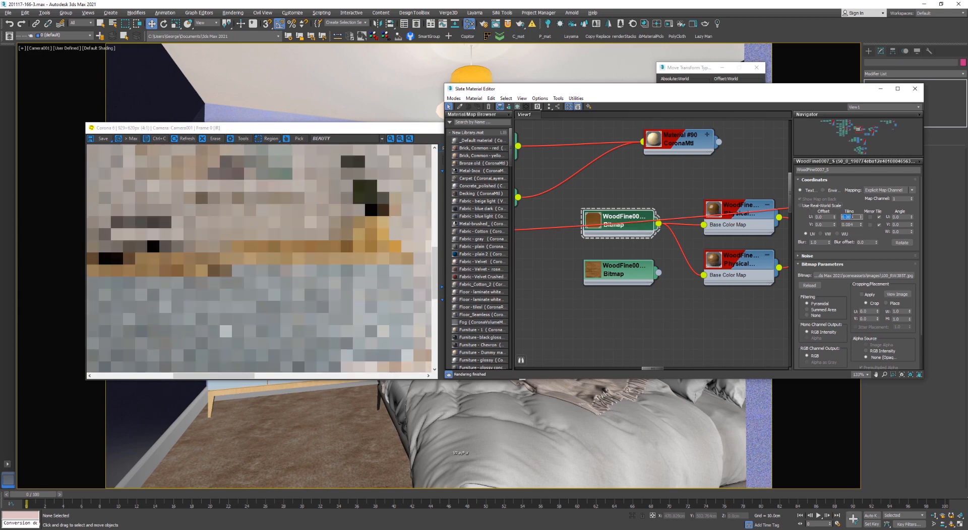
{"action": "type", "text": "1"}
{"action": "key", "text": "Tab"}
{"action": "type", "text": "1"}
{"action": "key", "text": "Return"}
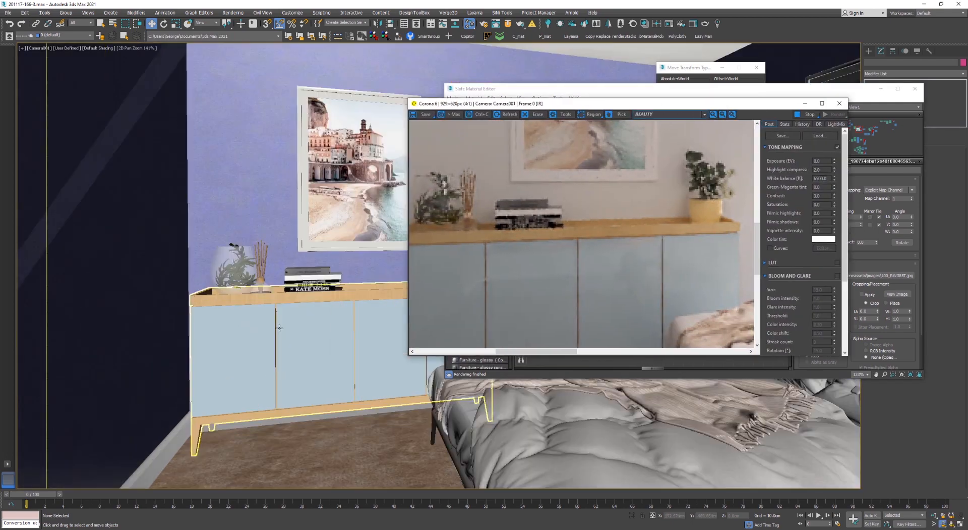
{"action": "scroll", "coordinate": [283, 325], "scroll_direction": "up", "scroll_amount": 5}
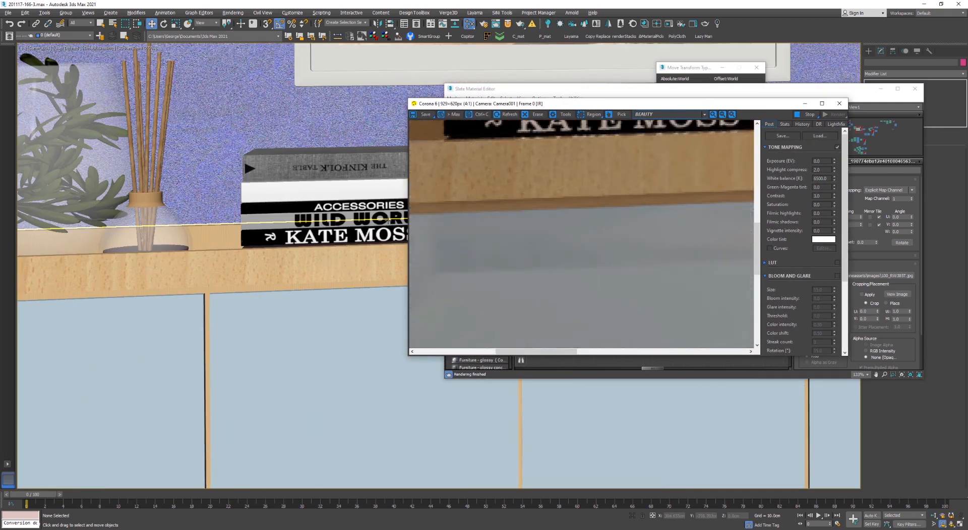
Check the wood grain on the sideboard's base rail in the render, stop rendering and close the render and material editor windows
{"action": "scroll", "coordinate": [323, 259], "scroll_direction": "down", "scroll_amount": 2}
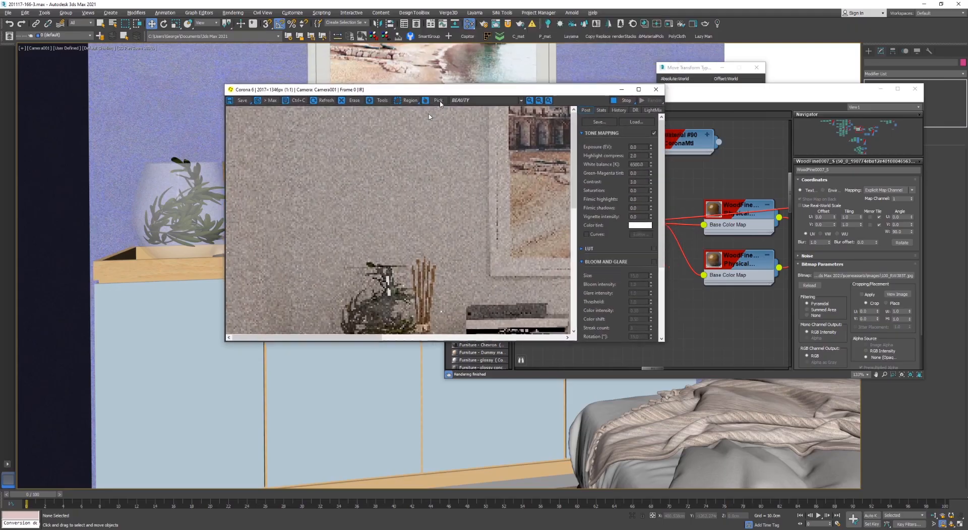
{"action": "scroll", "coordinate": [332, 299], "scroll_direction": "up", "scroll_amount": 1}
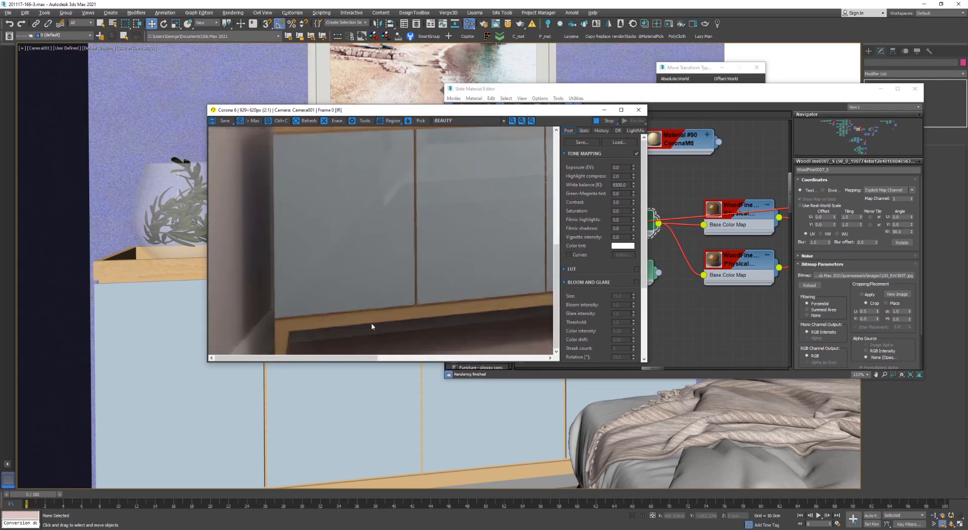
{"action": "scroll", "coordinate": [337, 450], "scroll_direction": "up", "scroll_amount": 5}
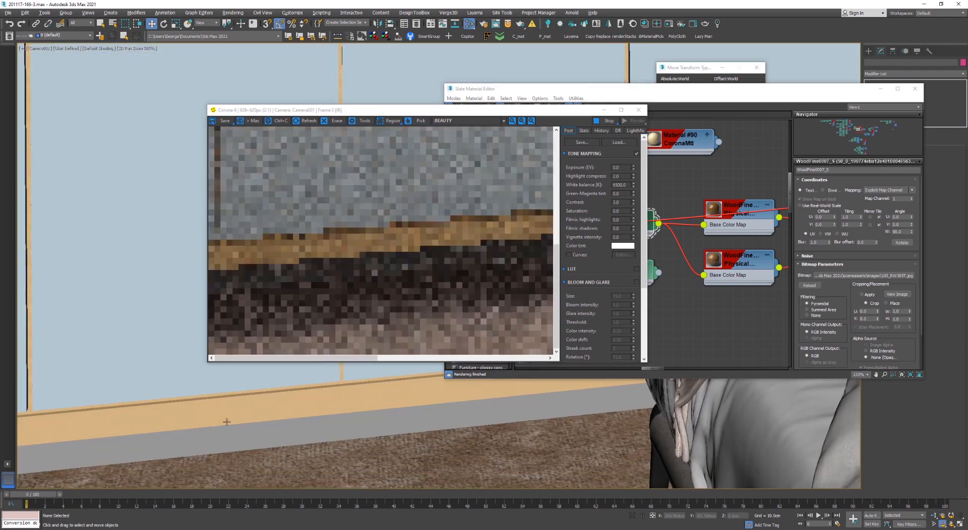
{"action": "left_click", "coordinate": [608, 121]}
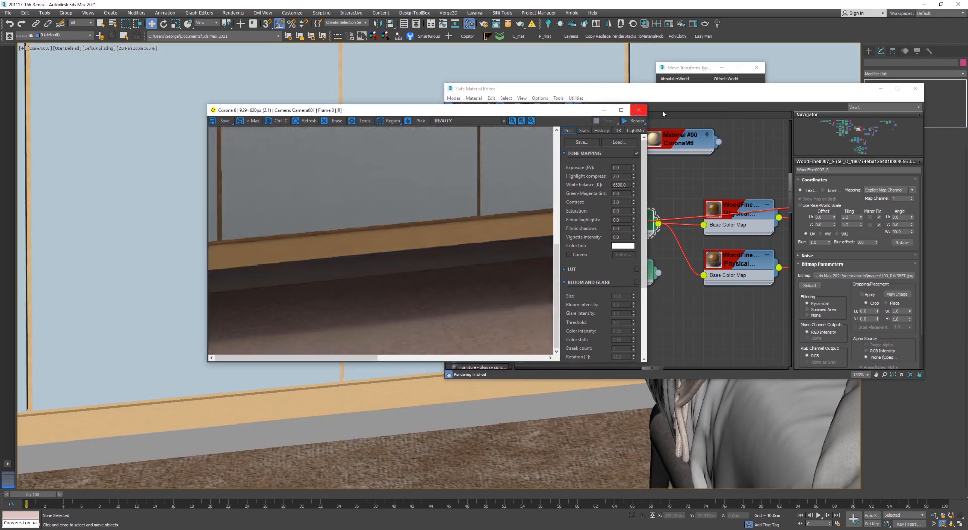
{"action": "left_click", "coordinate": [638, 110]}
{"action": "left_click", "coordinate": [915, 89]}
Isolate the sideboard in the camera view and open its group
{"action": "scroll", "coordinate": [492, 357], "scroll_direction": "down", "scroll_amount": 5}
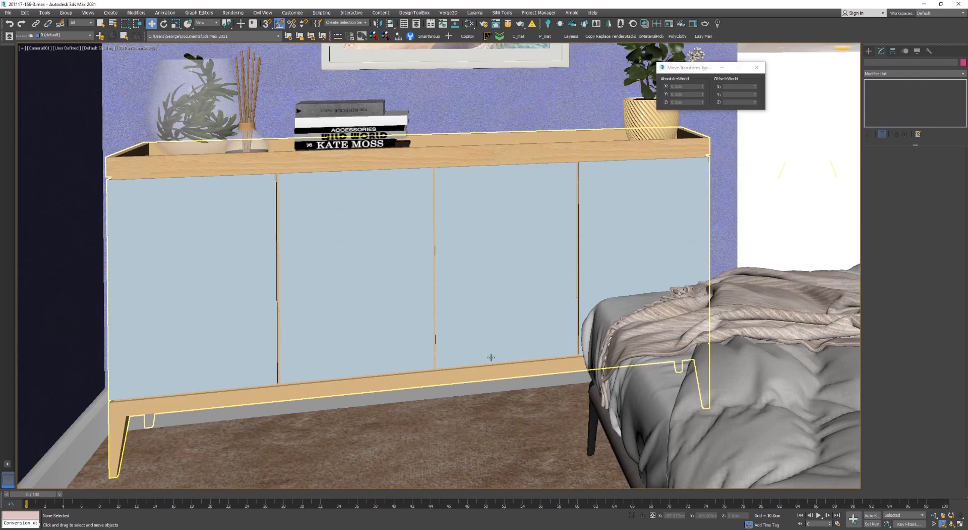
{"action": "left_click", "coordinate": [465, 365]}
{"action": "scroll", "coordinate": [465, 366], "scroll_direction": "down", "scroll_amount": 7}
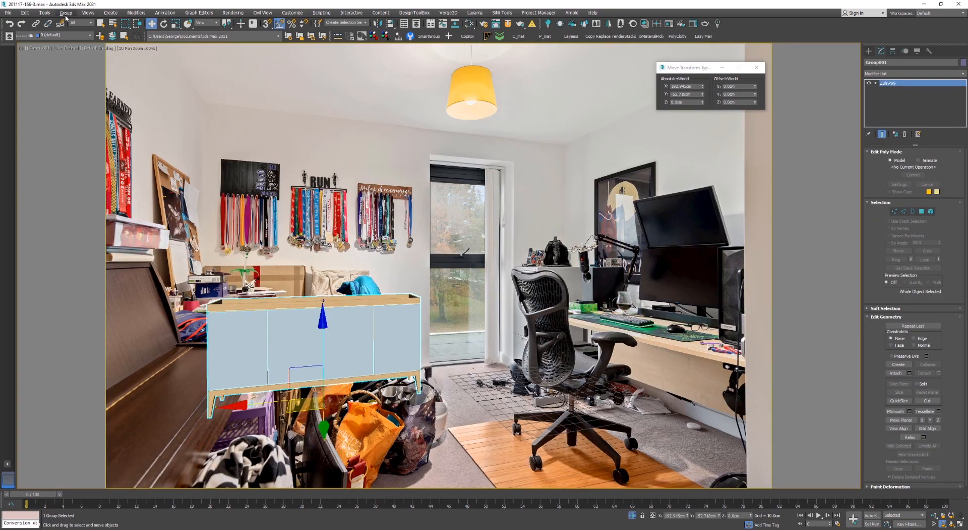
{"action": "left_click", "coordinate": [66, 13]}
{"action": "left_click", "coordinate": [79, 52]}
Add a UVW Map modifier with Box mapping to the sideboard's base frame
{"action": "scroll", "coordinate": [405, 250], "scroll_direction": "up", "scroll_amount": 15}
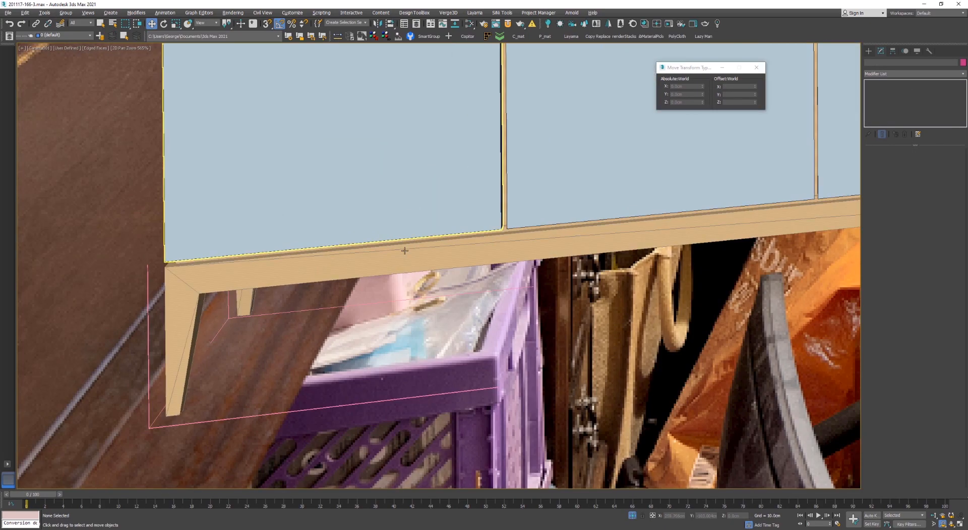
{"action": "left_click", "coordinate": [404, 250]}
{"action": "scroll", "coordinate": [405, 250], "scroll_direction": "down", "scroll_amount": 5}
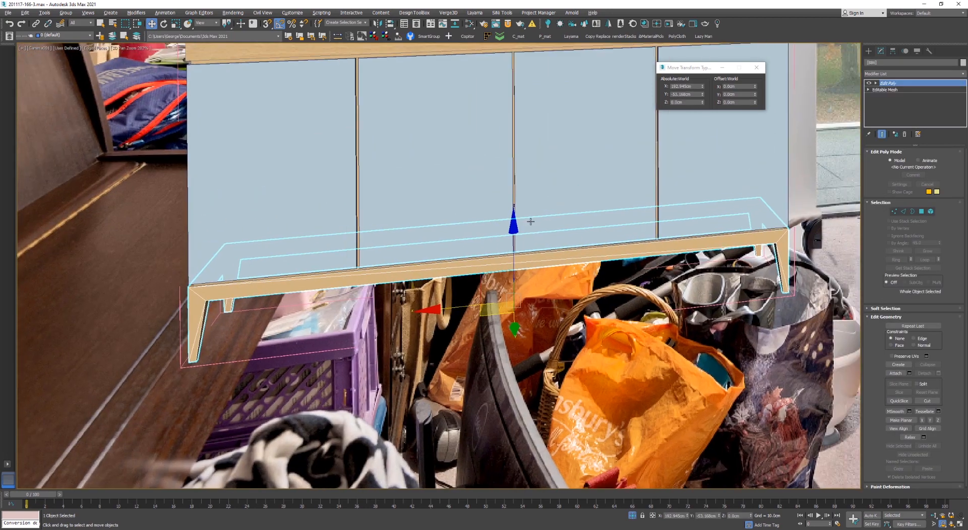
{"action": "left_click", "coordinate": [886, 73]}
{"action": "key", "text": "u"}
{"action": "key", "text": "u"}
{"action": "key", "text": "u"}
{"action": "key", "text": "u"}
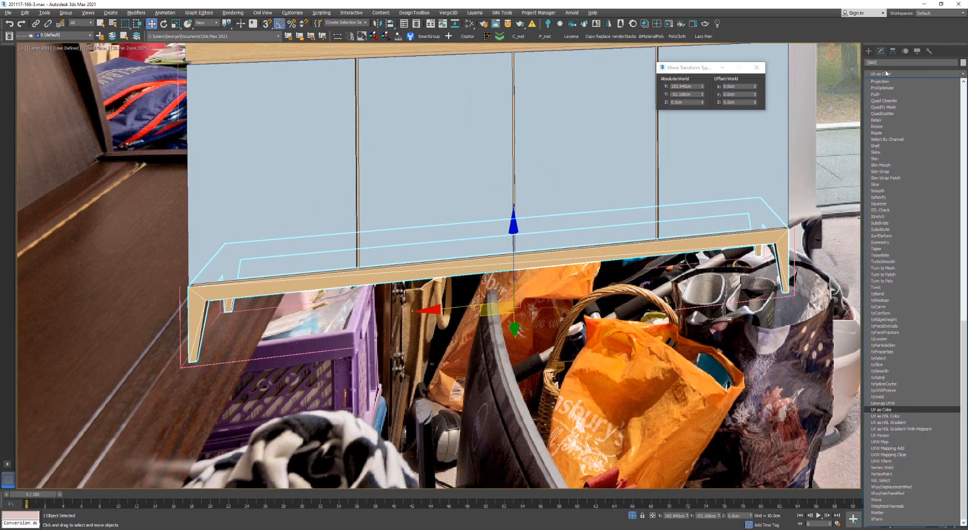
{"action": "key", "text": "u"}
{"action": "key", "text": "u"}
{"action": "key", "text": "u"}
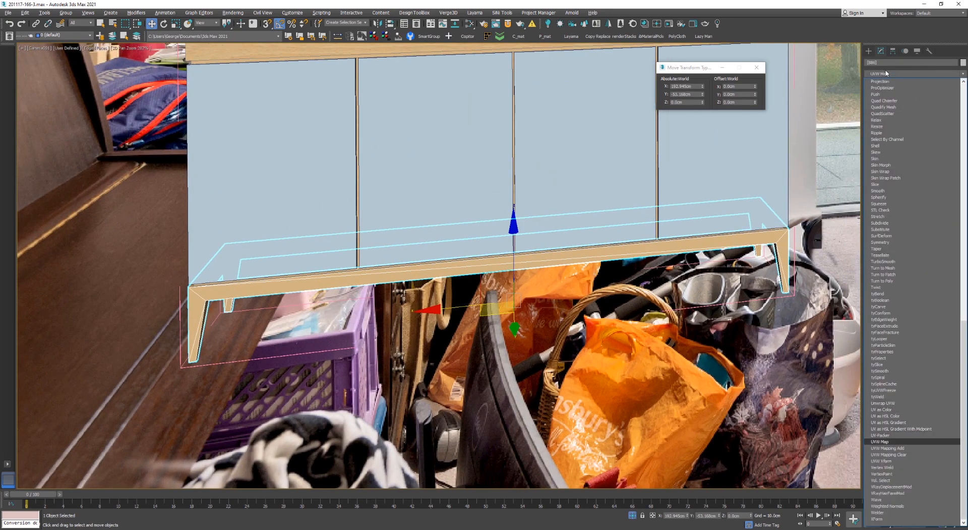
{"action": "key", "text": "Return"}
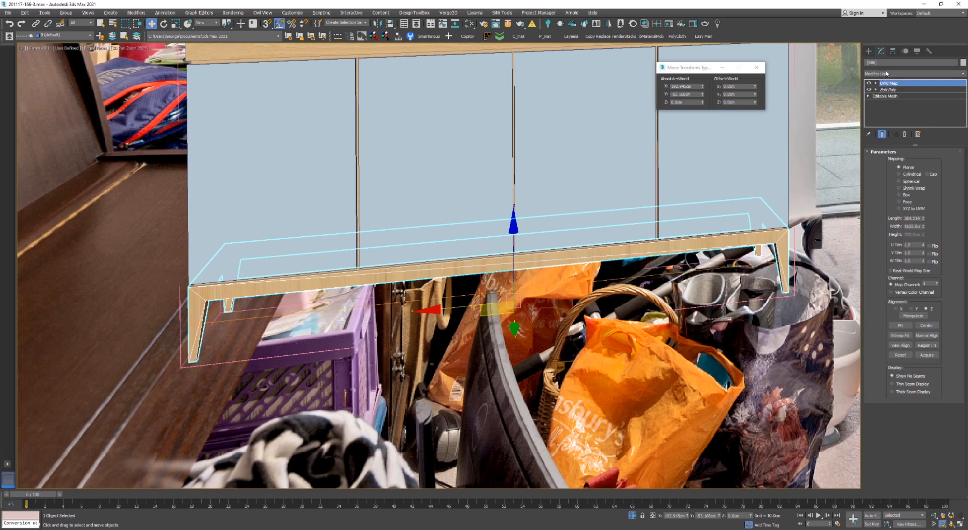
{"action": "left_click", "coordinate": [899, 194]}
Scale the base frame's UVW Map gizmo along its height and length to adjust the wood grain
{"action": "scroll", "coordinate": [546, 253], "scroll_direction": "up", "scroll_amount": 4}
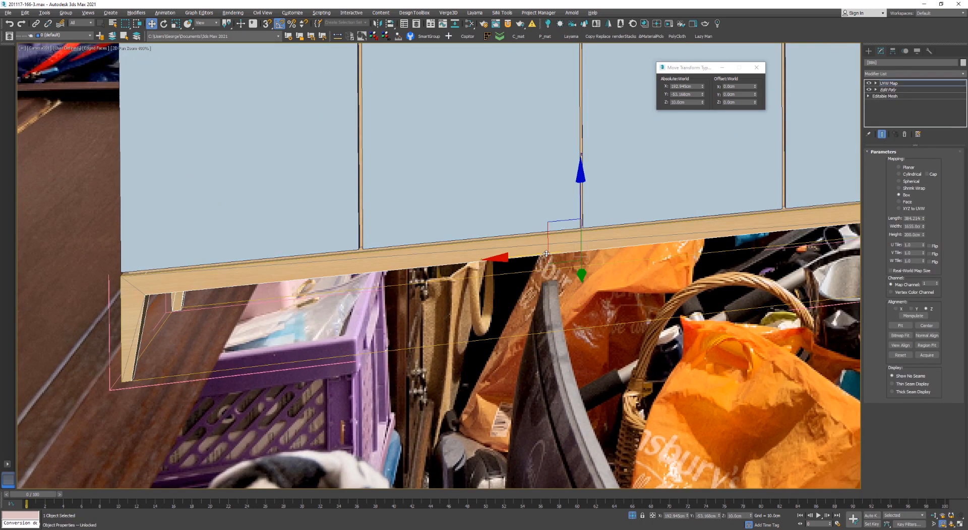
{"action": "scroll", "coordinate": [546, 253], "scroll_direction": "up", "scroll_amount": 2}
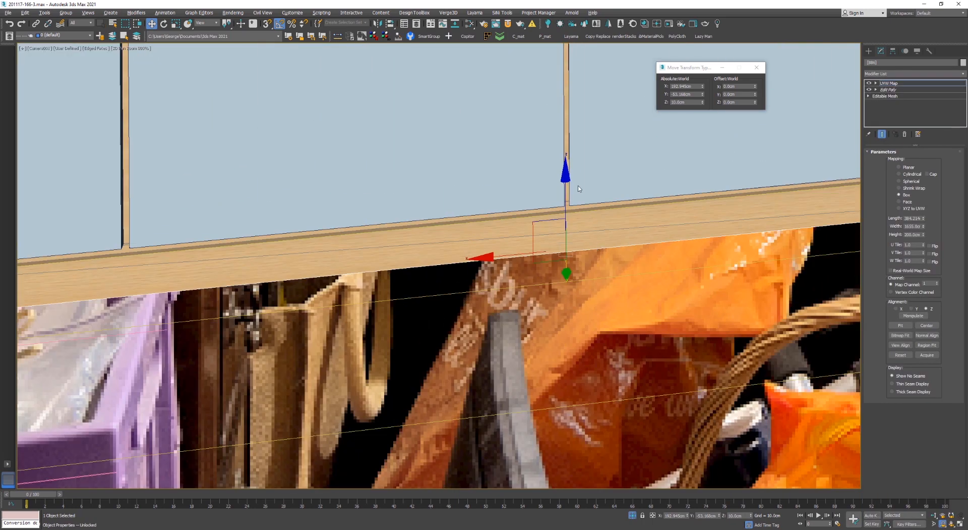
{"action": "left_click", "coordinate": [876, 83]}
{"action": "left_click", "coordinate": [887, 89]}
{"action": "key", "text": "r"}
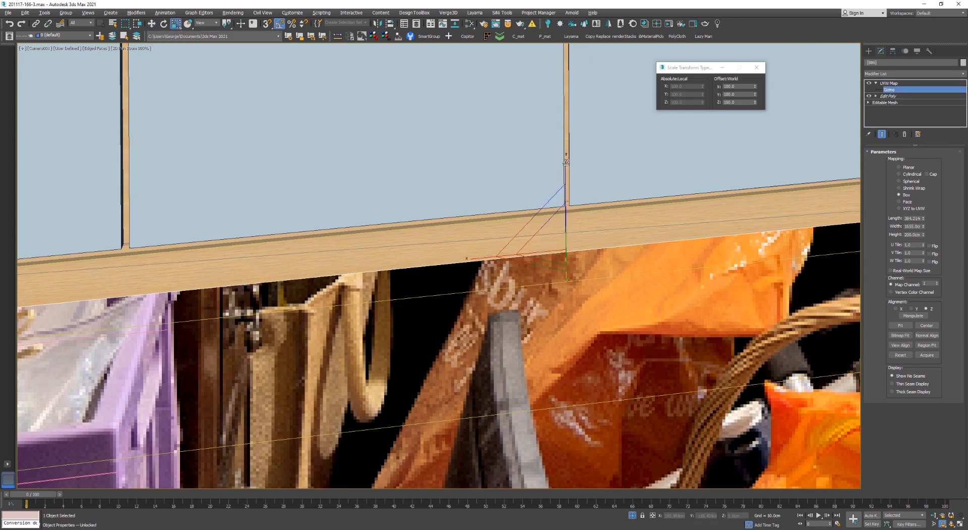
{"action": "left_click_drag", "start_coordinate": [566, 162], "coordinate": [523, 224]}
{"action": "left_click_drag", "start_coordinate": [485, 259], "coordinate": [555, 245]}
{"action": "scroll", "coordinate": [472, 239], "scroll_direction": "down", "scroll_amount": 2}
{"action": "middle_click_drag", "start_coordinate": [472, 239], "coordinate": [417, 219]}
{"action": "scroll", "coordinate": [516, 225], "scroll_direction": "down", "scroll_amount": 2}
{"action": "left_click_drag", "start_coordinate": [418, 219], "coordinate": [374, 242]}
{"action": "scroll", "coordinate": [374, 243], "scroll_direction": "down", "scroll_amount": 2}
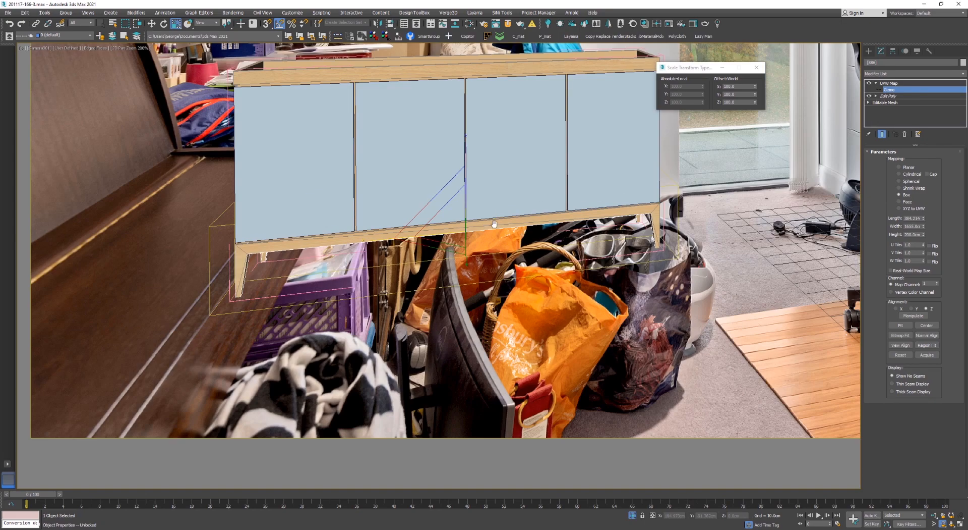
Fine-tune the base frame gizmo's vertical scale, check the grain up close and leave gizmo editing
{"action": "scroll", "coordinate": [500, 208], "scroll_direction": "up", "scroll_amount": 1}
{"action": "scroll", "coordinate": [488, 178], "scroll_direction": "up", "scroll_amount": 2}
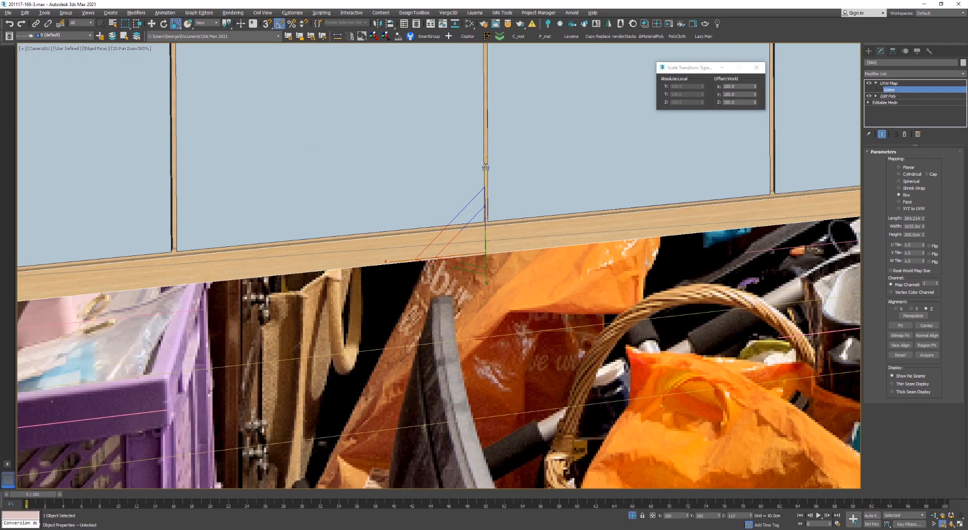
{"action": "scroll", "coordinate": [488, 178], "scroll_direction": "down", "scroll_amount": 2}
{"action": "scroll", "coordinate": [379, 164], "scroll_direction": "up", "scroll_amount": 1}
{"action": "scroll", "coordinate": [380, 165], "scroll_direction": "down", "scroll_amount": 1}
{"action": "scroll", "coordinate": [303, 192], "scroll_direction": "up", "scroll_amount": 4}
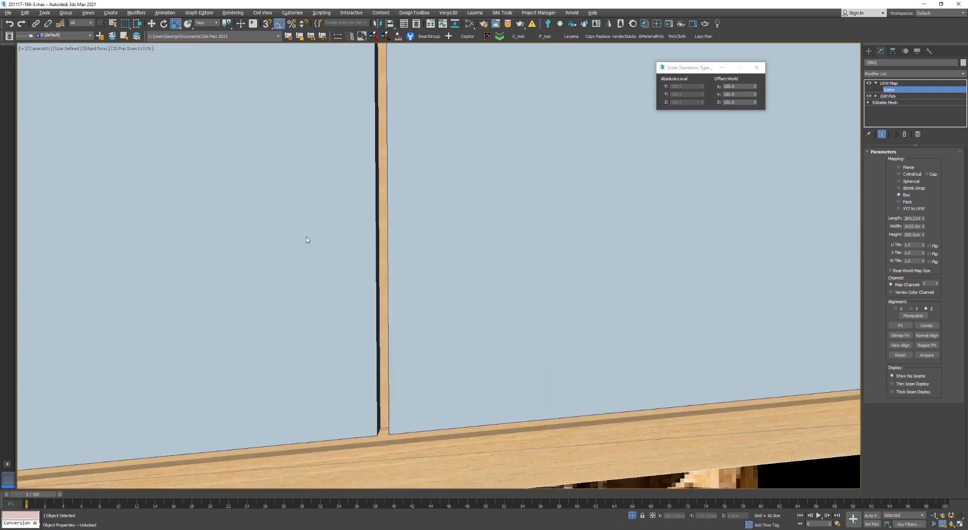
{"action": "key", "text": "1"}
{"action": "scroll", "coordinate": [383, 261], "scroll_direction": "down", "scroll_amount": 3}
{"action": "scroll", "coordinate": [454, 297], "scroll_direction": "up", "scroll_amount": 1}
Copy the base frame's UVW Map modifier and paste it between Edit Poly and Editable Mesh on the cabinet body
{"action": "right_click", "coordinate": [889, 83]}
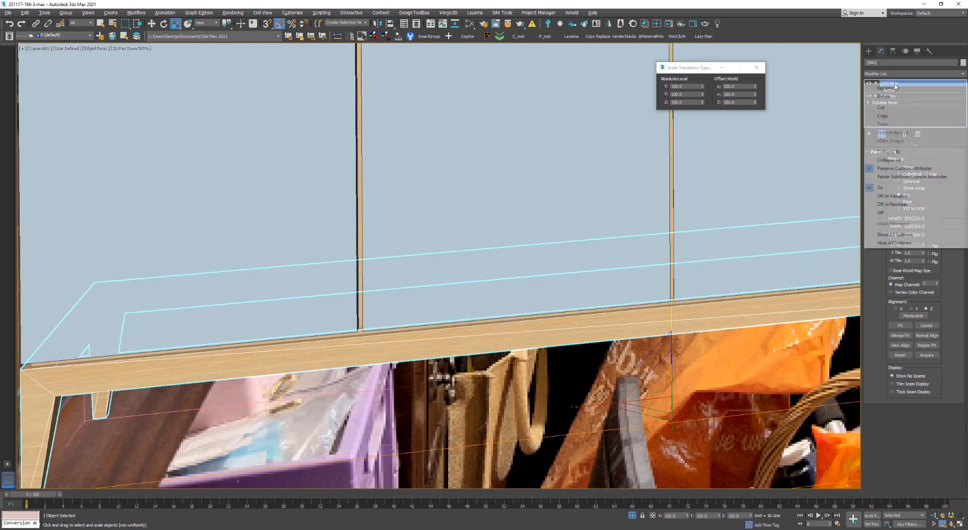
{"action": "left_click", "coordinate": [883, 117]}
{"action": "left_click", "coordinate": [360, 223]}
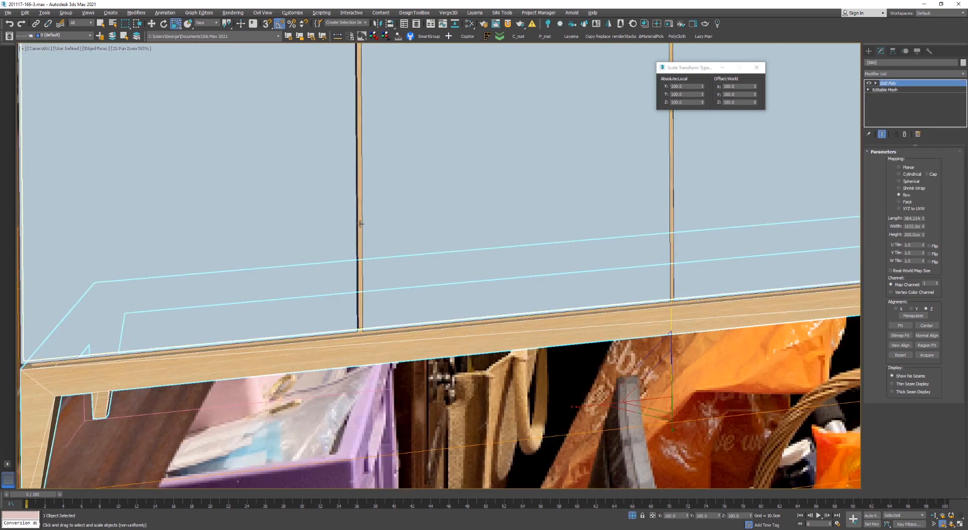
{"action": "scroll", "coordinate": [360, 224], "scroll_direction": "down", "scroll_amount": 1}
{"action": "middle_click_drag", "start_coordinate": [382, 187], "coordinate": [411, 373]}
{"action": "key", "text": "F3"}
{"action": "key", "text": "F3"}
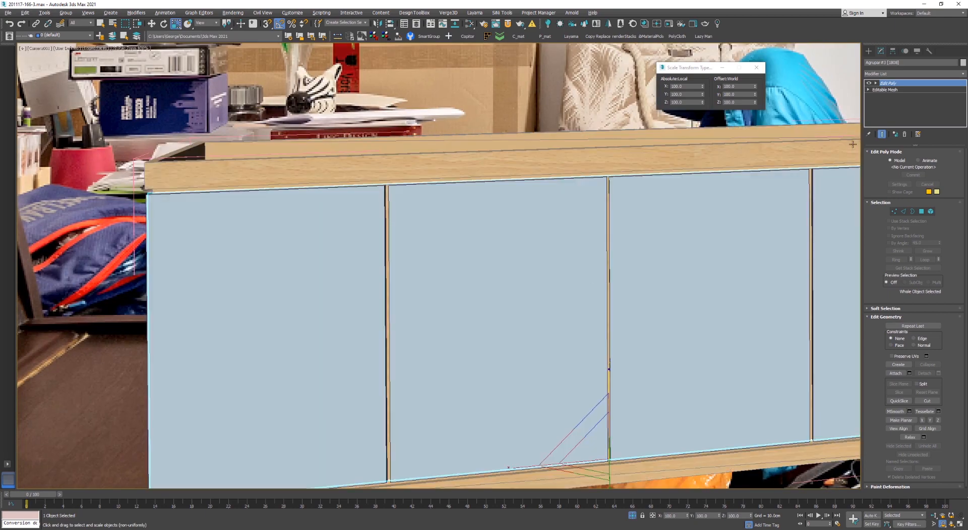
{"action": "right_click", "coordinate": [881, 91]}
{"action": "left_click", "coordinate": [883, 126]}
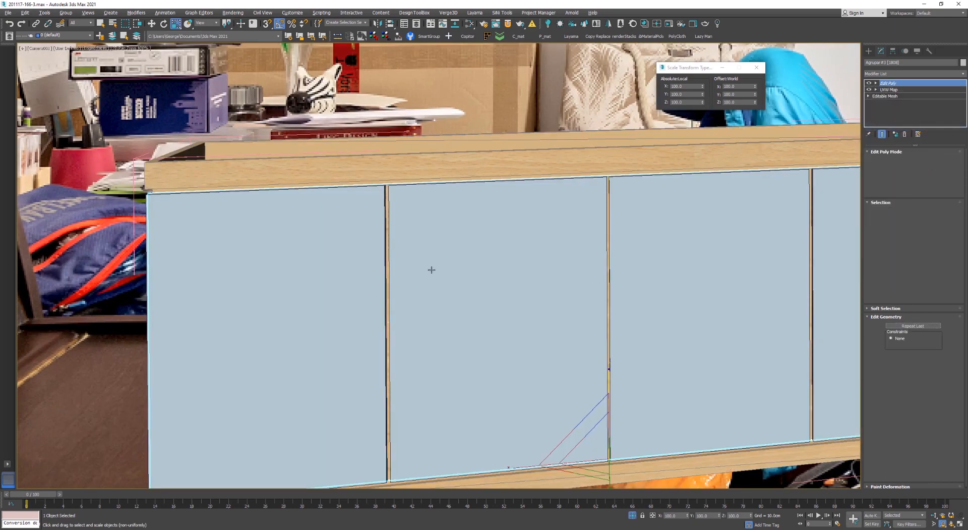
Try to scale the cabinet body's mapping from its Edit Poly modifier
{"action": "key", "text": "1"}
{"action": "mouse_move", "coordinate": [511, 327]}
{"action": "left_mouse_down"}
{"action": "mouse_move", "coordinate": [568, 320]}
{"action": "mouse_move", "coordinate": [510, 324]}
{"action": "left_mouse_up"}
{"action": "key", "text": "1"}
{"action": "scroll", "coordinate": [676, 280], "scroll_direction": "down", "scroll_amount": 3}
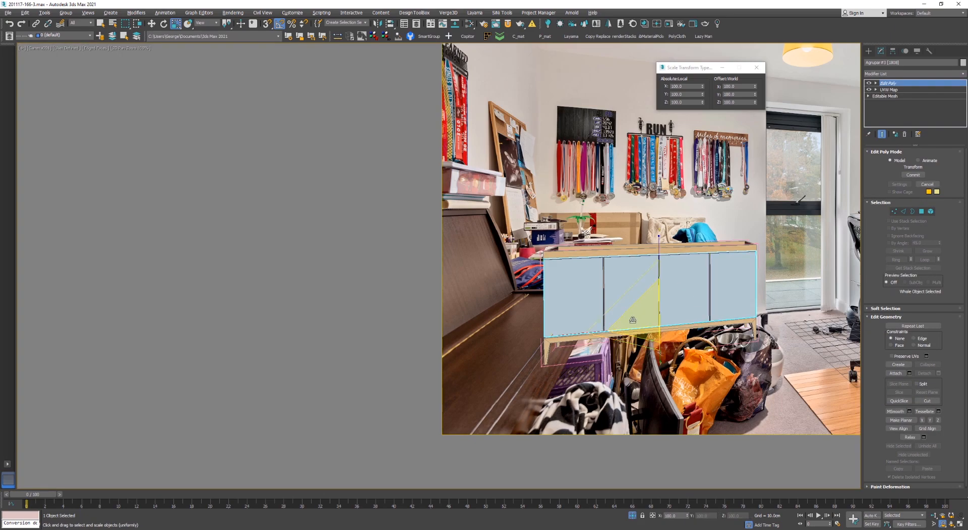
{"action": "scroll", "coordinate": [633, 320], "scroll_direction": "up", "scroll_amount": 1}
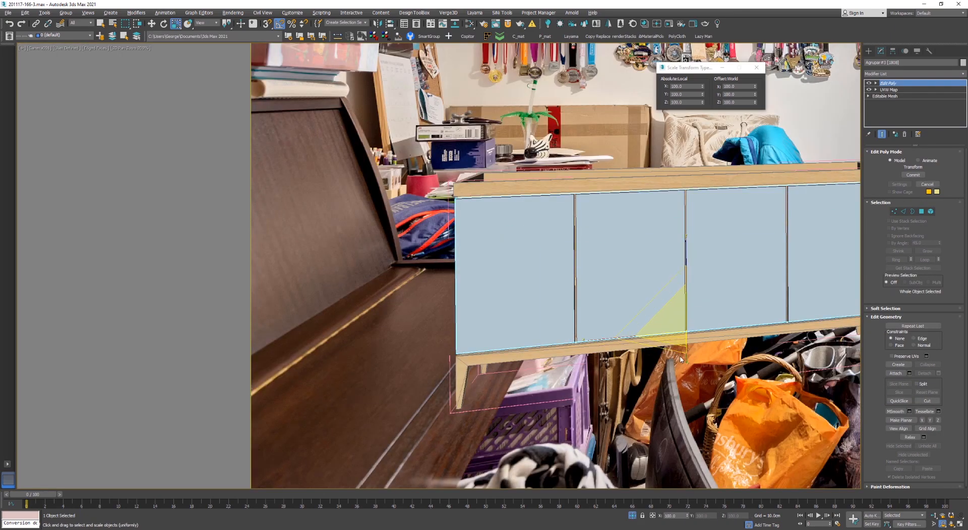
{"action": "key", "text": "1"}
{"action": "left_click", "coordinate": [891, 84]}
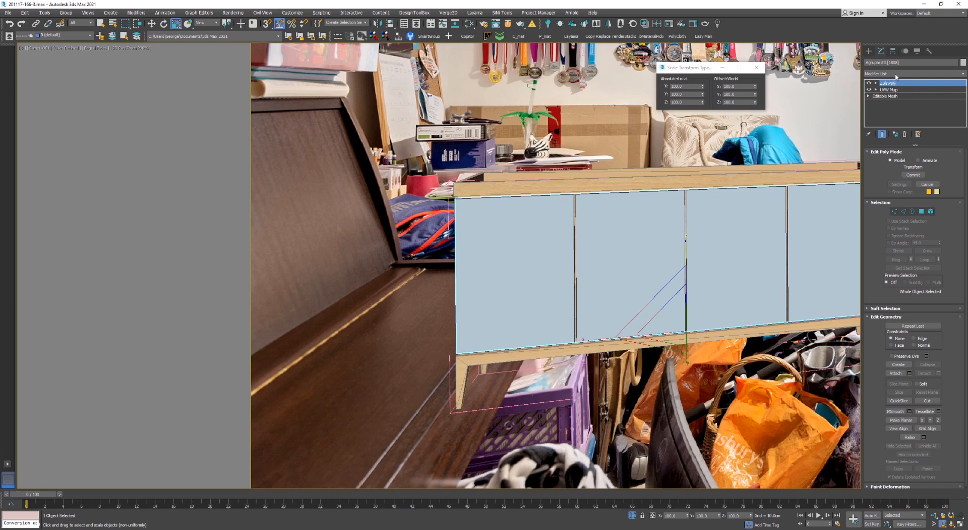
Compare the wood grain on the base frame with the grain on the cabinet's vertical divider edge
{"action": "left_click", "coordinate": [564, 363]}
{"action": "scroll", "coordinate": [564, 363], "scroll_direction": "up", "scroll_amount": 4}
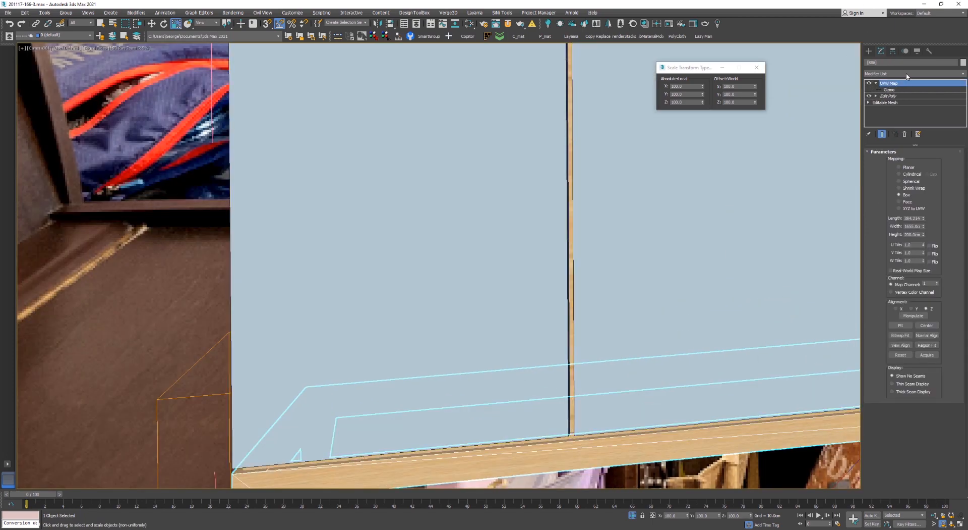
{"action": "left_click", "coordinate": [572, 120]}
{"action": "scroll", "coordinate": [569, 152], "scroll_direction": "up", "scroll_amount": 4}
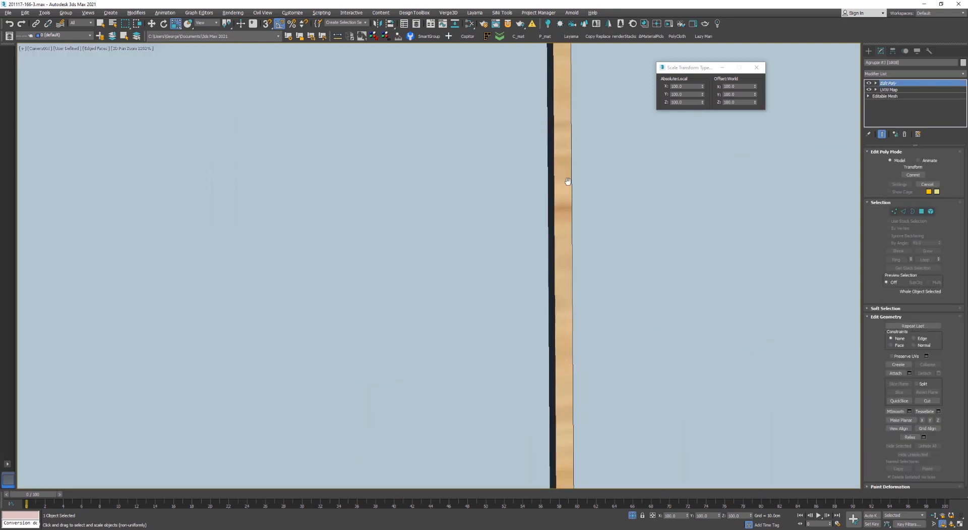
{"action": "key", "text": "w"}
{"action": "scroll", "coordinate": [555, 373], "scroll_direction": "down", "scroll_amount": 6}
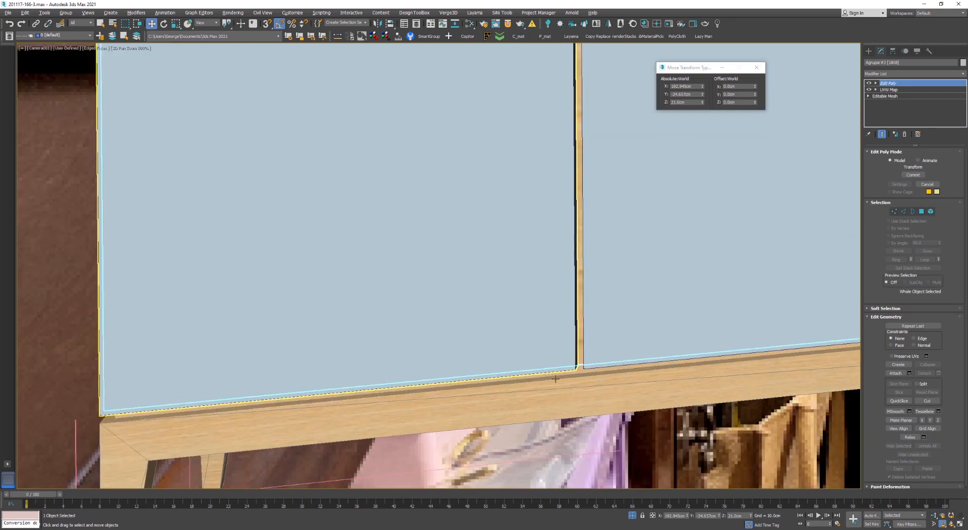
Copy the base frame's UVW Map modifier onto the cabinet body so it sits above Edit Poly
{"action": "left_click", "coordinate": [896, 74]}
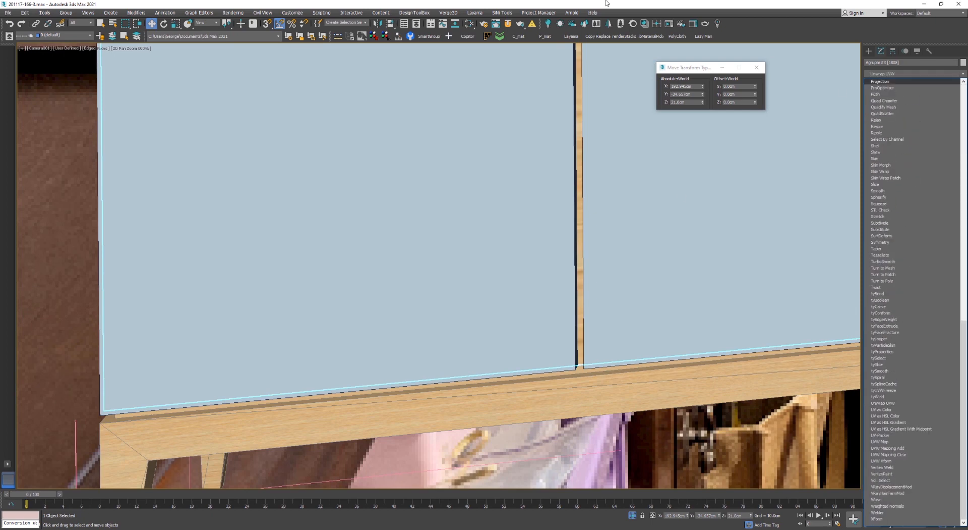
{"action": "left_click", "coordinate": [878, 348]}
{"action": "left_click", "coordinate": [597, 382]}
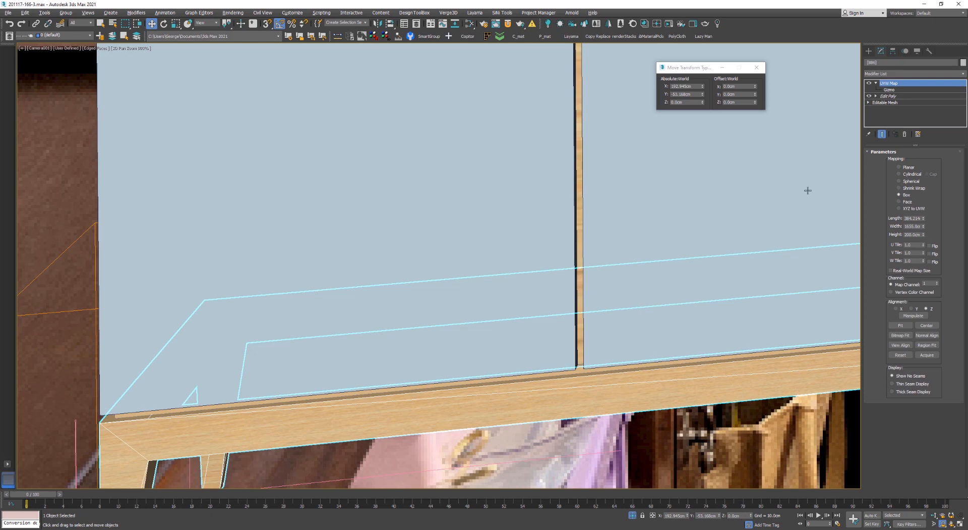
{"action": "left_click_drag", "start_coordinate": [893, 85], "coordinate": [580, 110]}
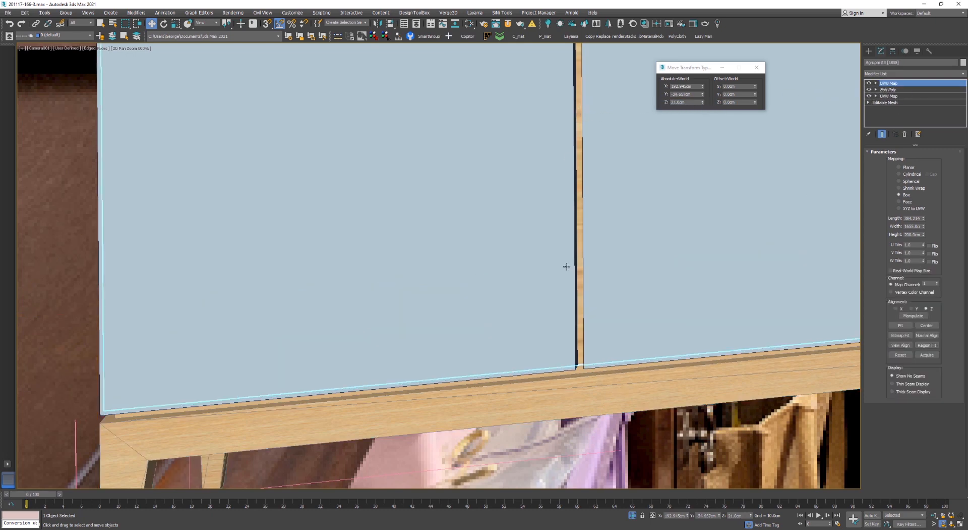
Activate the gizmo of the upper UVW Map modifier on the sideboard's cabinet body
{"action": "scroll", "coordinate": [574, 286], "scroll_direction": "up", "scroll_amount": 1}
{"action": "left_click", "coordinate": [586, 295]}
{"action": "scroll", "coordinate": [589, 290], "scroll_direction": "down", "scroll_amount": 2}
{"action": "key", "text": "1"}
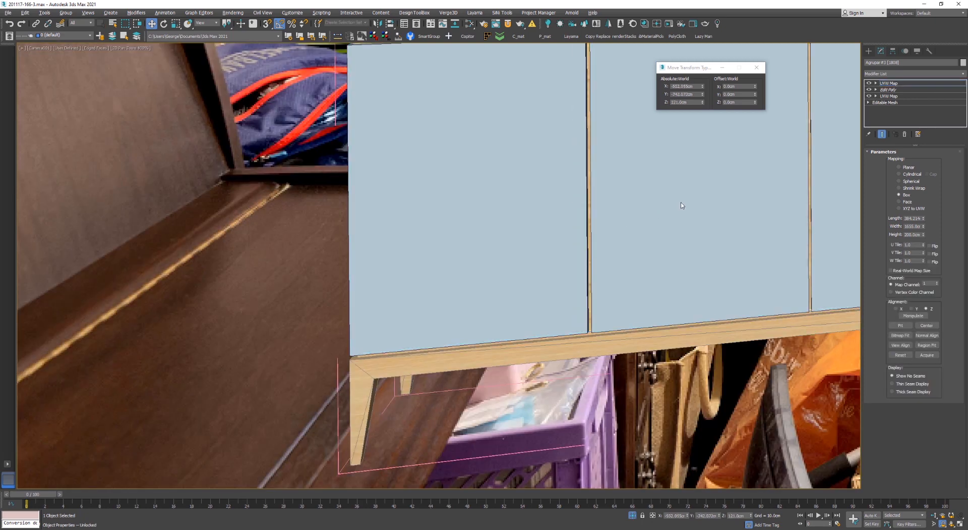
{"action": "scroll", "coordinate": [733, 189], "scroll_direction": "down", "scroll_amount": 1}
{"action": "middle_click_drag", "start_coordinate": [732, 189], "coordinate": [471, 264]}
{"action": "key", "text": "r"}
{"action": "scroll", "coordinate": [546, 259], "scroll_direction": "down", "scroll_amount": 4}
{"action": "key", "text": "alt+a"}
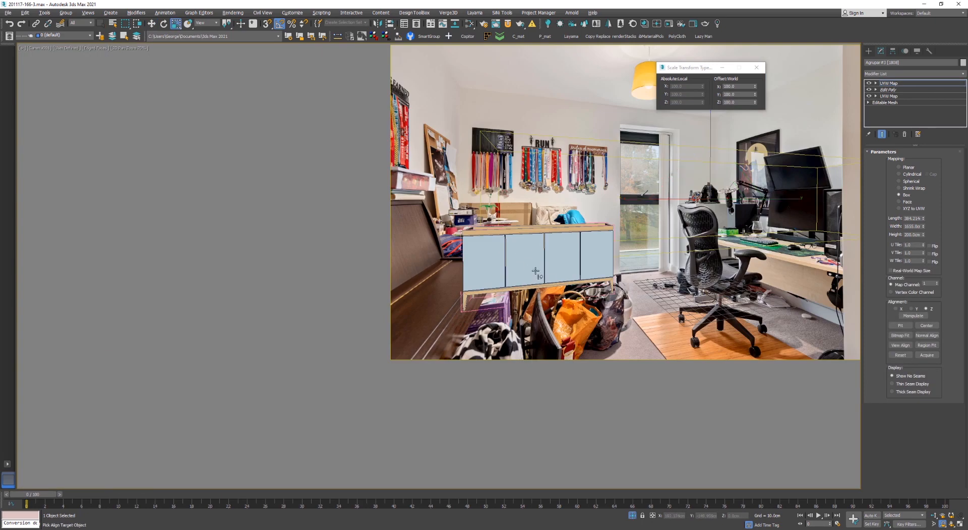
{"action": "key", "text": "w"}
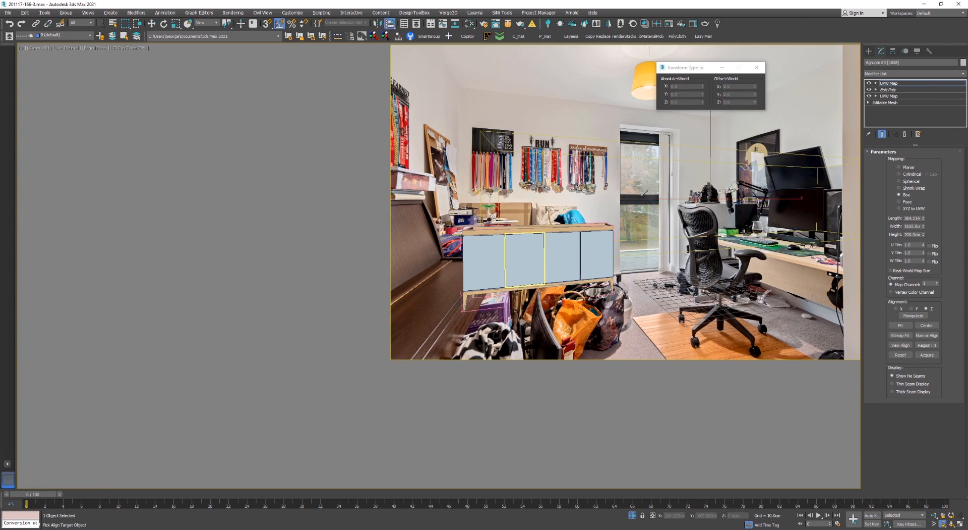
{"action": "left_click", "coordinate": [392, 24]}
{"action": "scroll", "coordinate": [477, 248], "scroll_direction": "up", "scroll_amount": 10}
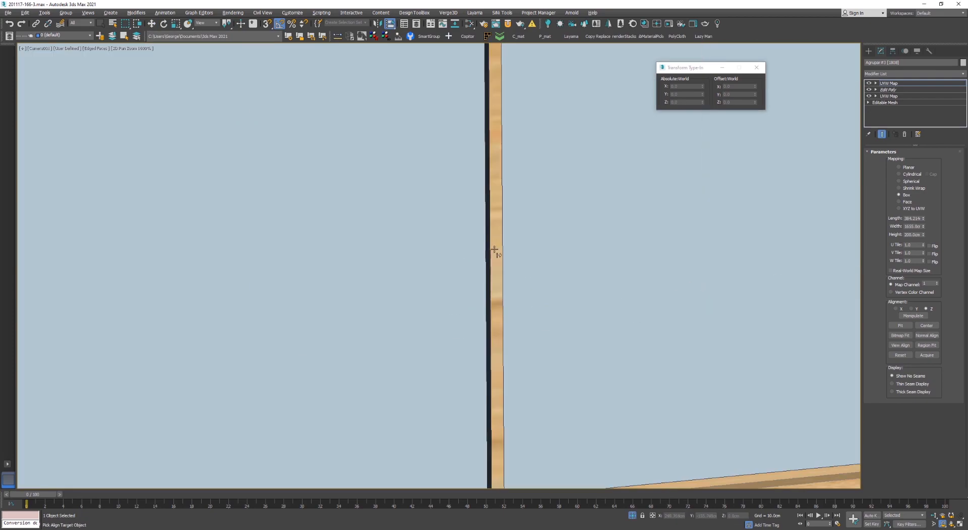
{"action": "scroll", "coordinate": [495, 251], "scroll_direction": "down", "scroll_amount": 10}
Scale the cabinet body's UVW Map gizmo and move it upwards along the centre divider
{"action": "key", "text": "r"}
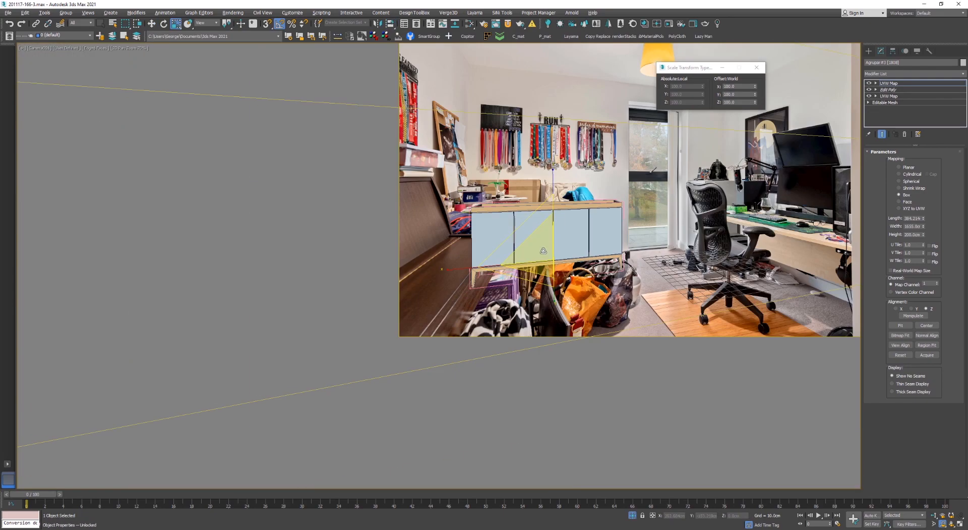
{"action": "left_click_drag", "start_coordinate": [544, 250], "coordinate": [550, 298]}
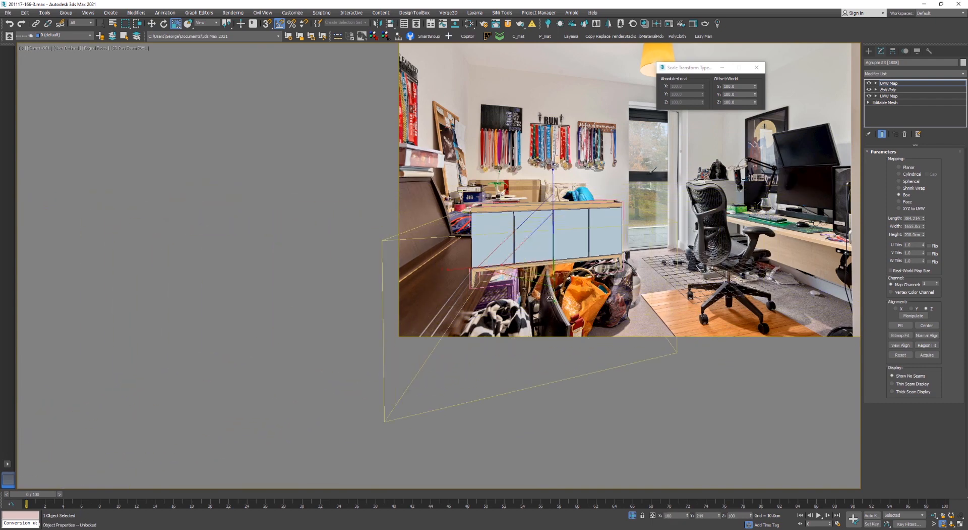
{"action": "scroll", "coordinate": [485, 235], "scroll_direction": "up", "scroll_amount": 6}
{"action": "key", "text": "w"}
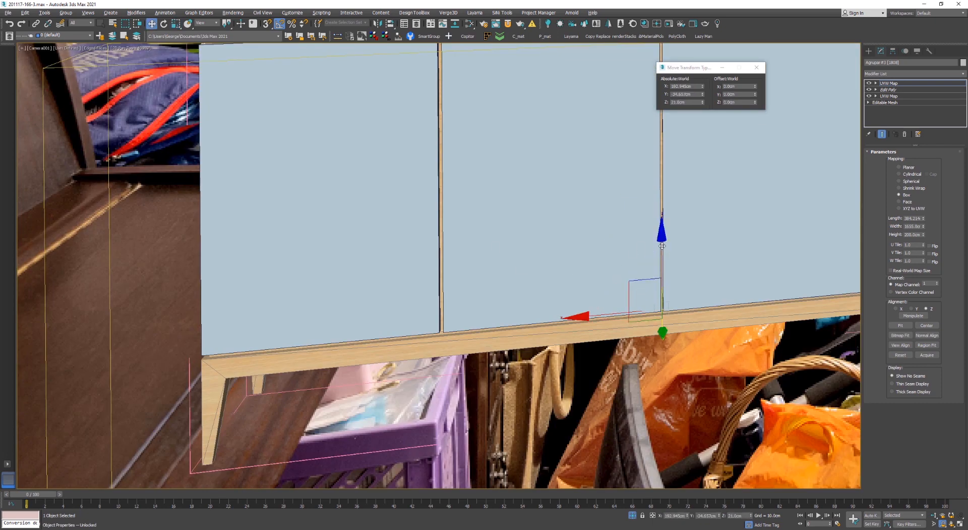
{"action": "left_click_drag", "start_coordinate": [662, 272], "coordinate": [633, 218]}
Rotate the cabinet body's UVW Map gizmo in the plane of the door fronts
{"action": "scroll", "coordinate": [641, 169], "scroll_direction": "down", "scroll_amount": 2}
{"action": "key", "text": "r"}
{"action": "scroll", "coordinate": [604, 174], "scroll_direction": "up", "scroll_amount": 3}
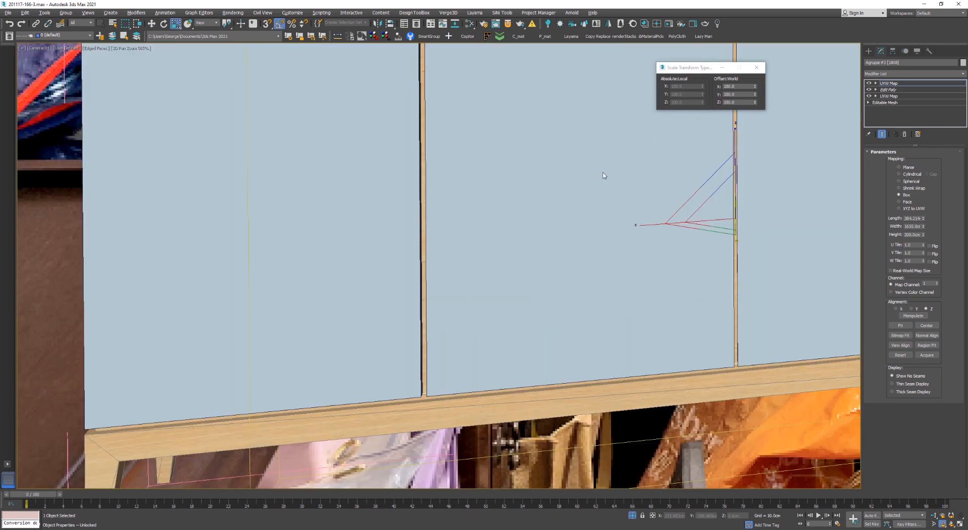
{"action": "key", "text": "e"}
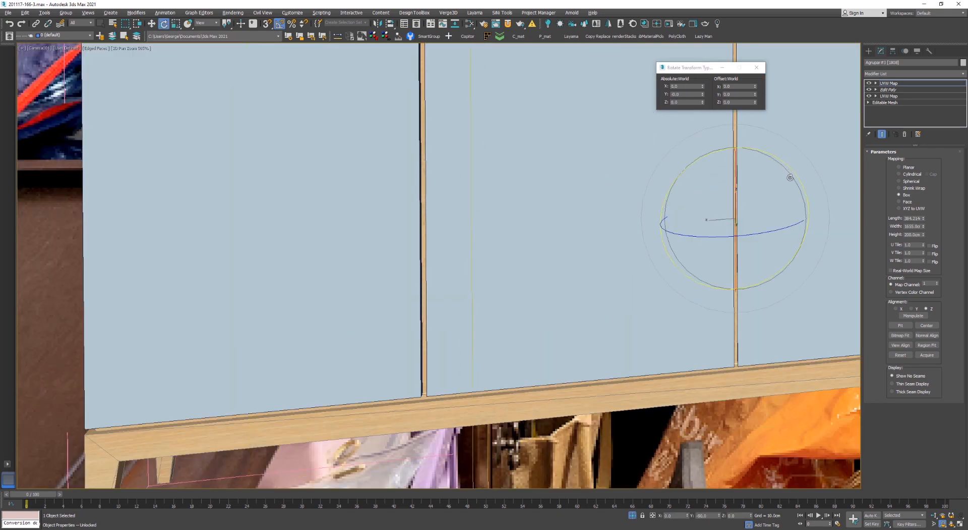
{"action": "left_click_drag", "start_coordinate": [790, 179], "coordinate": [789, 179]}
{"action": "scroll", "coordinate": [786, 182], "scroll_direction": "down", "scroll_amount": 6}
{"action": "scroll", "coordinate": [726, 182], "scroll_direction": "up", "scroll_amount": 3}
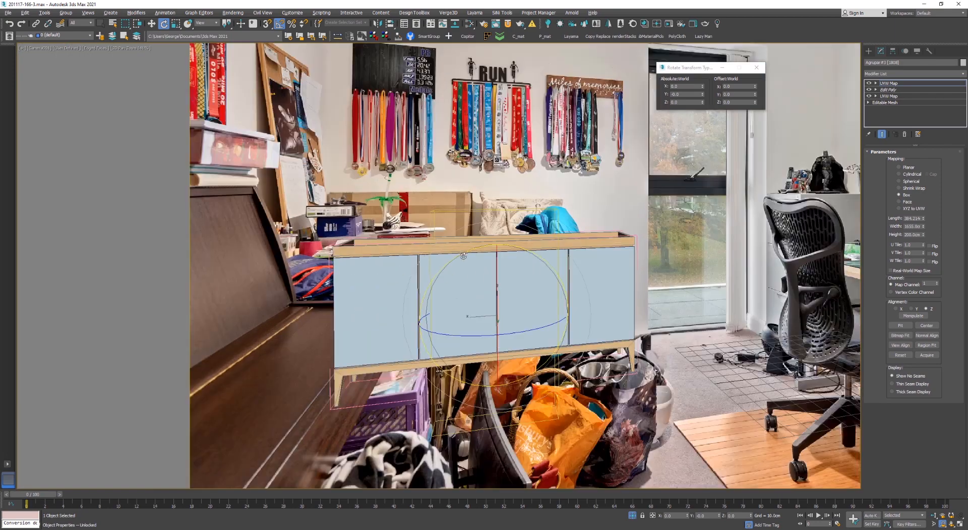
Copy the base frame's UVW Map modifier onto the sideboard's top frame so it sits above Edit Poly
{"action": "scroll", "coordinate": [463, 256], "scroll_direction": "up", "scroll_amount": 3}
{"action": "left_click", "coordinate": [514, 231]}
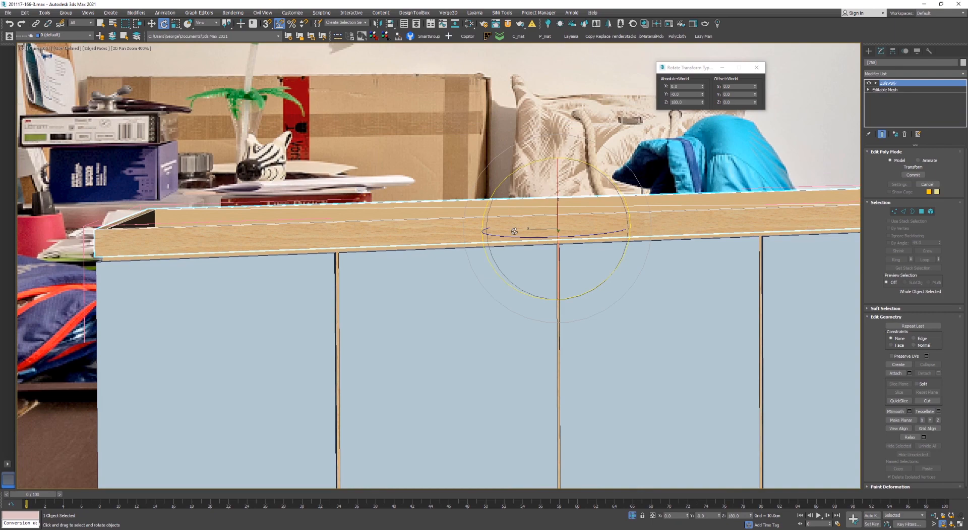
{"action": "scroll", "coordinate": [514, 231], "scroll_direction": "down", "scroll_amount": 4}
{"action": "scroll", "coordinate": [520, 308], "scroll_direction": "up", "scroll_amount": 4}
{"action": "key", "text": "1"}
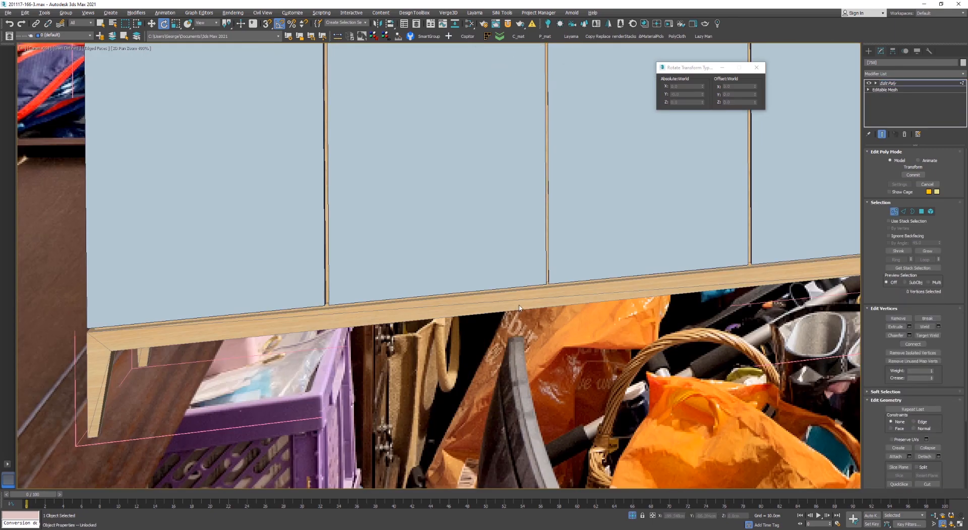
{"action": "key", "text": "1"}
{"action": "left_click", "coordinate": [524, 301]}
{"action": "middle_click_drag", "start_coordinate": [591, 193], "coordinate": [577, 321]}
{"action": "scroll", "coordinate": [577, 322], "scroll_direction": "down", "scroll_amount": 1}
{"action": "key", "text": "w"}
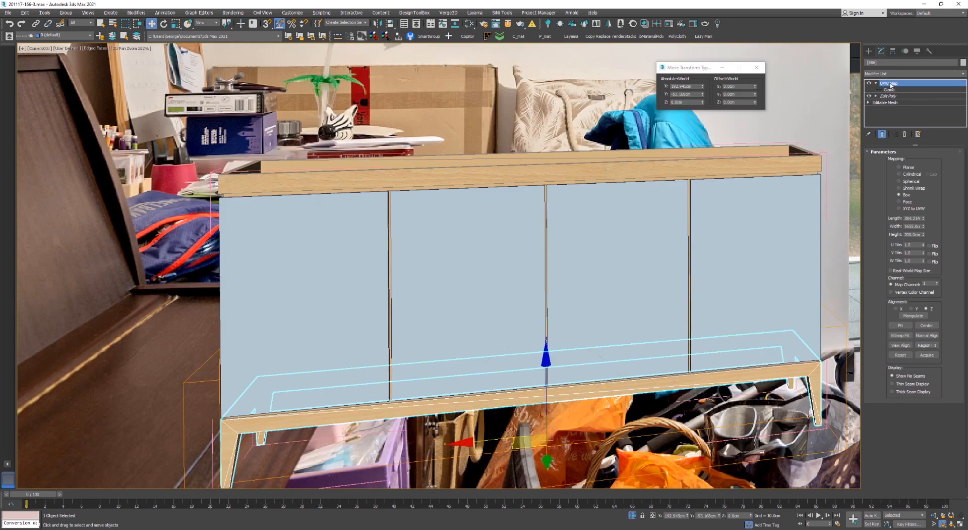
{"action": "left_click", "coordinate": [716, 168]}
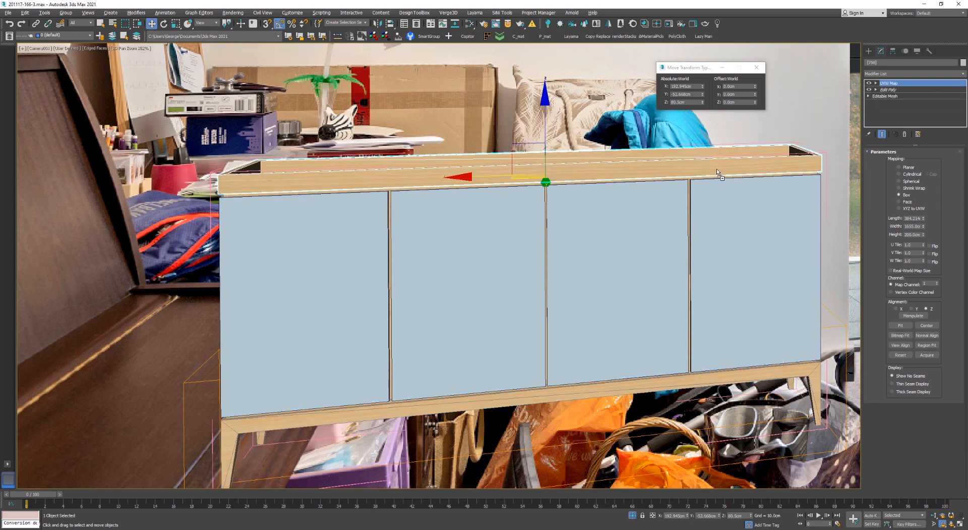
Examine the wood grain along the sideboard's top frame with the copied mapping
{"action": "scroll", "coordinate": [538, 175], "scroll_direction": "up", "scroll_amount": 5}
{"action": "scroll", "coordinate": [537, 175], "scroll_direction": "down", "scroll_amount": 6}
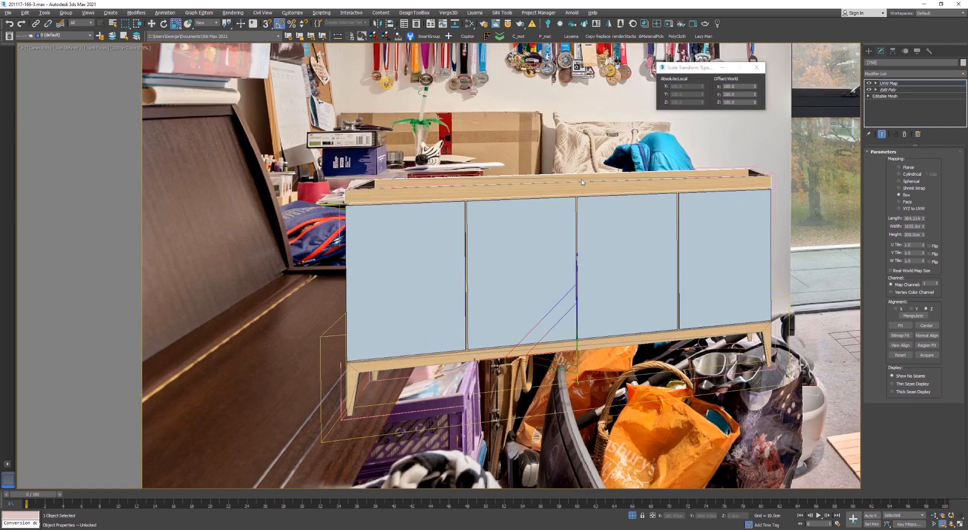
{"action": "key", "text": "r"}
{"action": "scroll", "coordinate": [589, 247], "scroll_direction": "up", "scroll_amount": 2}
{"action": "scroll", "coordinate": [579, 113], "scroll_direction": "down", "scroll_amount": 4}
{"action": "key", "text": "w"}
{"action": "middle_click_drag", "start_coordinate": [580, 117], "coordinate": [510, 211]}
Deselect the sideboard, end isolation to show the whole bedroom, and start the Corona interactive render
{"action": "key", "text": "Escape"}
{"action": "left_click", "coordinate": [487, 231]}
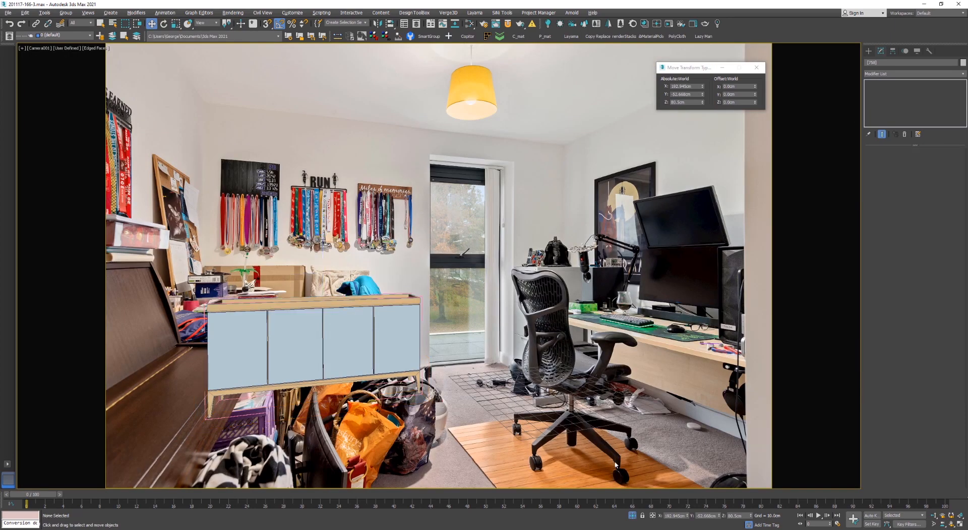
{"action": "left_click", "coordinate": [633, 514]}
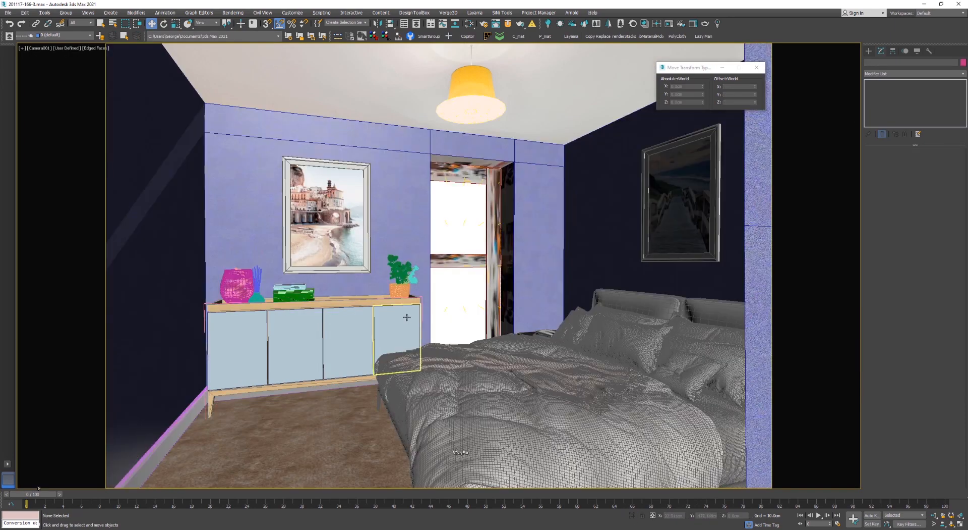
{"action": "left_click", "coordinate": [668, 23]}
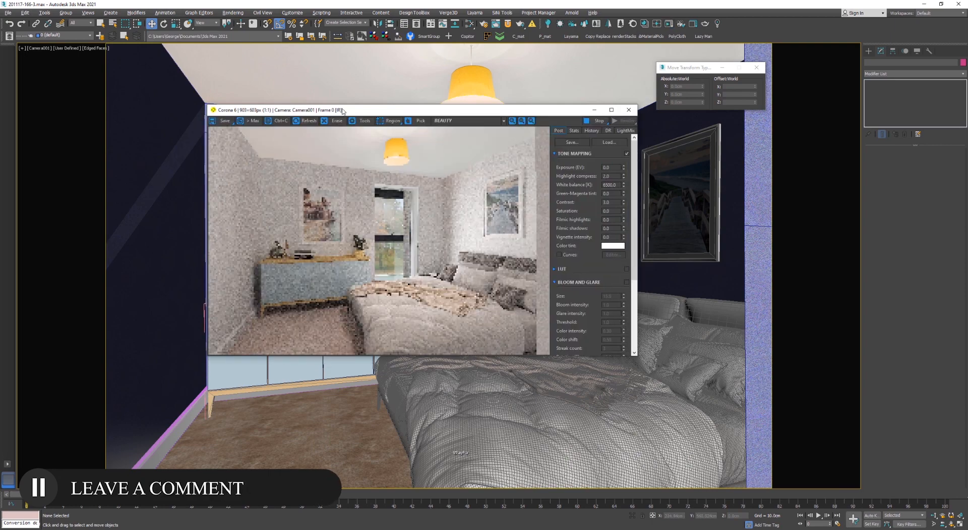
Open the Slate Material Editor, enlarge the WoodFine0007_5 bitmap node's preview and move it away from its materials to make room
{"action": "key", "text": "m"}
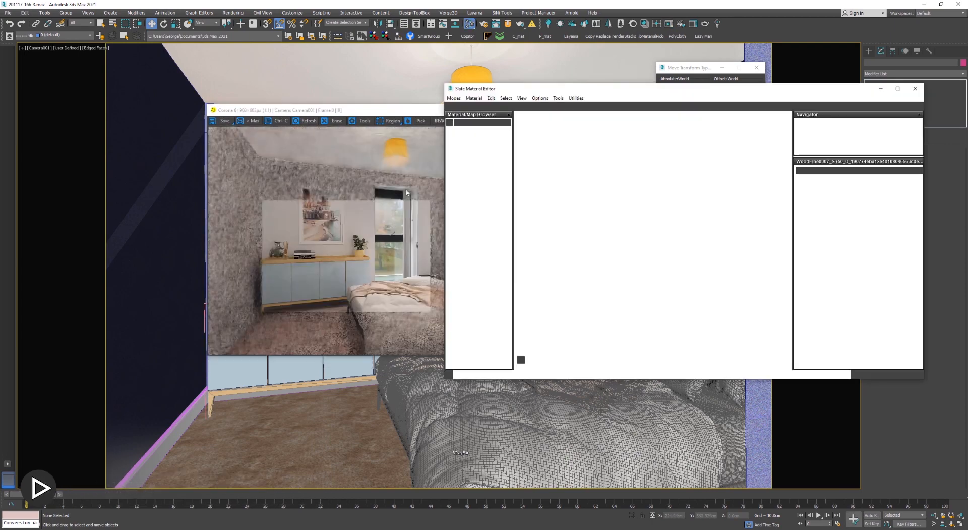
{"action": "middle_click_drag", "start_coordinate": [635, 197], "coordinate": [745, 277]}
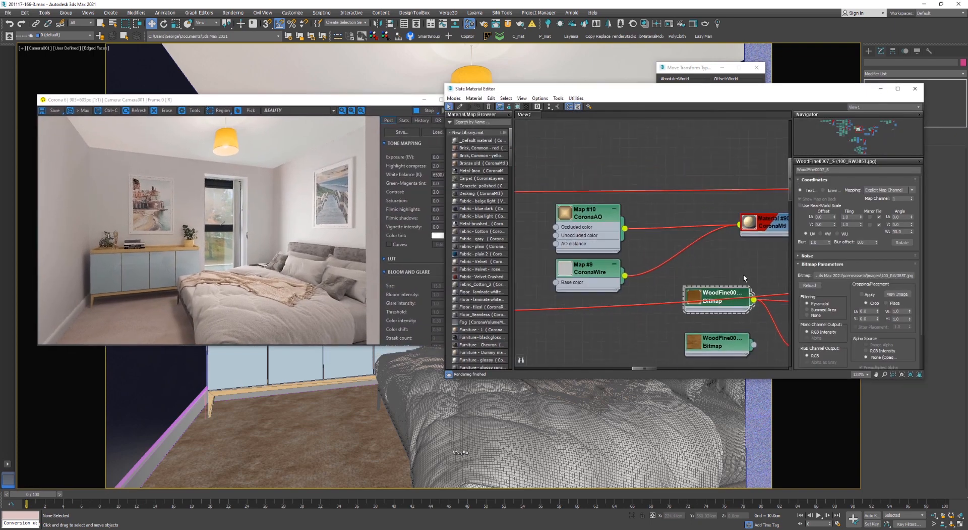
{"action": "scroll", "coordinate": [595, 230], "scroll_direction": "up", "scroll_amount": 1}
{"action": "scroll", "coordinate": [598, 222], "scroll_direction": "down", "scroll_amount": 3}
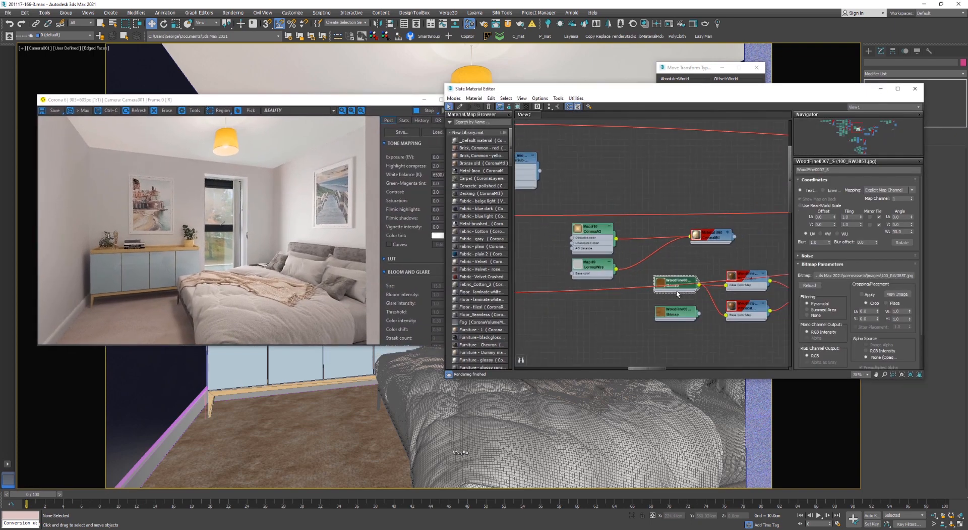
{"action": "double_click", "coordinate": [645, 273]}
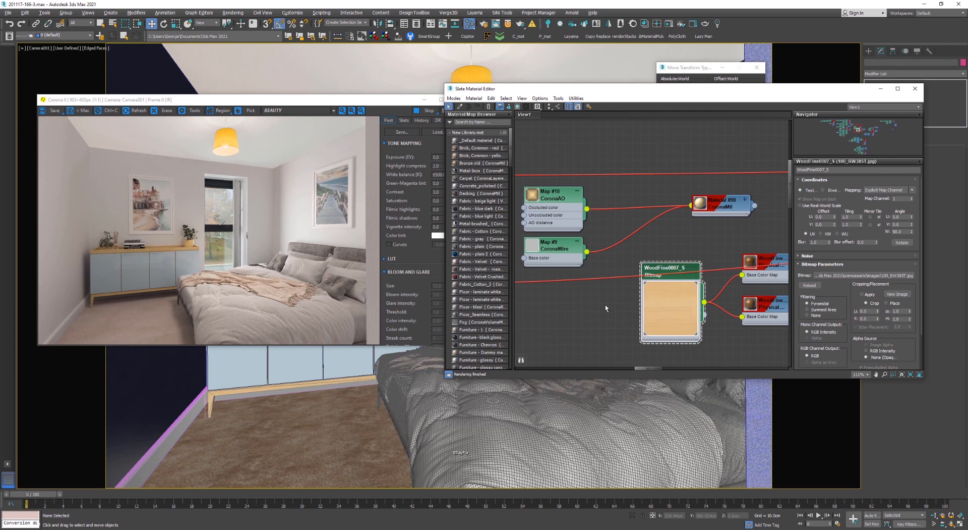
{"action": "left_click_drag", "start_coordinate": [650, 268], "coordinate": [509, 277]}
{"action": "right_click", "coordinate": [600, 257]}
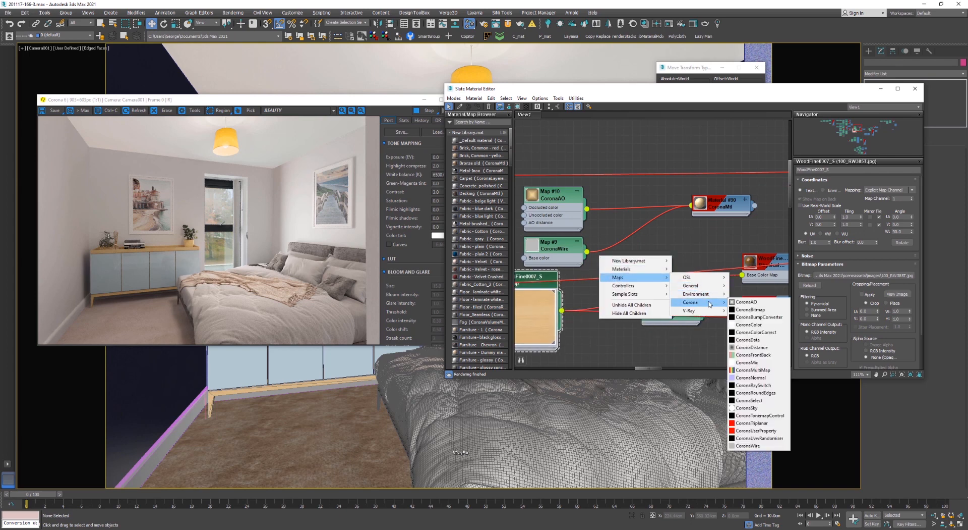
{"action": "left_click", "coordinate": [767, 335]}
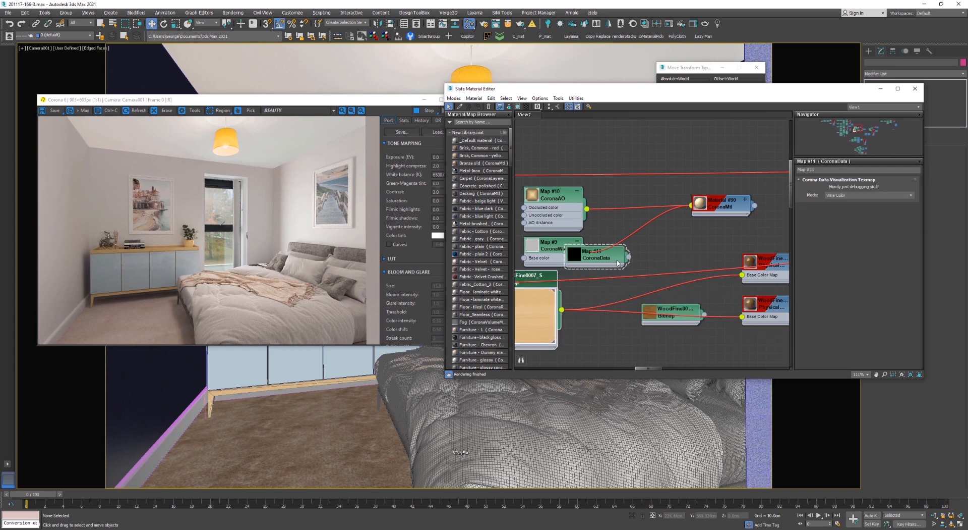
{"action": "left_click_drag", "start_coordinate": [620, 260], "coordinate": [672, 268]}
{"action": "key", "text": "Delete"}
Insert a CoronaColorCorrect map between the WoodFine0007_5 bitmap and the upper wood material's base color, and set its saturation to -0.1
{"action": "right_click", "coordinate": [650, 260]}
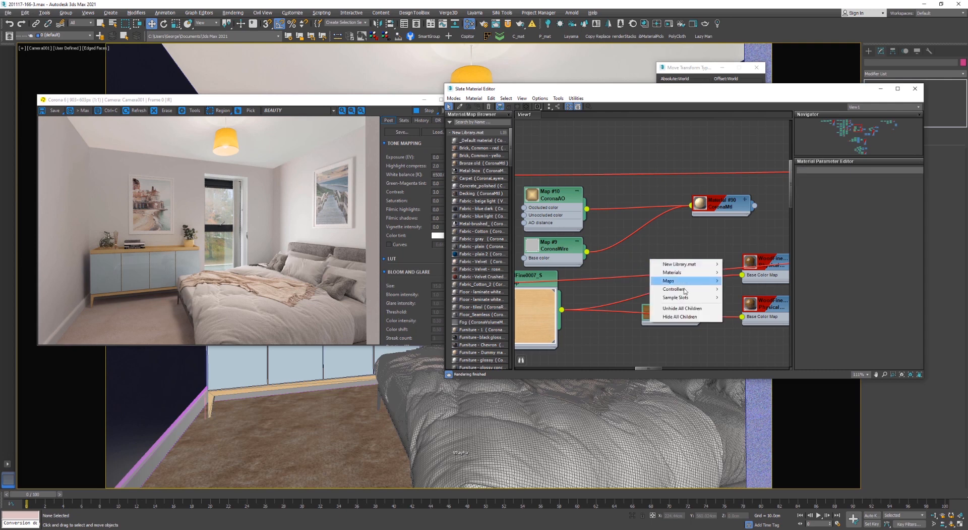
{"action": "mouse_move", "coordinate": [670, 281]}
{"action": "mouse_move", "coordinate": [746, 305]}
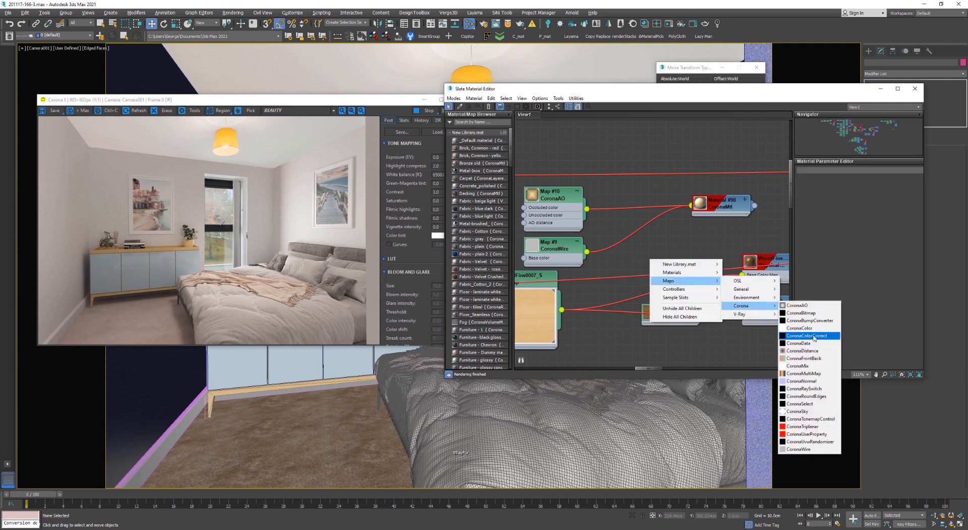
{"action": "left_click", "coordinate": [806, 336]}
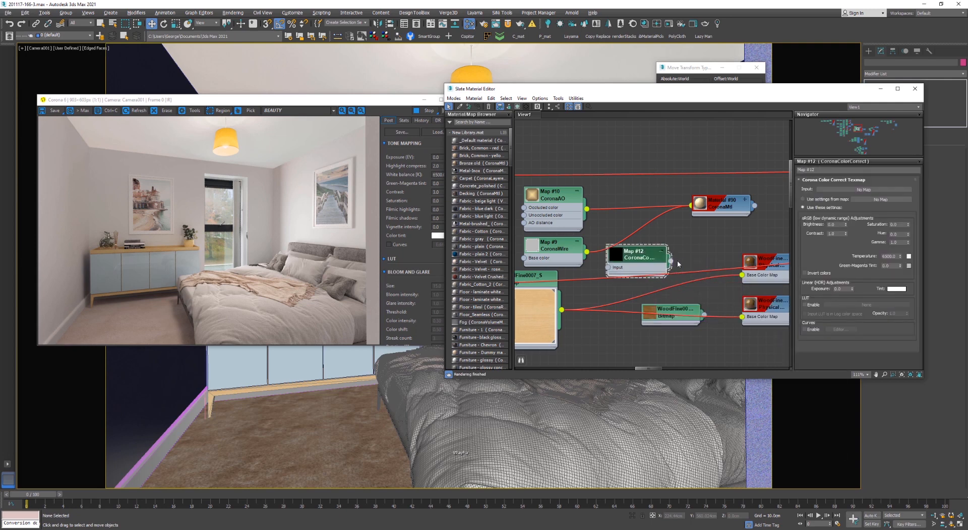
{"action": "left_click_drag", "start_coordinate": [670, 260], "coordinate": [742, 275]}
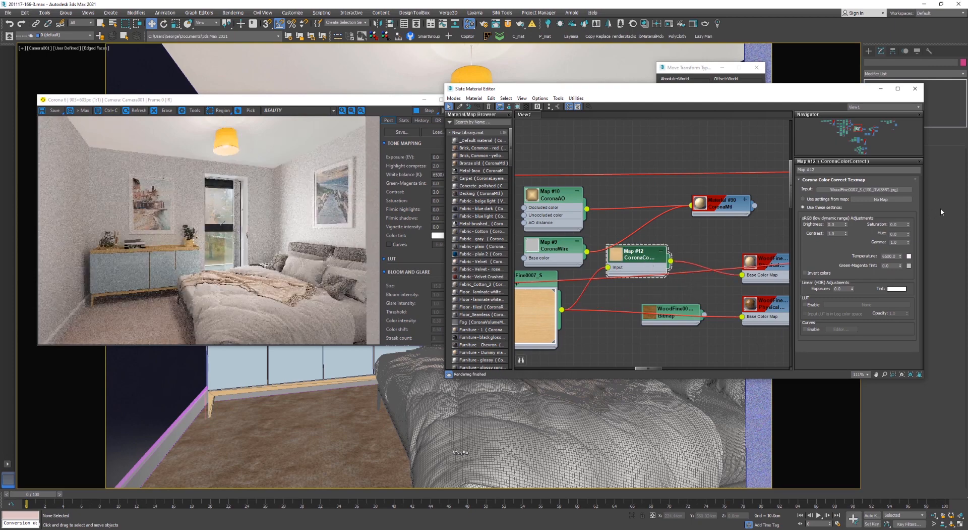
{"action": "key", "text": "BackSpace"}
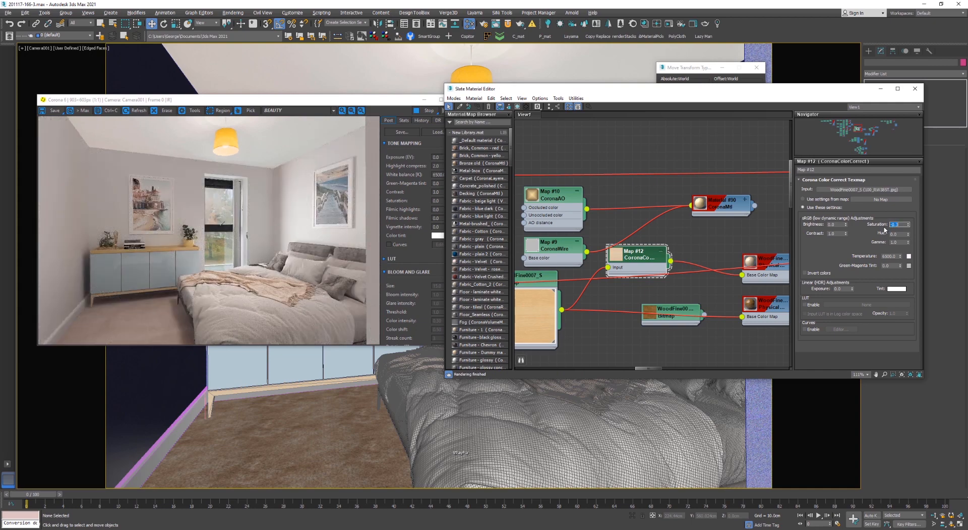
{"action": "scroll", "coordinate": [150, 270], "scroll_direction": "up", "scroll_amount": 1}
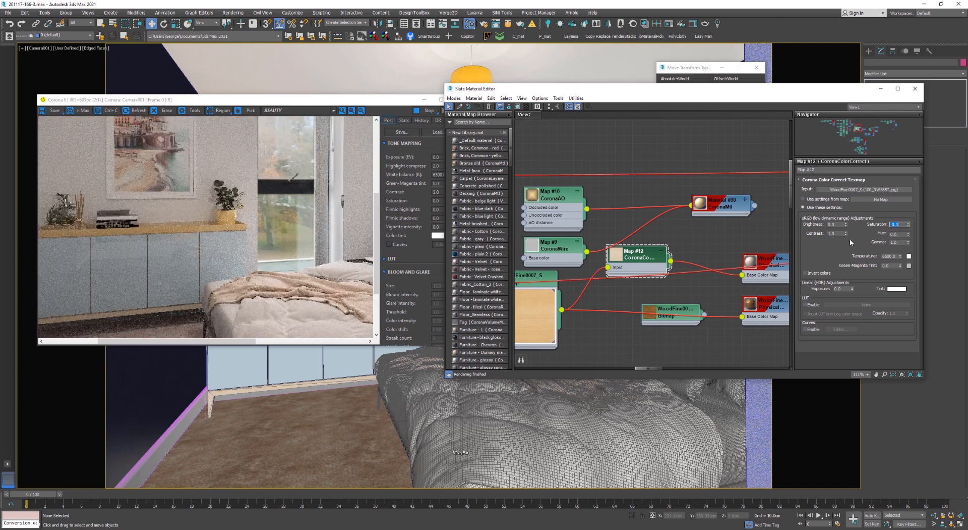
Try a different brightness in the CoronaColorCorrect map and check the sideboard in the render
{"action": "left_click_drag", "start_coordinate": [836, 225], "coordinate": [782, 229]}
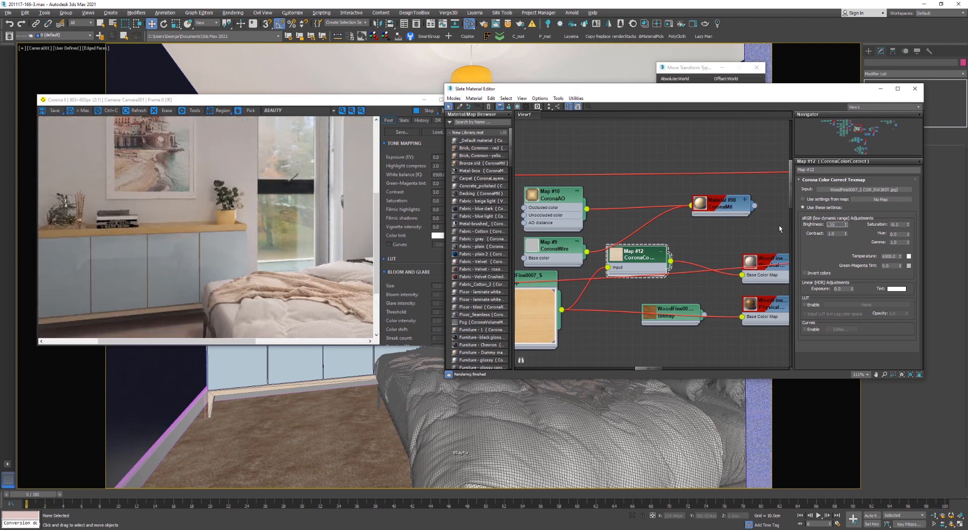
{"action": "key", "text": "Return"}
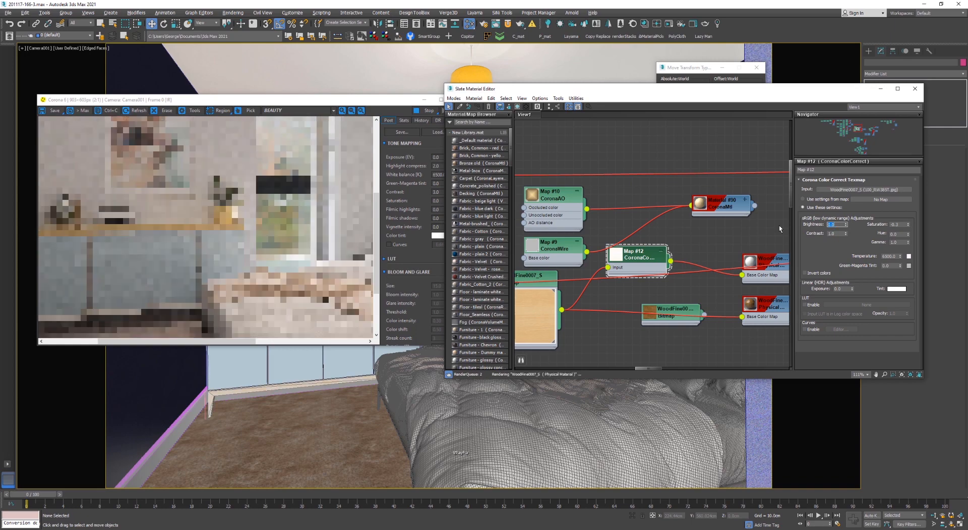
{"action": "scroll", "coordinate": [274, 220], "scroll_direction": "up", "scroll_amount": 2}
{"action": "scroll", "coordinate": [274, 221], "scroll_direction": "down", "scroll_amount": 3}
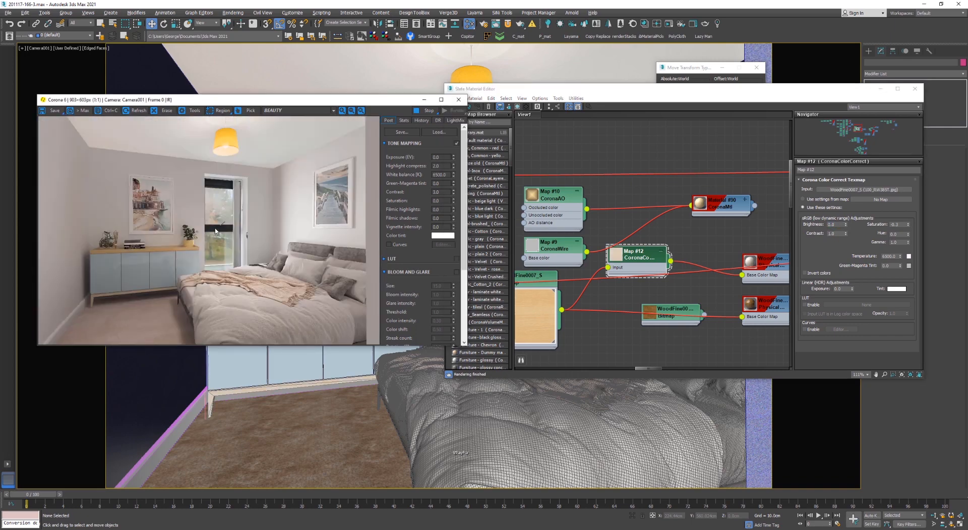
Set the CoronaColorCorrect map's saturation to -0.2 while checking the sideboard's wood up close in the render
{"action": "scroll", "coordinate": [109, 314], "scroll_direction": "up", "scroll_amount": 1}
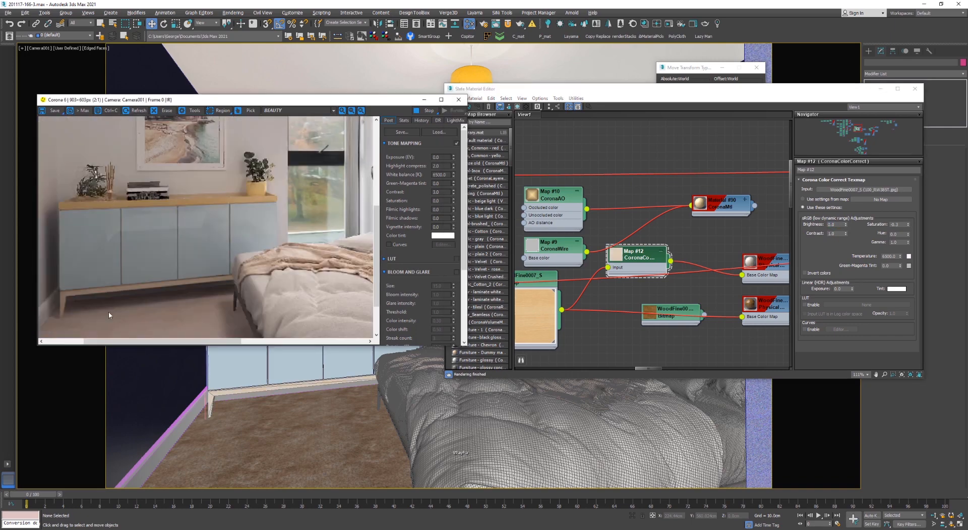
{"action": "double_click", "coordinate": [900, 224]}
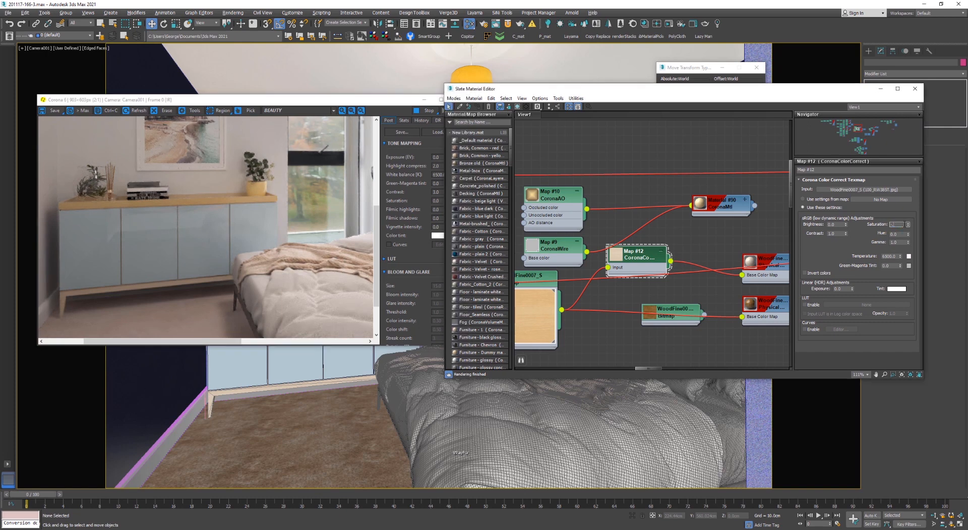
{"action": "type", "text": "-0.2"}
{"action": "key", "text": "Return"}
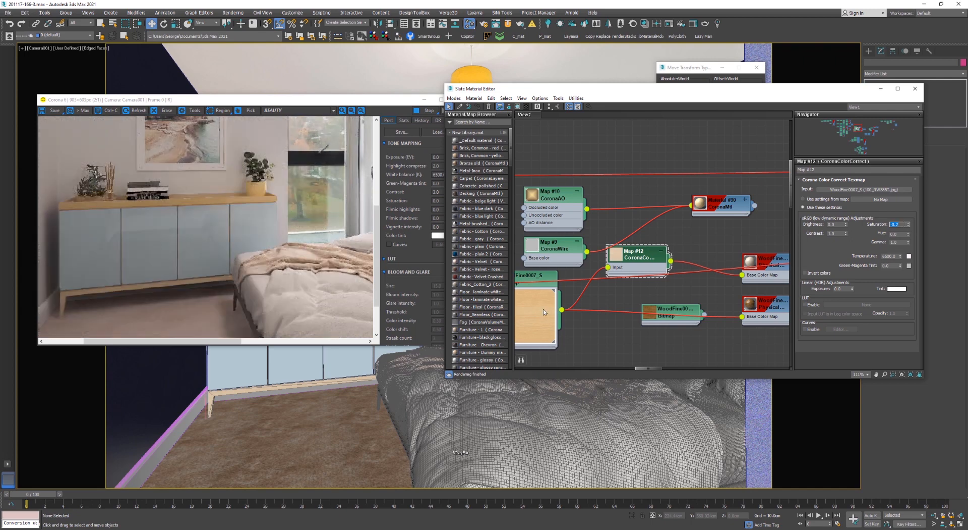
{"action": "scroll", "coordinate": [698, 253], "scroll_direction": "down", "scroll_amount": 2}
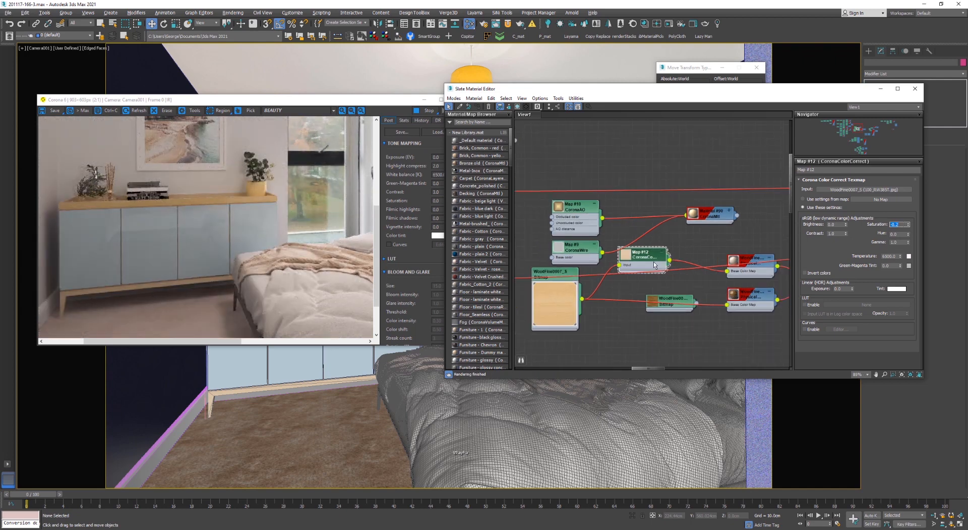
Move the render window clear of the sideboard, show the MultiMat_2 parameters with its nodes in view, and select the sideboard's wooden frame
{"action": "left_click_drag", "start_coordinate": [390, 104], "coordinate": [373, 353]}
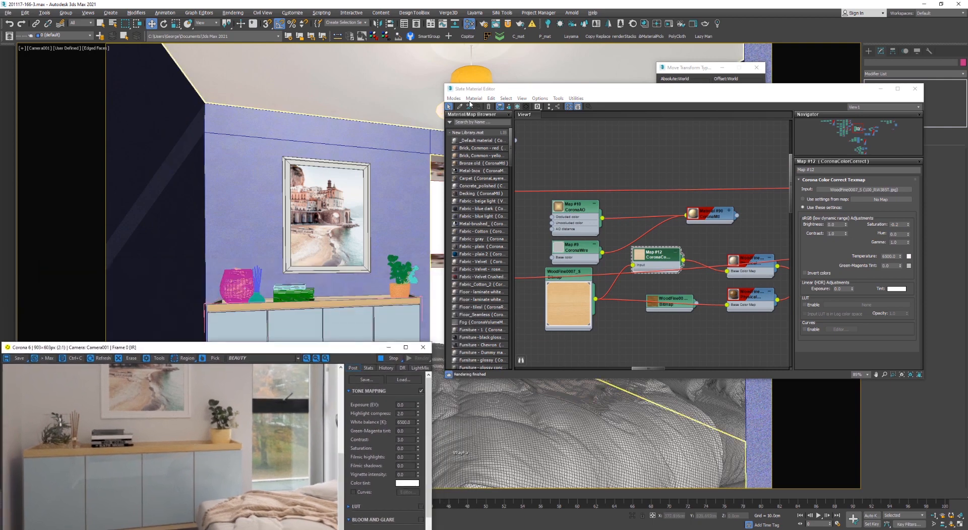
{"action": "left_click", "coordinate": [339, 302]}
{"action": "left_click", "coordinate": [339, 302]}
{"action": "double_click", "coordinate": [654, 251]}
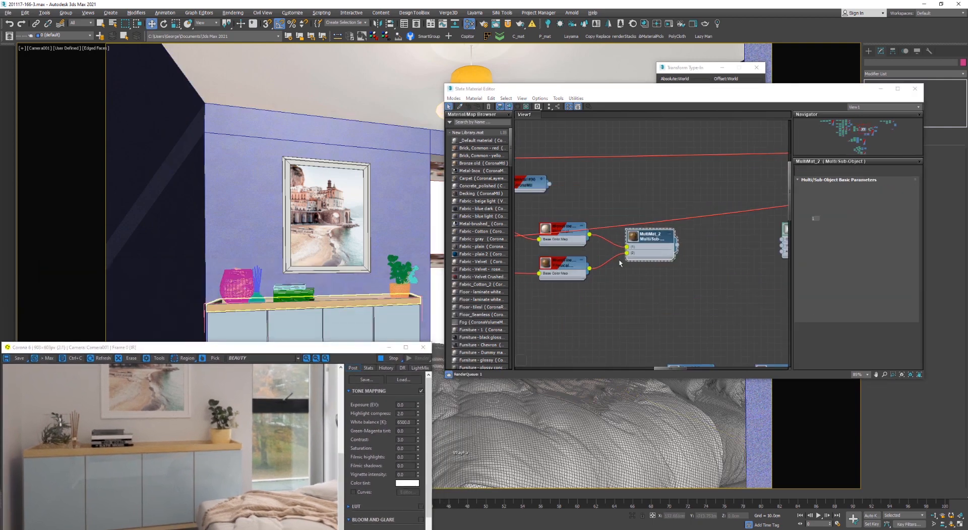
{"action": "scroll", "coordinate": [625, 261], "scroll_direction": "down", "scroll_amount": 2}
{"action": "middle_click_drag", "start_coordinate": [691, 289], "coordinate": [790, 314]}
{"action": "left_click_drag", "start_coordinate": [749, 274], "coordinate": [745, 299]}
{"action": "left_click", "coordinate": [351, 303]}
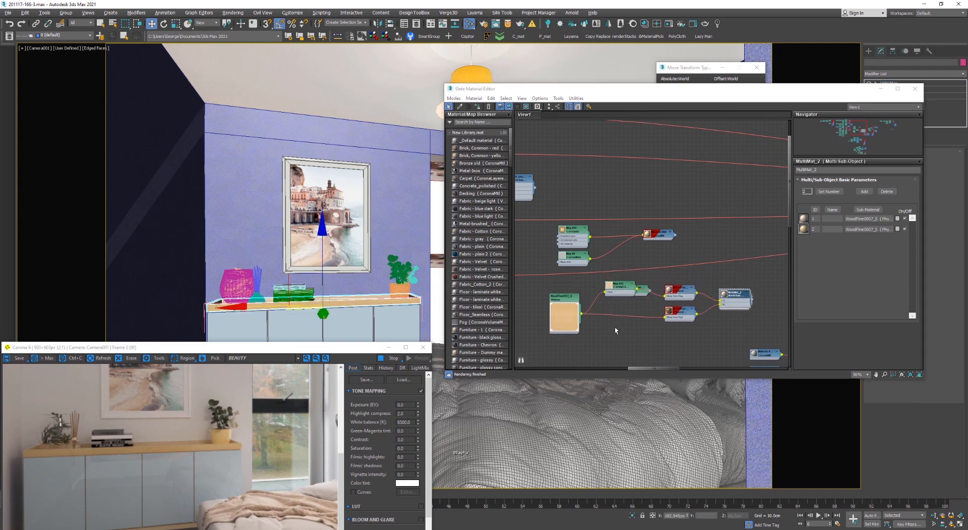
Replace the second sub-material of MultiMat_2 with the color-corrected upper wood material, so that one material feeds both slots
{"action": "scroll", "coordinate": [687, 290], "scroll_direction": "up", "scroll_amount": 2}
{"action": "scroll", "coordinate": [694, 301], "scroll_direction": "down", "scroll_amount": 2}
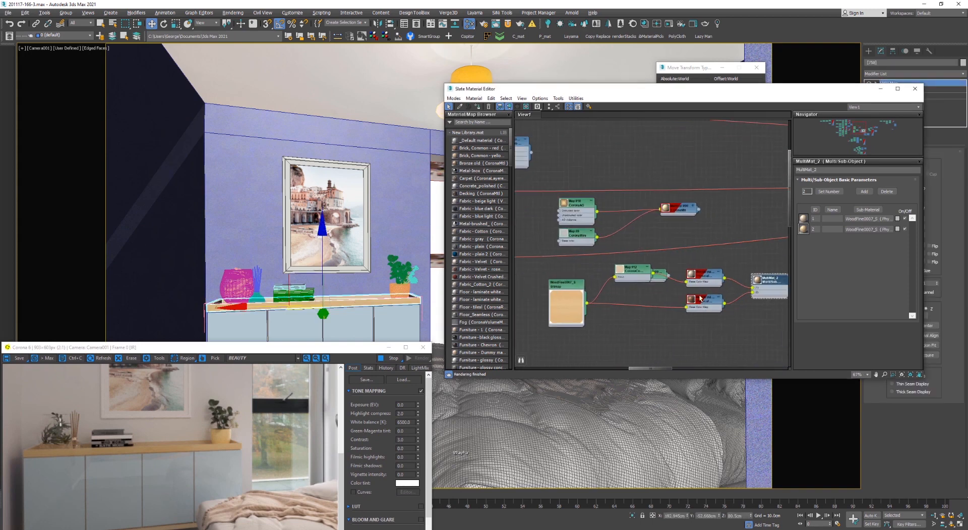
{"action": "scroll", "coordinate": [726, 285], "scroll_direction": "up", "scroll_amount": 2}
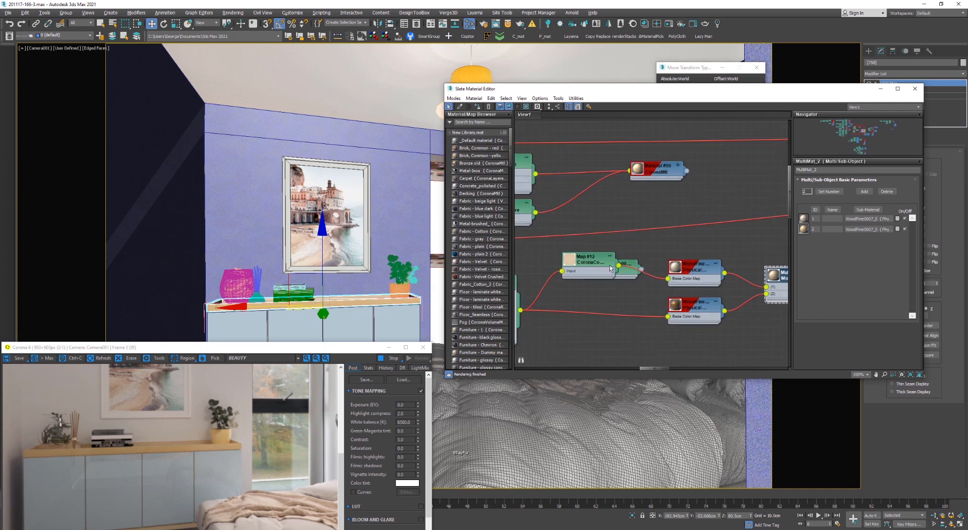
{"action": "right_click", "coordinate": [692, 306]}
{"action": "left_click", "coordinate": [721, 331]}
{"action": "left_click_drag", "start_coordinate": [757, 296], "coordinate": [766, 294]}
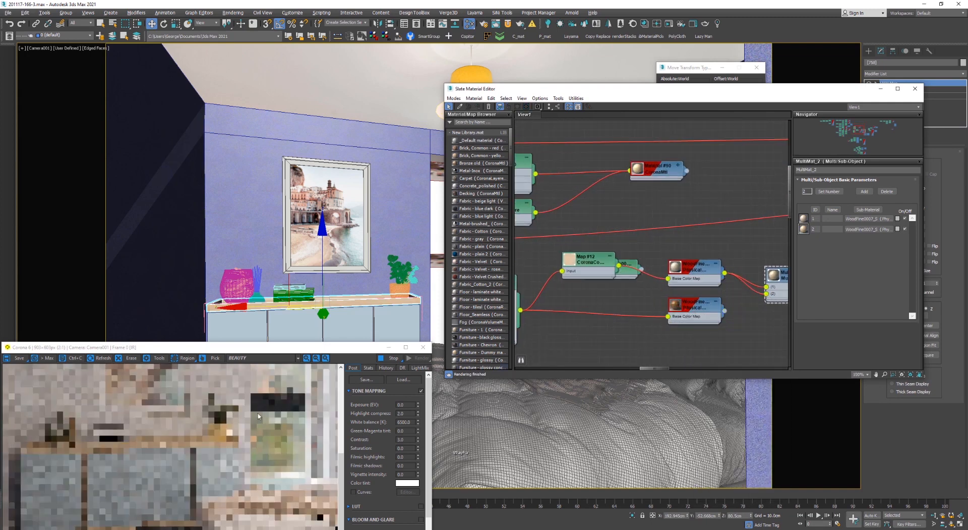
Examine the sideboard's wood and the bedding in the render, both in the full frame and up close
{"action": "scroll", "coordinate": [120, 461], "scroll_direction": "up", "scroll_amount": 1}
{"action": "scroll", "coordinate": [156, 449], "scroll_direction": "down", "scroll_amount": 2}
{"action": "left_click_drag", "start_coordinate": [232, 347], "coordinate": [316, 112]}
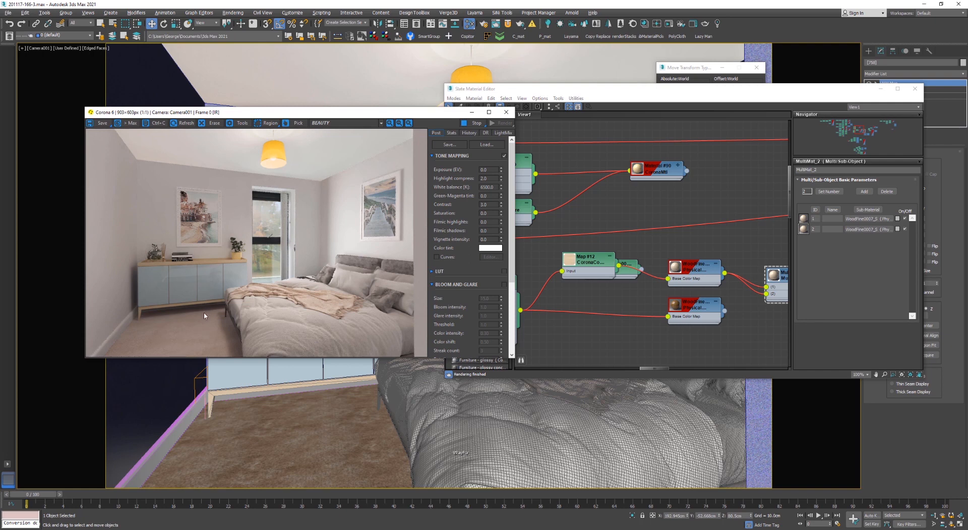
{"action": "scroll", "coordinate": [341, 308], "scroll_direction": "up", "scroll_amount": 1}
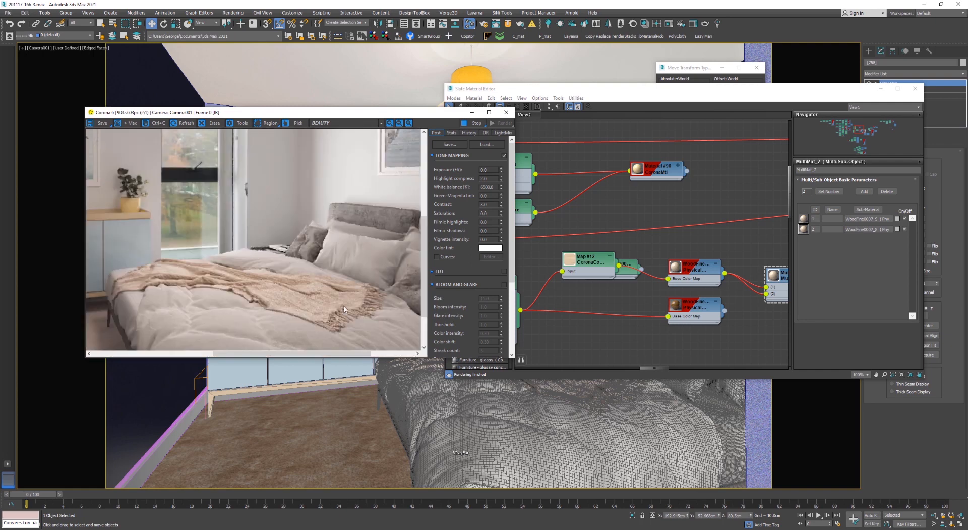
{"action": "scroll", "coordinate": [339, 311], "scroll_direction": "down", "scroll_amount": 1}
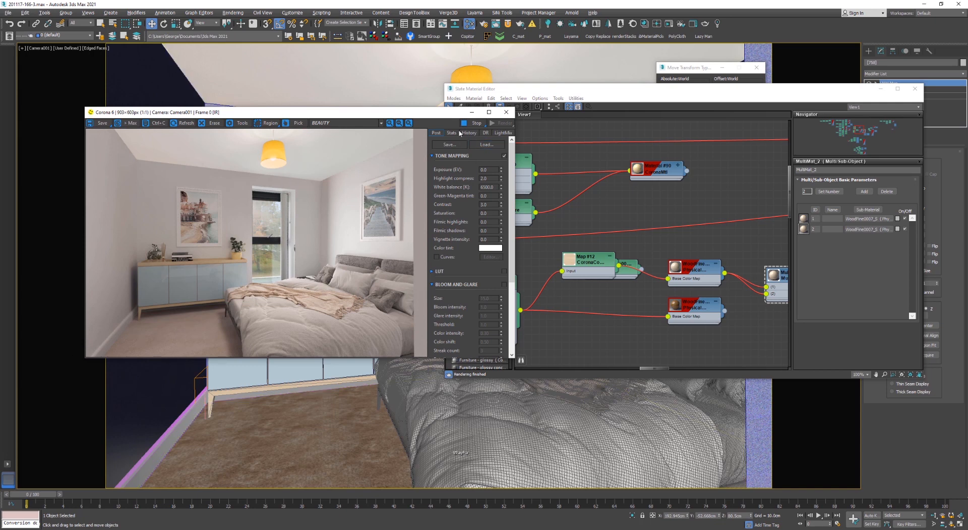
Stop the interactive render and close the render window and the Slate Material Editor
{"action": "left_click", "coordinate": [473, 123]}
{"action": "key", "text": "m"}
{"action": "left_click", "coordinate": [506, 114]}
{"action": "left_click", "coordinate": [560, 108]}
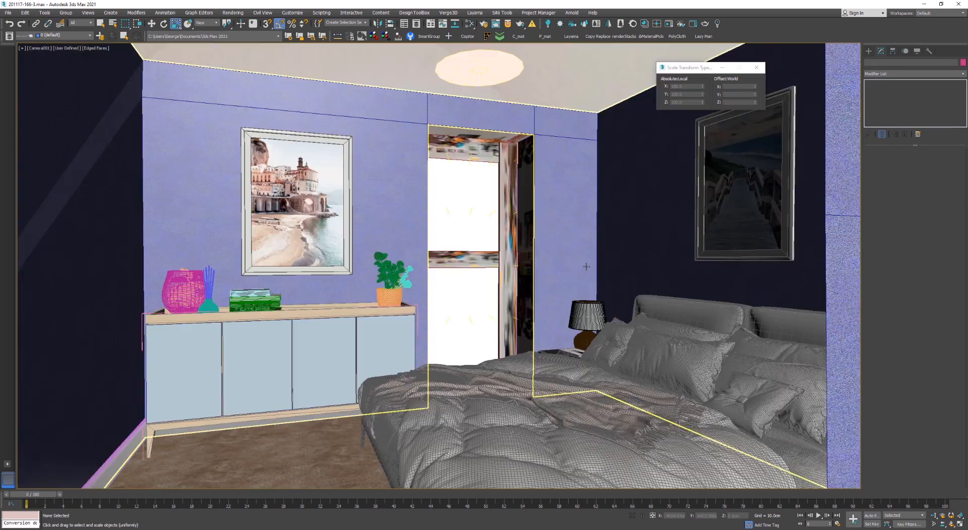
Select the bedside lamp group and run the Corona Converter on everything (materials, maps, lights), and close the converter
{"action": "left_click", "coordinate": [584, 324]}
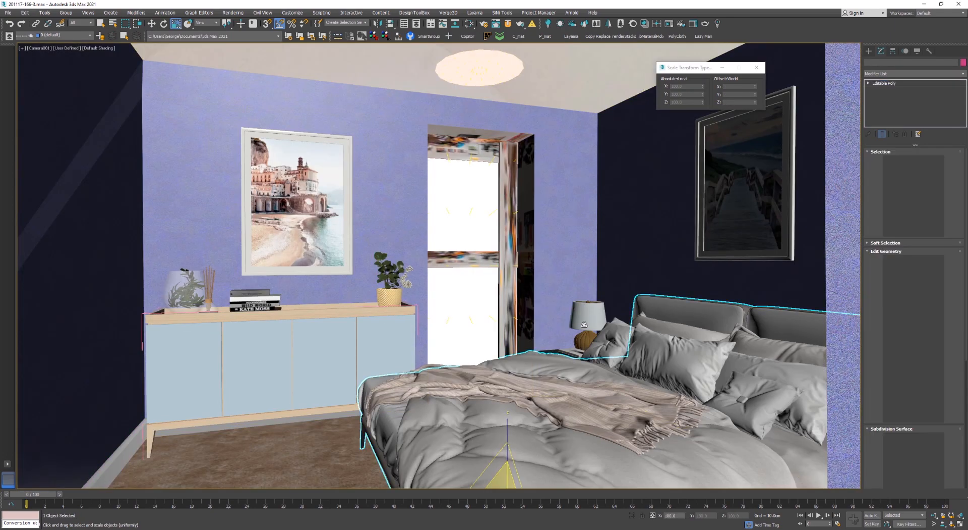
{"action": "key", "text": "w"}
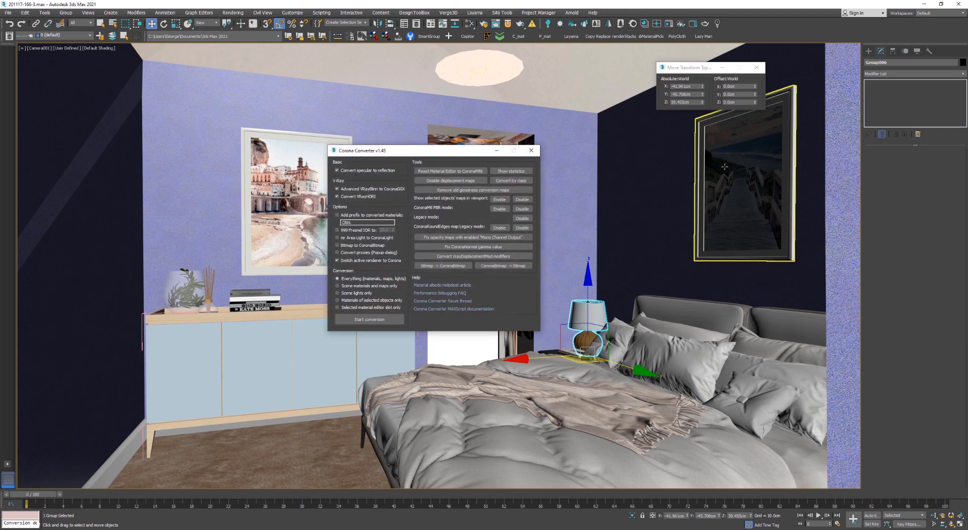
{"action": "left_click", "coordinate": [376, 319]}
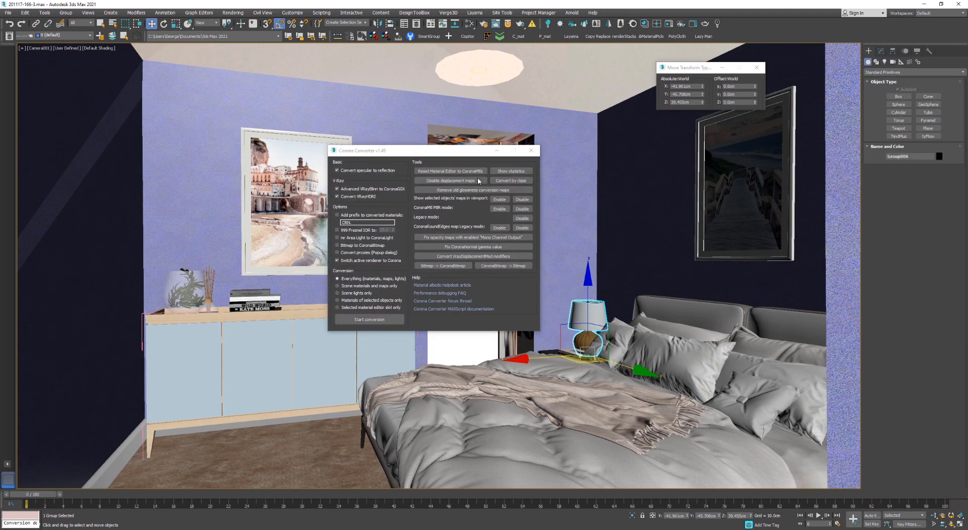
{"action": "left_click_drag", "start_coordinate": [383, 150], "coordinate": [250, 98]}
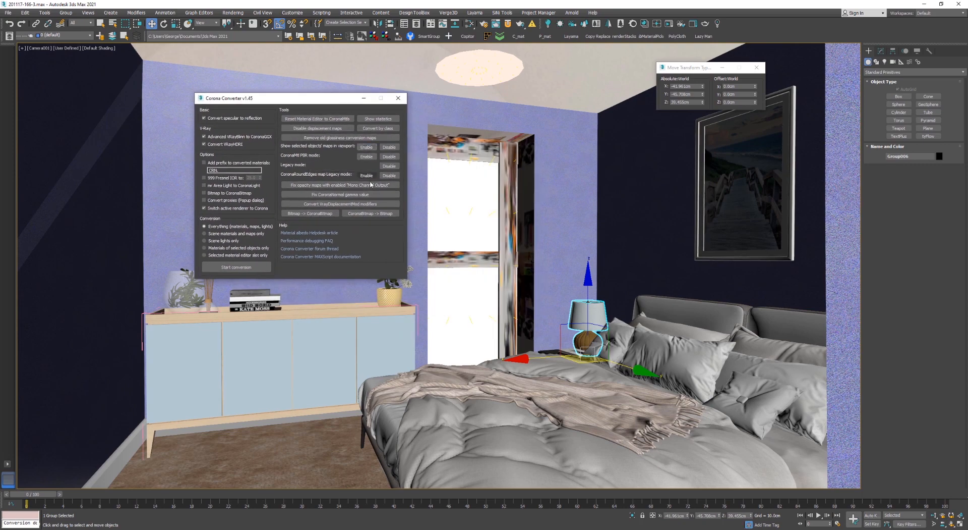
{"action": "left_click", "coordinate": [371, 185]}
{"action": "left_click", "coordinate": [398, 98]}
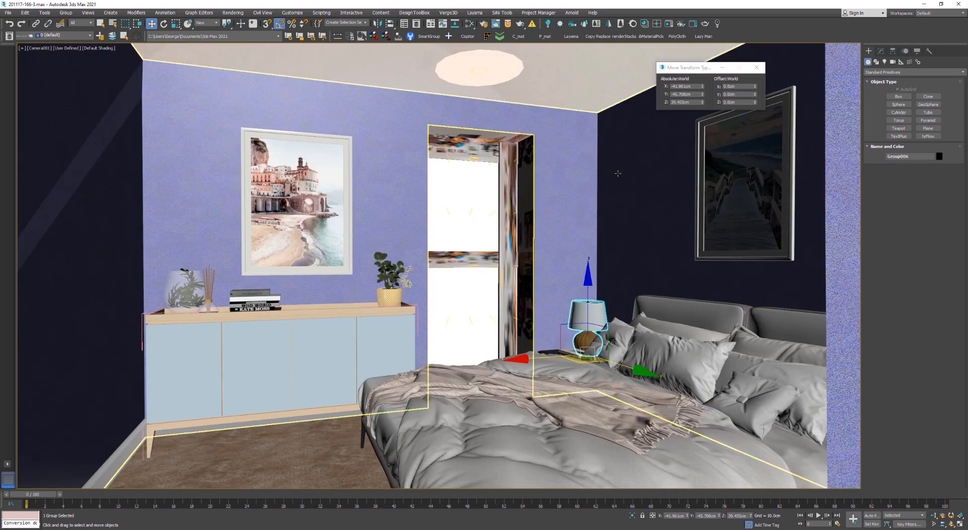
Bring the bedside lamp into close view and open the Slate Material Editor beside it
{"action": "scroll", "coordinate": [608, 347], "scroll_direction": "up", "scroll_amount": 5}
{"action": "scroll", "coordinate": [545, 335], "scroll_direction": "up", "scroll_amount": 3}
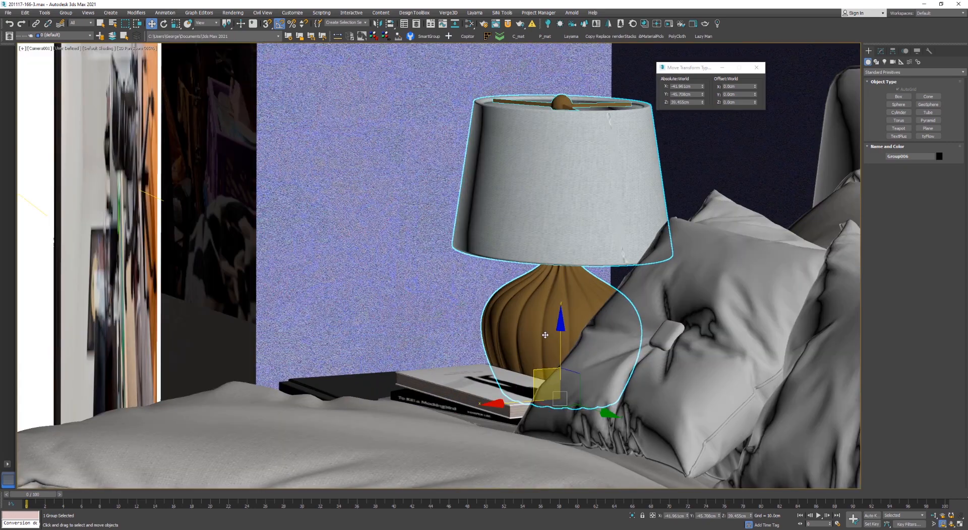
{"action": "key", "text": "m"}
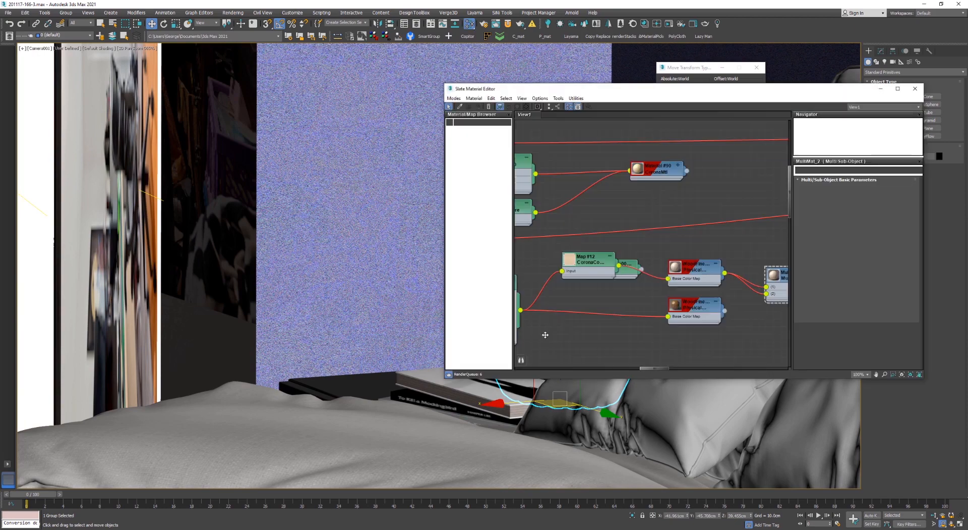
{"action": "left_click_drag", "start_coordinate": [660, 88], "coordinate": [247, 63]}
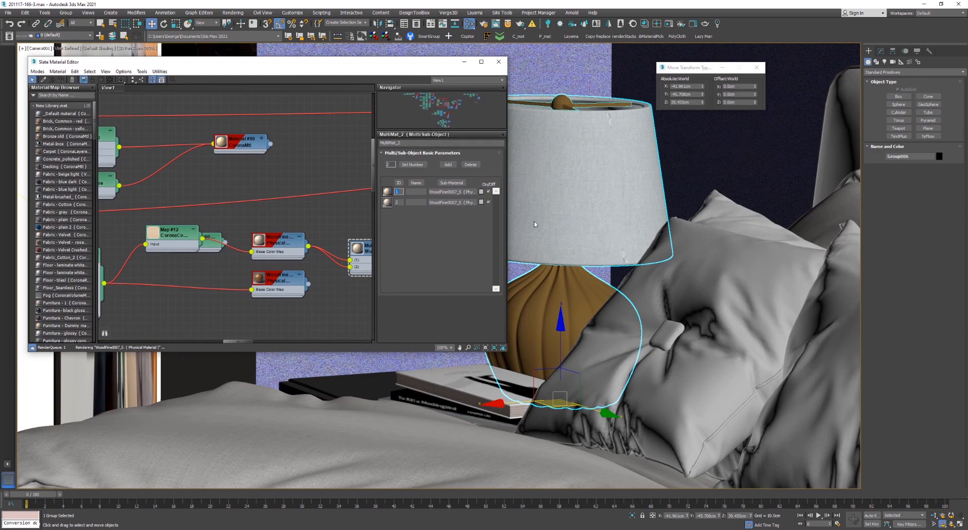
{"action": "scroll", "coordinate": [560, 282], "scroll_direction": "down", "scroll_amount": 2}
{"action": "middle_click_drag", "start_coordinate": [560, 282], "coordinate": [636, 314]}
{"action": "scroll", "coordinate": [286, 204], "scroll_direction": "down", "scroll_amount": 2}
Turn on edged faces in the viewport and sample the lamp base's material into an empty area of the material view
{"action": "left_click", "coordinate": [458, 112]}
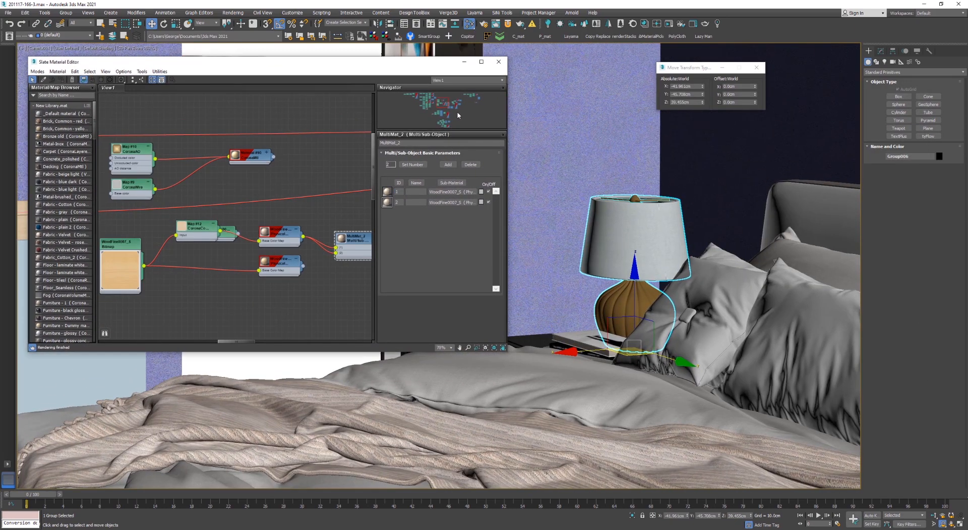
{"action": "left_click", "coordinate": [44, 79]}
{"action": "key", "text": "F3"}
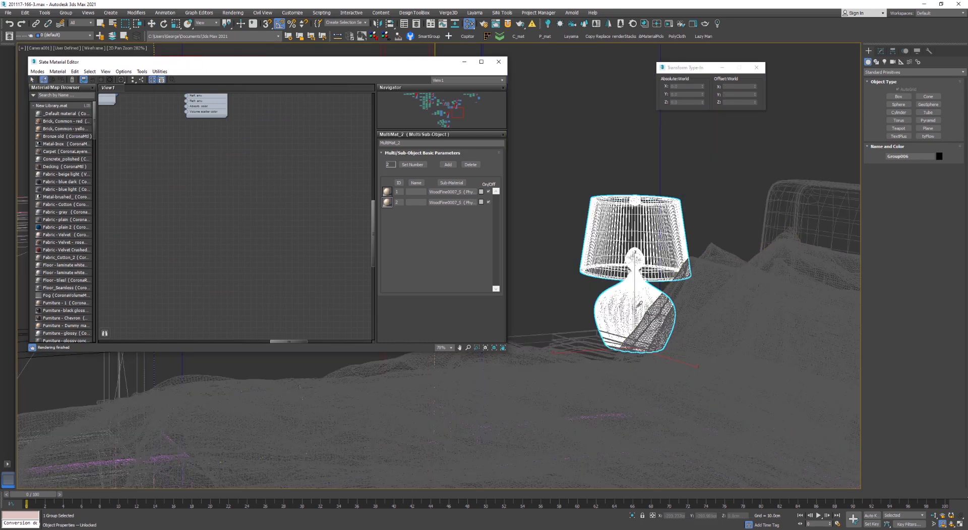
{"action": "key", "text": "F3"}
{"action": "key", "text": "F4"}
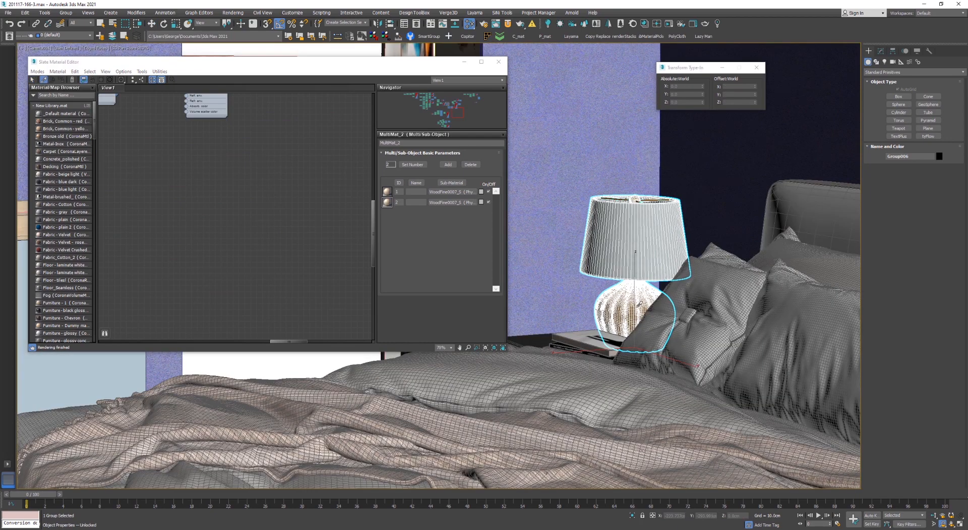
{"action": "left_click", "coordinate": [640, 304]}
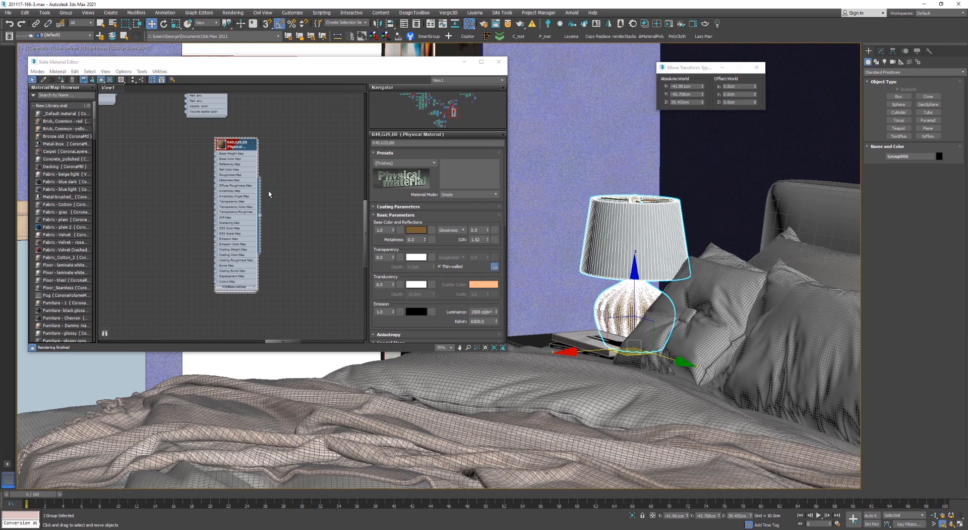
{"action": "scroll", "coordinate": [267, 135], "scroll_direction": "up", "scroll_amount": 2}
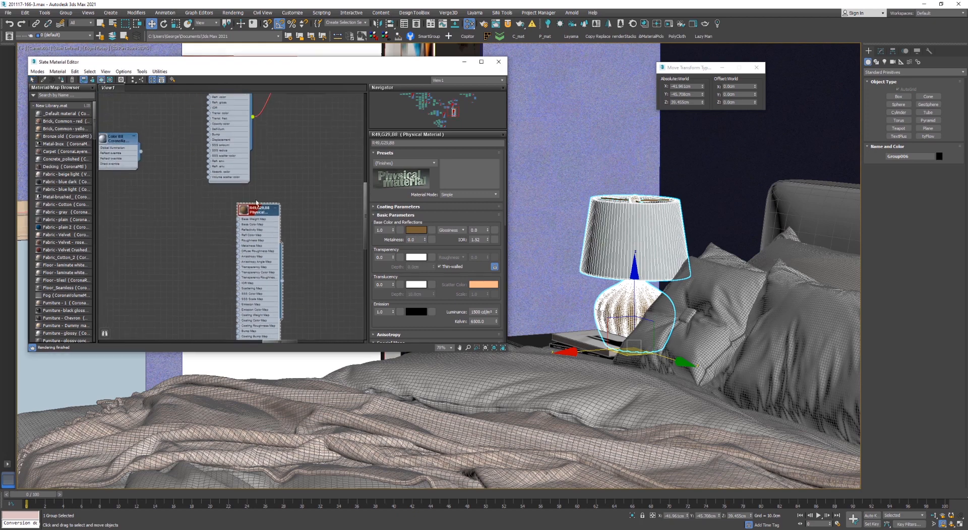
{"action": "right_click", "coordinate": [270, 214]}
{"action": "left_click", "coordinate": [293, 227]}
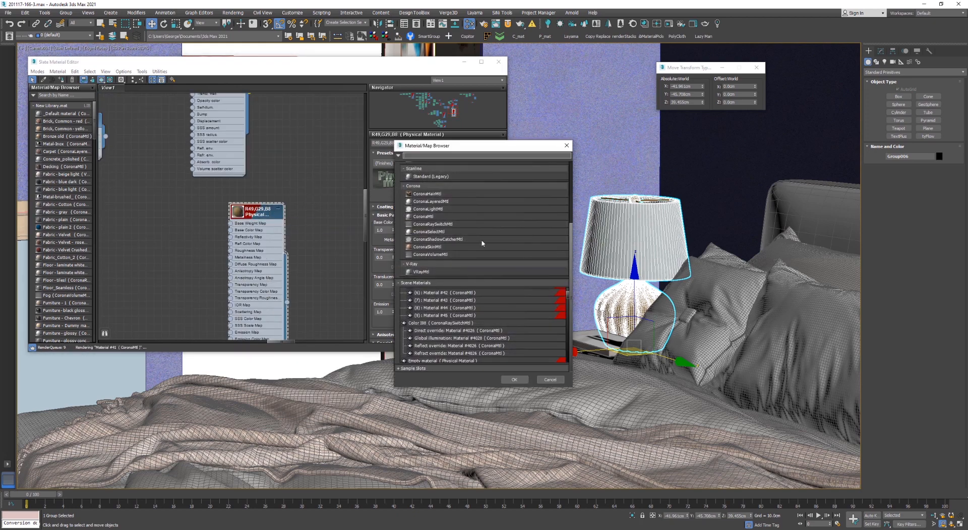
{"action": "left_click", "coordinate": [567, 145]}
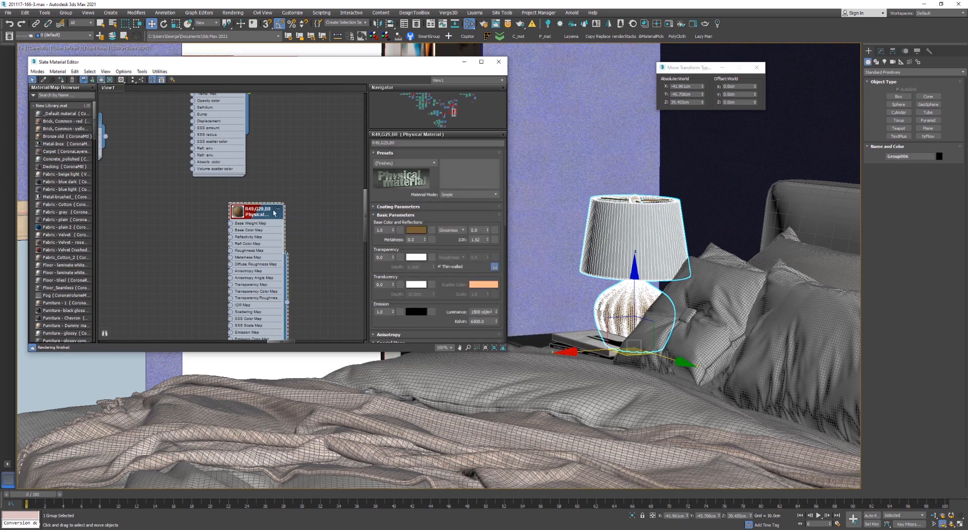
{"action": "key", "text": "Delete"}
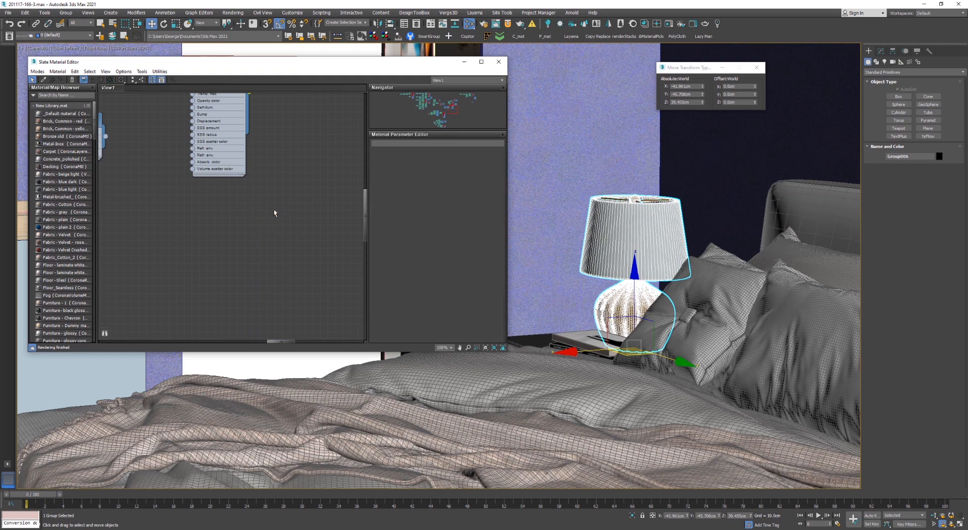
Open the Corona Converter and sample the lamp base's R49,G29,B8 physical material into the material view
{"action": "left_click", "coordinate": [634, 24]}
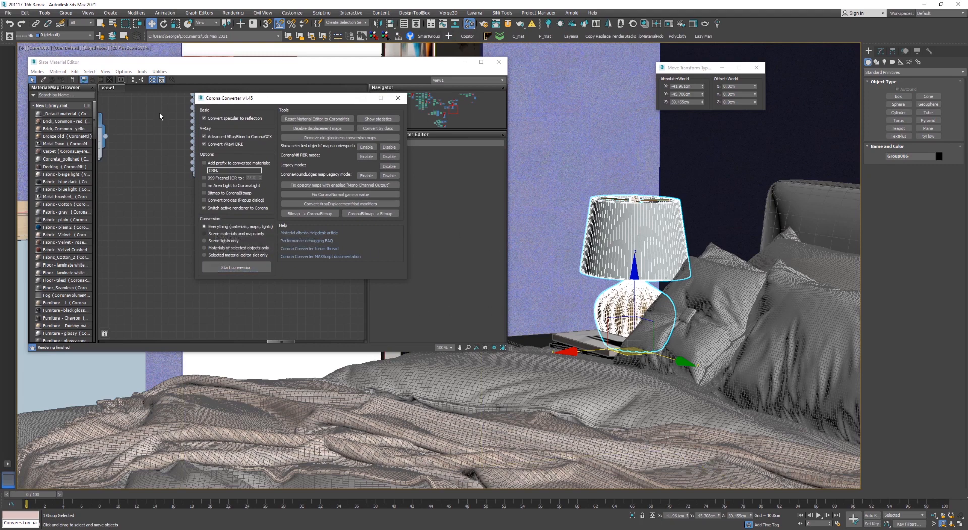
{"action": "left_click", "coordinate": [44, 79]}
{"action": "left_click", "coordinate": [646, 300]}
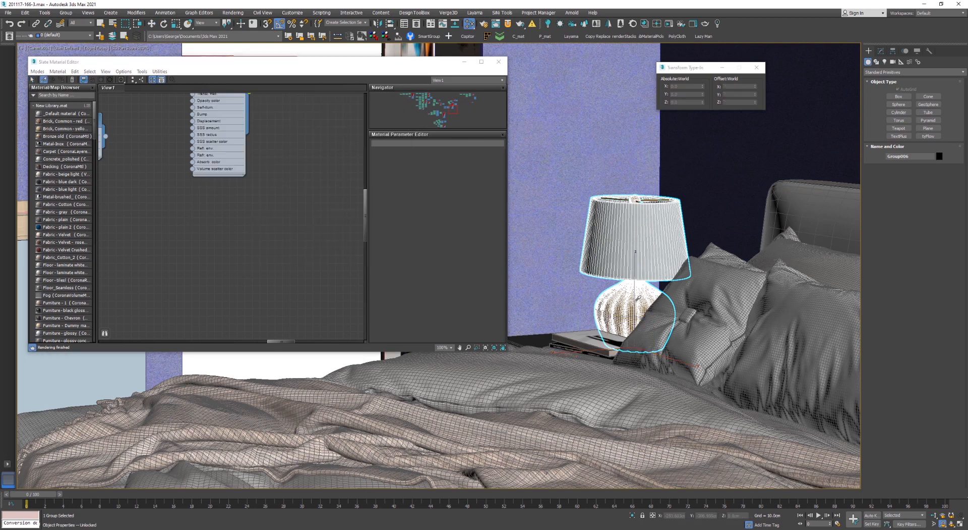
{"action": "left_click_drag", "start_coordinate": [232, 133], "coordinate": [272, 281]}
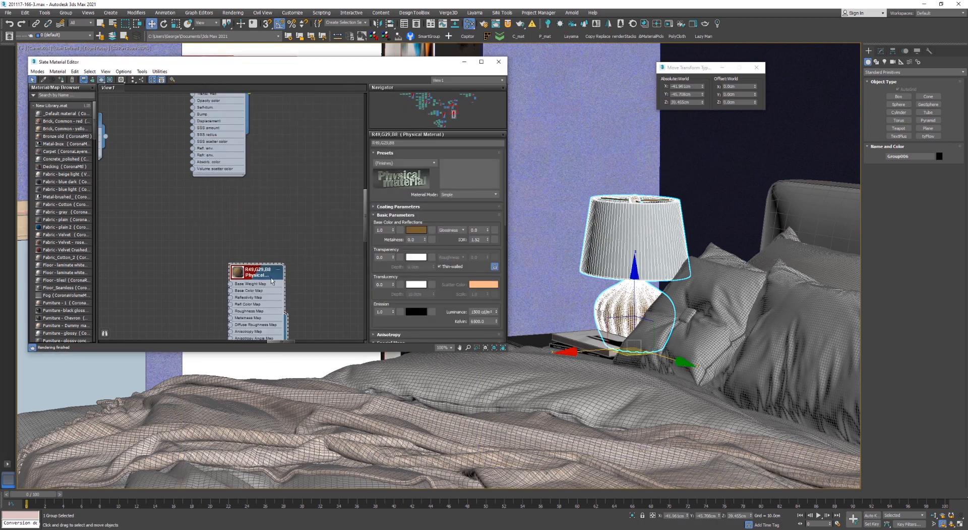
Arrange the Corona Converter and the Slate Material Editor side by side so both are fully accessible
{"action": "left_click_drag", "start_coordinate": [312, 64], "coordinate": [312, 161]}
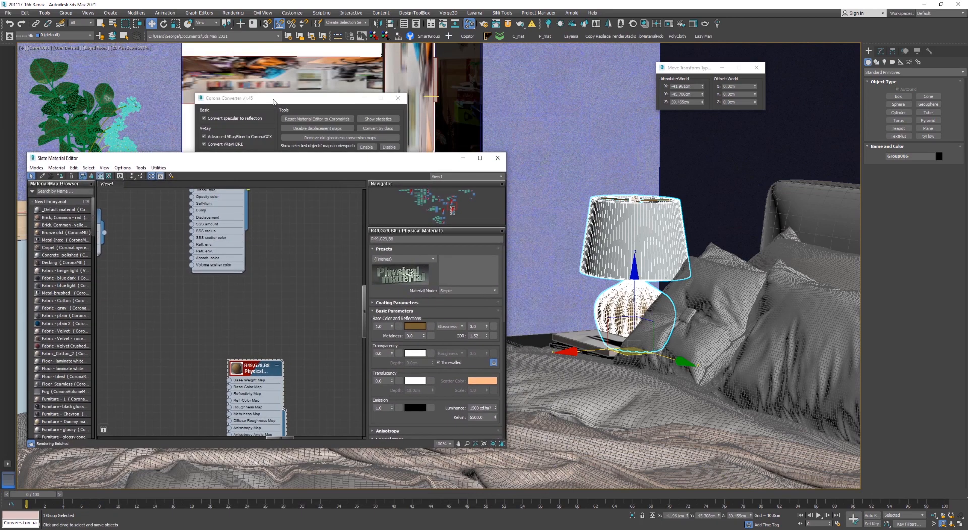
{"action": "left_click_drag", "start_coordinate": [274, 102], "coordinate": [706, 40]}
{"action": "left_click_drag", "start_coordinate": [386, 159], "coordinate": [471, 75]}
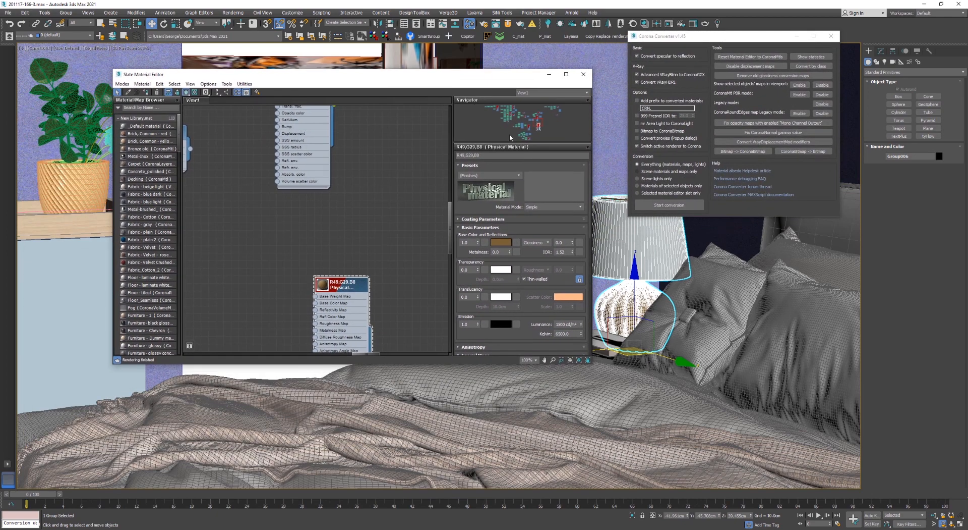
Try to convert the lamp with the scope Materials of selected objects only, and switch the converter to Scene materials and maps only
{"action": "left_click", "coordinate": [648, 187]}
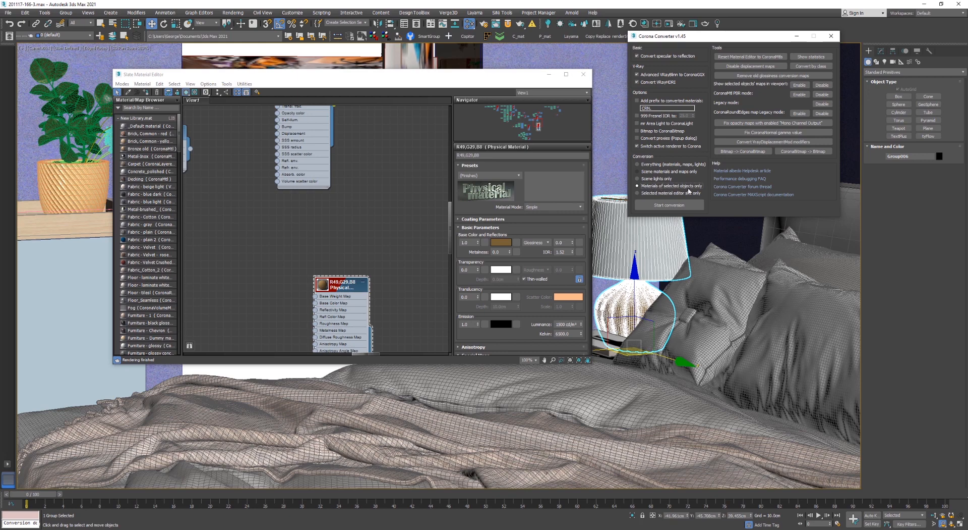
{"action": "left_click", "coordinate": [669, 205]}
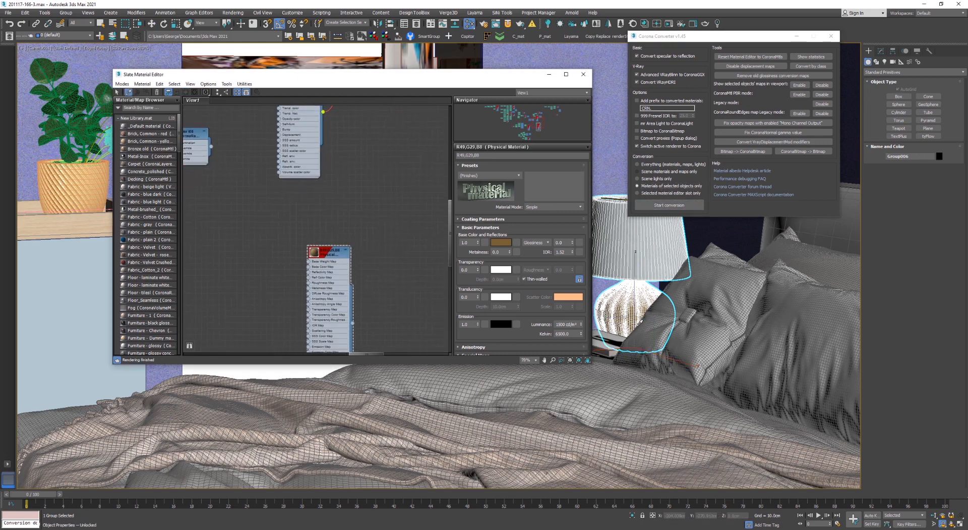
{"action": "left_click", "coordinate": [658, 171]}
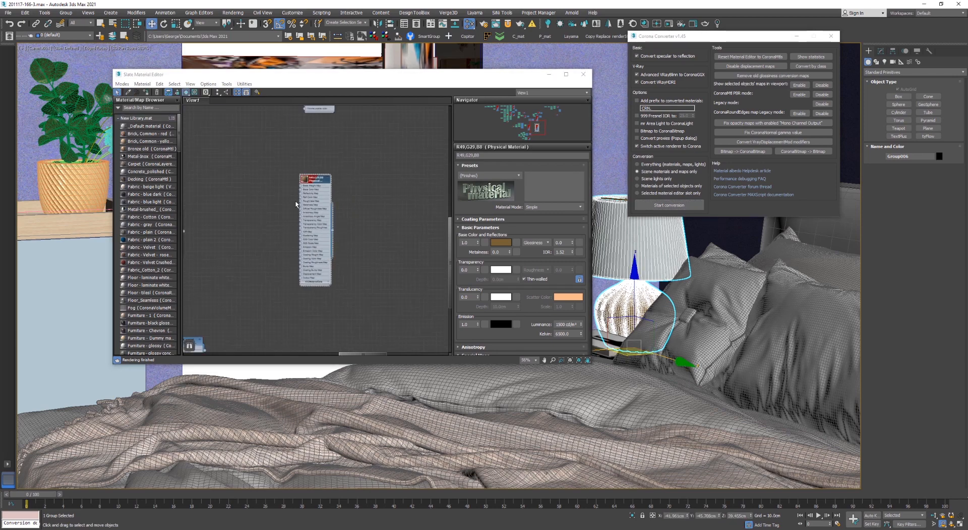
Change the R49,G29,B8 physical material to a CoronaMtl and shift its node sideways in the material view
{"action": "scroll", "coordinate": [313, 181], "scroll_direction": "up", "scroll_amount": 3}
{"action": "right_click", "coordinate": [321, 182]}
{"action": "left_click", "coordinate": [345, 203]}
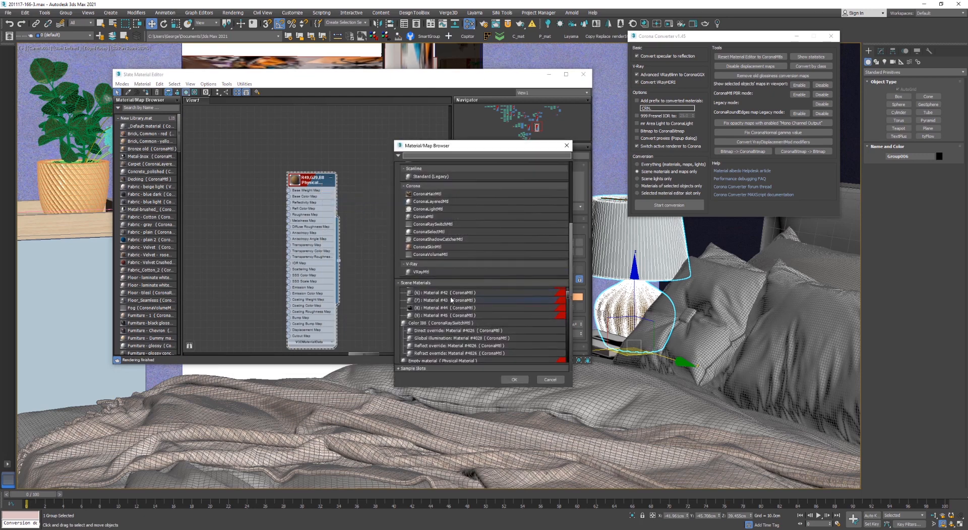
{"action": "double_click", "coordinate": [423, 216]}
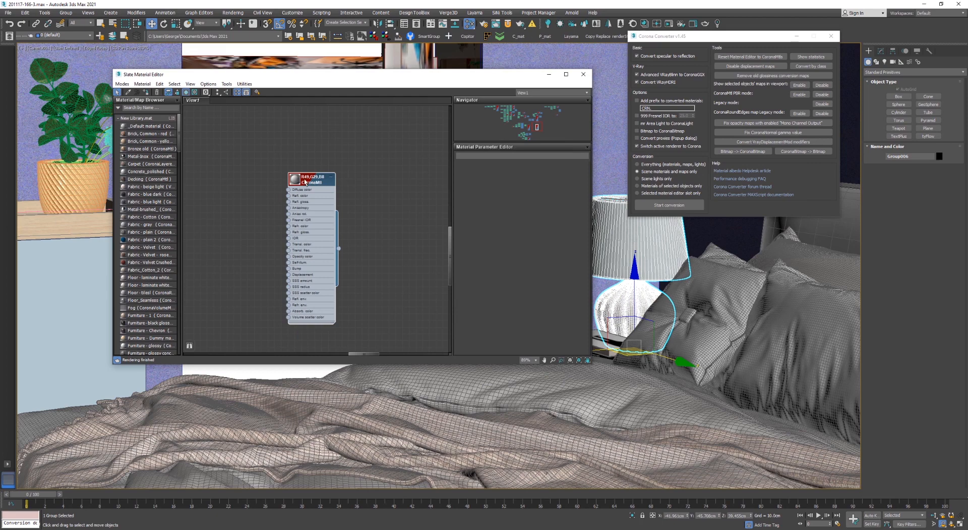
{"action": "left_click_drag", "start_coordinate": [315, 183], "coordinate": [356, 188]}
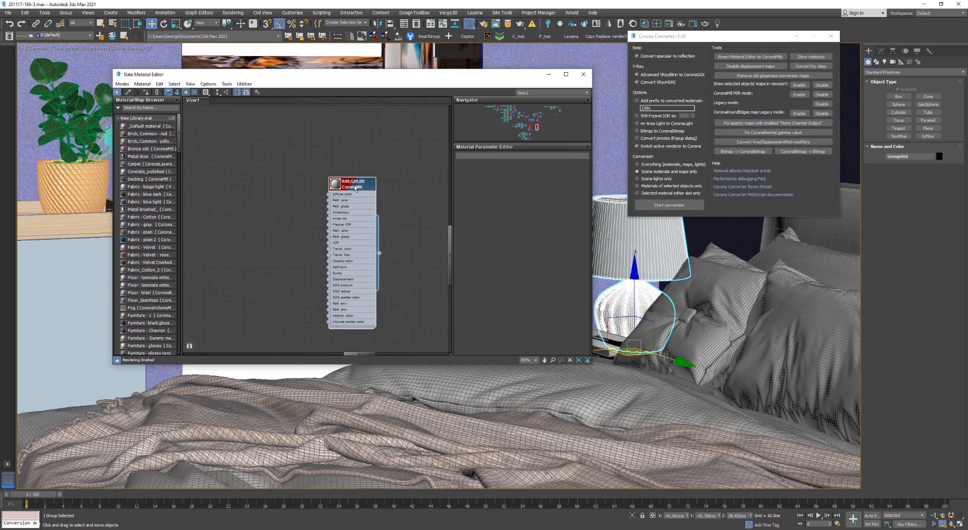
Sample the wooden plant pot's material from the viewport to bring up its nodes in the Slate Material Editor
{"action": "right_click", "coordinate": [256, 186]}
{"action": "left_click", "coordinate": [237, 199]}
{"action": "left_click", "coordinate": [128, 93]}
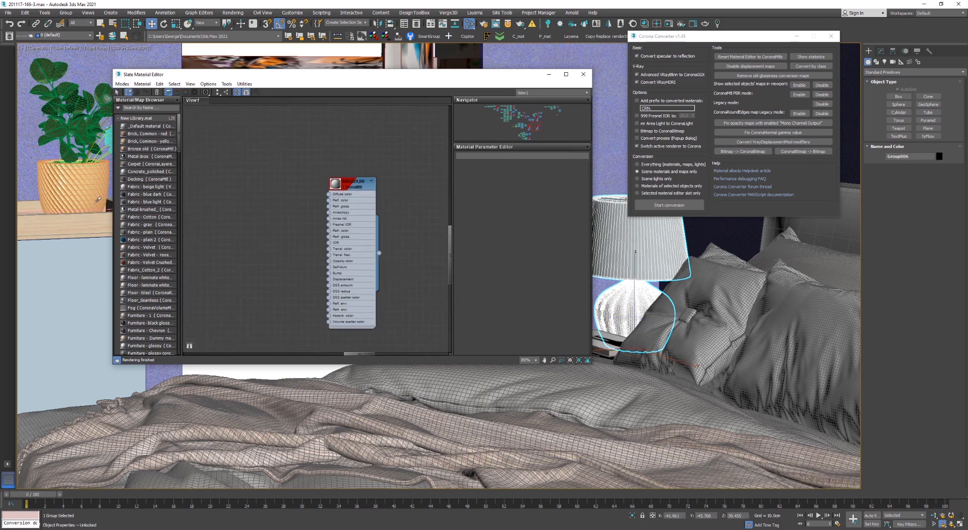
{"action": "left_click", "coordinate": [98, 200]}
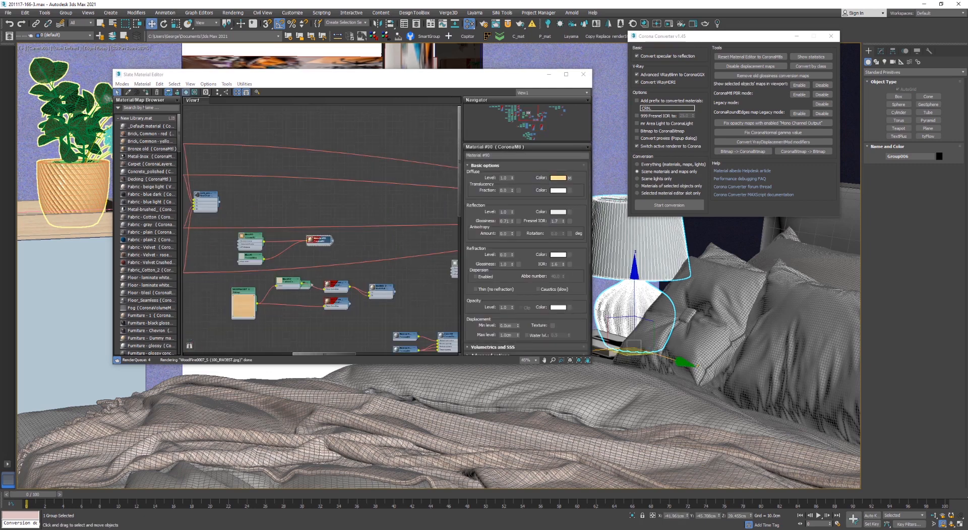
Open the bedside lamp's group, select the lamp base and assign the plant pot's Material #90 to it
{"action": "left_click", "coordinate": [66, 13]}
{"action": "left_click", "coordinate": [77, 51]}
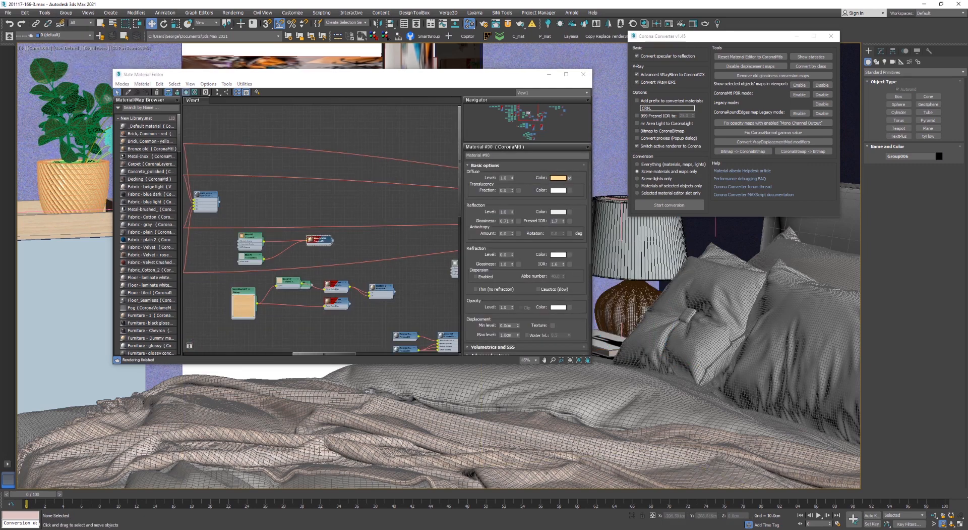
{"action": "left_click", "coordinate": [620, 302]}
{"action": "scroll", "coordinate": [326, 234], "scroll_direction": "up", "scroll_amount": 2}
{"action": "right_click", "coordinate": [317, 243]}
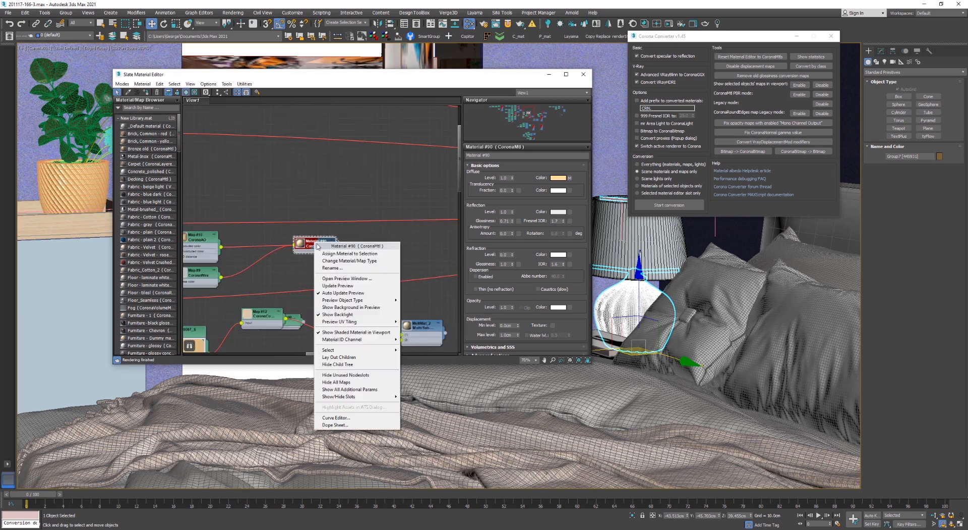
{"action": "left_click", "coordinate": [334, 254]}
{"action": "left_click", "coordinate": [390, 251]}
Turn off edged faces in the viewport and close the Slate Material Editor
{"action": "key", "text": "F4"}
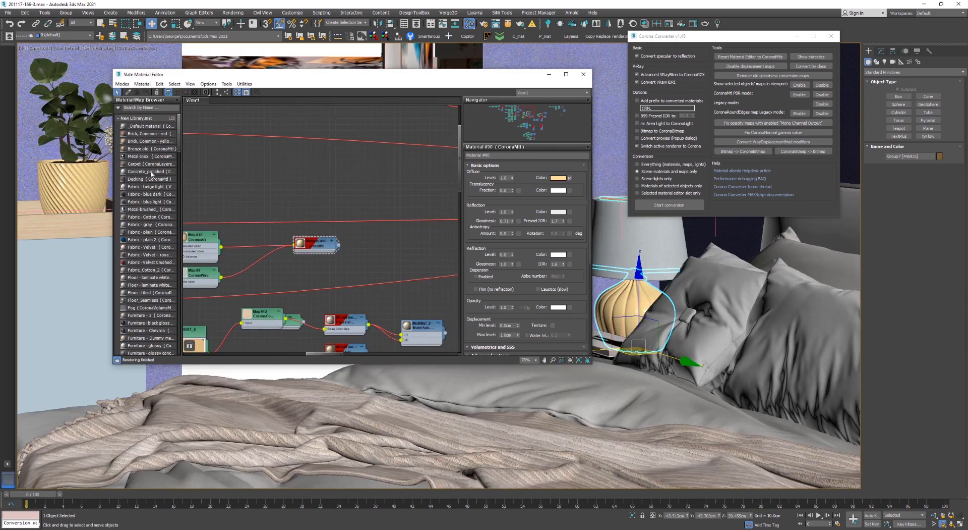
{"action": "left_click", "coordinate": [128, 92]}
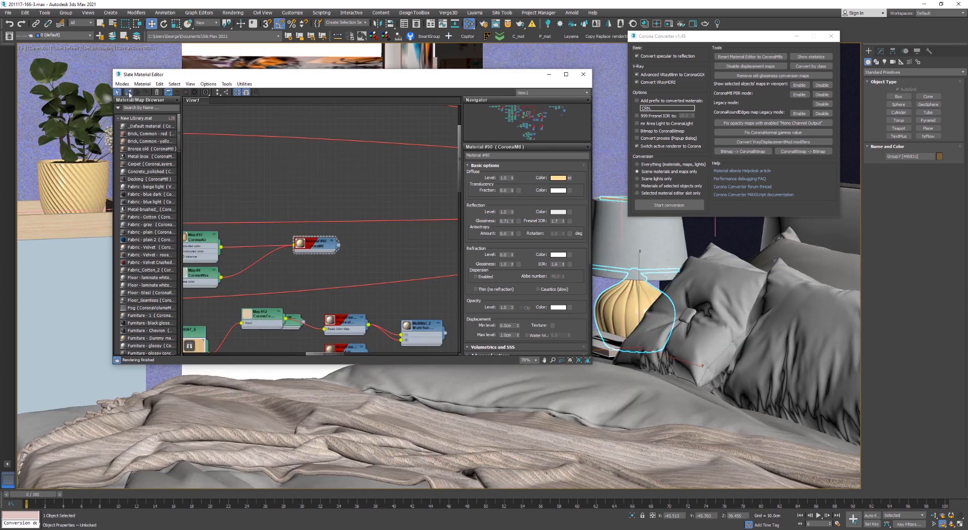
{"action": "left_click", "coordinate": [584, 74]}
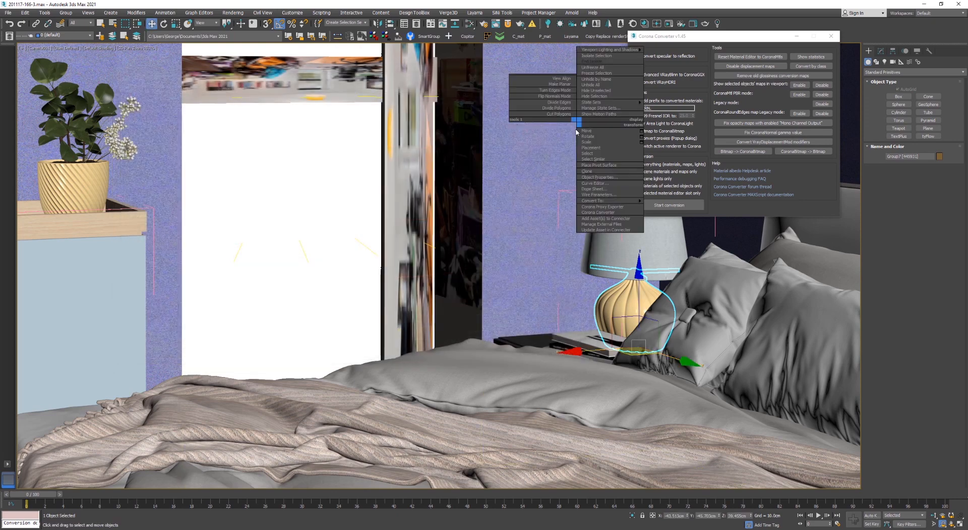
Return the viewport to the Camera001 view, start Corona interactive rendering and deselect the lamp base
{"action": "key", "text": "c"}
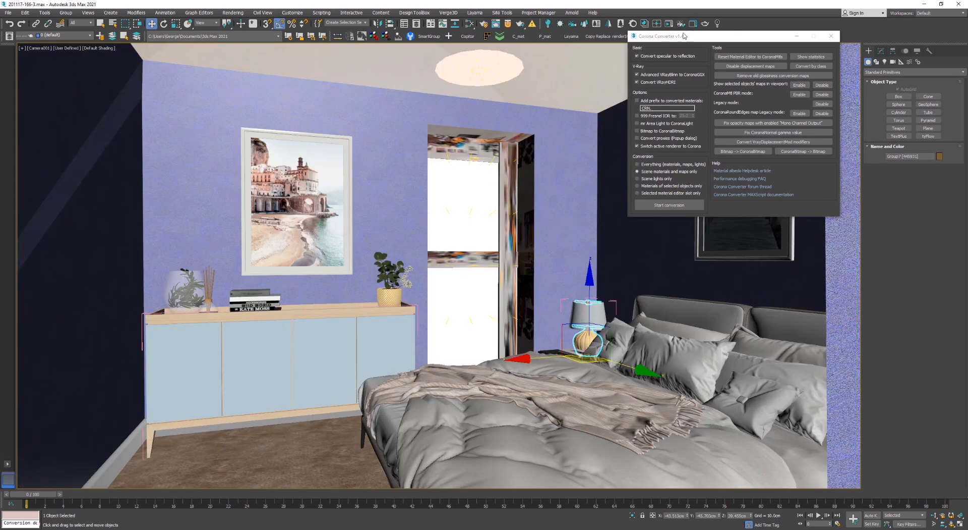
{"action": "left_click", "coordinate": [670, 24]}
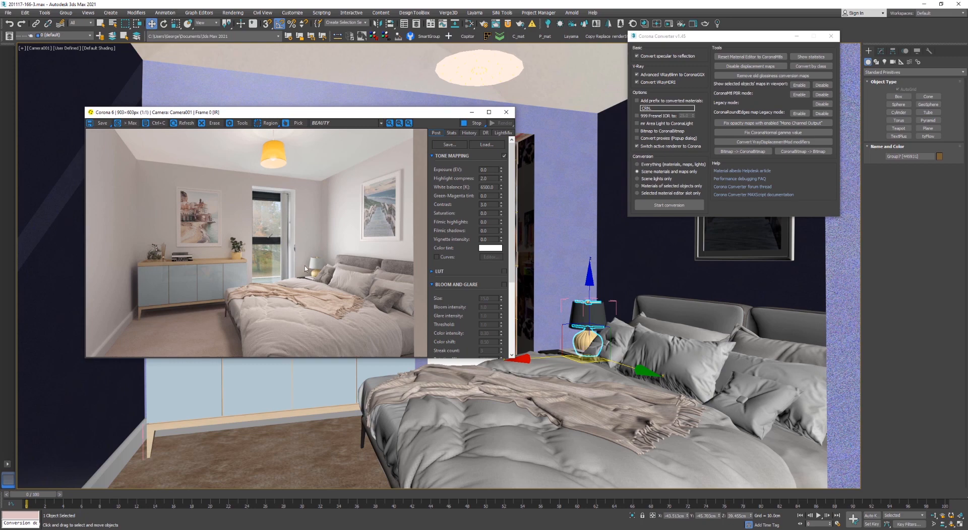
{"action": "left_click", "coordinate": [565, 70]}
Reopen the Slate Material Editor, move it over the render window, sample the lampshade's Texture 1.jpeg physical material and collapse its node
{"action": "left_click", "coordinate": [470, 24]}
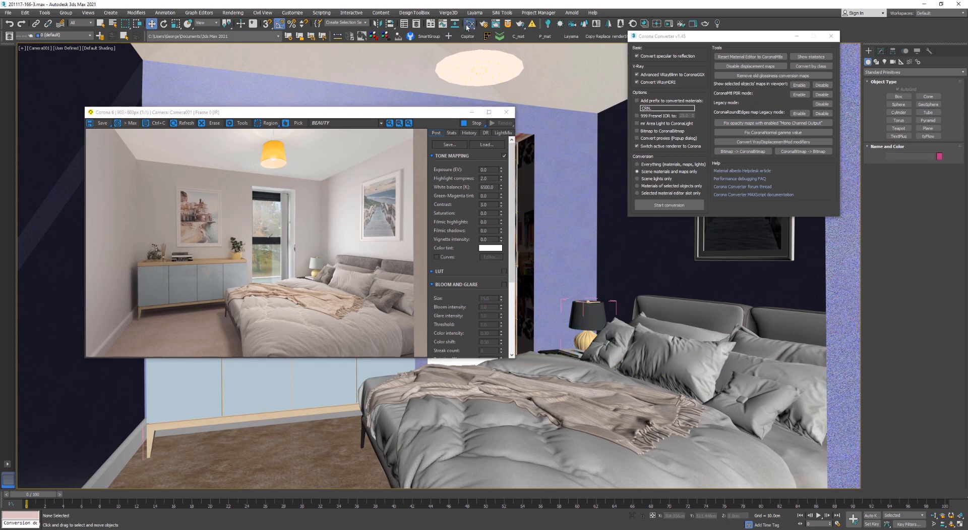
{"action": "left_click_drag", "start_coordinate": [460, 78], "coordinate": [399, 151]}
{"action": "left_click", "coordinate": [65, 164]}
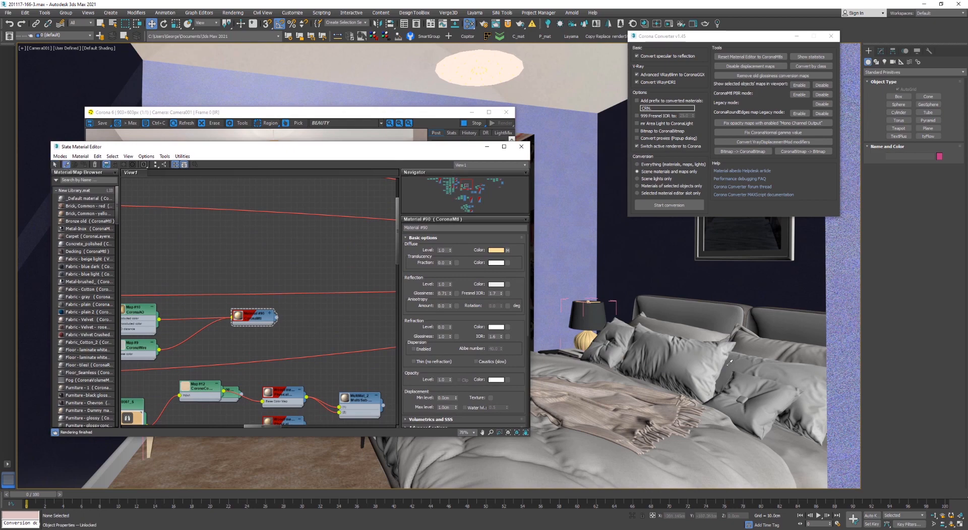
{"action": "left_click", "coordinate": [603, 313]}
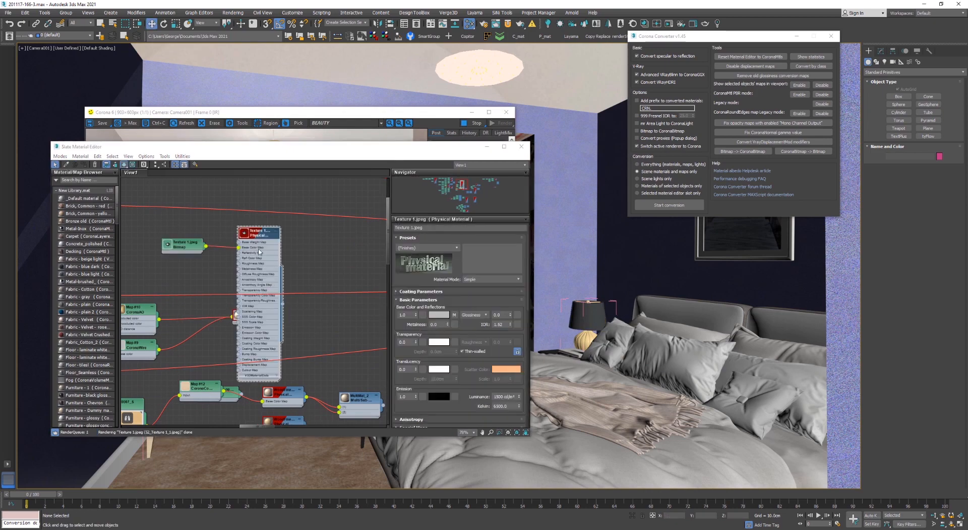
{"action": "left_click", "coordinate": [277, 231]}
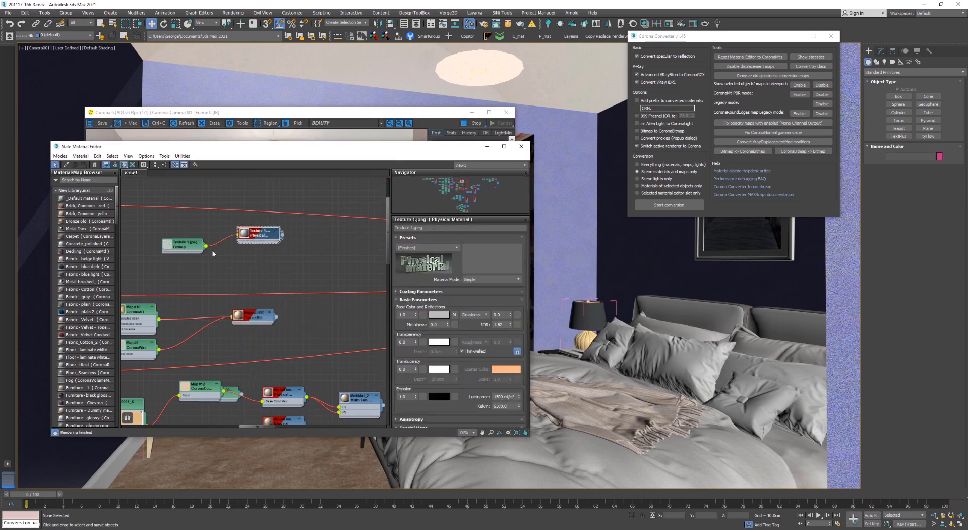
Insert a CoronaAO map between the Texture 1.jpeg bitmap and its Physical Material, feeding the bitmap into Unoccluded color
{"action": "scroll", "coordinate": [213, 238], "scroll_direction": "up", "scroll_amount": 6}
{"action": "scroll", "coordinate": [212, 237], "scroll_direction": "down", "scroll_amount": 1}
{"action": "middle_click_drag", "start_coordinate": [212, 237], "coordinate": [308, 303]}
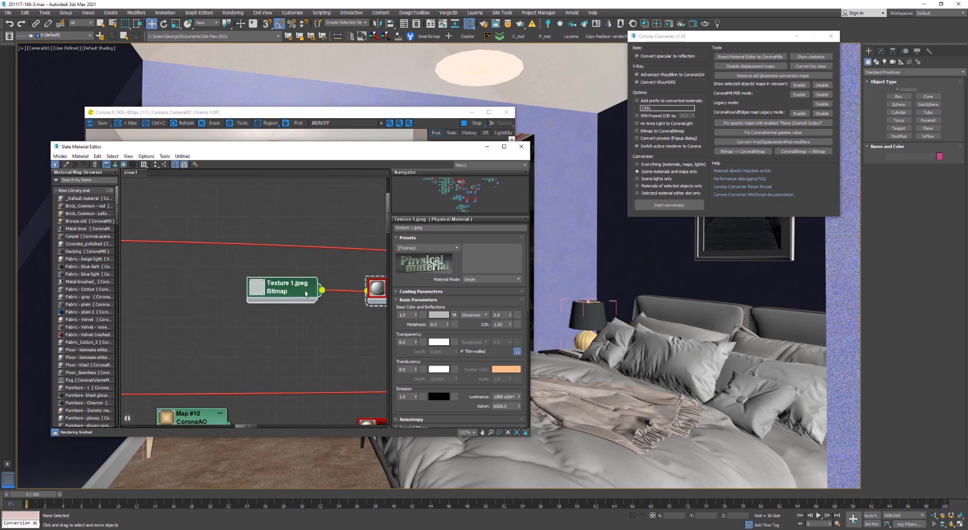
{"action": "left_click_drag", "start_coordinate": [301, 290], "coordinate": [199, 290]}
{"action": "right_click", "coordinate": [195, 262]}
{"action": "mouse_move", "coordinate": [220, 283]}
{"action": "mouse_move", "coordinate": [288, 311]}
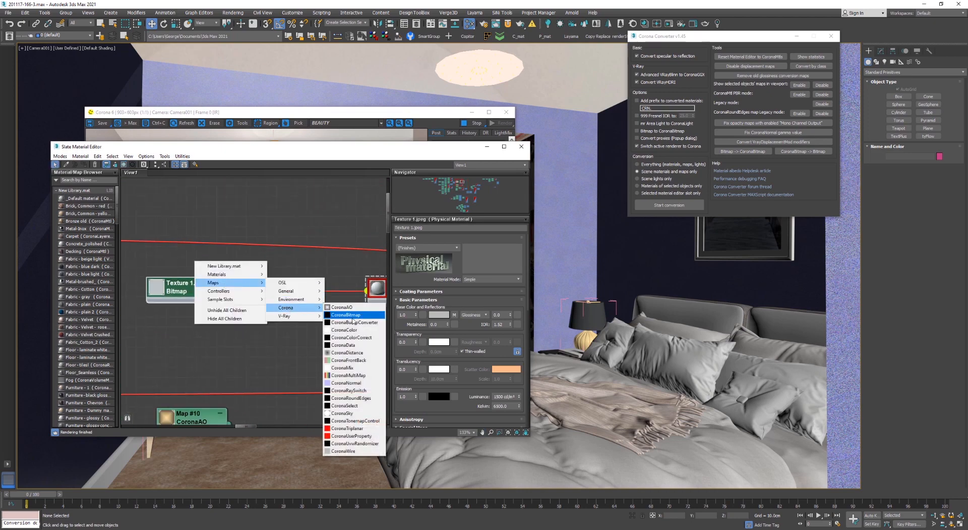
{"action": "left_click", "coordinate": [342, 307]}
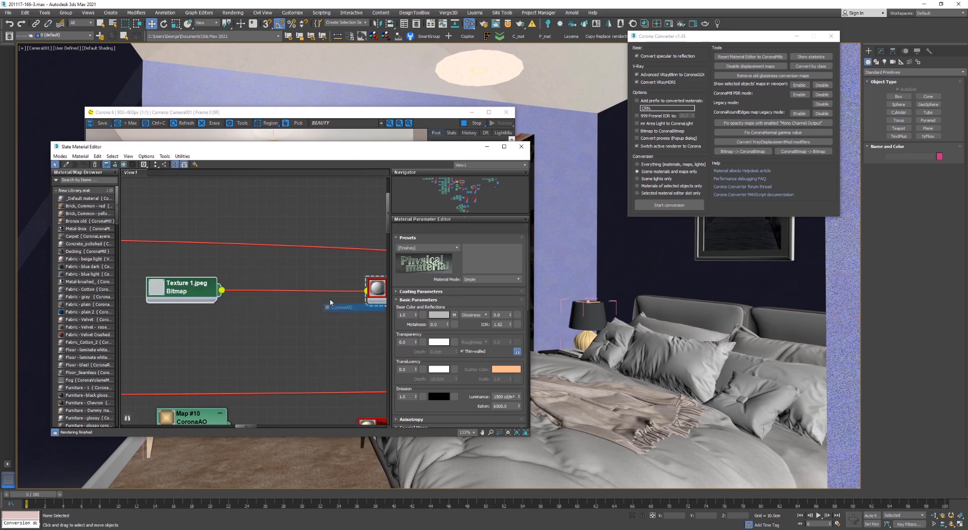
{"action": "left_click_drag", "start_coordinate": [214, 270], "coordinate": [329, 290]}
{"action": "left_click", "coordinate": [352, 312]}
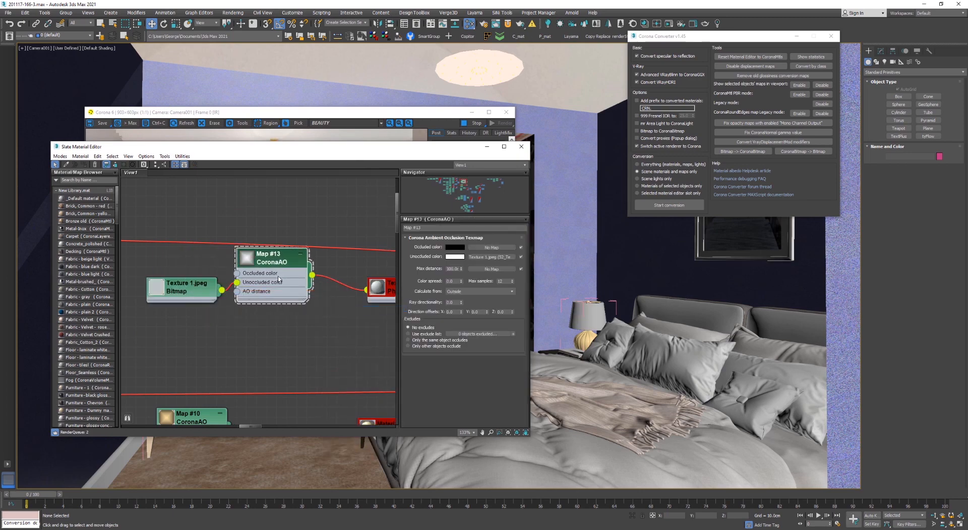
Set the Texture 1.jpeg bitmap's blur to 0.1 and space its node apart from the CoronaAO node
{"action": "left_click", "coordinate": [198, 289]}
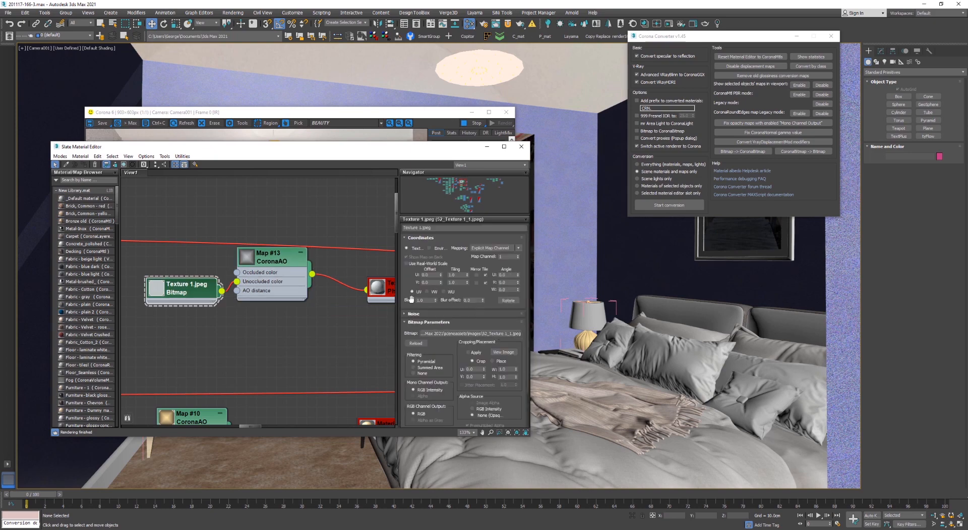
{"action": "left_click_drag", "start_coordinate": [426, 300], "coordinate": [402, 300]}
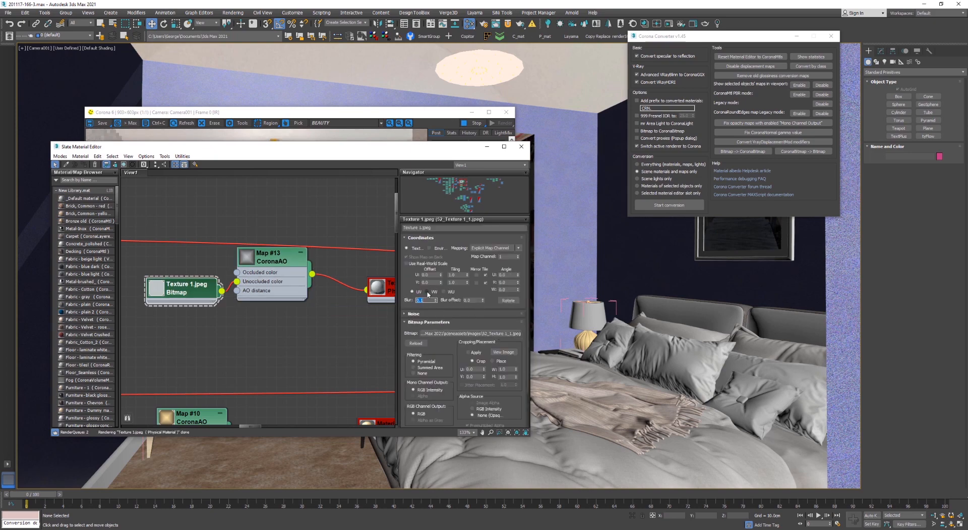
{"action": "left_click_drag", "start_coordinate": [268, 261], "coordinate": [298, 271]}
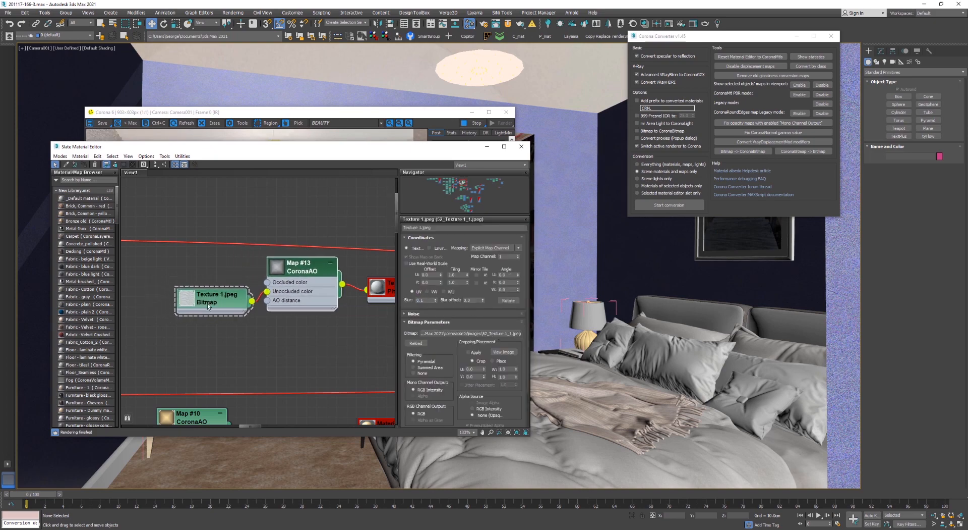
{"action": "left_click_drag", "start_coordinate": [206, 303], "coordinate": [186, 293]}
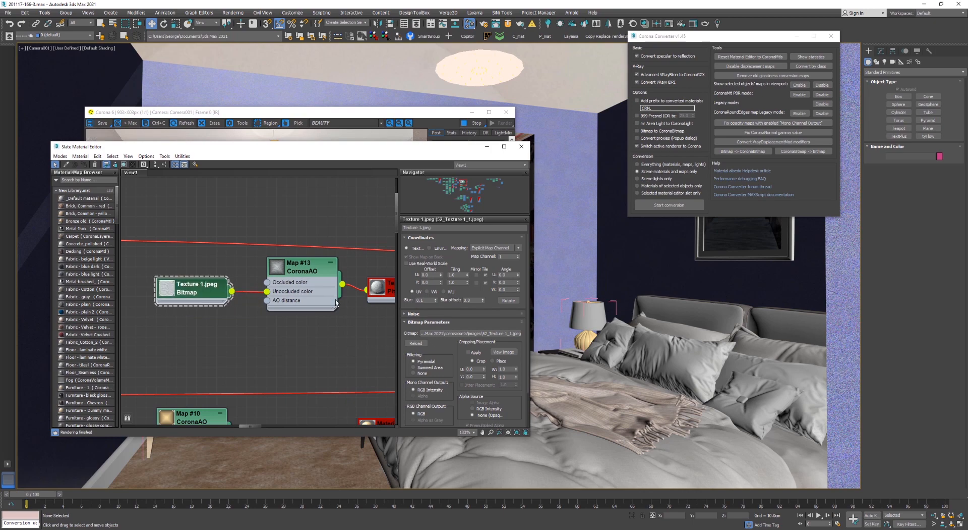
{"action": "scroll", "coordinate": [336, 303], "scroll_direction": "down", "scroll_amount": 2}
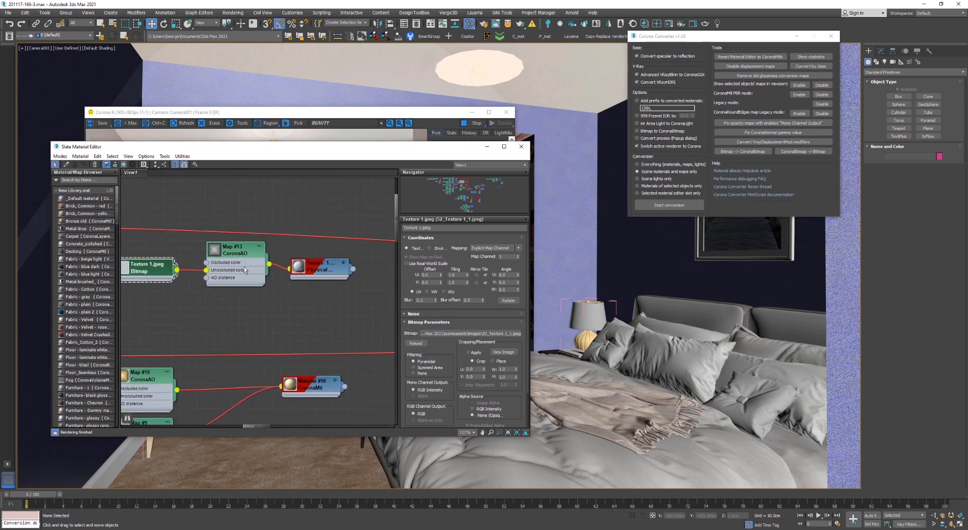
{"action": "left_click", "coordinate": [522, 146]}
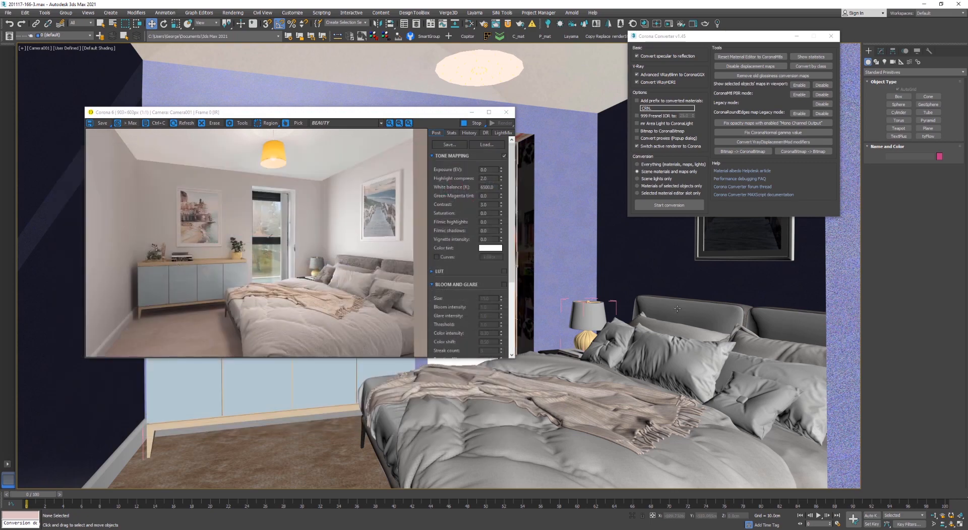
Enlarge the Texture 1.jpeg bitmap node's preview and move the node clear of the CoronaAO node
{"action": "left_click", "coordinate": [469, 23]}
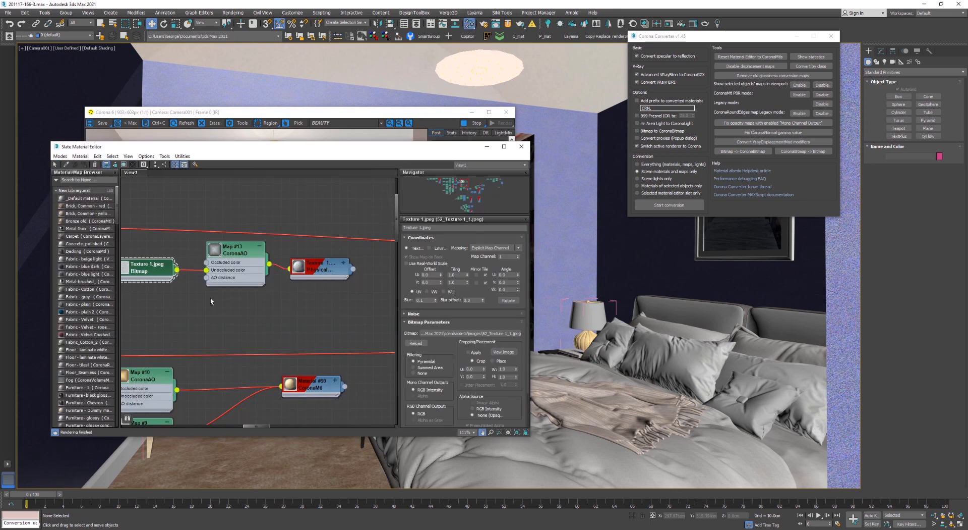
{"action": "left_click_drag", "start_coordinate": [371, 258], "coordinate": [369, 175]}
{"action": "middle_click_drag", "start_coordinate": [292, 199], "coordinate": [287, 321]}
{"action": "scroll", "coordinate": [287, 321], "scroll_direction": "up", "scroll_amount": 1}
{"action": "left_click_drag", "start_coordinate": [359, 303], "coordinate": [374, 202]}
{"action": "middle_click_drag", "start_coordinate": [179, 194], "coordinate": [208, 305]}
{"action": "scroll", "coordinate": [208, 305], "scroll_direction": "up", "scroll_amount": 3}
{"action": "double_click", "coordinate": [204, 302]}
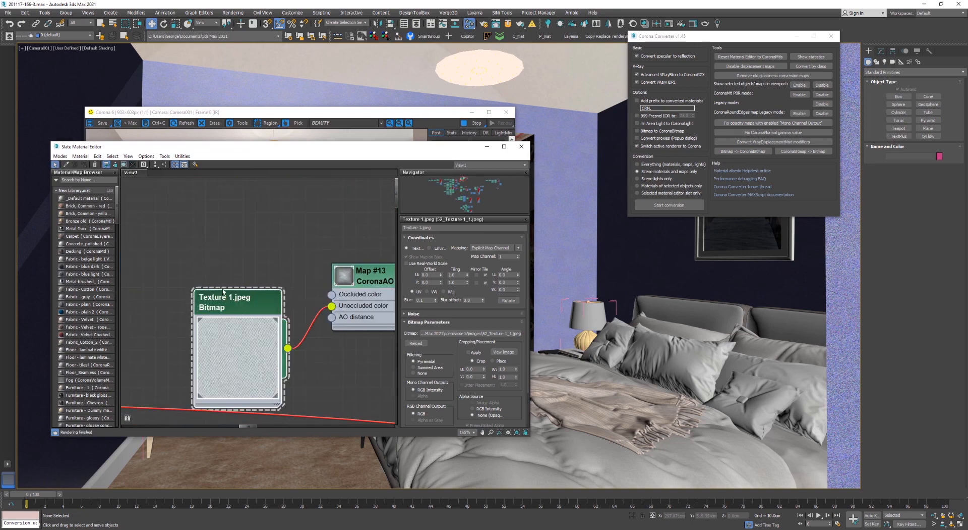
{"action": "left_click_drag", "start_coordinate": [225, 317], "coordinate": [207, 273]}
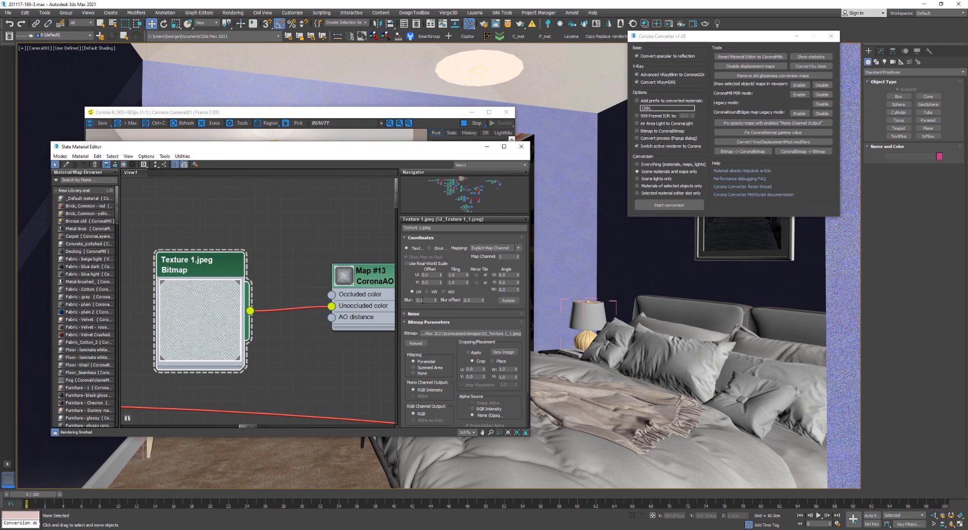
{"action": "left_click", "coordinate": [521, 146]}
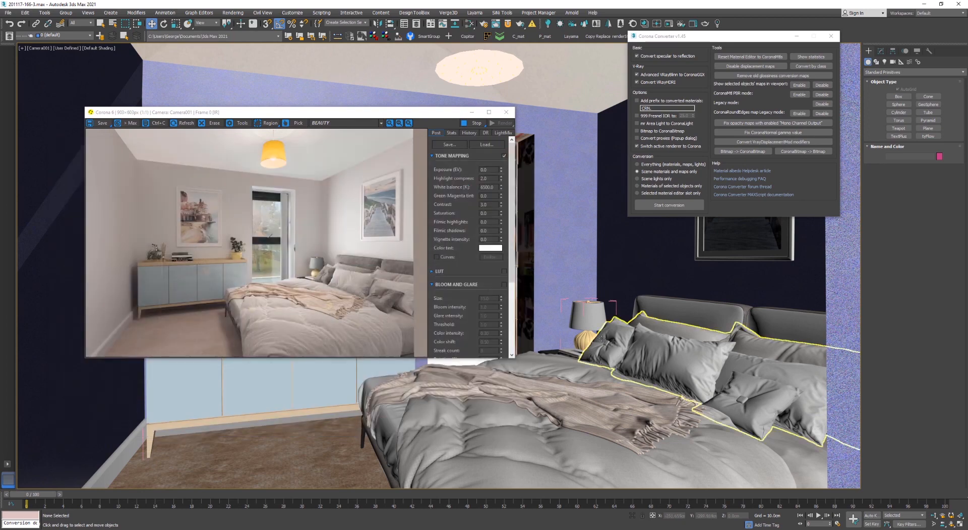
Create a sphere-shaped CoronaLight about 5.6 cm in radius over the bedside lamp's shade
{"action": "scroll", "coordinate": [601, 327], "scroll_direction": "up", "scroll_amount": 5}
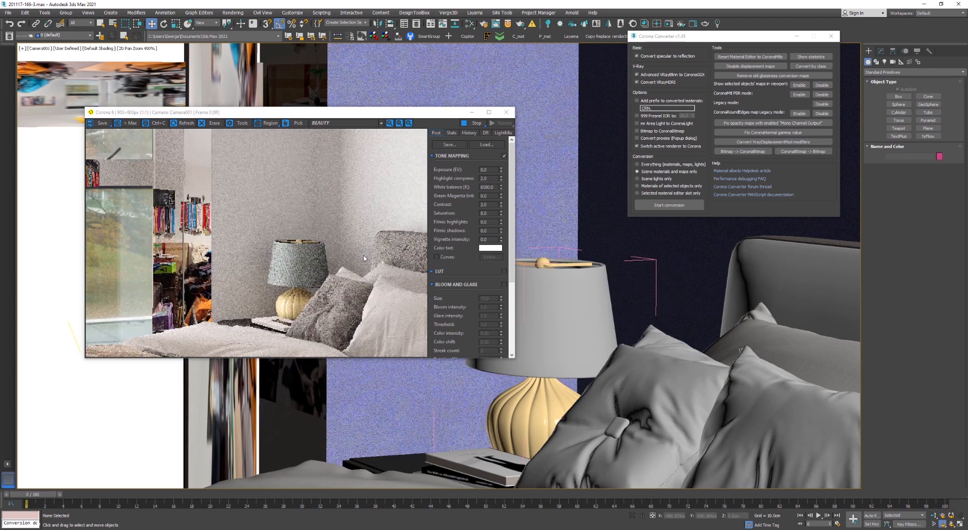
{"action": "left_click_drag", "start_coordinate": [379, 115], "coordinate": [330, 103]}
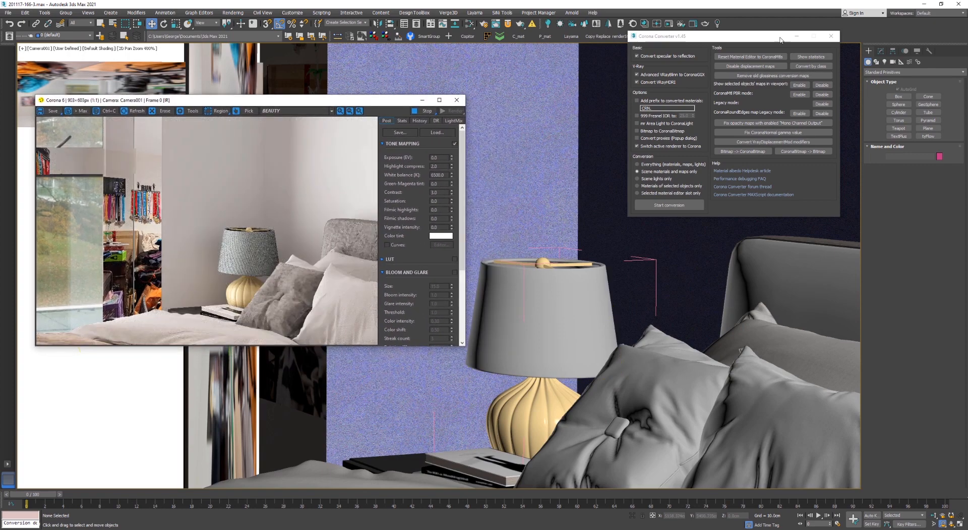
{"action": "left_click_drag", "start_coordinate": [759, 36], "coordinate": [763, 72]}
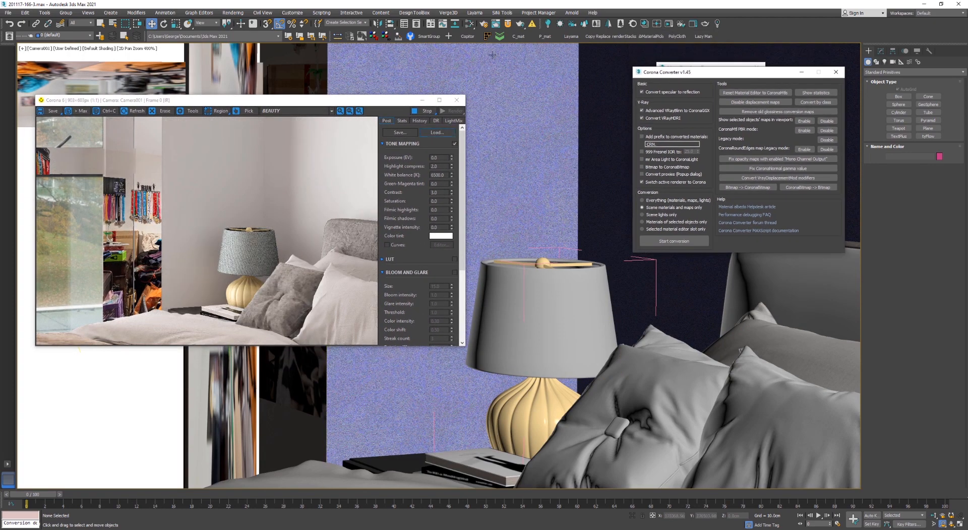
{"action": "left_click", "coordinate": [548, 24]}
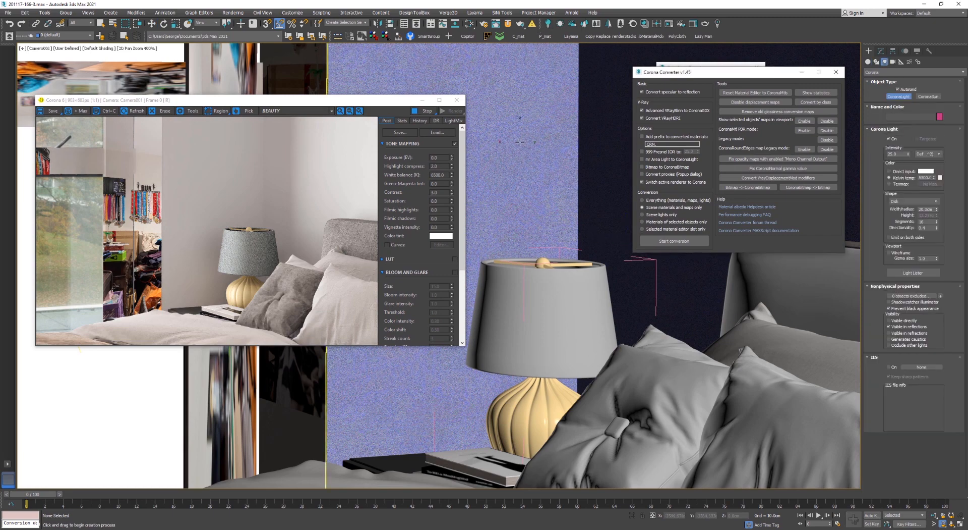
{"action": "left_click_drag", "start_coordinate": [520, 142], "coordinate": [524, 156]}
{"action": "key", "text": "ctrl+z"}
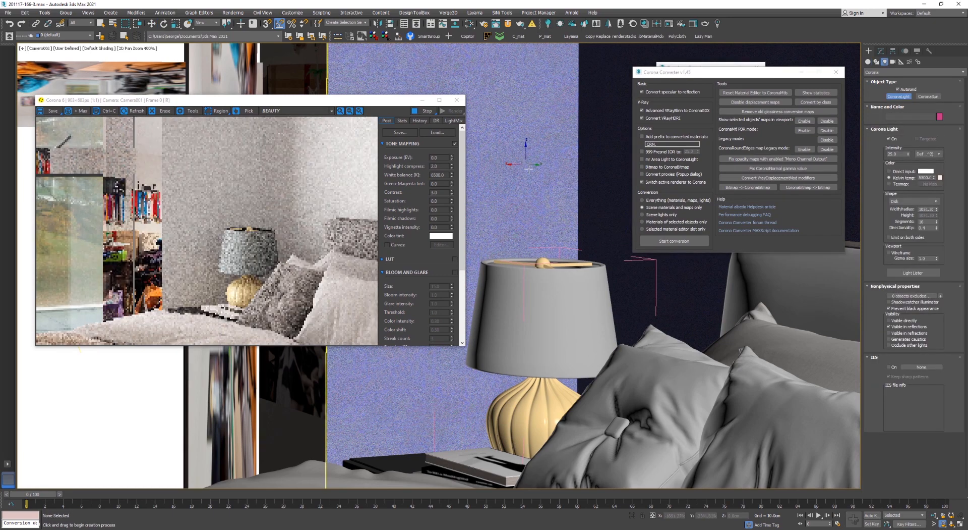
{"action": "left_click", "coordinate": [907, 202]}
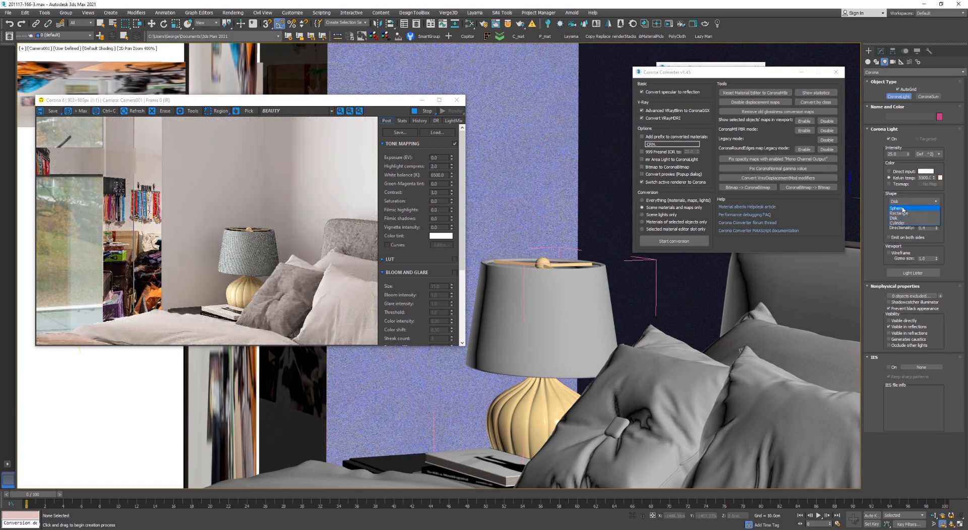
{"action": "left_click", "coordinate": [903, 208]}
{"action": "left_click_drag", "start_coordinate": [539, 315], "coordinate": [567, 325]}
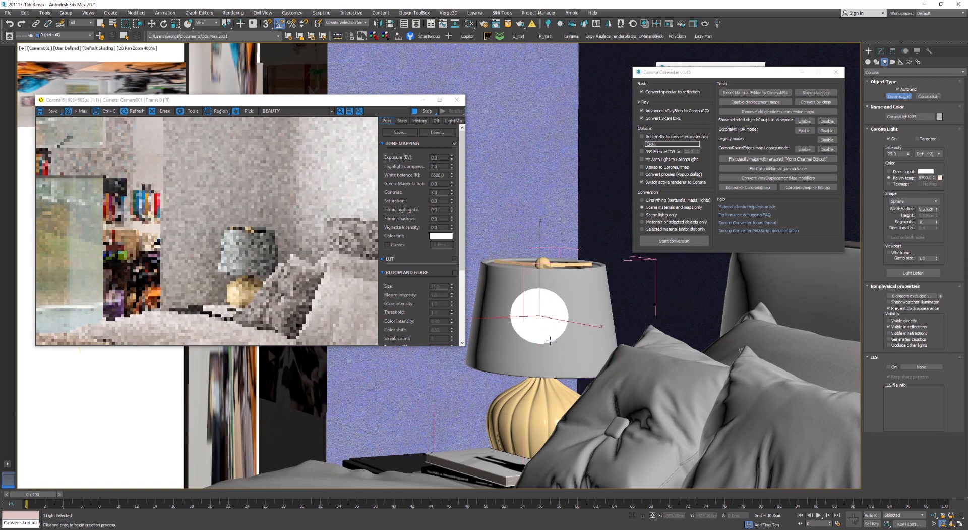
Align the sphere light to the lampshade and raise it inside the shade, just above the bulb, in wireframe display
{"action": "key", "text": "alt+a"}
{"action": "left_click", "coordinate": [544, 262]}
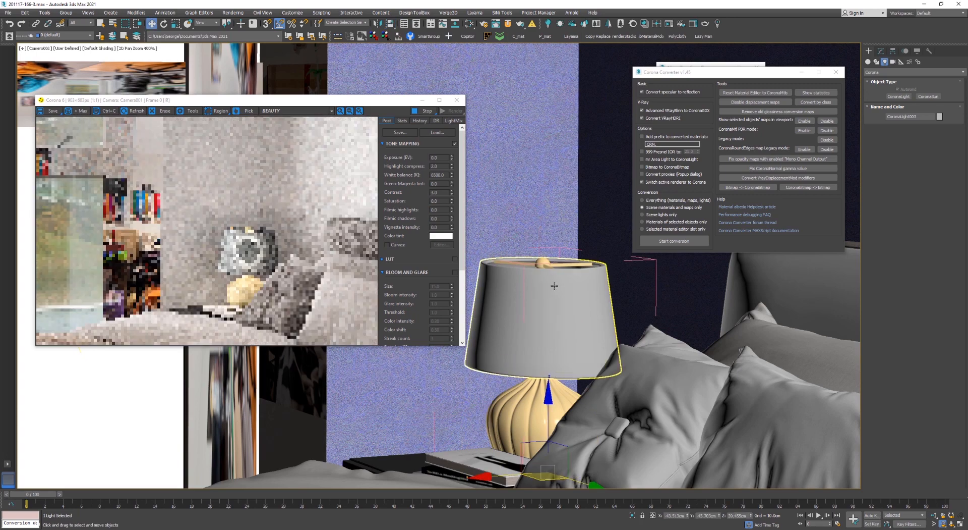
{"action": "left_click_drag", "start_coordinate": [547, 415], "coordinate": [539, 251]}
{"action": "key", "text": "F3"}
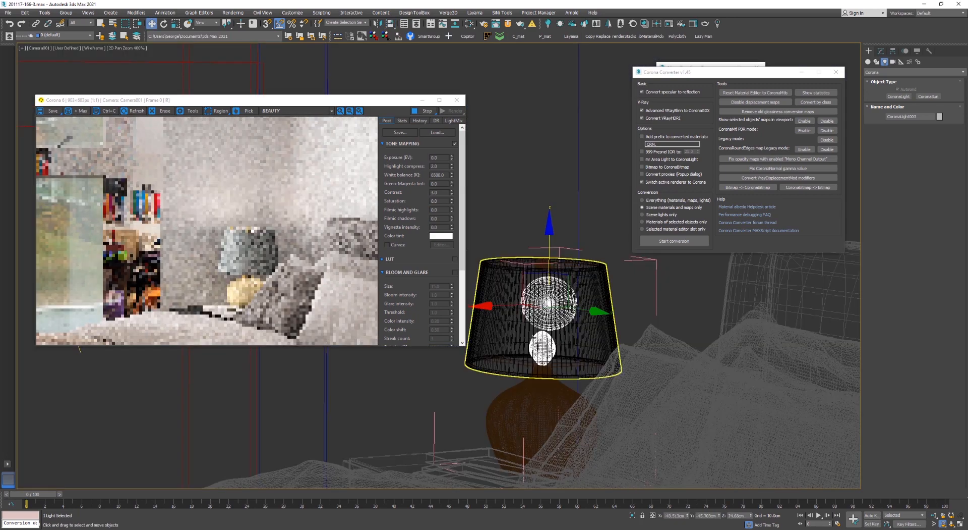
{"action": "left_click_drag", "start_coordinate": [508, 305], "coordinate": [503, 305]}
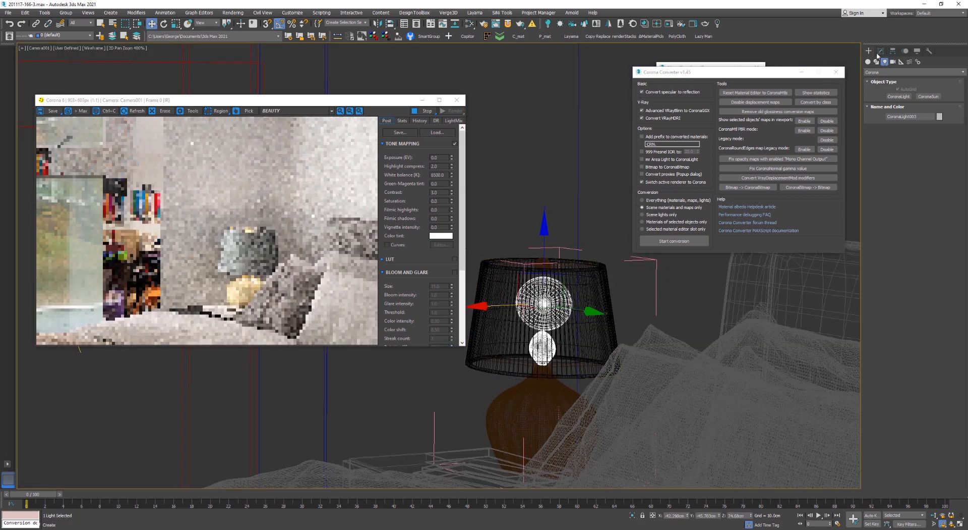
Set the sphere light's intensity to 50
{"action": "left_click", "coordinate": [881, 51]}
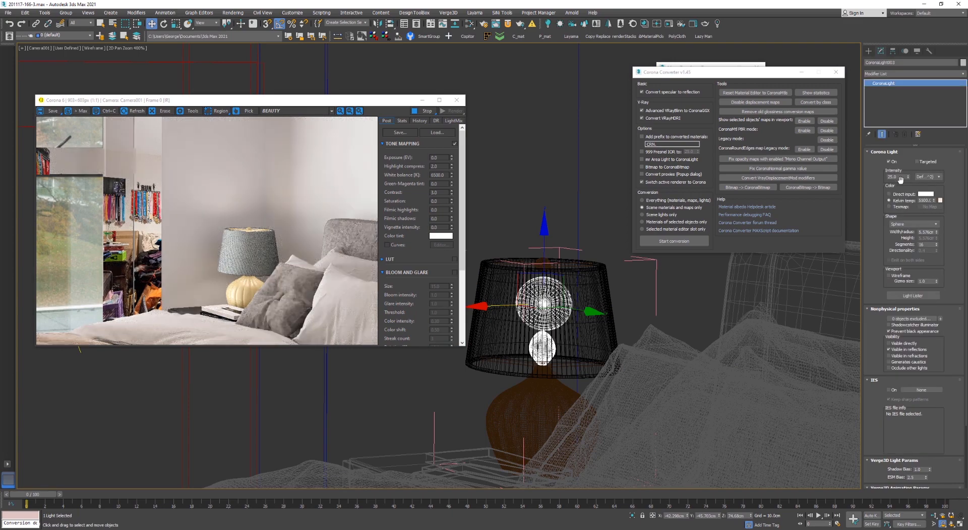
{"action": "type", "text": "50"}
{"action": "key", "text": "Return"}
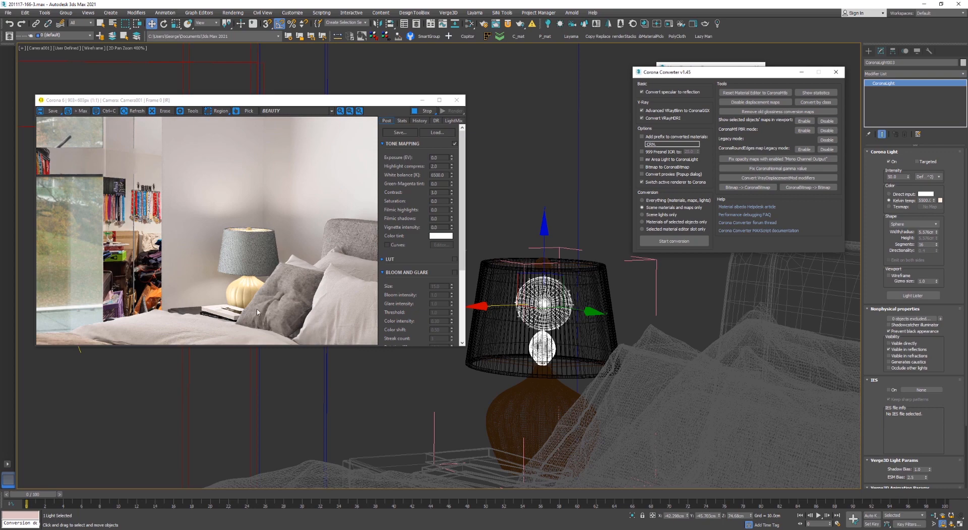
Change the Texture 1.jpeg Physical Material to CoronaMtl and connect the CoronaAO map to its Diffuse color
{"action": "key", "text": "m"}
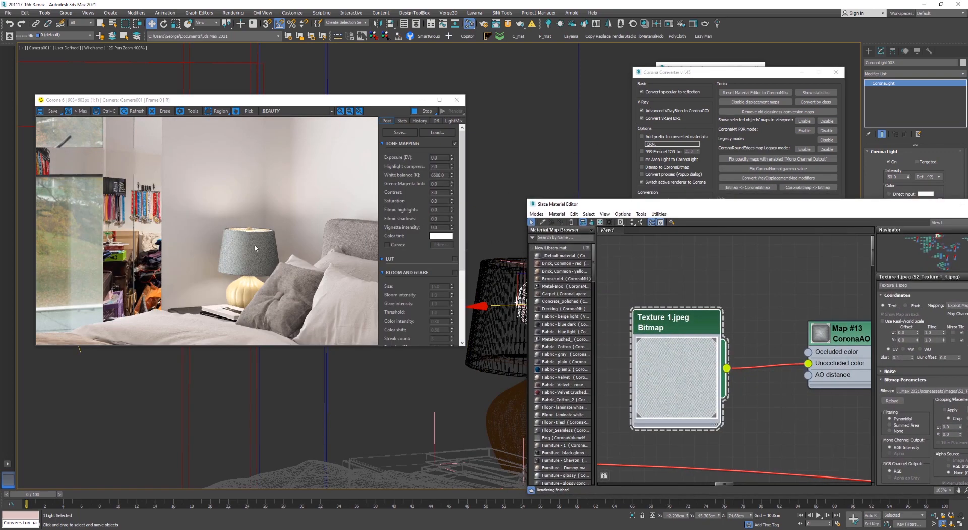
{"action": "scroll", "coordinate": [655, 335], "scroll_direction": "down", "scroll_amount": 1}
{"action": "middle_click_drag", "start_coordinate": [786, 344], "coordinate": [698, 333]}
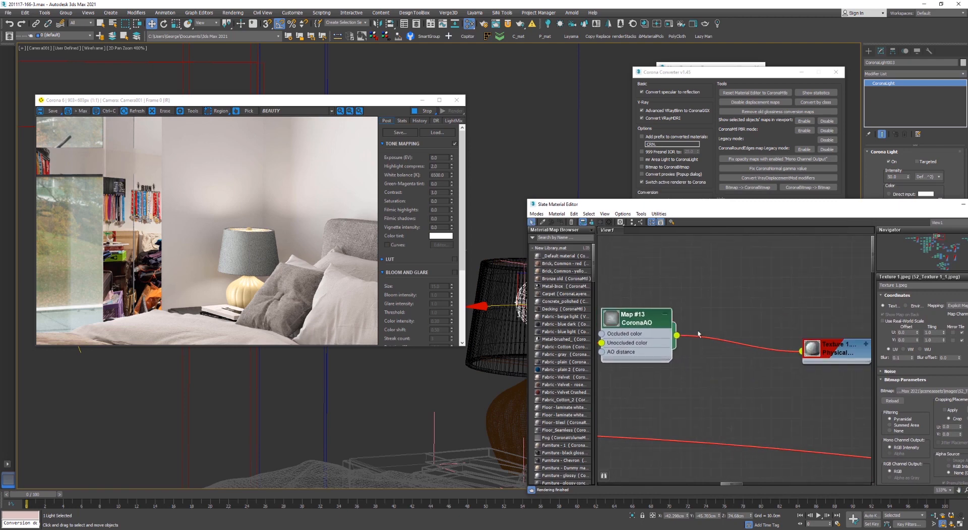
{"action": "right_click", "coordinate": [869, 352]}
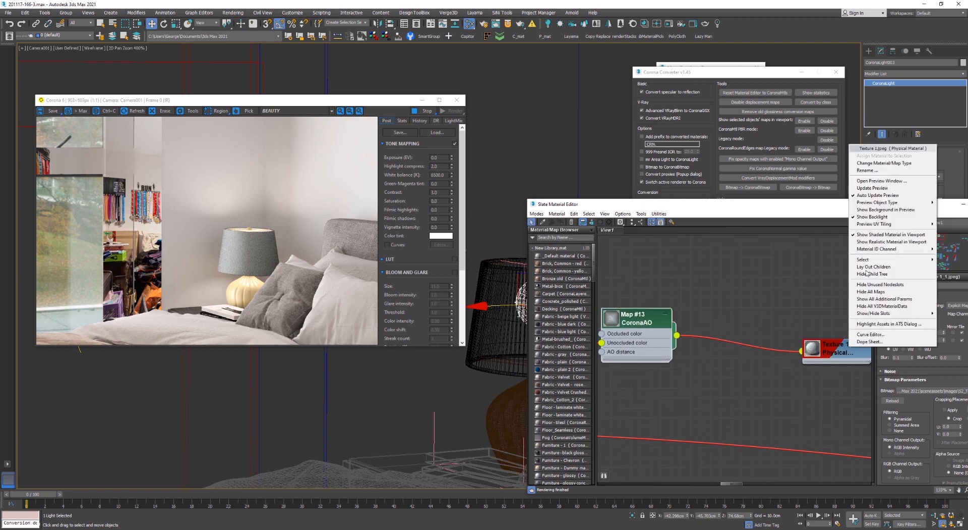
{"action": "left_click", "coordinate": [867, 163]}
{"action": "double_click", "coordinate": [423, 217]}
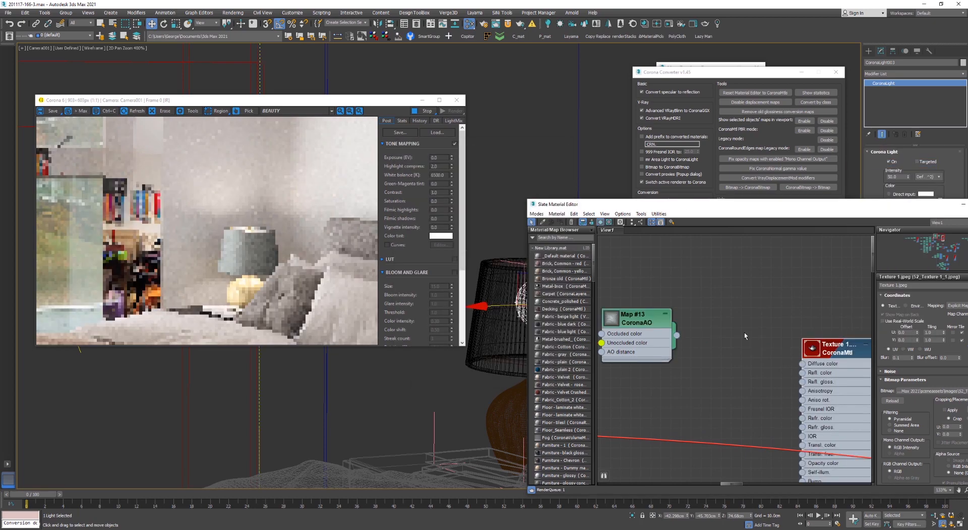
{"action": "left_click_drag", "start_coordinate": [825, 345], "coordinate": [771, 282]}
{"action": "left_click_drag", "start_coordinate": [676, 334], "coordinate": [754, 293]}
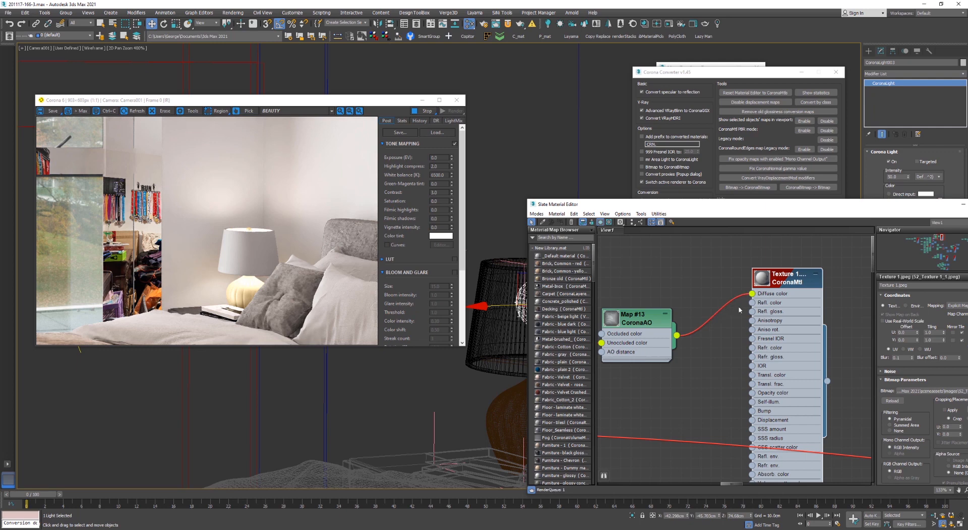
Rearrange the lampshade material's nodes and set the CoronaAO map's max distance to 2 cm
{"action": "scroll", "coordinate": [705, 393], "scroll_direction": "down", "scroll_amount": 3}
{"action": "left_click_drag", "start_coordinate": [700, 341], "coordinate": [722, 288]}
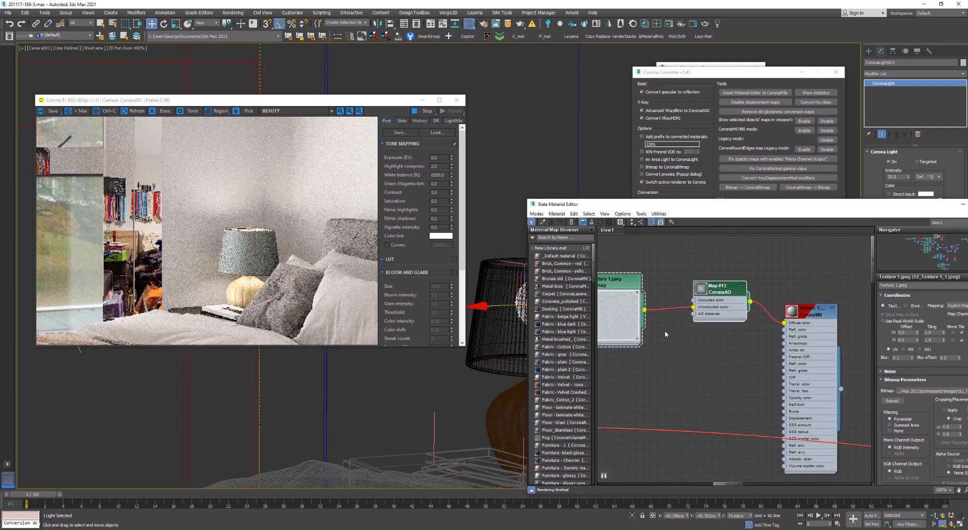
{"action": "scroll", "coordinate": [665, 334], "scroll_direction": "up", "scroll_amount": 2}
{"action": "left_click", "coordinate": [630, 282]}
{"action": "left_click", "coordinate": [752, 277]}
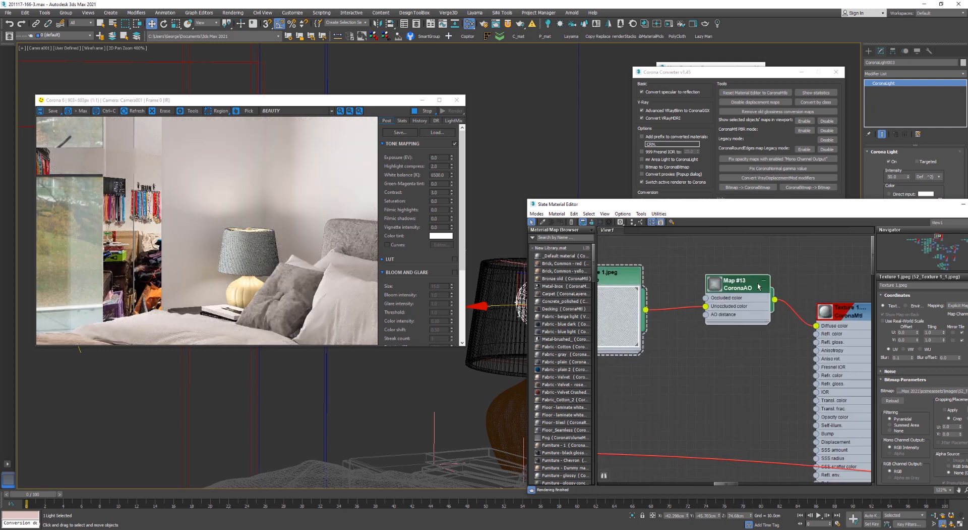
{"action": "left_click_drag", "start_coordinate": [764, 206], "coordinate": [711, 193]}
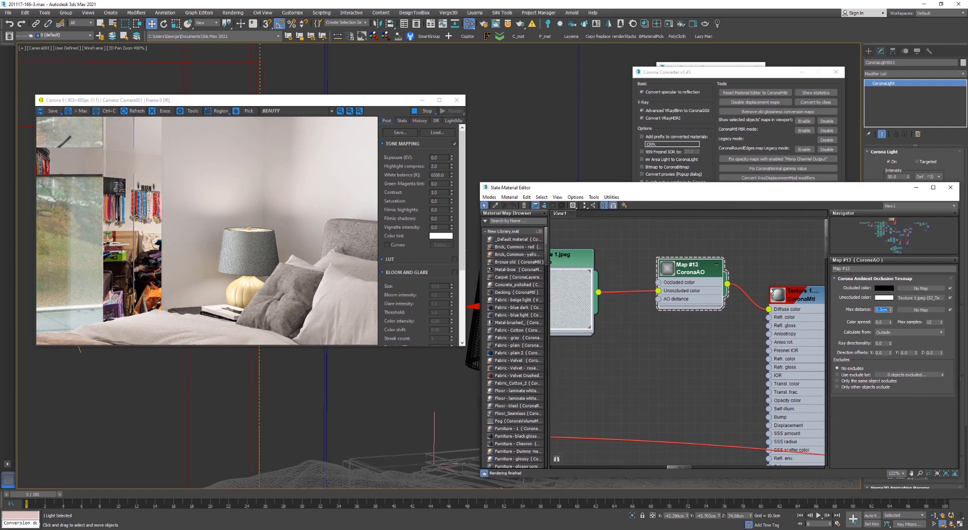
{"action": "type", "text": "2"}
{"action": "key", "text": "Return"}
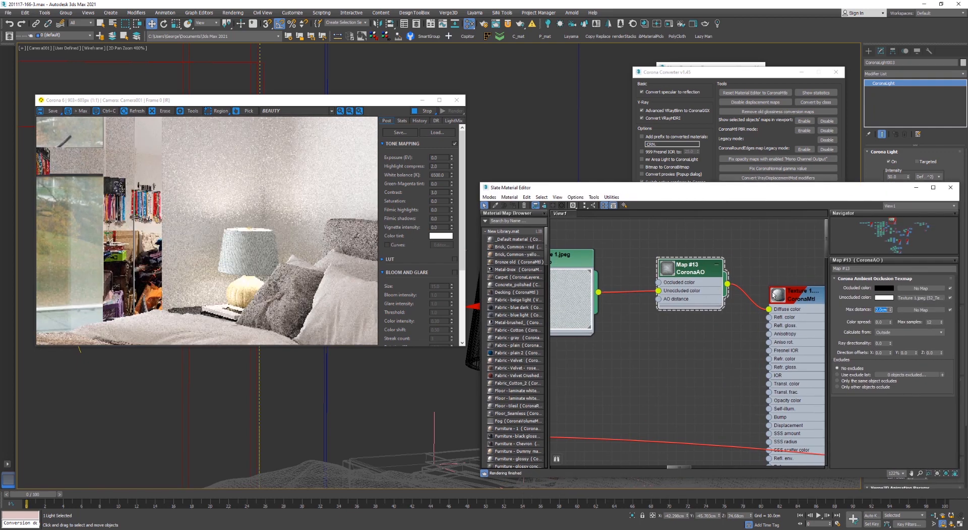
Reposition the lampshade material's nodes and connect the Texture 1.jpeg bitmap to the CoronaMtl's translucency color
{"action": "scroll", "coordinate": [666, 335], "scroll_direction": "down", "scroll_amount": 2}
{"action": "scroll", "coordinate": [702, 315], "scroll_direction": "up", "scroll_amount": 3}
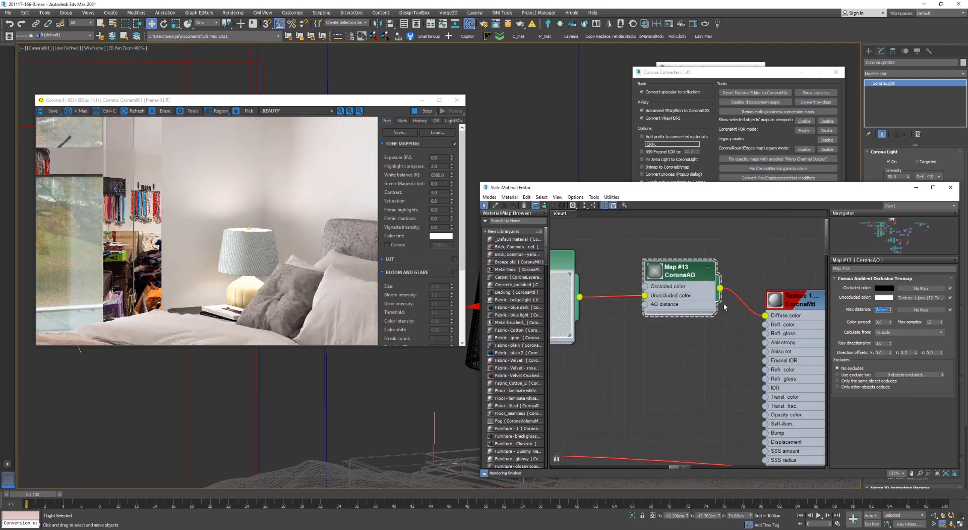
{"action": "left_click_drag", "start_coordinate": [799, 302], "coordinate": [778, 260]}
{"action": "left_click_drag", "start_coordinate": [681, 239], "coordinate": [661, 249]}
{"action": "double_click", "coordinate": [784, 268]}
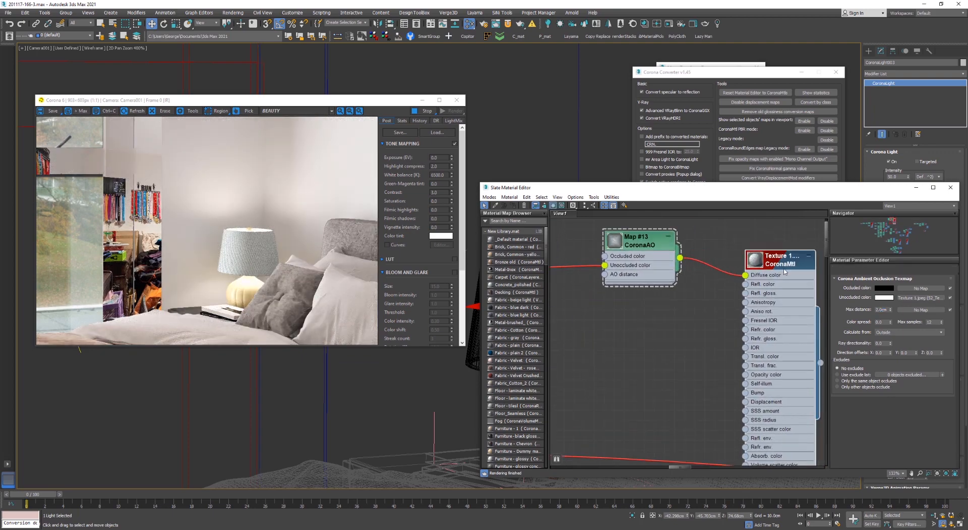
{"action": "double_click", "coordinate": [786, 288]}
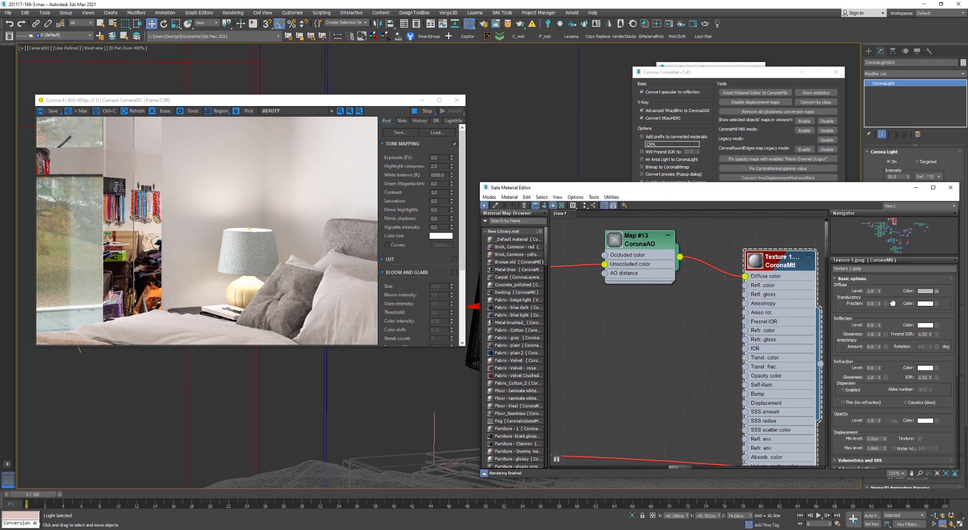
{"action": "middle_click_drag", "start_coordinate": [627, 288], "coordinate": [677, 293]}
{"action": "left_click_drag", "start_coordinate": [589, 273], "coordinate": [937, 304]}
{"action": "key", "text": "Return"}
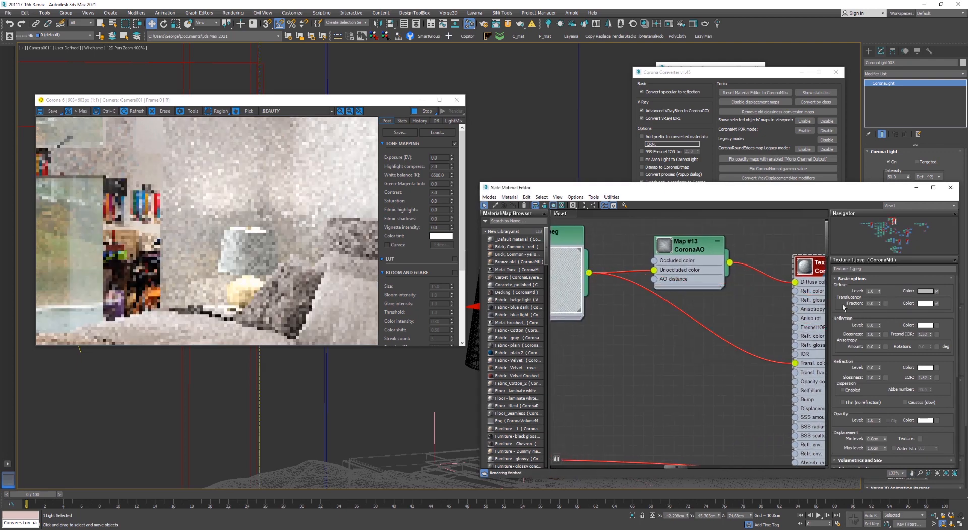
Try different translucency fractions on the lampshade material, including 0.4, and settle on 0.2
{"action": "double_click", "coordinate": [872, 304]}
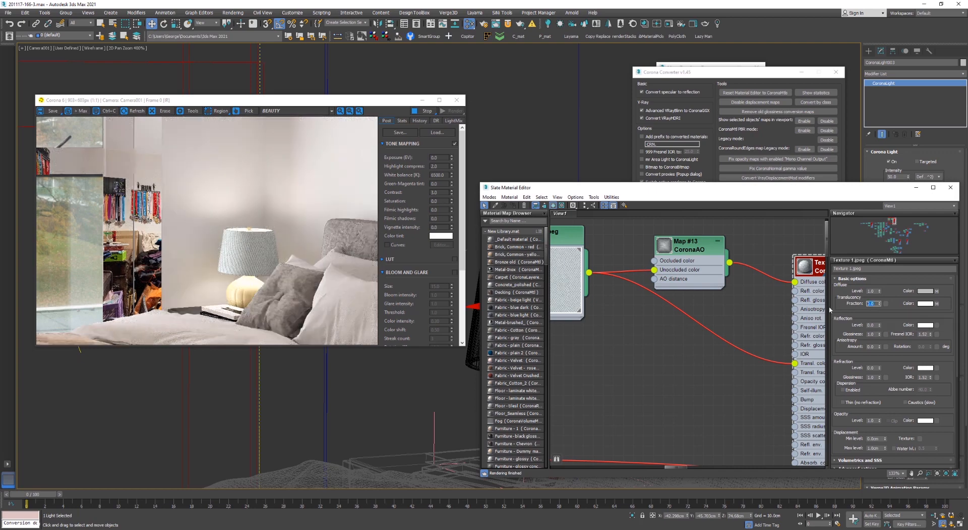
{"action": "type", "text": "0.2"}
{"action": "key", "text": "Return"}
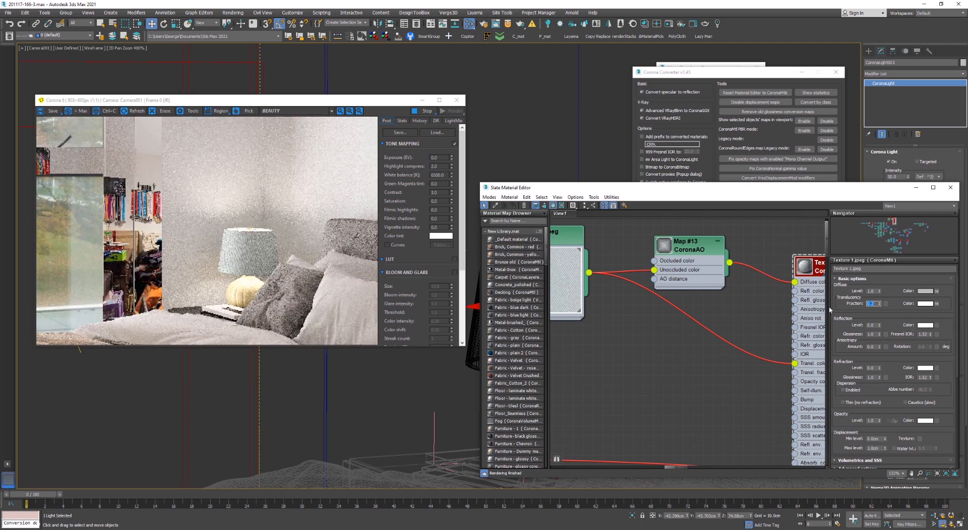
{"action": "key", "text": "Return"}
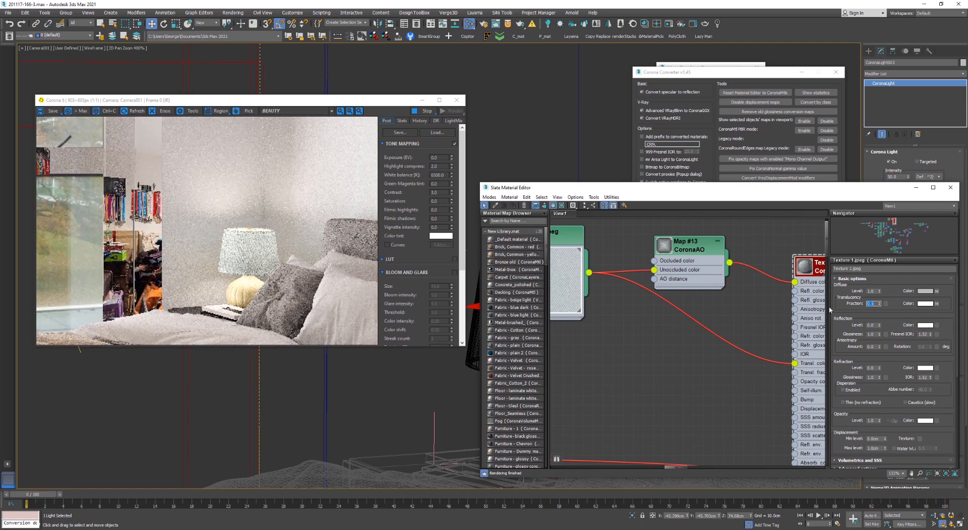
{"action": "key", "text": "Return"}
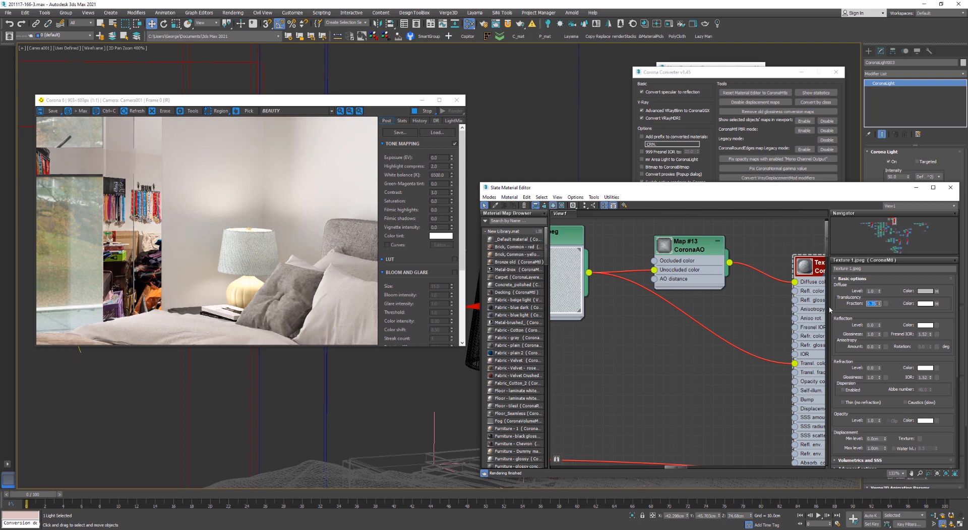
{"action": "type", "text": "0.4"}
{"action": "key", "text": "Return"}
{"action": "type", "text": "0.2"}
{"action": "key", "text": "Return"}
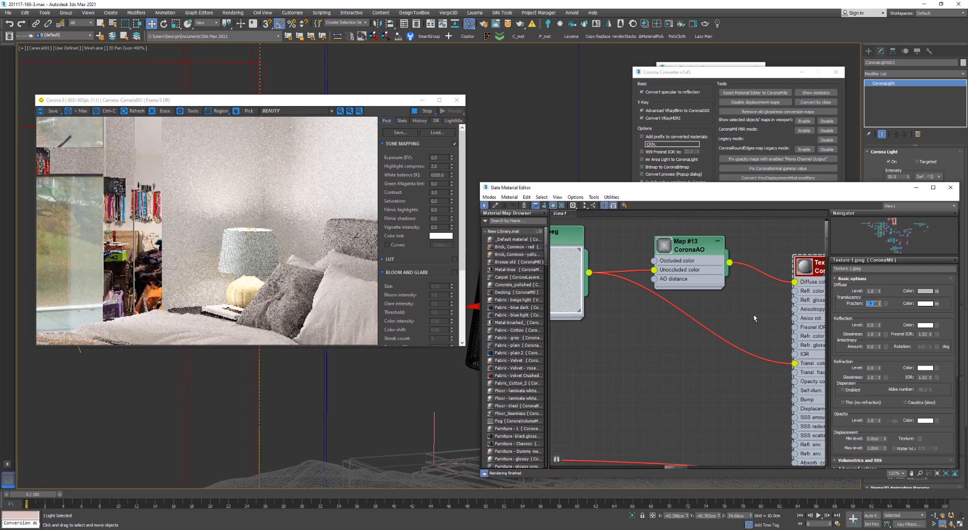
Expand the lampshade material's Volumetrics and SSS and Advanced options settings to review them
{"action": "scroll", "coordinate": [862, 379], "scroll_direction": "down", "scroll_amount": 5}
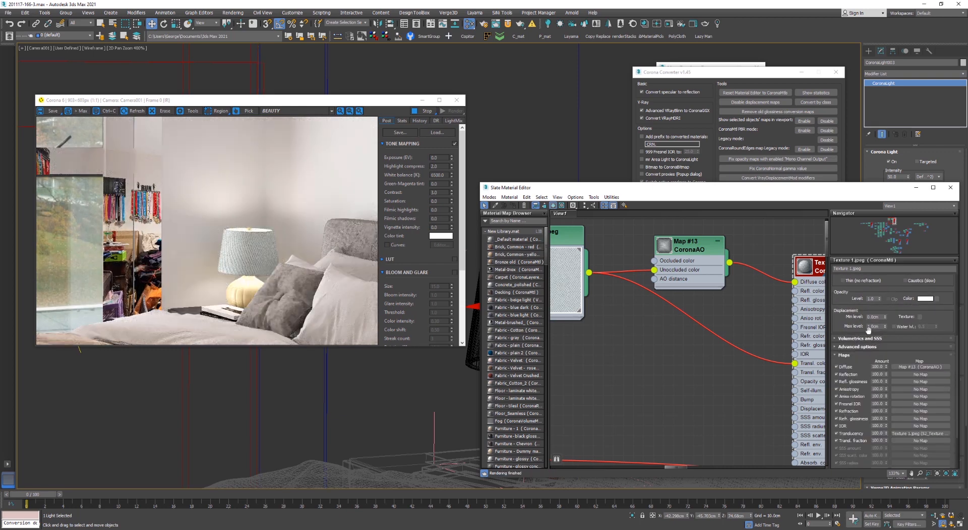
{"action": "left_click", "coordinate": [850, 339]}
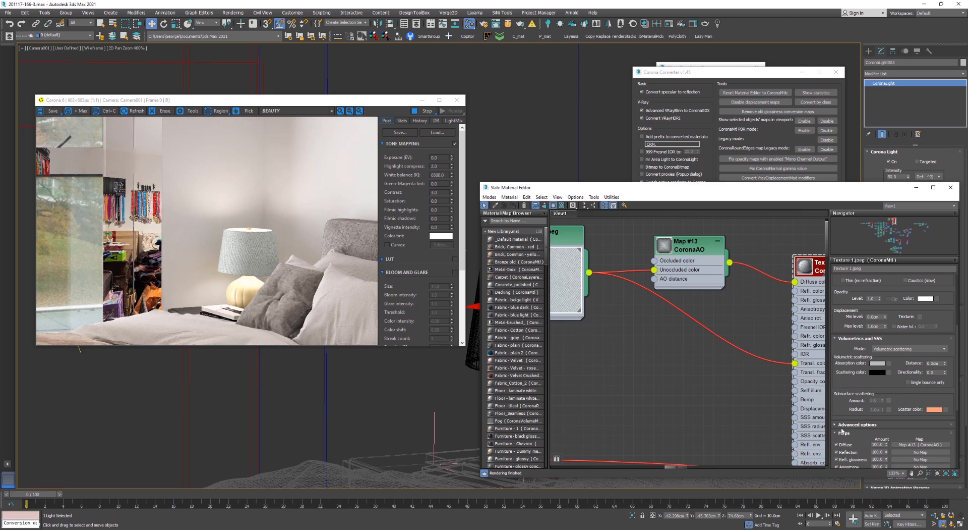
{"action": "left_click", "coordinate": [844, 429]}
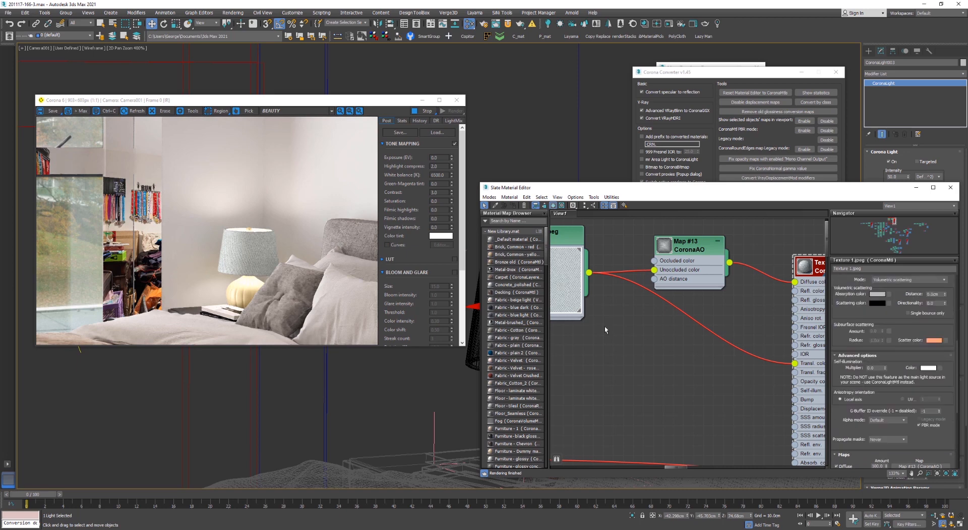
Rearrange the lampshade's map nodes and add a Falloff map beside the CoronaAO map
{"action": "scroll", "coordinate": [624, 318], "scroll_direction": "down", "scroll_amount": 3}
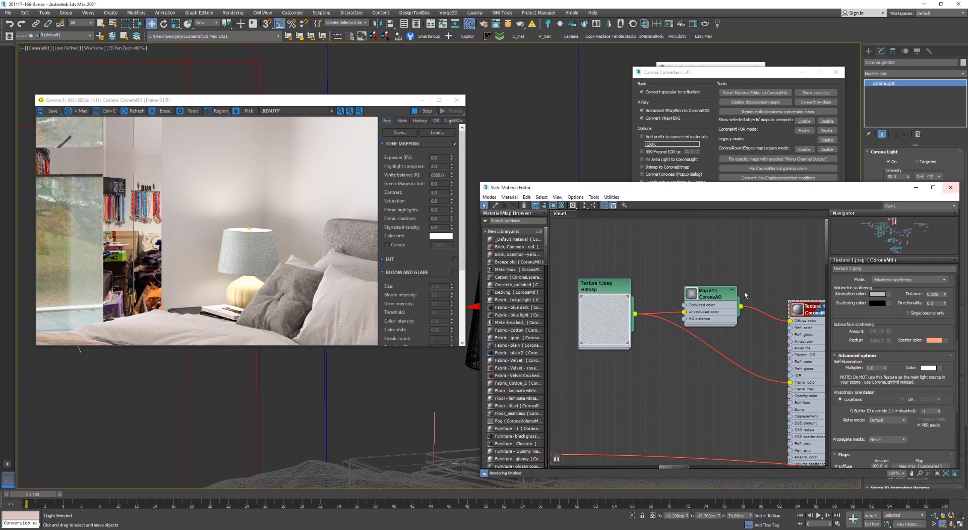
{"action": "middle_click_drag", "start_coordinate": [708, 301], "coordinate": [667, 287]}
{"action": "left_click_drag", "start_coordinate": [670, 284], "coordinate": [652, 306]}
{"action": "middle_click_drag", "start_coordinate": [618, 323], "coordinate": [706, 345]}
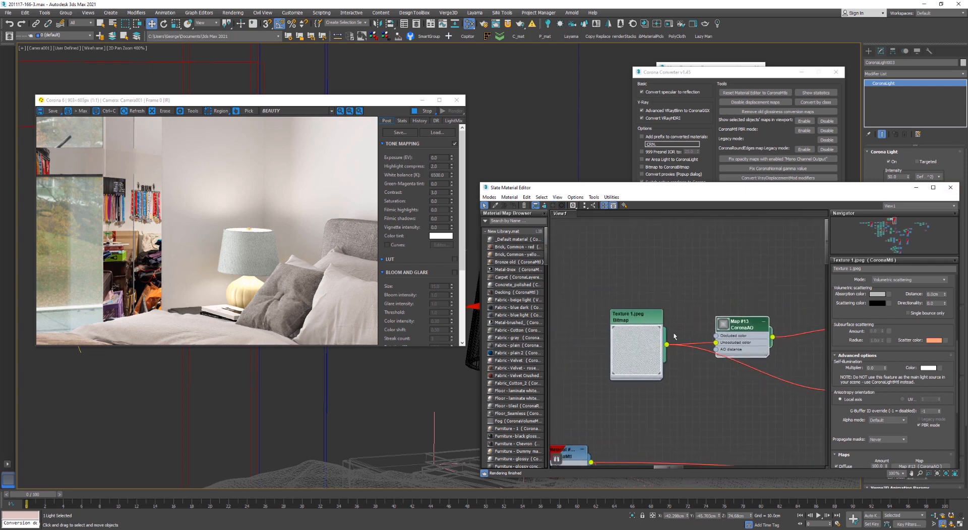
{"action": "middle_click_drag", "start_coordinate": [754, 325], "coordinate": [727, 313]}
{"action": "right_click", "coordinate": [713, 268]}
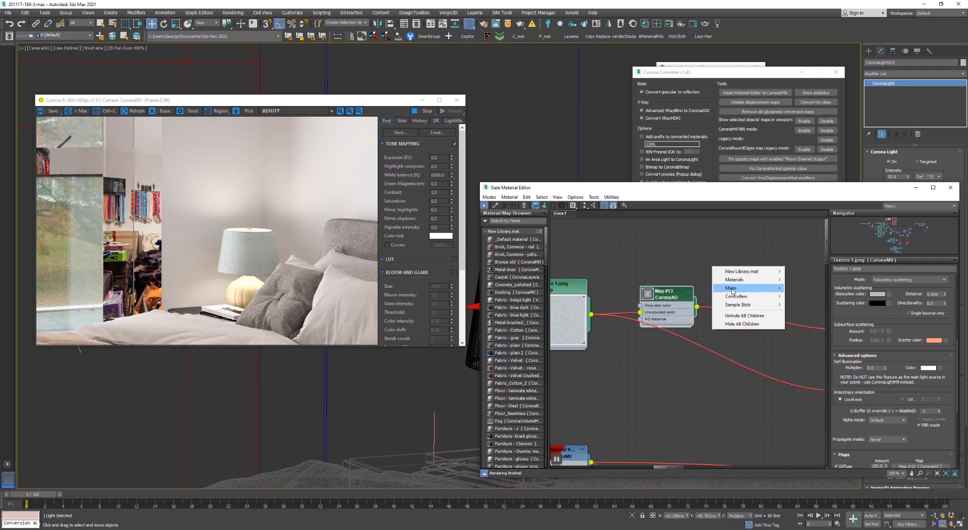
{"action": "mouse_move", "coordinate": [731, 287]}
{"action": "mouse_move", "coordinate": [805, 297]}
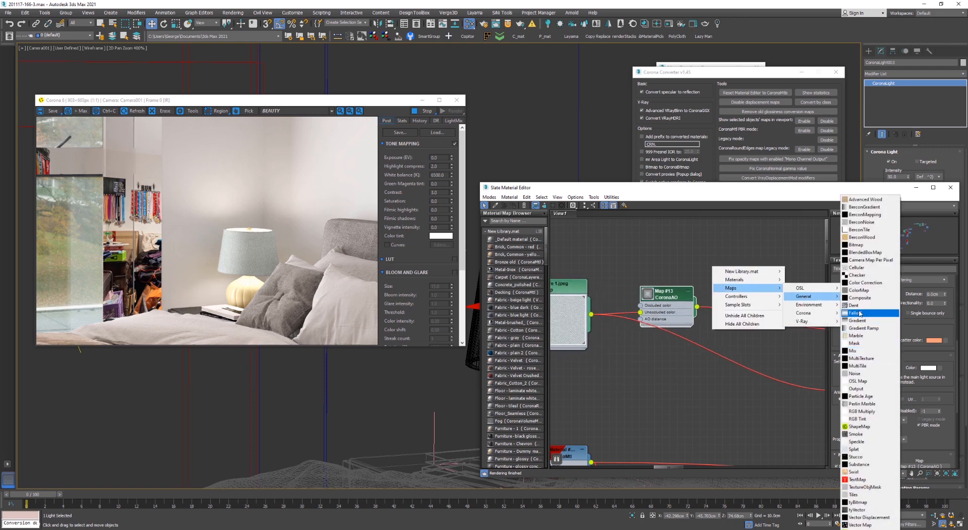
{"action": "left_click", "coordinate": [859, 312]}
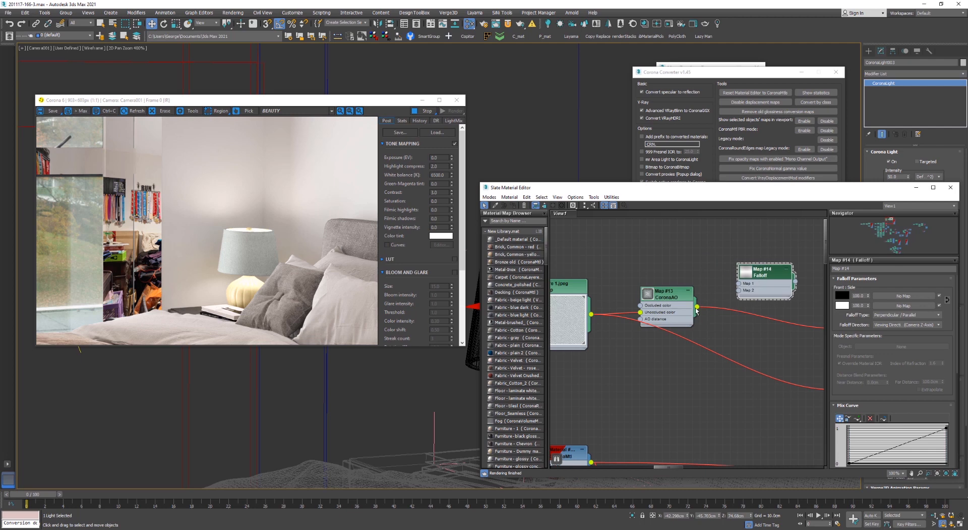
Connect the CoronaAO map to the Falloff's Map 1 and the Falloff to the lampshade material's Diffuse color
{"action": "left_click_drag", "start_coordinate": [697, 306], "coordinate": [740, 288]}
{"action": "middle_click_drag", "start_coordinate": [740, 288], "coordinate": [614, 260]}
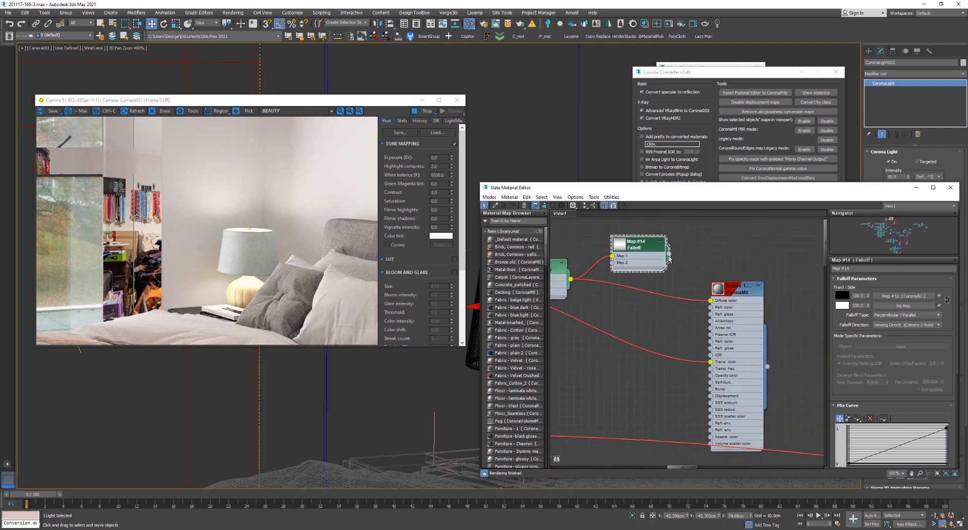
{"action": "left_click_drag", "start_coordinate": [669, 253], "coordinate": [714, 305]}
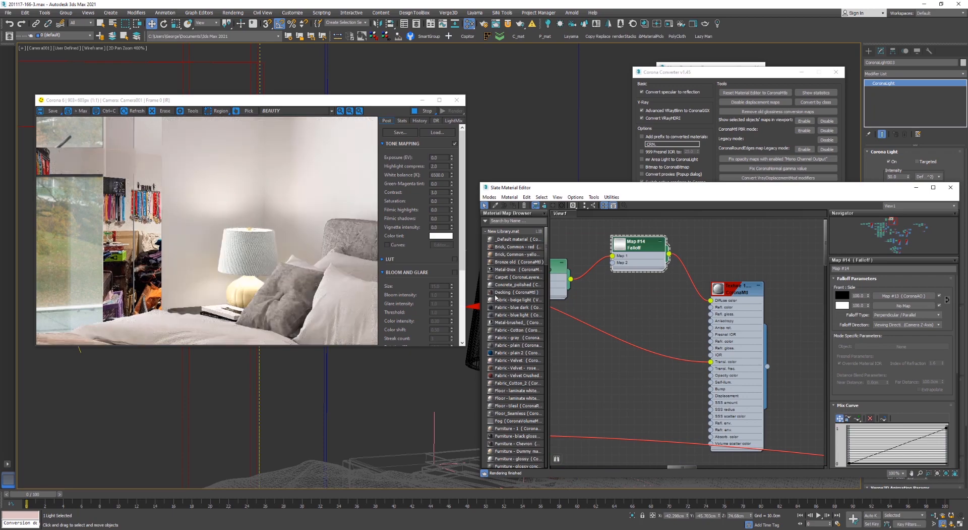
Reposition the Falloff node and set its falloff type to Fresnel
{"action": "middle_click_drag", "start_coordinate": [655, 294], "coordinate": [716, 295]}
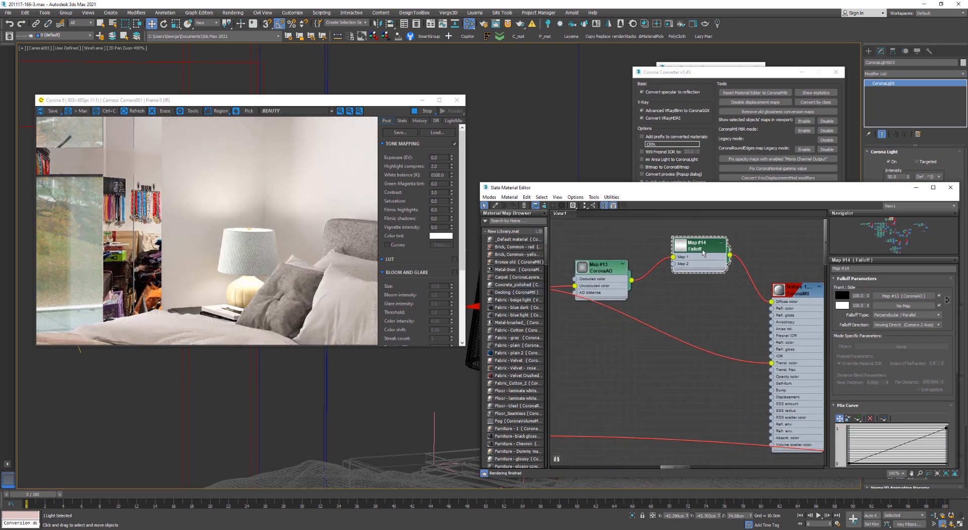
{"action": "middle_click_drag", "start_coordinate": [709, 251], "coordinate": [699, 274]}
{"action": "left_click", "coordinate": [903, 315]}
{"action": "left_click", "coordinate": [893, 332]}
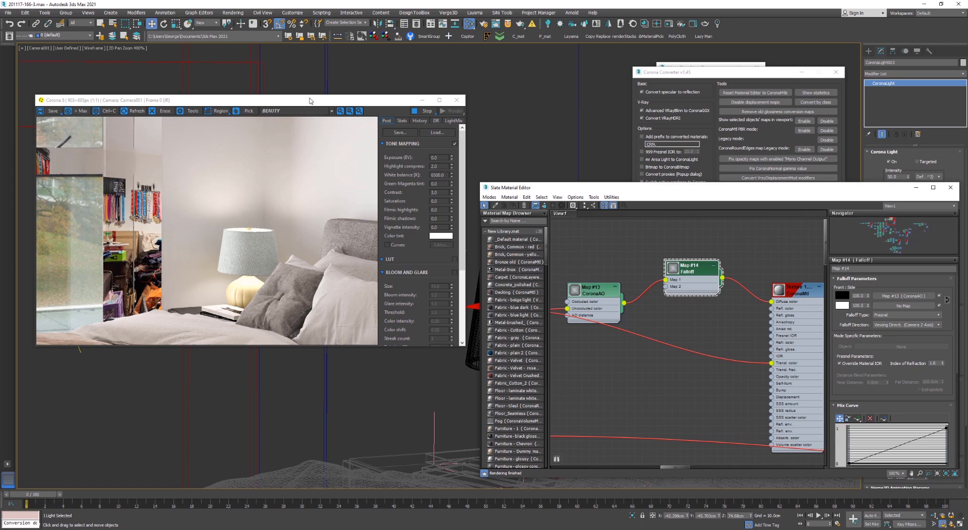
Close the material editor, return to the full camera view and adjust the sphere light's Kelvin temperature
{"action": "left_click", "coordinate": [951, 187]}
{"action": "key", "text": "c"}
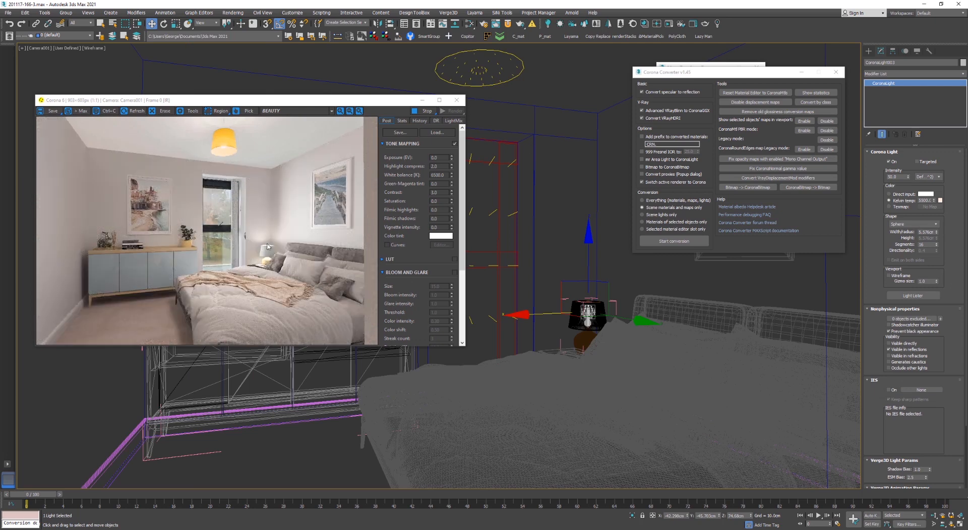
{"action": "left_click_drag", "start_coordinate": [933, 203], "coordinate": [934, 203]}
Stop the interactive render and attach the sphere light to the bedside lamp's group
{"action": "left_click", "coordinate": [576, 303]}
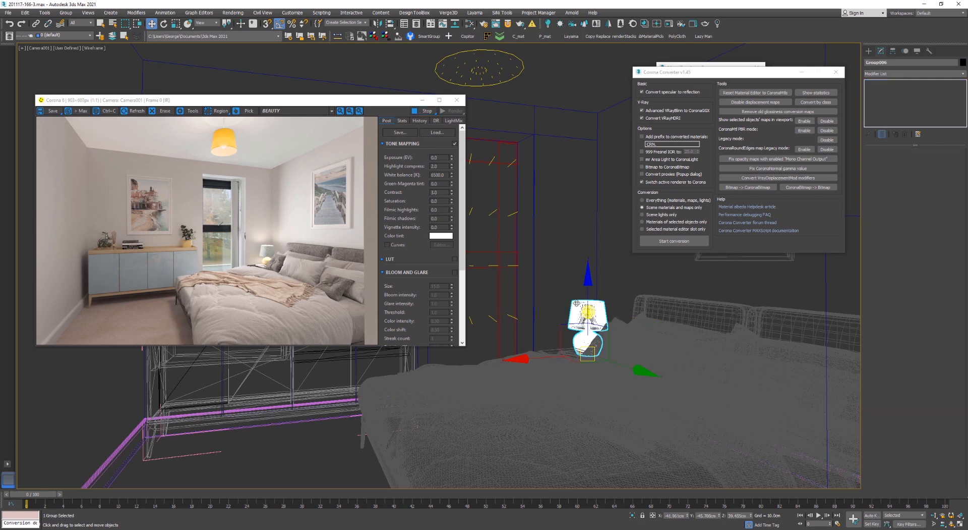
{"action": "left_click_drag", "start_coordinate": [592, 319], "coordinate": [592, 321]}
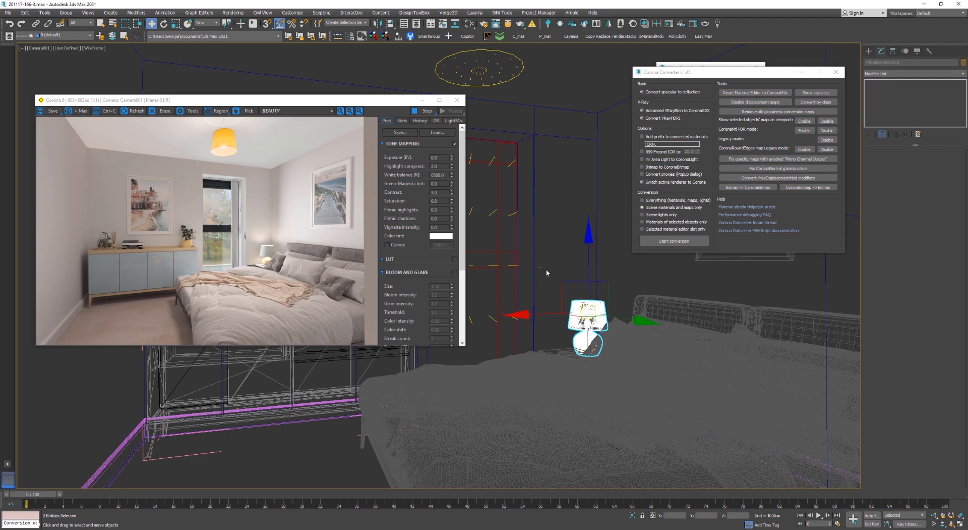
{"action": "left_click", "coordinate": [557, 289]}
{"action": "left_click_drag", "start_coordinate": [559, 289], "coordinate": [588, 321]}
{"action": "left_click", "coordinate": [425, 111]}
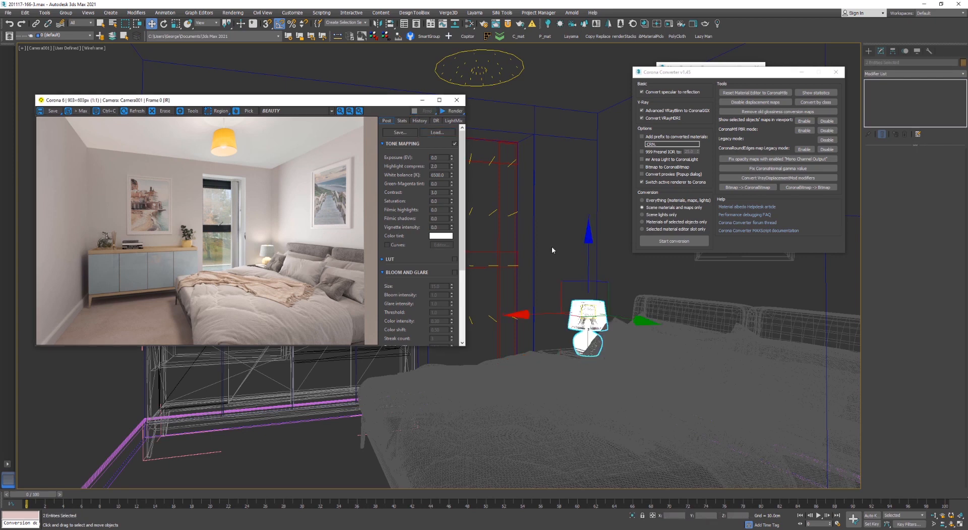
{"action": "left_click_drag", "start_coordinate": [548, 288], "coordinate": [589, 320]}
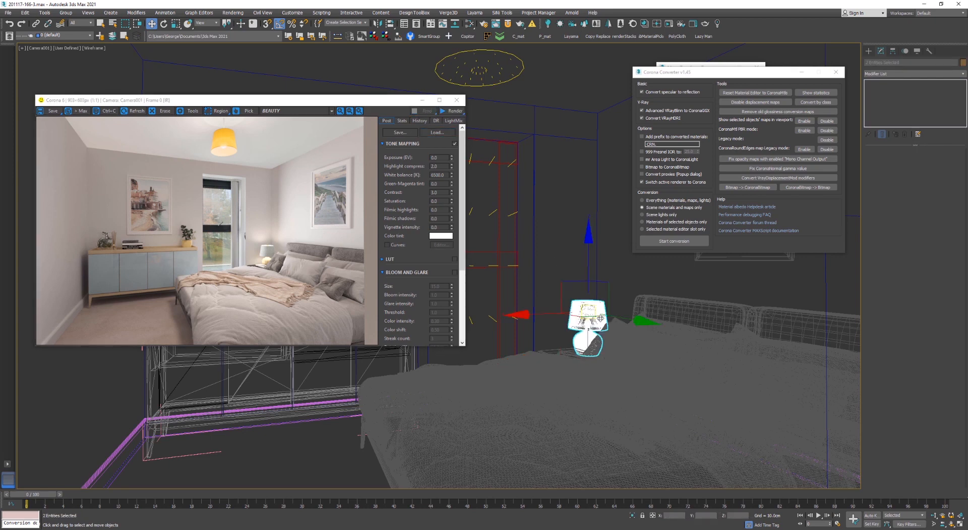
{"action": "left_click", "coordinate": [577, 306]}
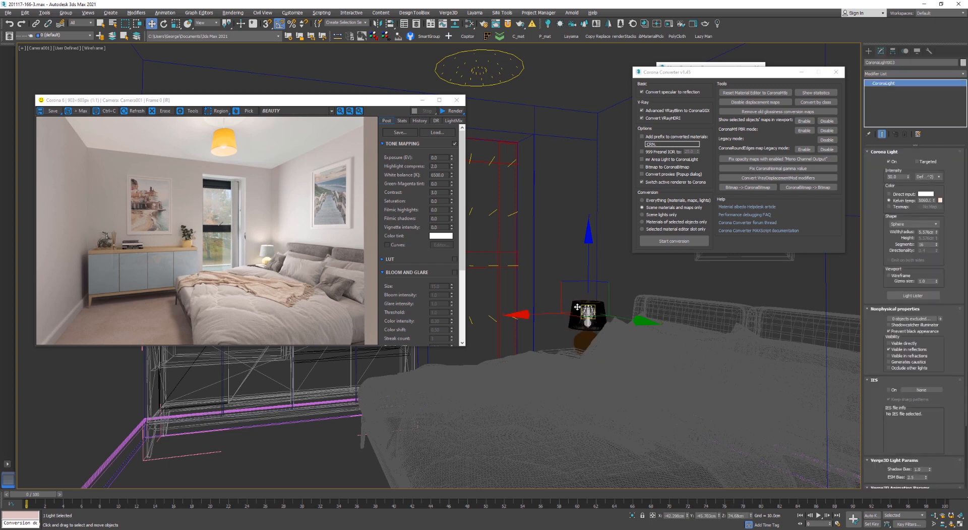
{"action": "left_click", "coordinate": [66, 12]}
{"action": "left_click", "coordinate": [76, 68]}
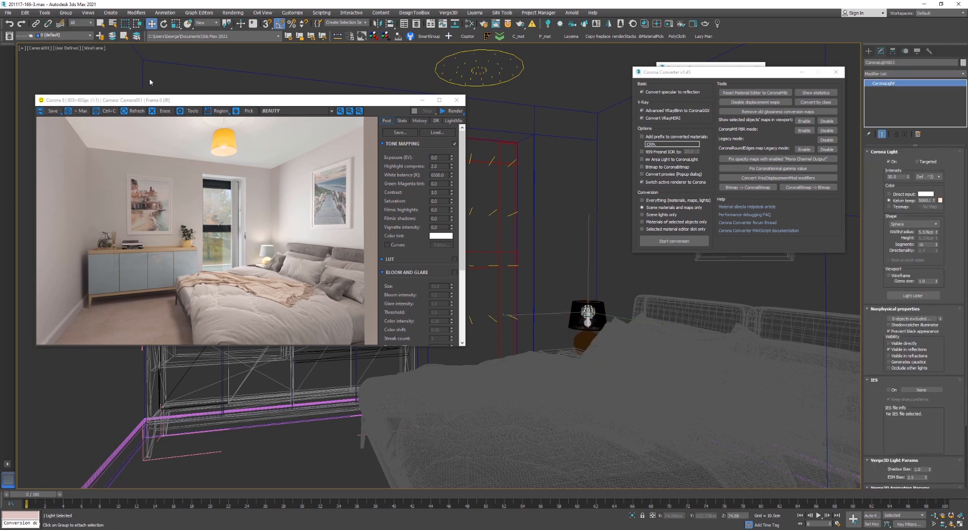
{"action": "left_click", "coordinate": [575, 319]}
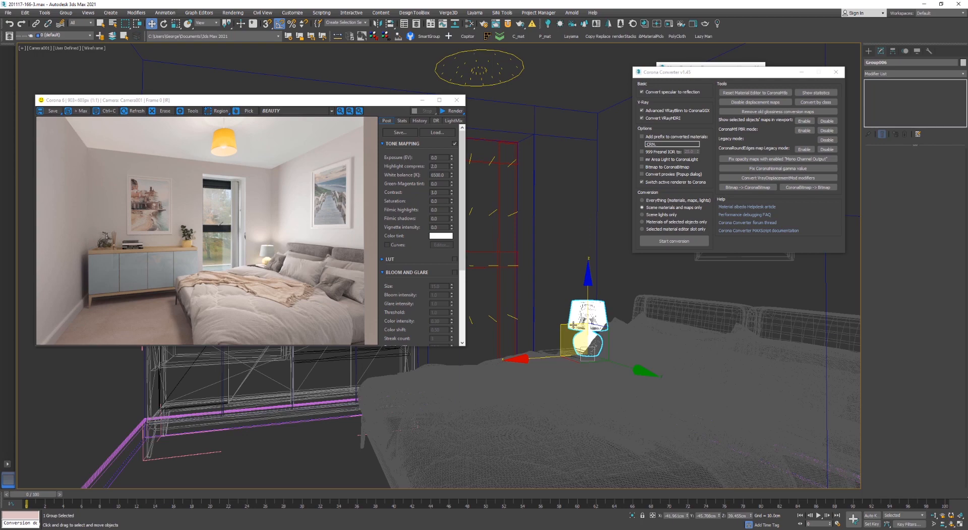
Close the render window, switch to shaded display and clone the lamp group as a copy above the sideboard
{"action": "left_click_drag", "start_coordinate": [331, 97], "coordinate": [435, 77]}
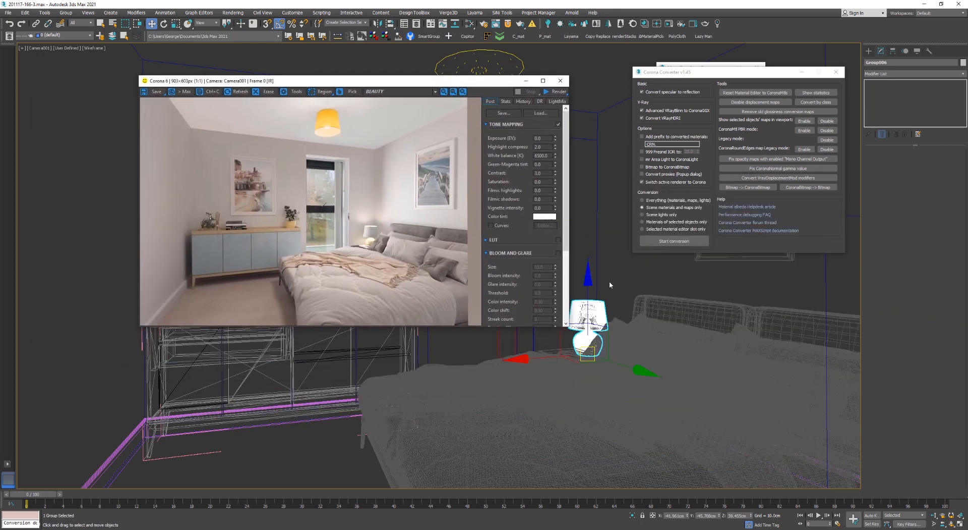
{"action": "left_click", "coordinate": [560, 81]}
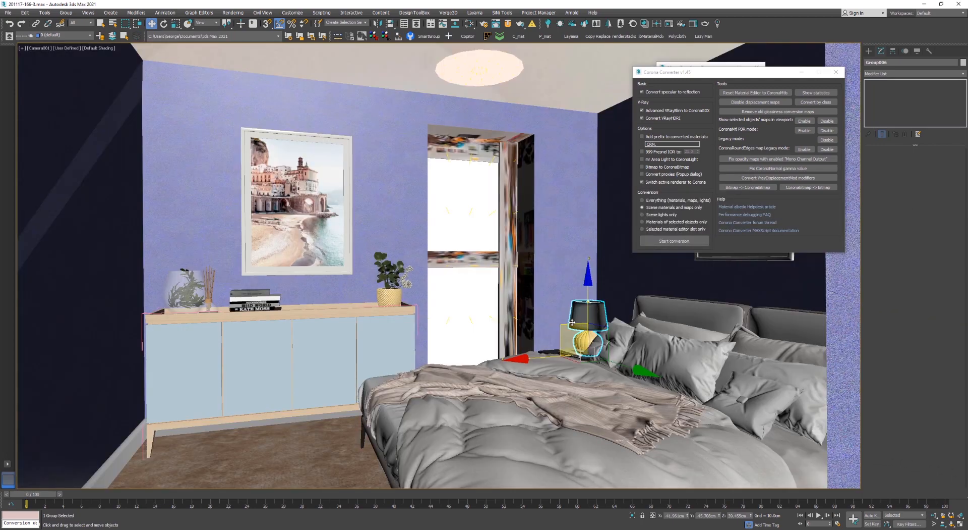
{"action": "key", "text": "F3"}
{"action": "mouse_move", "coordinate": [571, 323]}
{"action": "left_mouse_down", "text": "shift"}
{"action": "mouse_move", "coordinate": [211, 184]}
{"action": "mouse_move", "coordinate": [230, 248]}
{"action": "left_mouse_up", "text": "shift"}
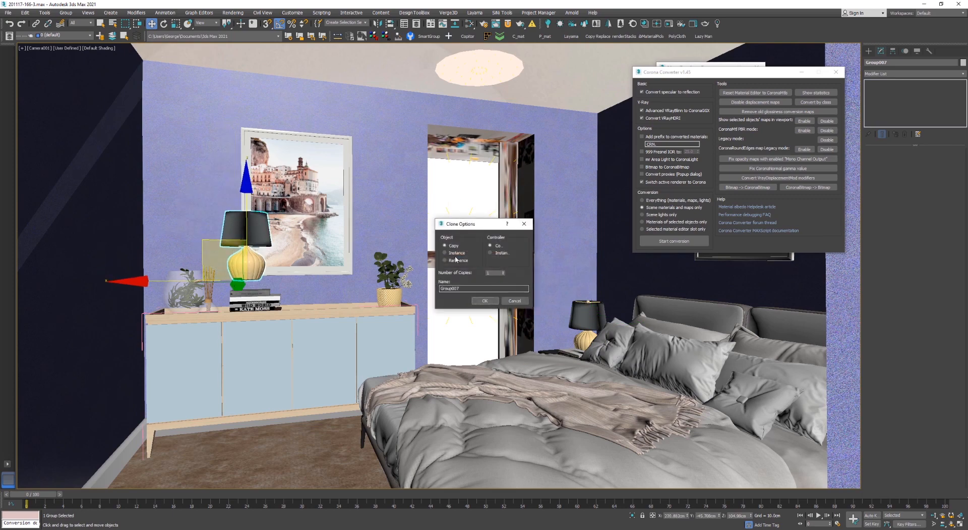
{"action": "left_click", "coordinate": [491, 301]}
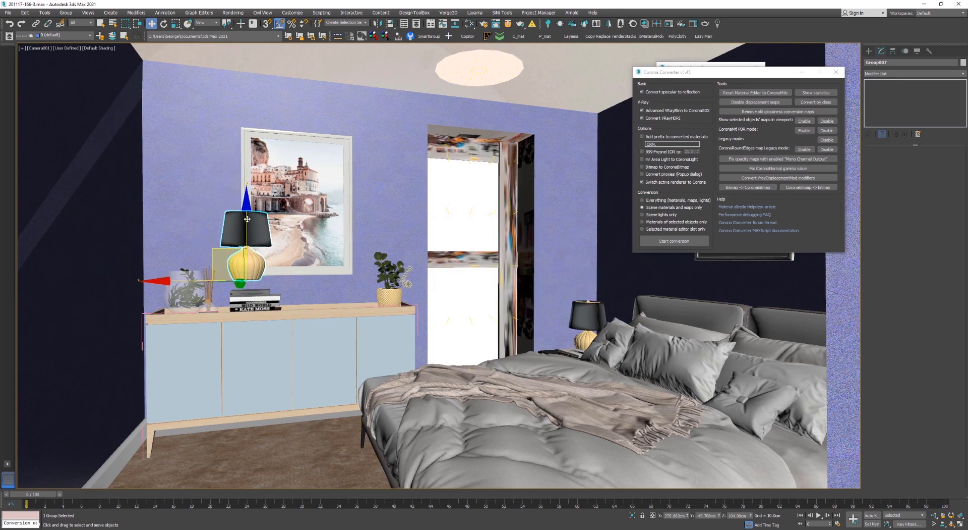
Lower the copied lamp onto the stack of books on the sideboard and restart the interactive render
{"action": "left_click_drag", "start_coordinate": [246, 219], "coordinate": [269, 288]}
{"action": "key", "text": "s"}
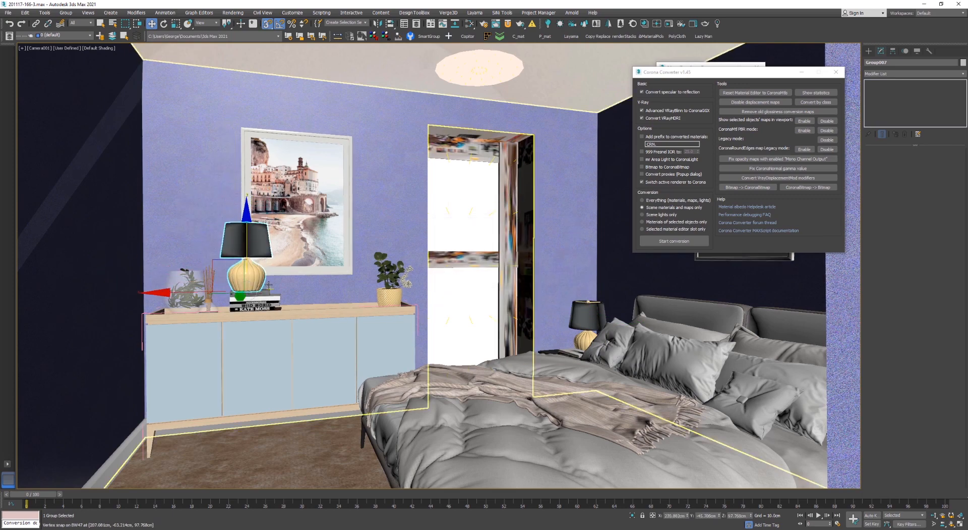
{"action": "key", "text": "s"}
{"action": "left_click", "coordinate": [668, 24]}
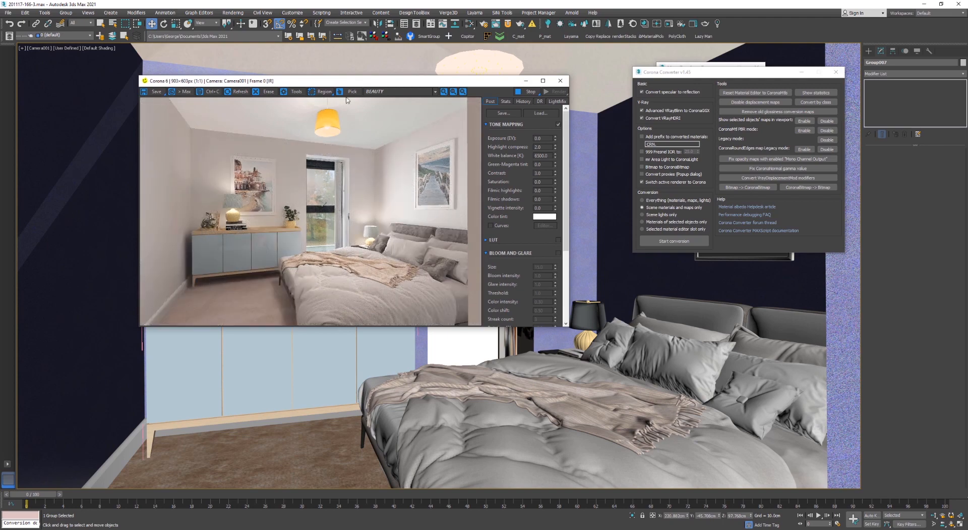
Move the render window off the sideboard, then select the glass terrarium and reed diffuser and hide them
{"action": "left_click_drag", "start_coordinate": [318, 81], "coordinate": [586, 102]}
{"action": "left_click", "coordinate": [179, 288]}
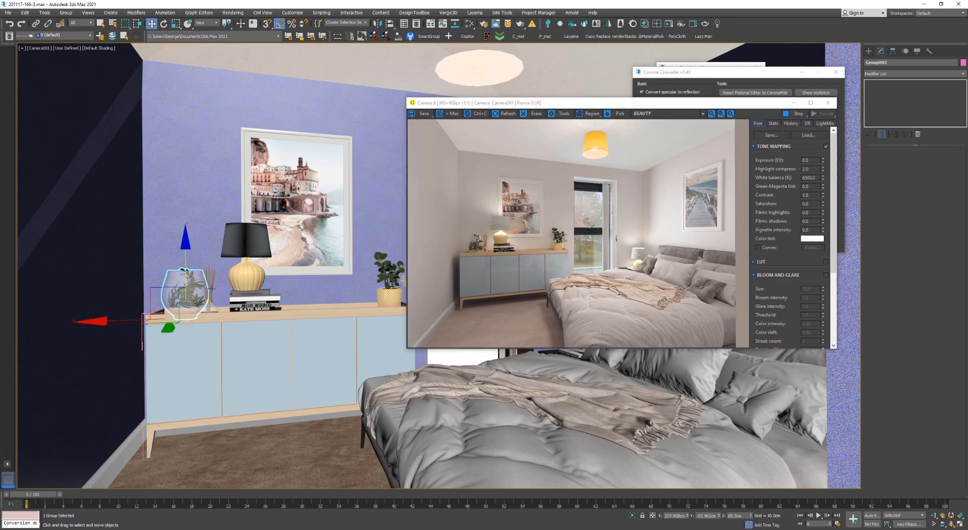
{"action": "left_click", "coordinate": [208, 290], "text": "ctrl"}
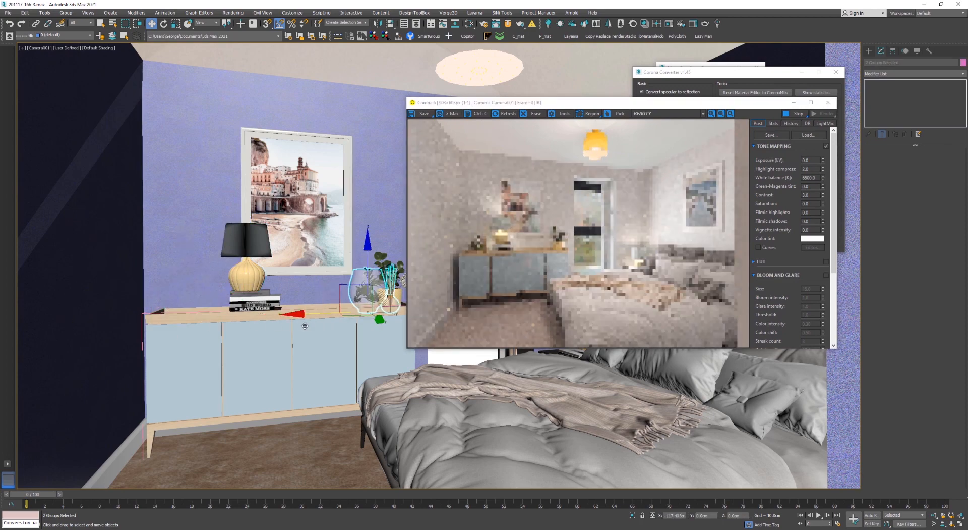
{"action": "right_click", "coordinate": [238, 282]}
{"action": "left_click", "coordinate": [254, 256]}
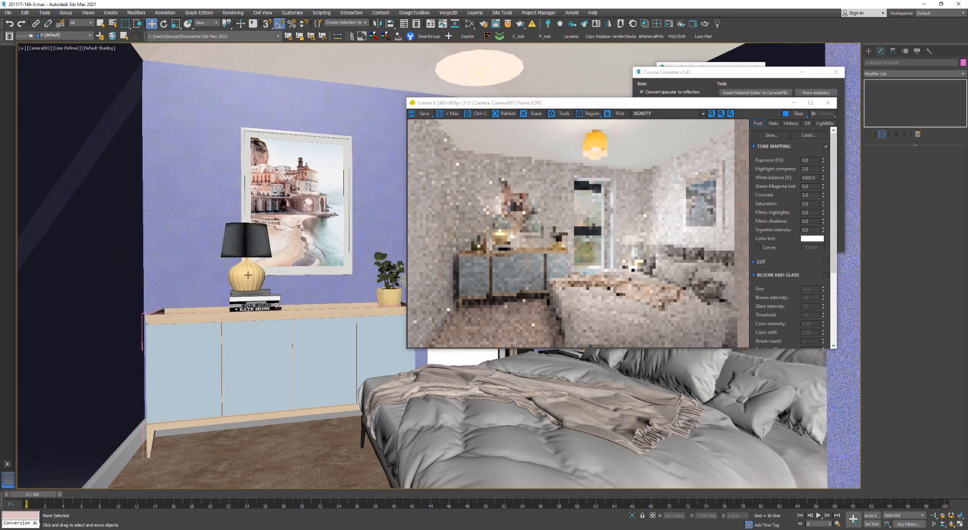
Move the copied lamp off the stack of books to the free end of the sideboard, away from the plant
{"action": "left_click", "coordinate": [177, 299]}
{"action": "key", "text": "s"}
{"action": "left_click_drag", "start_coordinate": [177, 299], "coordinate": [122, 325]}
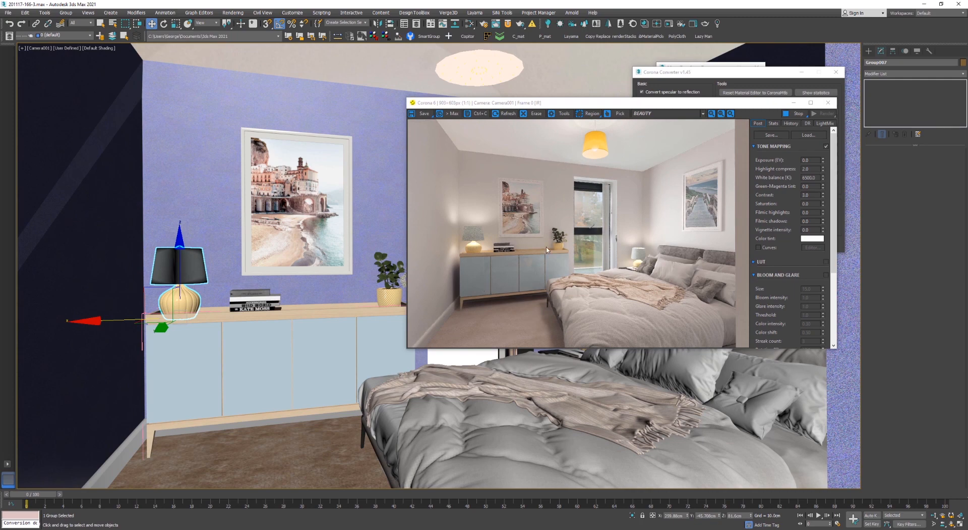
Select the lamp, potted plant, books and sideboard together and shift them slightly along the wall away from the window
{"action": "left_click", "coordinate": [401, 295], "text": "ctrl"}
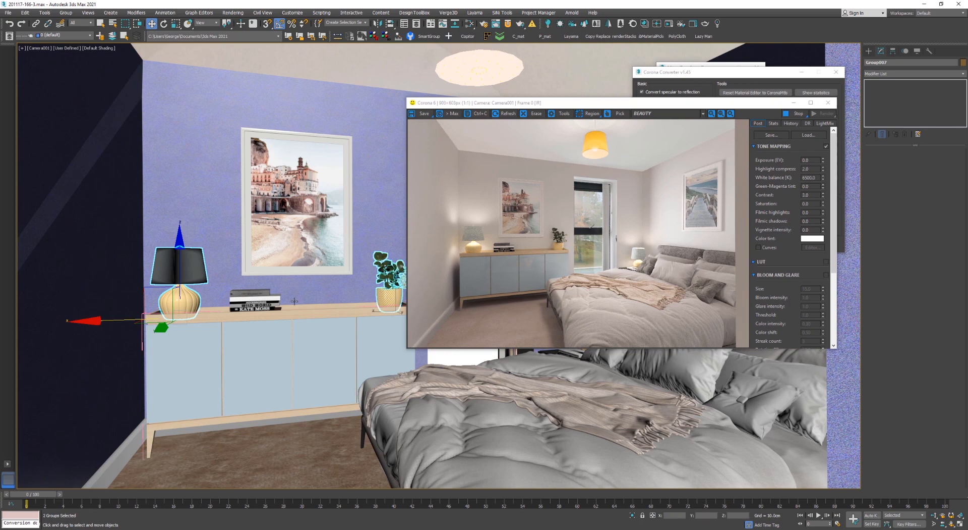
{"action": "left_click", "coordinate": [255, 302], "text": "ctrl"}
{"action": "left_click", "coordinate": [277, 338], "text": "ctrl"}
{"action": "key", "text": "alt+c"}
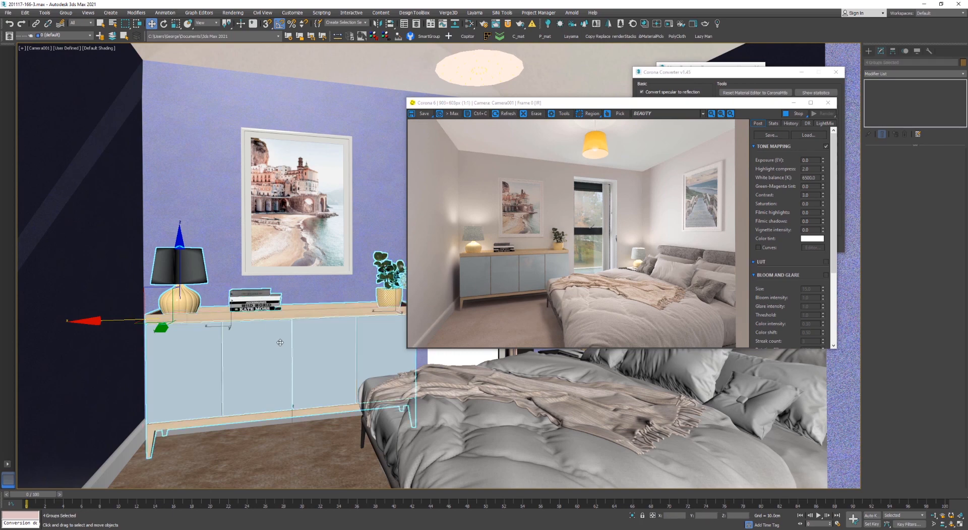
{"action": "mouse_move", "coordinate": [132, 320]}
{"action": "left_mouse_down"}
{"action": "mouse_move", "coordinate": [121, 320]}
{"action": "mouse_move", "coordinate": [149, 329]}
{"action": "left_mouse_up"}
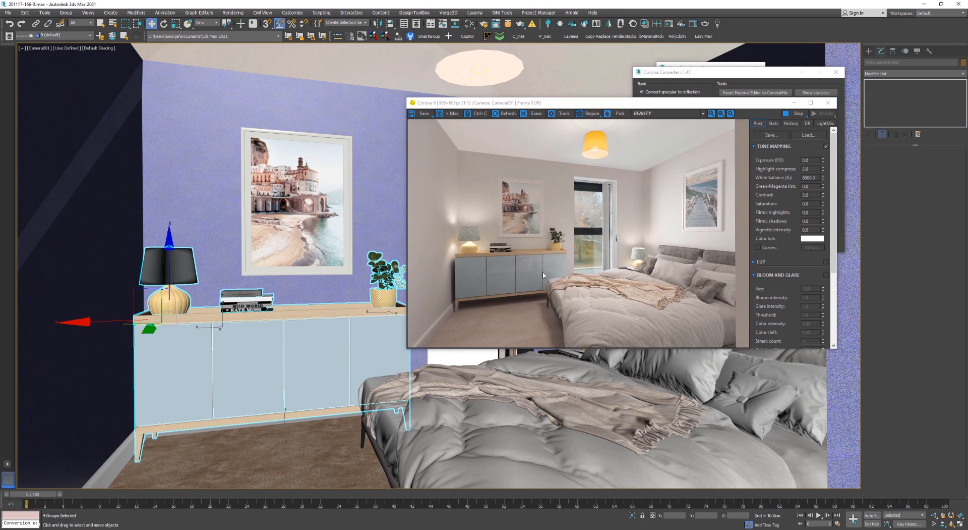
Shift the framed picture along the wall away from the window to centre it above the sideboard
{"action": "left_click", "coordinate": [376, 67]}
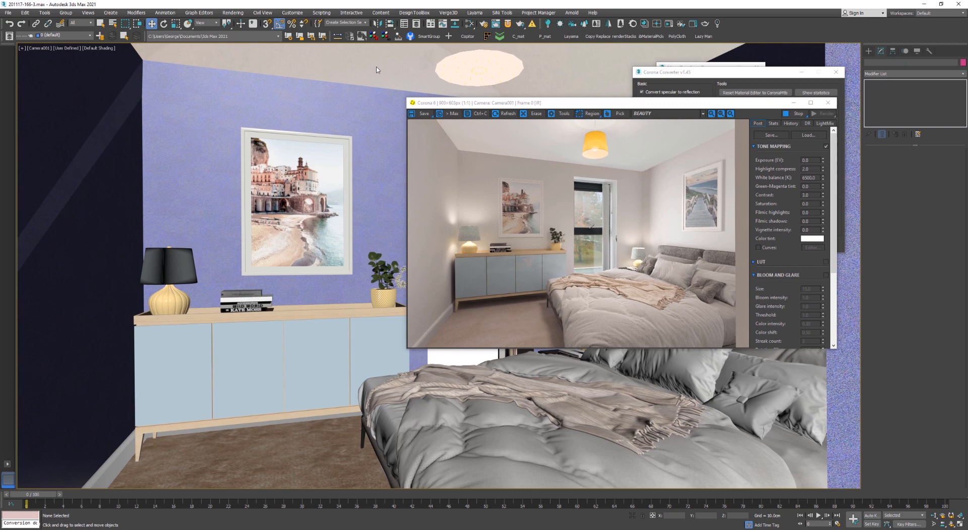
{"action": "left_click", "coordinate": [305, 183]}
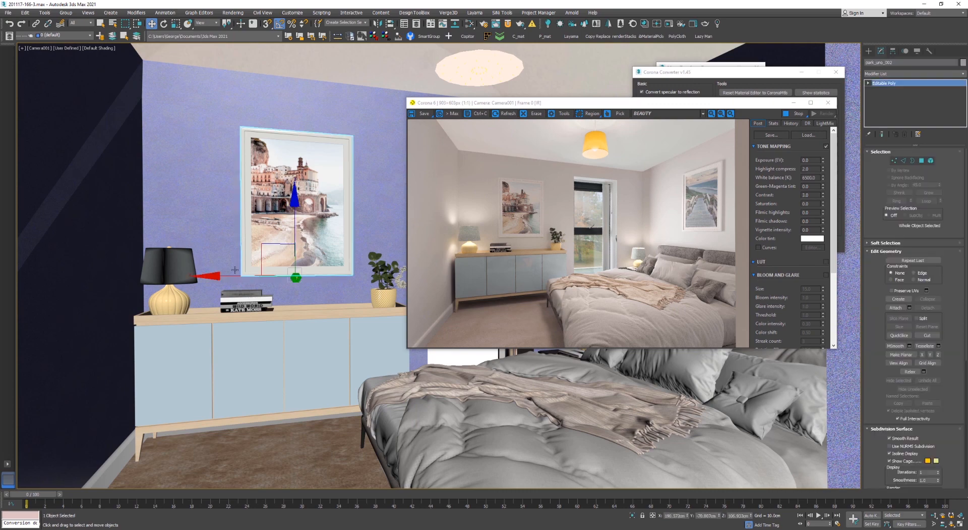
{"action": "left_click_drag", "start_coordinate": [234, 270], "coordinate": [222, 270]}
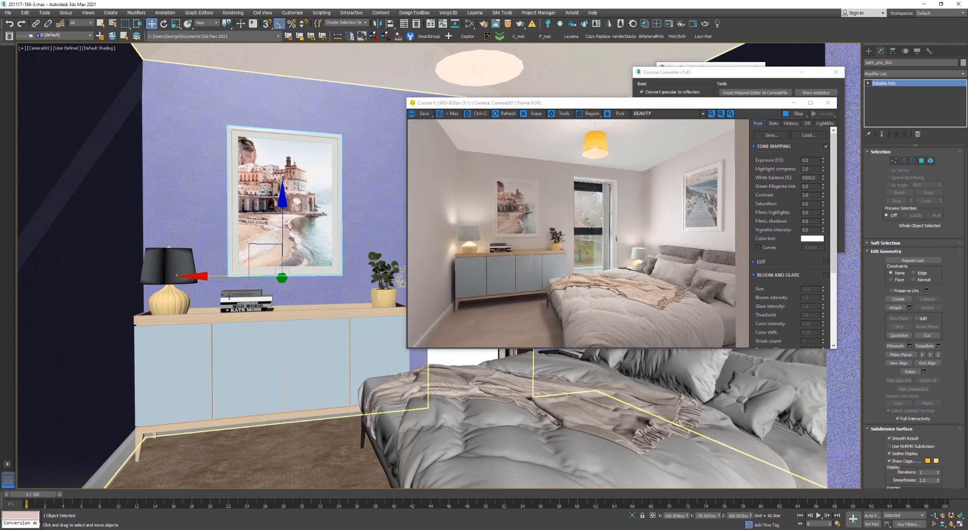
Close the render window, move the copied lamp off the sideboard and unhide the terrarium and reed diffuser
{"action": "left_click", "coordinate": [171, 299]}
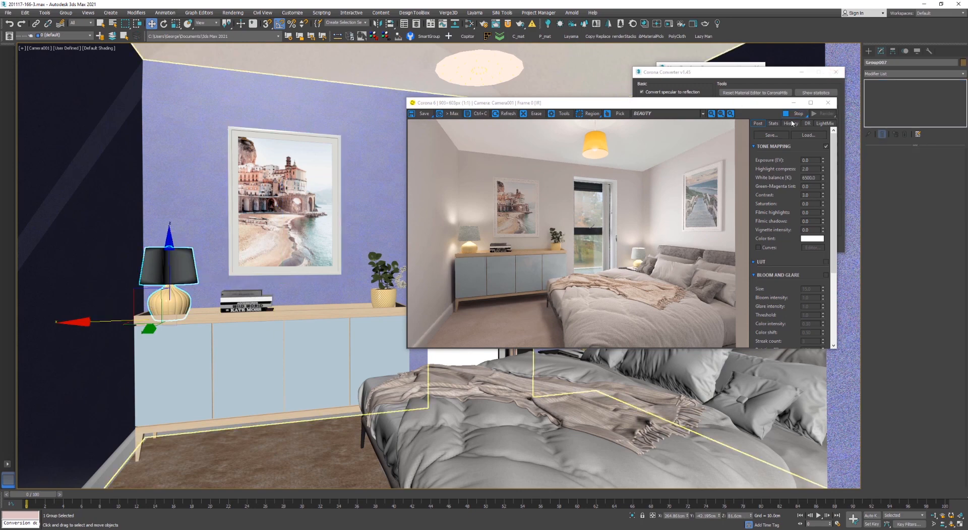
{"action": "left_click", "coordinate": [828, 103]}
{"action": "left_click_drag", "start_coordinate": [117, 321], "coordinate": [515, 312]}
{"action": "right_click", "coordinate": [174, 185]}
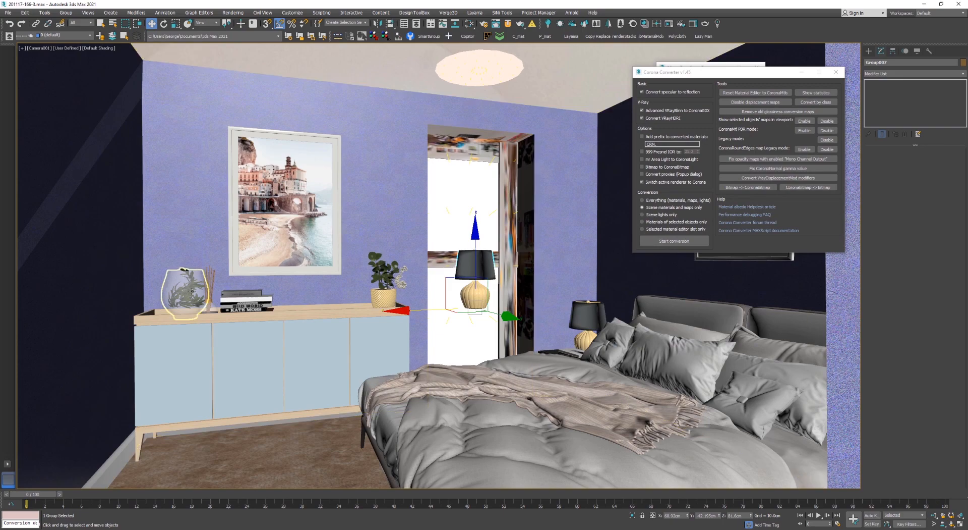
{"action": "left_click_drag", "start_coordinate": [213, 291], "coordinate": [176, 313]}
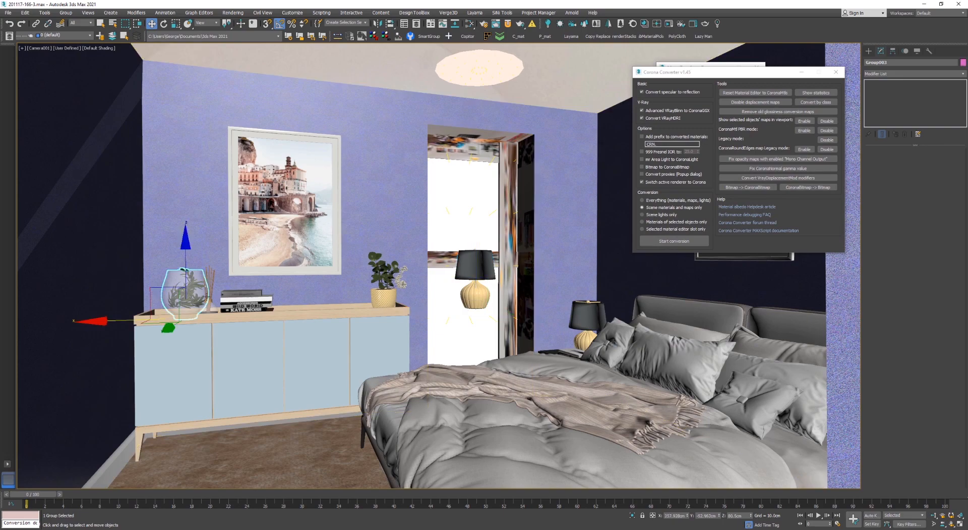
Place the copied lamp over the empty nightstand on the other side of the bed in the top view
{"action": "left_click", "coordinate": [466, 299]}
{"action": "key", "text": "t"}
{"action": "key", "text": "z"}
{"action": "scroll", "coordinate": [466, 299], "scroll_direction": "down", "scroll_amount": 8}
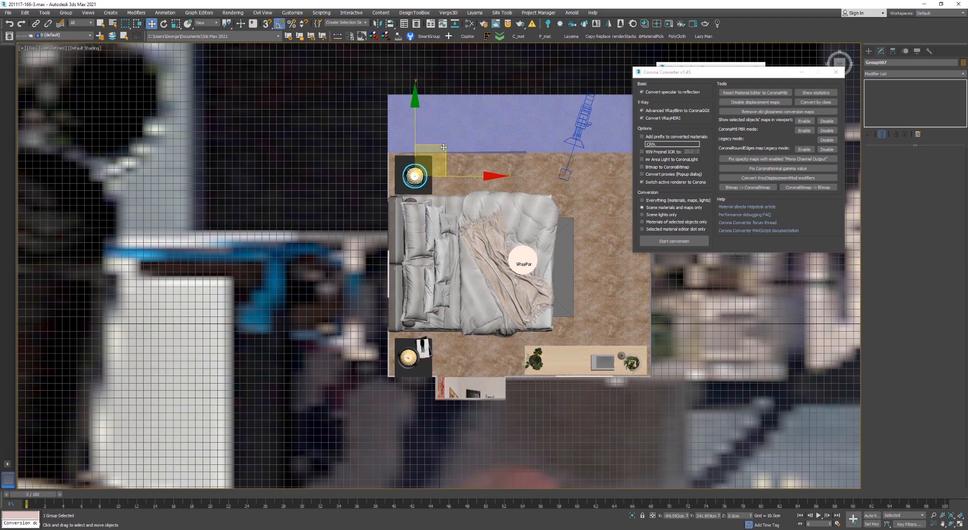
Lower the copied lamp in the front view, snapping it to the height of the other bedside lamp
{"action": "key", "text": "f"}
{"action": "key", "text": "z"}
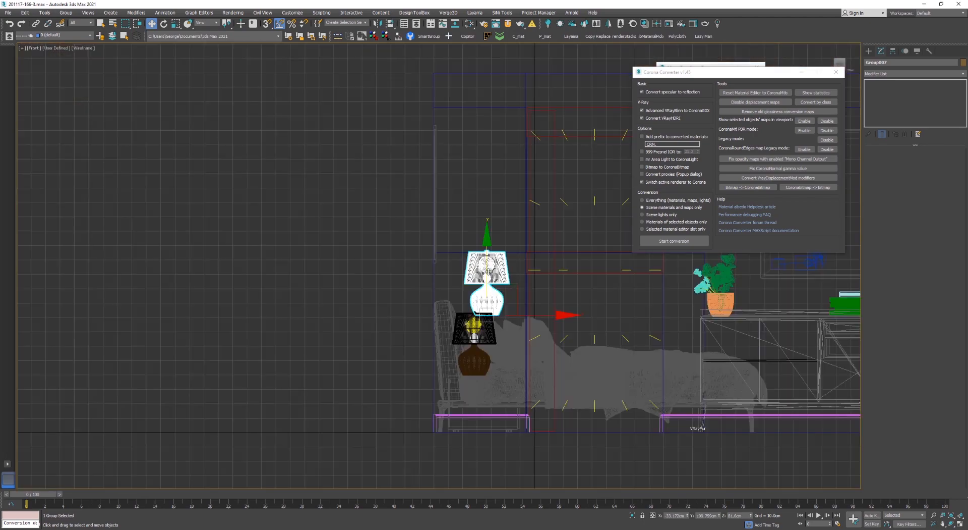
{"action": "key", "text": "s"}
{"action": "left_click_drag", "start_coordinate": [487, 271], "coordinate": [474, 375]}
Fine-tune the lamp's position on its nightstand in the top view, with snapping off, and return to the camera view
{"action": "key", "text": "t"}
{"action": "key", "text": "z"}
{"action": "scroll", "coordinate": [463, 305], "scroll_direction": "down", "scroll_amount": 6}
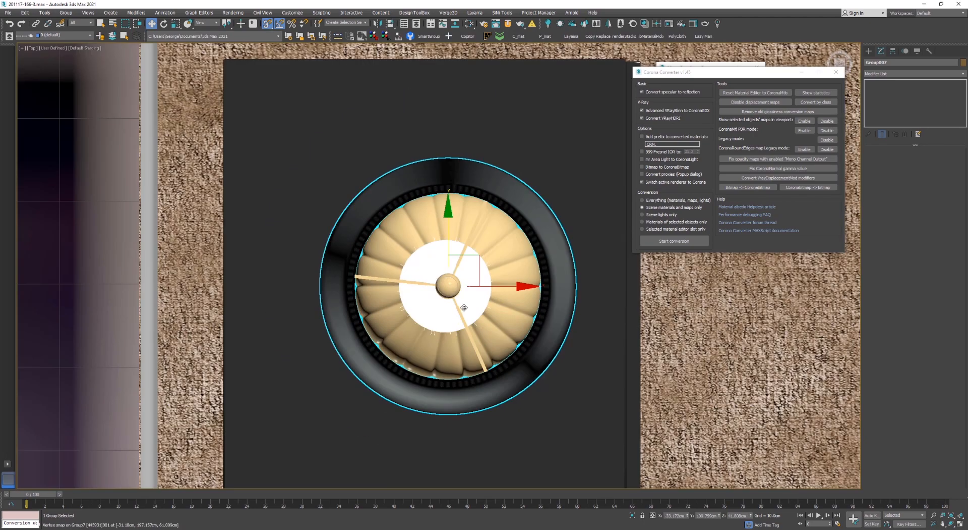
{"action": "key", "text": "s"}
{"action": "left_click_drag", "start_coordinate": [484, 270], "coordinate": [485, 290]}
{"action": "key", "text": "c"}
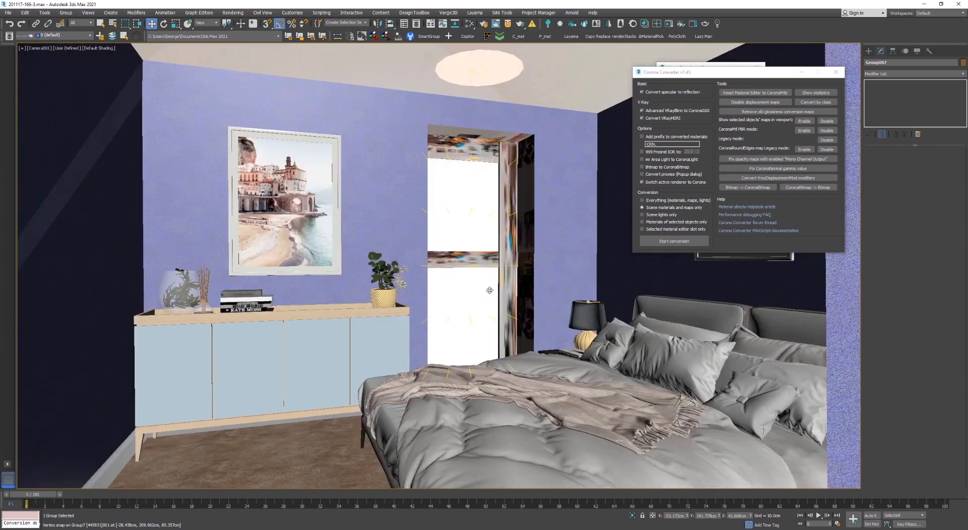
Reopen the render window, move it clear of the bed and start the interactive render
{"action": "left_click", "coordinate": [693, 24]}
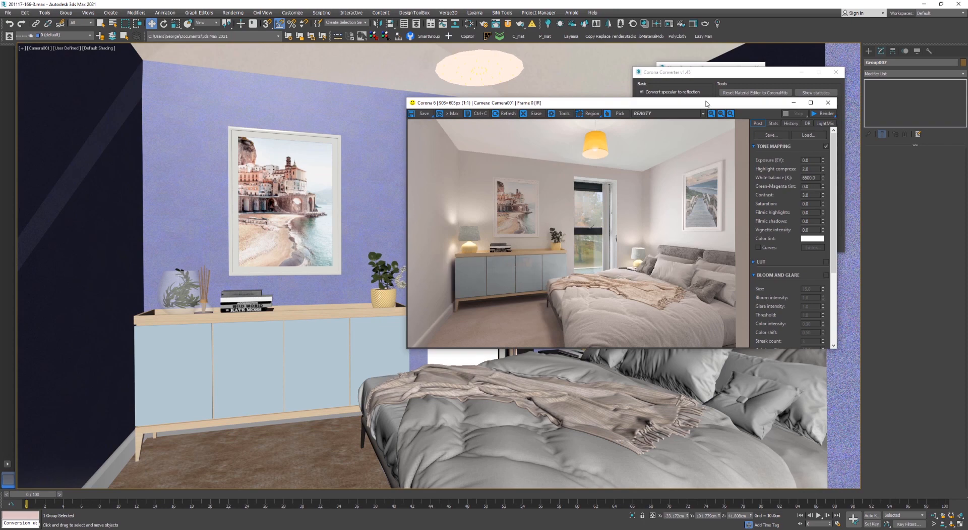
{"action": "left_click_drag", "start_coordinate": [706, 103], "coordinate": [471, 105]}
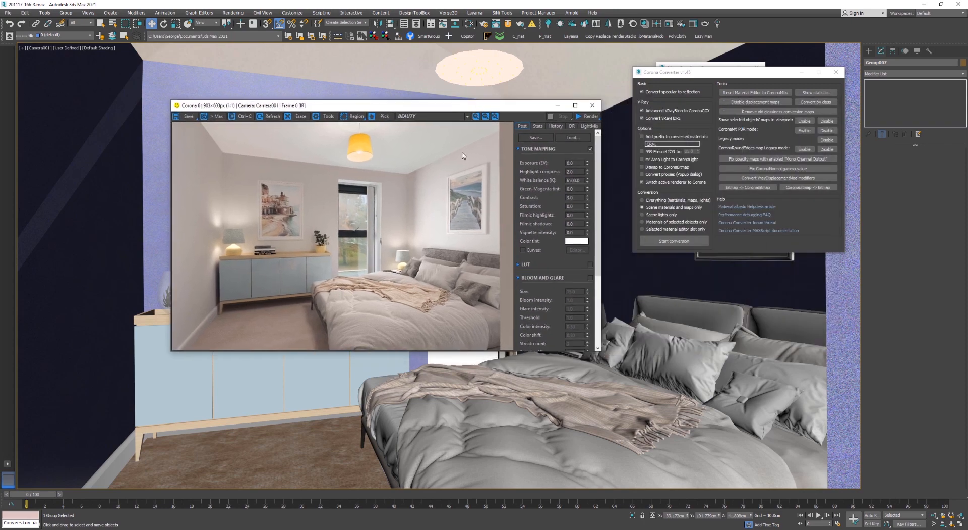
{"action": "left_click", "coordinate": [670, 24]}
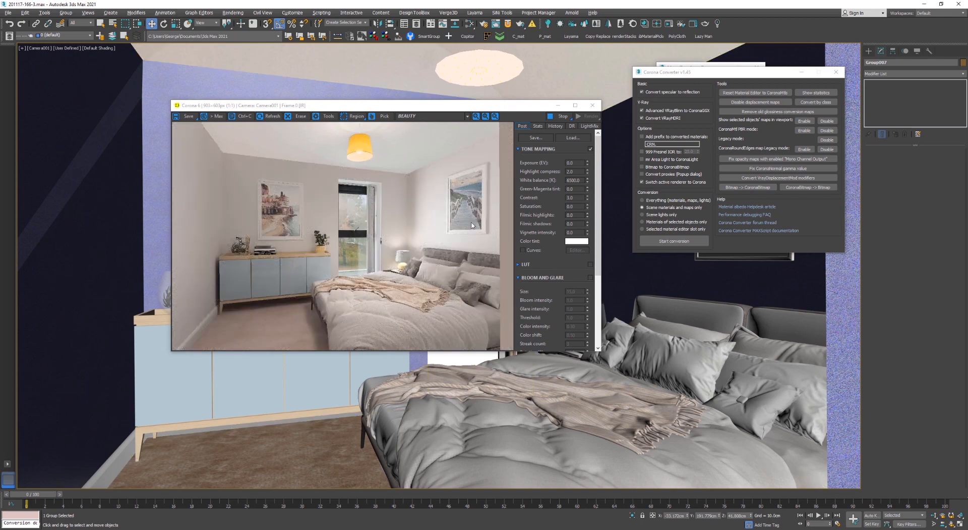
Show the four-viewport layout, open the render setup and examine the room interactively rendered from the zoomed-in orthographic view
{"action": "key", "text": "alt+w"}
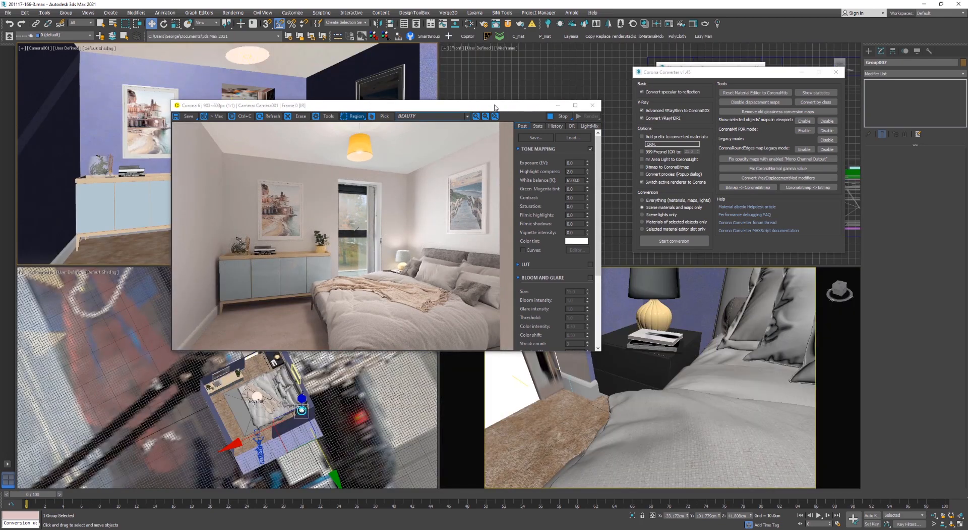
{"action": "left_click_drag", "start_coordinate": [495, 107], "coordinate": [801, 109]}
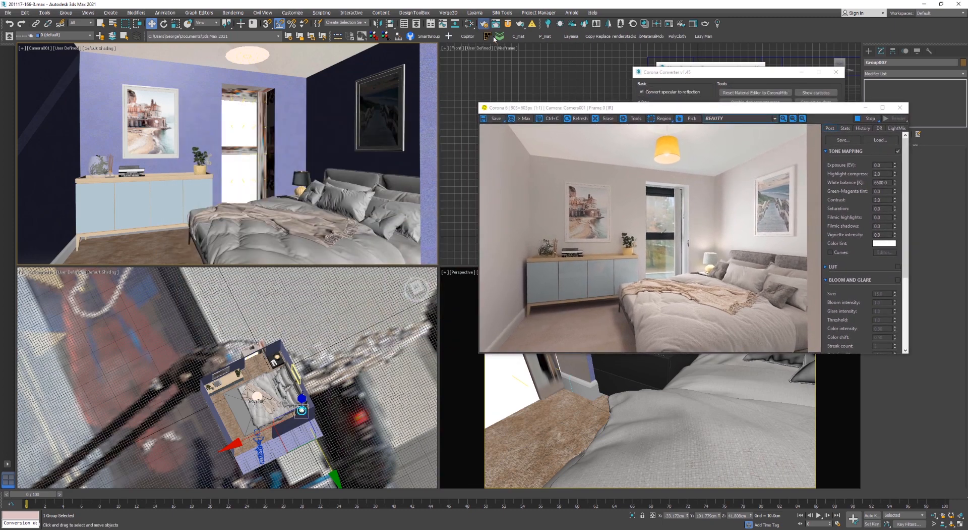
{"action": "key", "text": "F10"}
{"action": "left_click", "coordinate": [607, 378]}
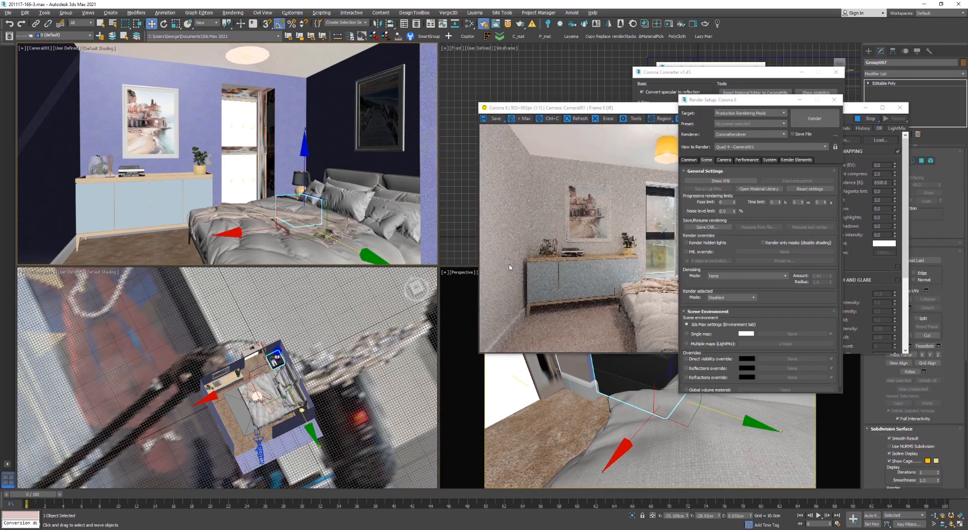
{"action": "left_click", "coordinate": [400, 401]}
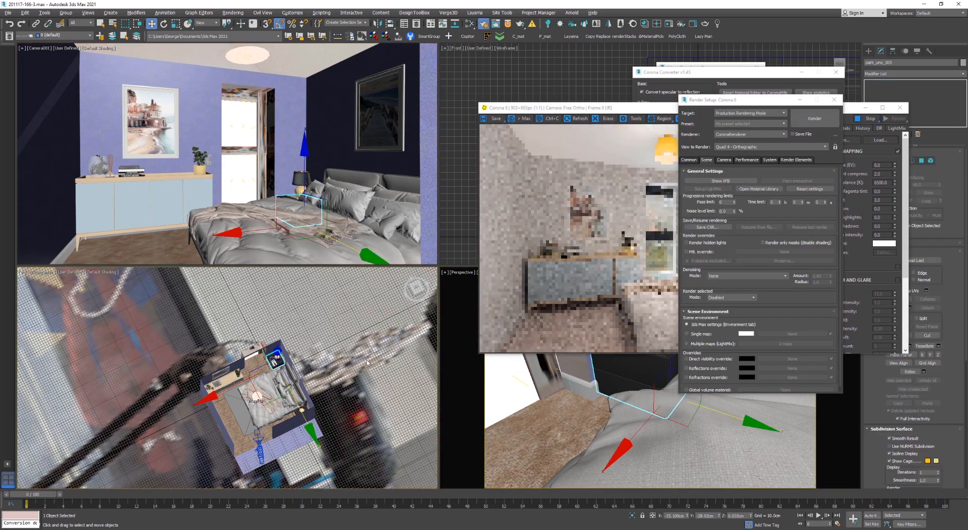
{"action": "left_click", "coordinate": [677, 294]}
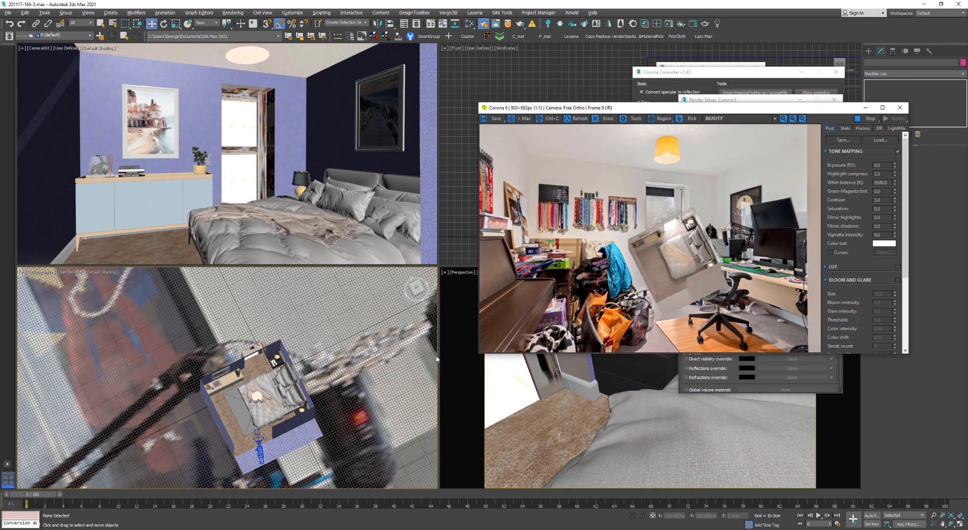
{"action": "scroll", "coordinate": [338, 381], "scroll_direction": "up", "scroll_amount": 10}
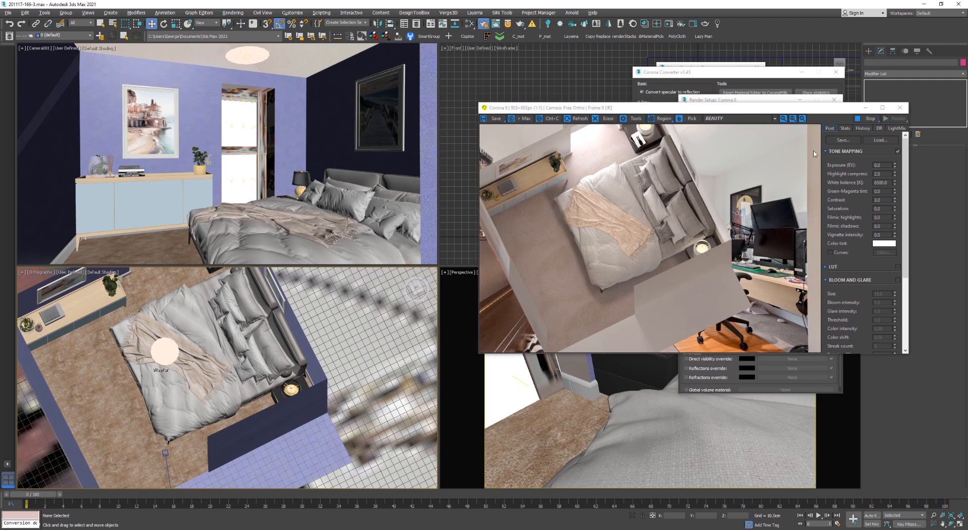
Close the render window, leave the four-viewport layout and show the Camera001 view maximized
{"action": "left_click", "coordinate": [900, 107]}
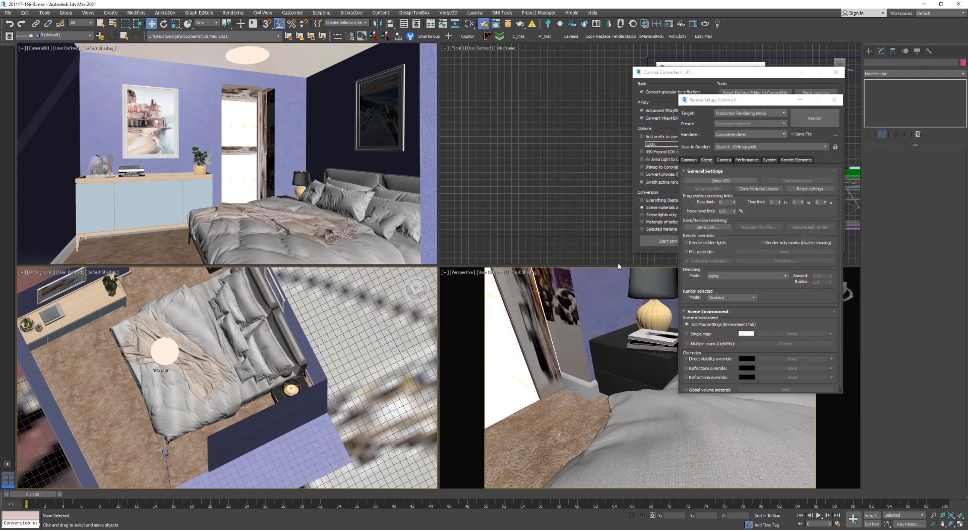
{"action": "left_click", "coordinate": [498, 367]}
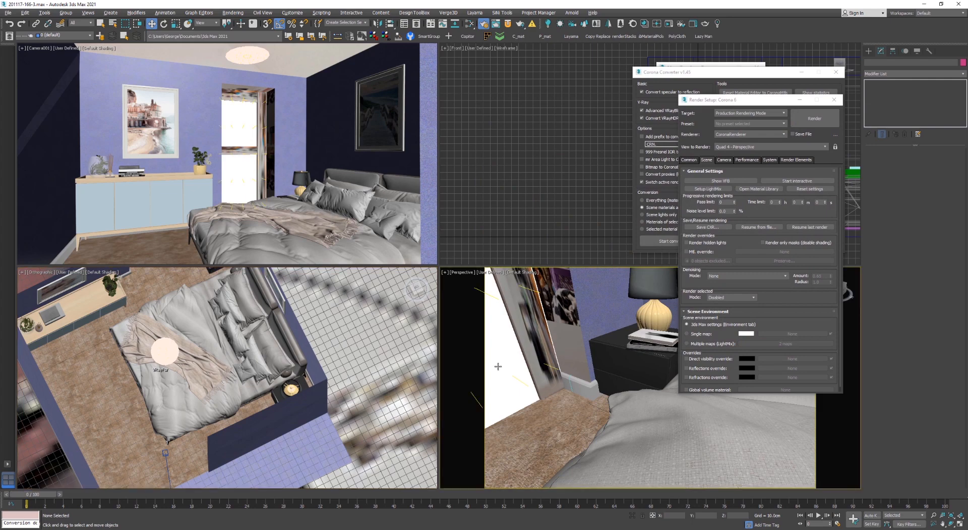
{"action": "key", "text": "alt+w"}
{"action": "key", "text": "c"}
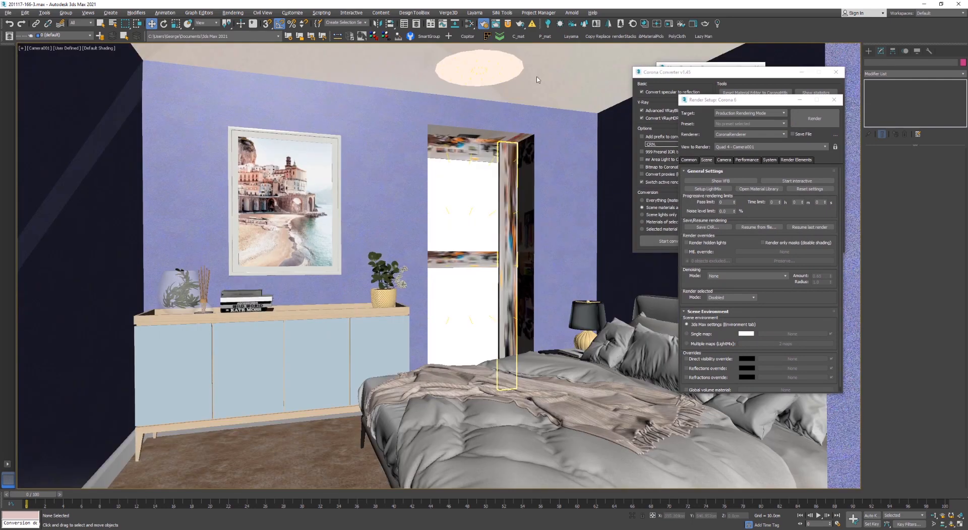
Change the perspective viewport to the Camera001 view with safe frames, maximize it and check its view options
{"action": "key", "text": "alt+w"}
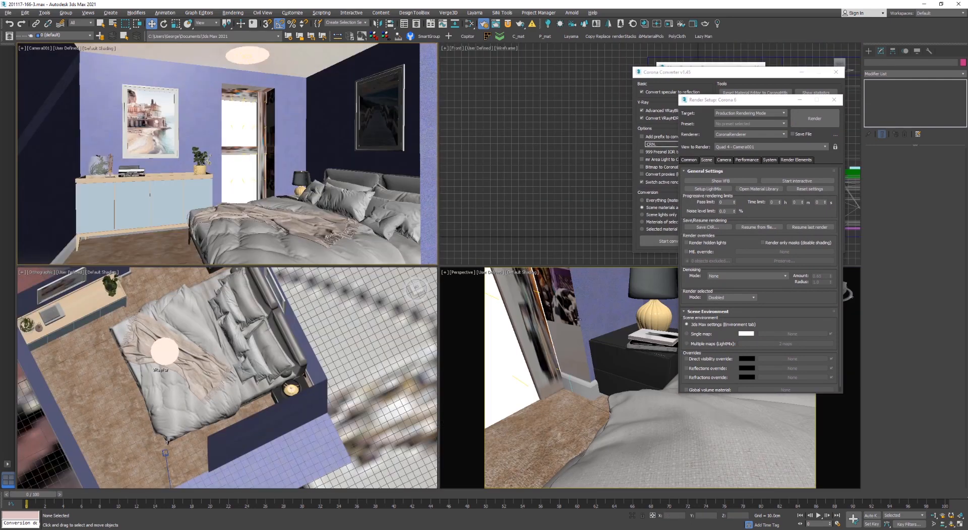
{"action": "key", "text": "alt+w"}
{"action": "key", "text": "c"}
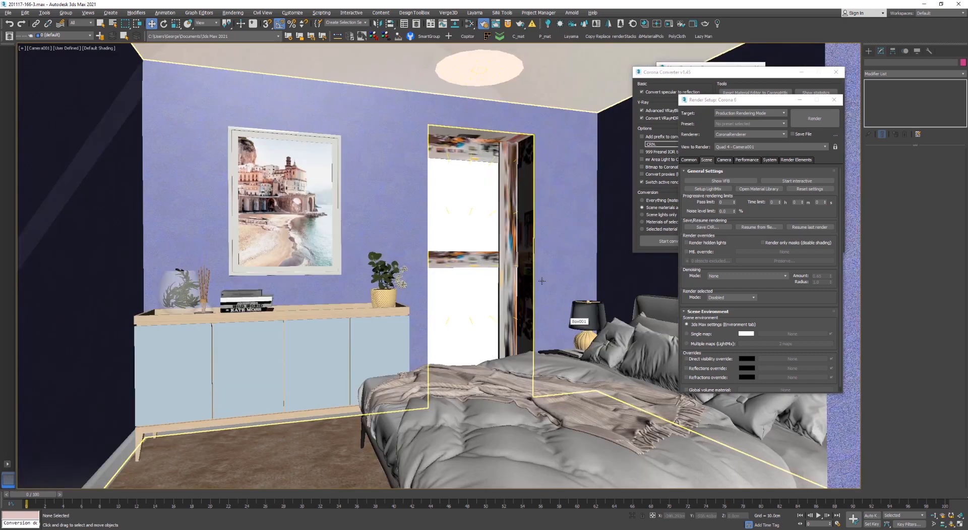
{"action": "key", "text": "alt+w"}
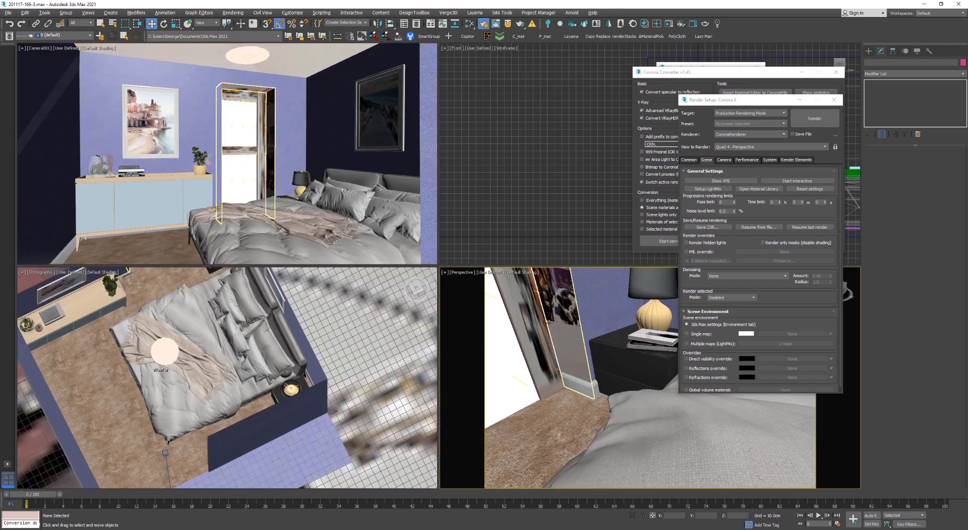
{"action": "key", "text": "c"}
{"action": "key", "text": "alt+w"}
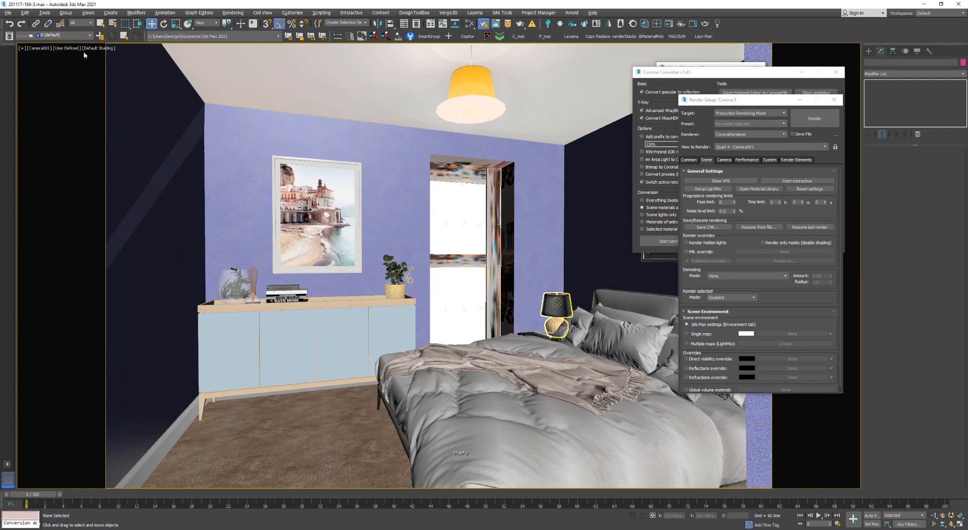
{"action": "left_click", "coordinate": [47, 49]}
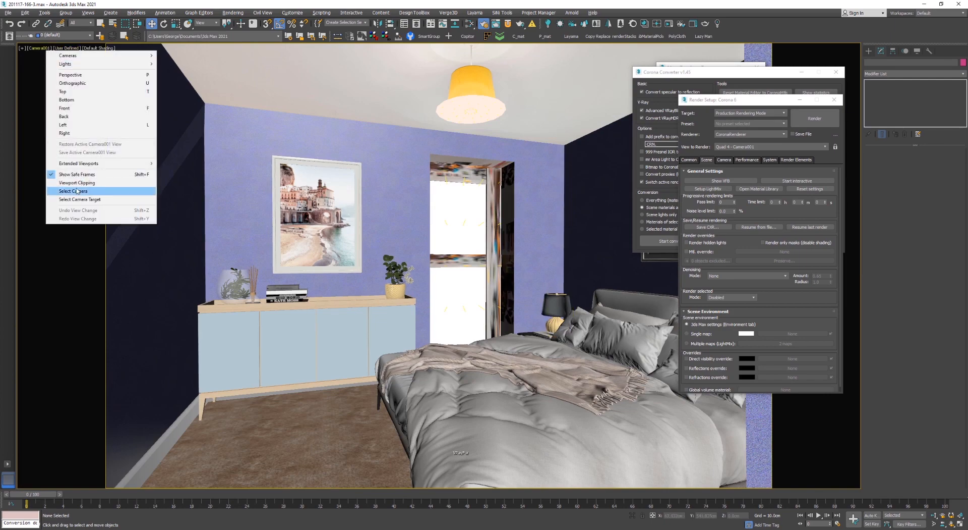
{"action": "left_click", "coordinate": [191, 99]}
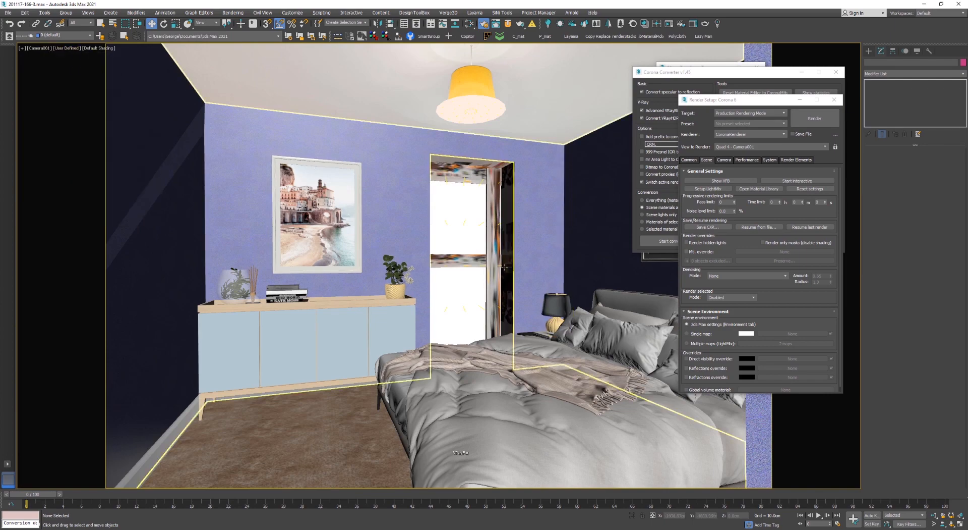
Lock the rendered view to Camera001, restore the four-viewport layout and start the interactive render
{"action": "left_click", "coordinate": [835, 147]}
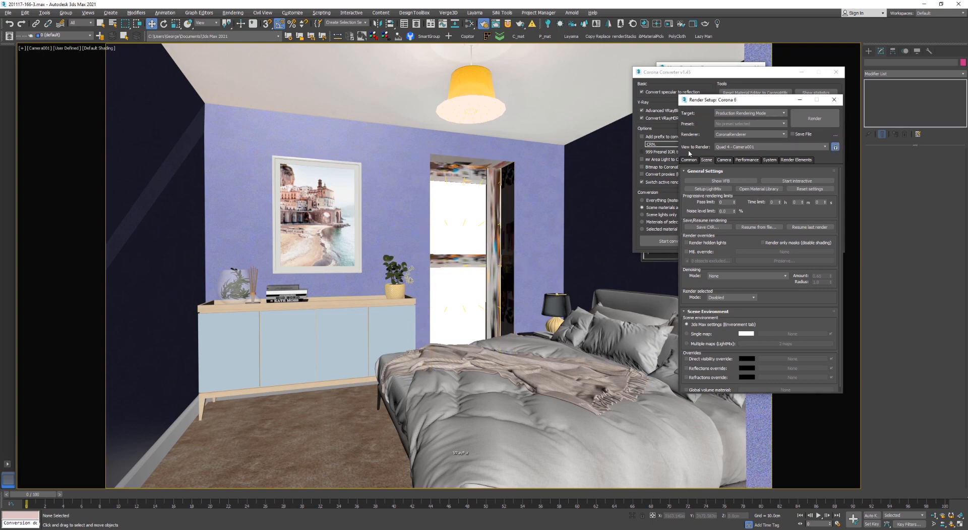
{"action": "key", "text": "alt+w"}
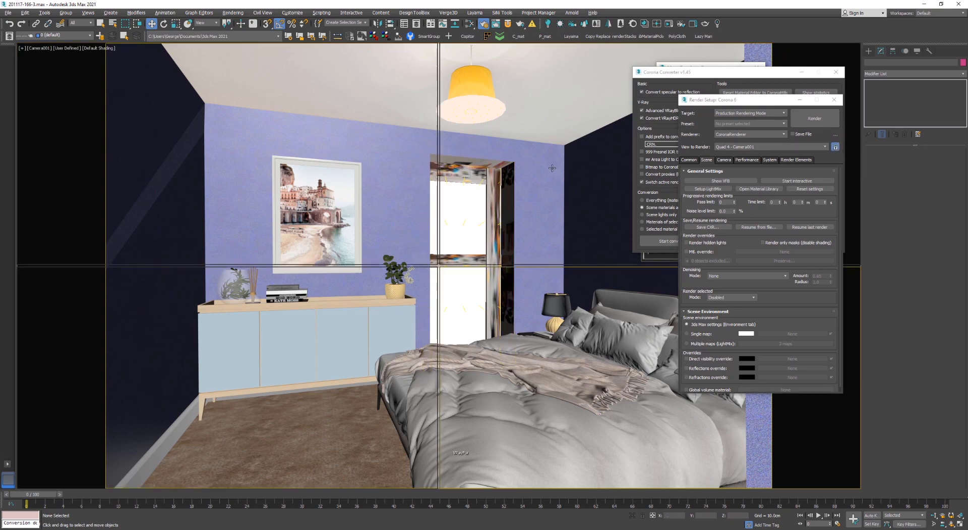
{"action": "scroll", "coordinate": [318, 360], "scroll_direction": "down", "scroll_amount": 5}
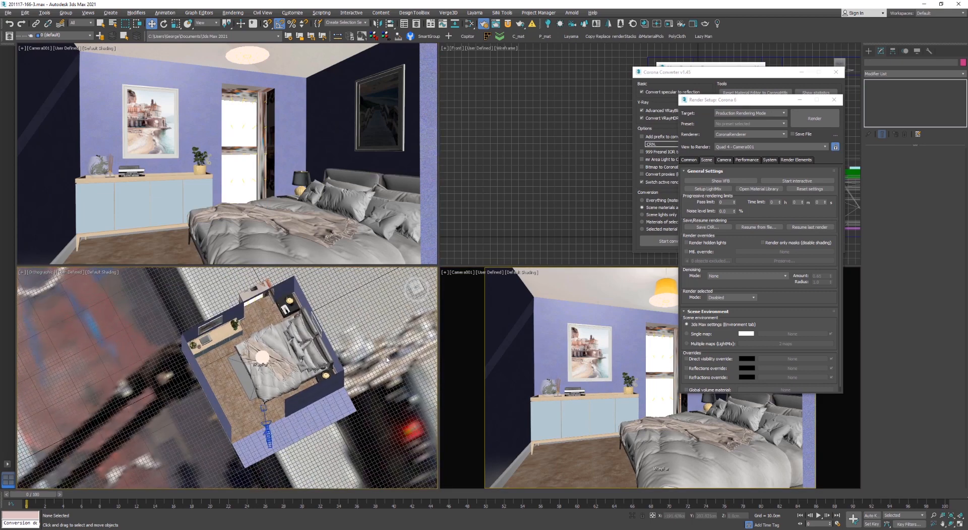
{"action": "middle_click_drag", "start_coordinate": [344, 370], "coordinate": [319, 363], "text": "alt"}
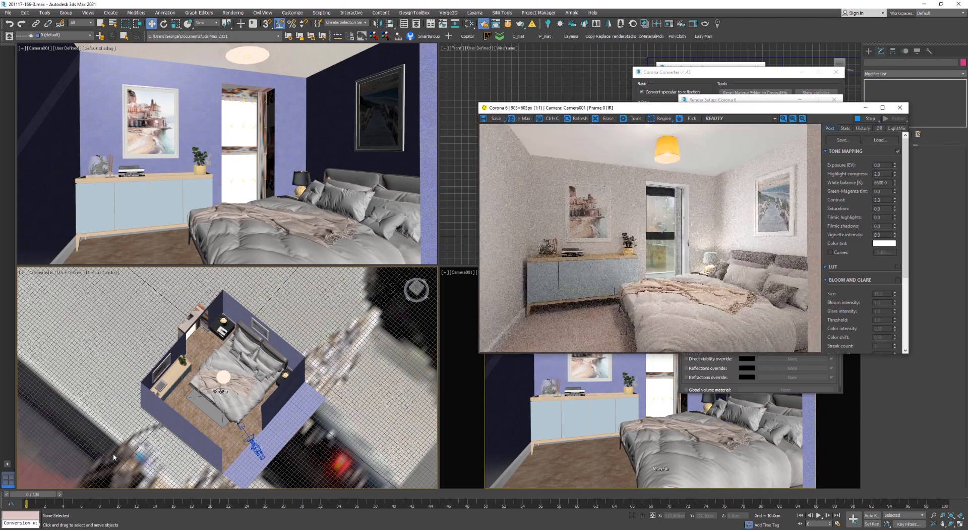
Restrict the selection filter to lights
{"action": "scroll", "coordinate": [114, 456], "scroll_direction": "up", "scroll_amount": 10}
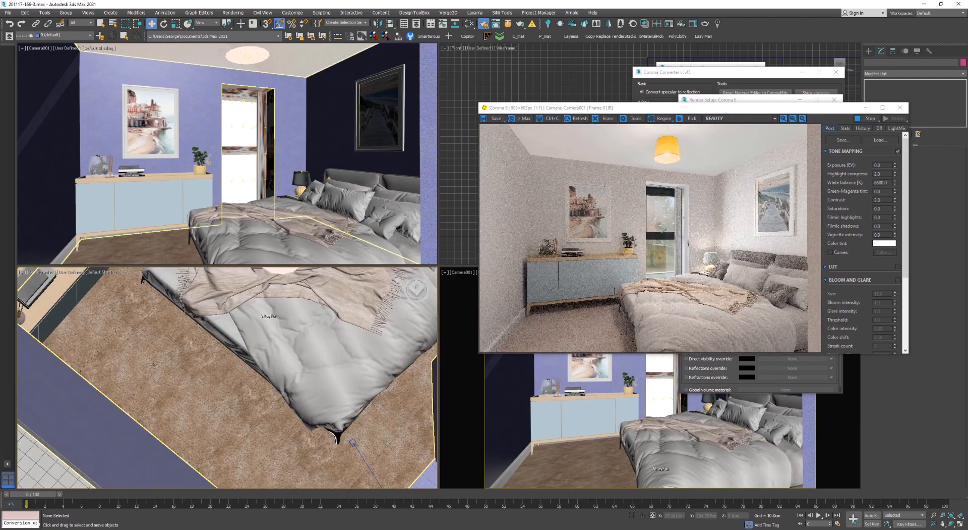
{"action": "middle_click_drag", "start_coordinate": [307, 335], "coordinate": [198, 416]}
{"action": "middle_click_drag", "start_coordinate": [200, 368], "coordinate": [222, 360]}
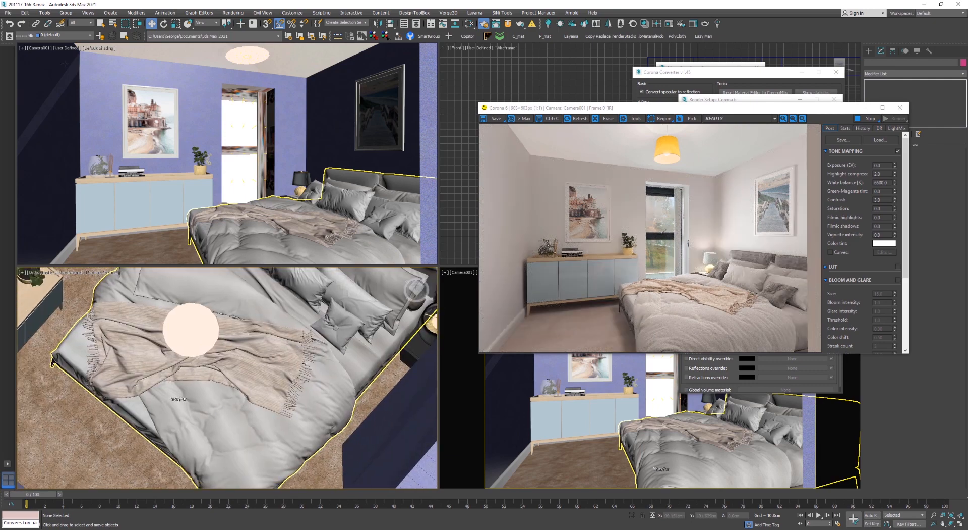
{"action": "left_click", "coordinate": [67, 14]}
{"action": "left_click", "coordinate": [86, 13]}
{"action": "left_click", "coordinate": [82, 23]}
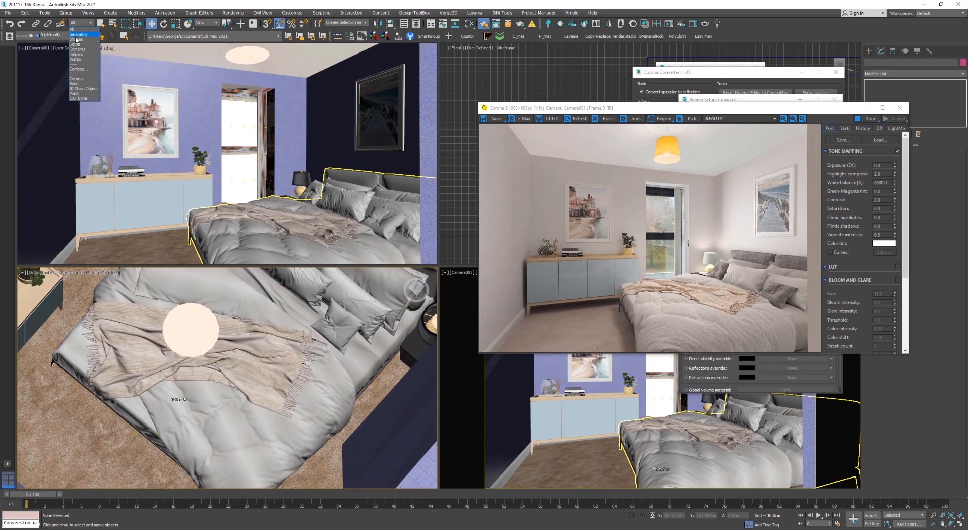
{"action": "left_click", "coordinate": [75, 45]}
Open the group of the lamp on the nightstand at the bed's window-far side and select the Corona light inside it
{"action": "middle_click_drag", "start_coordinate": [303, 328], "coordinate": [225, 364]}
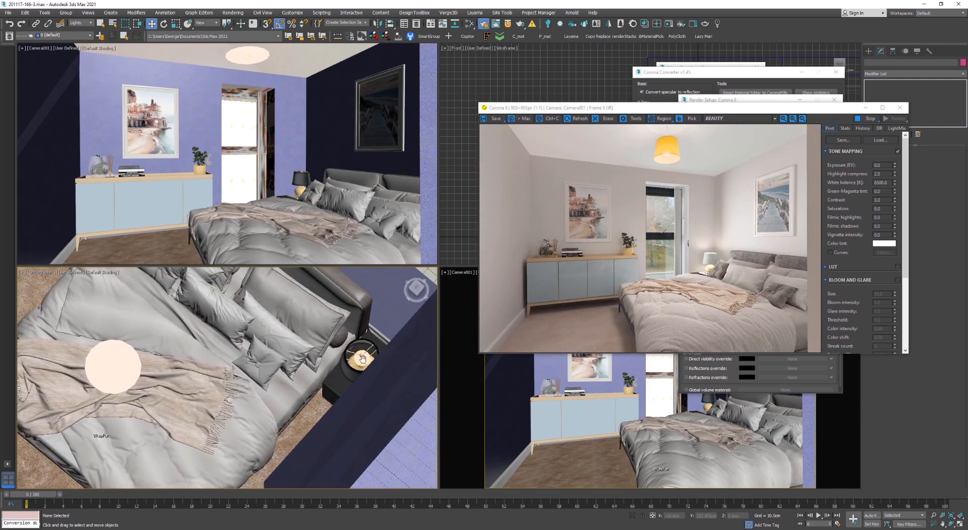
{"action": "left_click", "coordinate": [367, 360]}
{"action": "left_click", "coordinate": [66, 14]}
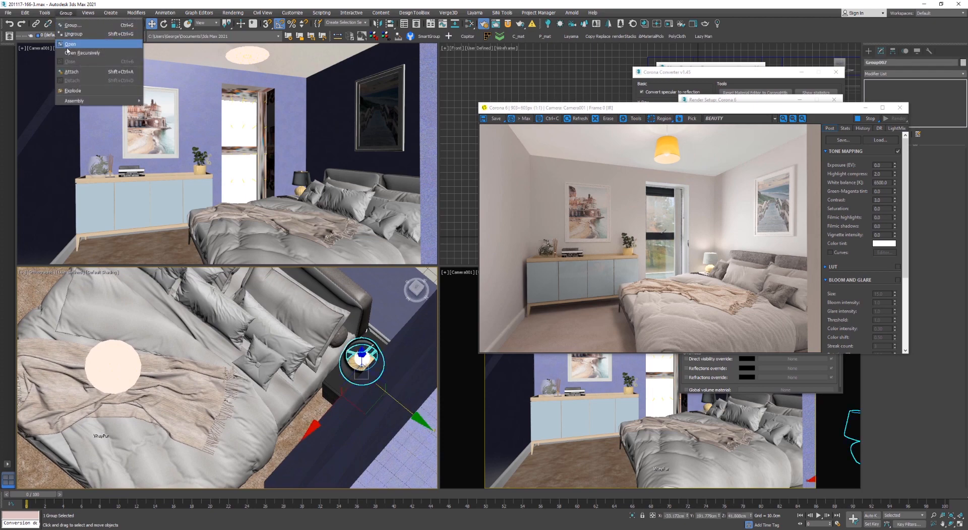
{"action": "left_click", "coordinate": [67, 44]}
{"action": "left_click", "coordinate": [358, 358]}
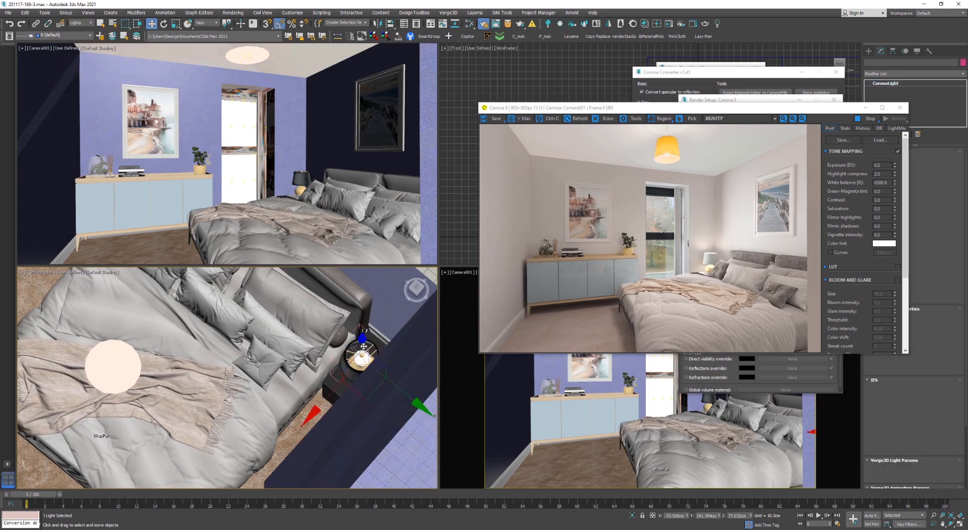
Raise the lamp's sphere light above the lampshade and rotate it
{"action": "key", "text": "e"}
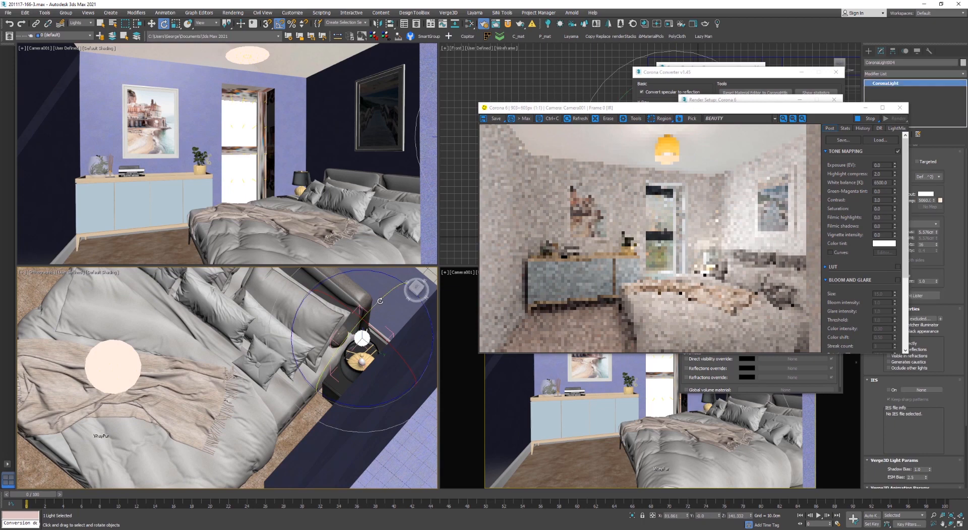
{"action": "left_click", "coordinate": [416, 292]}
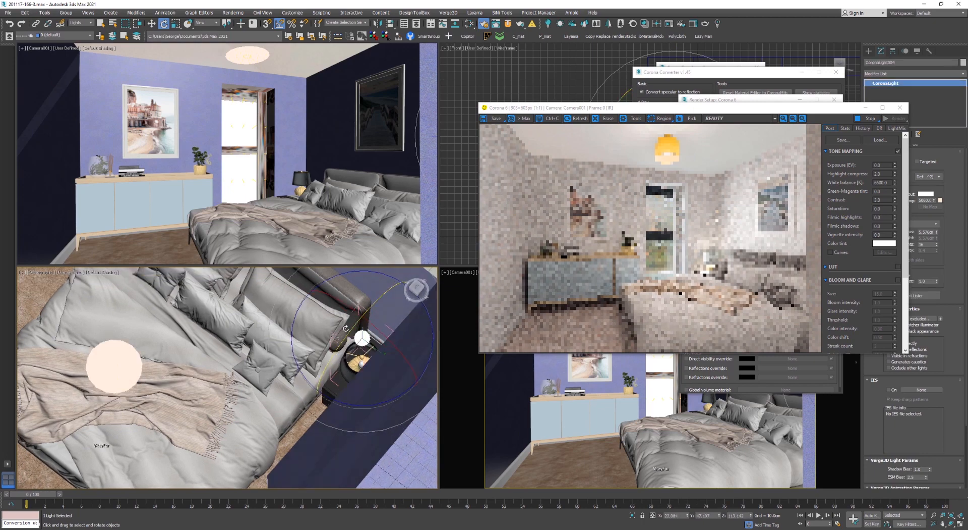
{"action": "middle_click_drag", "start_coordinate": [356, 324], "coordinate": [212, 184], "text": "alt"}
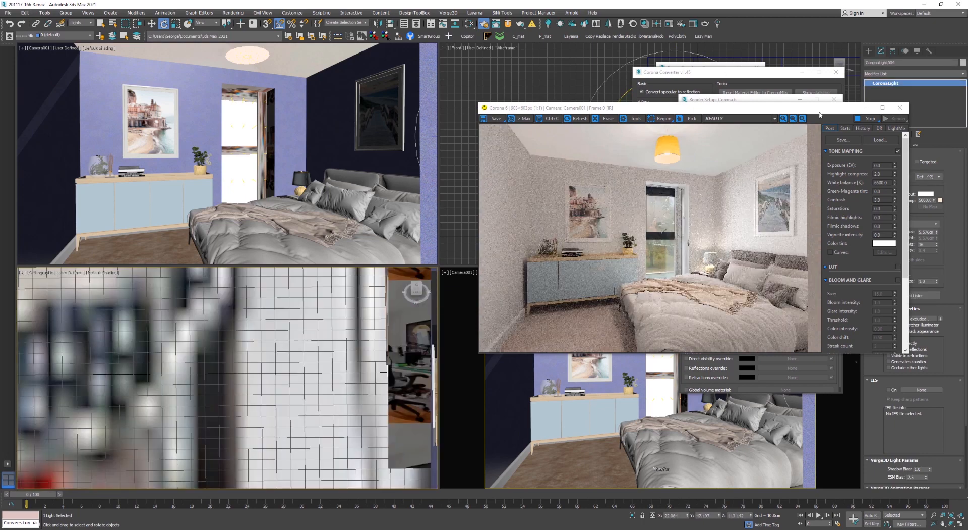
Move the render window off the light settings and change the lamp light's shape to Disk
{"action": "left_click_drag", "start_coordinate": [829, 115], "coordinate": [794, 115]}
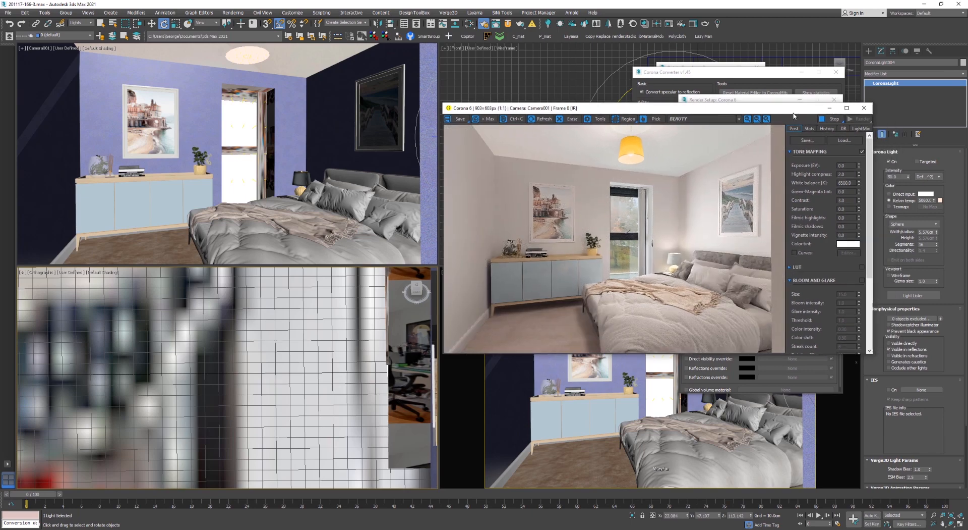
{"action": "left_click", "coordinate": [896, 135]}
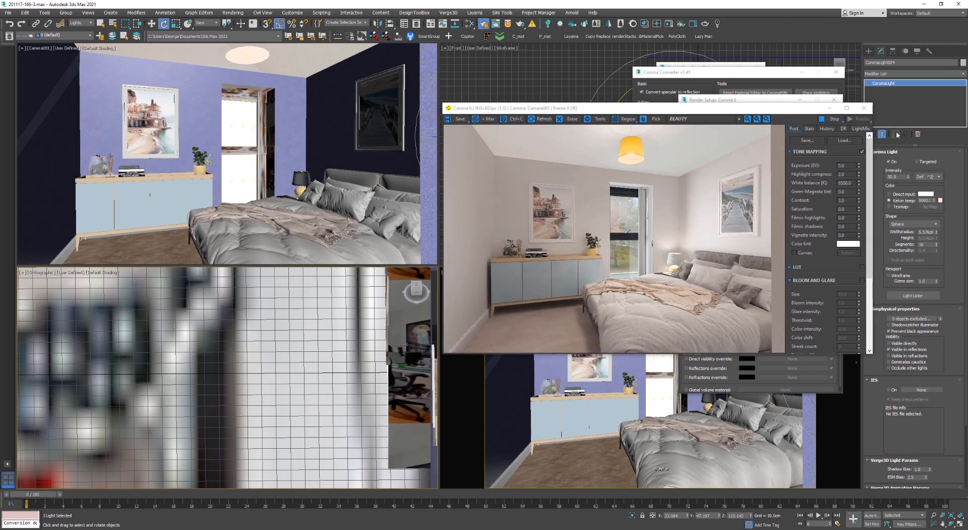
{"action": "left_click", "coordinate": [913, 224]}
{"action": "left_click", "coordinate": [898, 241]}
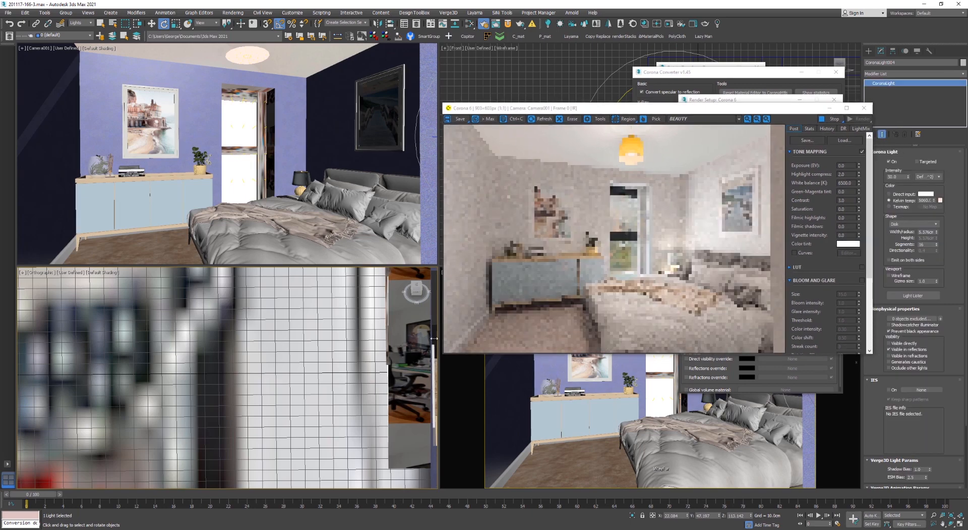
Frame the disk light in the top view and rotate it above the lamp
{"action": "middle_click", "coordinate": [254, 366]}
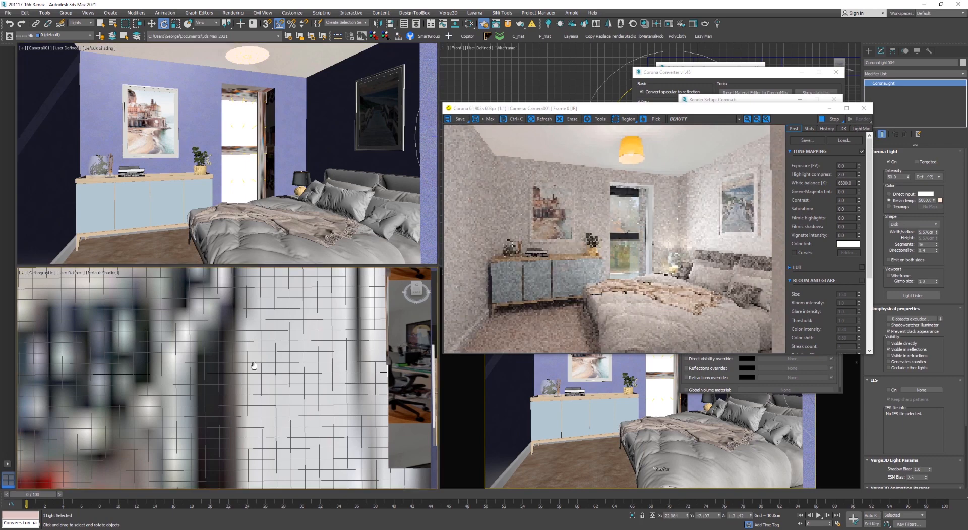
{"action": "key", "text": "t"}
{"action": "key", "text": "z"}
{"action": "scroll", "coordinate": [228, 371], "scroll_direction": "down", "scroll_amount": 2}
{"action": "scroll", "coordinate": [228, 371], "scroll_direction": "down", "scroll_amount": 5}
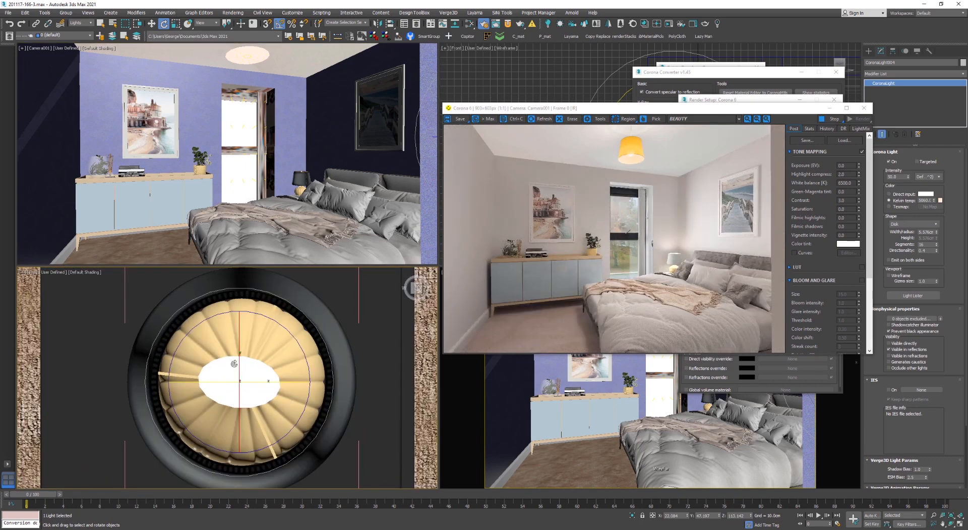
{"action": "left_click_drag", "start_coordinate": [276, 314], "coordinate": [288, 331]}
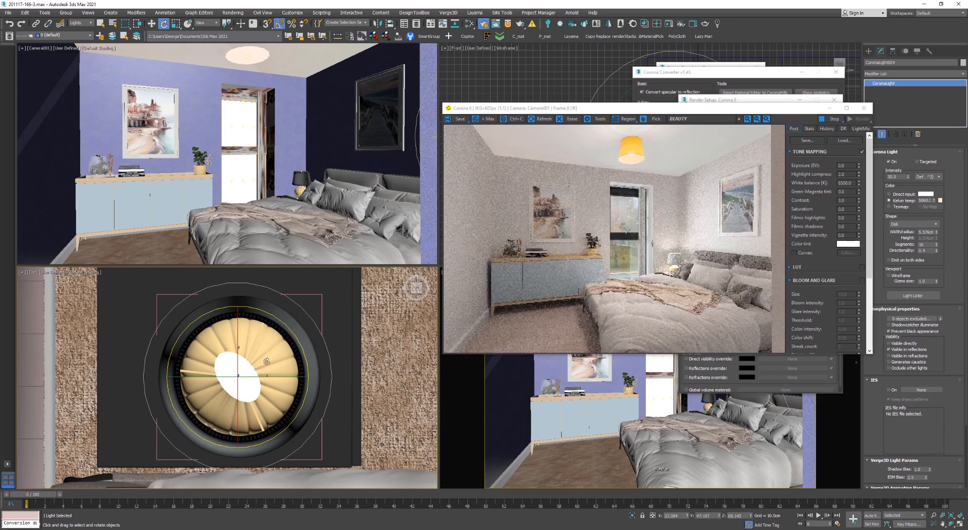
Stop the interactive render
{"action": "middle_click_drag", "start_coordinate": [267, 361], "coordinate": [433, 267], "text": "alt"}
{"action": "scroll", "coordinate": [256, 378], "scroll_direction": "down", "scroll_amount": 4}
{"action": "left_click", "coordinate": [829, 122]}
{"action": "left_click", "coordinate": [829, 121]}
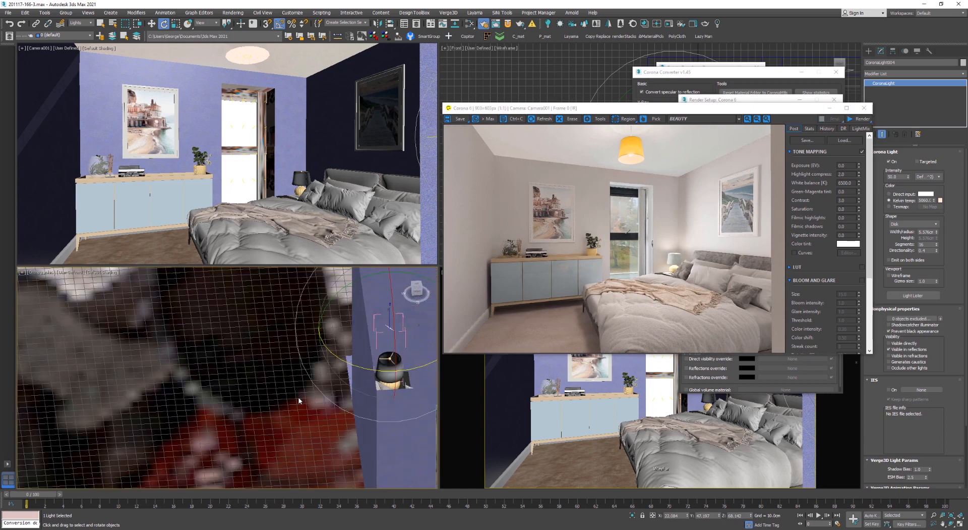
Frame the disk light in a maximized perspective view and rotate it further about the vertical axis
{"action": "key", "text": "p"}
{"action": "key", "text": "z"}
{"action": "scroll", "coordinate": [275, 398], "scroll_direction": "down", "scroll_amount": 5}
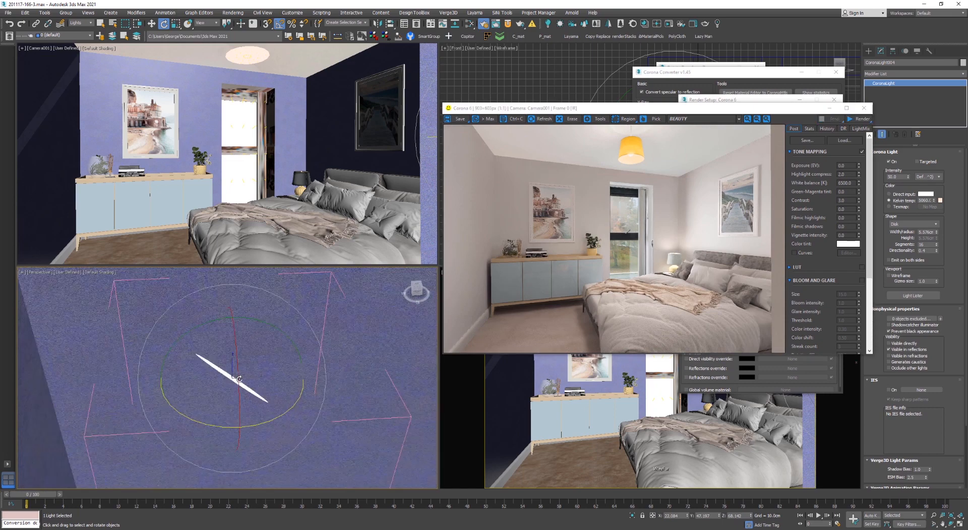
{"action": "key", "text": "alt+w"}
{"action": "middle_click_drag", "start_coordinate": [427, 364], "coordinate": [270, 284], "text": "alt"}
{"action": "scroll", "coordinate": [376, 343], "scroll_direction": "down", "scroll_amount": 3}
{"action": "left_click_drag", "start_coordinate": [304, 273], "coordinate": [335, 274]}
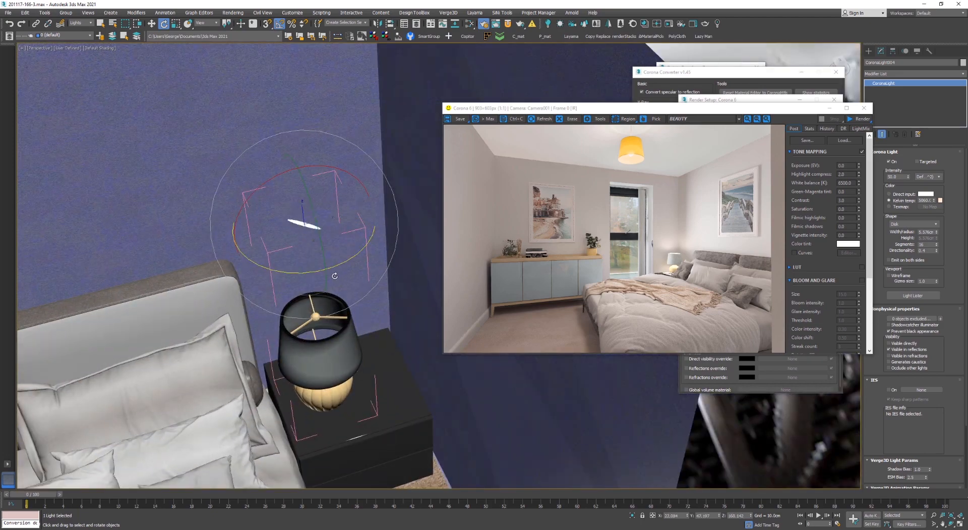
Move the disk light down into the lampshade and shift it horizontally over the lamp
{"action": "middle_click_drag", "start_coordinate": [335, 273], "coordinate": [305, 192], "text": "alt"}
{"action": "key", "text": "w"}
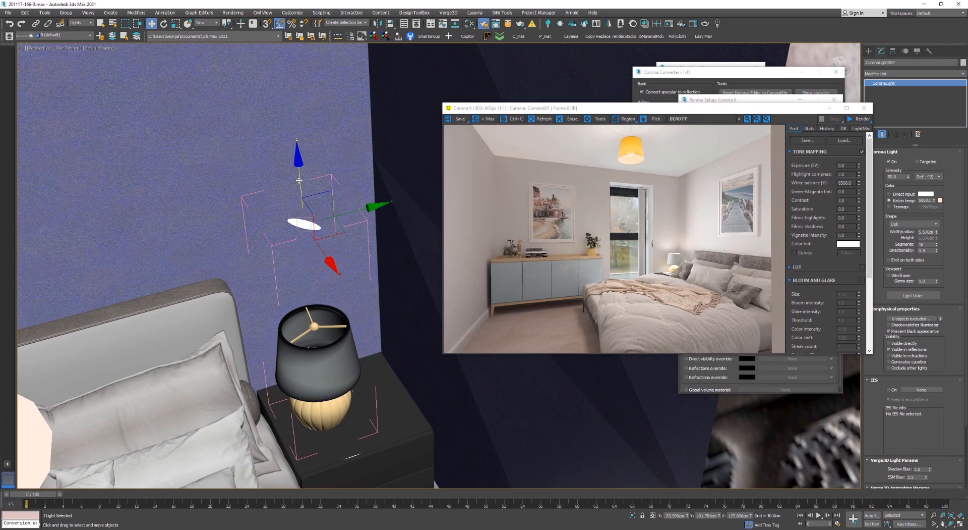
{"action": "left_click_drag", "start_coordinate": [299, 180], "coordinate": [305, 233]}
{"action": "middle_click_drag", "start_coordinate": [305, 233], "coordinate": [323, 297], "text": "alt"}
{"action": "left_click_drag", "start_coordinate": [347, 286], "coordinate": [343, 300]}
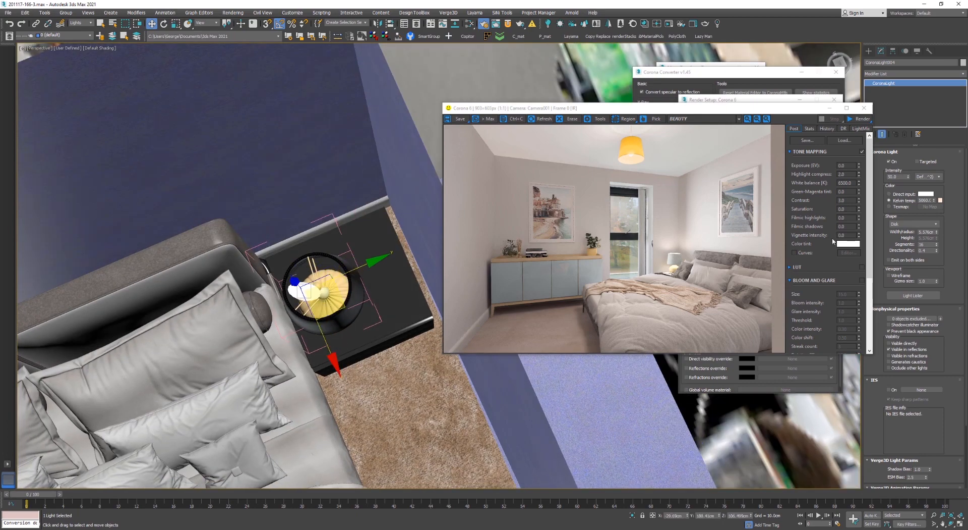
Set the disk light's radius to 10 cm
{"action": "double_click", "coordinate": [927, 232]}
{"action": "type", "text": "10"}
{"action": "key", "text": "Return"}
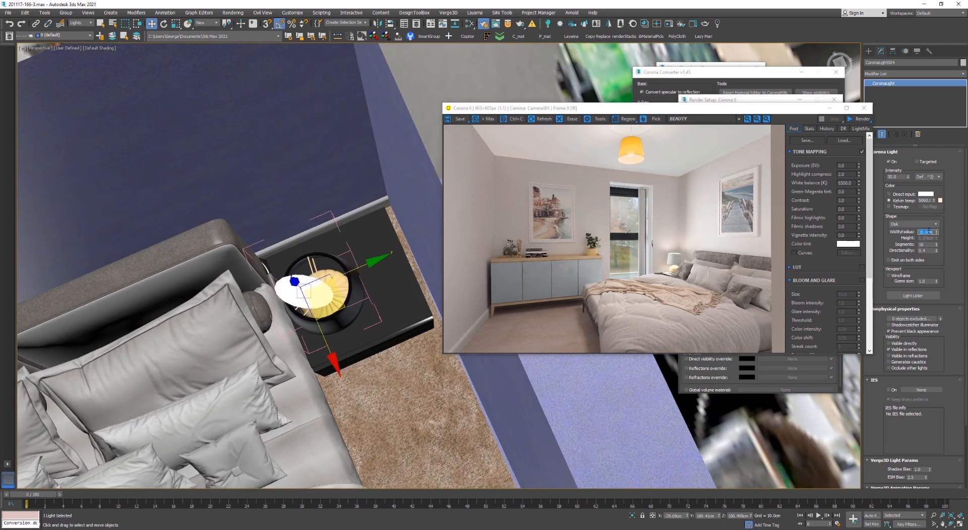
Restore the four-viewport layout, check the adjusted lamp light in an interactive camera render and stop the render
{"action": "key", "text": "alt+w"}
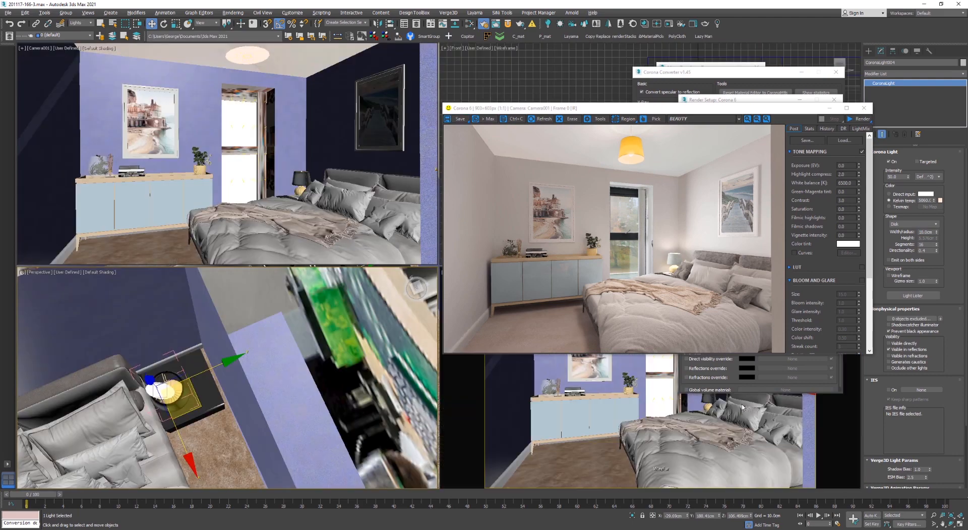
{"action": "left_click", "coordinate": [669, 24]}
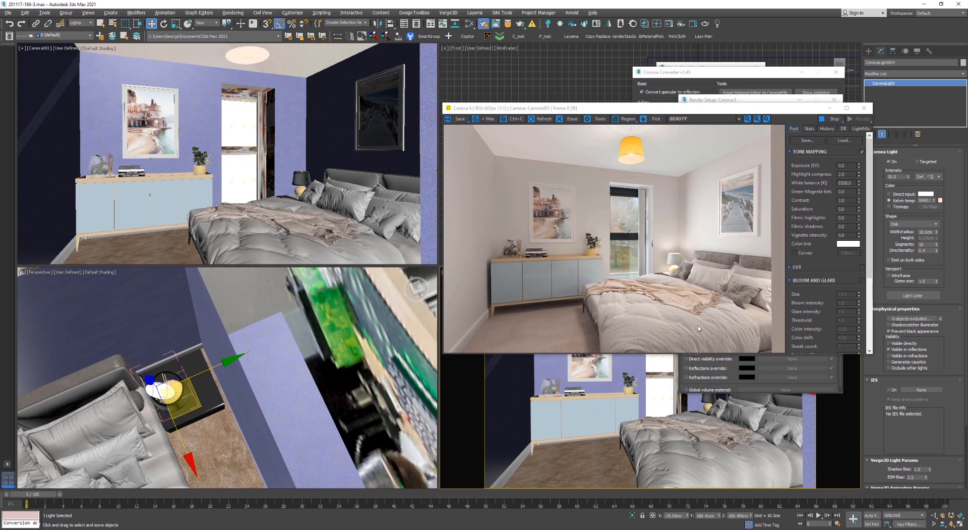
{"action": "left_click", "coordinate": [834, 120]}
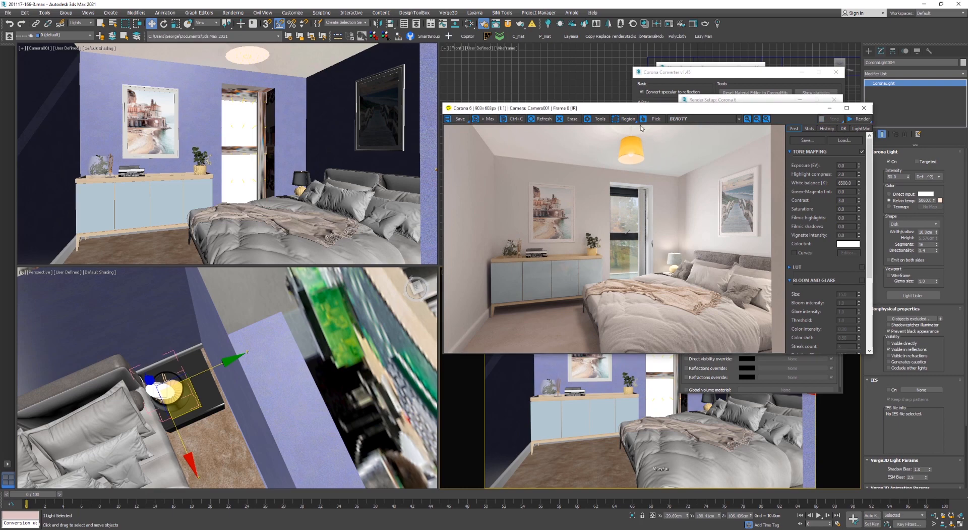
Move the render window clear of the render setup, deselect the light and save the scene
{"action": "left_click_drag", "start_coordinate": [635, 109], "coordinate": [445, 135]}
{"action": "left_click", "coordinate": [517, 96]}
{"action": "key", "text": "ctrl+s"}
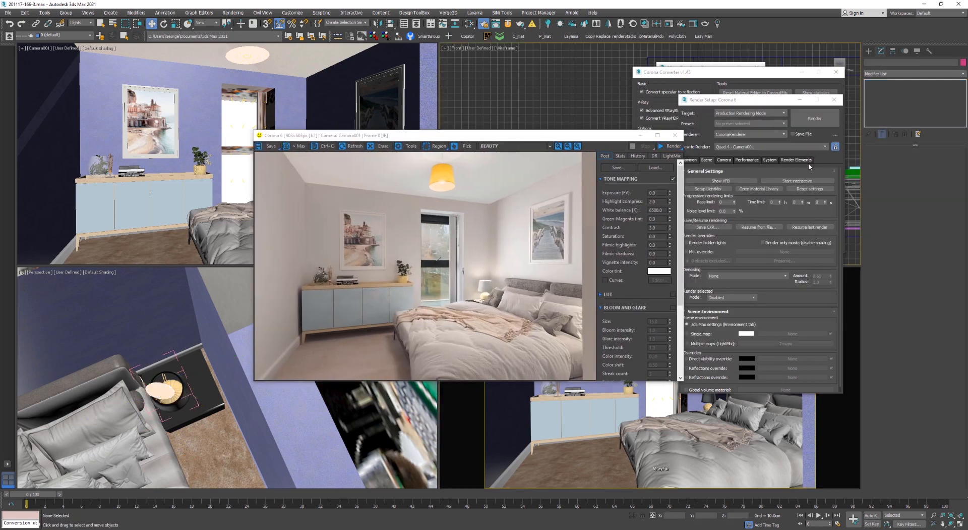
Add a CMasking_ID render element and review its Material ID setting
{"action": "left_click", "coordinate": [795, 160]}
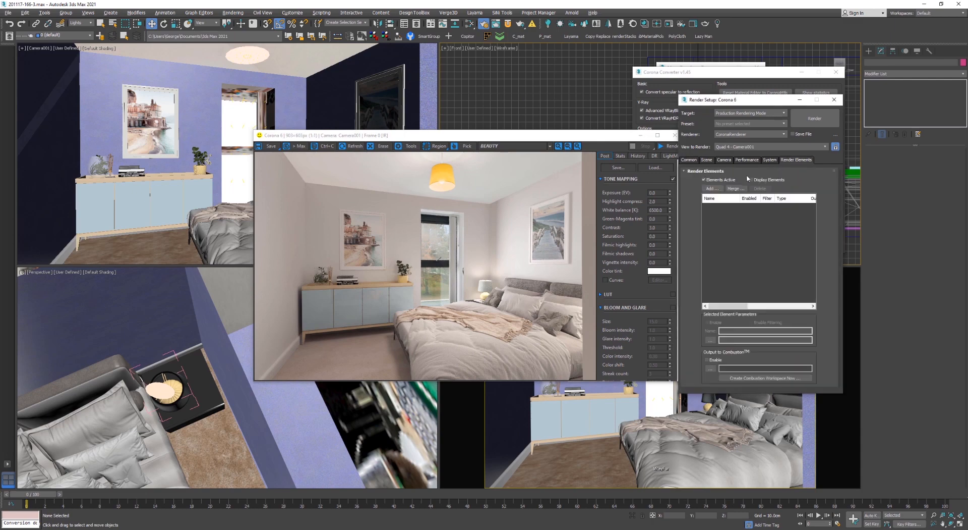
{"action": "left_click", "coordinate": [711, 189]}
{"action": "left_click", "coordinate": [722, 275]}
{"action": "double_click", "coordinate": [709, 270]}
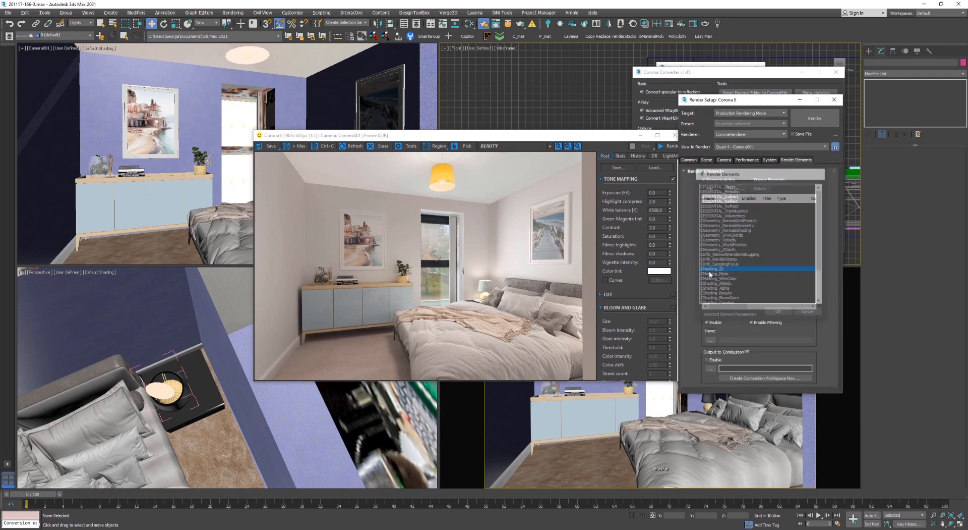
{"action": "scroll", "coordinate": [704, 292], "scroll_direction": "down", "scroll_amount": 2}
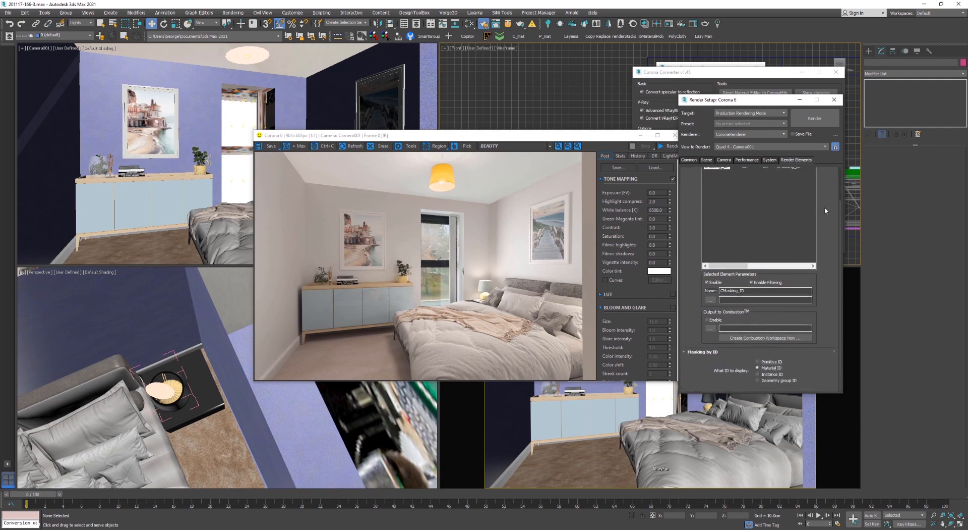
{"action": "scroll", "coordinate": [826, 210], "scroll_direction": "up", "scroll_amount": 2}
Set the noise level limit to 3% and the denoising mode to Corona High Quality
{"action": "left_click", "coordinate": [707, 160]}
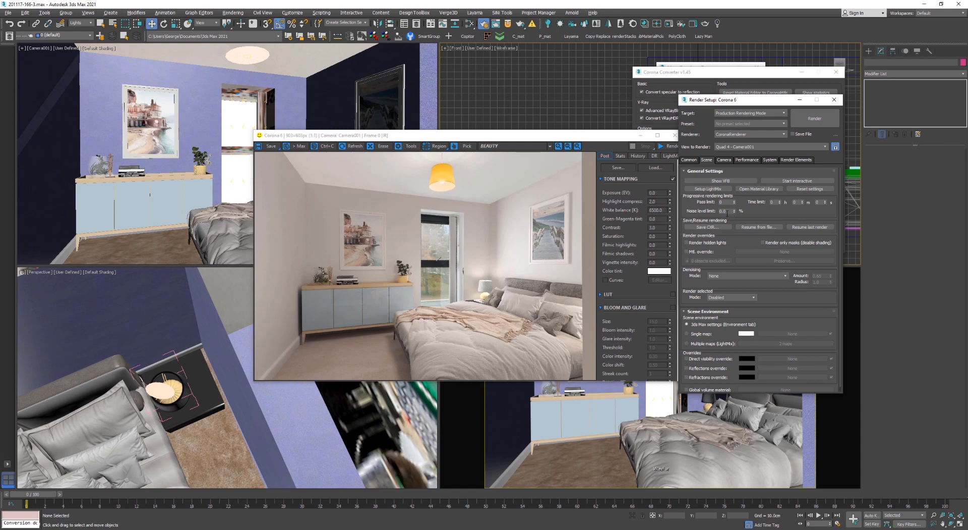
{"action": "double_click", "coordinate": [726, 210]}
{"action": "type", "text": "3"}
{"action": "key", "text": "Return"}
{"action": "left_click", "coordinate": [718, 276]}
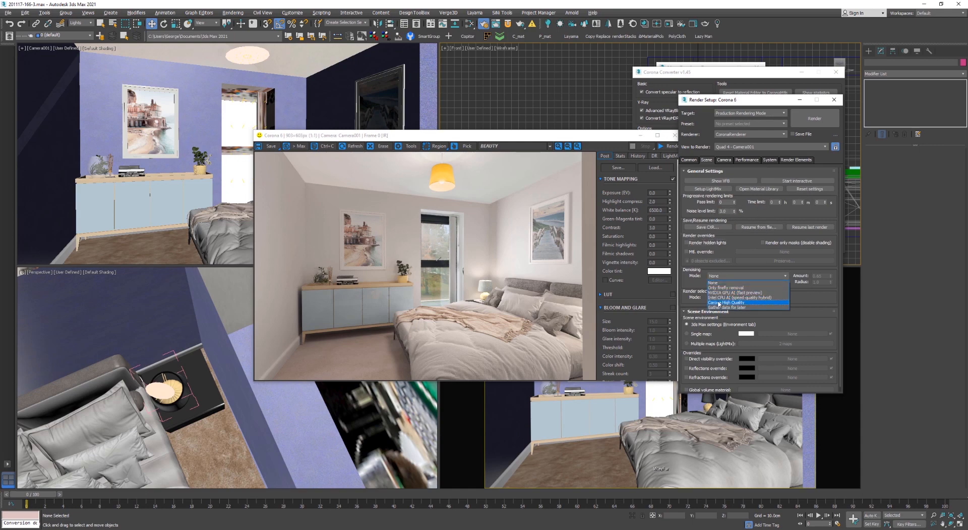
{"action": "left_click", "coordinate": [773, 308]}
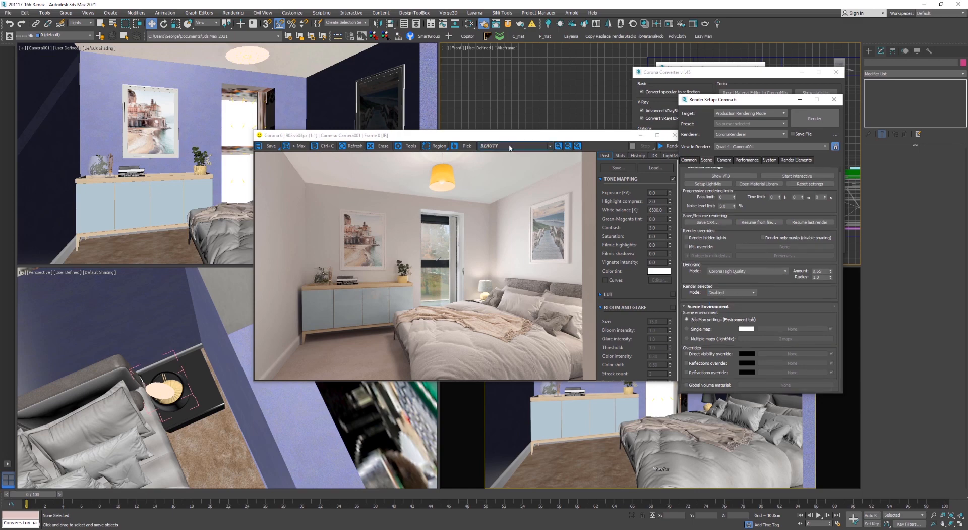
Turn on the black direct visibility override and start an interactive render with the camera viewport maximised
{"action": "left_click_drag", "start_coordinate": [504, 135], "coordinate": [385, 150]}
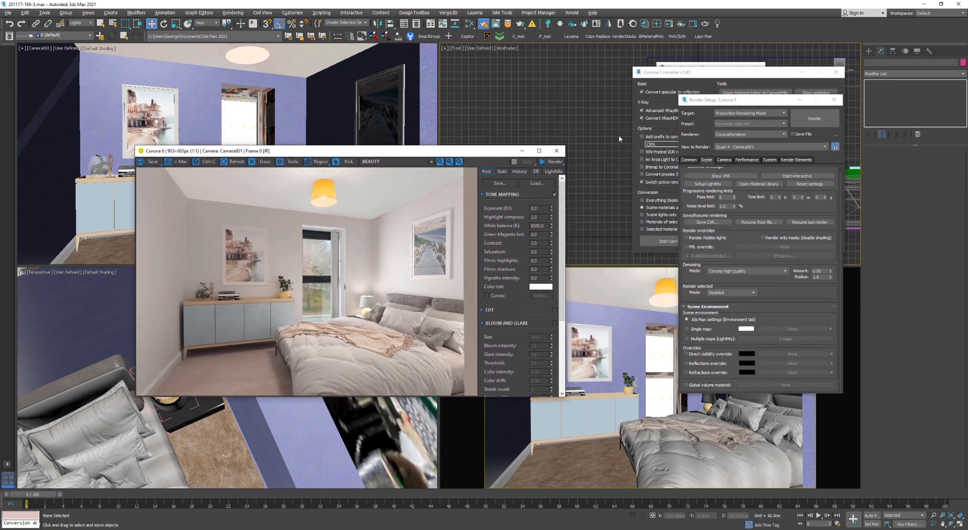
{"action": "left_click", "coordinate": [690, 354]}
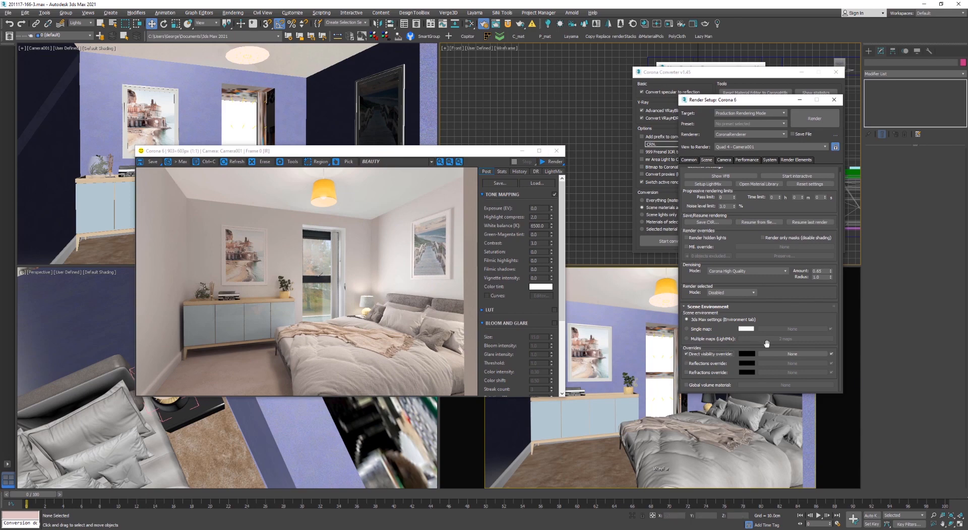
{"action": "right_click", "coordinate": [626, 290]}
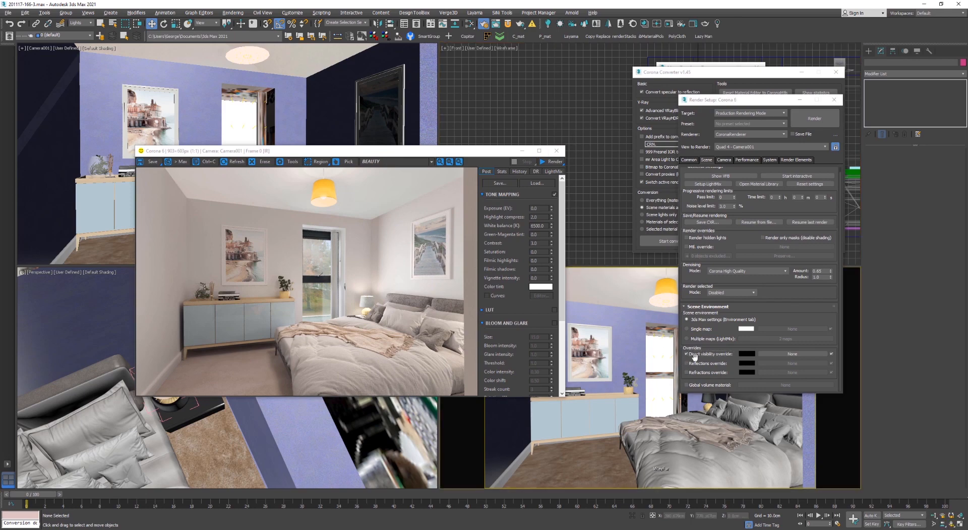
{"action": "key", "text": "alt+w"}
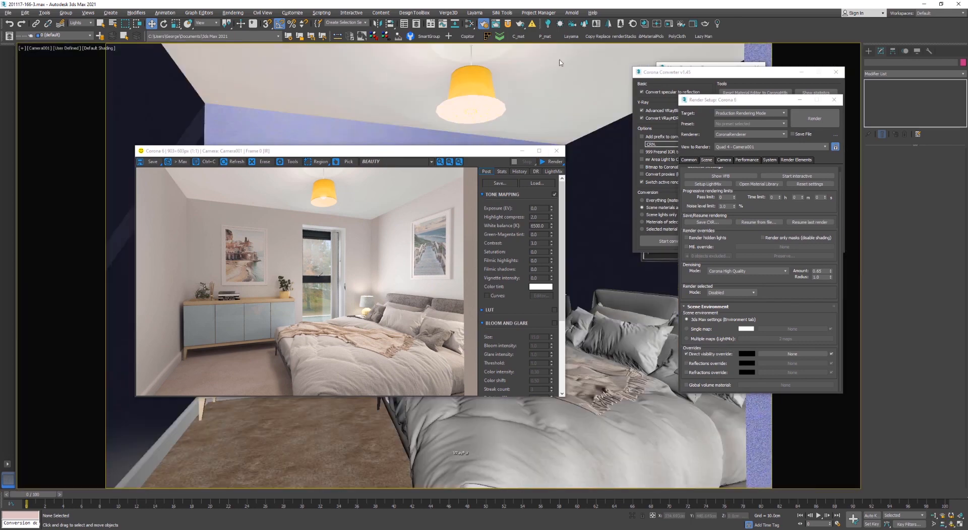
{"action": "left_click", "coordinate": [670, 25]}
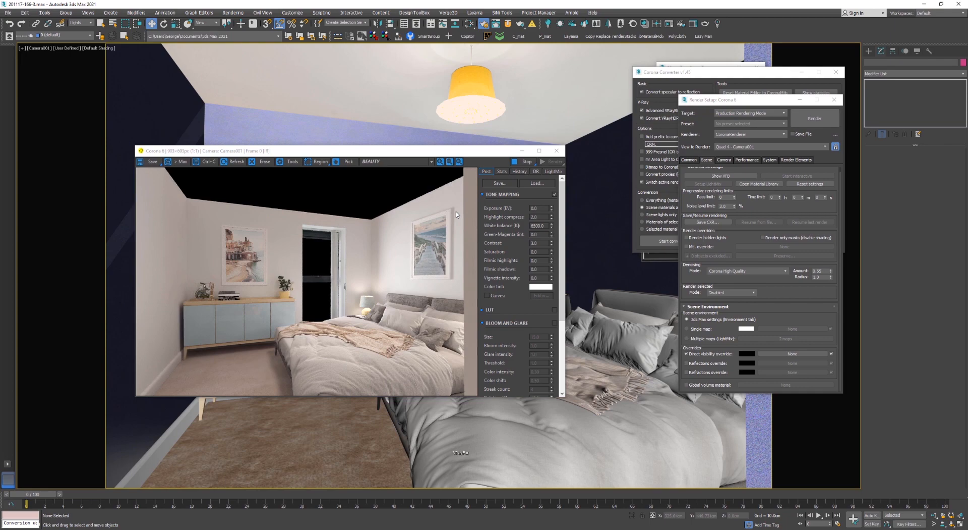
Show the camera view in wireframe and compare the interactive render with the background photo behind it
{"action": "key", "text": "F3"}
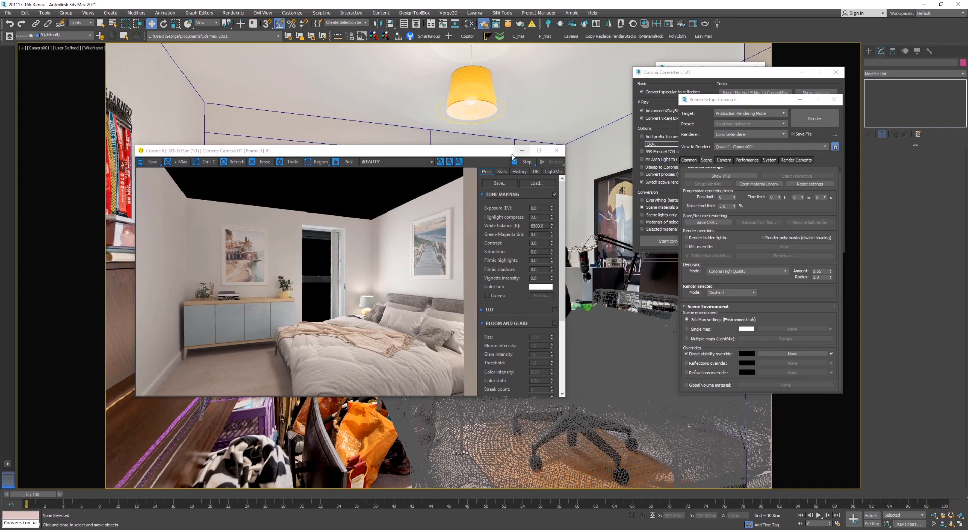
{"action": "left_click_drag", "start_coordinate": [499, 150], "coordinate": [508, 260]}
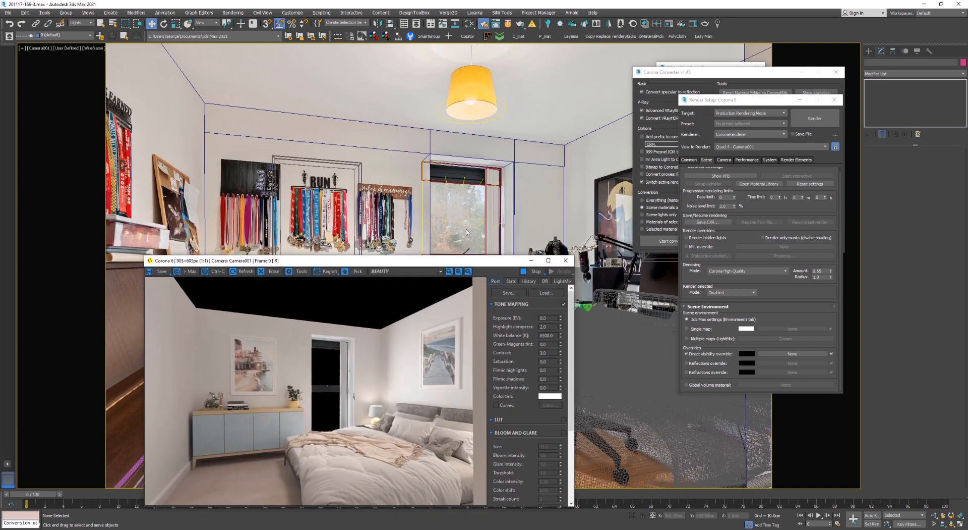
{"action": "left_click_drag", "start_coordinate": [487, 264], "coordinate": [490, 110]}
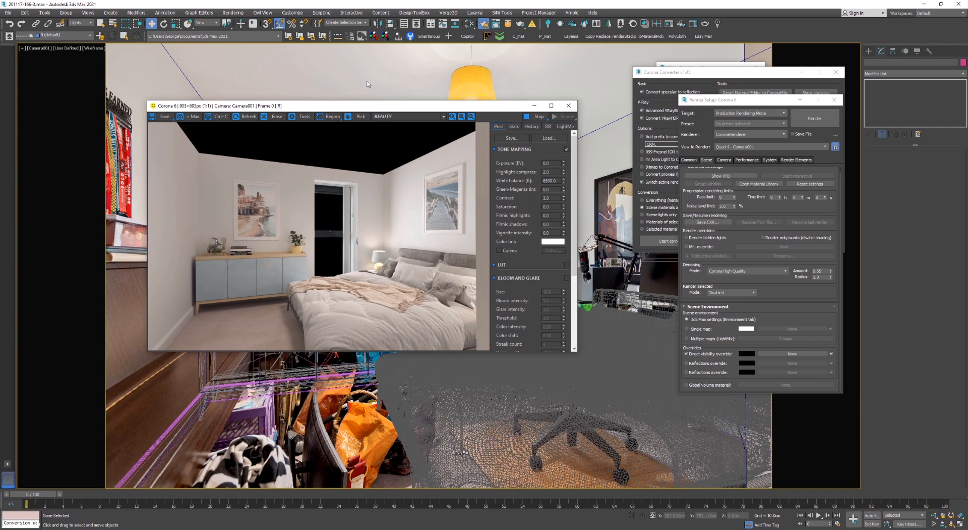
Switch to Photoshop and hide the material ID layer and both render layers to inspect the original background photo
{"action": "key", "text": "alt+Tab"}
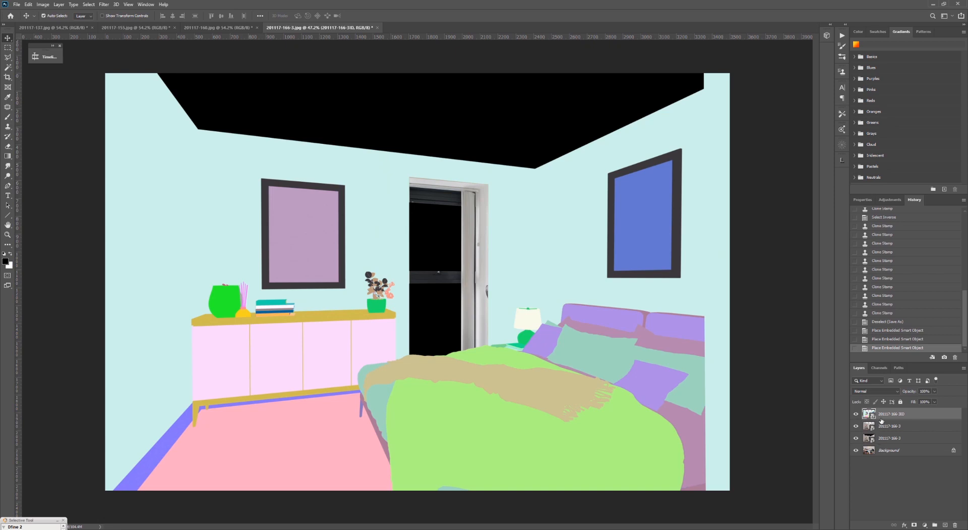
{"action": "left_click", "coordinate": [856, 413]}
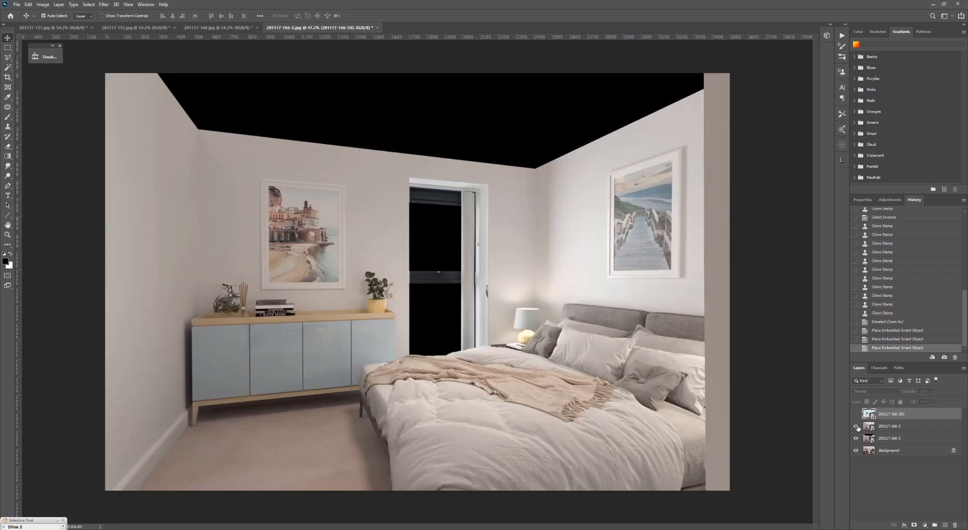
{"action": "left_click", "coordinate": [855, 437]}
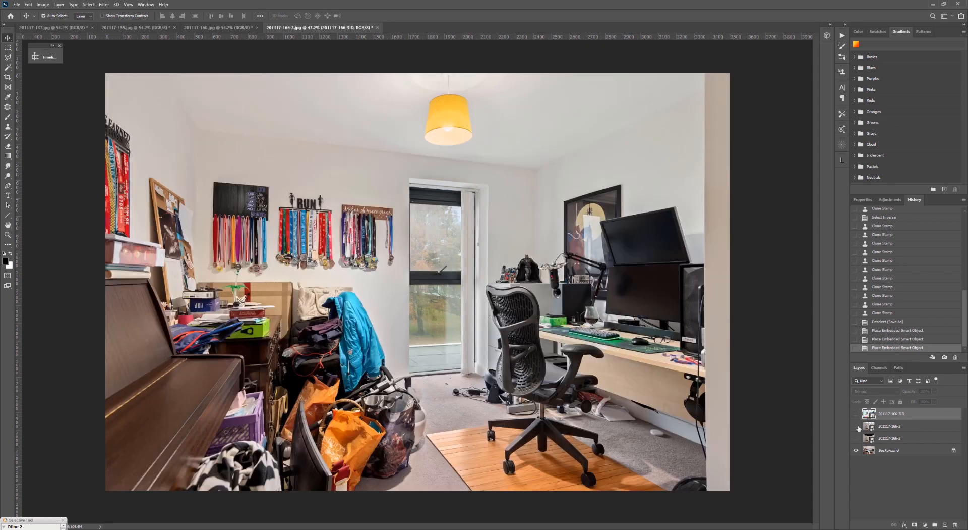
{"action": "left_click", "coordinate": [893, 438]}
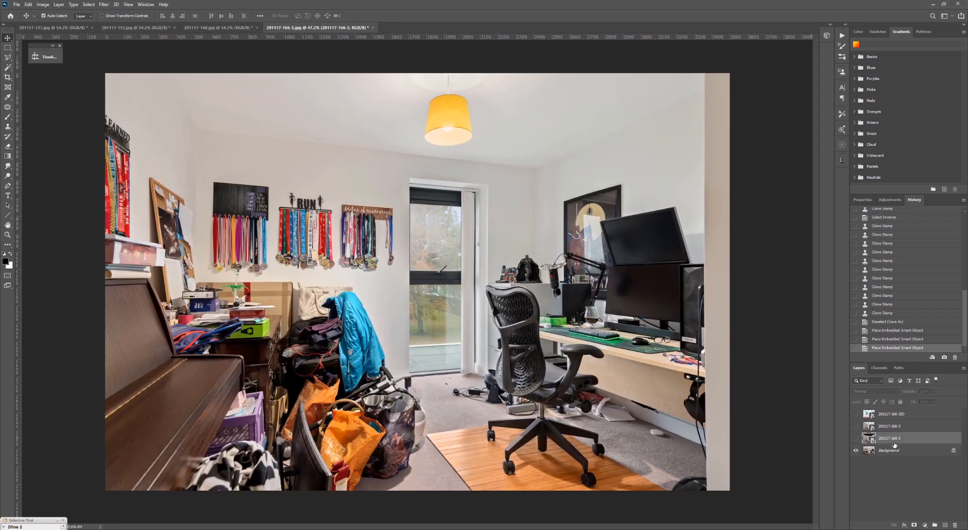
Turn both render layers back on and preview the material ID layer, leaving the ID layer hidden
{"action": "left_click", "coordinate": [856, 438]}
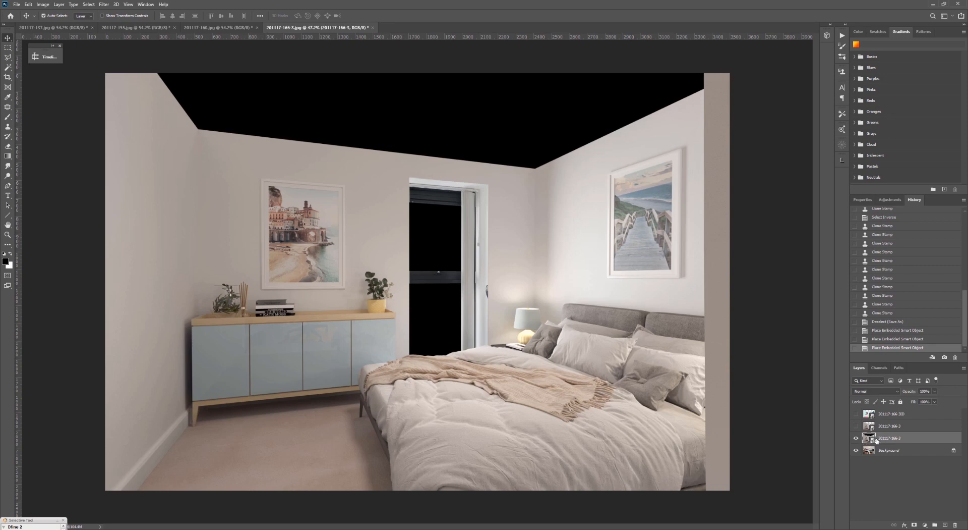
{"action": "left_click", "coordinate": [903, 427]}
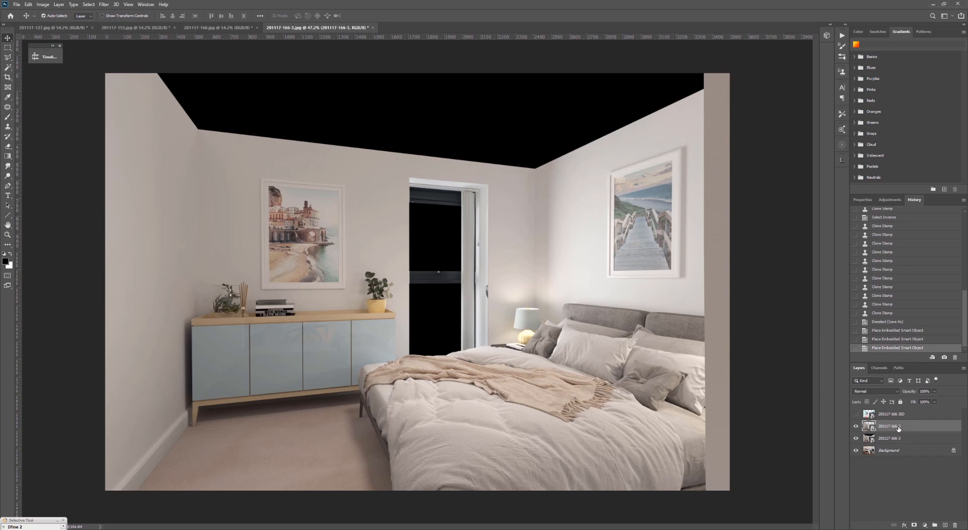
{"action": "left_click", "coordinate": [888, 414]}
{"action": "left_click", "coordinate": [857, 414]}
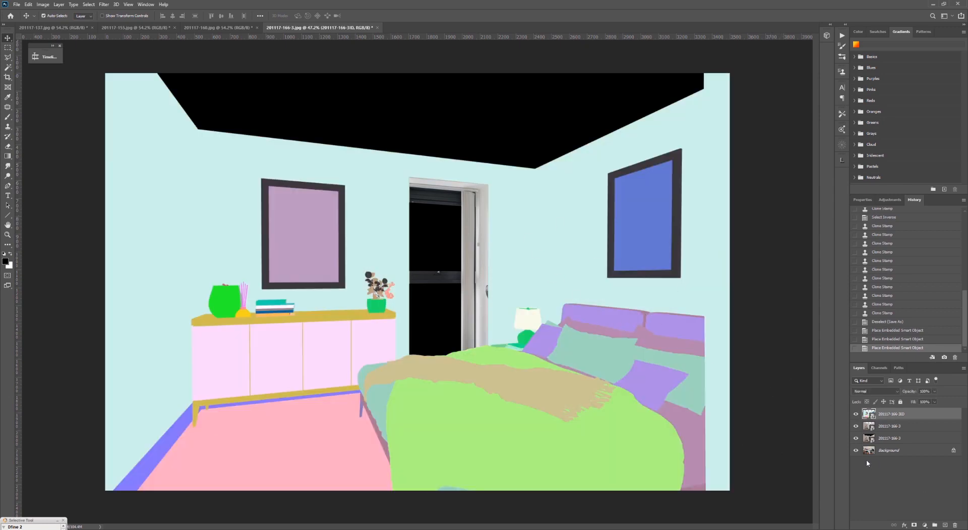
{"action": "left_click", "coordinate": [856, 415]}
Add a layer mask to the lower render layer, fill it with black, and check the upper render layer in isolation
{"action": "left_click", "coordinate": [890, 438]}
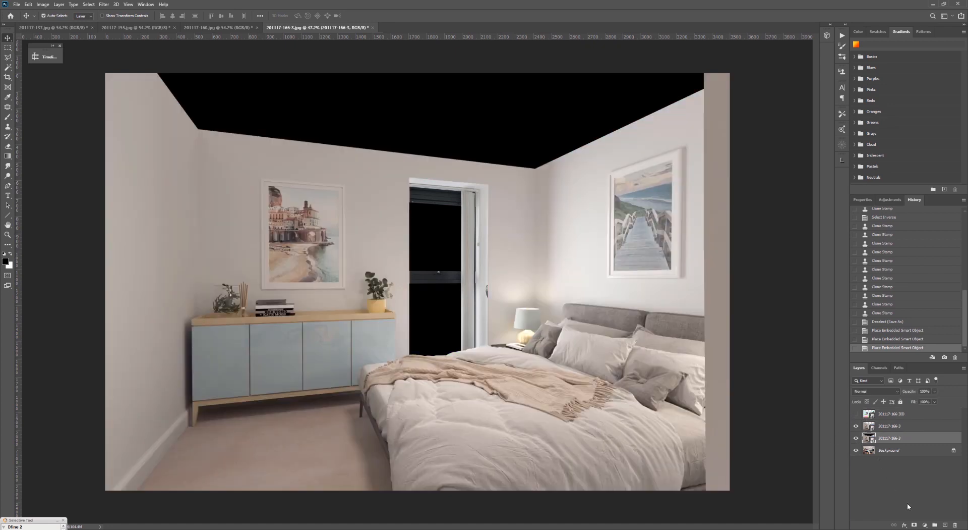
{"action": "left_click", "coordinate": [914, 525]}
{"action": "key", "text": "ctrl+BackSpace"}
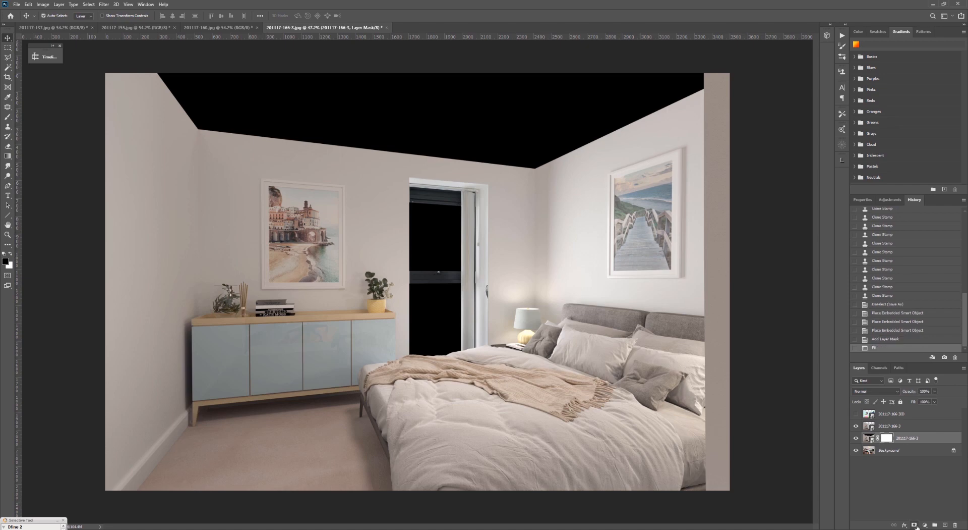
{"action": "key", "text": "ctrl+BackSpace"}
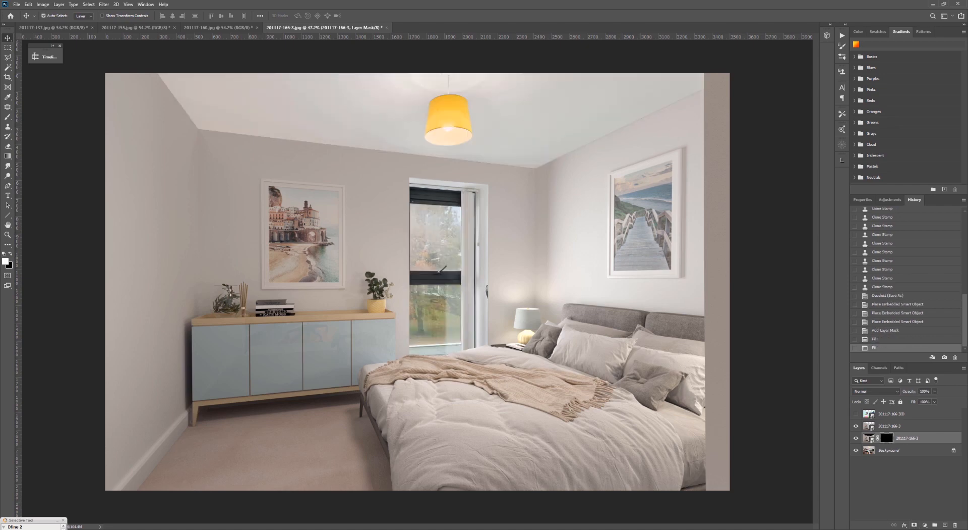
{"action": "left_click", "coordinate": [856, 426], "text": "alt"}
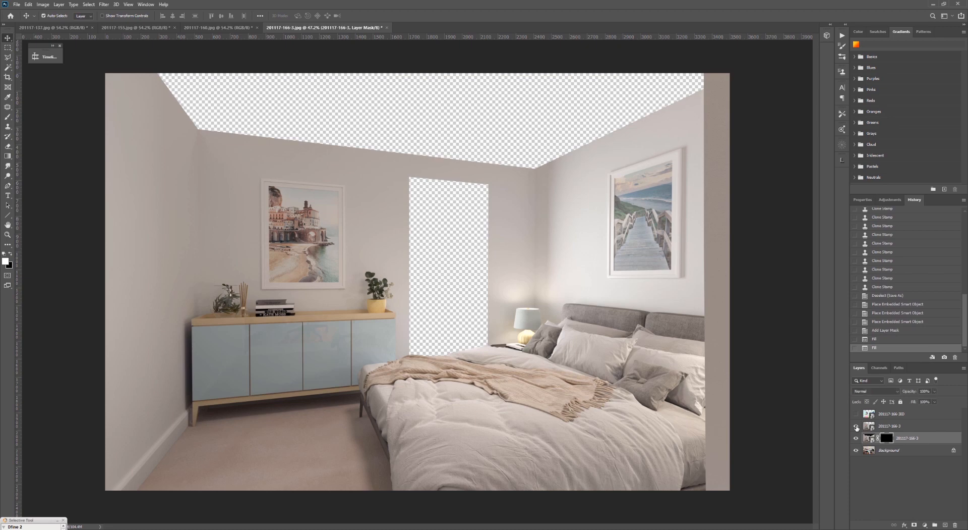
{"action": "left_click", "coordinate": [856, 426], "text": "alt"}
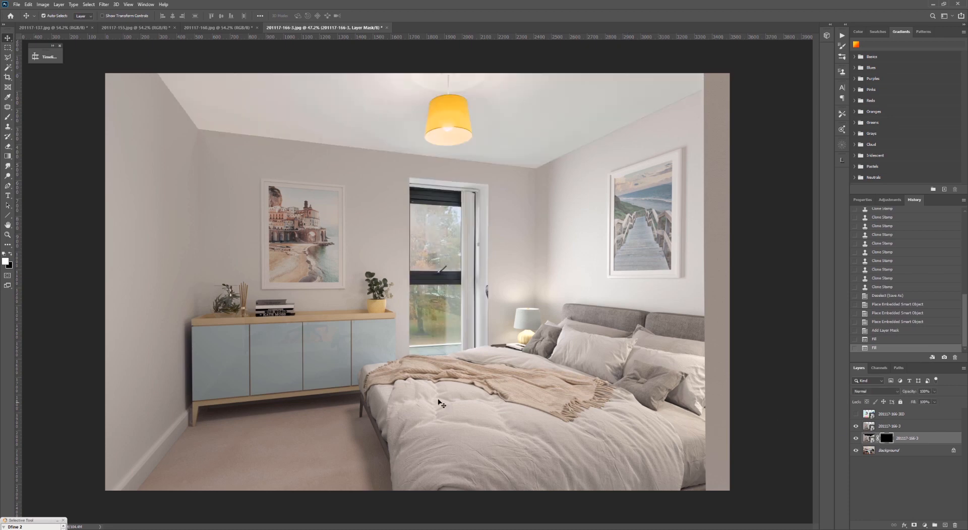
Outline the white window reveal beside the lamp wall with the Polygonal Lasso, from its upper corner down to the bed
{"action": "left_click_drag", "start_coordinate": [479, 280], "coordinate": [540, 405], "text": "ctrl"}
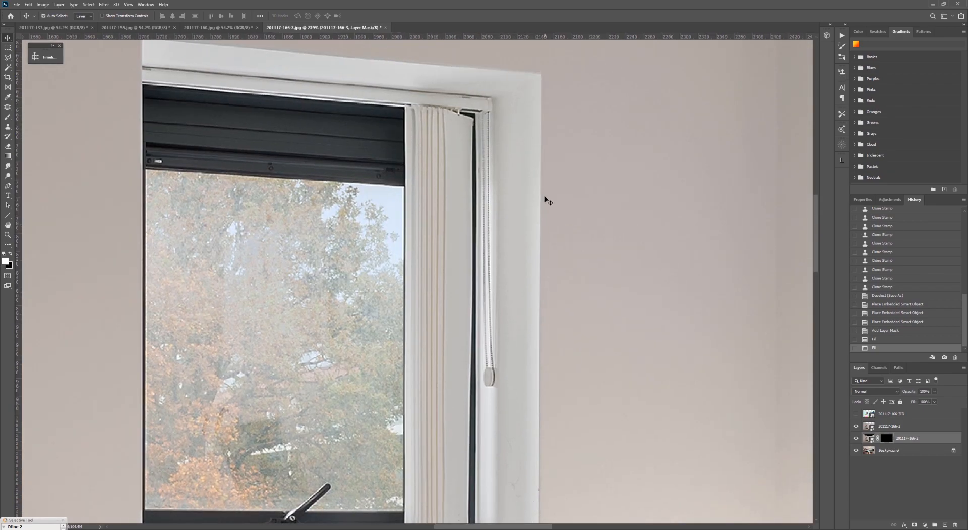
{"action": "key", "text": "l"}
{"action": "left_click", "coordinate": [542, 74]}
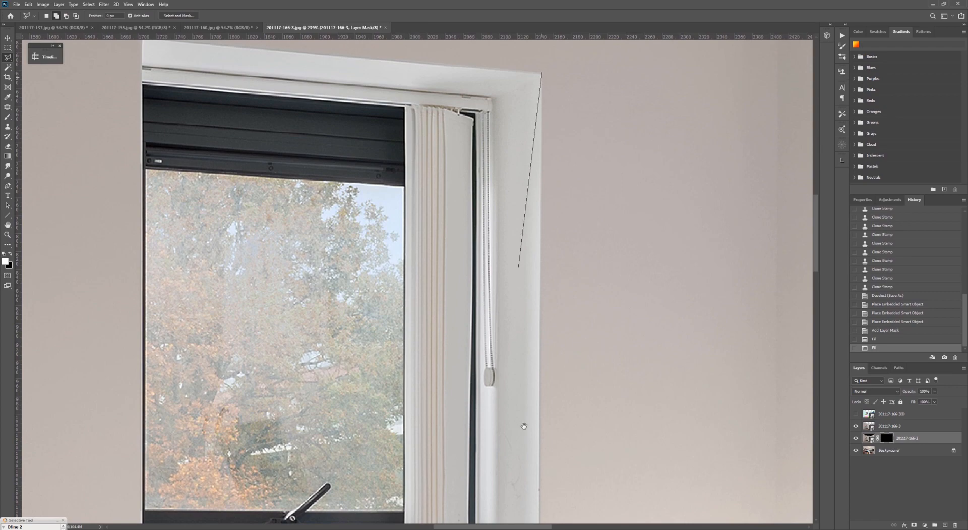
{"action": "mouse_move", "coordinate": [523, 425]}
{"action": "left_mouse_down"}
{"action": "mouse_move", "coordinate": [558, 101]}
{"action": "mouse_move", "coordinate": [578, 10]}
{"action": "left_mouse_up"}
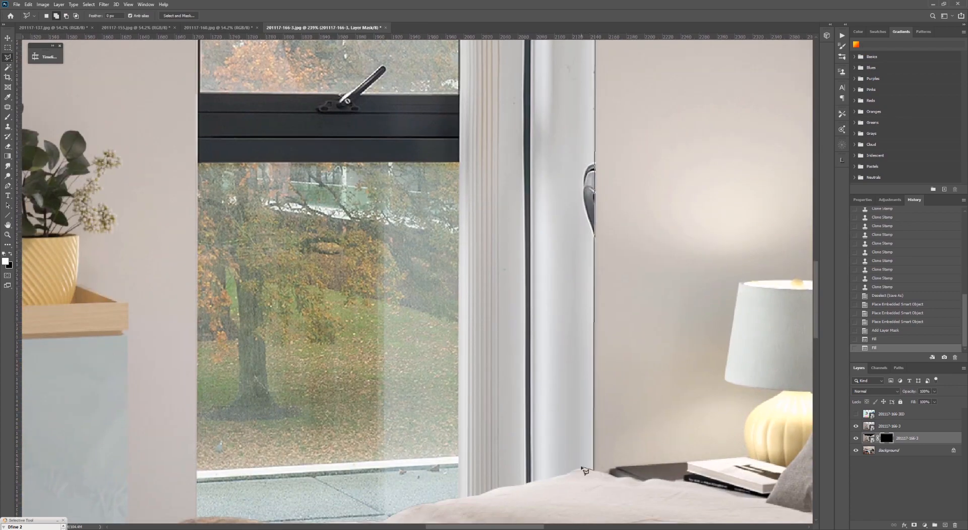
{"action": "left_click", "coordinate": [531, 466]}
{"action": "left_click_drag", "start_coordinate": [580, 287], "coordinate": [643, 528]}
{"action": "left_click", "coordinate": [596, 156]}
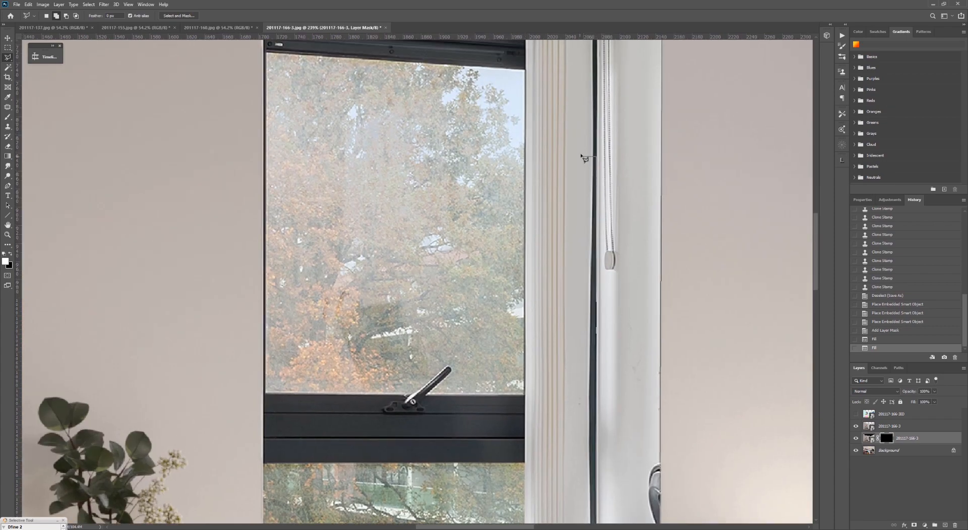
{"action": "double_click", "coordinate": [609, 137]}
Make the upper render layer active for the Clone Stamp and rasterize that smart object layer
{"action": "key", "text": "s"}
{"action": "key", "text": "alt+bracketright"}
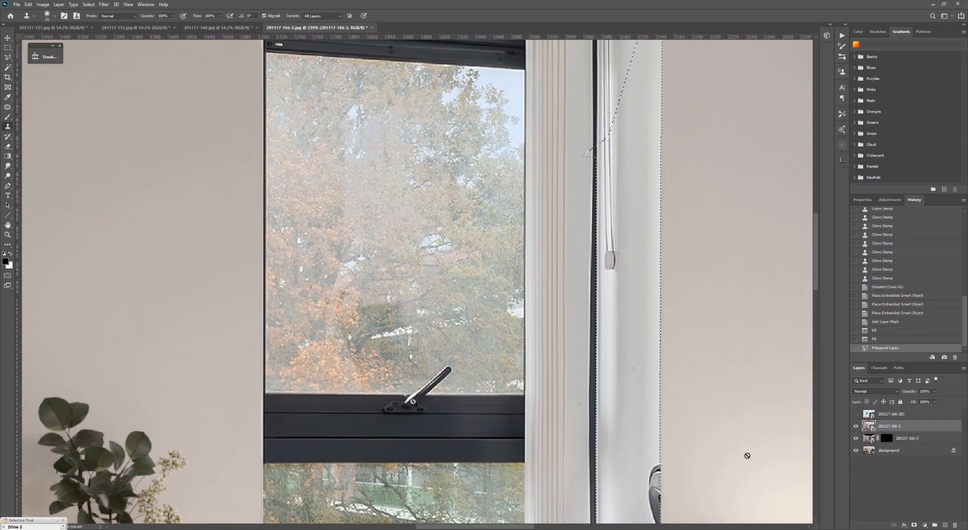
{"action": "left_click_drag", "start_coordinate": [747, 456], "coordinate": [719, 242]}
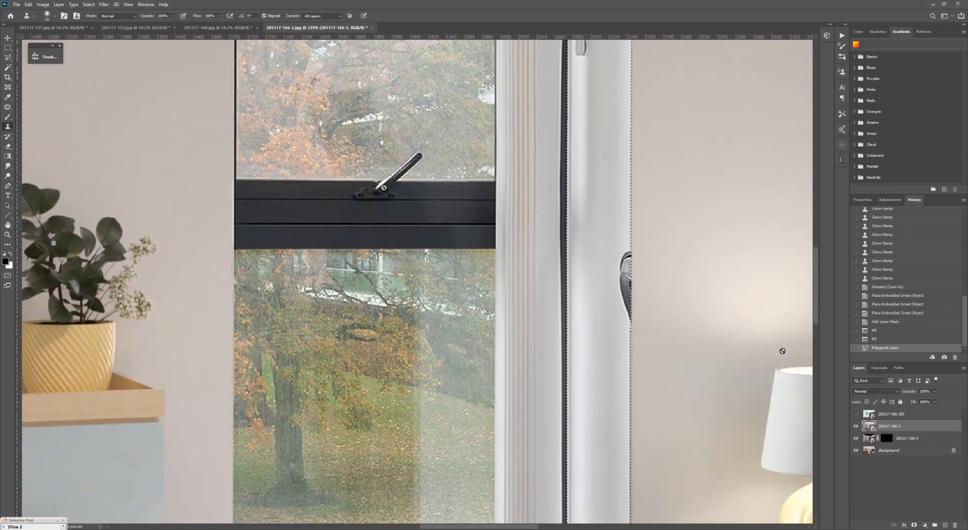
{"action": "left_click", "coordinate": [626, 229]}
{"action": "left_click", "coordinate": [474, 202]}
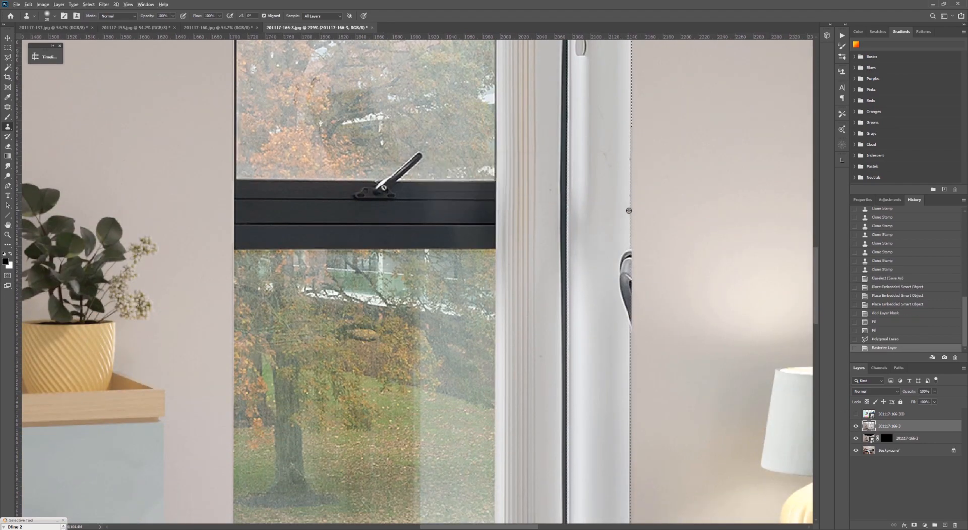
Clone clean white frame over the dark door handle at the window reveal's edge within the selection, and deselect
{"action": "left_click", "coordinate": [629, 211], "text": "alt"}
{"action": "right_click_drag", "start_coordinate": [629, 253], "coordinate": [654, 253], "text": "alt"}
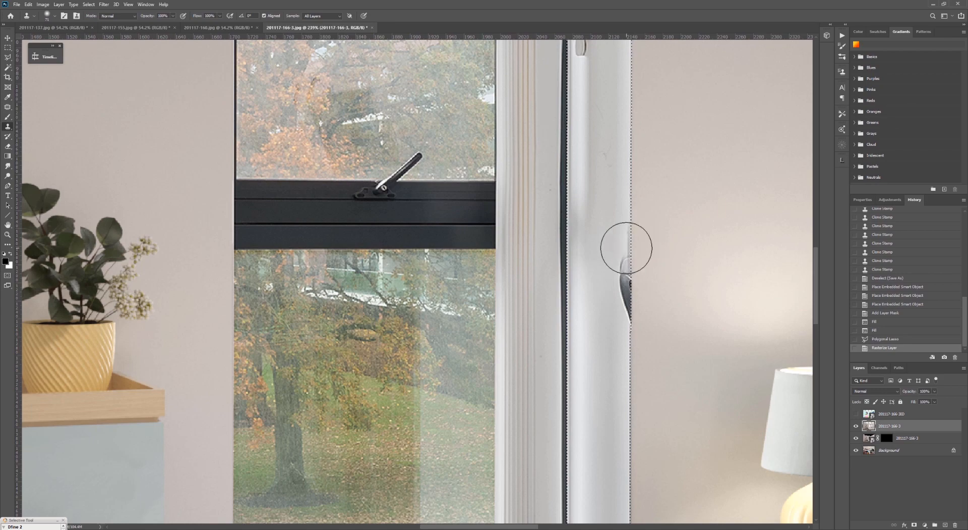
{"action": "left_click", "coordinate": [627, 247]}
{"action": "left_click", "coordinate": [626, 275]}
{"action": "left_click", "coordinate": [628, 298]}
{"action": "left_click", "coordinate": [636, 309]}
{"action": "left_click", "coordinate": [640, 332]}
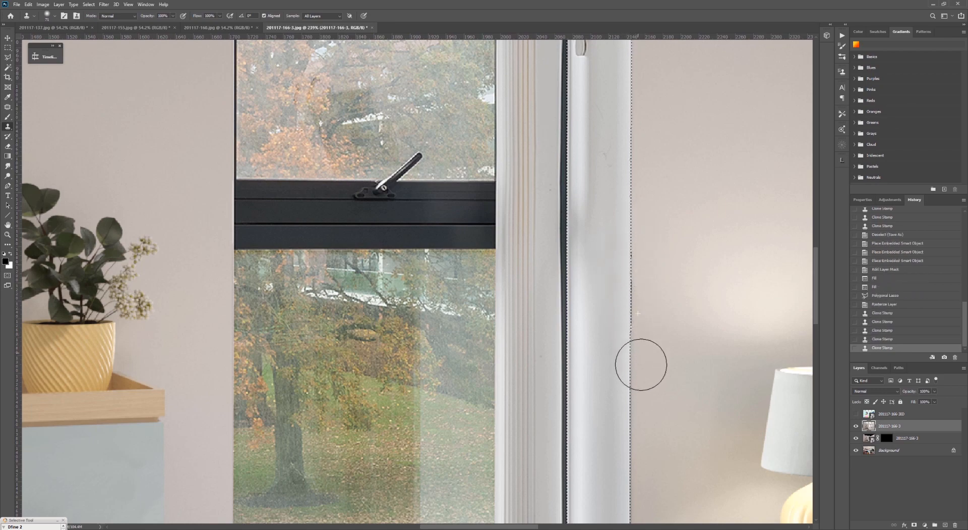
{"action": "left_click", "coordinate": [641, 370]}
{"action": "left_click", "coordinate": [634, 302]}
{"action": "left_click", "coordinate": [631, 273]}
{"action": "left_click", "coordinate": [626, 246]}
{"action": "left_click", "coordinate": [627, 204]}
{"action": "left_click", "coordinate": [628, 199]}
{"action": "key", "text": "ctrl+d"}
{"action": "mouse_move", "coordinate": [725, 250]}
{"action": "left_mouse_down", "text": "ctrl"}
{"action": "mouse_move", "coordinate": [702, 262]}
{"action": "mouse_move", "coordinate": [732, 272]}
{"action": "left_mouse_up", "text": "ctrl"}
{"action": "key", "text": "ctrl+z"}
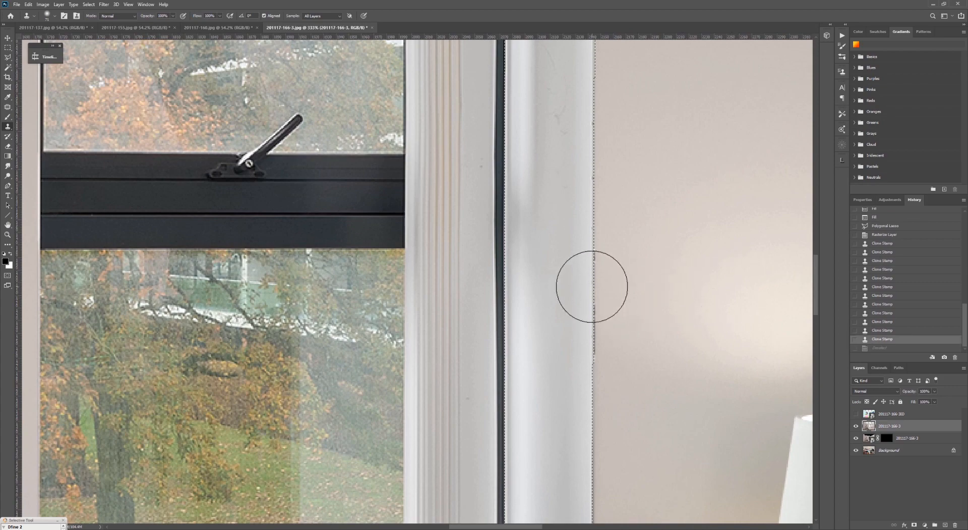
{"action": "key", "text": "ctrl+d"}
Outline the wall area between the window reveal and the bedside lamp with the Polygonal Lasso, following the reveal's edge
{"action": "left_click_drag", "start_coordinate": [649, 235], "coordinate": [685, 359]}
{"action": "left_click_drag", "start_coordinate": [662, 200], "coordinate": [652, 301]}
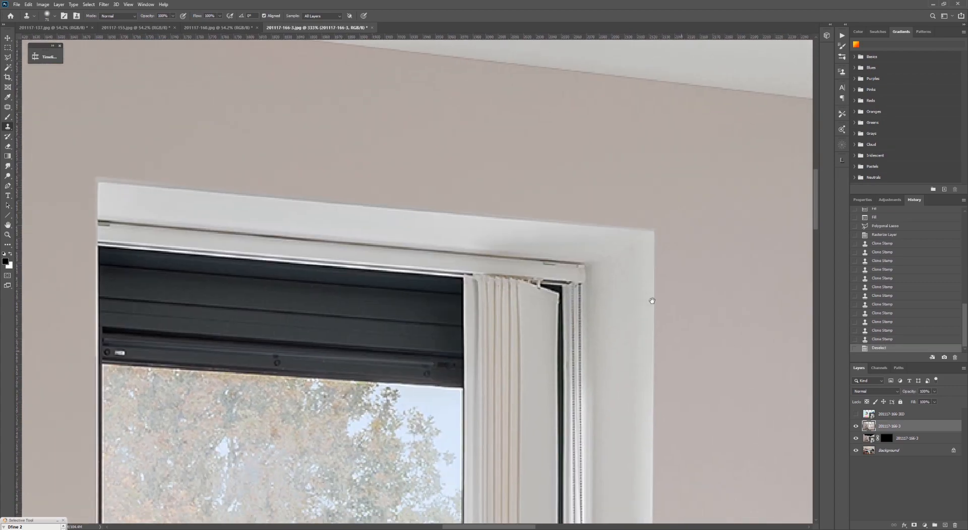
{"action": "key", "text": "l"}
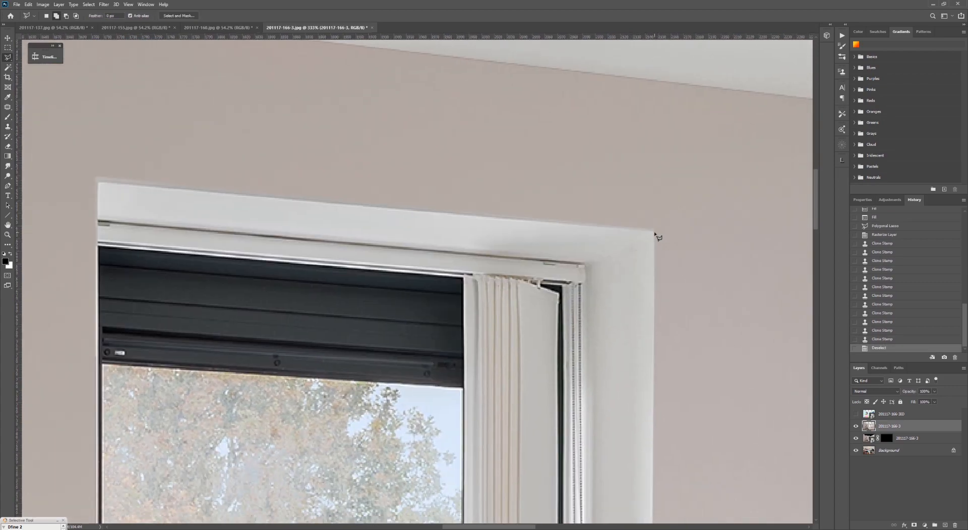
{"action": "left_click", "coordinate": [655, 232]}
{"action": "left_click_drag", "start_coordinate": [672, 354], "coordinate": [676, 121]}
{"action": "left_click_drag", "start_coordinate": [675, 363], "coordinate": [682, 120]}
{"action": "left_click_drag", "start_coordinate": [680, 454], "coordinate": [681, 121]}
{"action": "left_click_drag", "start_coordinate": [668, 373], "coordinate": [664, 219]}
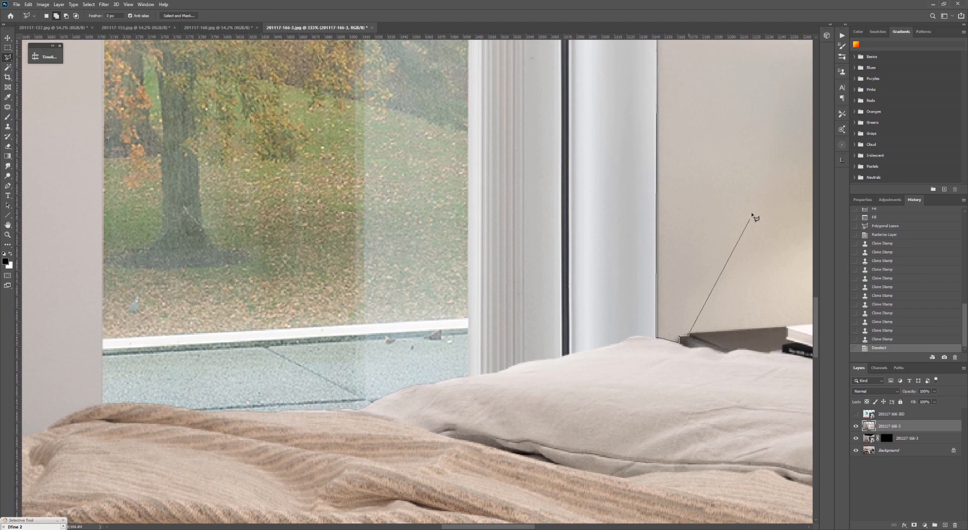
{"action": "left_click", "coordinate": [769, 133]}
{"action": "left_click_drag", "start_coordinate": [768, 135], "coordinate": [558, 527]}
{"action": "left_click", "coordinate": [642, 207]}
{"action": "double_click", "coordinate": [684, 150]}
Switch to the Clone Stamp and reduce its opacity for retouching the selected wall area
{"action": "key", "text": "s"}
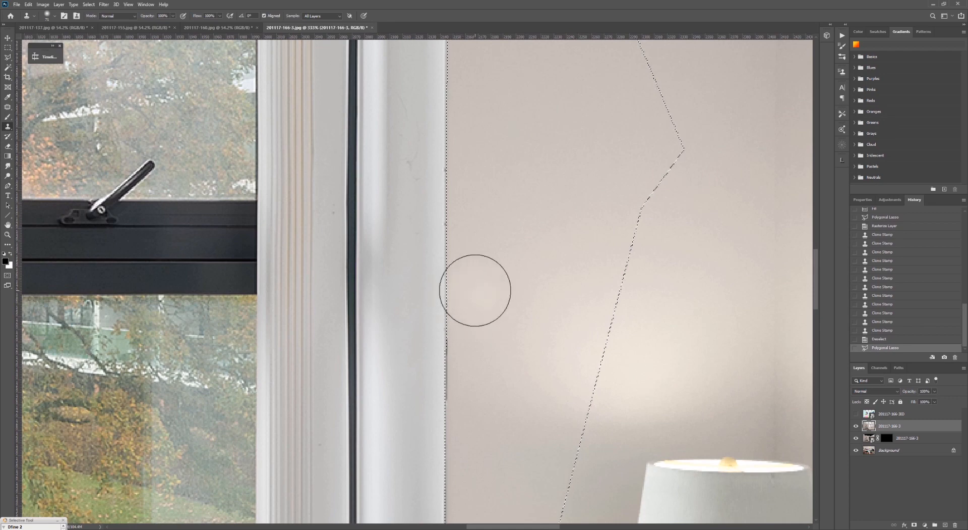
{"action": "key", "text": "3"}
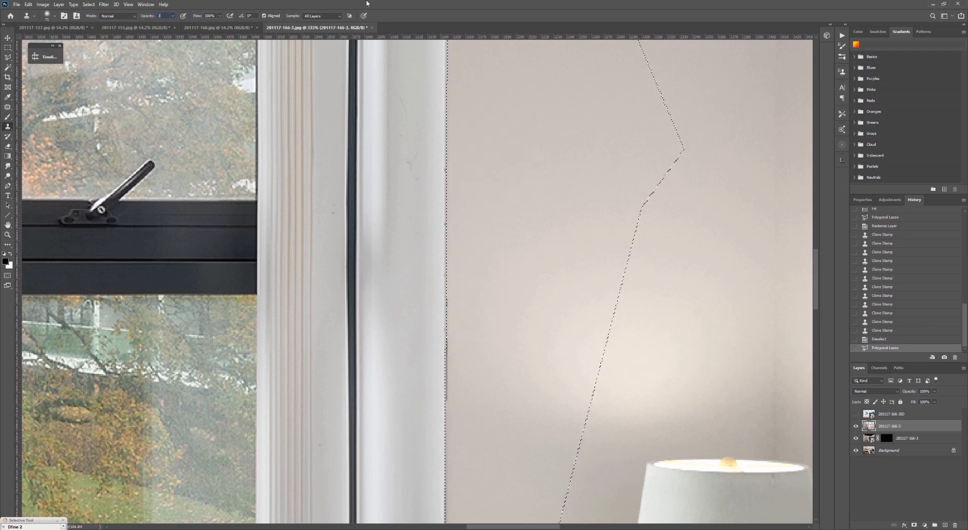
{"action": "key", "text": "5"}
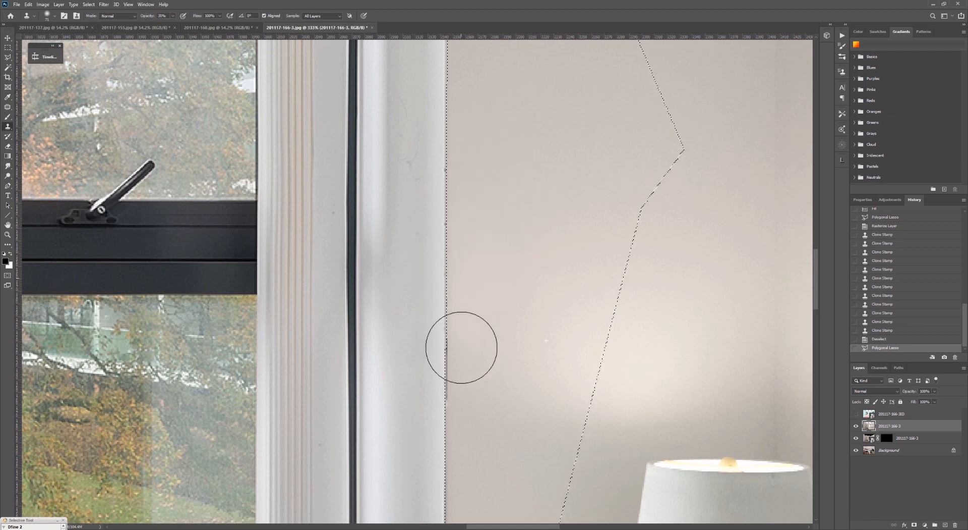
{"action": "left_click_drag", "start_coordinate": [461, 347], "coordinate": [456, 379]}
{"action": "left_click_drag", "start_coordinate": [460, 338], "coordinate": [452, 380]}
{"action": "key", "text": "ctrl+z"}
{"action": "key", "text": "ctrl+z"}
Clone clean wall paint along the lower part of the selected wall edge beside the window reveal, down to the bed
{"action": "left_click", "coordinate": [497, 432], "text": "alt"}
{"action": "mouse_move", "coordinate": [458, 447]}
{"action": "left_mouse_down"}
{"action": "mouse_move", "coordinate": [445, 452]}
{"action": "mouse_move", "coordinate": [443, 485]}
{"action": "left_mouse_up"}
{"action": "left_click_drag", "start_coordinate": [446, 446], "coordinate": [441, 487]}
{"action": "scroll", "coordinate": [449, 454], "scroll_direction": "down", "scroll_amount": 5}
{"action": "left_click", "coordinate": [504, 231], "text": "alt"}
{"action": "mouse_move", "coordinate": [452, 277]}
{"action": "left_mouse_down"}
{"action": "mouse_move", "coordinate": [438, 288]}
{"action": "mouse_move", "coordinate": [432, 450]}
{"action": "left_mouse_up"}
{"action": "left_click_drag", "start_coordinate": [434, 363], "coordinate": [432, 429]}
{"action": "mouse_move", "coordinate": [431, 433]}
{"action": "left_mouse_down"}
{"action": "mouse_move", "coordinate": [428, 456]}
{"action": "mouse_move", "coordinate": [445, 447]}
{"action": "mouse_move", "coordinate": [451, 484]}
{"action": "left_mouse_up"}
Clone clean wall repeatedly over the lowest corner of the selection, where the wall meets the bedding
{"action": "left_click", "coordinate": [429, 457]}
{"action": "left_click", "coordinate": [433, 458]}
{"action": "left_click", "coordinate": [433, 462]}
{"action": "left_click", "coordinate": [434, 455]}
{"action": "left_click", "coordinate": [434, 455]}
{"action": "left_click", "coordinate": [434, 458]}
Clone clean wall up the selected edge beside the window reveal, from the bed to above the window's crossbar
{"action": "left_click", "coordinate": [462, 425], "text": "alt"}
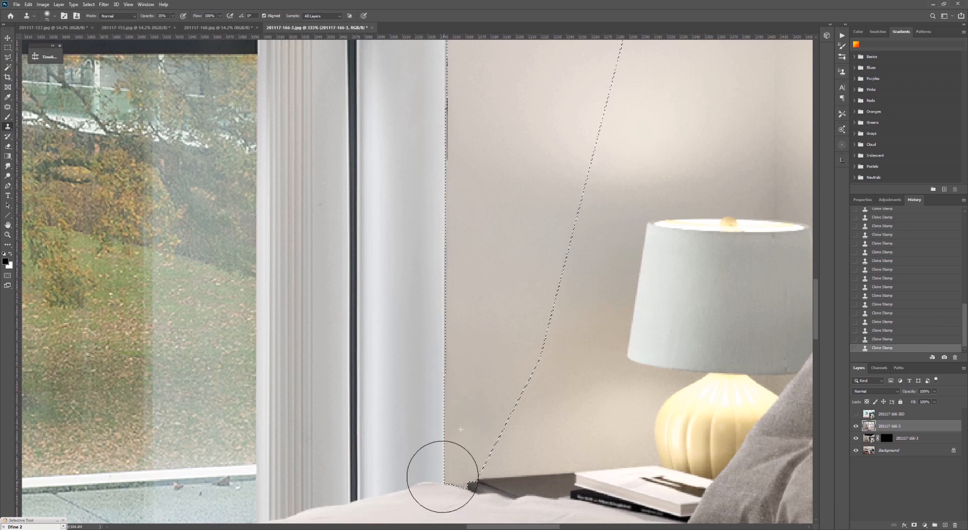
{"action": "left_click_drag", "start_coordinate": [446, 366], "coordinate": [433, 220]}
{"action": "left_click", "coordinate": [477, 191], "text": "alt"}
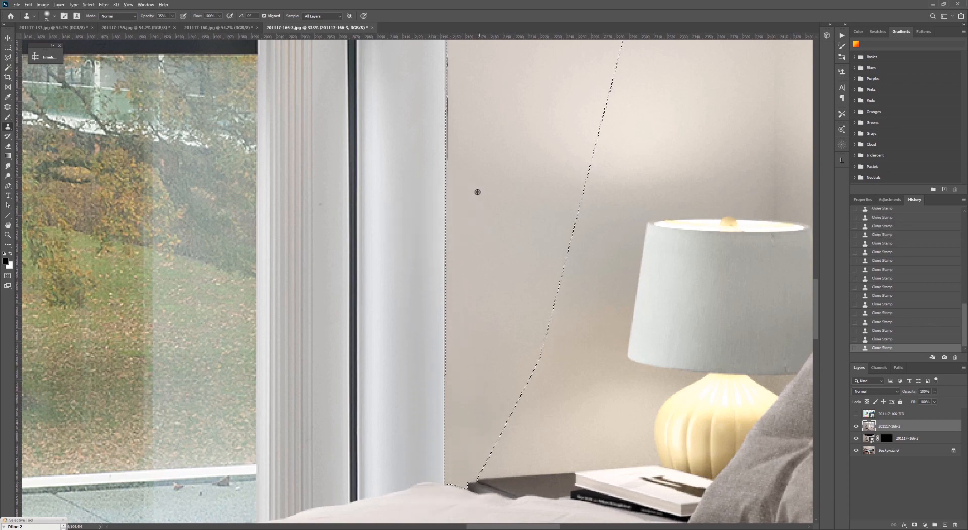
{"action": "left_click_drag", "start_coordinate": [447, 156], "coordinate": [446, 153]}
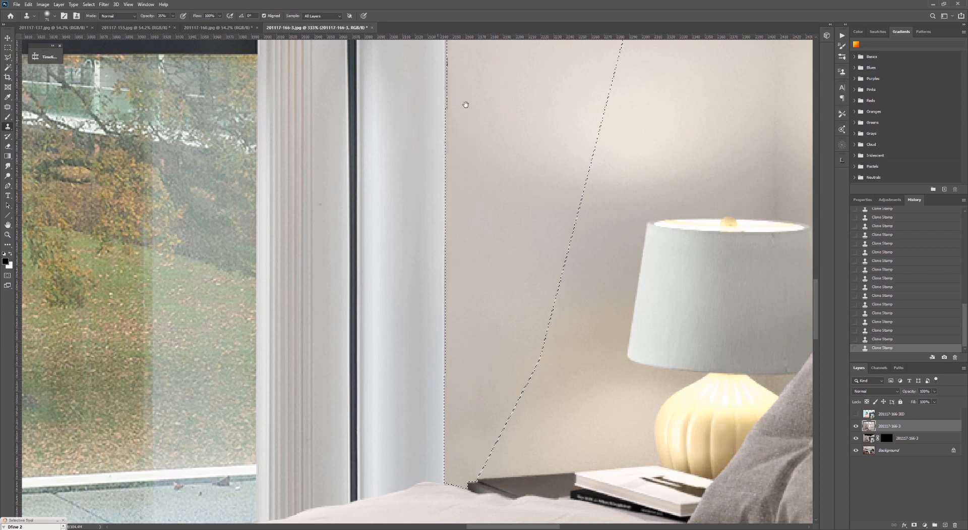
{"action": "left_click_drag", "start_coordinate": [461, 102], "coordinate": [443, 311]}
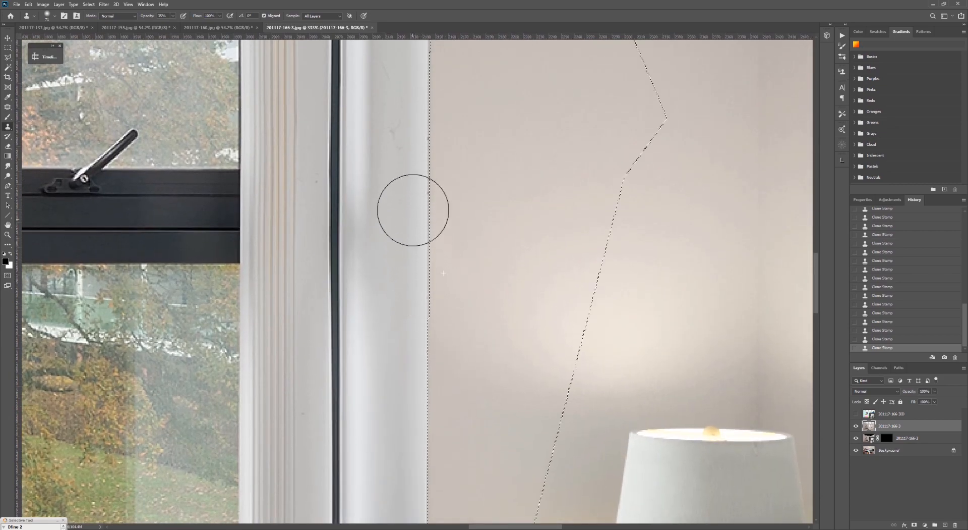
{"action": "mouse_move", "coordinate": [423, 139]}
{"action": "left_mouse_down"}
{"action": "mouse_move", "coordinate": [428, 274]}
{"action": "mouse_move", "coordinate": [411, 140]}
{"action": "mouse_move", "coordinate": [435, 345]}
{"action": "left_mouse_up"}
{"action": "left_click_drag", "start_coordinate": [434, 339], "coordinate": [432, 164]}
Invert the wall selection so that the window reveal side can be retouched
{"action": "key", "text": "ctrl+d"}
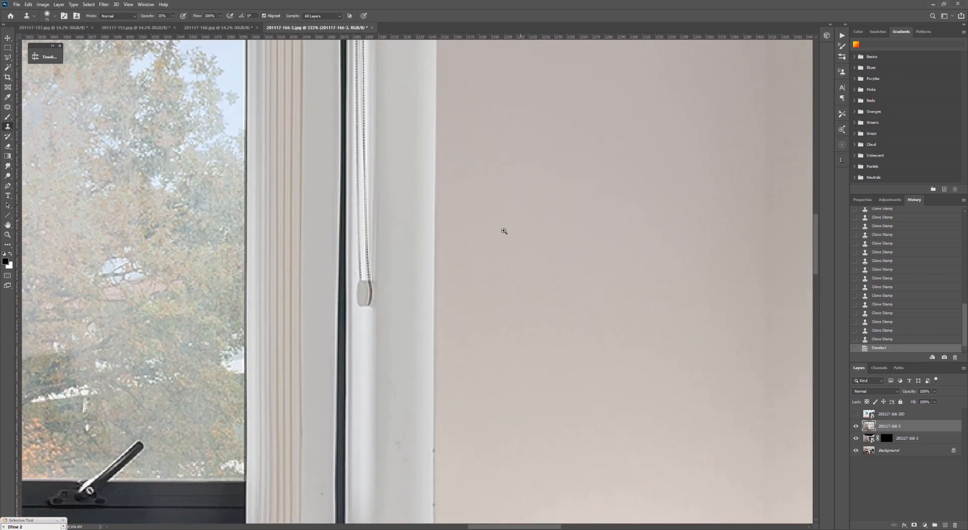
{"action": "mouse_move", "coordinate": [504, 229]}
{"action": "left_mouse_down", "text": "ctrl"}
{"action": "mouse_move", "coordinate": [491, 235]}
{"action": "mouse_move", "coordinate": [502, 242]}
{"action": "left_mouse_up", "text": "ctrl"}
{"action": "key", "text": "ctrl+z"}
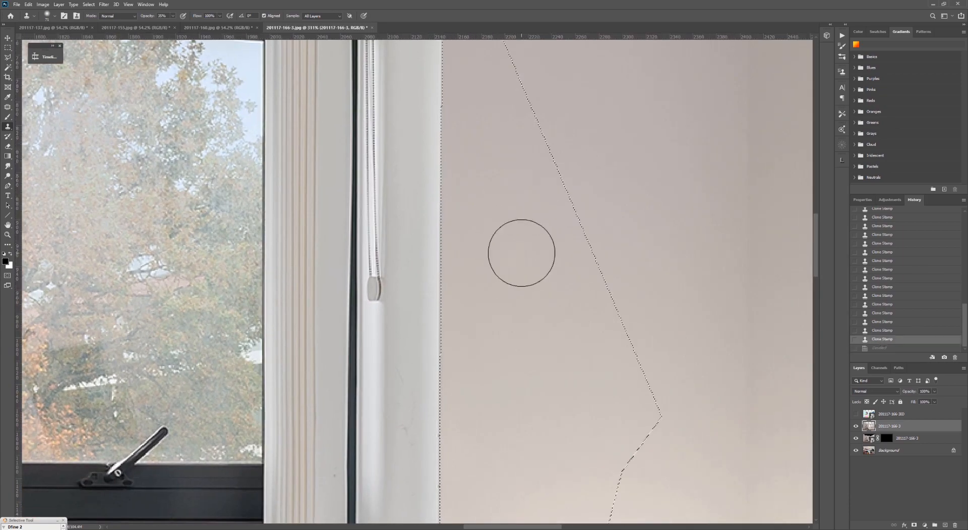
{"action": "key", "text": "ctrl+shift+i"}
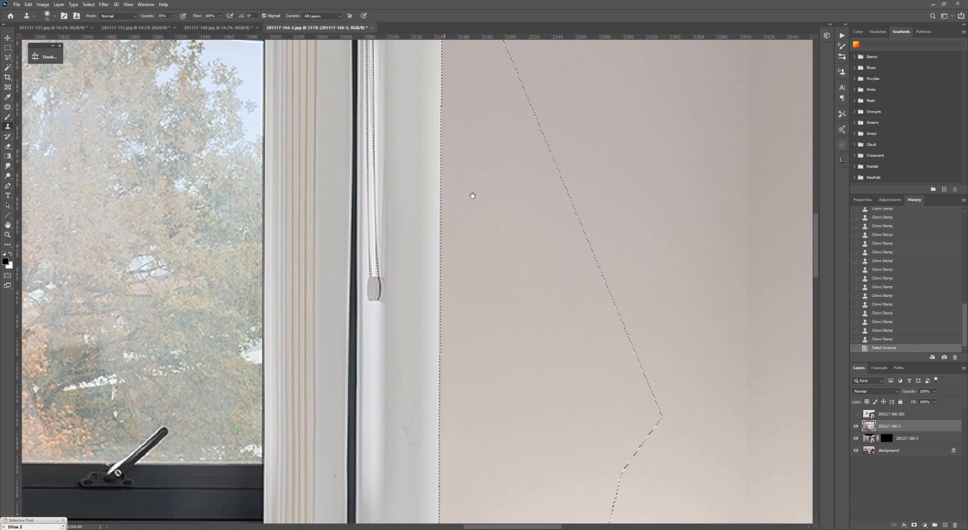
Clone clean white frame along the window reveal's outer edge with a smaller Clone Stamp brush
{"action": "left_click_drag", "start_coordinate": [474, 194], "coordinate": [573, 347]}
{"action": "left_click", "coordinate": [531, 188], "text": "alt"}
{"action": "right_click_drag", "start_coordinate": [549, 212], "coordinate": [525, 211], "text": "alt"}
{"action": "left_click_drag", "start_coordinate": [537, 250], "coordinate": [536, 393]}
{"action": "left_click_drag", "start_coordinate": [542, 411], "coordinate": [549, 189]}
{"action": "left_click_drag", "start_coordinate": [544, 224], "coordinate": [542, 252]}
{"action": "left_click_drag", "start_coordinate": [541, 208], "coordinate": [539, 230]}
{"action": "left_click_drag", "start_coordinate": [537, 200], "coordinate": [535, 226]}
{"action": "left_click_drag", "start_coordinate": [535, 206], "coordinate": [531, 222]}
{"action": "left_click", "coordinate": [540, 372]}
{"action": "mouse_move", "coordinate": [602, 296]}
{"action": "left_mouse_down", "text": "ctrl"}
{"action": "mouse_move", "coordinate": [567, 311]}
{"action": "mouse_move", "coordinate": [579, 320]}
{"action": "left_mouse_up", "text": "ctrl"}
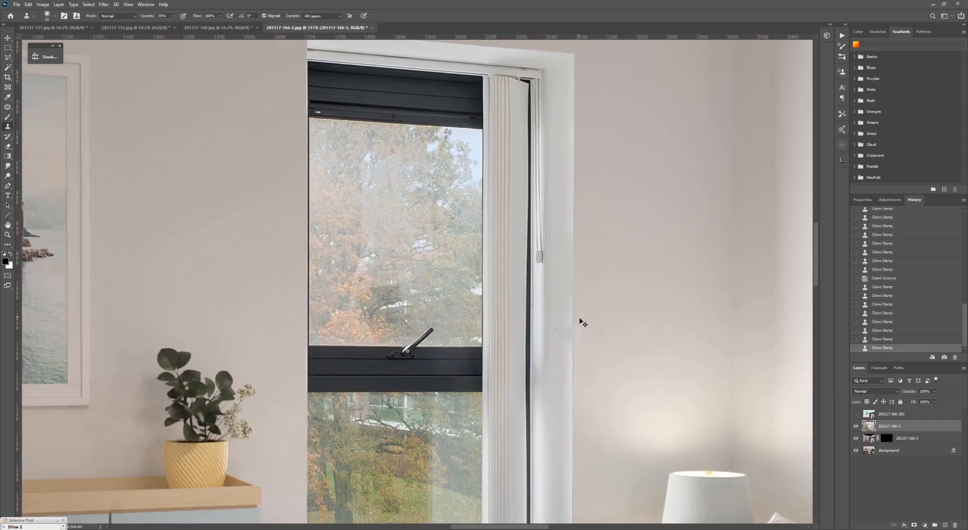
{"action": "key", "text": "ctrl+z"}
{"action": "key", "text": "ctrl+z"}
{"action": "key", "text": "ctrl+z"}
{"action": "key", "text": "ctrl+z"}
{"action": "key", "text": "ctrl+z"}
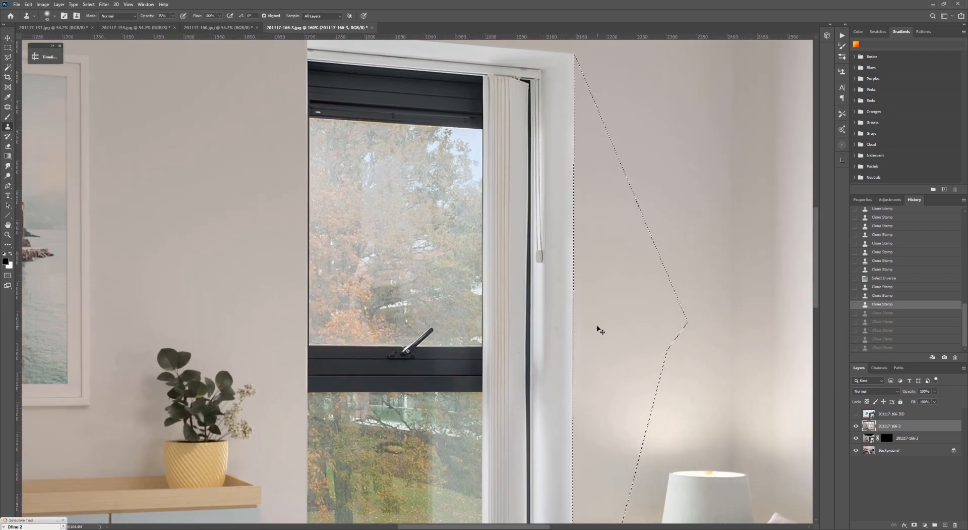
Shrink the Clone Stamp brush further and clone clean white frame along the reveal's outer edge beside the blind cord
{"action": "right_click_drag", "start_coordinate": [508, 246], "coordinate": [500, 249], "text": "alt"}
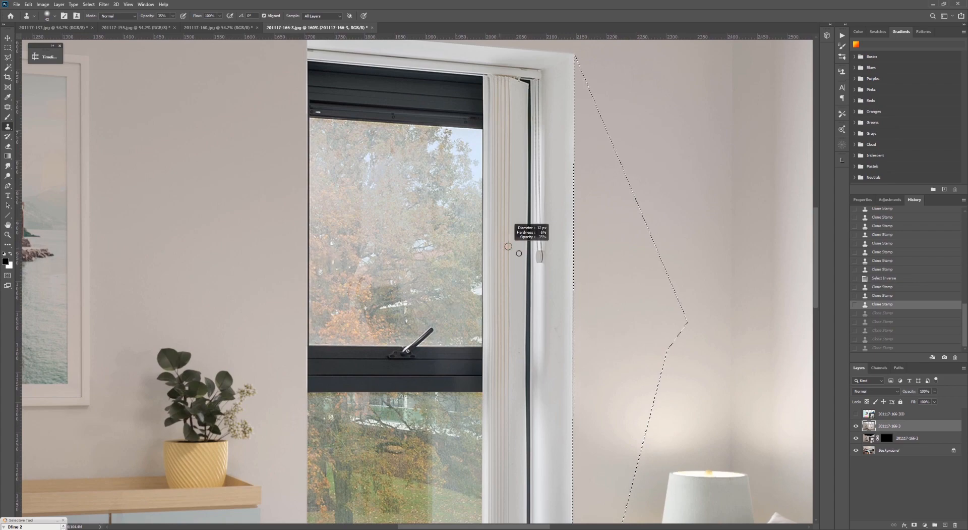
{"action": "left_click_drag", "start_coordinate": [594, 266], "coordinate": [650, 268], "text": "ctrl"}
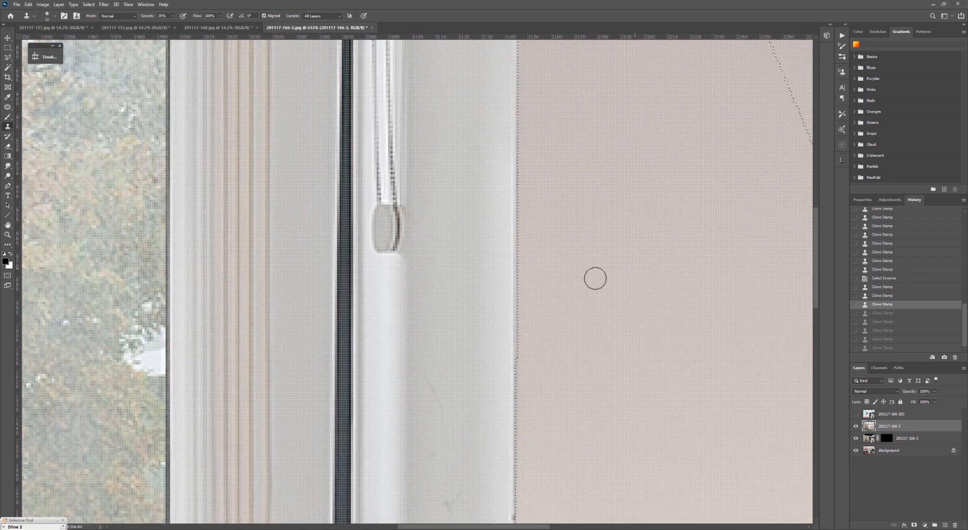
{"action": "left_click", "coordinate": [502, 225], "text": "alt"}
{"action": "left_click", "coordinate": [515, 225]}
{"action": "mouse_move", "coordinate": [519, 227]}
{"action": "left_mouse_down"}
{"action": "mouse_move", "coordinate": [515, 262]}
{"action": "mouse_move", "coordinate": [508, 121]}
{"action": "left_mouse_up"}
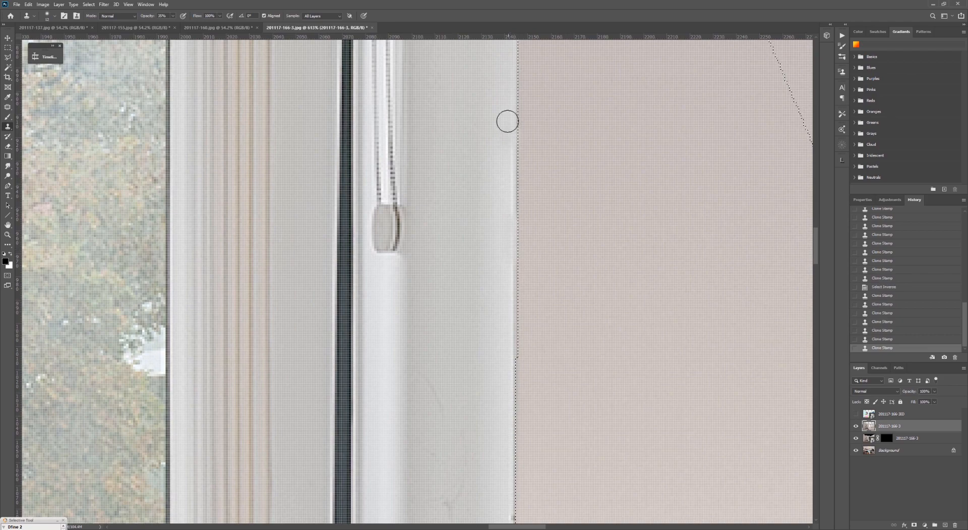
{"action": "left_click_drag", "start_coordinate": [511, 171], "coordinate": [519, 378]}
{"action": "left_click_drag", "start_coordinate": [517, 74], "coordinate": [515, 404]}
{"action": "left_click_drag", "start_coordinate": [514, 378], "coordinate": [493, 178]}
Clone clean white frame down the reveal's outer edge from the cord weight to the window's crossbar
{"action": "left_click_drag", "start_coordinate": [504, 472], "coordinate": [553, 304]}
{"action": "mouse_move", "coordinate": [534, 348]}
{"action": "left_mouse_down"}
{"action": "mouse_move", "coordinate": [542, 82]}
{"action": "mouse_move", "coordinate": [548, 412]}
{"action": "mouse_move", "coordinate": [551, 136]}
{"action": "left_mouse_up"}
{"action": "mouse_move", "coordinate": [551, 136]}
{"action": "left_mouse_down"}
{"action": "mouse_move", "coordinate": [506, 371]}
{"action": "mouse_move", "coordinate": [542, 400]}
{"action": "mouse_move", "coordinate": [559, 141]}
{"action": "mouse_move", "coordinate": [544, 405]}
{"action": "mouse_move", "coordinate": [536, 136]}
{"action": "mouse_move", "coordinate": [549, 96]}
{"action": "left_mouse_up"}
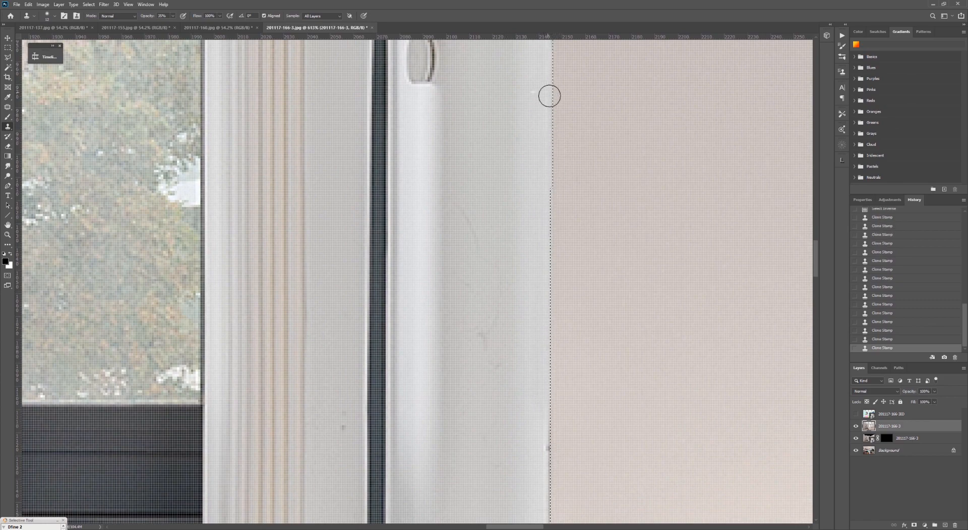
{"action": "left_click_drag", "start_coordinate": [576, 266], "coordinate": [584, 91]}
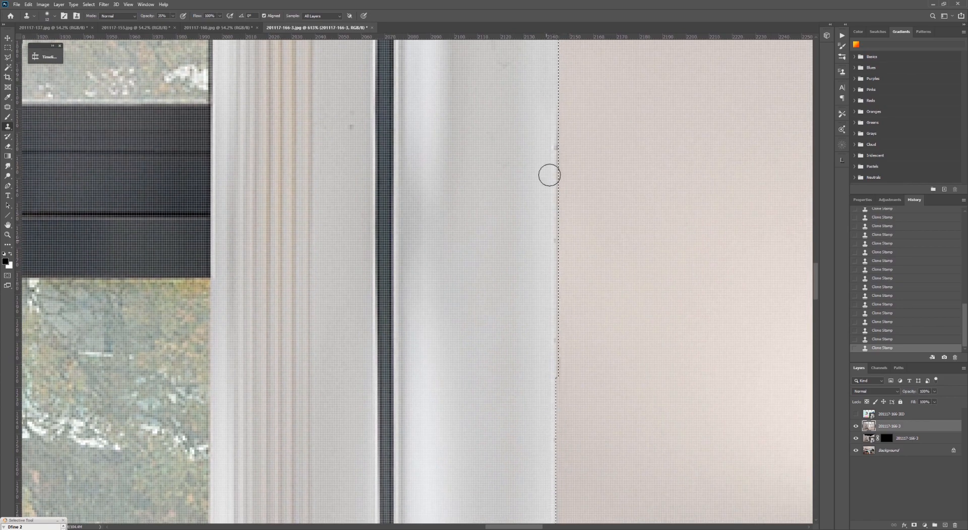
{"action": "mouse_move", "coordinate": [535, 201]}
{"action": "left_mouse_down"}
{"action": "mouse_move", "coordinate": [558, 458]}
{"action": "mouse_move", "coordinate": [552, 107]}
{"action": "left_mouse_up"}
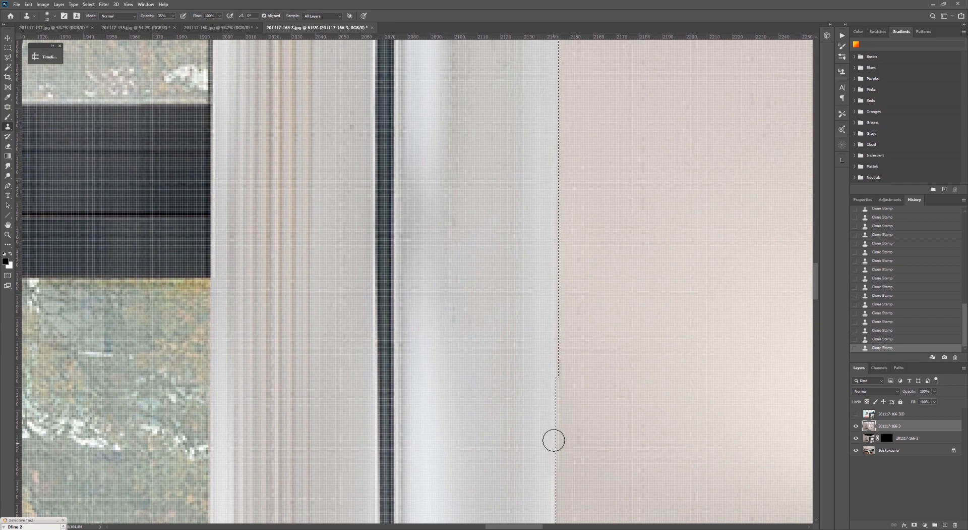
Clone clean white frame over the reveal's outer edge from below the crossbar to the bed, and deselect
{"action": "left_click_drag", "start_coordinate": [553, 440], "coordinate": [580, 119]}
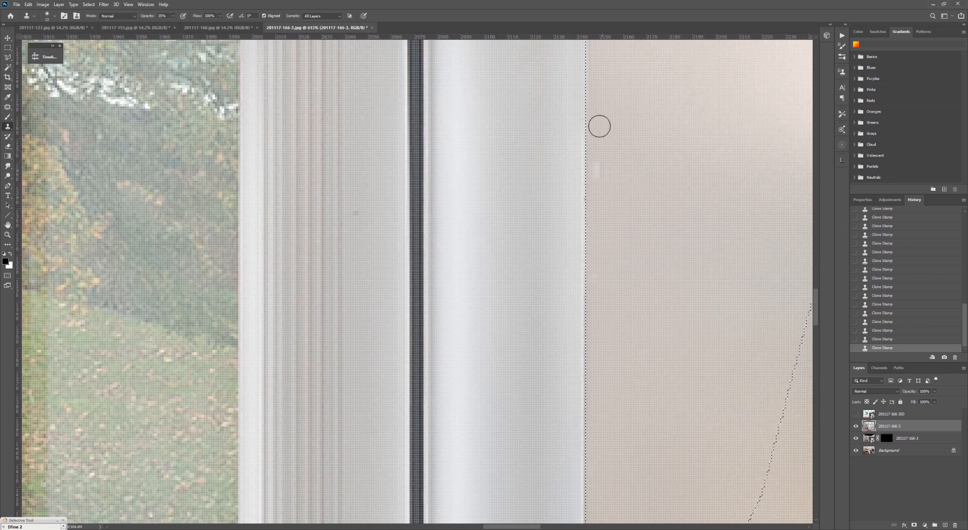
{"action": "mouse_move", "coordinate": [578, 232]}
{"action": "left_mouse_down"}
{"action": "mouse_move", "coordinate": [586, 447]}
{"action": "mouse_move", "coordinate": [587, 112]}
{"action": "left_mouse_up"}
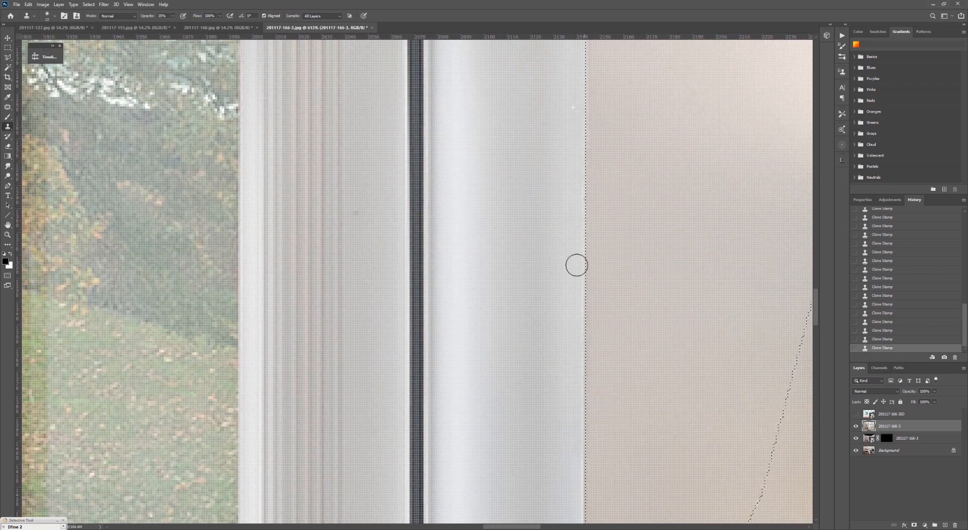
{"action": "left_click_drag", "start_coordinate": [591, 446], "coordinate": [577, 94]}
{"action": "left_click_drag", "start_coordinate": [574, 438], "coordinate": [575, 119]}
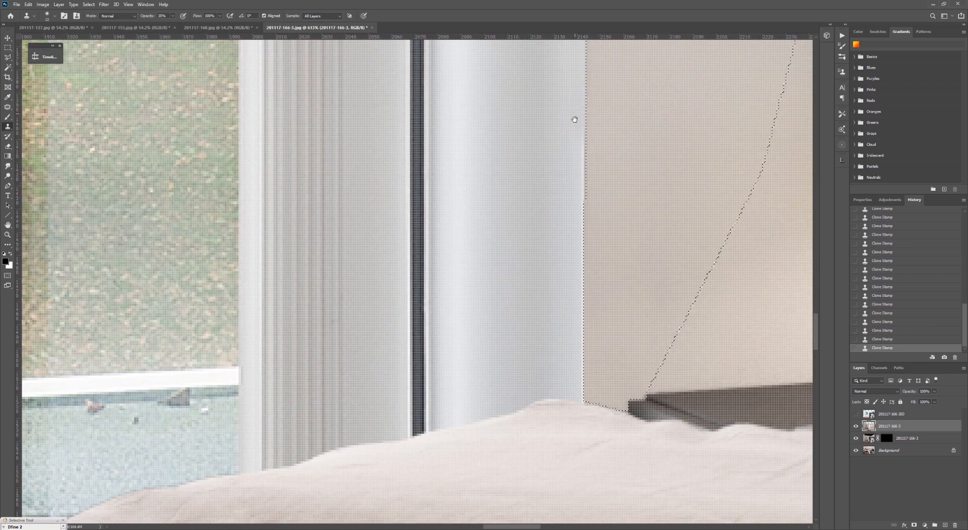
{"action": "mouse_move", "coordinate": [582, 350]}
{"action": "left_mouse_down"}
{"action": "mouse_move", "coordinate": [583, 393]}
{"action": "mouse_move", "coordinate": [584, 89]}
{"action": "mouse_move", "coordinate": [579, 385]}
{"action": "mouse_move", "coordinate": [579, 95]}
{"action": "mouse_move", "coordinate": [580, 329]}
{"action": "left_mouse_up"}
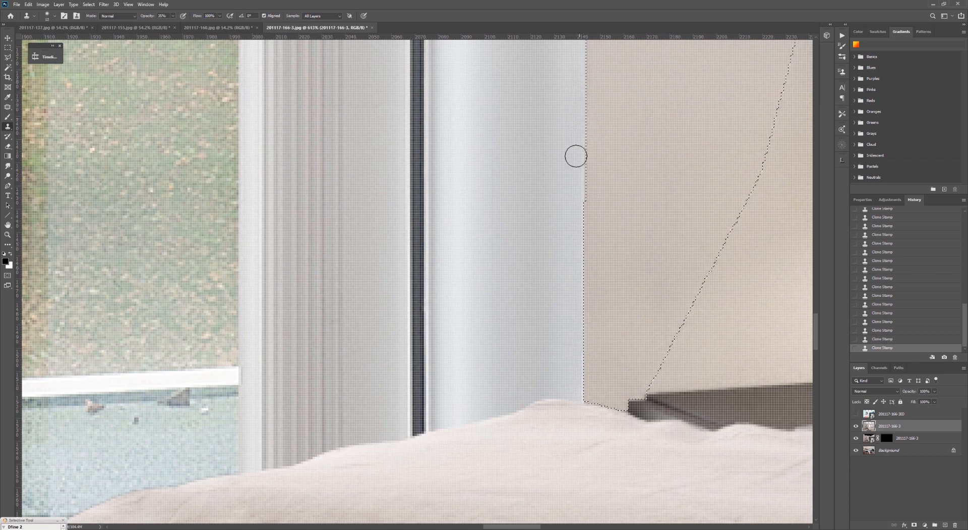
{"action": "mouse_move", "coordinate": [576, 156]}
{"action": "left_mouse_down"}
{"action": "mouse_move", "coordinate": [589, 362]}
{"action": "mouse_move", "coordinate": [579, 377]}
{"action": "left_mouse_up"}
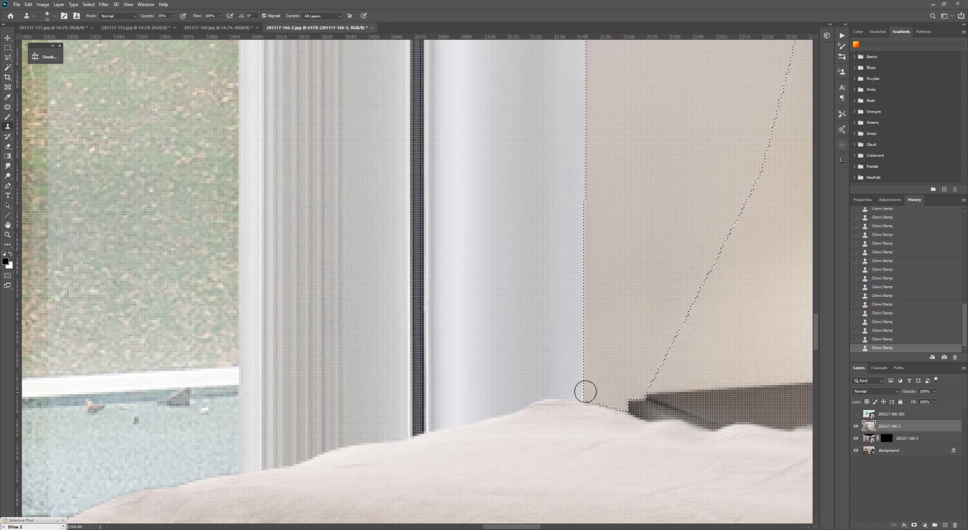
{"action": "left_click_drag", "start_coordinate": [590, 85], "coordinate": [580, 388]}
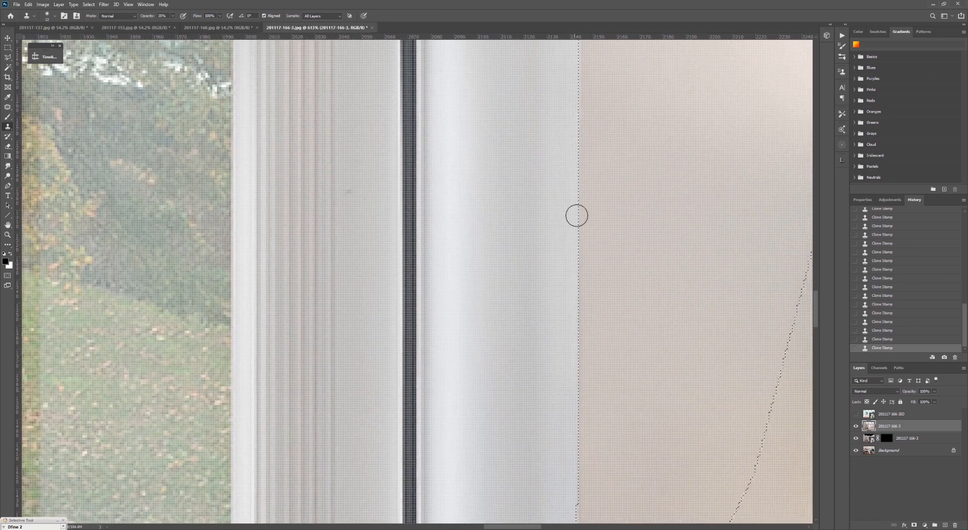
{"action": "key", "text": "ctrl+d"}
Enlarge the Clone Stamp brush and clone a clean stretch of the reveal-to-wall edge over the marks at crossbar height
{"action": "left_click_drag", "start_coordinate": [590, 217], "coordinate": [541, 235], "text": "ctrl"}
{"action": "left_click_drag", "start_coordinate": [605, 222], "coordinate": [625, 388]}
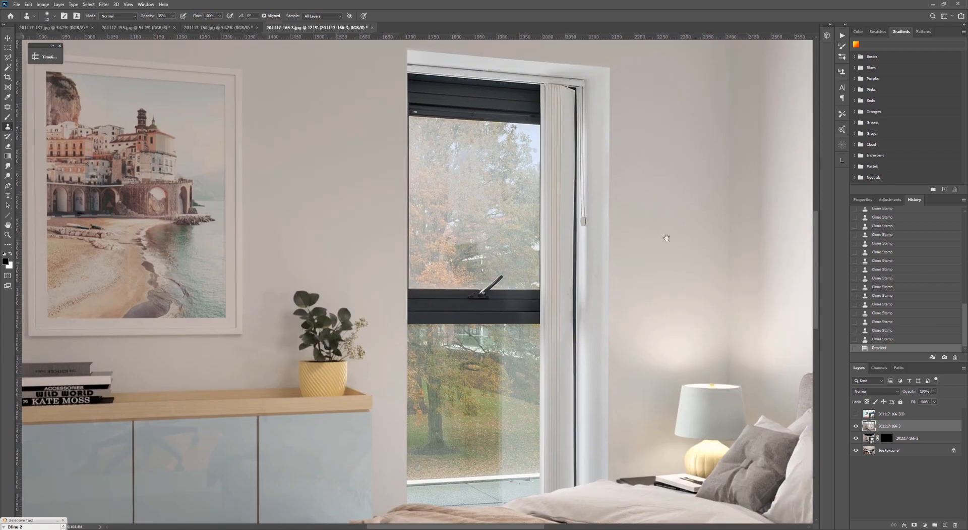
{"action": "left_click_drag", "start_coordinate": [655, 238], "coordinate": [672, 244], "text": "ctrl"}
{"action": "left_click_drag", "start_coordinate": [579, 422], "coordinate": [601, 420], "text": "ctrl"}
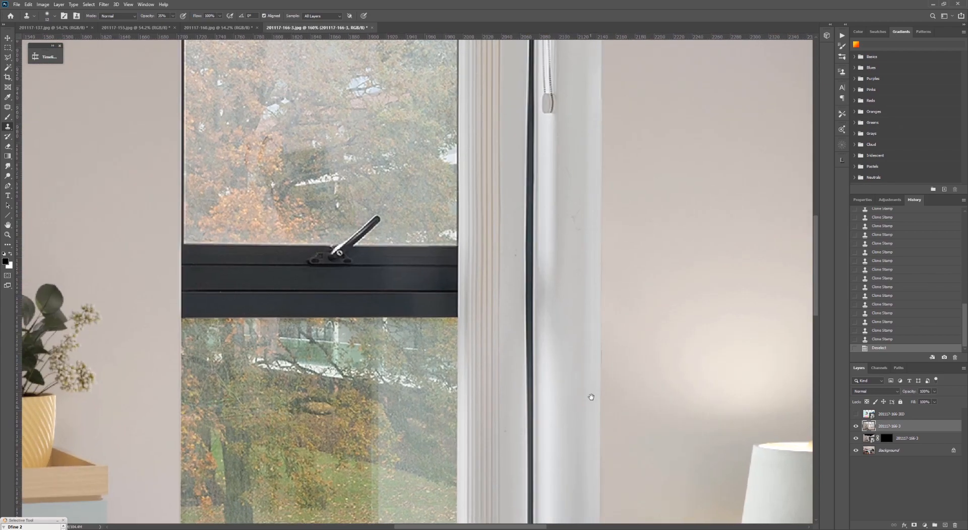
{"action": "left_click_drag", "start_coordinate": [593, 280], "coordinate": [611, 264], "text": "ctrl"}
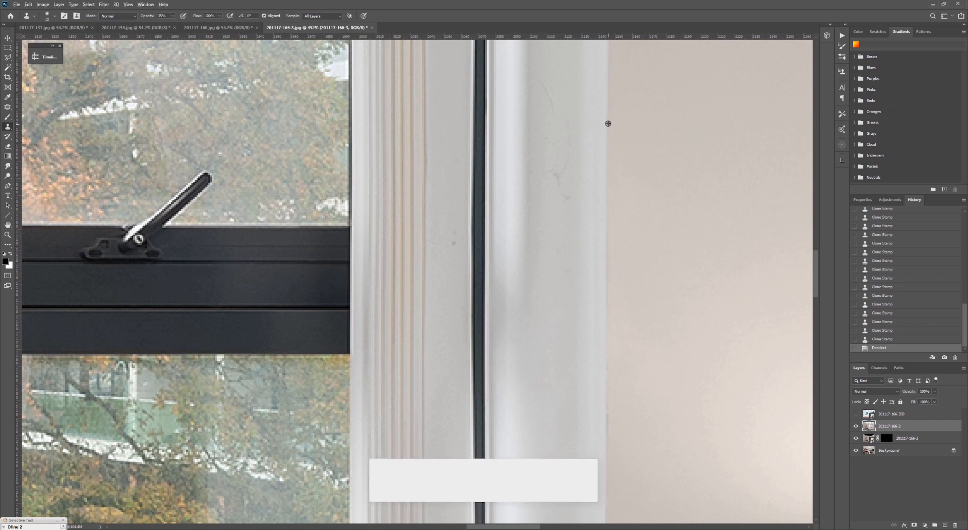
{"action": "right_click_drag", "start_coordinate": [611, 233], "coordinate": [623, 227], "text": "alt"}
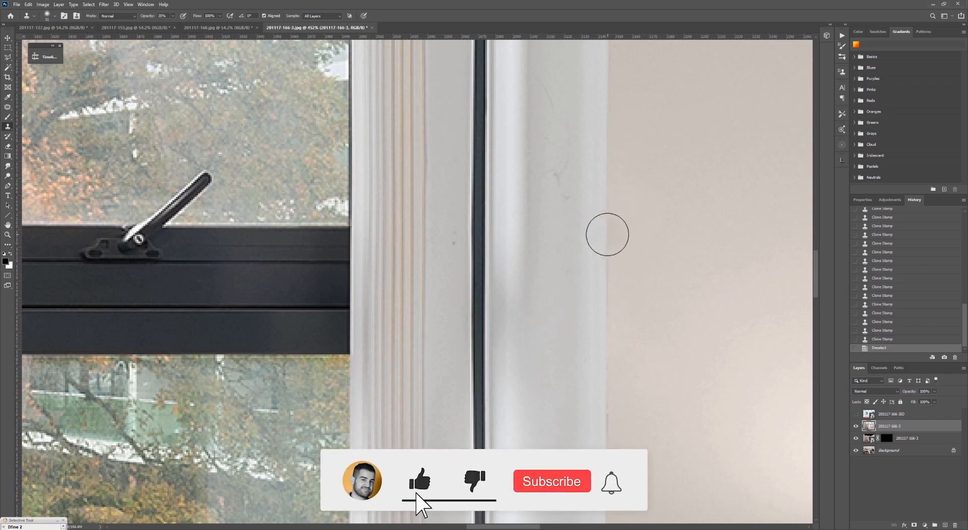
{"action": "left_click", "coordinate": [607, 234], "text": "alt"}
{"action": "left_click", "coordinate": [603, 272]}
{"action": "left_click_drag", "start_coordinate": [603, 273], "coordinate": [605, 302]}
{"action": "left_click", "coordinate": [605, 290]}
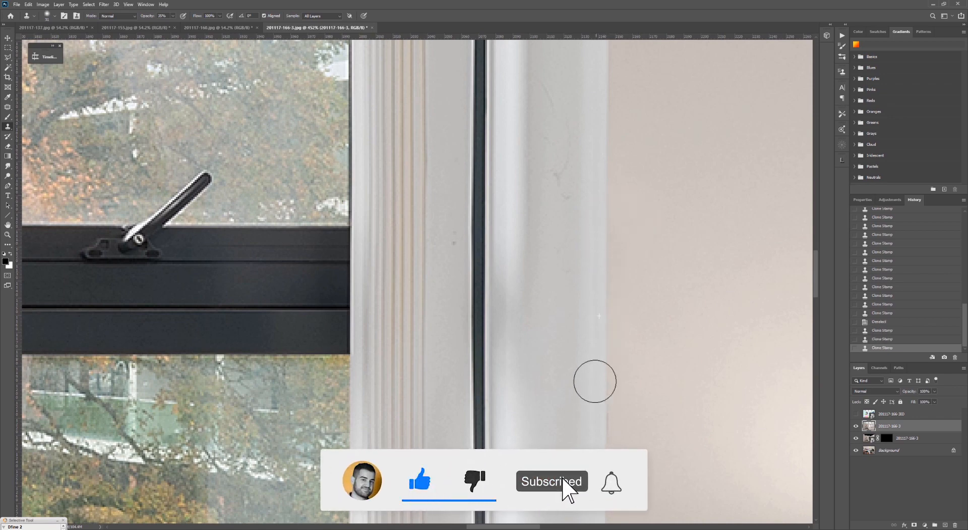
Clone over the remaining marks on the reveal-to-wall edge below the window's crossbar
{"action": "left_click", "coordinate": [602, 428]}
{"action": "left_click", "coordinate": [611, 431]}
{"action": "left_click", "coordinate": [611, 432]}
{"action": "left_click", "coordinate": [602, 432]}
{"action": "left_click", "coordinate": [601, 433]}
Blend the reveal-to-wall edge down towards the bedside lamp using a larger Clone Stamp brush
{"action": "mouse_move", "coordinate": [647, 362]}
{"action": "left_mouse_down", "text": "ctrl"}
{"action": "mouse_move", "coordinate": [608, 369]}
{"action": "mouse_move", "coordinate": [625, 368]}
{"action": "left_mouse_up", "text": "ctrl"}
{"action": "right_click_drag", "start_coordinate": [625, 368], "coordinate": [646, 367], "text": "alt"}
{"action": "left_click", "coordinate": [626, 284], "text": "alt"}
{"action": "left_click_drag", "start_coordinate": [628, 344], "coordinate": [638, 419]}
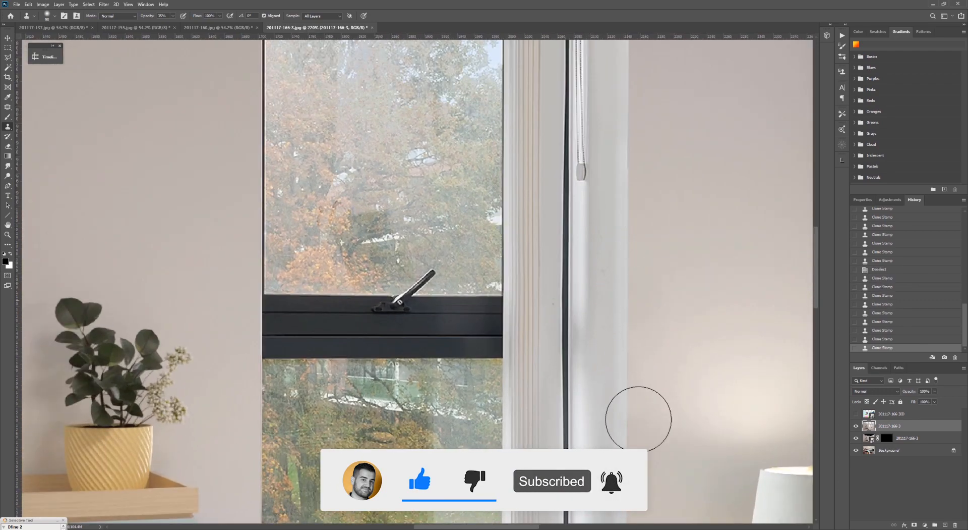
{"action": "left_click_drag", "start_coordinate": [623, 322], "coordinate": [649, 440]}
{"action": "left_click", "coordinate": [649, 476]}
{"action": "left_click_drag", "start_coordinate": [672, 381], "coordinate": [681, 230]}
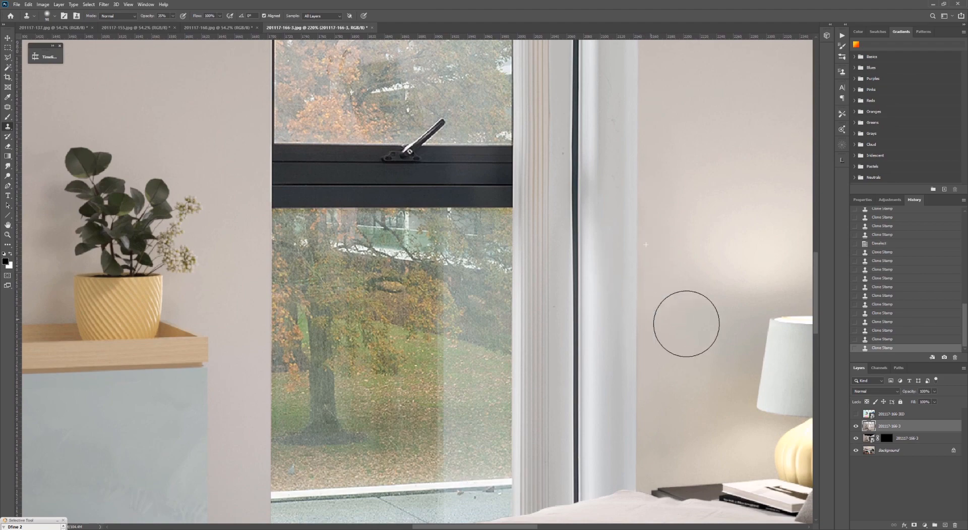
Outline the wall area above and around the window's upper corner with the Polygonal Lasso, following the reveal's edge, and activate the Clone Stamp
{"action": "scroll", "coordinate": [656, 247], "scroll_direction": "down", "scroll_amount": 5, "text": "alt"}
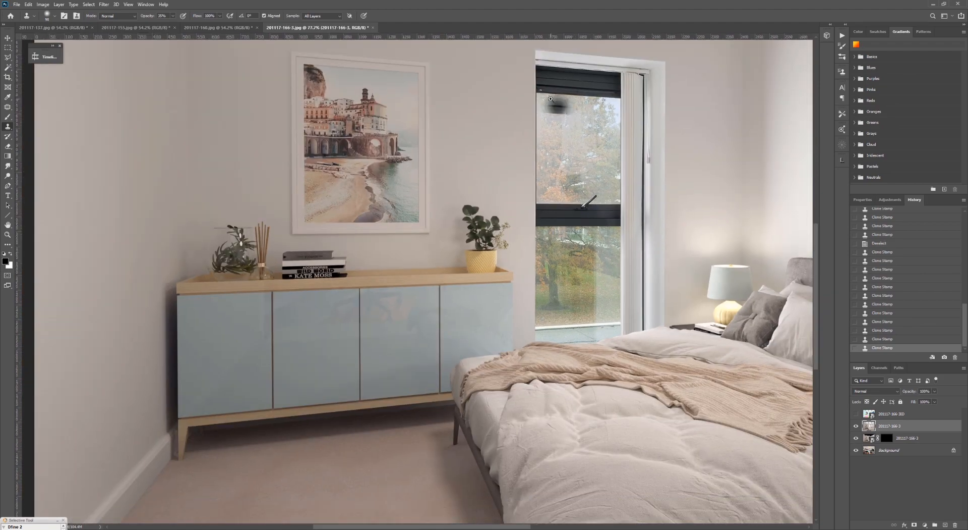
{"action": "scroll", "coordinate": [550, 73], "scroll_direction": "up", "scroll_amount": 5, "text": "alt"}
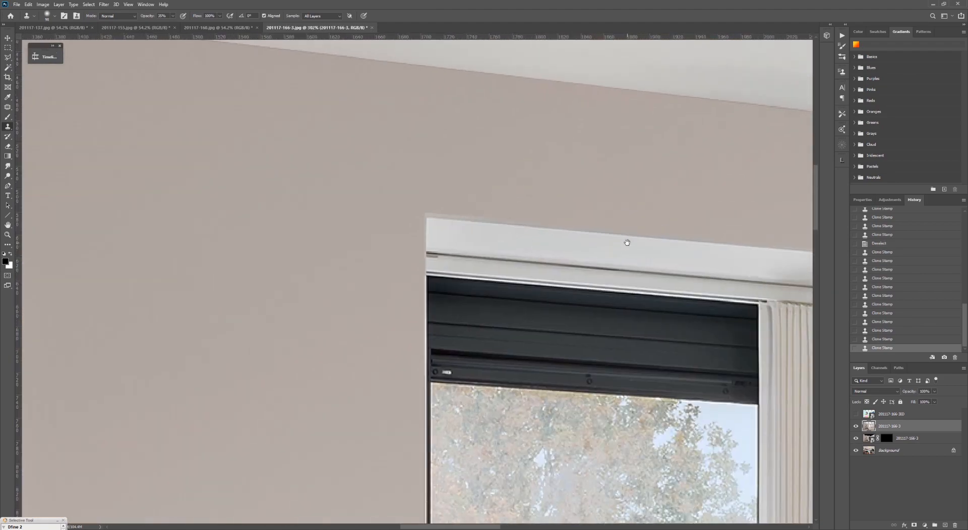
{"action": "key", "text": "l"}
{"action": "left_click_drag", "start_coordinate": [588, 287], "coordinate": [409, 255]}
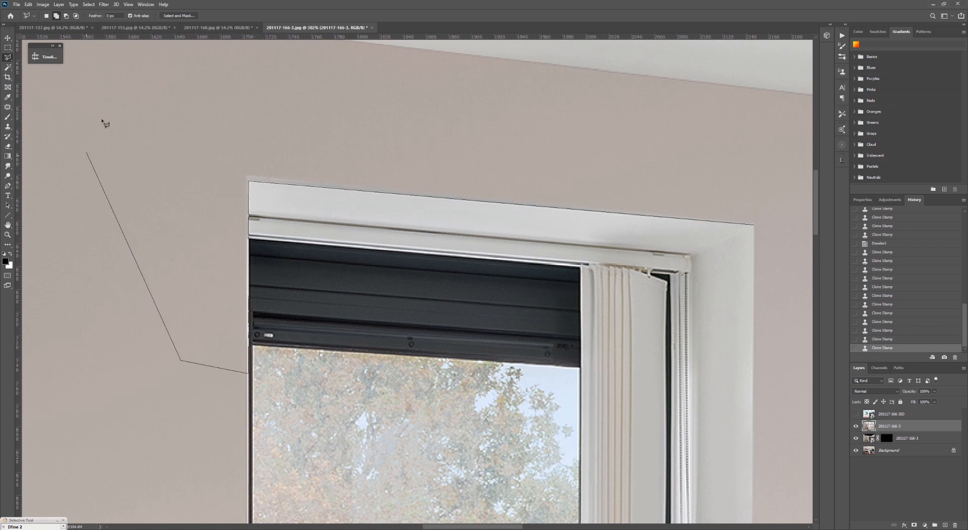
{"action": "left_click", "coordinate": [143, 77]}
{"action": "left_click", "coordinate": [558, 82]}
{"action": "double_click", "coordinate": [787, 155]}
{"action": "key", "text": "s"}
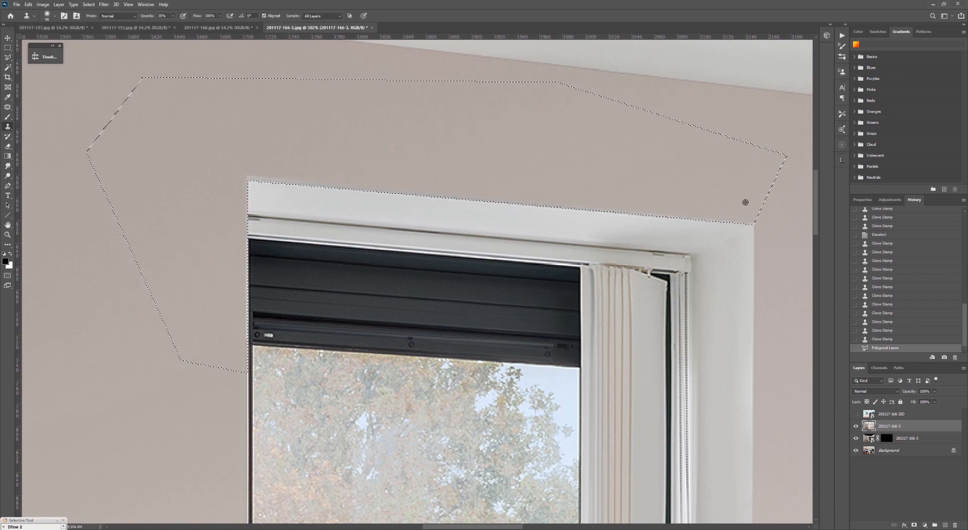
Clone clean wall along the selected edge above the window's upper corner, and deselect
{"action": "left_click", "coordinate": [745, 202], "text": "alt"}
{"action": "mouse_move", "coordinate": [745, 202]}
{"action": "left_mouse_down"}
{"action": "mouse_move", "coordinate": [623, 216]}
{"action": "mouse_move", "coordinate": [298, 195]}
{"action": "mouse_move", "coordinate": [250, 170]}
{"action": "left_mouse_up"}
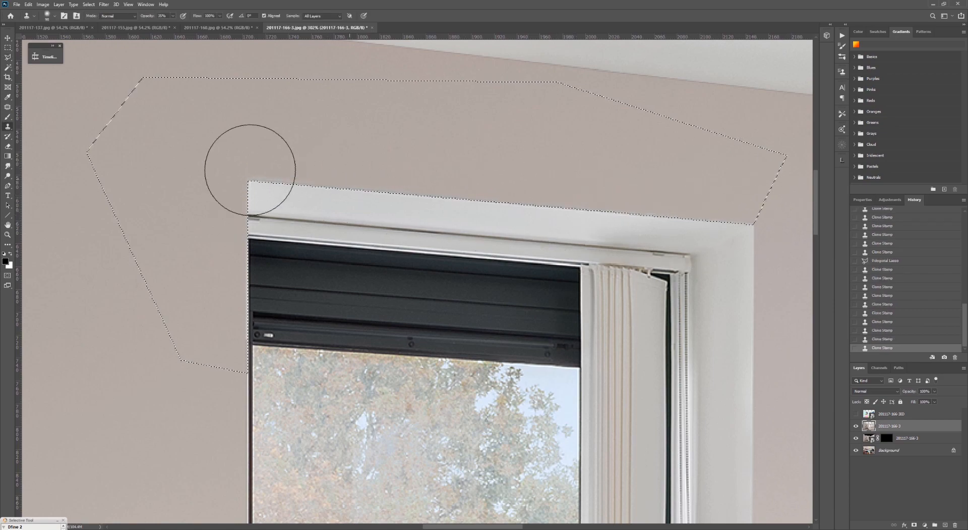
{"action": "key", "text": "ctrl+d"}
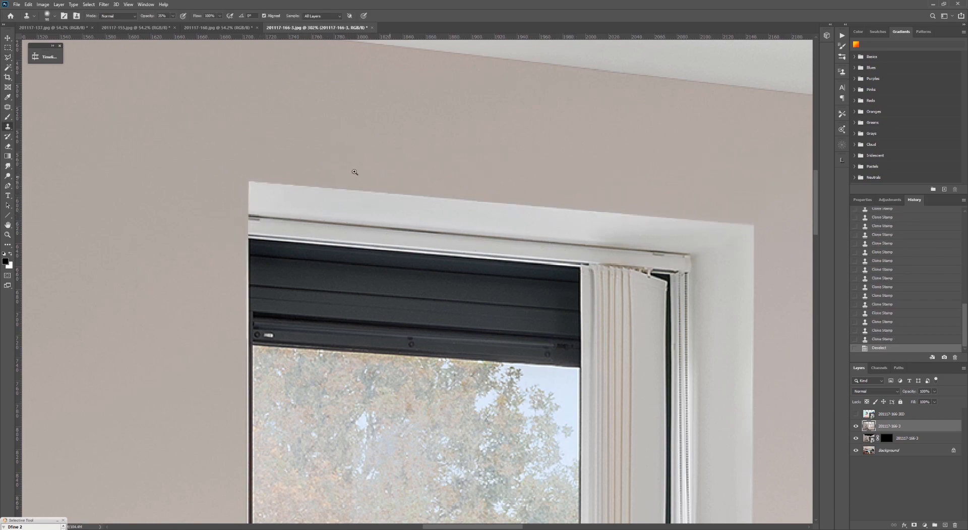
{"action": "left_click_drag", "start_coordinate": [314, 173], "coordinate": [496, 159], "text": "ctrl"}
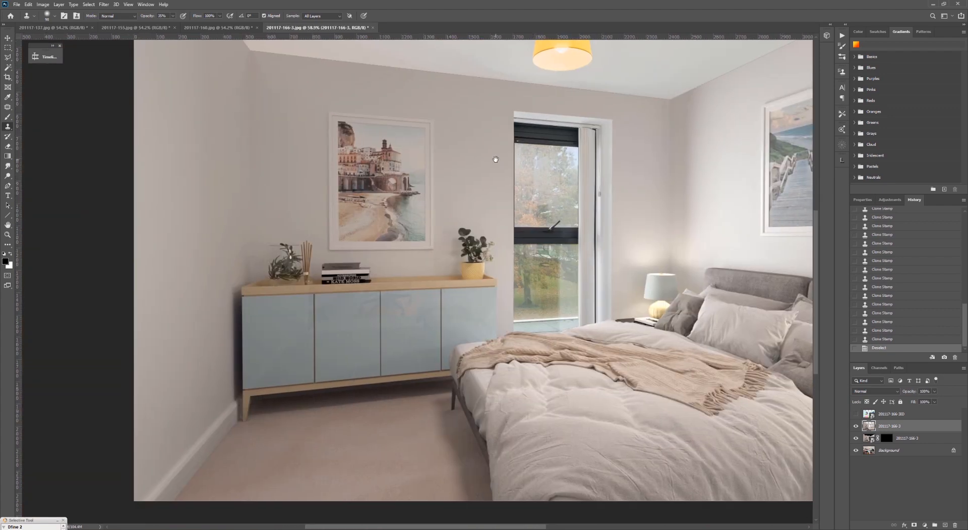
Select all the wall areas with the Magic Wand from the hidden 3D mask layer
{"action": "key", "text": "w"}
{"action": "key", "text": "ctrl+0"}
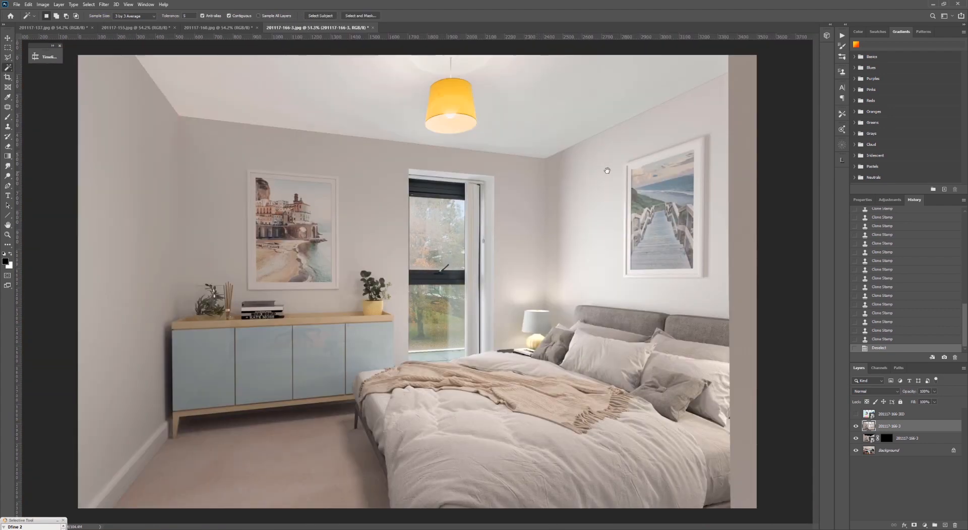
{"action": "key", "text": "v"}
{"action": "left_click", "coordinate": [868, 414]}
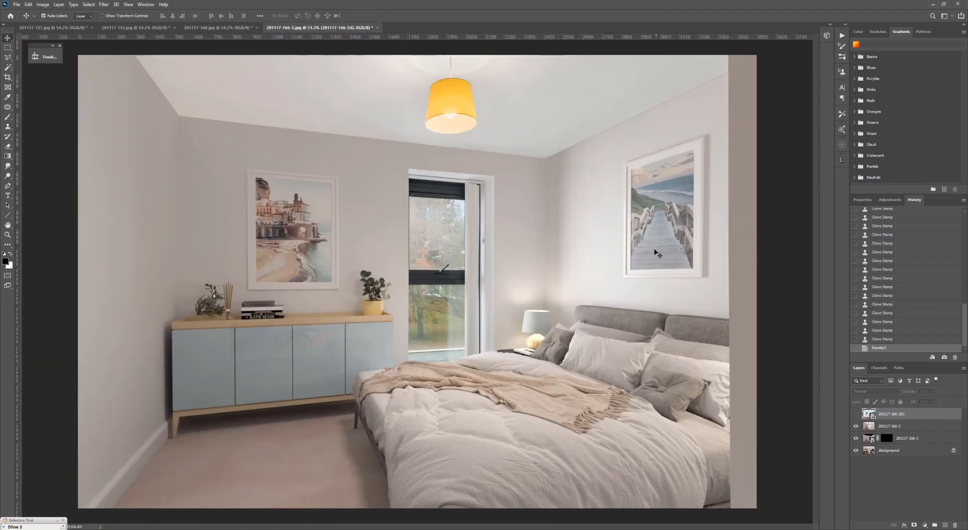
{"action": "key", "text": "w"}
{"action": "left_click", "coordinate": [594, 152]}
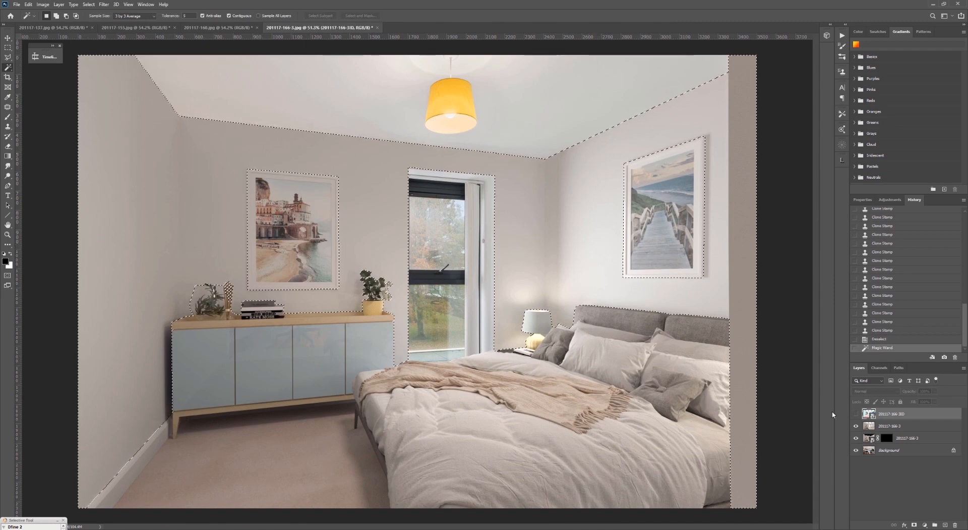
Add a Curves adjustment for the selected walls above the staged bedroom layer and raise its midtones slightly
{"action": "left_click", "coordinate": [869, 426]}
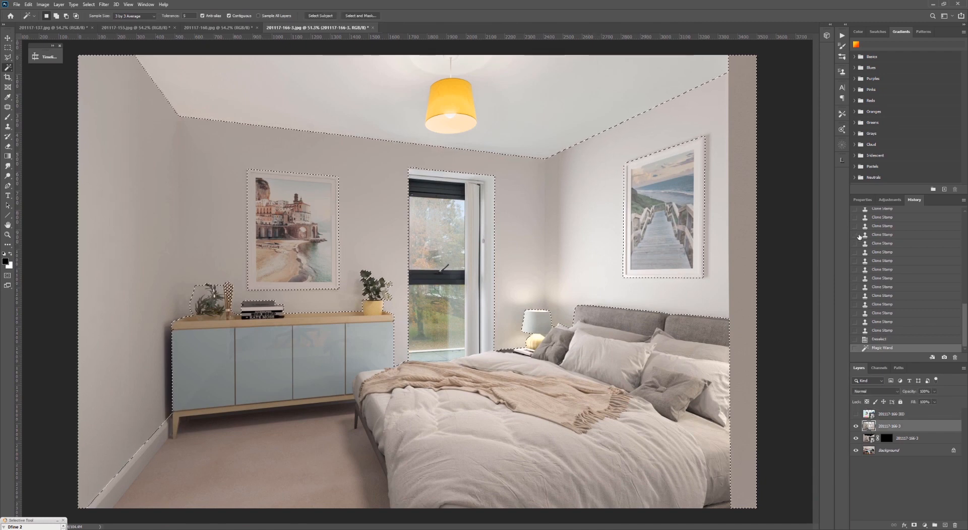
{"action": "key", "text": "ctrl+d"}
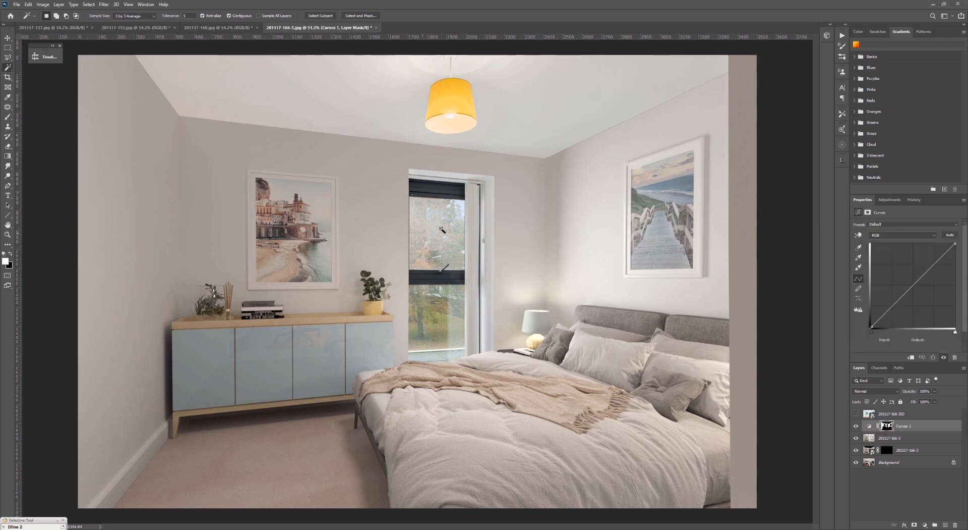
{"action": "left_click_drag", "start_coordinate": [915, 277], "coordinate": [913, 276]}
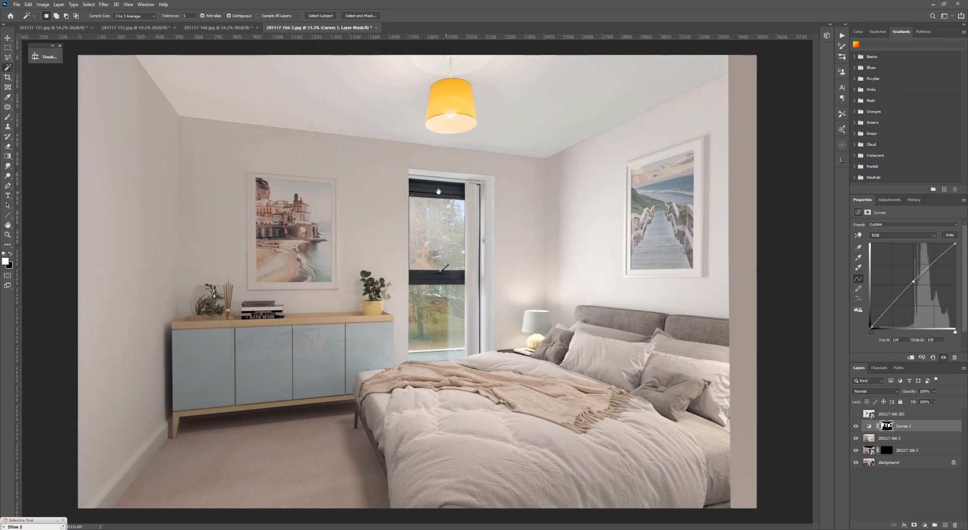
Clip the Curves adjustment to the staged bedroom layer and make its layer mask active
{"action": "left_click_drag", "start_coordinate": [208, 111], "coordinate": [260, 118], "text": "ctrl"}
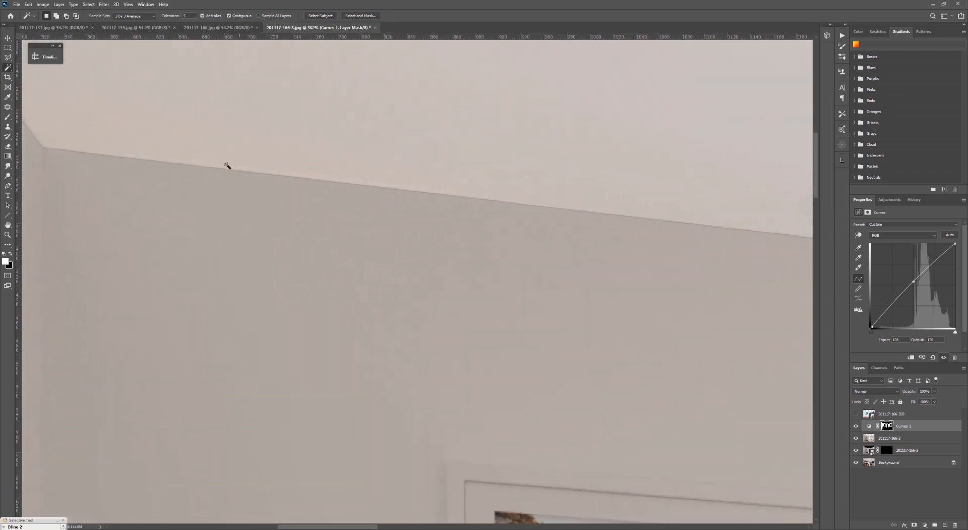
{"action": "key", "text": "v"}
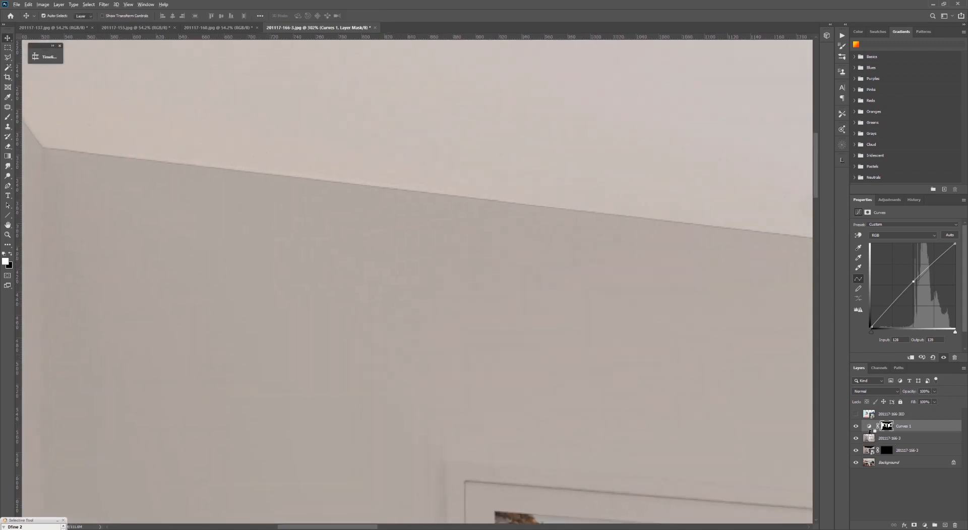
{"action": "left_click", "coordinate": [871, 432], "text": "alt"}
{"action": "left_click", "coordinate": [891, 428]}
Enlarge the brush, lower its opacity, and touch up the Curves mask around the wall-to-ceiling edges
{"action": "key", "text": "b"}
{"action": "mouse_move", "coordinate": [627, 244]}
{"action": "left_mouse_down", "text": "ctrl"}
{"action": "mouse_move", "coordinate": [561, 254]}
{"action": "mouse_move", "coordinate": [512, 201]}
{"action": "left_mouse_up", "text": "ctrl"}
{"action": "right_click_drag", "start_coordinate": [512, 201], "coordinate": [557, 216], "text": "alt"}
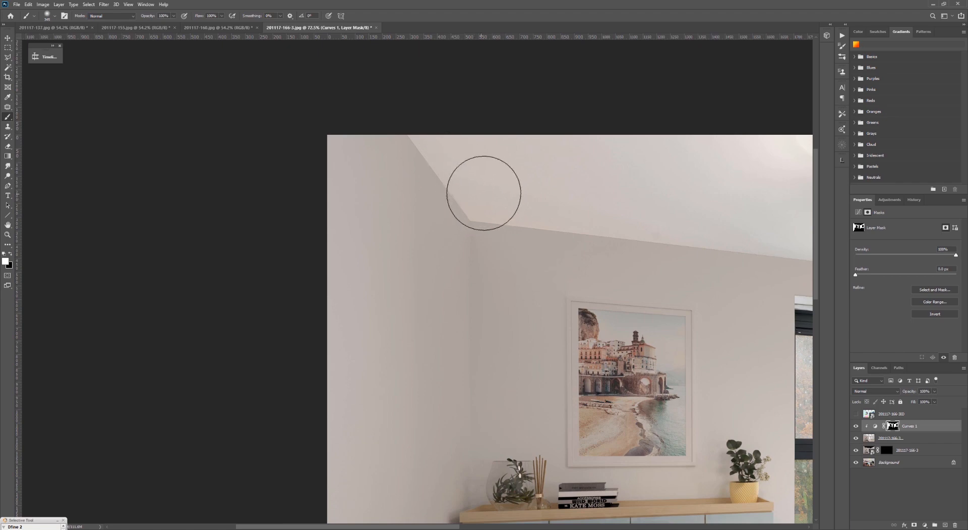
{"action": "left_click_drag", "start_coordinate": [581, 198], "coordinate": [551, 212], "text": "ctrl"}
{"action": "right_click_drag", "start_coordinate": [552, 212], "coordinate": [580, 213], "text": "alt"}
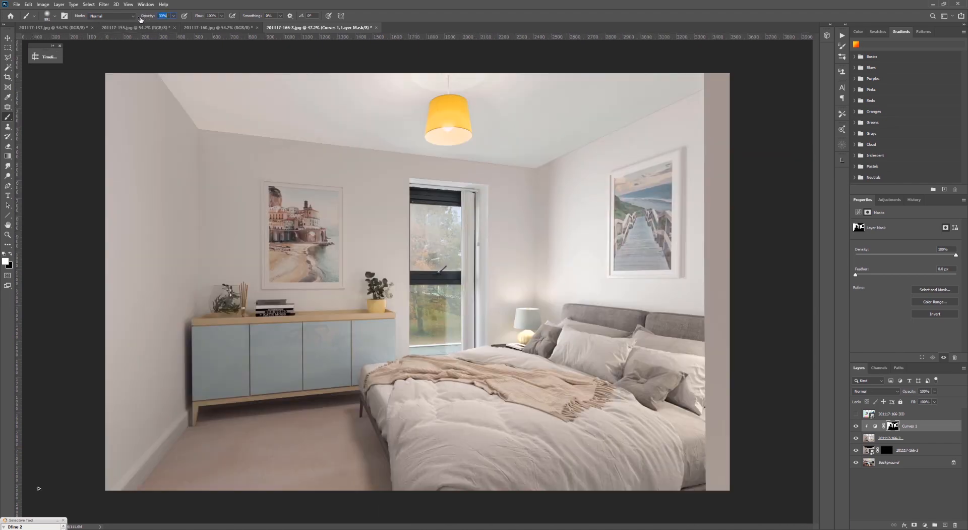
{"action": "key", "text": "Return"}
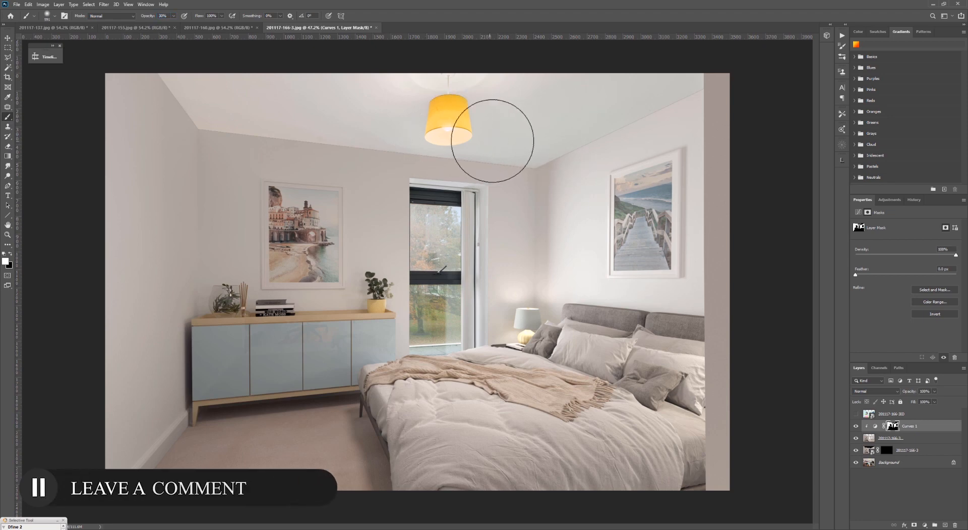
{"action": "key", "text": "x"}
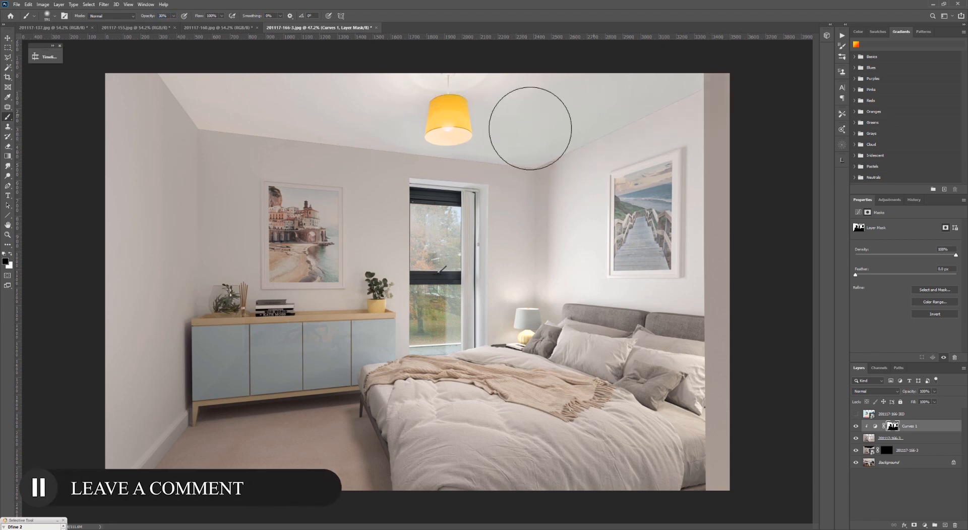
{"action": "key", "text": "x"}
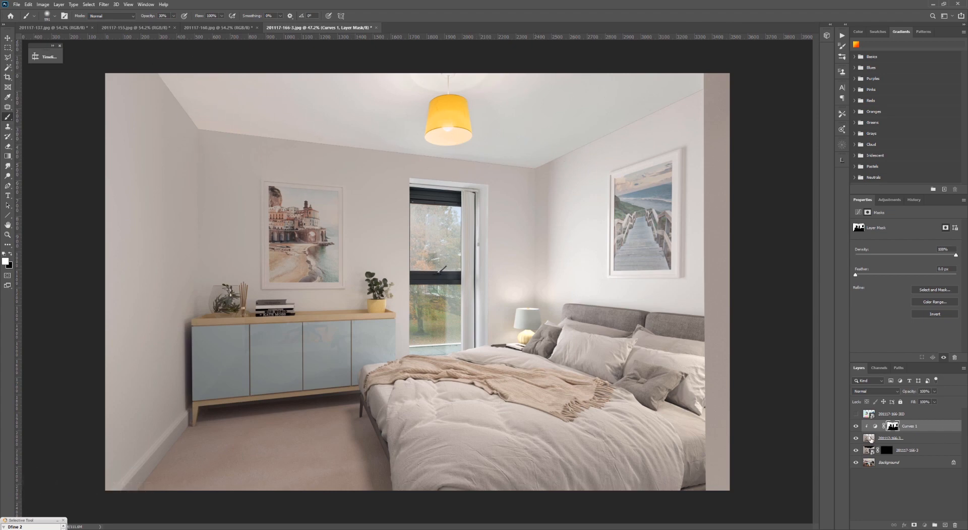
Add a layer mask to the staged bedroom layer and paint it black along the wall-to-ceiling edges
{"action": "left_click", "coordinate": [870, 439]}
{"action": "left_click", "coordinate": [914, 524]}
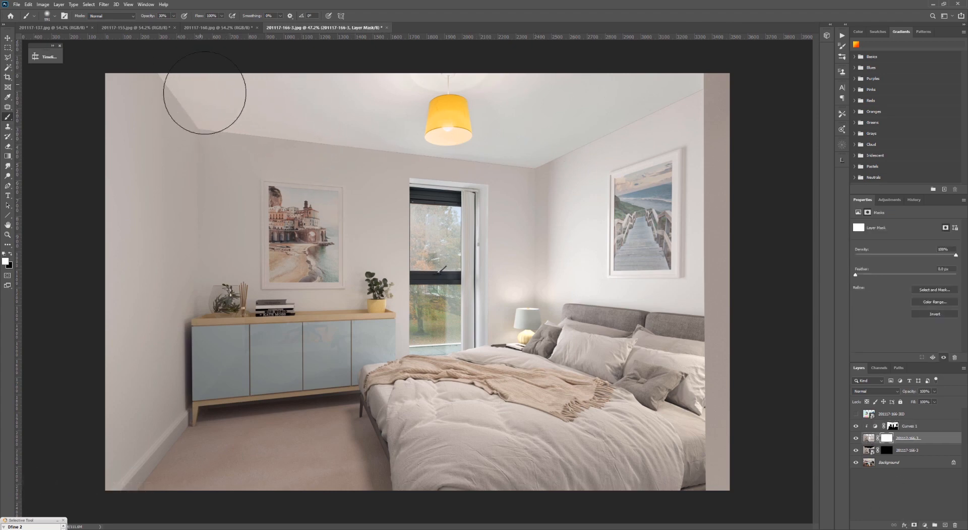
{"action": "key", "text": "x"}
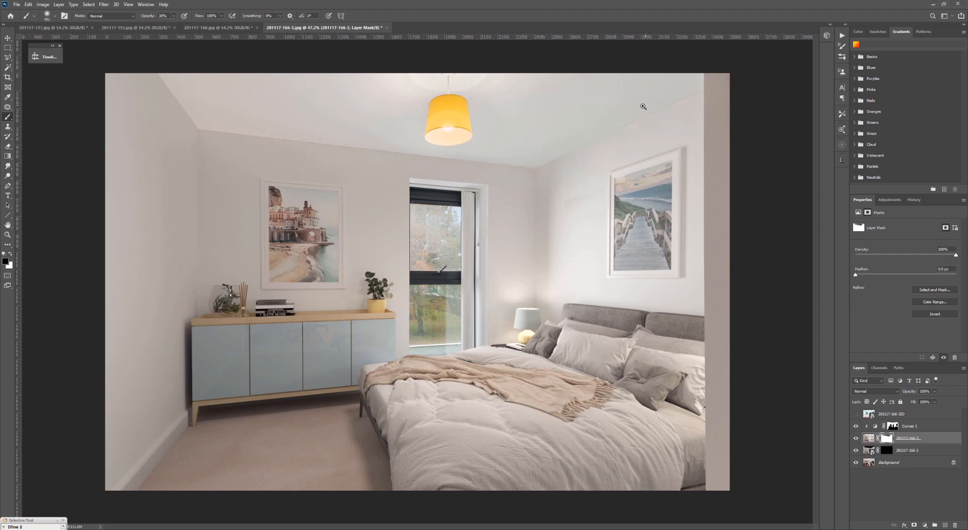
Refine the staged layer's mask along the ceiling line with a smaller black brush, from the boardwalk-picture wall to the far corner
{"action": "left_click_drag", "start_coordinate": [643, 107], "coordinate": [690, 104], "text": "ctrl"}
{"action": "right_click_drag", "start_coordinate": [722, 82], "coordinate": [676, 107], "text": "alt"}
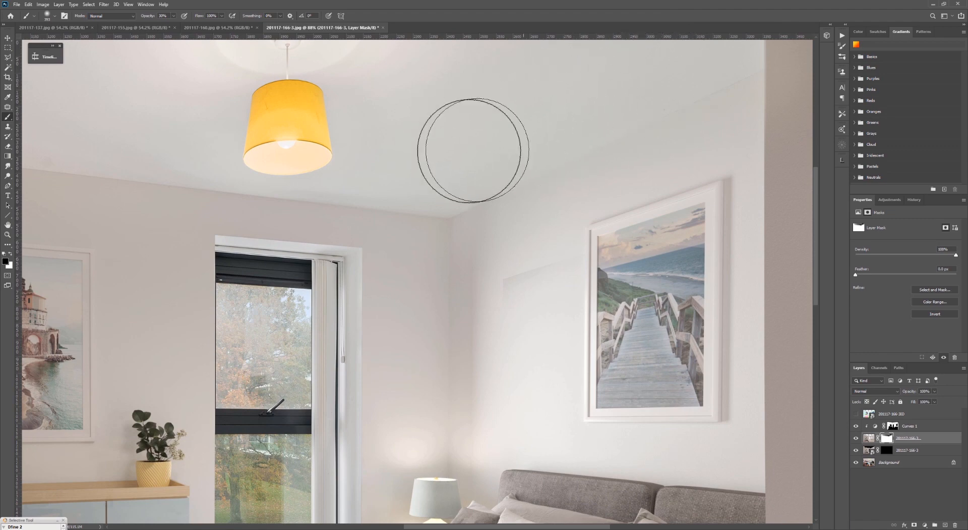
{"action": "left_click_drag", "start_coordinate": [184, 157], "coordinate": [538, 210]}
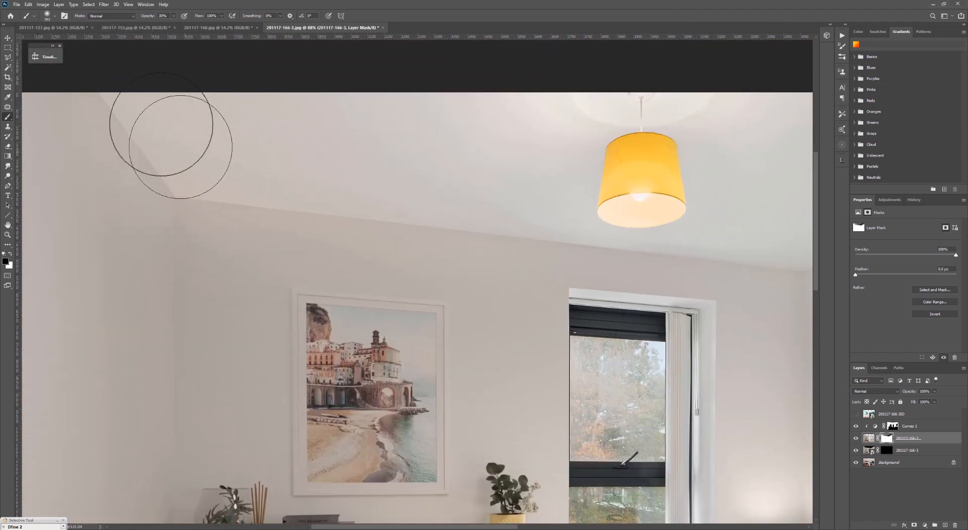
{"action": "left_click_drag", "start_coordinate": [474, 179], "coordinate": [174, 136]}
{"action": "left_click_drag", "start_coordinate": [590, 212], "coordinate": [317, 197]}
{"action": "left_click_drag", "start_coordinate": [393, 316], "coordinate": [510, 249]}
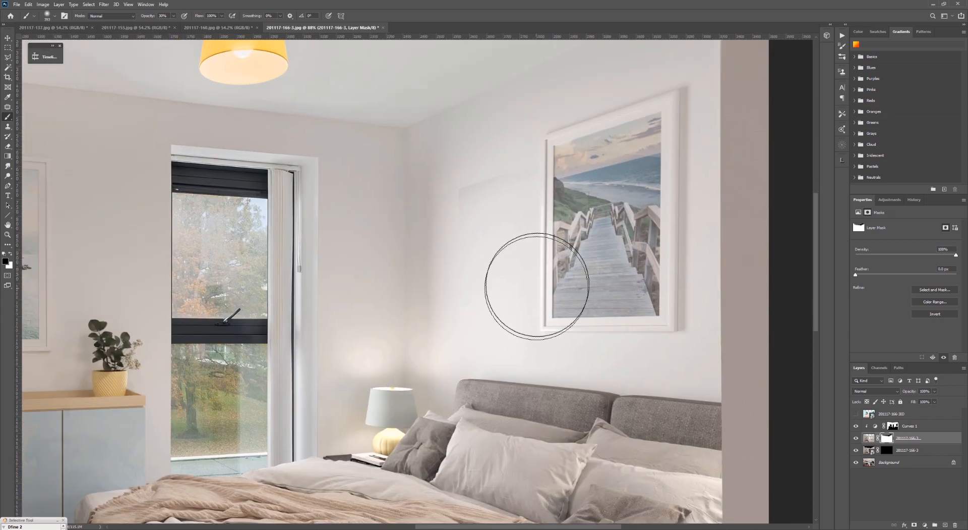
Shrink the brush and paint the staged layer's mask white over the faint poster outline beside the boardwalk picture
{"action": "key", "text": "v"}
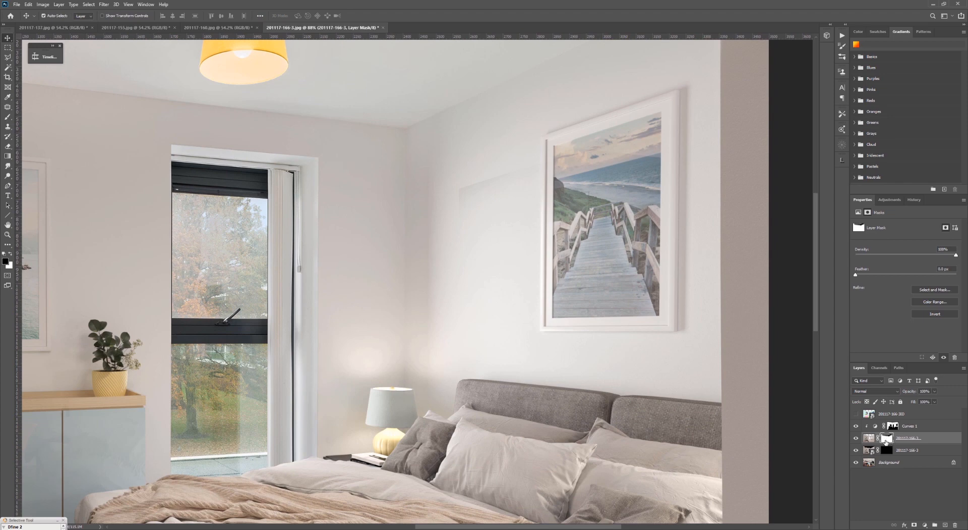
{"action": "key", "text": "b"}
{"action": "right_click_drag", "start_coordinate": [523, 231], "coordinate": [492, 234], "text": "alt"}
{"action": "left_click_drag", "start_coordinate": [465, 239], "coordinate": [482, 201]}
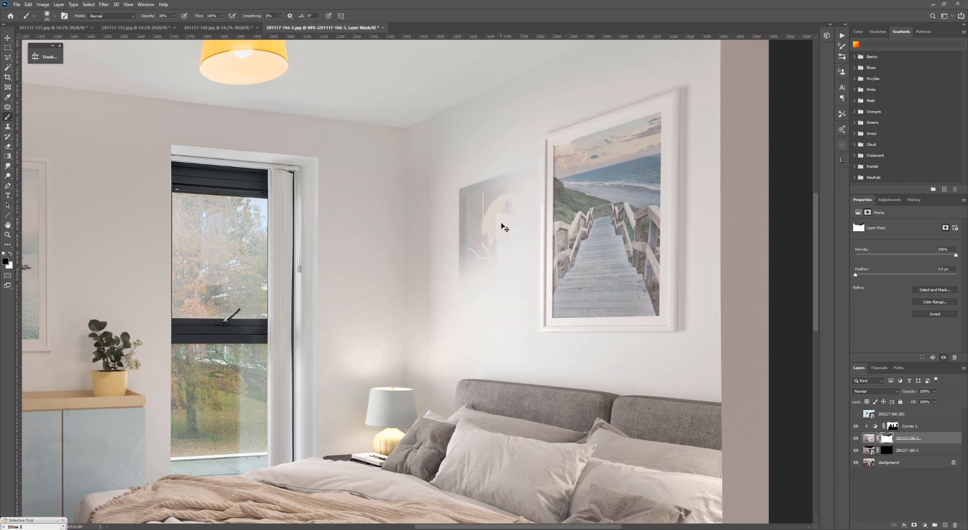
{"action": "key", "text": "ctrl+z"}
{"action": "key", "text": "x"}
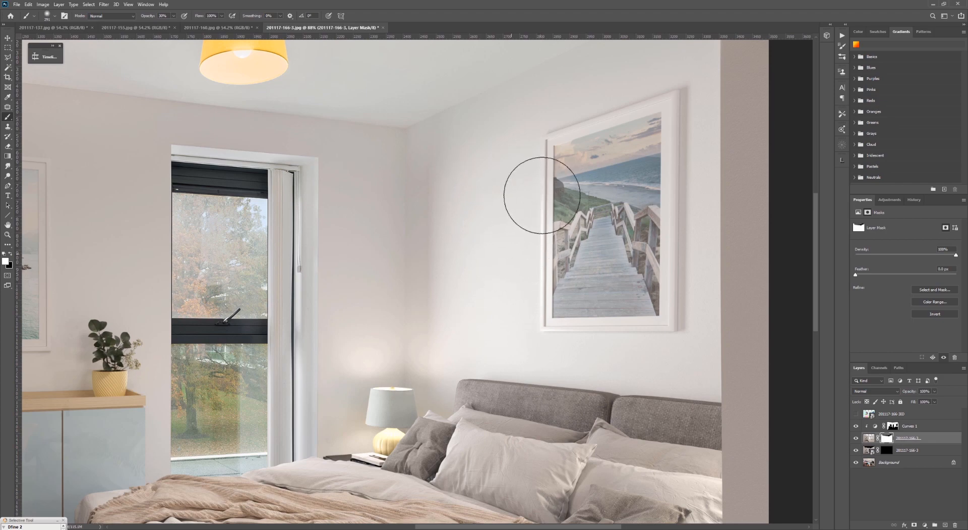
Compare the staged bedroom with the original room by toggling the staged layer's visibility
{"action": "left_click_drag", "start_coordinate": [612, 156], "coordinate": [559, 243]}
{"action": "scroll", "coordinate": [603, 224], "scroll_direction": "down", "scroll_amount": 5, "text": "alt"}
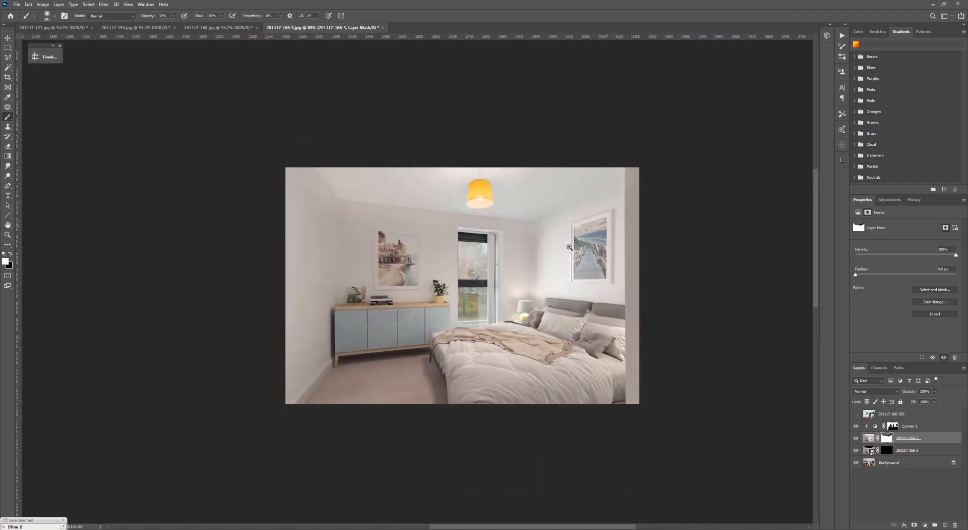
{"action": "key", "text": "v"}
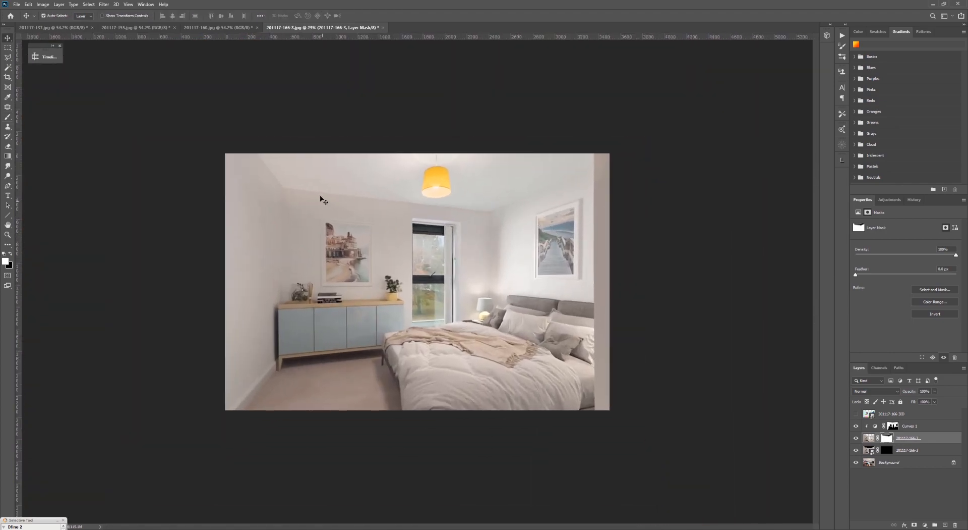
{"action": "left_click", "coordinate": [295, 180]}
{"action": "left_click", "coordinate": [857, 440]}
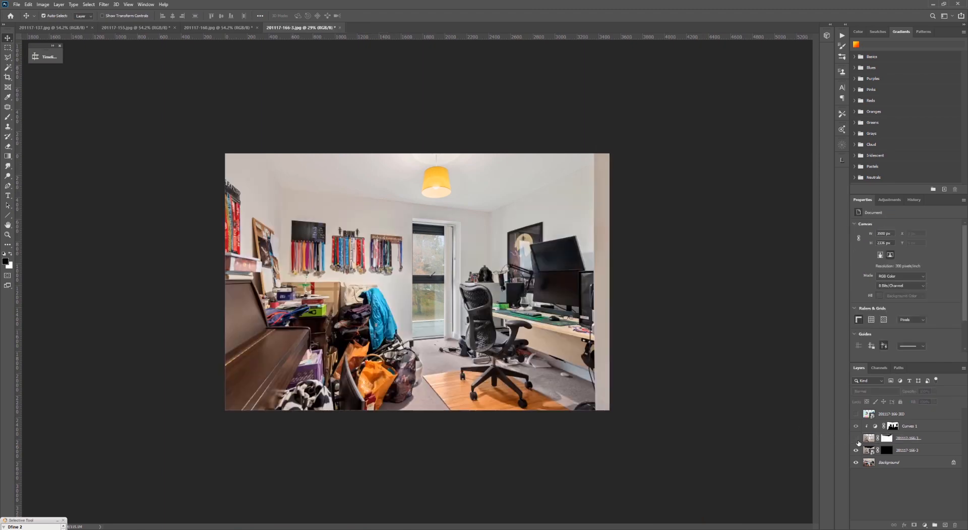
{"action": "left_click", "coordinate": [856, 438]}
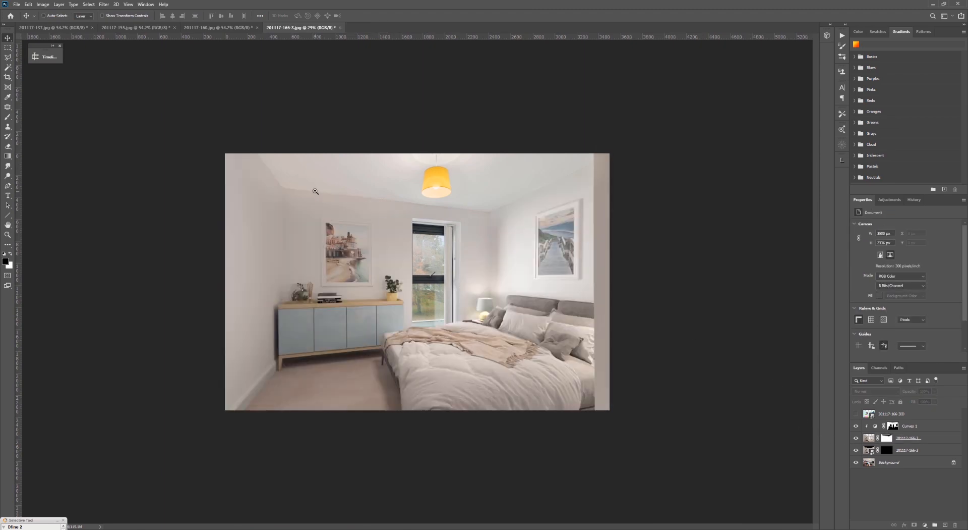
{"action": "scroll", "coordinate": [315, 191], "scroll_direction": "up", "scroll_amount": 4, "text": "alt"}
{"action": "scroll", "coordinate": [403, 212], "scroll_direction": "down", "scroll_amount": 3, "text": "alt"}
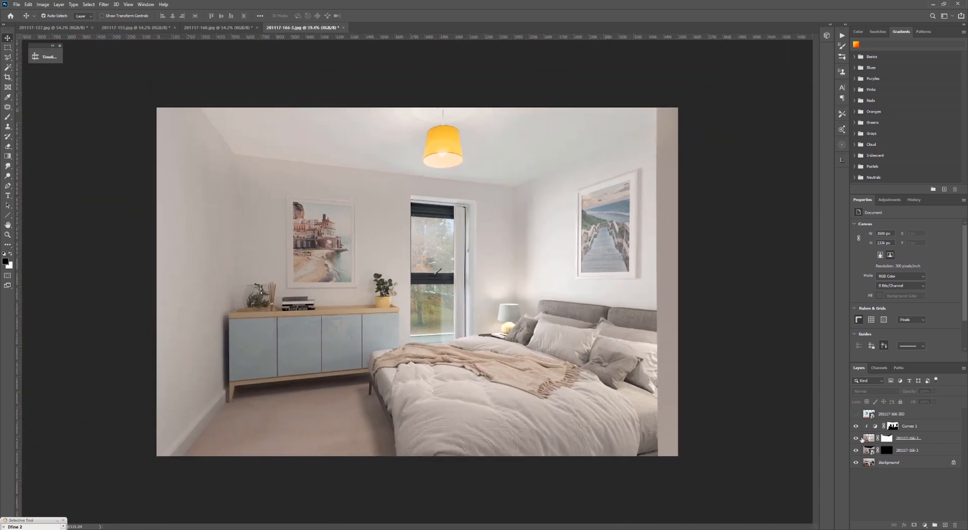
{"action": "left_click", "coordinate": [857, 439]}
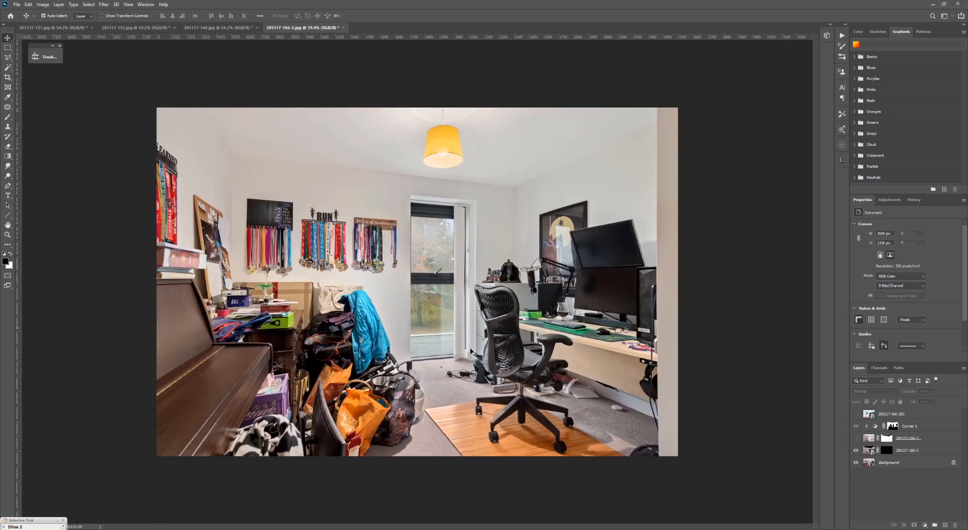
{"action": "left_click", "coordinate": [856, 438]}
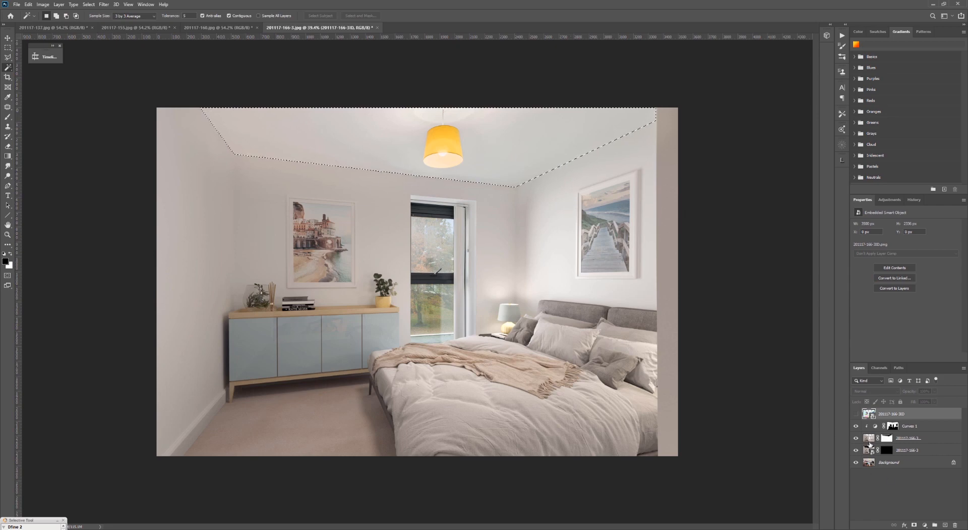
Add a Hue/Saturation adjustment for the selected ceiling above the Background layer and set its Saturation to -56
{"action": "left_click", "coordinate": [868, 461]}
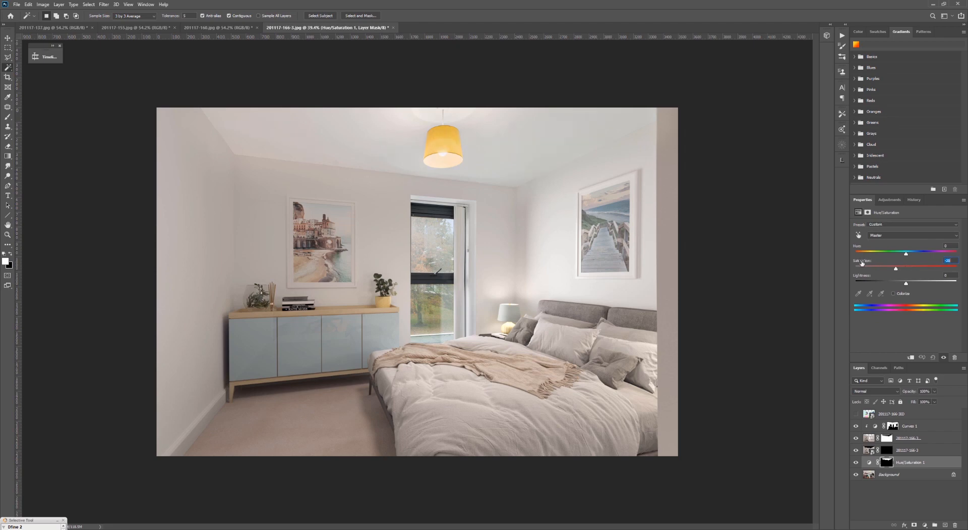
{"action": "left_click_drag", "start_coordinate": [857, 262], "coordinate": [857, 263]}
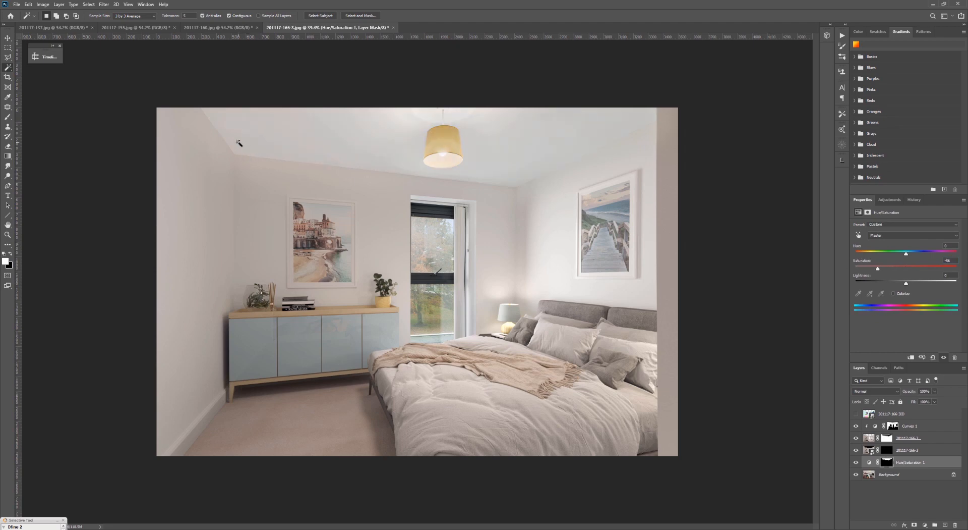
Paint the Hue/Saturation mask black over the pendant lampshade to bring back its yellow colour
{"action": "left_click_drag", "start_coordinate": [479, 146], "coordinate": [513, 143]}
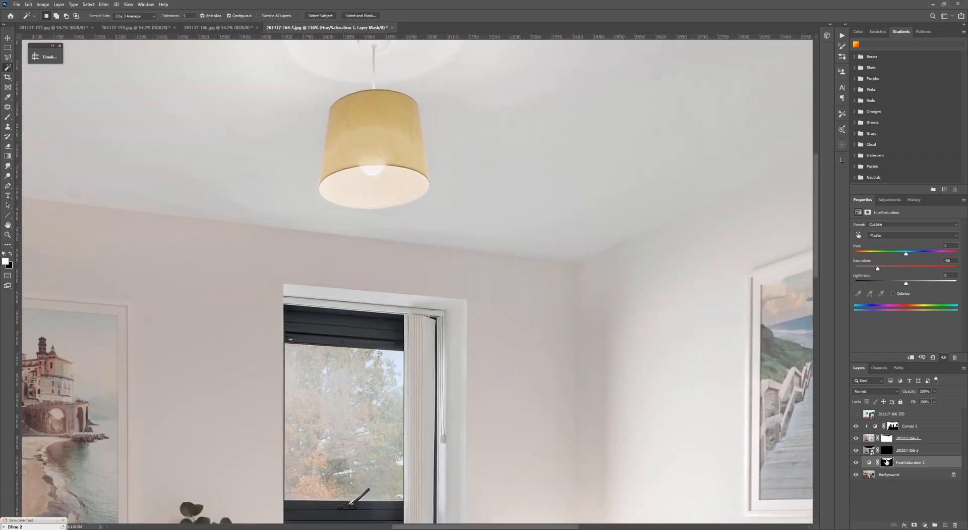
{"action": "left_click", "coordinate": [886, 461]}
{"action": "key", "text": "b"}
{"action": "key", "text": "x"}
{"action": "mouse_move", "coordinate": [381, 146]}
{"action": "left_mouse_down"}
{"action": "mouse_move", "coordinate": [366, 154]}
{"action": "mouse_move", "coordinate": [421, 134]}
{"action": "mouse_move", "coordinate": [365, 176]}
{"action": "mouse_move", "coordinate": [381, 160]}
{"action": "left_mouse_up"}
{"action": "left_click_drag", "start_coordinate": [225, 183], "coordinate": [239, 184], "text": "ctrl"}
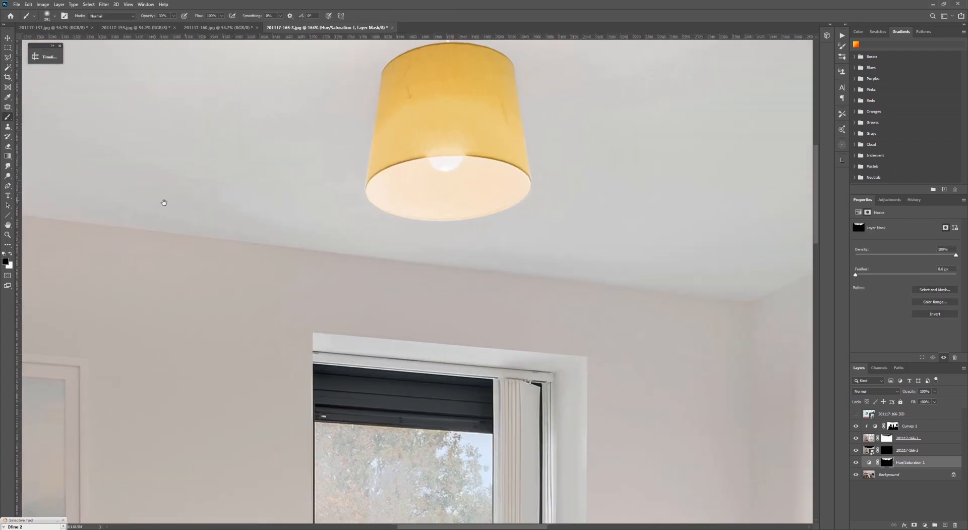
Compare the staged bedroom's walls with and without the Curves adjustment and check the ceiling edges at close range
{"action": "left_click_drag", "start_coordinate": [135, 205], "coordinate": [771, 229]}
{"action": "left_click_drag", "start_coordinate": [235, 156], "coordinate": [473, 299]}
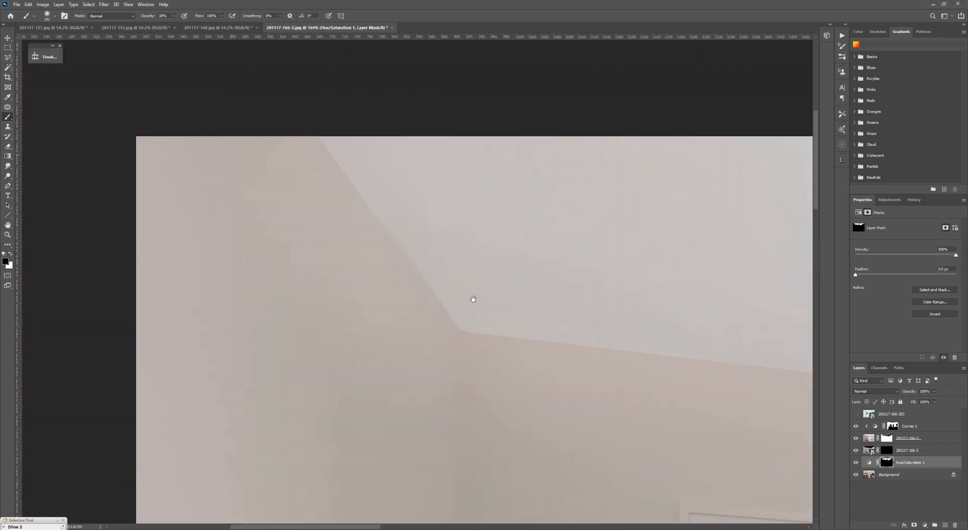
{"action": "key", "text": "v"}
{"action": "left_click_drag", "start_coordinate": [599, 291], "coordinate": [542, 320], "text": "ctrl"}
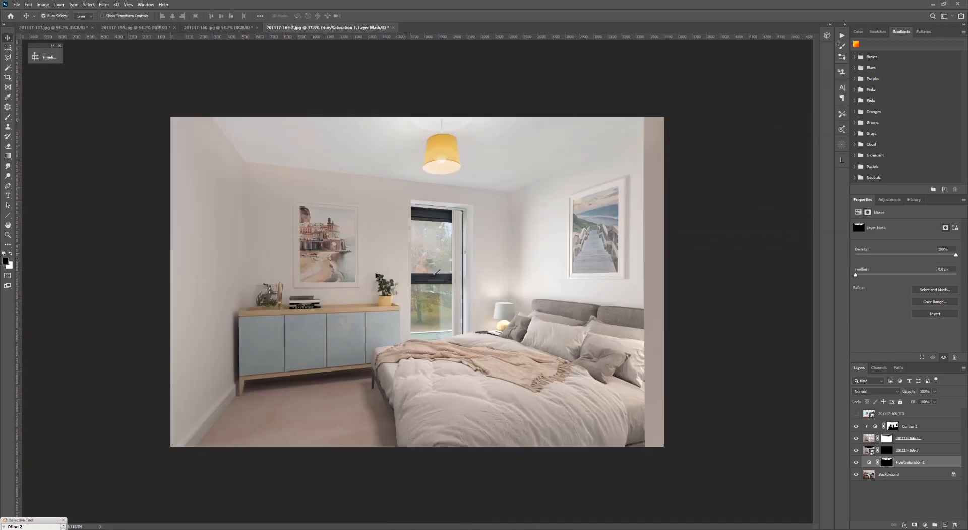
{"action": "left_click", "coordinate": [237, 185]}
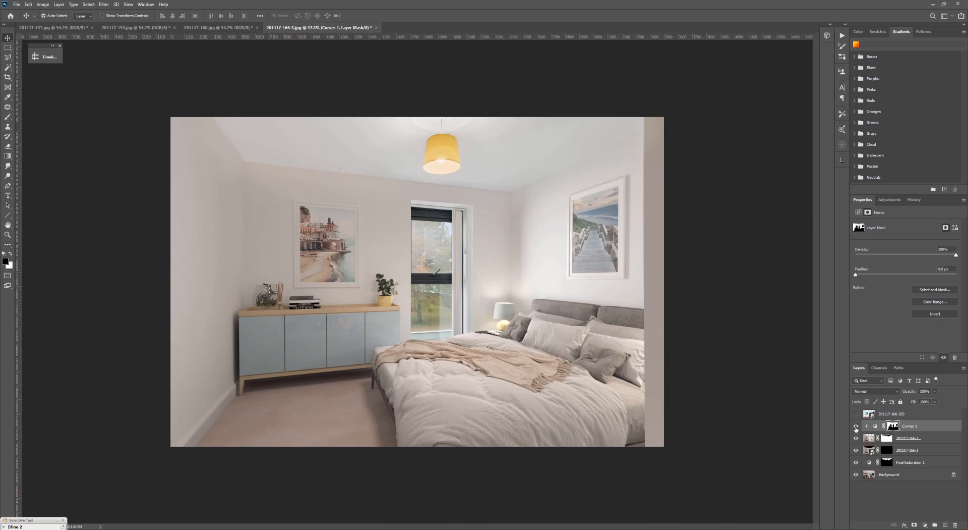
{"action": "left_click", "coordinate": [856, 426]}
{"action": "left_click", "coordinate": [856, 427]}
{"action": "left_click", "coordinate": [856, 427]}
{"action": "left_click", "coordinate": [856, 426]}
Reshape the wall Curves adjustment with one point at input 72, output 79 and another at input 151, output 154
{"action": "left_click", "coordinate": [876, 426]}
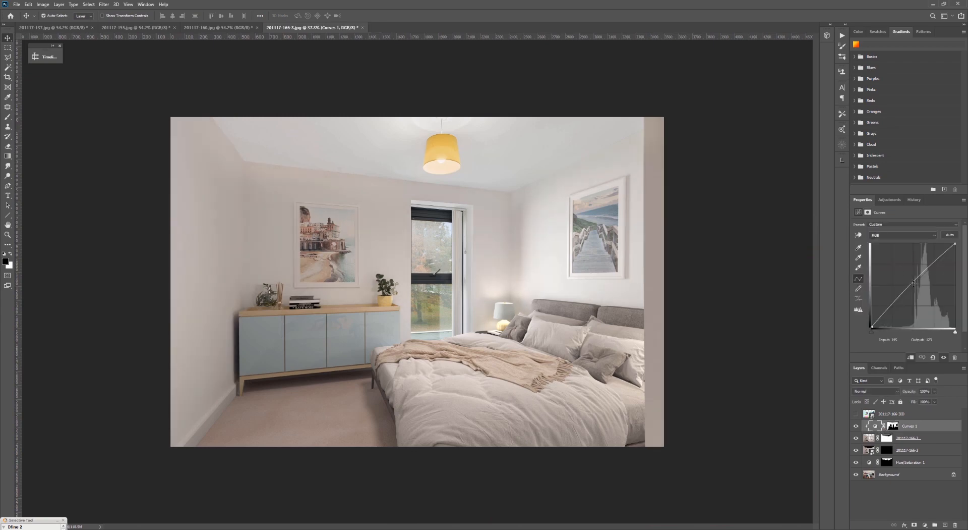
{"action": "left_click_drag", "start_coordinate": [912, 282], "coordinate": [912, 278]}
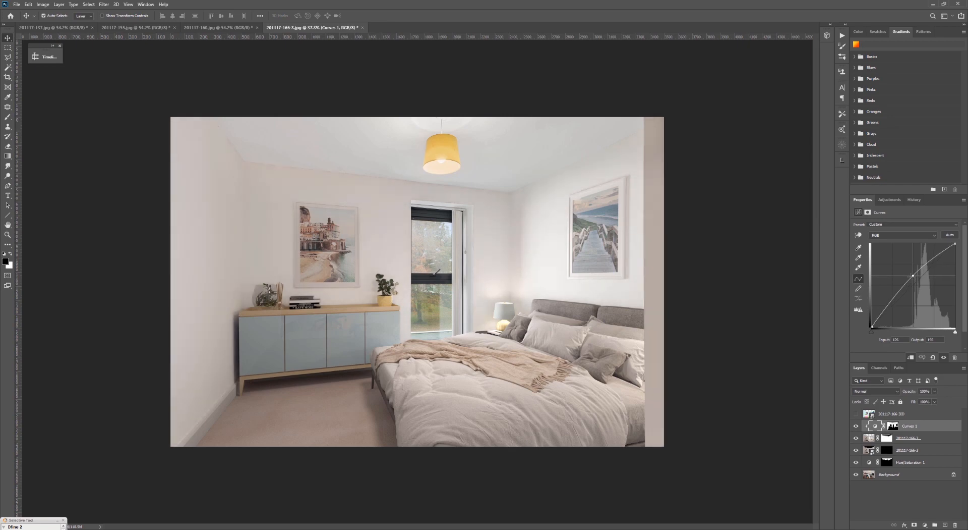
{"action": "mouse_move", "coordinate": [895, 302]}
{"action": "left_mouse_down"}
{"action": "mouse_move", "coordinate": [890, 285]}
{"action": "mouse_move", "coordinate": [921, 269]}
{"action": "mouse_move", "coordinate": [895, 300]}
{"action": "left_mouse_up"}
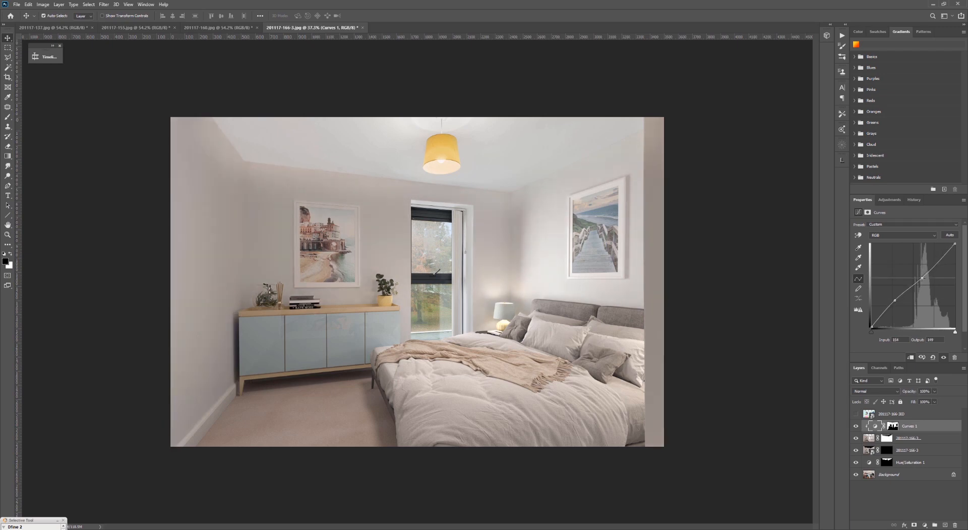
{"action": "left_click_drag", "start_coordinate": [922, 276], "coordinate": [920, 273]}
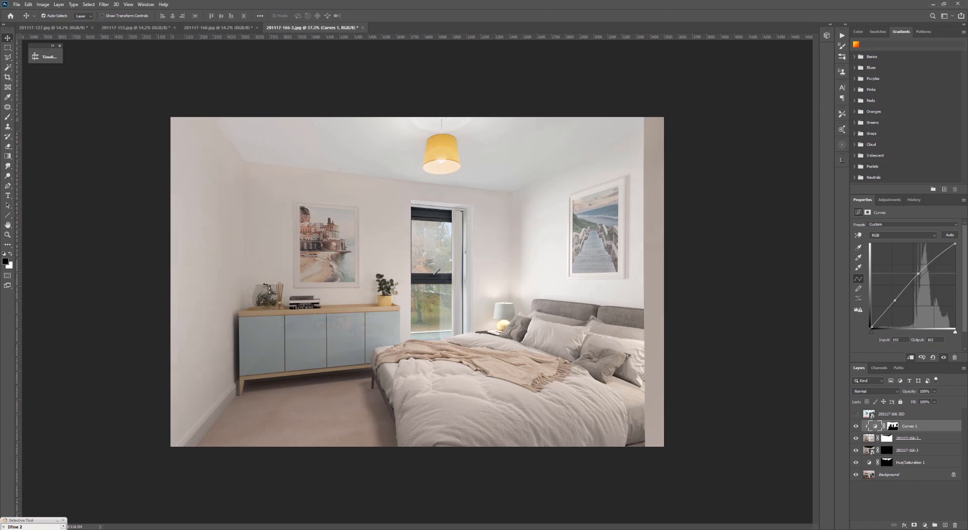
{"action": "left_click_drag", "start_coordinate": [920, 273], "coordinate": [921, 273]}
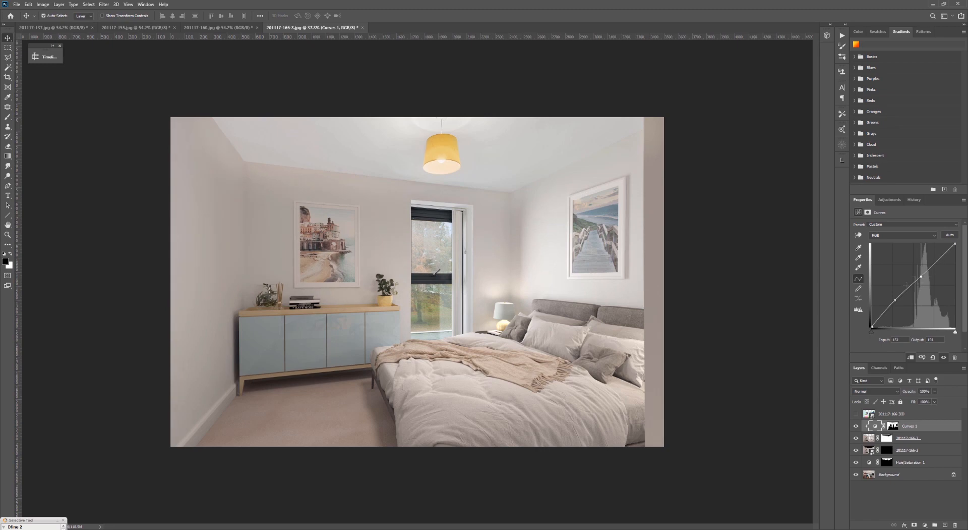
{"action": "left_click_drag", "start_coordinate": [894, 301], "coordinate": [900, 303]}
{"action": "left_click", "coordinate": [856, 425]}
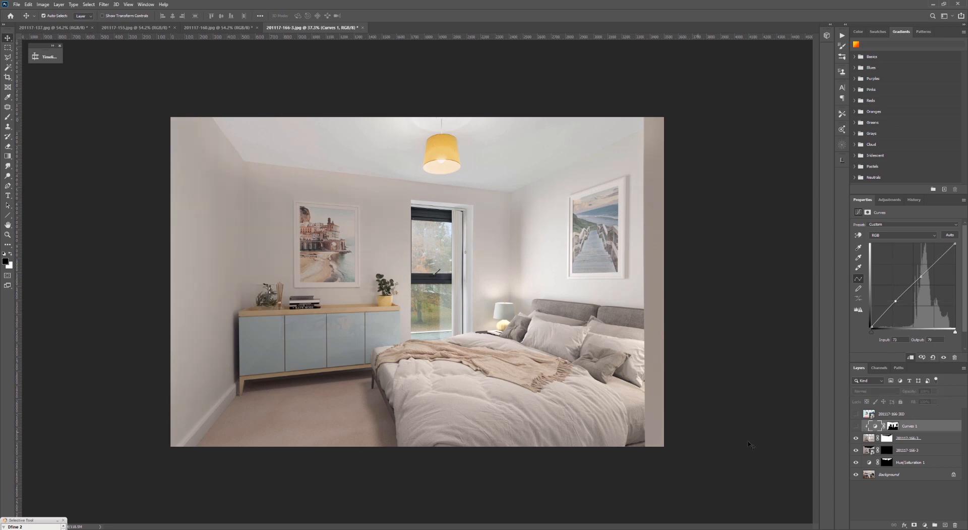
{"action": "left_click", "coordinate": [876, 496]}
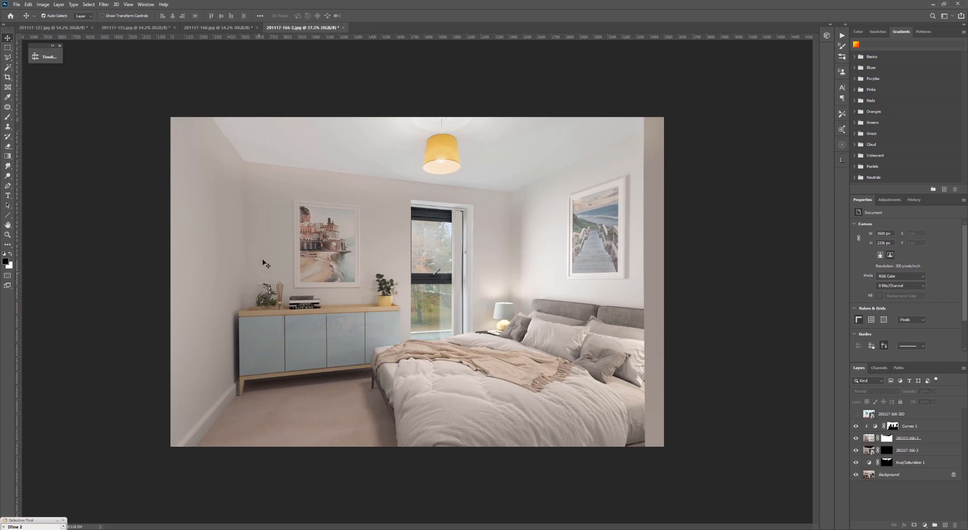
Paint the staged layer's mask white over the wall just below the ceiling edge around the room's far-left corner
{"action": "scroll", "coordinate": [263, 260], "scroll_direction": "up", "scroll_amount": 4, "text": "alt"}
{"action": "left_click", "coordinate": [372, 125]}
{"action": "mouse_move", "coordinate": [457, 174]}
{"action": "left_mouse_down"}
{"action": "mouse_move", "coordinate": [523, 208]}
{"action": "mouse_move", "coordinate": [607, 280]}
{"action": "left_mouse_up"}
{"action": "left_click", "coordinate": [886, 438]}
{"action": "key", "text": "b"}
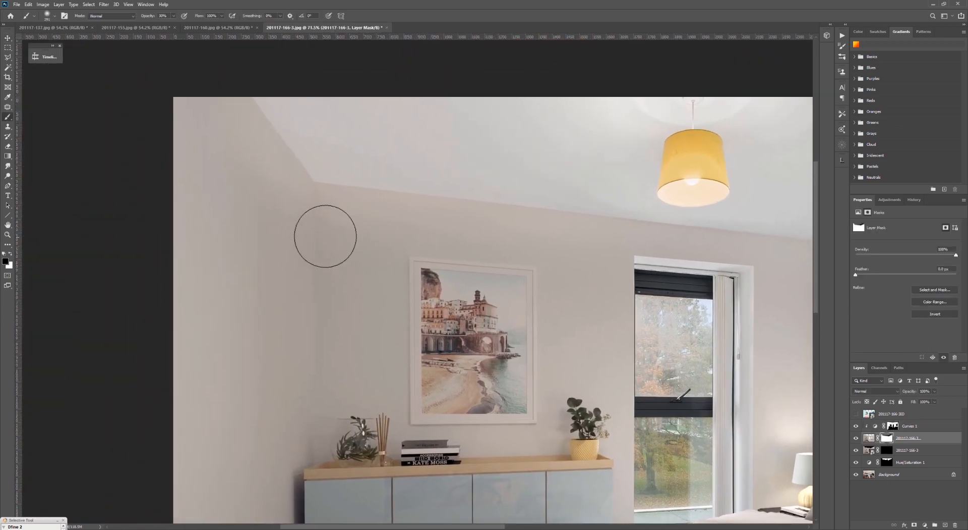
{"action": "key", "text": "x"}
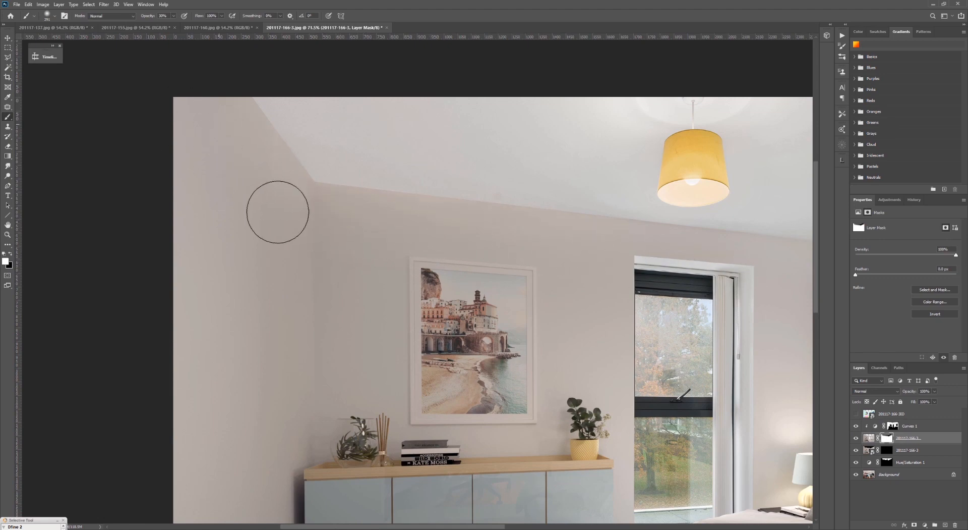
{"action": "left_click_drag", "start_coordinate": [580, 266], "coordinate": [340, 231]}
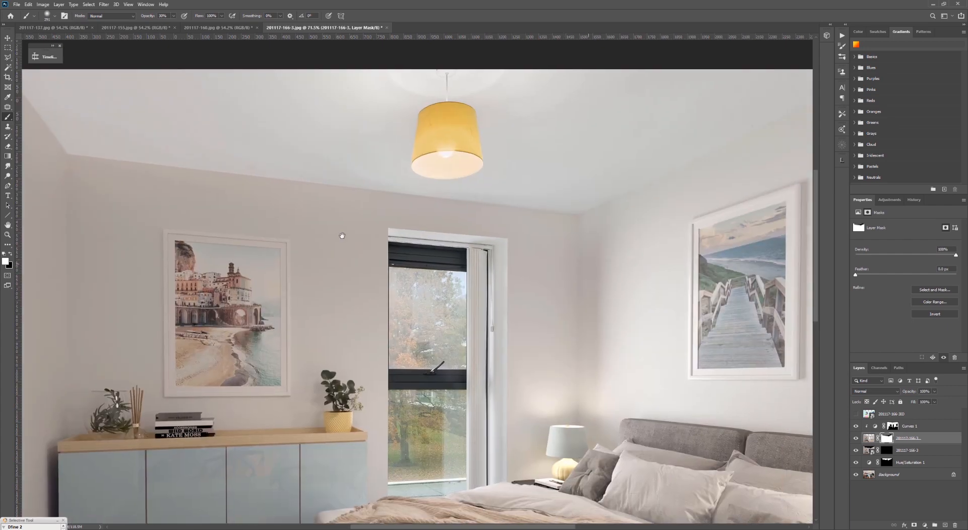
{"action": "left_click_drag", "start_coordinate": [711, 201], "coordinate": [504, 261]}
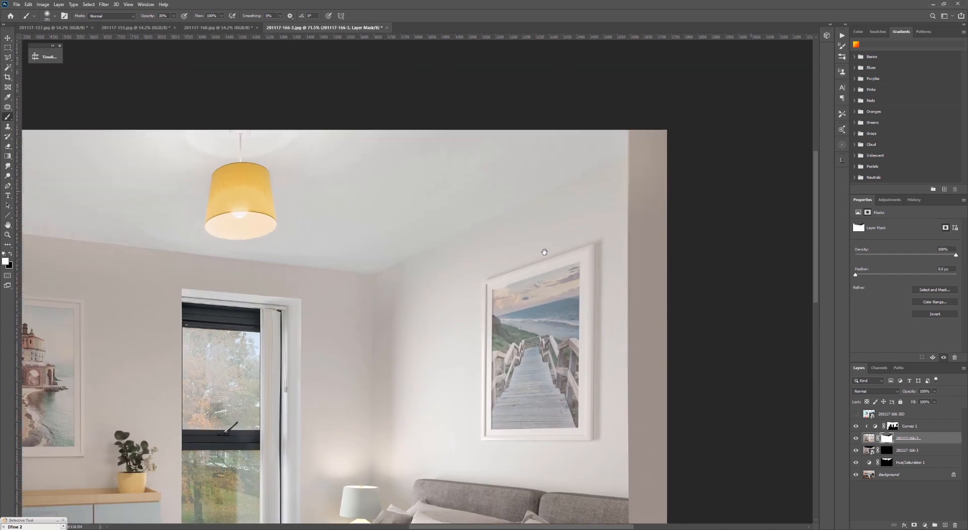
{"action": "scroll", "coordinate": [560, 285], "scroll_direction": "down", "scroll_amount": 5, "text": "alt"}
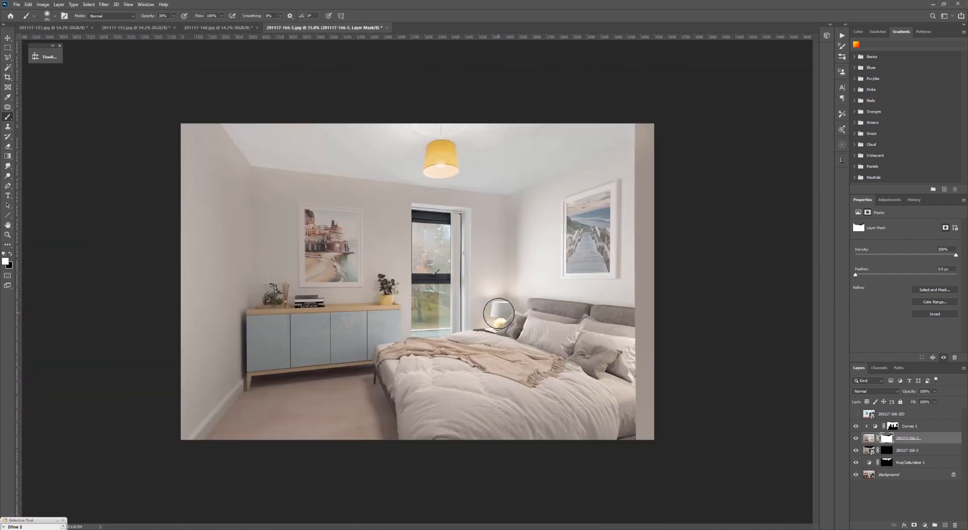
{"action": "key", "text": "v"}
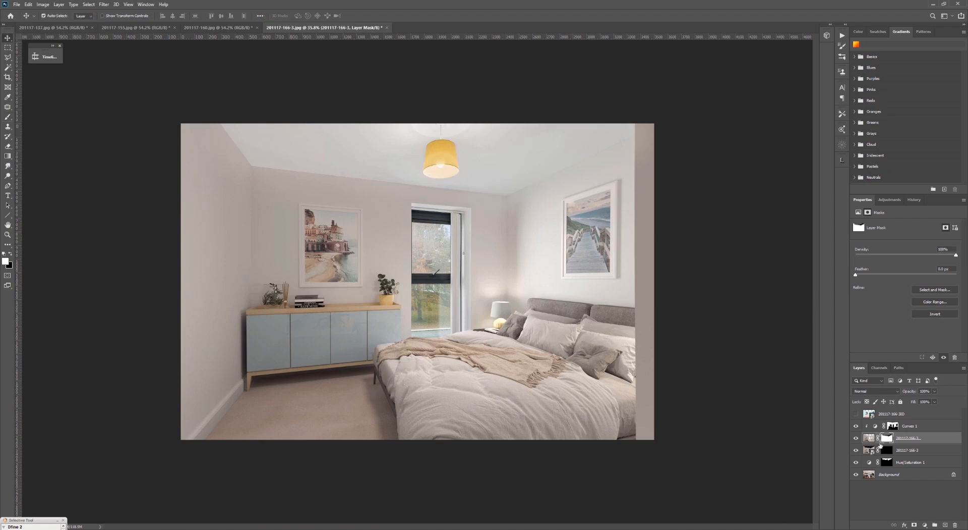
{"action": "left_click", "coordinate": [871, 418]}
{"action": "key", "text": "w"}
{"action": "left_click", "coordinate": [547, 239]}
{"action": "right_click", "coordinate": [547, 238]}
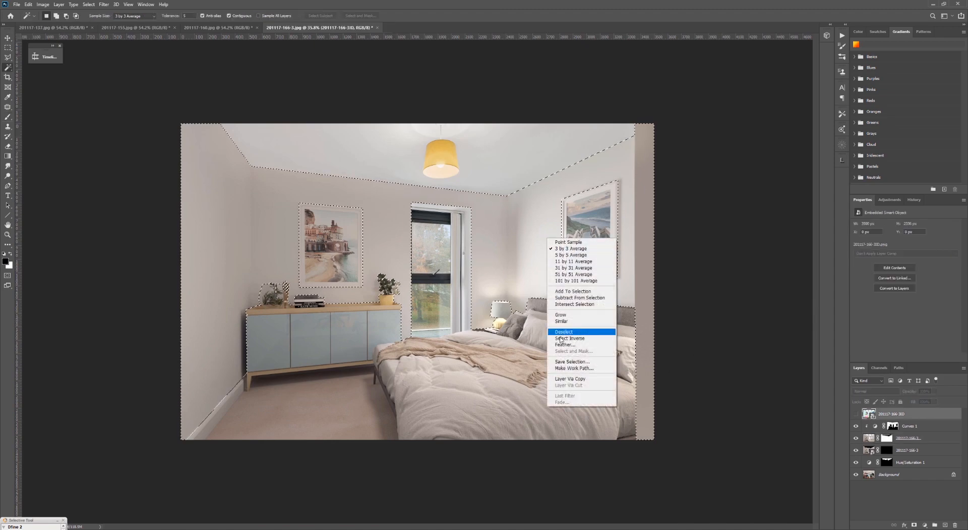
{"action": "left_click", "coordinate": [563, 321]}
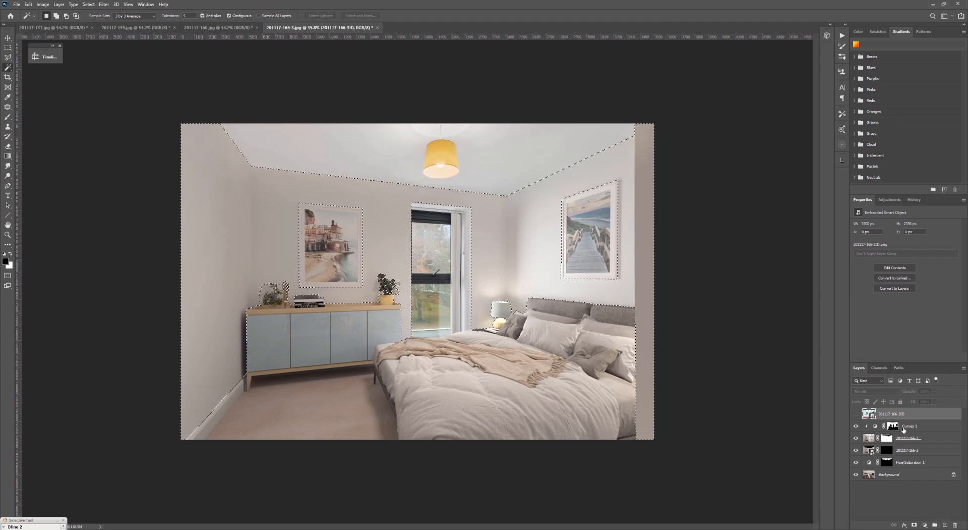
Add a Color Balance adjustment for the selected walls, clipped to the staged layer, and shift its midtones slightly towards cyan
{"action": "left_click", "coordinate": [913, 428]}
{"action": "left_click", "coordinate": [908, 438]}
{"action": "left_click", "coordinate": [889, 199]}
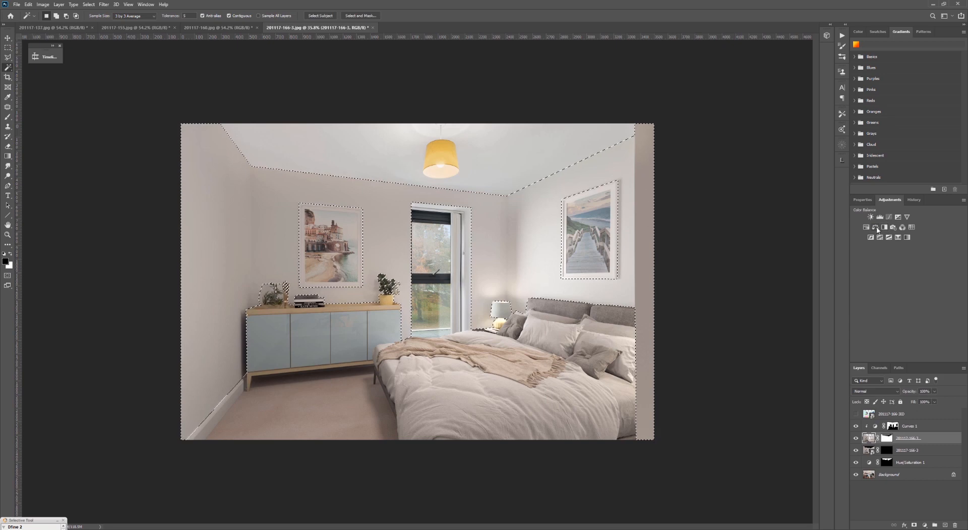
{"action": "left_click", "coordinate": [876, 228]}
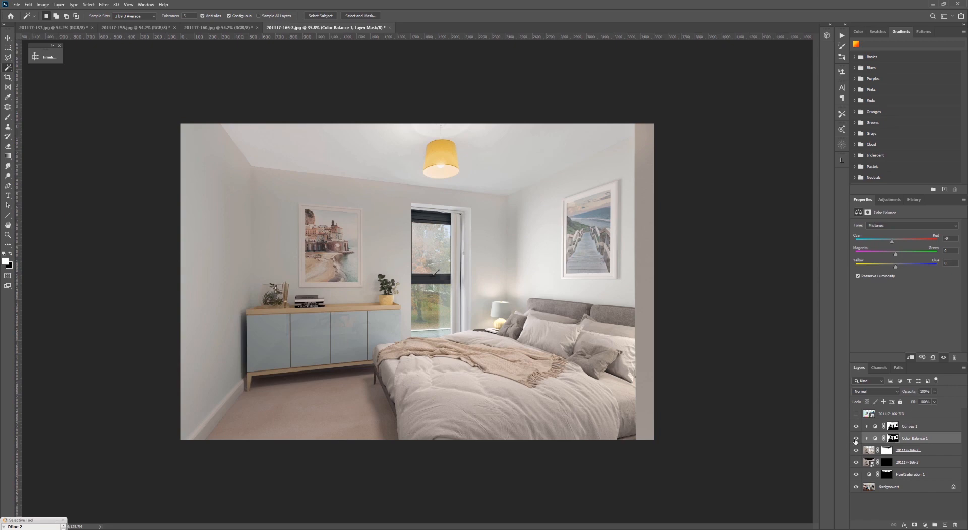
Compare the colour-balanced staged bedroom with the original room by isolating the Background layer, and inspect the walls and ceiling
{"action": "left_click", "coordinate": [856, 486], "text": "alt"}
{"action": "left_click", "coordinate": [856, 486], "text": "alt"}
{"action": "left_click", "coordinate": [856, 487], "text": "alt"}
{"action": "left_click", "coordinate": [856, 488], "text": "alt"}
{"action": "key", "text": "v"}
{"action": "left_click_drag", "start_coordinate": [254, 175], "coordinate": [295, 179], "text": "ctrl"}
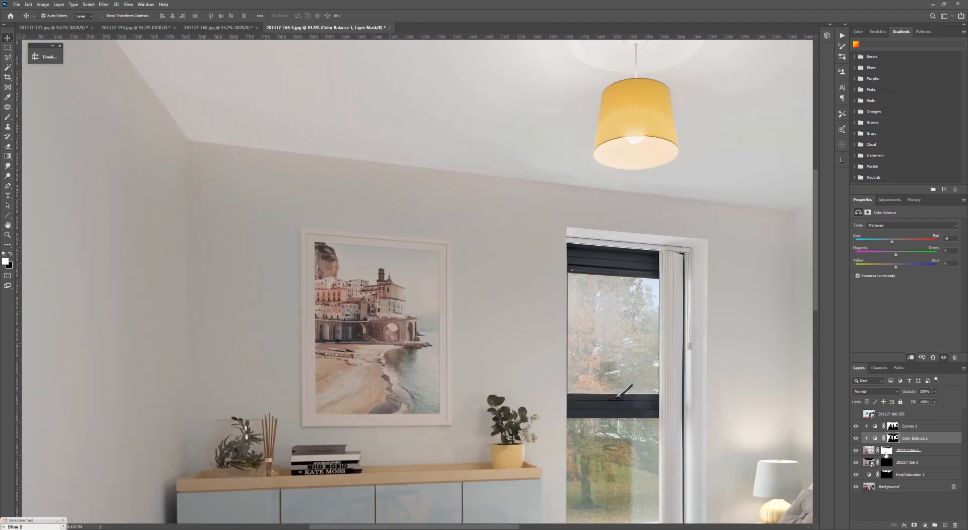
{"action": "left_click_drag", "start_coordinate": [677, 390], "coordinate": [625, 390], "text": "ctrl"}
{"action": "left_click", "coordinate": [856, 487]}
{"action": "left_click", "coordinate": [856, 487], "text": "alt"}
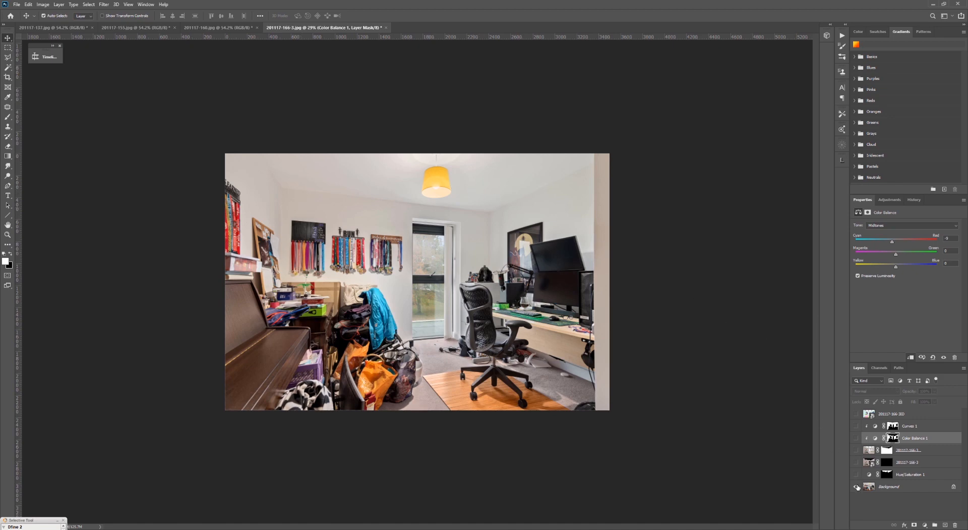
{"action": "left_click", "coordinate": [856, 486], "text": "alt"}
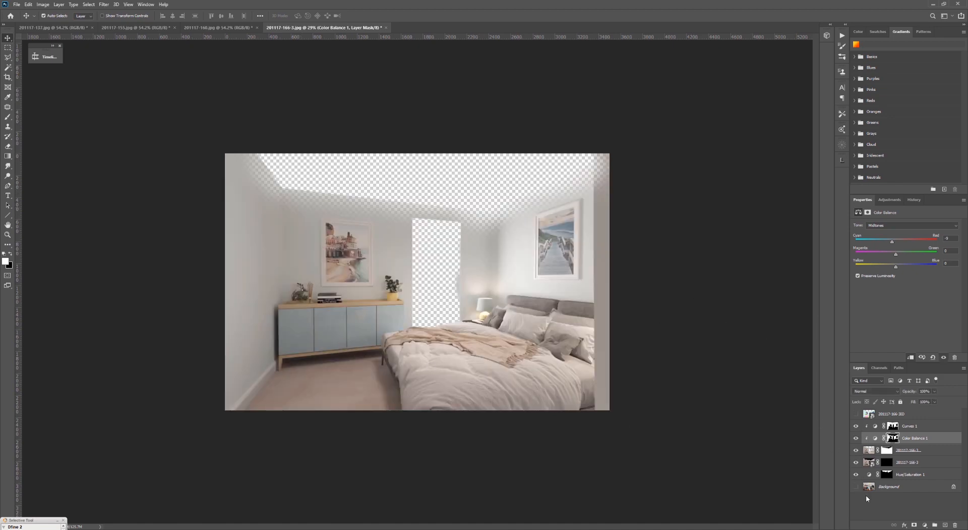
{"action": "left_click", "coordinate": [856, 486]}
{"action": "left_click_drag", "start_coordinate": [327, 225], "coordinate": [363, 224], "text": "ctrl"}
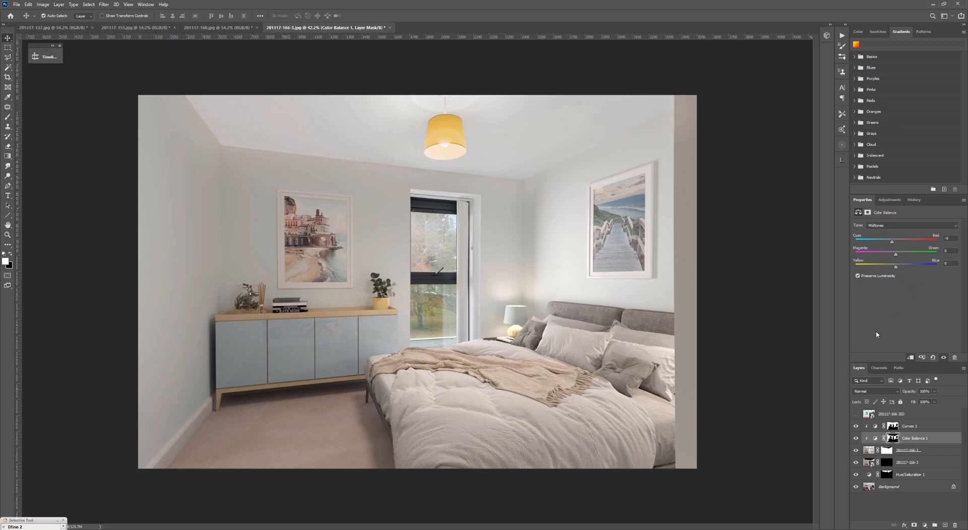
Try deleting the staged layer's mask to judge the ceiling edges, and undo the deletion
{"action": "left_click", "coordinate": [888, 449]}
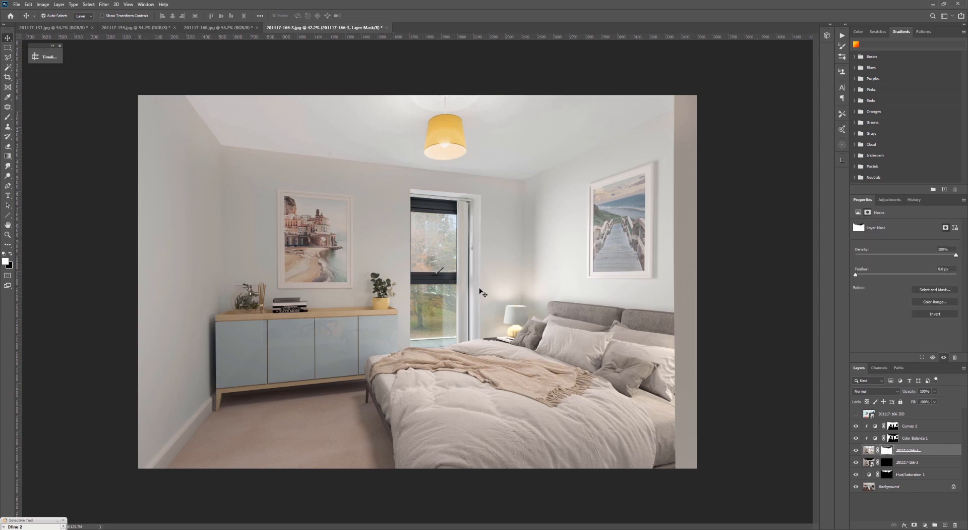
{"action": "right_click", "coordinate": [895, 456]}
{"action": "left_click", "coordinate": [918, 466]}
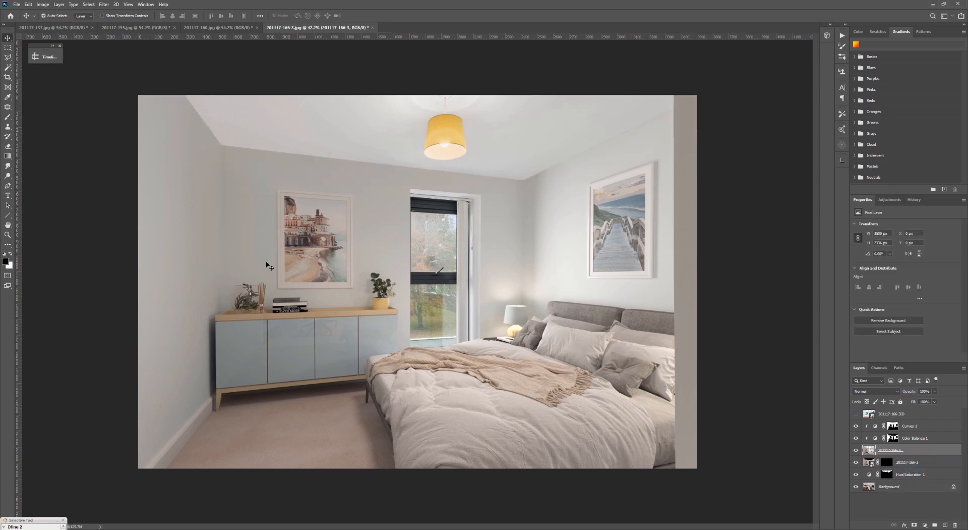
{"action": "left_click_drag", "start_coordinate": [407, 176], "coordinate": [430, 182], "text": "ctrl"}
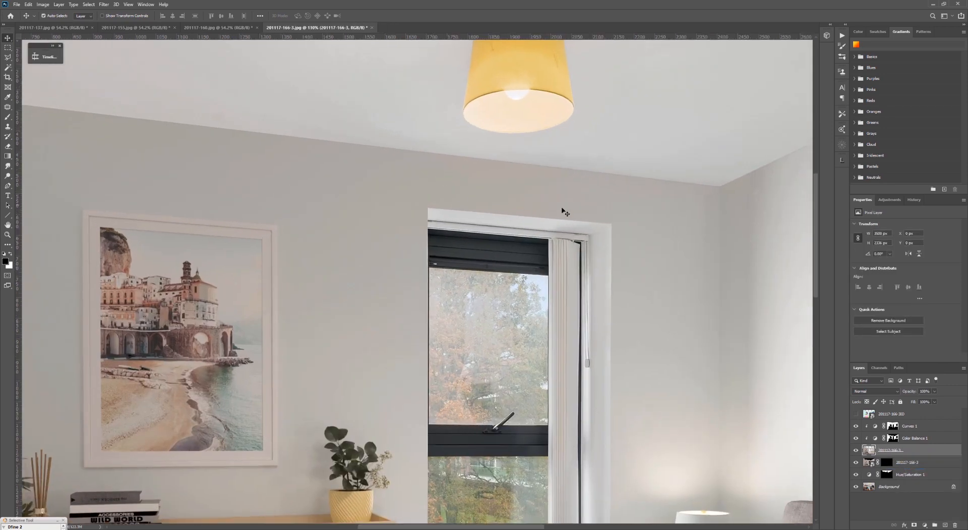
{"action": "key", "text": "ctrl+z"}
Paint the staged layer's mask white along the ceiling edge of the left wall and the back wall above the beach picture
{"action": "left_click_drag", "start_coordinate": [715, 206], "coordinate": [493, 245]}
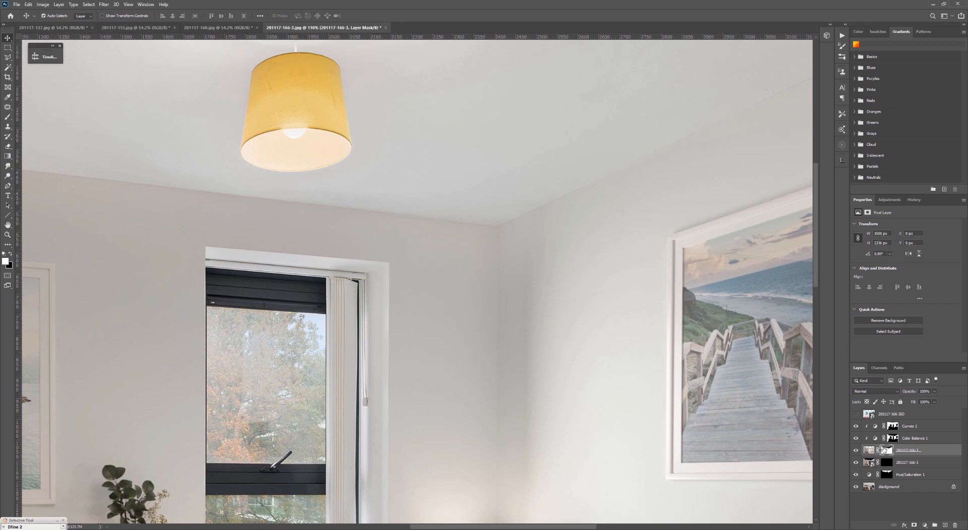
{"action": "key", "text": "b"}
{"action": "left_click_drag", "start_coordinate": [161, 202], "coordinate": [624, 257]}
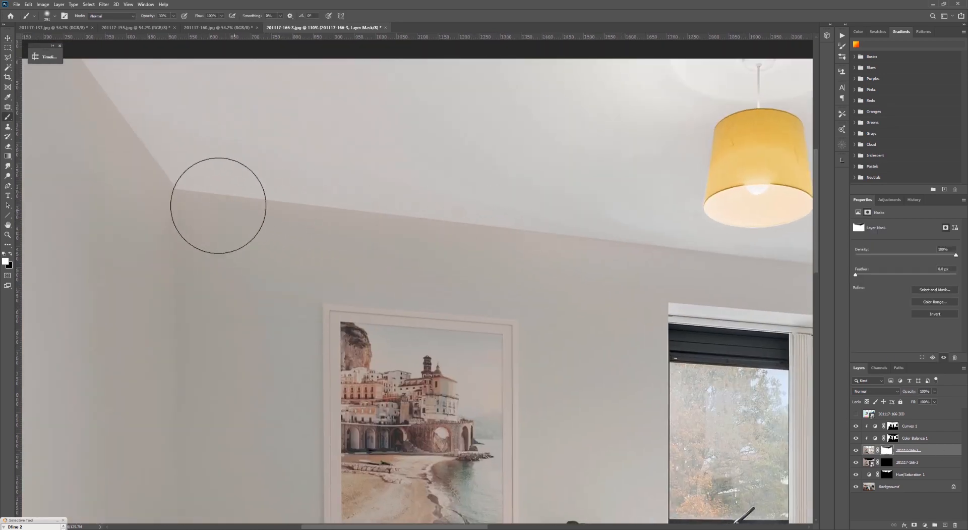
{"action": "left_click_drag", "start_coordinate": [177, 198], "coordinate": [432, 322]}
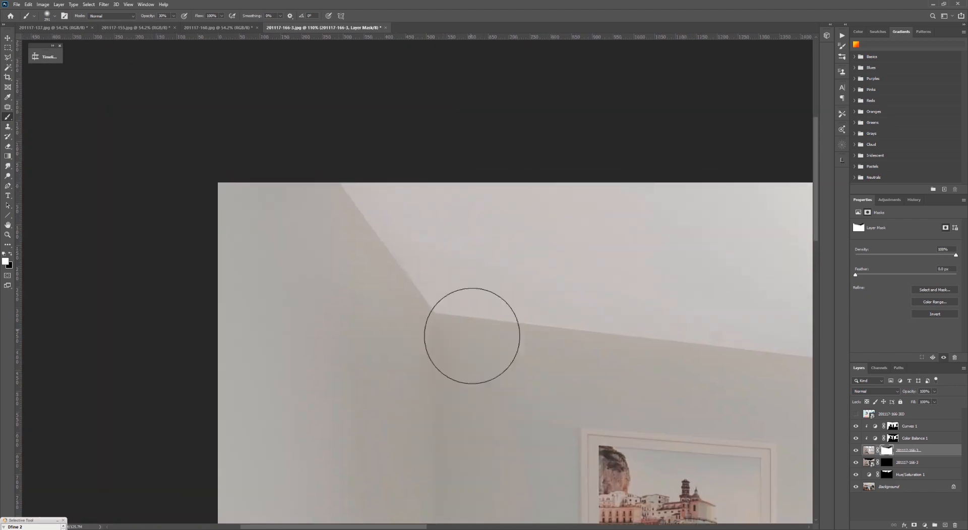
{"action": "mouse_move", "coordinate": [621, 360]}
{"action": "left_mouse_down"}
{"action": "mouse_move", "coordinate": [432, 257]}
{"action": "mouse_move", "coordinate": [258, 211]}
{"action": "left_mouse_up"}
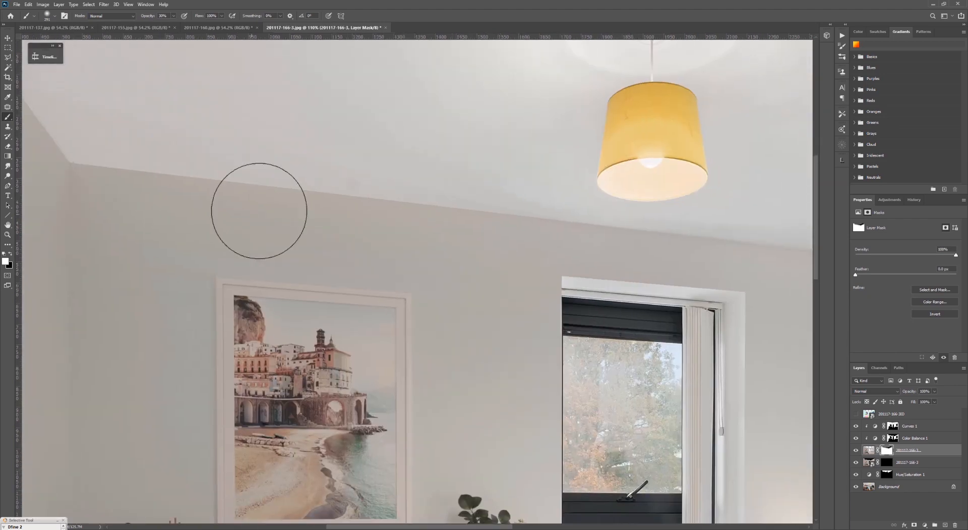
{"action": "mouse_move", "coordinate": [177, 199]}
{"action": "left_mouse_down"}
{"action": "mouse_move", "coordinate": [385, 287]}
{"action": "mouse_move", "coordinate": [404, 286]}
{"action": "left_mouse_up"}
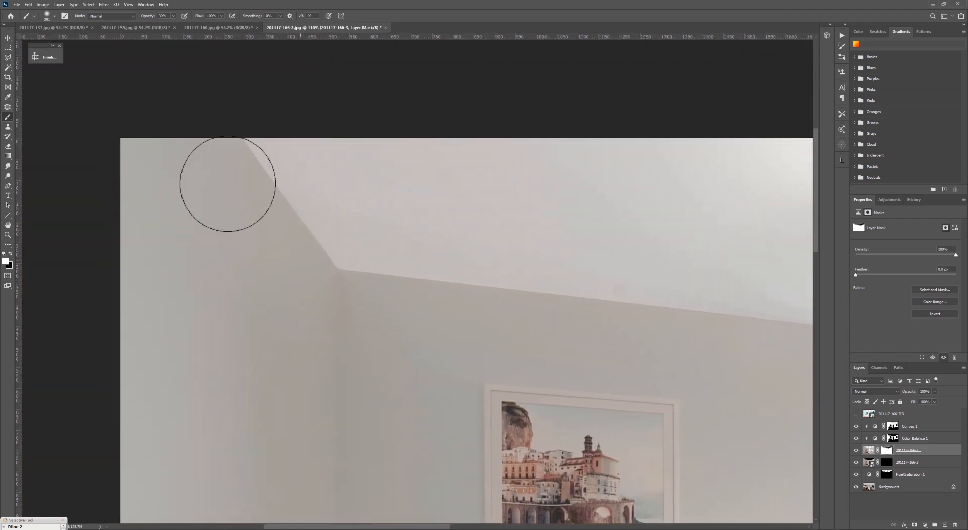
{"action": "left_click_drag", "start_coordinate": [611, 359], "coordinate": [200, 245]}
Enlarge the brush and touch up the staged layer's mask along the ceiling edge above the boardwalk picture
{"action": "left_click_drag", "start_coordinate": [539, 341], "coordinate": [186, 328]}
{"action": "mouse_move", "coordinate": [203, 445]}
{"action": "left_mouse_down"}
{"action": "mouse_move", "coordinate": [434, 320]}
{"action": "mouse_move", "coordinate": [241, 487]}
{"action": "left_mouse_up"}
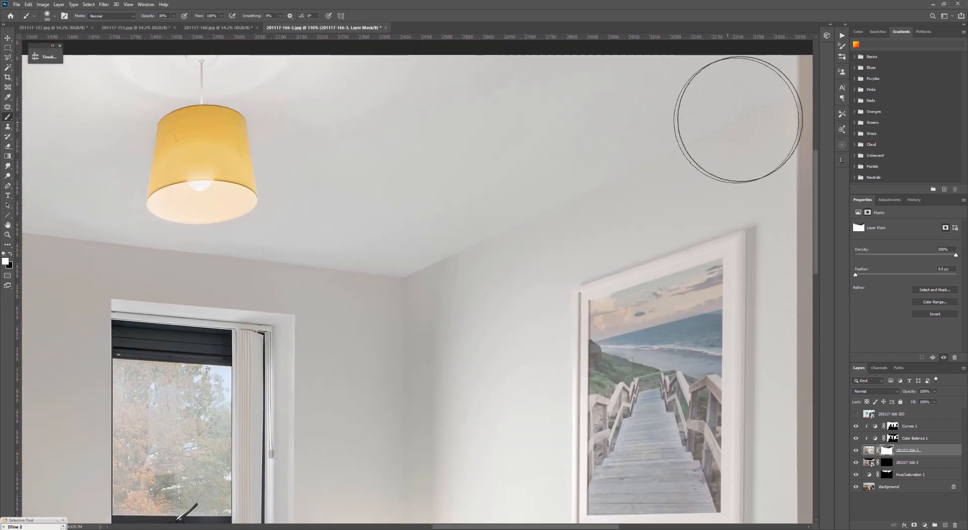
{"action": "left_click_drag", "start_coordinate": [698, 144], "coordinate": [567, 233]}
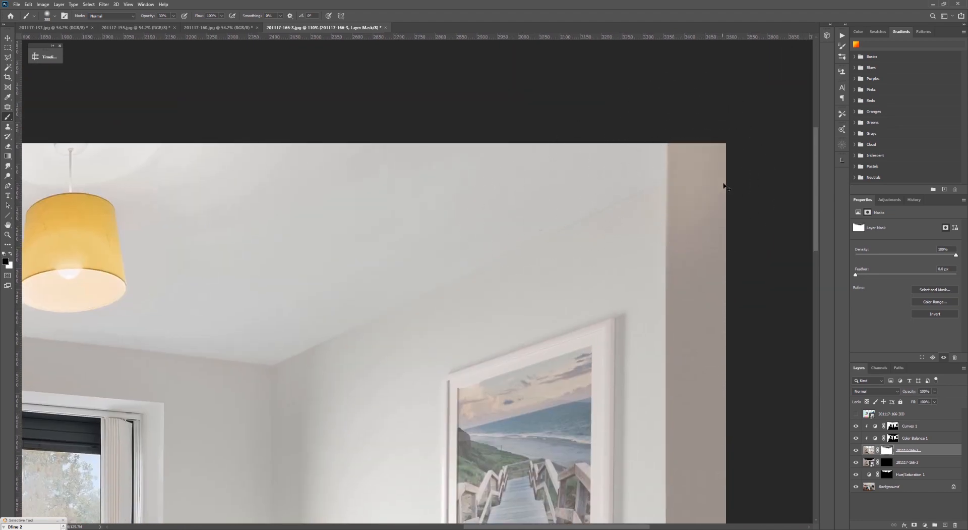
{"action": "key", "text": "x"}
{"action": "left_click_drag", "start_coordinate": [603, 273], "coordinate": [566, 283], "text": "ctrl"}
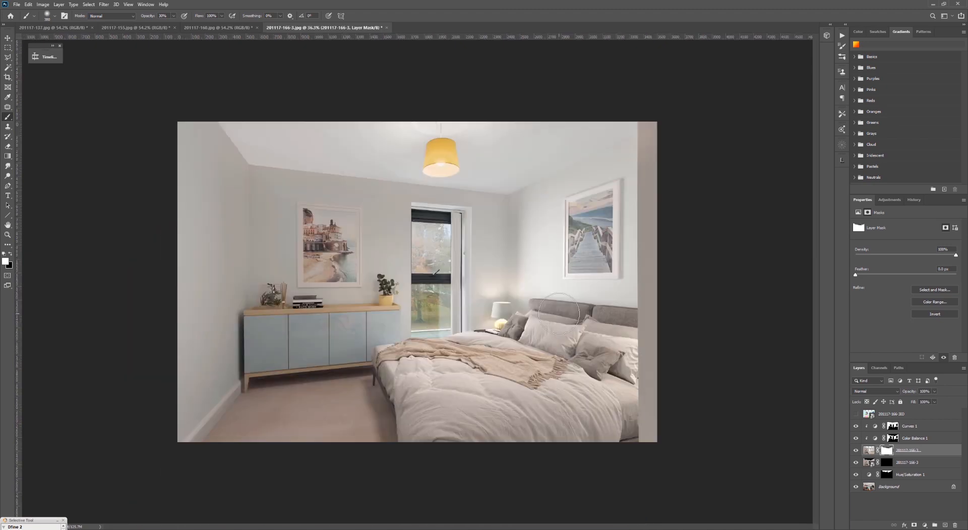
Compare the staged bedroom with the original room by repeatedly isolating the Background layer
{"action": "key", "text": "v"}
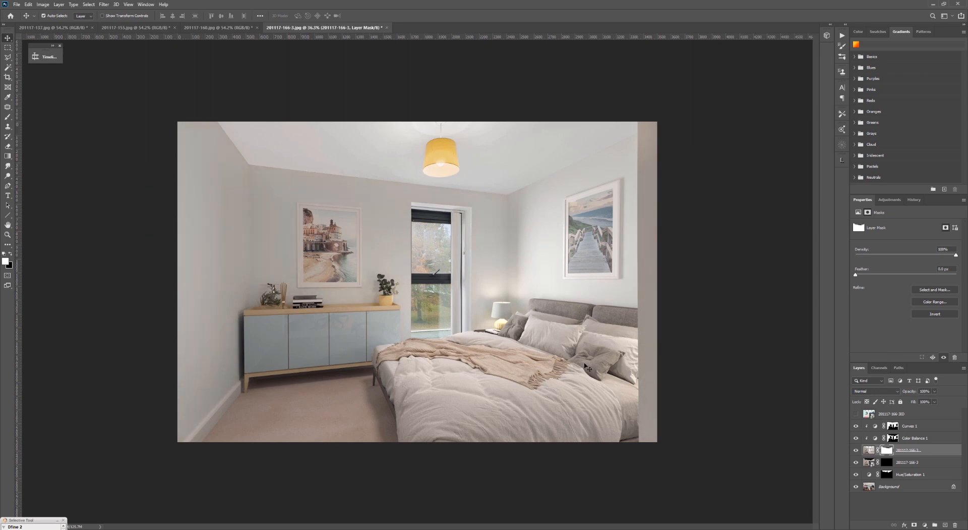
{"action": "mouse_move", "coordinate": [488, 314]}
{"action": "left_mouse_down", "text": "ctrl"}
{"action": "mouse_move", "coordinate": [457, 311]}
{"action": "mouse_move", "coordinate": [486, 310]}
{"action": "left_mouse_up", "text": "ctrl"}
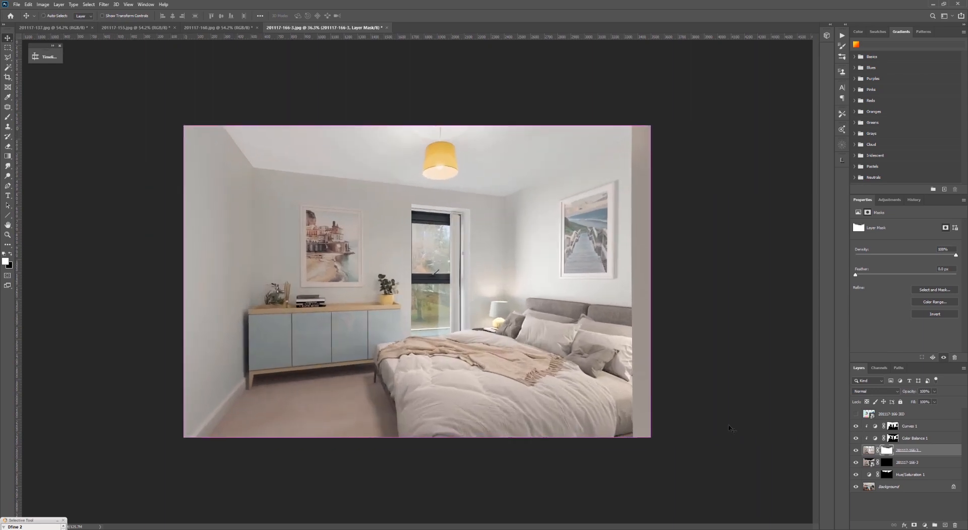
{"action": "left_click", "coordinate": [857, 488], "text": "alt"}
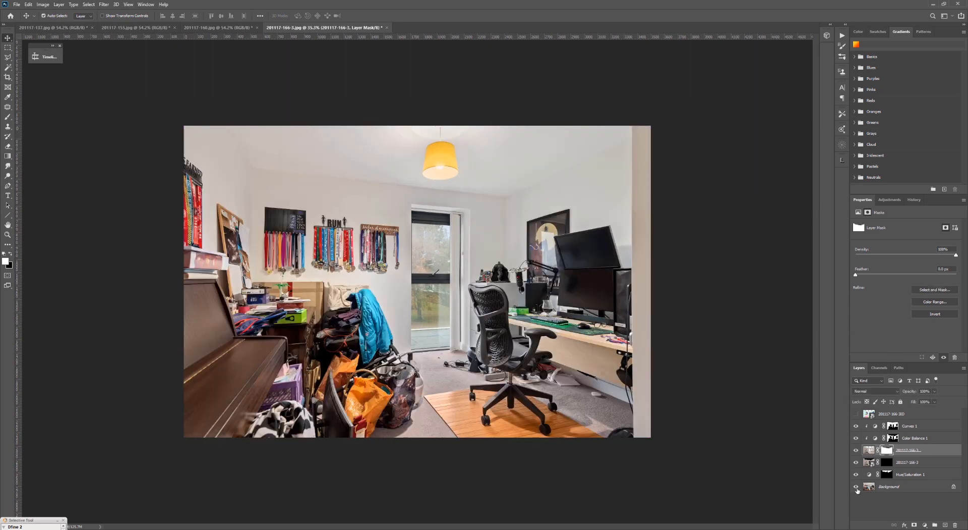
{"action": "left_click", "coordinate": [857, 488], "text": "alt"}
{"action": "left_click", "coordinate": [857, 488], "text": "alt"}
{"action": "left_click", "coordinate": [856, 488], "text": "alt"}
{"action": "left_click", "coordinate": [857, 488], "text": "alt"}
{"action": "left_click", "coordinate": [856, 488], "text": "alt"}
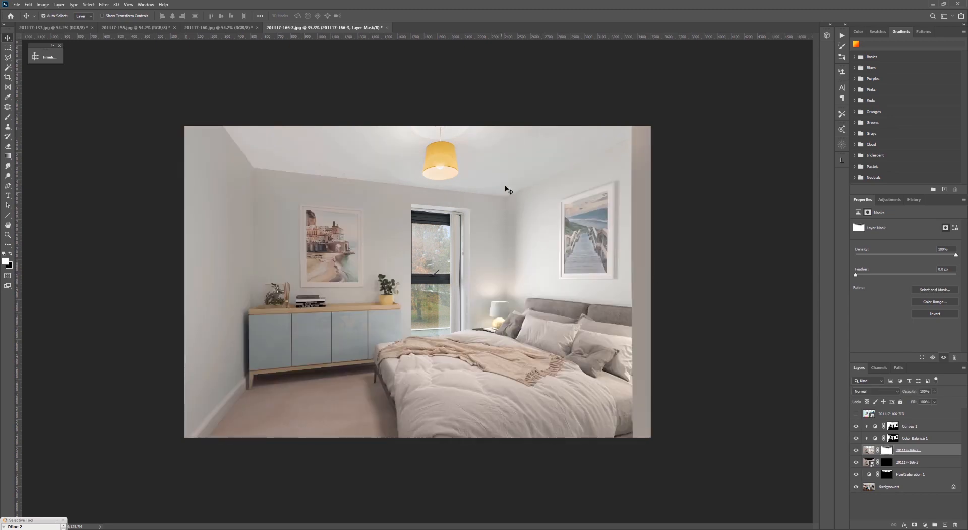
Select the whole ceiling with the Magic Wand, sampling its region on the hidden ID layer
{"action": "key", "text": "alt+bracketleft"}
{"action": "key", "text": "alt+bracketleft"}
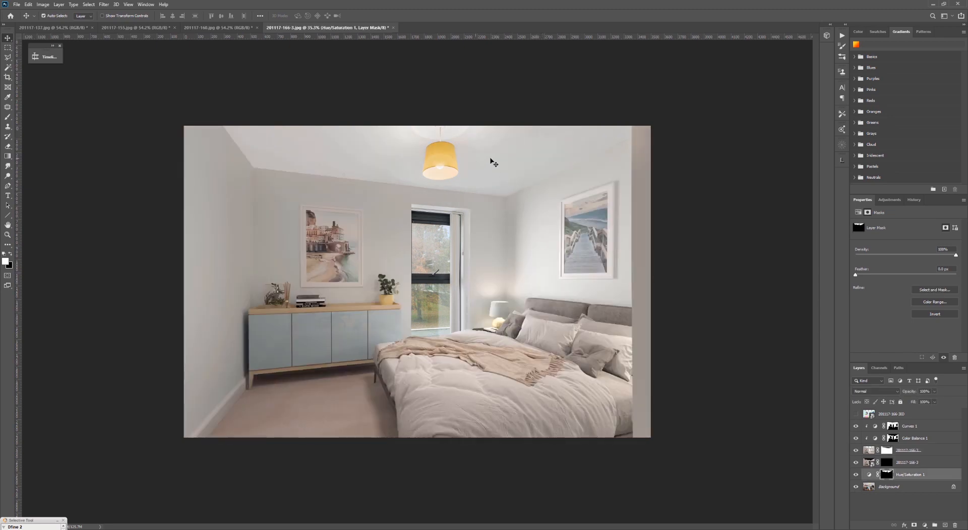
{"action": "left_click", "coordinate": [868, 418]}
{"action": "key", "text": "w"}
{"action": "left_click", "coordinate": [511, 189]}
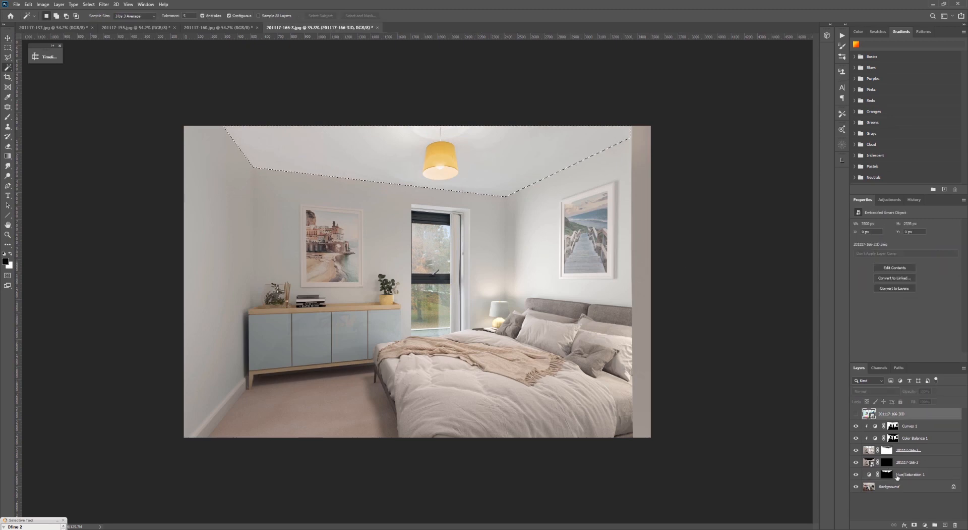
Add a Curves adjustment masked to the ceiling above Curves 1, and shape it with a lowered shadow point and an upper point
{"action": "left_click", "coordinate": [906, 427]}
{"action": "left_click", "coordinate": [890, 200]}
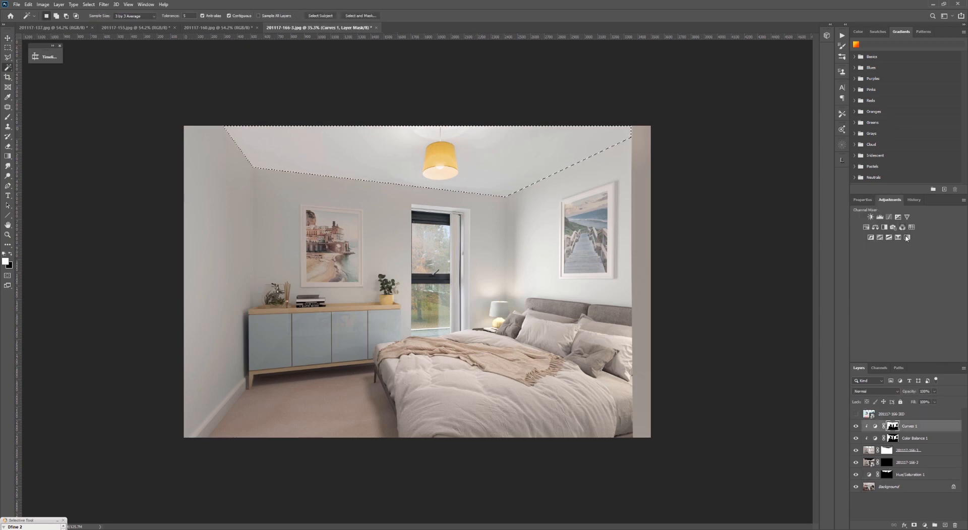
{"action": "left_click", "coordinate": [889, 217]}
{"action": "mouse_move", "coordinate": [915, 283]}
{"action": "left_mouse_down"}
{"action": "mouse_move", "coordinate": [898, 309]}
{"action": "mouse_move", "coordinate": [925, 276]}
{"action": "left_mouse_up"}
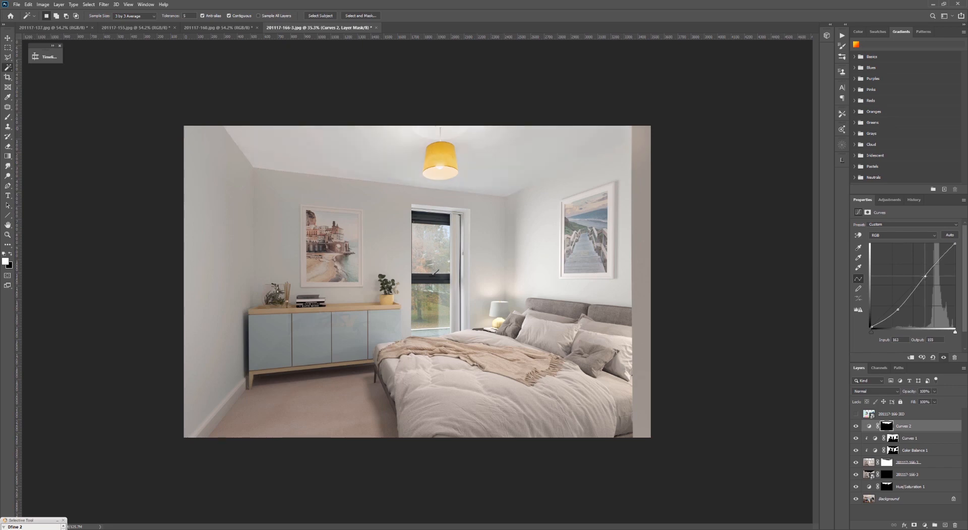
Compare the curve-adjusted ceiling with the original room by isolating the Background layer
{"action": "mouse_move", "coordinate": [278, 175]}
{"action": "left_mouse_down", "text": "ctrl"}
{"action": "mouse_move", "coordinate": [313, 168]}
{"action": "mouse_move", "coordinate": [280, 177]}
{"action": "left_mouse_up", "text": "ctrl"}
{"action": "left_click", "coordinate": [858, 499], "text": "alt"}
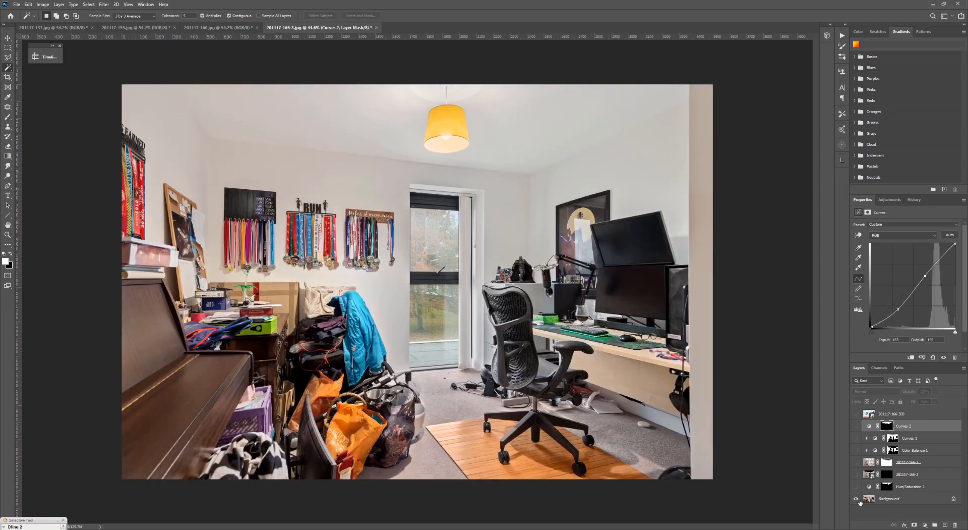
{"action": "left_click", "coordinate": [859, 499], "text": "alt"}
{"action": "left_click", "coordinate": [859, 499], "text": "alt"}
{"action": "left_click", "coordinate": [859, 499], "text": "alt"}
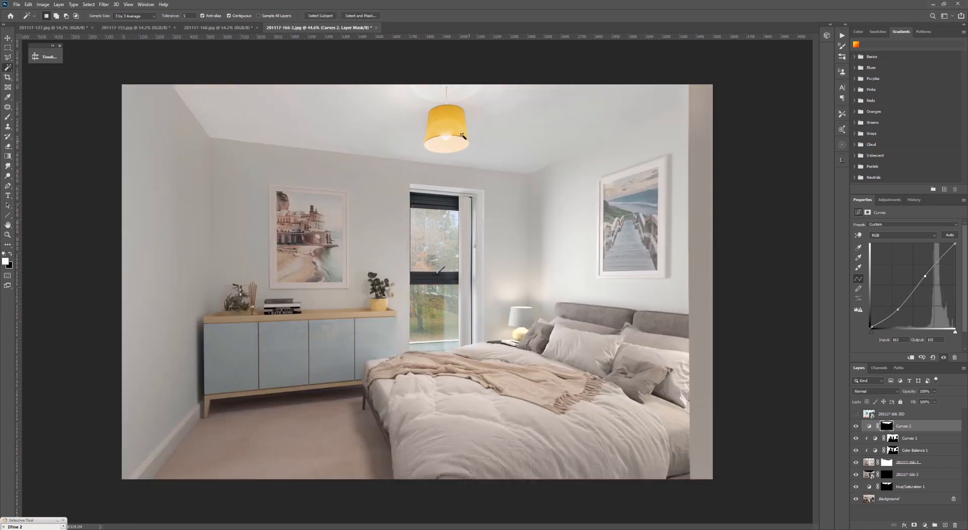
Paint the yellow ceiling lampshade out of the Curves 2 mask with a black brush at 100% opacity
{"action": "left_click", "coordinate": [459, 132]}
{"action": "key", "text": "v"}
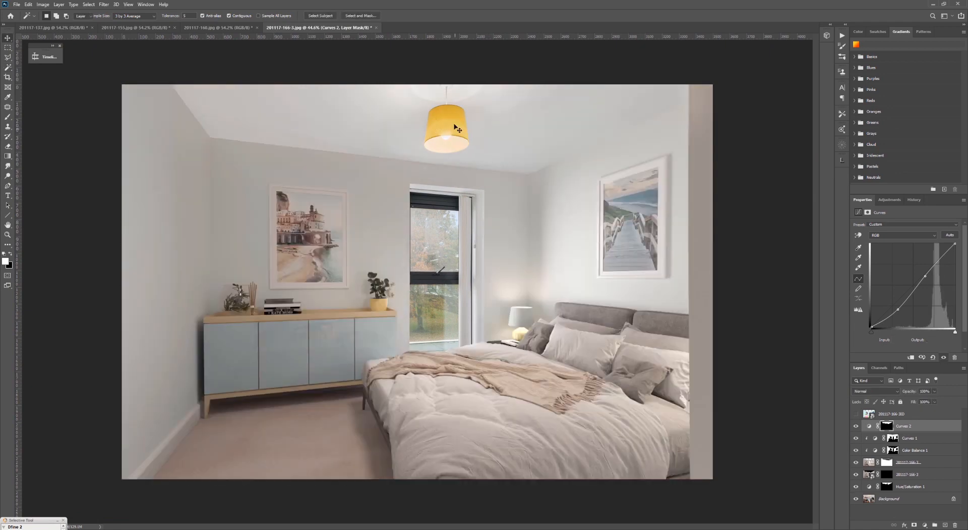
{"action": "key", "text": "ctrl+d"}
{"action": "left_click", "coordinate": [887, 426]}
{"action": "key", "text": "b"}
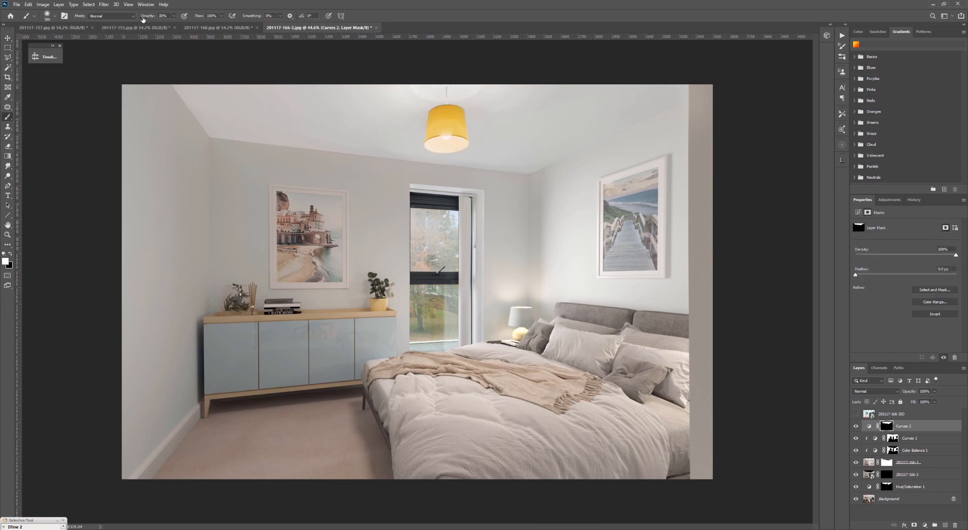
{"action": "key", "text": "Return"}
{"action": "key", "text": "x"}
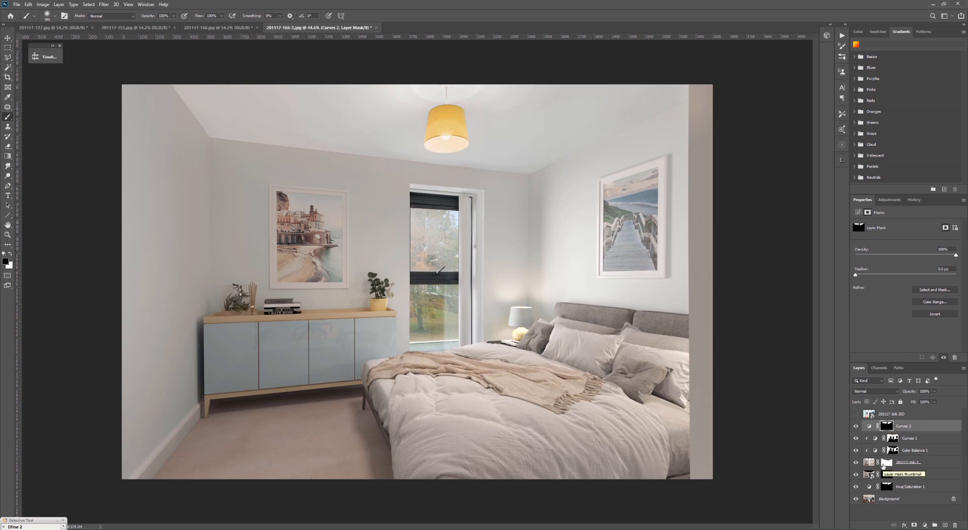
Select both headboard sections and the dark grey cushions with the Magic Wand on the hidden ID layer
{"action": "left_click", "coordinate": [902, 413]}
{"action": "key", "text": "w"}
{"action": "left_click", "coordinate": [606, 318]}
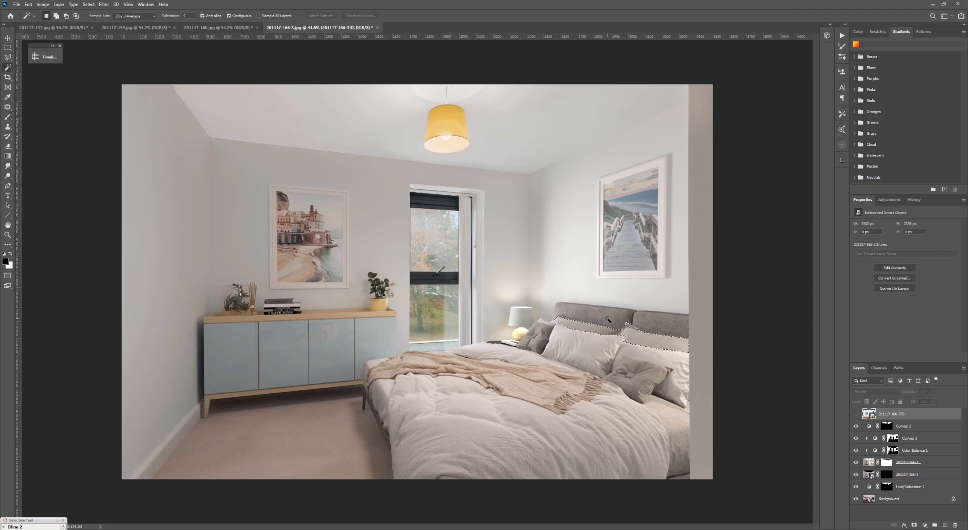
{"action": "left_click", "coordinate": [608, 318]}
{"action": "left_click", "coordinate": [660, 325], "text": "shift"}
{"action": "scroll", "coordinate": [673, 312], "scroll_direction": "up", "scroll_amount": 5, "text": "alt"}
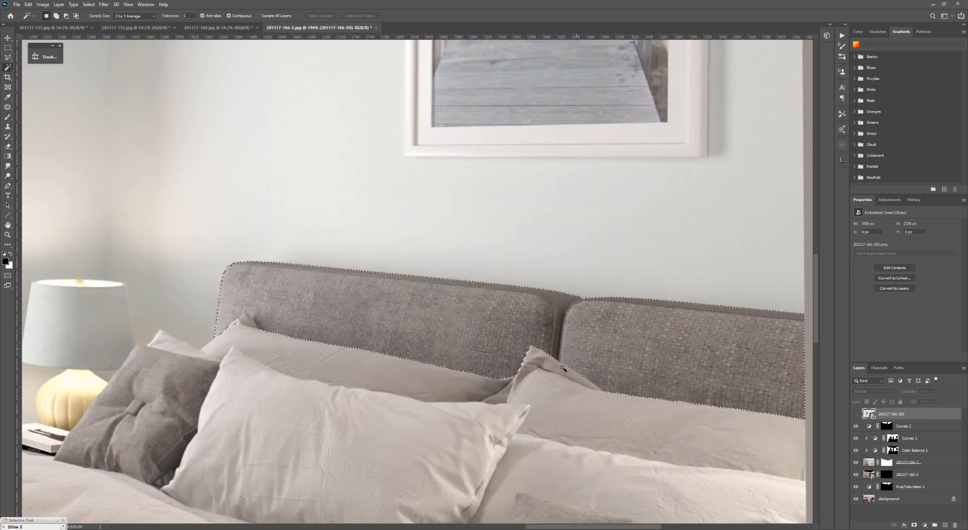
{"action": "scroll", "coordinate": [487, 357], "scroll_direction": "down", "scroll_amount": 4, "text": "alt"}
{"action": "mouse_move", "coordinate": [471, 366]}
{"action": "left_mouse_down"}
{"action": "mouse_move", "coordinate": [502, 216]}
{"action": "mouse_move", "coordinate": [533, 134]}
{"action": "left_mouse_up"}
{"action": "scroll", "coordinate": [600, 252], "scroll_direction": "down", "scroll_amount": 1, "text": "alt"}
{"action": "left_click", "coordinate": [597, 241], "text": "shift"}
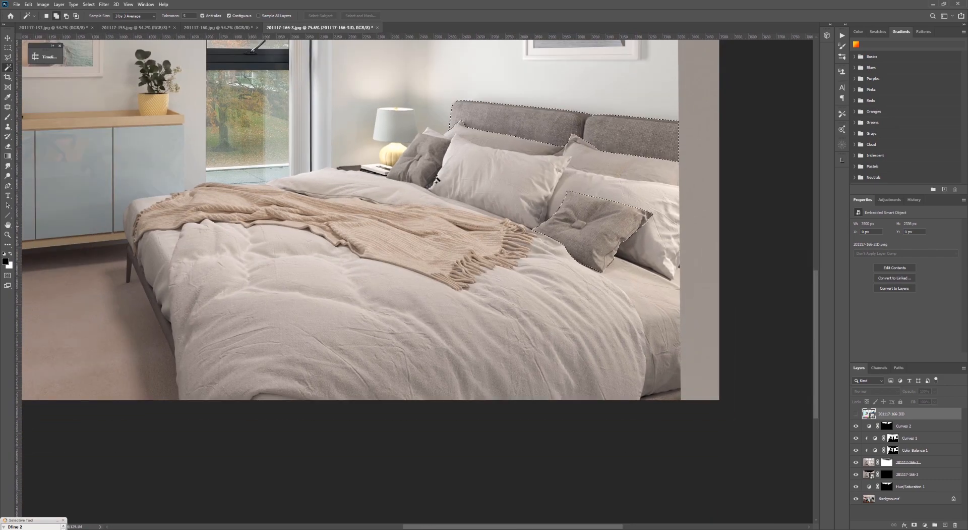
{"action": "scroll", "coordinate": [436, 177], "scroll_direction": "down", "scroll_amount": 3, "text": "alt"}
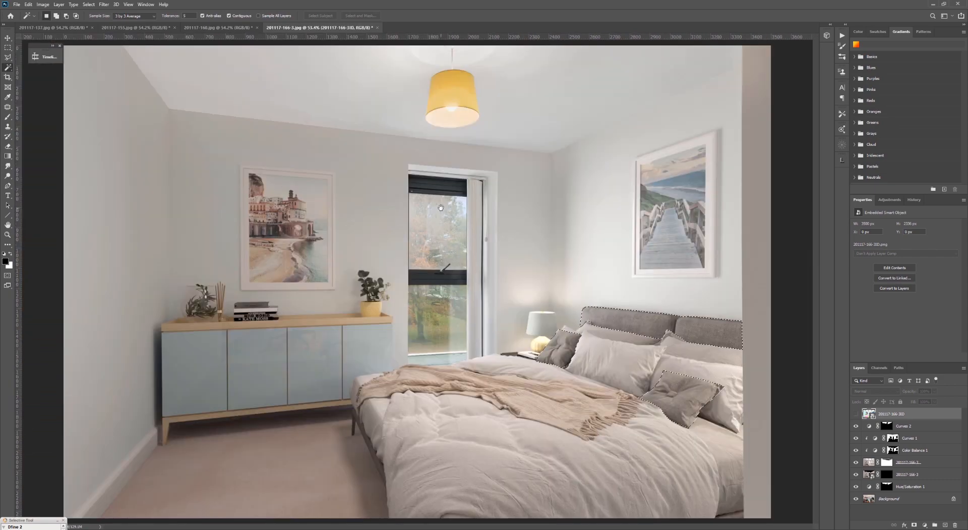
Add a Curves adjustment clipped to the staged layer for the selected headboard and cushions, and brighten their midtones
{"action": "left_click", "coordinate": [908, 463]}
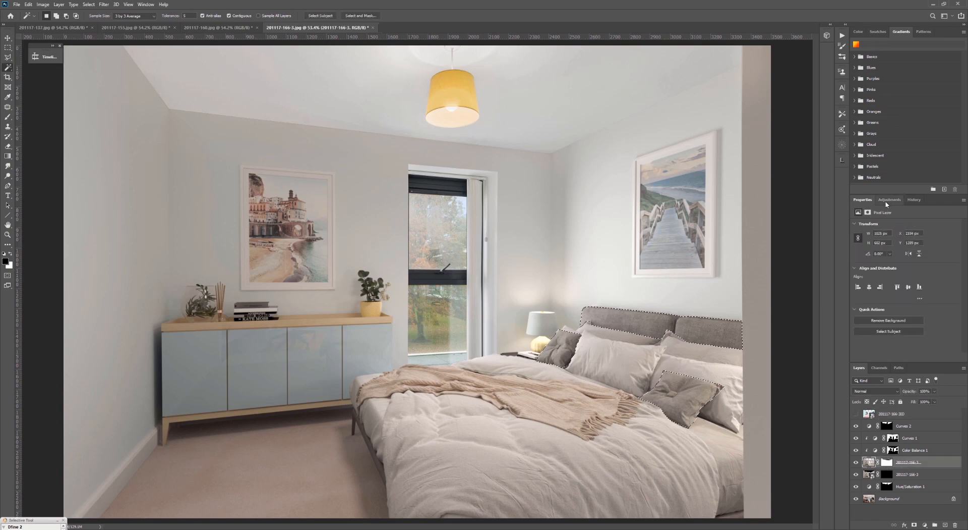
{"action": "left_click", "coordinate": [889, 201]}
{"action": "left_click", "coordinate": [890, 217]}
{"action": "left_click_drag", "start_coordinate": [900, 300], "coordinate": [916, 273]}
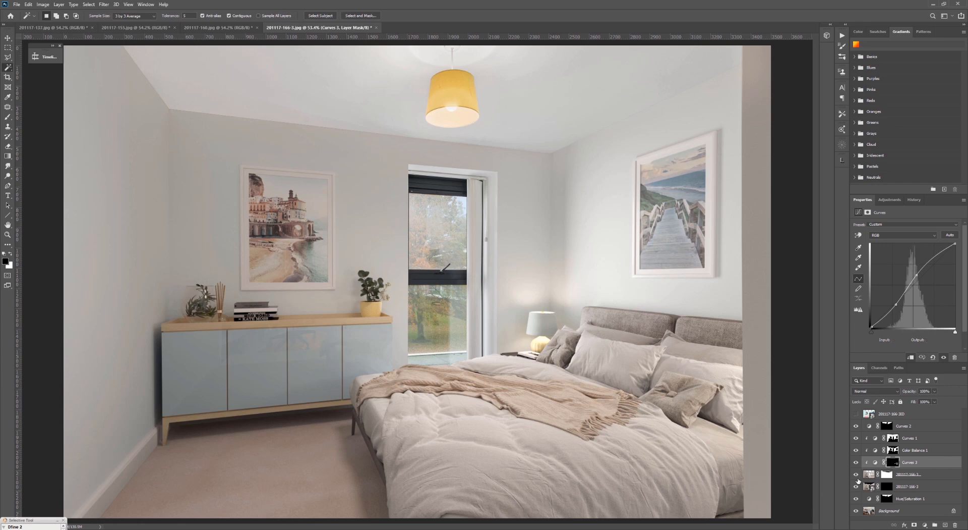
Reload the headboard and cushion mask as a selection, and add a Hue/Saturation adjustment with slightly reduced saturation and raised lightness
{"action": "left_click", "coordinate": [892, 462], "text": "ctrl"}
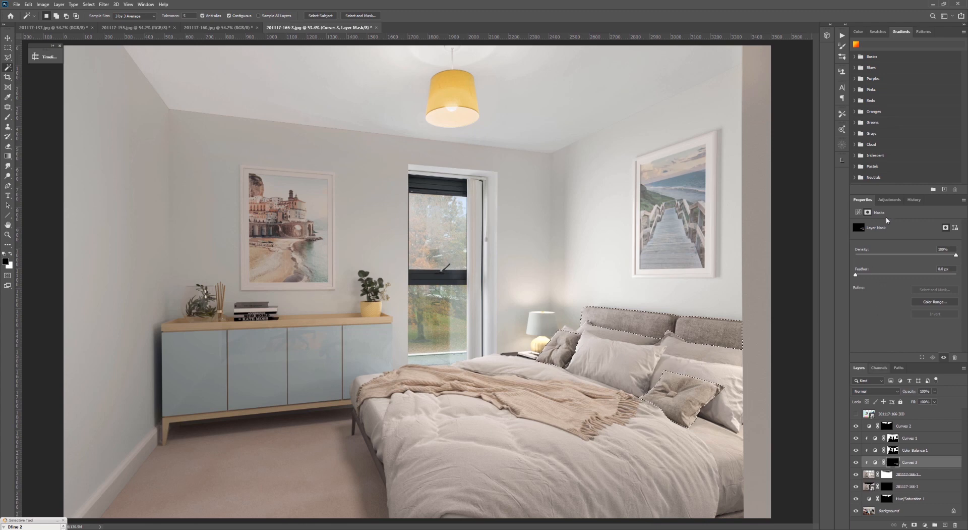
{"action": "left_click", "coordinate": [889, 200]}
{"action": "left_click", "coordinate": [869, 232]}
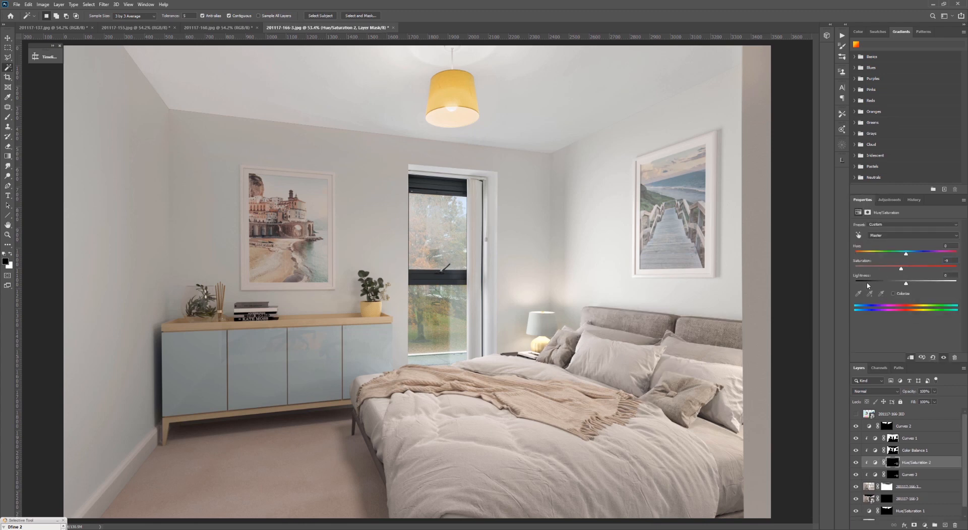
{"action": "left_click_drag", "start_coordinate": [864, 275], "coordinate": [870, 277]}
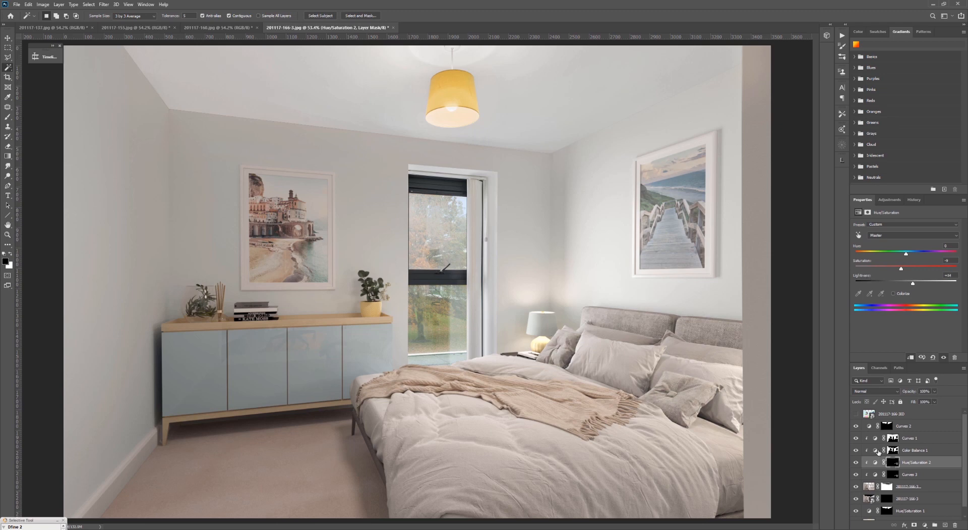
Rework the ceiling curve with a lower shadow point and an upper point at input 170, output 152, clipping it to the staged layer
{"action": "left_click", "coordinate": [872, 427]}
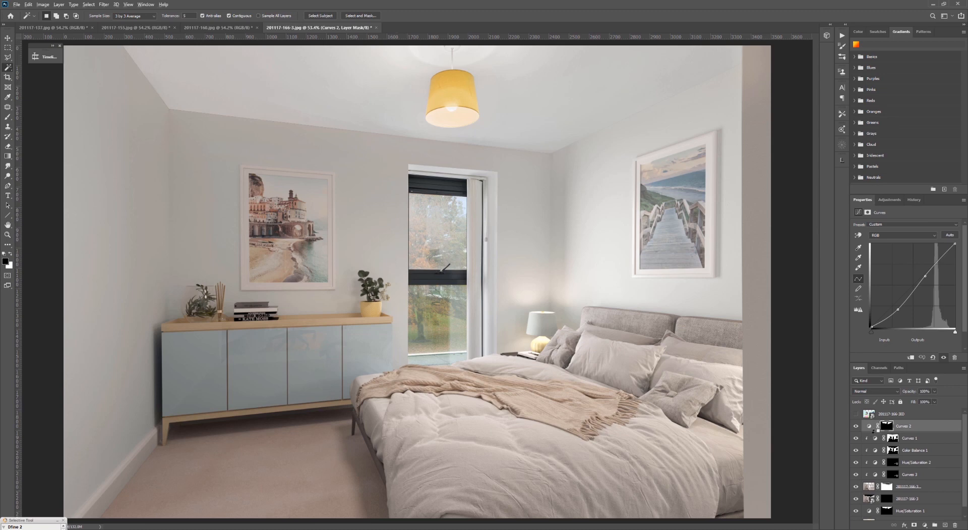
{"action": "left_click_drag", "start_coordinate": [898, 308], "coordinate": [902, 310]}
{"action": "left_click_drag", "start_coordinate": [925, 275], "coordinate": [927, 277]}
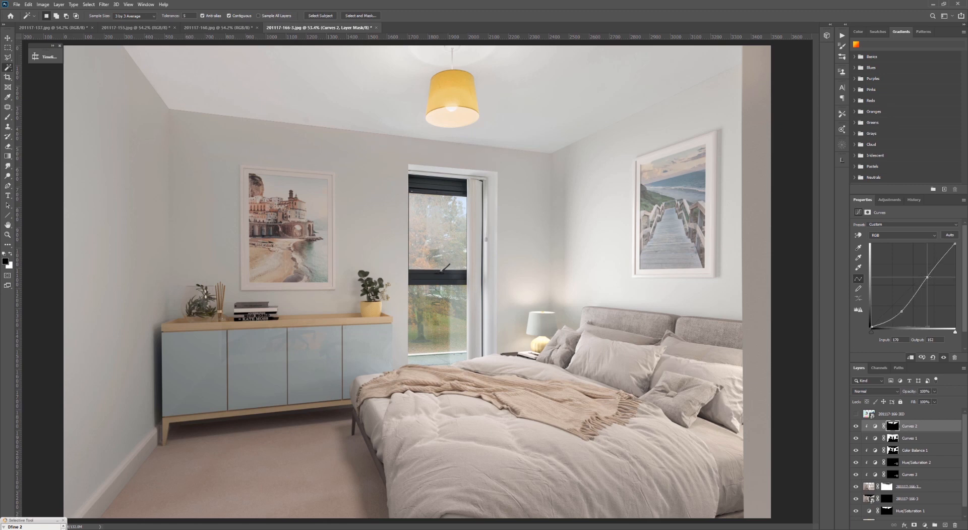
Brighten the headboard and cushion curve further with a point at input 143, output 176, and fine-tune its shadow point
{"action": "left_click", "coordinate": [913, 451]}
{"action": "left_click", "coordinate": [878, 477]}
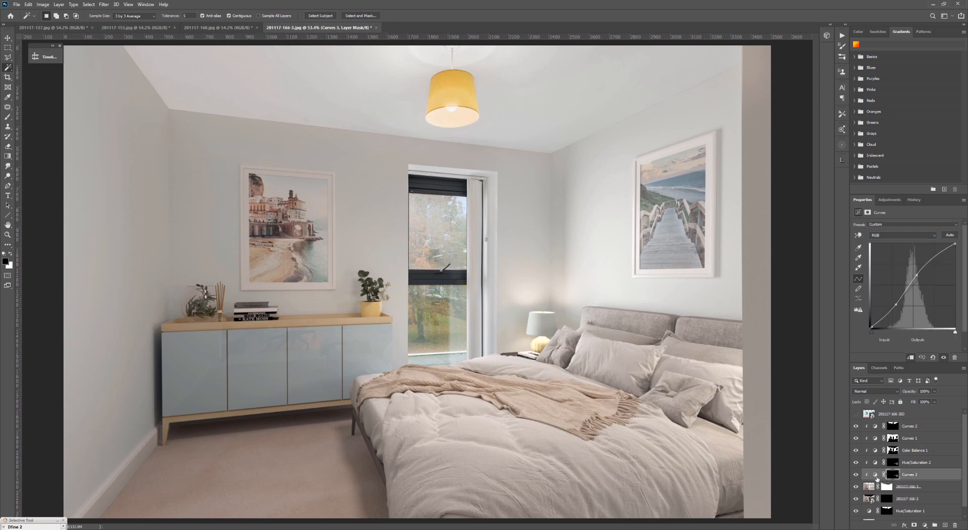
{"action": "left_click", "coordinate": [877, 475]}
{"action": "left_click_drag", "start_coordinate": [917, 275], "coordinate": [917, 269]}
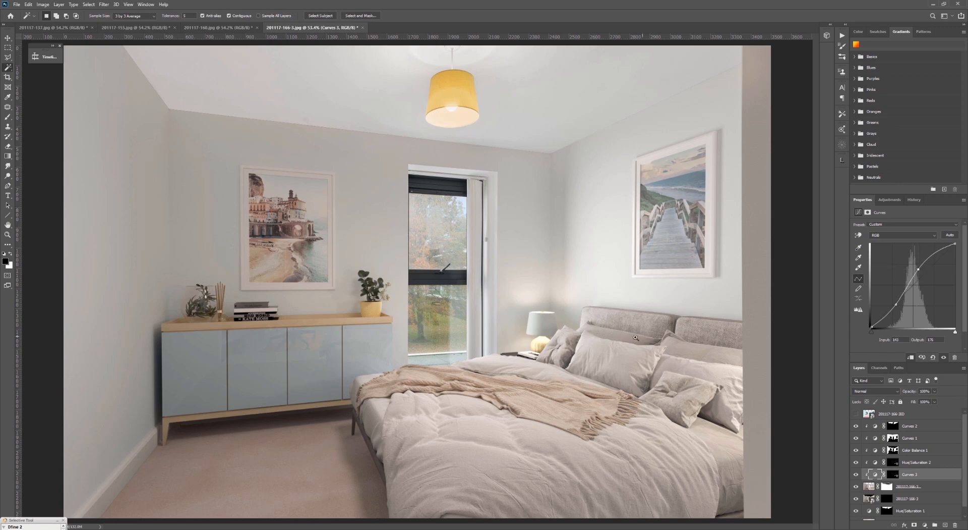
{"action": "left_click_drag", "start_coordinate": [635, 337], "coordinate": [626, 336], "text": "ctrl"}
{"action": "key", "text": "v"}
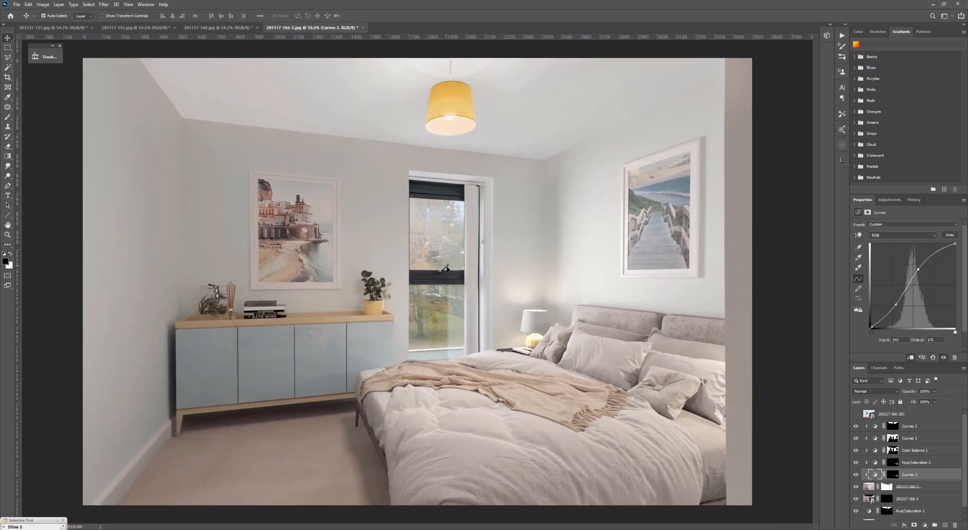
{"action": "left_click", "coordinate": [897, 304]}
{"action": "left_click_drag", "start_coordinate": [896, 303], "coordinate": [897, 304]}
{"action": "key", "text": "ctrl+minus"}
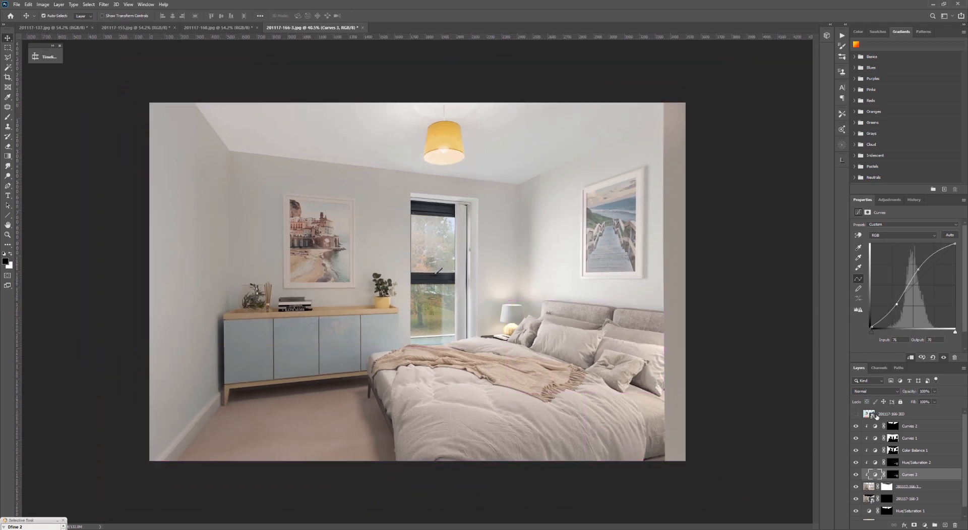
Select the entire sideboard, including its wooden frame and blue-grey doors, with the Magic Wand on the hidden ID layer
{"action": "left_click", "coordinate": [892, 414]}
{"action": "key", "text": "w"}
{"action": "left_click", "coordinate": [310, 328]}
{"action": "scroll", "coordinate": [303, 328], "scroll_direction": "up", "scroll_amount": 6, "text": "alt"}
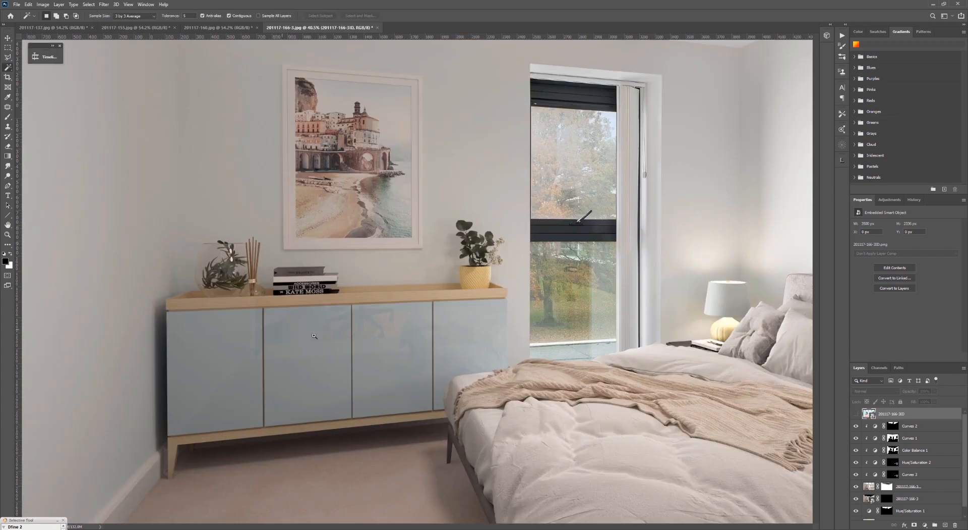
{"action": "left_click", "coordinate": [405, 283]}
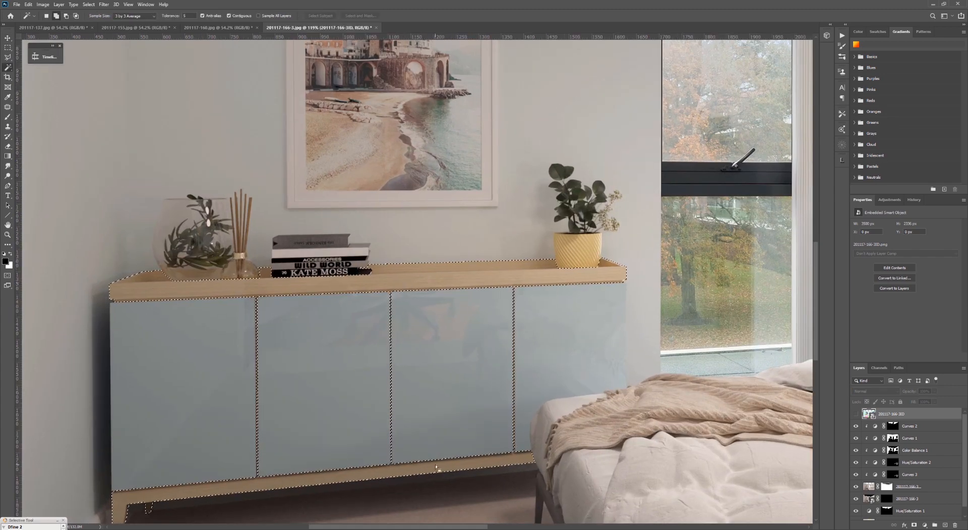
{"action": "left_click", "coordinate": [459, 377], "text": "shift"}
{"action": "left_click", "coordinate": [285, 362], "text": "shift"}
{"action": "left_click", "coordinate": [155, 369], "text": "shift"}
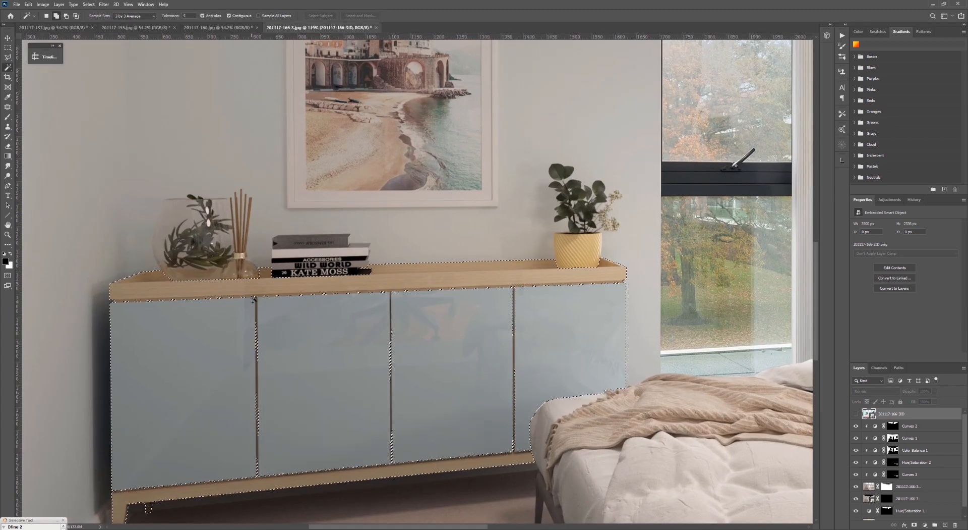
{"action": "scroll", "coordinate": [520, 389], "scroll_direction": "down", "scroll_amount": 2, "text": "alt"}
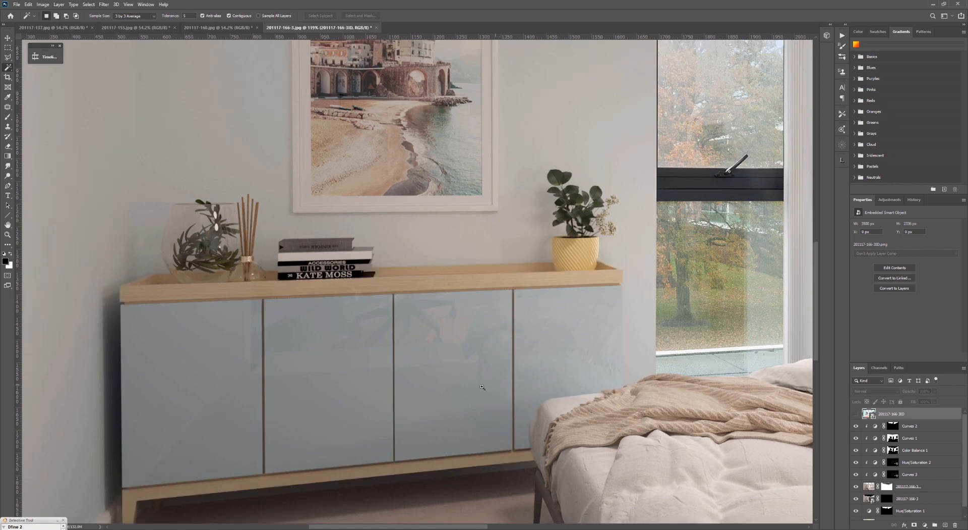
Add a clipped Curves adjustment for the selected sideboard above the staged layer, with a lower shadow point and an upper point at input 151, output 168
{"action": "left_click", "coordinate": [918, 425]}
{"action": "left_click", "coordinate": [918, 485]}
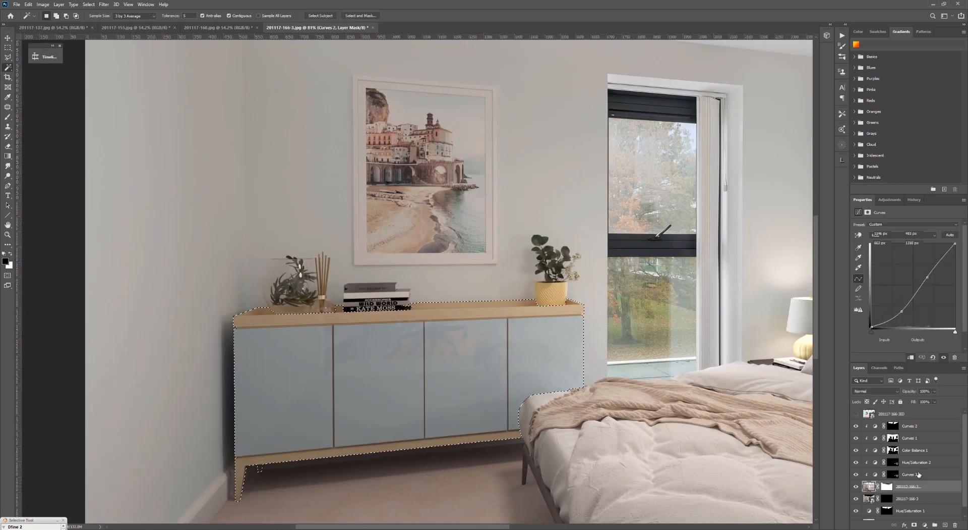
{"action": "left_click", "coordinate": [889, 200]}
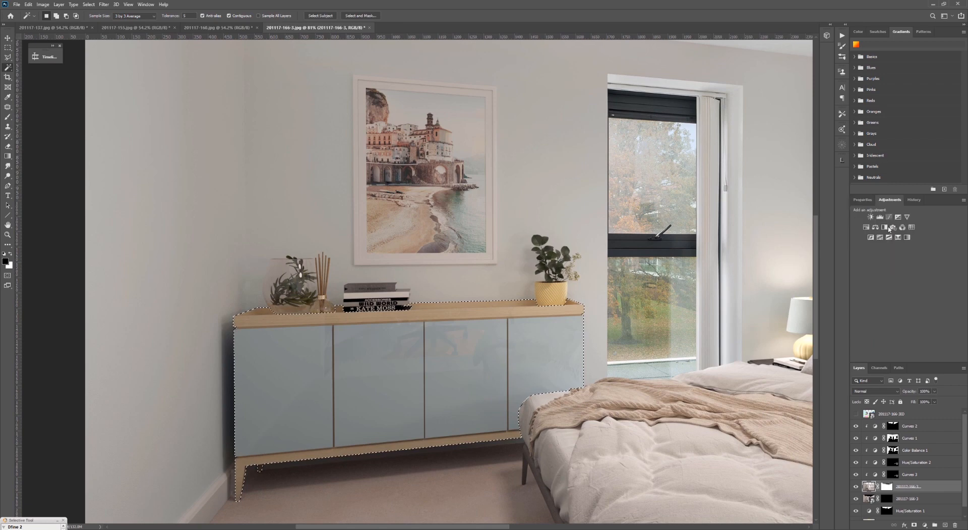
{"action": "left_click", "coordinate": [889, 217]}
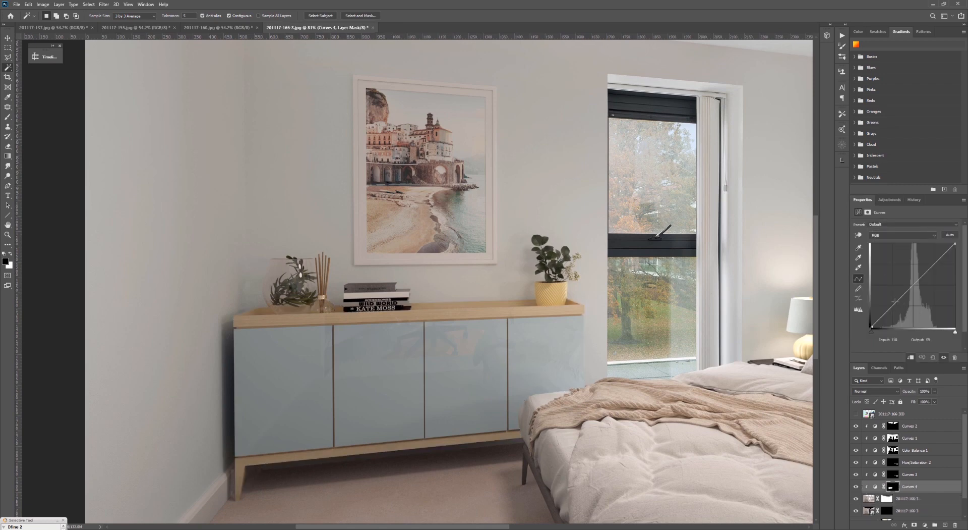
{"action": "left_click", "coordinate": [896, 304]}
{"action": "left_click", "coordinate": [920, 279]}
{"action": "left_click_drag", "start_coordinate": [920, 278], "coordinate": [922, 272]}
{"action": "left_click_drag", "start_coordinate": [515, 287], "coordinate": [503, 302], "text": "ctrl"}
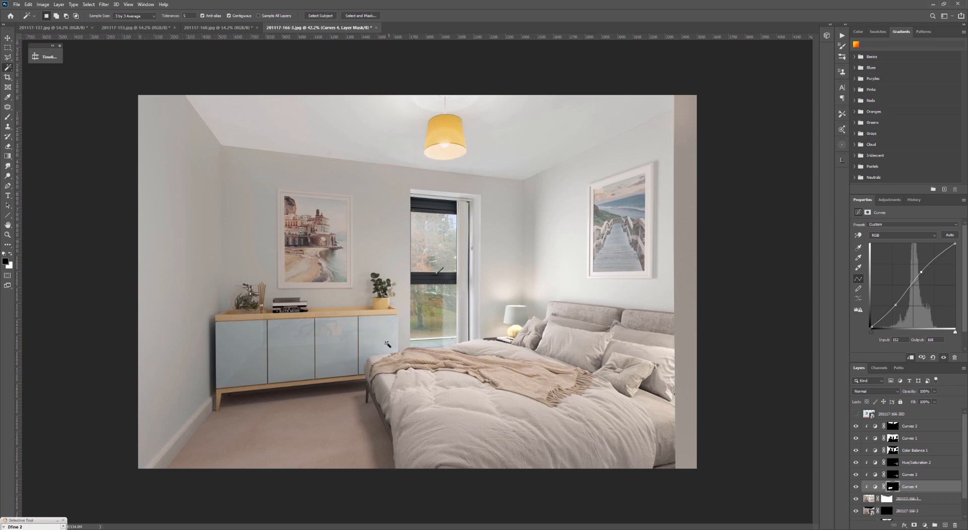
Compare the staged layer on its own with the full composite, and view the colour-coded ID layer
{"action": "left_click", "coordinate": [856, 499], "text": "alt"}
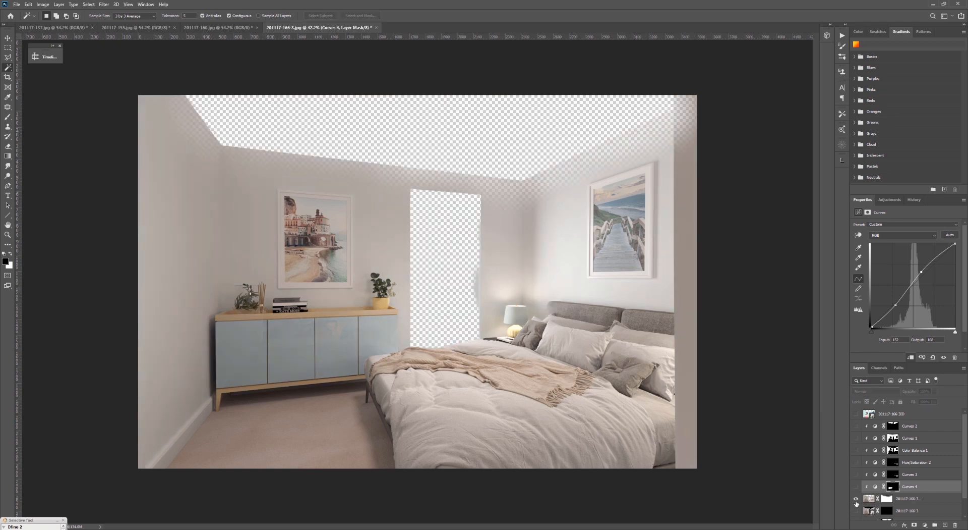
{"action": "left_click", "coordinate": [855, 500], "text": "alt"}
{"action": "left_click_drag", "start_coordinate": [259, 347], "coordinate": [307, 348], "text": "ctrl"}
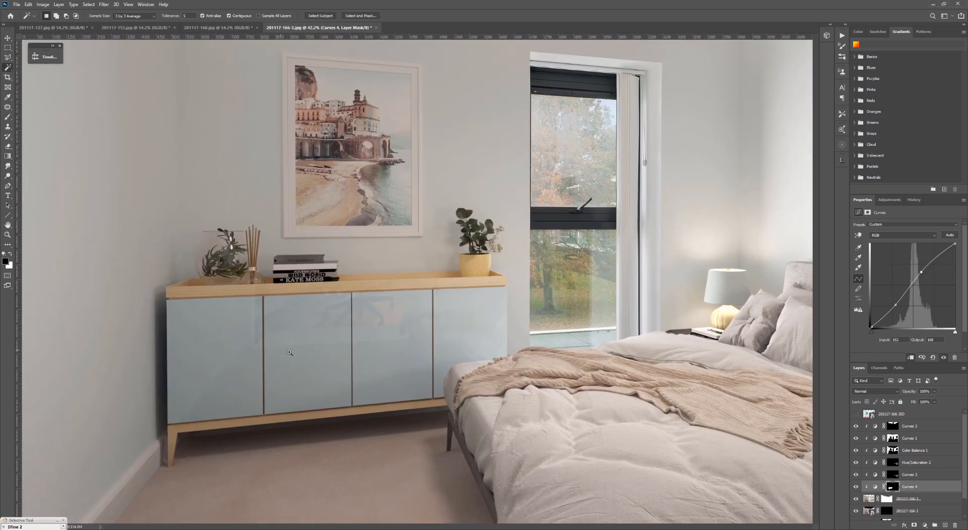
{"action": "key", "text": "v"}
{"action": "mouse_move", "coordinate": [437, 386]}
{"action": "left_mouse_down", "text": "ctrl"}
{"action": "mouse_move", "coordinate": [414, 387]}
{"action": "mouse_move", "coordinate": [437, 387]}
{"action": "mouse_move", "coordinate": [422, 389]}
{"action": "left_mouse_up", "text": "ctrl"}
{"action": "left_click_drag", "start_coordinate": [373, 498], "coordinate": [358, 455]}
{"action": "left_click_drag", "start_coordinate": [514, 366], "coordinate": [506, 374], "text": "ctrl"}
{"action": "left_click", "coordinate": [866, 419]}
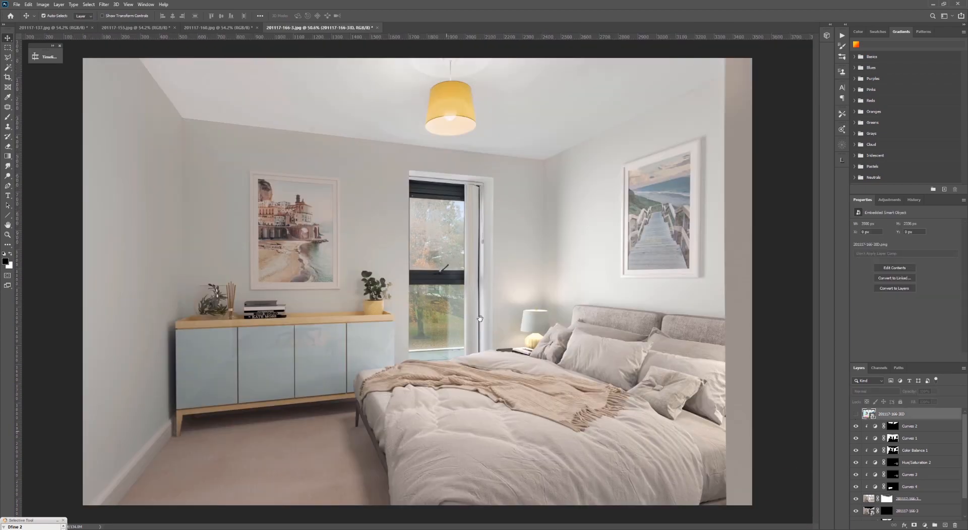
{"action": "left_click", "coordinate": [858, 414]}
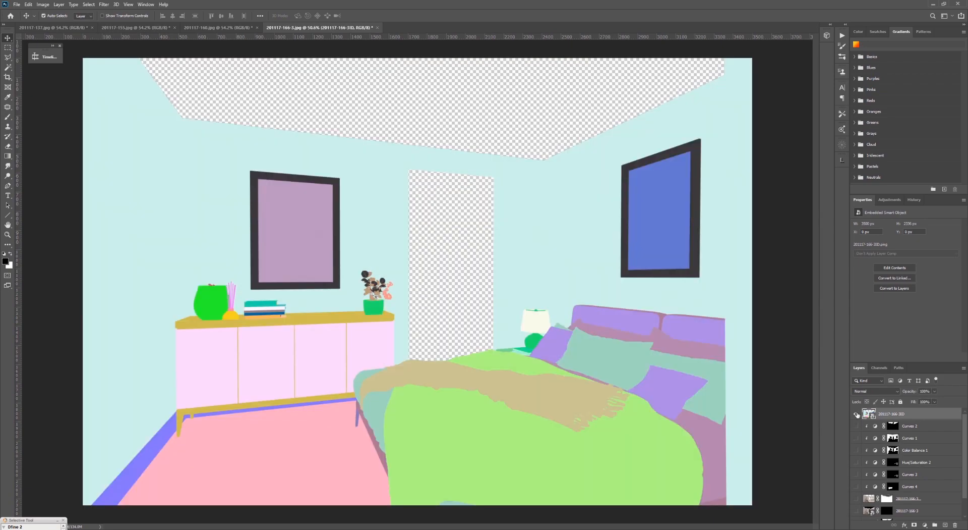
{"action": "left_click", "coordinate": [857, 414]}
Compare the composite with the original Background photo and sample the photo's grey carpet colour as the foreground colour
{"action": "scroll", "coordinate": [861, 506], "scroll_direction": "down", "scroll_amount": 1}
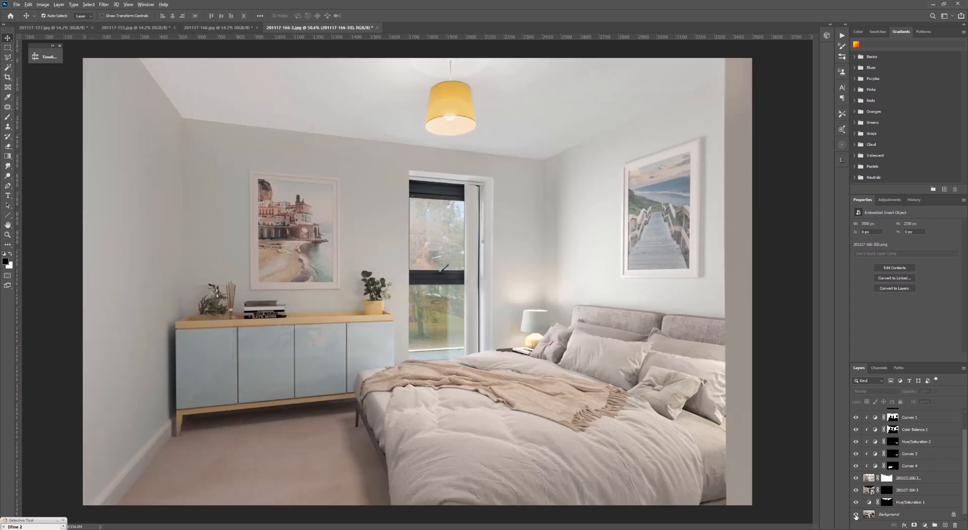
{"action": "left_click", "coordinate": [856, 514], "text": "alt"}
{"action": "left_click", "coordinate": [856, 514], "text": "alt"}
{"action": "left_click", "coordinate": [856, 514], "text": "alt"}
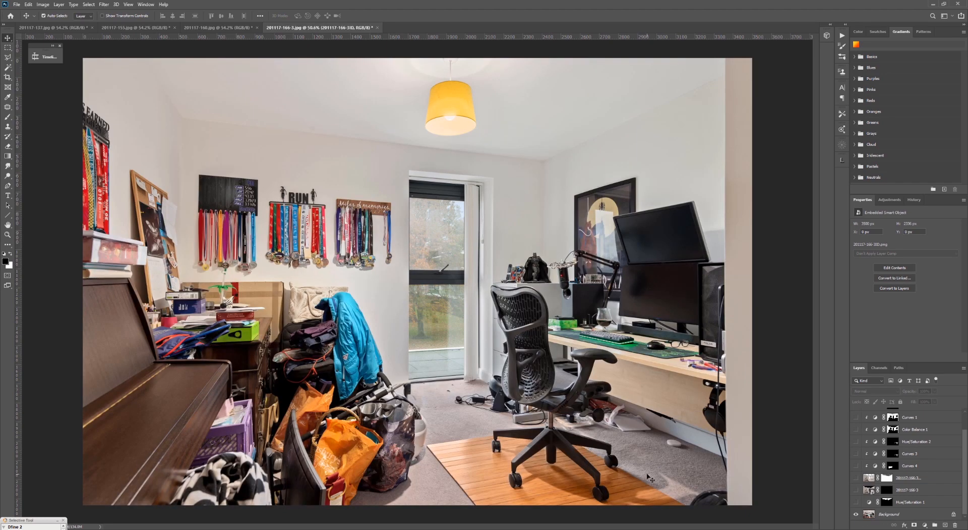
{"action": "key", "text": "b"}
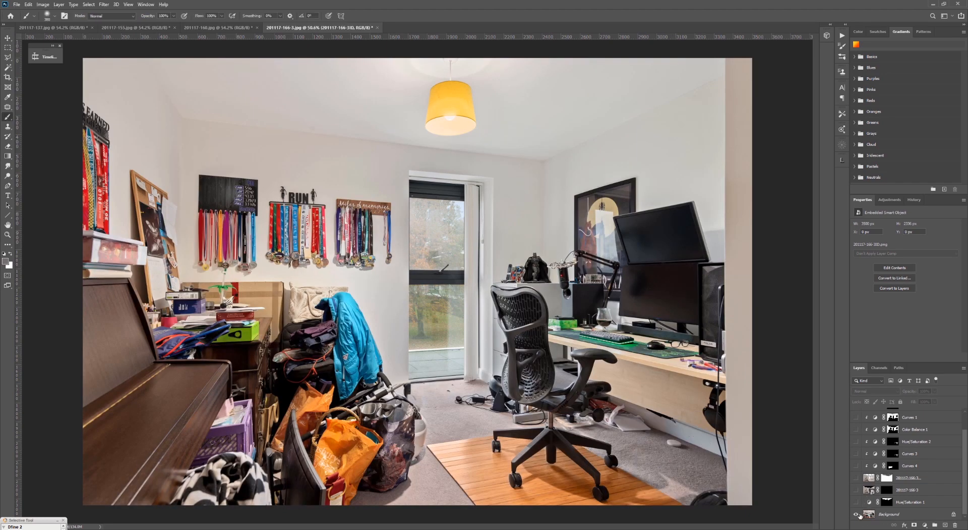
{"action": "left_click", "coordinate": [856, 514], "text": "alt"}
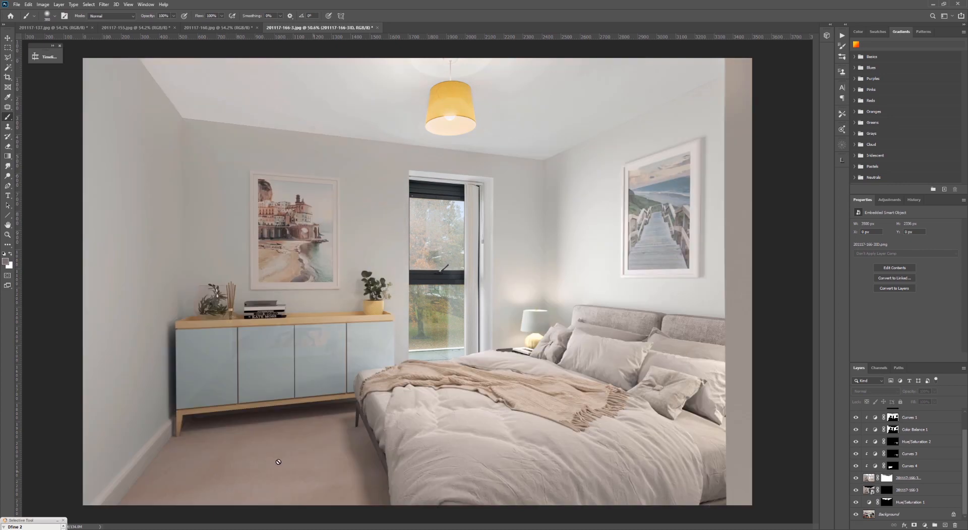
Create a new layer at the top of the stack and fill it with the sampled grey carpet colour
{"action": "key", "text": "w"}
{"action": "scroll", "coordinate": [908, 464], "scroll_direction": "up", "scroll_amount": 1}
{"action": "left_click", "coordinate": [945, 525]}
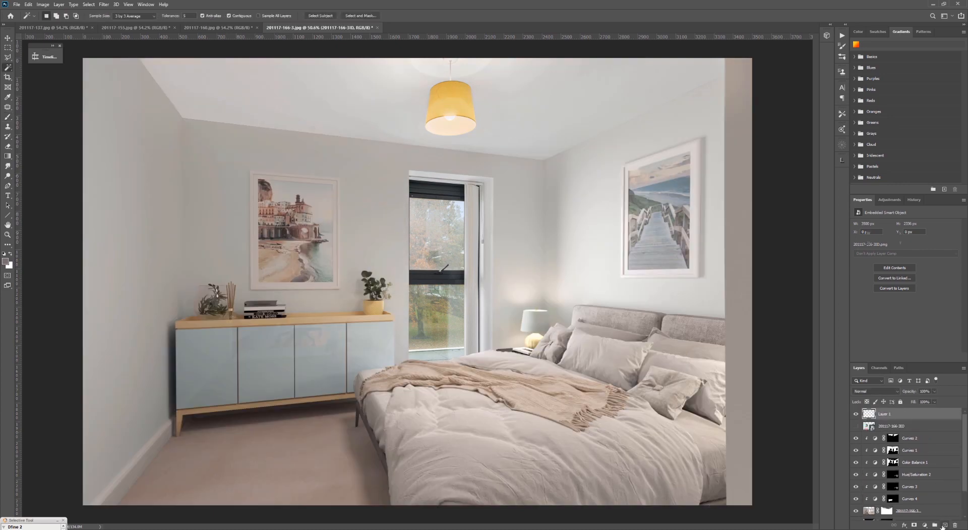
{"action": "double_click", "coordinate": [878, 410]}
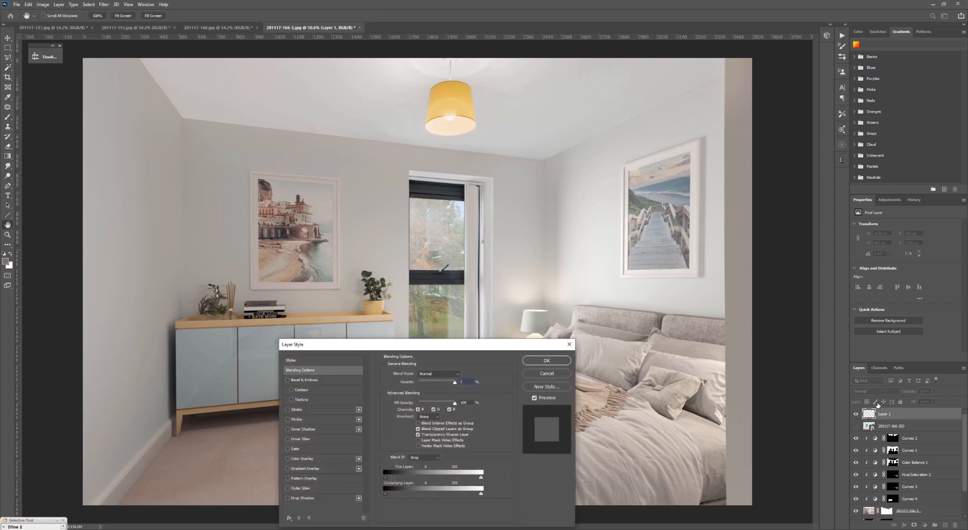
{"action": "left_click", "coordinate": [477, 195]}
{"action": "left_click", "coordinate": [540, 359]}
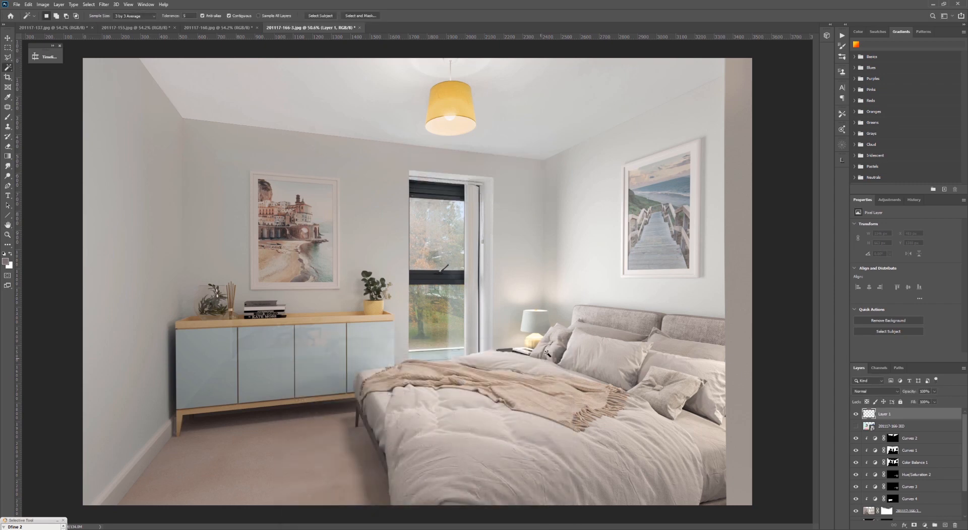
{"action": "key", "text": "x"}
{"action": "key", "text": "ctrl+BackSpace"}
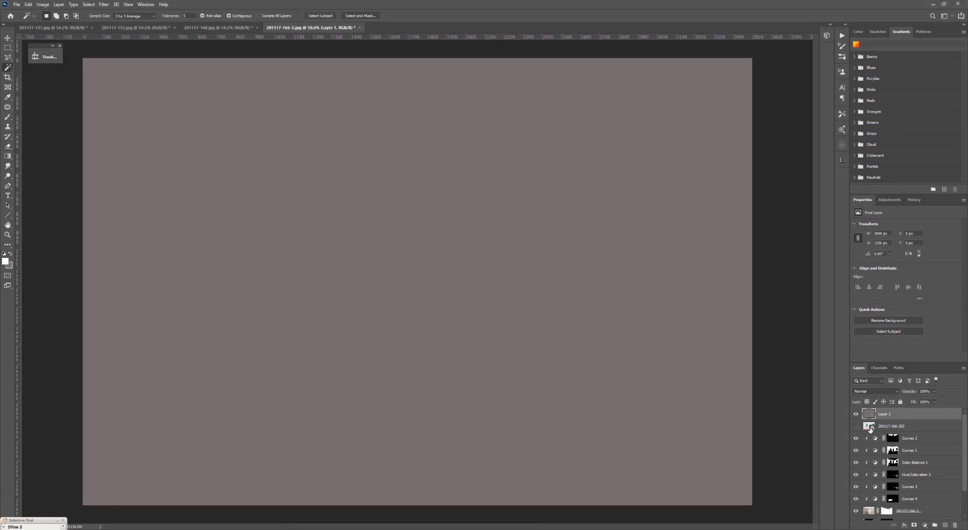
Hide the colour fill layer and select the carpet area with the Magic Wand on the hidden ID layer
{"action": "left_click", "coordinate": [856, 413]}
{"action": "left_click", "coordinate": [890, 425]}
{"action": "left_click", "coordinate": [308, 474]}
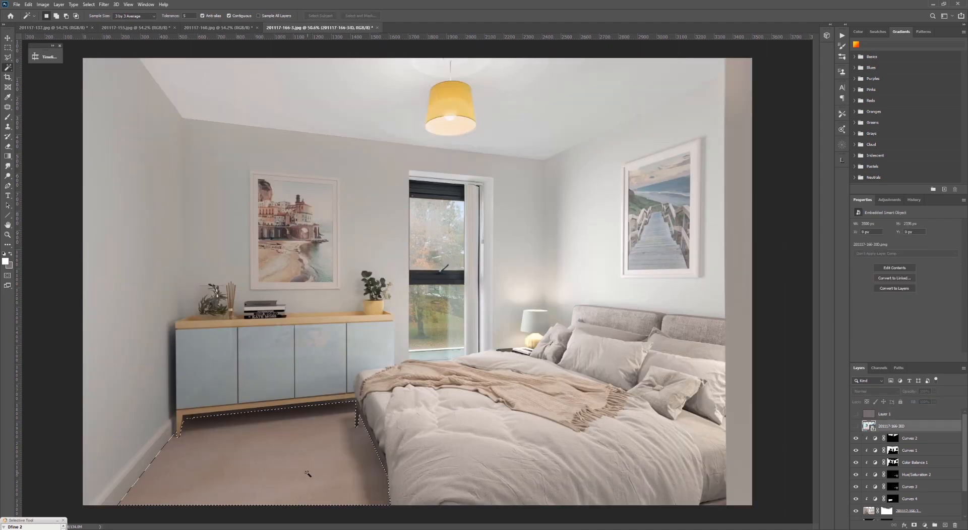
{"action": "right_click", "coordinate": [310, 476]}
{"action": "left_click", "coordinate": [328, 387]}
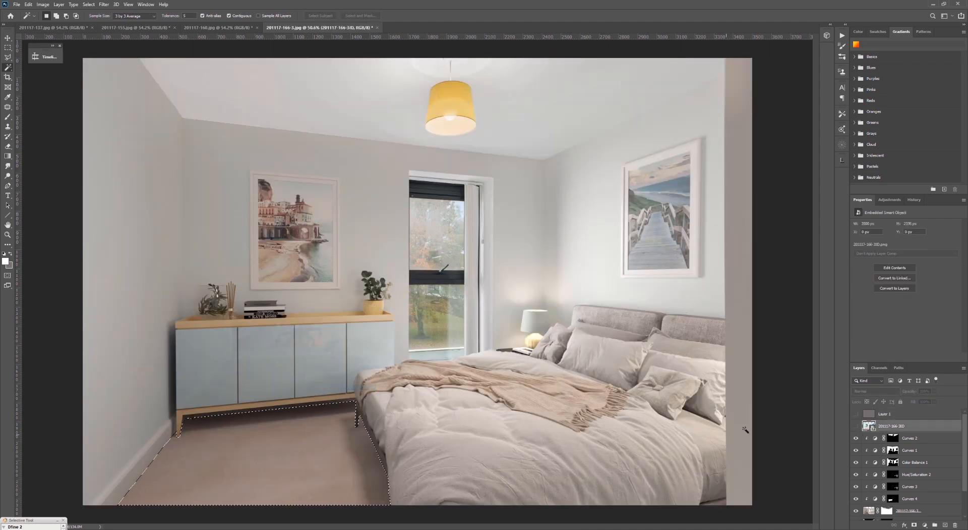
Mask the colour fill layer to the carpet selection, show it, and place it below the ID layer
{"action": "left_click", "coordinate": [886, 414]}
{"action": "left_click", "coordinate": [914, 524]}
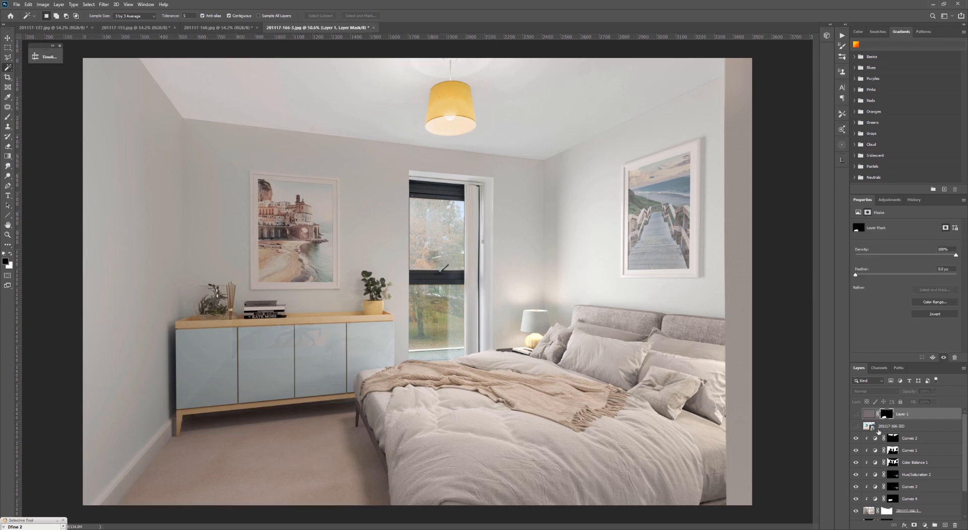
{"action": "left_click", "coordinate": [857, 415]}
{"action": "left_click_drag", "start_coordinate": [871, 414], "coordinate": [873, 431]}
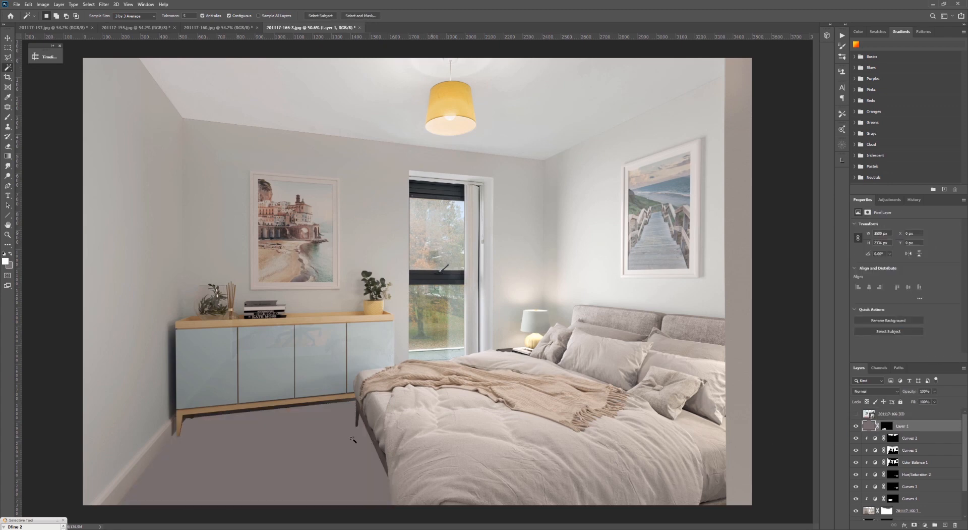
Set the carpet fill layer's blend mode to Color
{"action": "left_click_drag", "start_coordinate": [376, 438], "coordinate": [363, 440], "text": "ctrl"}
{"action": "key", "text": "v"}
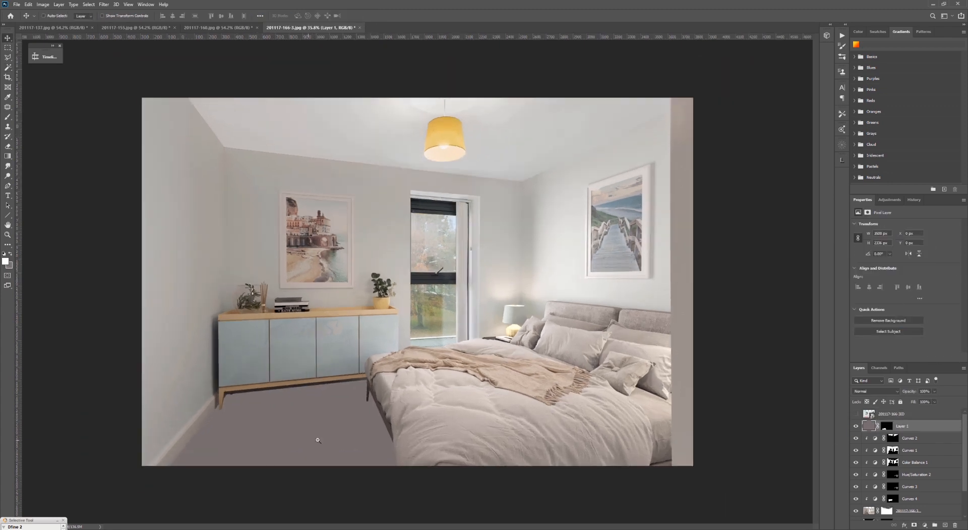
{"action": "key", "text": "ctrl+plus"}
{"action": "left_click", "coordinate": [862, 383]}
{"action": "left_click", "coordinate": [921, 388]}
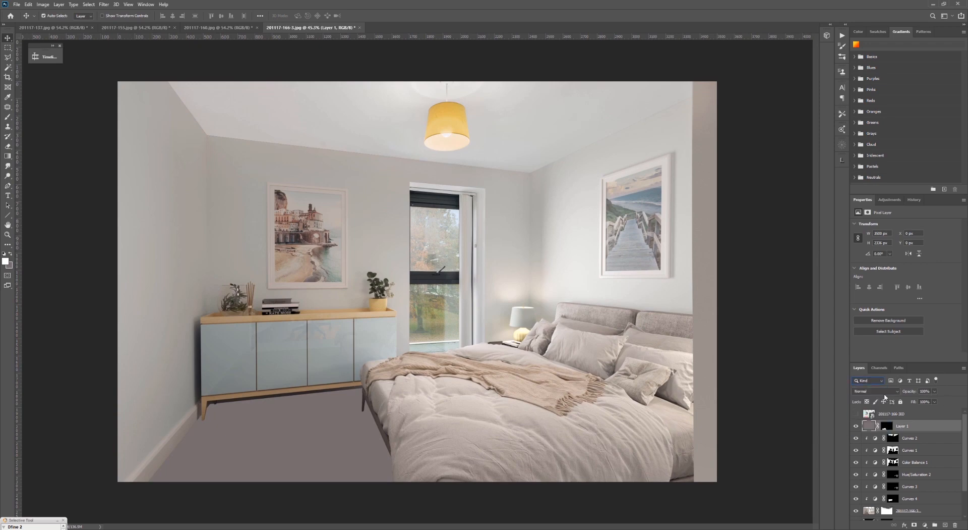
{"action": "left_click", "coordinate": [882, 393]}
{"action": "left_click", "coordinate": [864, 520]}
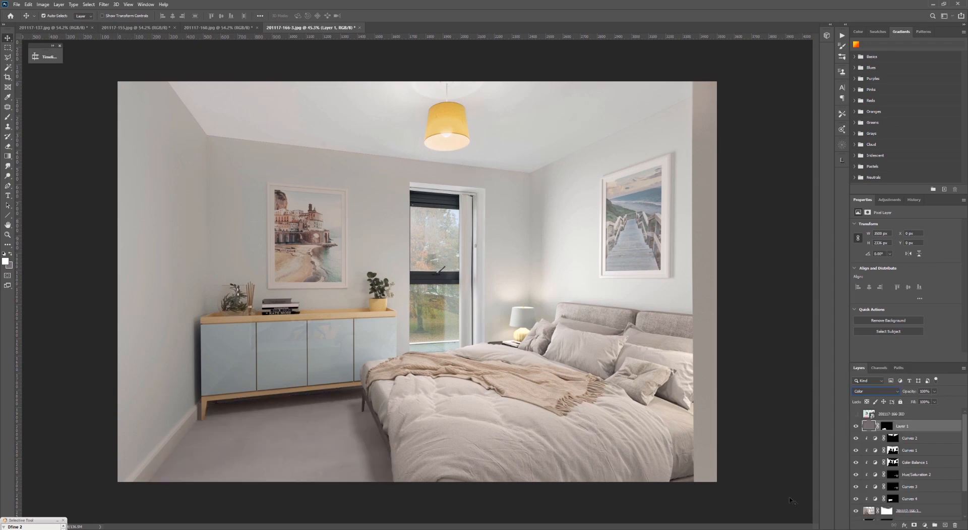
Examine the carpet with and without the colour layer, and compare it with the original Background photo
{"action": "left_click_drag", "start_coordinate": [226, 461], "coordinate": [450, 420], "text": "ctrl"}
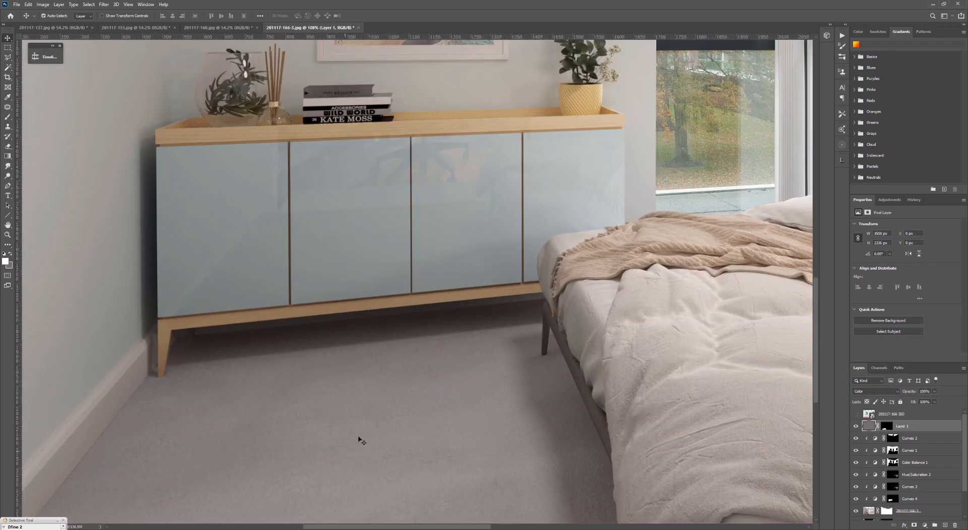
{"action": "key", "text": "ctrl+0"}
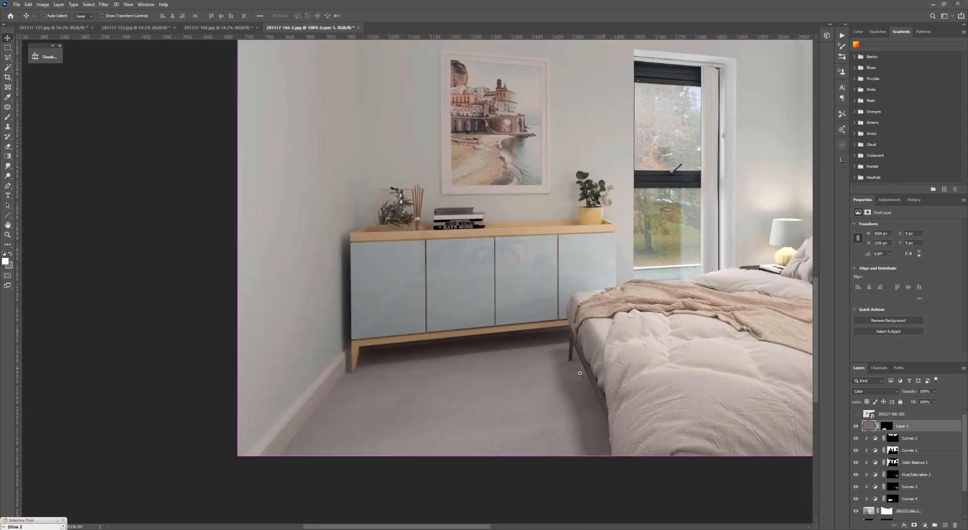
{"action": "left_click", "coordinate": [856, 427]}
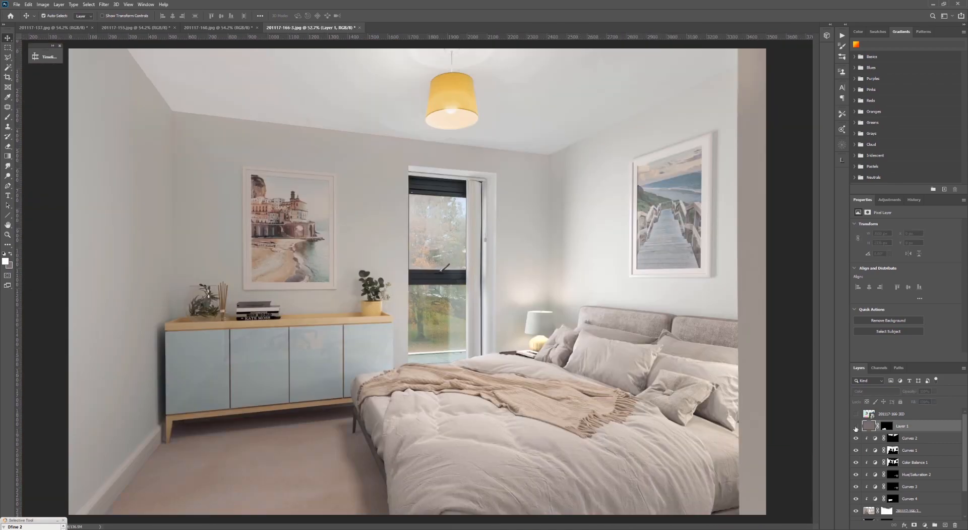
{"action": "left_click", "coordinate": [855, 426]}
{"action": "scroll", "coordinate": [867, 488], "scroll_direction": "down", "scroll_amount": 3}
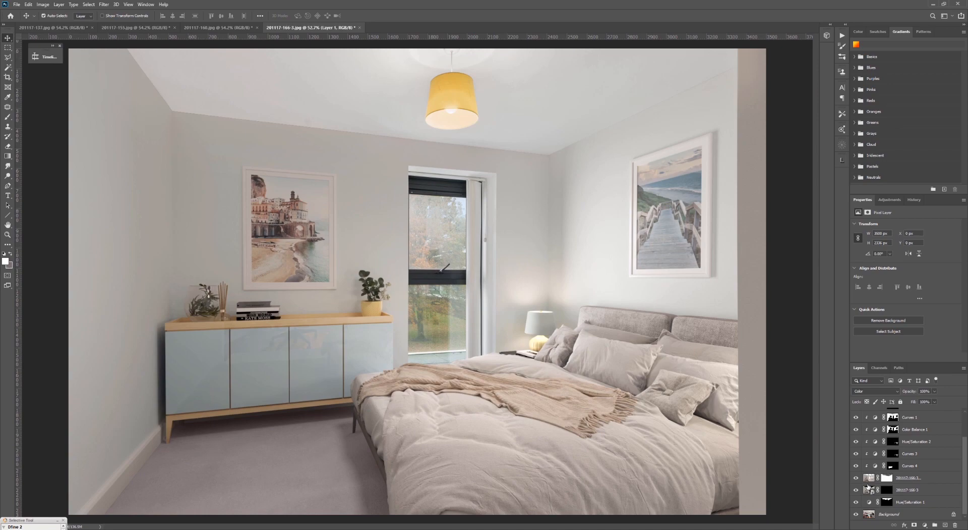
{"action": "left_click", "coordinate": [856, 514], "text": "alt"}
{"action": "left_click", "coordinate": [856, 513], "text": "alt"}
{"action": "scroll", "coordinate": [315, 489], "scroll_direction": "up", "scroll_amount": 7, "text": "alt"}
{"action": "left_click_drag", "start_coordinate": [443, 444], "coordinate": [733, 359]}
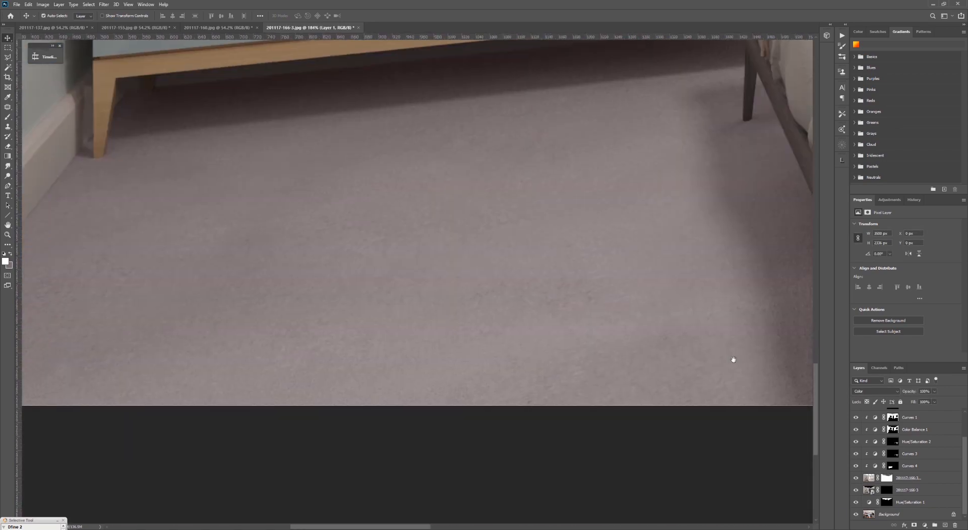
{"action": "scroll", "coordinate": [867, 429], "scroll_direction": "up", "scroll_amount": 2}
{"action": "left_click", "coordinate": [856, 427]}
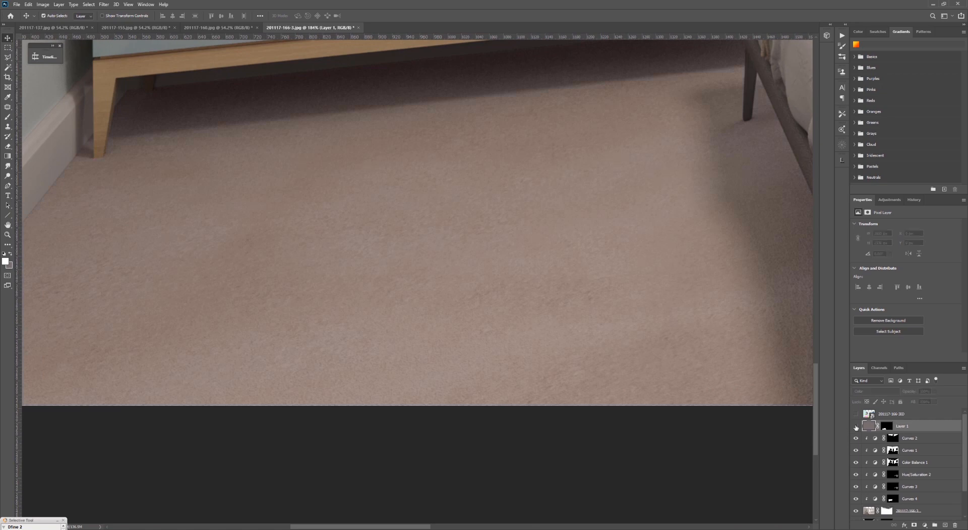
{"action": "left_click", "coordinate": [856, 426]}
{"action": "scroll", "coordinate": [583, 275], "scroll_direction": "down", "scroll_amount": 3, "text": "alt"}
{"action": "left_click_drag", "start_coordinate": [634, 314], "coordinate": [381, 386]}
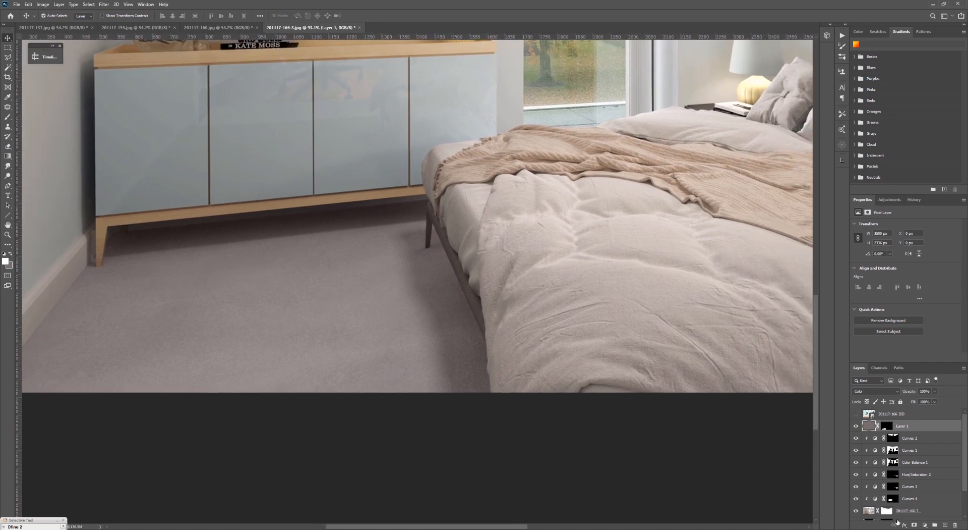
{"action": "left_click", "coordinate": [889, 428], "text": "ctrl"}
{"action": "left_click", "coordinate": [890, 199]}
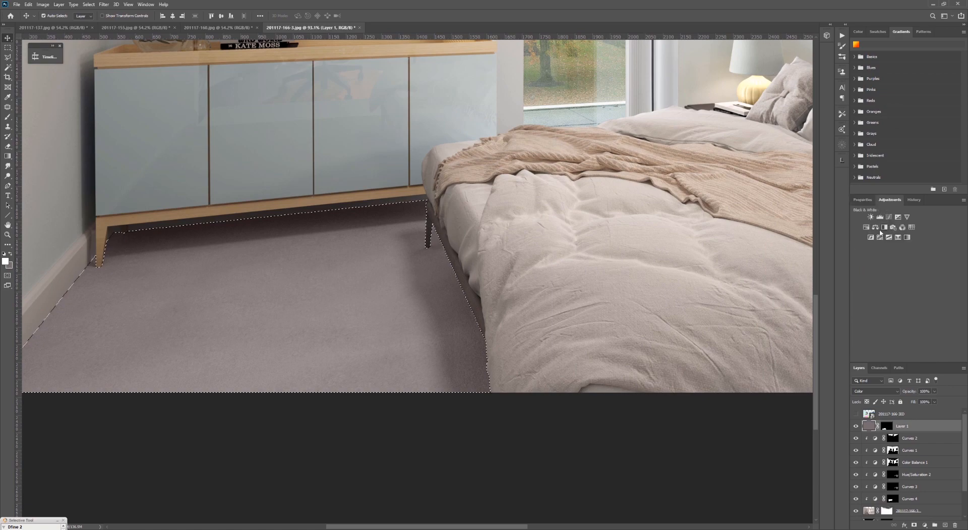
{"action": "scroll", "coordinate": [864, 504], "scroll_direction": "down", "scroll_amount": 2}
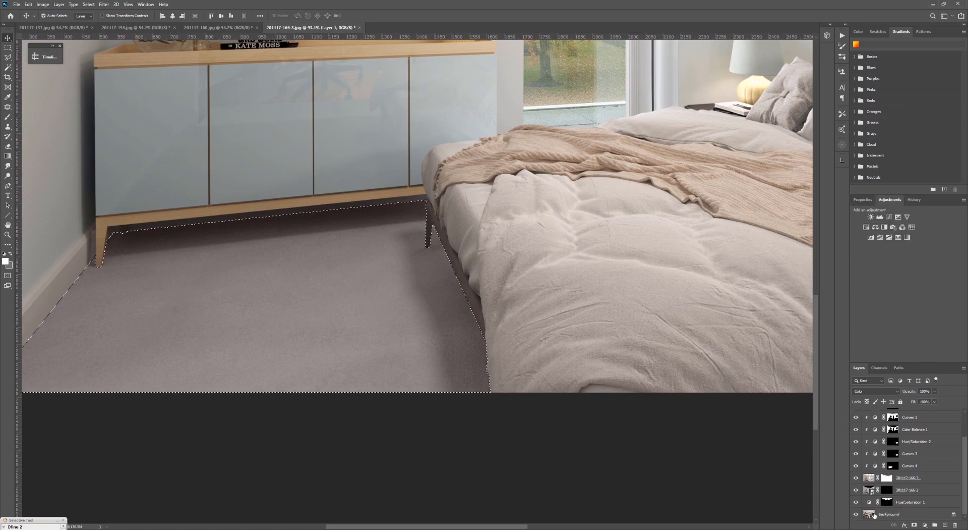
{"action": "left_click", "coordinate": [856, 478], "text": "alt"}
{"action": "left_click", "coordinate": [855, 478], "text": "alt"}
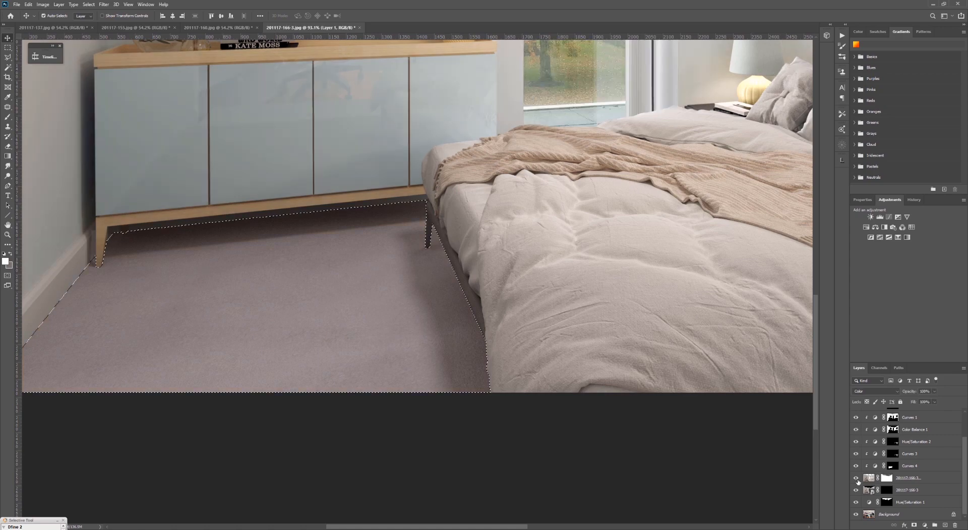
{"action": "left_click", "coordinate": [872, 478]}
Add a Curves adjustment for the selected carpet above the render layer and shape it into an S-curve that boosts contrast
{"action": "left_click", "coordinate": [879, 367]}
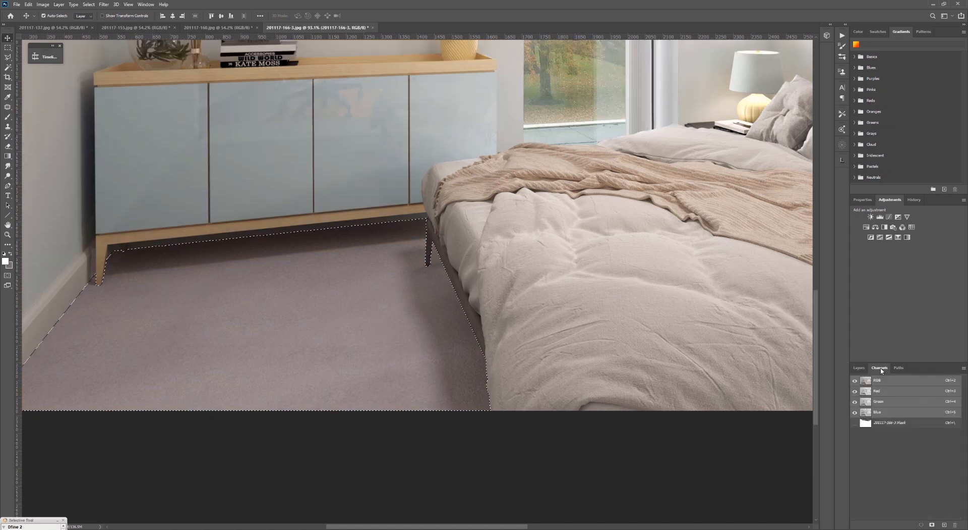
{"action": "left_click", "coordinate": [862, 199]}
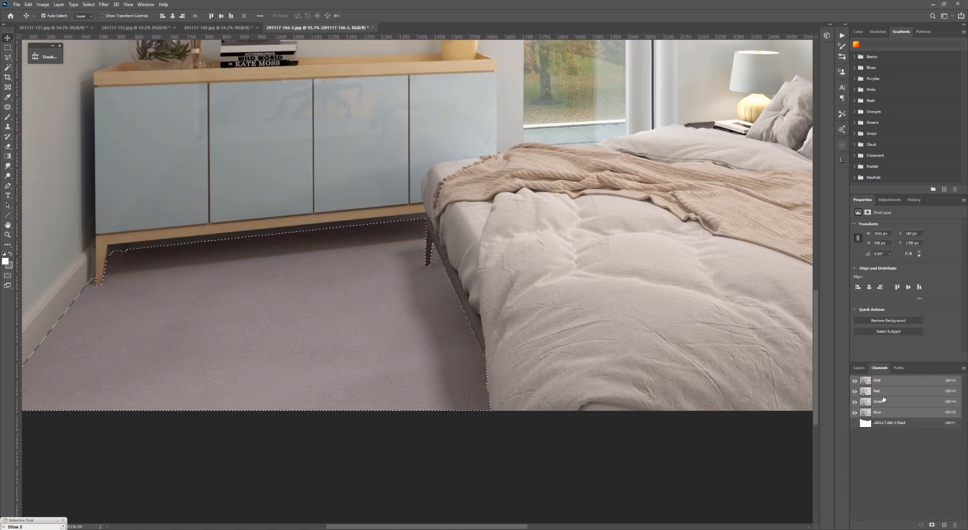
{"action": "left_click", "coordinate": [858, 368]}
{"action": "scroll", "coordinate": [590, 352], "scroll_direction": "up", "scroll_amount": 1}
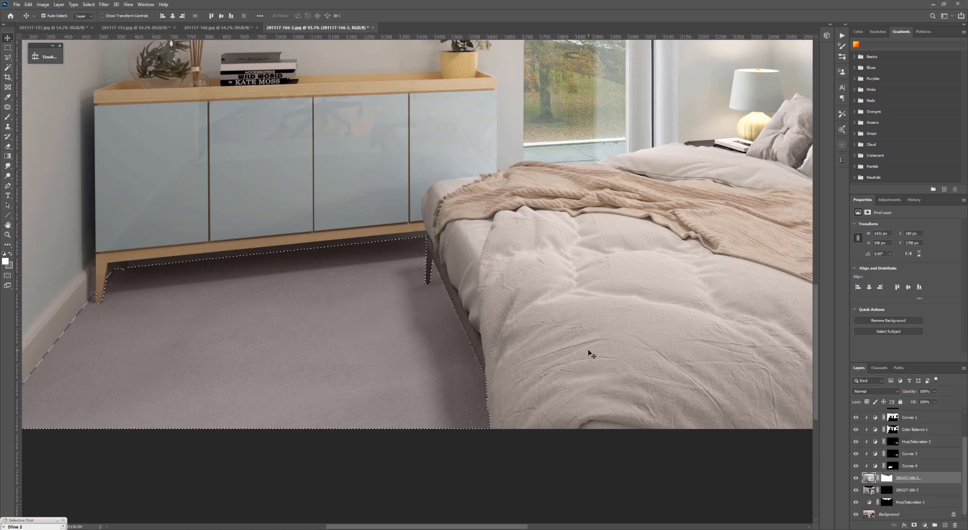
{"action": "key", "text": "ctrl+0"}
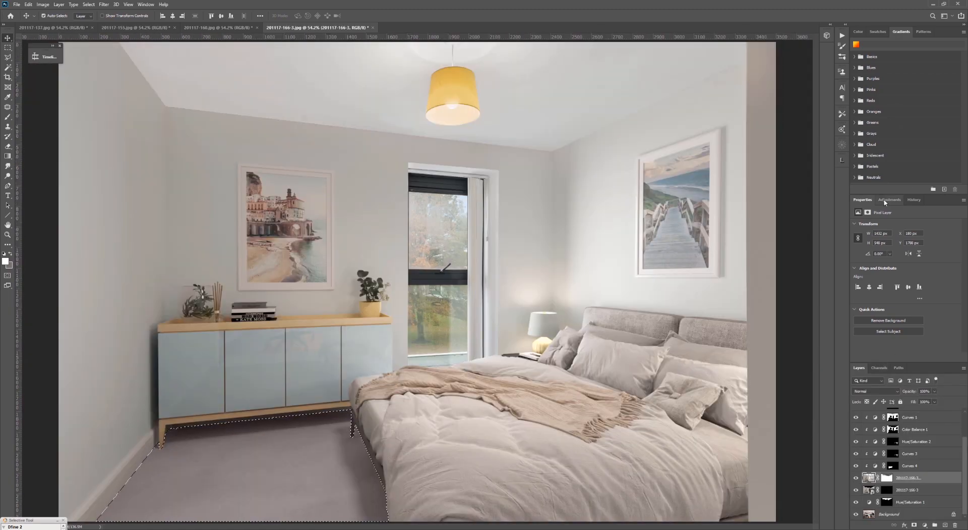
{"action": "left_click", "coordinate": [890, 199]}
{"action": "left_click", "coordinate": [889, 217]}
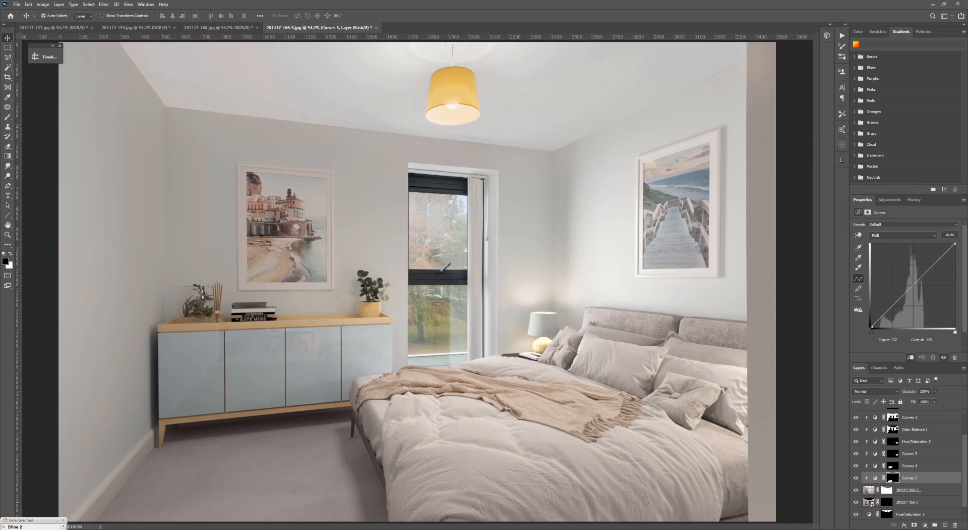
{"action": "left_click_drag", "start_coordinate": [925, 276], "coordinate": [899, 310]}
{"action": "left_click_drag", "start_coordinate": [922, 270], "coordinate": [925, 272]}
Inspect the carpet's contrast up close and compare it with the carpet in the original Background photo
{"action": "left_click_drag", "start_coordinate": [517, 371], "coordinate": [430, 361], "text": "ctrl"}
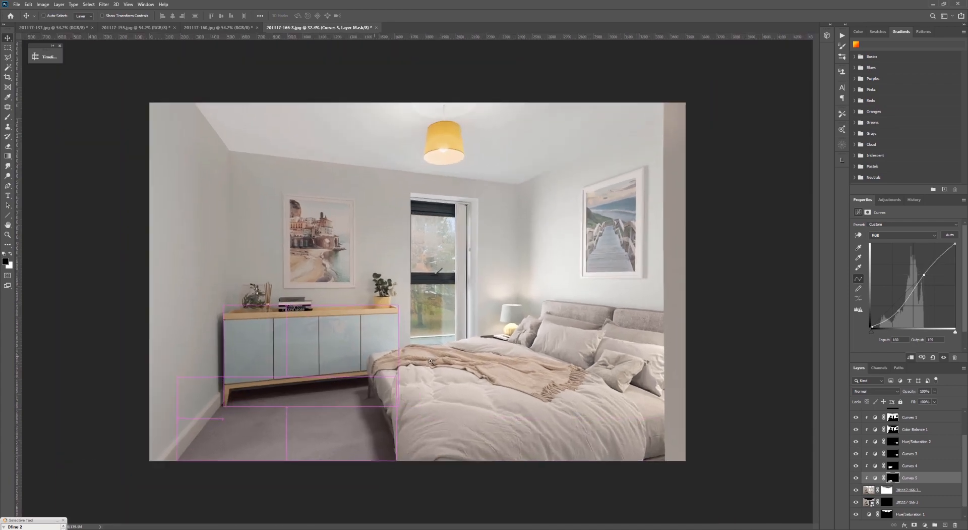
{"action": "scroll", "coordinate": [869, 481], "scroll_direction": "up", "scroll_amount": 3}
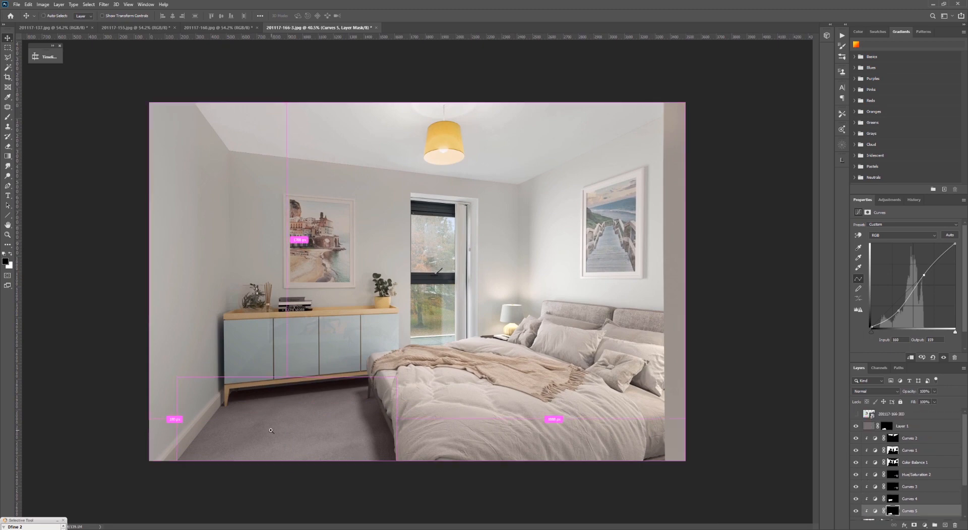
{"action": "left_click_drag", "start_coordinate": [271, 430], "coordinate": [513, 312], "text": "ctrl"}
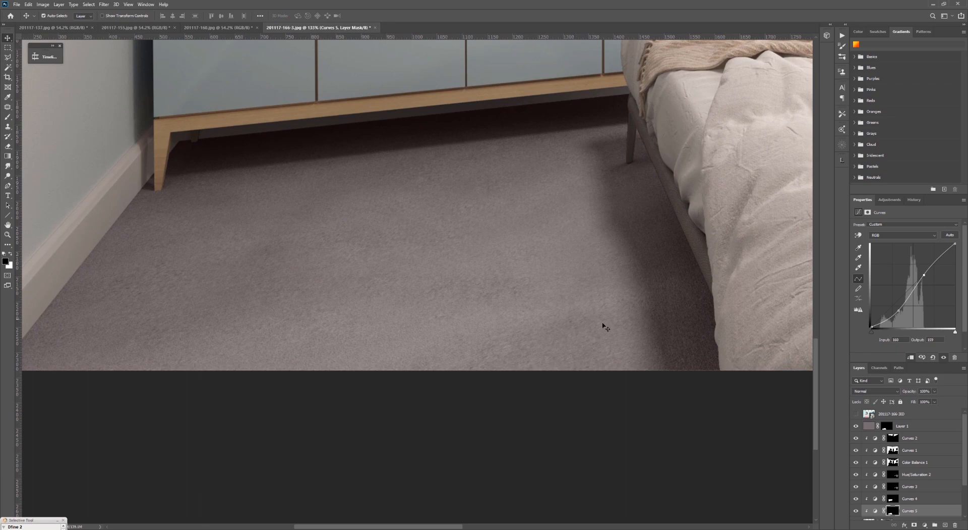
{"action": "scroll", "coordinate": [868, 486], "scroll_direction": "down", "scroll_amount": 3}
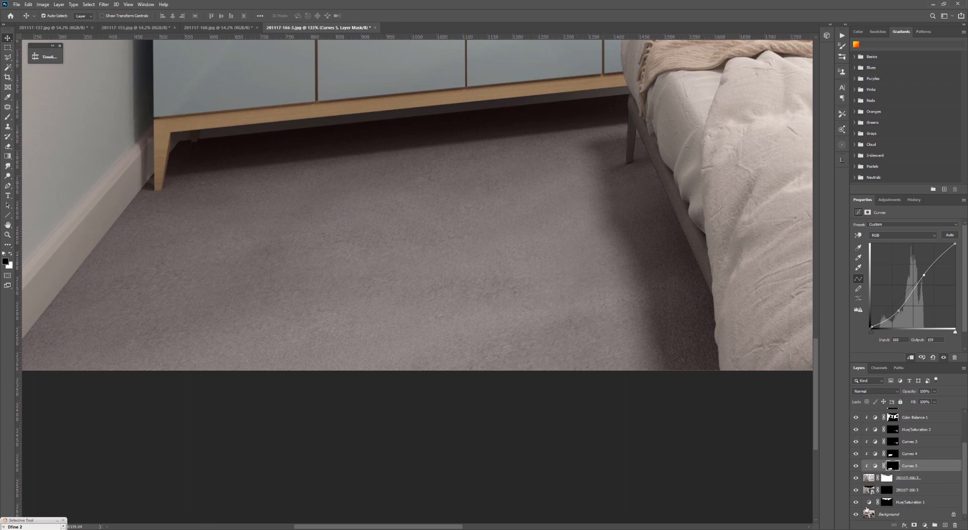
{"action": "left_click", "coordinate": [857, 514], "text": "alt"}
{"action": "left_click_drag", "start_coordinate": [737, 283], "coordinate": [421, 285]}
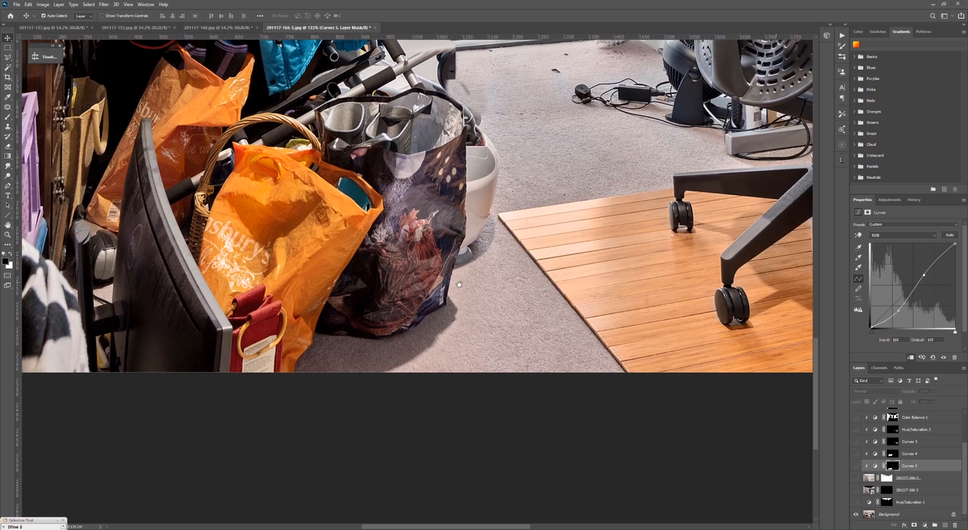
{"action": "left_click", "coordinate": [857, 515], "text": "alt"}
{"action": "scroll", "coordinate": [558, 253], "scroll_direction": "down", "scroll_amount": 6, "text": "alt"}
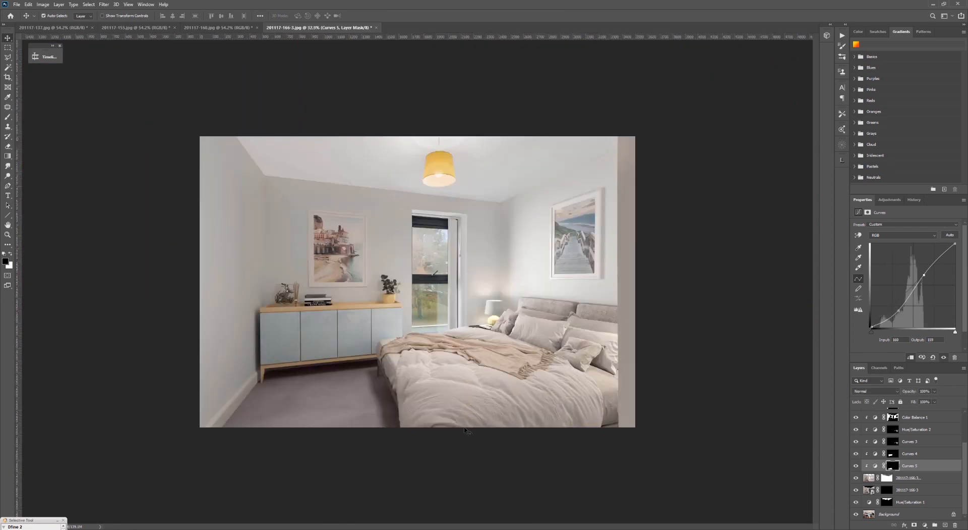
{"action": "scroll", "coordinate": [886, 499], "scroll_direction": "up", "scroll_amount": 3}
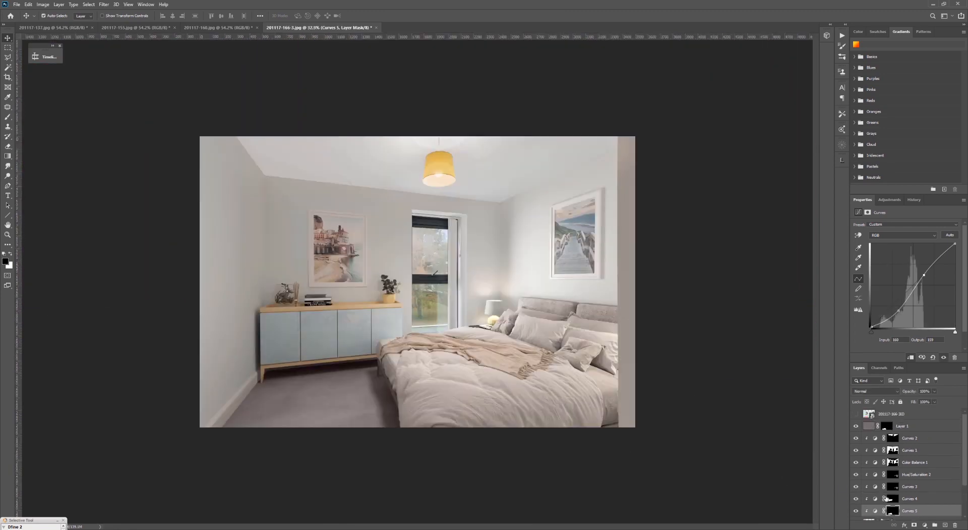
Select the carpet color layer, compare the carpet with and without it, and examine the floor in the Background photo
{"action": "left_click", "coordinate": [870, 426]}
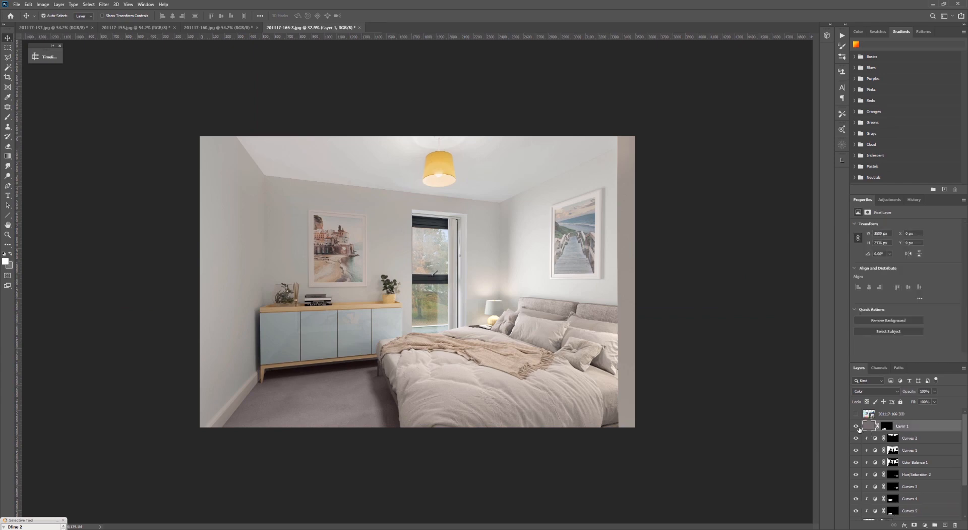
{"action": "left_click", "coordinate": [857, 426]}
{"action": "left_click", "coordinate": [856, 426]}
{"action": "scroll", "coordinate": [862, 515], "scroll_direction": "down", "scroll_amount": 3}
{"action": "left_click", "coordinate": [856, 513], "text": "alt"}
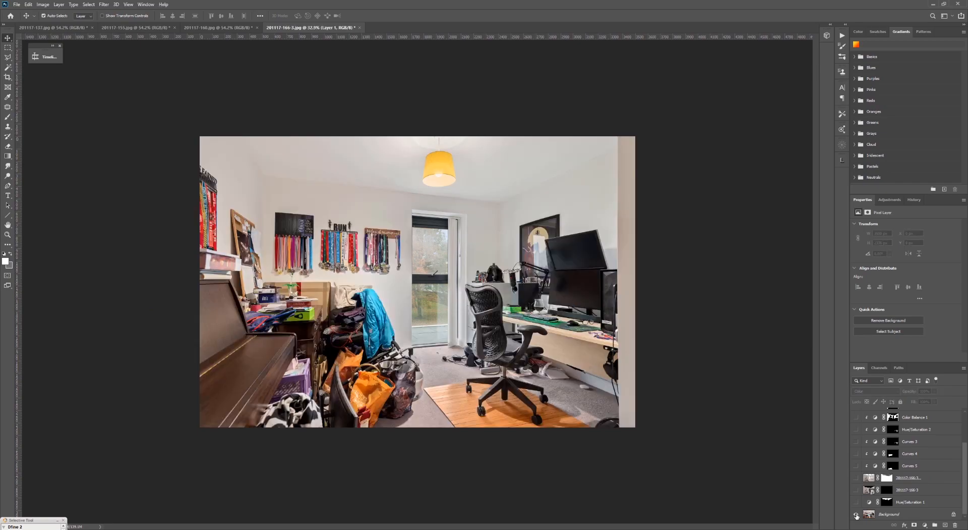
{"action": "left_click_drag", "start_coordinate": [440, 395], "coordinate": [415, 189], "text": "ctrl"}
{"action": "left_click_drag", "start_coordinate": [390, 147], "coordinate": [77, 289]}
{"action": "left_click_drag", "start_coordinate": [505, 279], "coordinate": [632, 356], "text": "ctrl"}
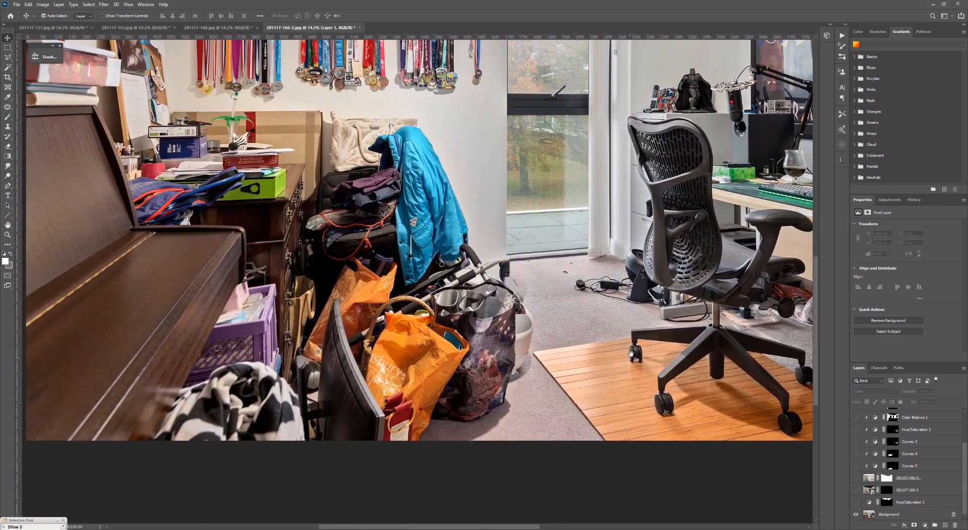
{"action": "left_click_drag", "start_coordinate": [575, 206], "coordinate": [451, 294]}
{"action": "left_click_drag", "start_coordinate": [497, 273], "coordinate": [419, 282], "text": "ctrl"}
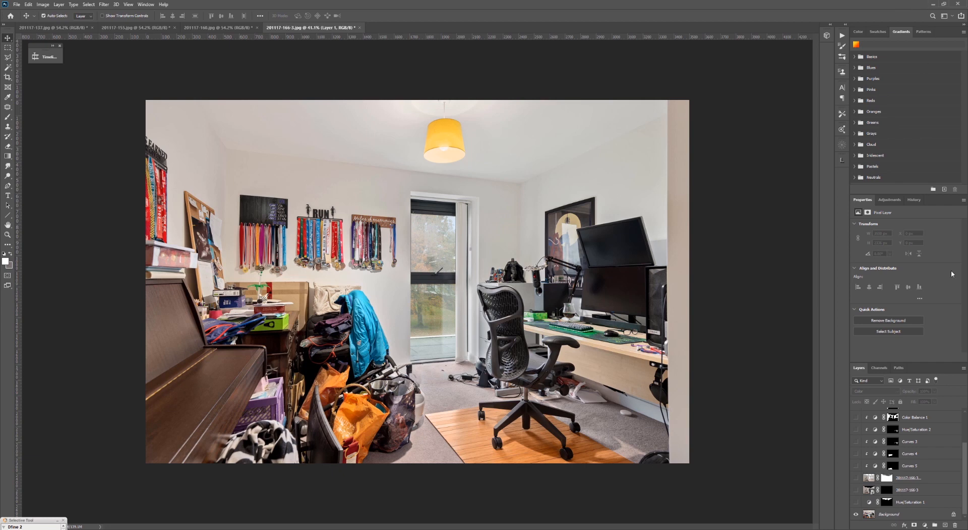
Show all composite layers again and lower the carpet color layer's opacity to 57%
{"action": "left_click", "coordinate": [856, 514], "text": "alt"}
{"action": "scroll", "coordinate": [898, 472], "scroll_direction": "up", "scroll_amount": 2}
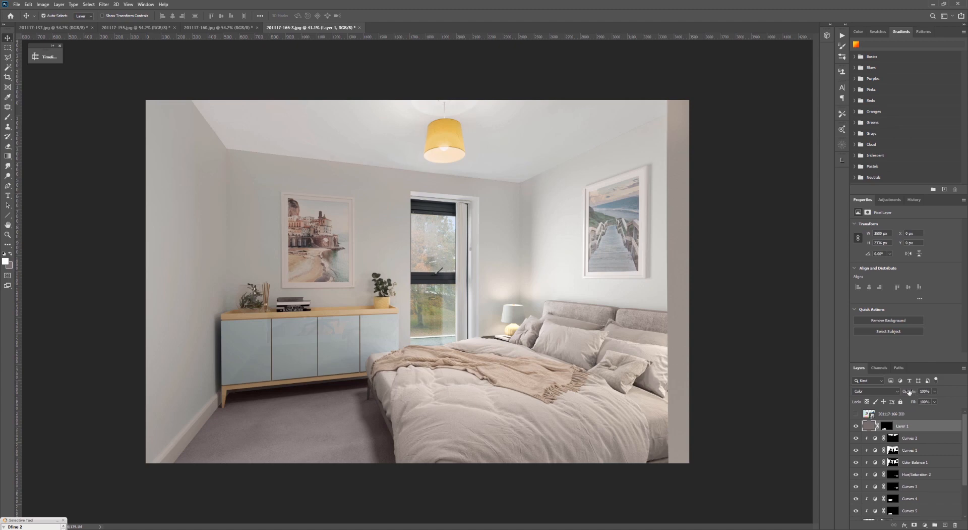
{"action": "left_click_drag", "start_coordinate": [909, 392], "coordinate": [871, 396]}
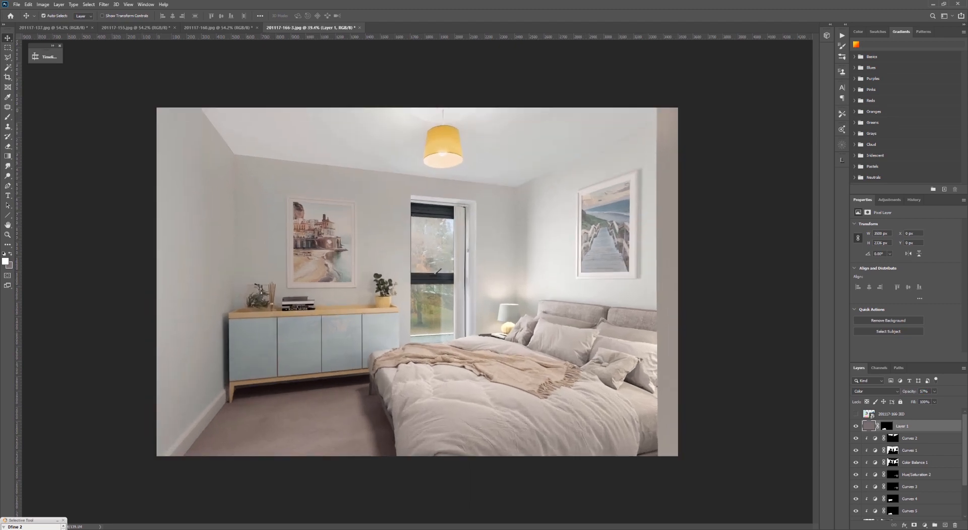
Compare the whole staged bedroom with the original Background photo by isolating and restoring the Background layer
{"action": "scroll", "coordinate": [848, 517], "scroll_direction": "down", "scroll_amount": 2}
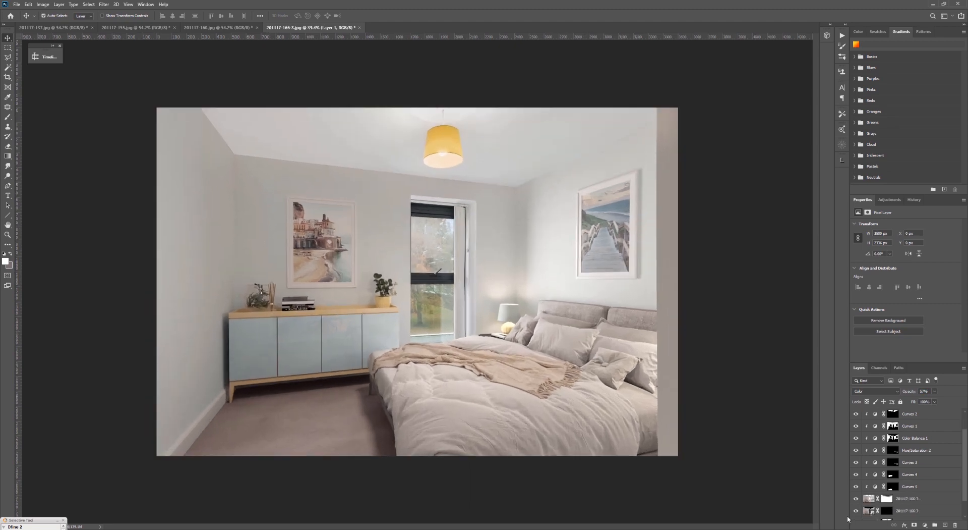
{"action": "scroll", "coordinate": [857, 517], "scroll_direction": "down", "scroll_amount": 2}
{"action": "left_click", "coordinate": [856, 514], "text": "alt"}
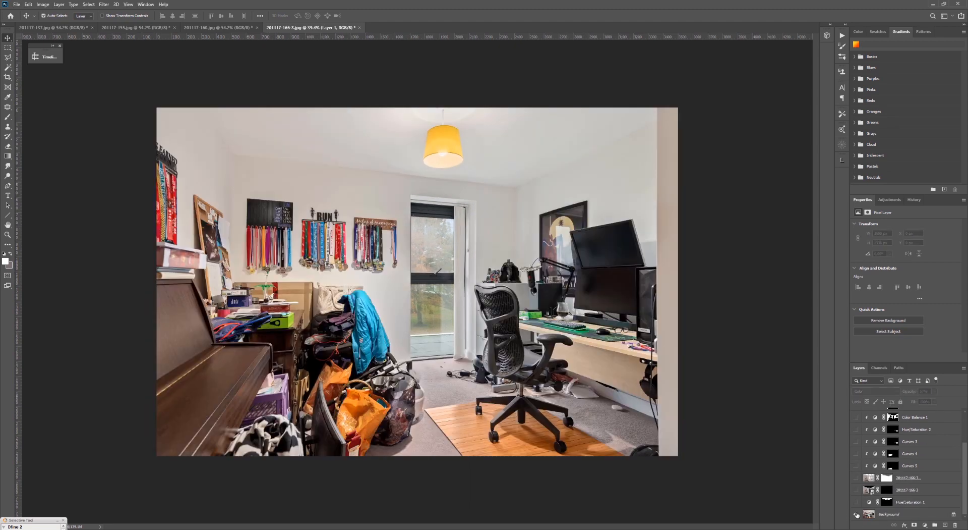
{"action": "left_click", "coordinate": [856, 515], "text": "alt"}
{"action": "left_click", "coordinate": [857, 514], "text": "alt"}
{"action": "left_click", "coordinate": [857, 515], "text": "alt"}
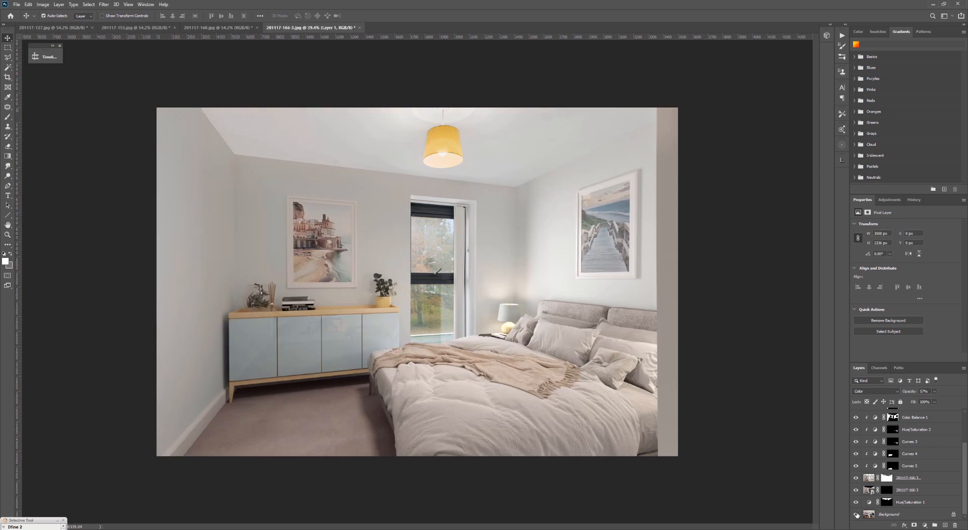
{"action": "left_click_drag", "start_coordinate": [531, 298], "coordinate": [523, 305], "text": "ctrl"}
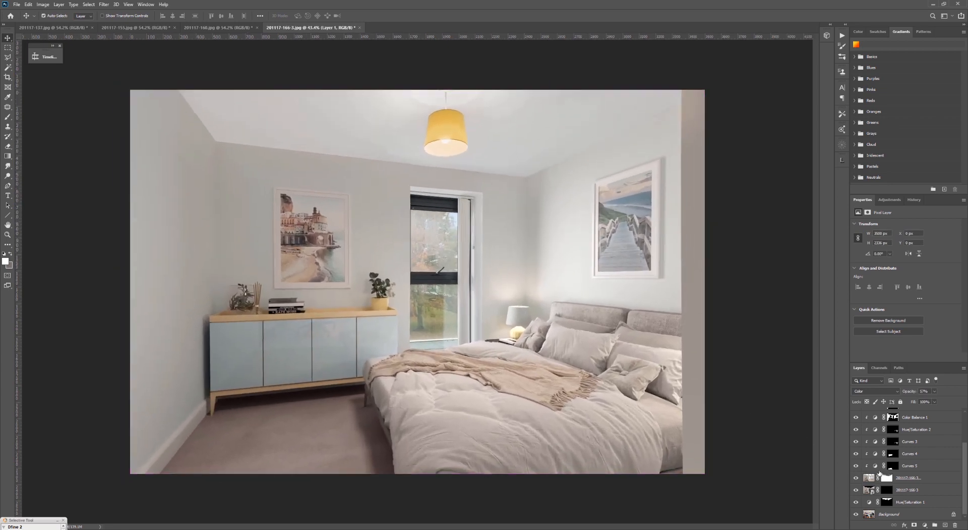
Stamp all visible layers into a new layer and apply Unsharp Mask with amount 50%, radius 1.0 pixels and threshold 0
{"action": "scroll", "coordinate": [867, 429], "scroll_direction": "up", "scroll_amount": 3}
{"action": "key", "text": "ctrl+shift+alt+e"}
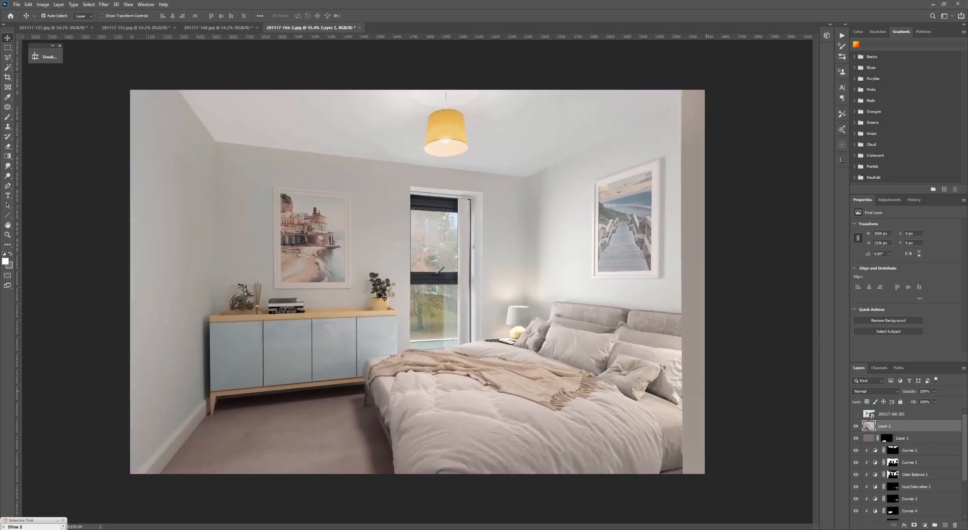
{"action": "left_click", "coordinate": [104, 5]}
{"action": "mouse_move", "coordinate": [126, 133]}
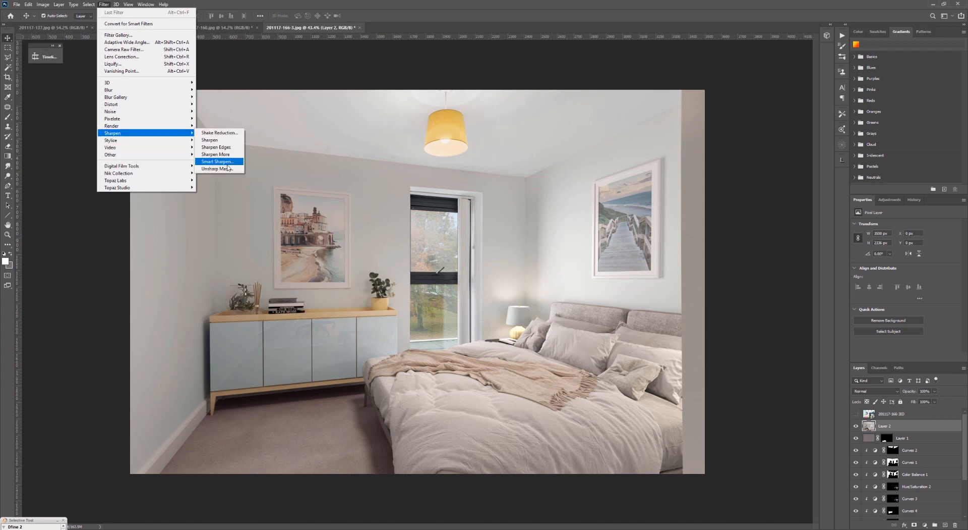
{"action": "left_click", "coordinate": [227, 168]}
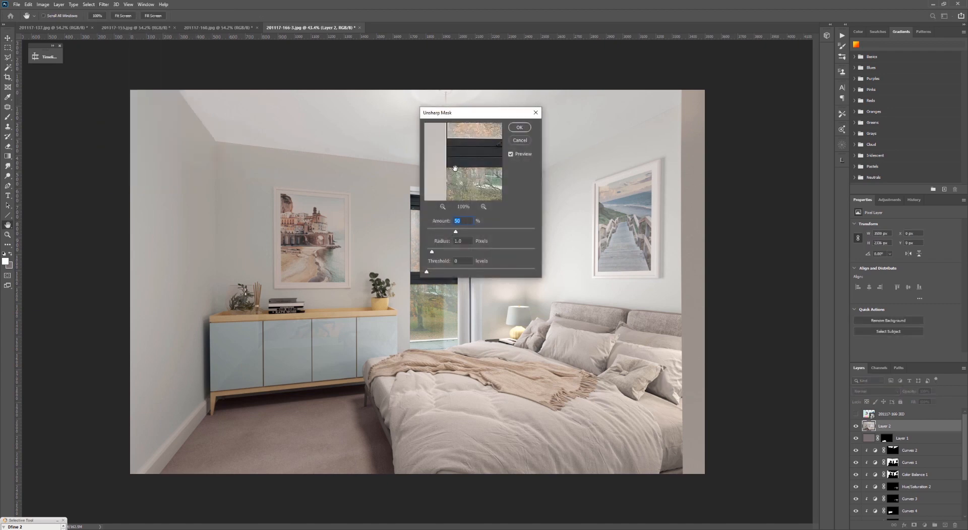
{"action": "left_click_drag", "start_coordinate": [485, 178], "coordinate": [465, 162]}
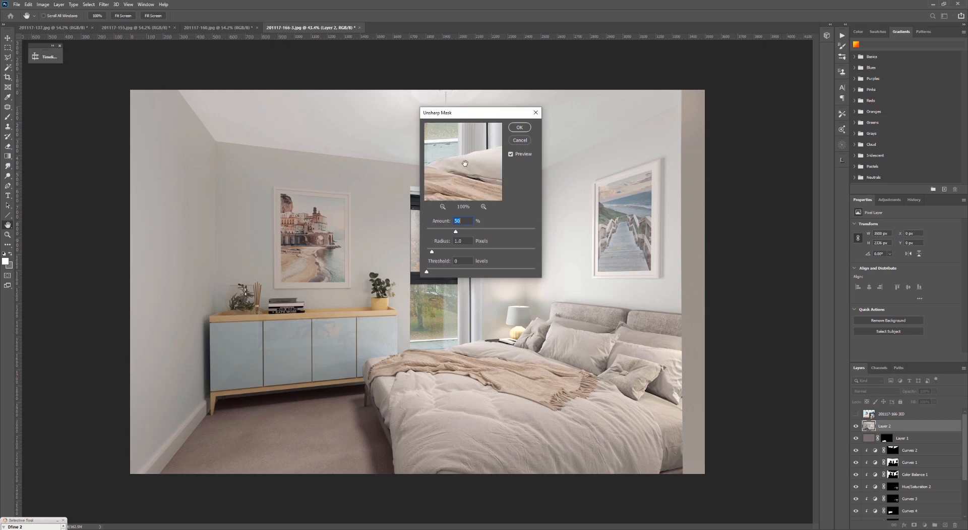
{"action": "left_click", "coordinate": [520, 127]}
Check the sharpened detail and reduce the sharpened layer's opacity to soften the effect
{"action": "left_click_drag", "start_coordinate": [390, 356], "coordinate": [417, 359], "text": "ctrl"}
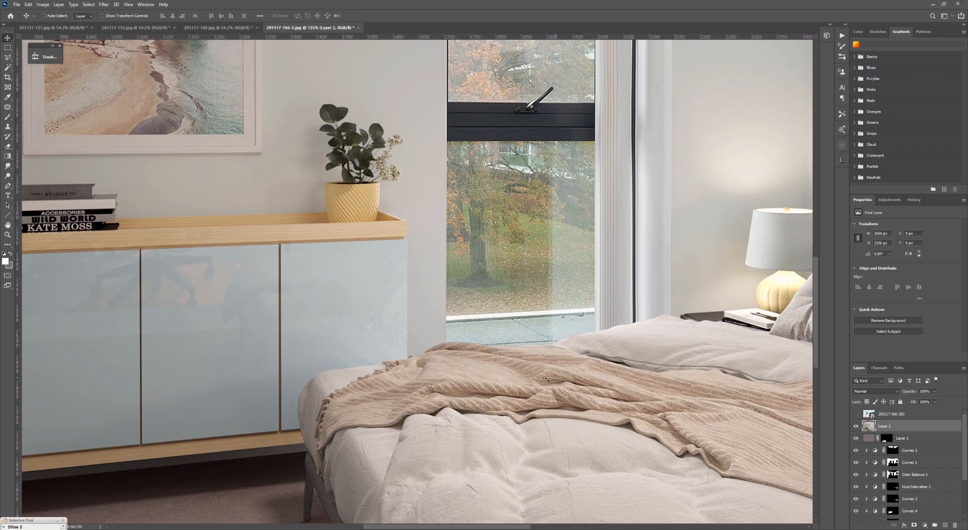
{"action": "left_click_drag", "start_coordinate": [546, 379], "coordinate": [507, 379], "text": "ctrl"}
{"action": "left_click_drag", "start_coordinate": [910, 391], "coordinate": [867, 391]}
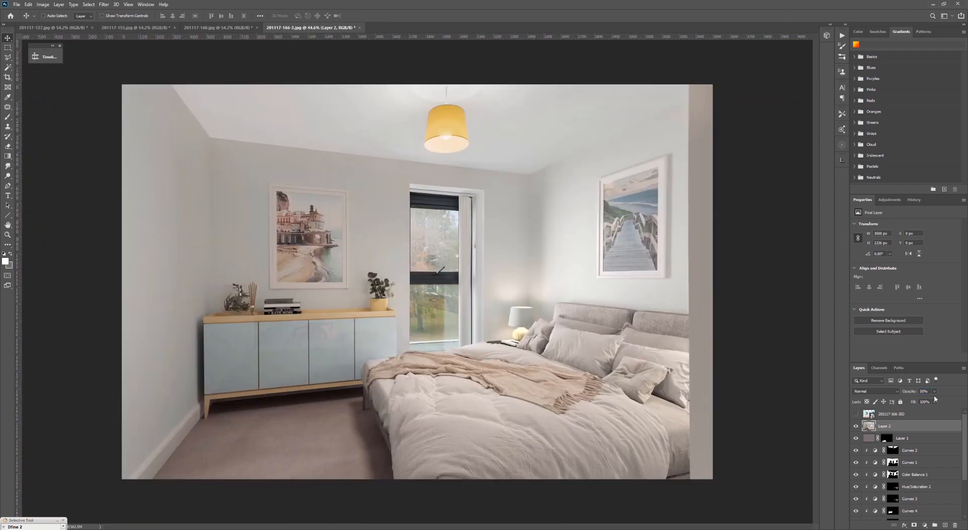
Stamp the visible layers into another new layer, open it in the Camera Raw Filter and set the temperature to +3
{"action": "key", "text": "ctrl+shift+alt+e"}
{"action": "left_click", "coordinate": [104, 4]}
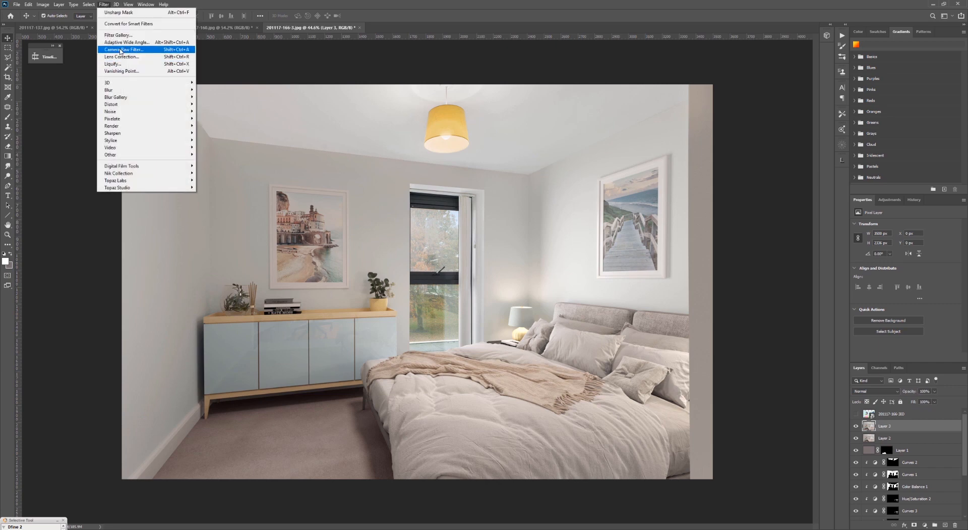
{"action": "left_click", "coordinate": [124, 50]}
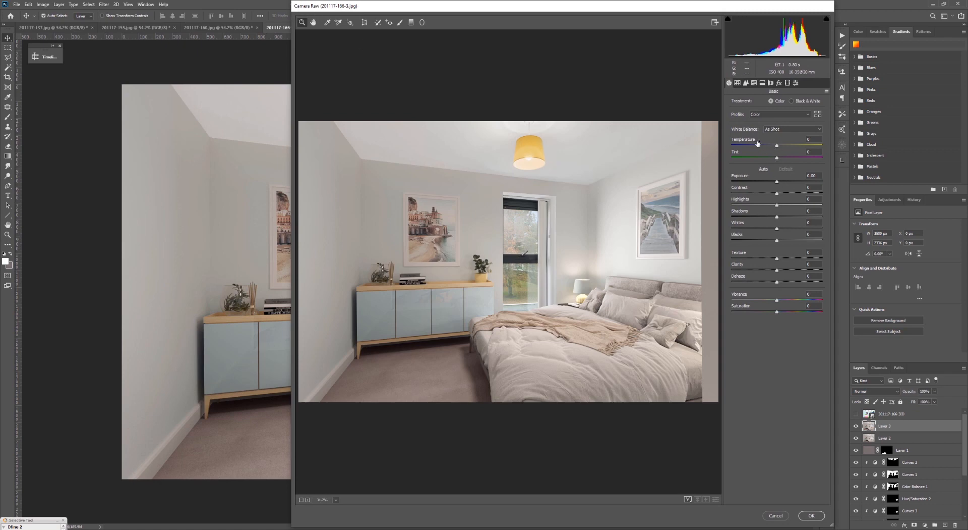
{"action": "left_click_drag", "start_coordinate": [758, 143], "coordinate": [759, 144]}
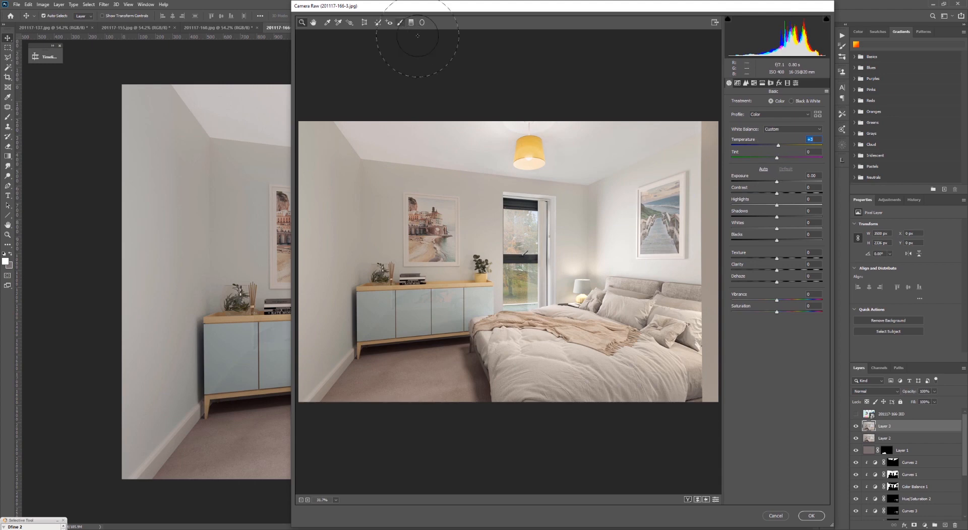
Brush local adjustments over the headboard and, as a separate adjustment, over the pillows and duvet, with the temperature lowered to -5
{"action": "left_click", "coordinate": [400, 22]}
{"action": "left_click", "coordinate": [620, 290]}
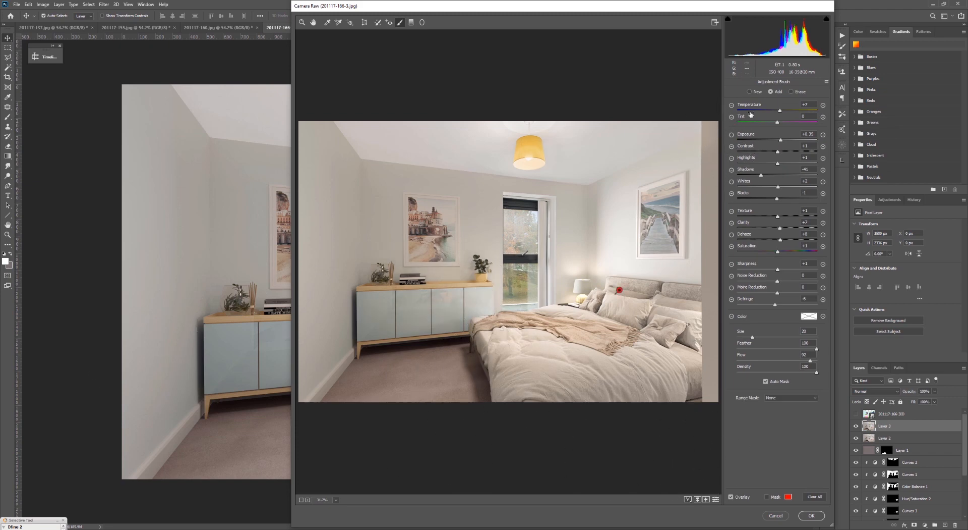
{"action": "left_click_drag", "start_coordinate": [764, 107], "coordinate": [758, 108]}
{"action": "mouse_move", "coordinate": [677, 327]}
{"action": "left_mouse_down"}
{"action": "mouse_move", "coordinate": [583, 364]}
{"action": "mouse_move", "coordinate": [503, 372]}
{"action": "left_mouse_up"}
{"action": "left_click", "coordinate": [750, 92]}
{"action": "mouse_move", "coordinate": [677, 322]}
{"action": "left_mouse_down"}
{"action": "mouse_move", "coordinate": [623, 359]}
{"action": "mouse_move", "coordinate": [501, 373]}
{"action": "left_mouse_up"}
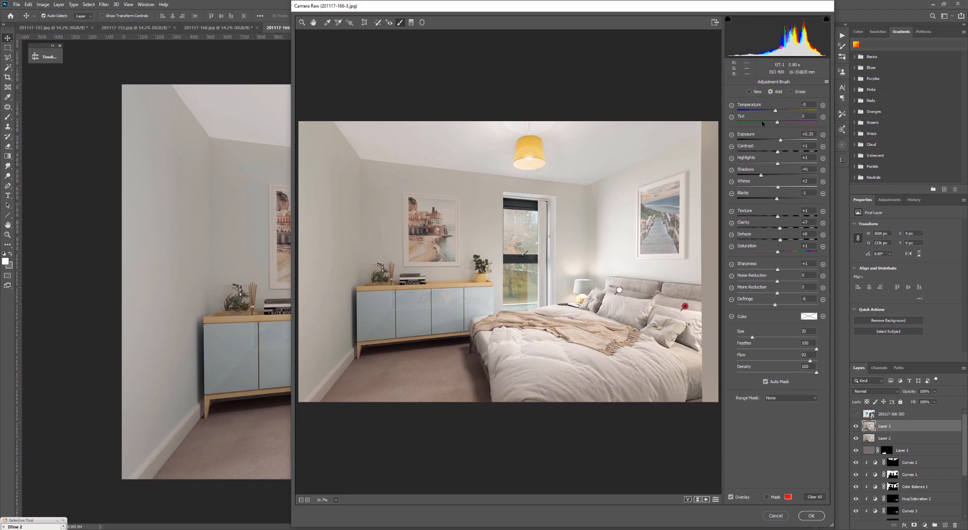
Set the Adjustment Brush temperature to +2 and paint a new adjustment across the blue sideboard
{"action": "left_click_drag", "start_coordinate": [744, 107], "coordinate": [747, 106]}
{"action": "type", "text": "+2"}
{"action": "left_click", "coordinate": [756, 92]}
{"action": "mouse_move", "coordinate": [387, 287]}
{"action": "left_mouse_down"}
{"action": "mouse_move", "coordinate": [383, 297]}
{"action": "mouse_move", "coordinate": [465, 301]}
{"action": "left_mouse_up"}
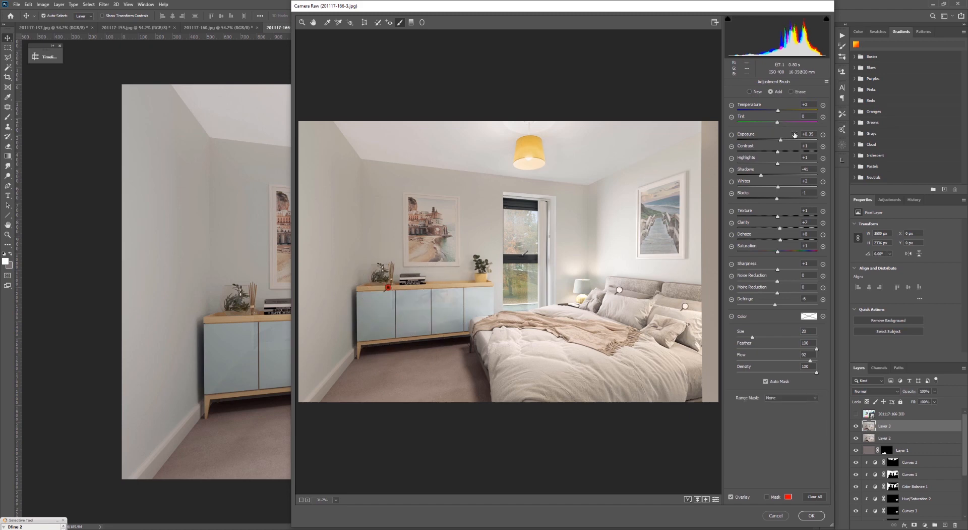
Brush a new adjustment over the carpet with temperature 0, exposure 0.00, highlights -20, shadows +19 and blacks +18, and apply the Camera Raw filter
{"action": "left_click_drag", "start_coordinate": [814, 134], "coordinate": [767, 139]}
{"action": "key", "text": "BackSpace"}
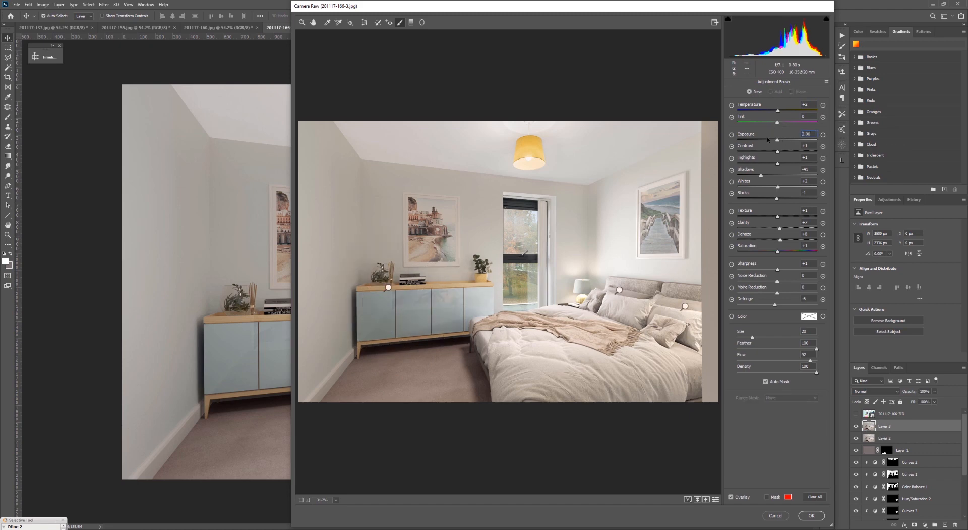
{"action": "mouse_move", "coordinate": [778, 164]}
{"action": "left_mouse_down"}
{"action": "mouse_move", "coordinate": [793, 162]}
{"action": "mouse_move", "coordinate": [757, 163]}
{"action": "mouse_move", "coordinate": [772, 168]}
{"action": "left_mouse_up"}
{"action": "mouse_move", "coordinate": [407, 342]}
{"action": "left_mouse_down"}
{"action": "mouse_move", "coordinate": [448, 367]}
{"action": "mouse_move", "coordinate": [395, 412]}
{"action": "mouse_move", "coordinate": [347, 402]}
{"action": "mouse_move", "coordinate": [446, 412]}
{"action": "left_mouse_up"}
{"action": "double_click", "coordinate": [777, 110]}
{"action": "left_click_drag", "start_coordinate": [761, 196], "coordinate": [783, 201]}
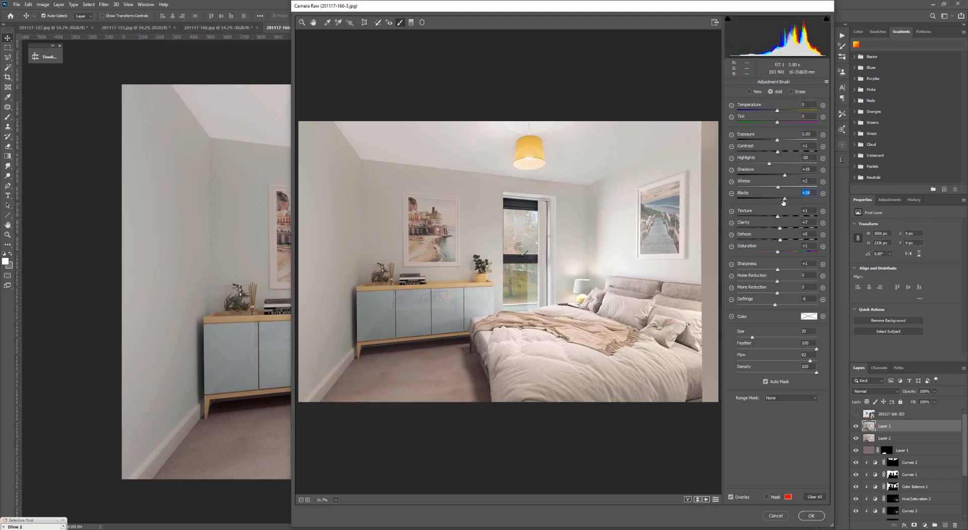
{"action": "mouse_move", "coordinate": [763, 170]}
{"action": "left_mouse_down"}
{"action": "mouse_move", "coordinate": [751, 171]}
{"action": "mouse_move", "coordinate": [764, 170]}
{"action": "left_mouse_up"}
{"action": "left_click", "coordinate": [812, 515]}
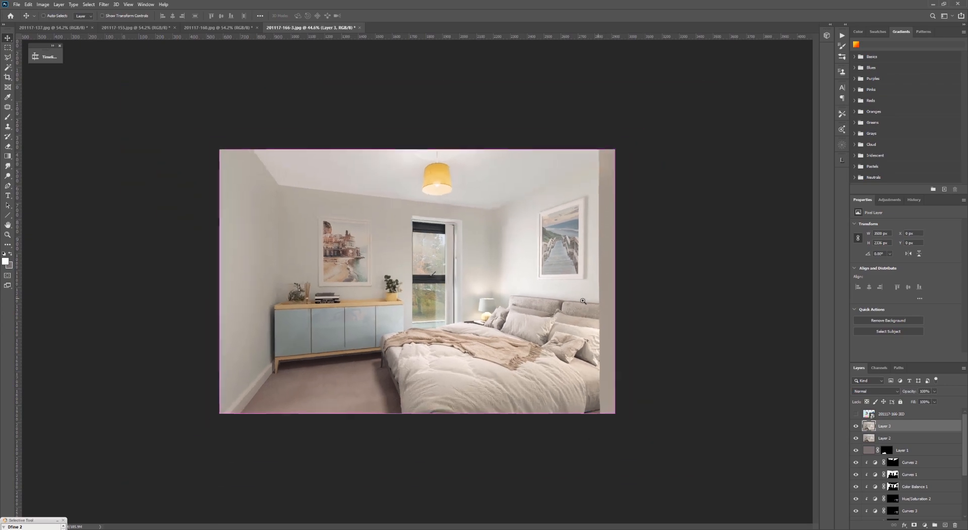
Compare the corrected bedroom with the original photo by repeatedly isolating and restoring the Background layer, and inspect the result up close
{"action": "scroll", "coordinate": [902, 464], "scroll_direction": "down", "scroll_amount": 5}
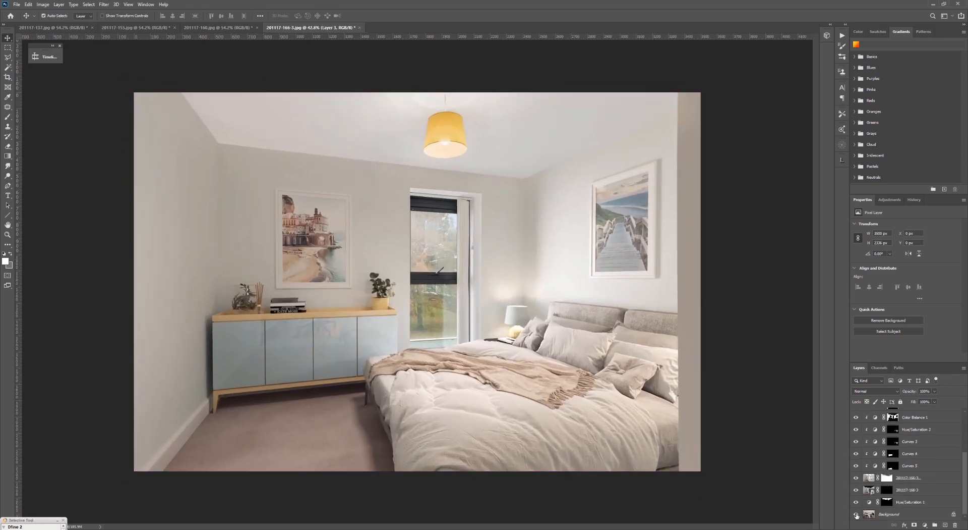
{"action": "left_click", "coordinate": [856, 515], "text": "alt"}
{"action": "left_click", "coordinate": [856, 515], "text": "alt"}
{"action": "left_click", "coordinate": [855, 515], "text": "alt"}
{"action": "left_click", "coordinate": [856, 515], "text": "alt"}
{"action": "left_click", "coordinate": [855, 515], "text": "alt"}
{"action": "left_click", "coordinate": [856, 515], "text": "alt"}
{"action": "left_click_drag", "start_coordinate": [487, 354], "coordinate": [528, 380], "text": "ctrl"}
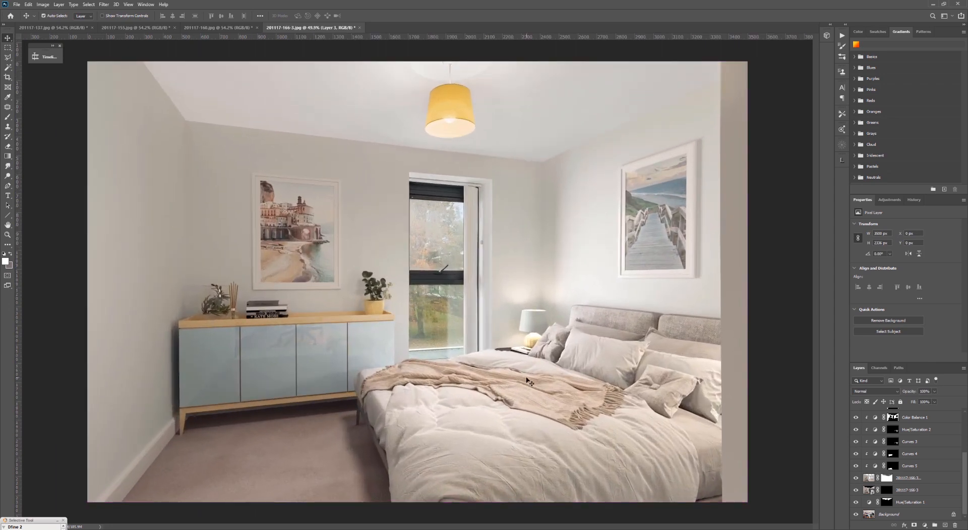